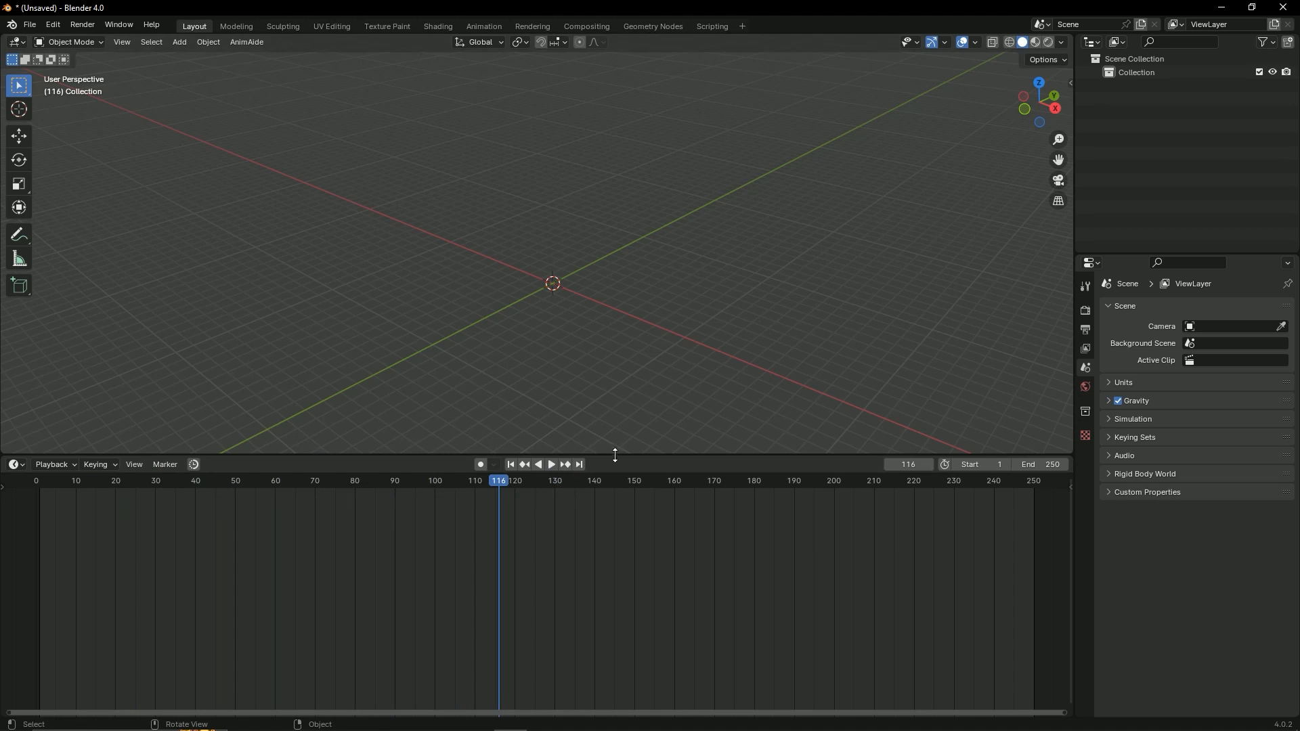
# Step: Enlarge the 3D viewport by shortening the timeline, widen the outliner and properties areas, and make the outliner taller
pyautogui.moveTo(616, 455); pyautogui.dragTo(616, 609)
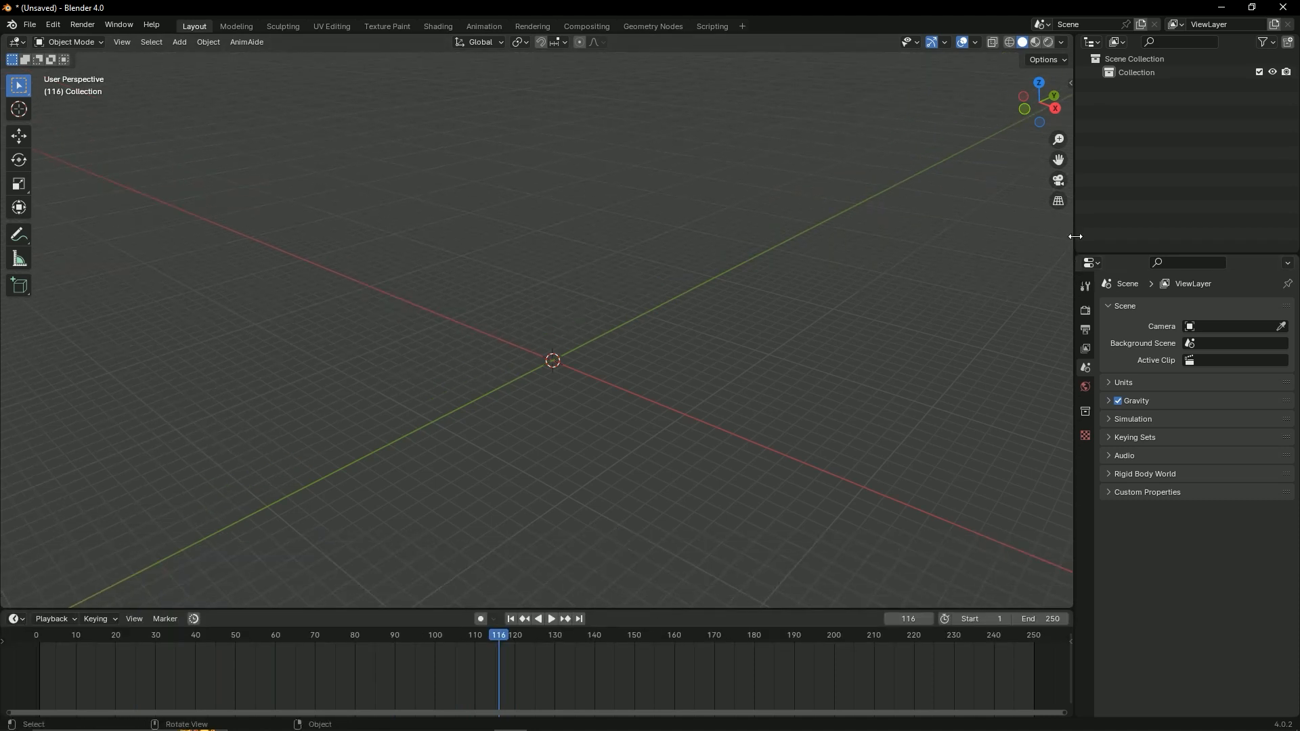
pyautogui.moveTo(1076, 236); pyautogui.dragTo(909, 268)
pyautogui.moveTo(987, 257); pyautogui.dragTo(962, 311)
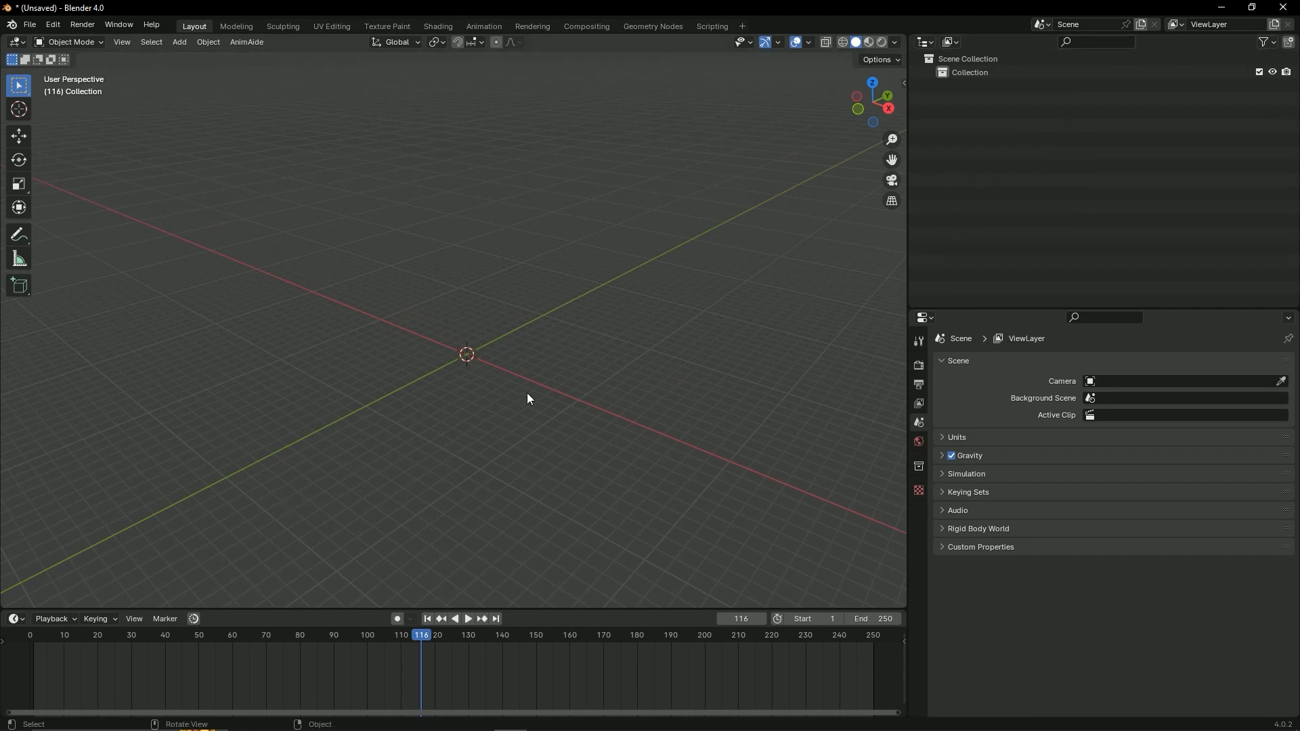
# Step: Add a mesh circle at the world origin and scale it up to about 10.4
pyautogui.moveTo(528, 397); pyautogui.dragTo(456, 424, button='middle')
pyautogui.moveTo(557, 412); pyautogui.dragTo(485, 390, button='middle')
pyautogui.hotkey('shift', 'a')
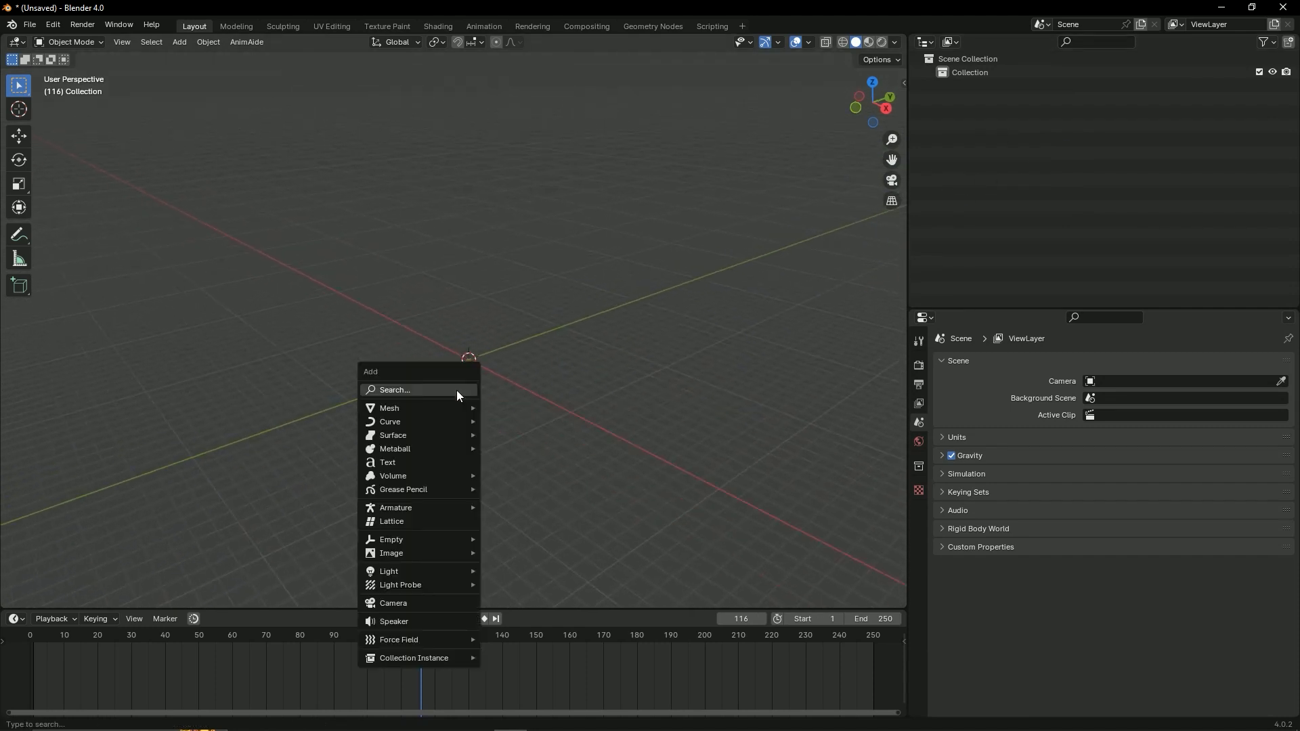
pyautogui.moveTo(439, 410)
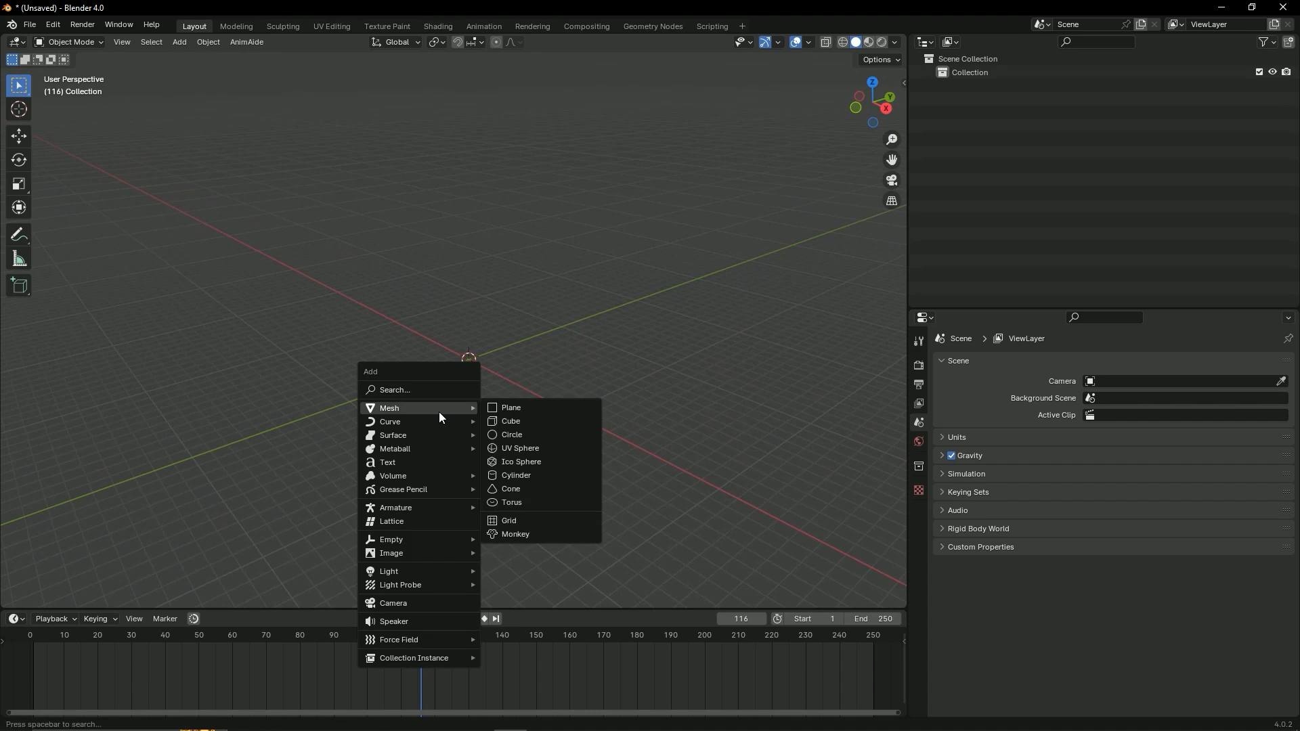
pyautogui.click(535, 435)
pyautogui.press('s')
pyautogui.click(53, 520)
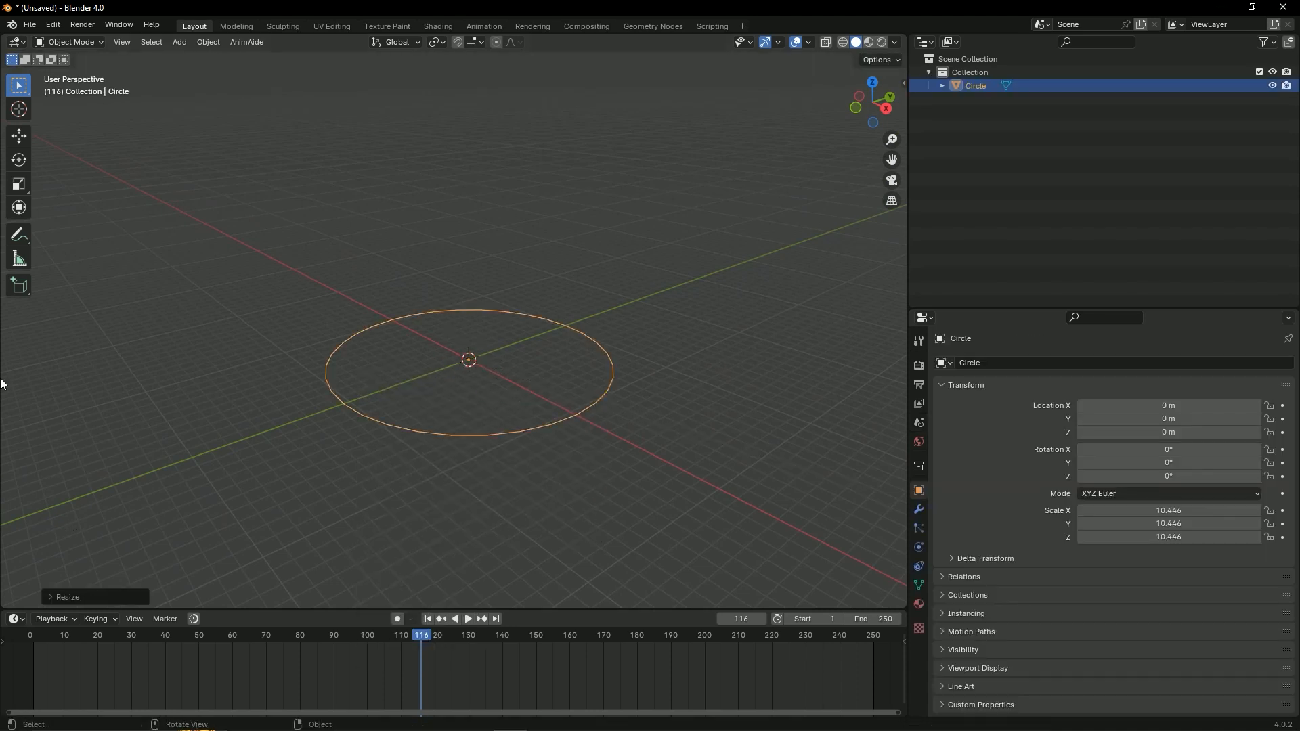
# Step: Add a mesh cube inside the circle and scale it uniformly to about -7.4
pyautogui.hotkey('shift', 'a')
pyautogui.moveTo(173, 408)
pyautogui.click(262, 421)
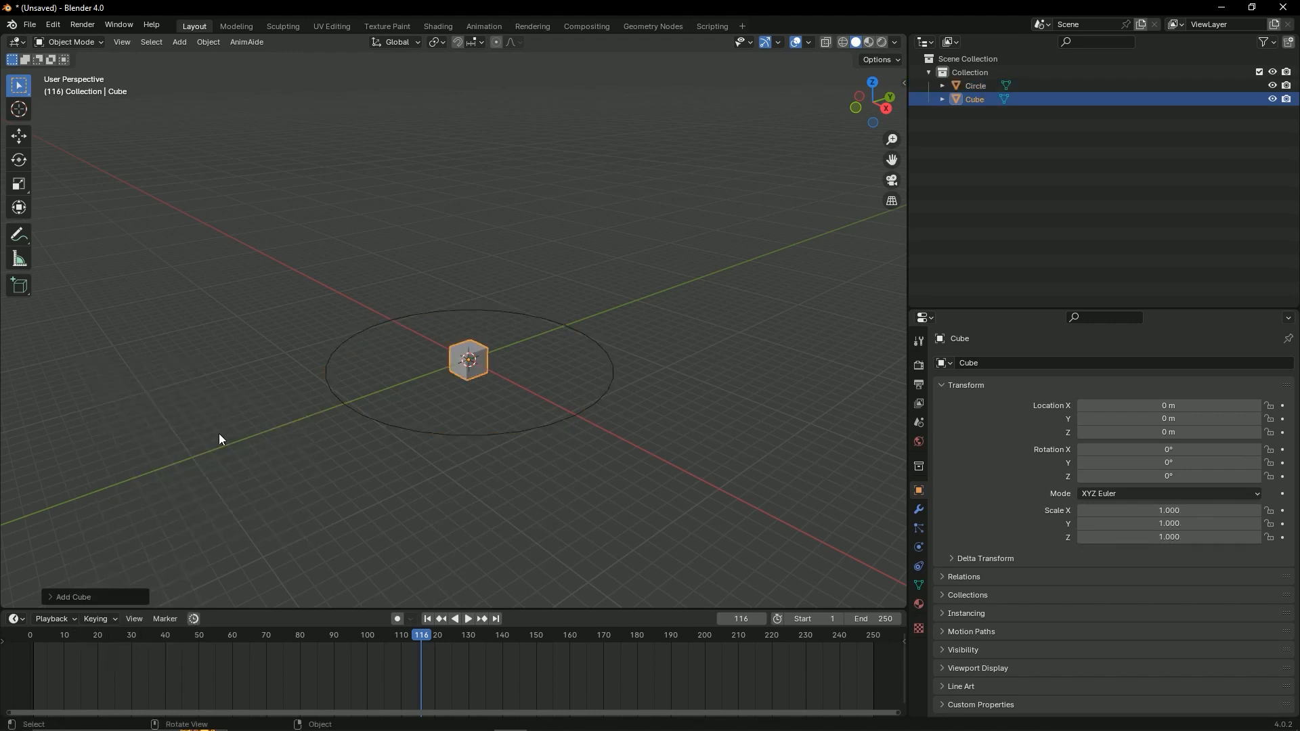
pyautogui.press('s')
pyautogui.click(678, 434)
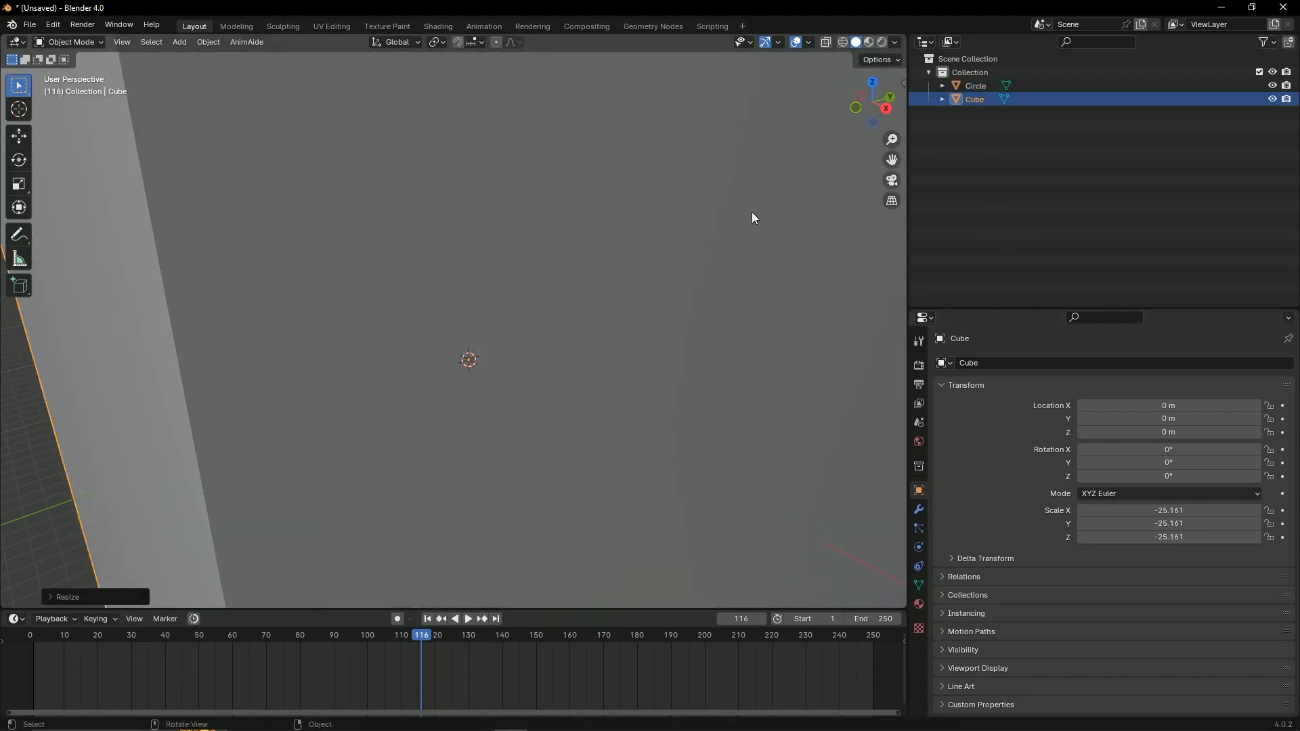
pyautogui.press('s')
pyautogui.click(508, 239)
pyautogui.press('s')
pyautogui.click(619, 358)
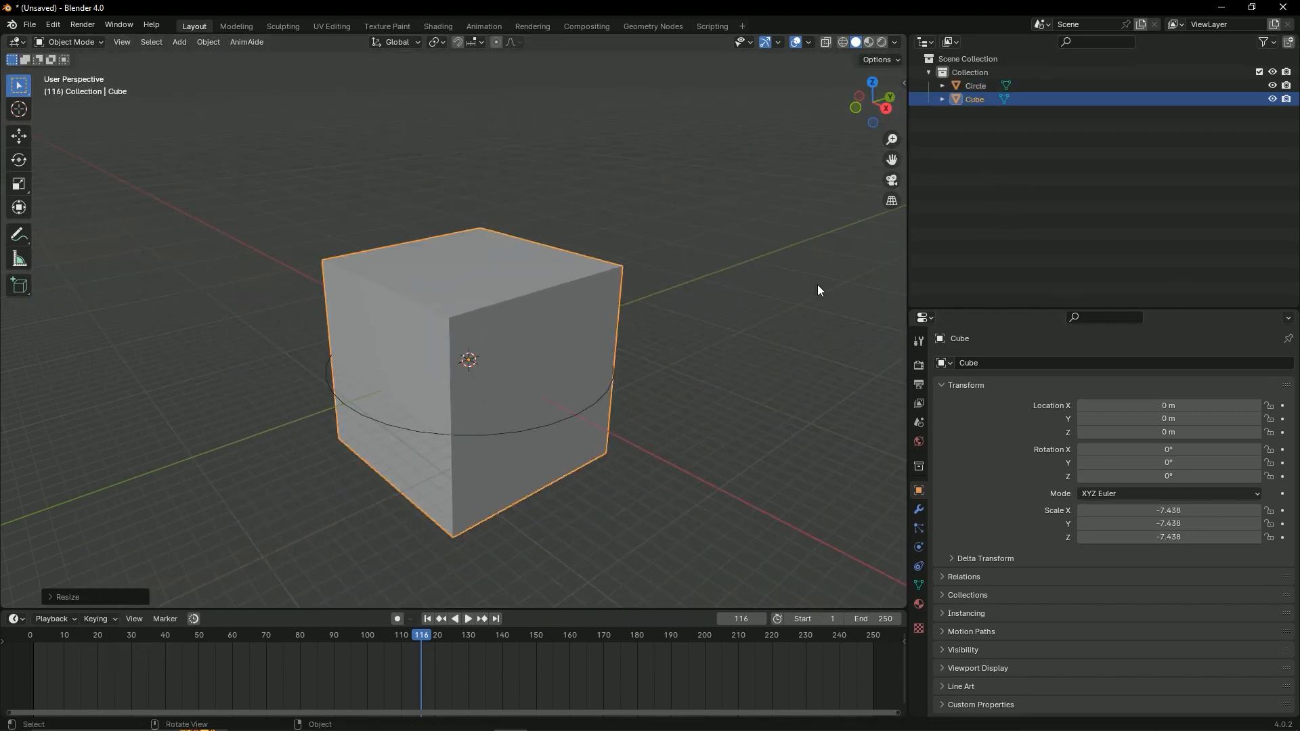
# Step: Select the circle and enlarge the properties editor by shrinking the outliner above it
pyautogui.click(540, 425)
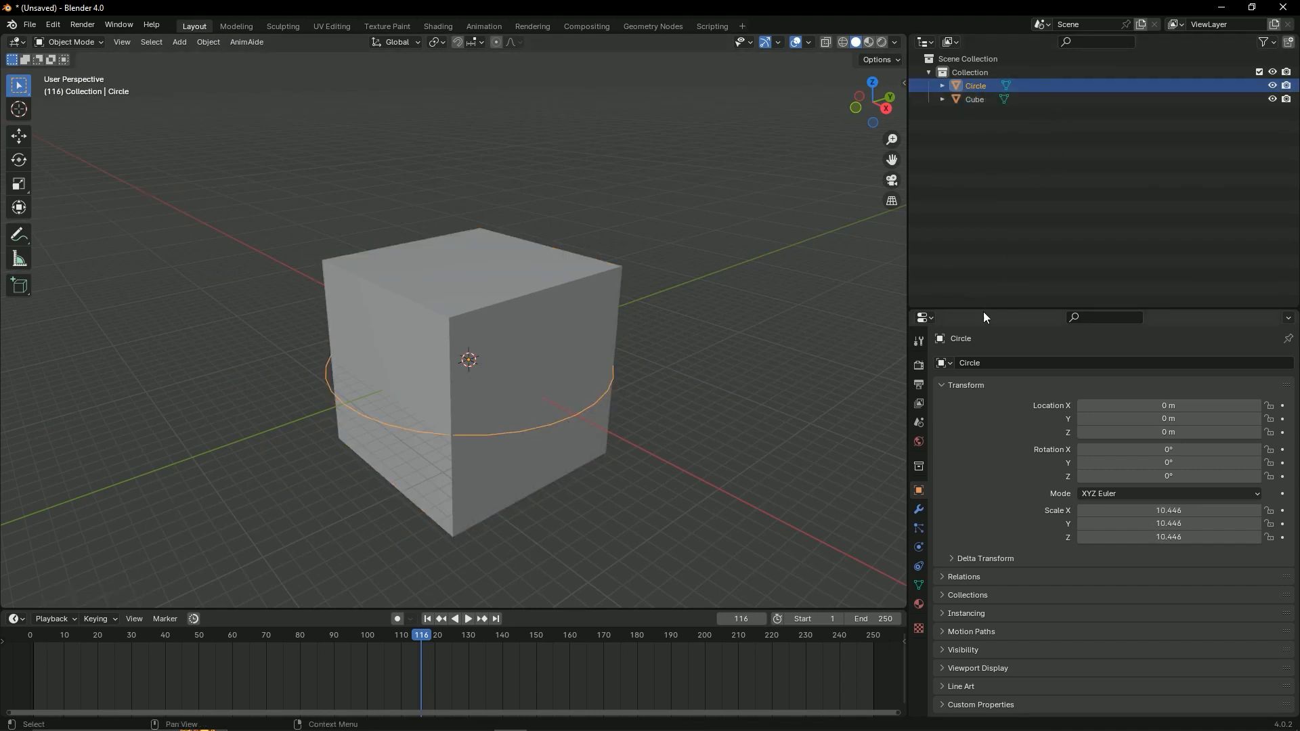
pyautogui.moveTo(983, 311); pyautogui.dragTo(1016, 204)
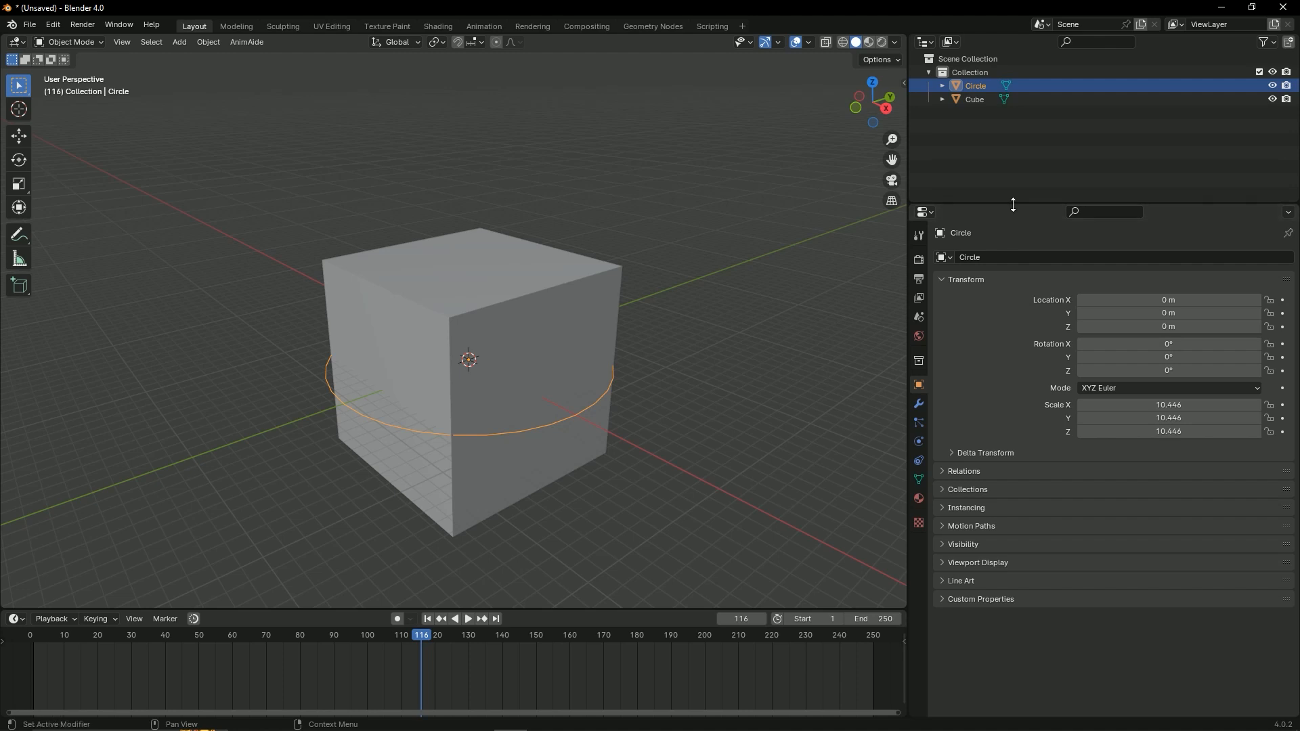
pyautogui.moveTo(1009, 206)
pyautogui.mouseDown()
pyautogui.moveTo(1016, 319)
pyautogui.moveTo(1030, 293)
pyautogui.moveTo(1009, 211)
pyautogui.mouseUp()
# Step: Select the circle and cube together, examine them from several angles, and clear the selection
pyautogui.moveTo(589, 522); pyautogui.dragTo(381, 249, button='middle')
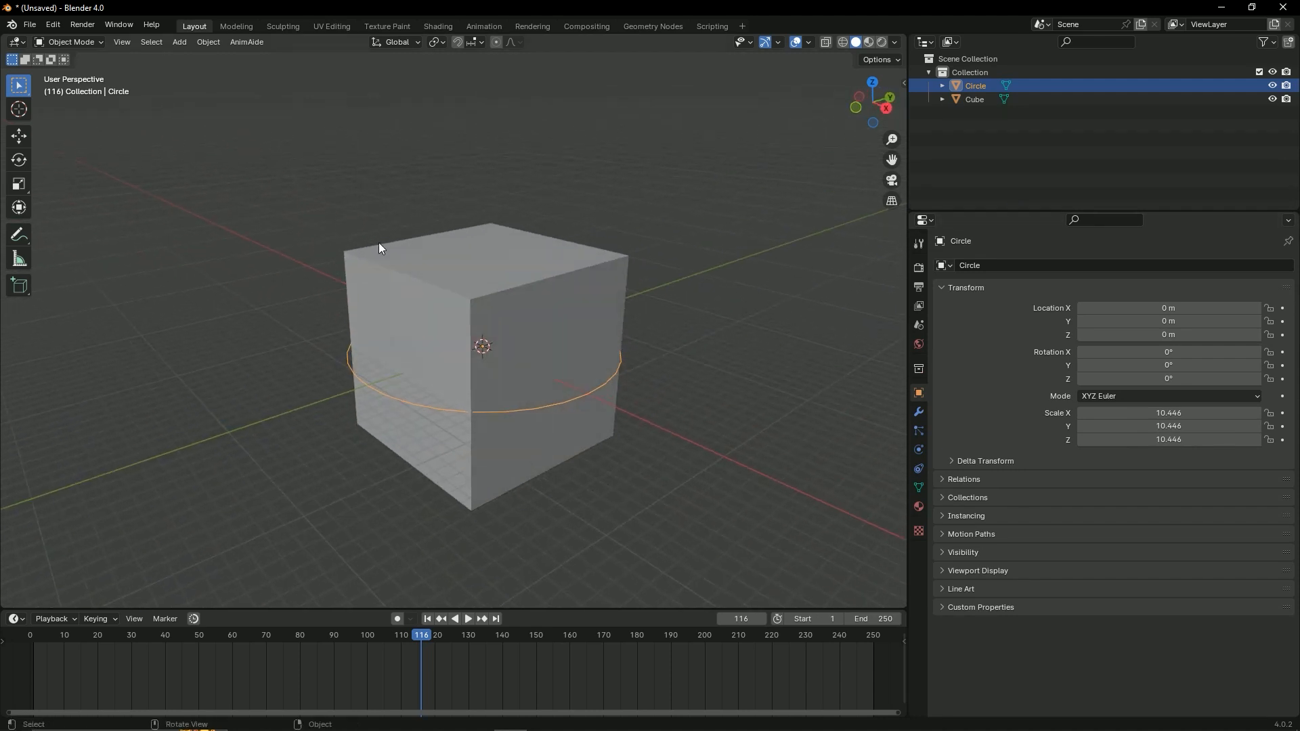
pyautogui.moveTo(275, 138); pyautogui.dragTo(745, 558)
pyautogui.moveTo(367, 328); pyautogui.dragTo(381, 351, button='middle')
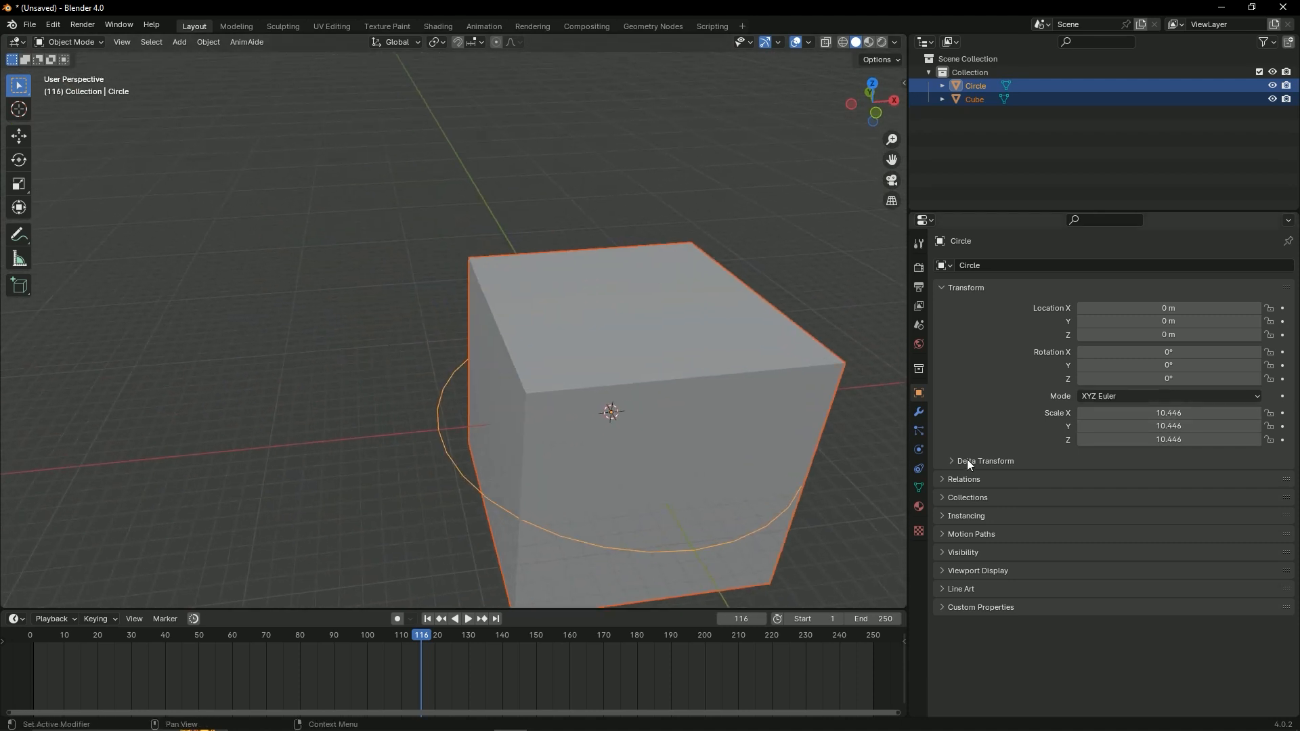
pyautogui.keyDown('shift'); pyautogui.moveTo(762, 384); pyautogui.dragTo(636, 315, button='middle'); pyautogui.keyUp('shift')
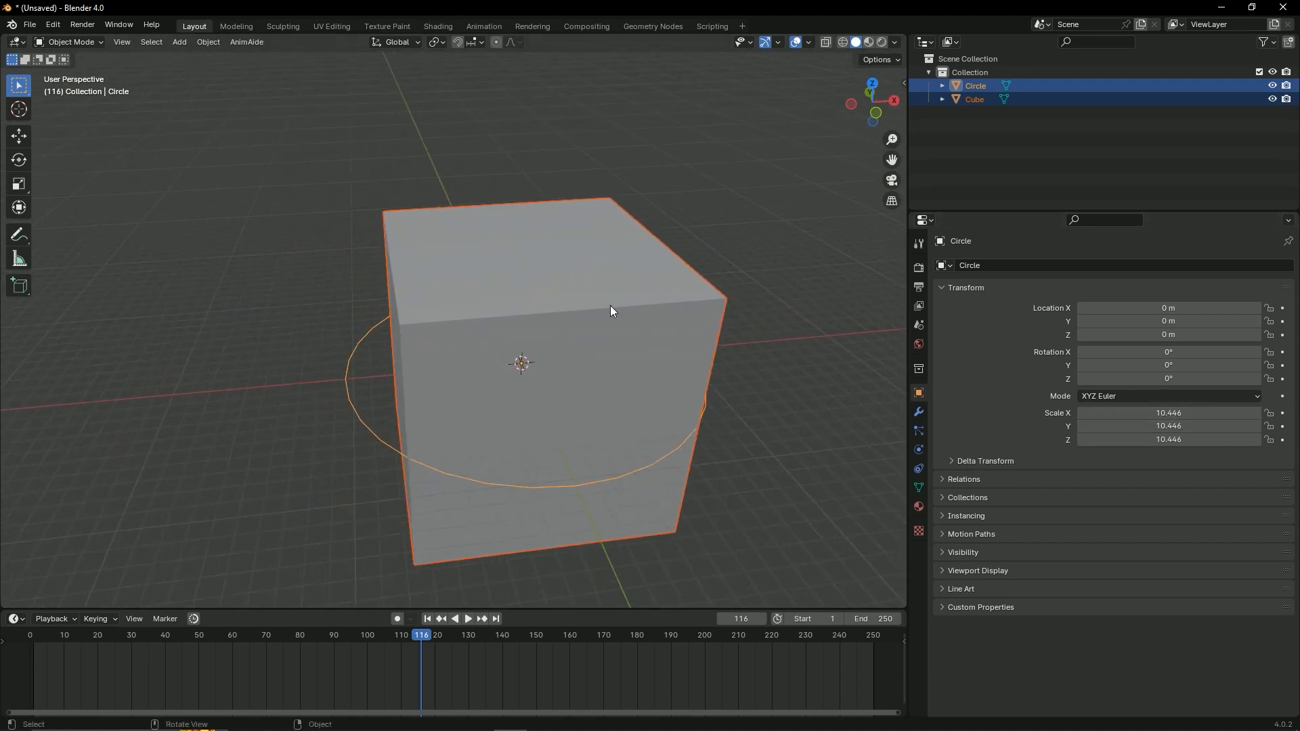
pyautogui.hotkey('alt', 'a')
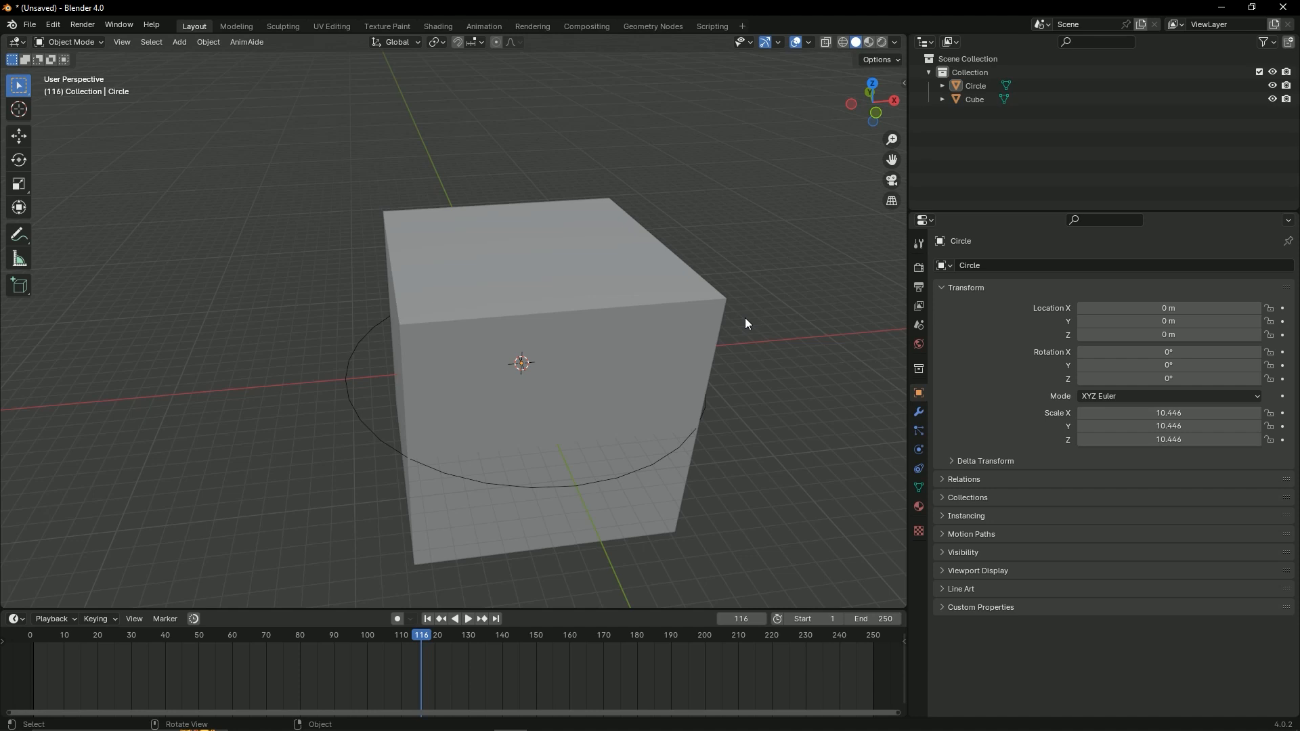
pyautogui.scroll(1, 569, 360)
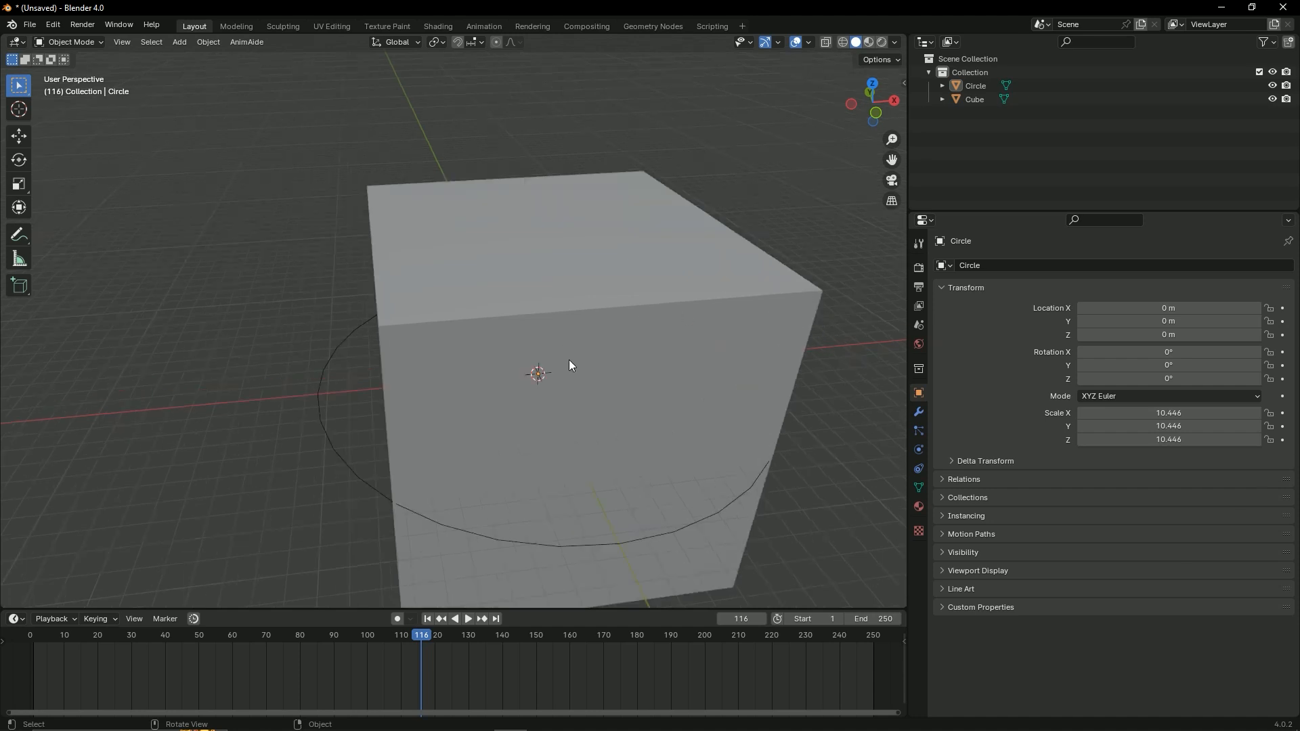
pyautogui.moveTo(614, 353); pyautogui.dragTo(541, 397, button='middle')
pyautogui.scroll(-3, 630, 340)
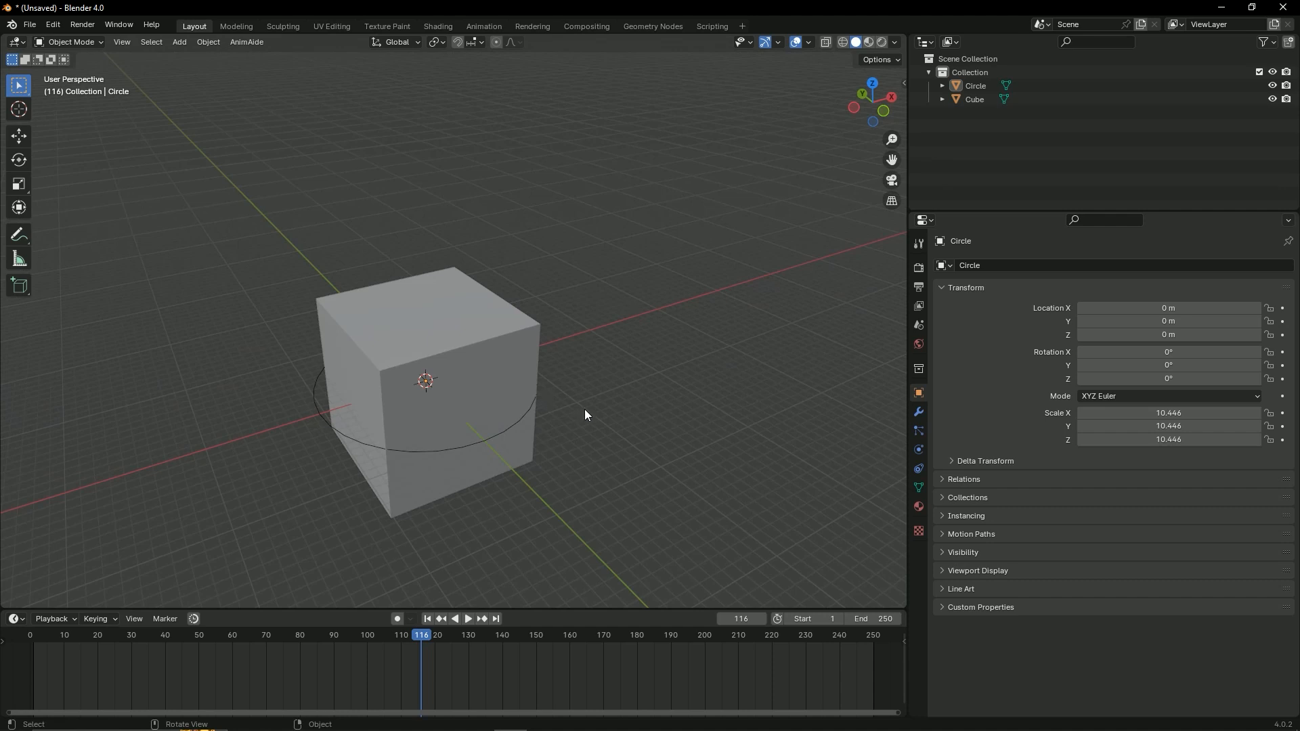
pyautogui.keyDown('shift'); pyautogui.moveTo(587, 415); pyautogui.dragTo(589, 406, button='middle'); pyautogui.keyUp('shift')
# Step: Delete both the circle and the cube from the scene
pyautogui.moveTo(211, 230); pyautogui.dragTo(672, 558)
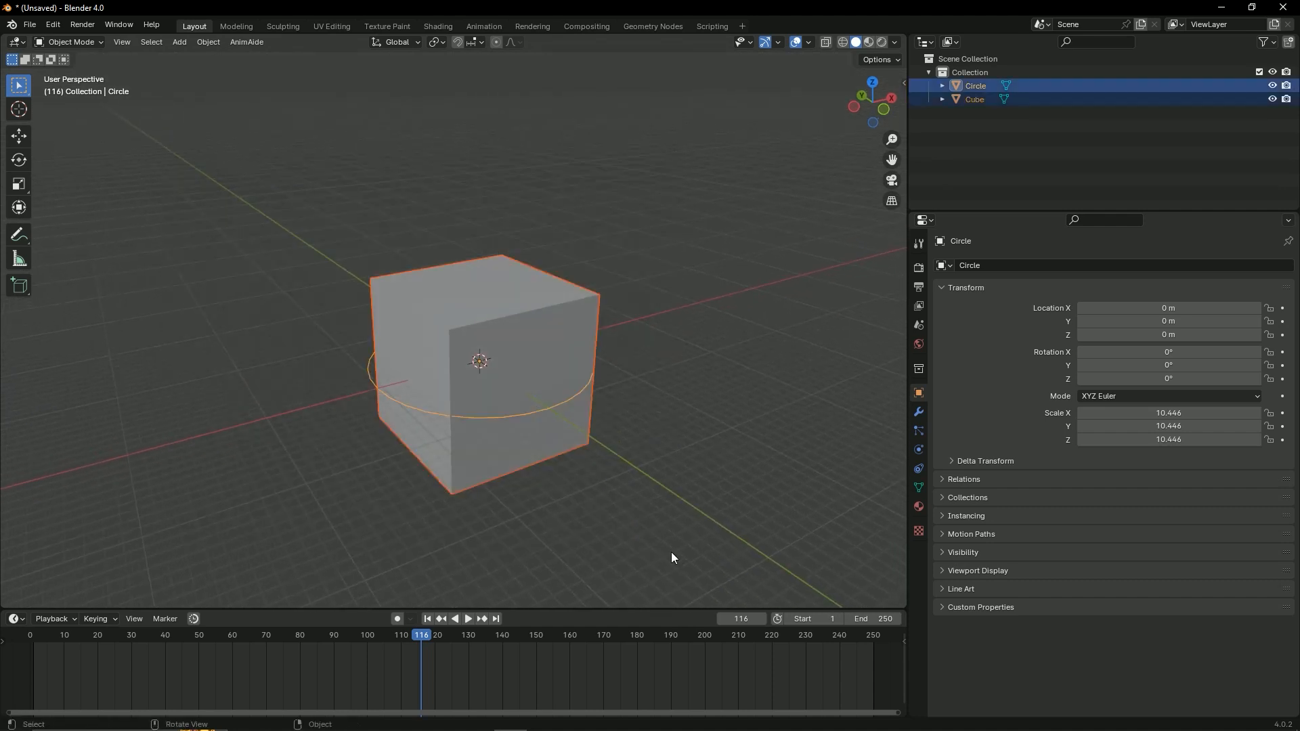
pyautogui.press('Delete')
# Step: Give the 3D viewport more room by shrinking the timeline and side editors, and make the outliner taller
pyautogui.moveTo(650, 534); pyautogui.dragTo(491, 428, button='middle')
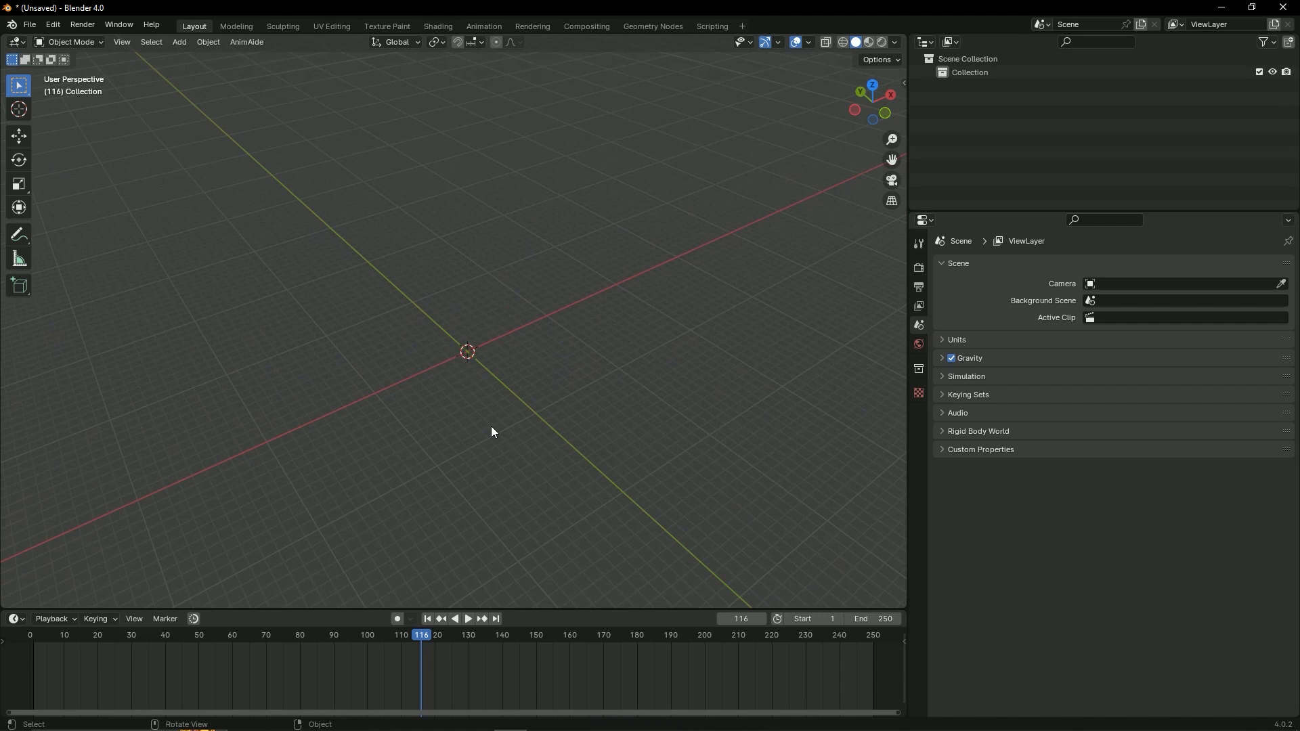
pyautogui.moveTo(465, 382); pyautogui.dragTo(467, 433, button='middle')
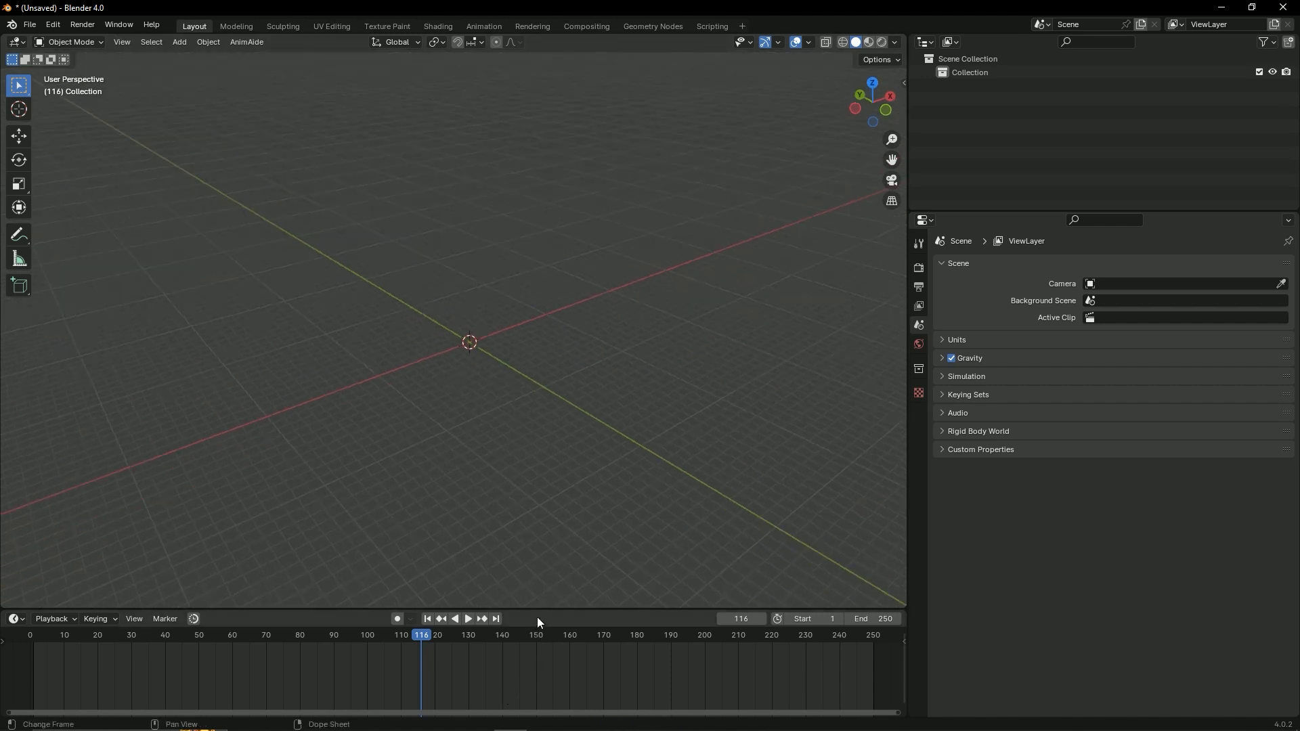
pyautogui.moveTo(540, 610); pyautogui.dragTo(546, 658)
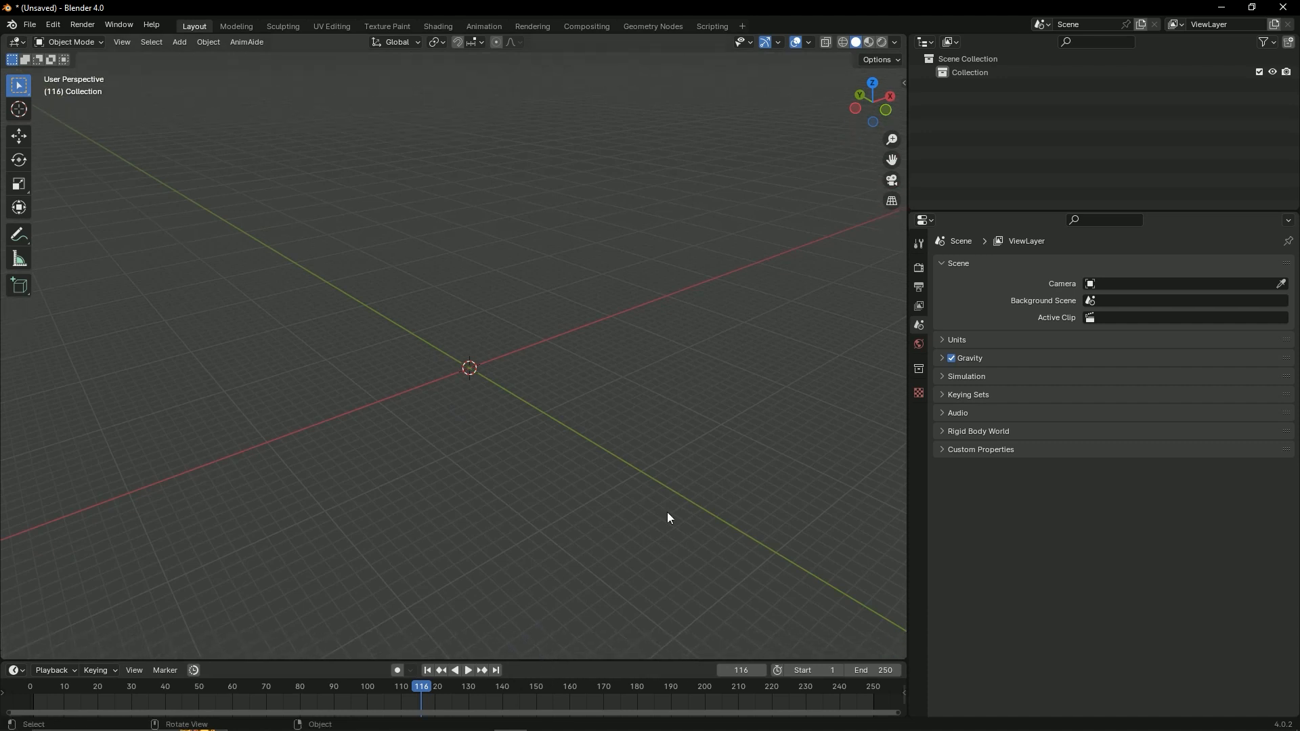
pyautogui.moveTo(907, 446); pyautogui.dragTo(1003, 447)
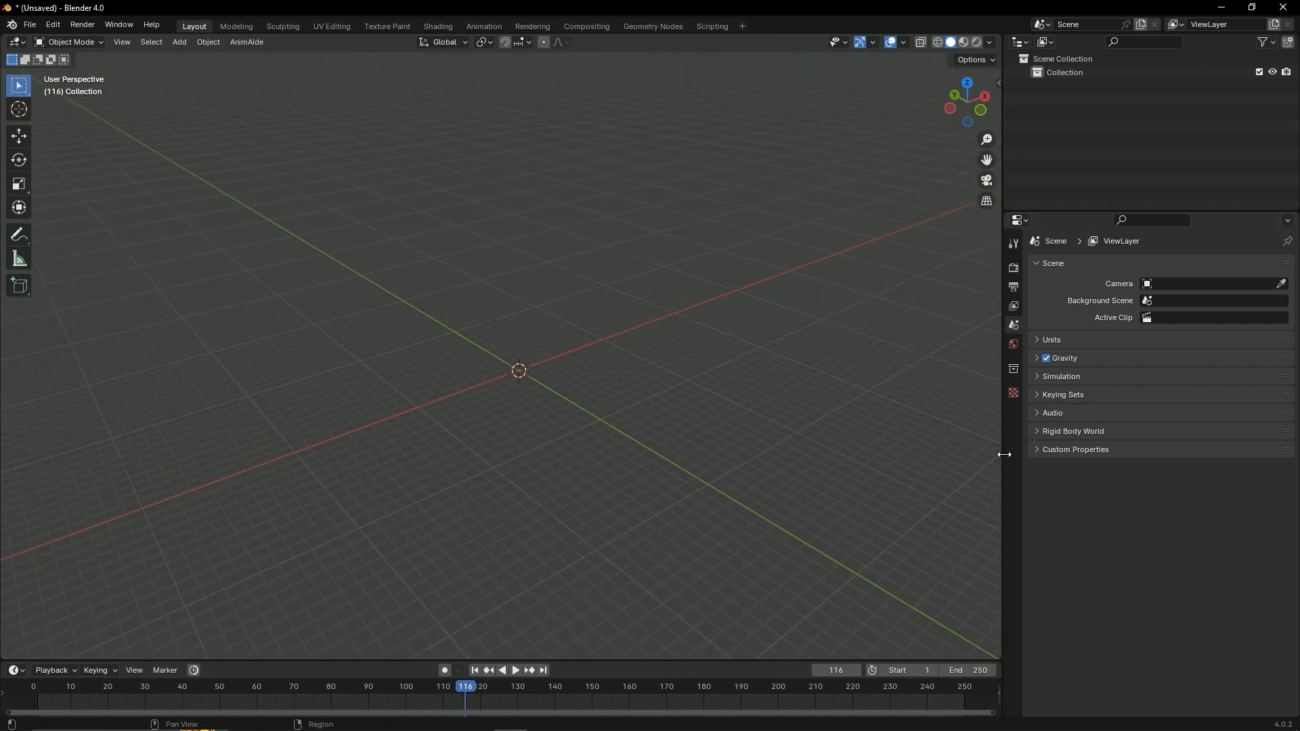
pyautogui.moveTo(1082, 210); pyautogui.dragTo(1082, 269)
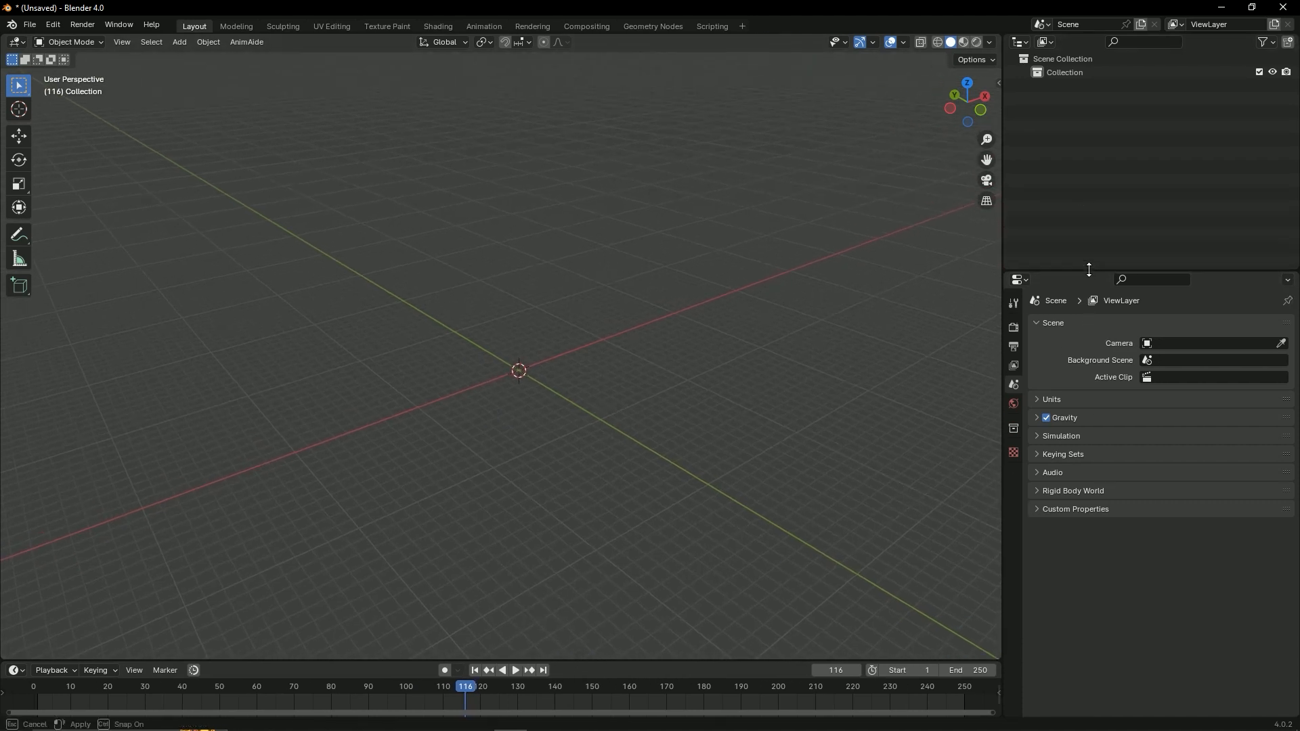
# Step: Add a mesh plane at the world origin
pyautogui.moveTo(481, 481); pyautogui.dragTo(554, 467, button='middle')
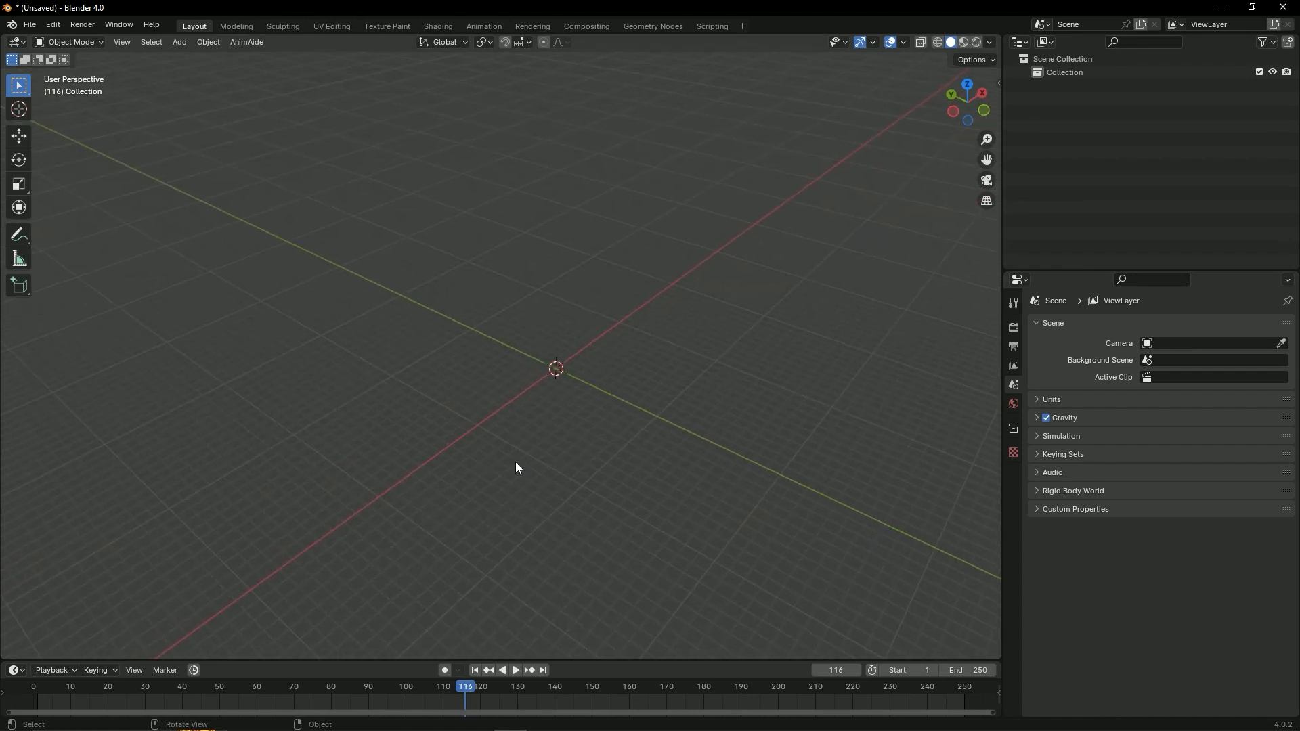
pyautogui.hotkey('shift', 'a')
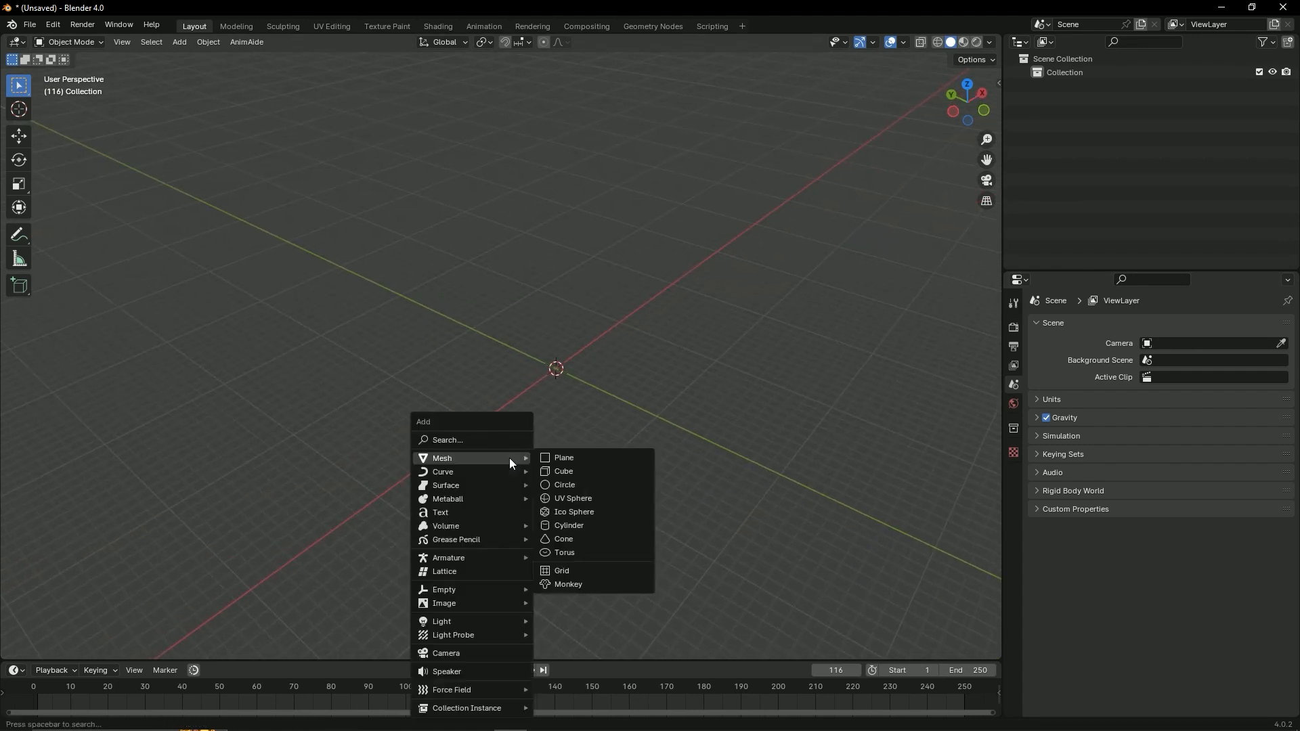
pyautogui.press('Escape')
pyautogui.hotkey('shift', 'a')
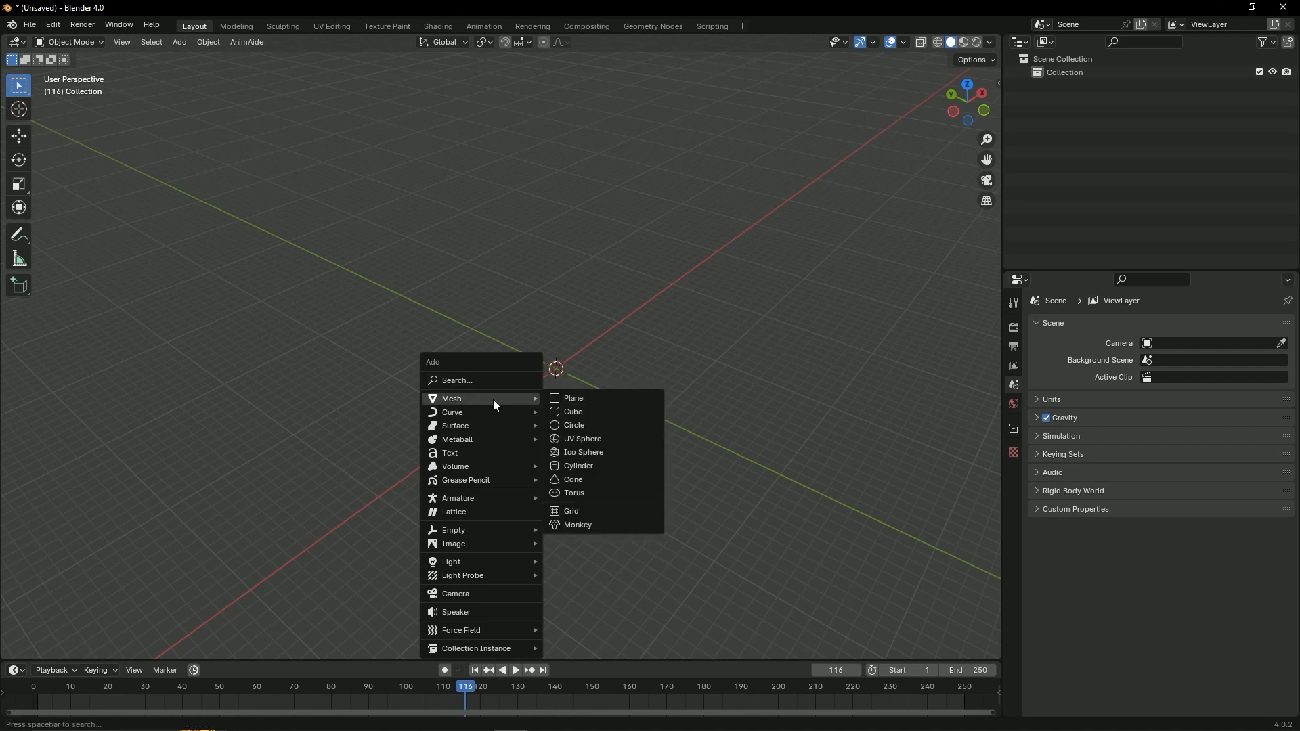
pyautogui.click(558, 404)
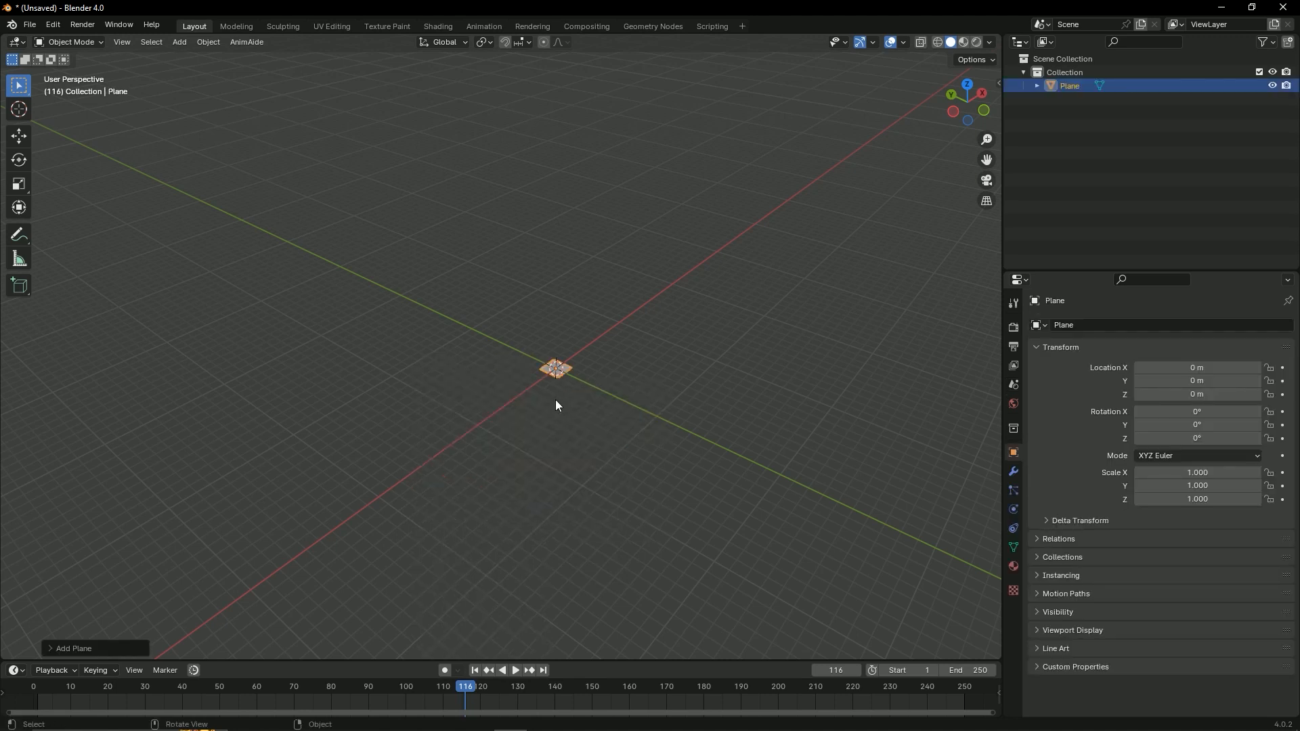
# Step: Show the 3D viewport's sidebar with the transform values of the new plane
pyautogui.moveTo(555, 400); pyautogui.dragTo(538, 384, button='middle')
pyautogui.scroll(6, 539, 386)
pyautogui.keyDown('shift'); pyautogui.moveTo(753, 486); pyautogui.dragTo(547, 438, button='middle'); pyautogui.keyUp('shift')
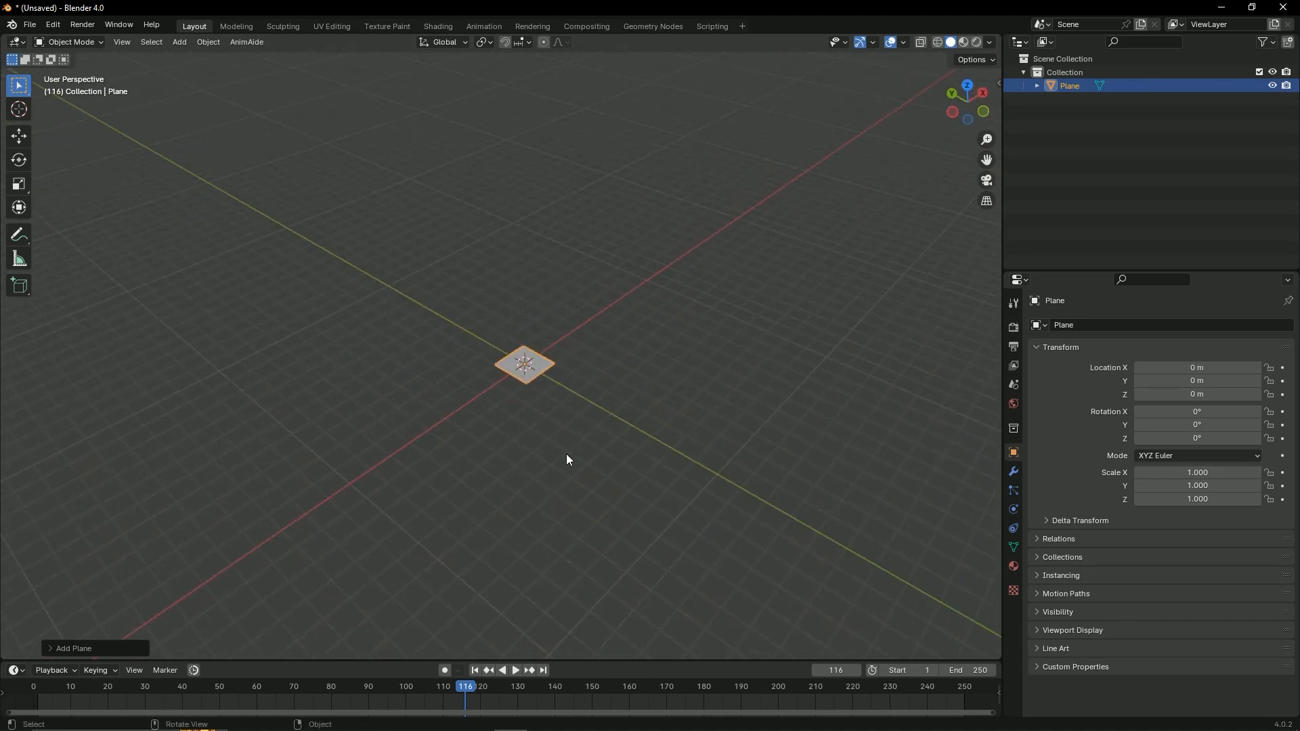
pyautogui.press('n')
pyautogui.press('n')
pyautogui.press('n')
pyautogui.press('n')
pyautogui.press('n')
pyautogui.press('n')
pyautogui.press('n')
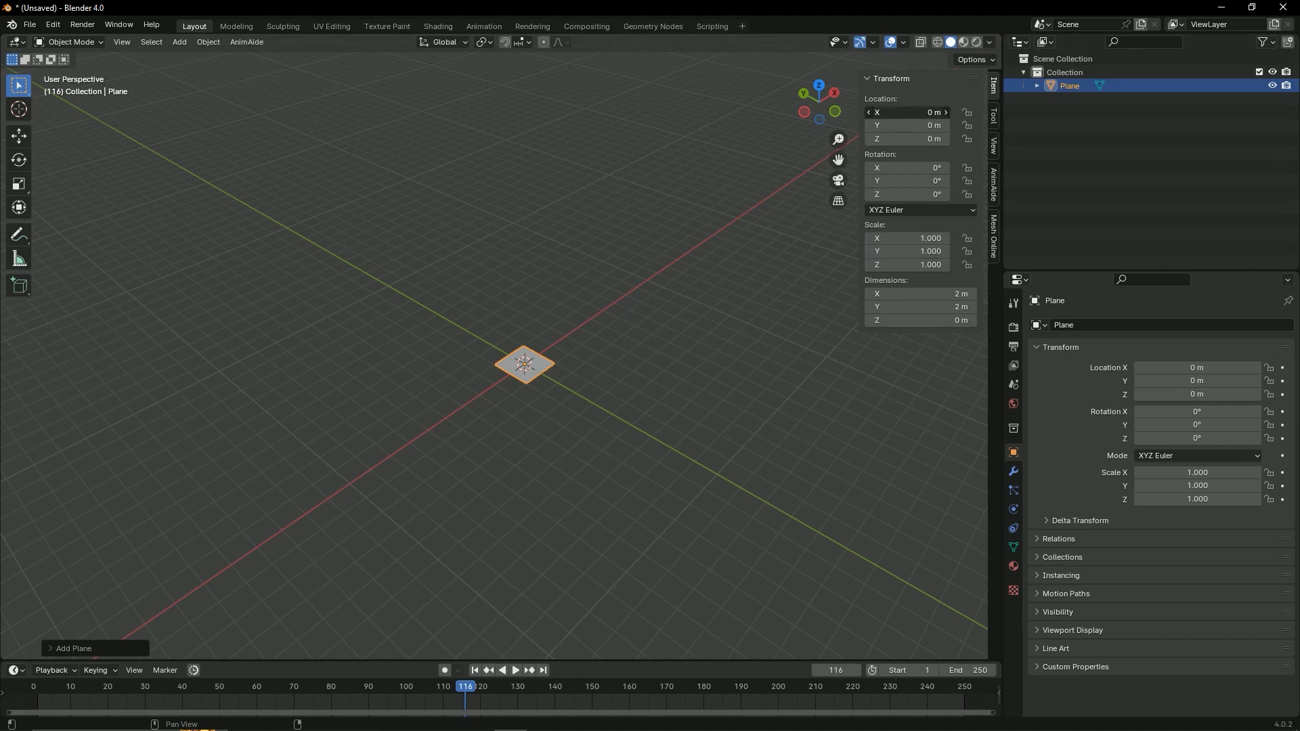
# Step: Try out the plane's transforms: set location X to -1.38 m and rotation X to 67°, and adjust scale X
pyautogui.moveTo(907, 112); pyautogui.dragTo(860, 113)
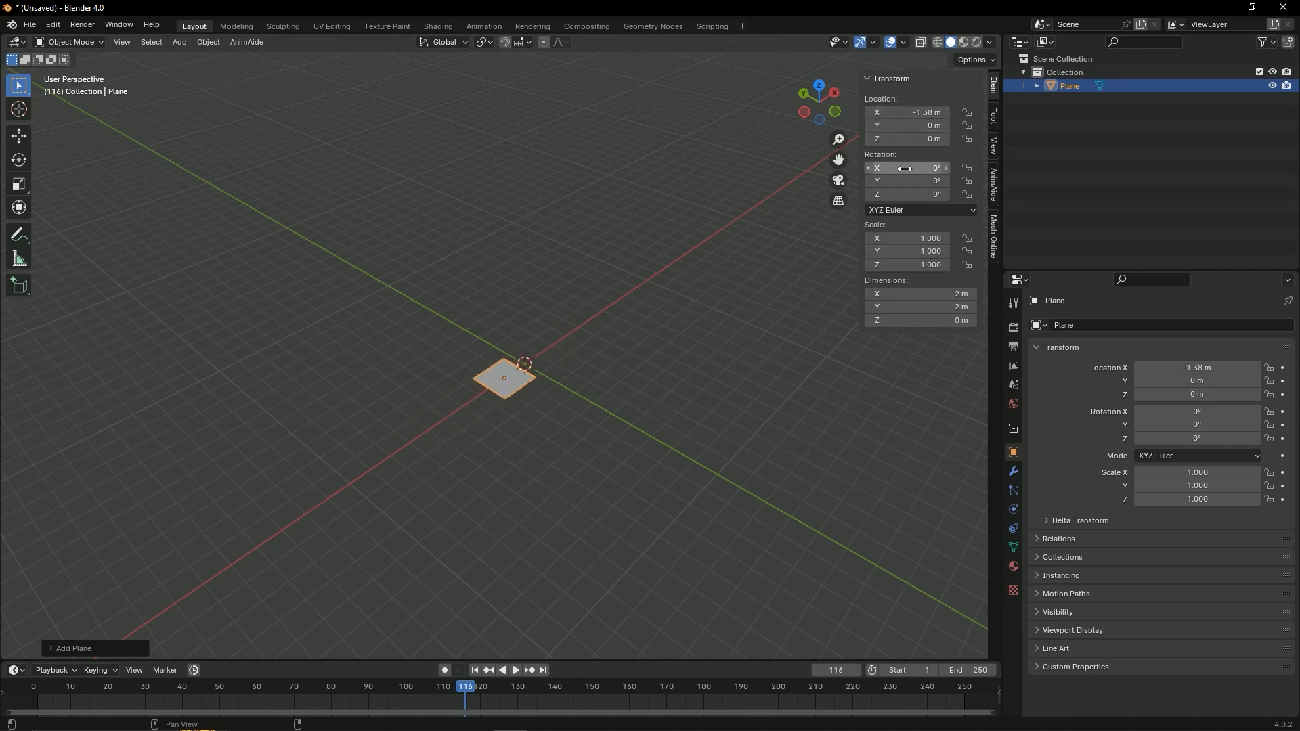
pyautogui.moveTo(907, 168)
pyautogui.mouseDown()
pyautogui.moveTo(941, 168)
pyautogui.moveTo(928, 168)
pyautogui.mouseUp()
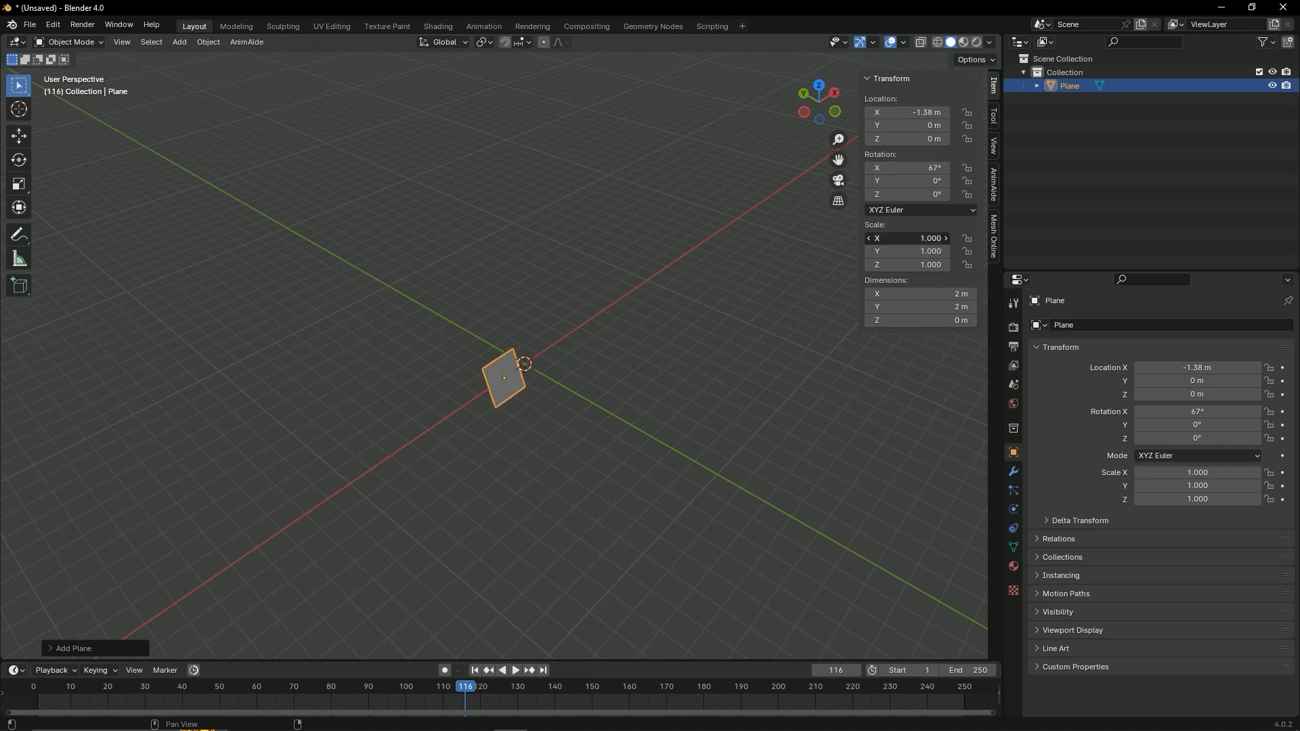
pyautogui.moveTo(916, 239); pyautogui.dragTo(948, 238)
# Step: Clear the plane's location, rotation and scale back to their defaults
pyautogui.hotkey('alt', 'g')
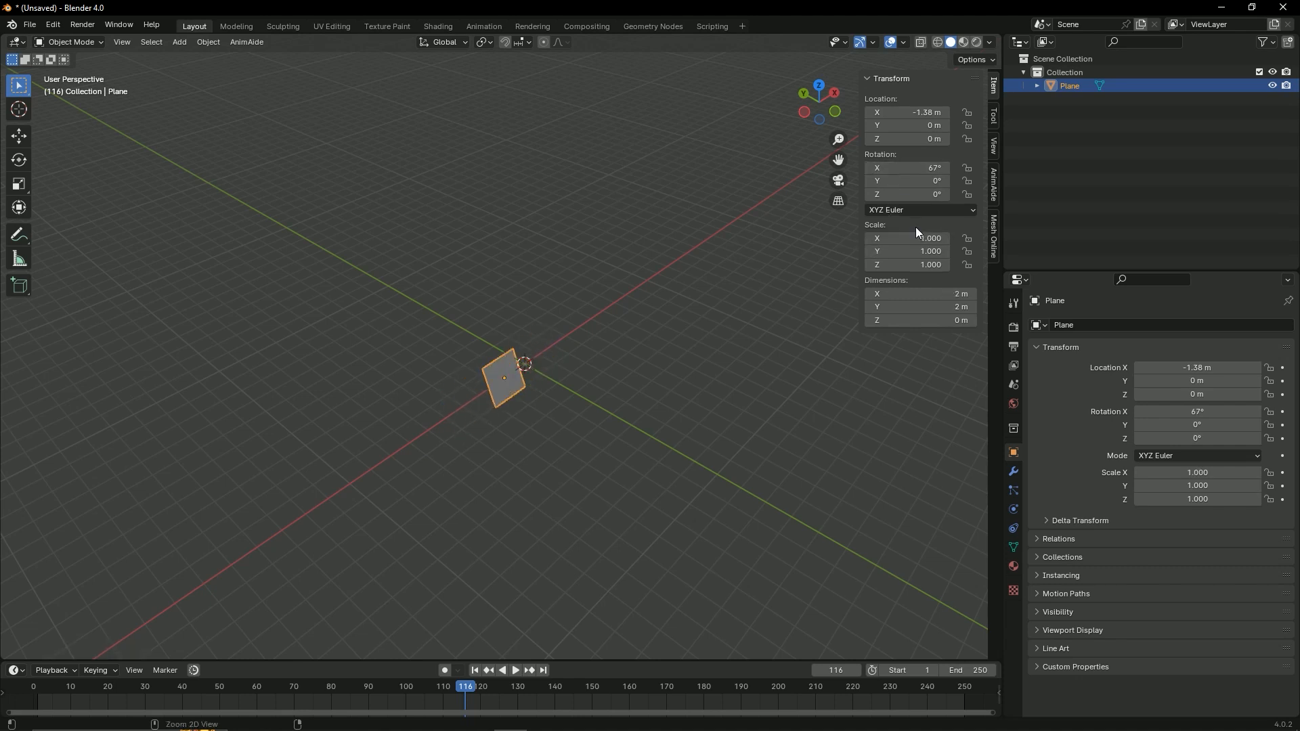
pyautogui.hotkey('alt', 'r')
pyautogui.hotkey('alt', 's')
# Step: Save the project over the existing Ocean Tutorial.blend file in the Blender Files folder
pyautogui.hotkey('ctrl', 's')
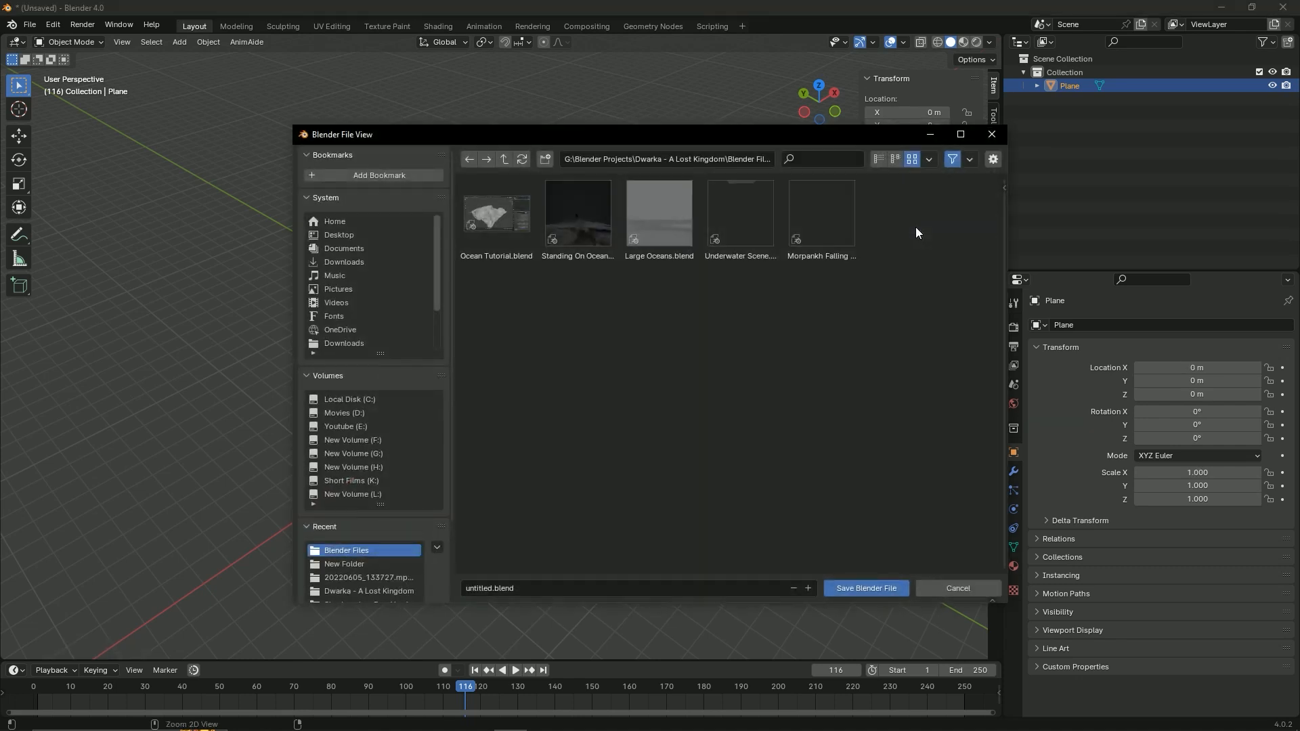
pyautogui.click(485, 209)
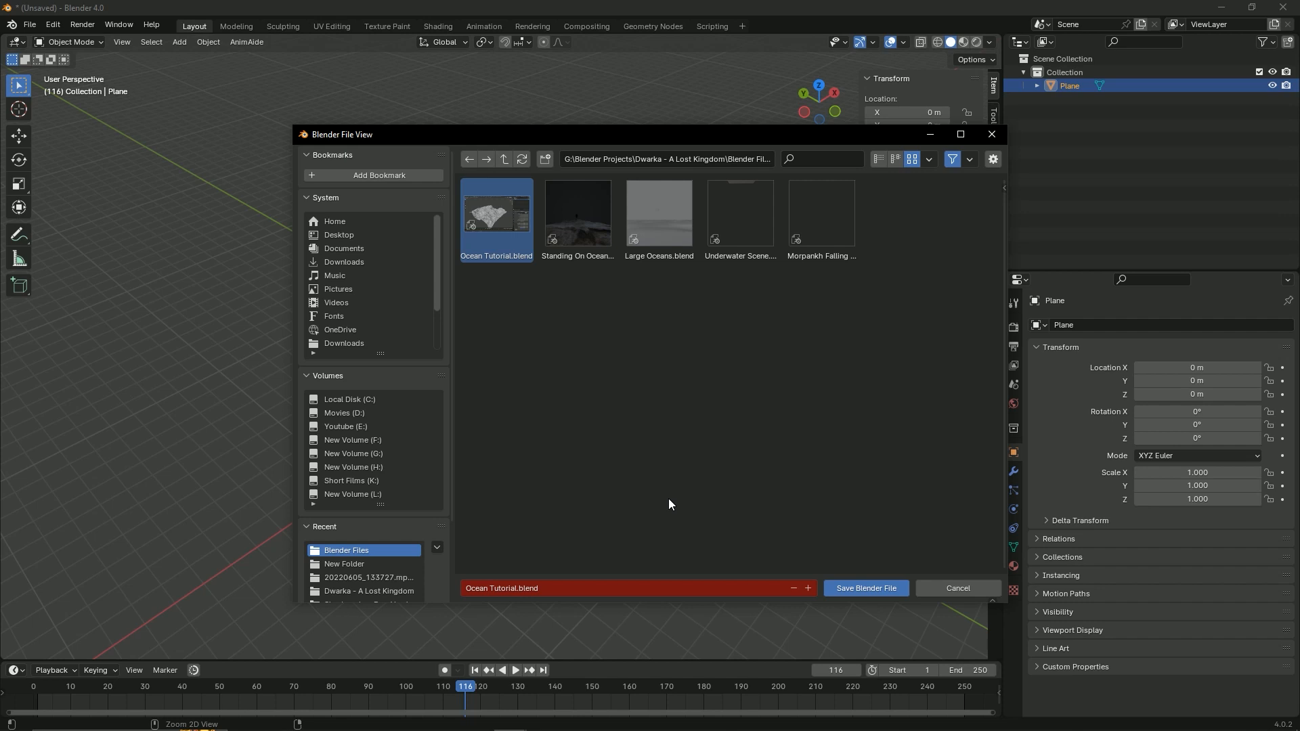
pyautogui.click(863, 588)
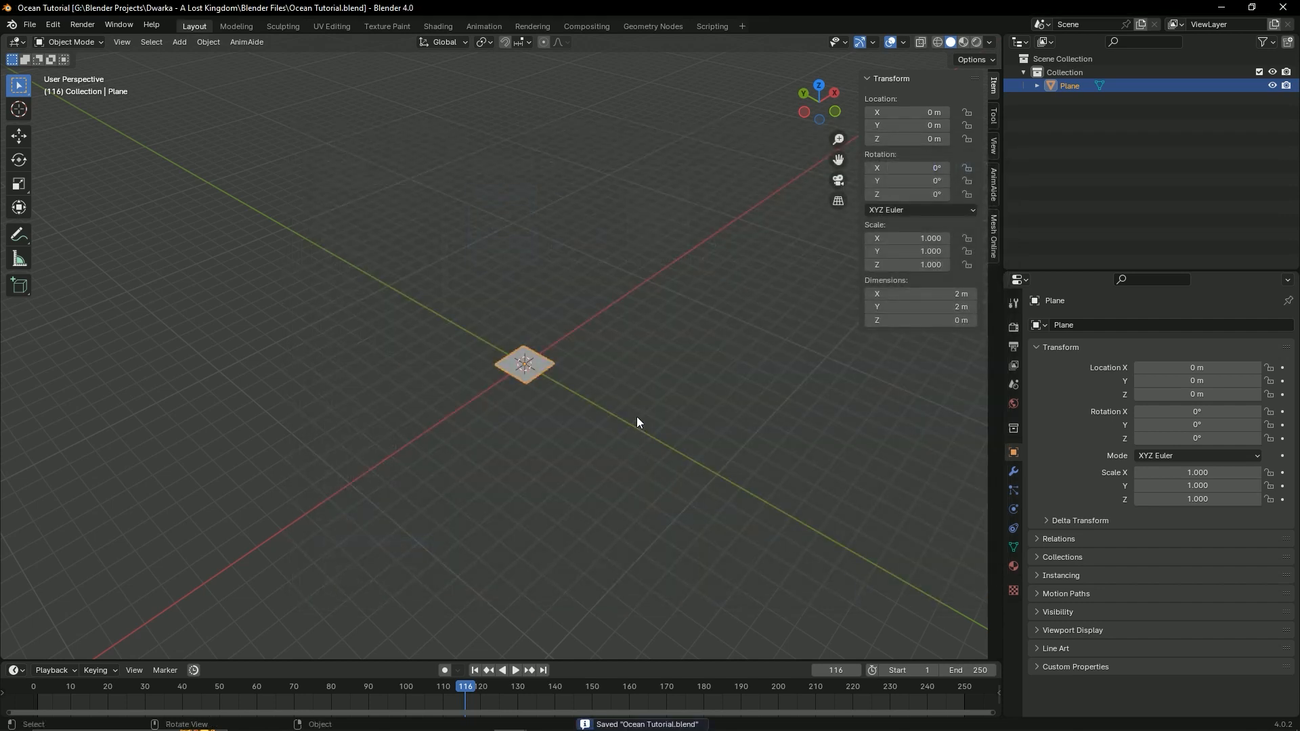
pyautogui.moveTo(634, 417); pyautogui.dragTo(556, 412, button='middle')
pyautogui.scroll(-2, 571, 442)
pyautogui.press('n')
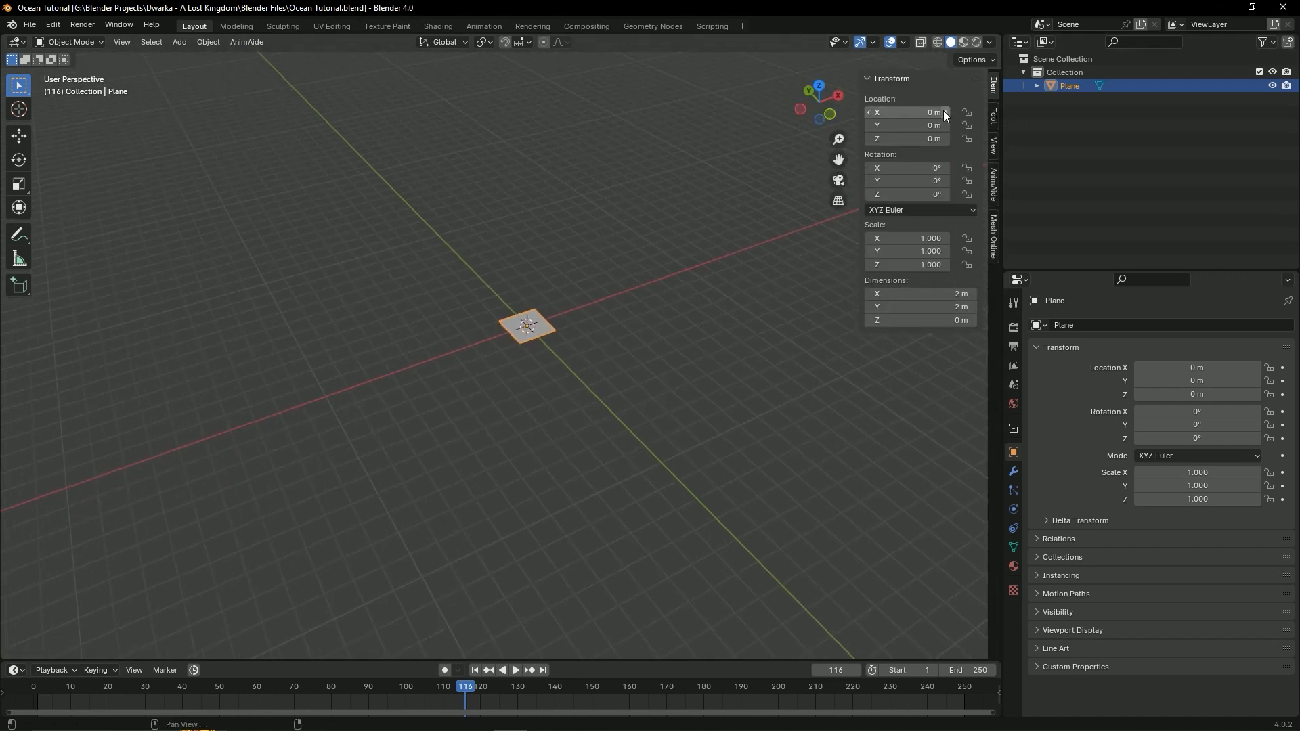
# Step: Set the plane's X and Y dimensions to 100 m each and save the project
pyautogui.click(928, 294)
pyautogui.write('100')
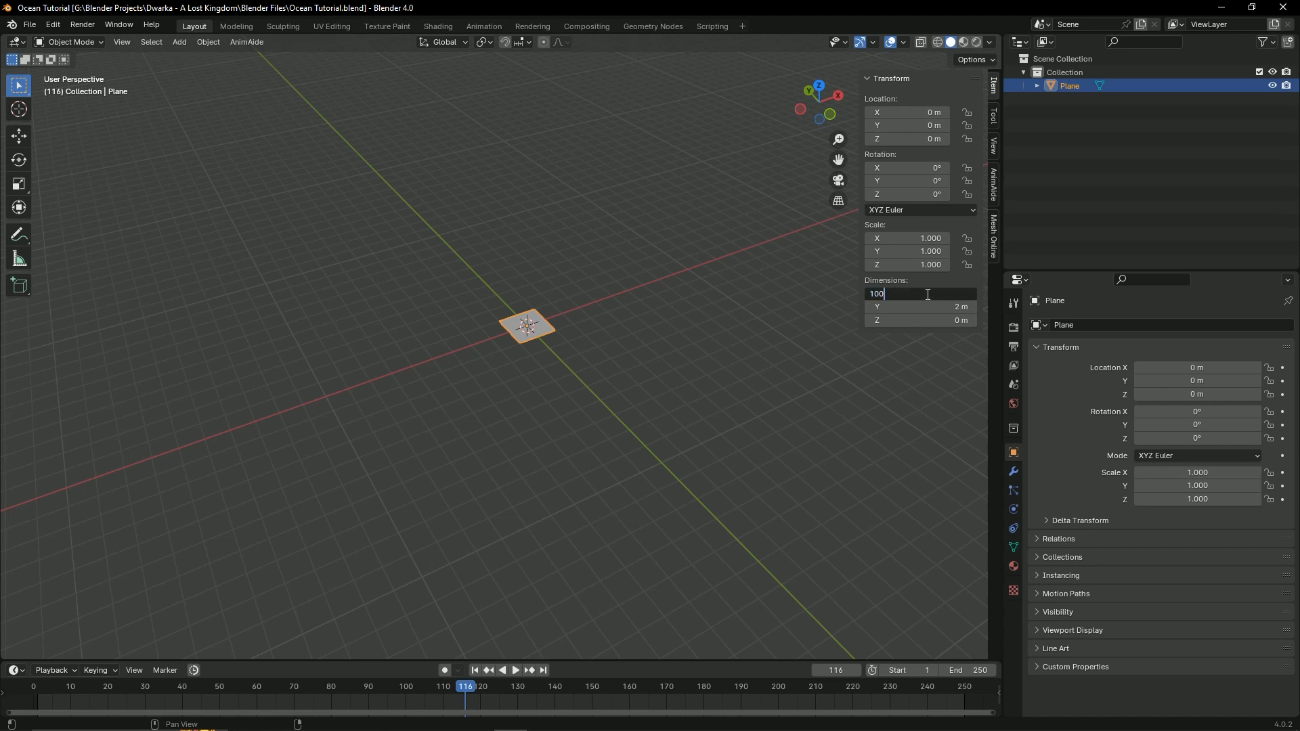
pyautogui.press('Tab')
pyautogui.write('100')
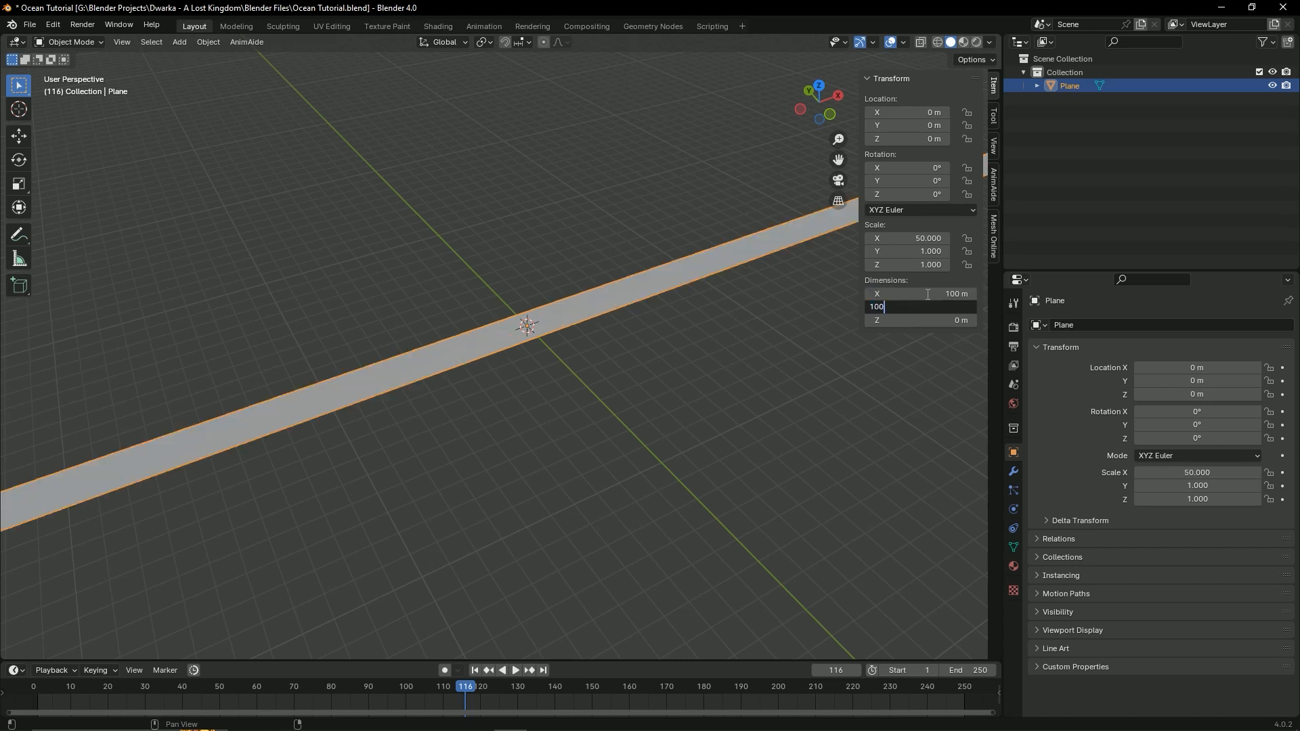
pyautogui.press('Return')
pyautogui.scroll(-8, 526, 328)
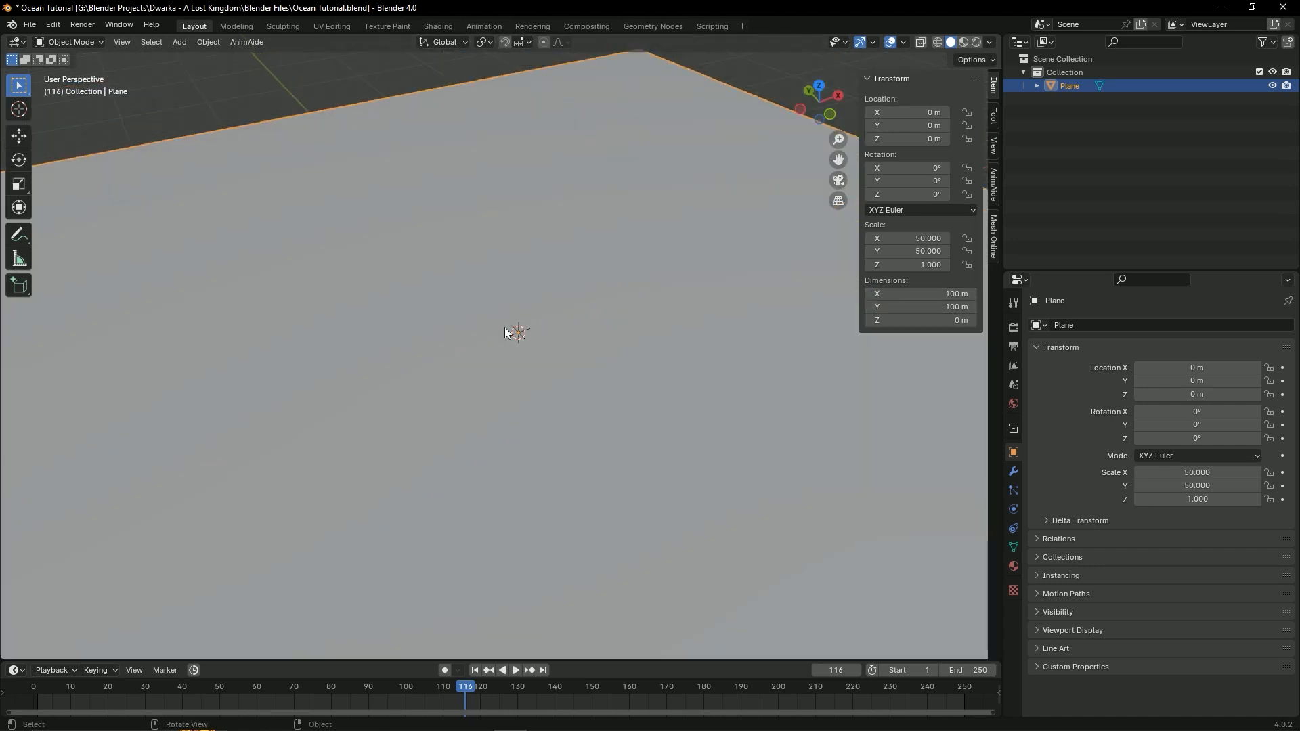
pyautogui.hotkey('shift', 's')
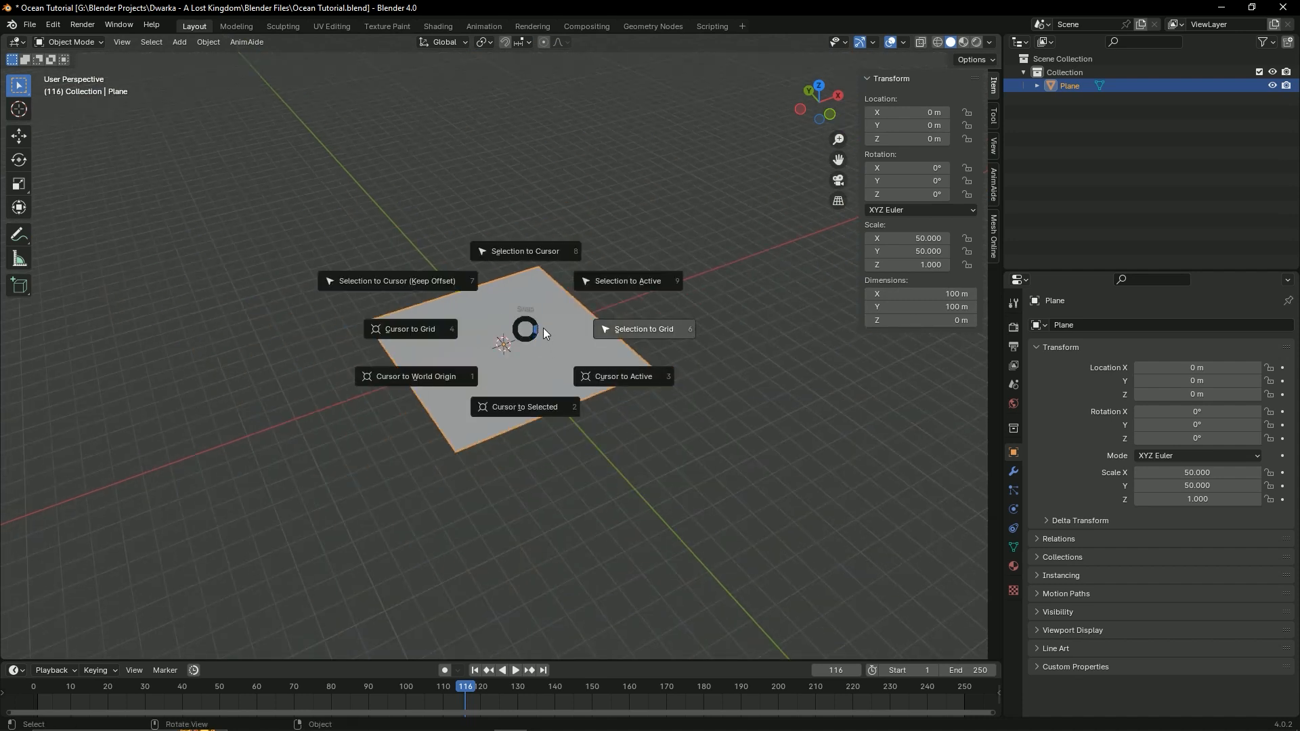
pyautogui.hotkey('ctrl', 's')
# Step: Zoom in and out around the plane to examine at what distance the viewport clips it
pyautogui.moveTo(523, 331); pyautogui.dragTo(571, 390, button='middle')
pyautogui.scroll(-10, 533, 363)
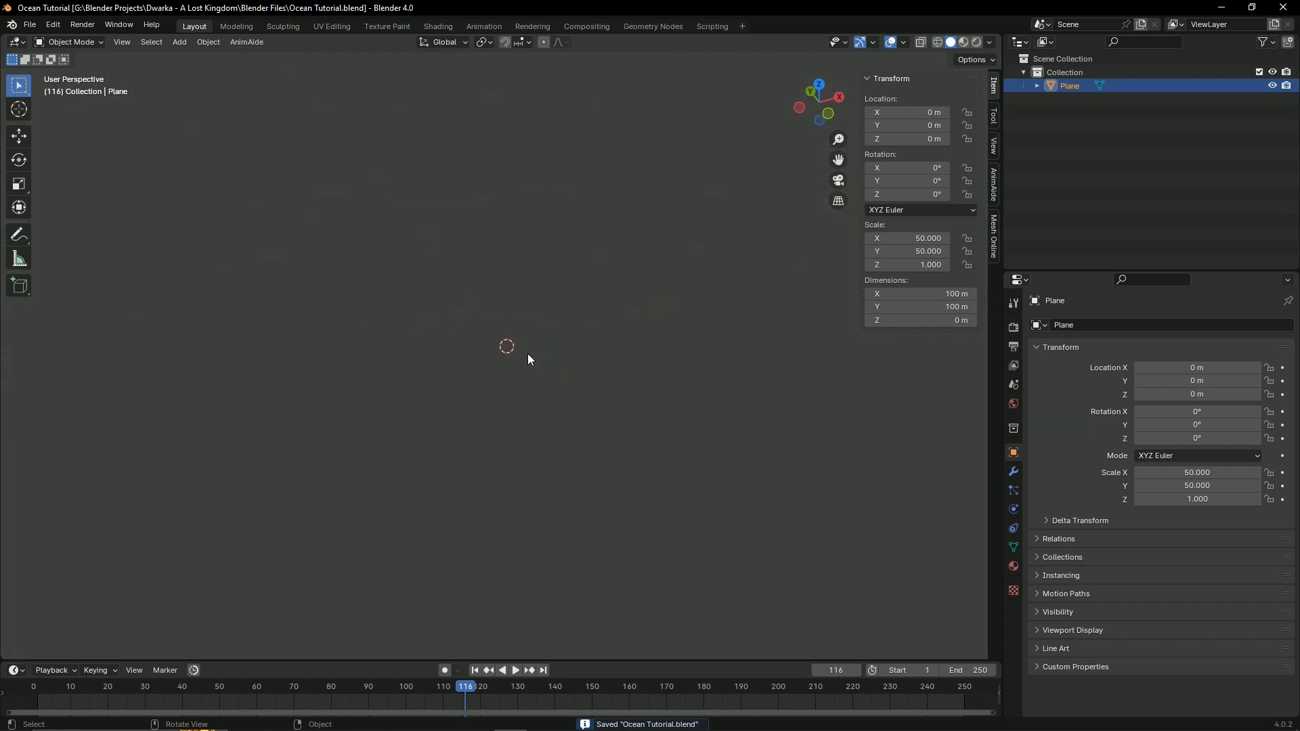
pyautogui.scroll(8, 529, 359)
pyautogui.scroll(-6, 529, 360)
pyautogui.scroll(4, 529, 360)
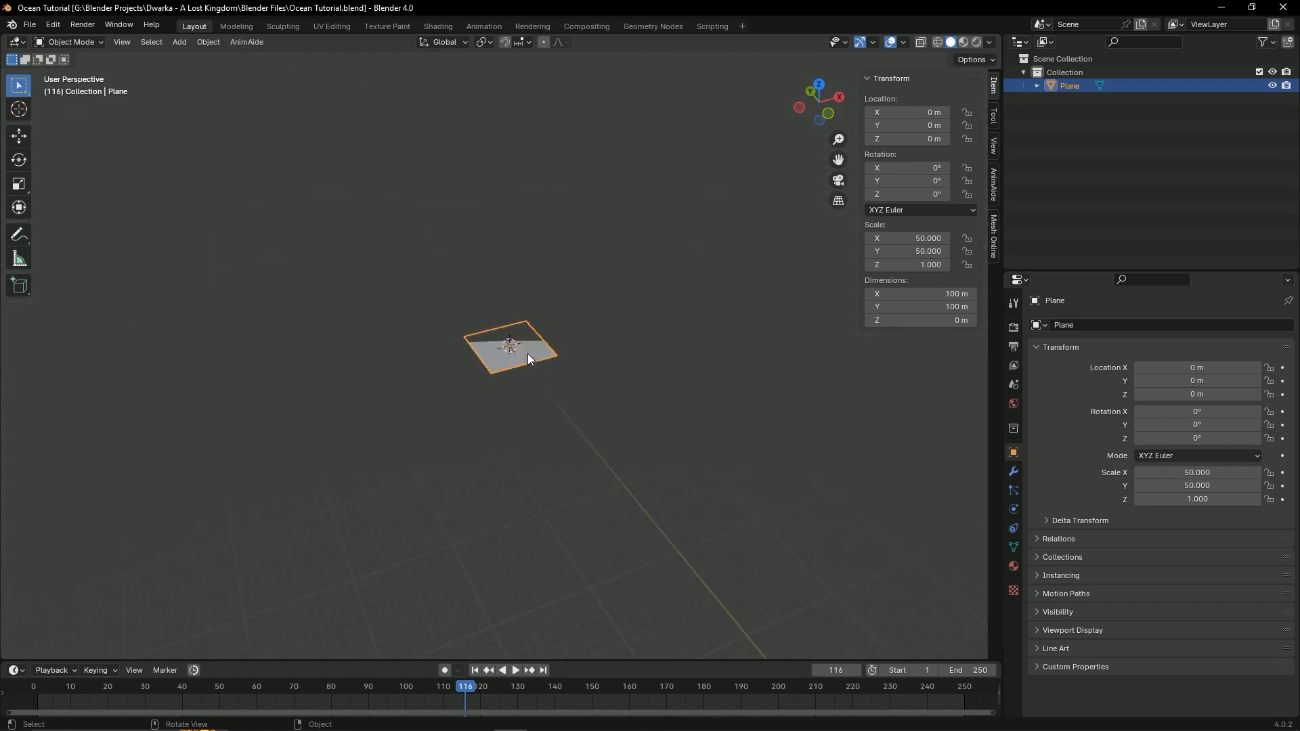
pyautogui.scroll(3, 528, 354)
pyautogui.scroll(-10, 528, 355)
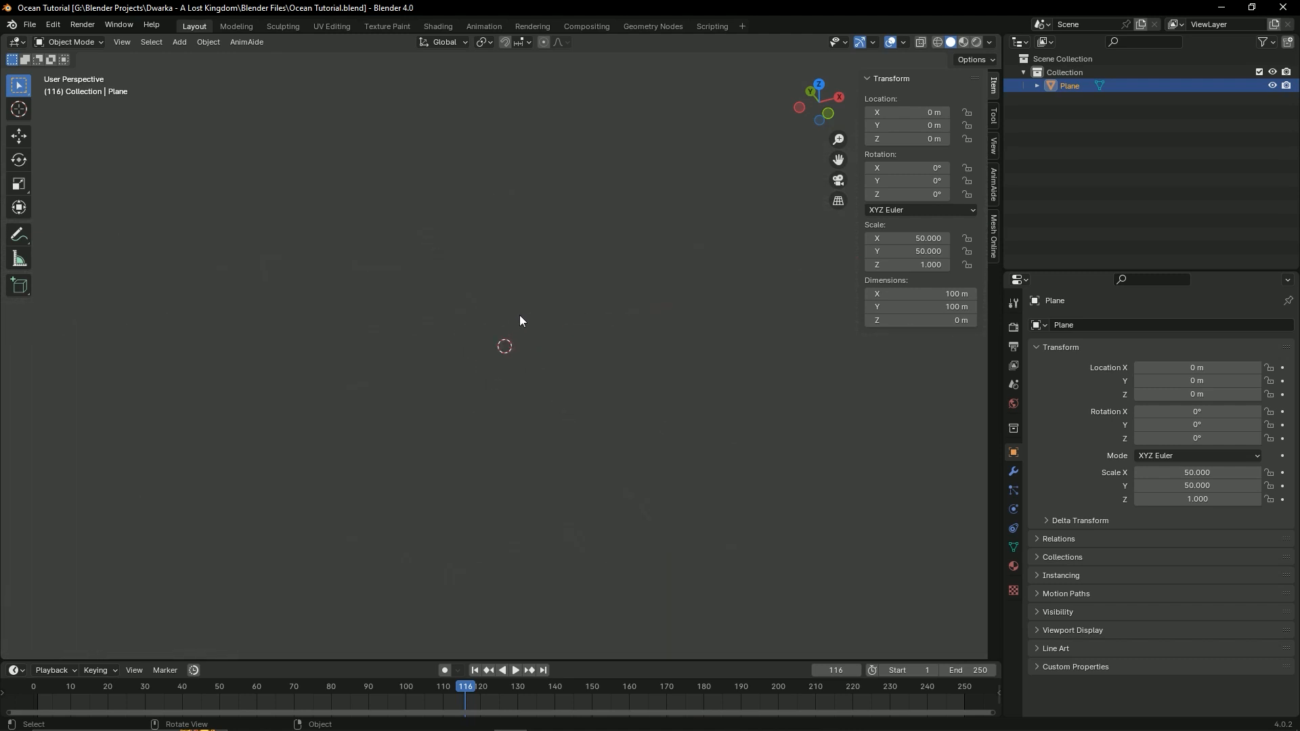
# Step: Set the viewport's clip end distance to 1000000 m in the sidebar's view settings
pyautogui.press('n')
pyautogui.press('n')
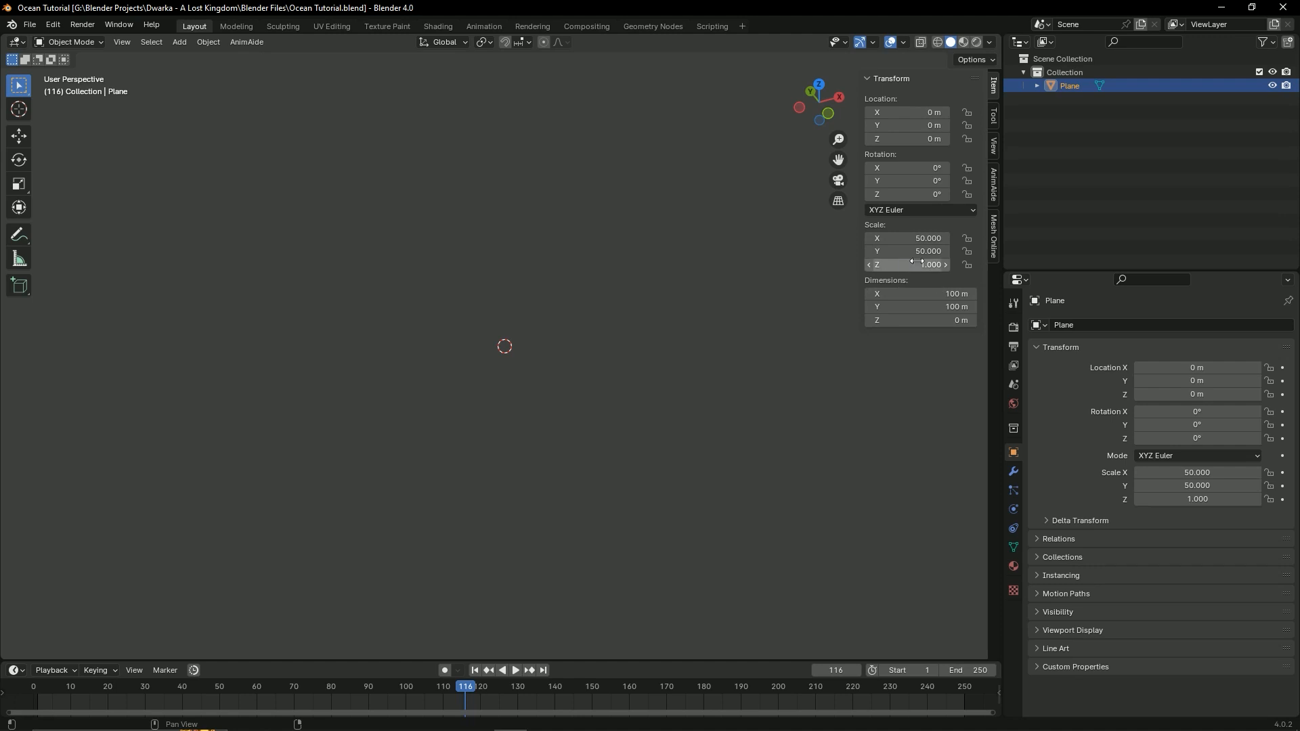
pyautogui.click(993, 118)
pyautogui.click(994, 139)
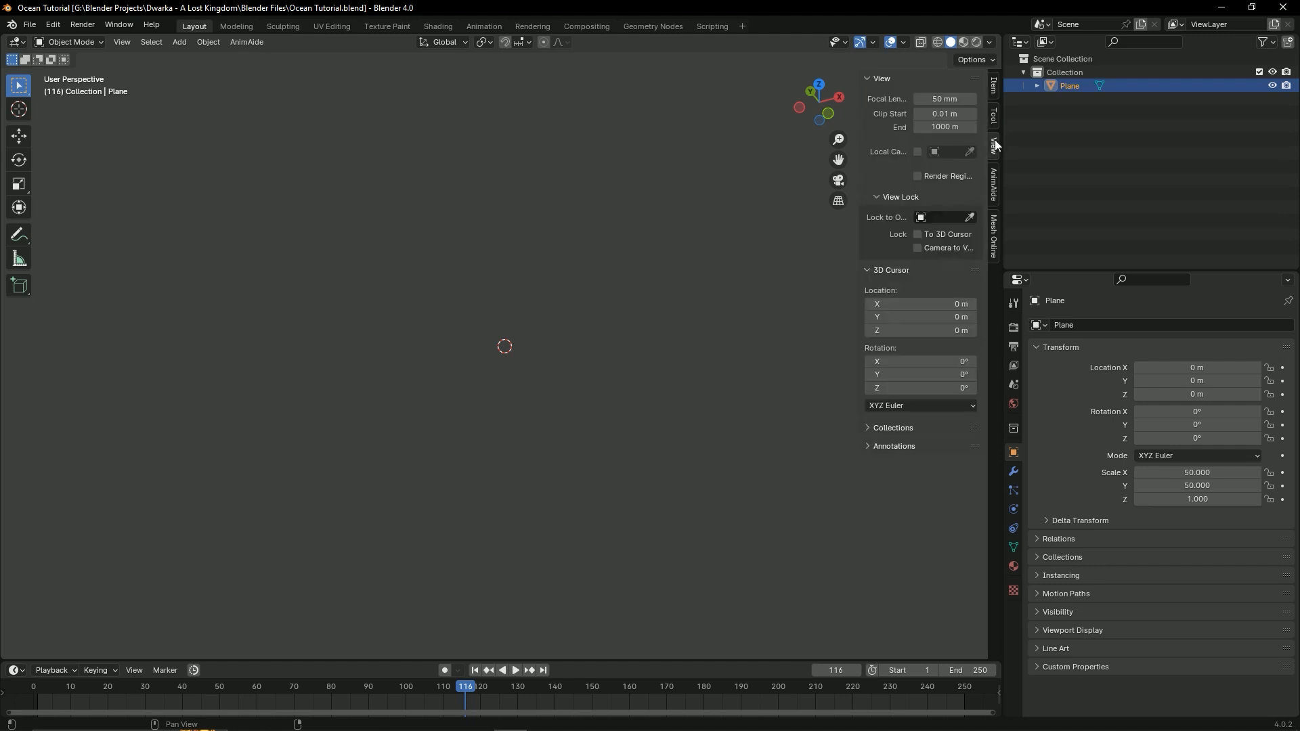
pyautogui.click(989, 81)
pyautogui.click(999, 120)
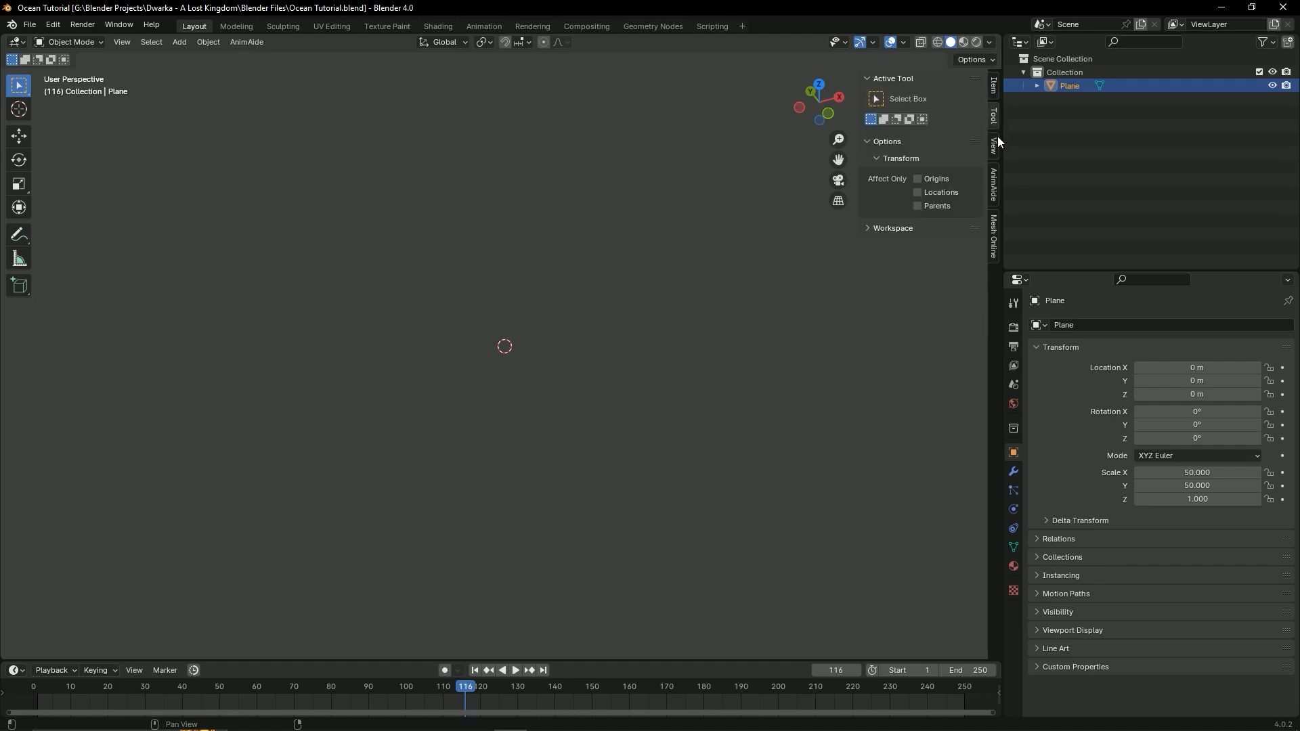
pyautogui.click(997, 137)
pyautogui.click(997, 100)
pyautogui.click(995, 136)
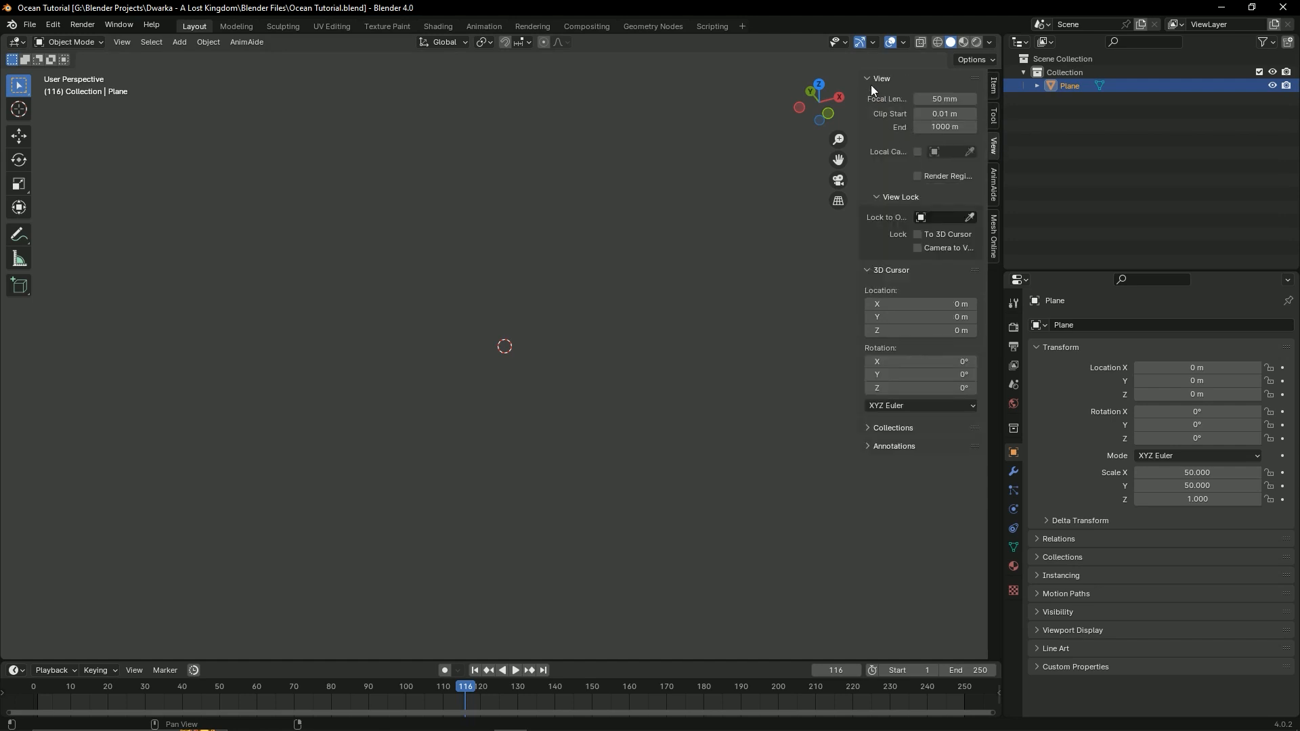
pyautogui.click(928, 128)
pyautogui.click(927, 127)
pyautogui.write('000')
pyautogui.press('Return')
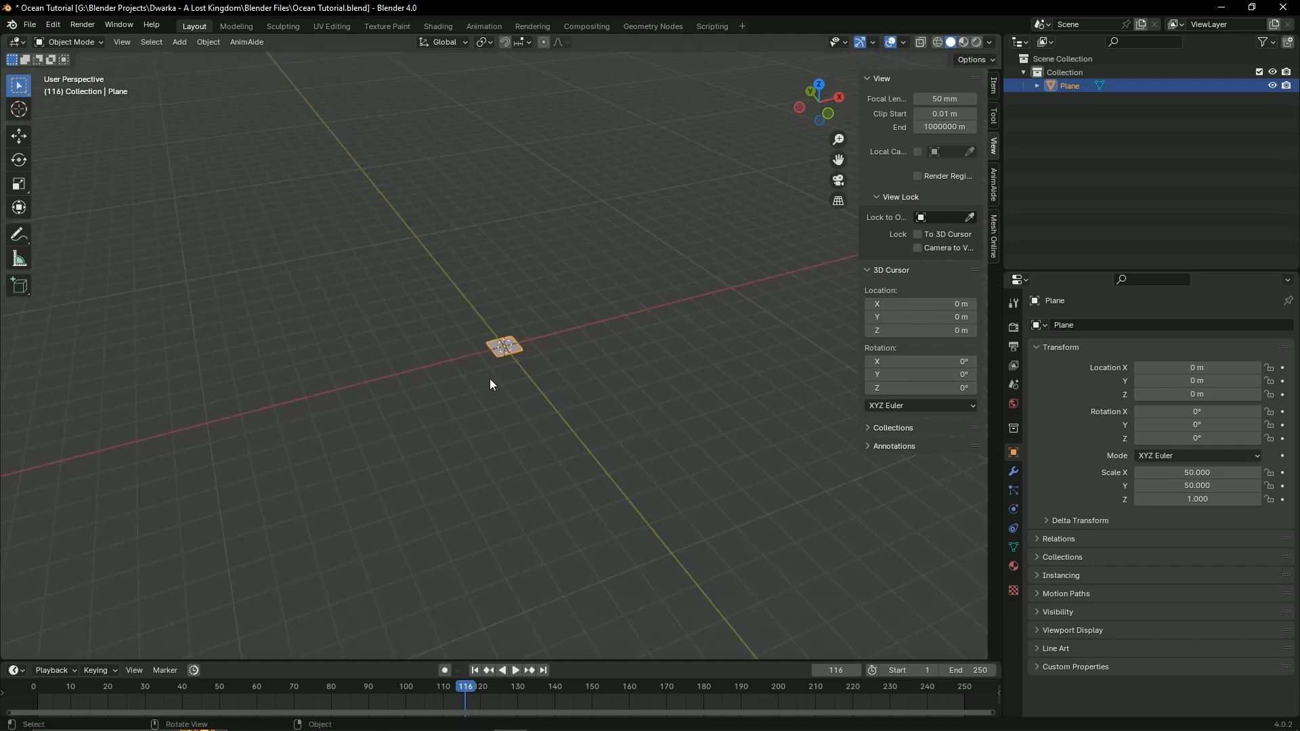
# Step: Hide the 3D viewport's sidebar and save the project
pyautogui.moveTo(490, 381)
pyautogui.mouseDown(button='middle')
pyautogui.moveTo(548, 326)
pyautogui.moveTo(586, 387)
pyautogui.moveTo(424, 327)
pyautogui.moveTo(500, 377)
pyautogui.mouseUp(button='middle')
pyautogui.click(627, 277)
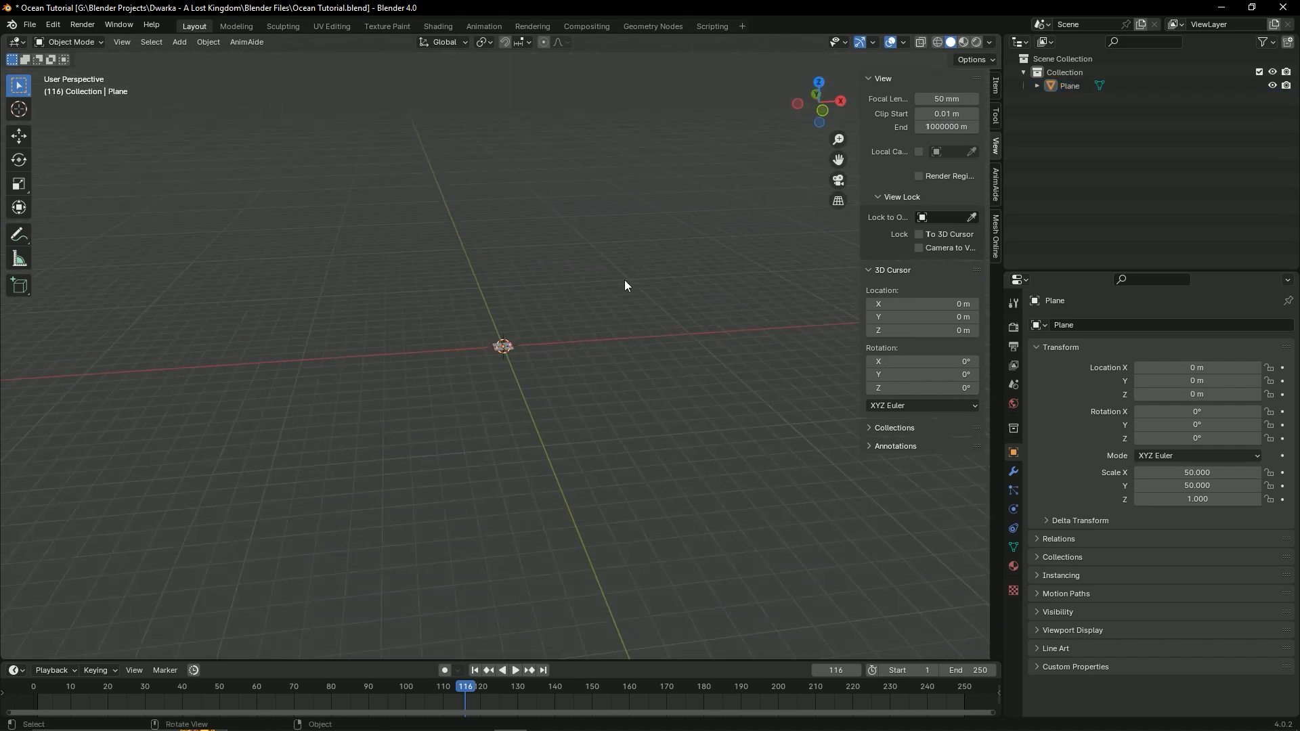
pyautogui.press('n')
pyautogui.moveTo(446, 361); pyautogui.dragTo(549, 332, button='middle')
pyautogui.hotkey('ctrl', 's')
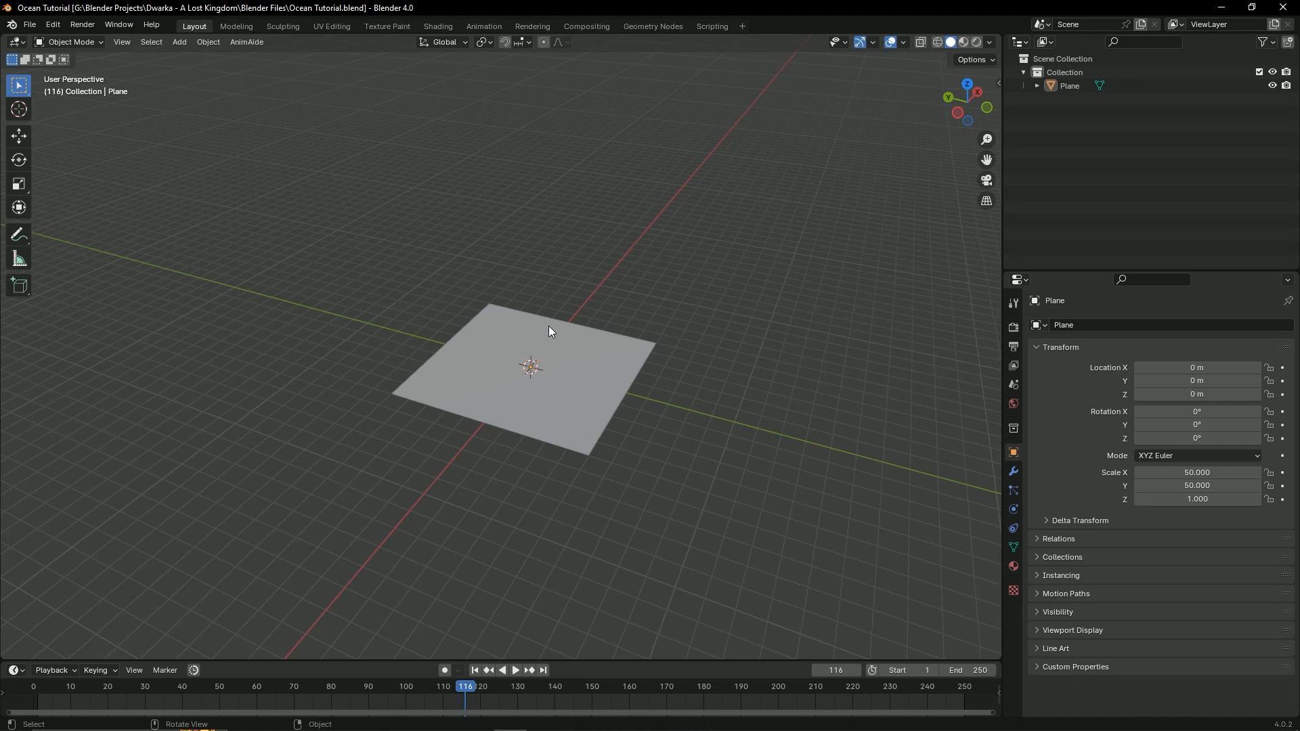
pyautogui.click(577, 343)
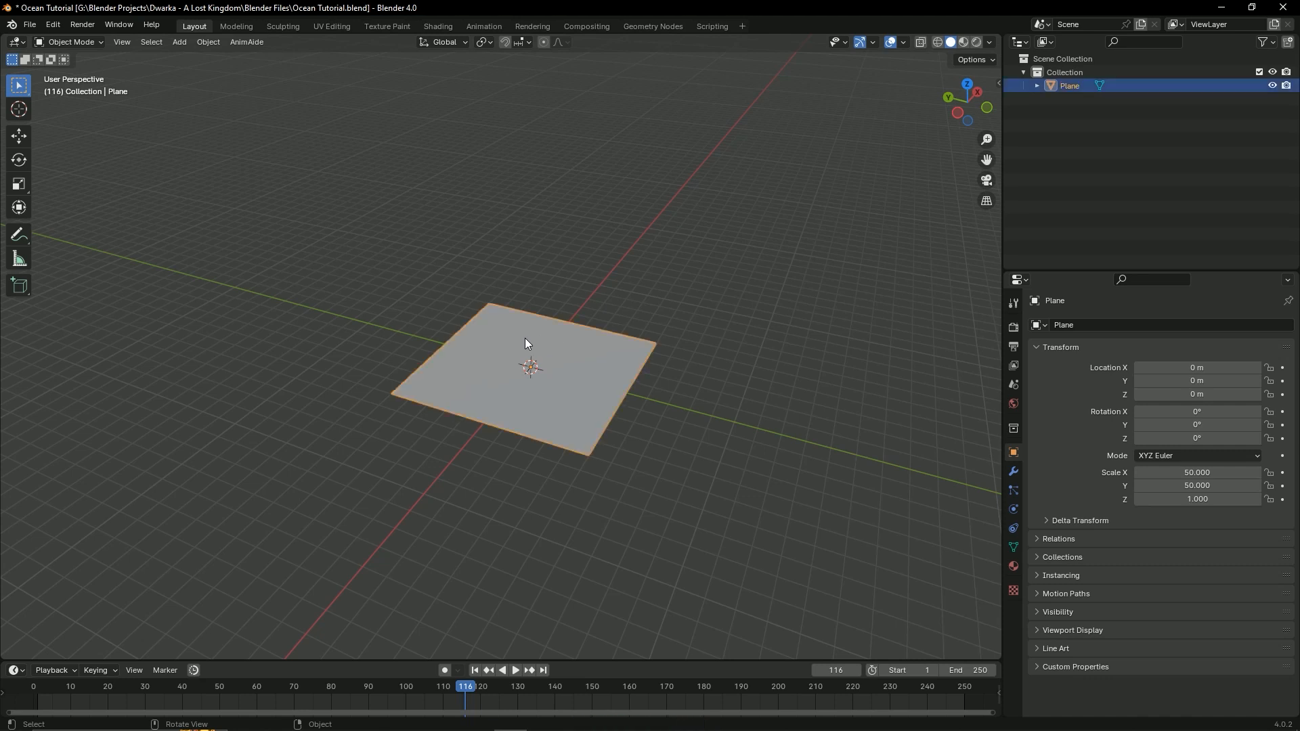
pyautogui.hotkey('ctrl', 's')
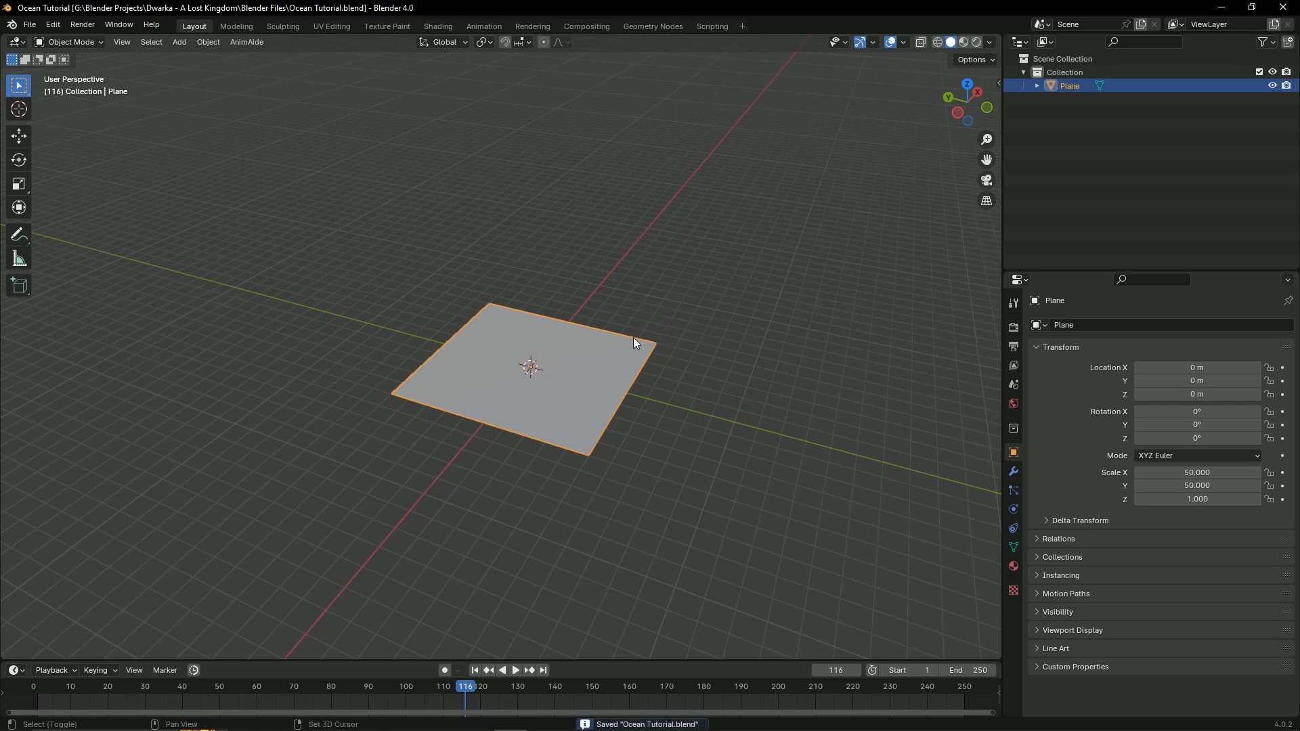
pyautogui.moveTo(633, 337); pyautogui.dragTo(604, 338, button='middle')
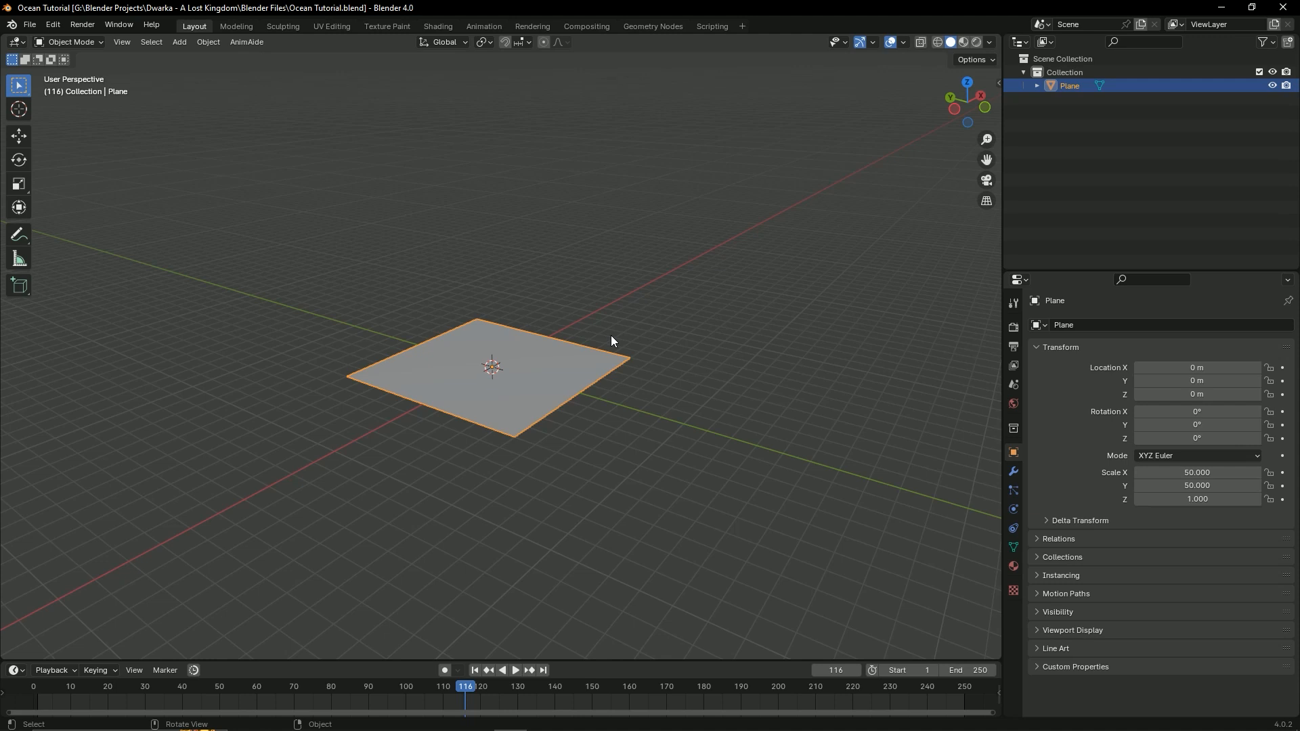
pyautogui.click(608, 334)
pyautogui.hotkey('ctrl', 's')
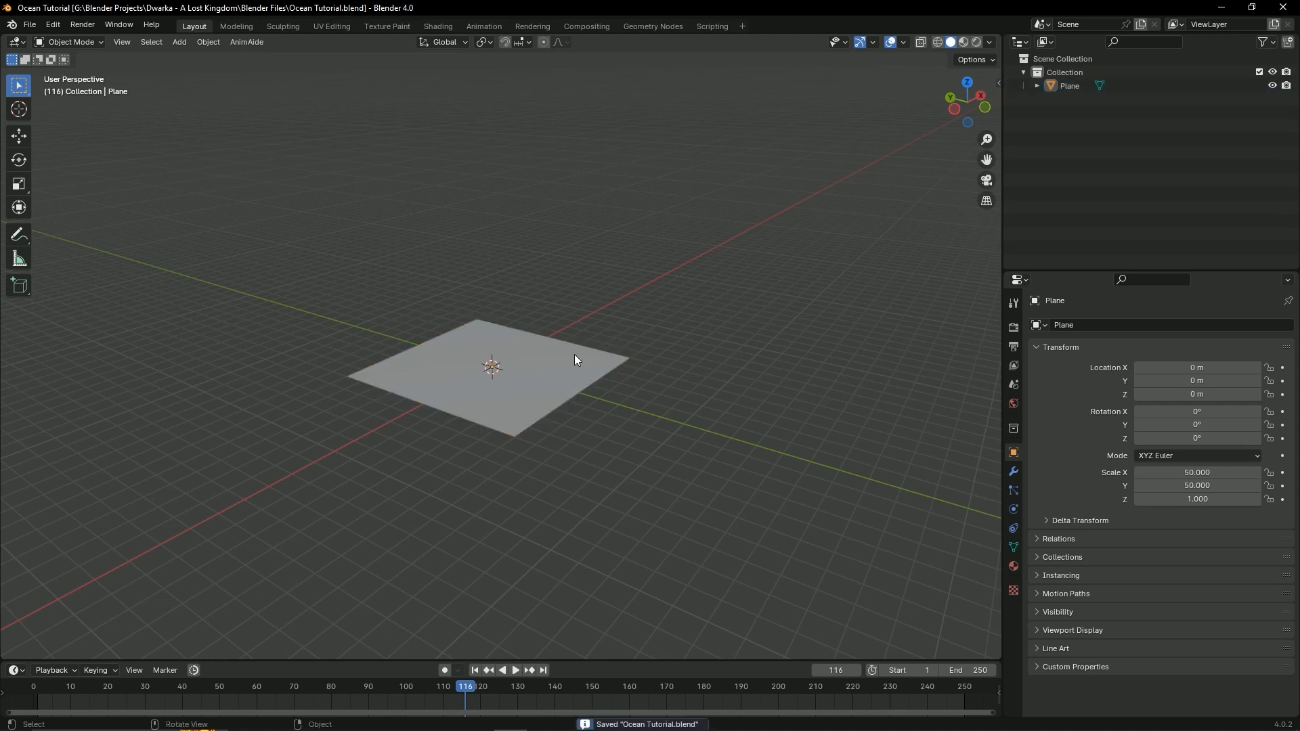
# Step: Enlarge the properties editor upward and show the selected plane's object data properties
pyautogui.click(576, 358)
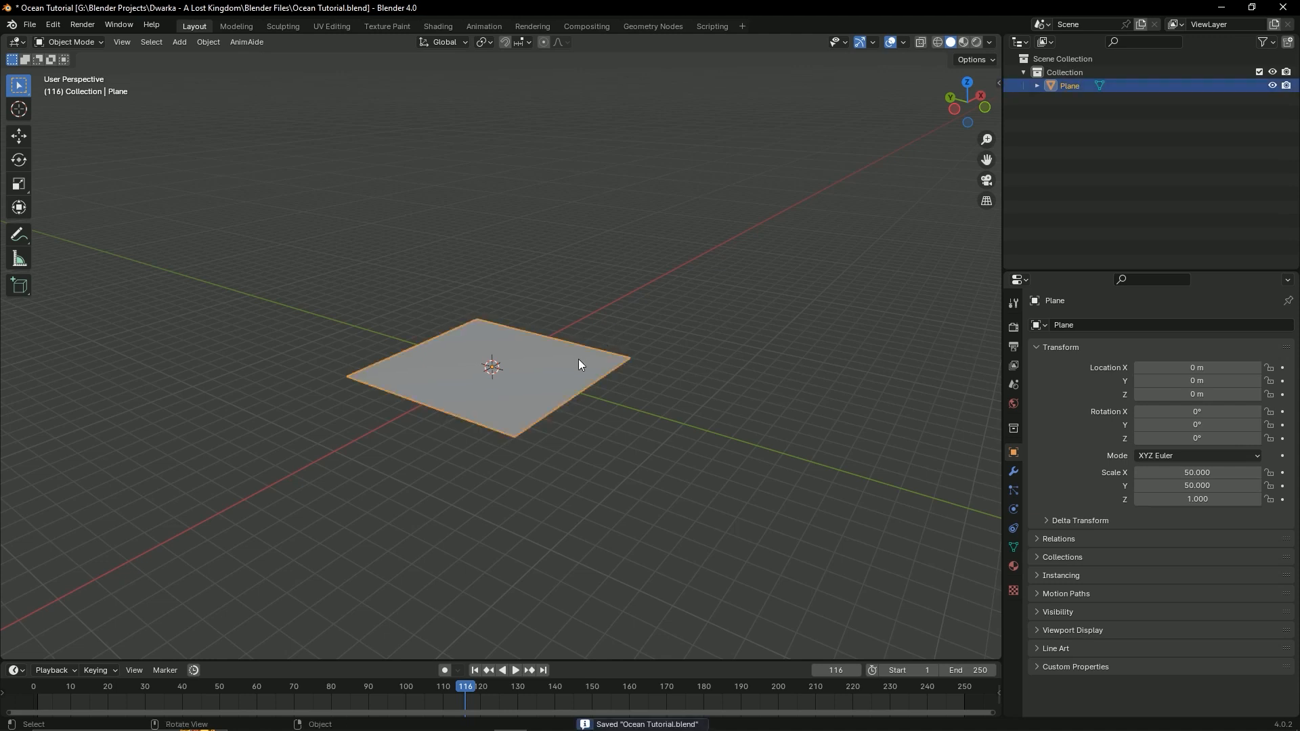
pyautogui.click(1062, 267)
pyautogui.moveTo(1062, 270); pyautogui.dragTo(1062, 227)
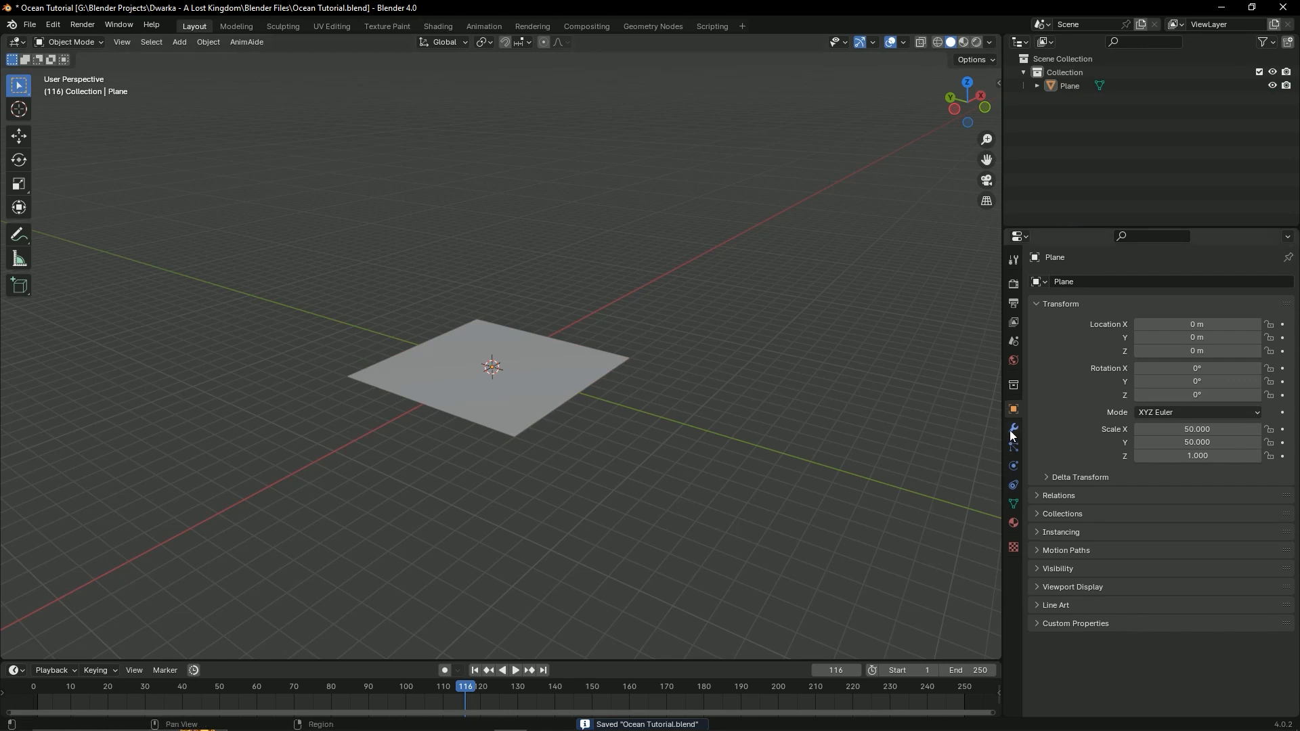
pyautogui.click(570, 375)
pyautogui.click(1014, 504)
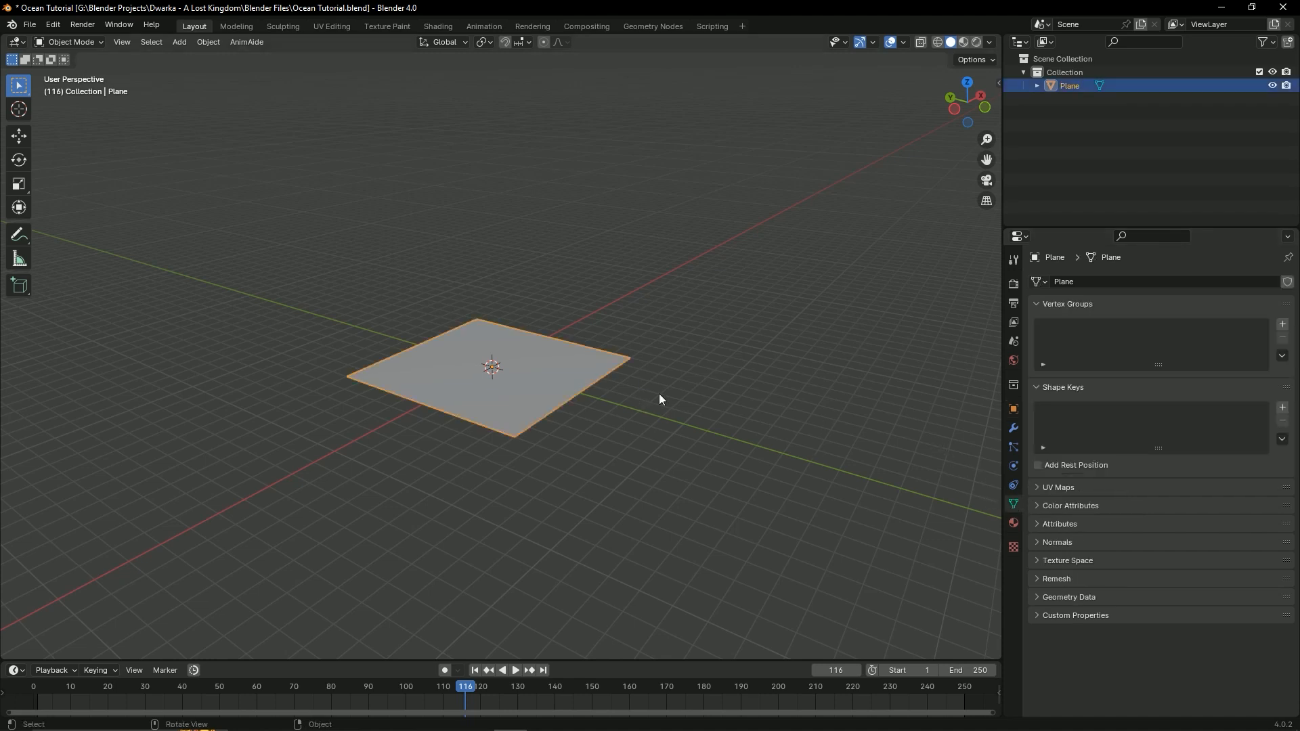
# Step: Add a cube to the scene, scale it up and move it away from the plane toward the upper background
pyautogui.click(491, 444)
pyautogui.hotkey('shift', 'a')
pyautogui.moveTo(469, 438)
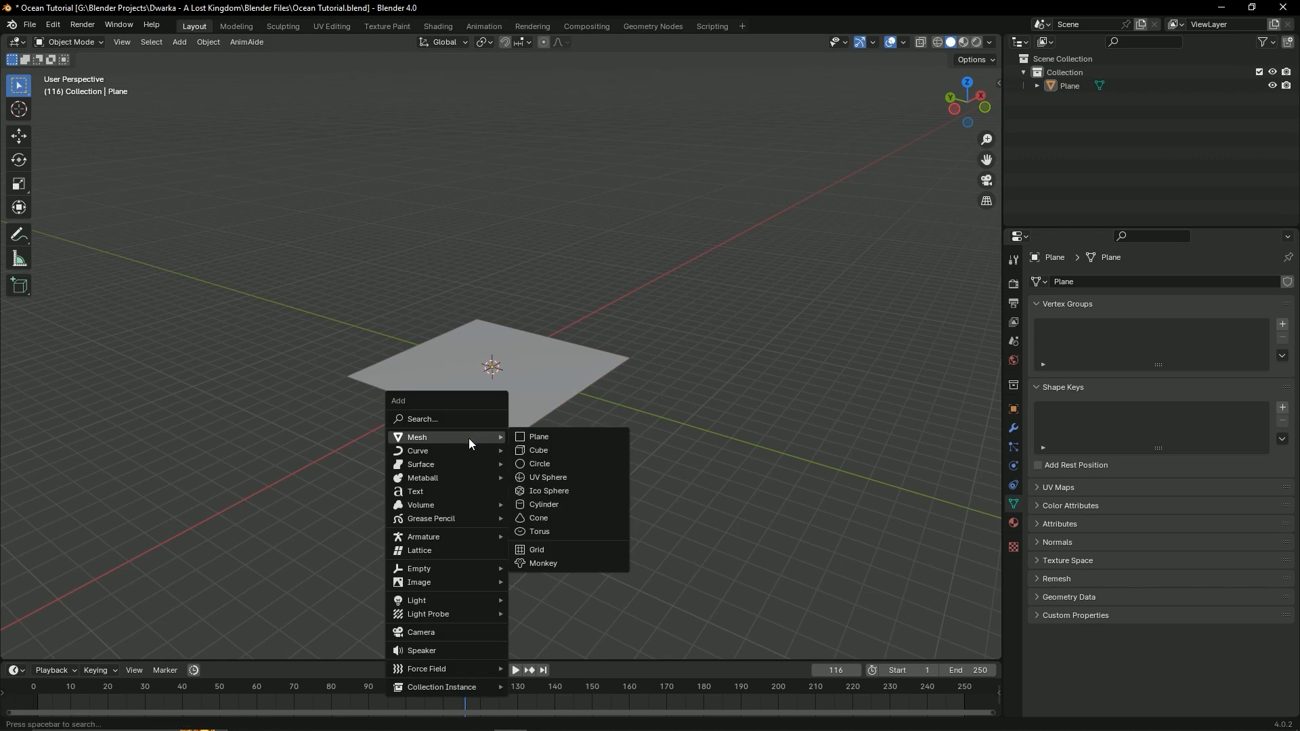
pyautogui.click(561, 449)
pyautogui.press('s')
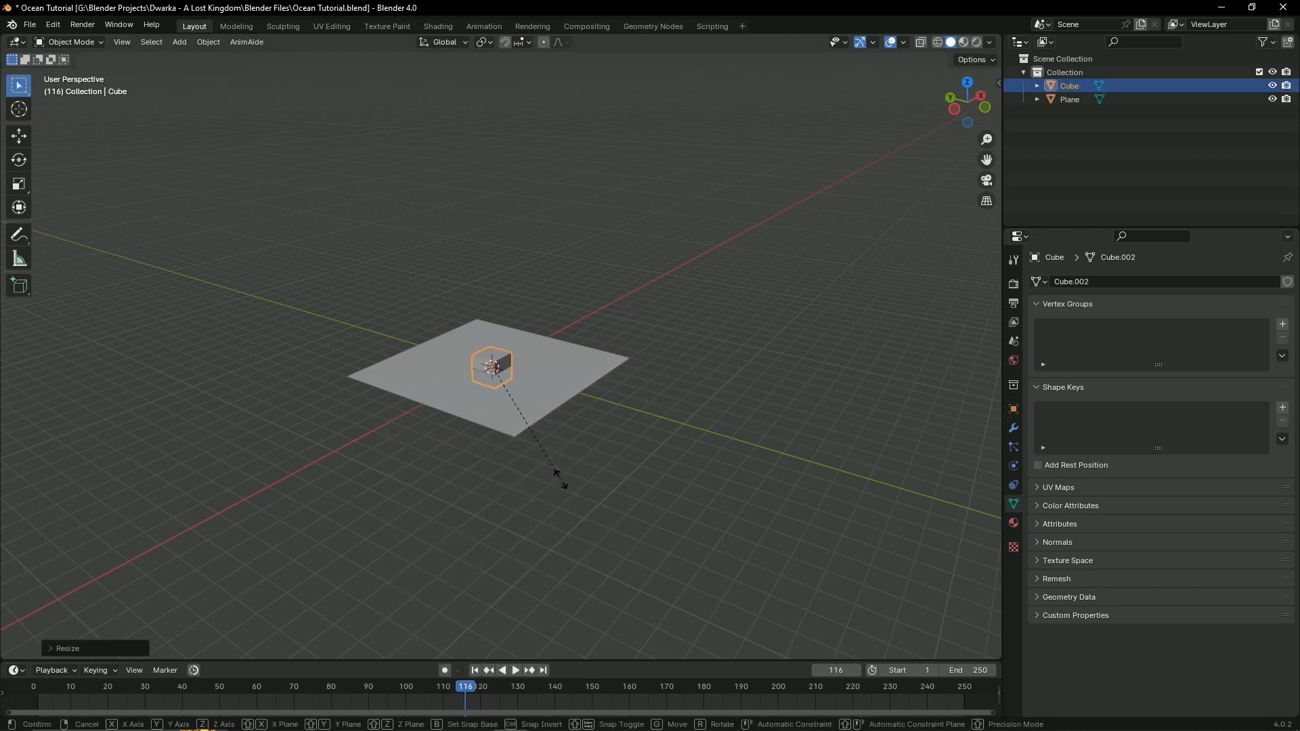
pyautogui.click(462, 407)
pyautogui.press('g')
pyautogui.click(309, 76)
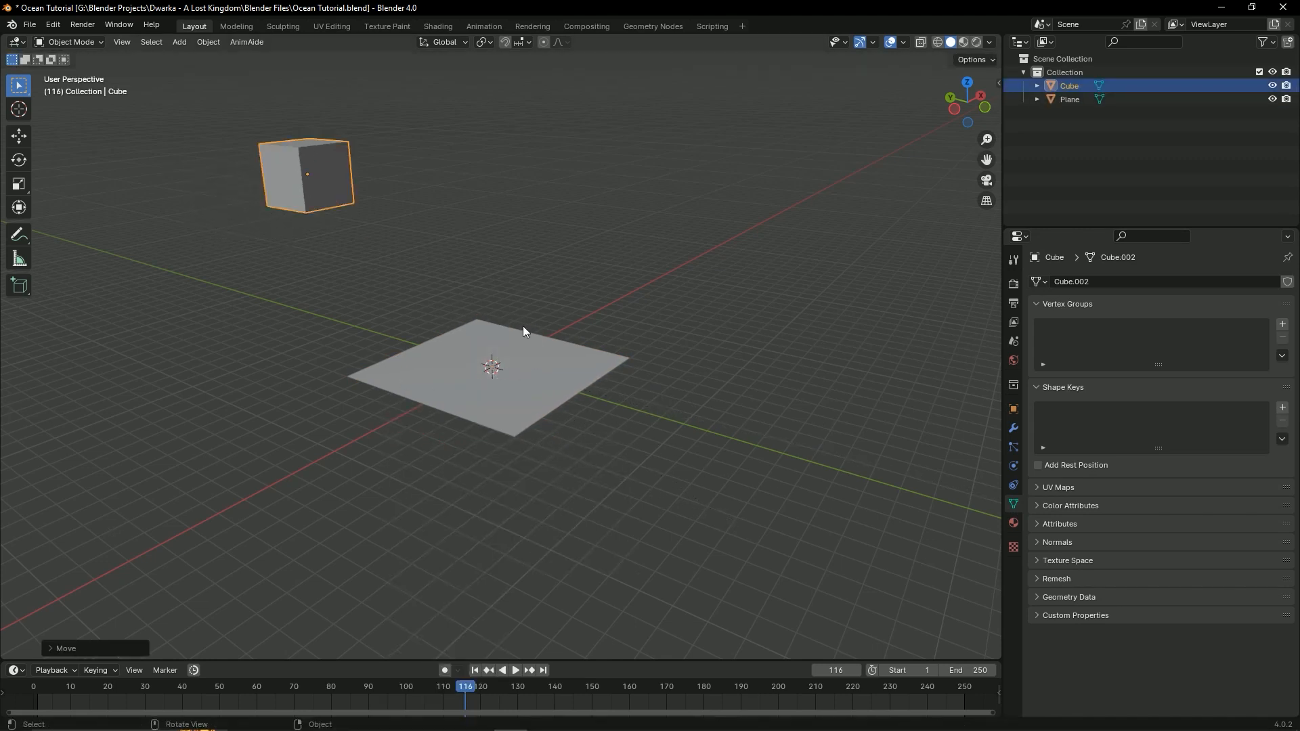
# Step: Look through the cube's material and object data properties, and delete the cube
pyautogui.click(1014, 522)
pyautogui.click(1012, 504)
pyautogui.click(1014, 522)
pyautogui.click(1014, 504)
pyautogui.press('Delete')
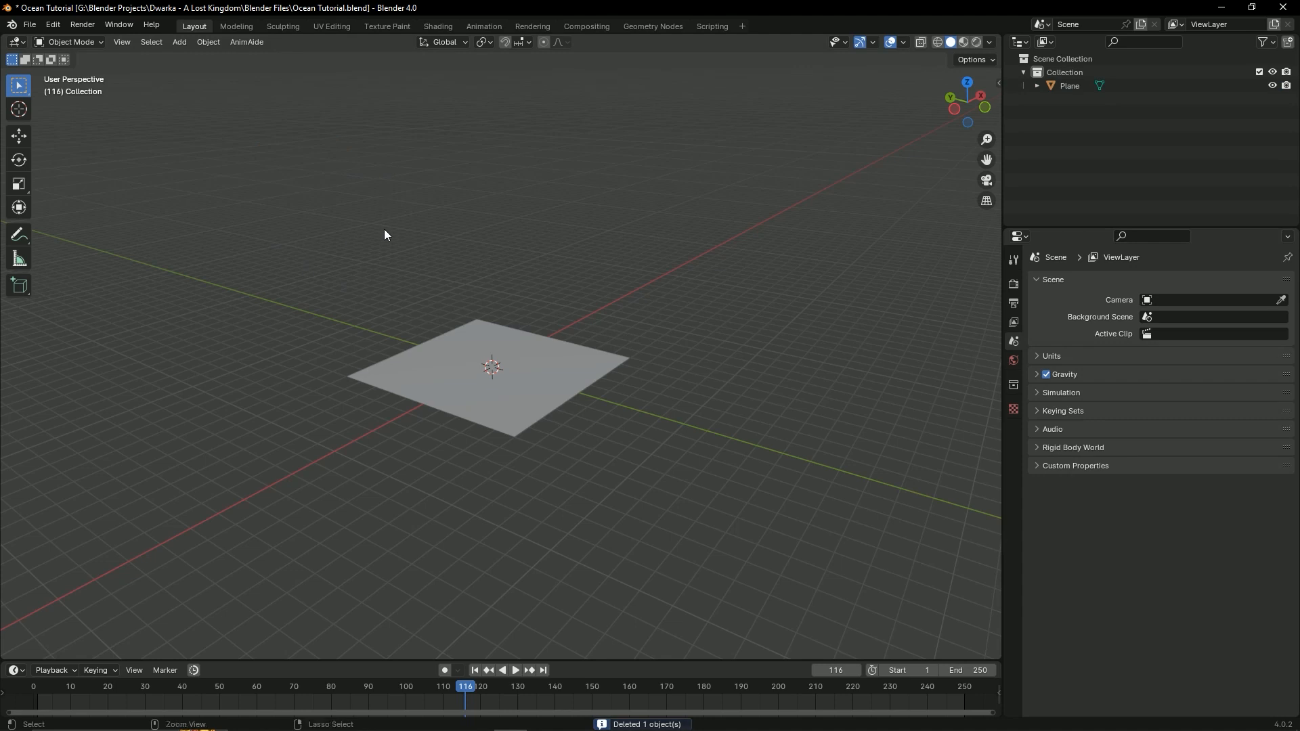
# Step: Show the plane's material properties, deselect the plane and save the project
pyautogui.hotkey('ctrl', 's')
pyautogui.click(478, 384)
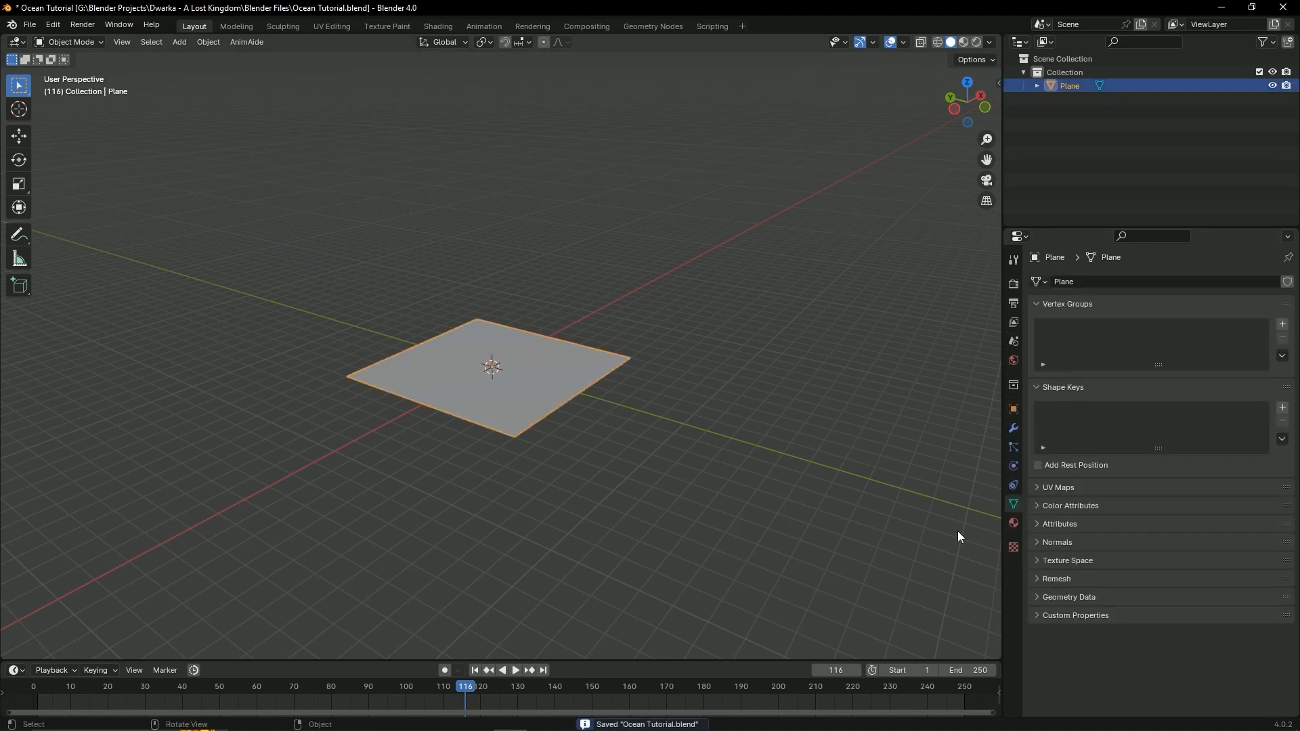
pyautogui.click(1009, 524)
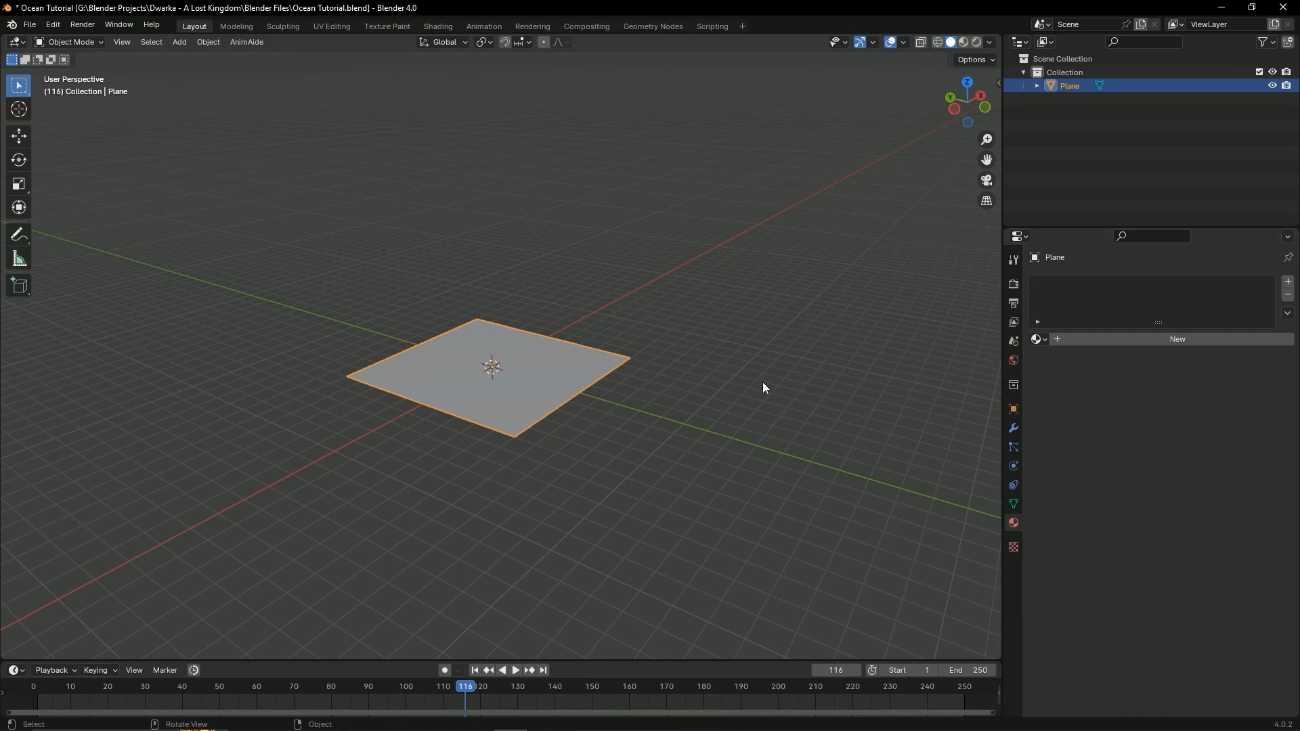
pyautogui.click(635, 447)
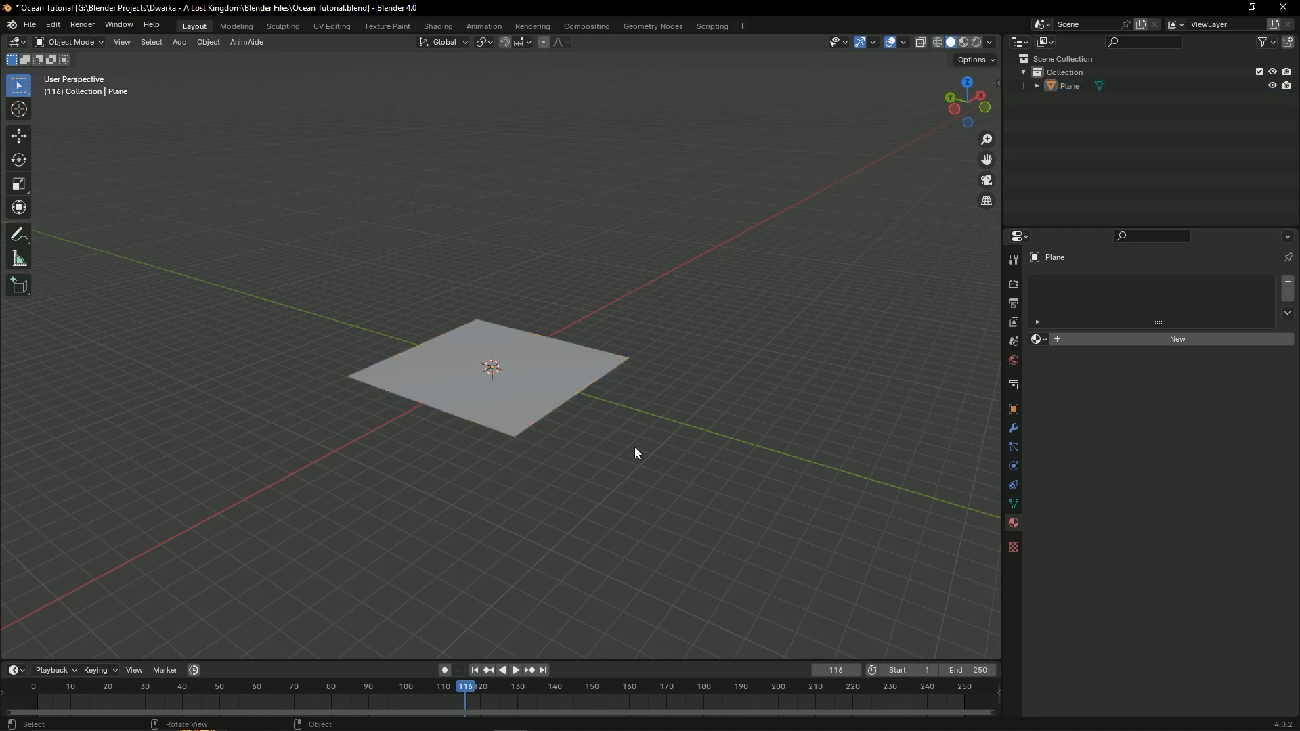
pyautogui.hotkey('ctrl', 's')
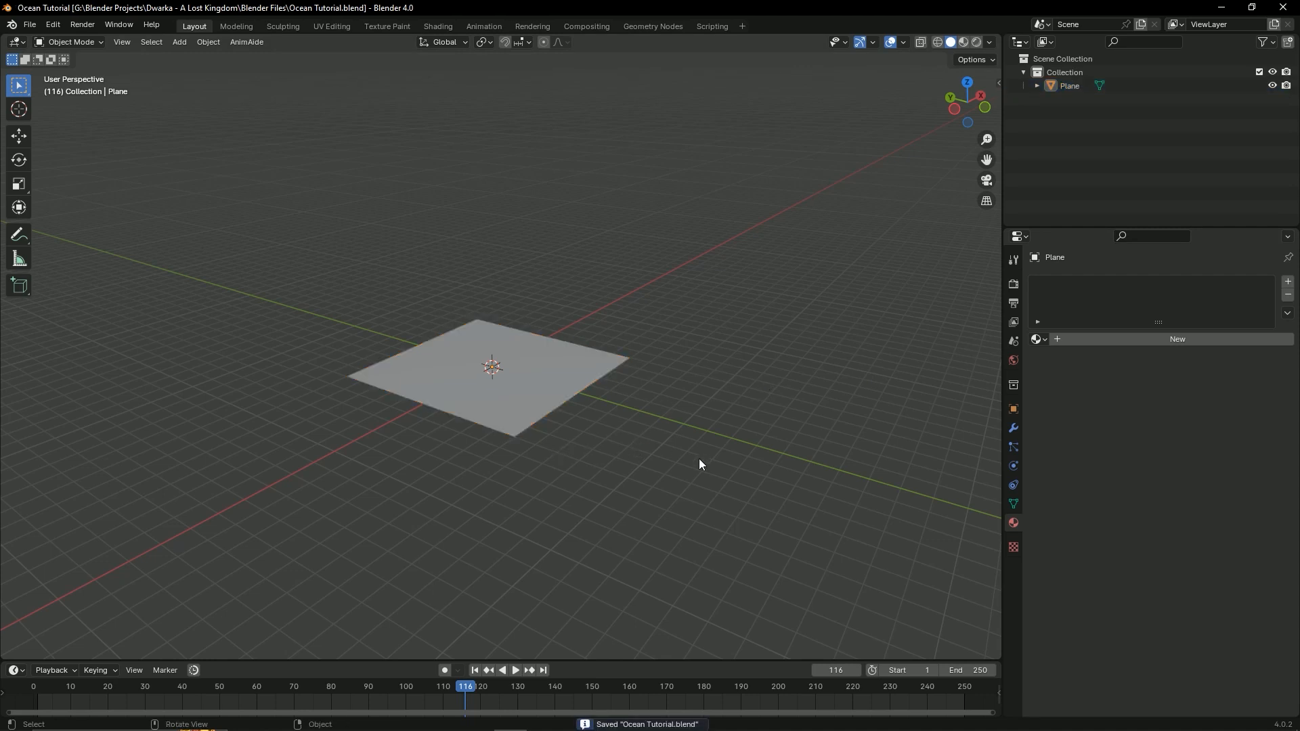
# Step: Add an Ocean physics modifier to the plane
pyautogui.moveTo(699, 459); pyautogui.dragTo(572, 398, button='middle')
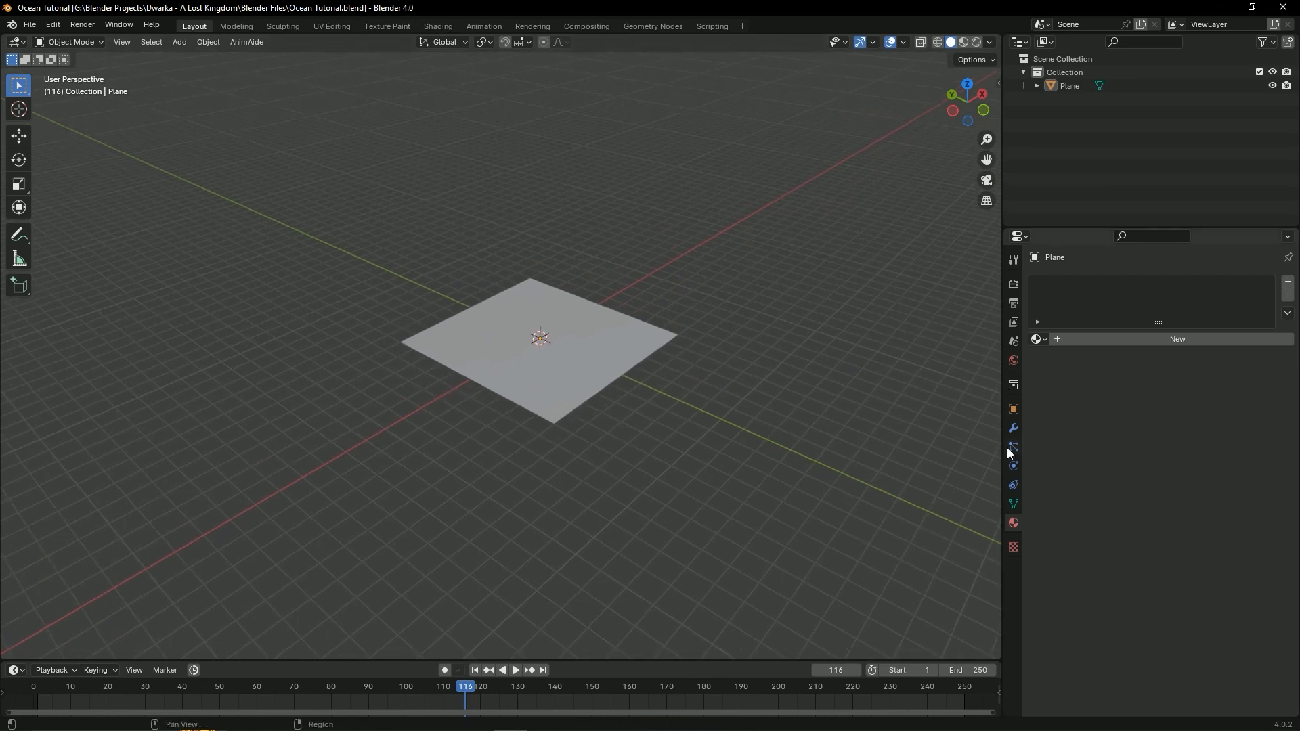
pyautogui.click(1014, 432)
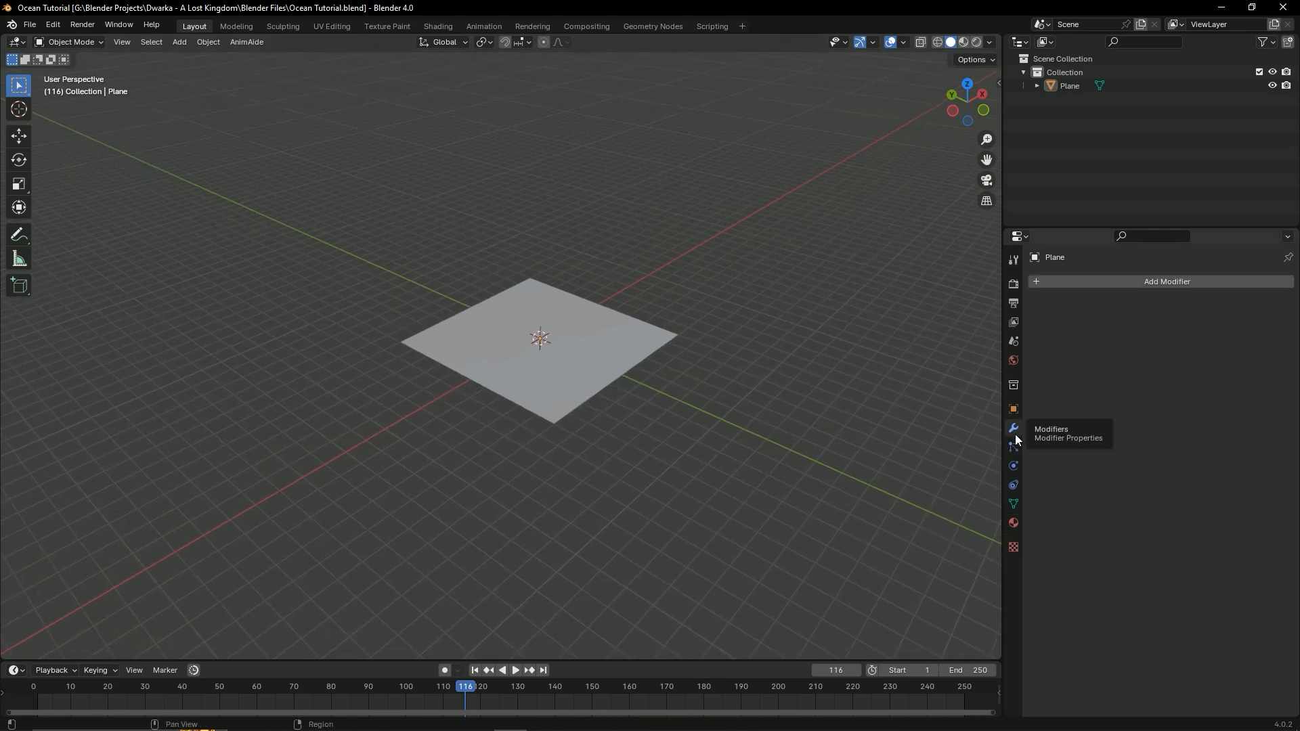
pyautogui.click(1140, 282)
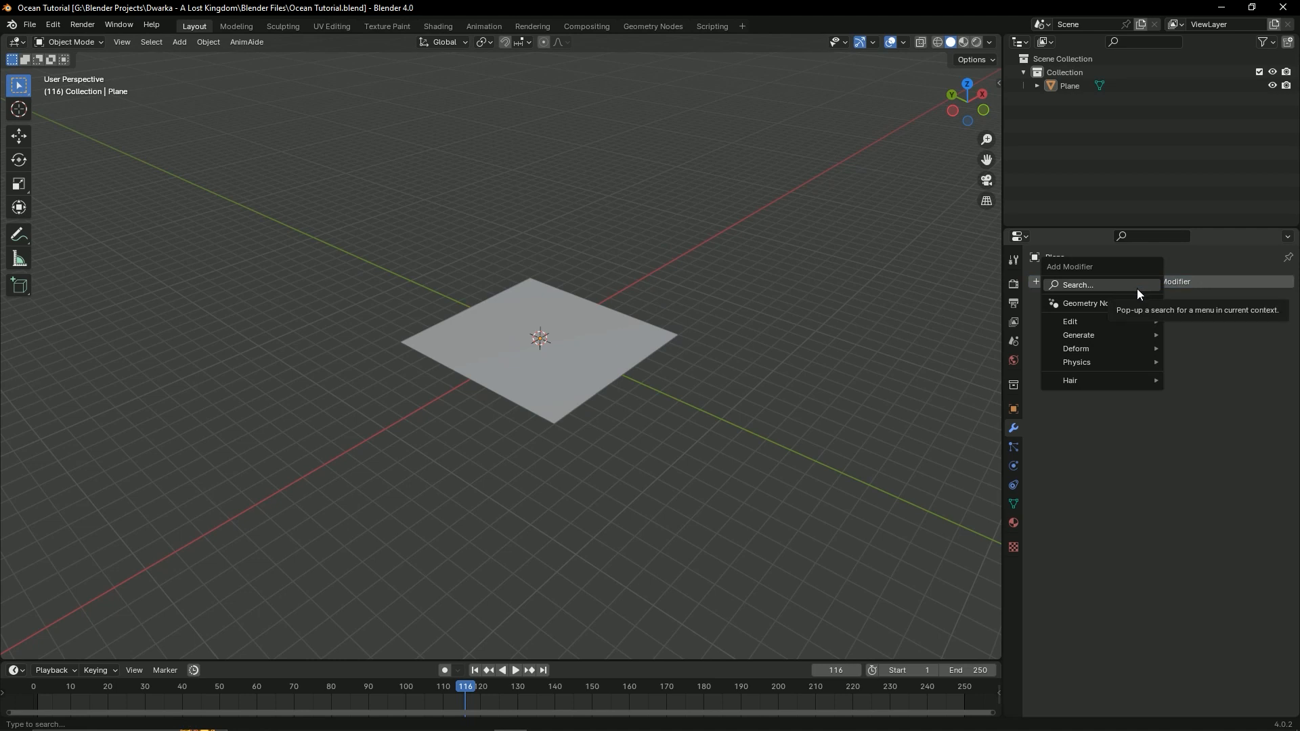
pyautogui.moveTo(1134, 323)
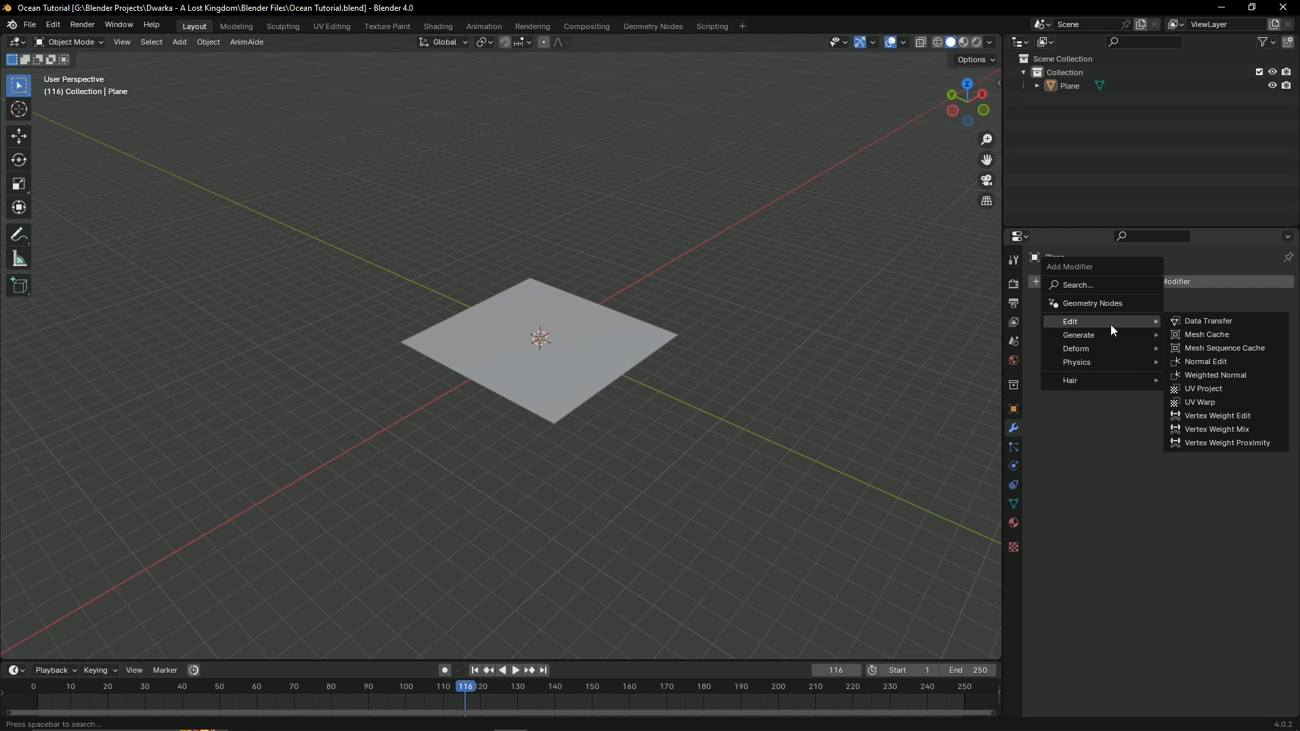
pyautogui.moveTo(1122, 365)
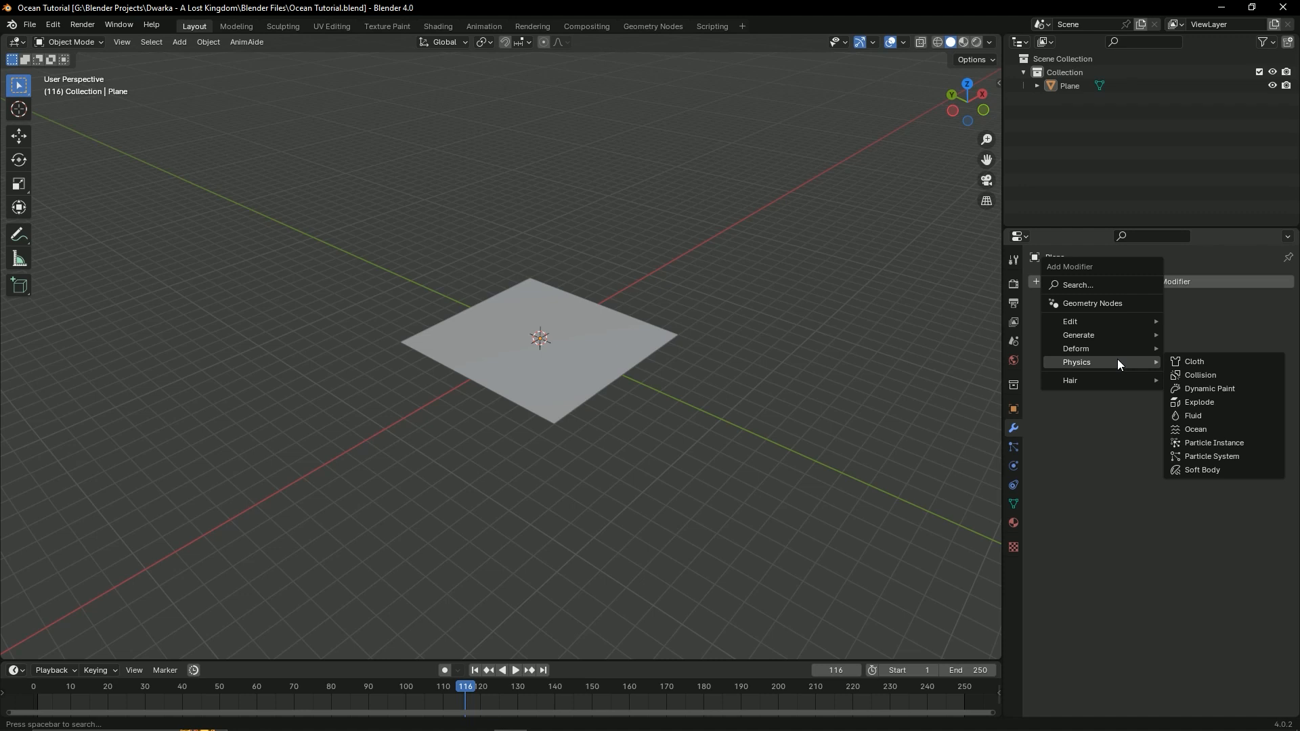
pyautogui.click(1196, 429)
pyautogui.scroll(-5, 299, 367)
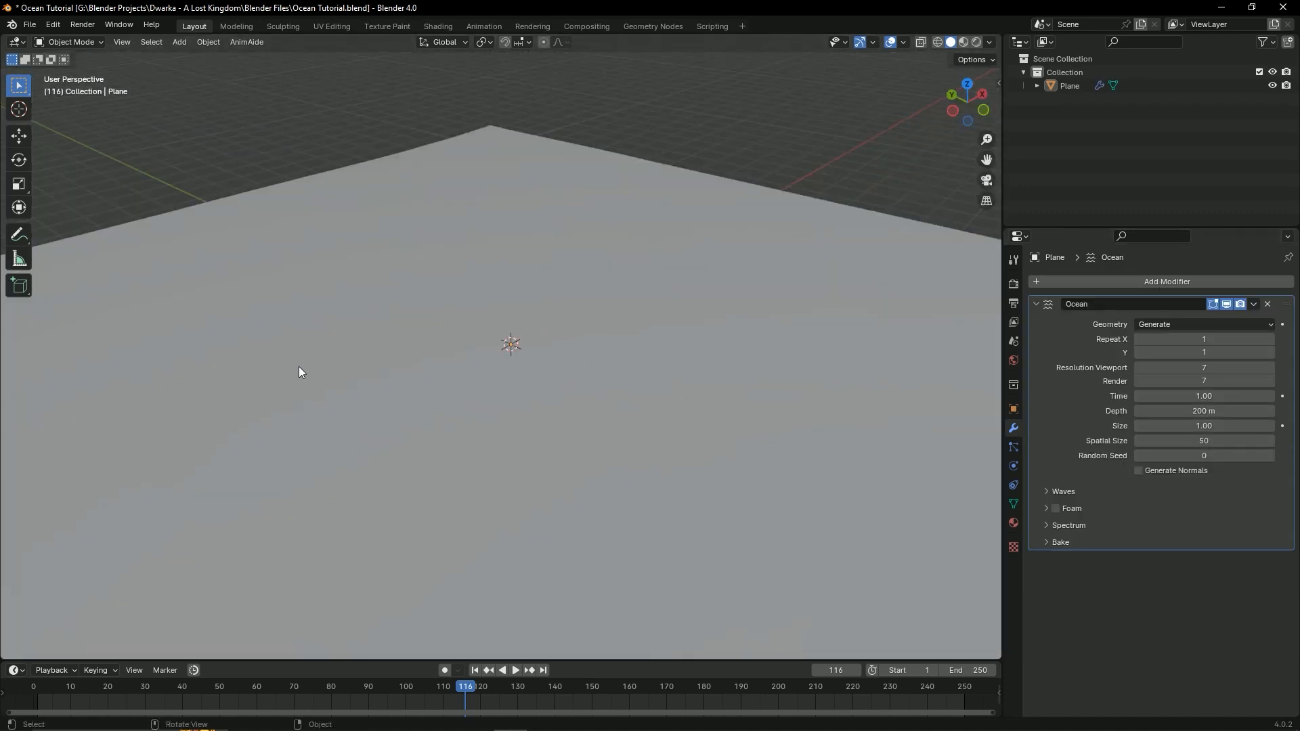
# Step: Examine the generated ocean surface from several angles, including straight above, and save the project
pyautogui.moveTo(321, 404); pyautogui.dragTo(490, 416, button='middle')
pyautogui.scroll(3, 449, 444)
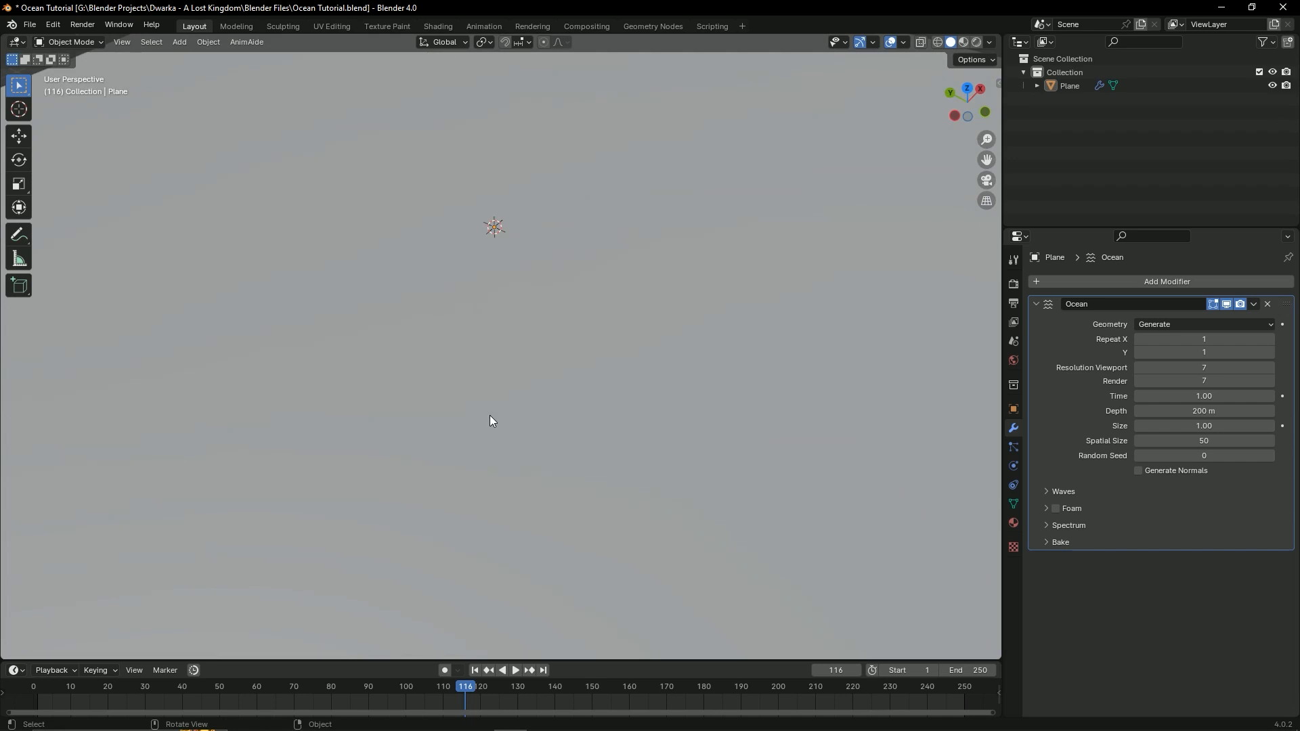
pyautogui.scroll(-6, 491, 420)
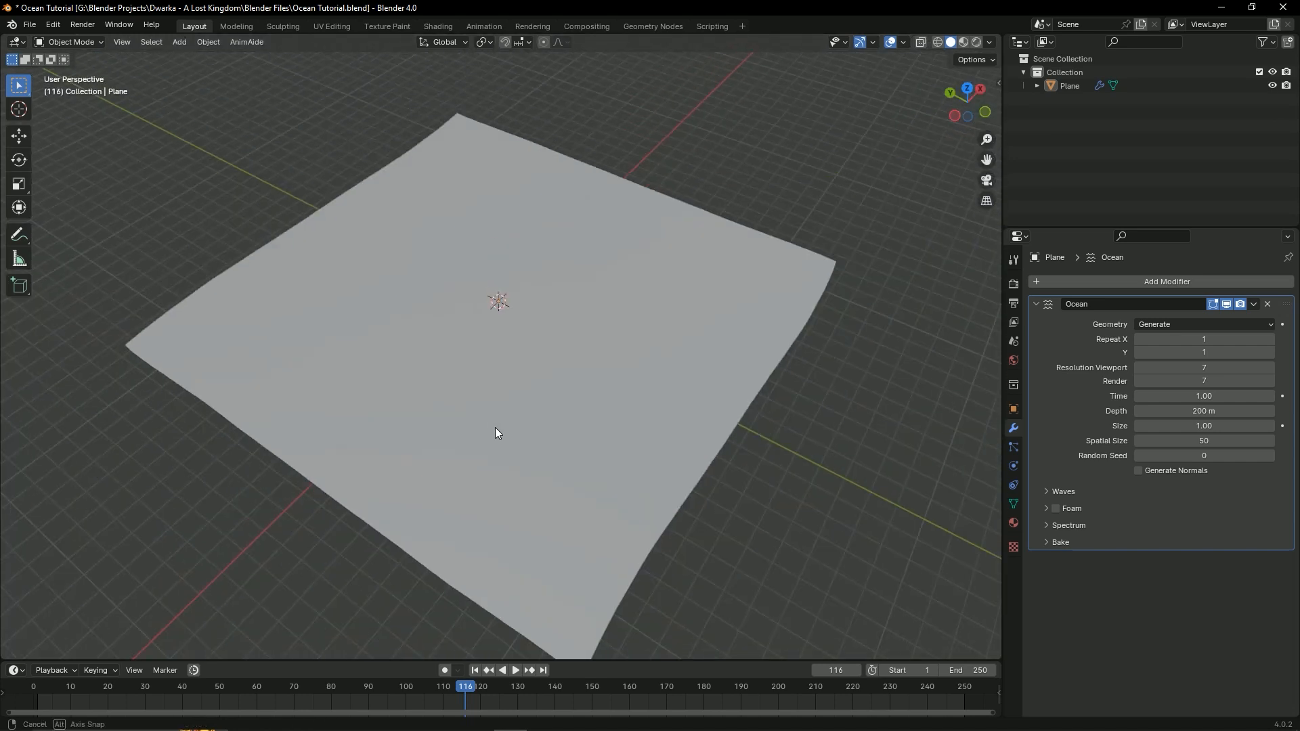
pyautogui.hotkey('ctrl', 's')
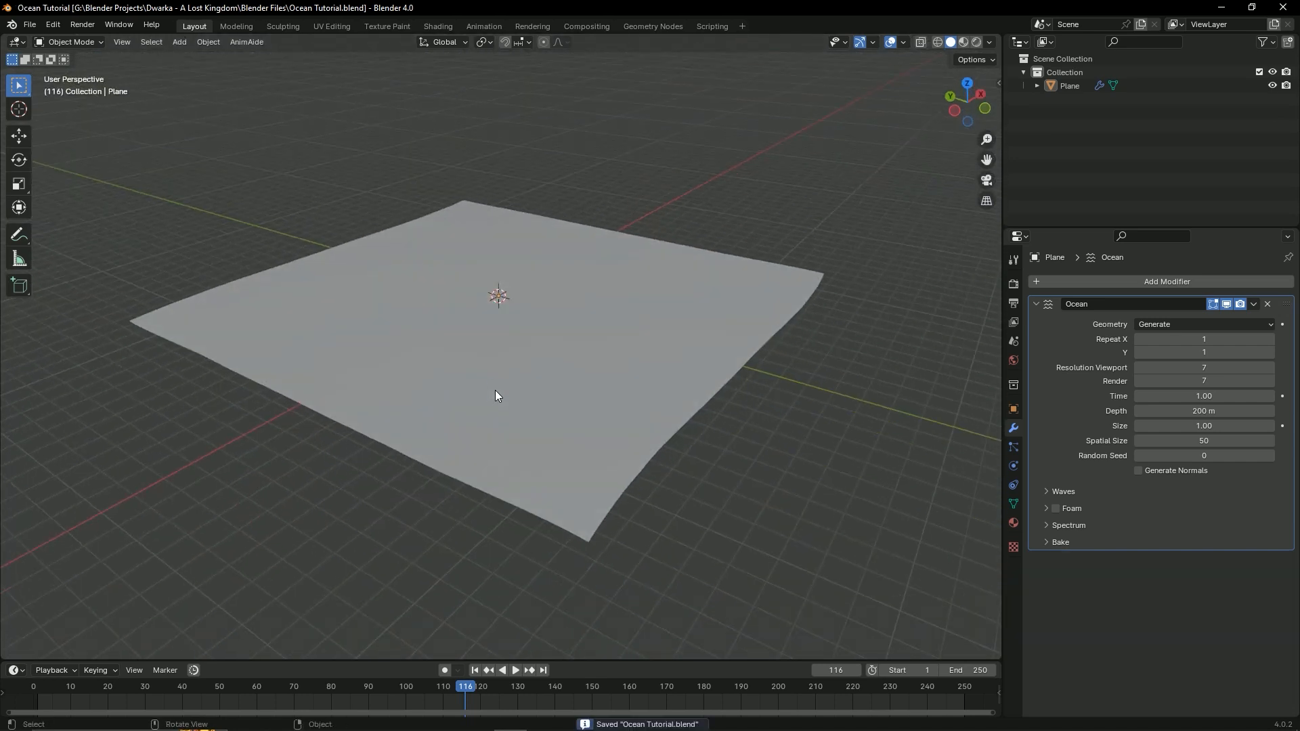
pyautogui.moveTo(495, 391); pyautogui.dragTo(594, 420, button='middle')
pyautogui.scroll(-4, 595, 420)
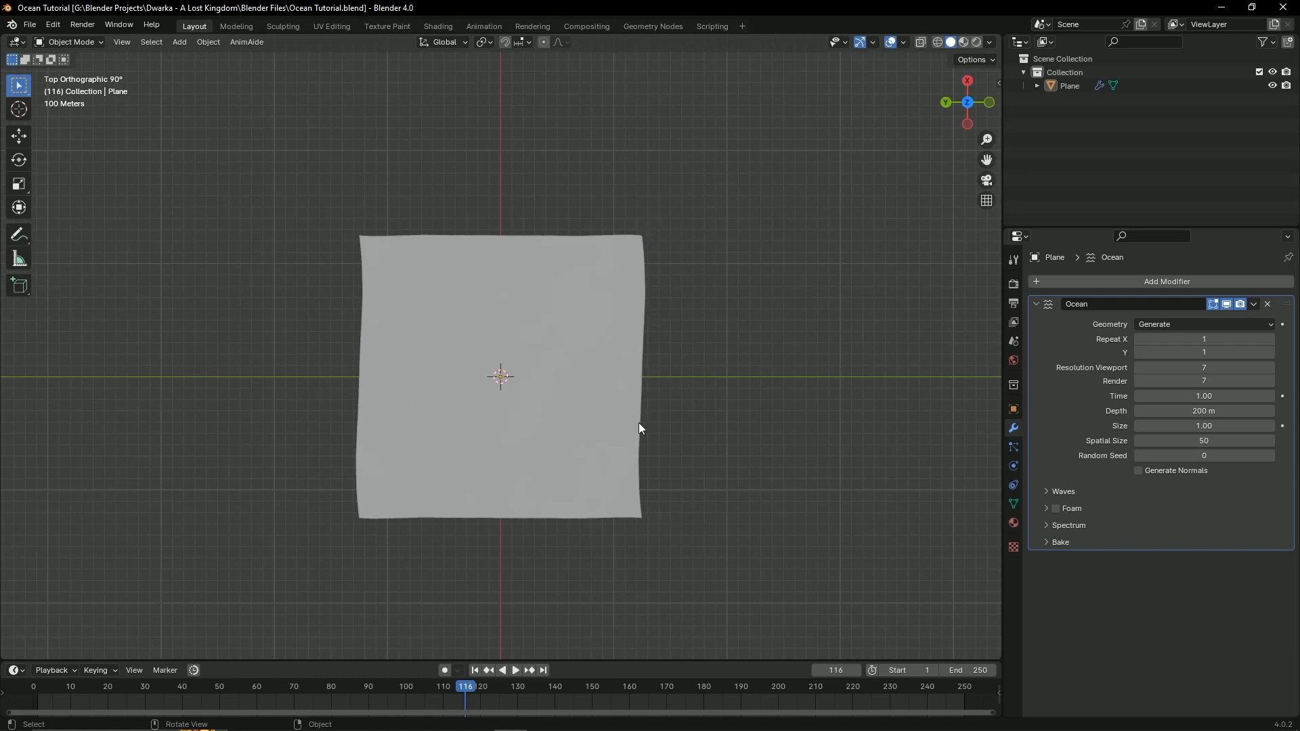
pyautogui.hotkey('ctrl', 's')
pyautogui.moveTo(639, 429); pyautogui.dragTo(530, 393, button='middle')
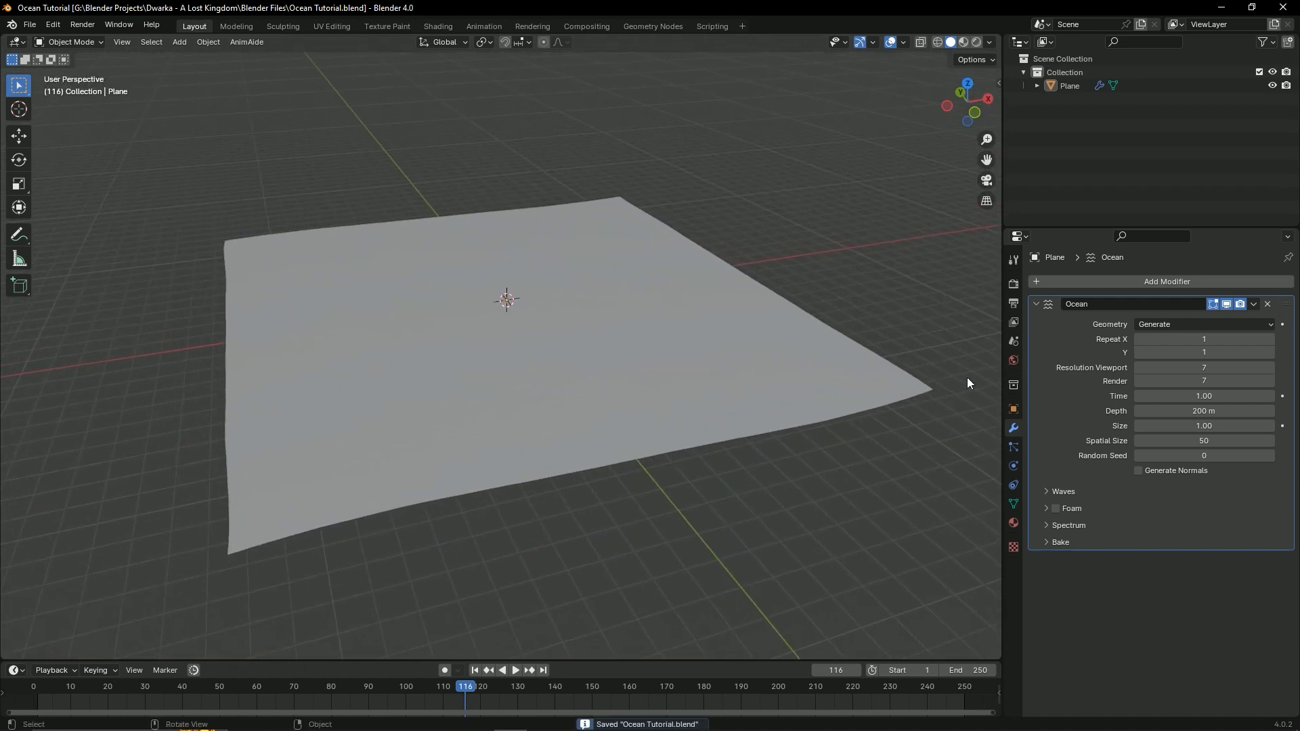
# Step: Widen the properties area to give the Ocean modifier settings more room
pyautogui.moveTo(1003, 350); pyautogui.dragTo(943, 352)
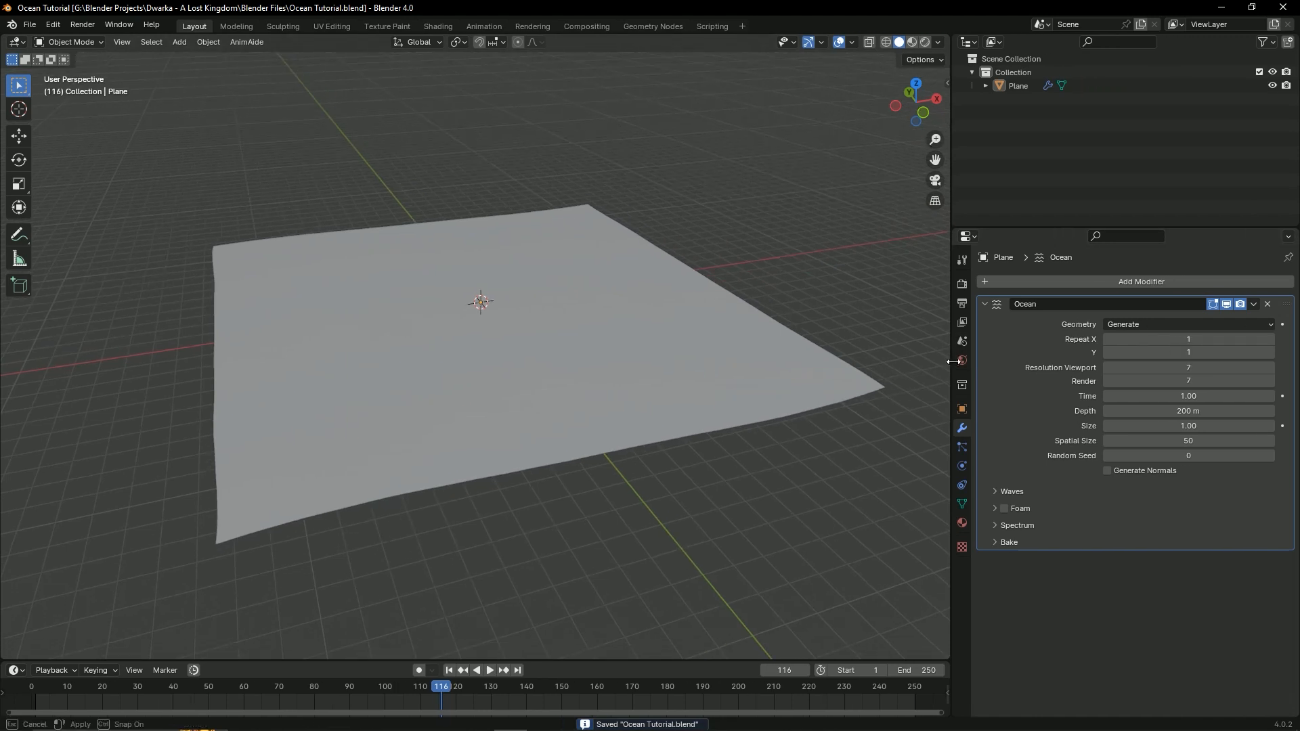
pyautogui.scroll(-3, 339, 371)
pyautogui.moveTo(338, 371); pyautogui.dragTo(431, 429, button='middle')
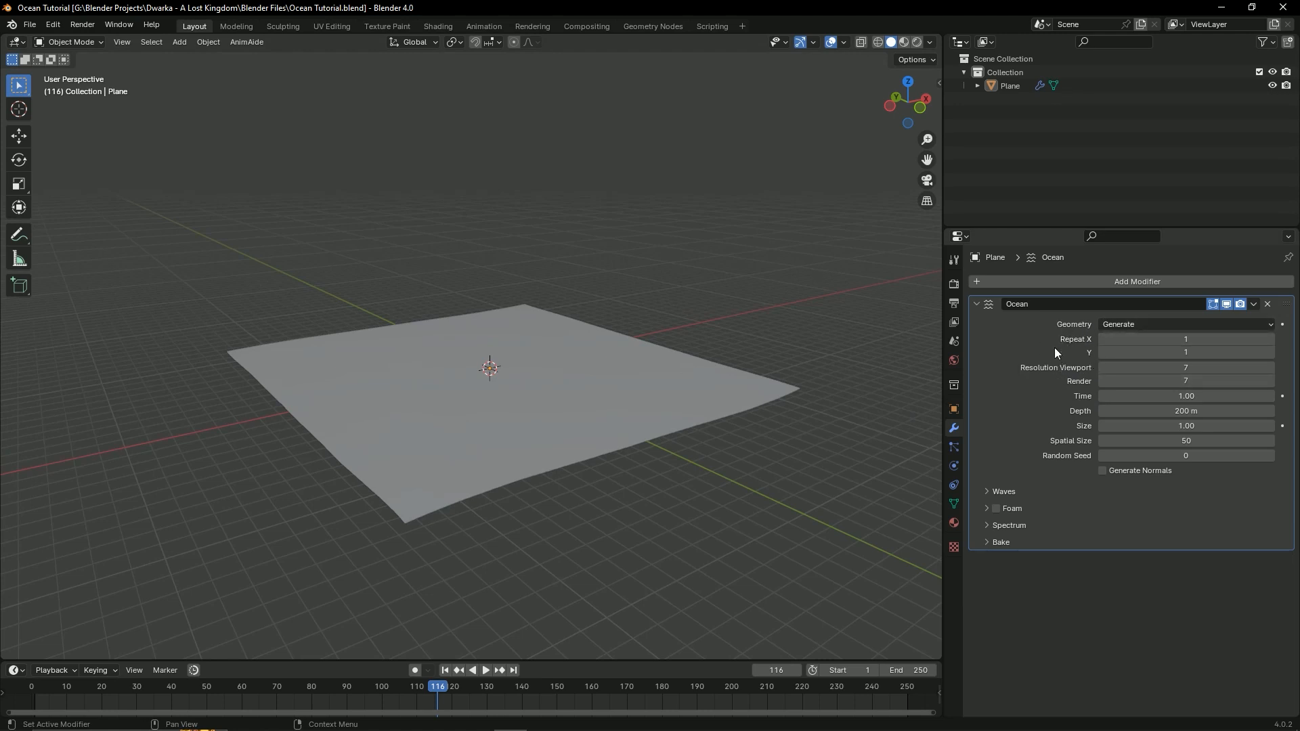
# Step: Try Repeat X at 3 and a higher Repeat Y on the Ocean modifier, and return both to 1
pyautogui.click(1271, 340)
pyautogui.click(1270, 340)
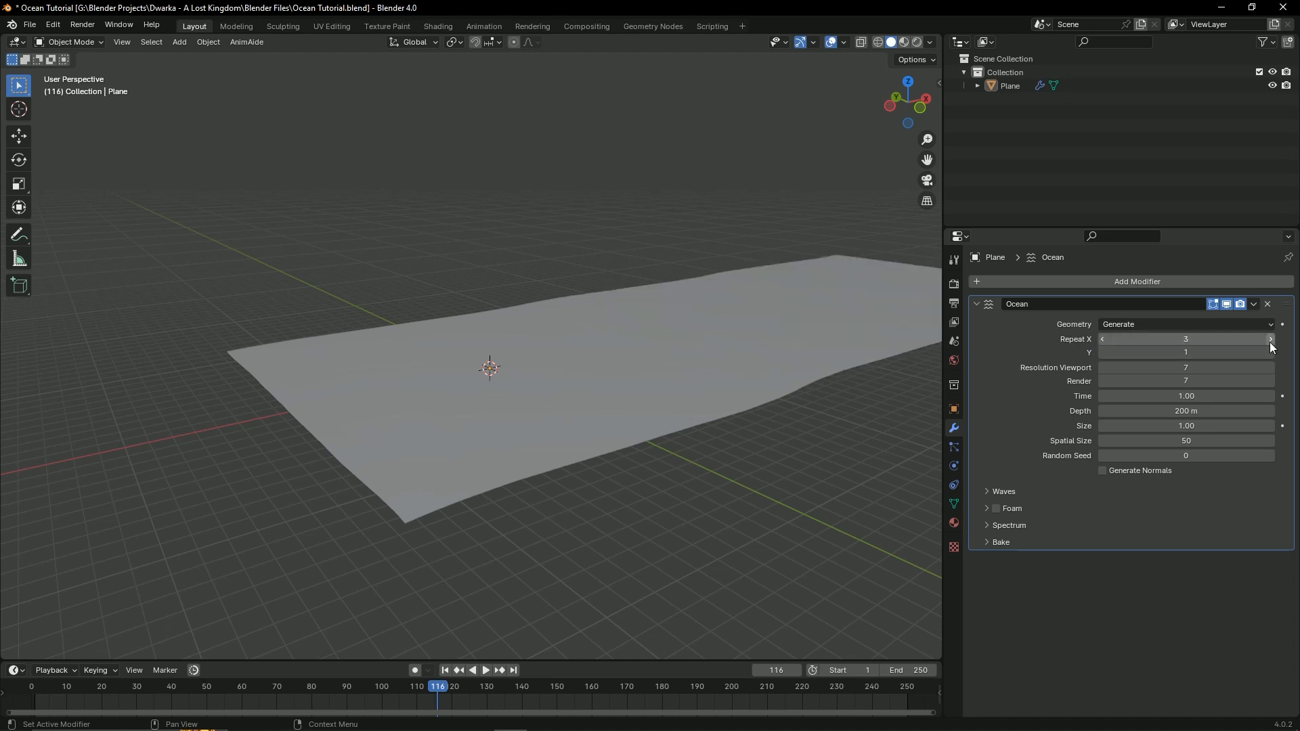
pyautogui.click(1272, 356)
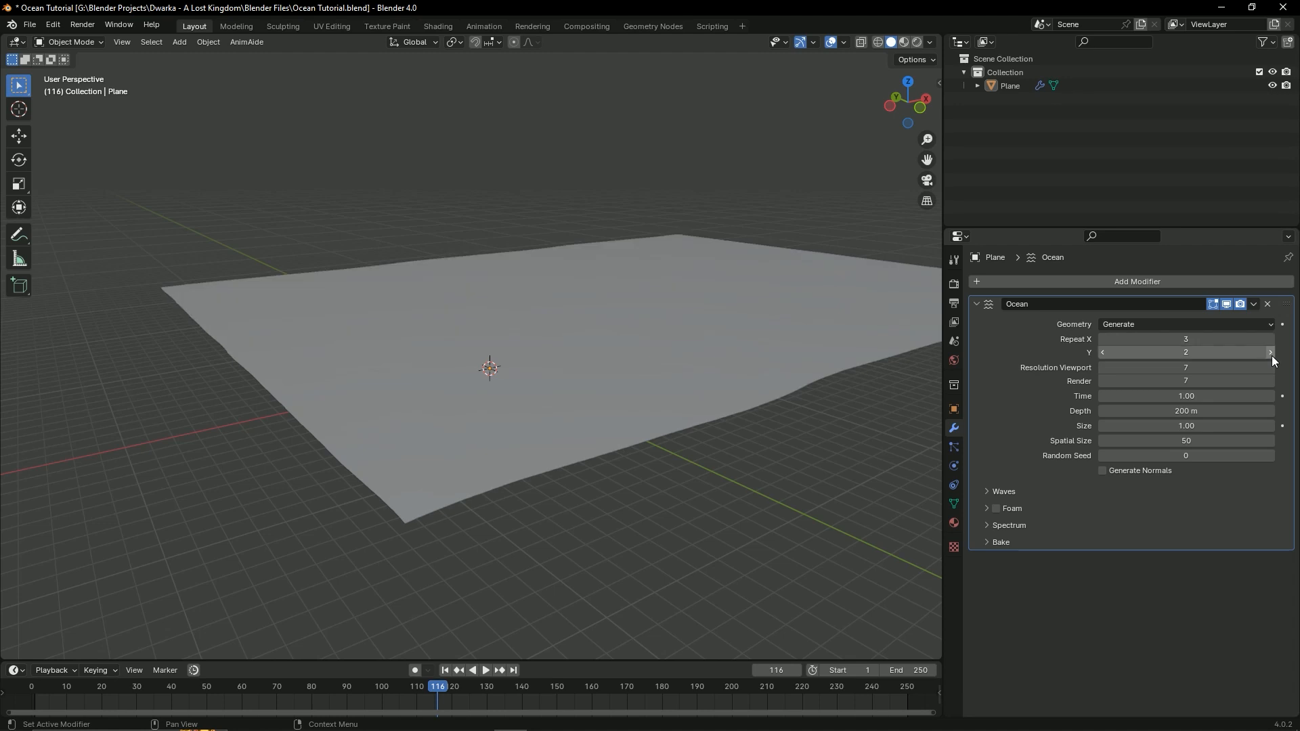
pyautogui.click(1272, 356)
pyautogui.click(1103, 353)
pyautogui.click(1104, 352)
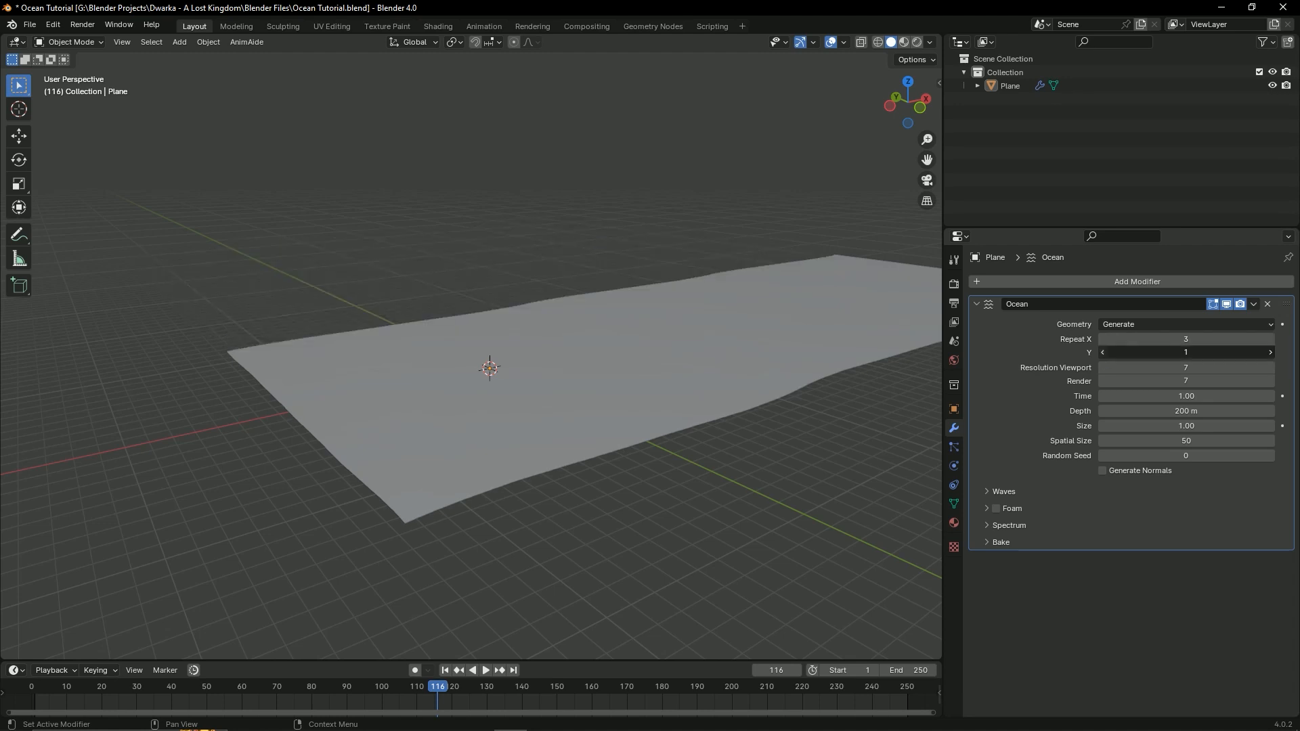
pyautogui.click(1103, 339)
pyautogui.click(1103, 339)
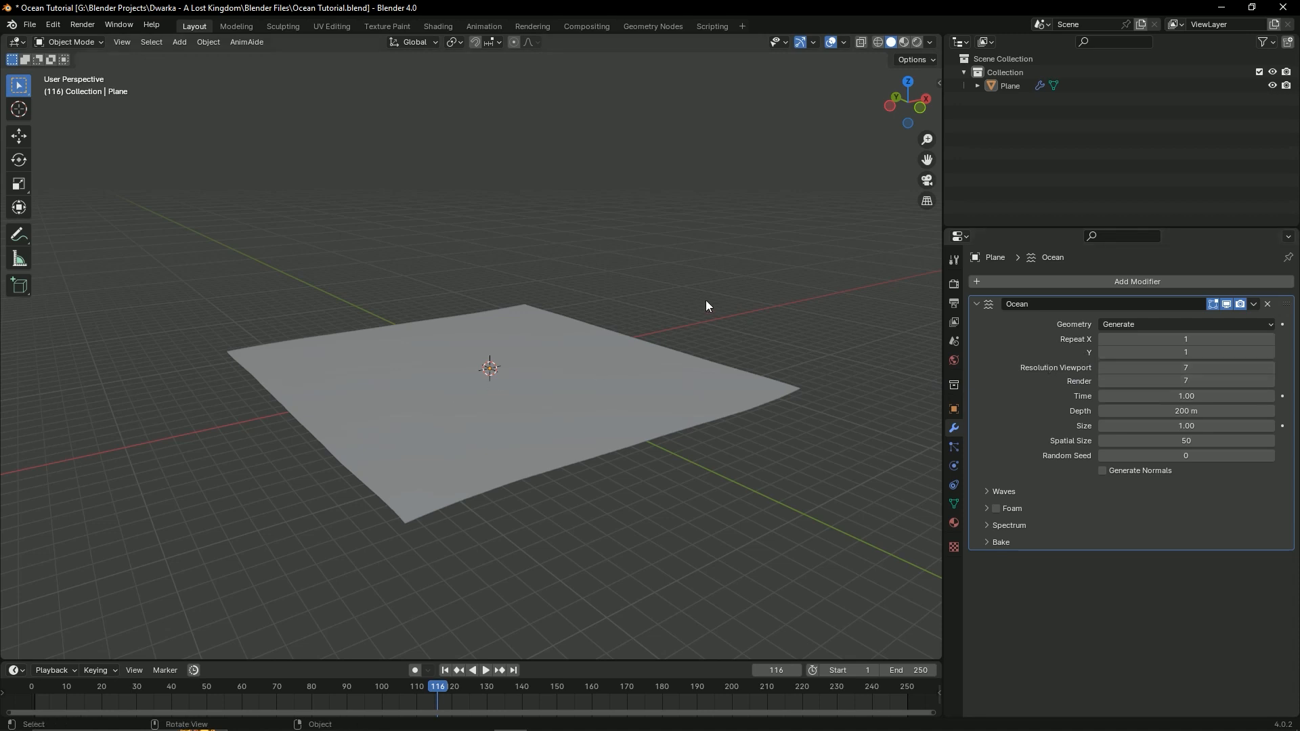
# Step: Set the Ocean modifier's viewport resolution to 25
pyautogui.moveTo(706, 302); pyautogui.dragTo(755, 337, button='middle')
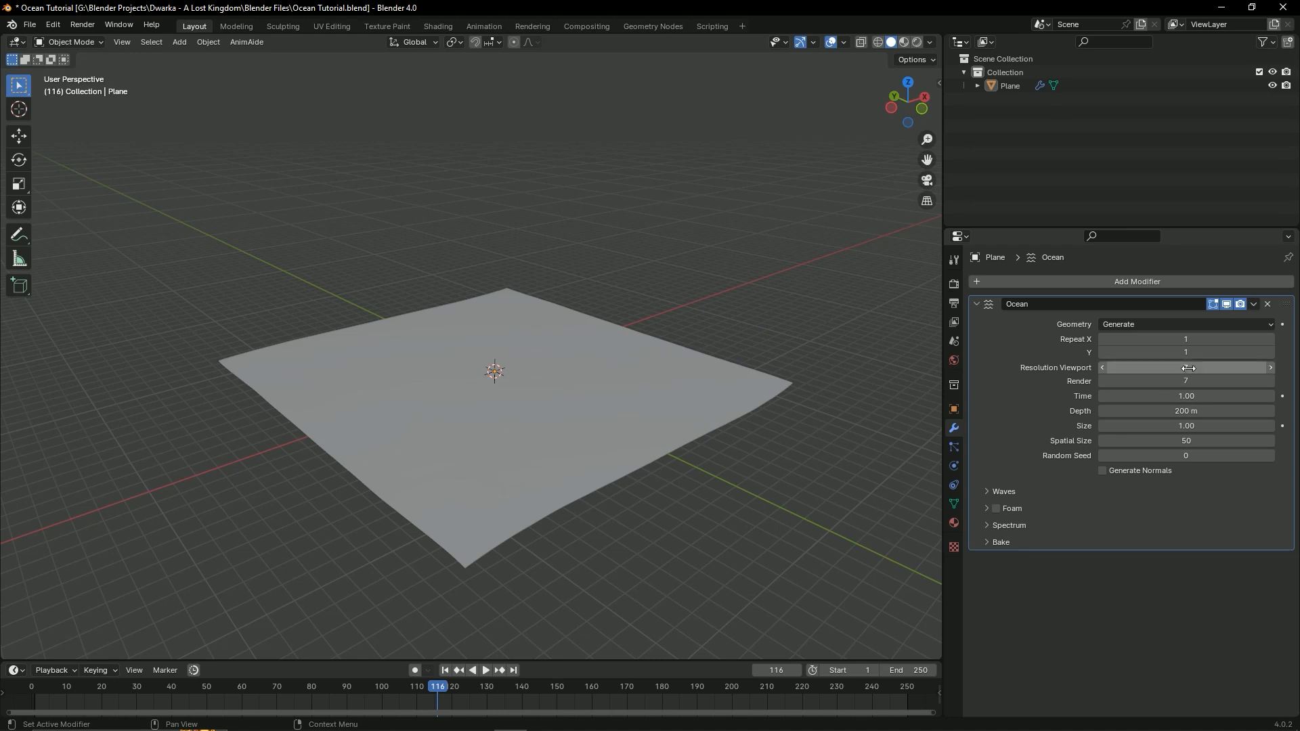
pyautogui.moveTo(573, 318); pyautogui.dragTo(521, 359, button='middle')
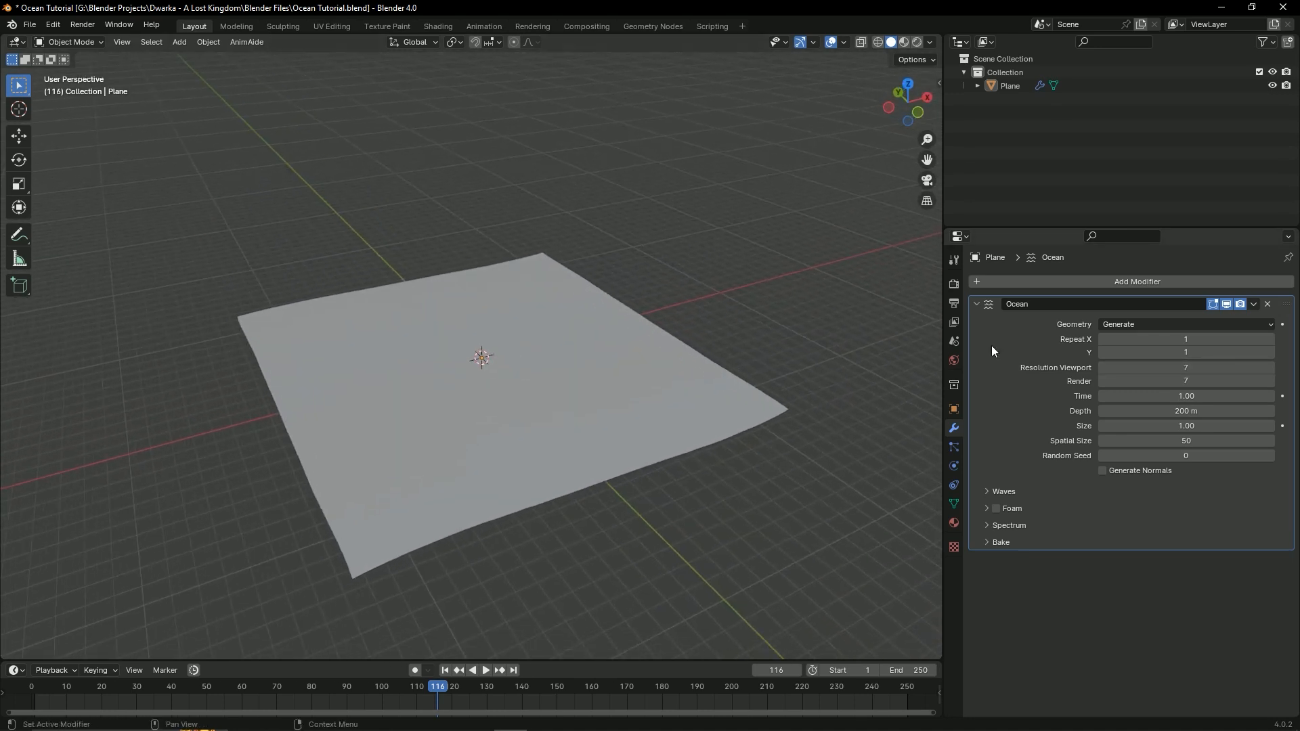
pyautogui.click(1181, 368)
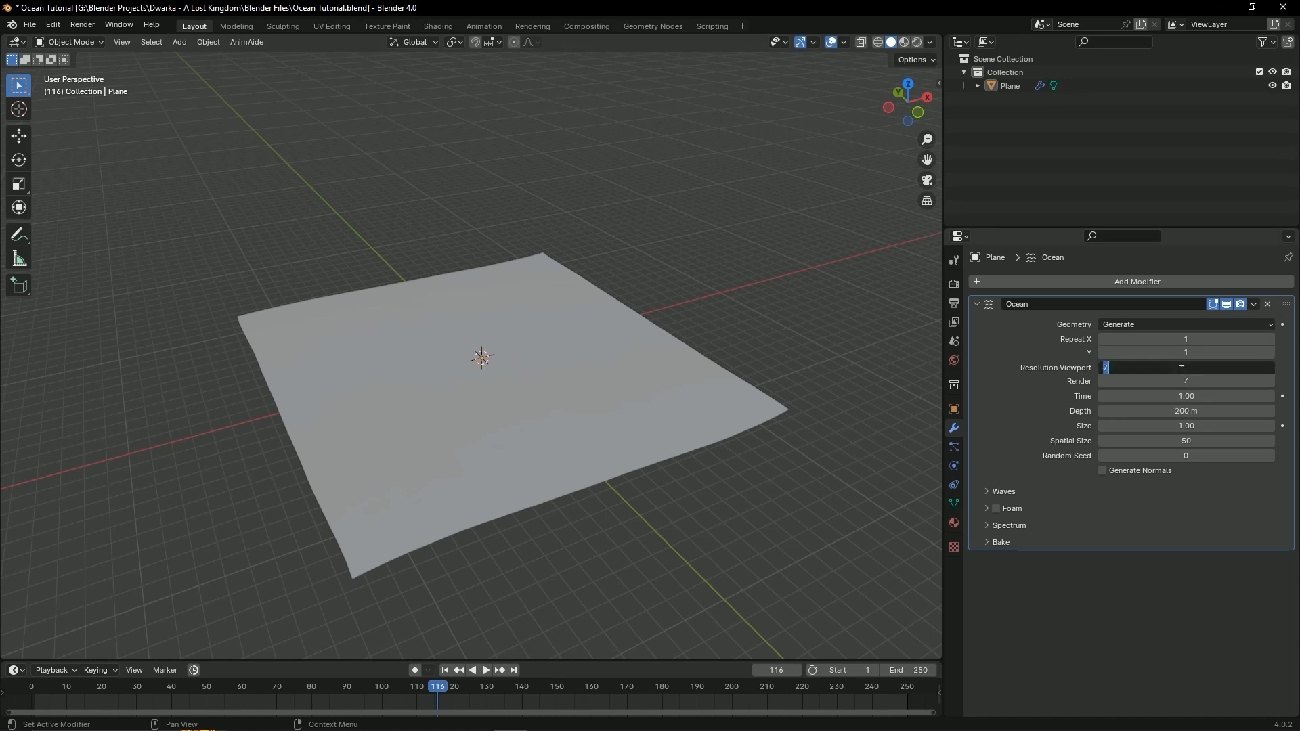
pyautogui.write('25')
pyautogui.press('Return')
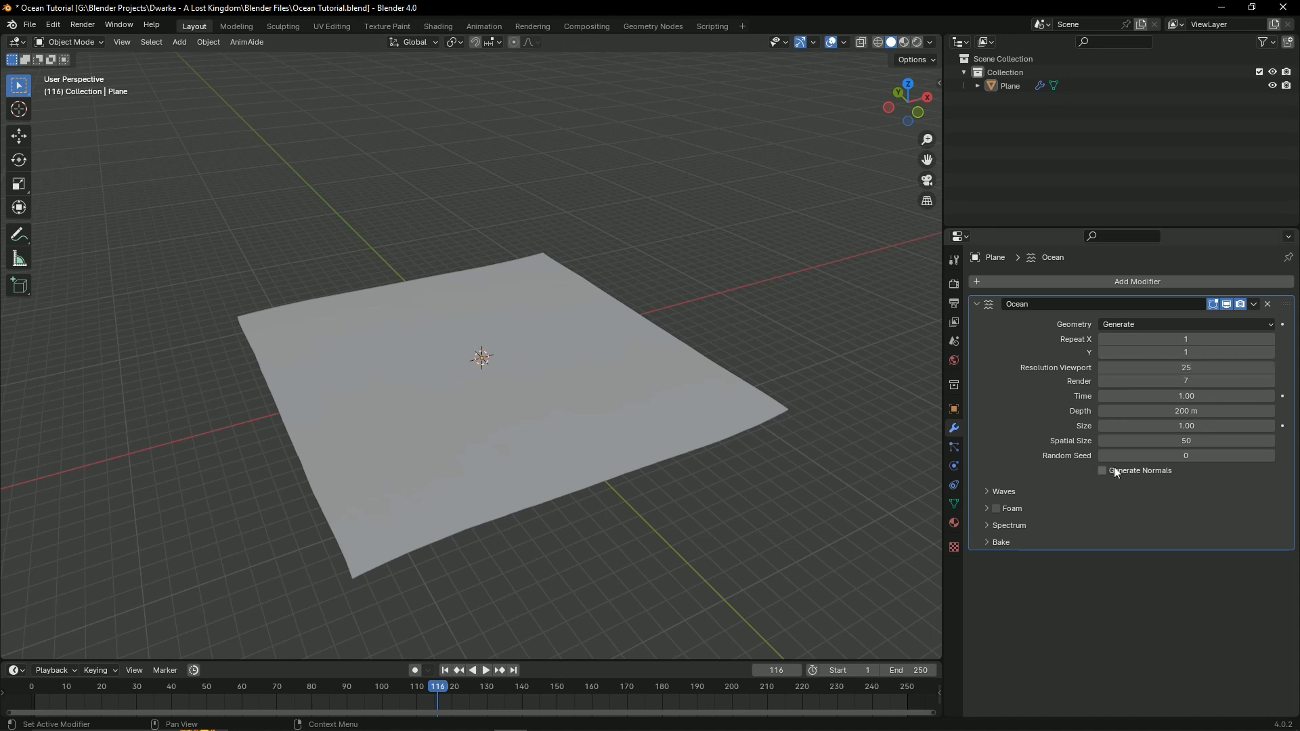
# Step: In the Ocean modifier's wave settings, set Scale to 100 and Wind Velocity to 7 m/s
pyautogui.click(996, 493)
pyautogui.click(1183, 512)
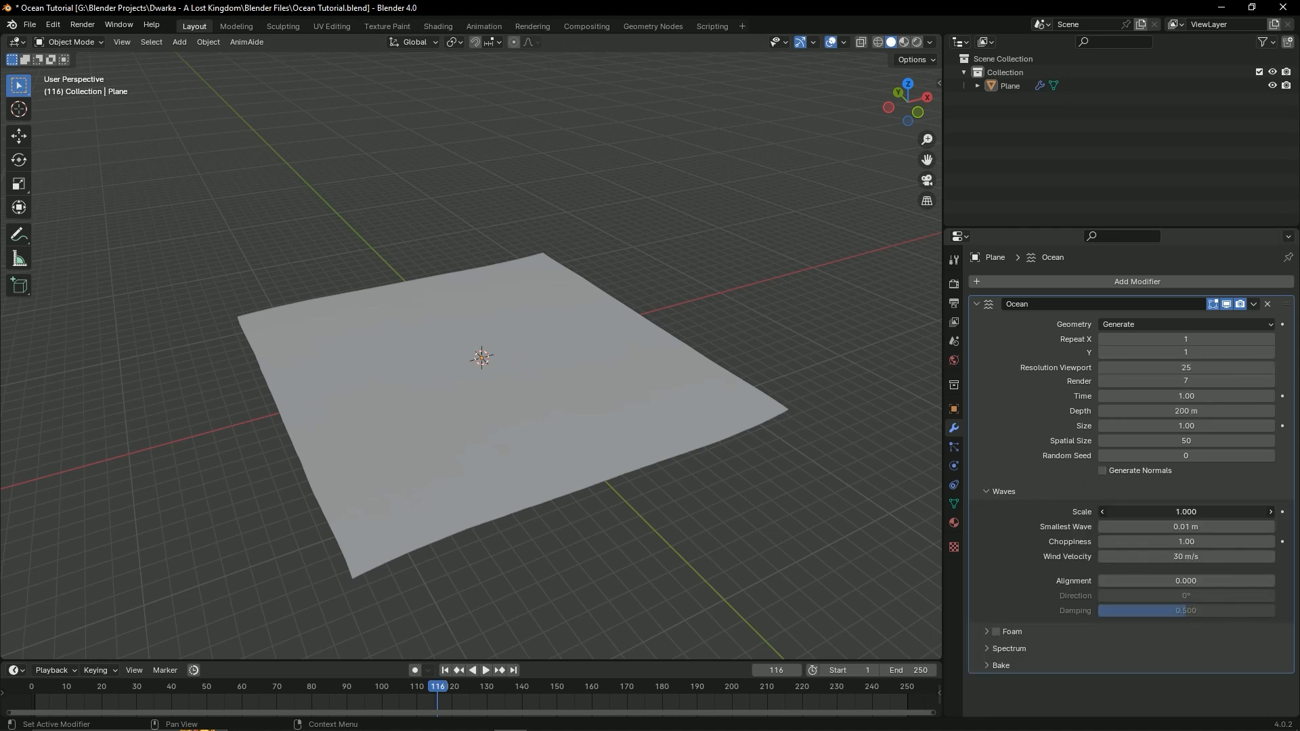
pyautogui.write('100')
pyautogui.press('Return')
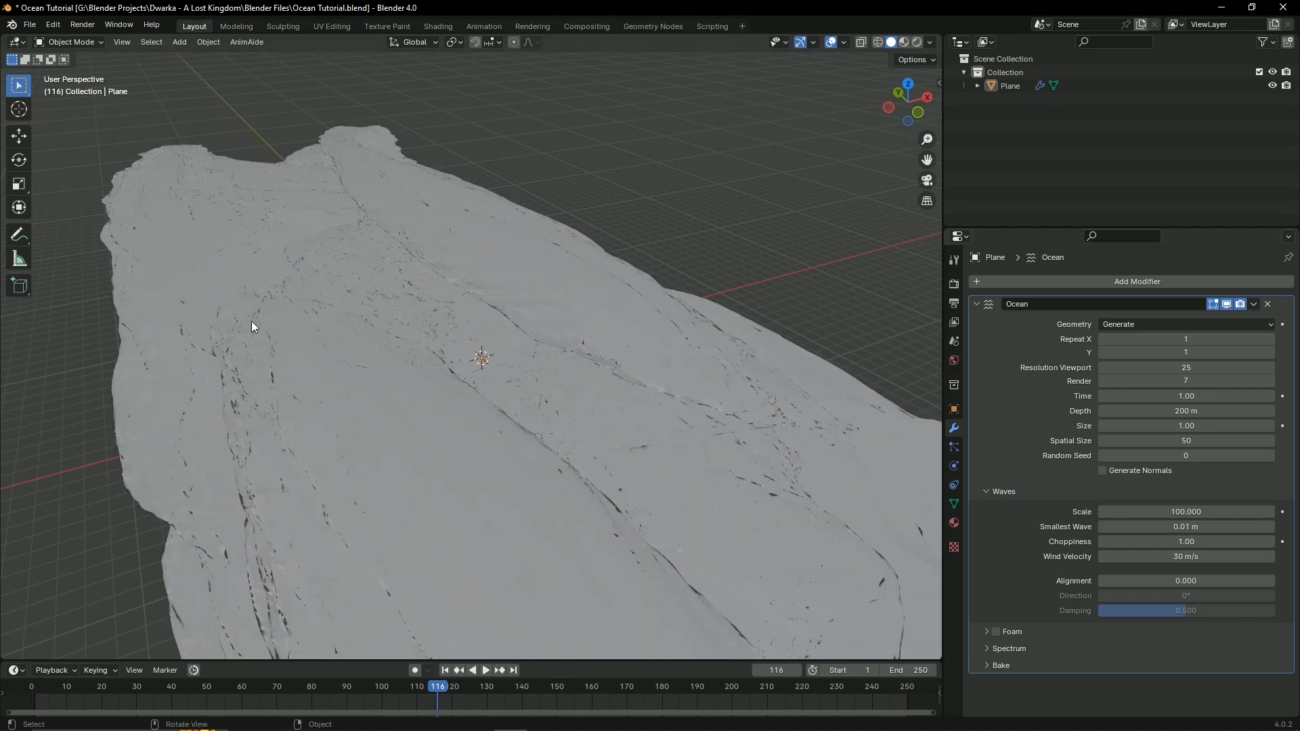
pyautogui.scroll(-6, 550, 316)
pyautogui.moveTo(550, 315); pyautogui.dragTo(501, 298, button='middle')
pyautogui.write('7')
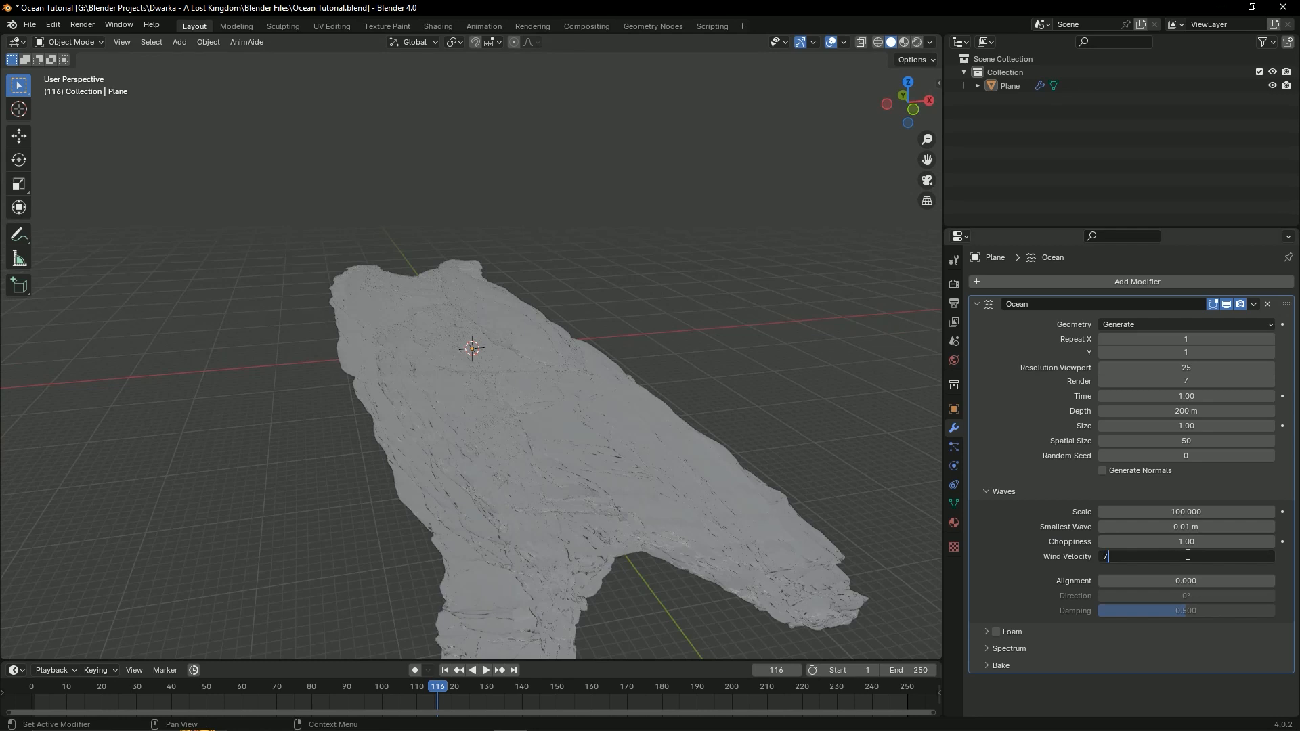
pyautogui.press('Return')
pyautogui.moveTo(486, 443); pyautogui.dragTo(501, 447, button='middle')
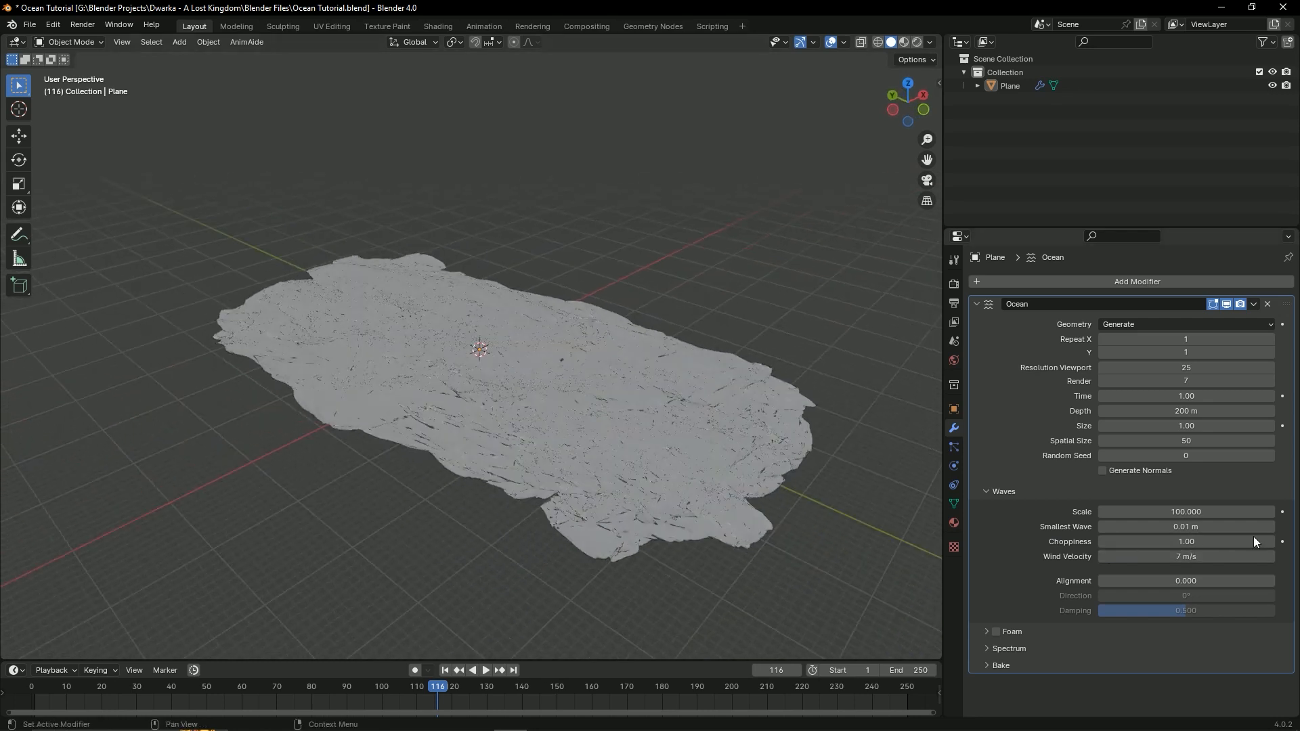
# Step: Set the ocean waves' Smallest Wave value to 0 m
pyautogui.click(1202, 527)
pyautogui.write('2')
pyautogui.press('BackSpace')
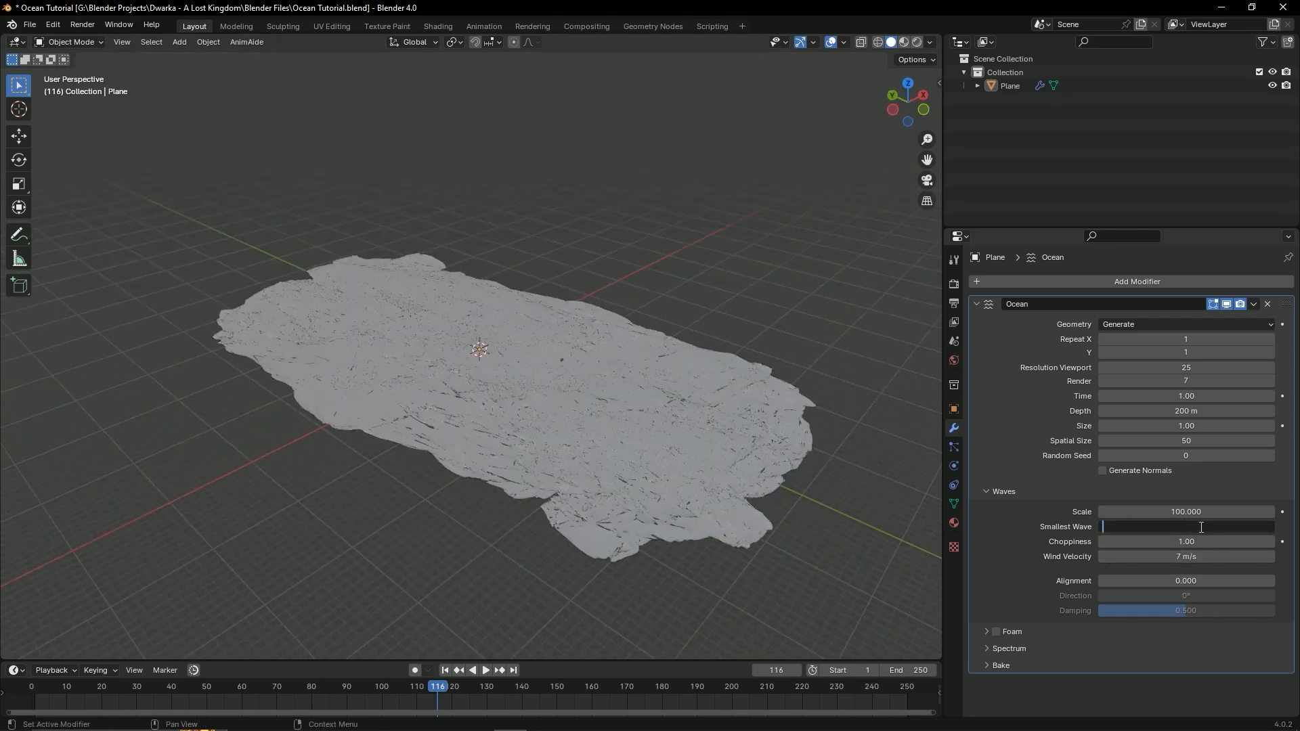
pyautogui.write('0')
pyautogui.press('Return')
# Step: Set the ocean waves' Choppiness to 0.01 and save the project
pyautogui.click(1184, 541)
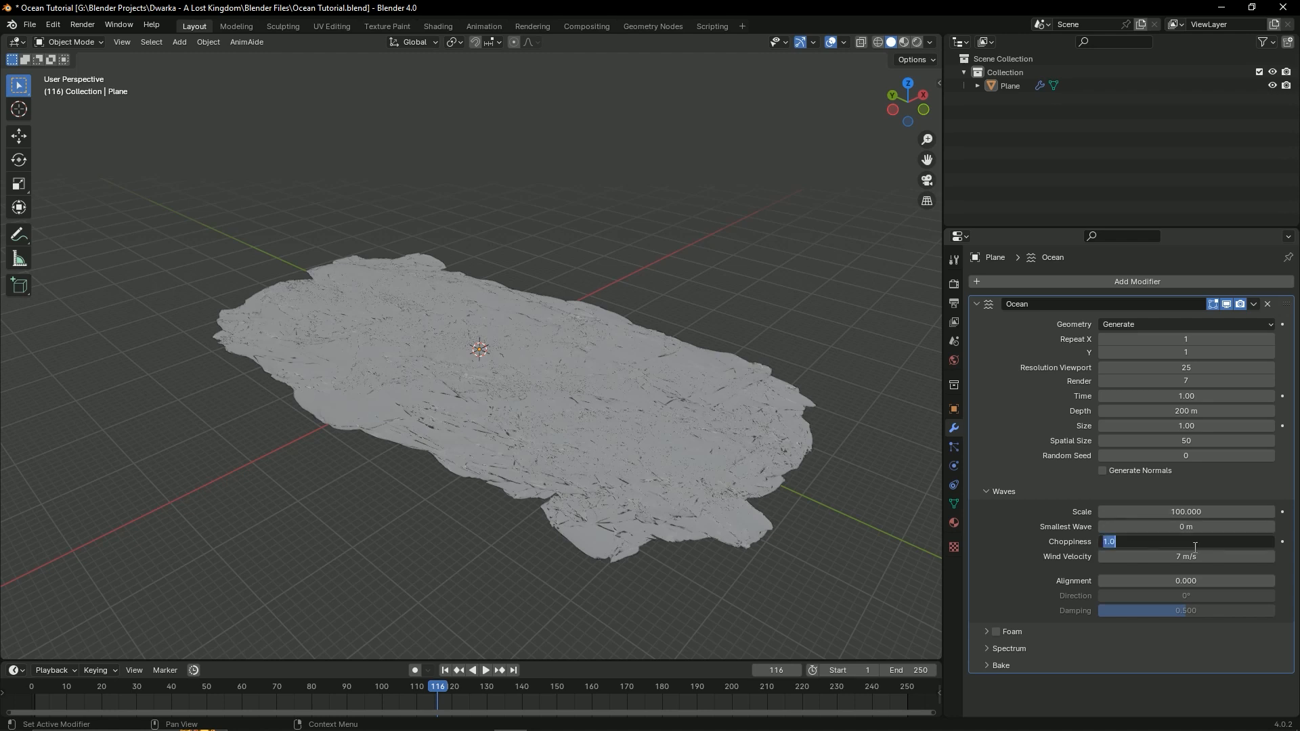
pyautogui.write('0.1')
pyautogui.press('BackSpace')
pyautogui.write('01')
pyautogui.press('Return')
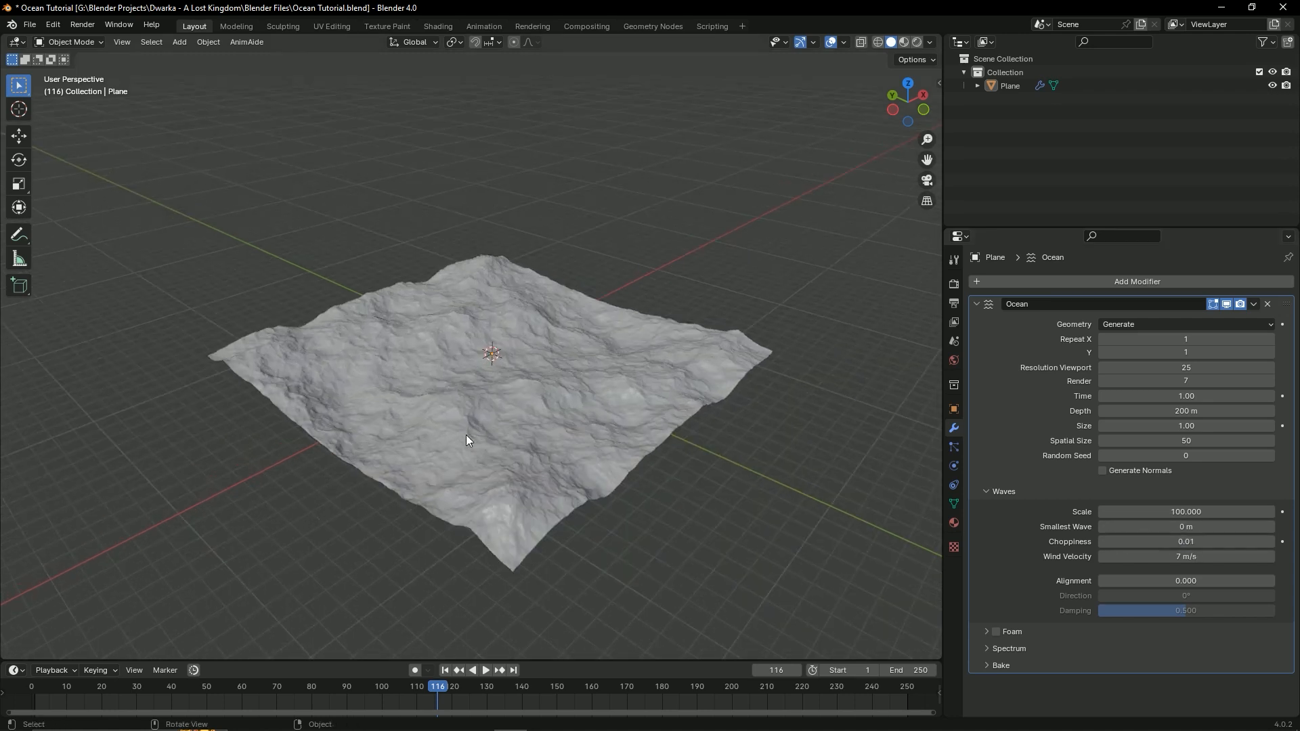
pyautogui.hotkey('ctrl', 's')
# Step: Lower the Ocean modifier's viewport resolution to 7 to compare the surface detail up close
pyautogui.moveTo(489, 437); pyautogui.dragTo(620, 423, button='middle')
pyautogui.scroll(2, 530, 389)
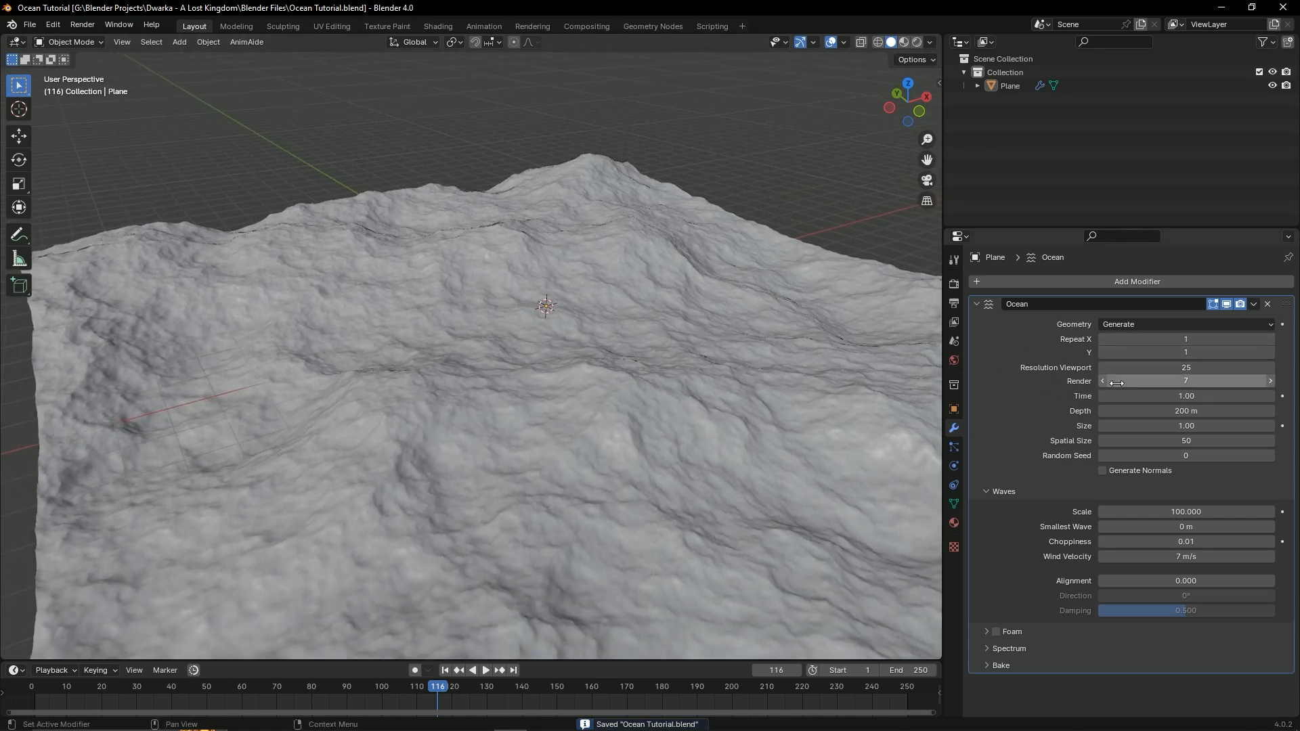
pyautogui.click(1189, 367)
pyautogui.write('7')
pyautogui.press('Return')
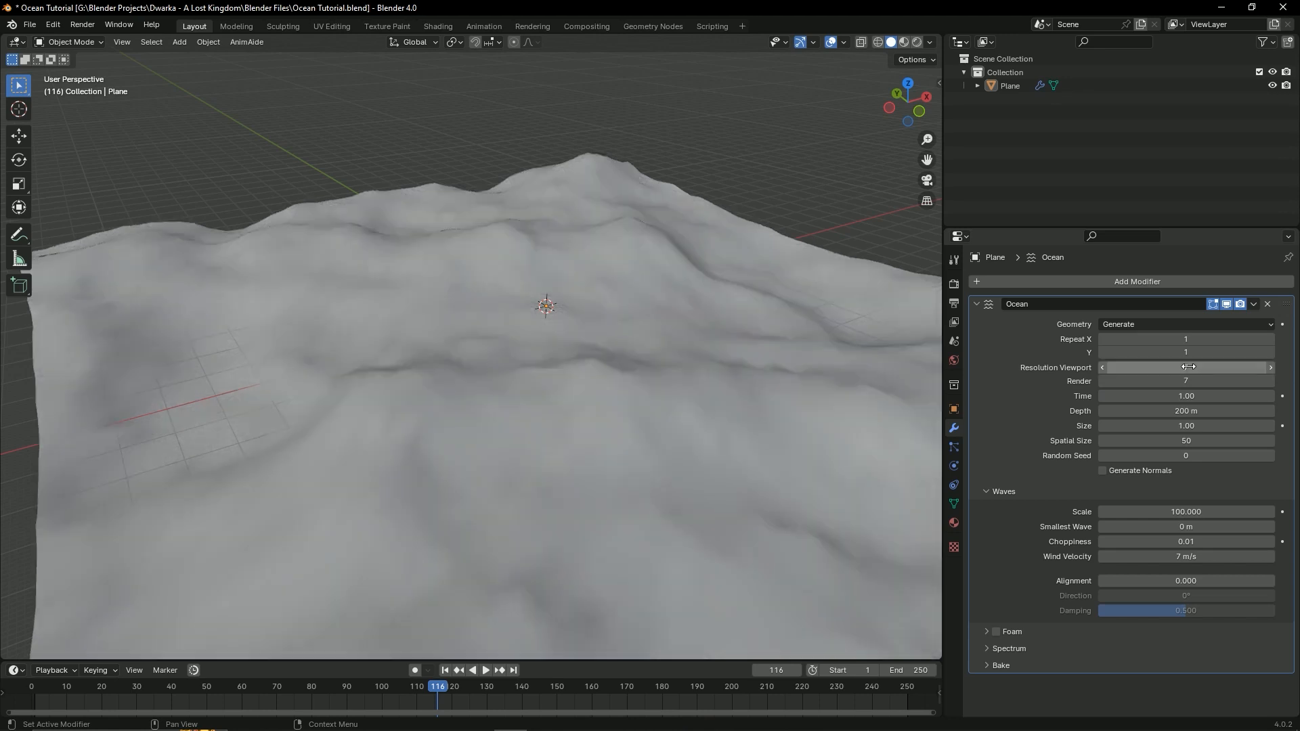
# Step: Hide the viewport overlays, save the project and view the waves from a low angle
pyautogui.click(831, 42)
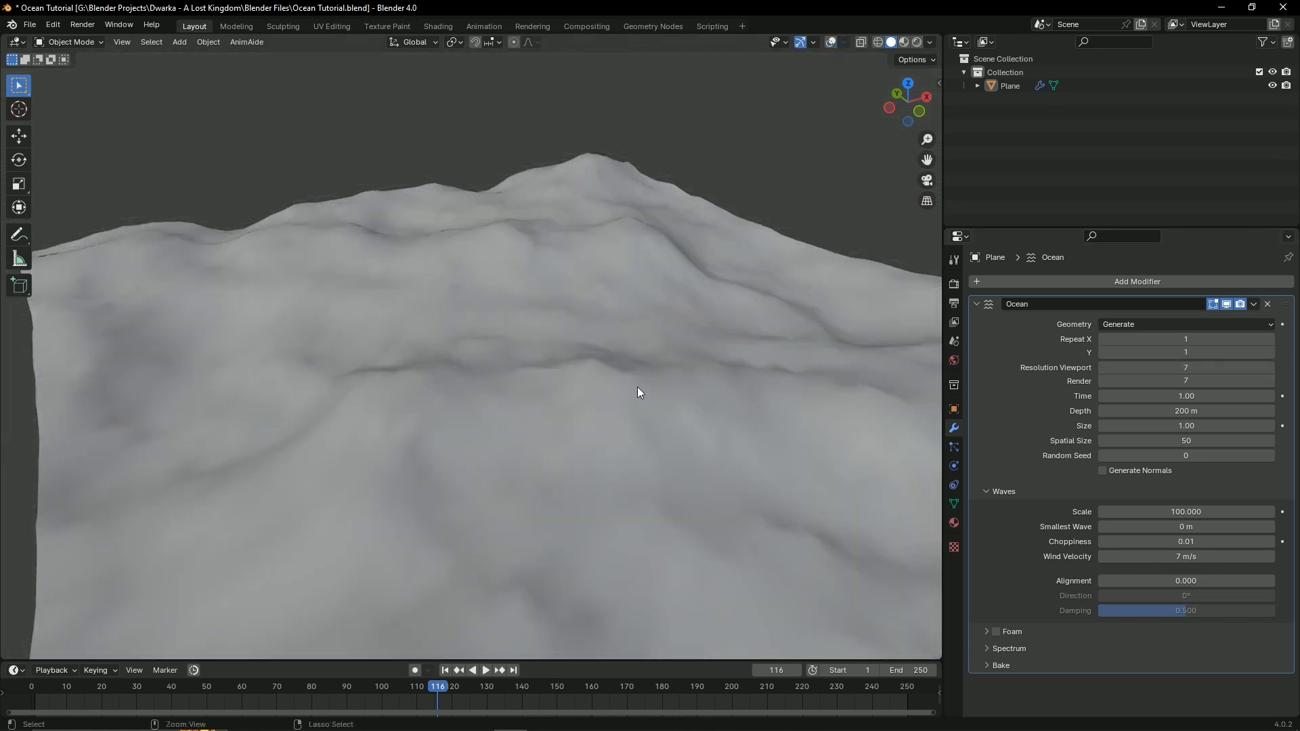
pyautogui.hotkey('ctrl', 's')
pyautogui.moveTo(638, 392); pyautogui.dragTo(558, 468, button='middle')
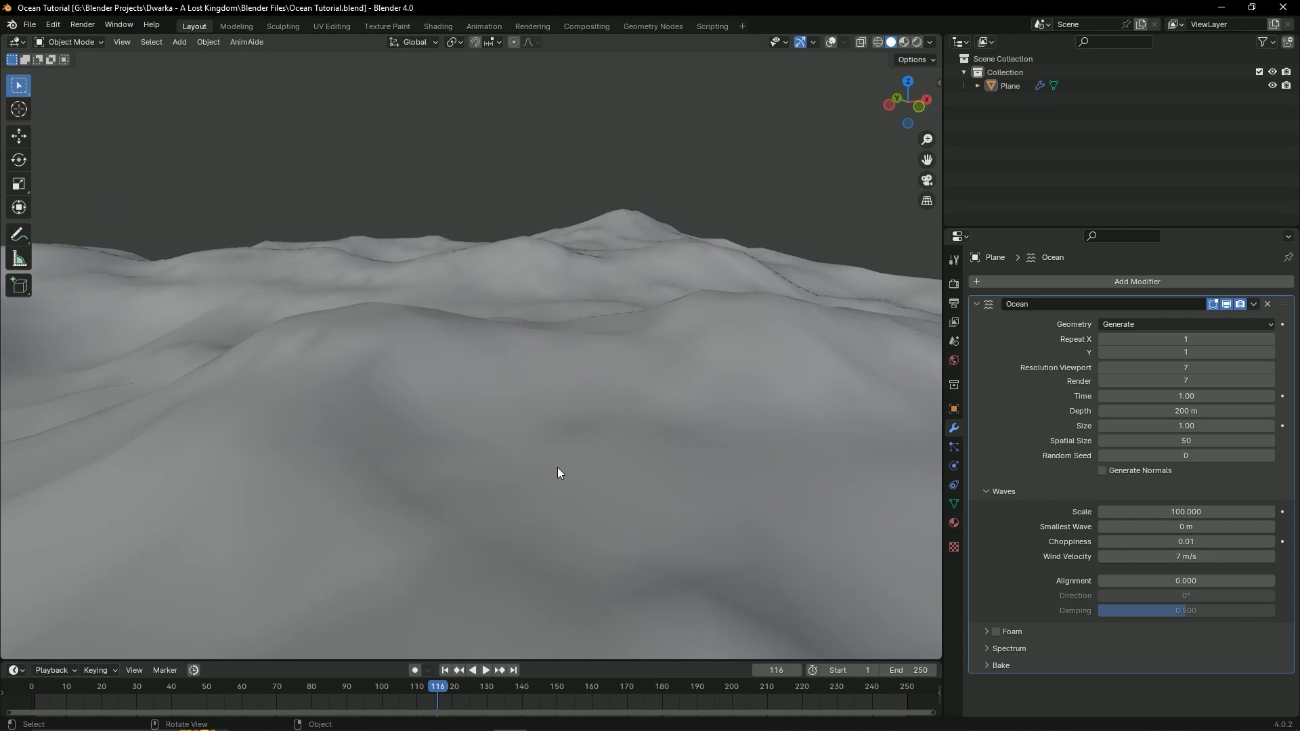
# Step: Try a viewport resolution of 258 for the Ocean modifier
pyautogui.click(1166, 363)
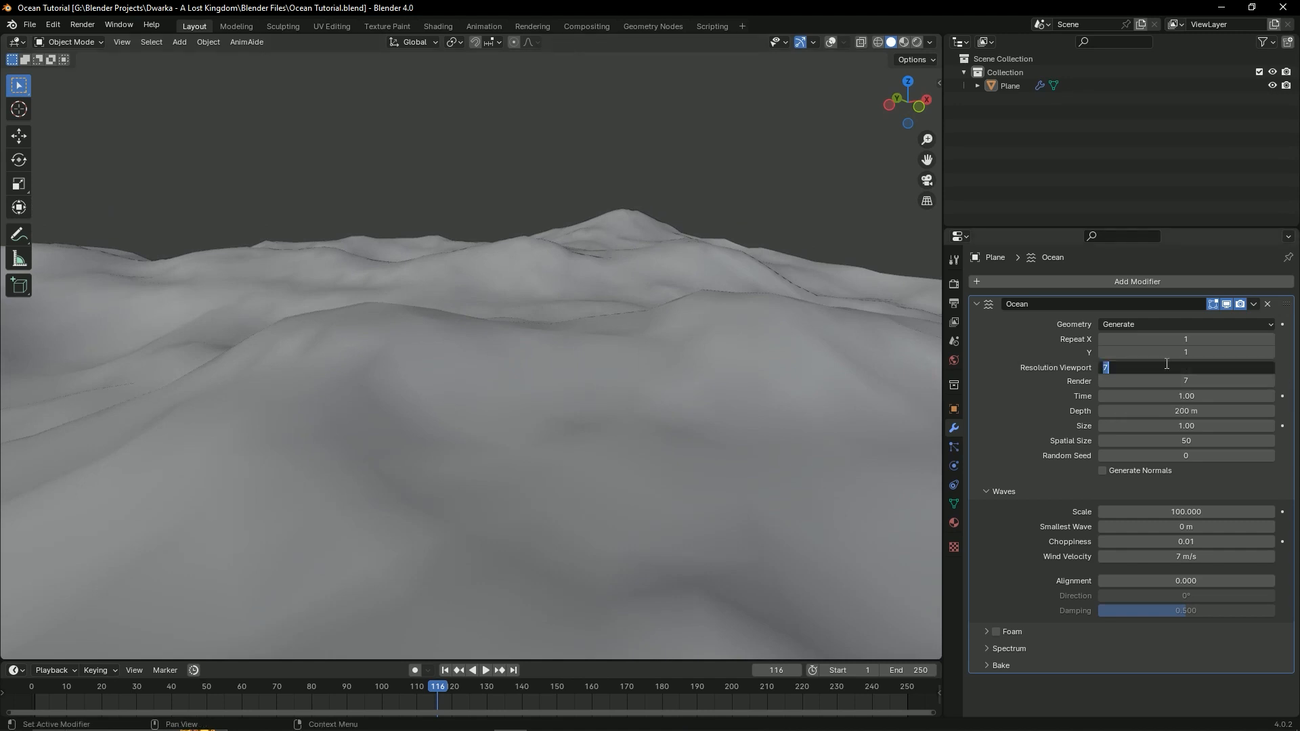
pyautogui.write('258')
pyautogui.press('Return')
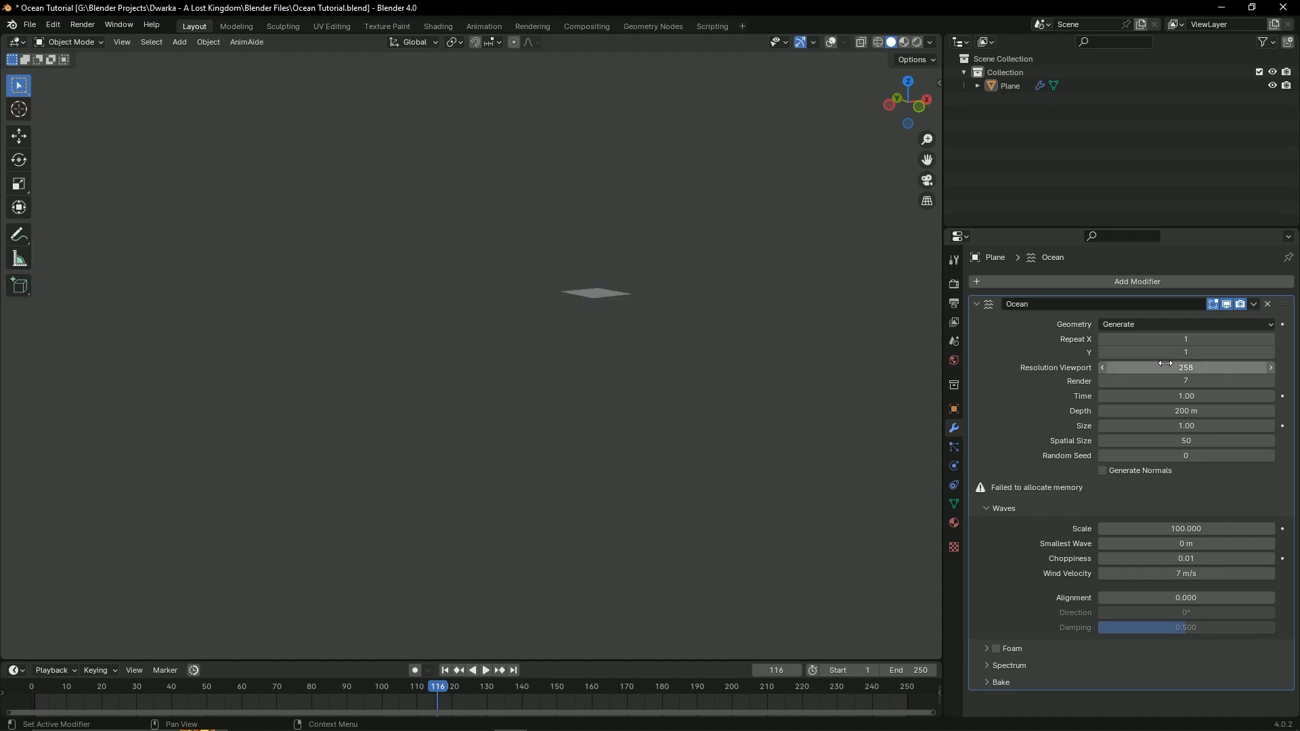
# Step: Bring the Ocean modifier's viewport resolution back to 25 and save the project
pyautogui.click(1186, 371)
pyautogui.write('2')
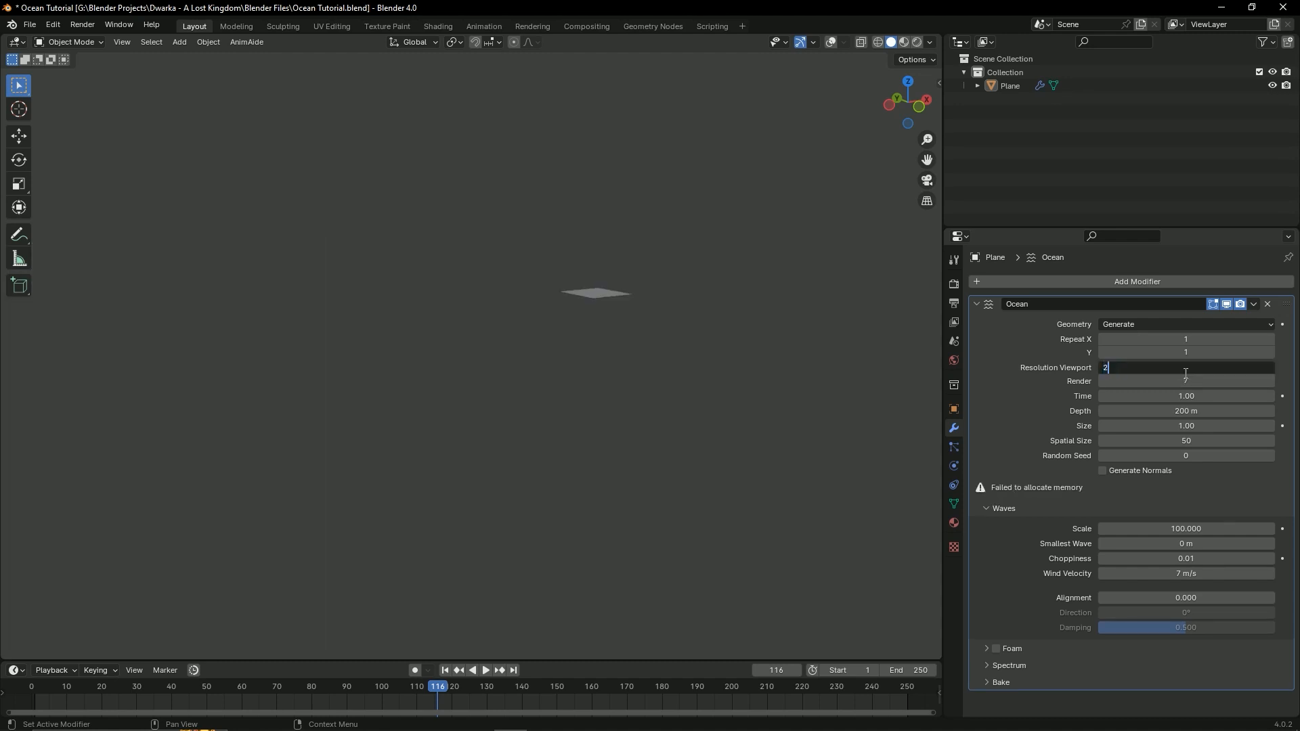
pyautogui.write('5')
pyautogui.press('Return')
pyautogui.hotkey('ctrl', 's')
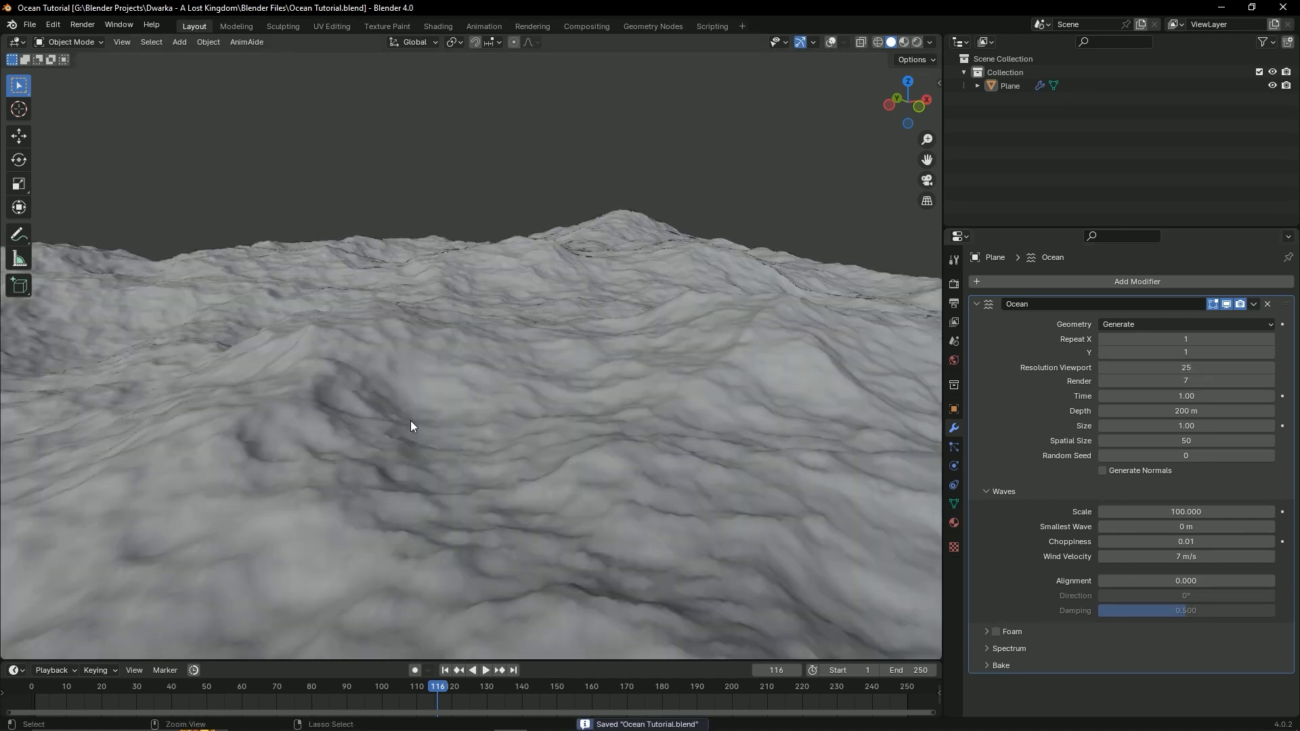
# Step: Set the Ocean modifier's render resolution to 64 and save the project
pyautogui.moveTo(410, 421); pyautogui.dragTo(478, 365, button='middle')
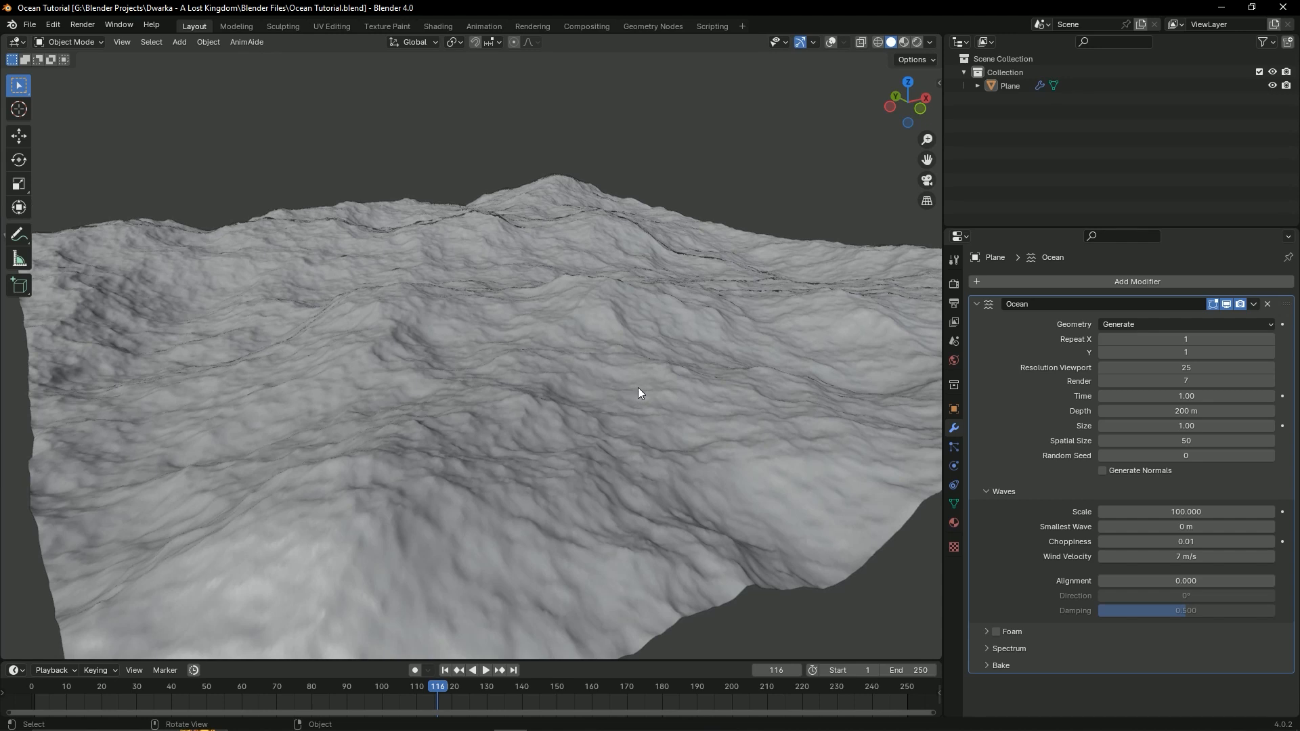
pyautogui.click(1184, 381)
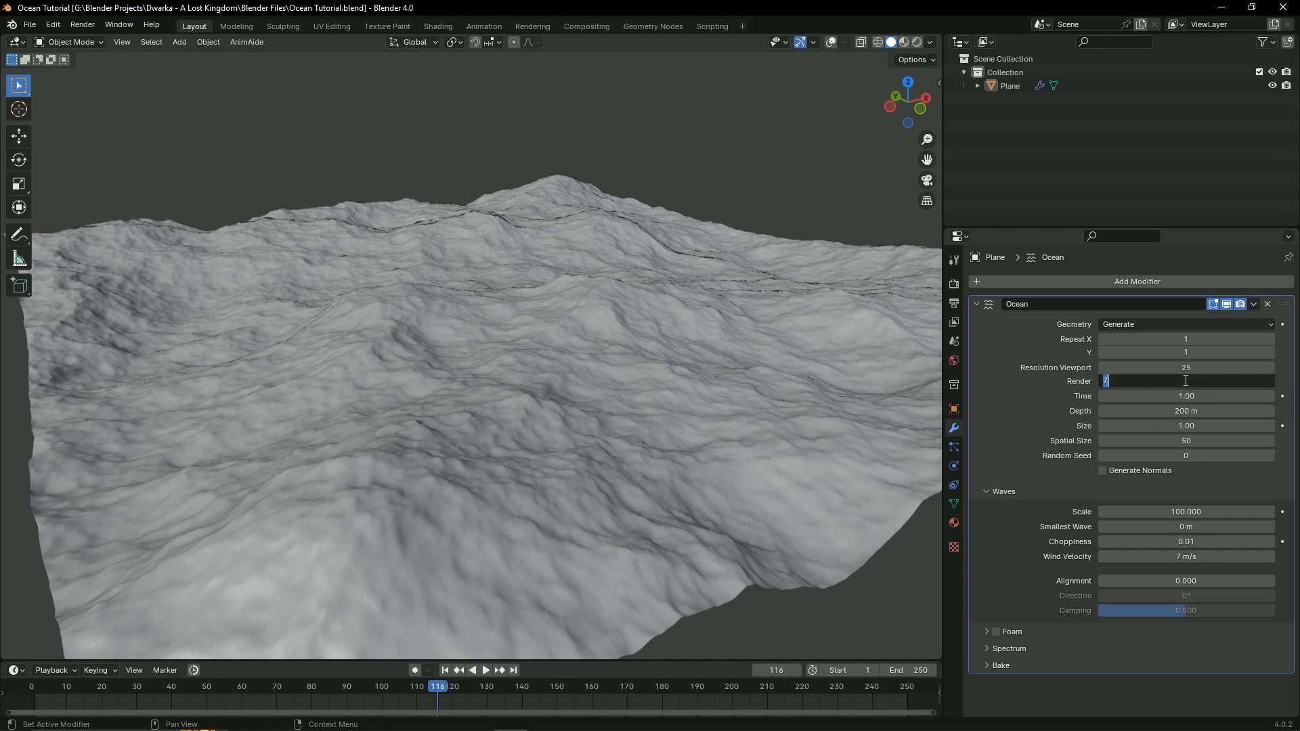
pyautogui.write('64')
pyautogui.press('Return')
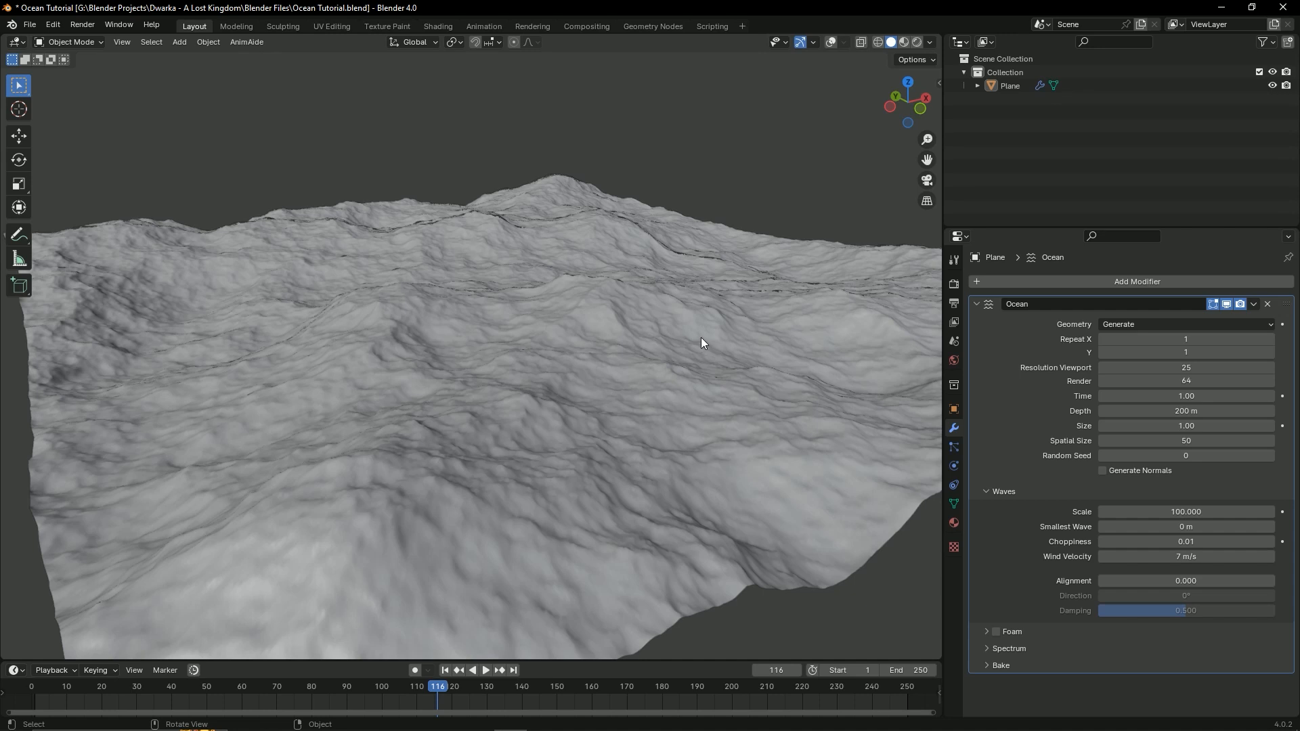
pyautogui.hotkey('ctrl', 's')
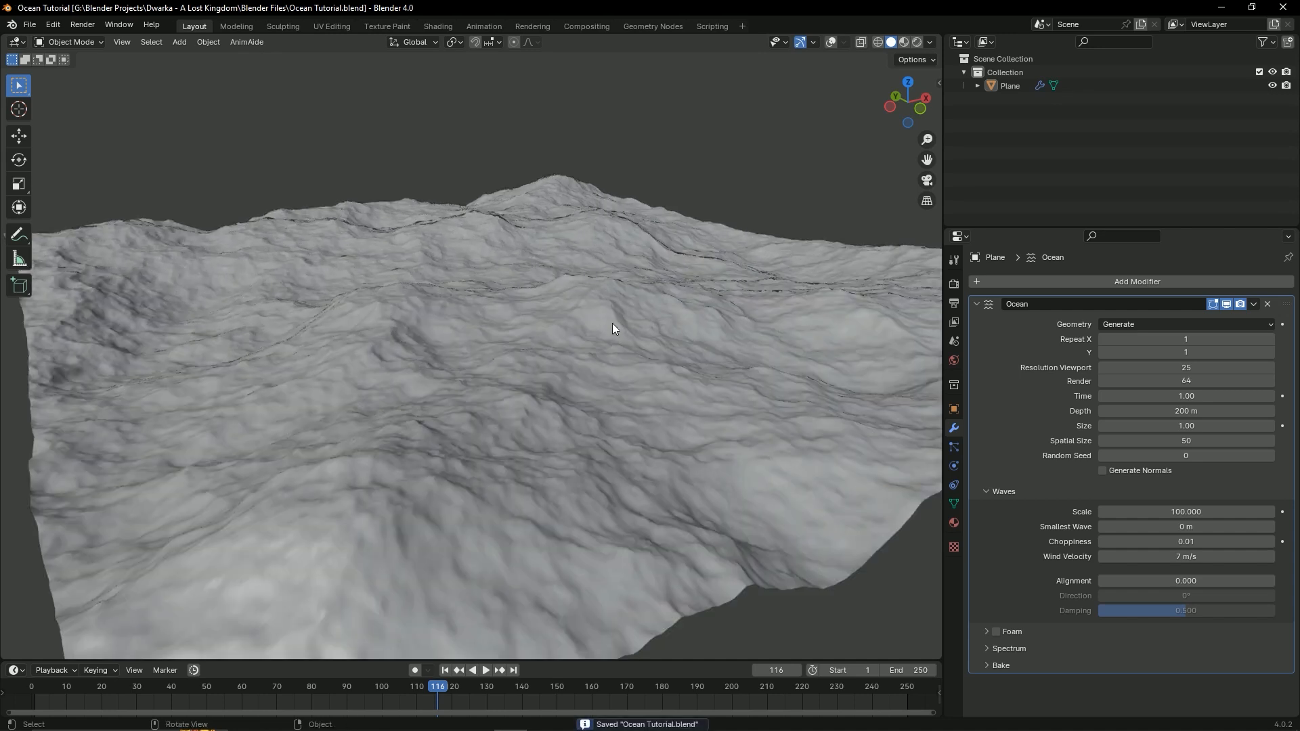
# Step: Re-enter 25 as the Ocean modifier's viewport resolution and save the project
pyautogui.click(1161, 370)
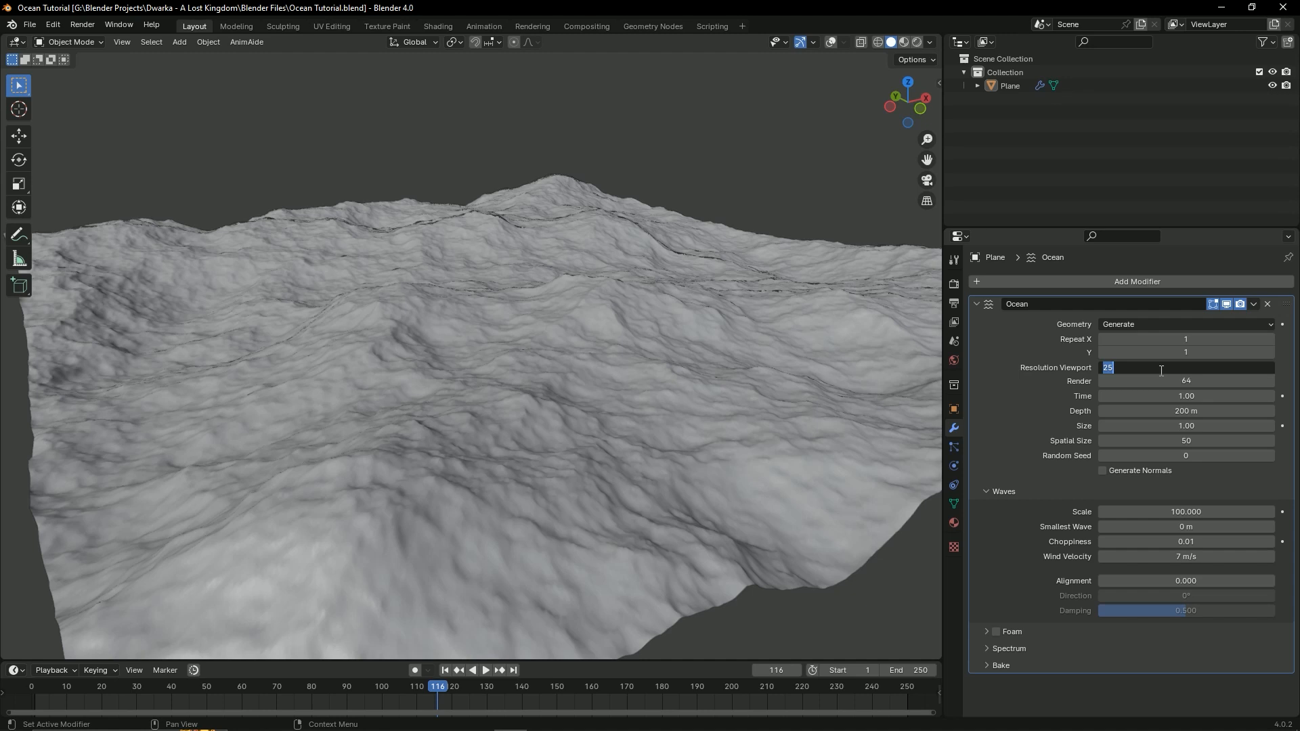
pyautogui.press('Return')
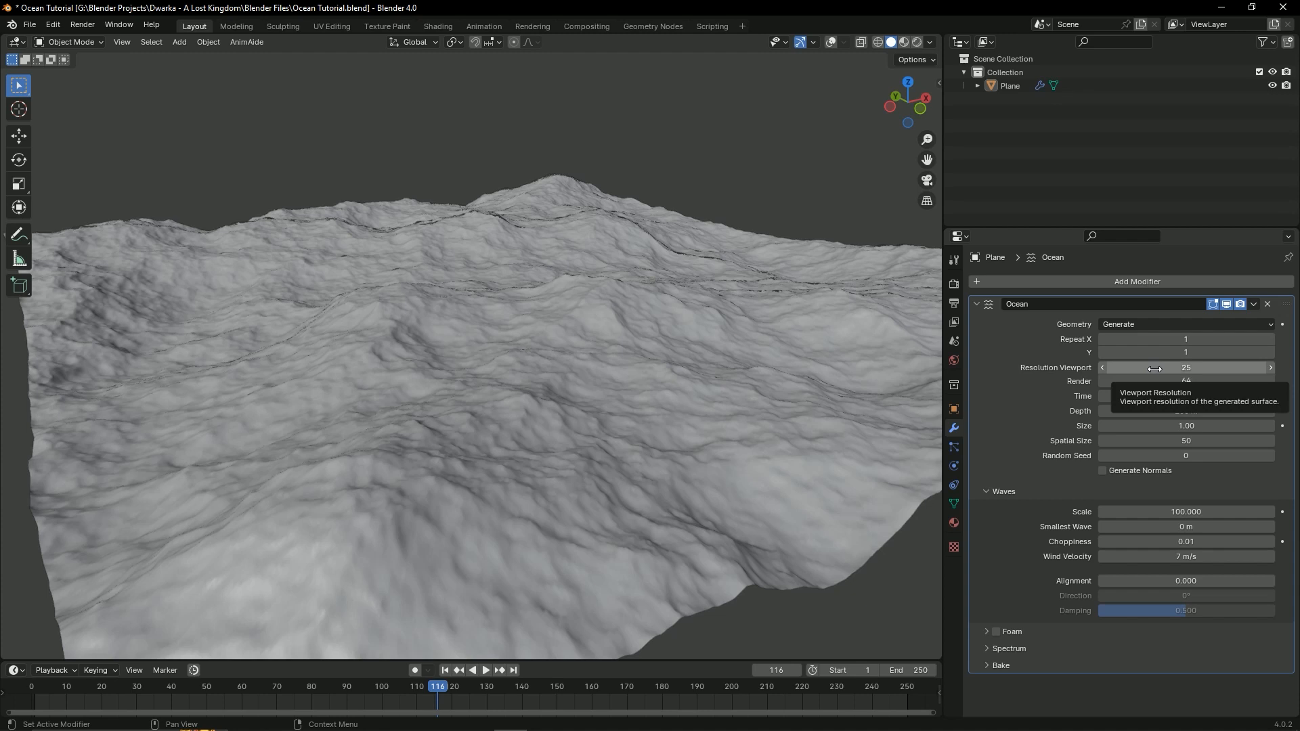
pyautogui.click(1155, 368)
pyautogui.write('25')
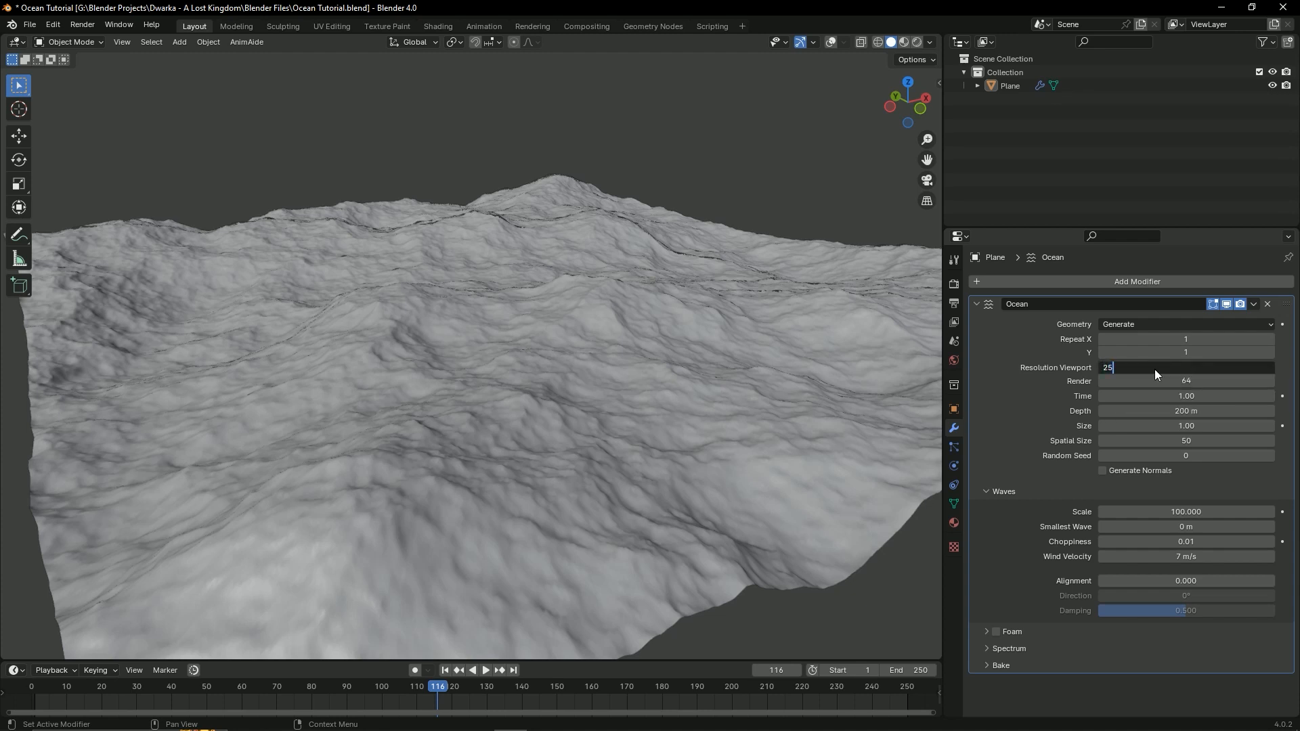
pyautogui.press('Return')
pyautogui.moveTo(418, 336); pyautogui.dragTo(596, 328, button='middle')
pyautogui.hotkey('ctrl', 's')
pyautogui.scroll(-2, 606, 329)
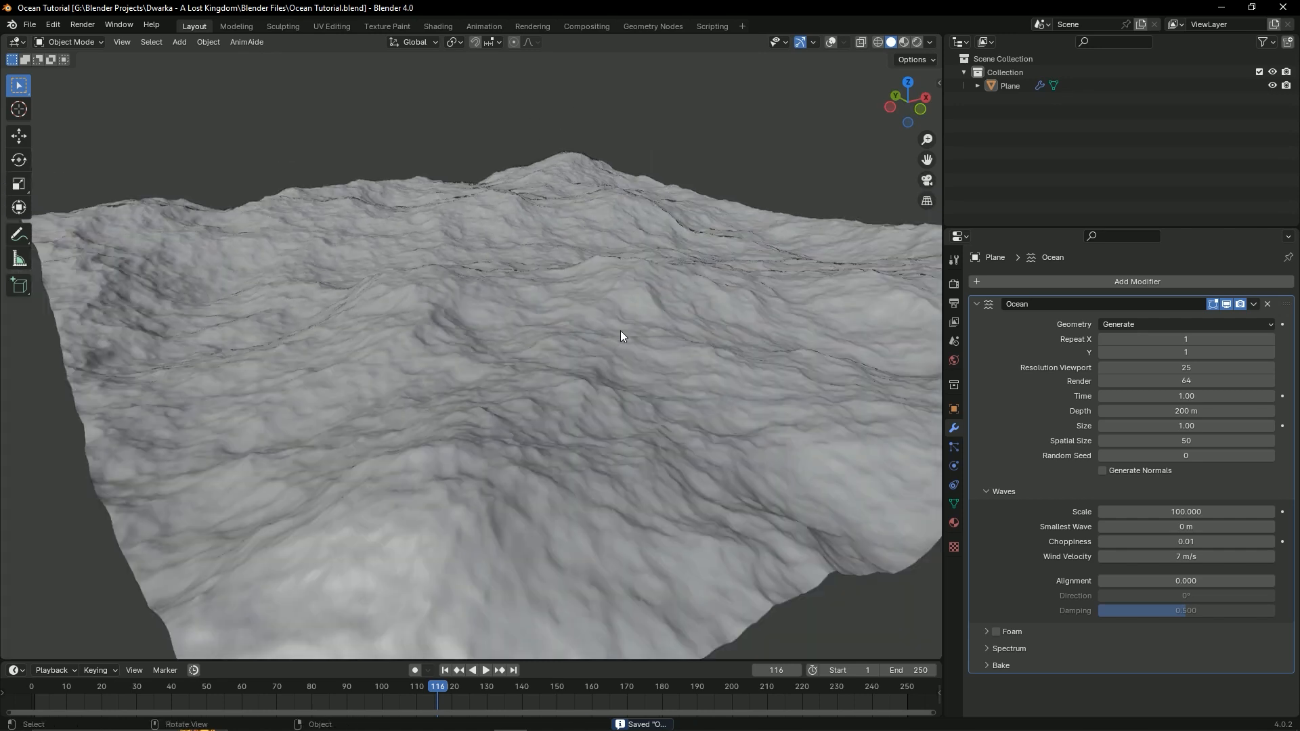
# Step: Set the Ocean modifier's render resolution to 7, save the project and view the whole ocean surface
pyautogui.click(1188, 382)
pyautogui.write('7')
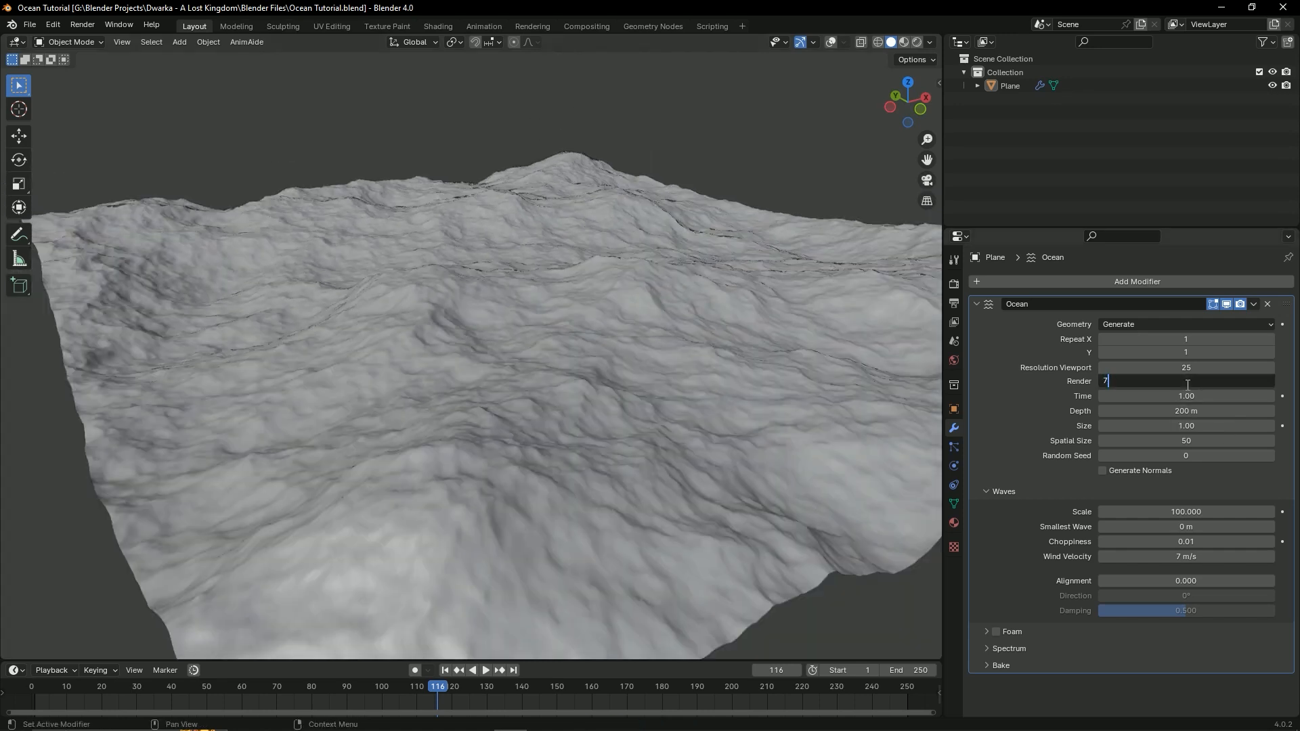
pyautogui.press('Return')
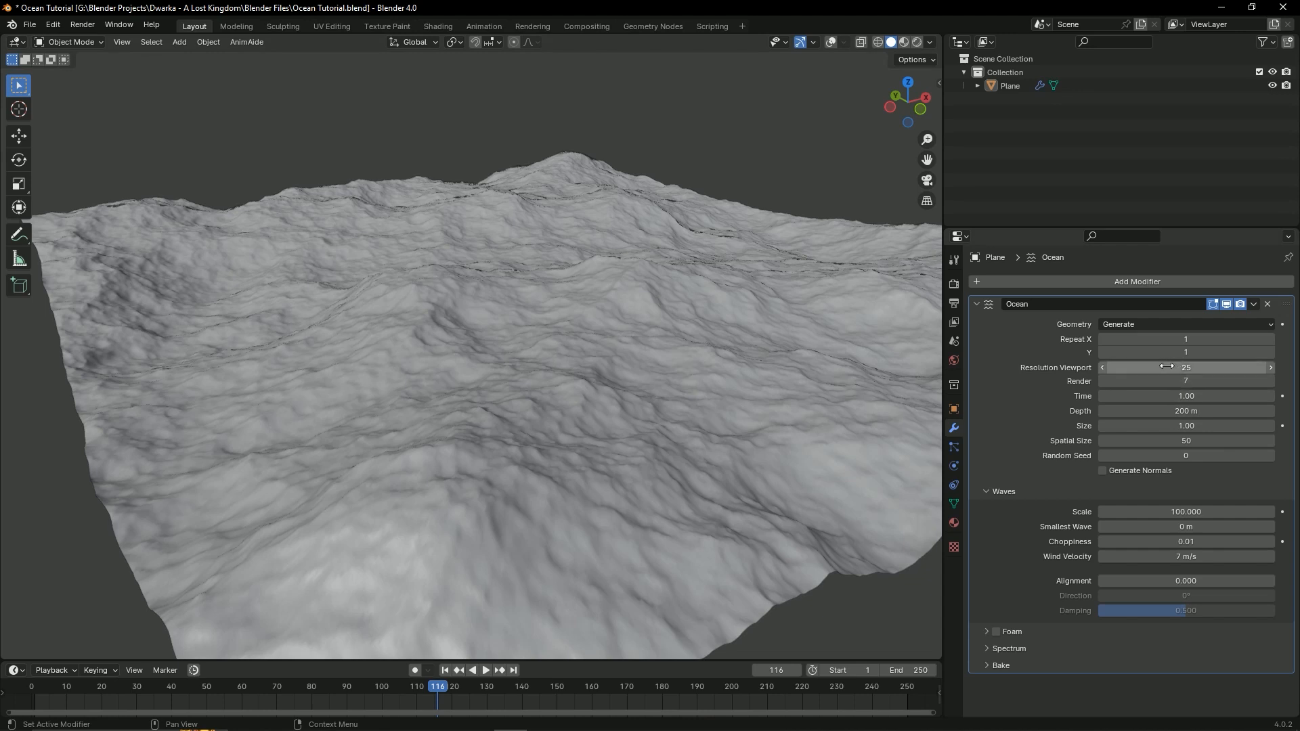
pyautogui.hotkey('ctrl', 's')
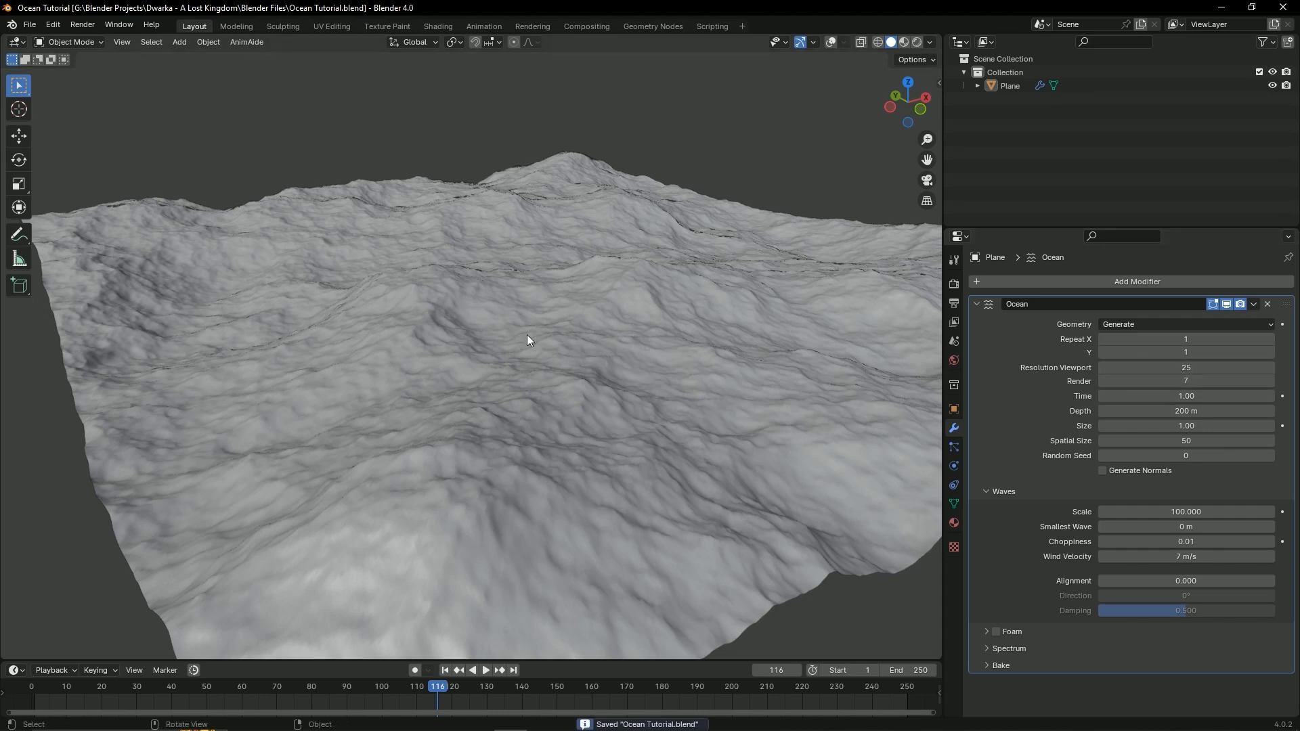
pyautogui.moveTo(528, 336); pyautogui.dragTo(598, 405, button='middle')
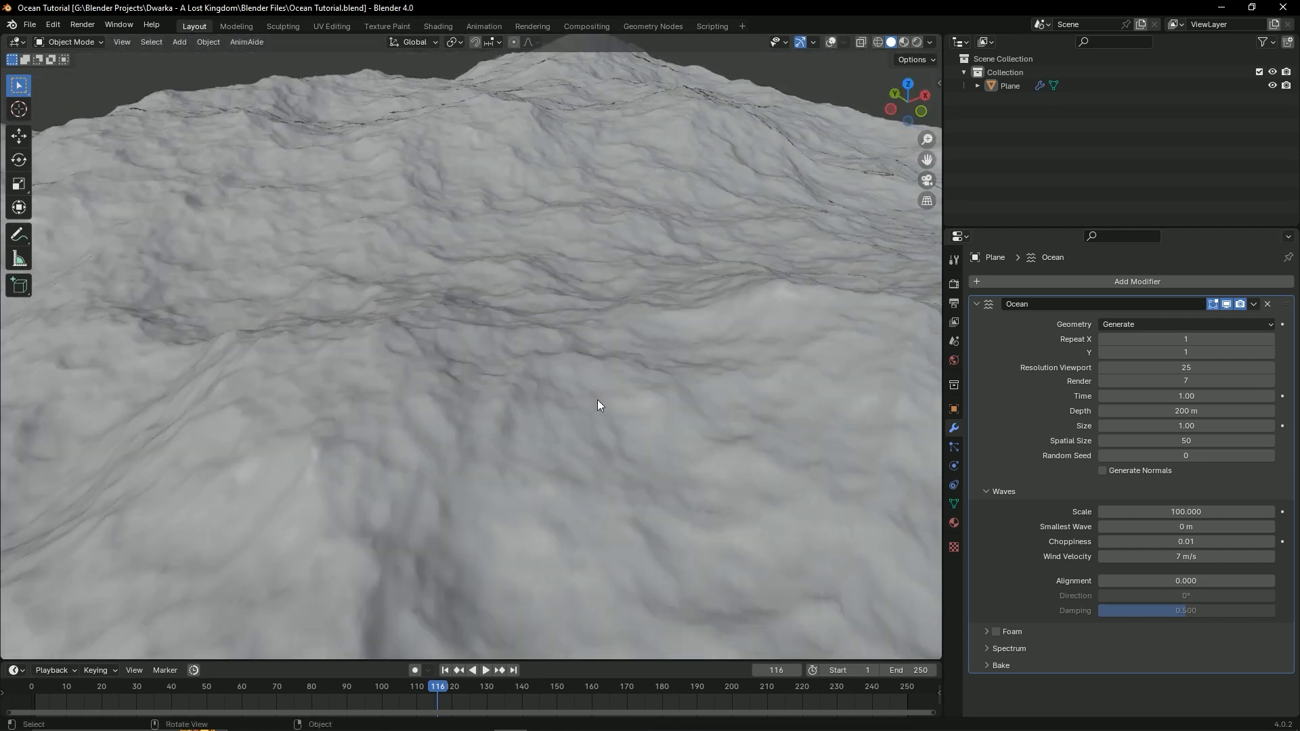
pyautogui.hotkey('ctrl', 's')
pyautogui.hotkey('ctrl', 's')
pyautogui.keyDown('ctrl'); pyautogui.moveTo(703, 335); pyautogui.dragTo(734, 411, button='middle'); pyautogui.keyUp('ctrl')
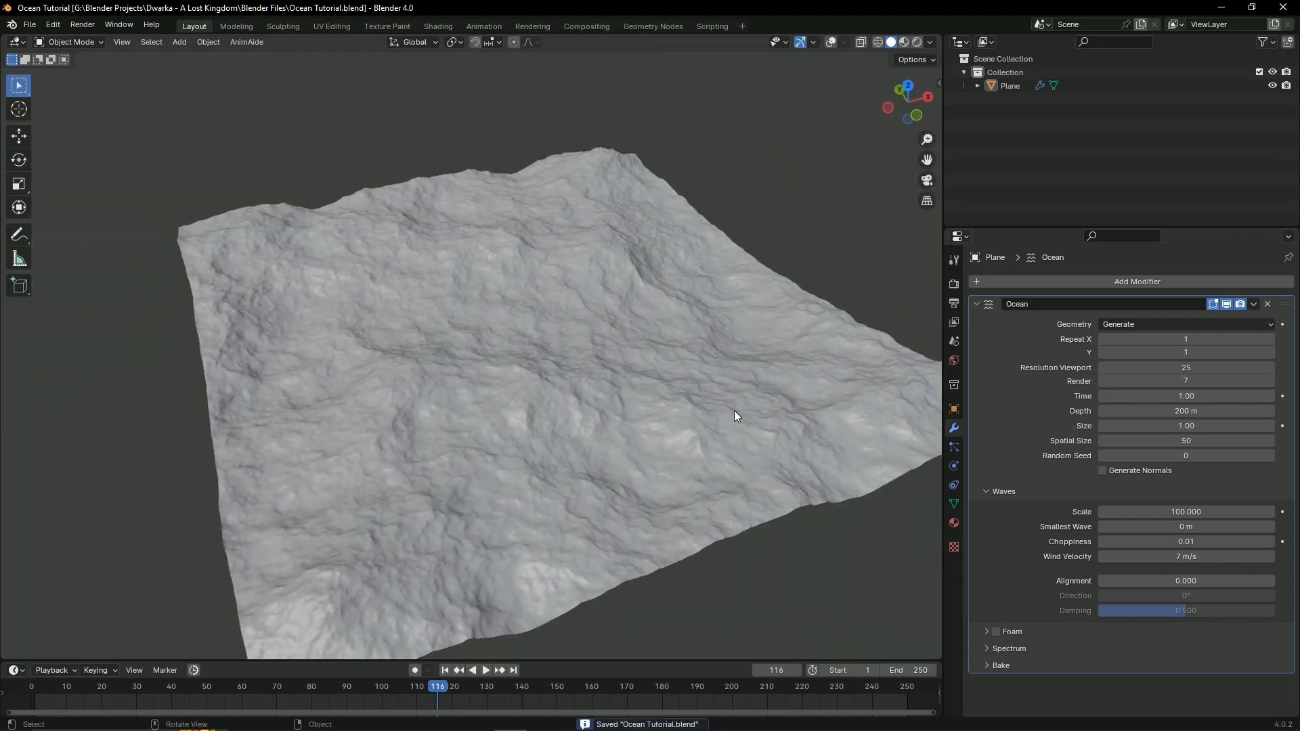
# Step: Set the Ocean modifier's wave scale, wind velocity and choppiness all to 0 and save the project
pyautogui.click(1180, 512)
pyautogui.write('0')
pyautogui.press('Return')
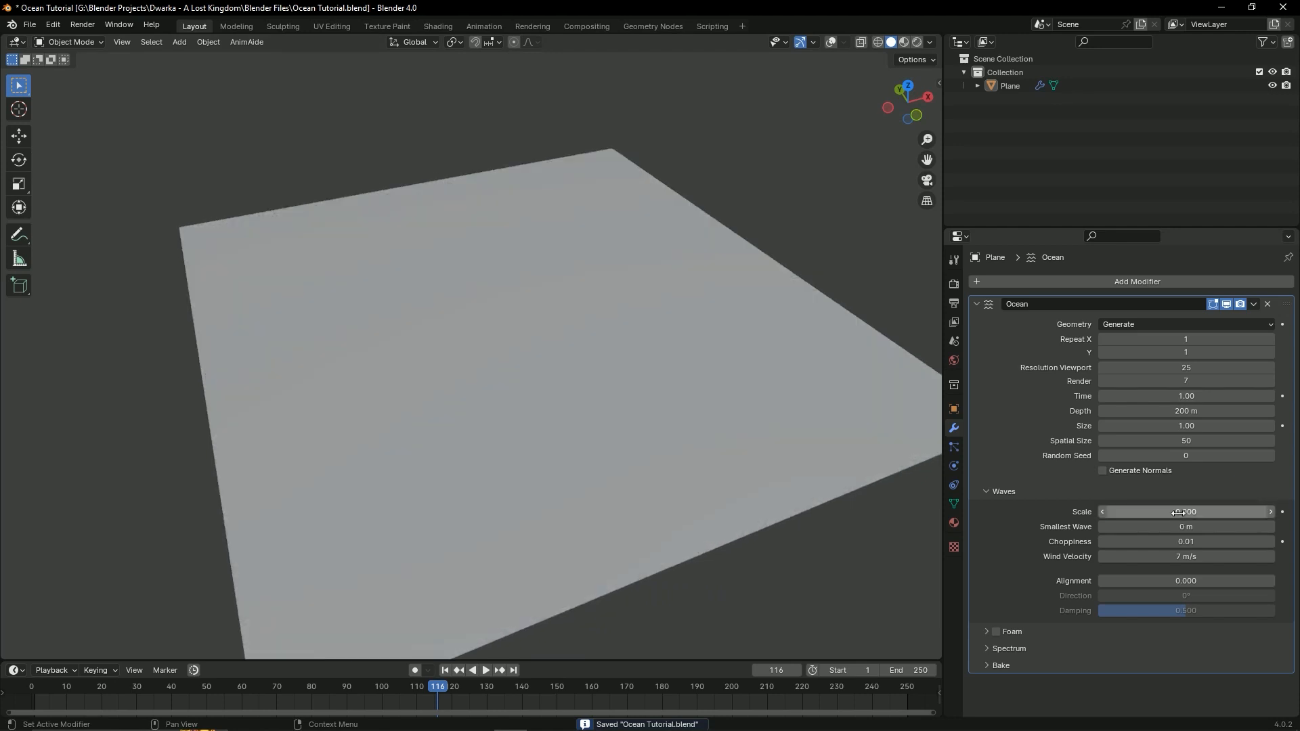
pyautogui.click(1176, 556)
pyautogui.write('0')
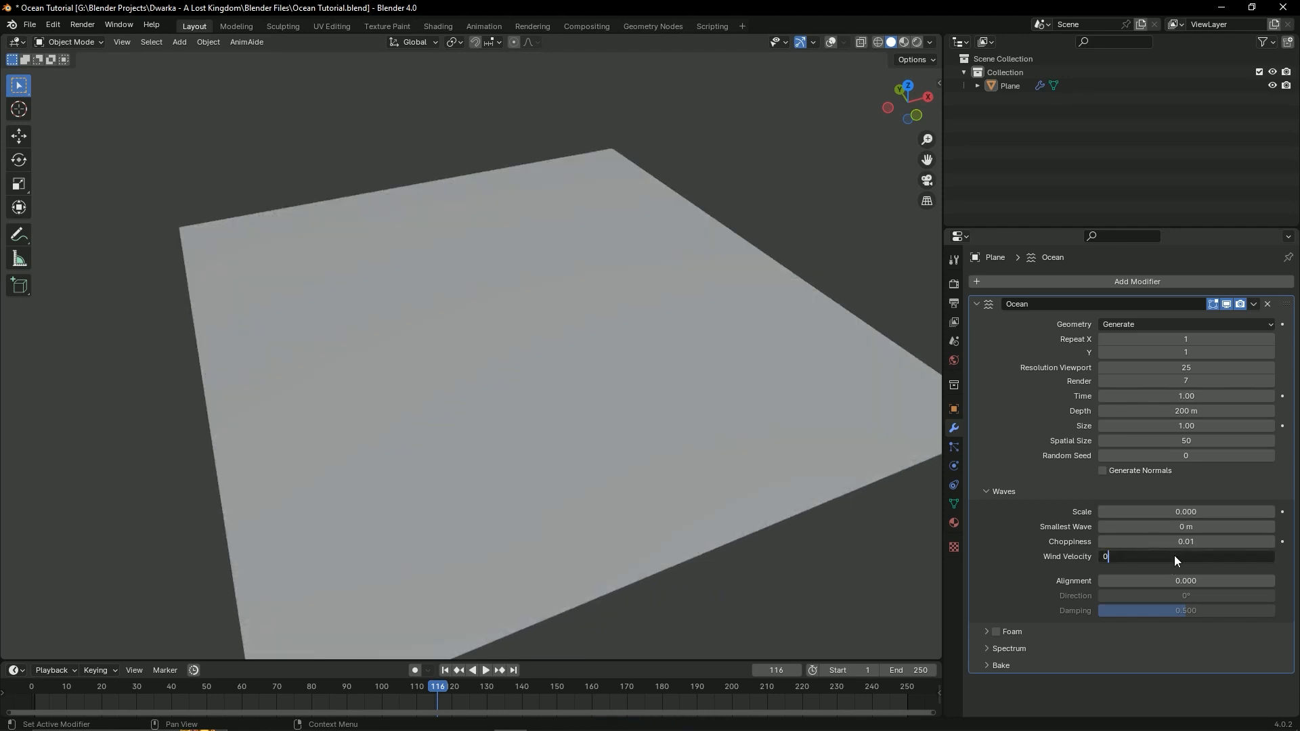
pyautogui.press('Return')
pyautogui.click(1202, 541)
pyautogui.write('0')
pyautogui.press('Return')
pyautogui.hotkey('ctrl', 's')
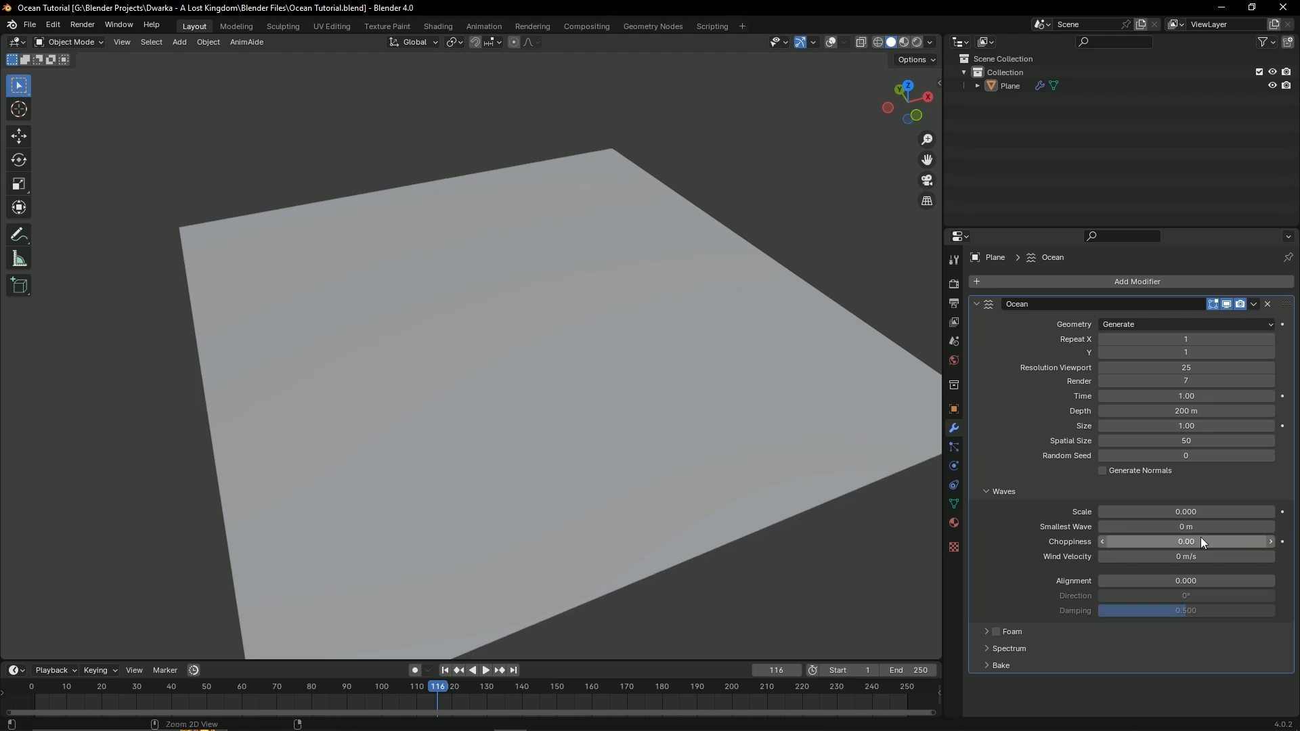
pyautogui.click(990, 491)
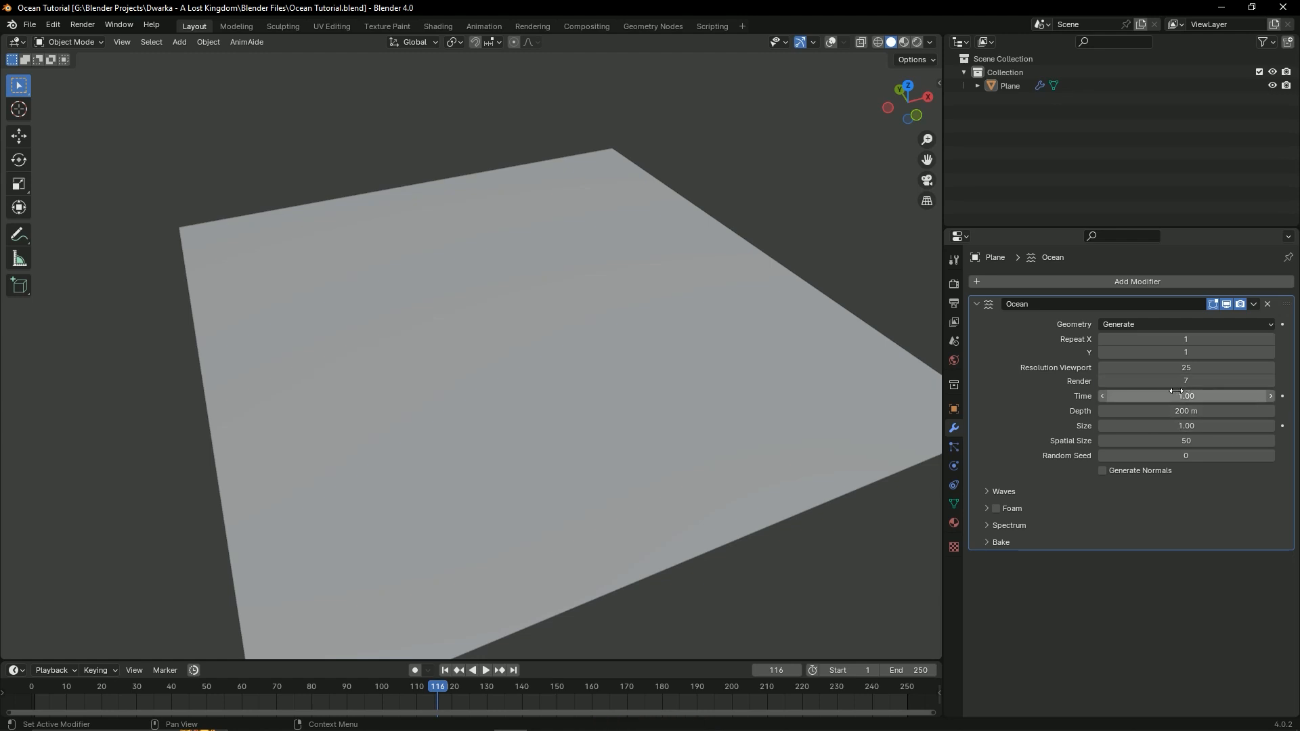
pyautogui.moveTo(514, 348); pyautogui.dragTo(534, 357, button='middle')
pyautogui.hotkey('ctrl', 's')
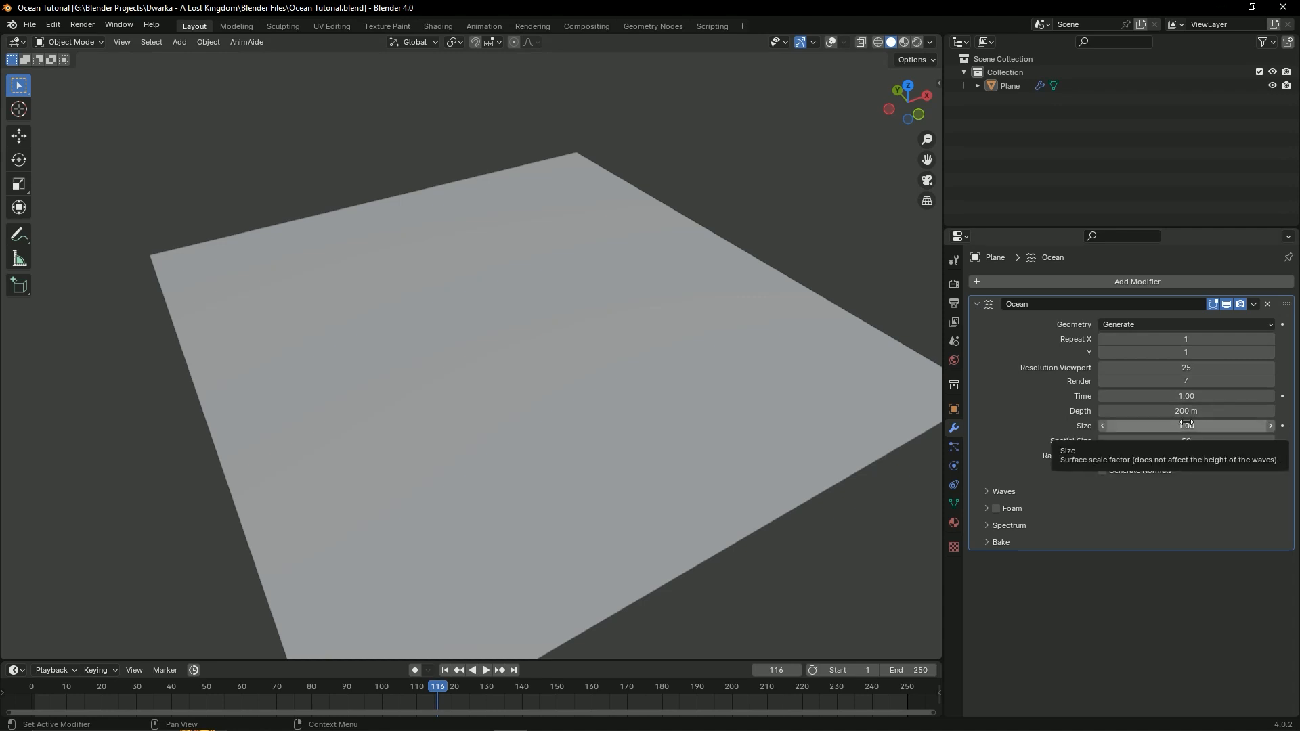
pyautogui.moveTo(1187, 426)
pyautogui.mouseDown()
pyautogui.moveTo(1236, 425)
pyautogui.moveTo(1186, 425)
pyautogui.mouseUp()
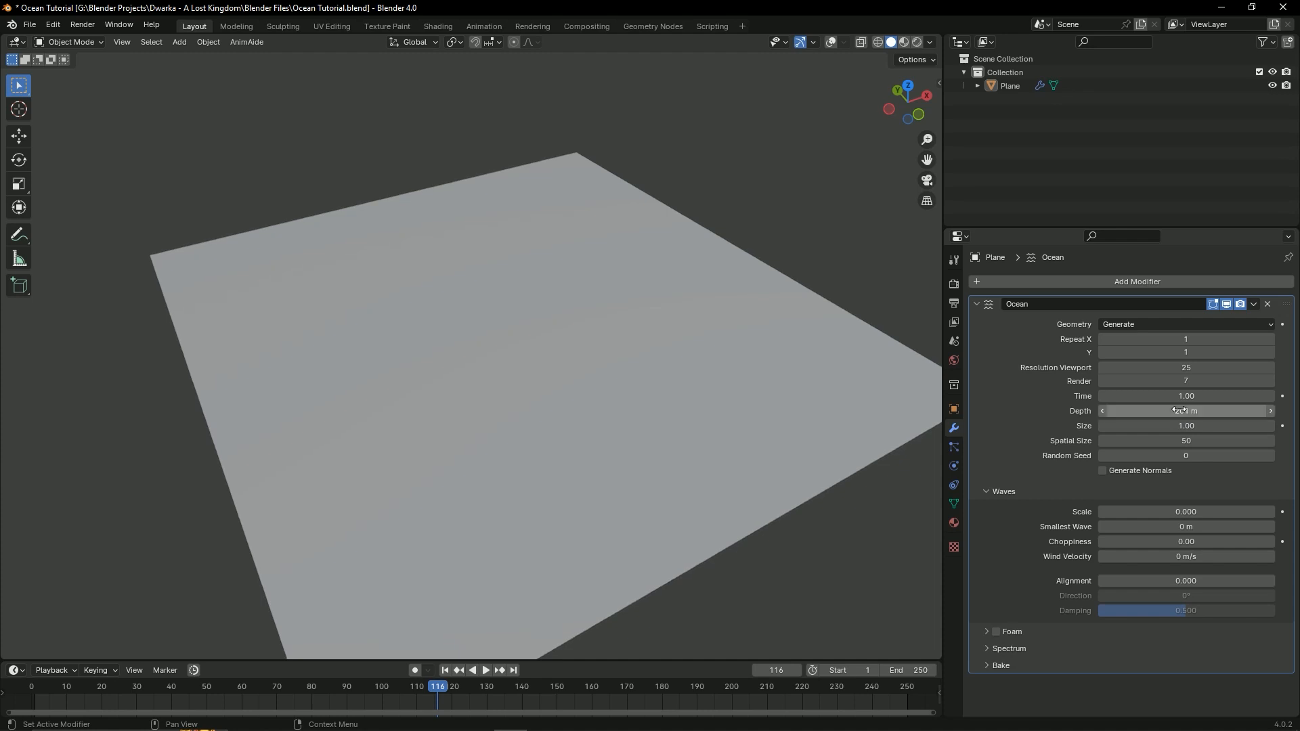
pyautogui.hotkey('ctrl', 's')
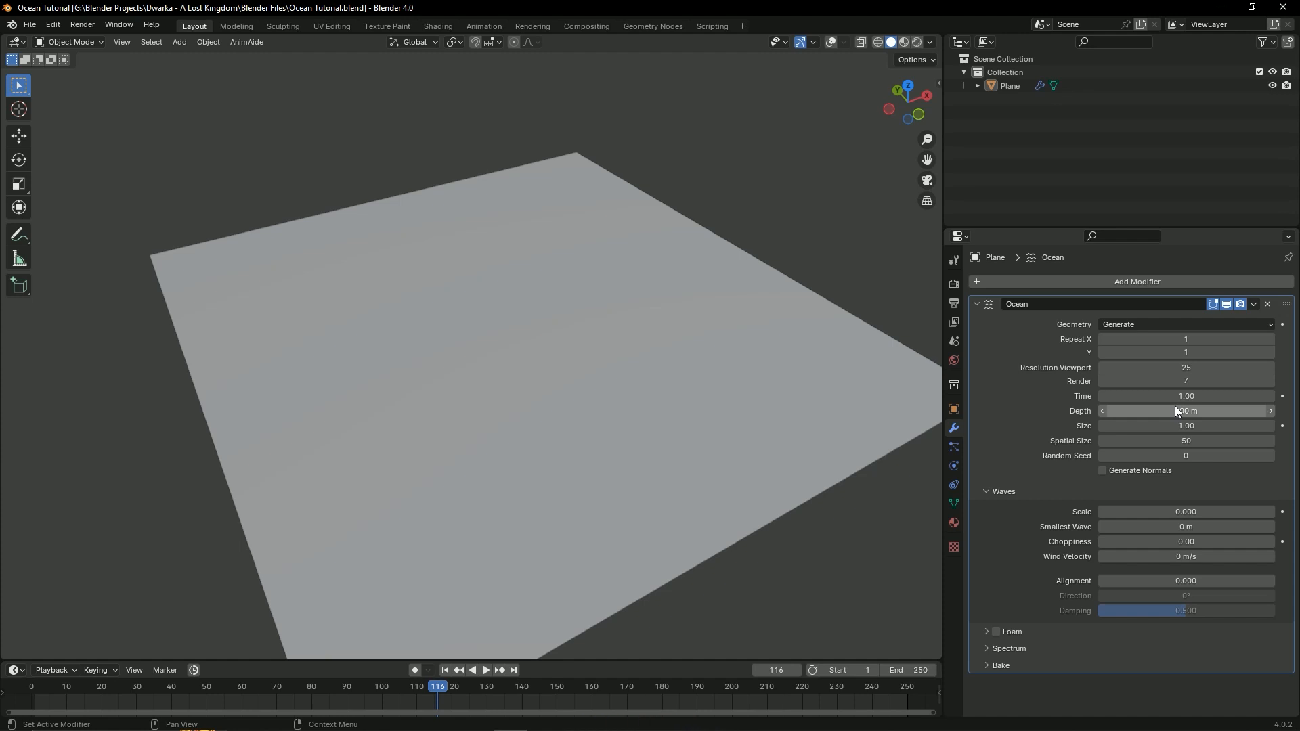
pyautogui.hotkey('ctrl', 's')
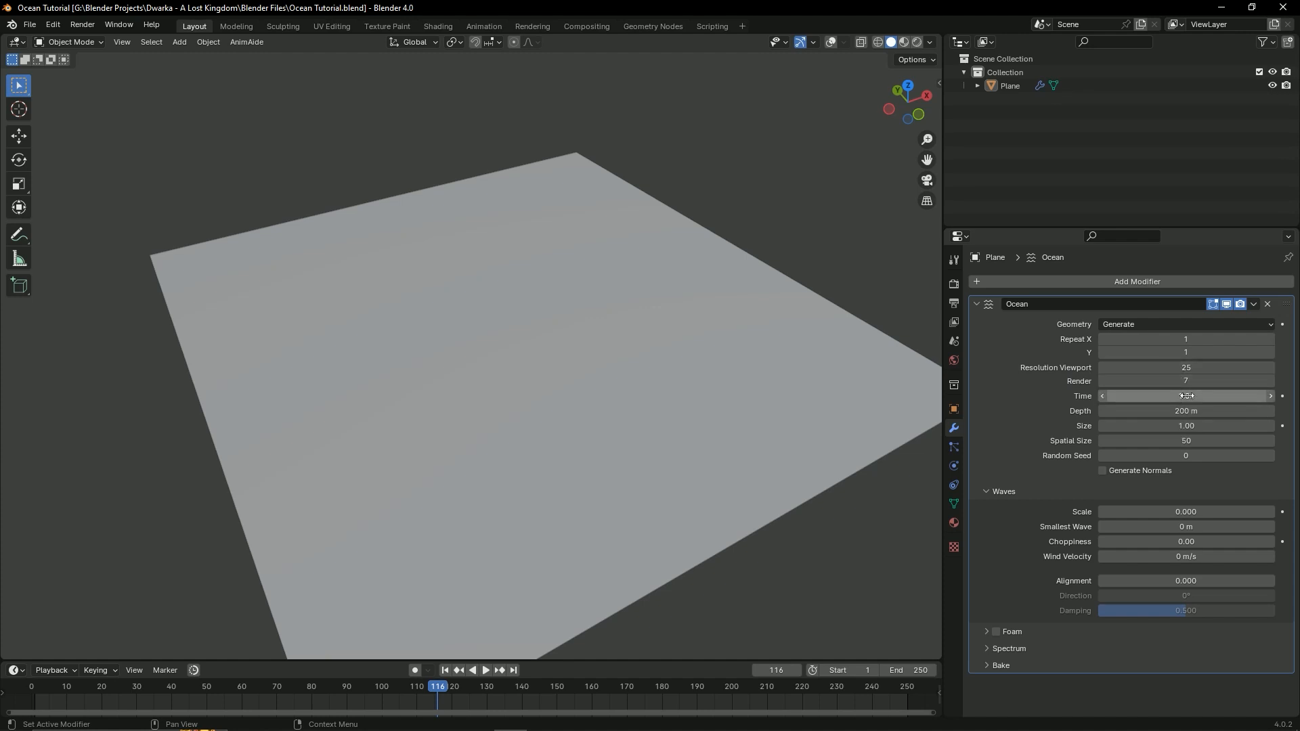
pyautogui.hotkey('ctrl', 's')
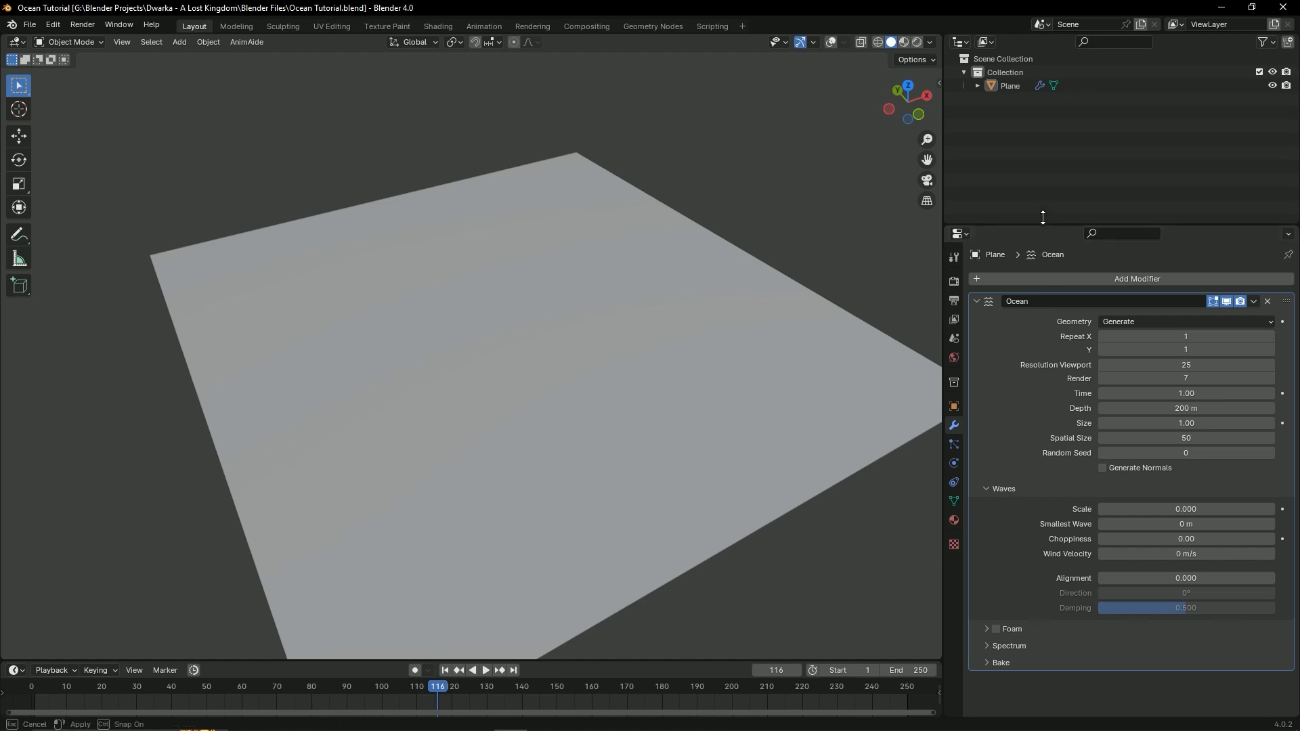
# Step: Give the modifier settings more vertical room, set the wave scale to 150 and save the project
pyautogui.moveTo(1047, 229); pyautogui.dragTo(1048, 153)
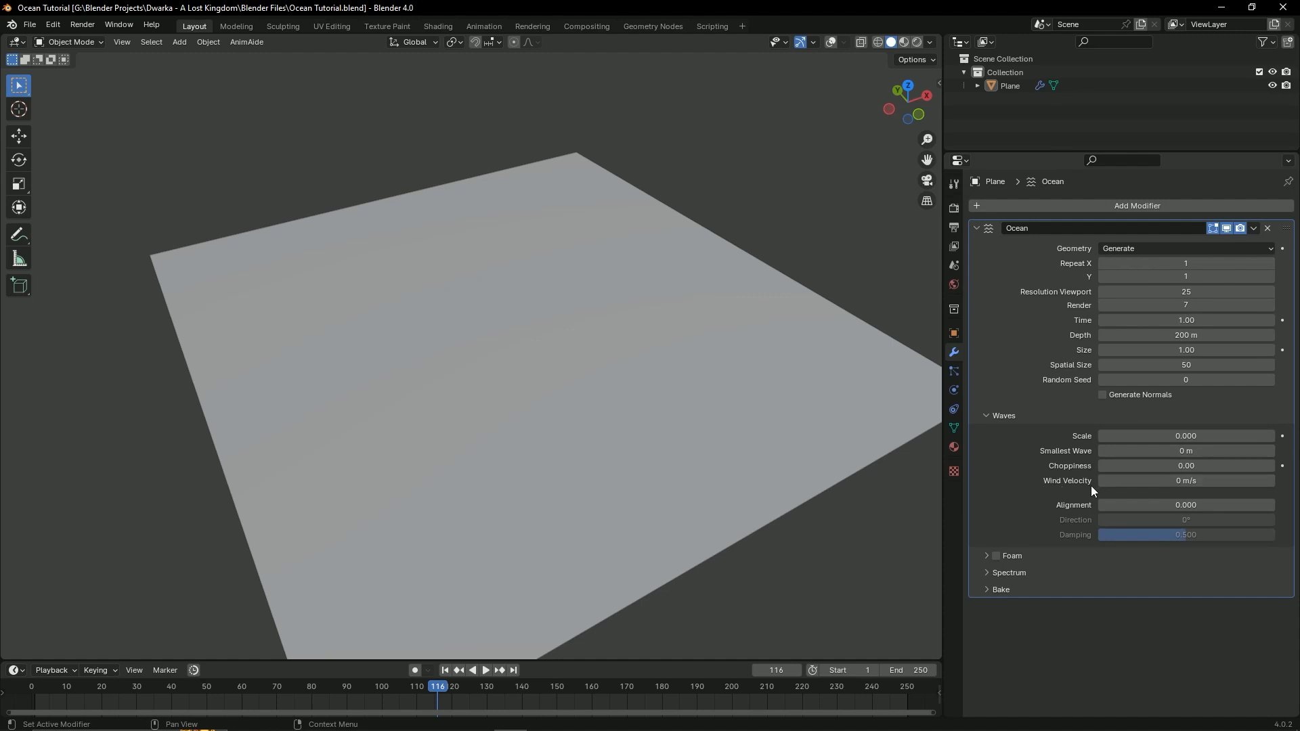
pyautogui.moveTo(583, 413); pyautogui.dragTo(620, 394, button='middle')
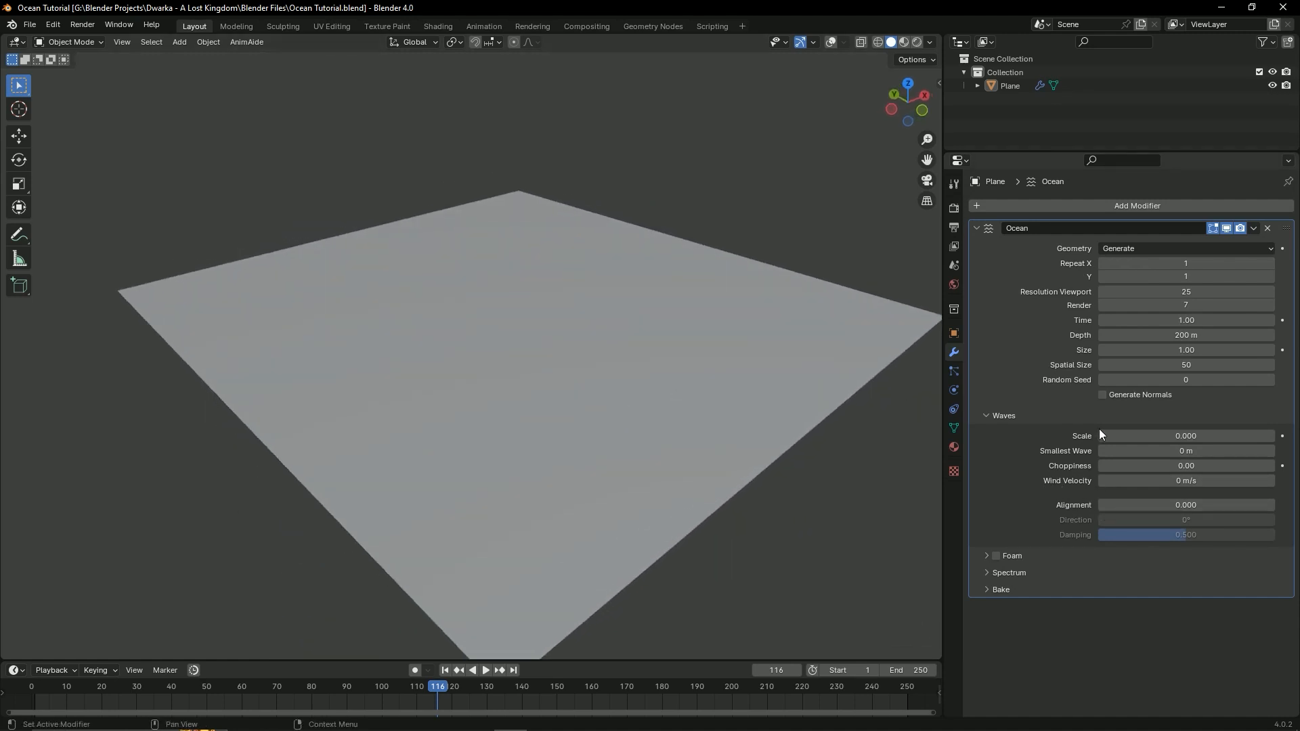
pyautogui.click(1165, 436)
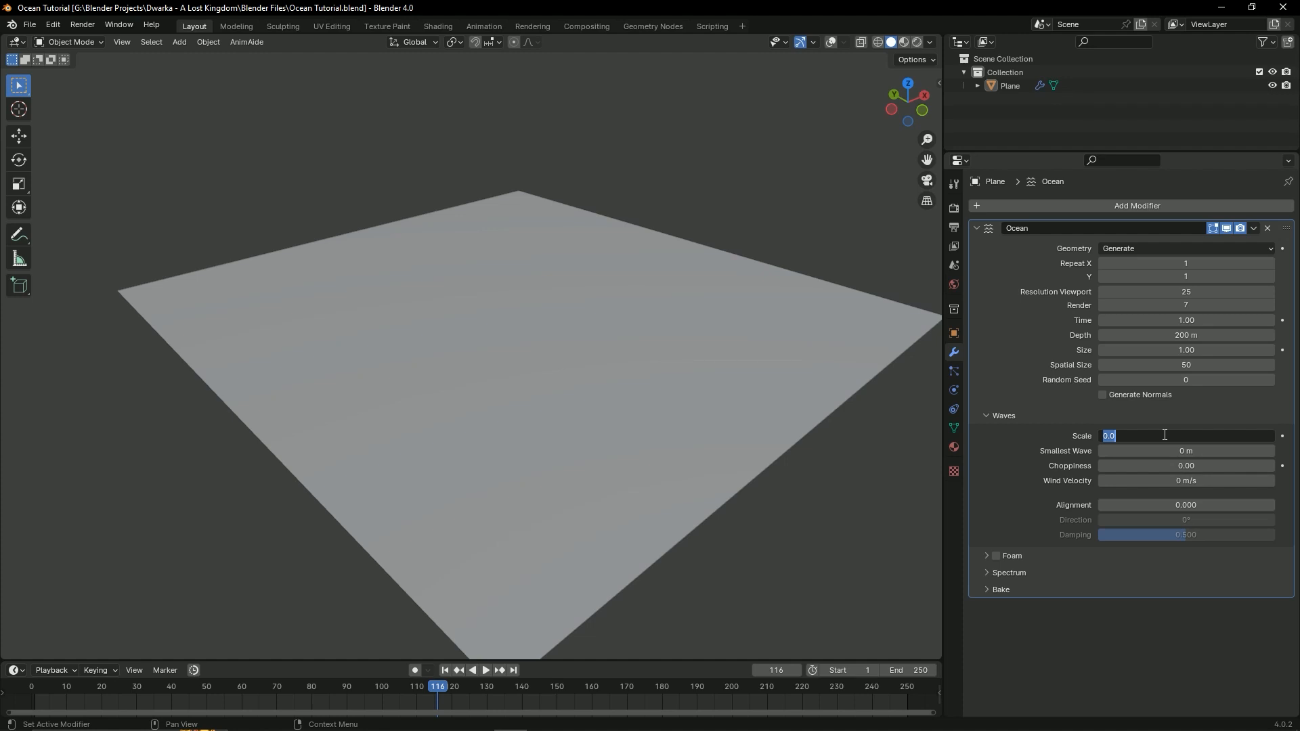
pyautogui.write('150')
pyautogui.press('Return')
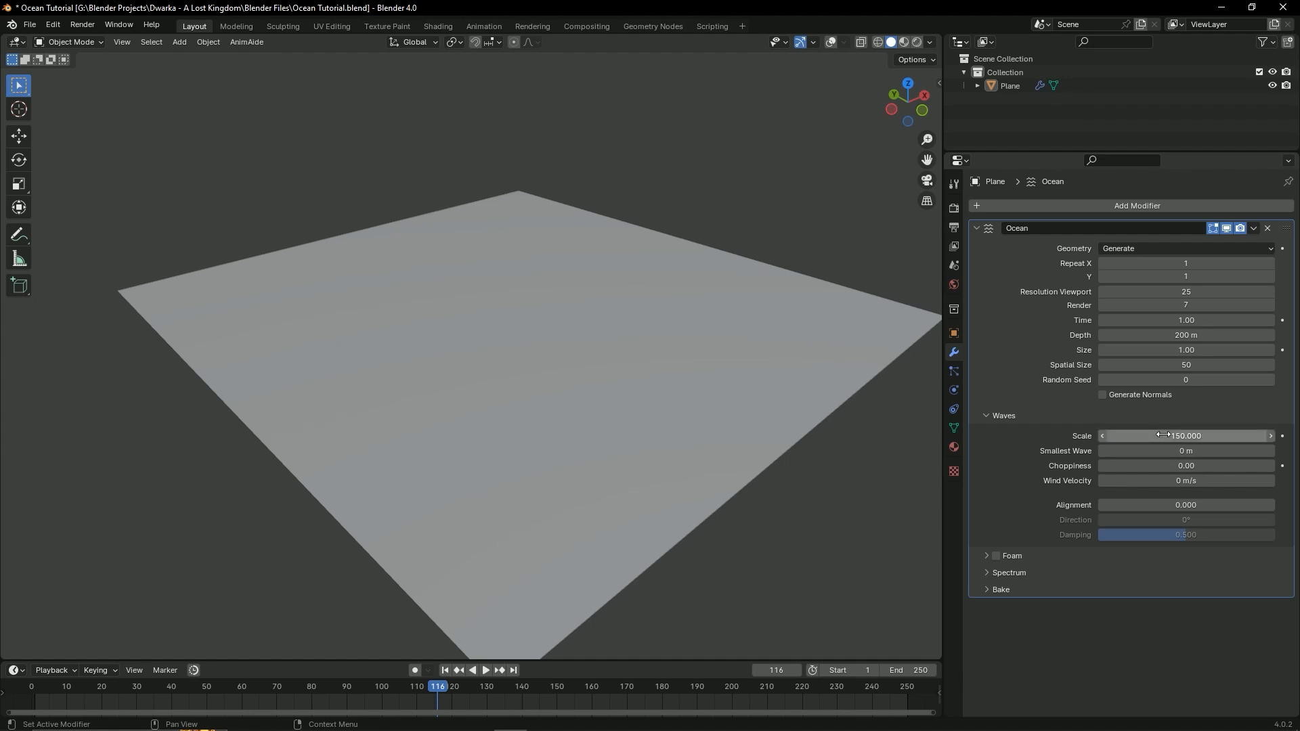
pyautogui.moveTo(661, 372); pyautogui.dragTo(698, 395, button='middle')
pyautogui.hotkey('ctrl', 's')
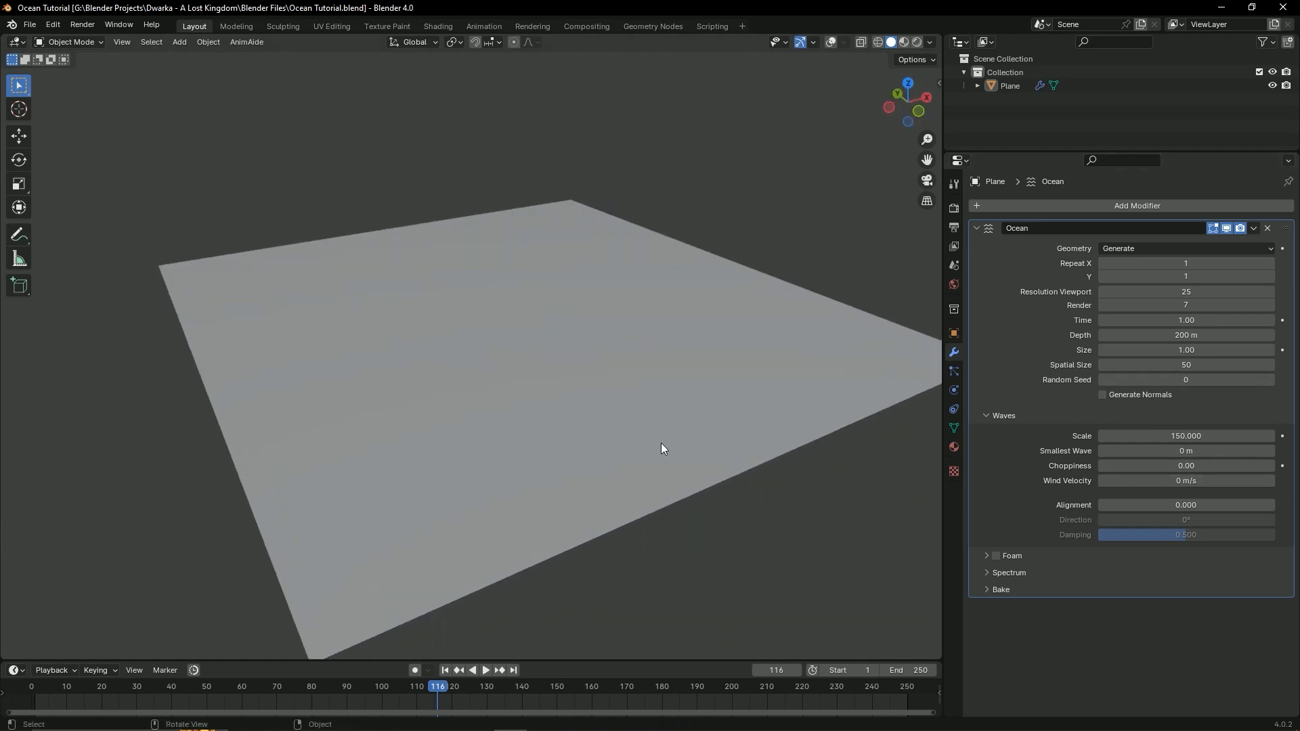
pyautogui.moveTo(663, 448); pyautogui.dragTo(576, 347, button='middle')
pyautogui.hotkey('ctrl', 's')
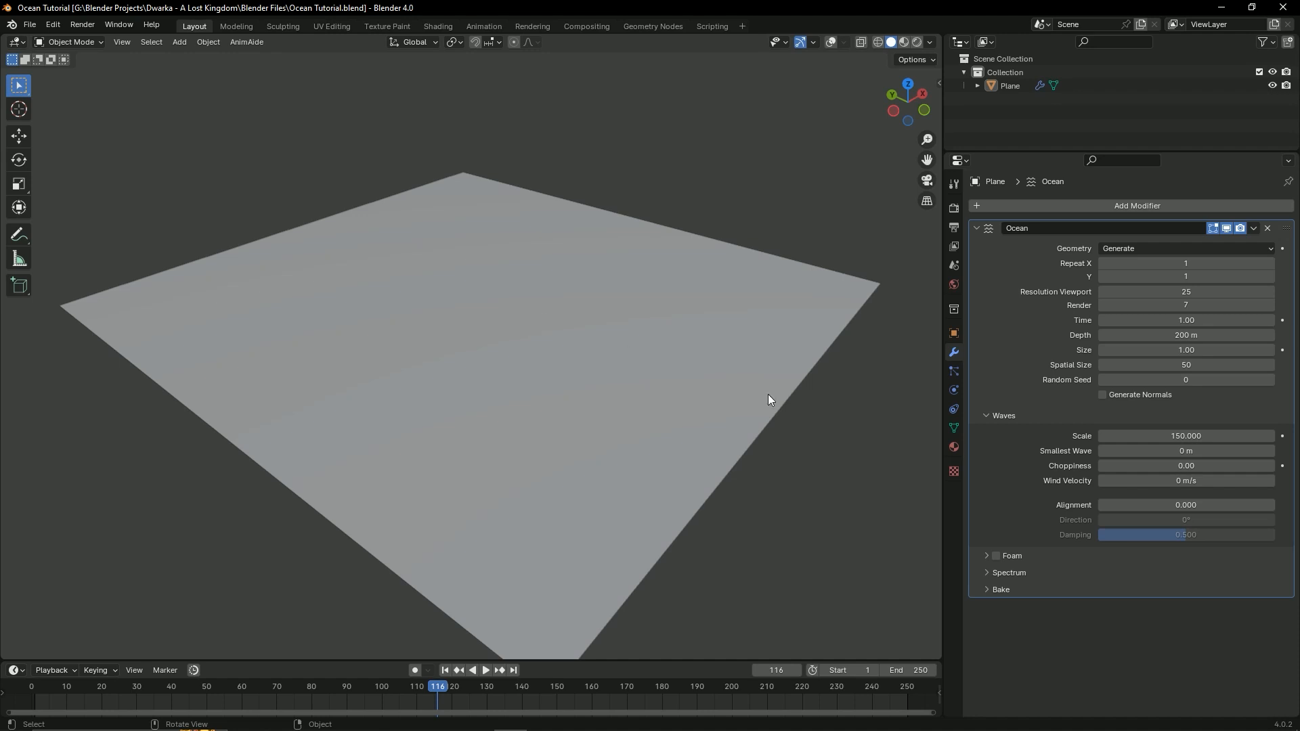
# Step: Set the wind velocity to 7 m/s, save the project and inspect the resulting waves up close
pyautogui.click(1164, 483)
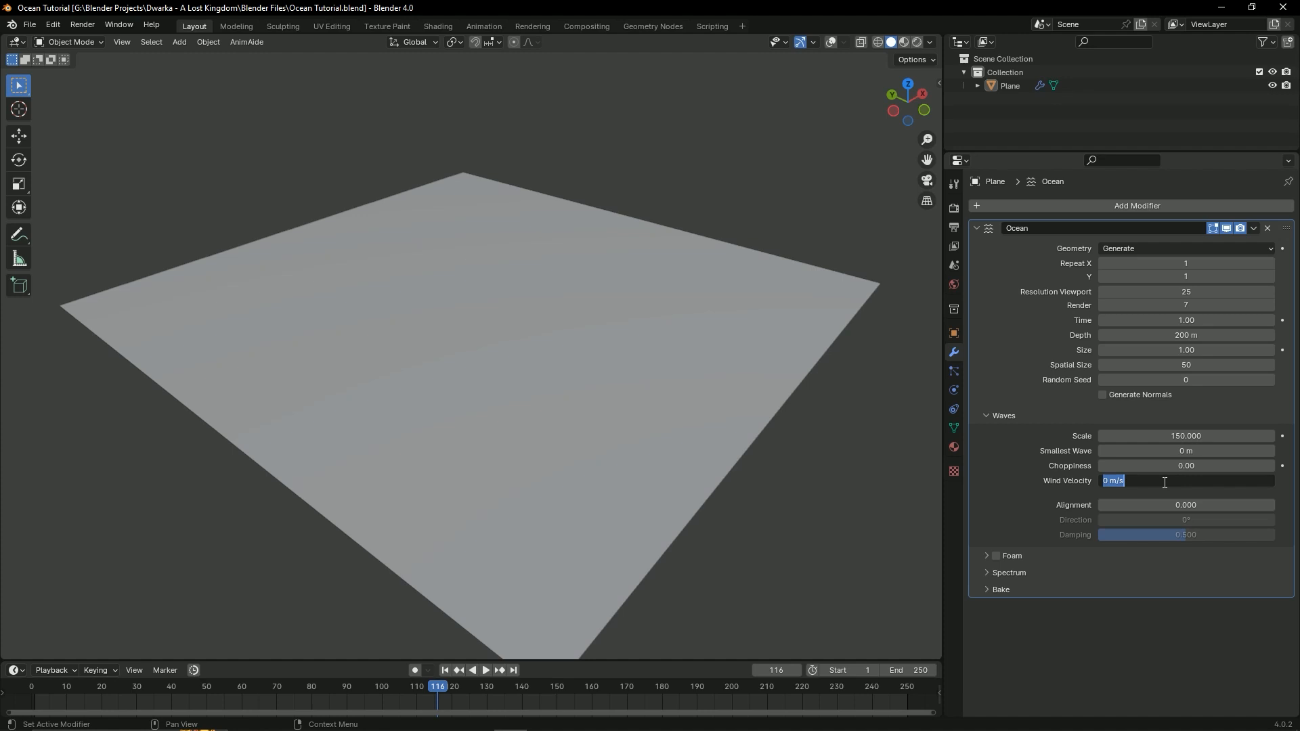
pyautogui.write('7')
pyautogui.press('Return')
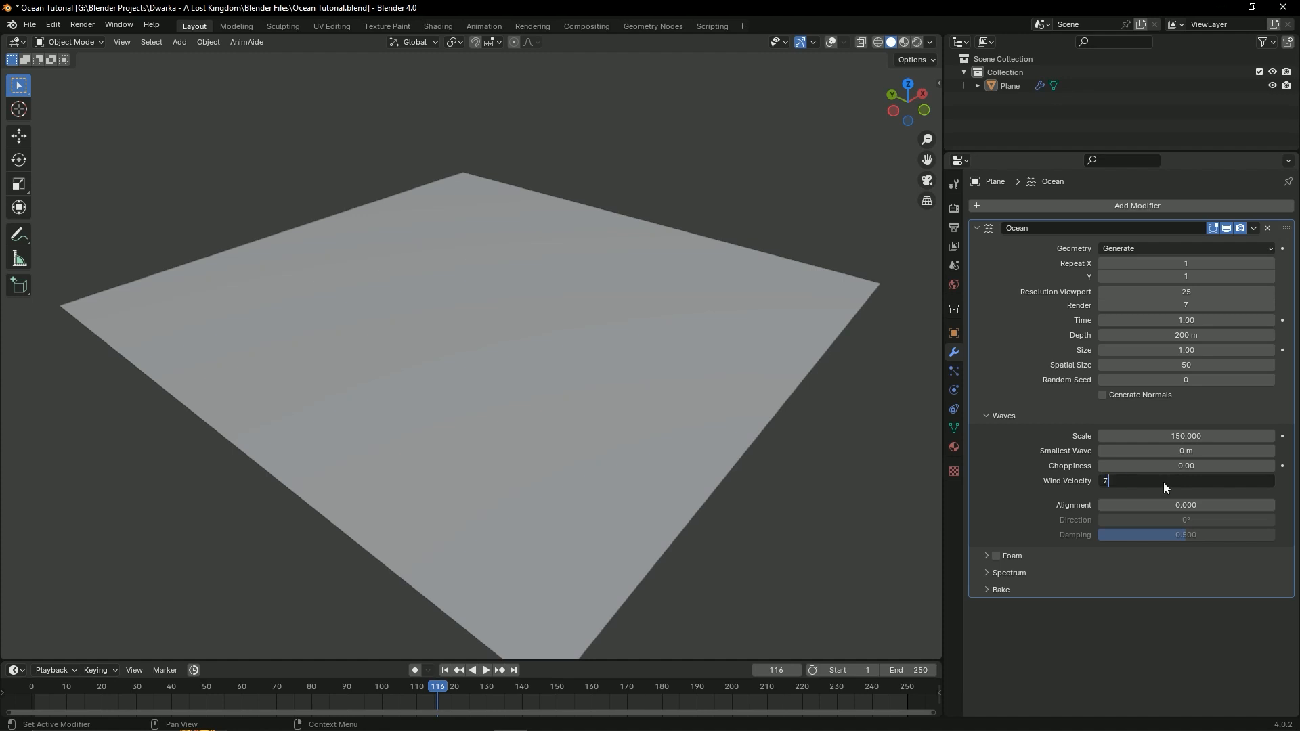
pyautogui.moveTo(625, 445); pyautogui.dragTo(650, 461, button='middle')
pyautogui.hotkey('ctrl', 's')
pyautogui.scroll(5, 575, 454)
pyautogui.scroll(-4, 555, 488)
pyautogui.moveTo(475, 366); pyautogui.dragTo(433, 338, button='middle')
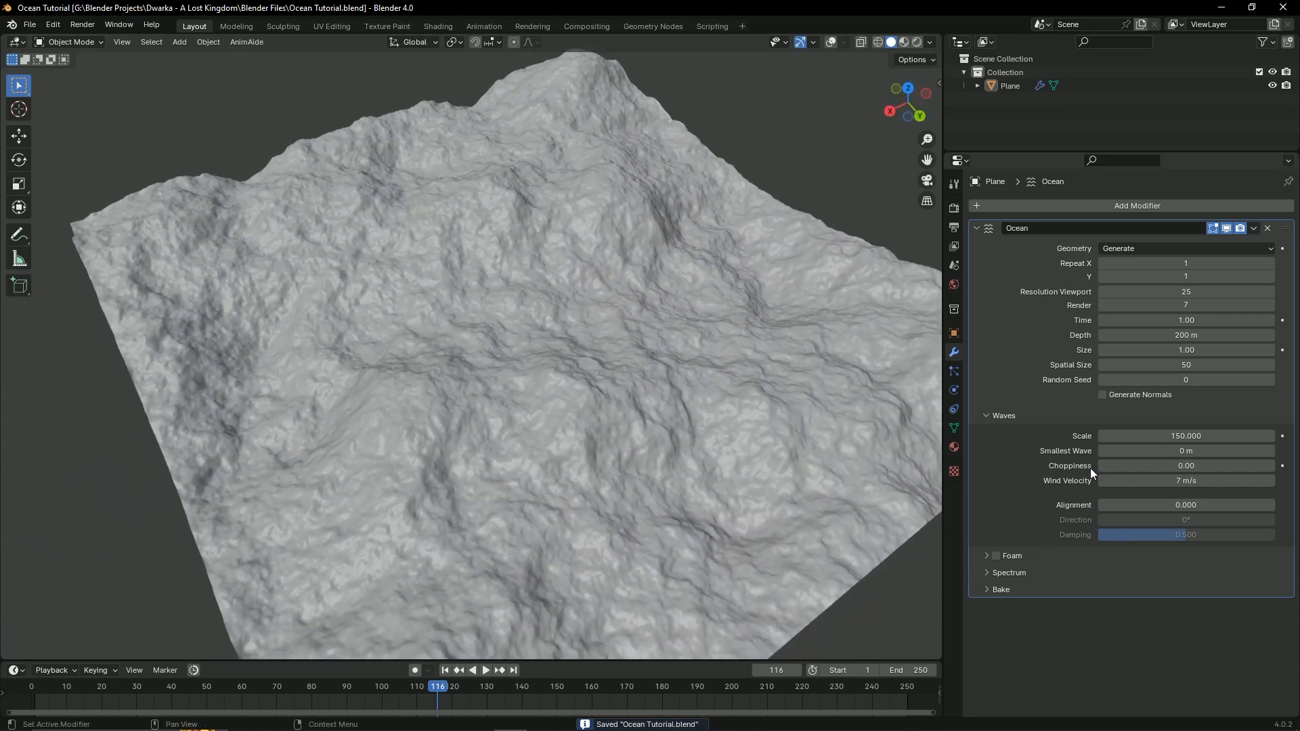
# Step: Try a wind velocity of 15 m/s, view the waves from a low angle and save the project
pyautogui.click(1169, 481)
pyautogui.write('15')
pyautogui.press('Return')
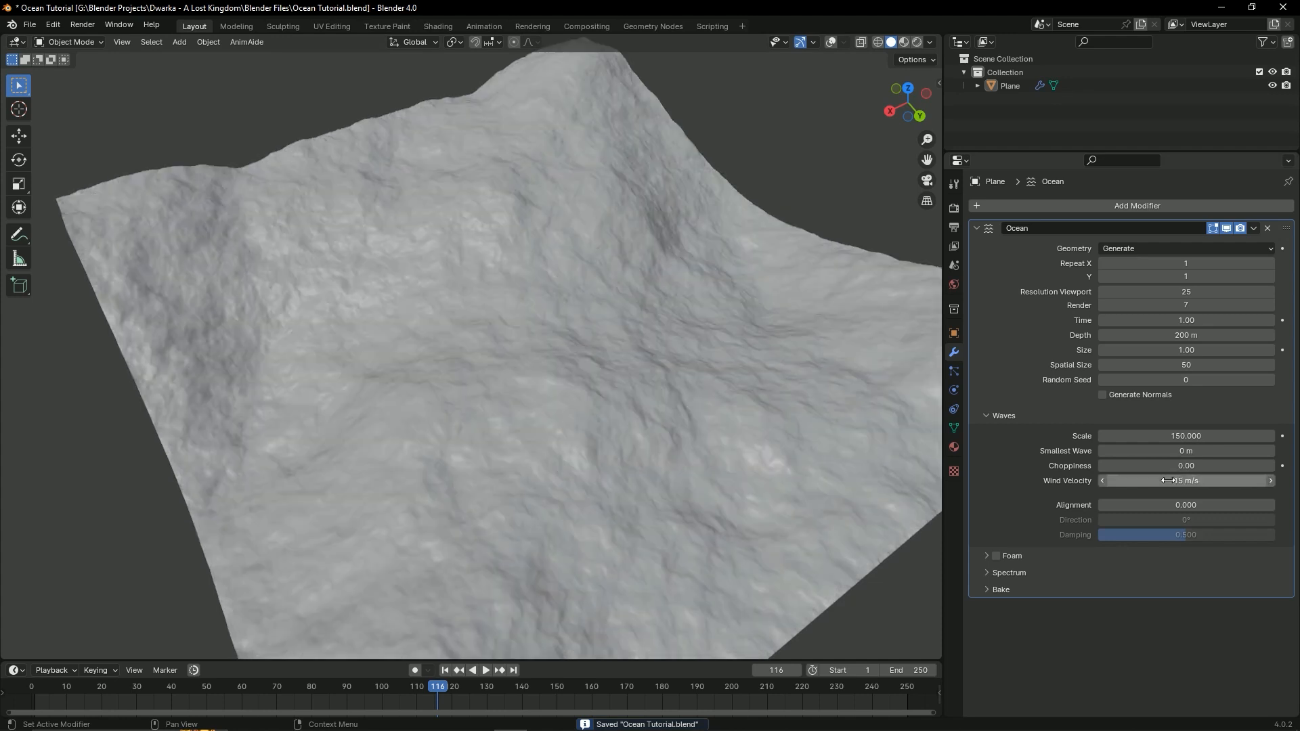
pyautogui.moveTo(271, 274); pyautogui.dragTo(596, 308, button='middle')
pyautogui.hotkey('ctrl', 's')
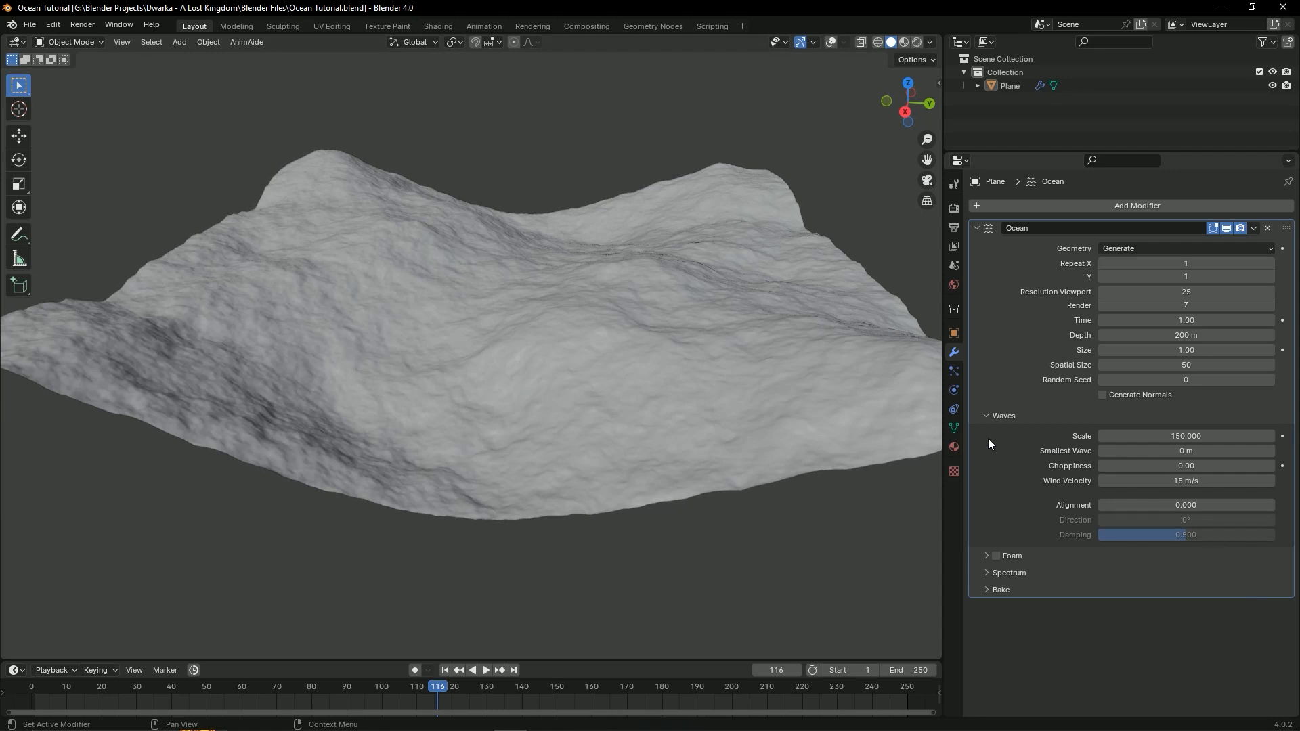
# Step: Try a wind velocity of 5 m/s and look at the ocean surface from above
pyautogui.doubleClick(1183, 481)
pyautogui.write('5')
pyautogui.press('Return')
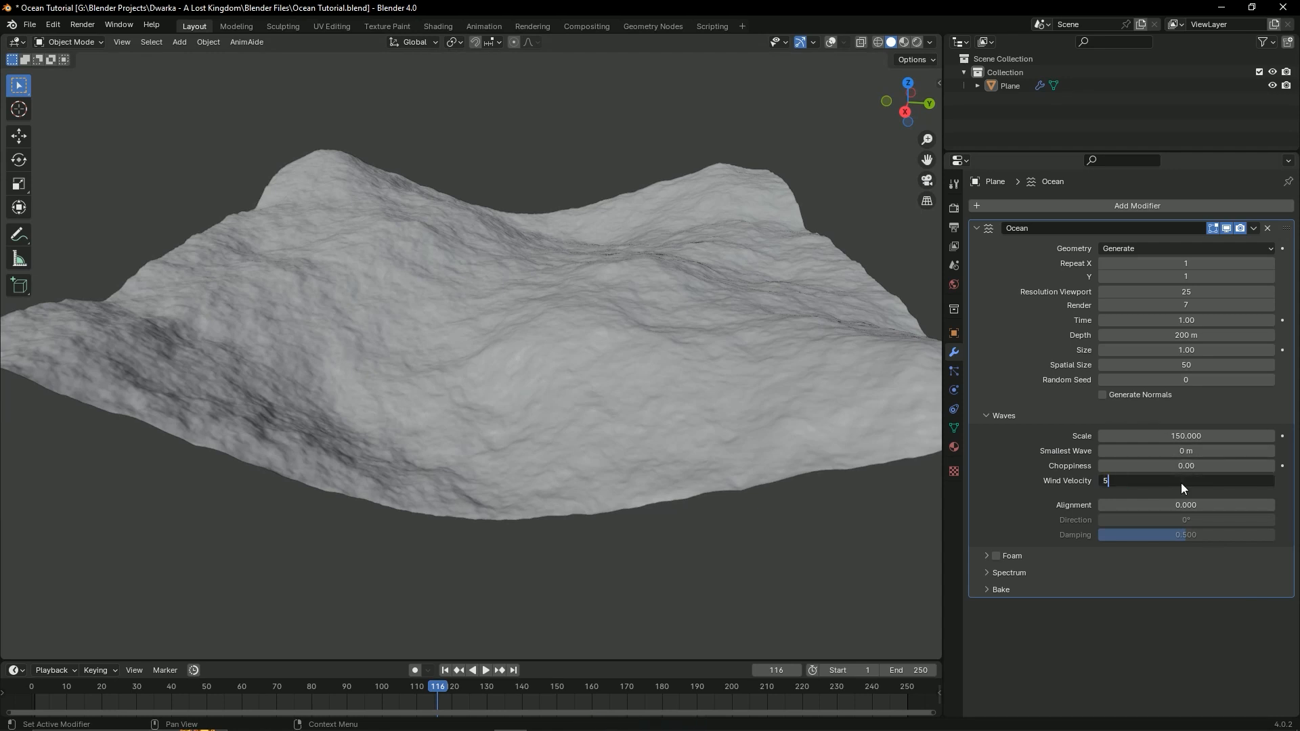
pyautogui.moveTo(380, 338); pyautogui.dragTo(312, 316, button='middle')
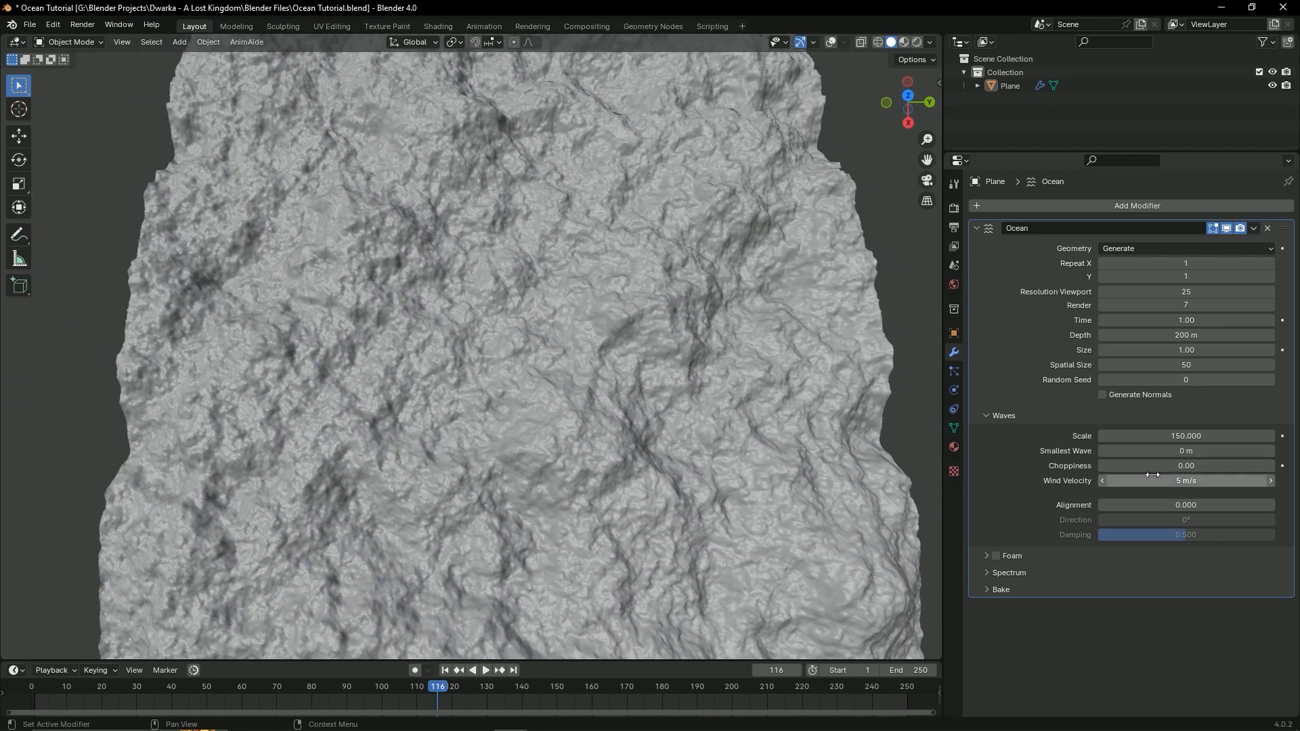
# Step: Bring the wind velocity back to 7 m/s and save the project
pyautogui.doubleClick(1177, 481)
pyautogui.write('7')
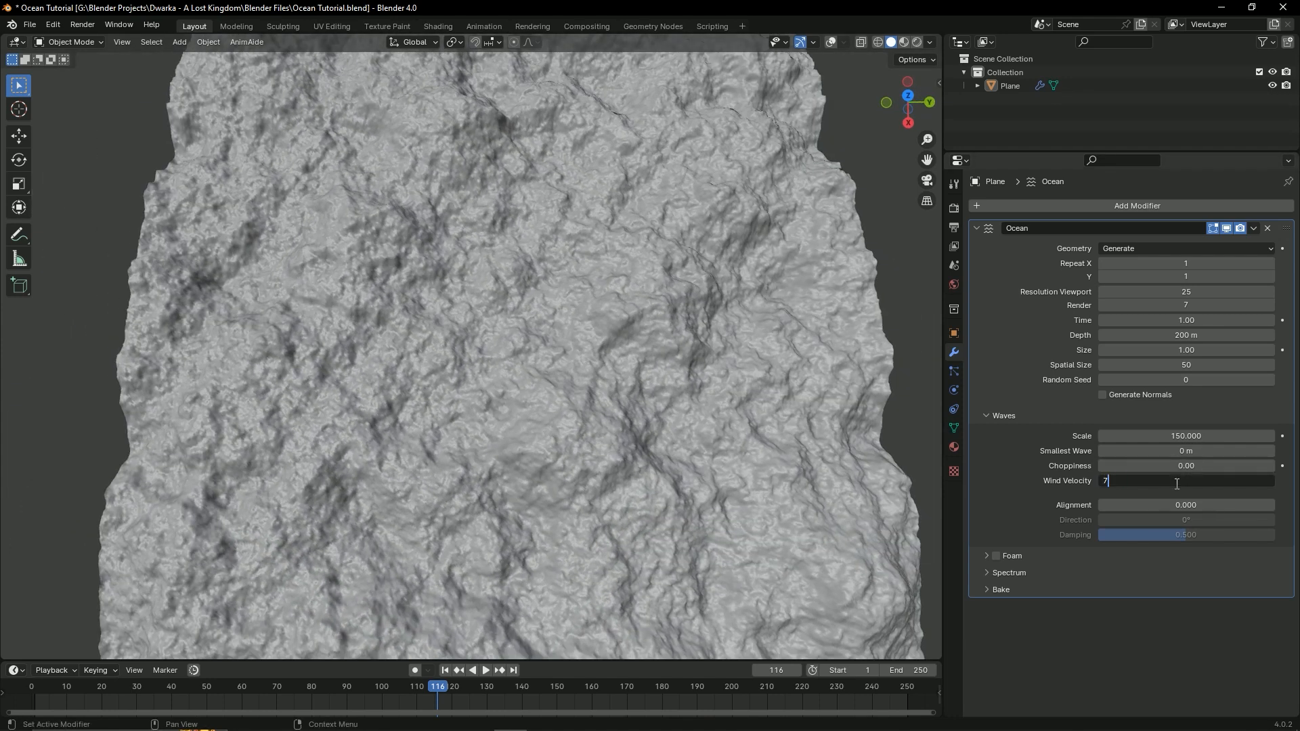
pyautogui.press('Return')
pyautogui.hotkey('ctrl', 's')
pyautogui.moveTo(523, 340); pyautogui.dragTo(441, 422, button='middle')
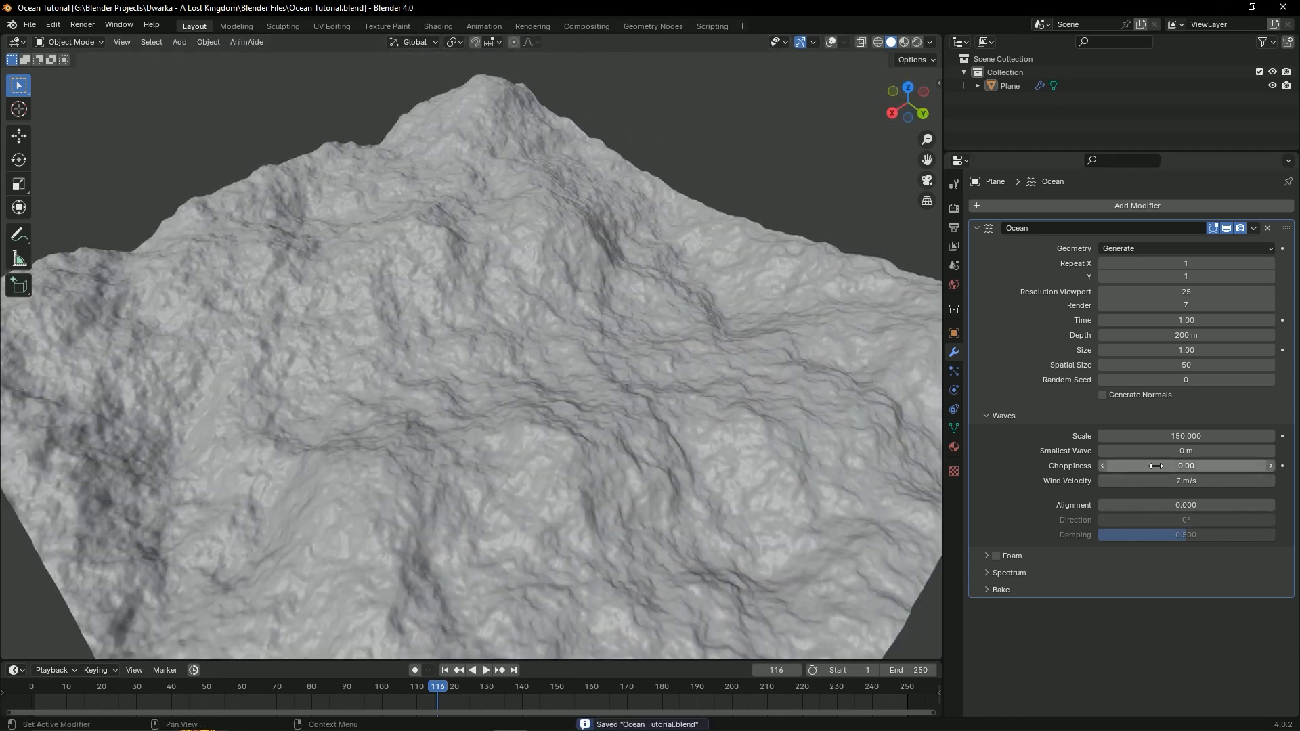
# Step: Try a Smallest Wave value of 0.9 m for the ocean surface
pyautogui.doubleClick(1173, 451)
pyautogui.write('0.9')
pyautogui.press('Return')
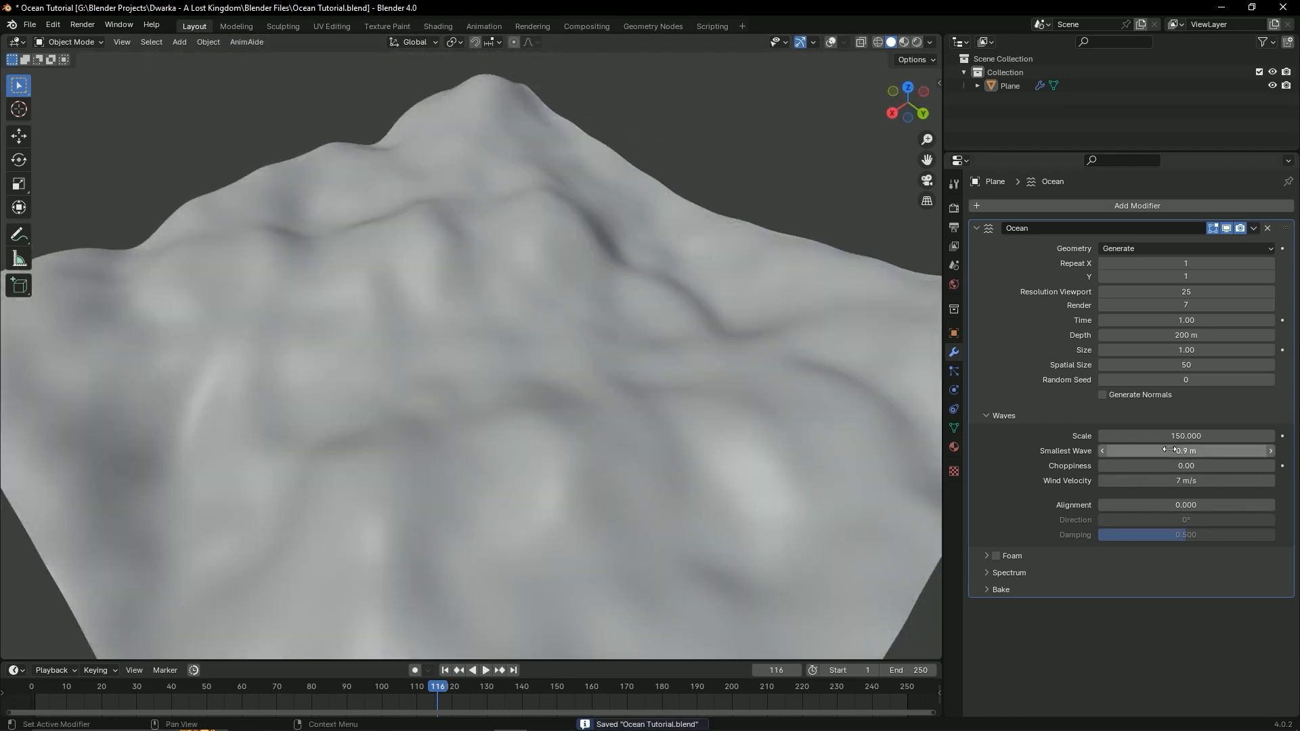
# Step: Try Smallest Wave values of 0 m and 0.1 m to compare the fine detail on the ocean surface
pyautogui.click(1180, 453)
pyautogui.write('0')
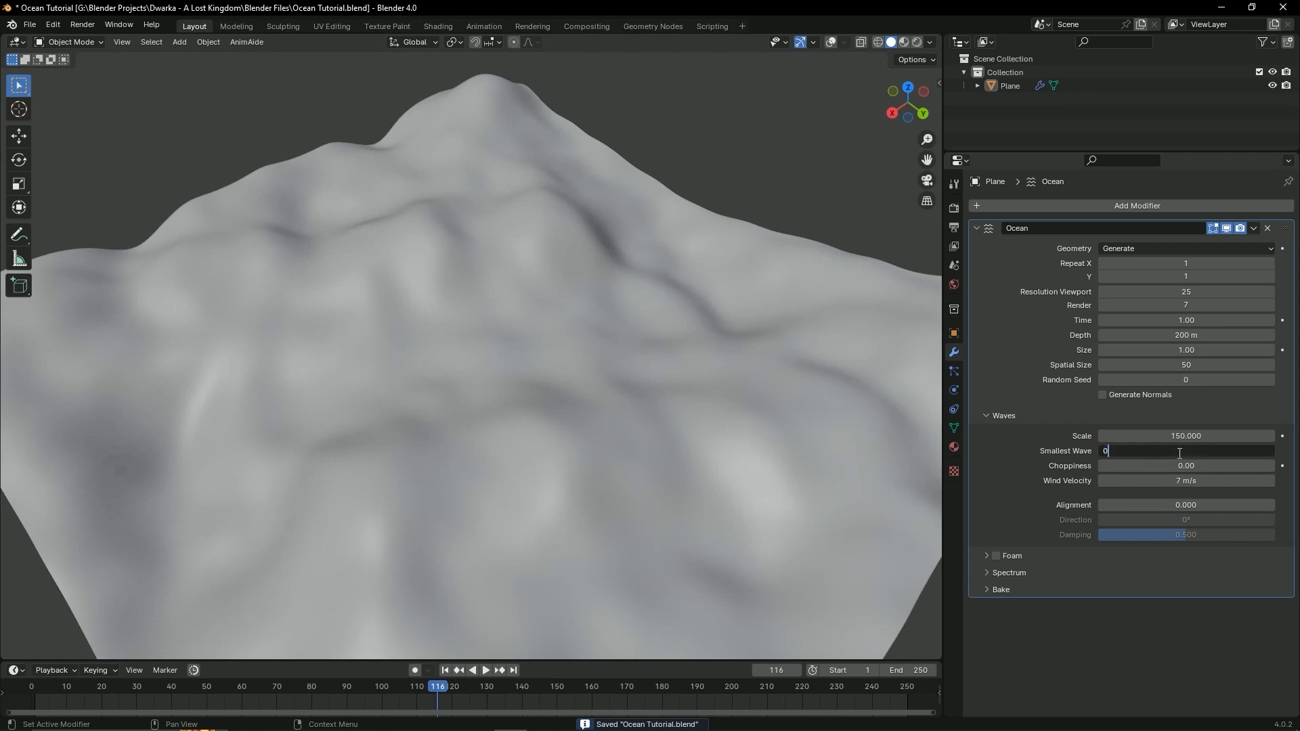
pyautogui.press('Return')
pyautogui.click(1178, 454)
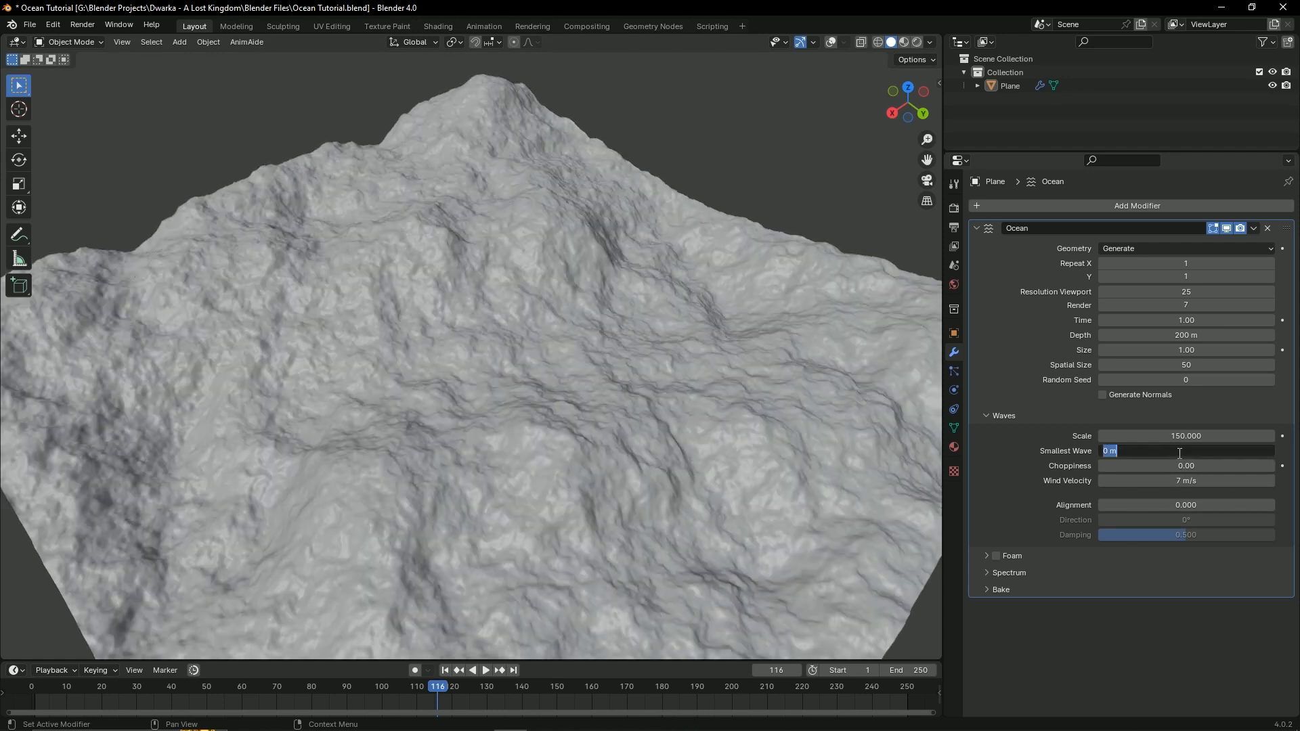
pyautogui.write('0.1')
pyautogui.press('Return')
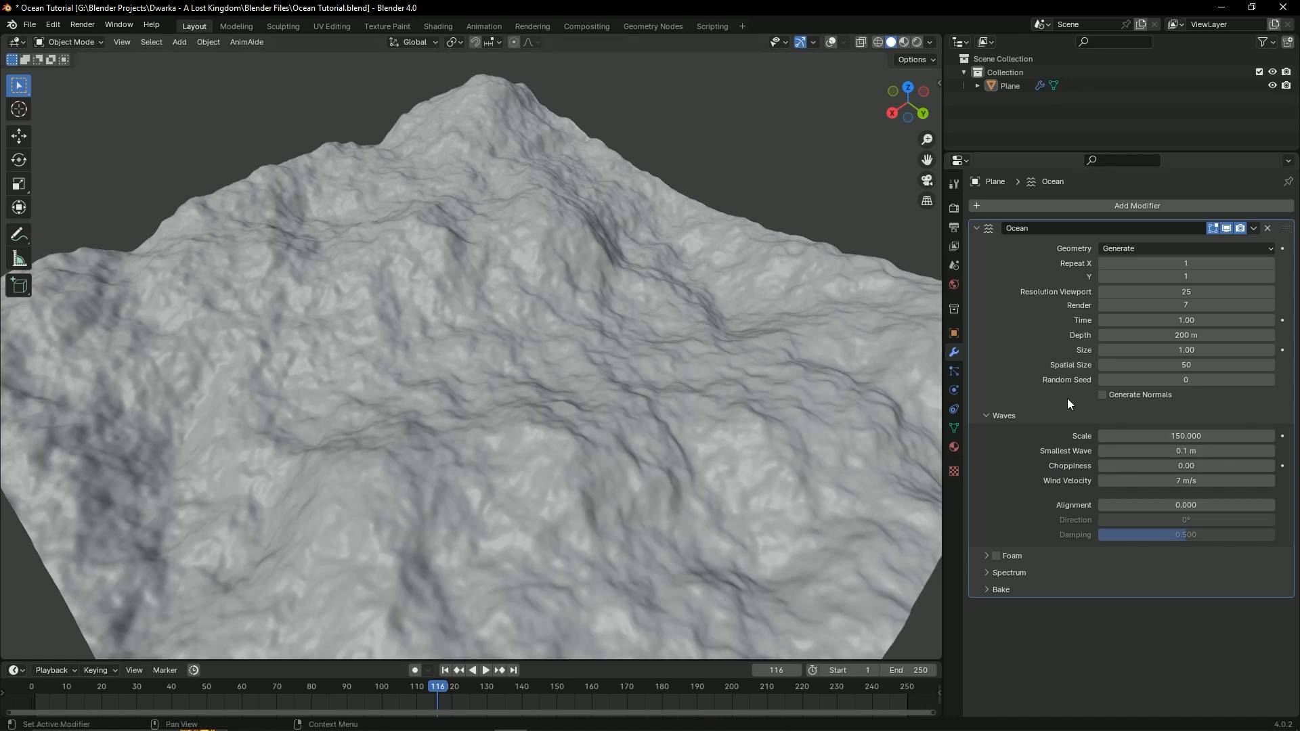
# Step: Set the Ocean modifier's Smallest Wave to 0 m and save the project
pyautogui.click(1140, 451)
pyautogui.write('0')
pyautogui.press('Return')
pyautogui.hotkey('ctrl', 's')
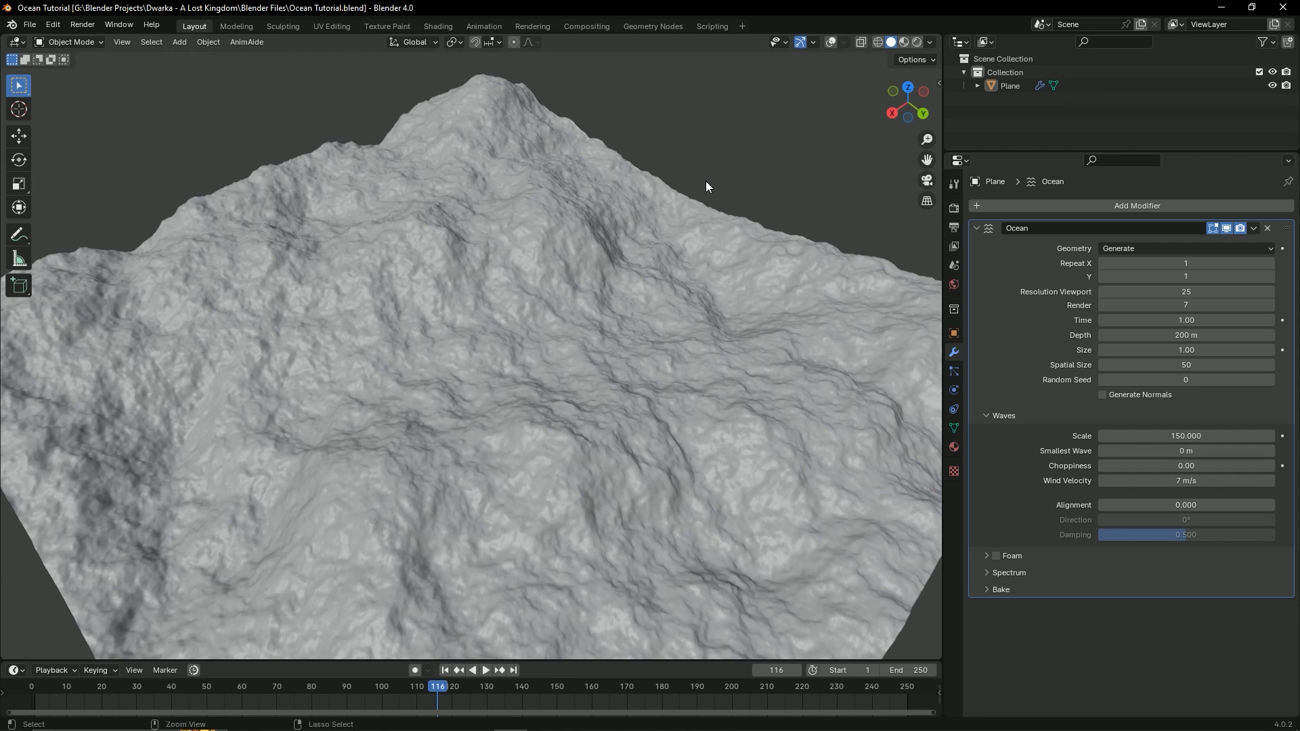
pyautogui.moveTo(706, 181); pyautogui.dragTo(613, 365, button='middle')
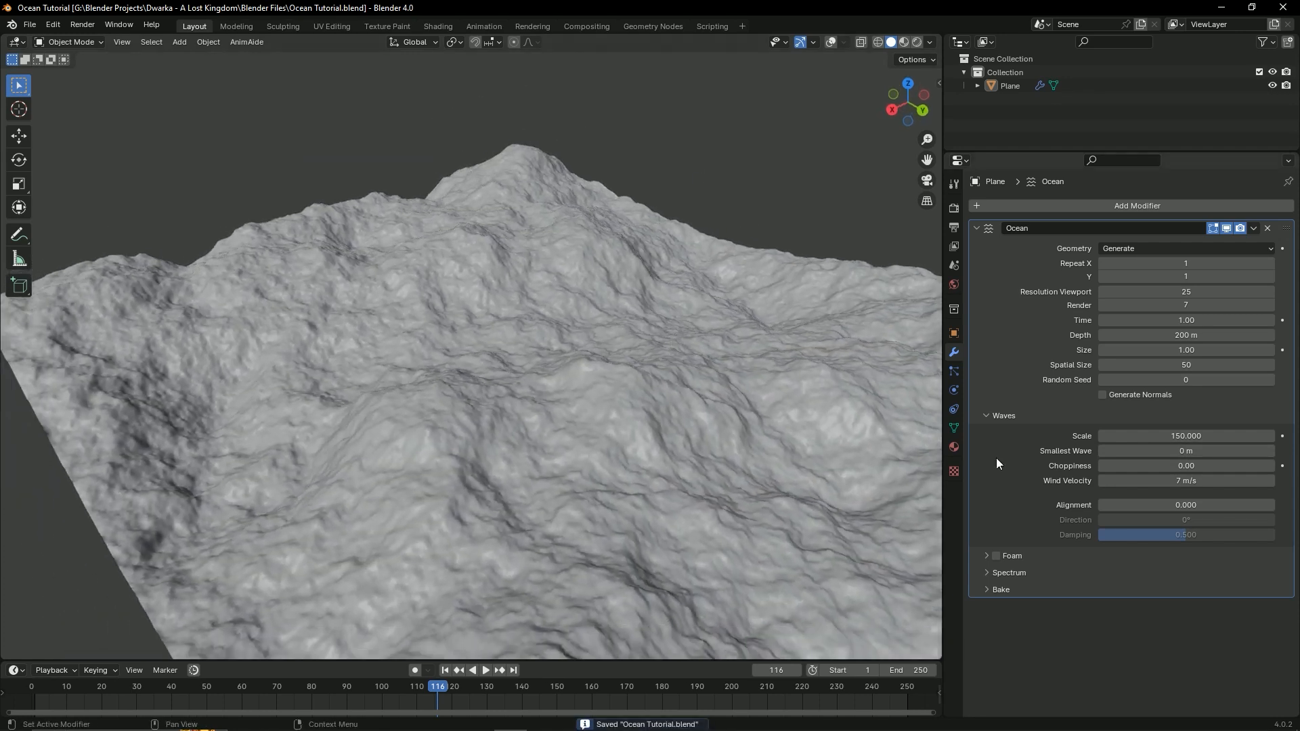
# Step: Try a Choppiness of 0.01 for the waves and look at the surface up close
pyautogui.click(1141, 466)
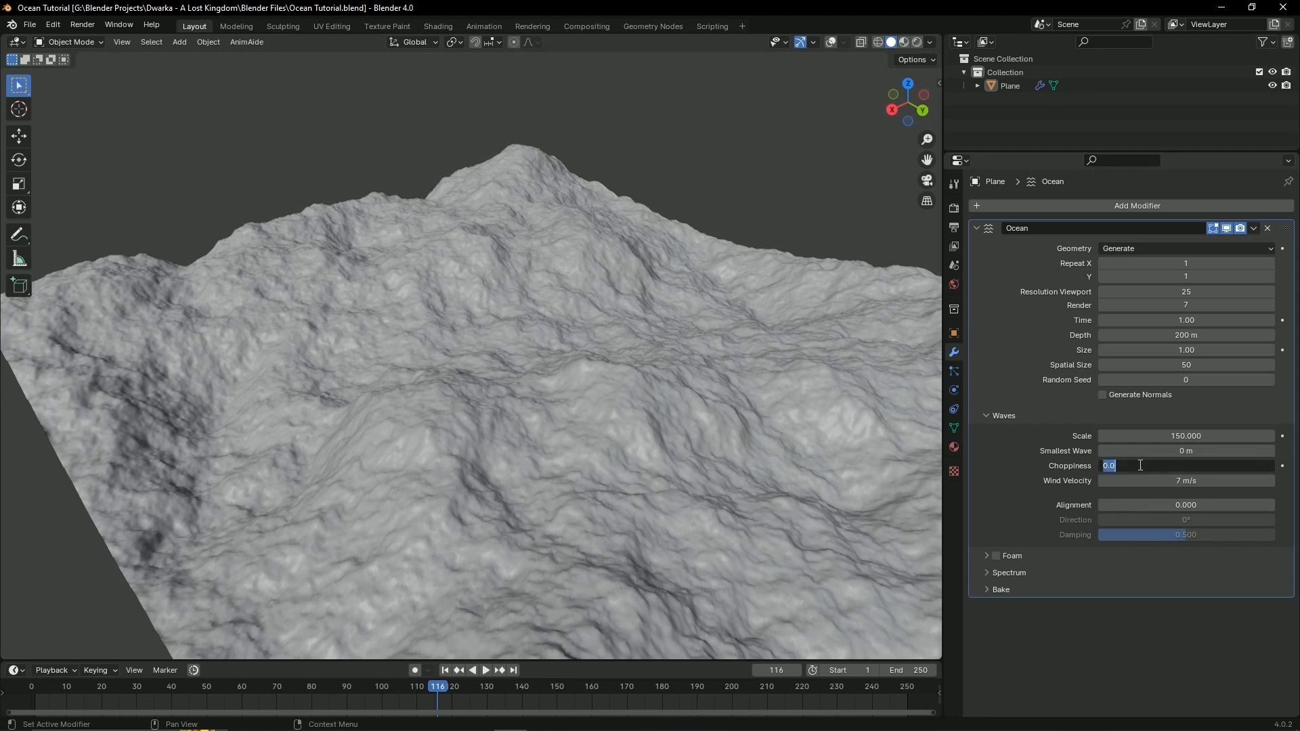
pyautogui.write('0.01')
pyautogui.press('Return')
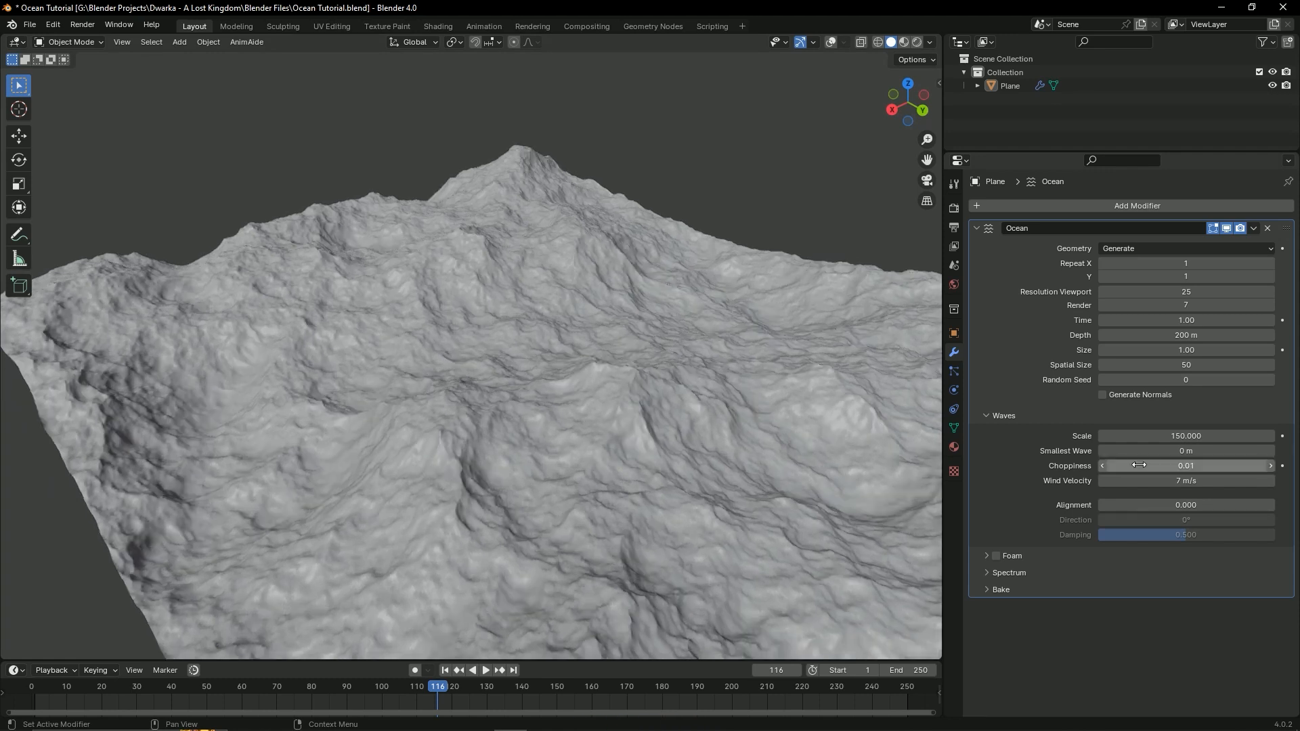
pyautogui.moveTo(602, 471); pyautogui.dragTo(684, 514, button='middle')
pyautogui.scroll(4, 685, 489)
pyautogui.moveTo(685, 464); pyautogui.dragTo(615, 407, button='middle')
# Step: Set the Choppiness to 0.02, check the wave crests from a low angle and save the project
pyautogui.moveTo(1149, 466); pyautogui.dragTo(1154, 466)
pyautogui.moveTo(722, 400); pyautogui.dragTo(692, 459, button='middle')
pyautogui.scroll(-6, 678, 463)
pyautogui.moveTo(605, 473); pyautogui.dragTo(504, 454, button='middle')
pyautogui.scroll(6, 603, 404)
pyautogui.hotkey('ctrl', 's')
pyautogui.scroll(5, 542, 400)
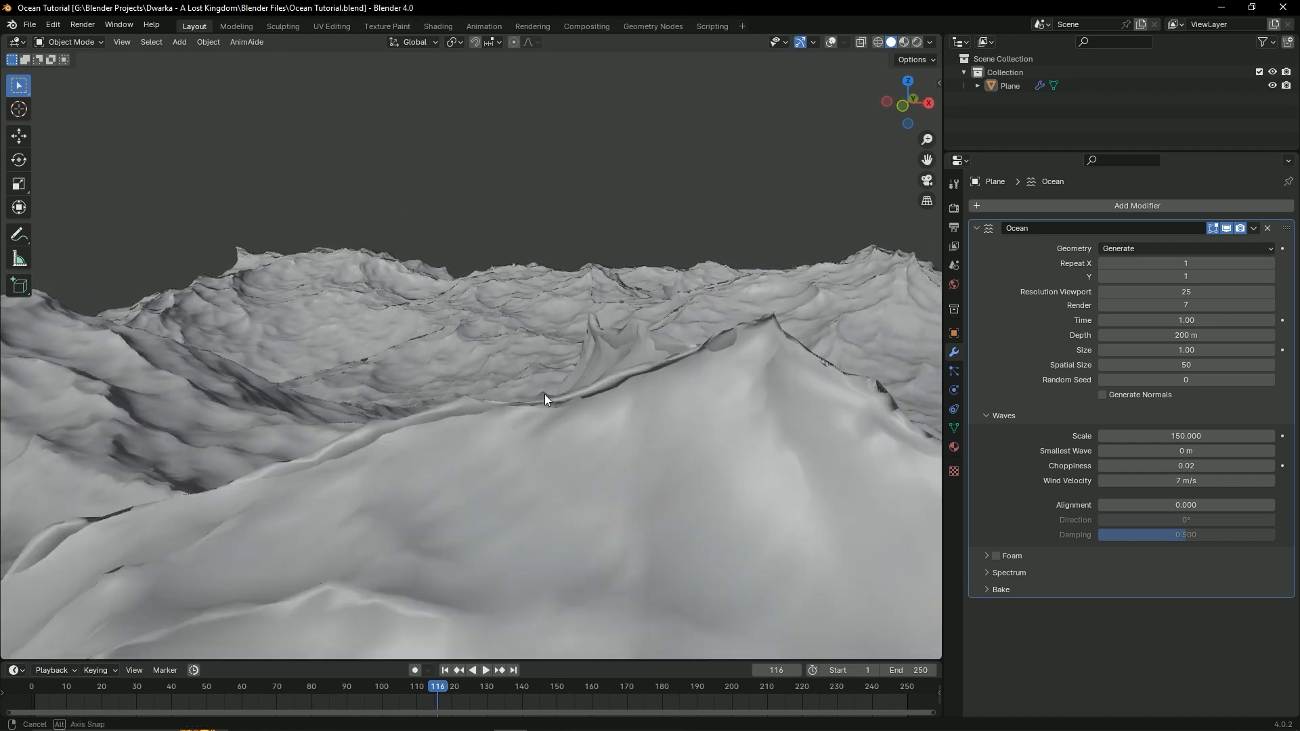
pyautogui.hotkey('ctrl', 's')
# Step: Examine the shape of the choppy ocean surface from low and high angles, keeping the project saved
pyautogui.moveTo(596, 435); pyautogui.dragTo(380, 534, button='middle')
pyautogui.moveTo(482, 478); pyautogui.dragTo(563, 386, button='middle')
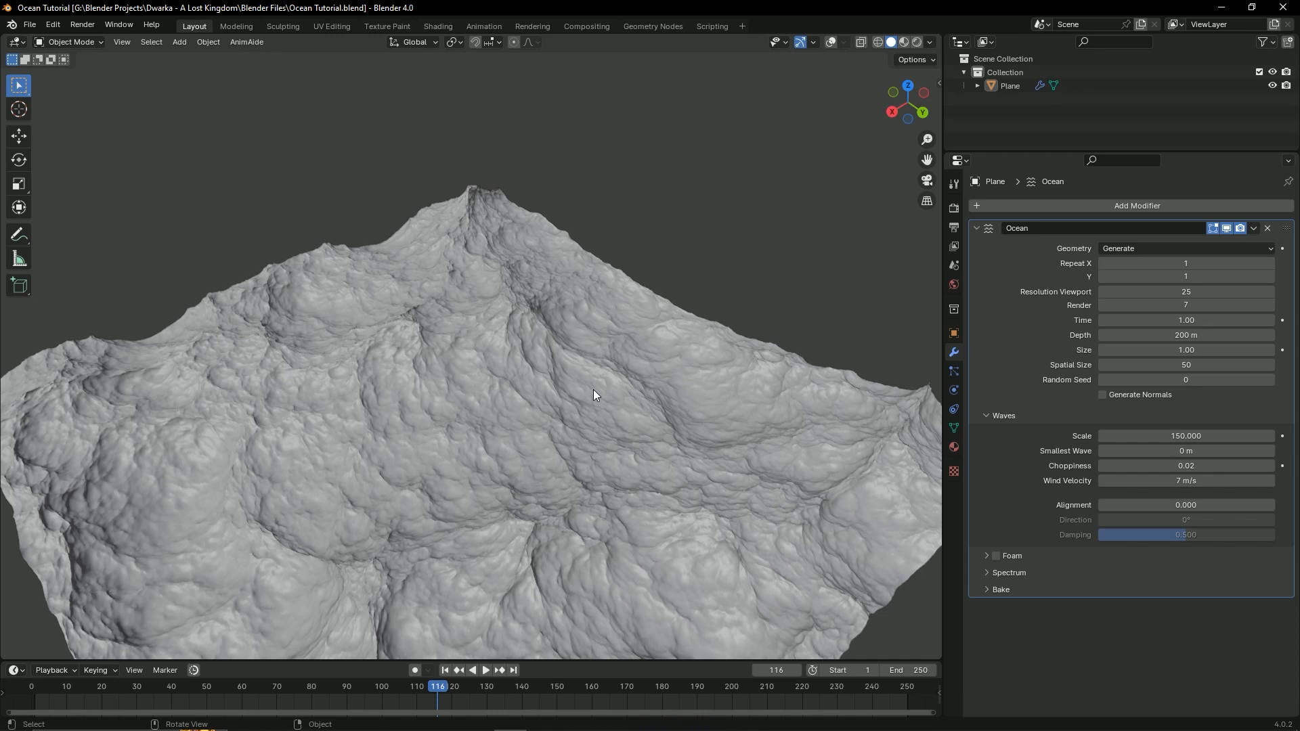
pyautogui.hotkey('ctrl', 's')
pyautogui.scroll(-3, 506, 457)
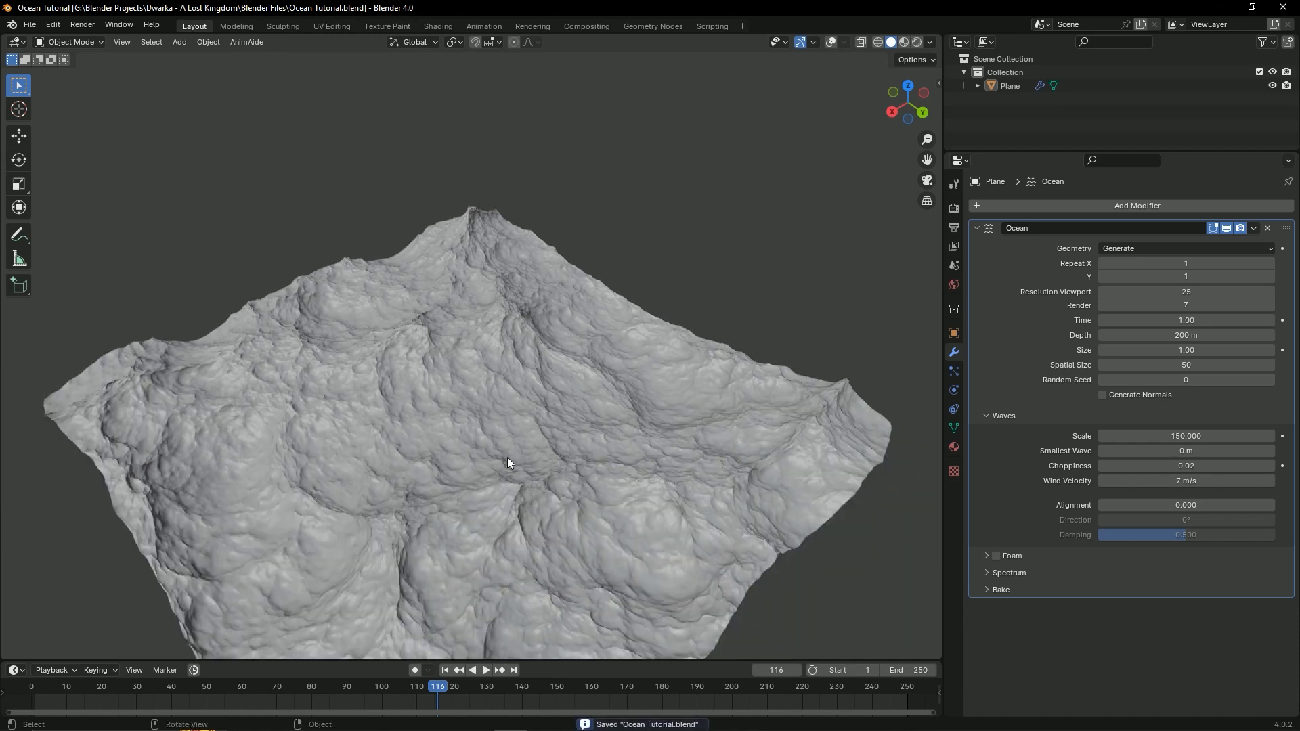
pyautogui.moveTo(503, 461); pyautogui.dragTo(556, 540, button='middle')
pyautogui.scroll(4, 574, 474)
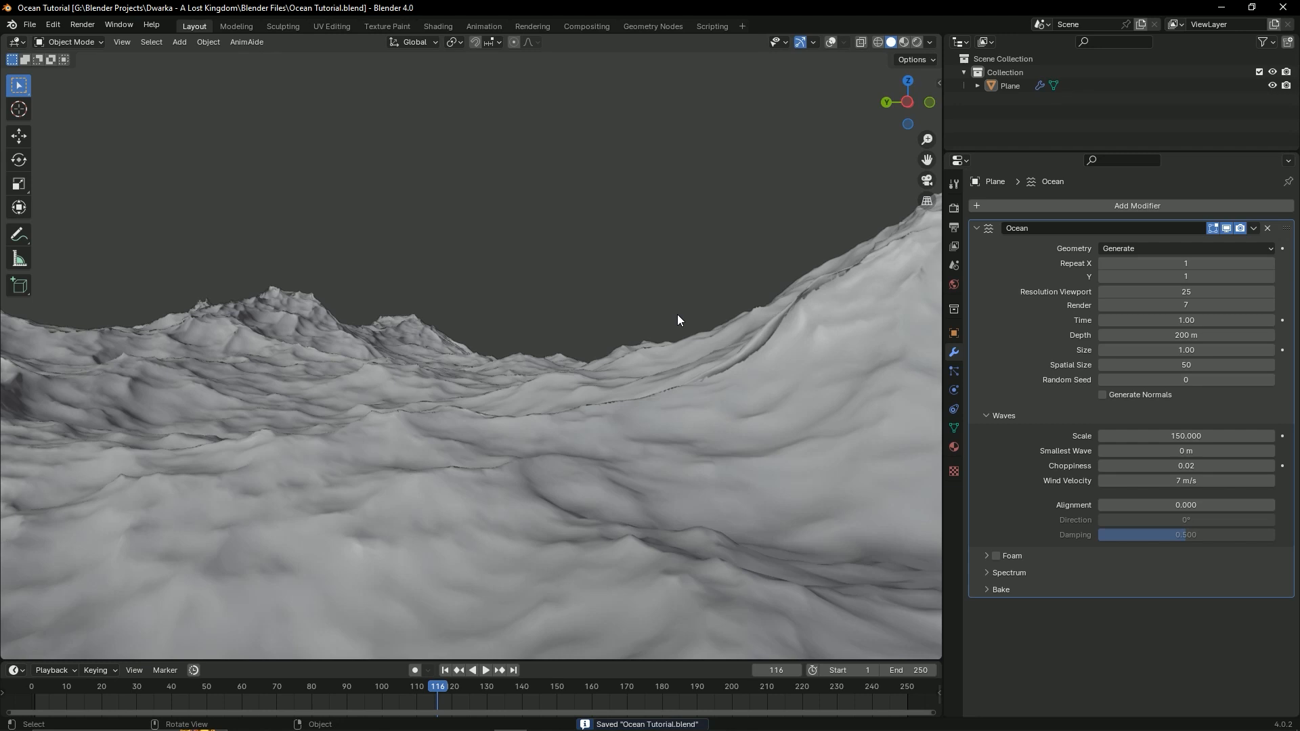
pyautogui.moveTo(679, 321); pyautogui.dragTo(522, 372, button='middle')
pyautogui.scroll(-6, 576, 338)
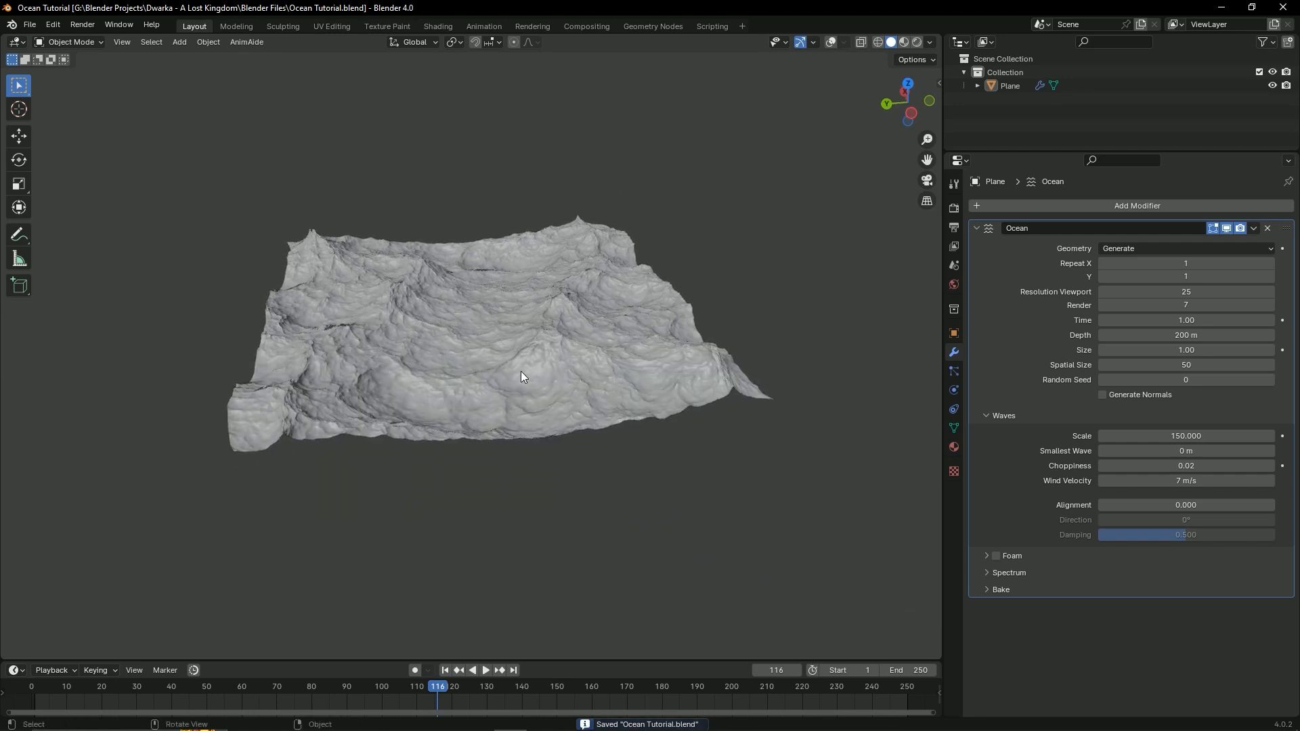
pyautogui.moveTo(521, 371); pyautogui.dragTo(678, 406, button='middle')
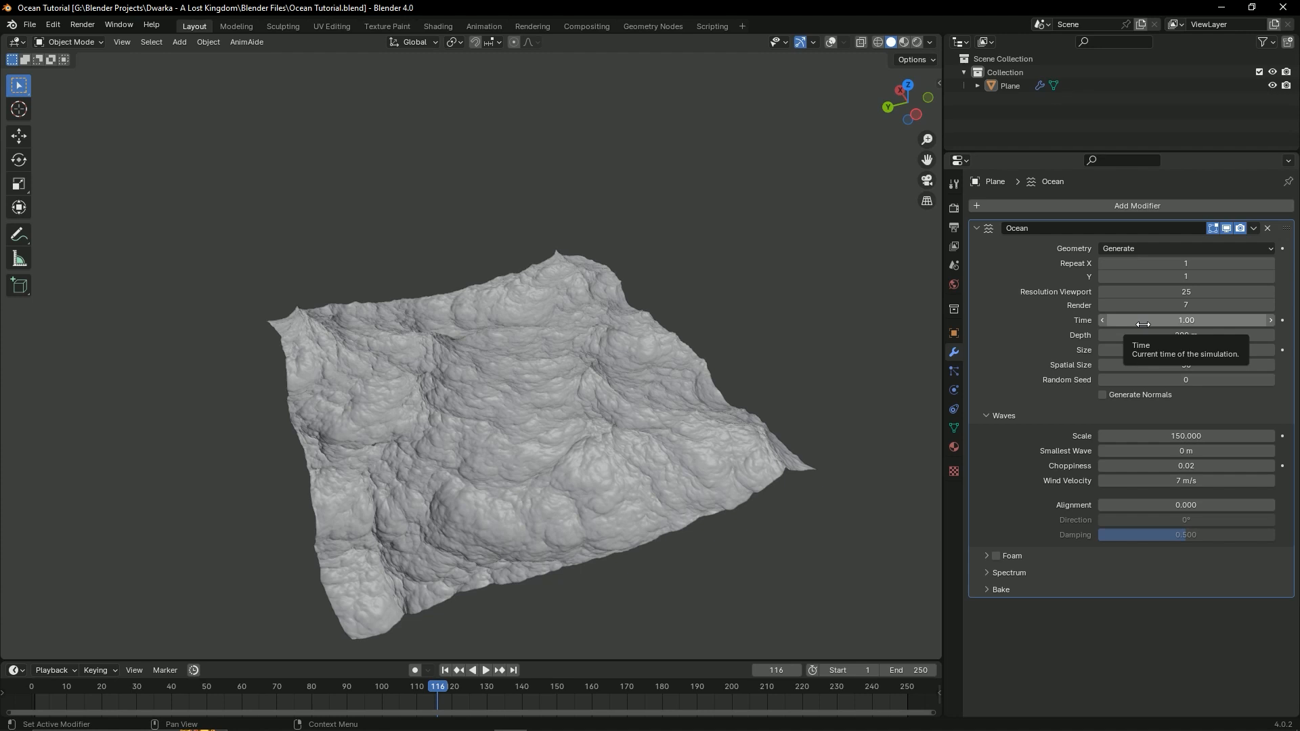
pyautogui.hotkey('ctrl', 's')
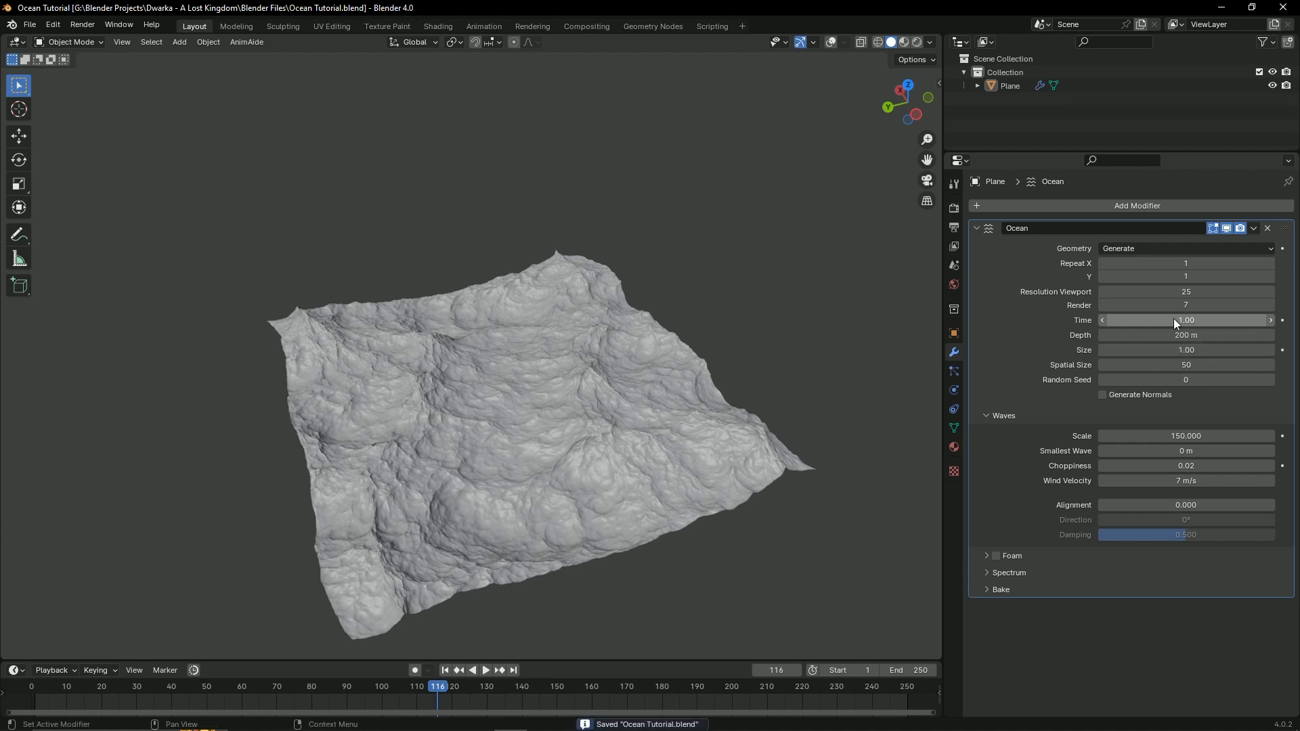
# Step: Animate the Ocean modifier's Time value with the driver expression #frame/128
pyautogui.click(1175, 321)
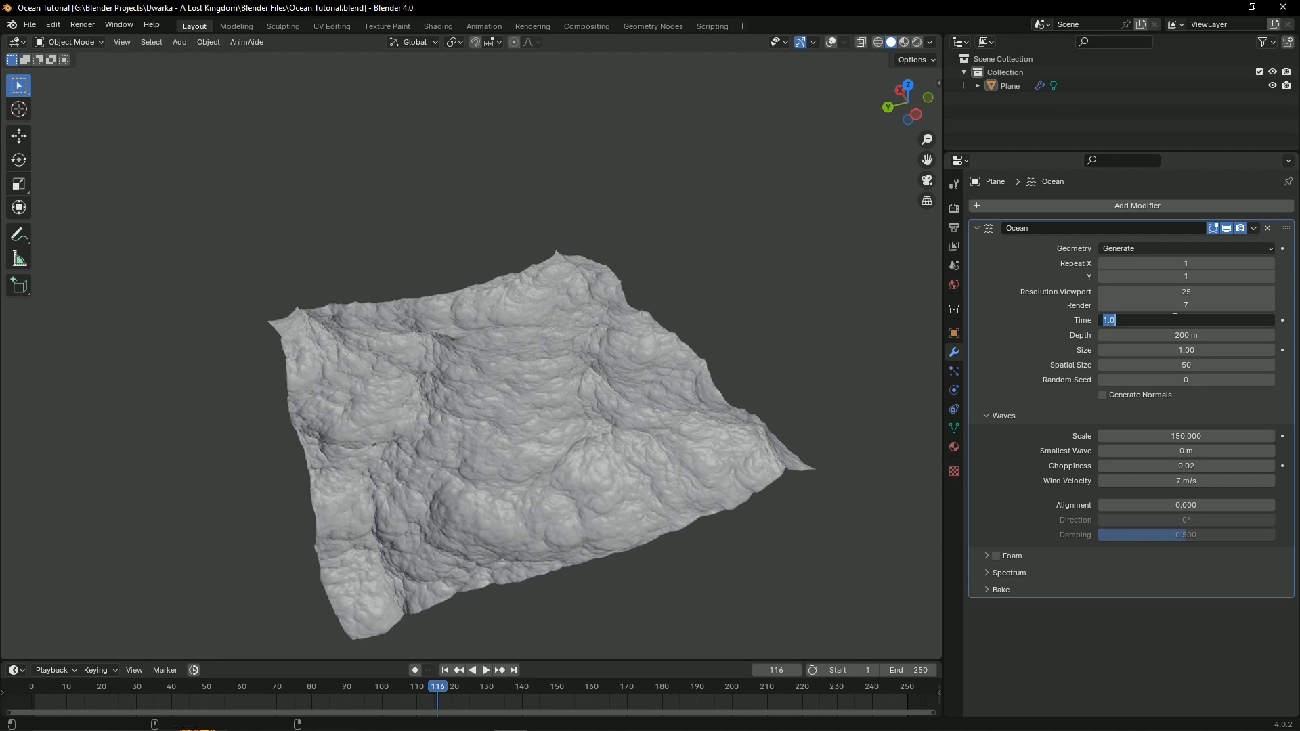
pyautogui.write('#frame/')
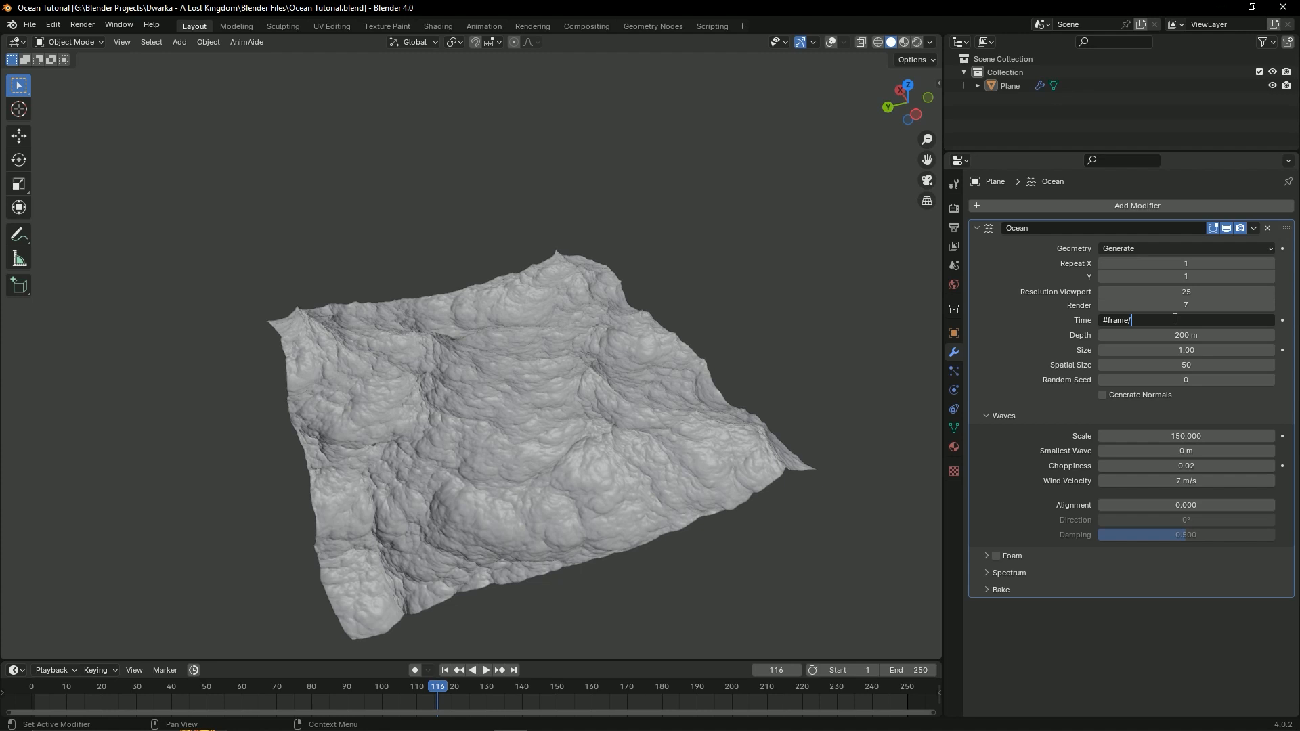
pyautogui.write('128')
pyautogui.press('BackSpace')
pyautogui.press('BackSpace')
pyautogui.press('BackSpace')
pyautogui.write('24')
pyautogui.press('BackSpace')
pyautogui.press('BackSpace')
pyautogui.write('128')
pyautogui.press('Return')
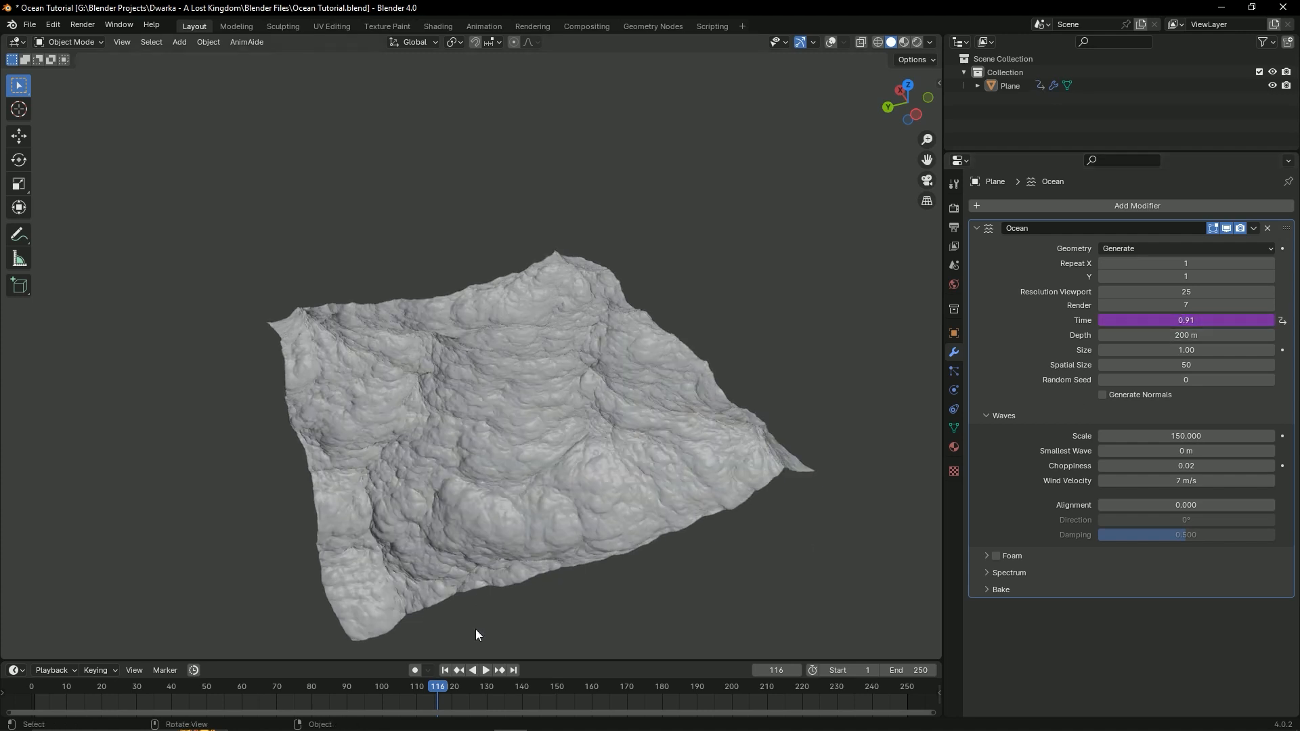
# Step: Return to frame 1, save the project and play the wave animation to judge its speed, stopping it partway
pyautogui.click(444, 670)
pyautogui.hotkey('ctrl', 's')
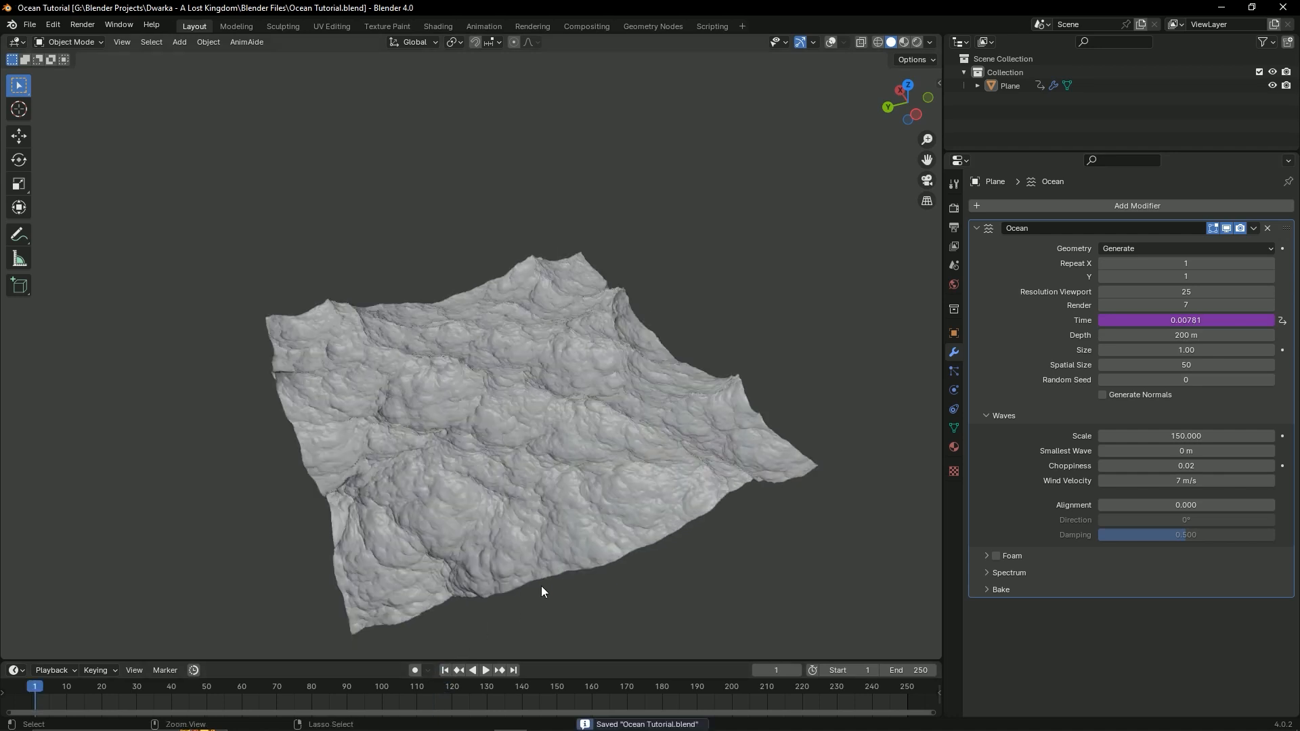
pyautogui.moveTo(542, 592); pyautogui.dragTo(603, 504, button='middle')
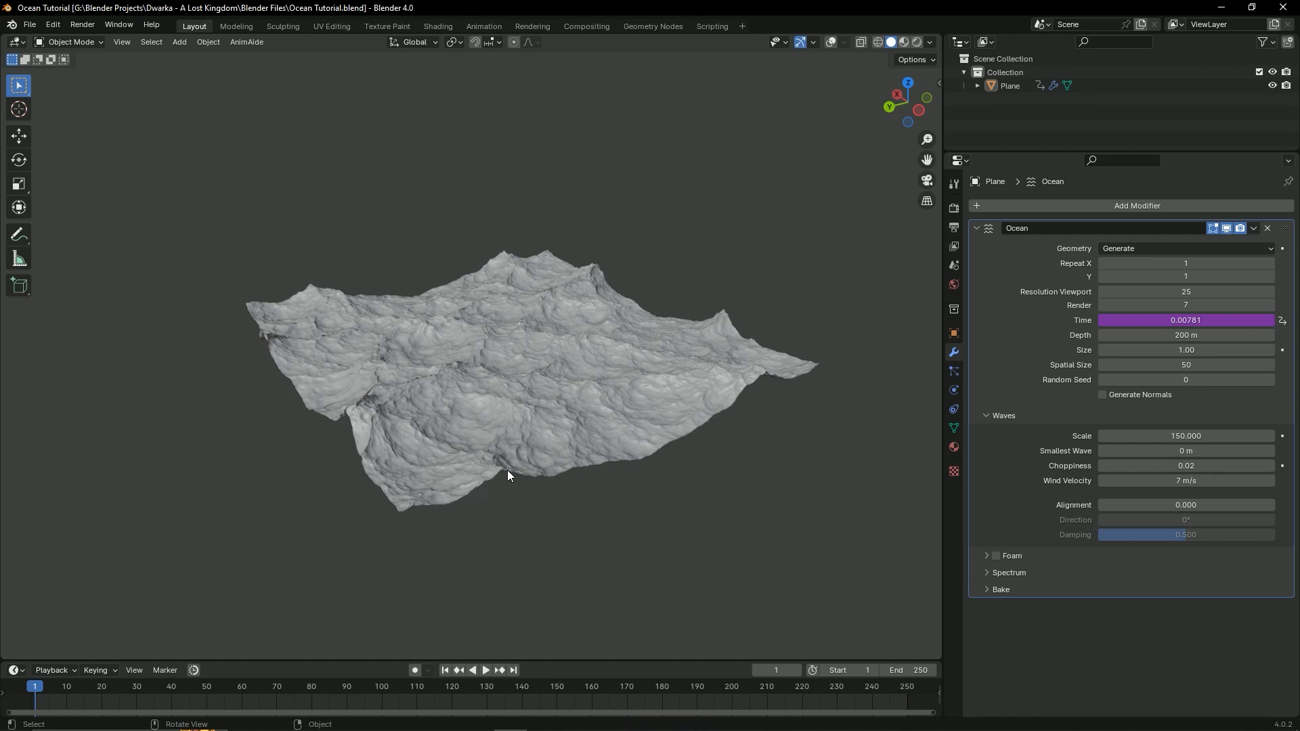
pyautogui.press('space')
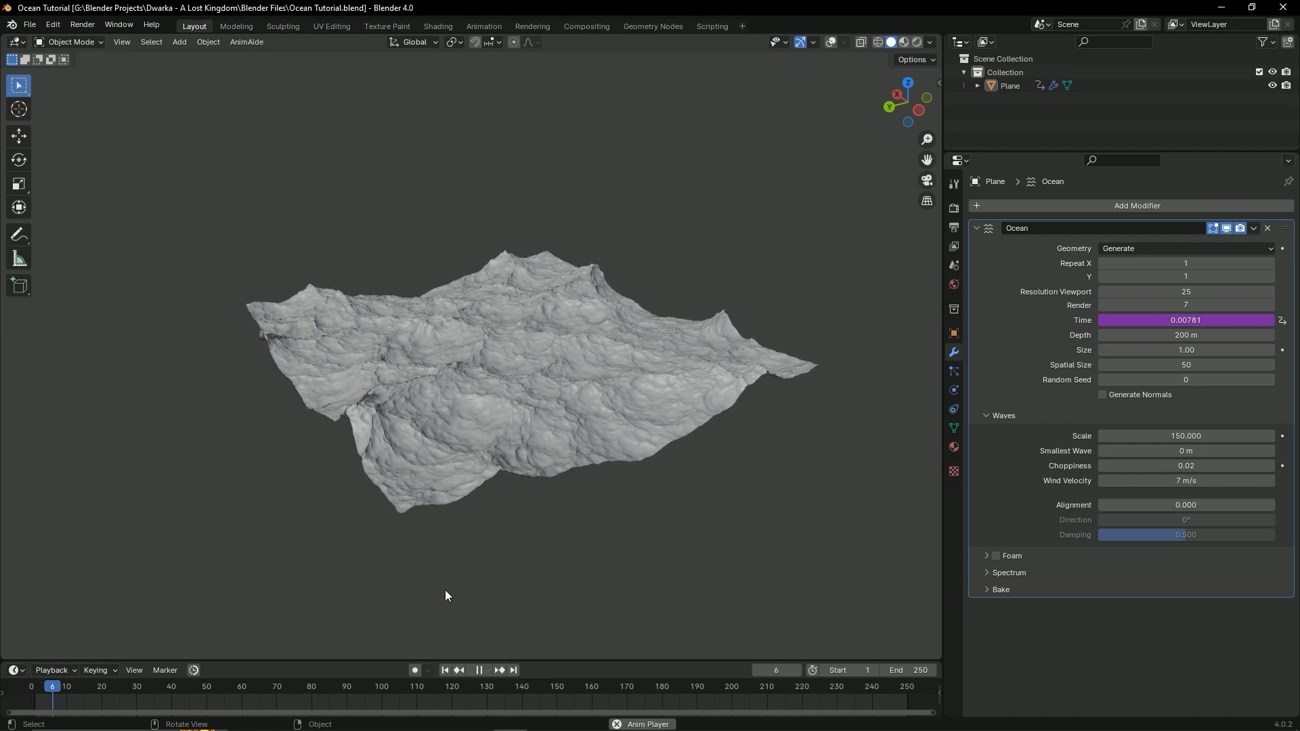
pyautogui.scroll(8, 473, 522)
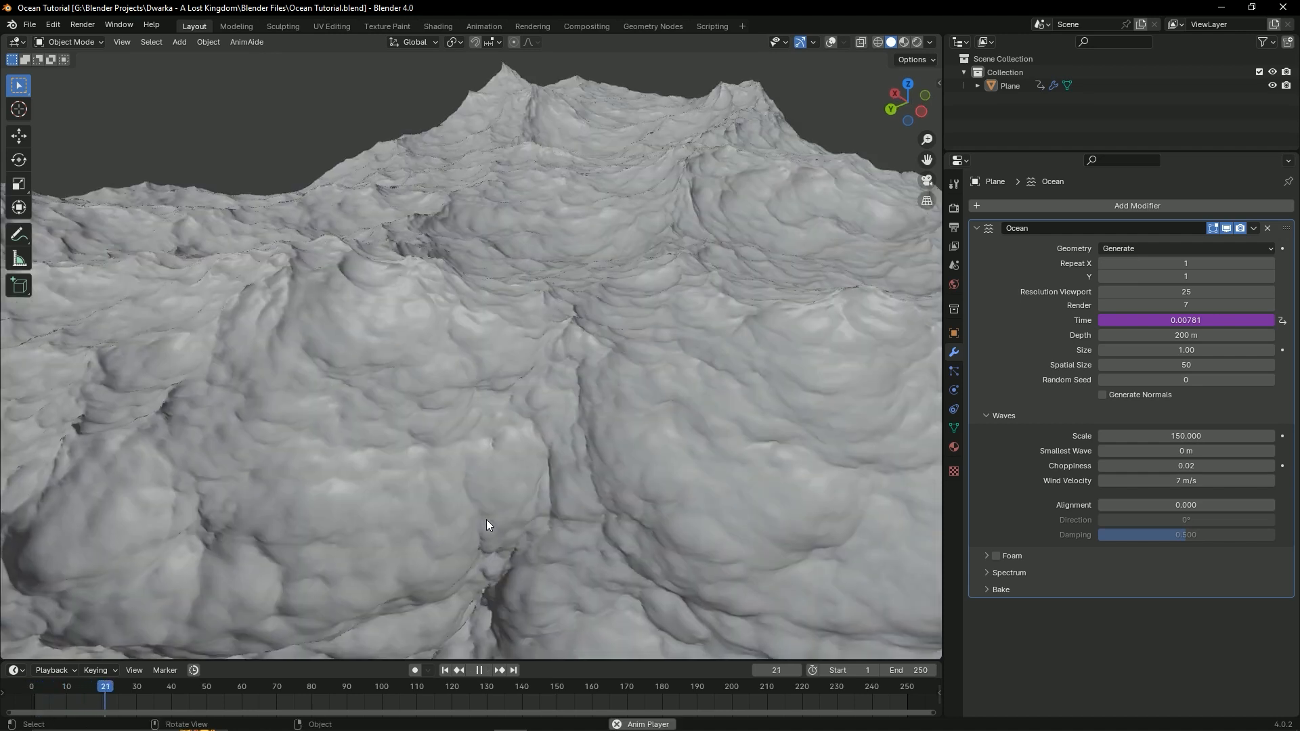
pyautogui.scroll(-6, 469, 491)
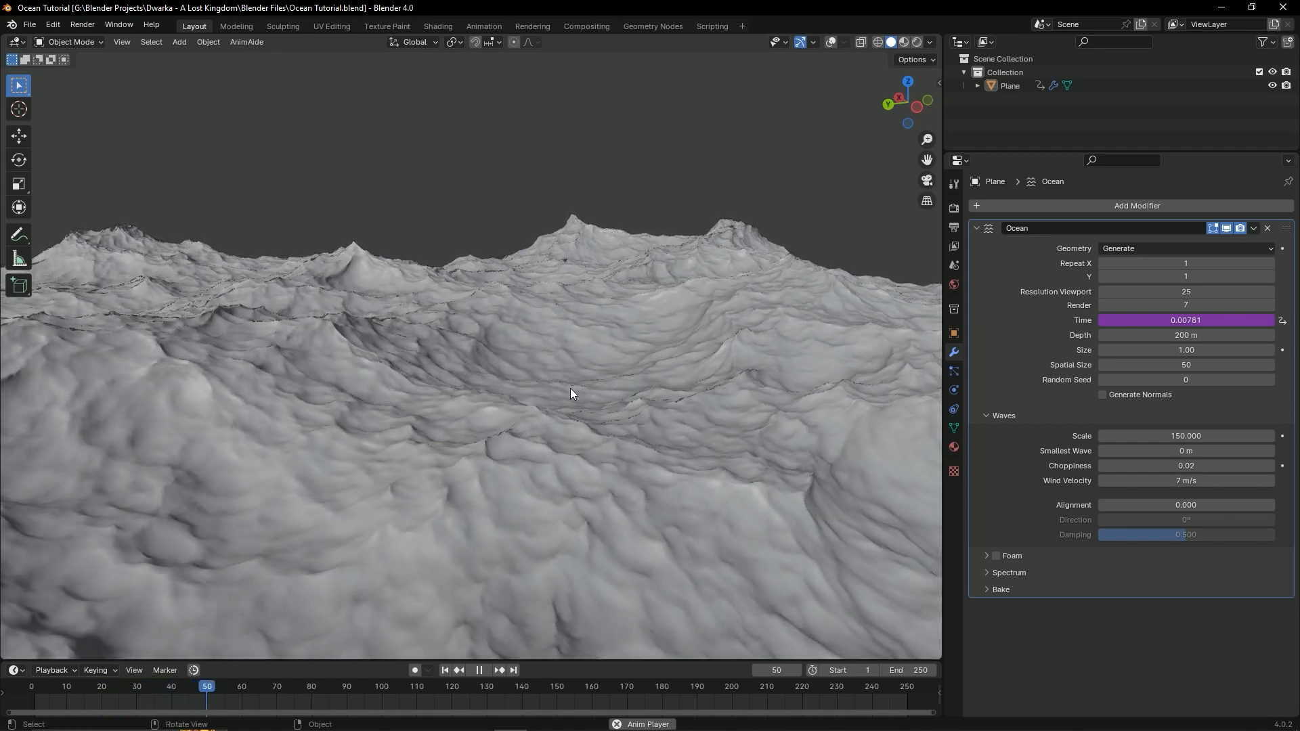
pyautogui.moveTo(571, 390); pyautogui.dragTo(508, 400, button='middle')
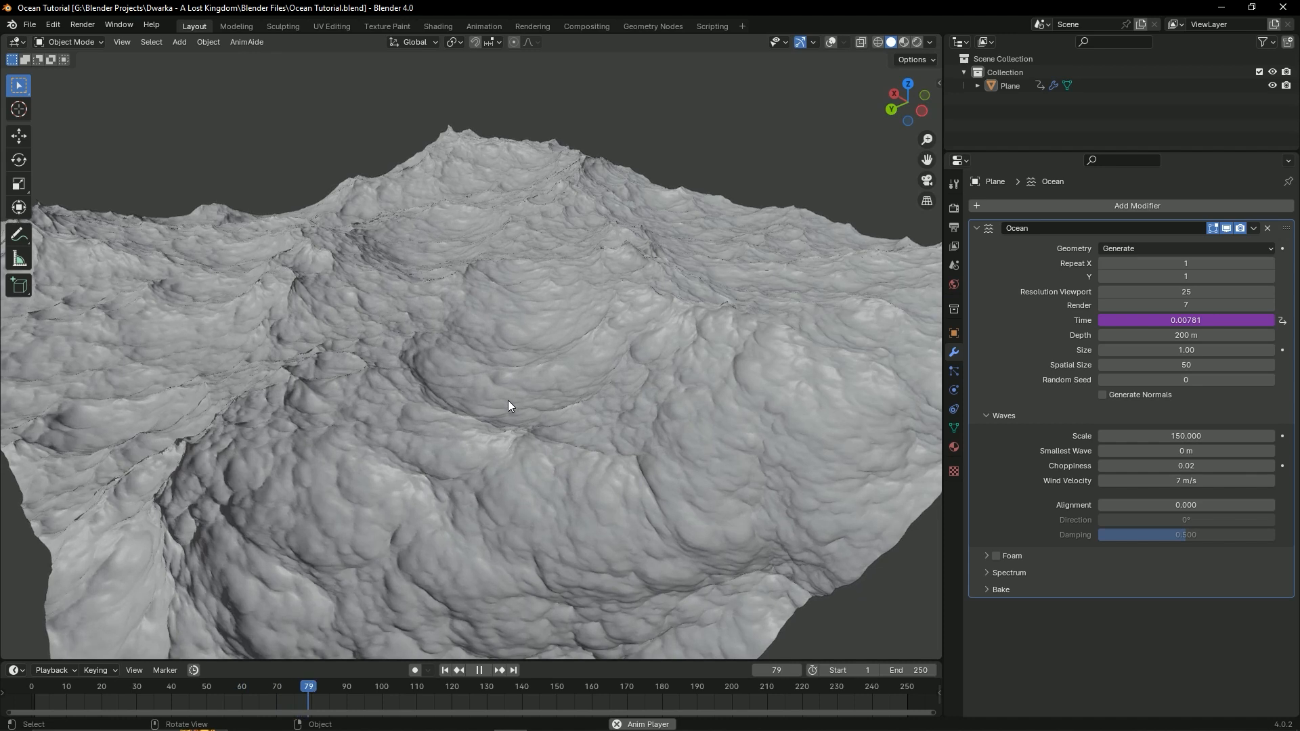
pyautogui.press('space')
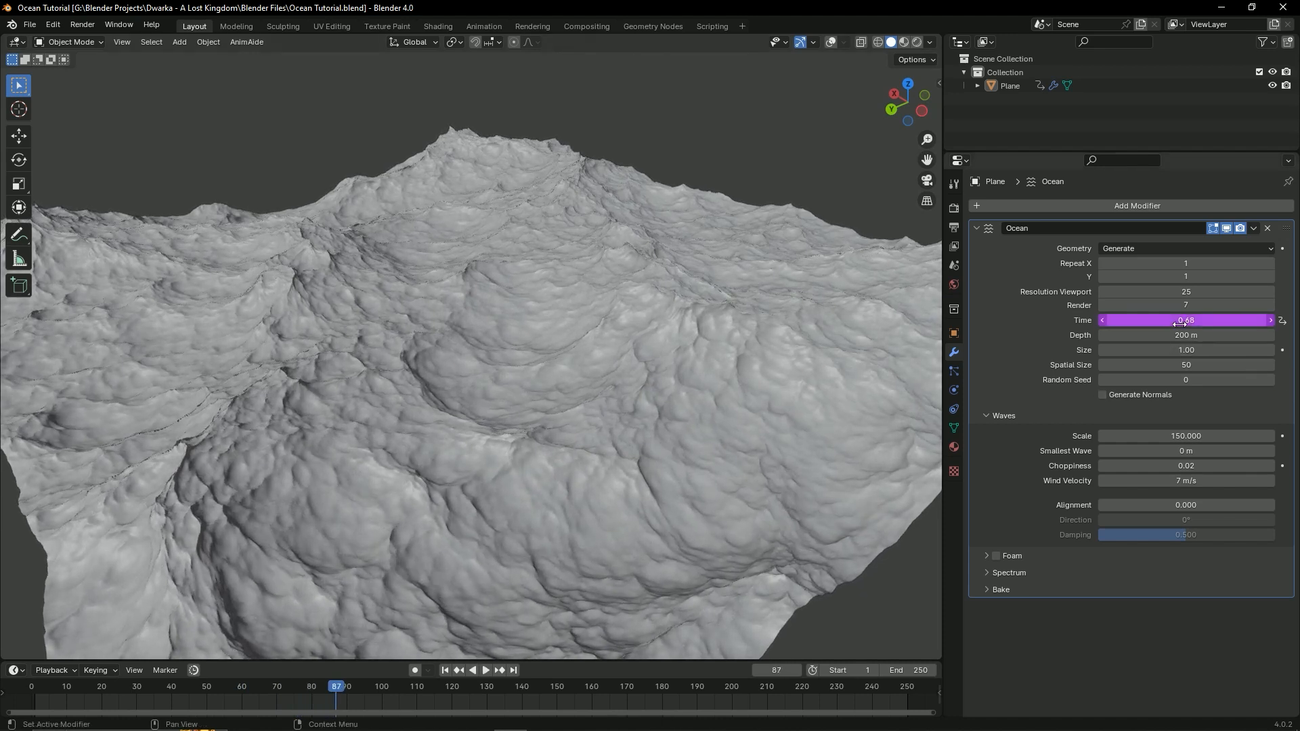
# Step: Change the Time driver expression to frame/96 for faster waves and save the project
pyautogui.click(1180, 324)
pyautogui.click(1141, 323)
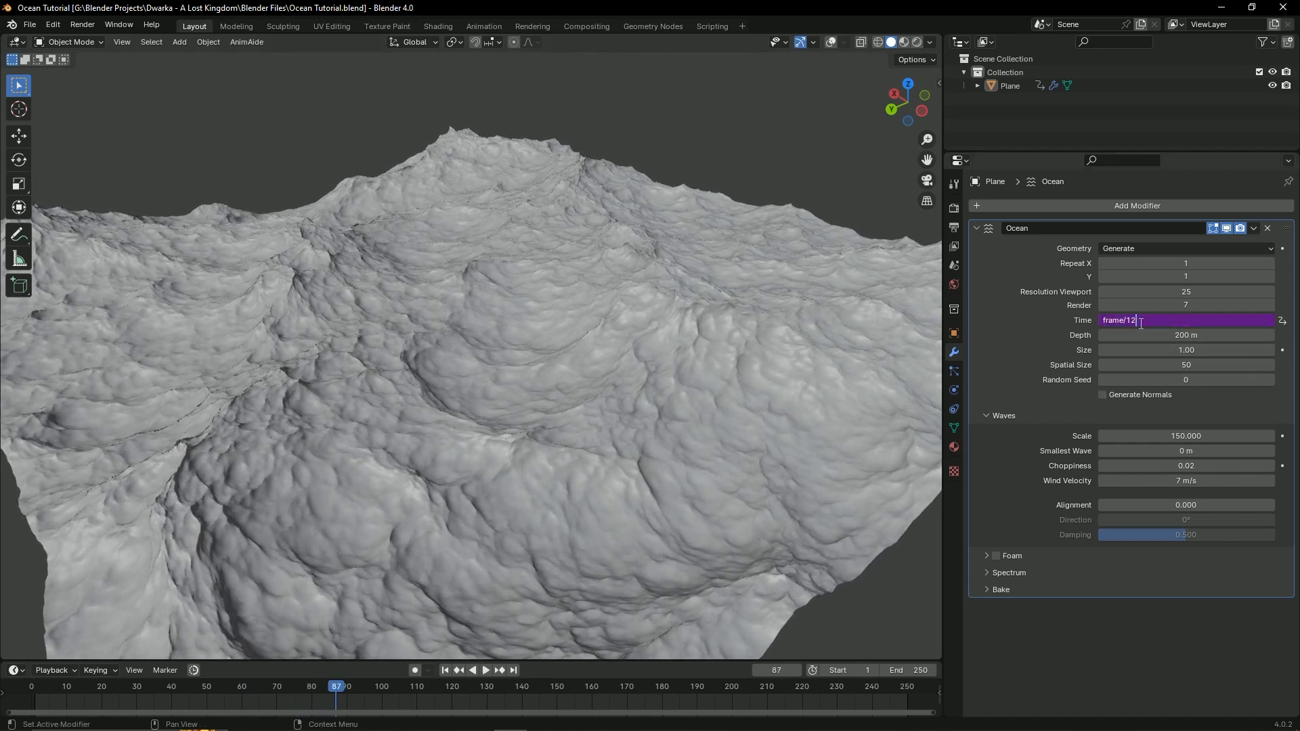
pyautogui.press('BackSpace')
pyautogui.press('BackSpace')
pyautogui.write('96')
pyautogui.press('Return')
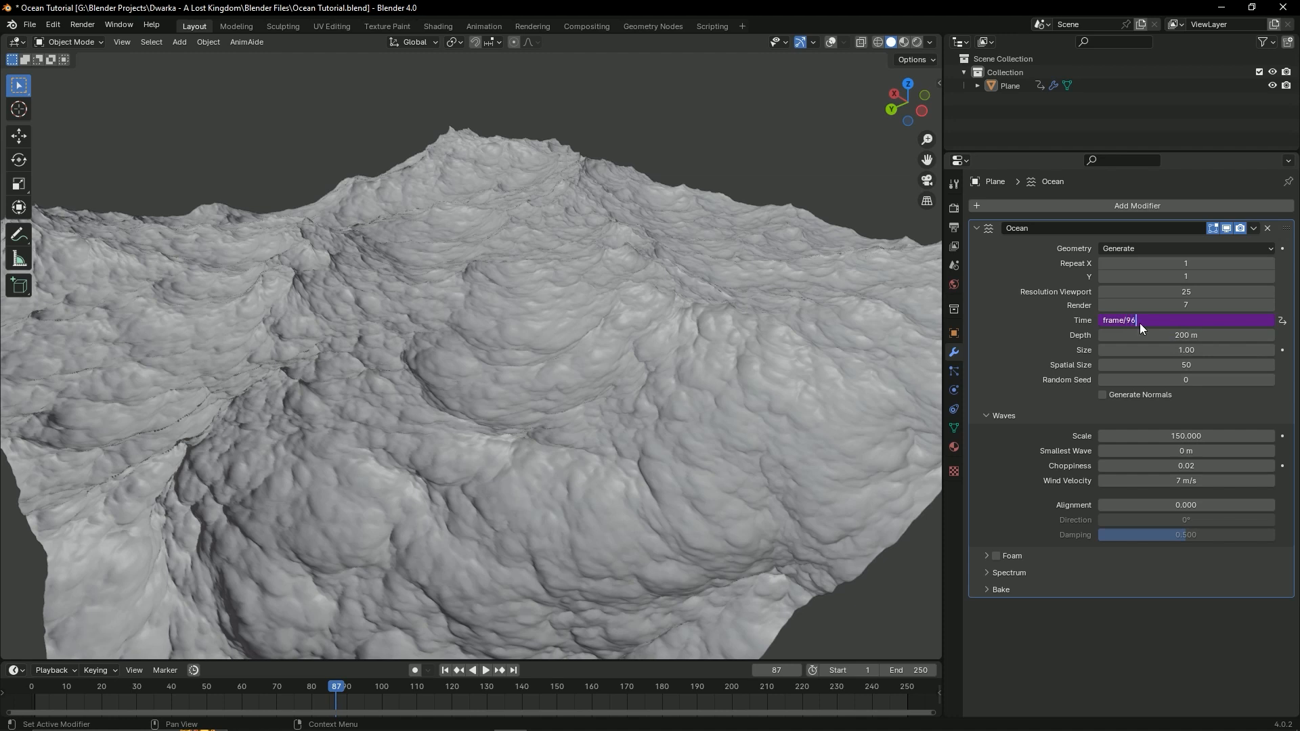
pyautogui.hotkey('ctrl', 's')
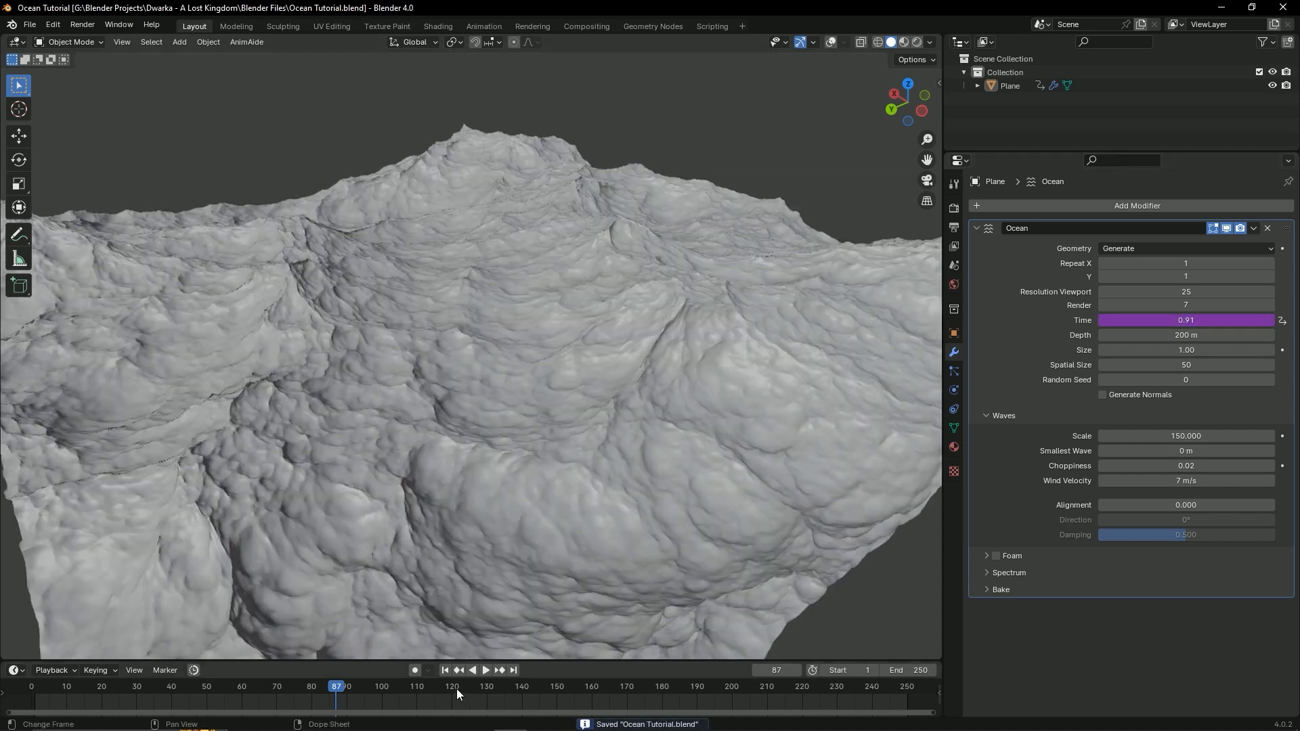
# Step: Replay the wave animation from the first frame, watch it from several angles, save, and return to frame 1
pyautogui.click(445, 670)
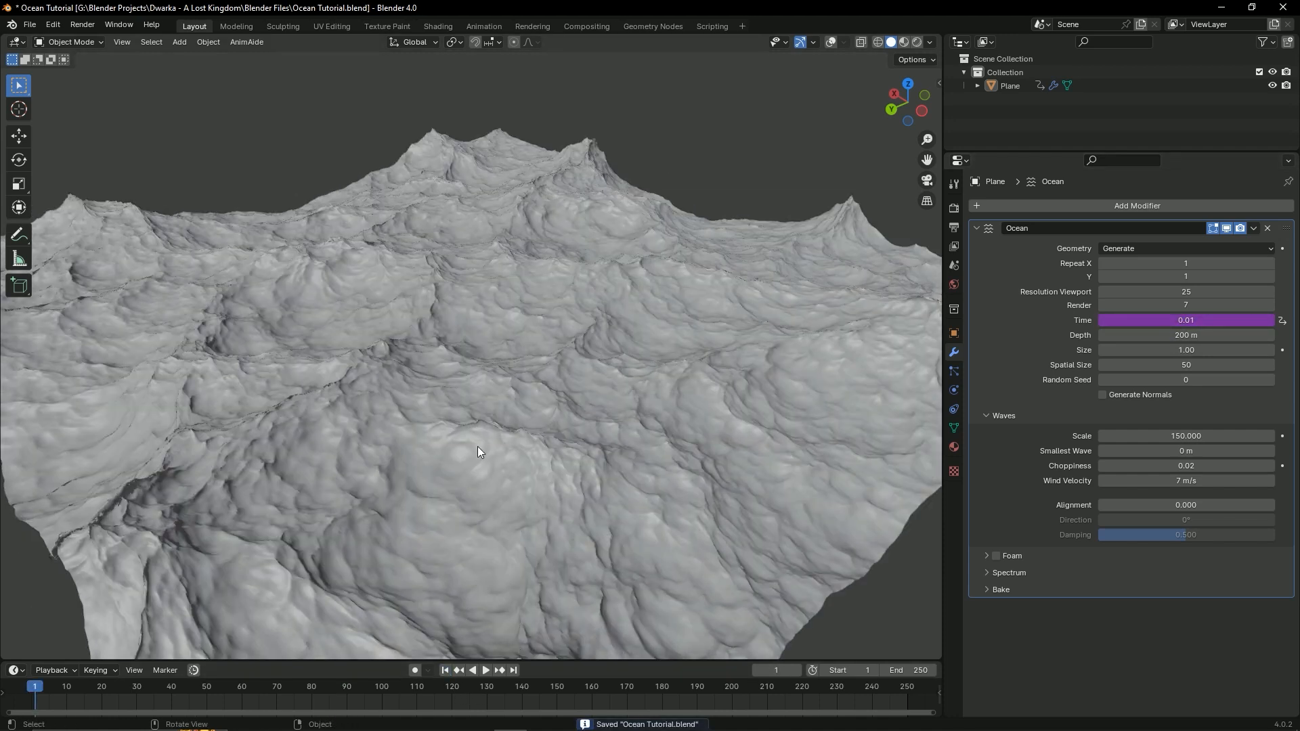
pyautogui.press('space')
pyautogui.moveTo(526, 442); pyautogui.dragTo(485, 447, button='middle')
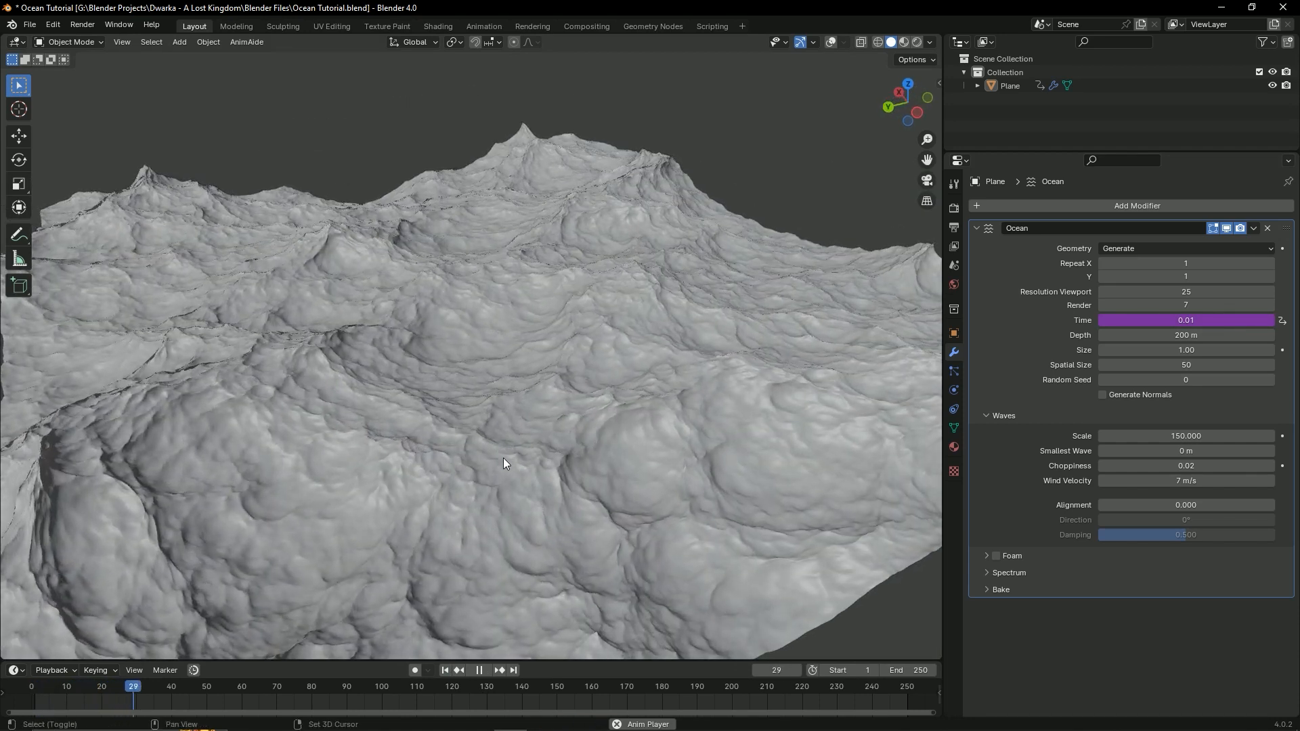
pyautogui.hotkey('ctrl', 's')
pyautogui.scroll(-3, 514, 441)
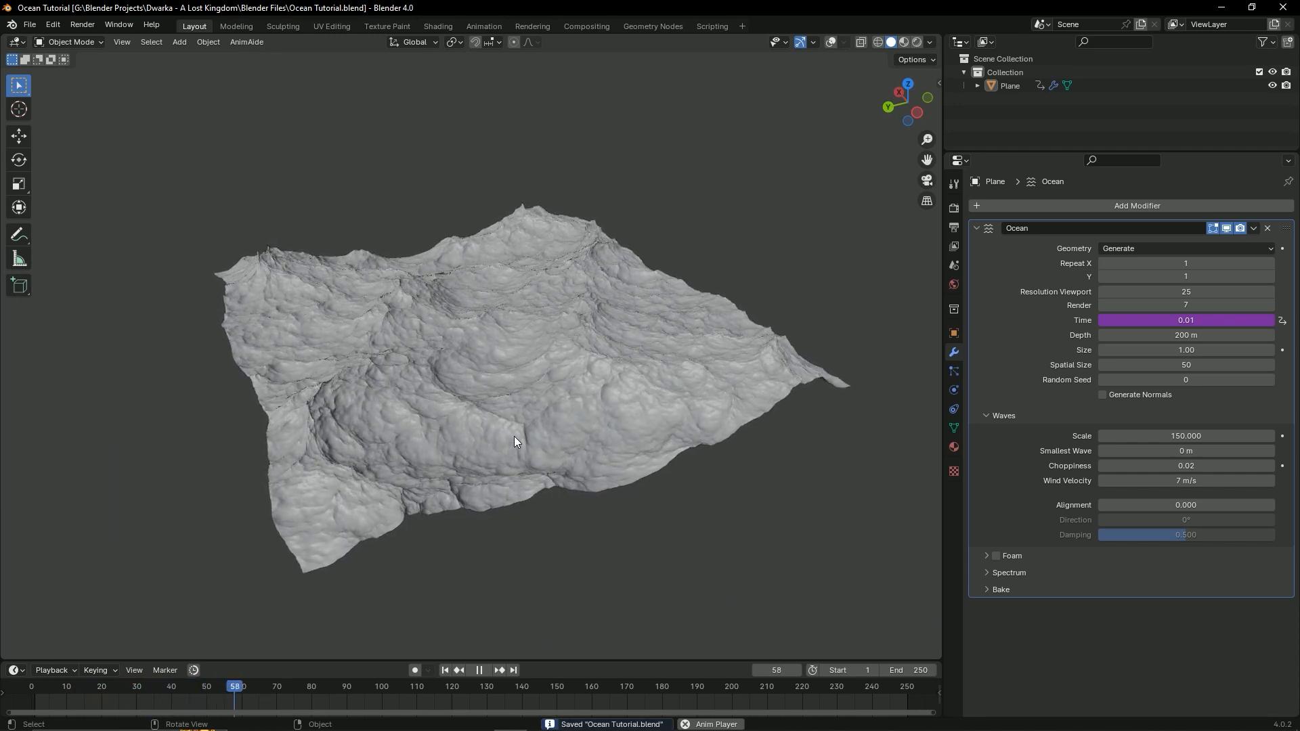
pyautogui.moveTo(547, 451); pyautogui.dragTo(554, 454, button='middle')
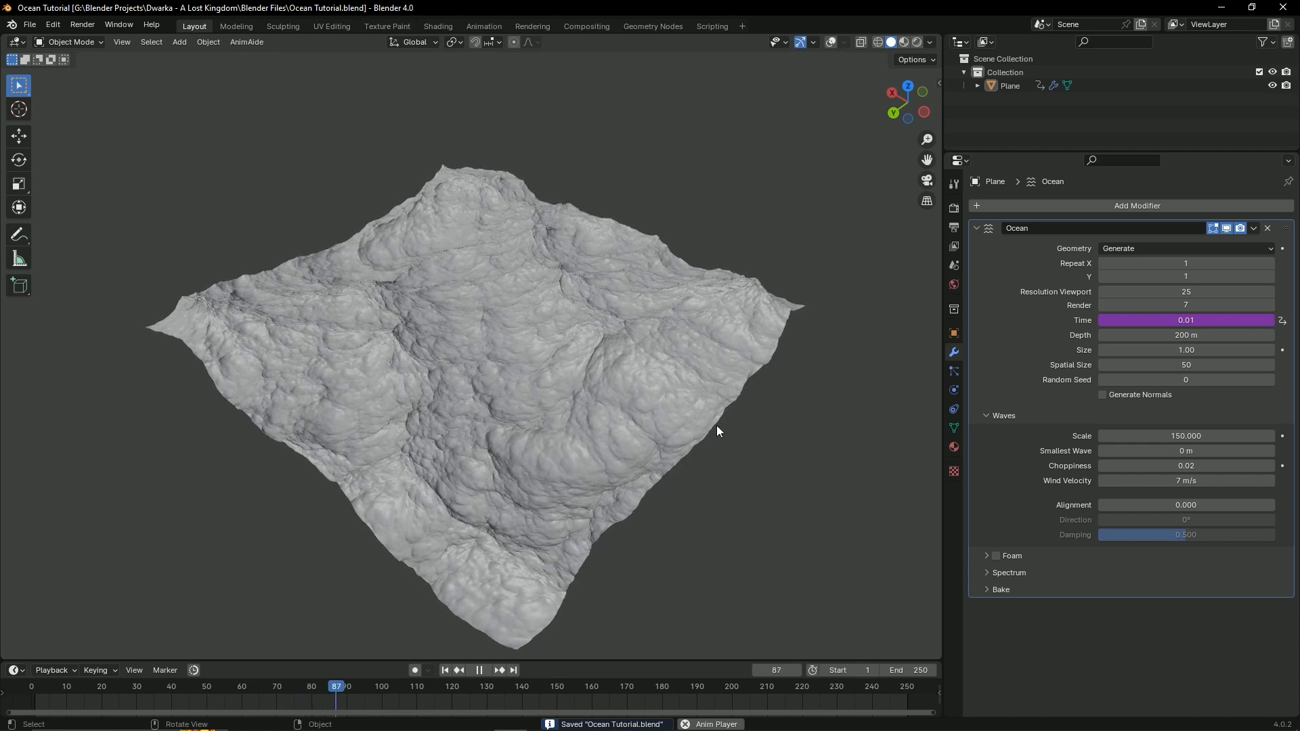
pyautogui.press('space')
pyautogui.click(442, 671)
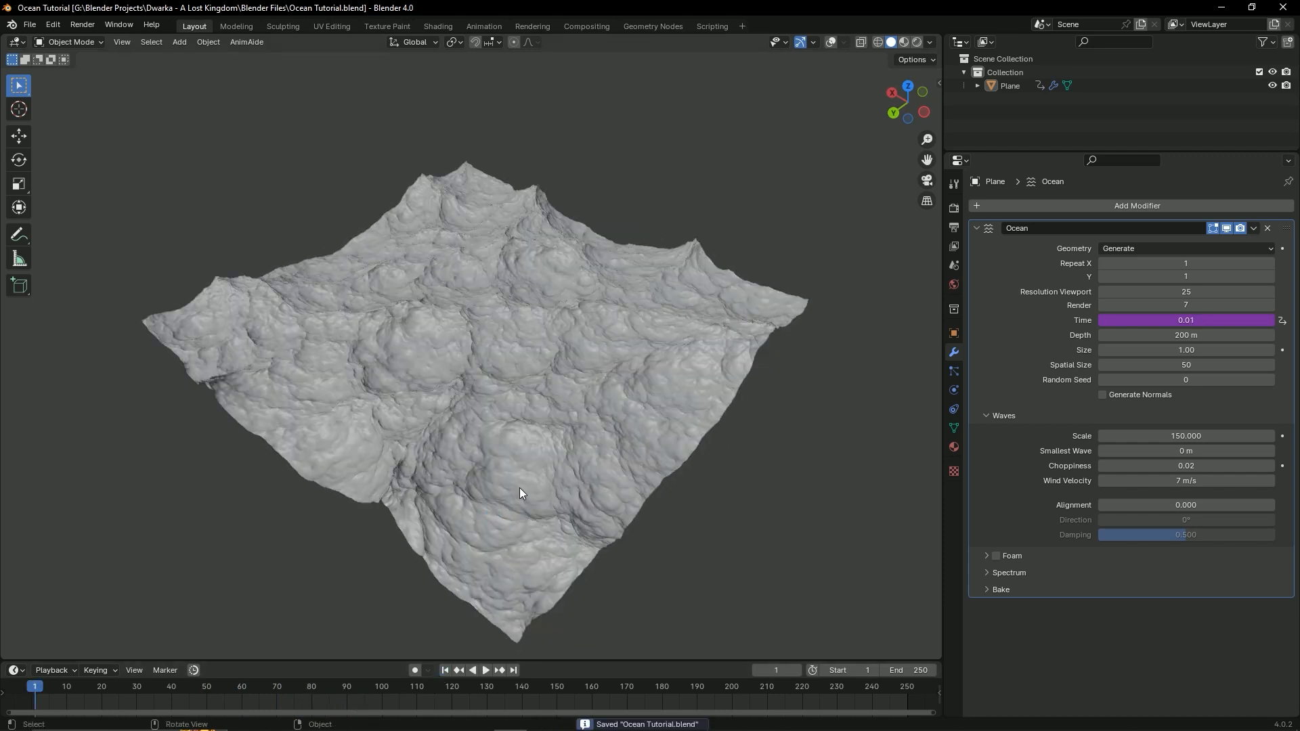
pyautogui.moveTo(519, 487); pyautogui.dragTo(669, 502, button='middle')
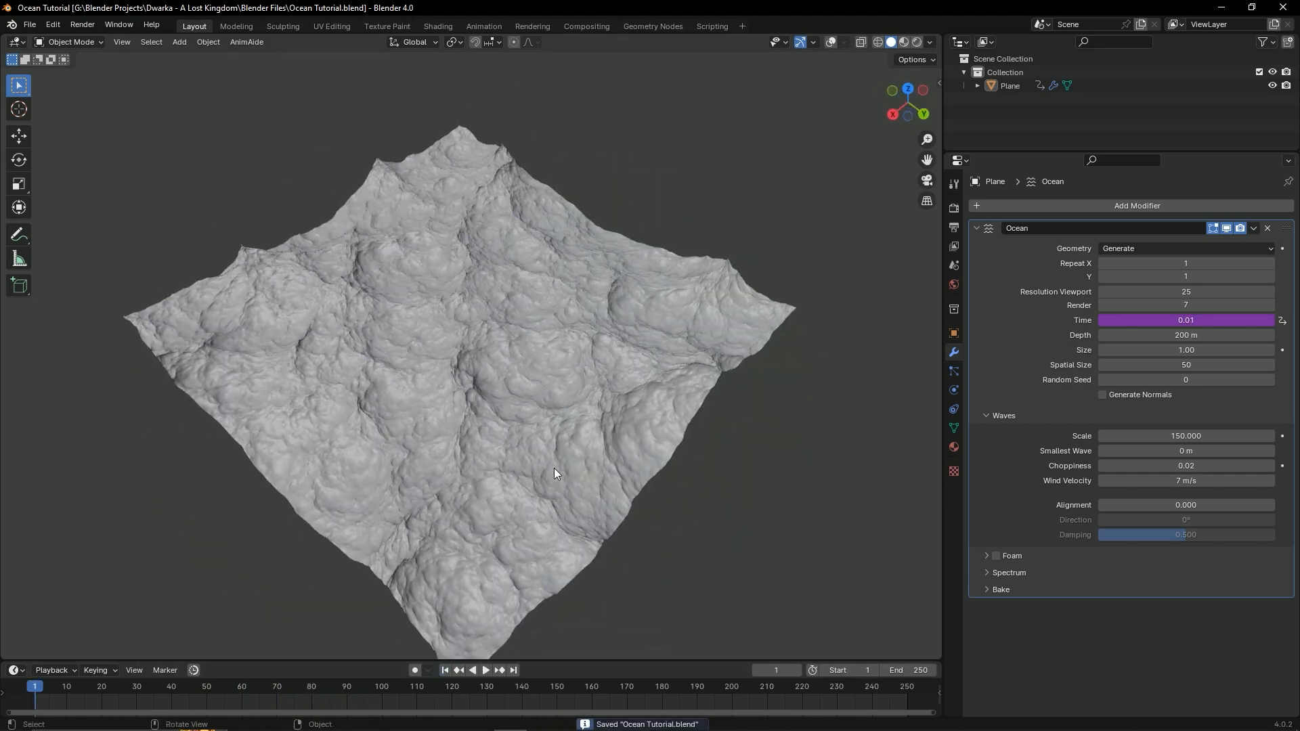
pyautogui.moveTo(554, 469); pyautogui.dragTo(560, 387, button='middle')
pyautogui.scroll(-3, 549, 400)
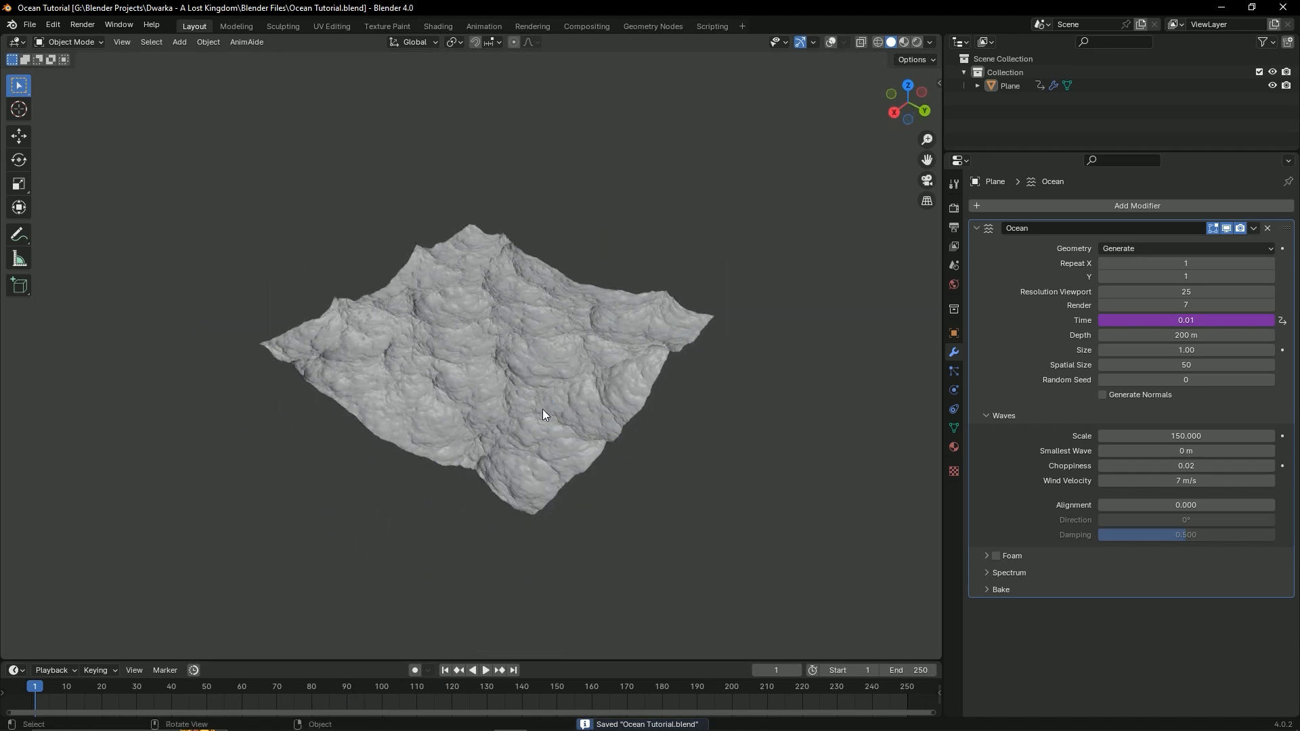
pyautogui.scroll(5, 580, 445)
pyautogui.moveTo(581, 448); pyautogui.dragTo(613, 485, button='middle')
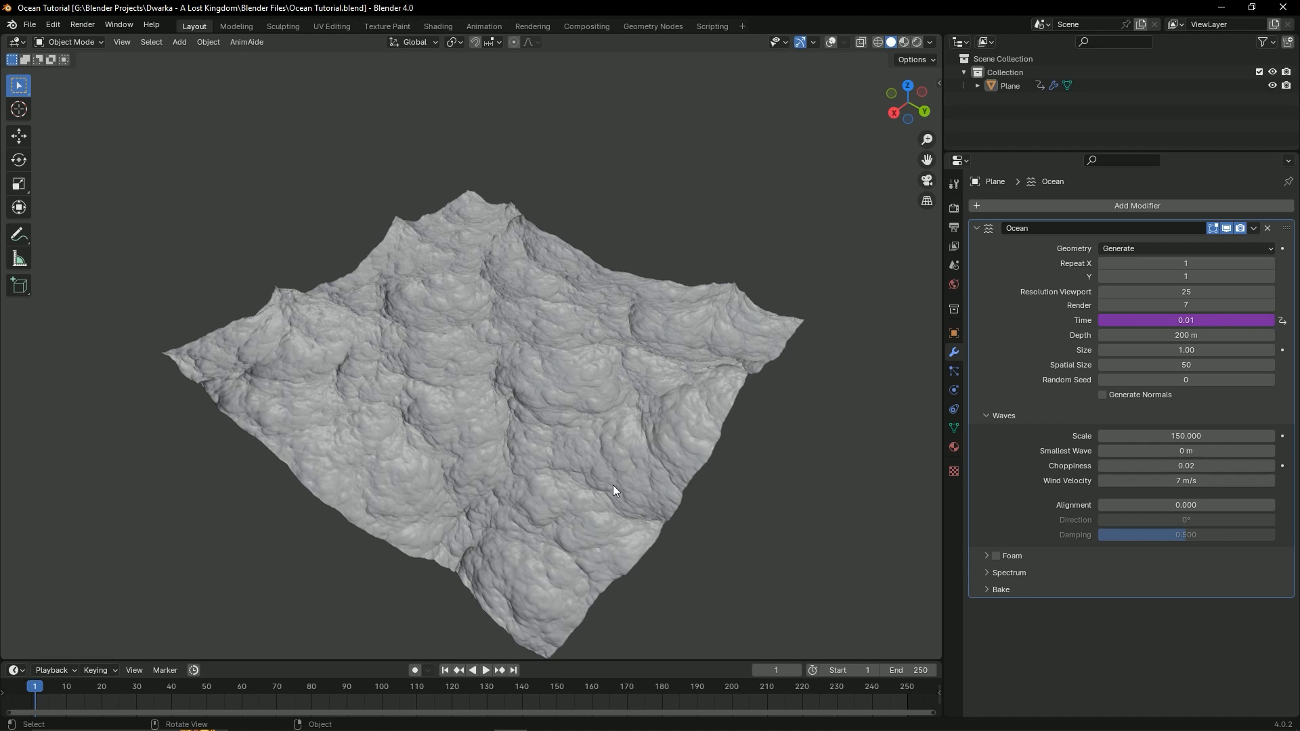
# Step: Save the project and enable Foam on the Ocean modifier, exposing its settings
pyautogui.hotkey('ctrl', 's')
pyautogui.click(984, 415)
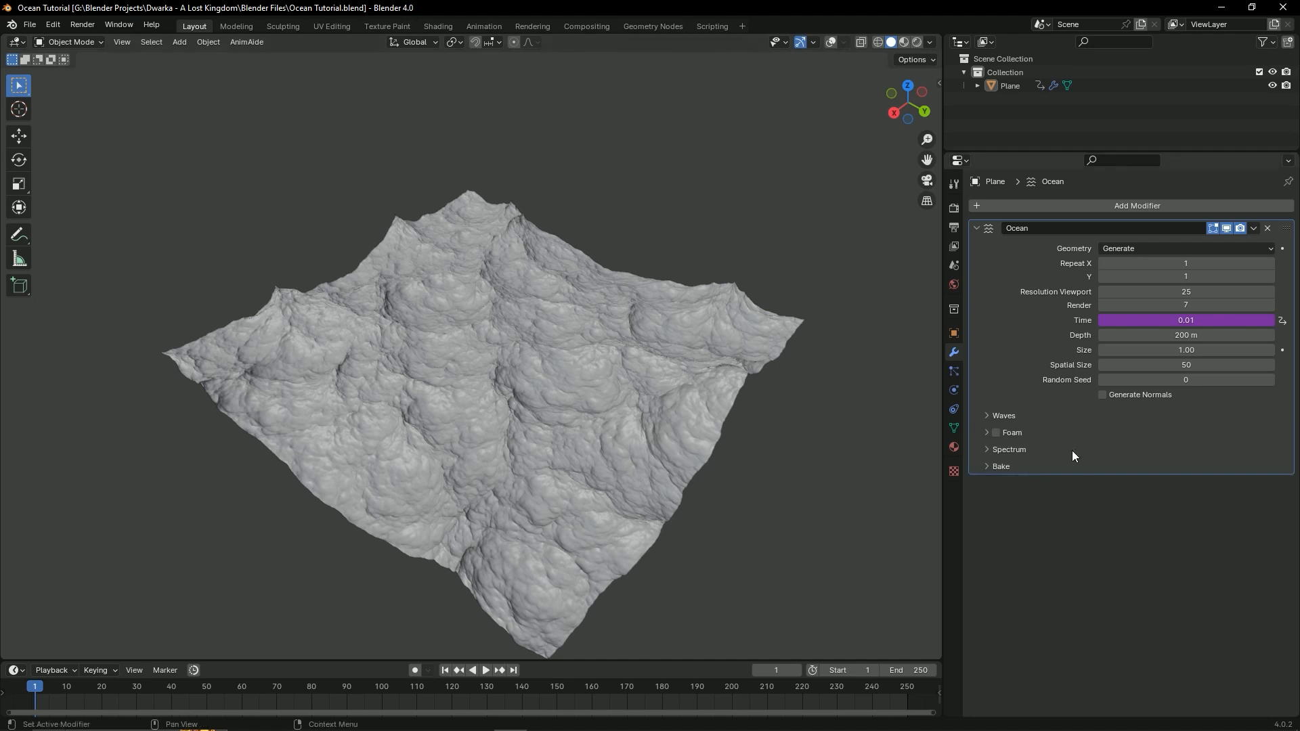
pyautogui.click(997, 433)
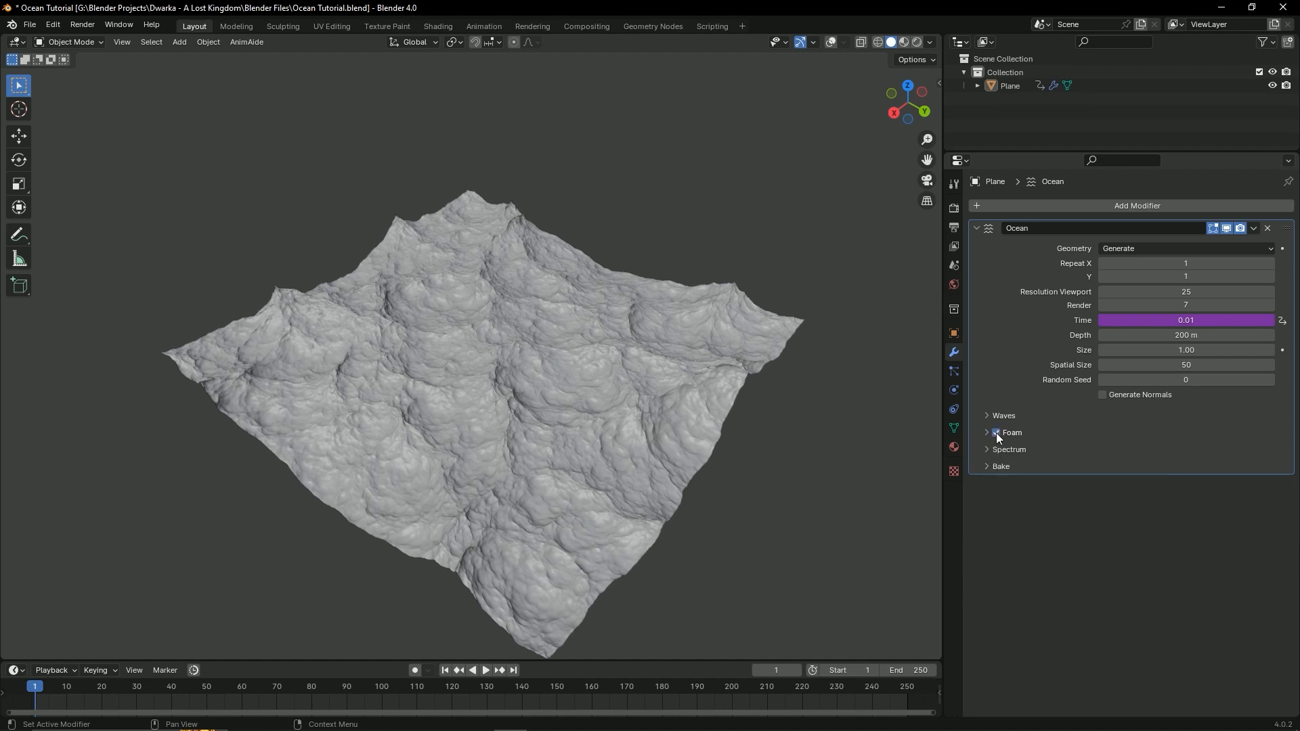
pyautogui.click(986, 434)
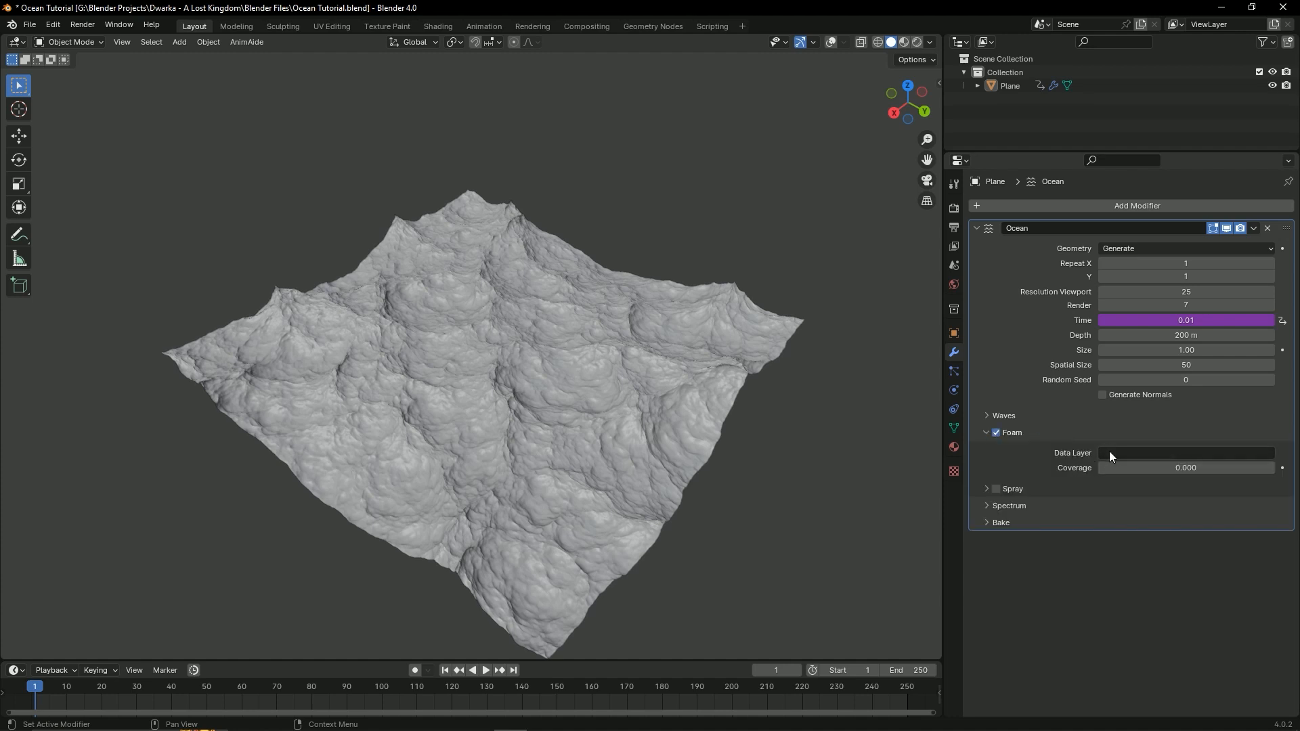
# Step: Name the Ocean modifier's foam data layer "foam" and save the project
pyautogui.click(1129, 452)
pyautogui.write('foam')
pyautogui.press('BackSpace')
pyautogui.press('BackSpace')
pyautogui.press('BackSpace')
pyautogui.press('BackSpace')
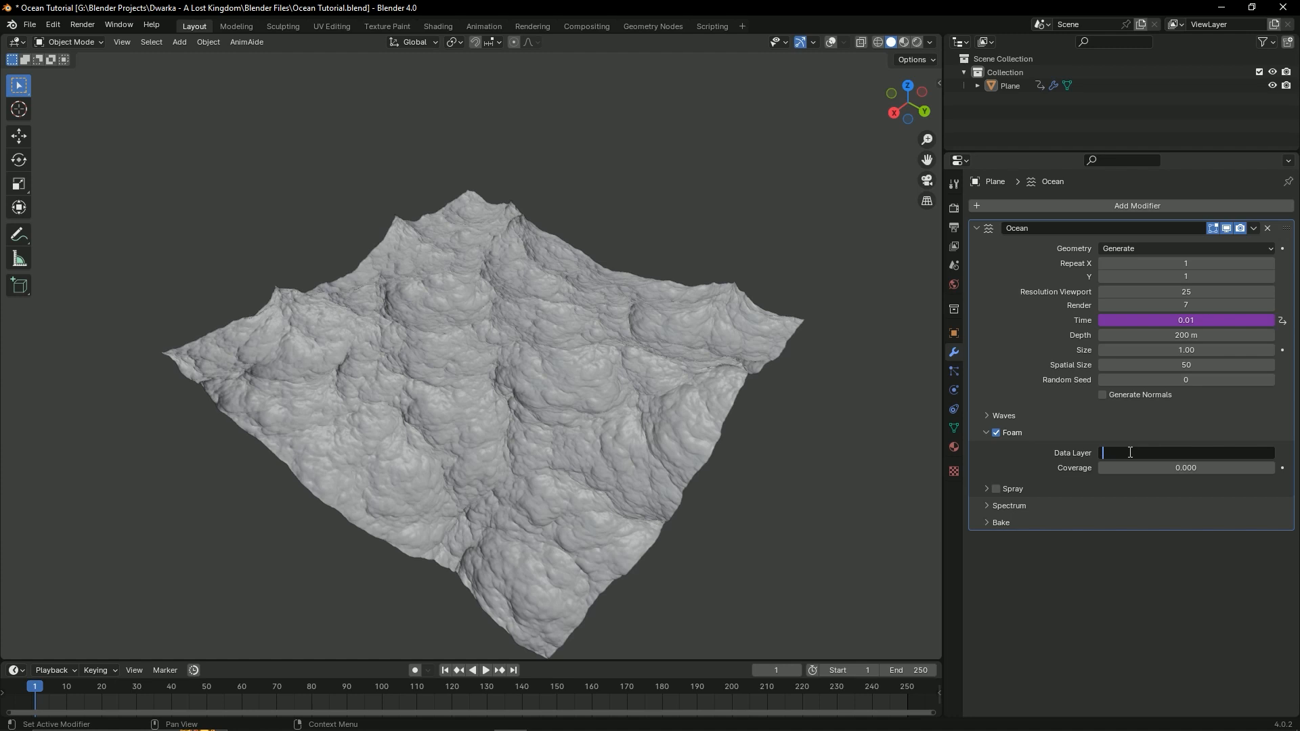
pyautogui.write('sunny')
pyautogui.press('BackSpace')
pyautogui.press('BackSpace')
pyautogui.press('BackSpace')
pyautogui.press('BackSpace')
pyautogui.press('BackSpace')
pyautogui.write('foam')
pyautogui.press('Return')
pyautogui.hotkey('ctrl', 's')
# Step: Make the timeline area taller beneath the viewport and save the project
pyautogui.moveTo(807, 465); pyautogui.dragTo(620, 395, button='middle')
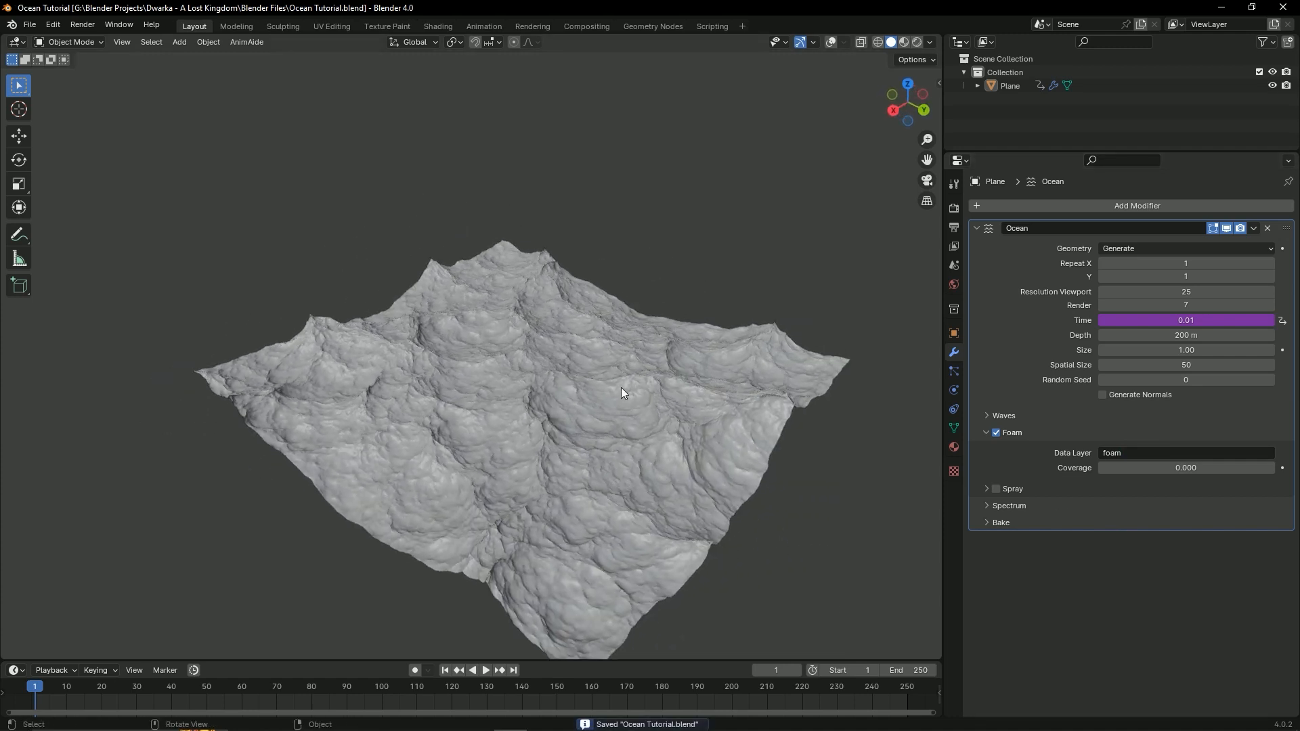
pyautogui.scroll(-1, 651, 403)
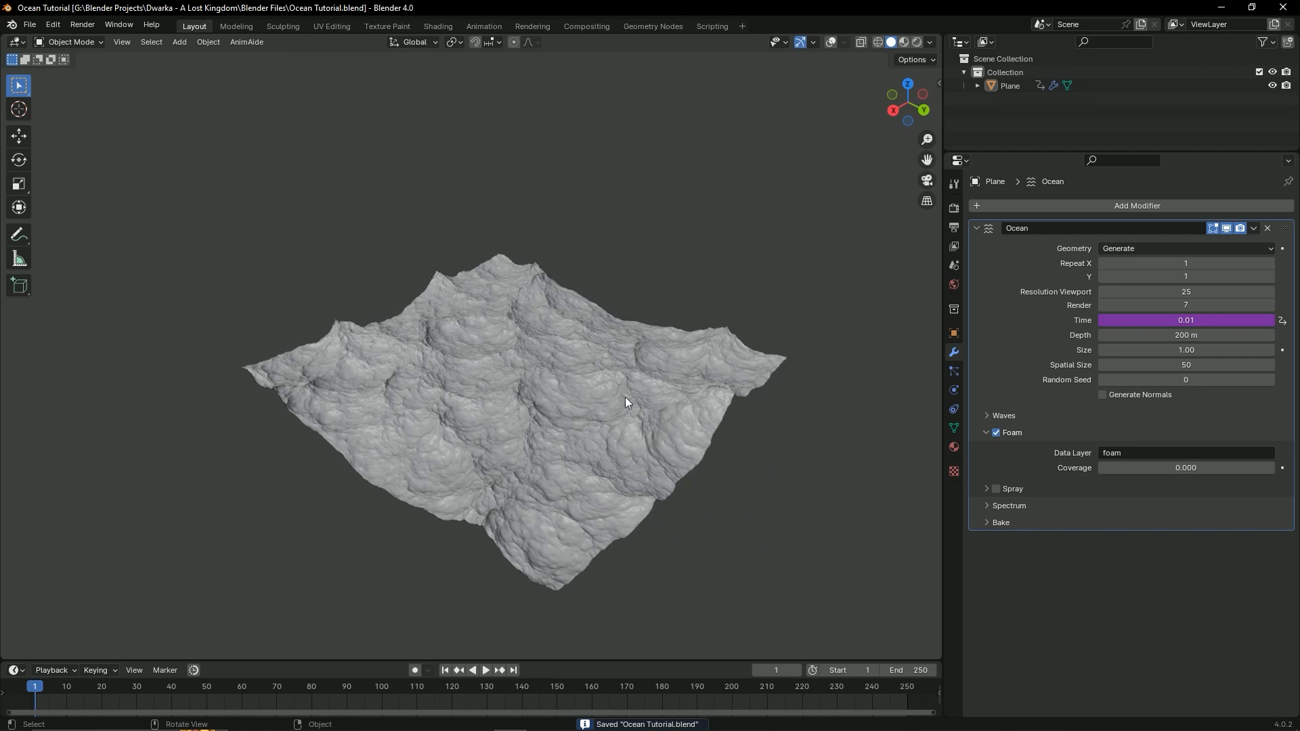
pyautogui.moveTo(625, 397); pyautogui.dragTo(562, 385, button='middle')
pyautogui.hotkey('ctrl', 's')
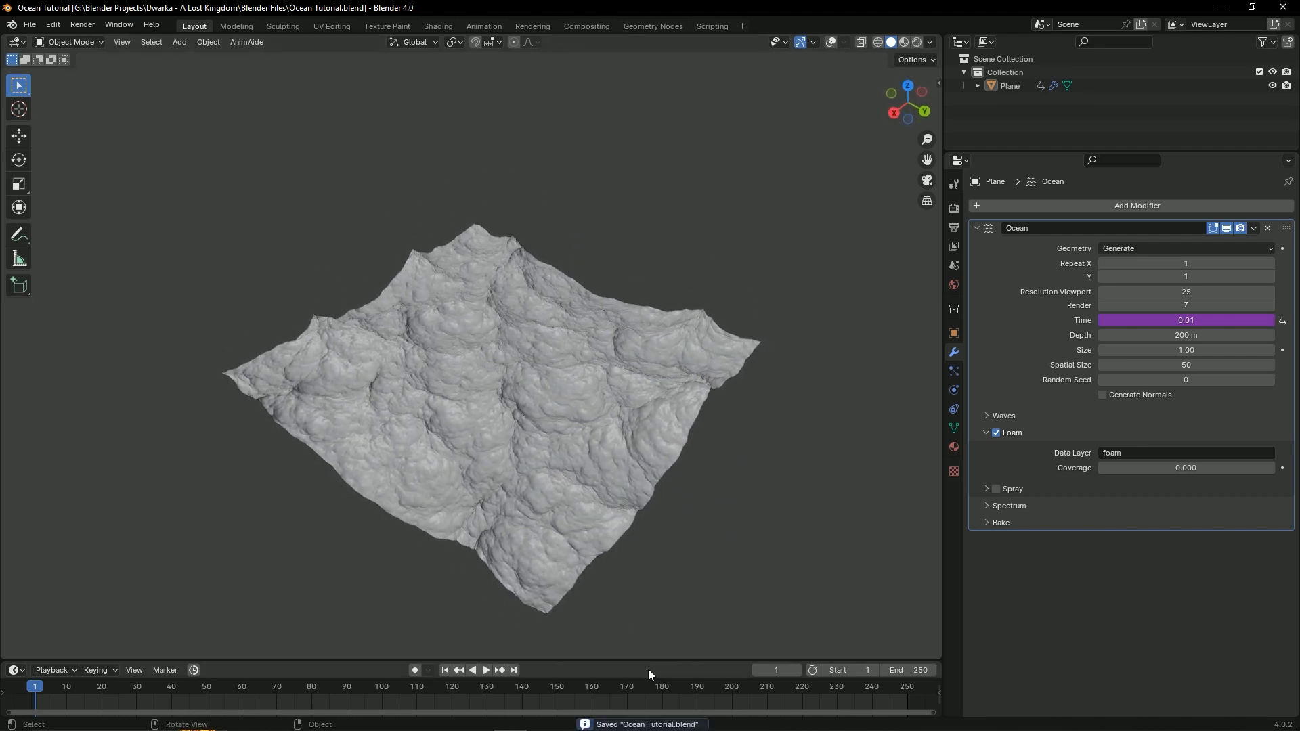
pyautogui.moveTo(647, 662); pyautogui.dragTo(638, 521)
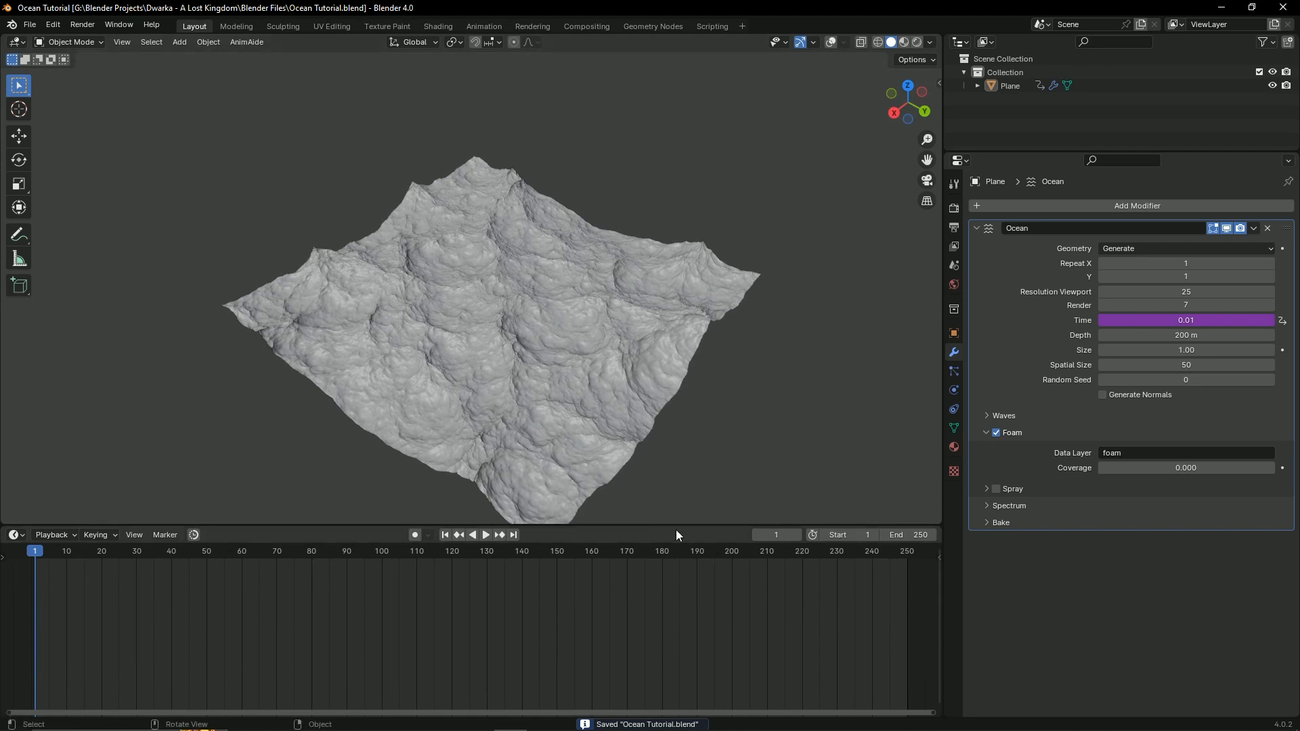
pyautogui.moveTo(671, 526); pyautogui.dragTo(685, 419)
pyautogui.scroll(-2, 602, 313)
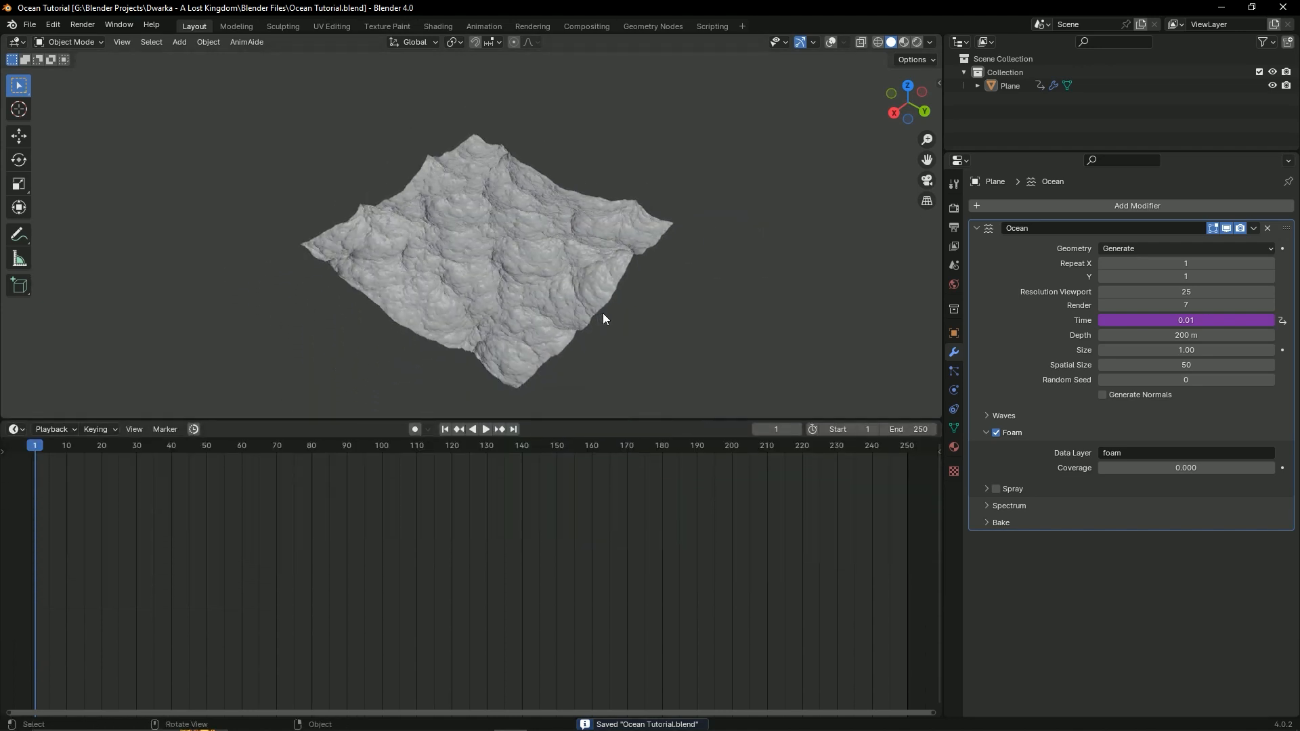
pyautogui.moveTo(604, 317); pyautogui.dragTo(610, 366, button='middle')
pyautogui.moveTo(655, 421); pyautogui.dragTo(682, 582)
pyautogui.hotkey('ctrl', 's')
pyautogui.moveTo(641, 531); pyautogui.dragTo(521, 439, button='middle')
pyautogui.scroll(3, 525, 444)
pyautogui.scroll(-2, 493, 380)
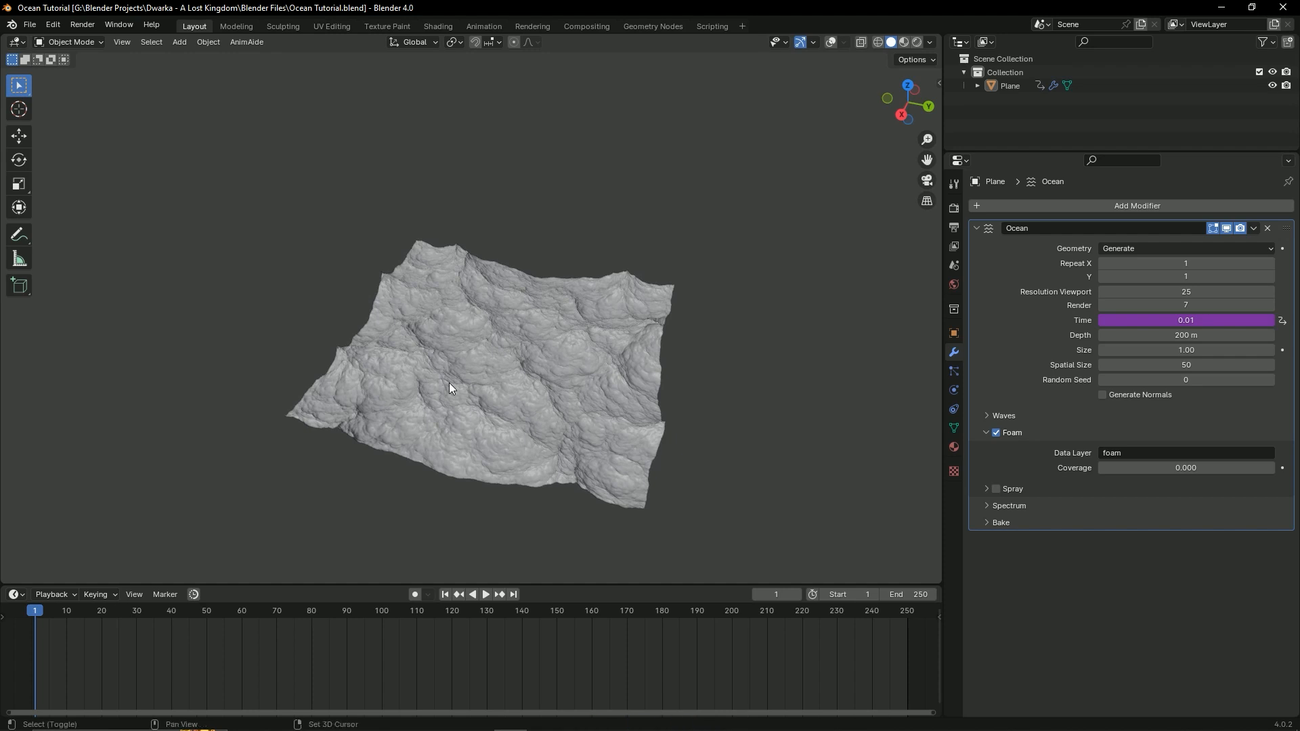
# Step: Add a camera to the scene and look through it
pyautogui.hotkey('shift', 'a')
pyautogui.hotkey('shift', 'a')
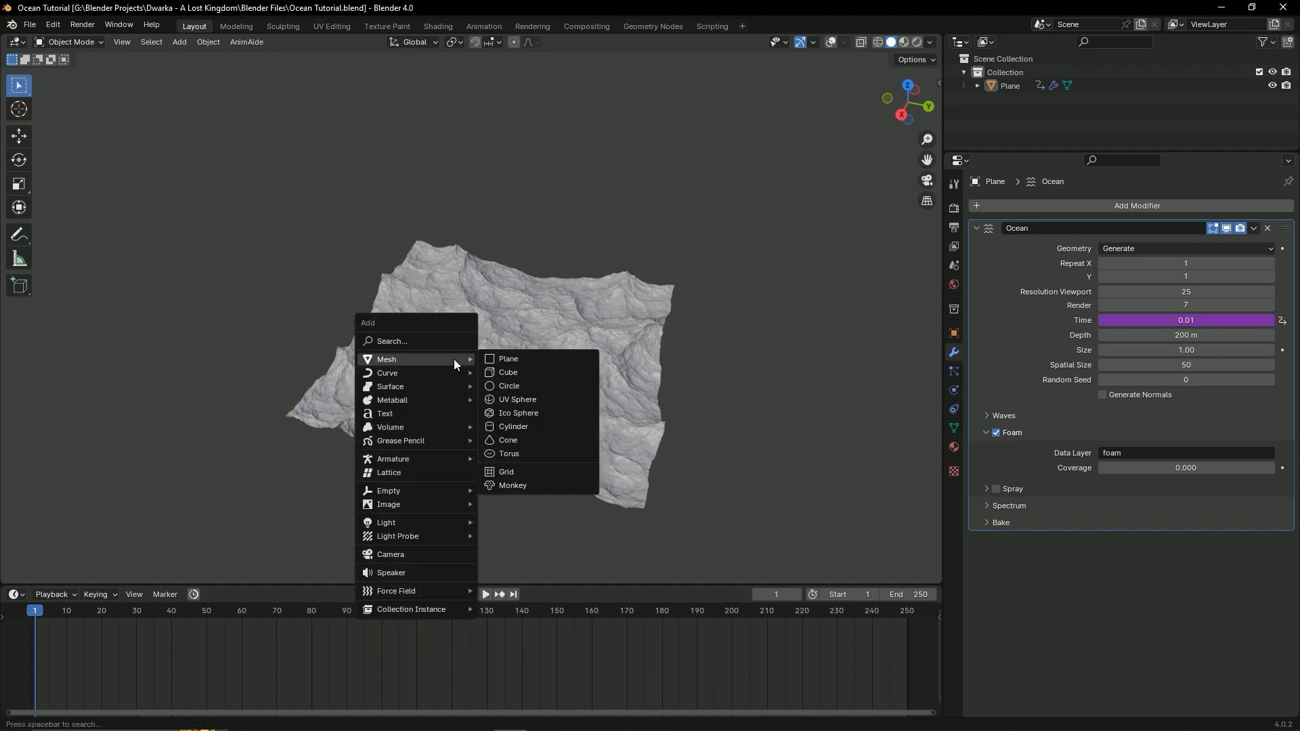
pyautogui.click(423, 557)
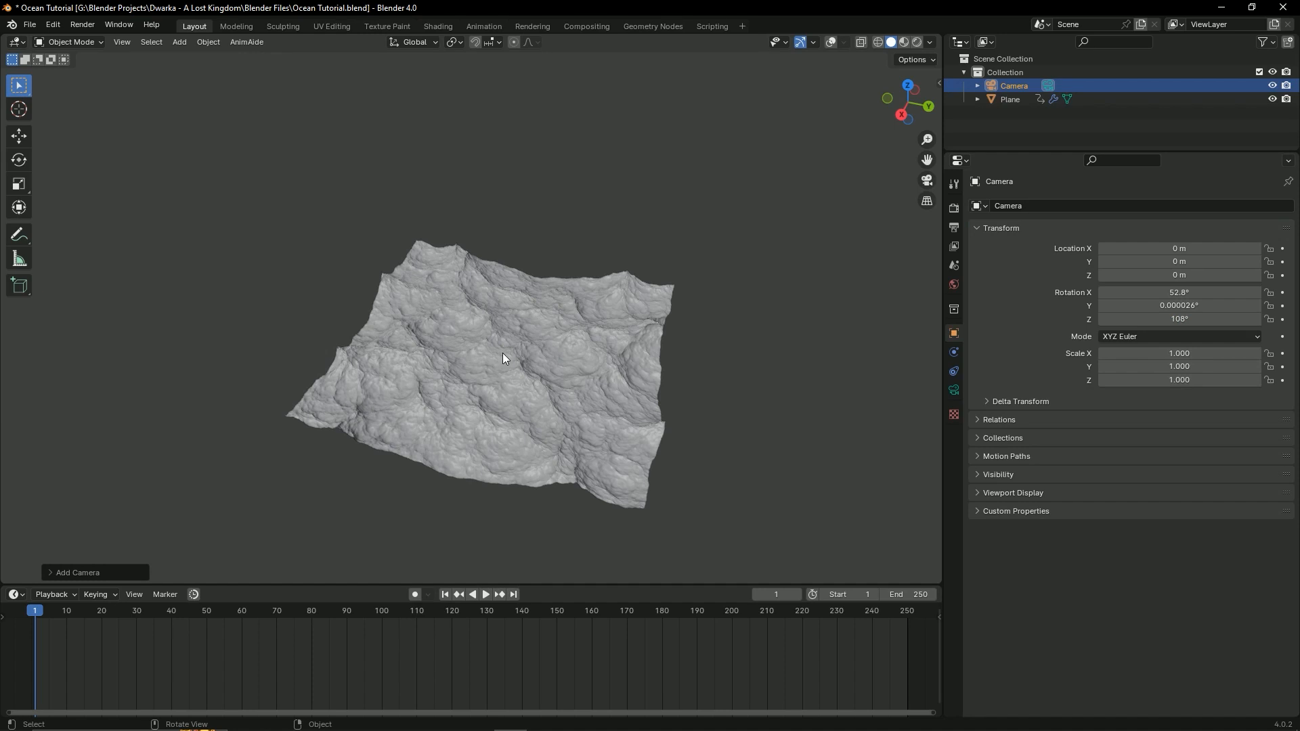
pyautogui.press('KP_0')
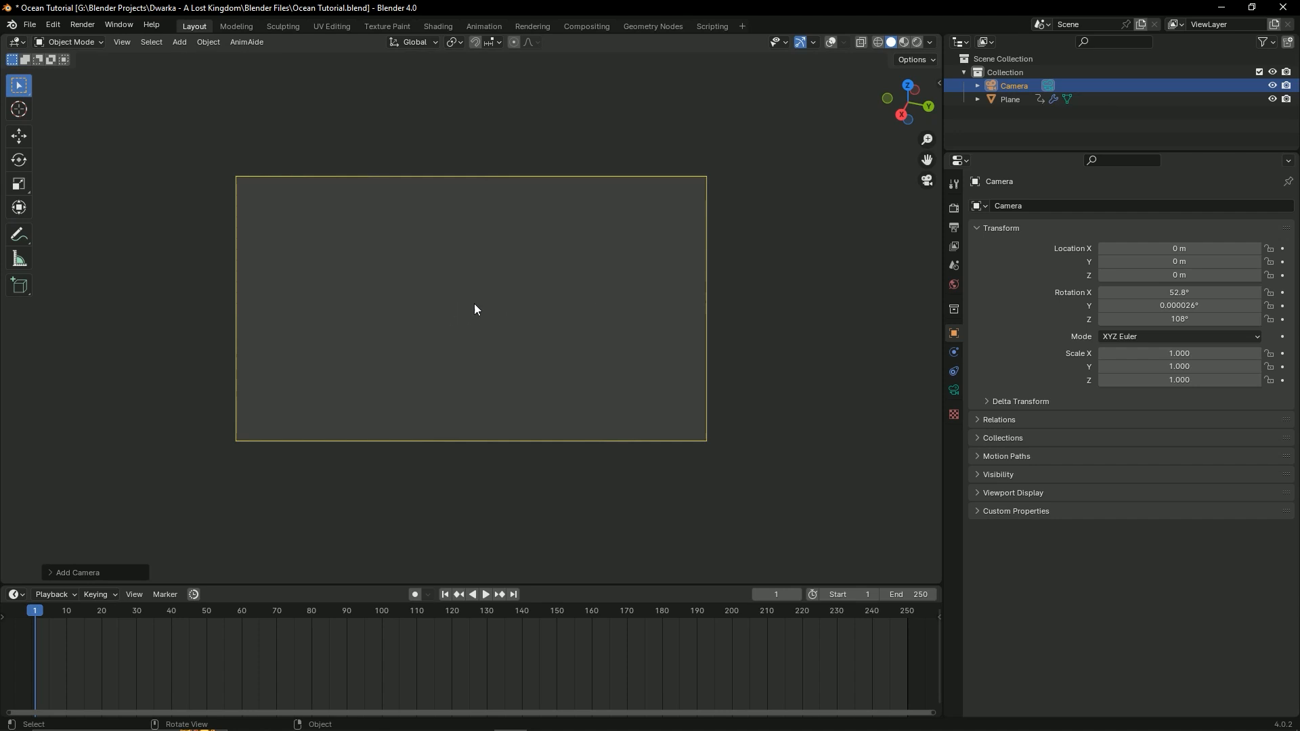
pyautogui.moveTo(453, 300); pyautogui.dragTo(417, 363, button='middle')
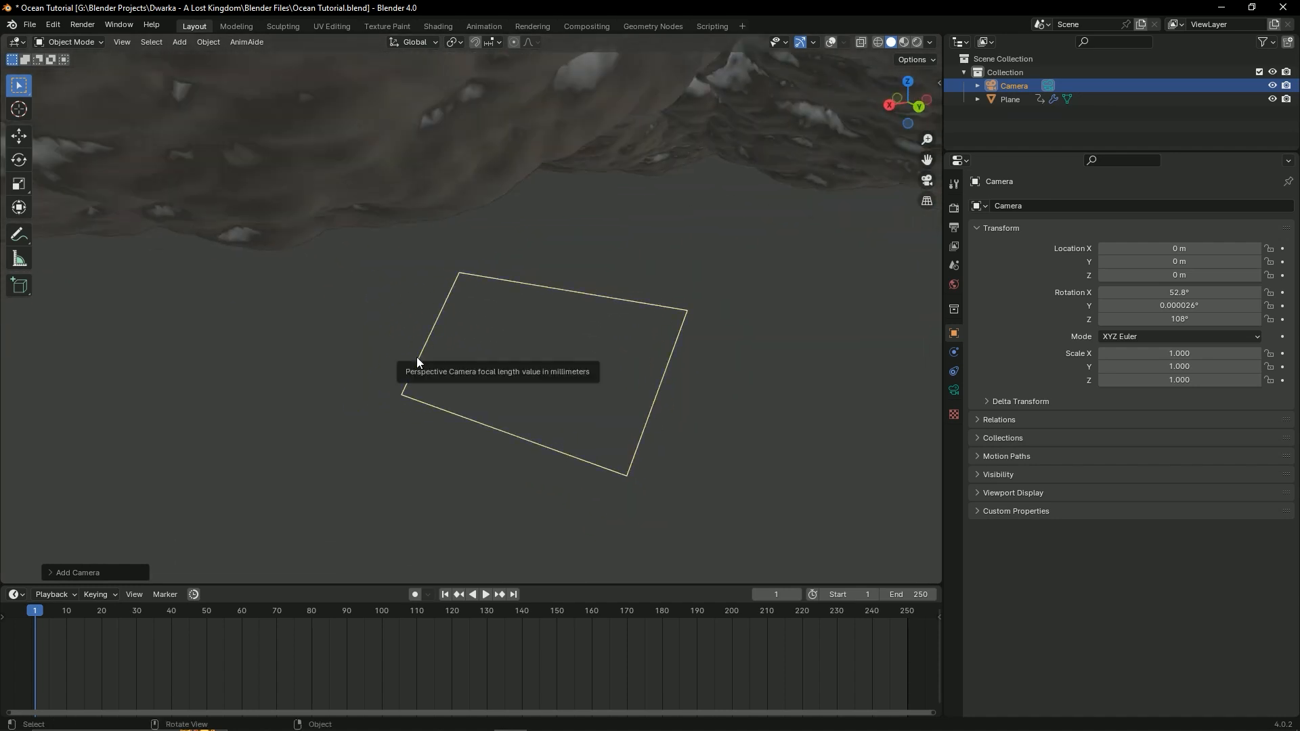
pyautogui.press('KP_0')
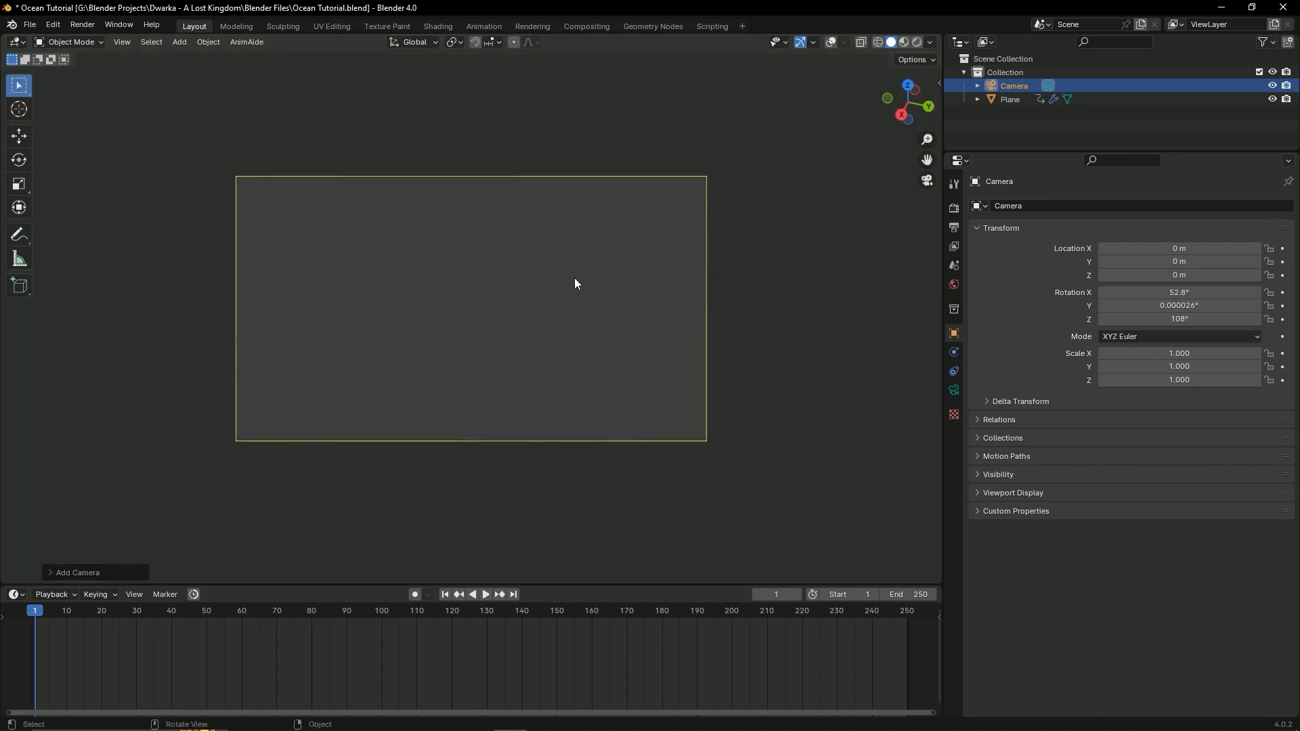
# Step: Lock the camera to the view so that navigating the viewport moves the camera
pyautogui.press('n')
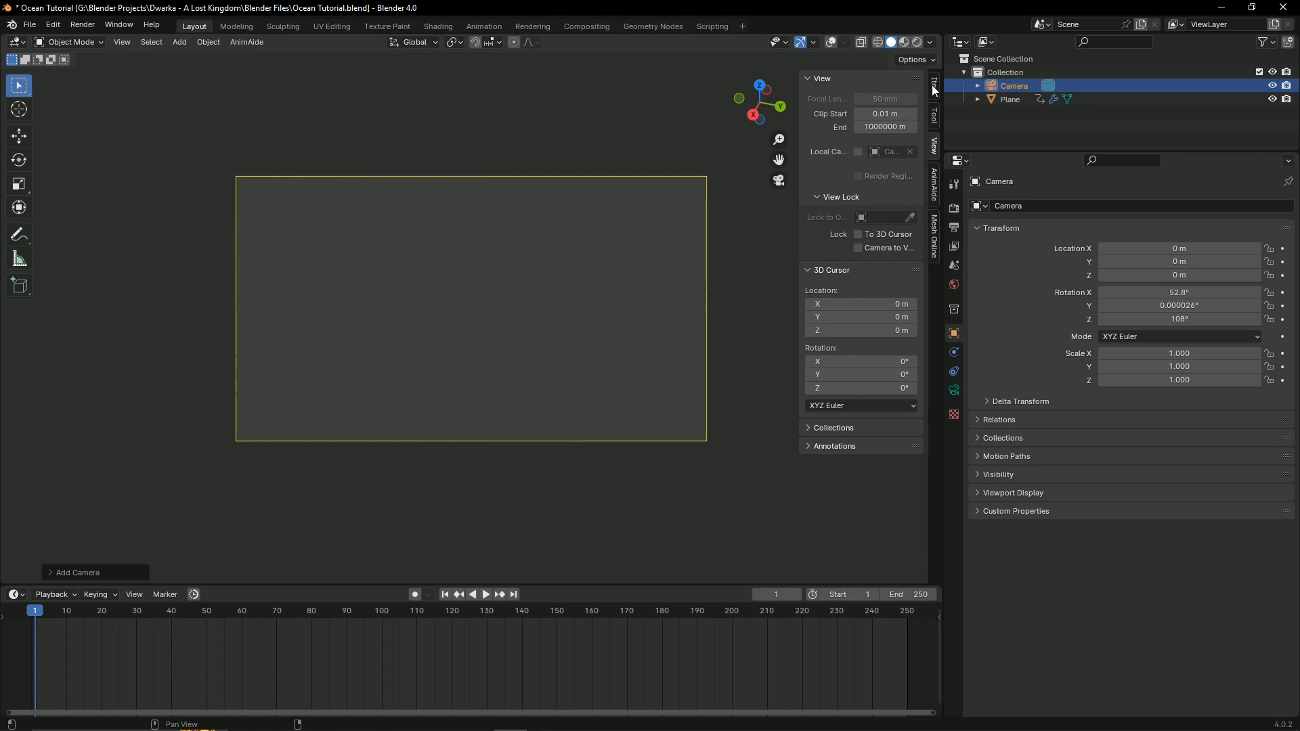
pyautogui.click(934, 116)
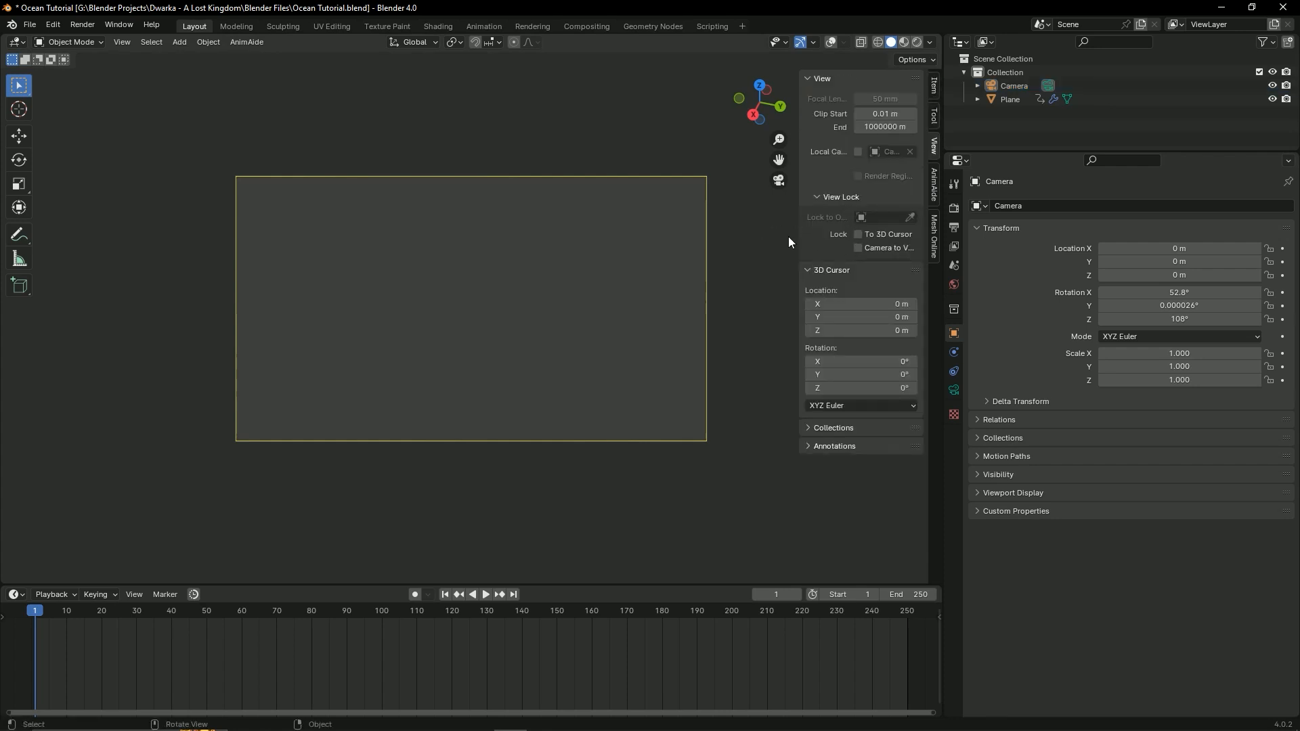
pyautogui.moveTo(797, 236); pyautogui.dragTo(752, 236)
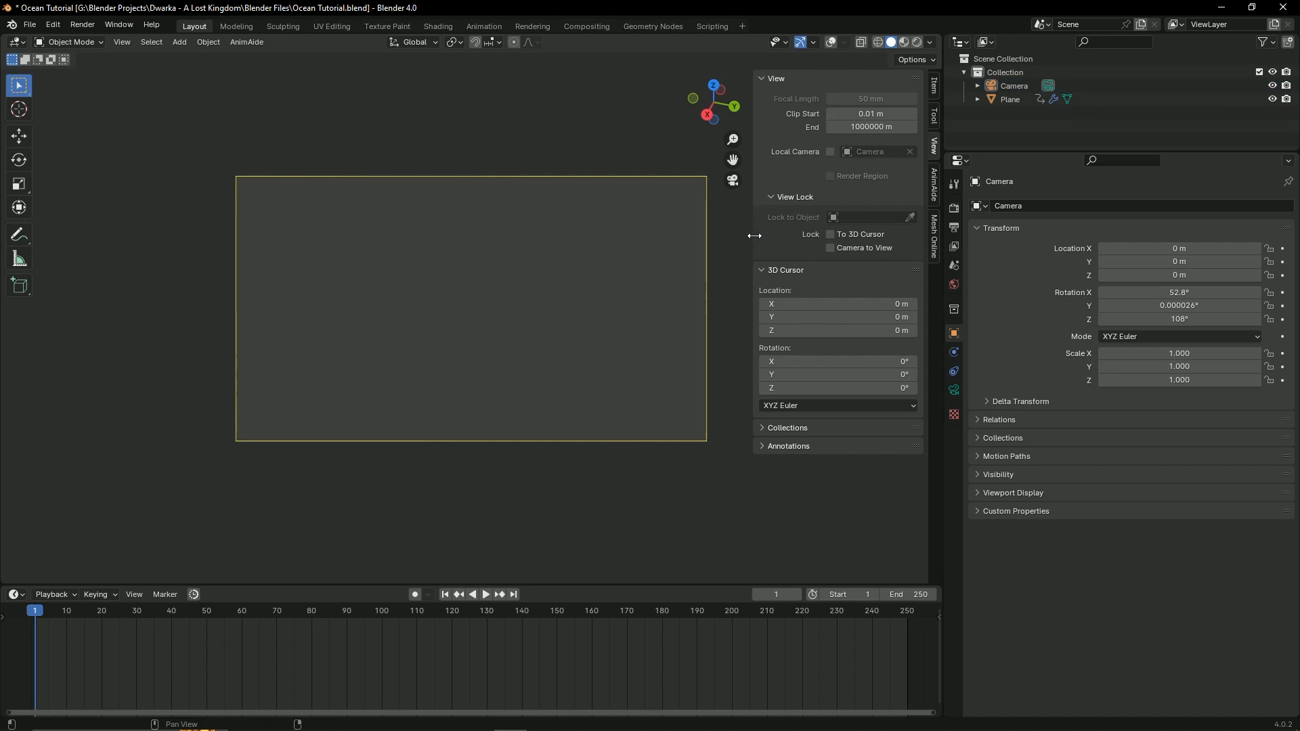
pyautogui.click(832, 248)
pyautogui.moveTo(752, 229); pyautogui.dragTo(802, 225)
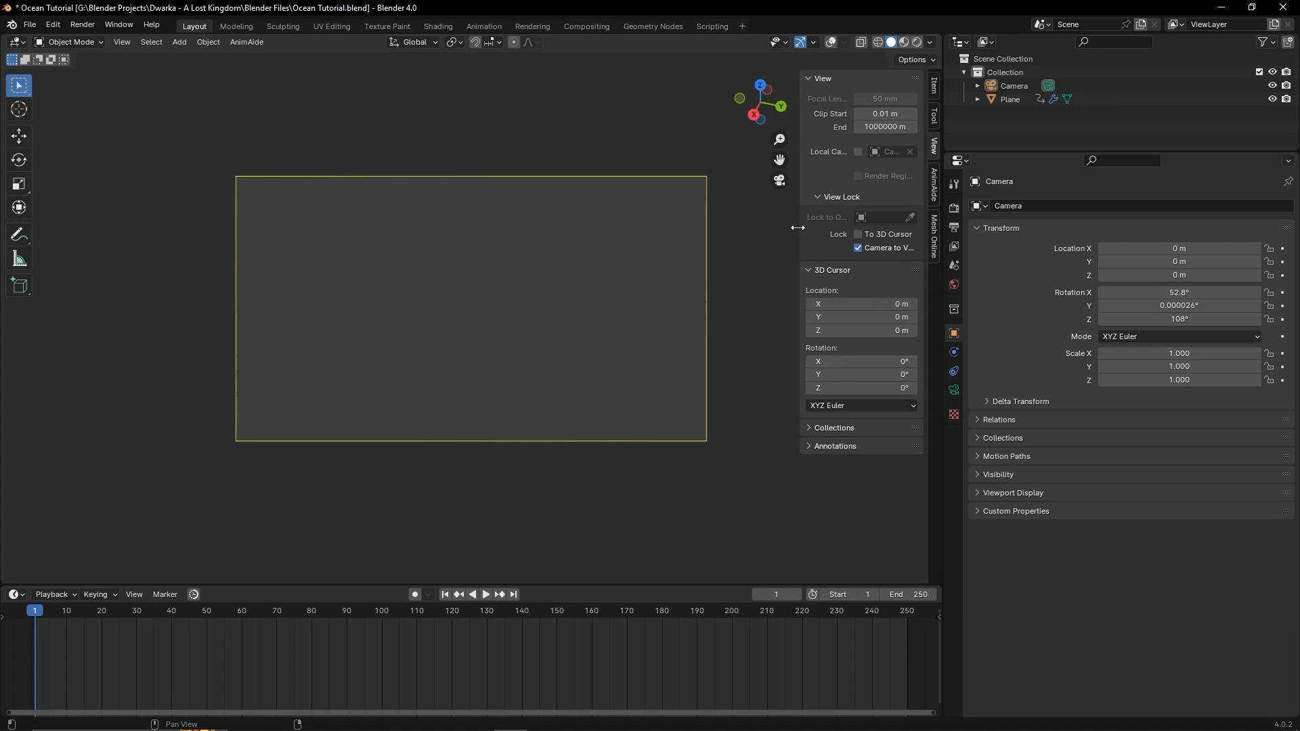
# Step: Pull the camera back and up from the scene origin until its frame takes in the ocean's wave crests
pyautogui.scroll(-2, 466, 287)
pyautogui.scroll(-15, 465, 281)
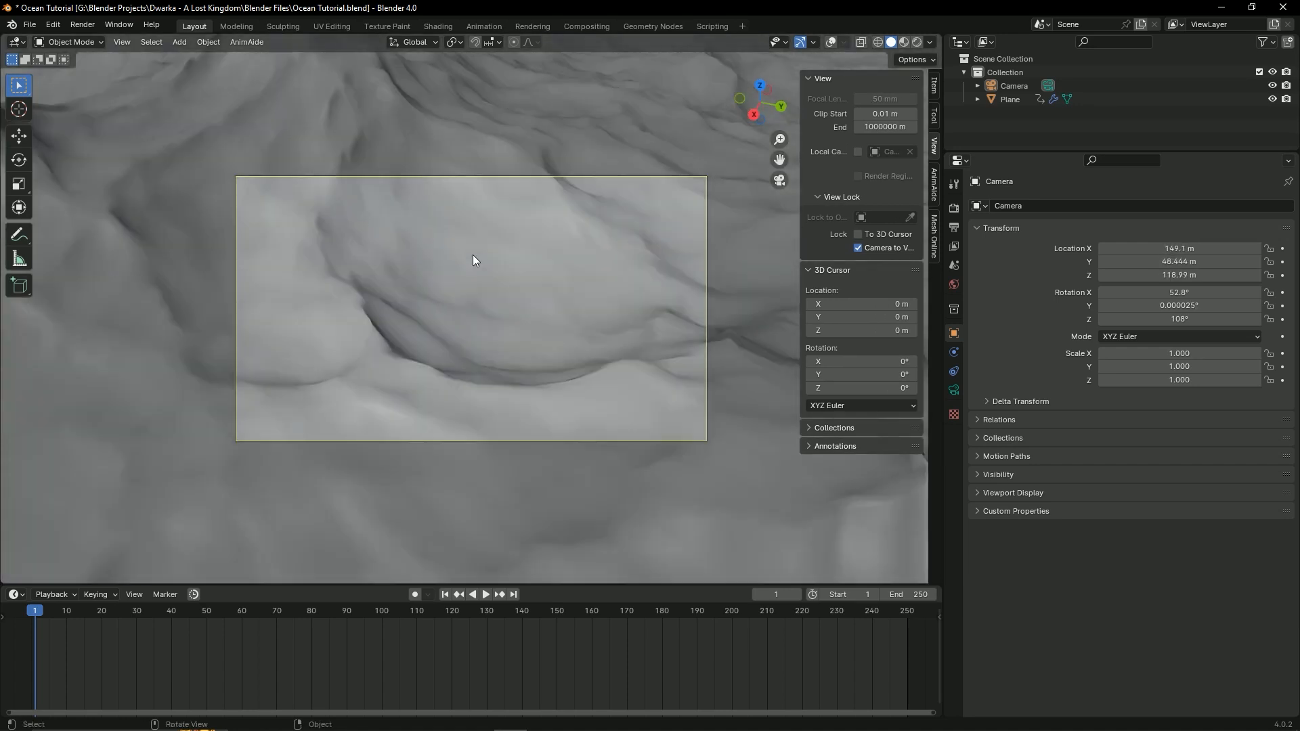
pyautogui.scroll(-8, 473, 255)
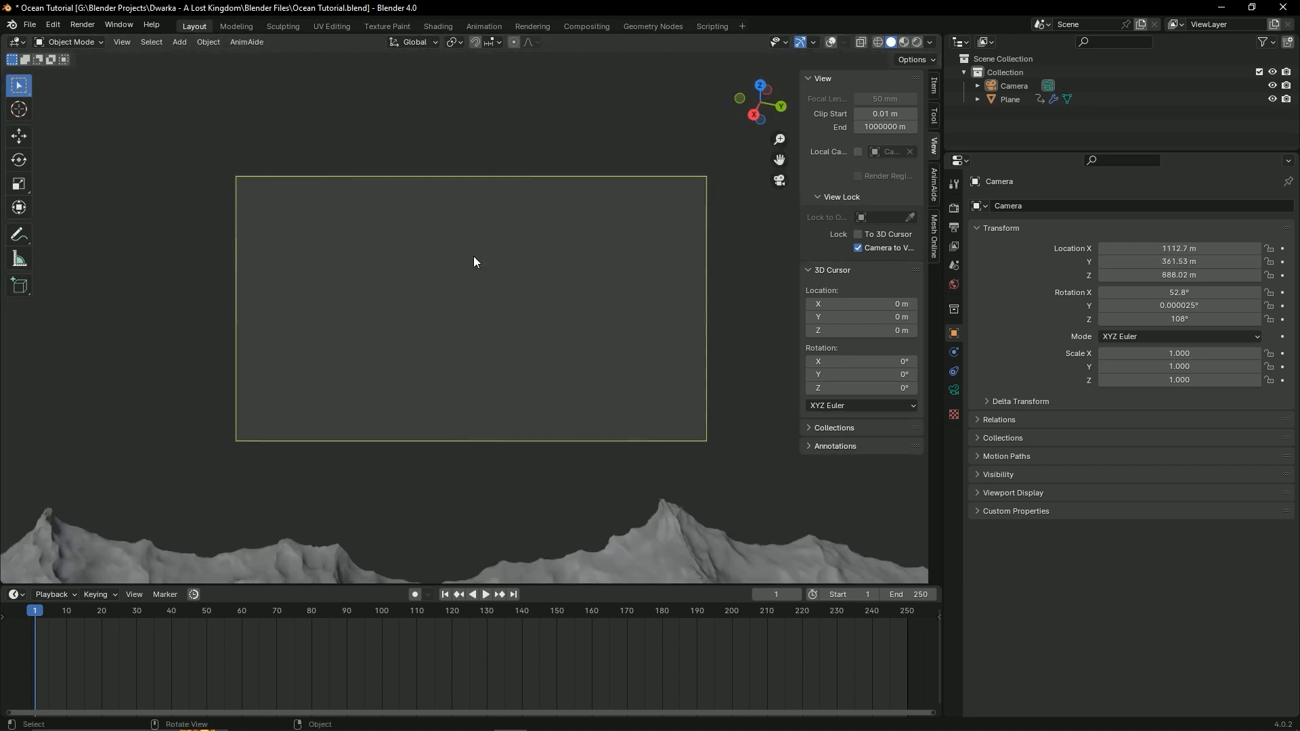
pyautogui.scroll(-2, 475, 245)
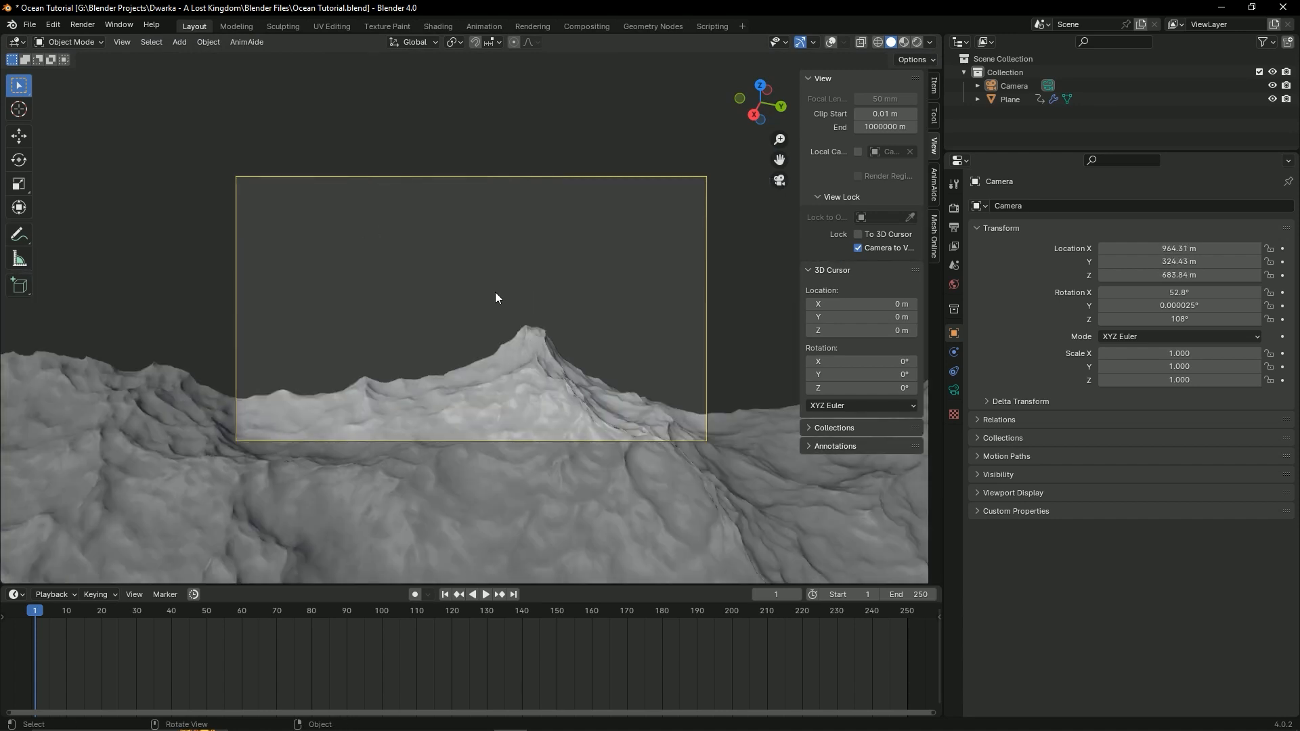
pyautogui.scroll(-2, 481, 292)
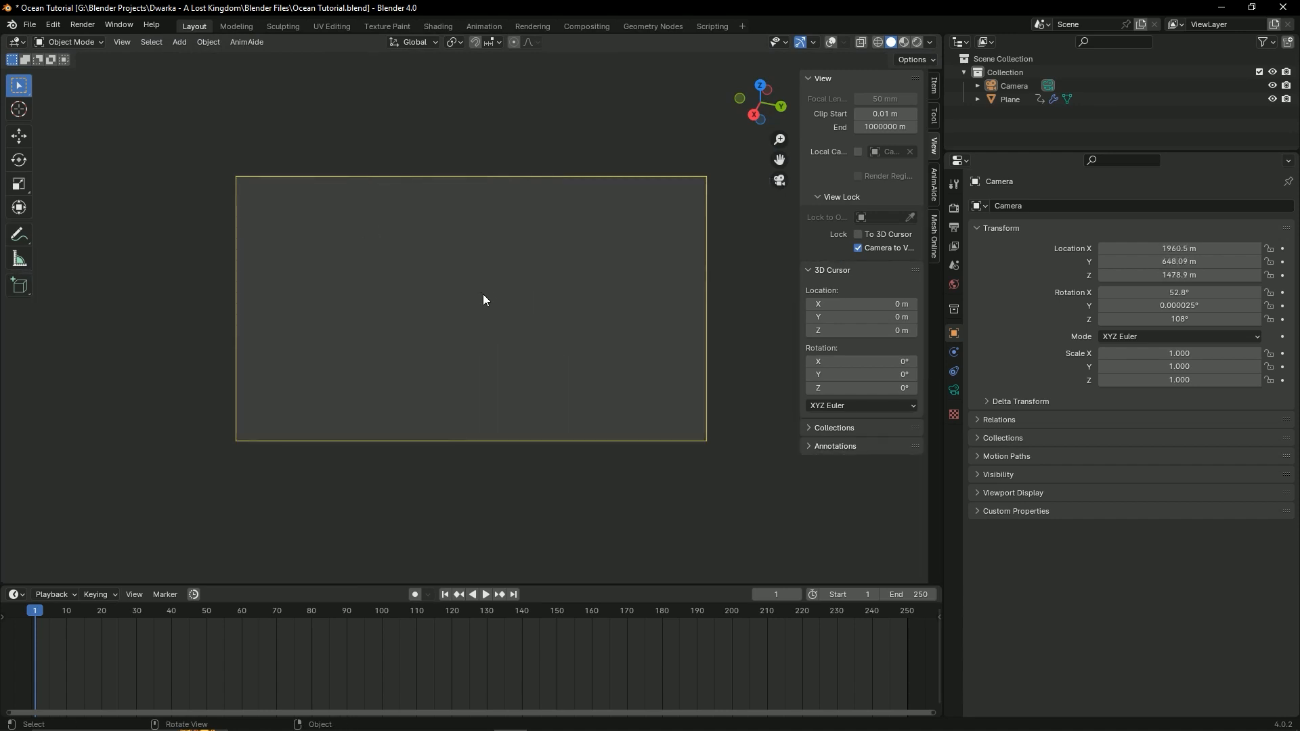
pyautogui.scroll(2, 485, 299)
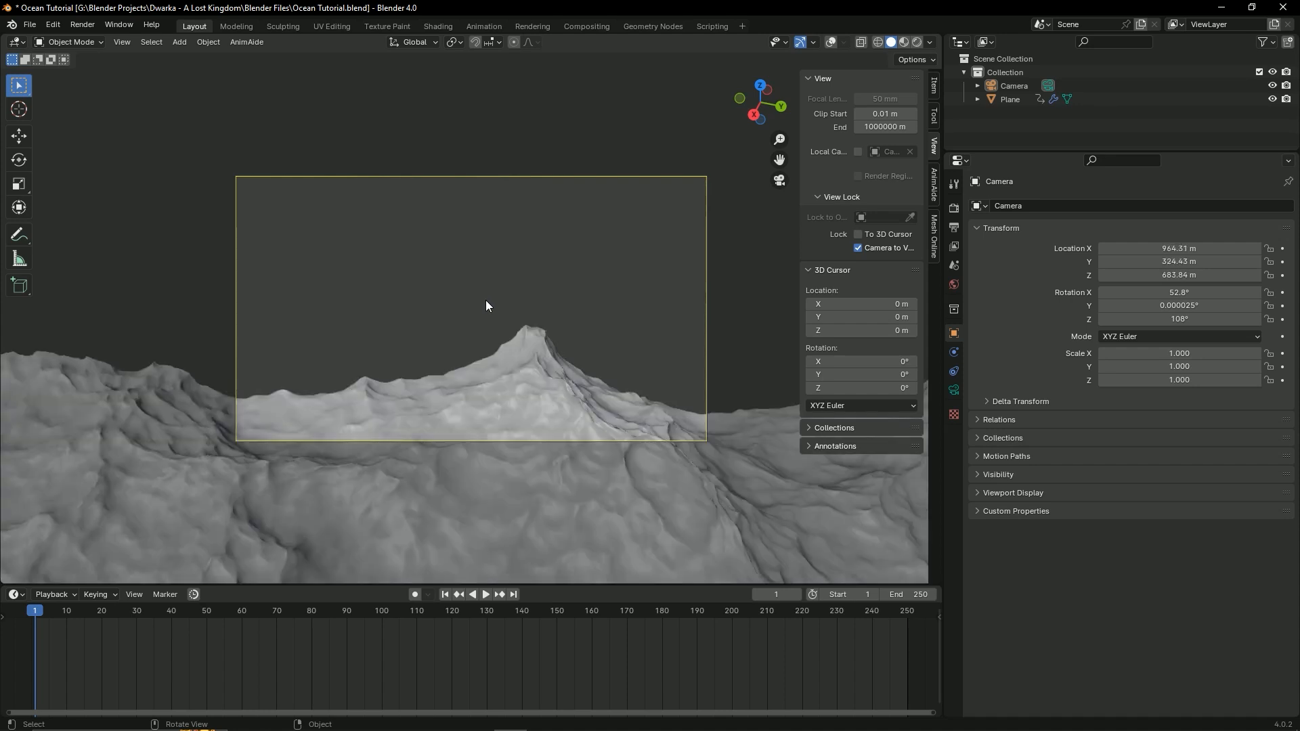
pyautogui.scroll(1, 485, 299)
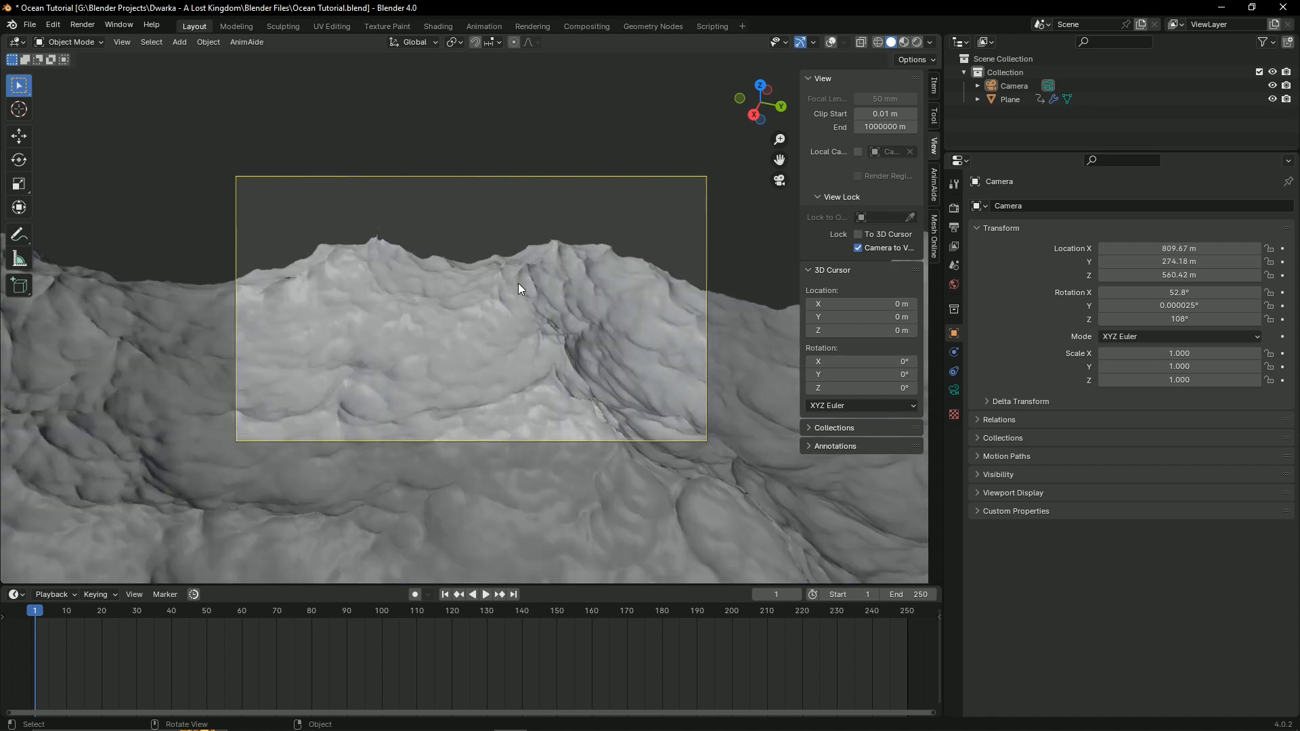
# Step: Set the camera's clip end to 1000000 m and save the project
pyautogui.click(953, 391)
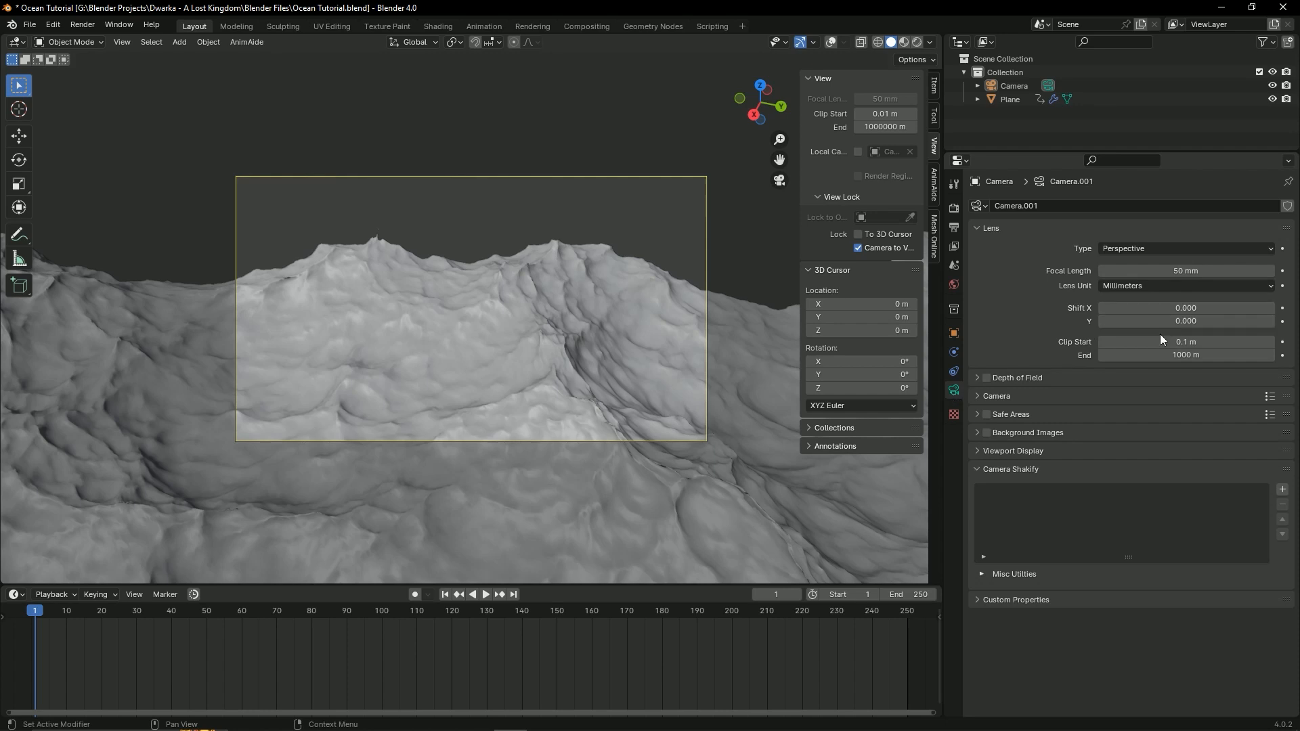
pyautogui.click(1166, 357)
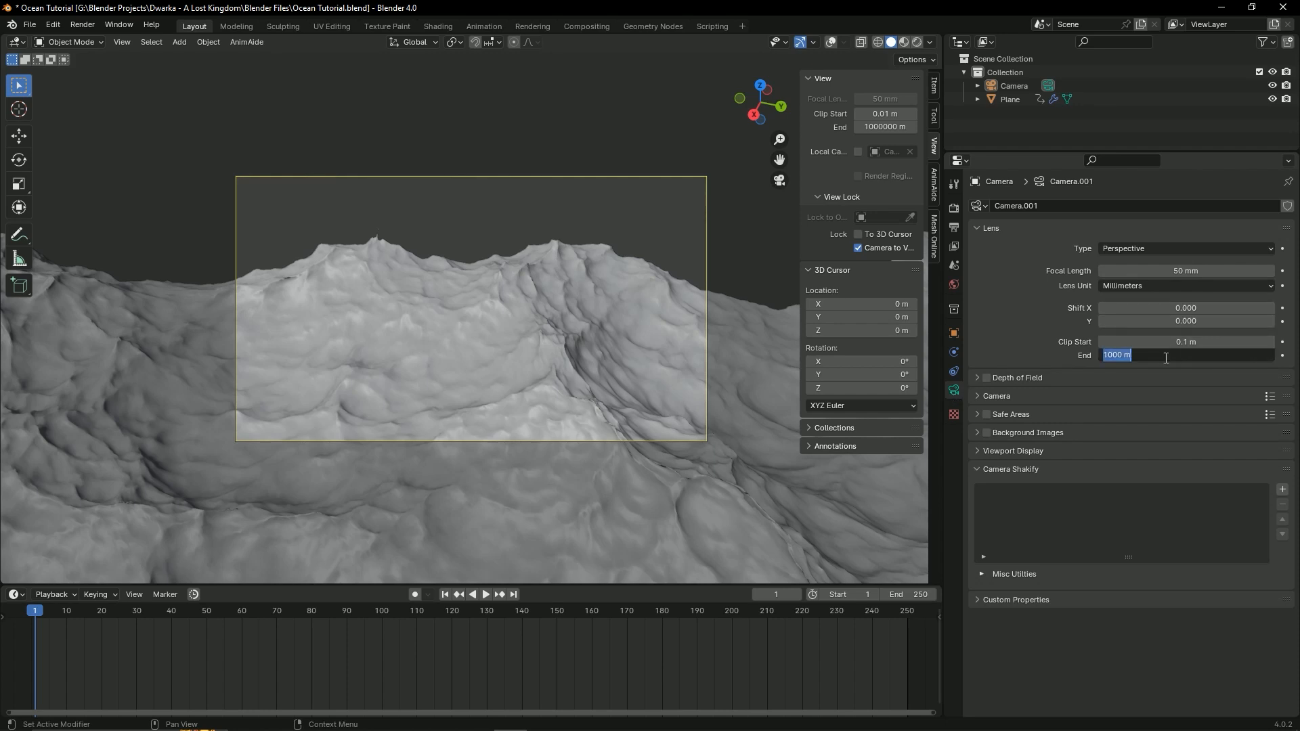
pyautogui.click(1121, 356)
pyautogui.write('000')
pyautogui.press('Return')
pyautogui.hotkey('ctrl', 's')
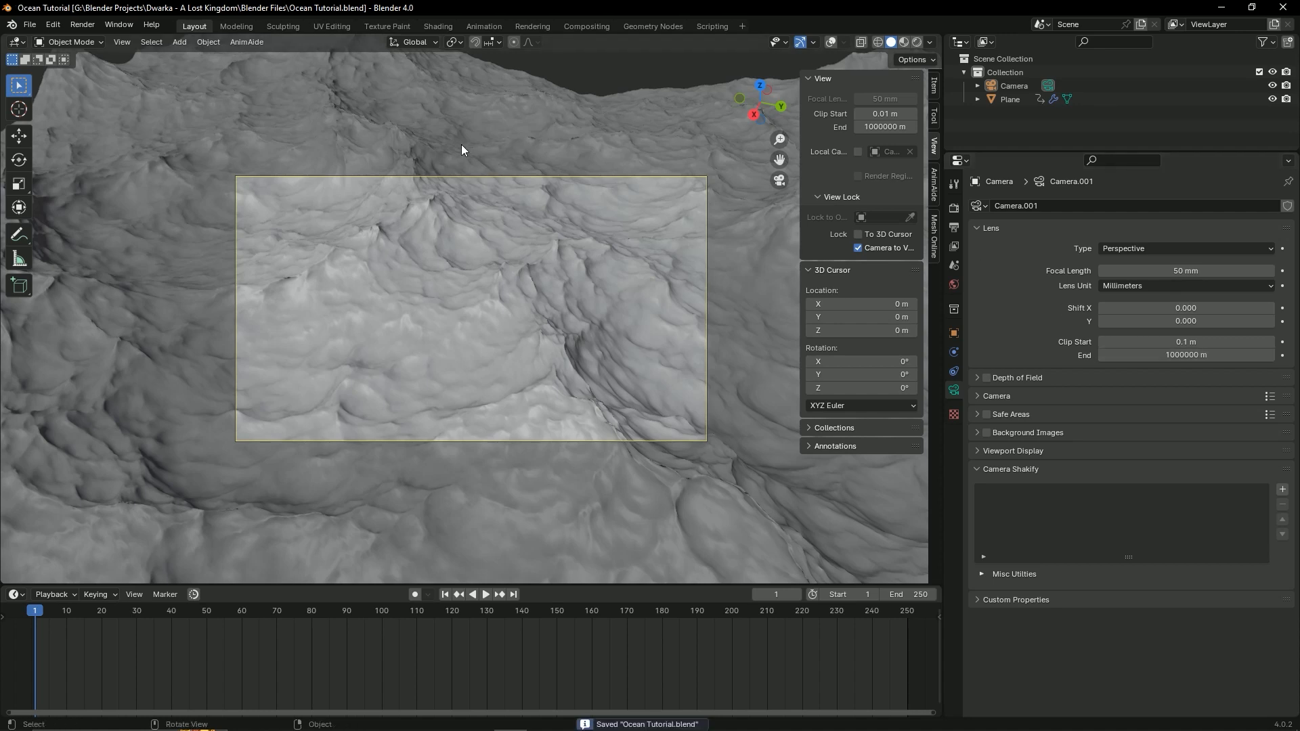
# Step: Reposition the camera to a low angle just above the waves with the horizon in frame, and save the project
pyautogui.scroll(-8, 519, 263)
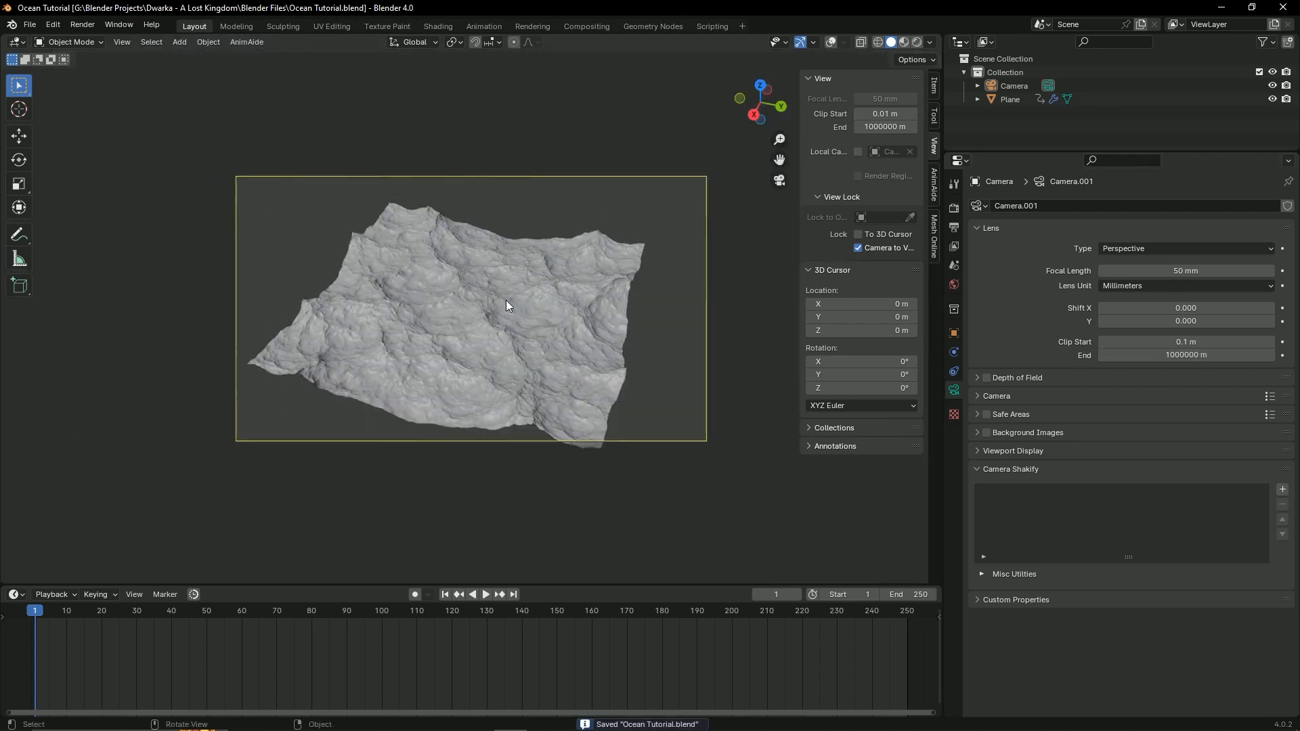
pyautogui.moveTo(506, 299); pyautogui.dragTo(542, 300, button='middle')
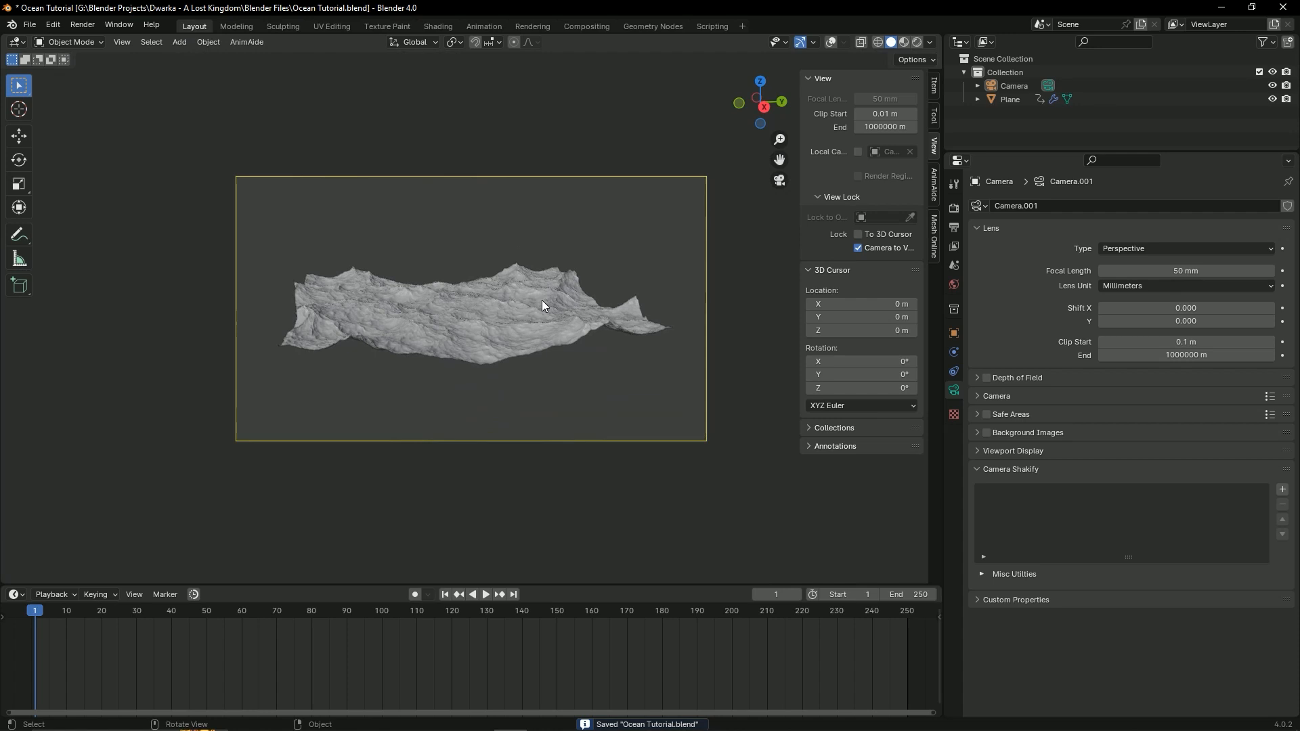
pyautogui.moveTo(542, 300); pyautogui.dragTo(566, 349, button='middle')
pyautogui.hotkey('ctrl', 's')
pyautogui.hotkey('ctrl', 's')
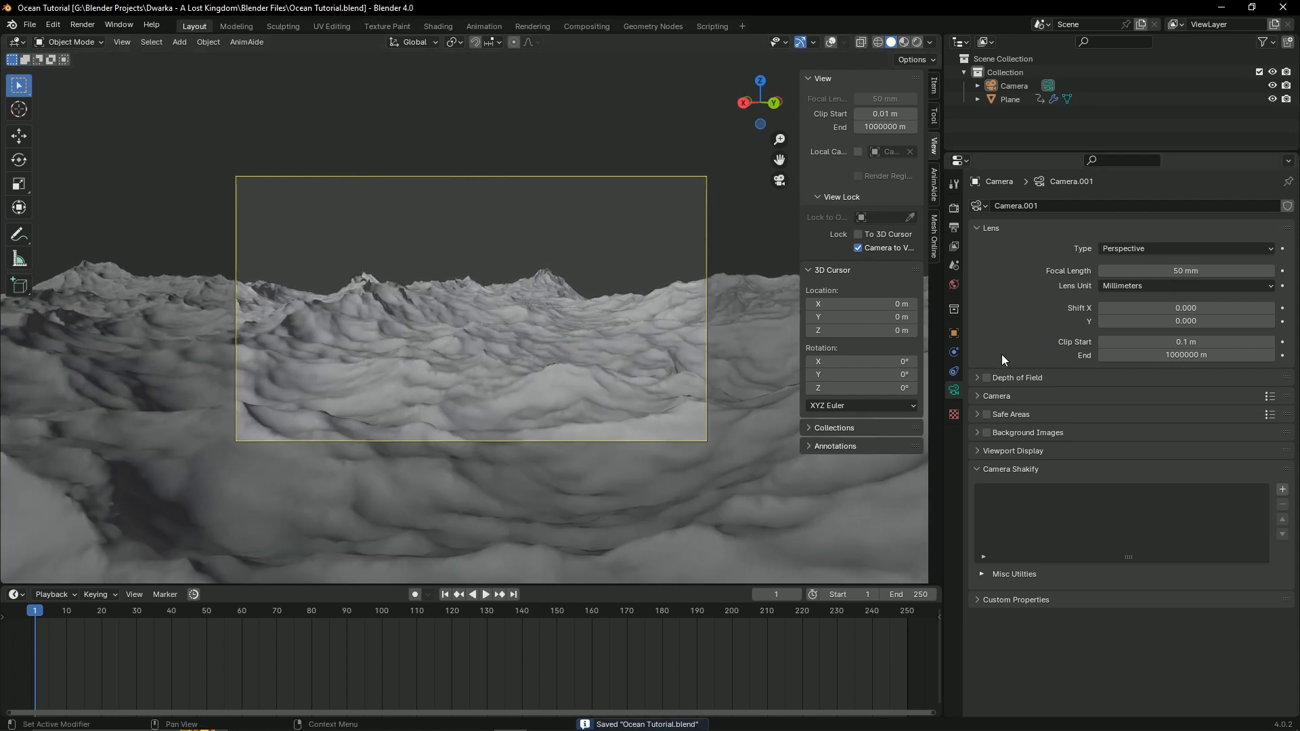
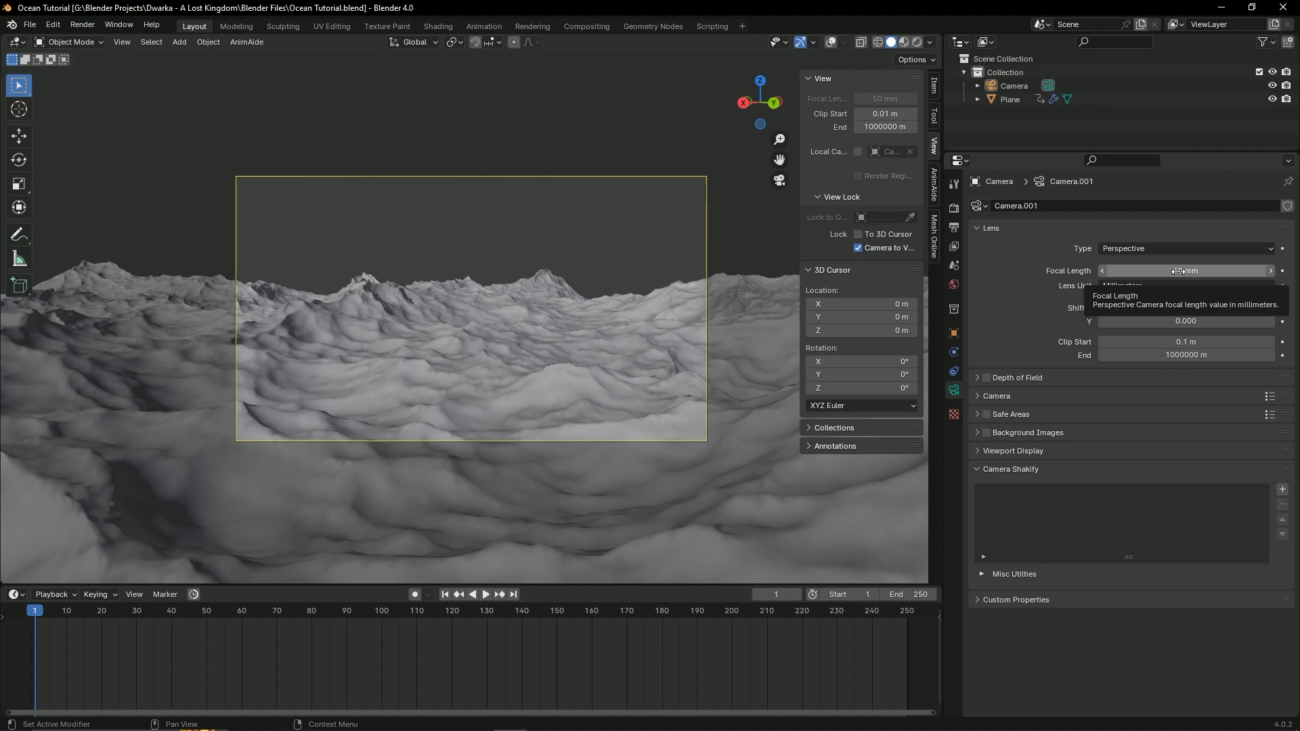
# Step: Set the camera's focal length to 24 mm, save the project and reframe the shot across the wave surface
pyautogui.click(1179, 271)
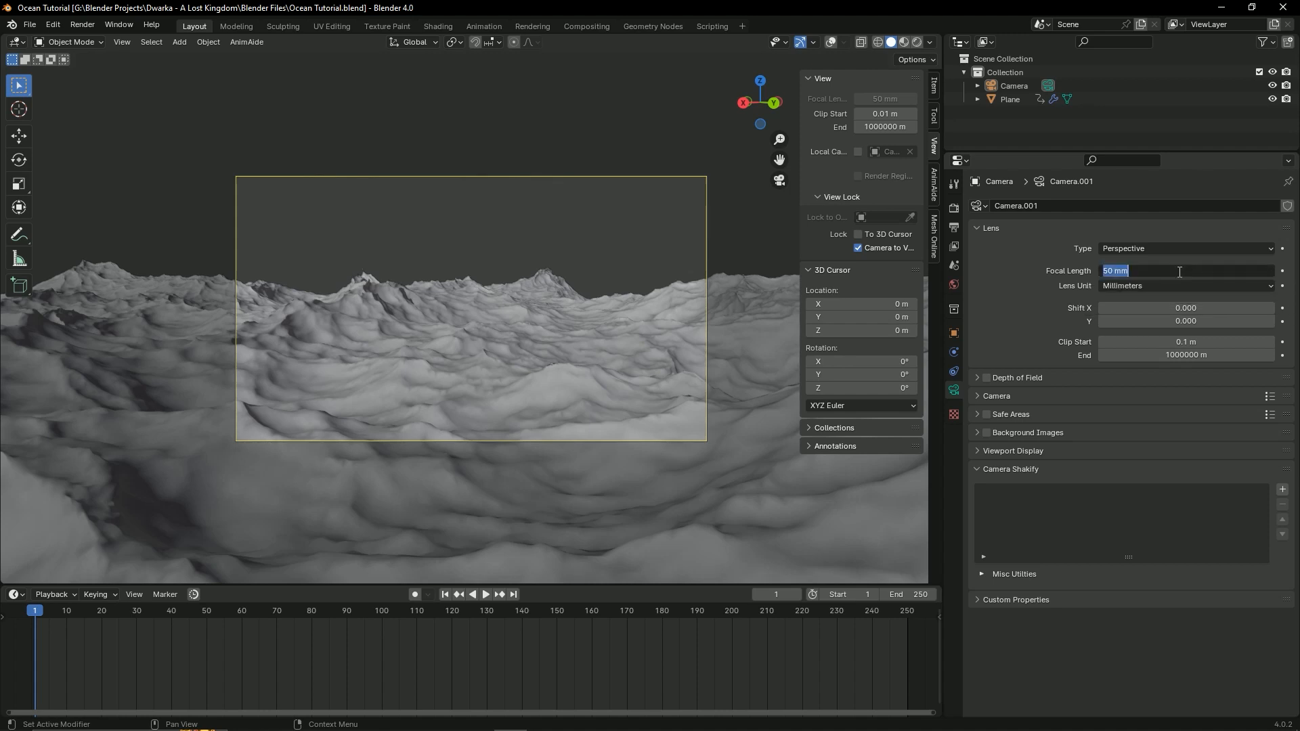
pyautogui.write('35')
pyautogui.press('Return')
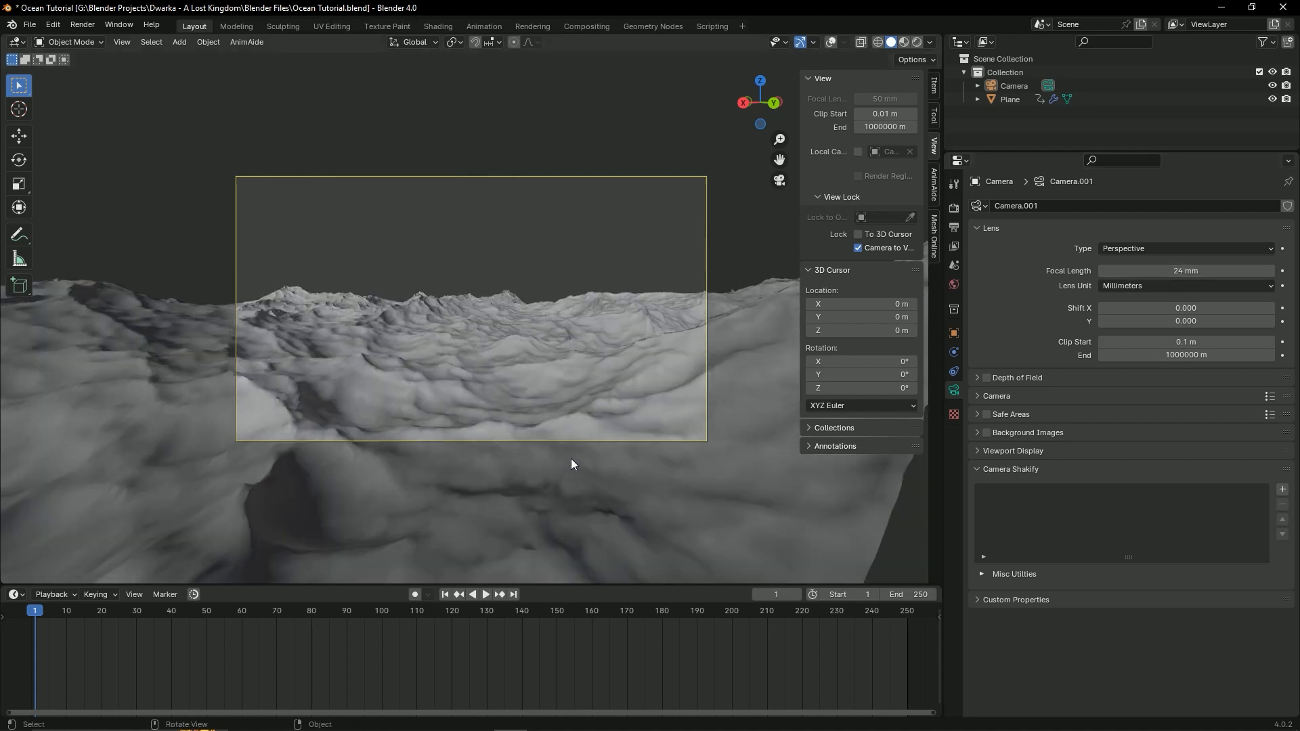
pyautogui.hotkey('ctrl', 's')
pyautogui.moveTo(571, 417); pyautogui.dragTo(509, 368, button='middle')
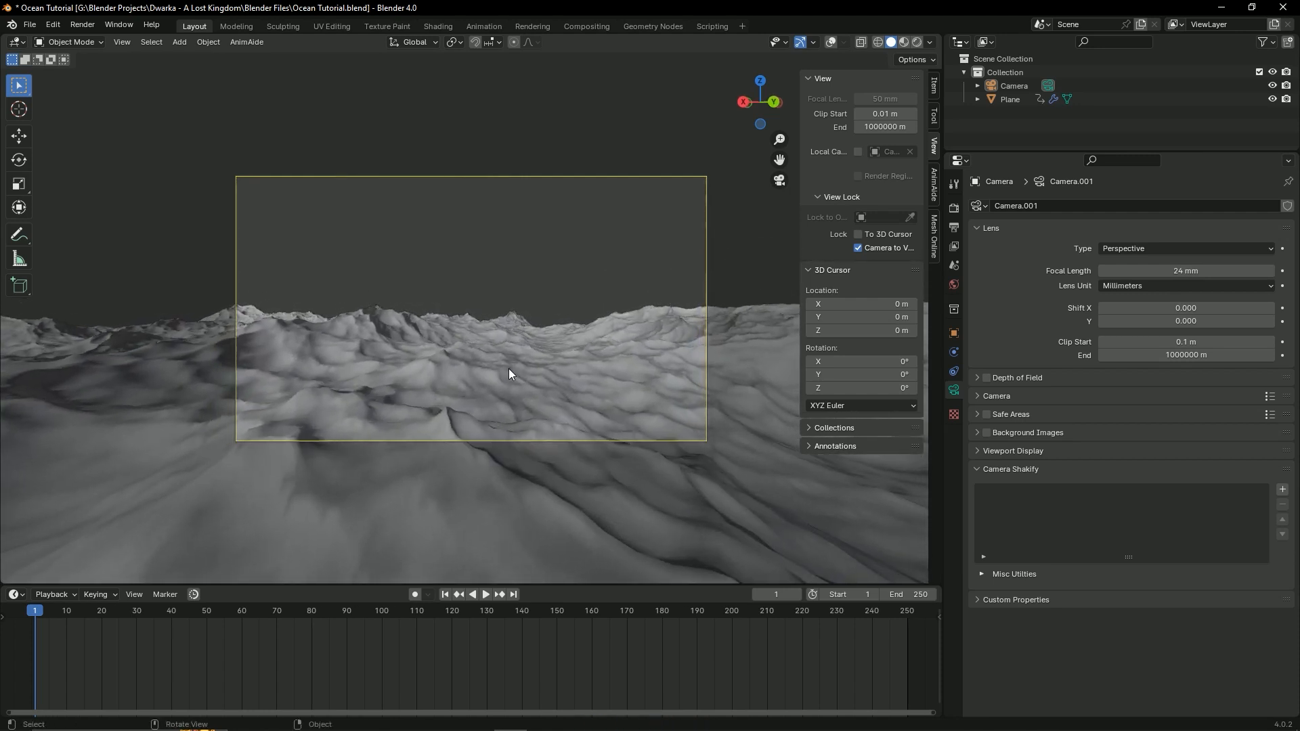
# Step: Unlock the camera from the view, save the project, and check the ocean from outside before returning to the camera view
pyautogui.hotkey('ctrl', 's')
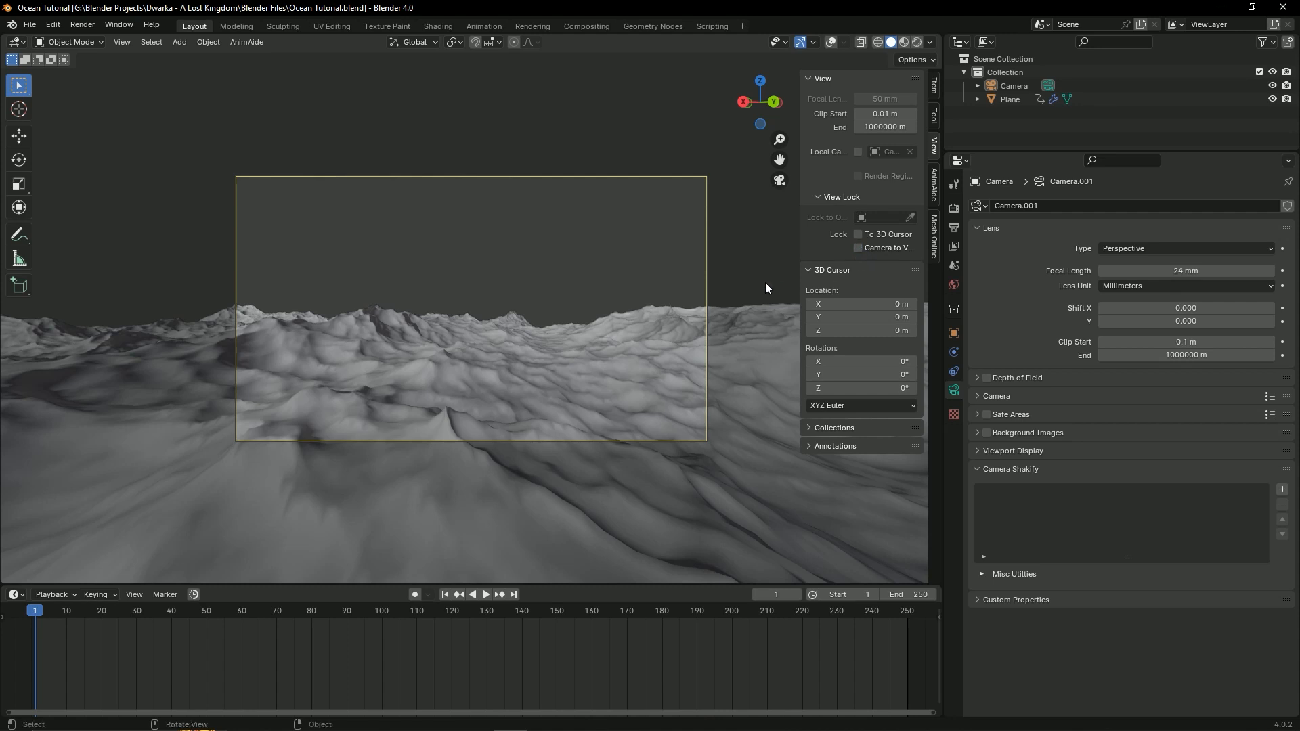
pyautogui.hotkey('ctrl', 's')
pyautogui.moveTo(697, 282); pyautogui.dragTo(574, 311, button='middle')
pyautogui.scroll(-6, 555, 338)
pyautogui.scroll(5, 524, 360)
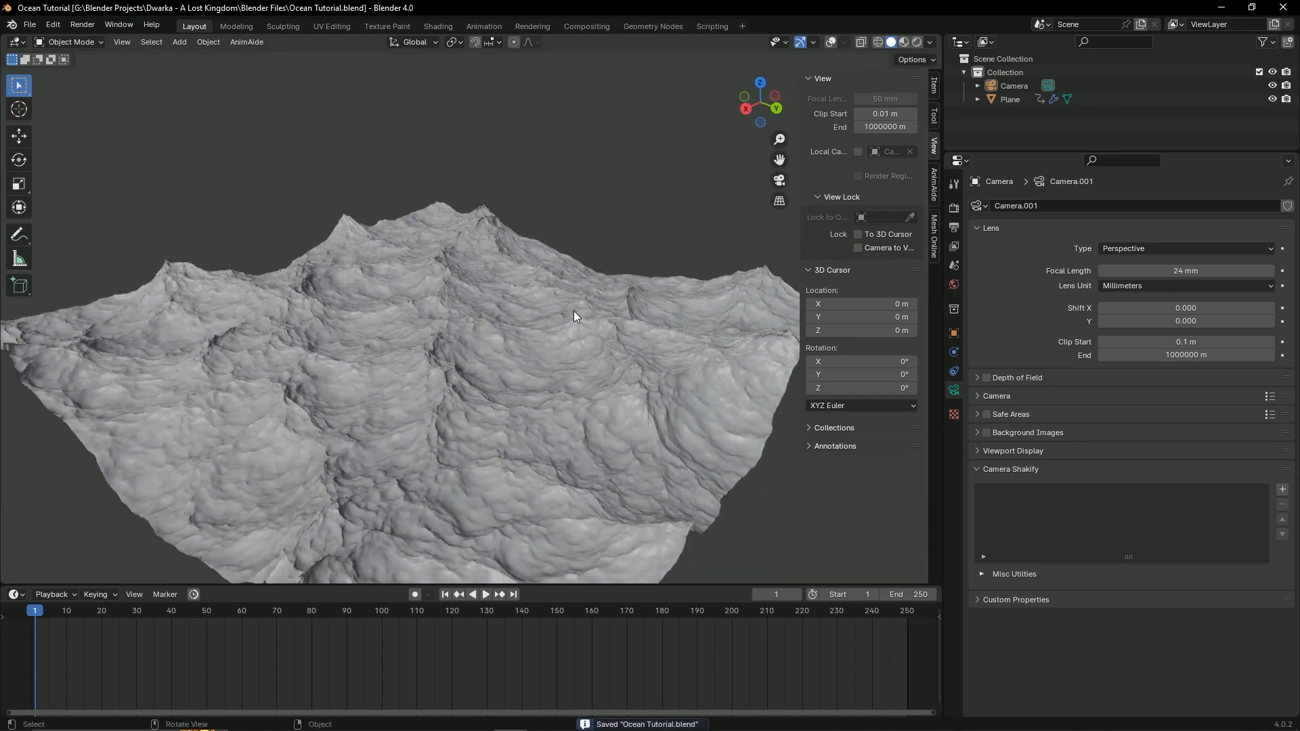
pyautogui.press('KP_0')
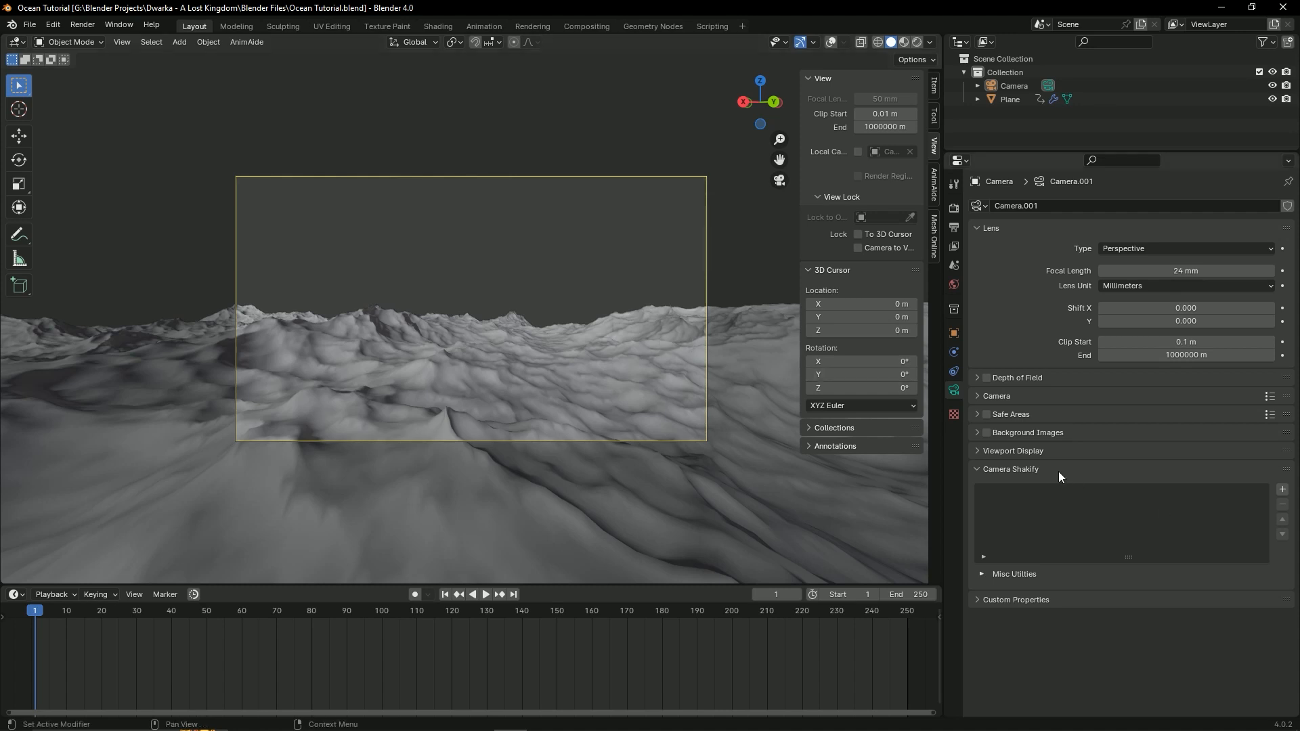
# Step: Set the camera's passepartout opacity to 1.000 in its viewport display settings and save the project
pyautogui.click(986, 451)
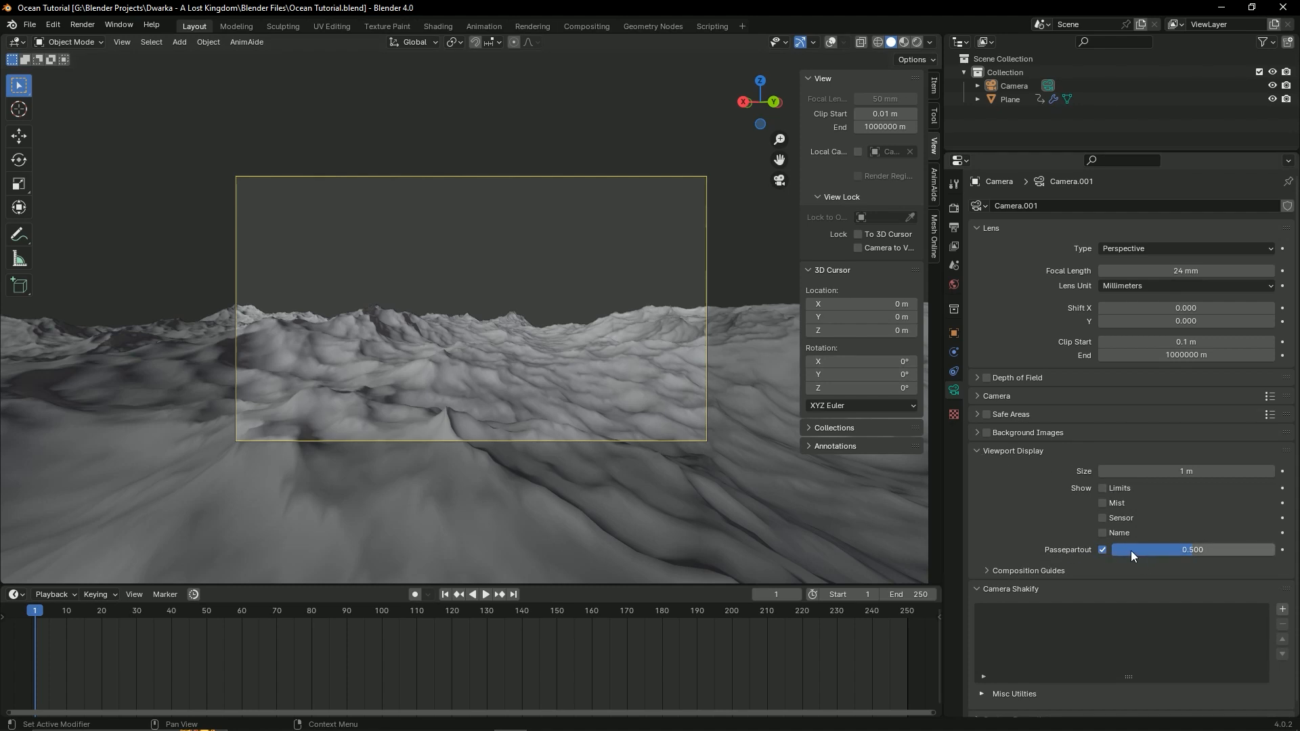
pyautogui.moveTo(1131, 551); pyautogui.dragTo(1277, 550)
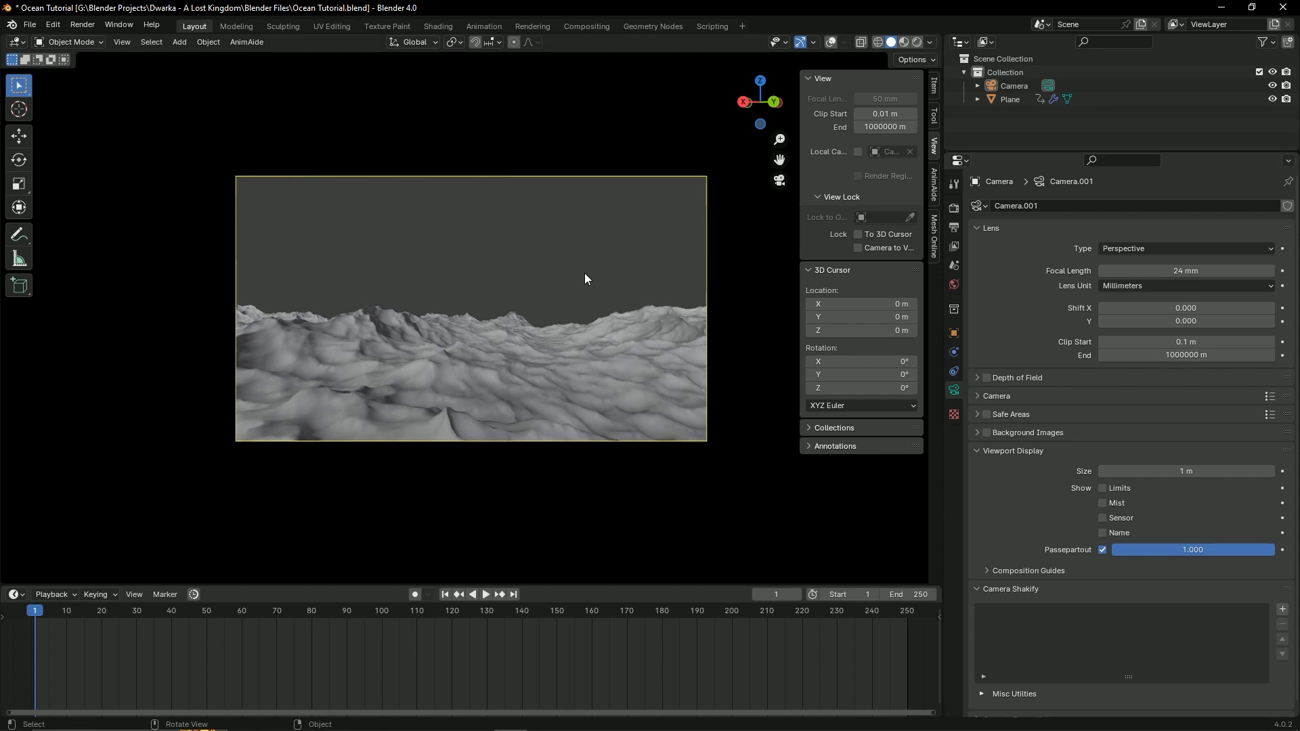
pyautogui.hotkey('ctrl', 's')
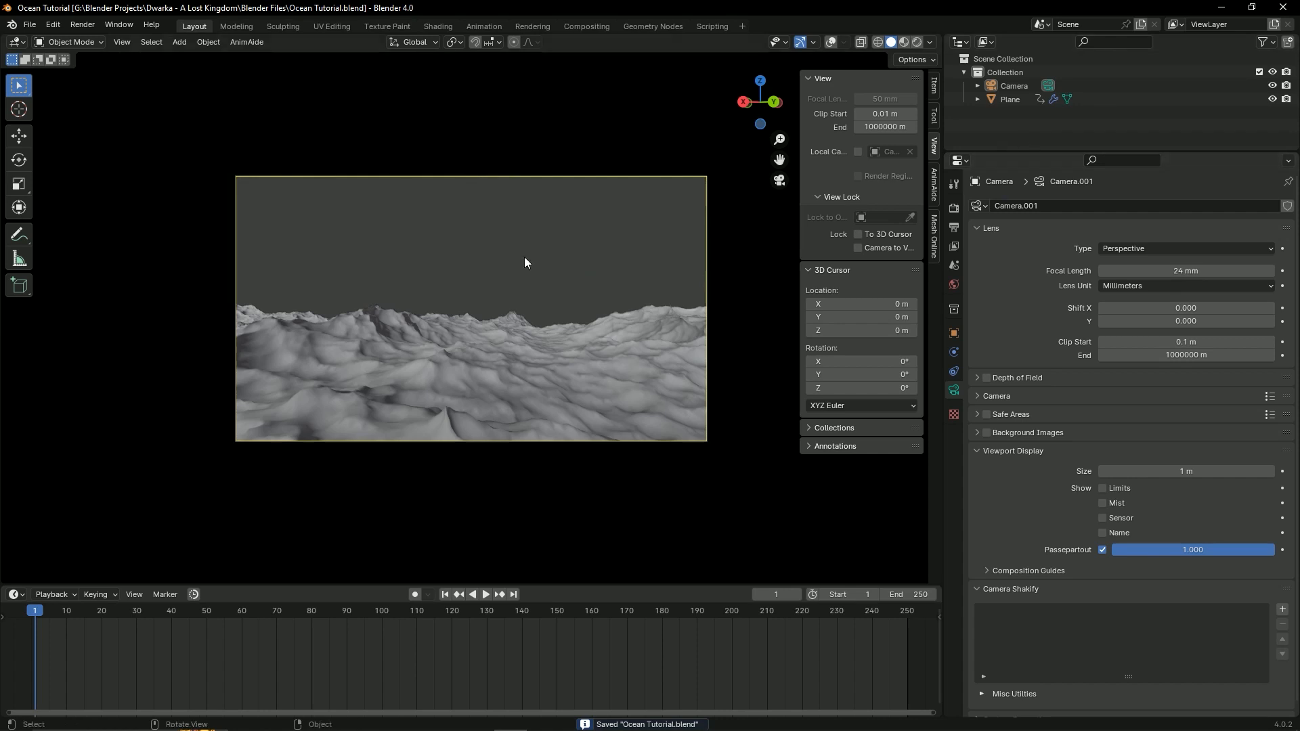
# Step: Select the camera and scale its object up until it stands out clearly against the ocean, and save the project
pyautogui.moveTo(464, 221); pyautogui.dragTo(494, 313, button='middle')
pyautogui.click(1014, 86)
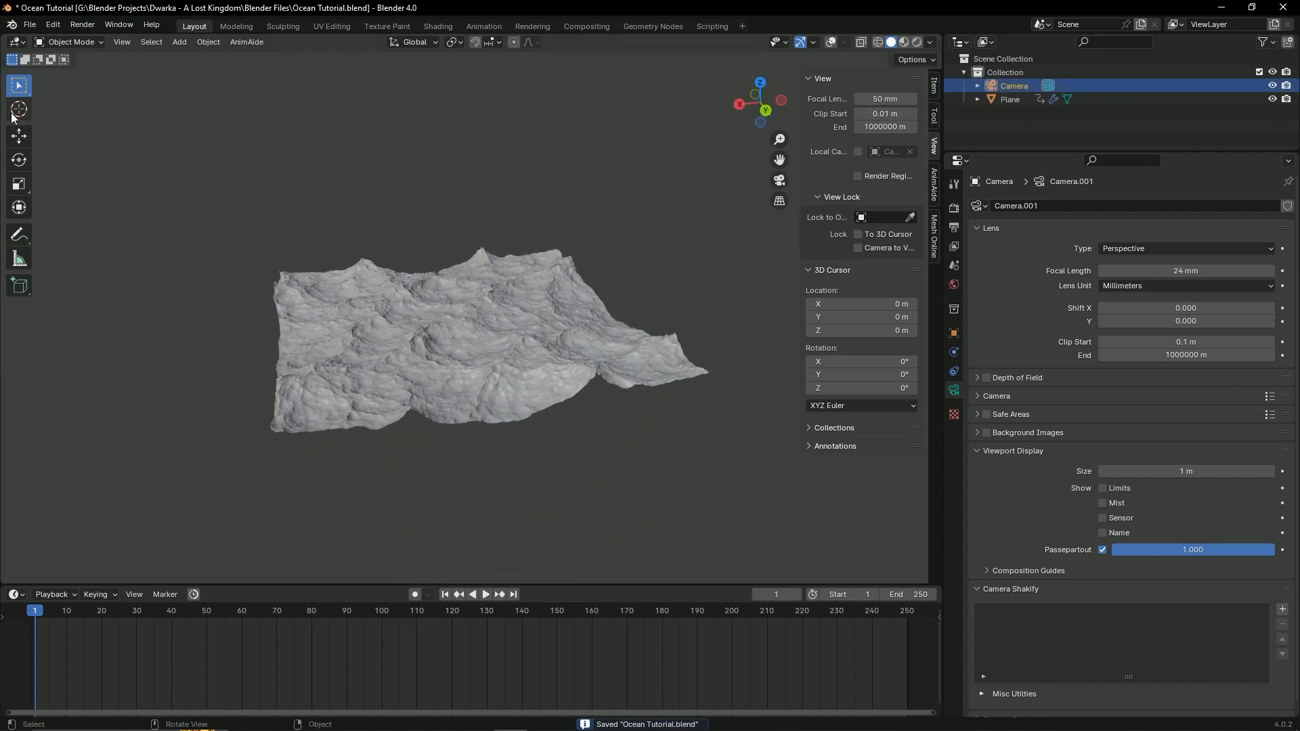
pyautogui.click(19, 136)
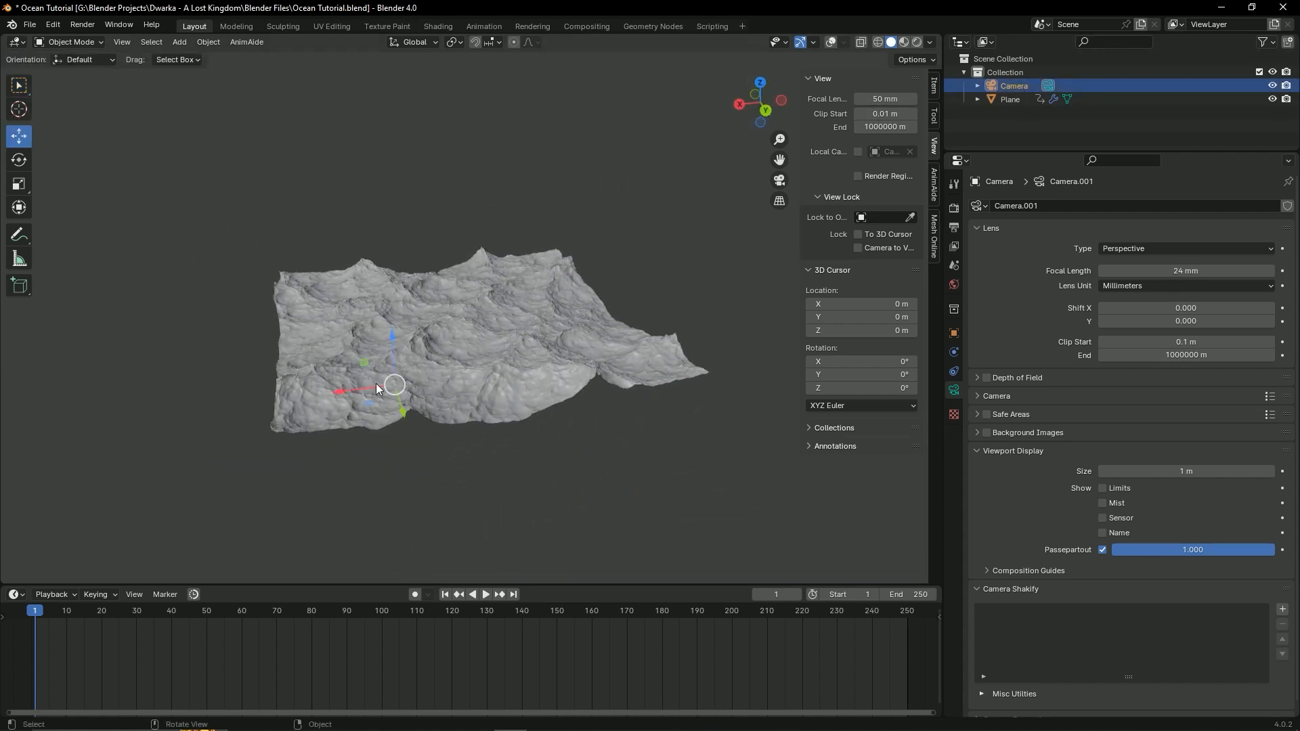
pyautogui.press('s')
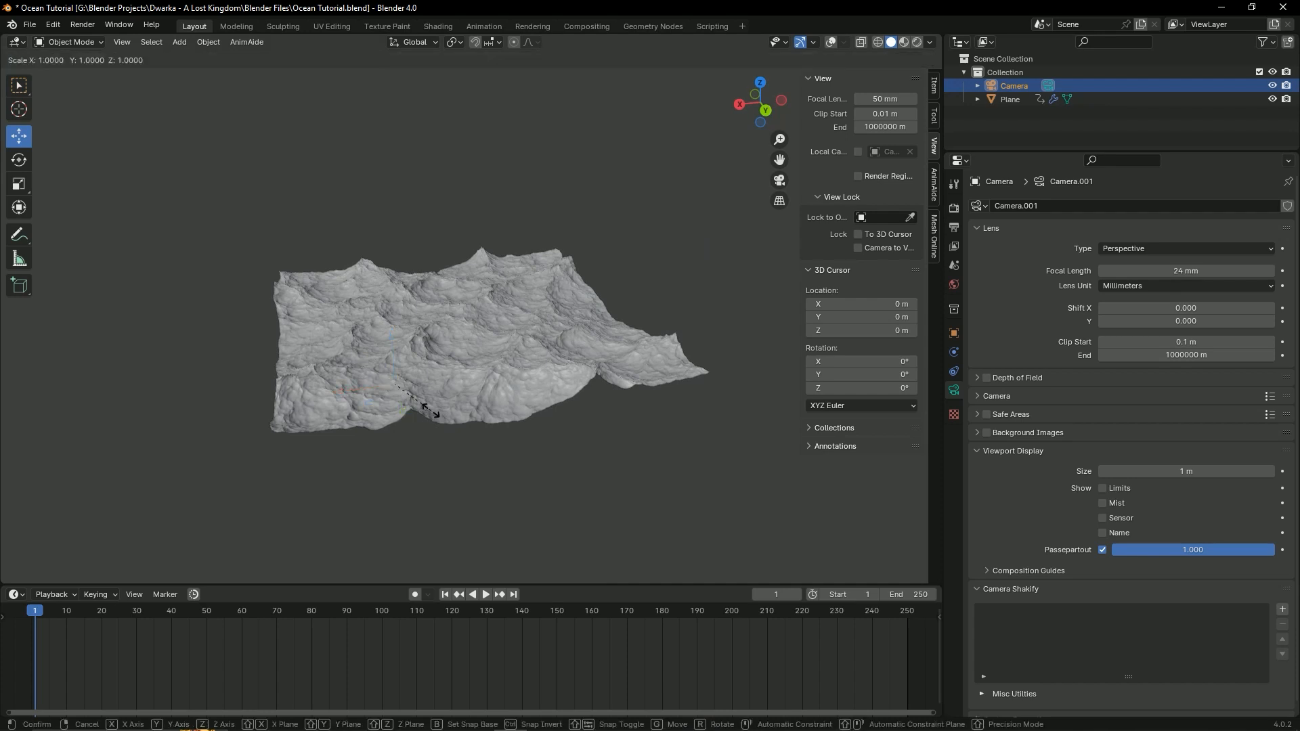
pyautogui.click(705, 503)
pyautogui.press('s')
pyautogui.click(911, 578)
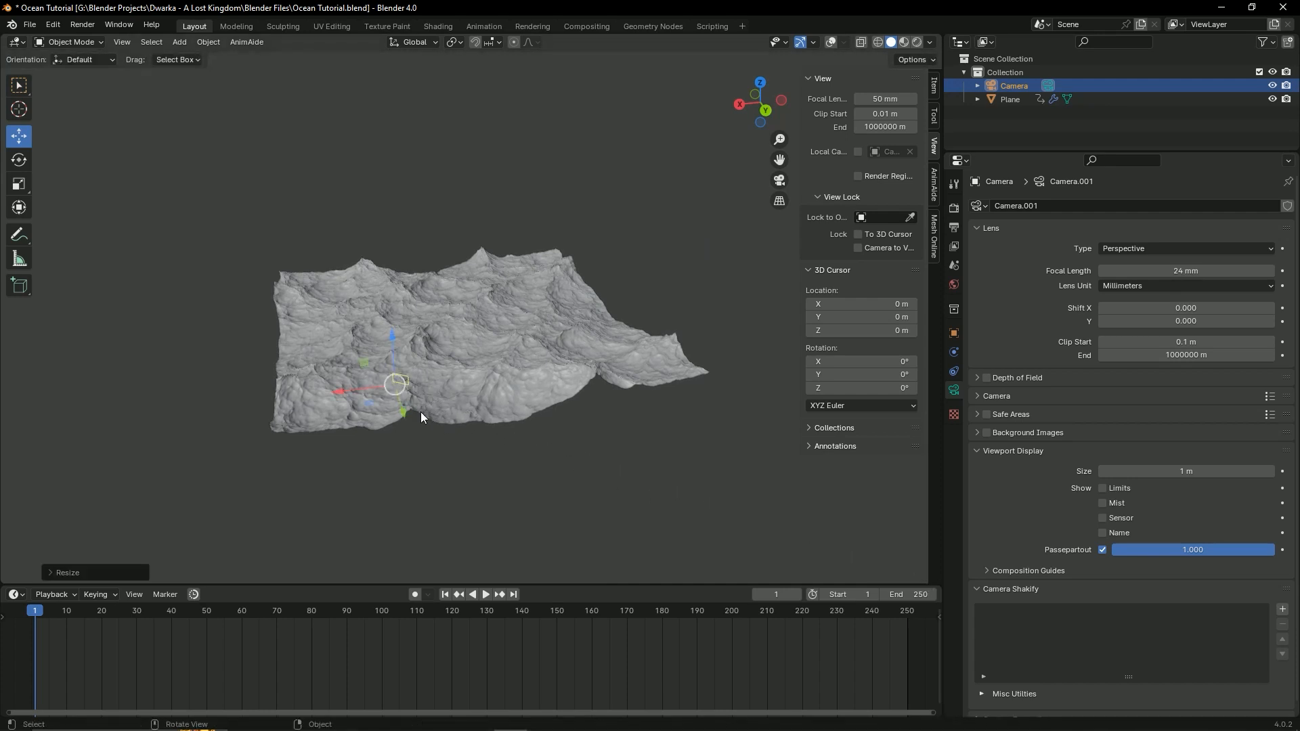
pyautogui.press('s')
pyautogui.click(479, 430)
pyautogui.moveTo(476, 430); pyautogui.dragTo(482, 395, button='middle')
pyautogui.scroll(2, 380, 400)
pyautogui.hotkey('ctrl', 's')
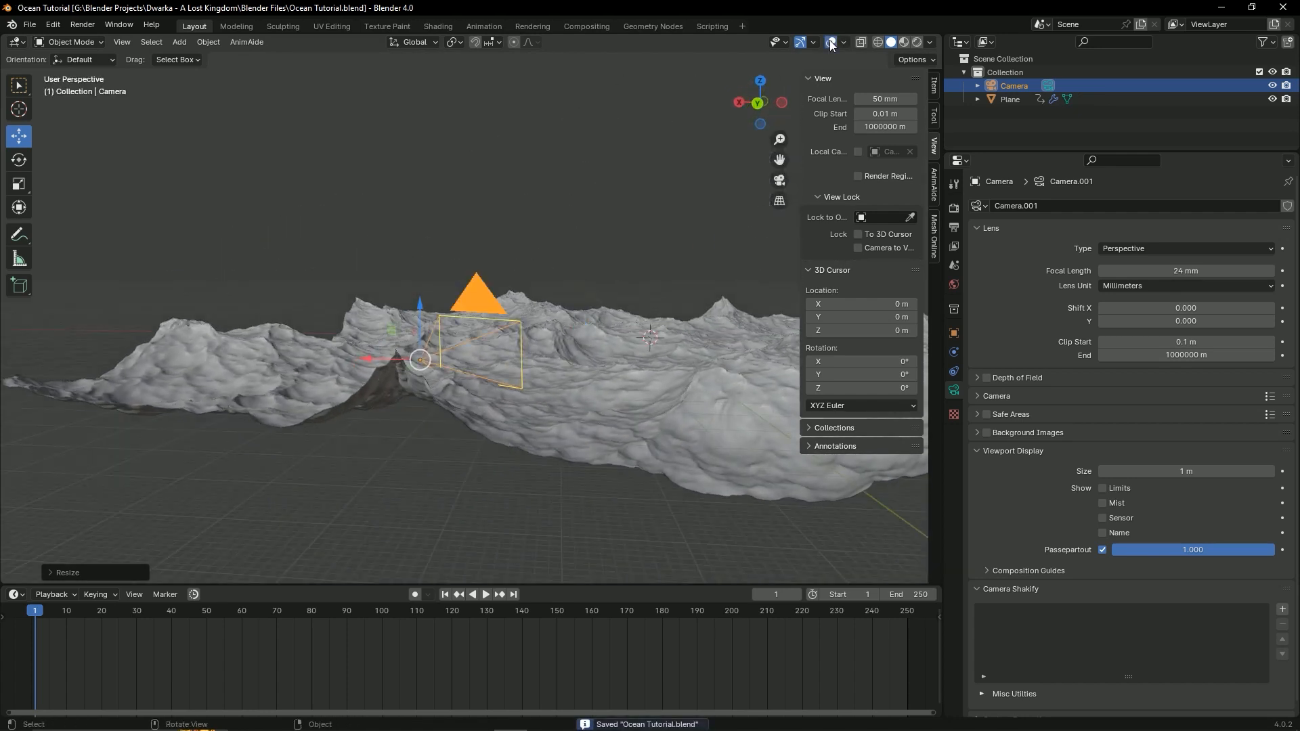
# Step: Keep viewport overlays switched on and deselect the camera with the whole ocean in view
pyautogui.click(831, 42)
pyautogui.click(831, 42)
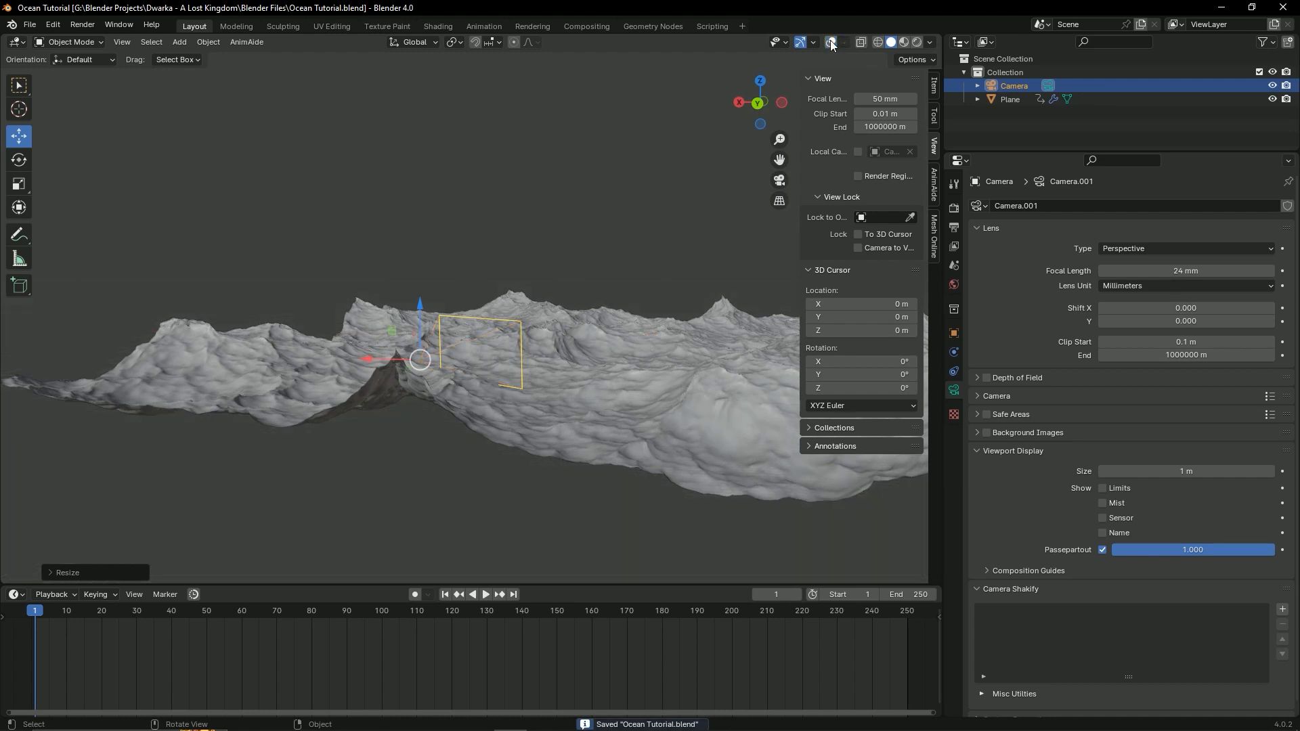
pyautogui.click(831, 42)
pyautogui.click(613, 284)
pyautogui.moveTo(571, 286); pyautogui.dragTo(257, 302, button='middle')
pyautogui.scroll(-5, 558, 404)
pyautogui.moveTo(559, 403); pyautogui.dragTo(481, 428, button='middle')
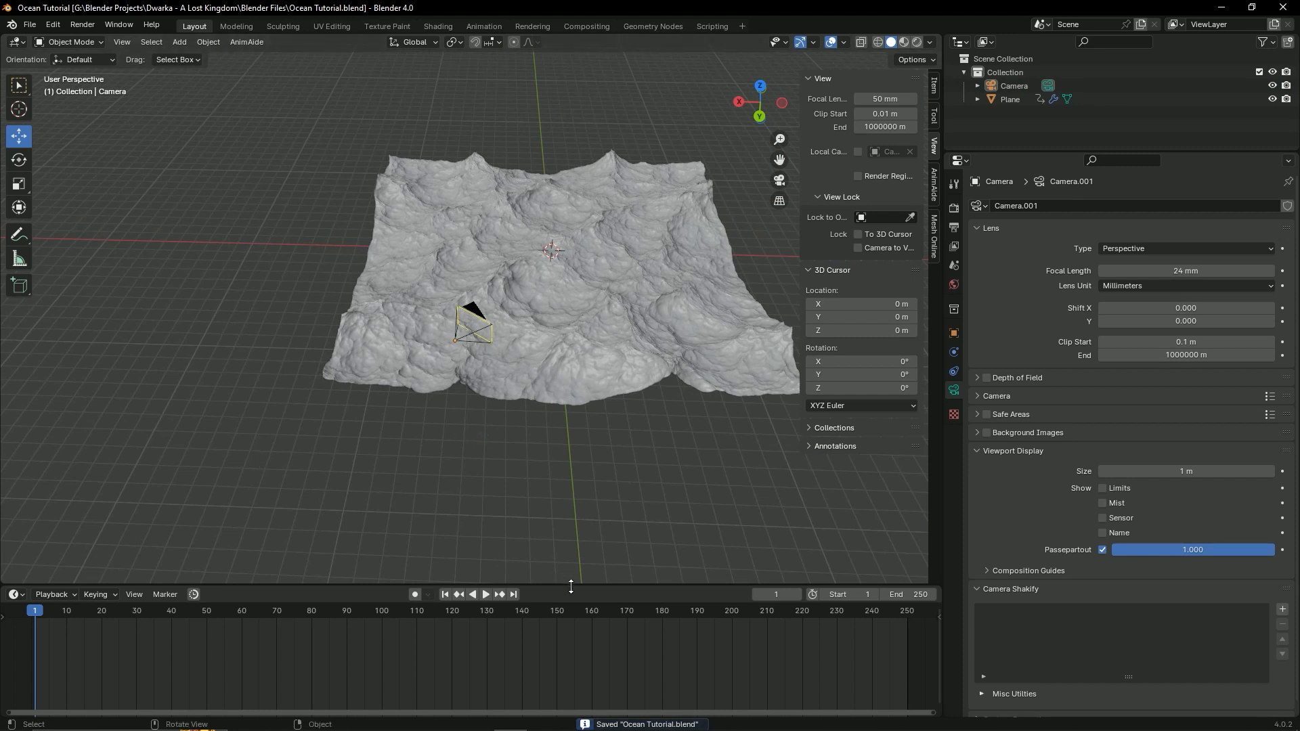
# Step: Enlarge the timeline area upwards and change it to the Shader Editor
pyautogui.moveTo(569, 586); pyautogui.dragTo(605, 413)
pyautogui.moveTo(636, 238); pyautogui.dragTo(462, 197, button='middle')
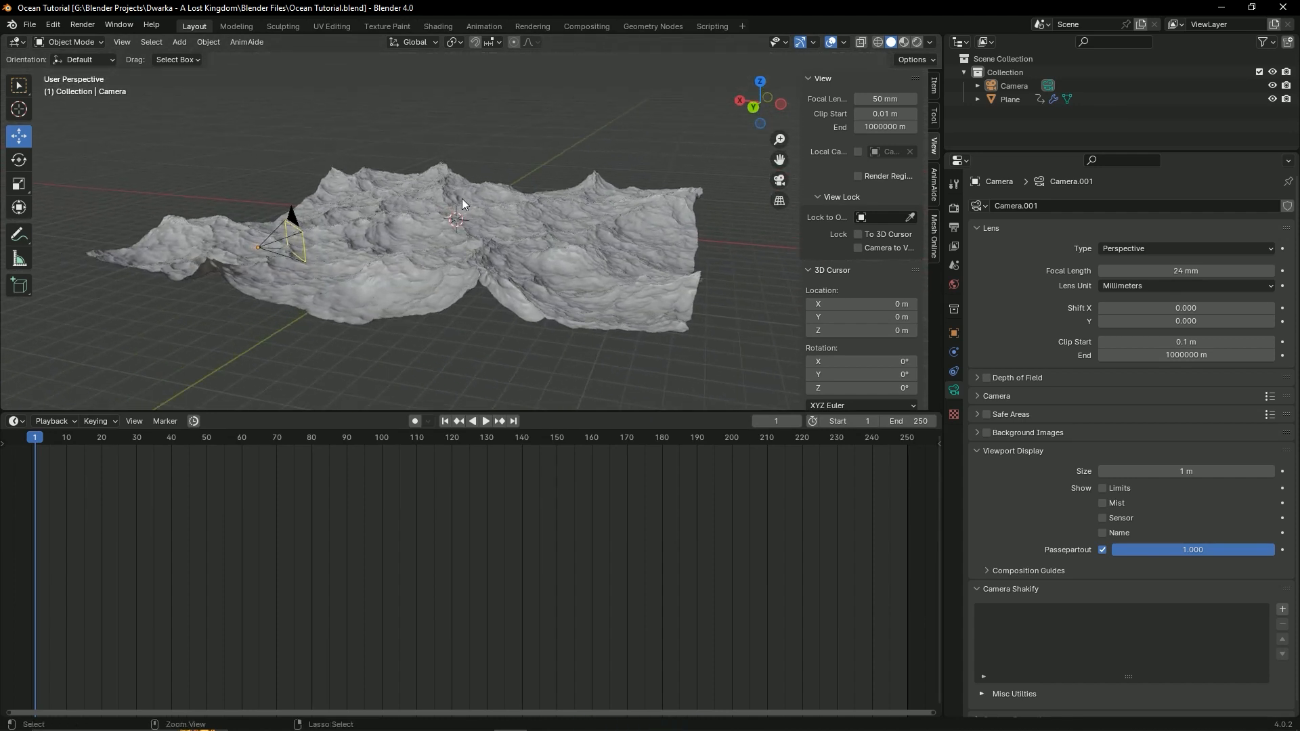
pyautogui.moveTo(604, 413)
pyautogui.mouseDown()
pyautogui.moveTo(603, 474)
pyautogui.moveTo(602, 412)
pyautogui.mouseUp()
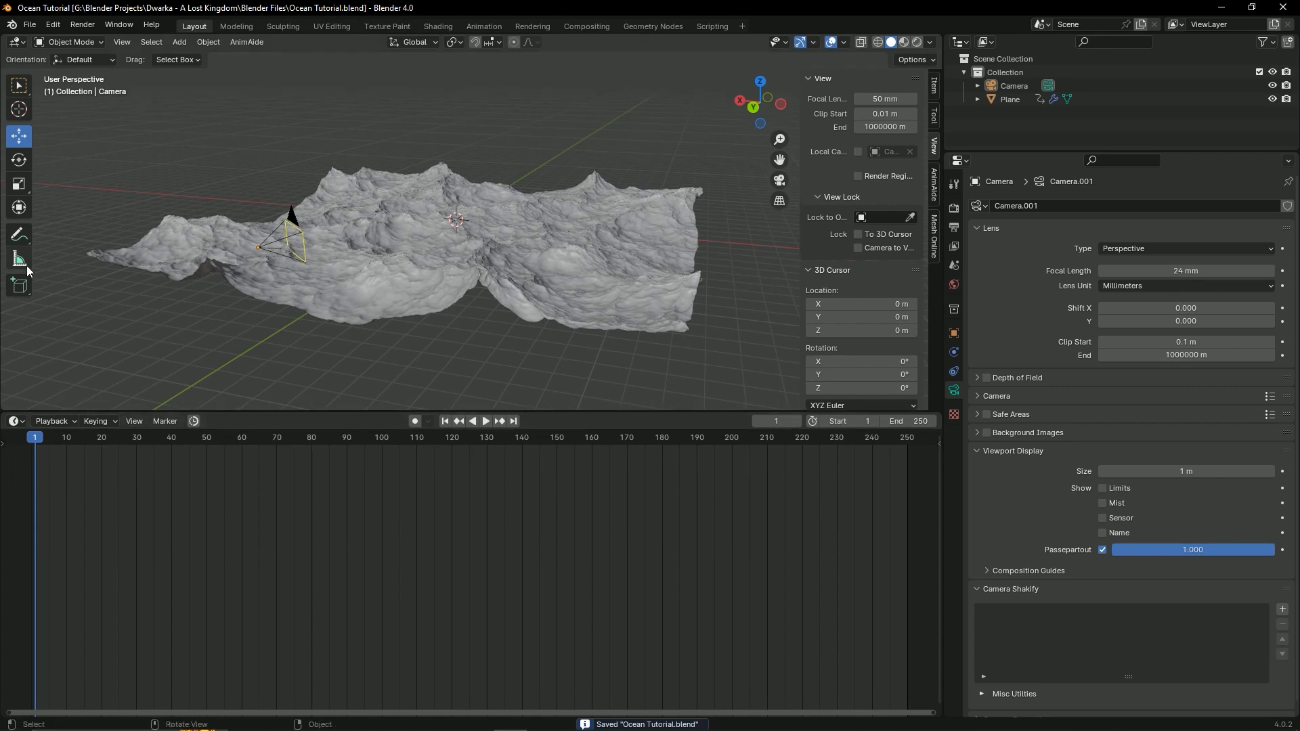
pyautogui.click(18, 421)
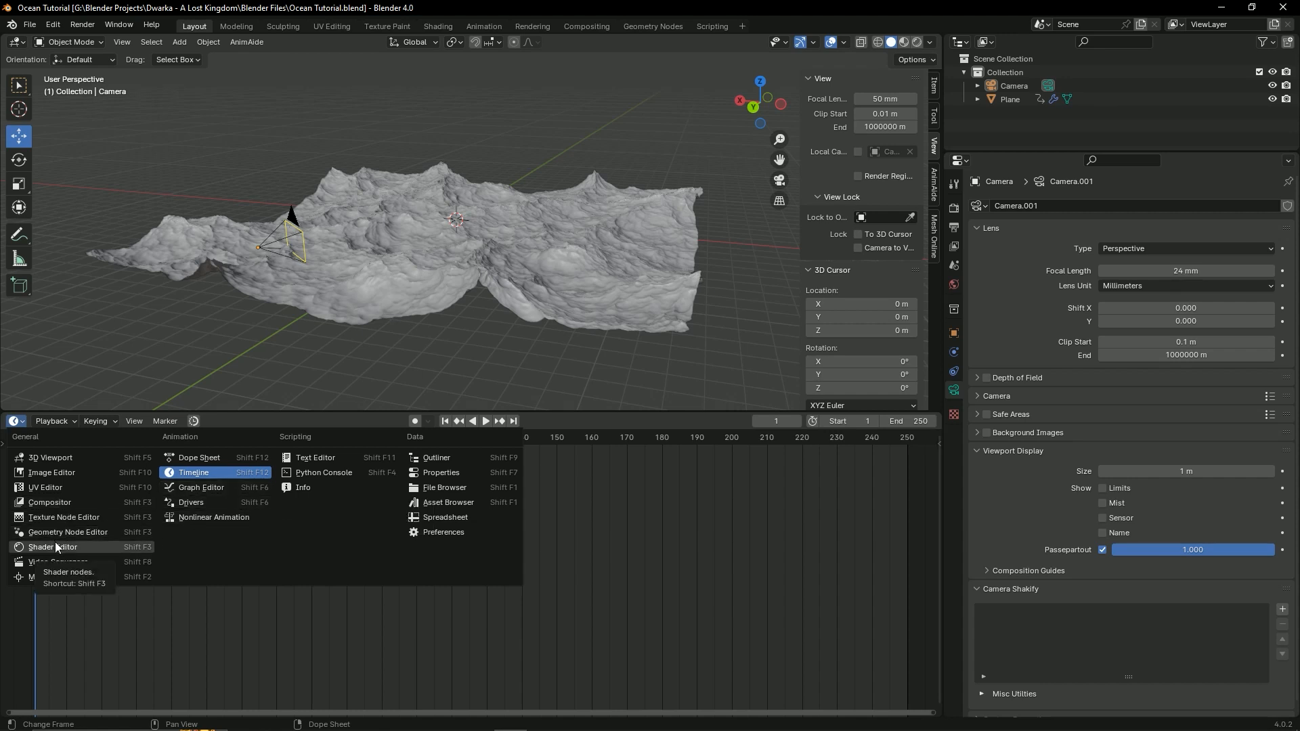
pyautogui.click(58, 547)
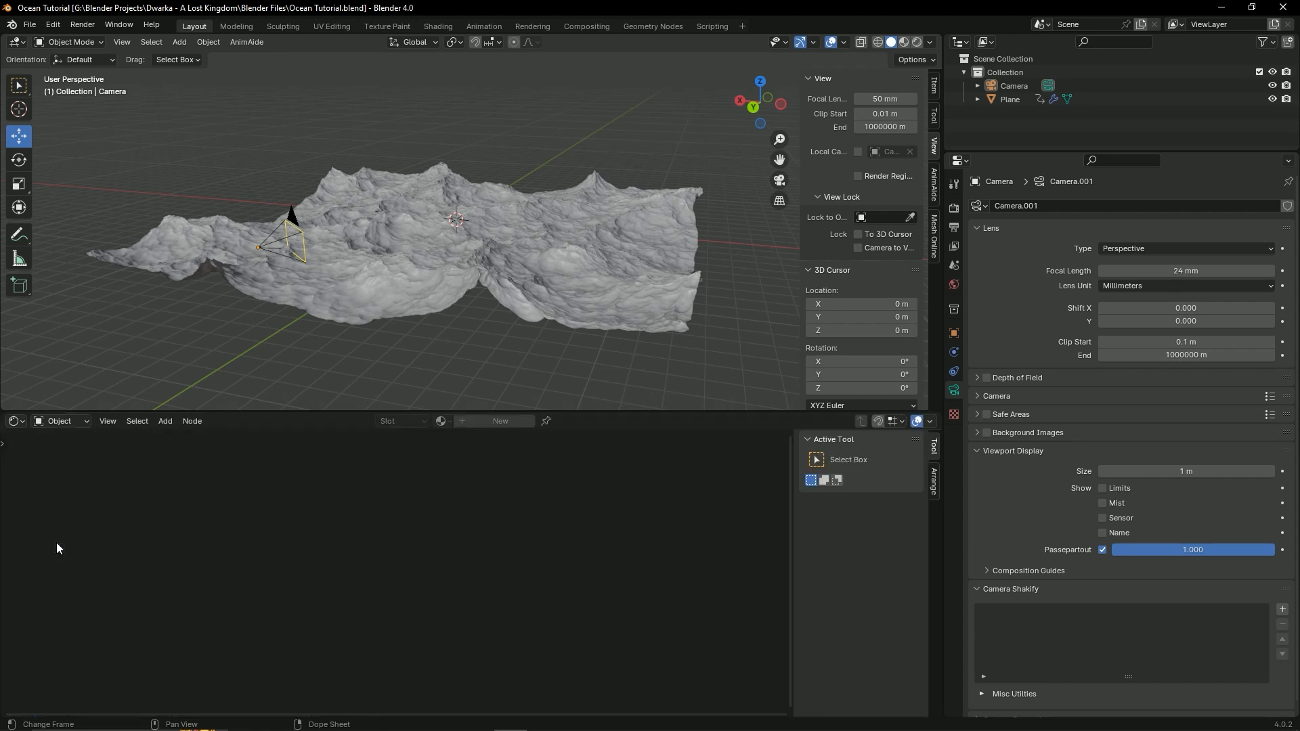
# Step: Select the ocean plane, save the project, and hide the sidebars in the 3D viewport and the Shader Editor
pyautogui.click(542, 291)
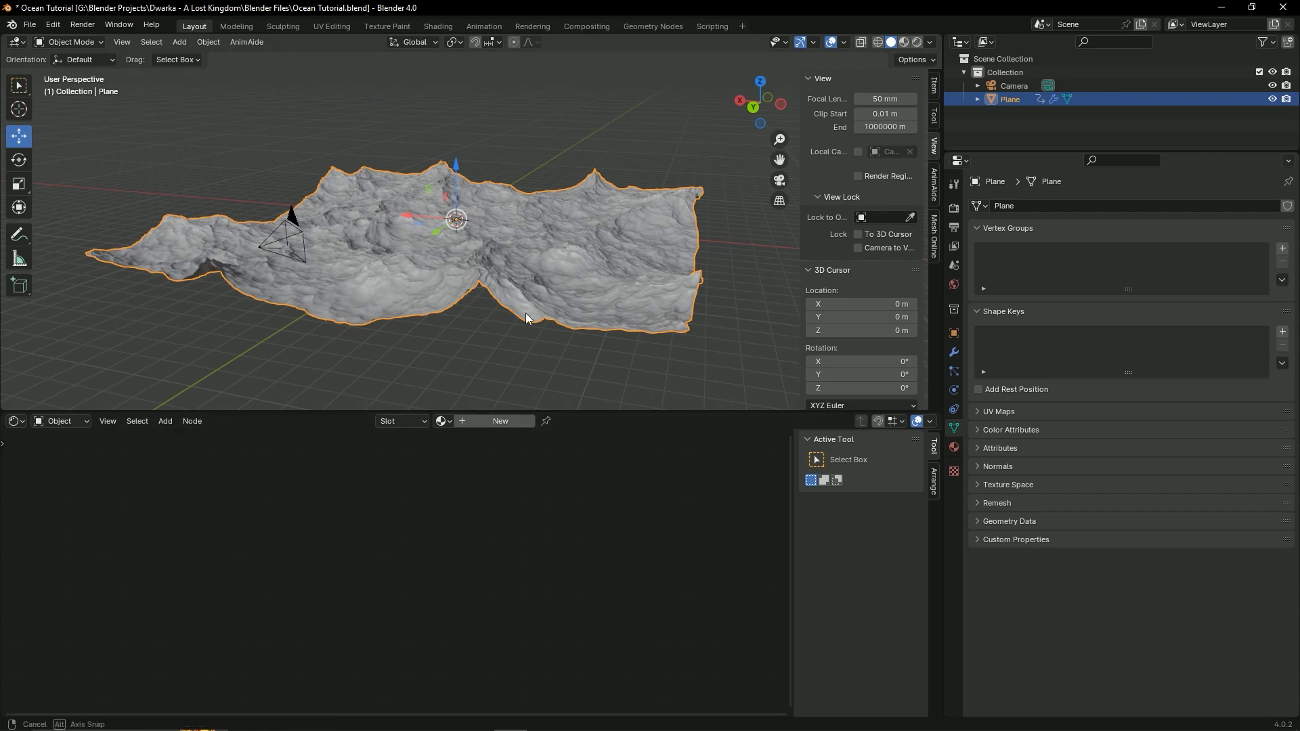
pyautogui.moveTo(526, 313); pyautogui.dragTo(839, 275, button='middle')
pyautogui.hotkey('ctrl', 's')
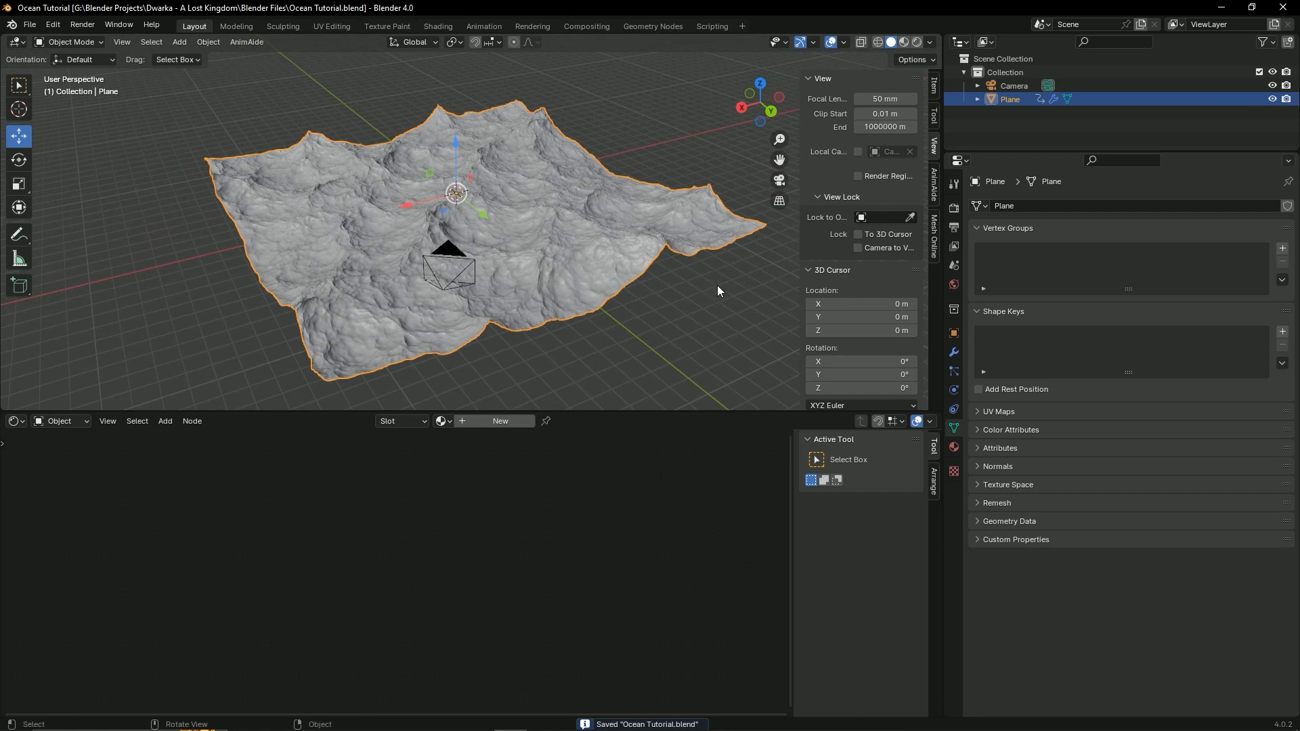
pyautogui.press('n')
pyautogui.press('n')
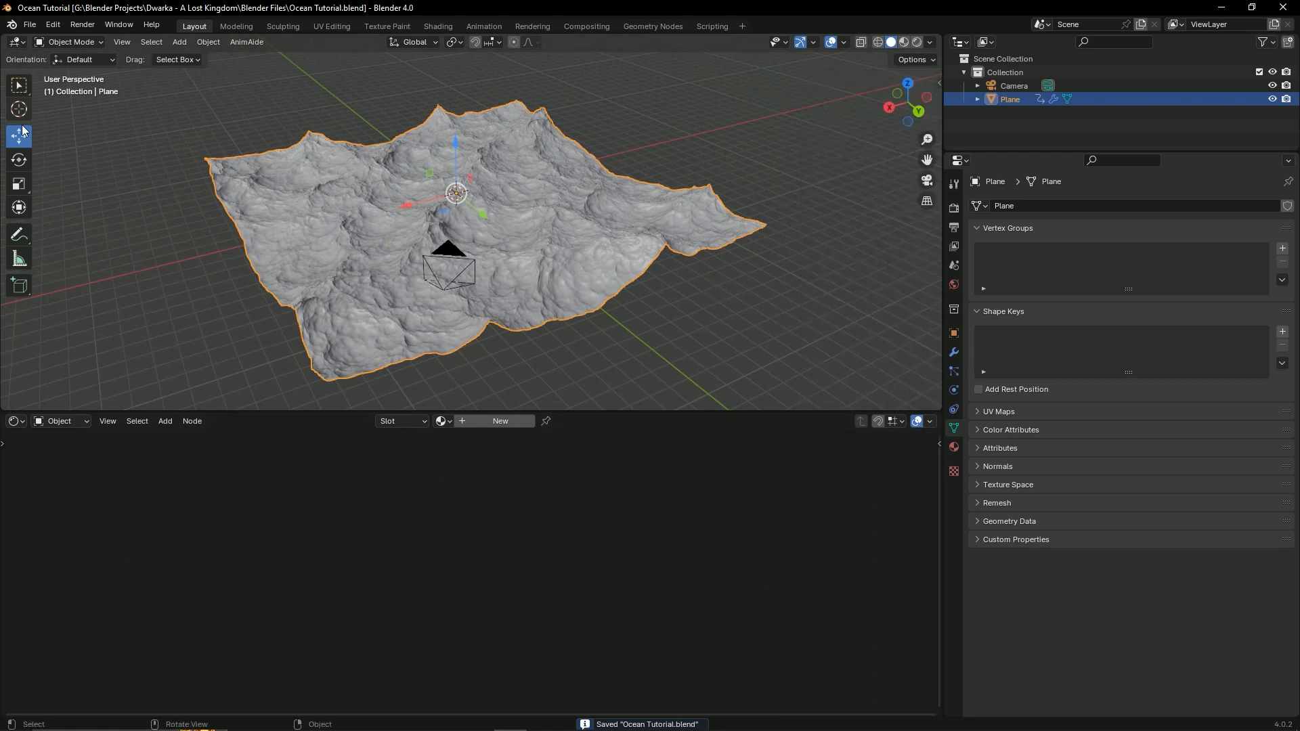
pyautogui.moveTo(331, 196); pyautogui.dragTo(592, 241, button='middle')
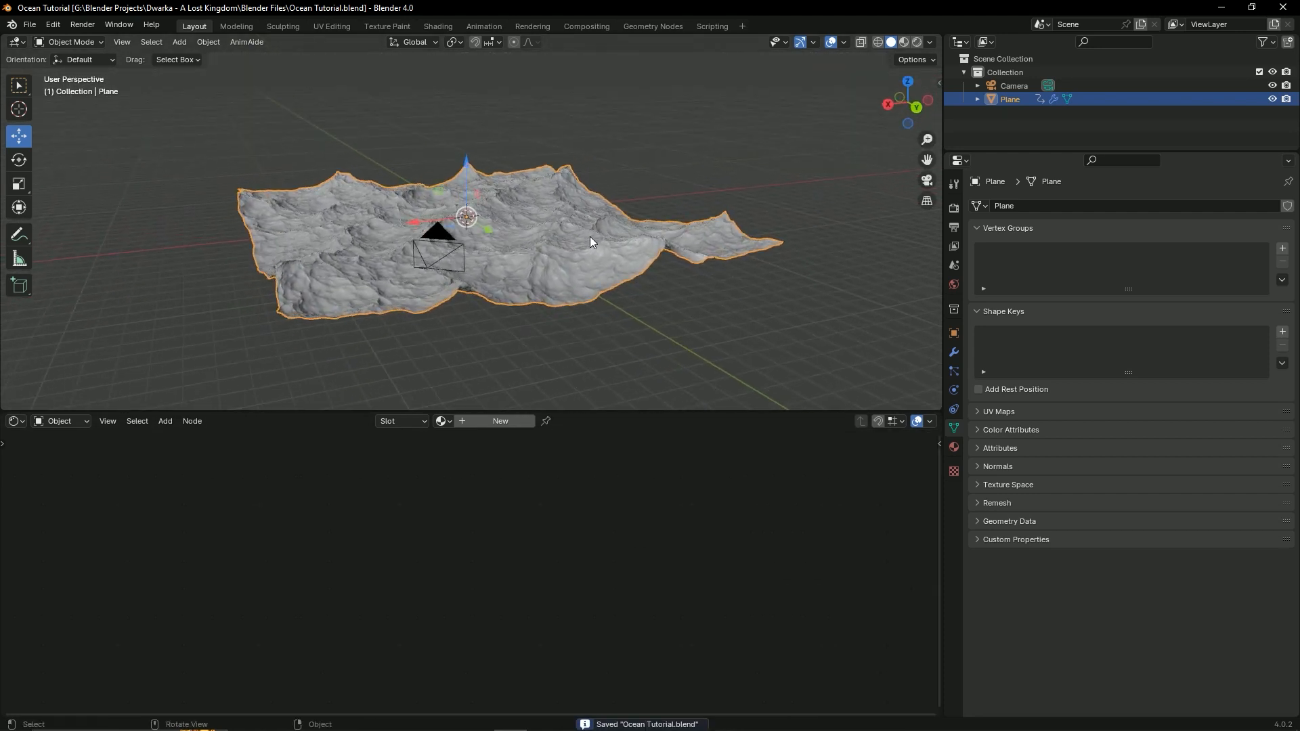
# Step: Turn off the viewport overlays, keep the ocean plane selected and save the project
pyautogui.click(844, 43)
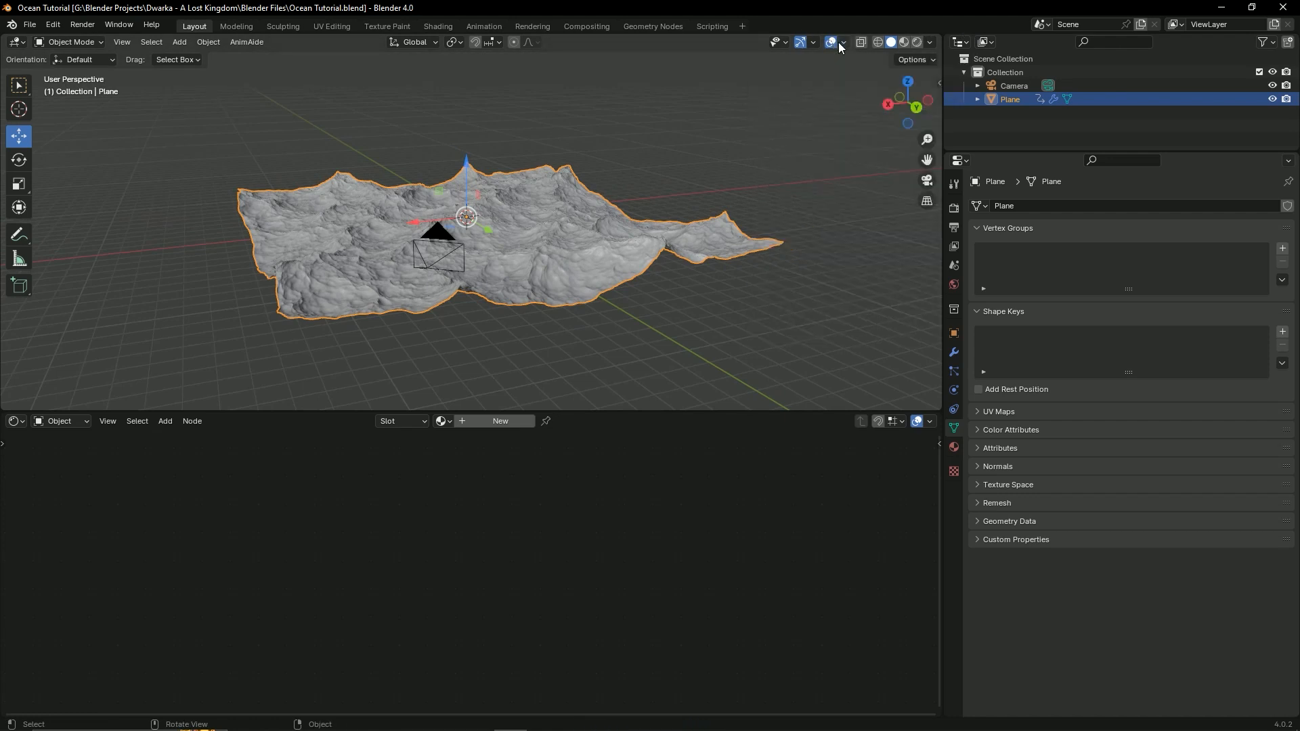
pyautogui.click(831, 42)
pyautogui.hotkey('ctrl', 's')
pyautogui.moveTo(911, 101); pyautogui.dragTo(929, 107)
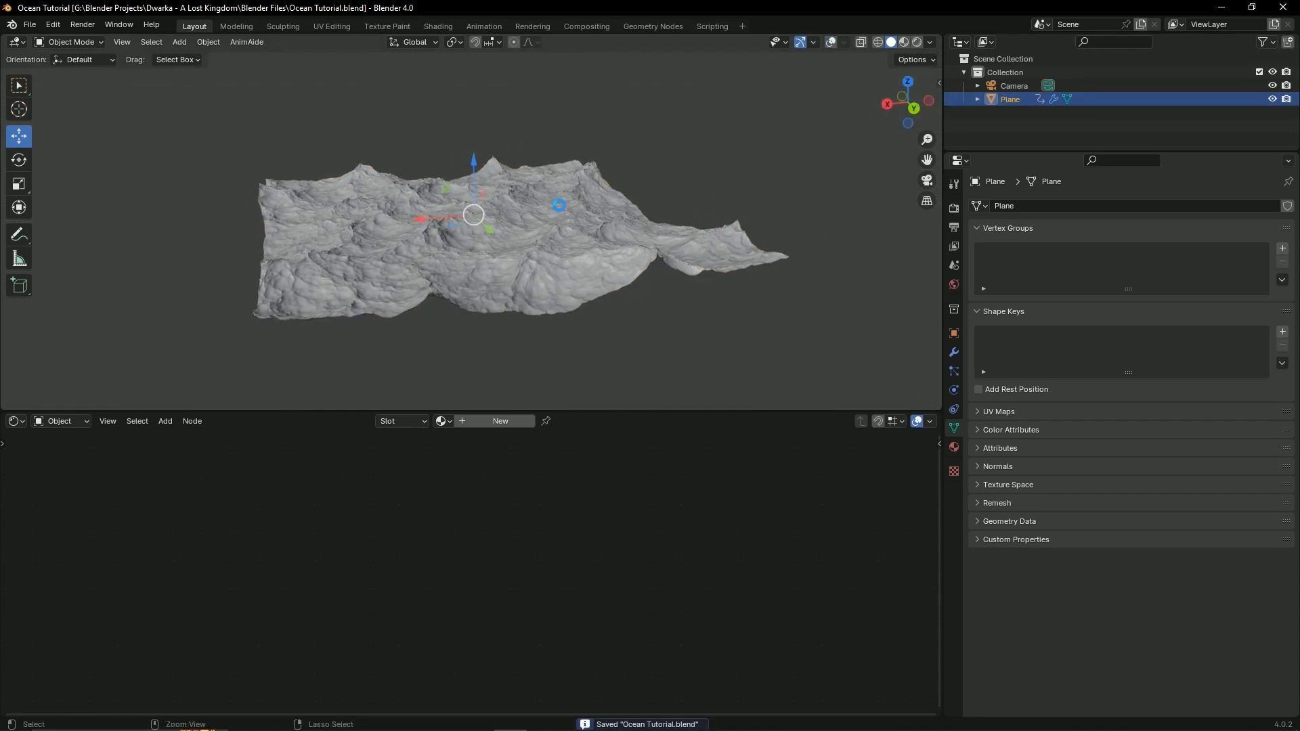
pyautogui.moveTo(654, 256); pyautogui.dragTo(721, 195, button='middle')
pyautogui.click(721, 194)
pyautogui.click(591, 251)
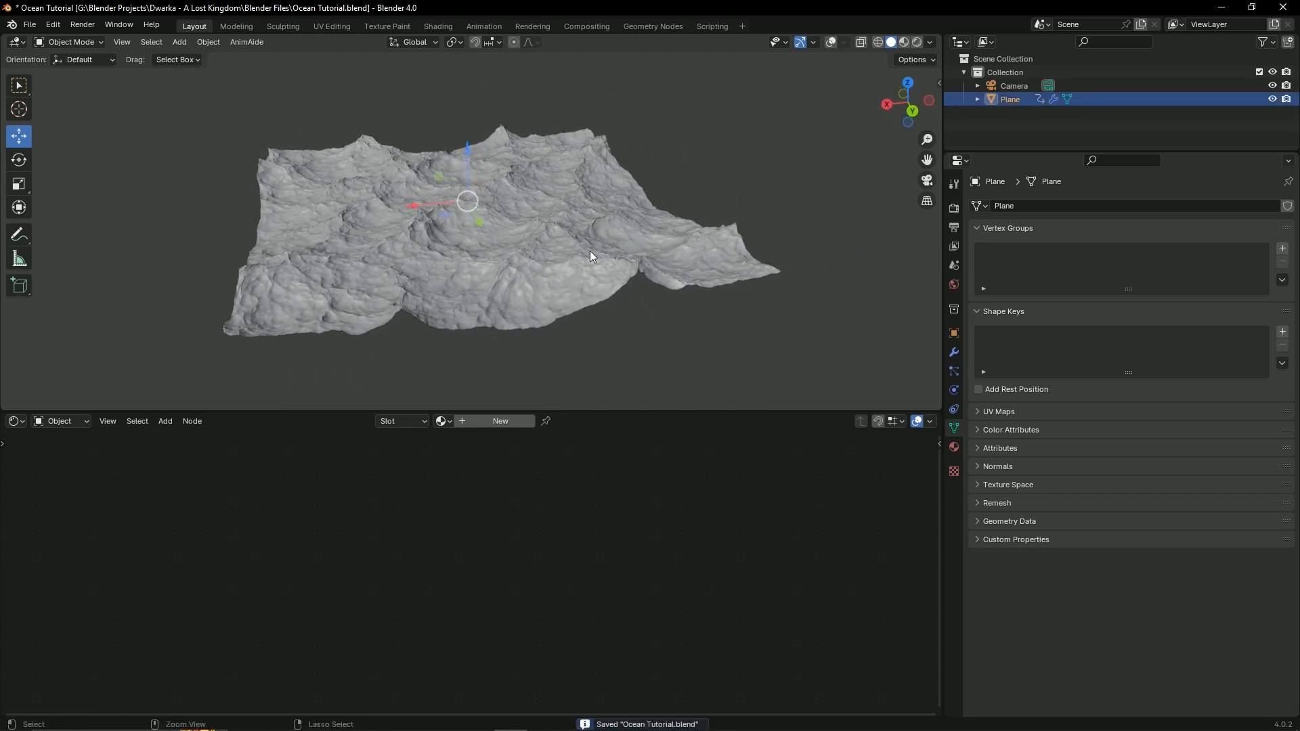
pyautogui.hotkey('ctrl', 's')
pyautogui.keyDown('shift'); pyautogui.moveTo(485, 250); pyautogui.dragTo(508, 251, button='middle'); pyautogui.keyUp('shift')
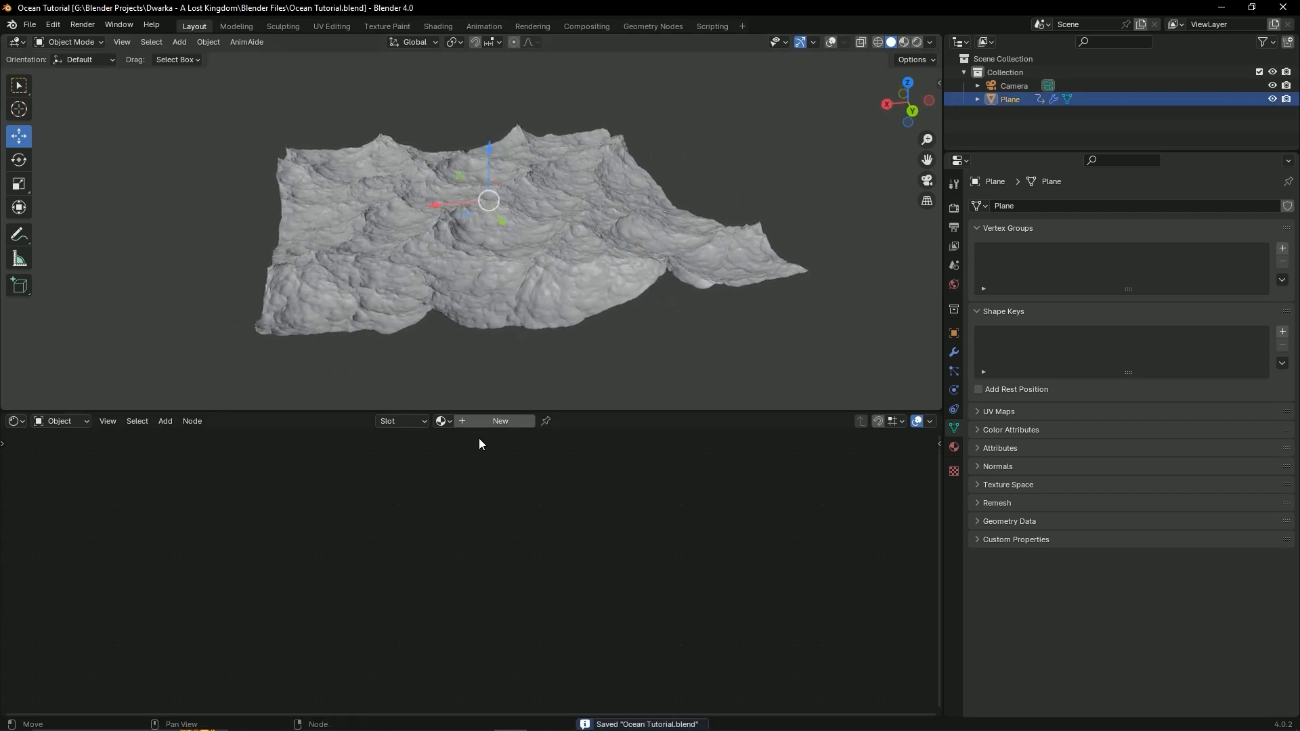
# Step: Create a new material on the ocean plane, save the project and bring its shader nodes into close view
pyautogui.click(489, 420)
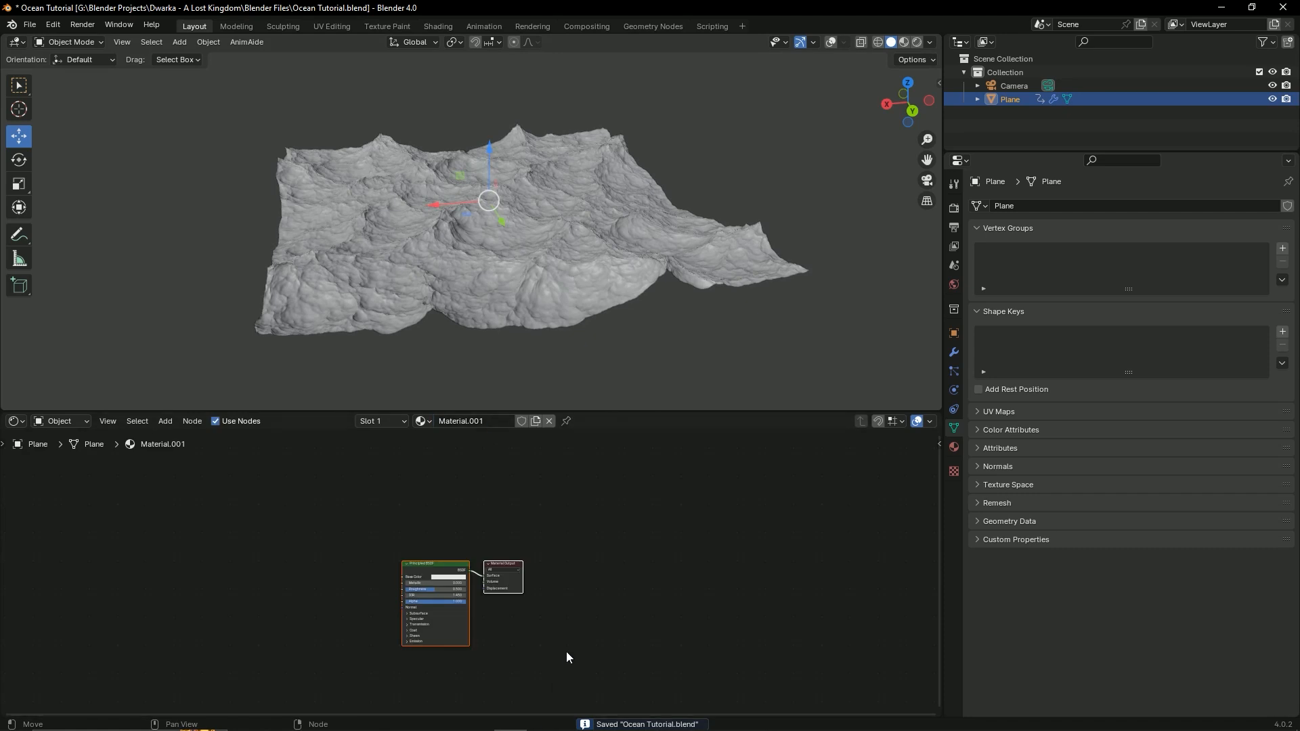
pyautogui.hotkey('ctrl', 's')
pyautogui.moveTo(572, 636); pyautogui.dragTo(748, 545, button='middle')
pyautogui.scroll(3, 749, 545)
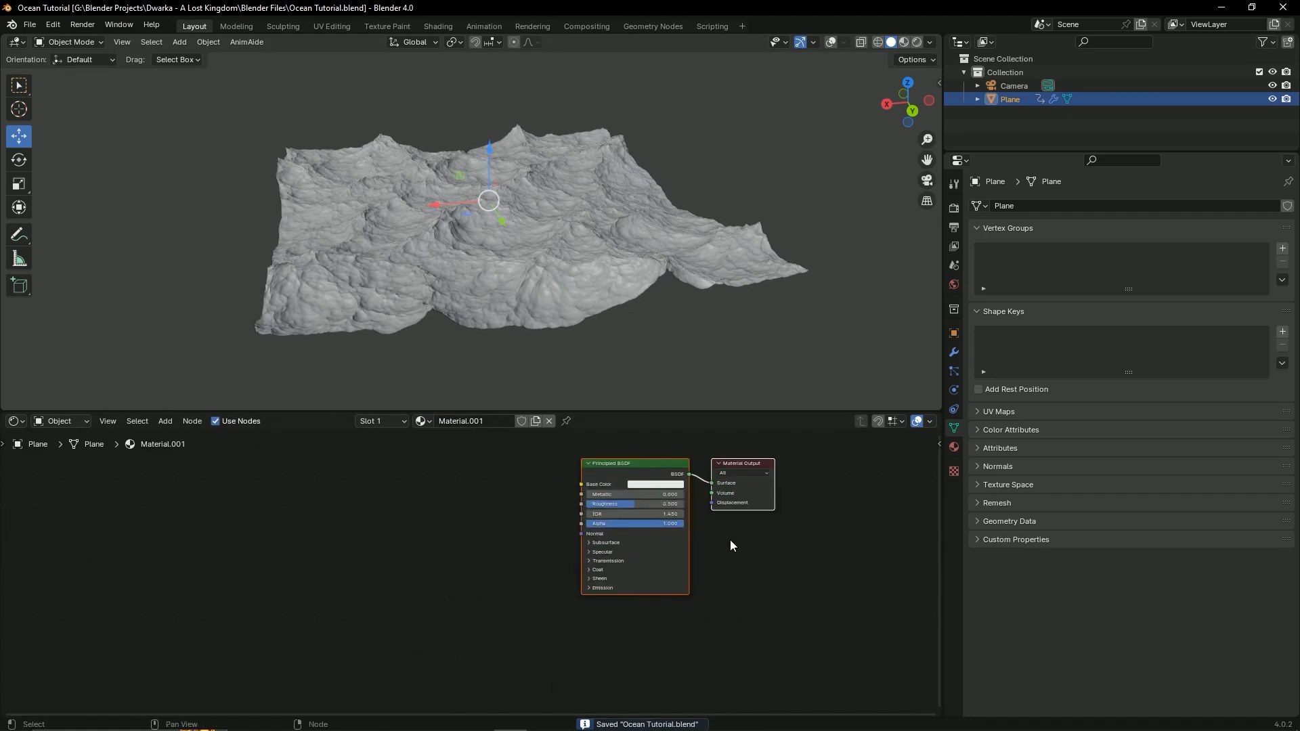
pyautogui.scroll(1, 647, 579)
pyautogui.moveTo(645, 580); pyautogui.dragTo(646, 610, button='middle')
pyautogui.moveTo(740, 574); pyautogui.dragTo(659, 579, button='middle')
pyautogui.click(647, 577)
pyautogui.hotkey('ctrl', 's')
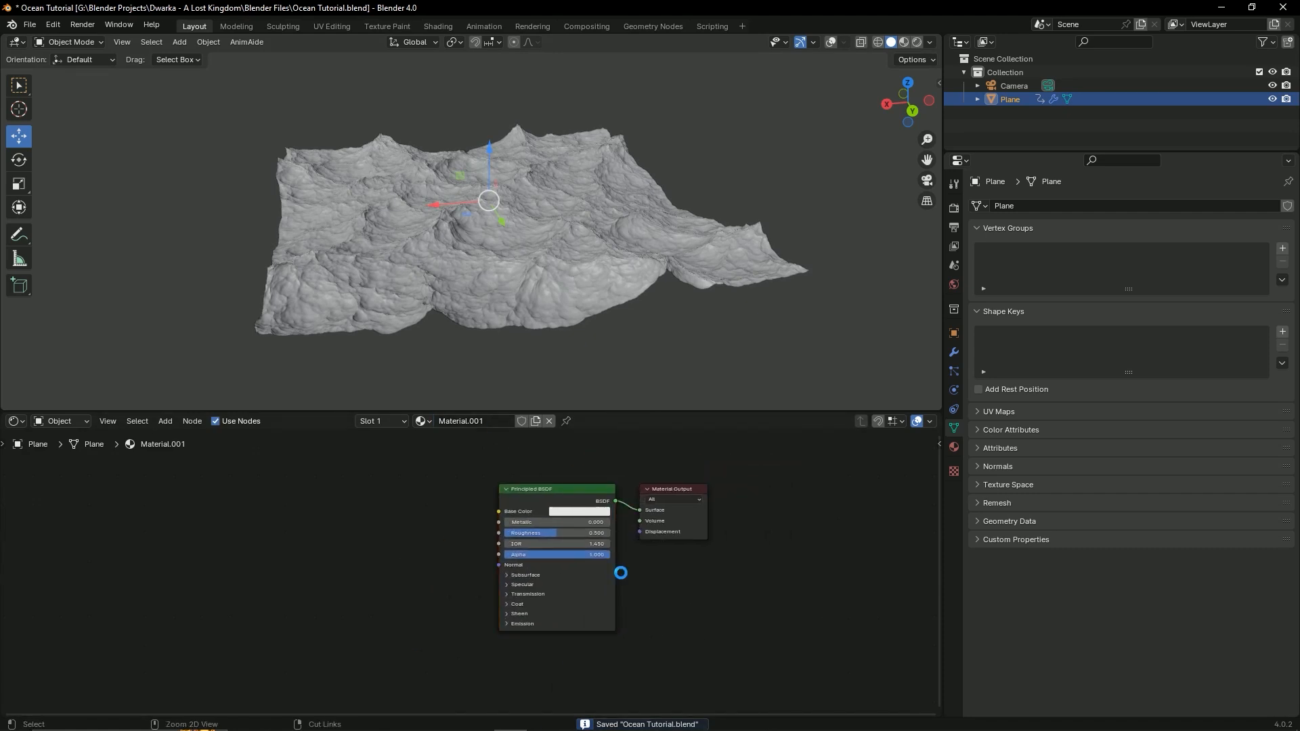
# Step: Space the Principled BSDF and Material Output nodes further apart and save the project
pyautogui.moveTo(596, 575); pyautogui.dragTo(565, 581)
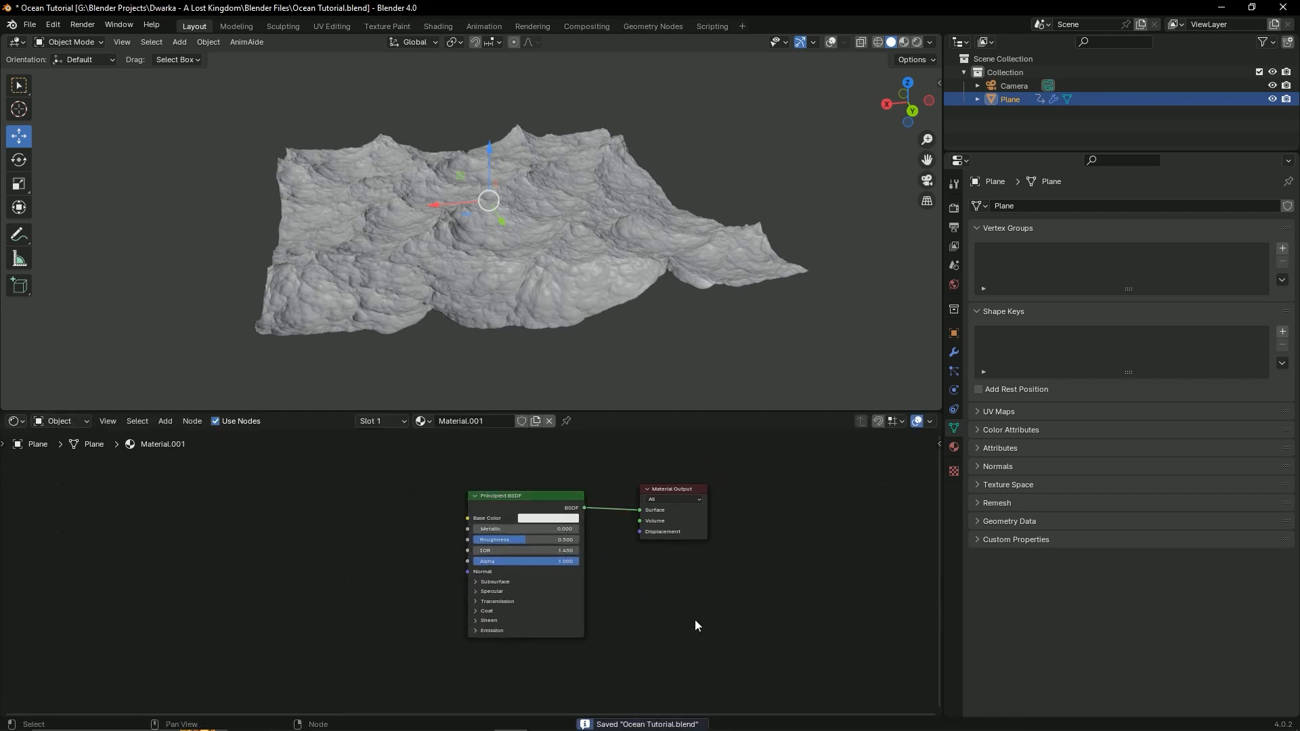
pyautogui.moveTo(691, 496); pyautogui.dragTo(720, 536)
pyautogui.moveTo(598, 552); pyautogui.dragTo(484, 584, button='middle')
pyautogui.hotkey('ctrl', 's')
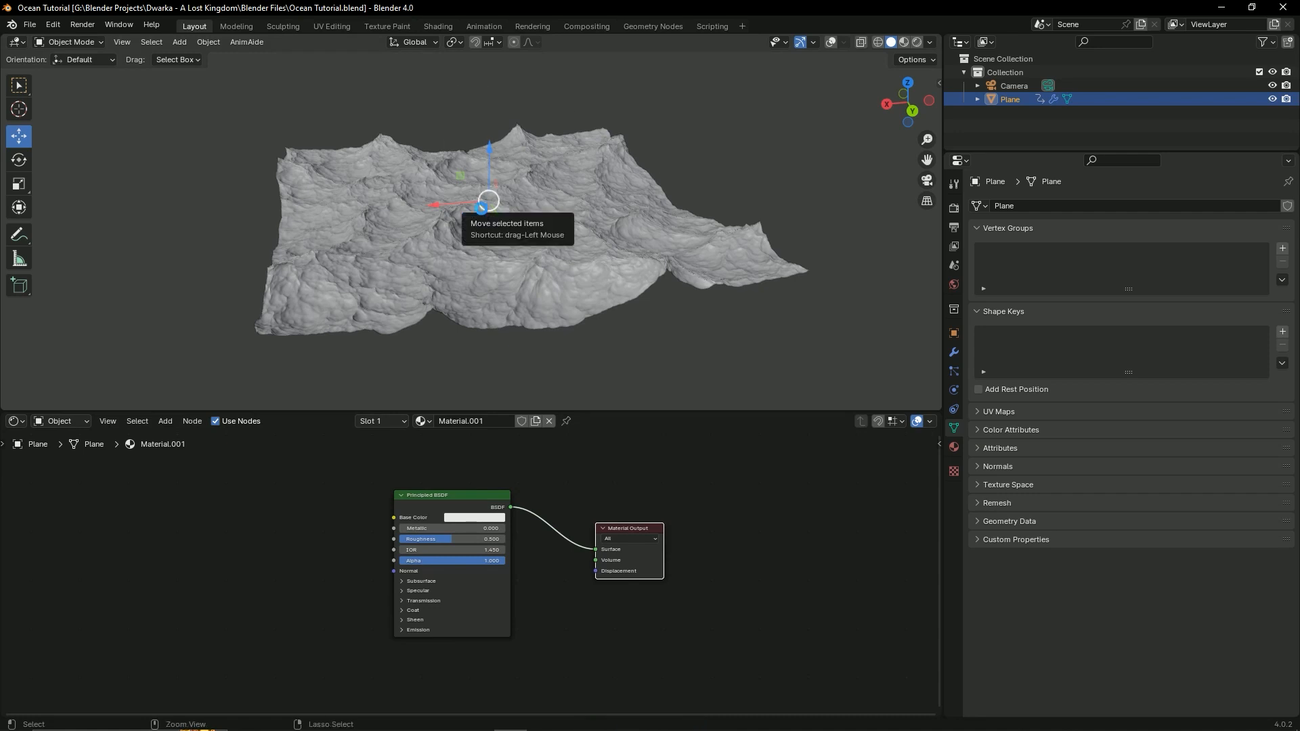
pyautogui.hotkey('ctrl', 's')
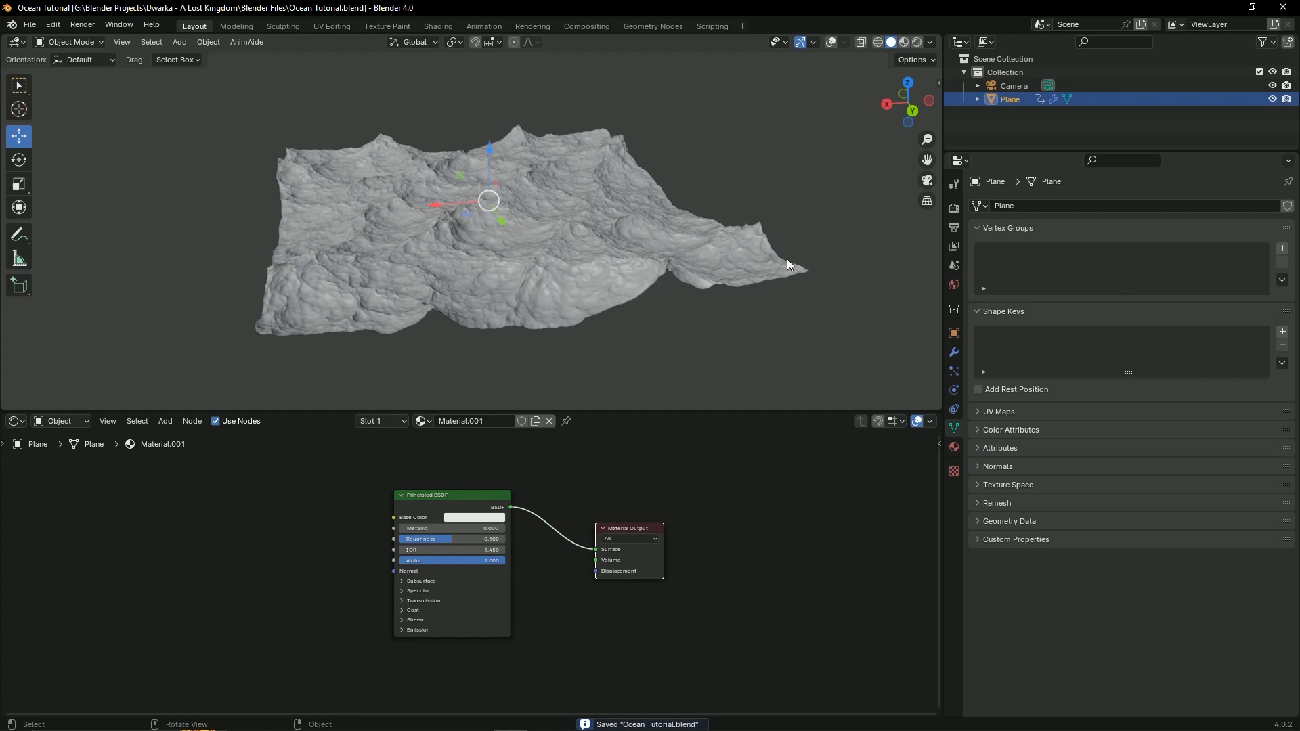
# Step: Show the ocean in wireframe shading and examine its mesh density up close
pyautogui.click(879, 43)
pyautogui.scroll(2, 495, 221)
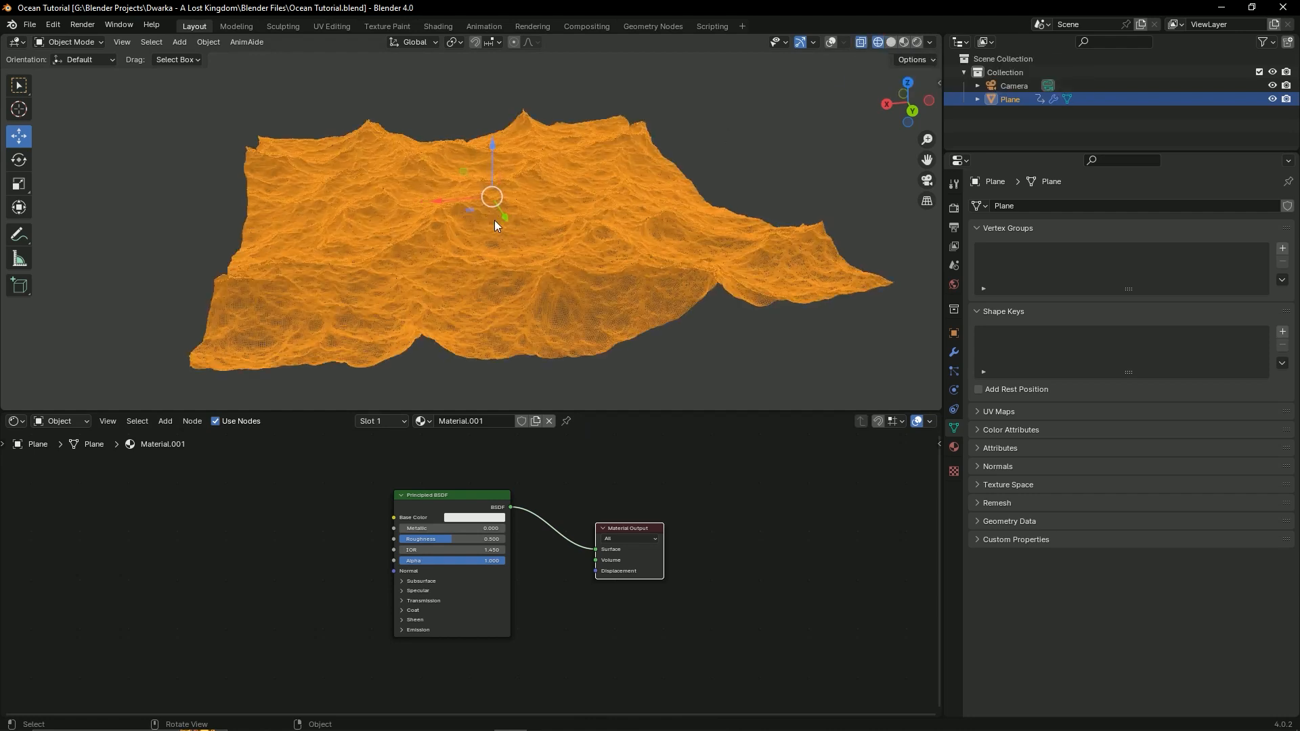
pyautogui.scroll(3, 495, 221)
pyautogui.scroll(-5, 498, 213)
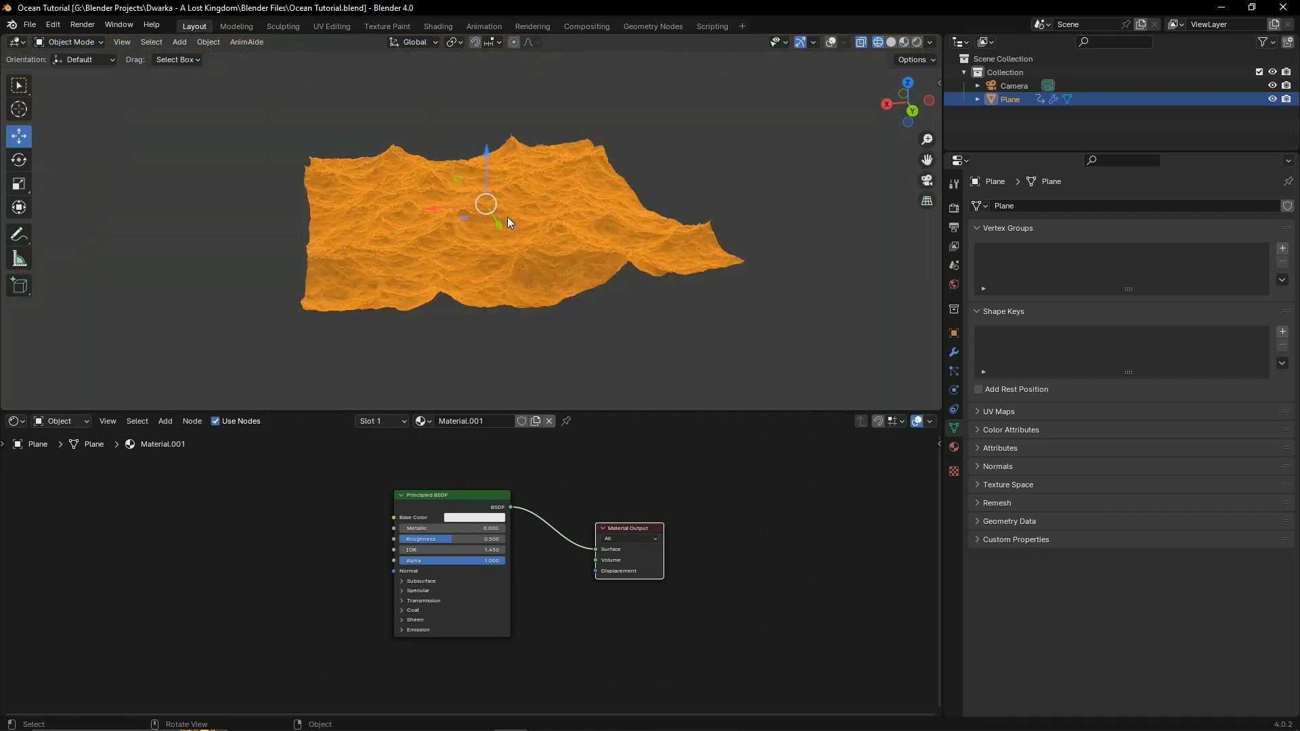
pyautogui.scroll(4, 508, 218)
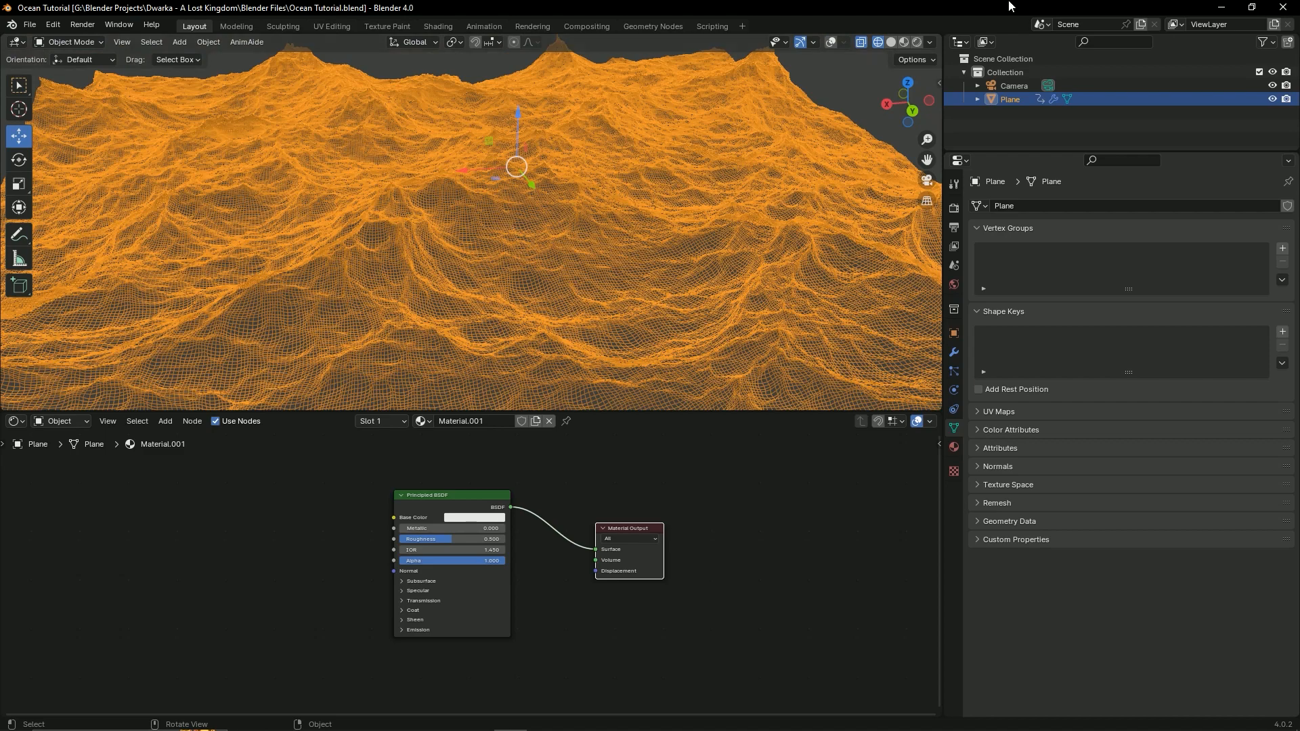
pyautogui.scroll(5, 465, 266)
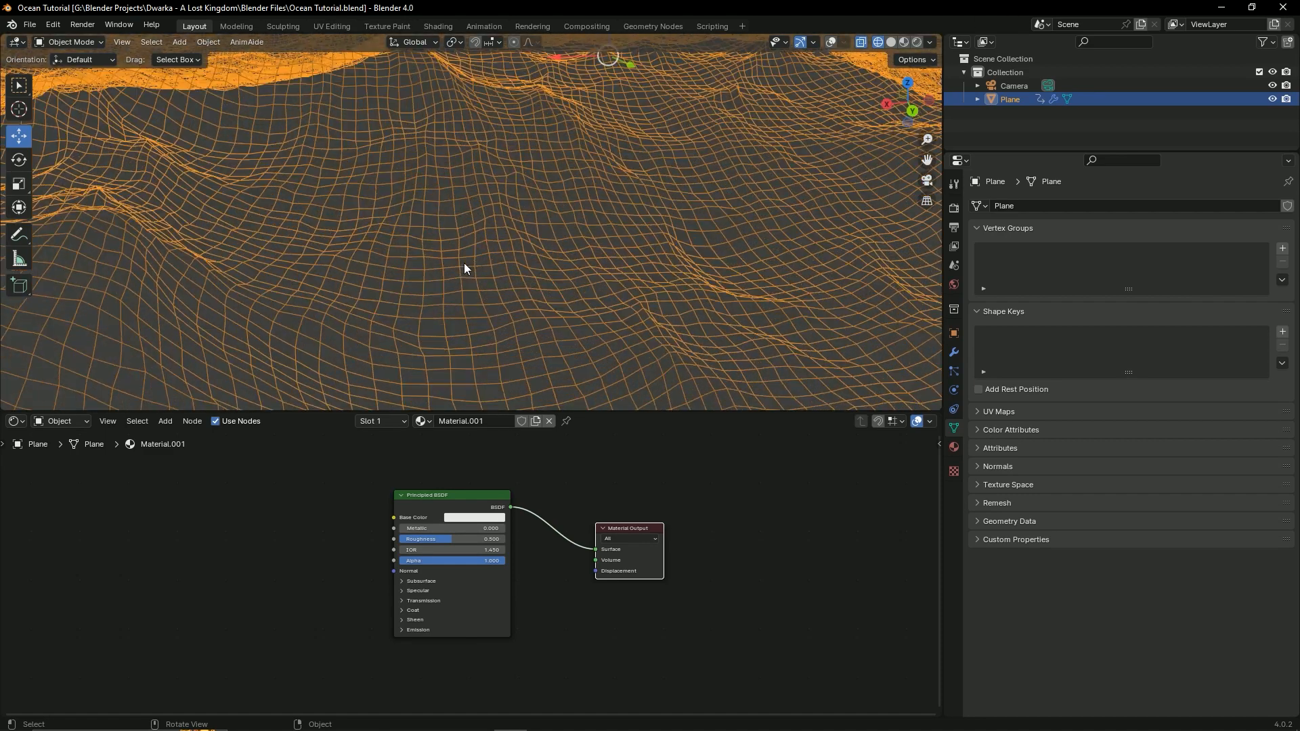
# Step: Switch the viewport out of wireframe, through Solid, to Material Preview shading for the ocean
pyautogui.scroll(-6, 472, 267)
pyautogui.scroll(4, 479, 271)
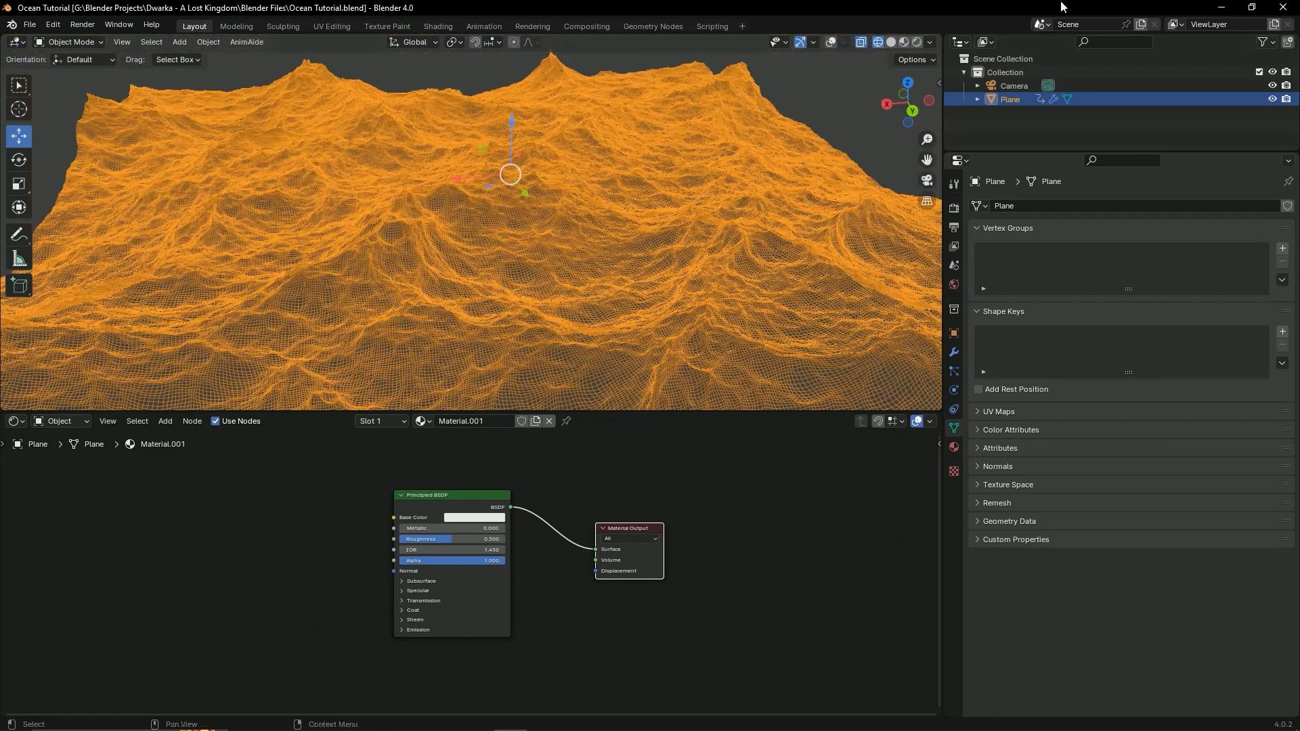
pyautogui.click(891, 42)
pyautogui.moveTo(806, 107)
pyautogui.mouseDown(button='middle')
pyautogui.moveTo(352, 258)
pyautogui.moveTo(772, 216)
pyautogui.mouseUp(button='middle')
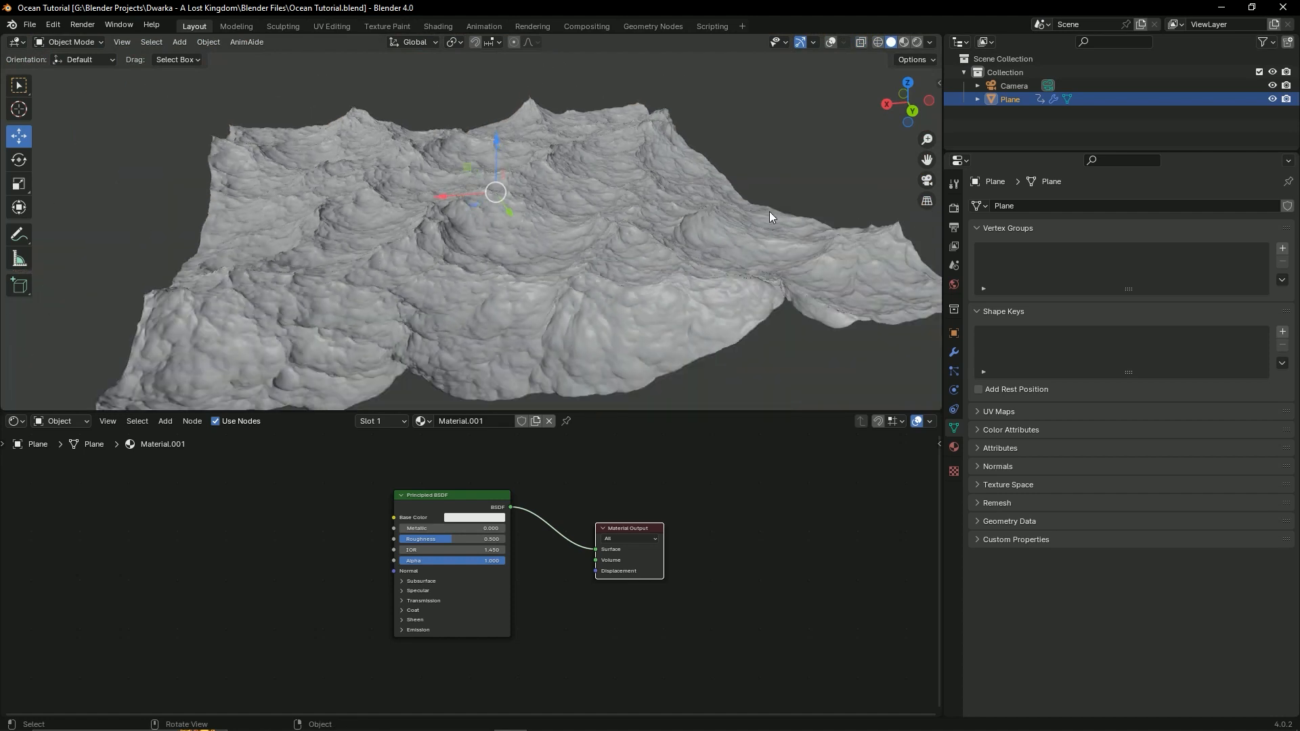
pyautogui.click(904, 44)
pyautogui.moveTo(511, 300)
pyautogui.mouseDown(button='middle')
pyautogui.moveTo(415, 275)
pyautogui.moveTo(567, 268)
pyautogui.moveTo(555, 298)
pyautogui.mouseUp(button='middle')
# Step: Set the Principled BSDF's Base Color on the ocean material to a very dark navy blue
pyautogui.click(474, 518)
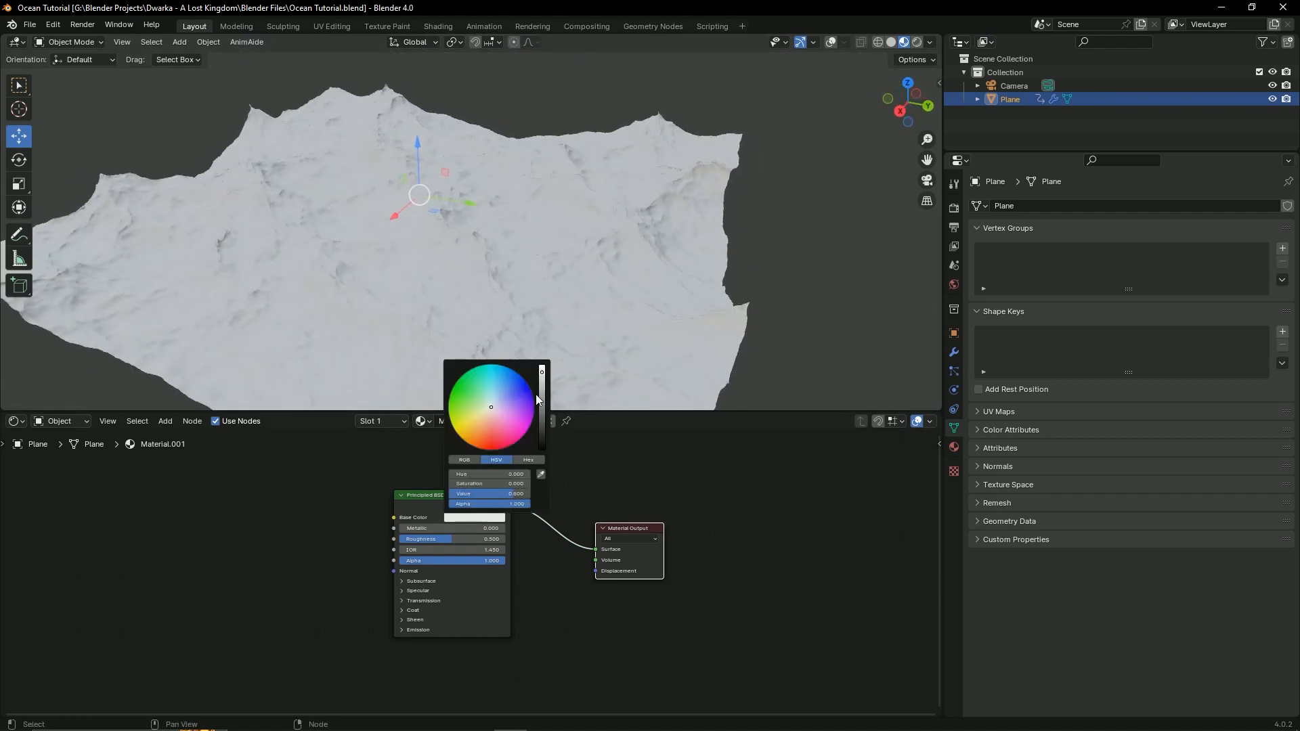
pyautogui.moveTo(511, 401)
pyautogui.mouseDown()
pyautogui.moveTo(521, 376)
pyautogui.moveTo(542, 438)
pyautogui.mouseUp()
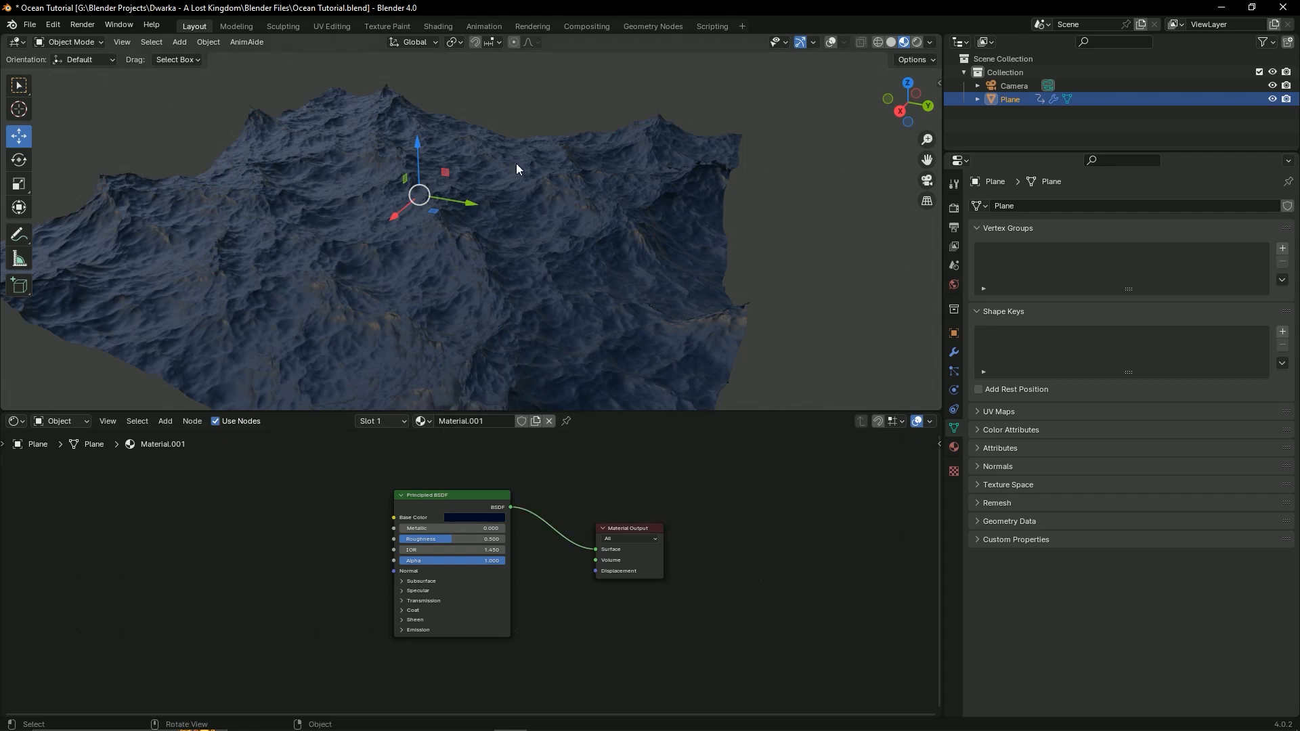
pyautogui.moveTo(290, 221)
pyautogui.mouseDown(button='middle')
pyautogui.moveTo(206, 264)
pyautogui.moveTo(352, 261)
pyautogui.moveTo(313, 222)
pyautogui.moveTo(365, 235)
pyautogui.mouseUp(button='middle')
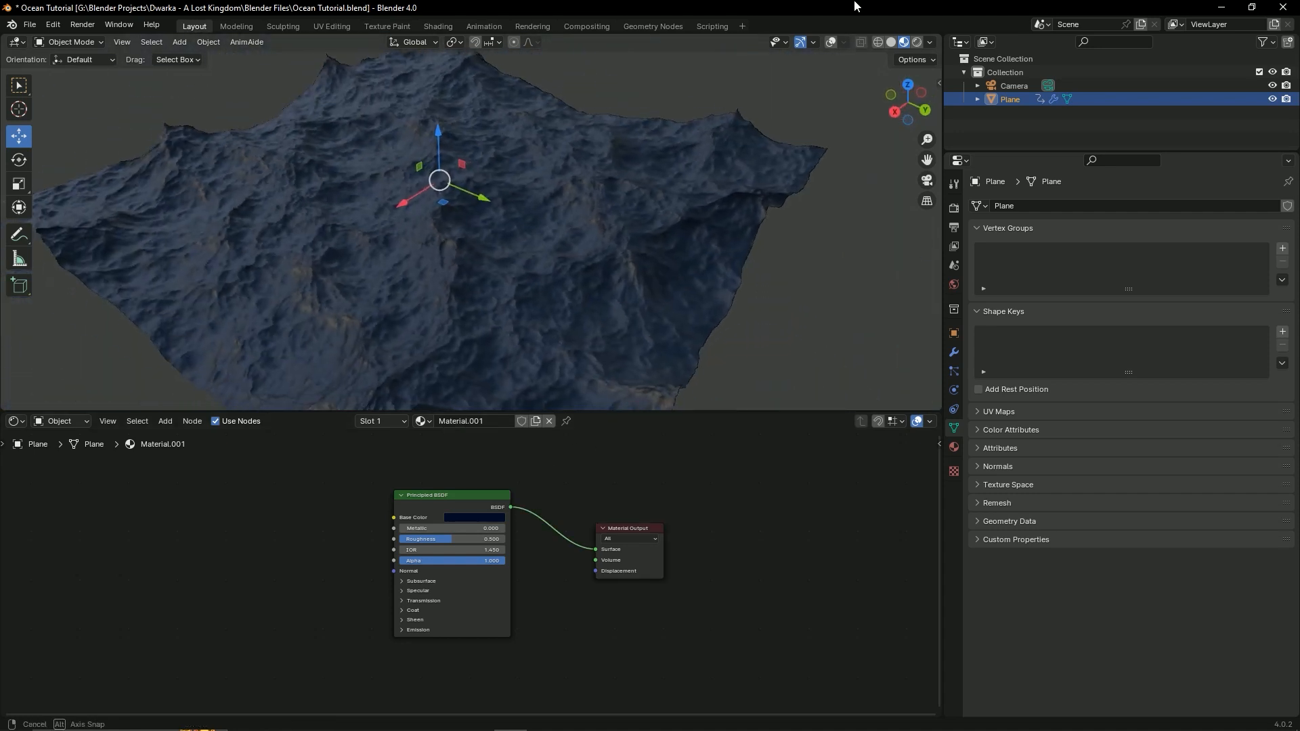
# Step: Show the whole ocean in Rendered shading and save the project
pyautogui.click(919, 43)
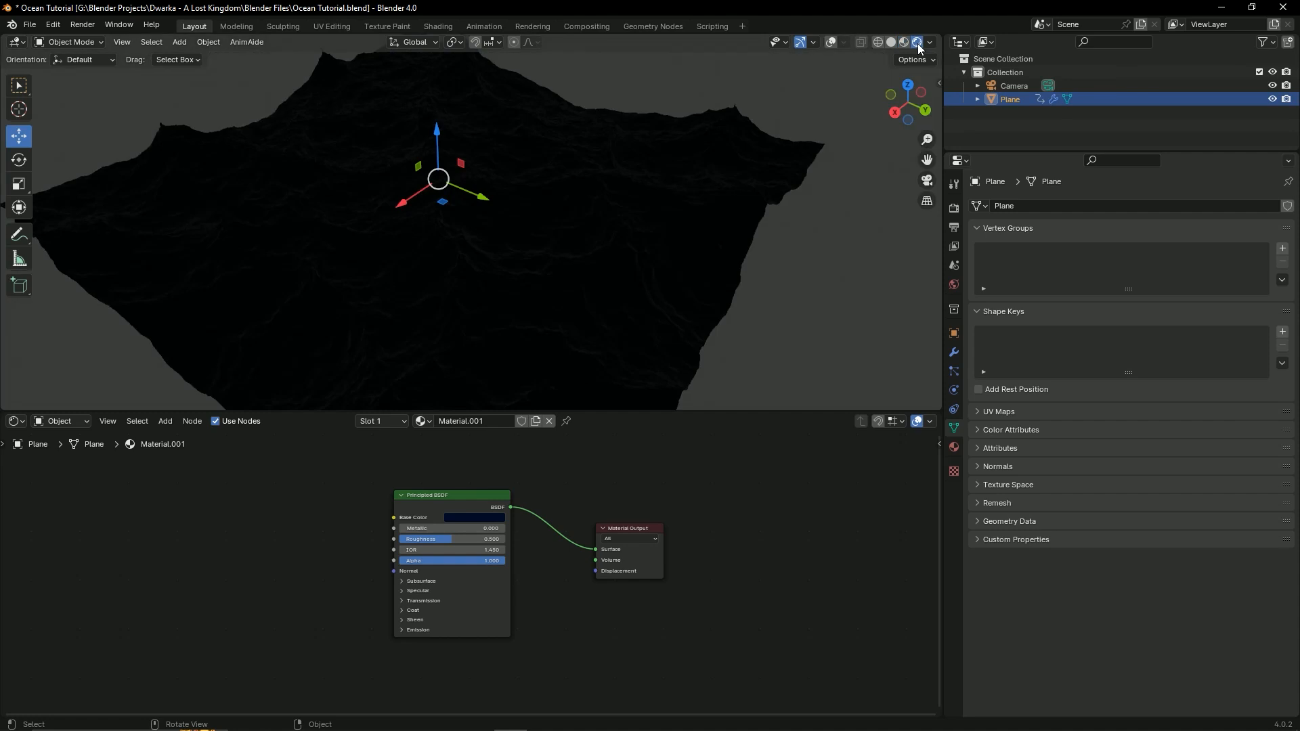
pyautogui.scroll(-4, 366, 285)
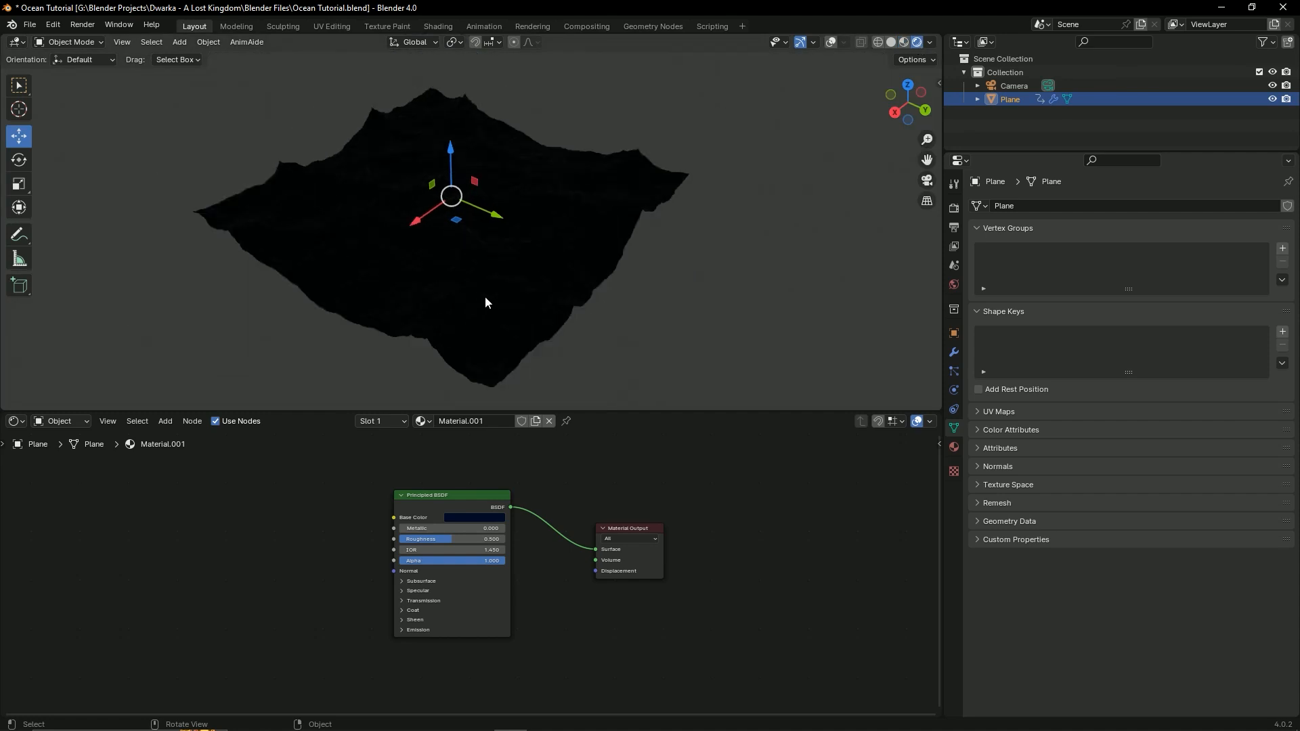
pyautogui.hotkey('ctrl', 's')
pyautogui.moveTo(486, 297); pyautogui.dragTo(551, 326, button='middle')
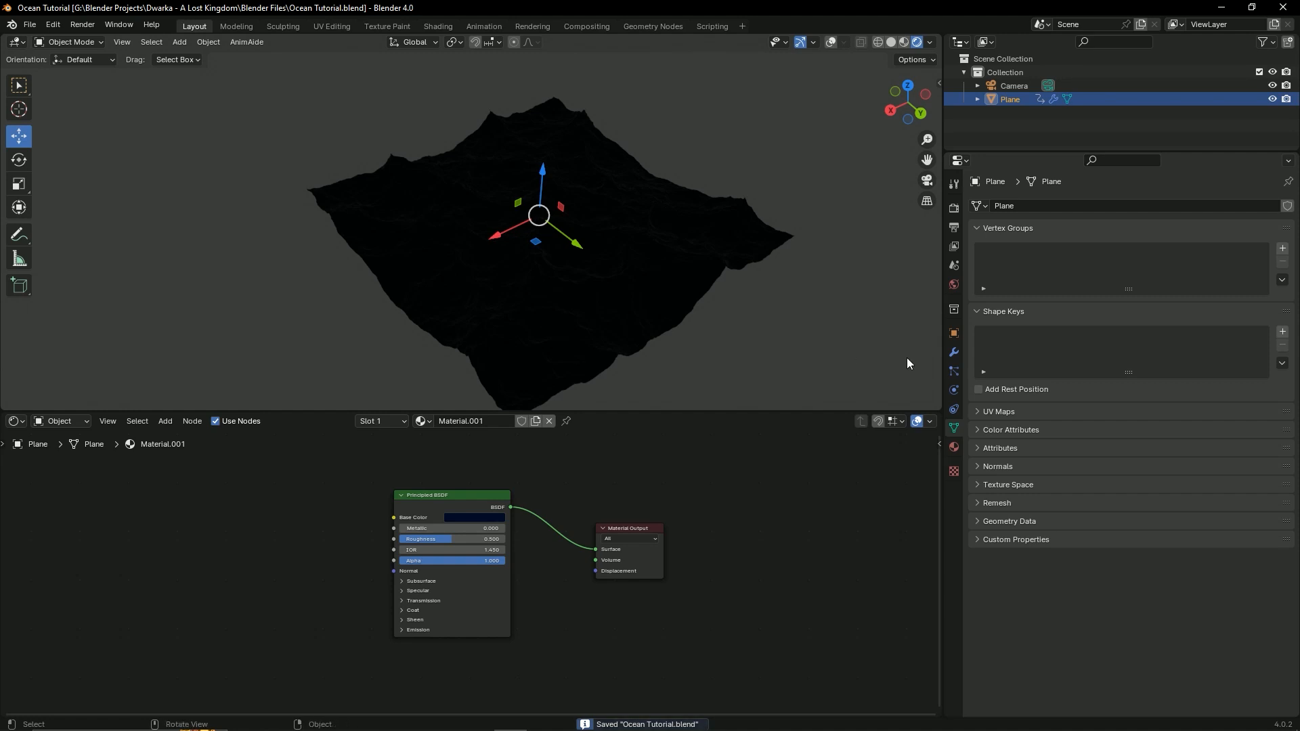
# Step: Make the outliner area taller and set the scene's render engine to Cycles
pyautogui.moveTo(996, 150); pyautogui.dragTo(989, 243)
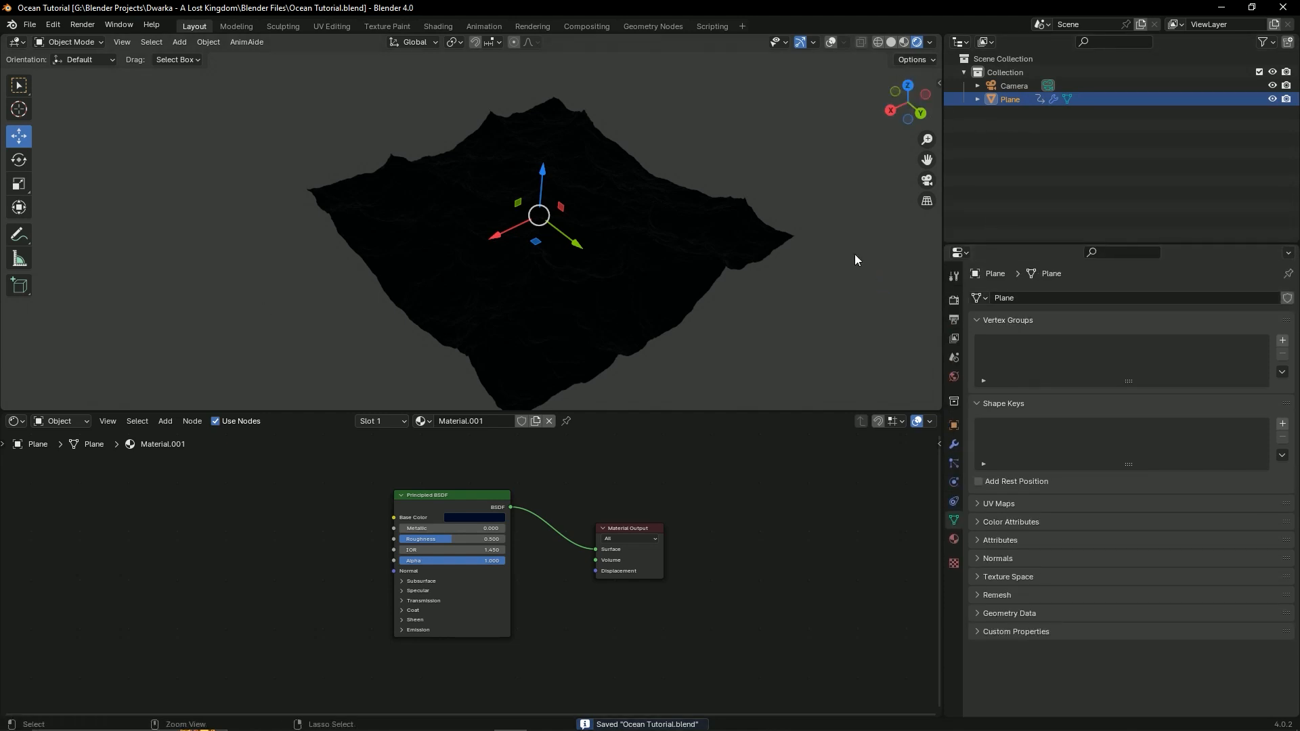
pyautogui.click(951, 310)
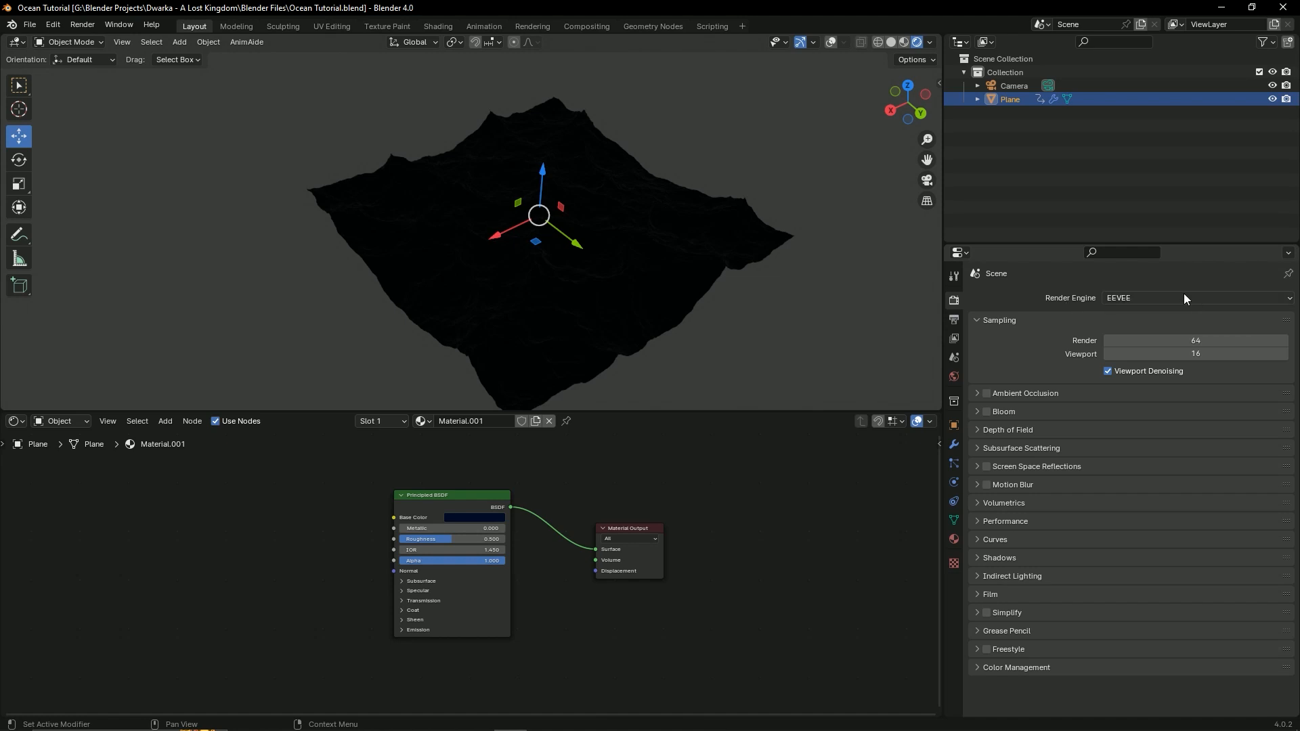
pyautogui.click(1135, 295)
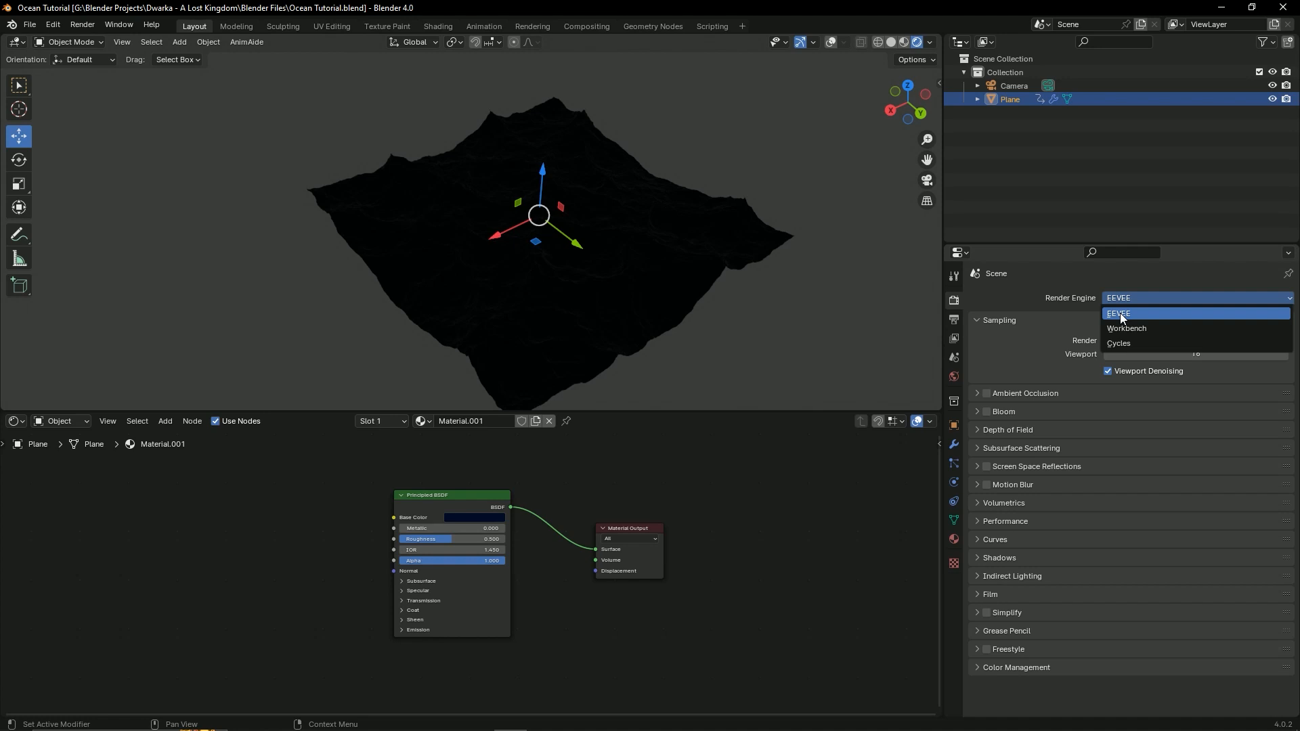
pyautogui.click(1138, 340)
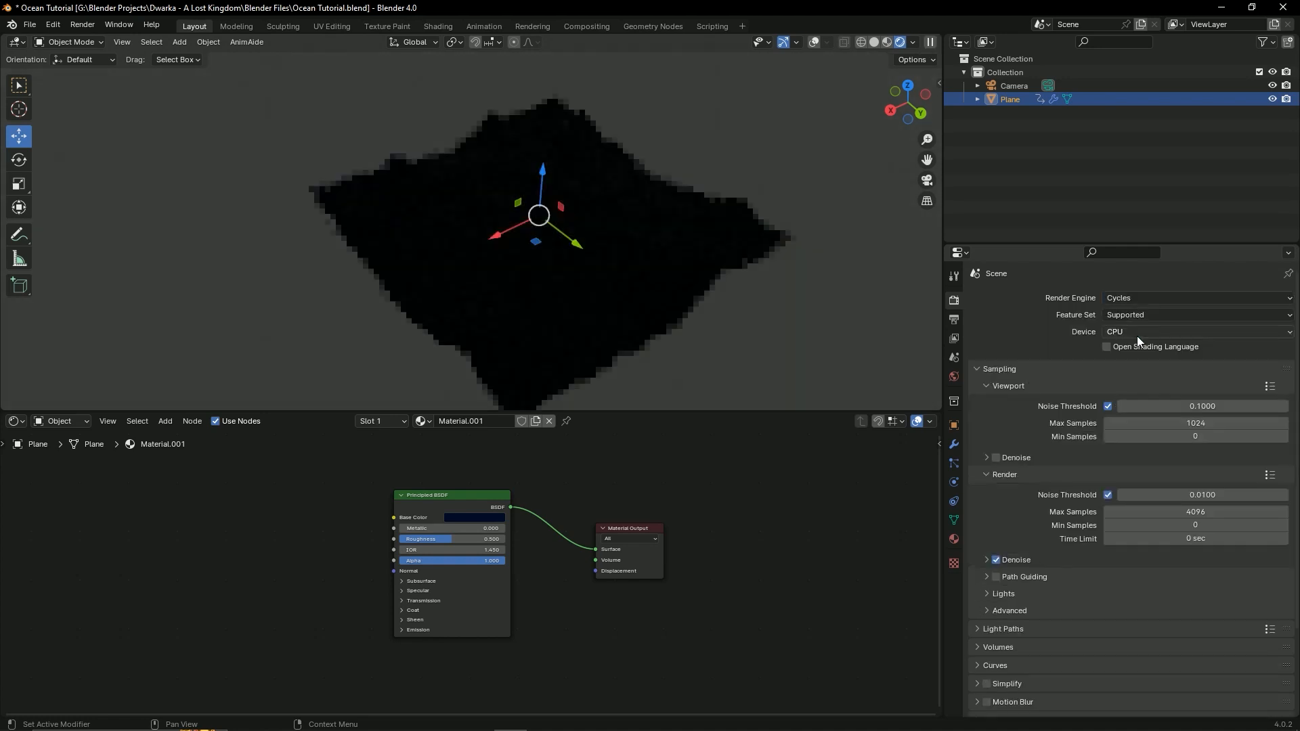
# Step: Try GPU Compute as the Cycles render device and return the device to CPU
pyautogui.click(1137, 336)
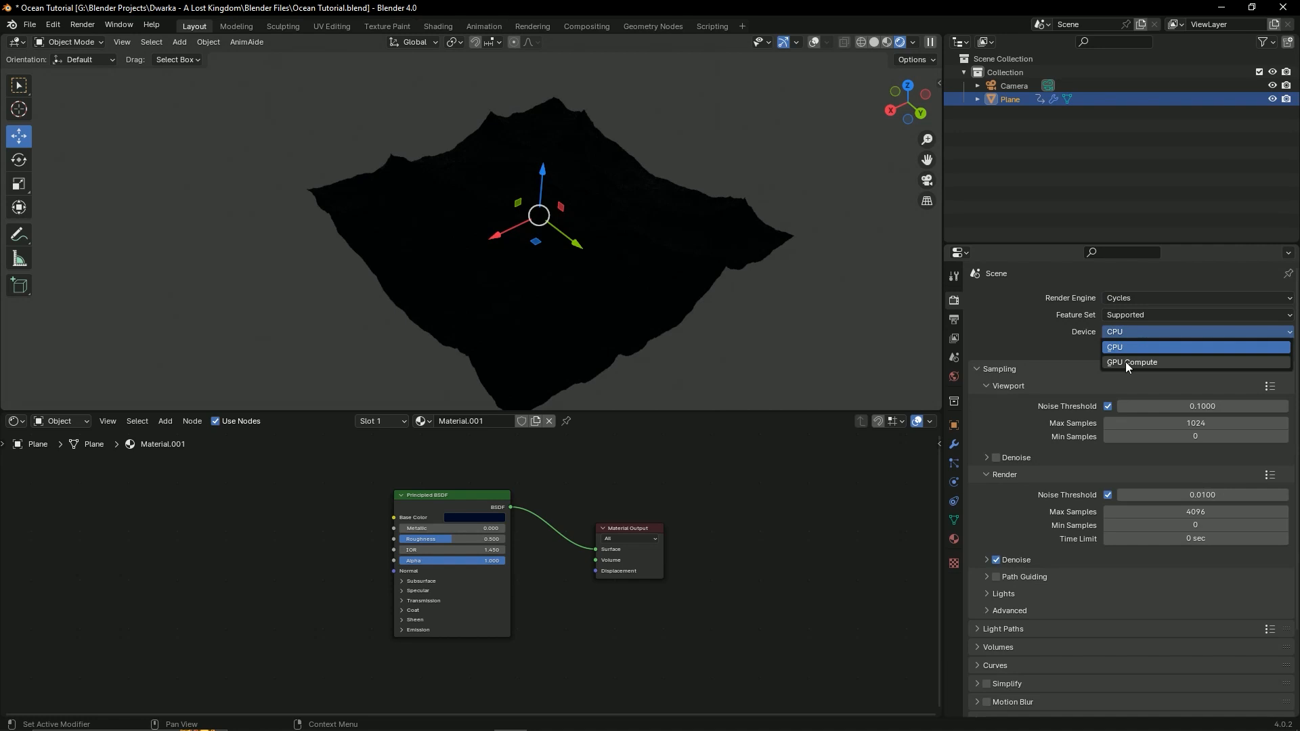
pyautogui.click(1125, 362)
pyautogui.click(1114, 332)
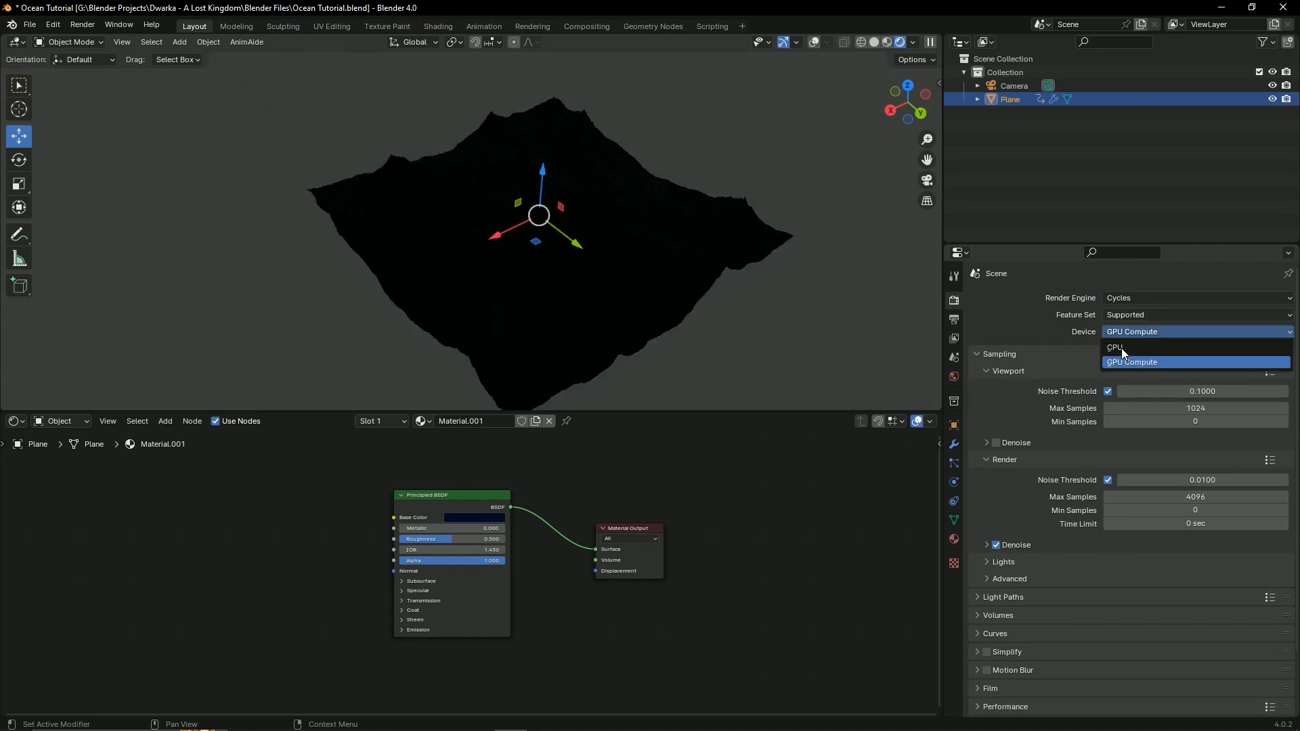
pyautogui.click(1130, 351)
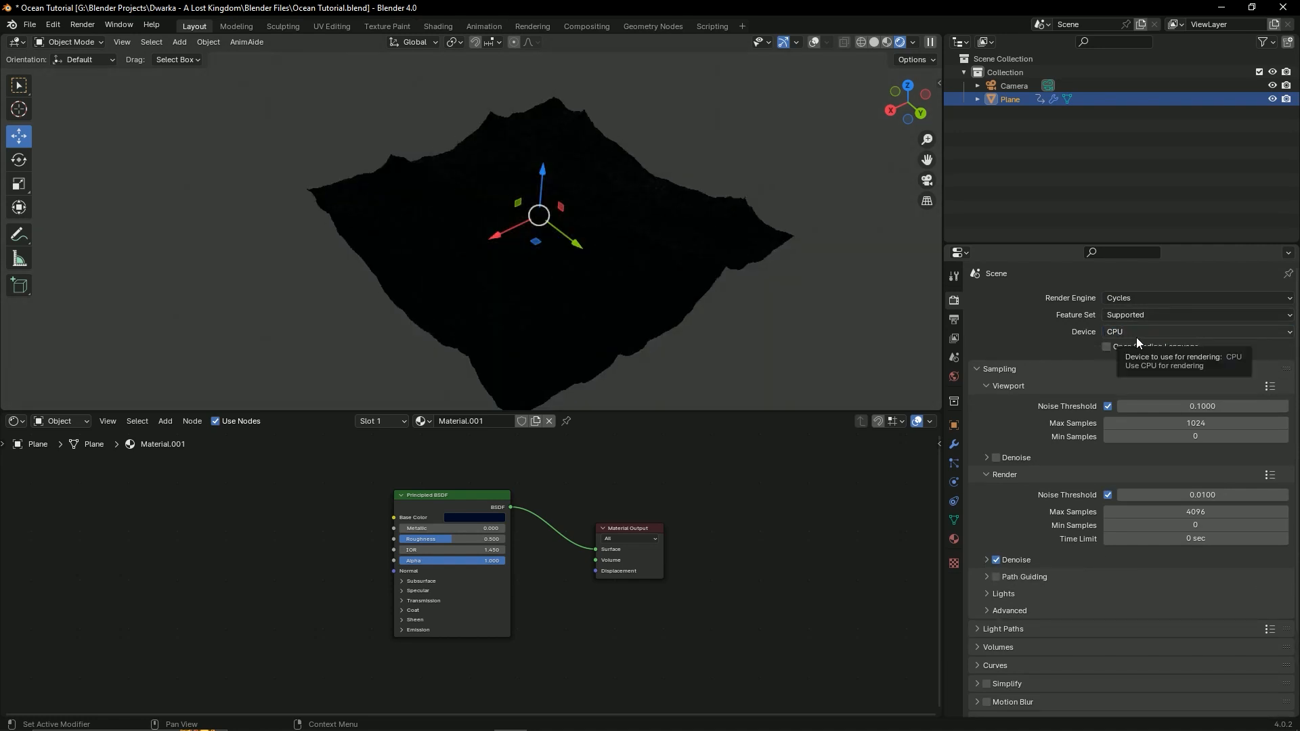
# Step: Save the project with Cycles as the render engine and CPU as its device
pyautogui.hotkey('ctrl', 's')
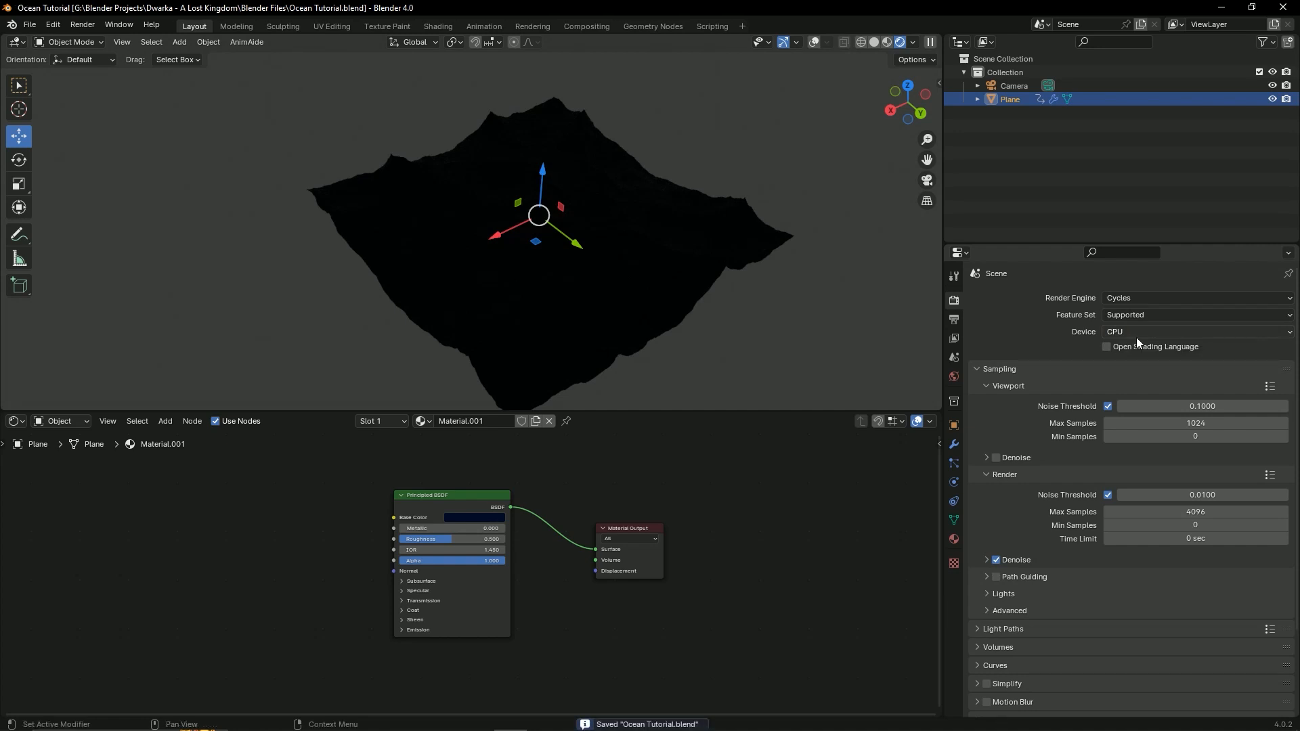
pyautogui.hotkey('ctrl', 's')
pyautogui.moveTo(679, 219); pyautogui.dragTo(633, 214, button='middle')
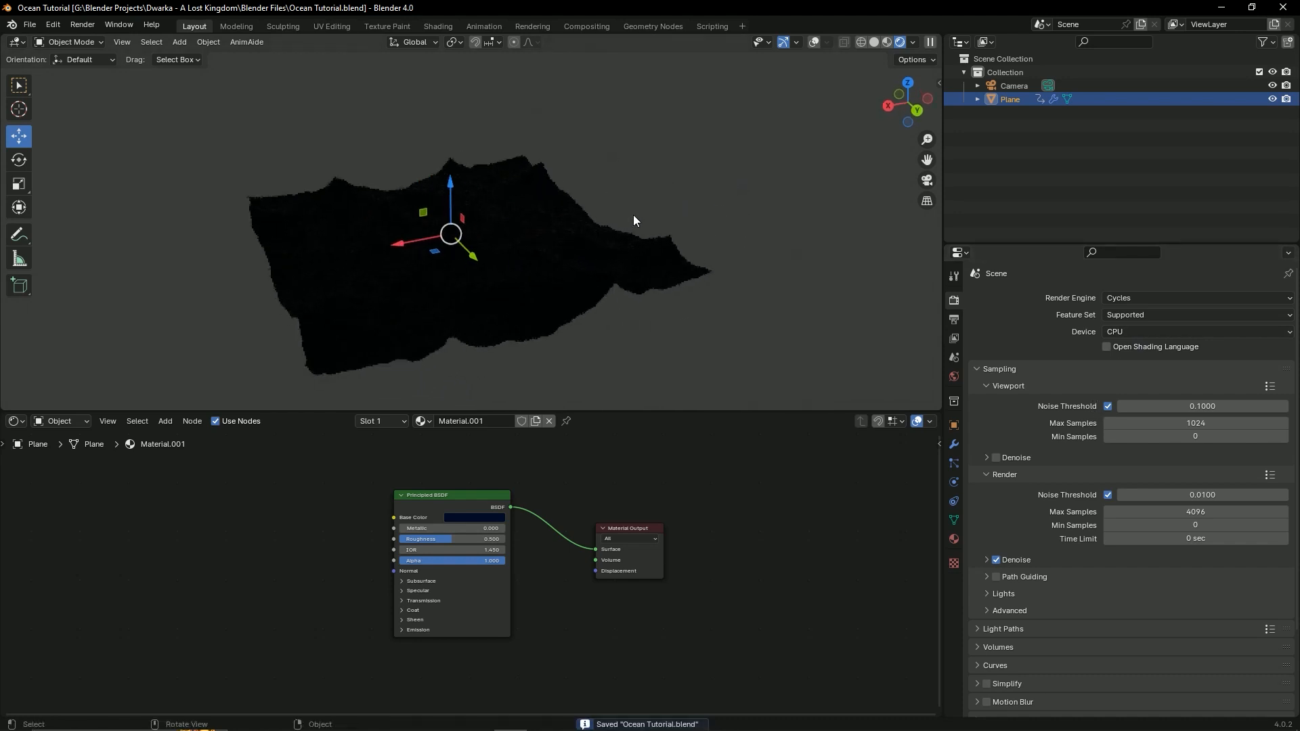
pyautogui.click(1128, 332)
pyautogui.keyDown('shift'); pyautogui.moveTo(575, 219); pyautogui.dragTo(617, 196, button='middle'); pyautogui.keyUp('shift')
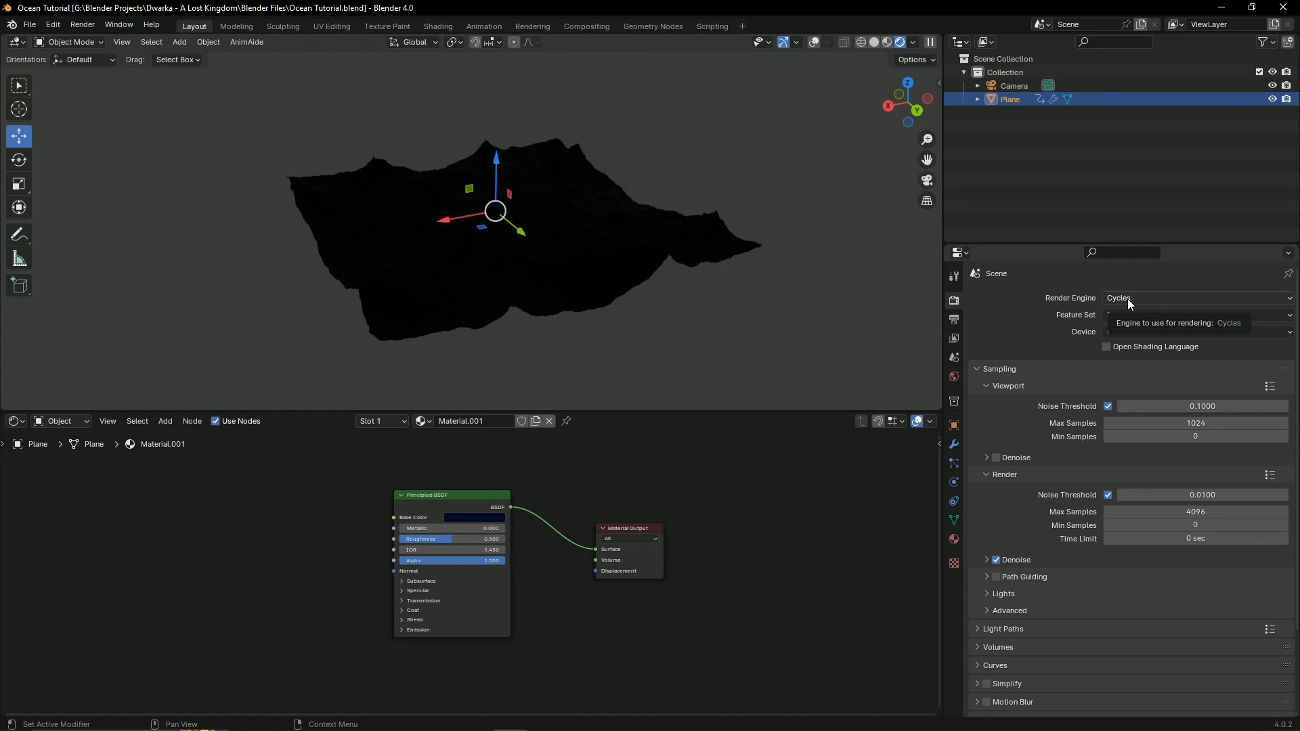
pyautogui.hotkey('ctrl', 's')
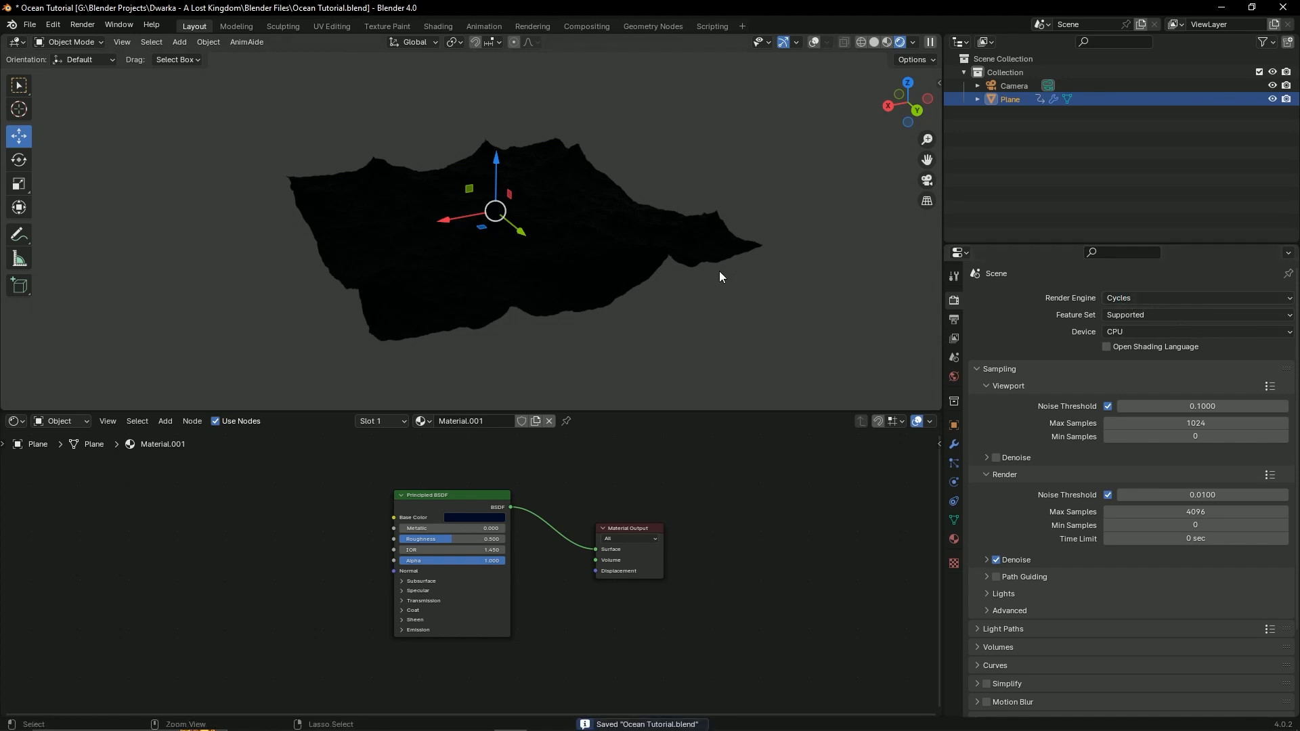
# Step: Add a Sun light to the scene and raise it above the ocean surface
pyautogui.moveTo(719, 271); pyautogui.dragTo(901, 188, button='middle')
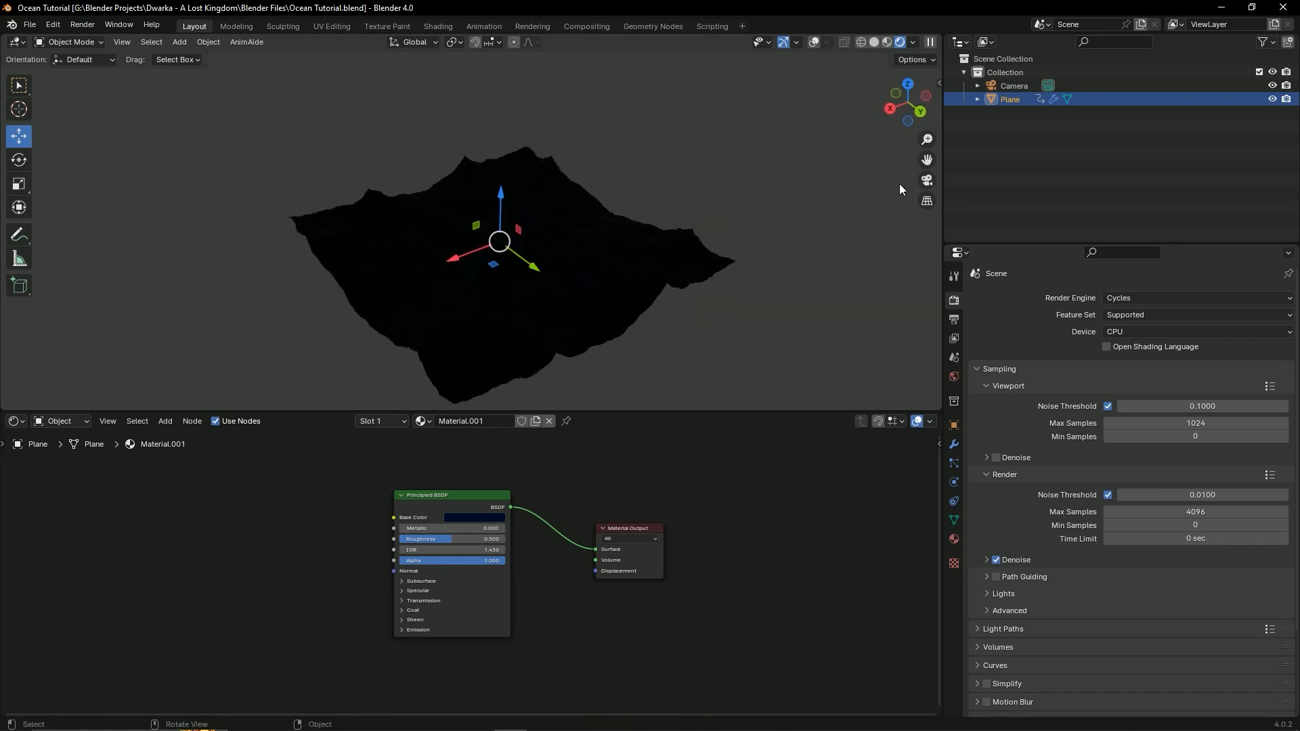
pyautogui.keyDown('shift'); pyautogui.moveTo(682, 201); pyautogui.dragTo(702, 182, button='middle'); pyautogui.keyUp('shift')
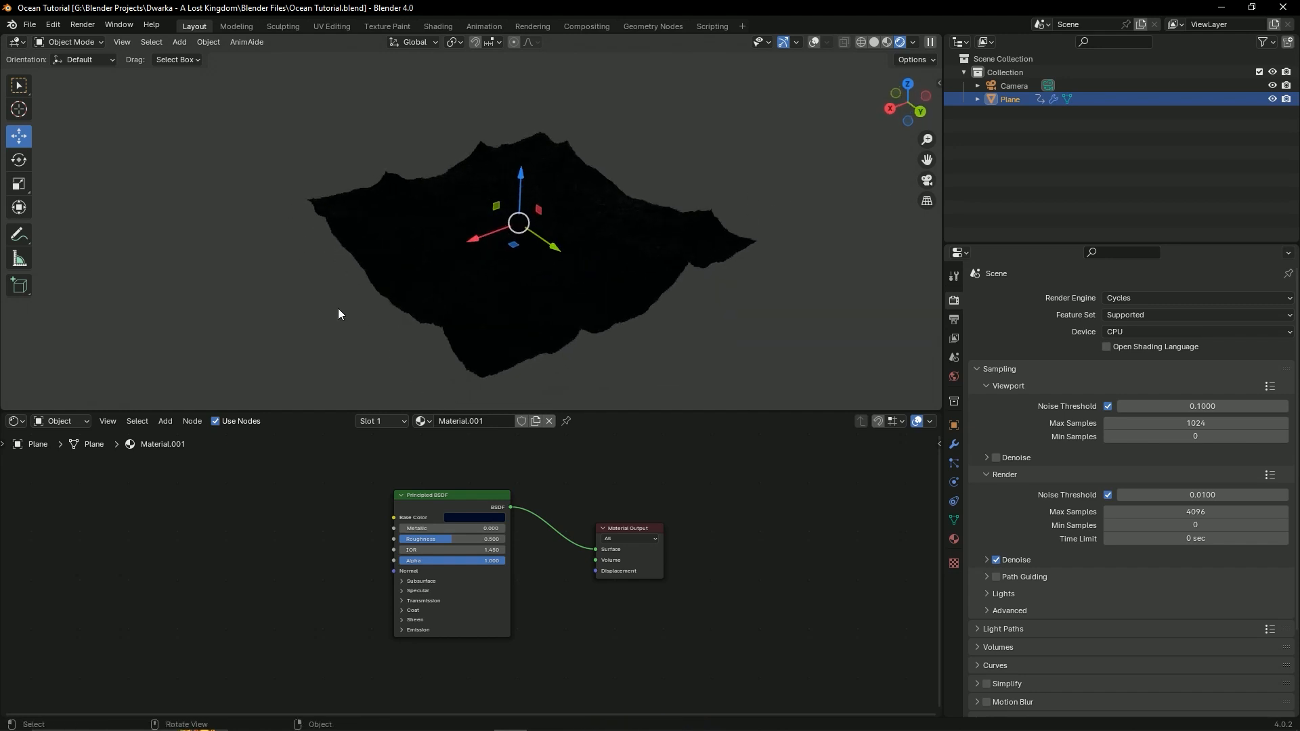
pyautogui.hotkey('shift', 'a')
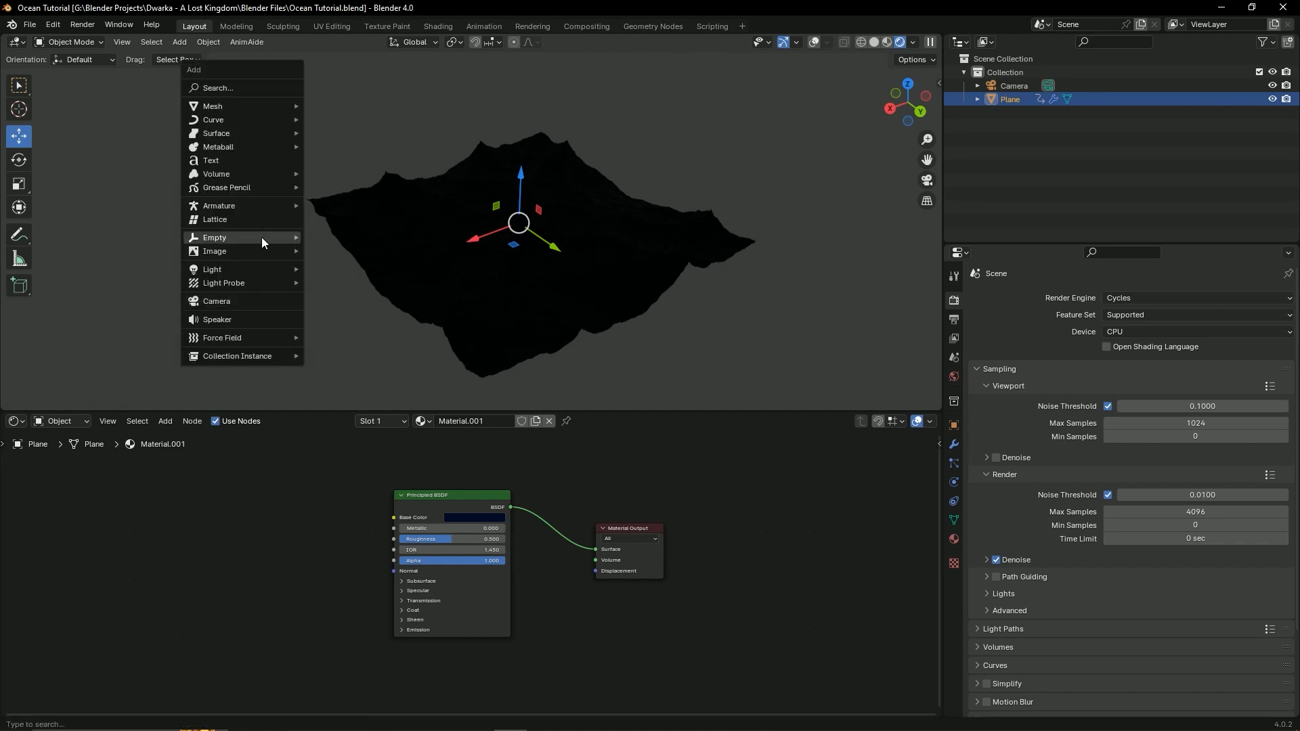
pyautogui.moveTo(261, 269)
pyautogui.click(343, 283)
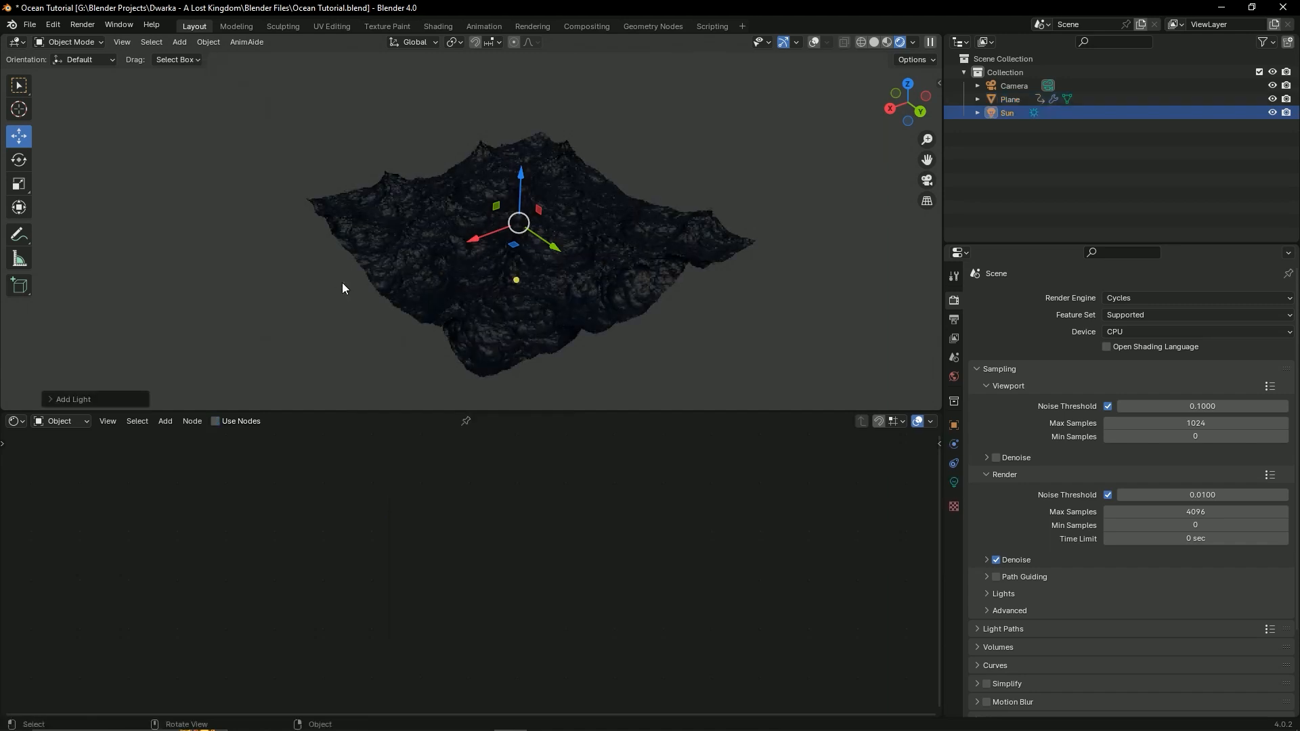
pyautogui.moveTo(526, 178); pyautogui.dragTo(523, 127)
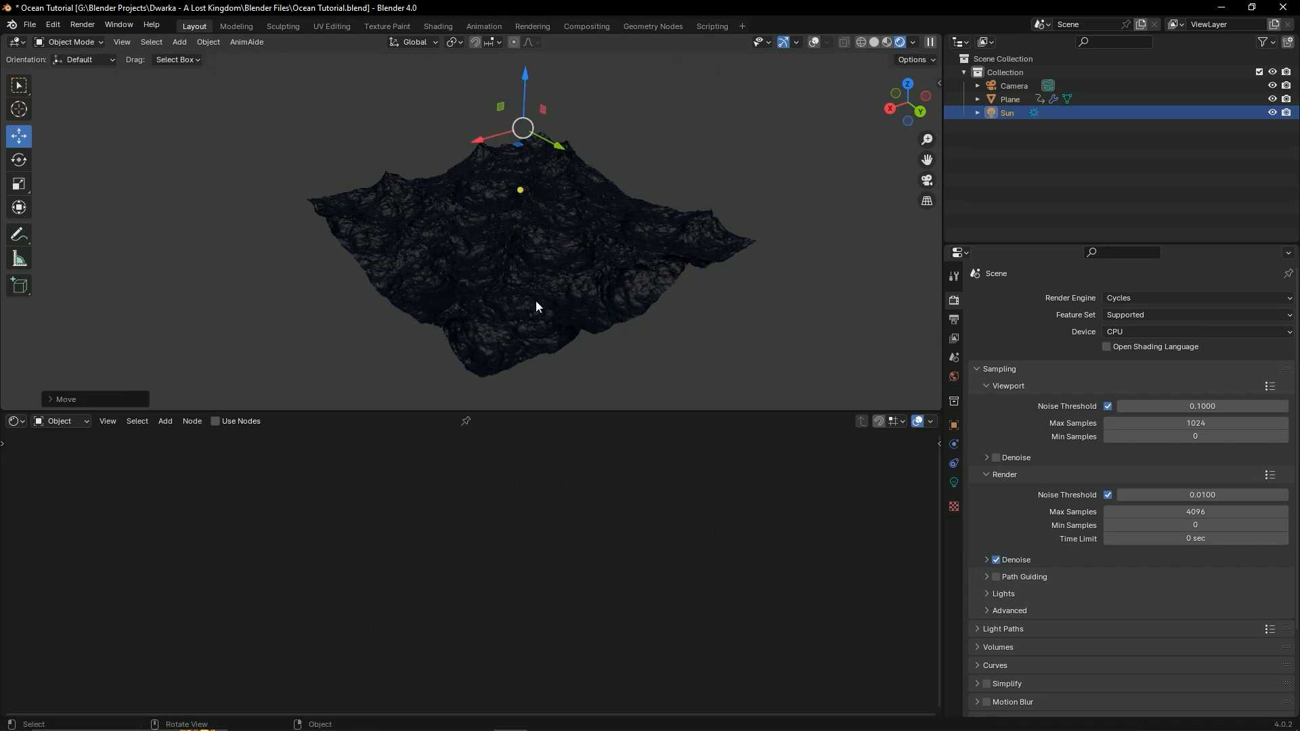
pyautogui.scroll(4, 546, 309)
pyautogui.scroll(-4, 546, 309)
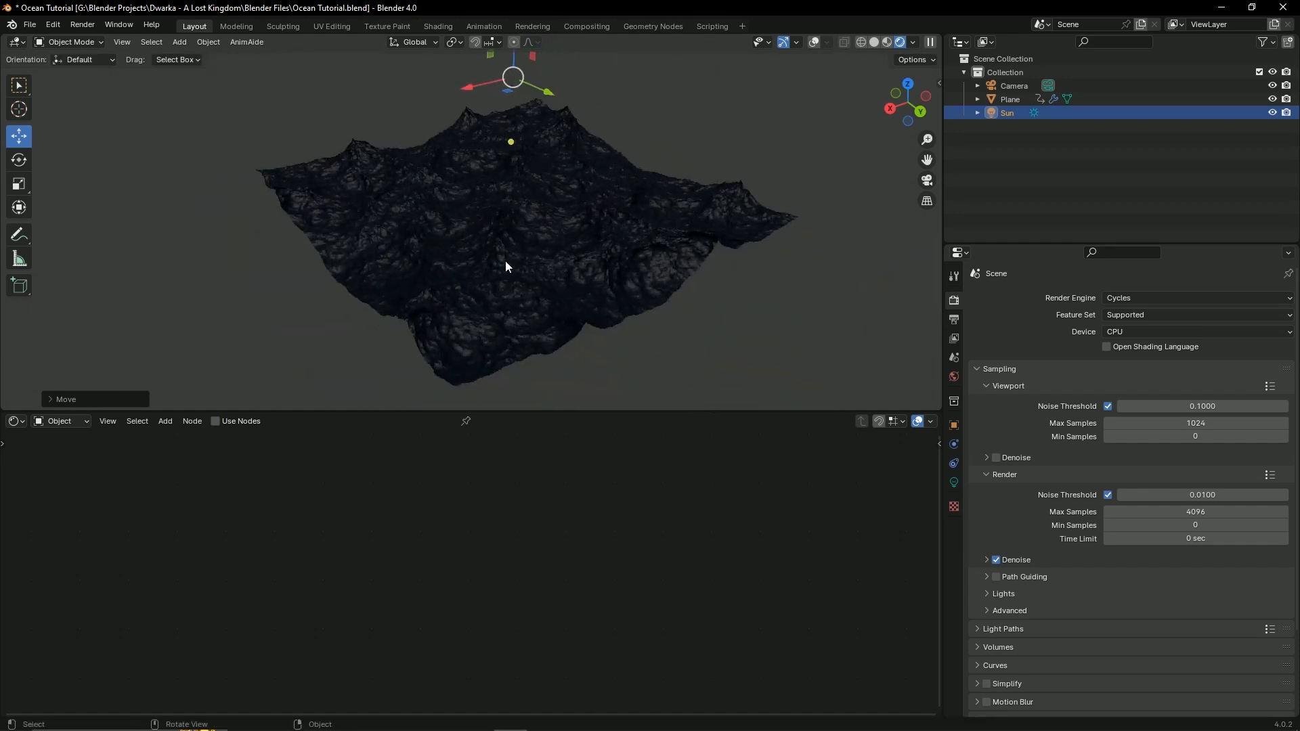
# Step: Set the Sun light's strength to 5, check the lit waves up close and save the project
pyautogui.click(957, 485)
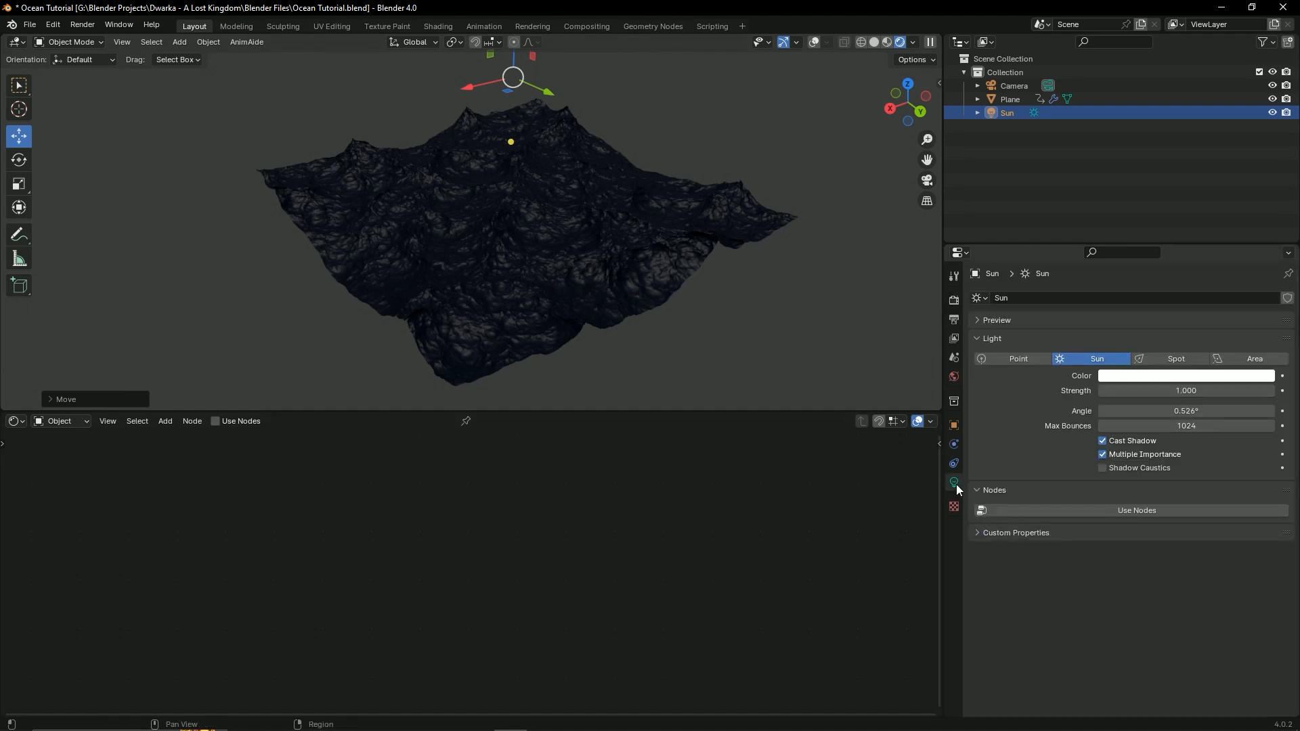
pyautogui.click(1149, 392)
pyautogui.write('5')
pyautogui.press('Return')
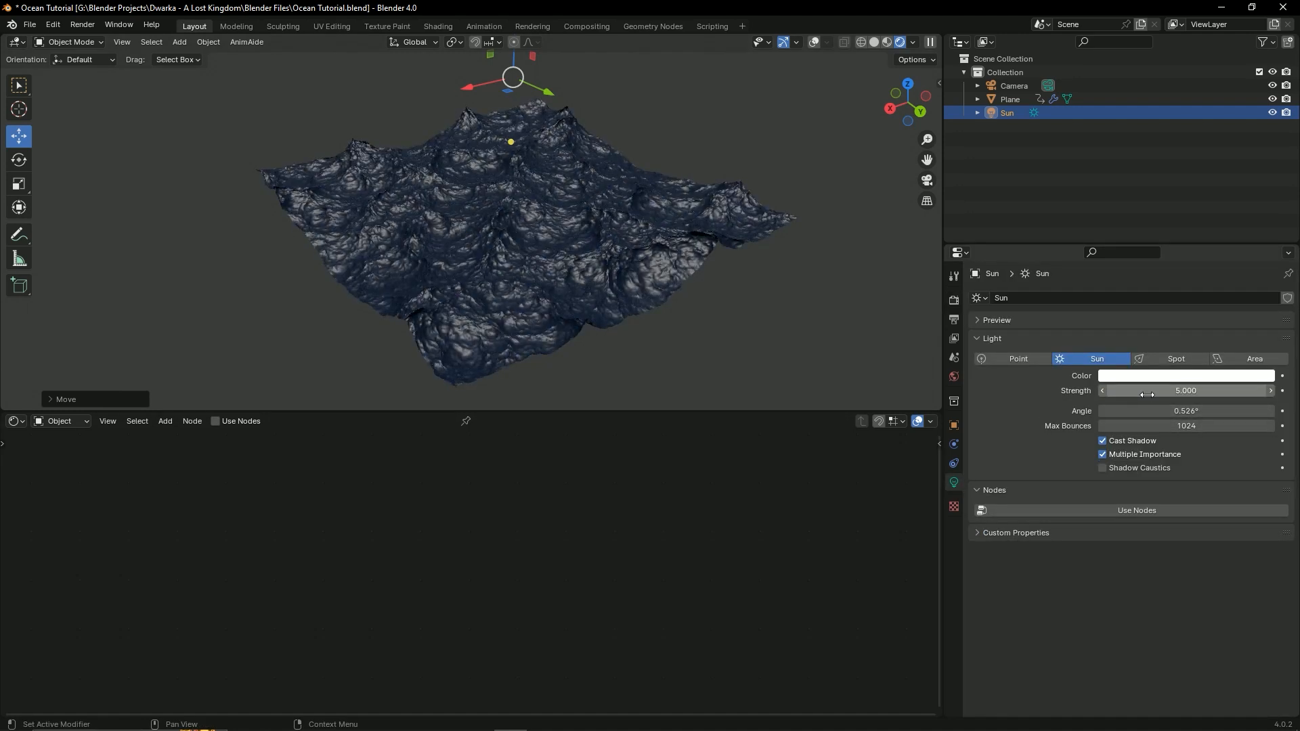
pyautogui.moveTo(424, 252); pyautogui.dragTo(611, 297, button='middle')
pyautogui.scroll(8, 520, 238)
pyautogui.scroll(-4, 587, 288)
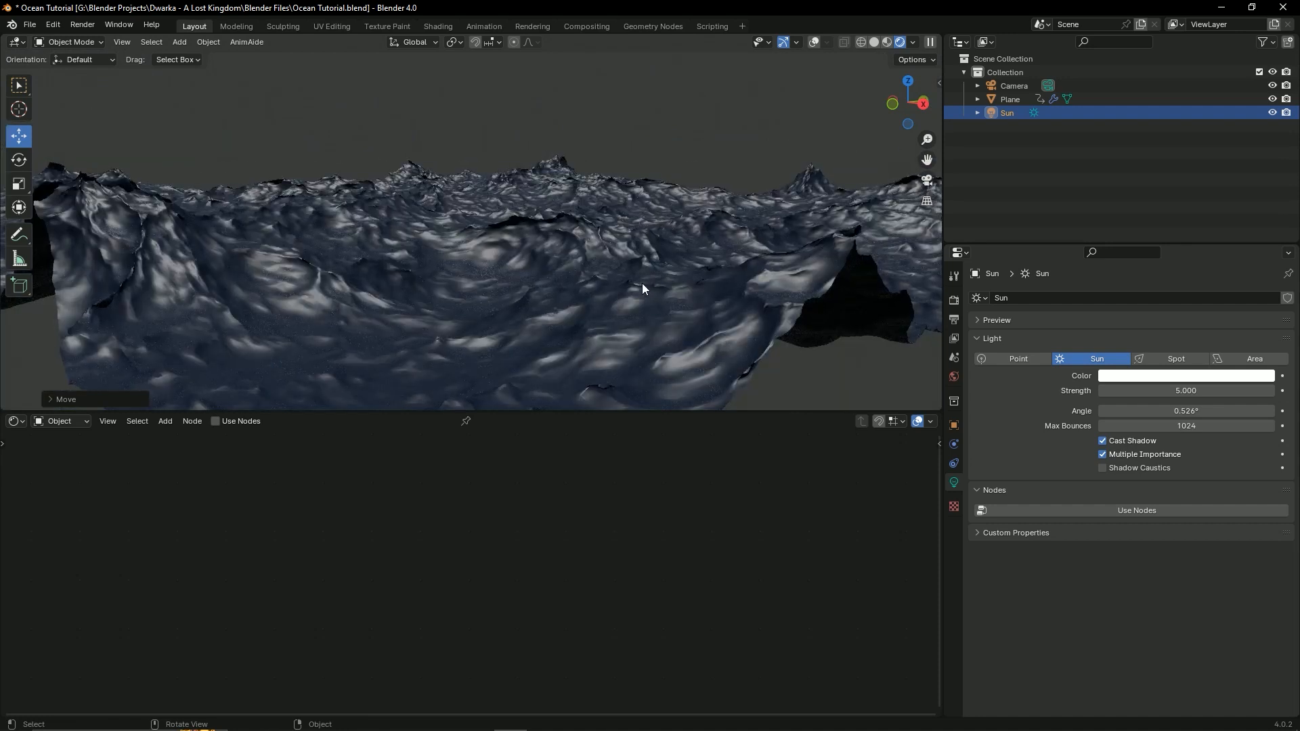
pyautogui.hotkey('ctrl', 's')
# Step: Return the viewport from Rendered to Material Preview shading and save the project
pyautogui.moveTo(634, 282); pyautogui.dragTo(655, 309, button='middle')
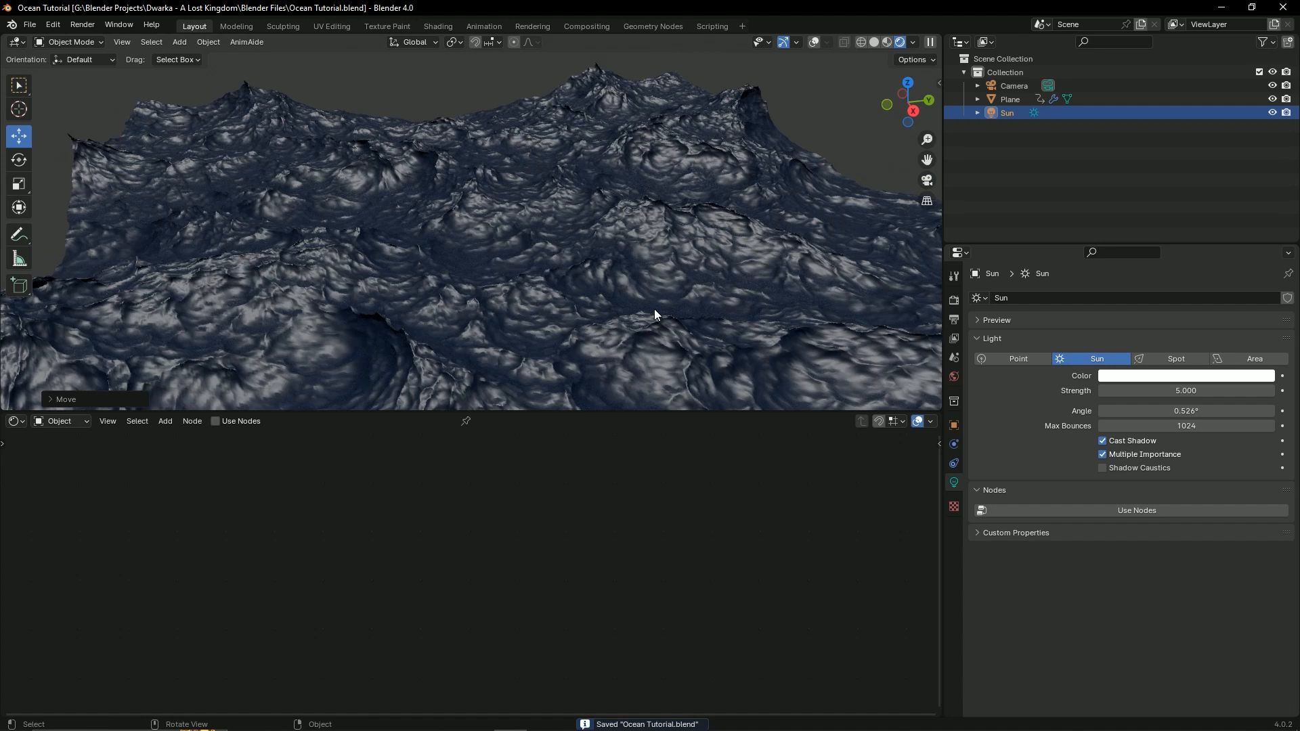
pyautogui.scroll(-5, 654, 309)
pyautogui.moveTo(611, 295); pyautogui.dragTo(607, 252, button='middle')
pyautogui.hotkey('ctrl', 's')
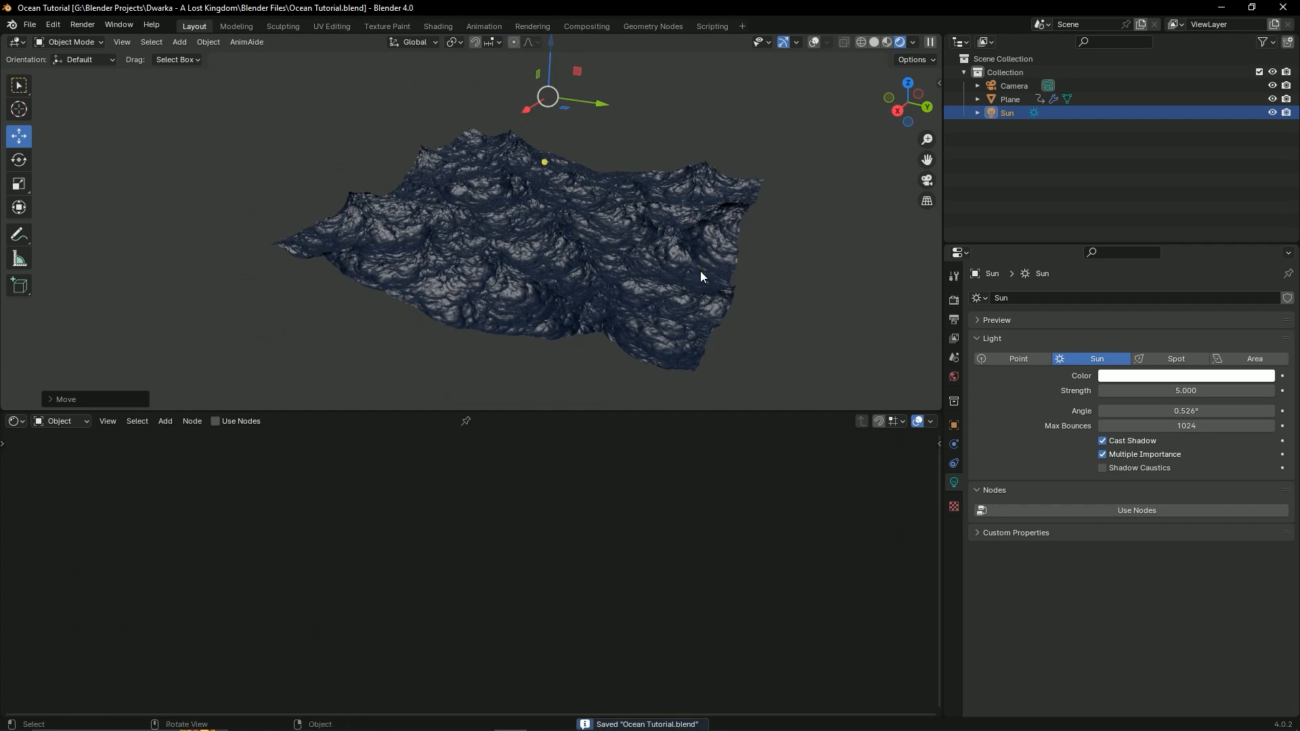
pyautogui.moveTo(506, 320); pyautogui.dragTo(590, 290, button='middle')
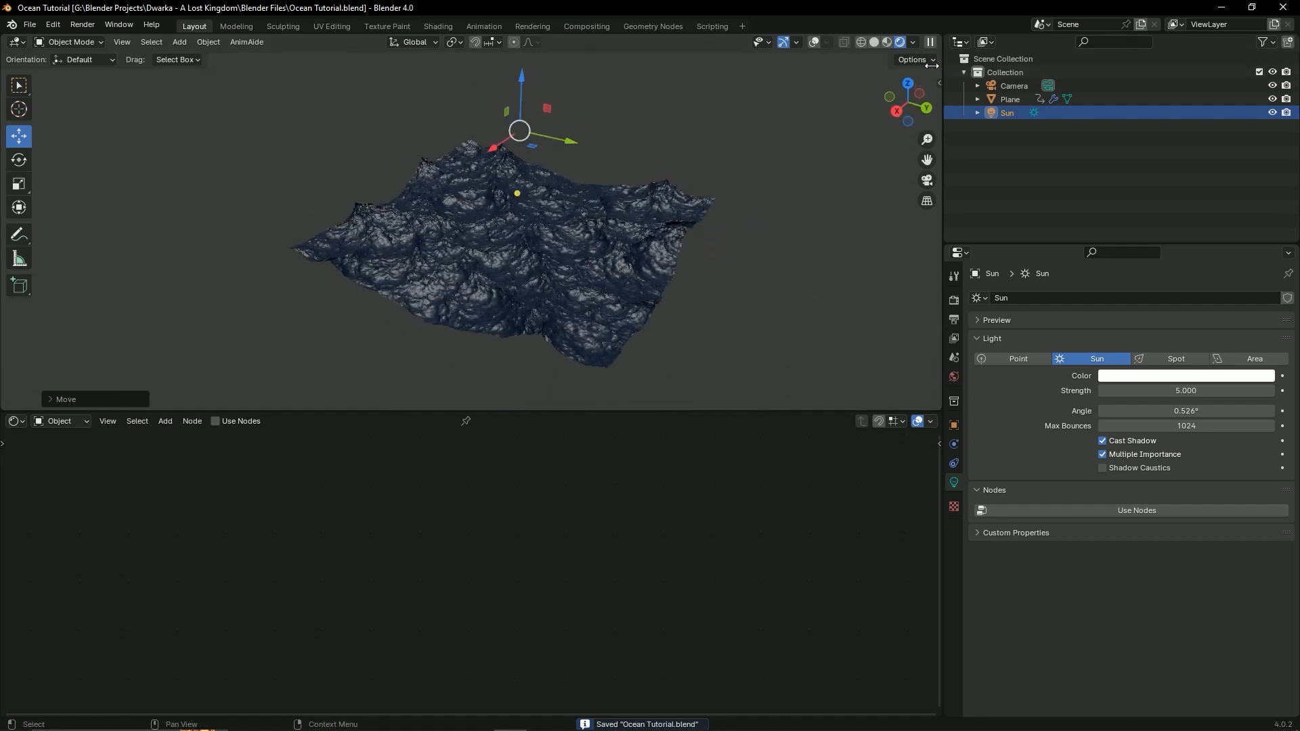
pyautogui.click(886, 42)
pyautogui.hotkey('ctrl', 's')
pyautogui.moveTo(569, 288)
pyautogui.mouseDown(button='middle')
pyautogui.moveTo(470, 234)
pyautogui.moveTo(482, 268)
pyautogui.moveTo(518, 226)
pyautogui.moveTo(584, 251)
pyautogui.mouseUp(button='middle')
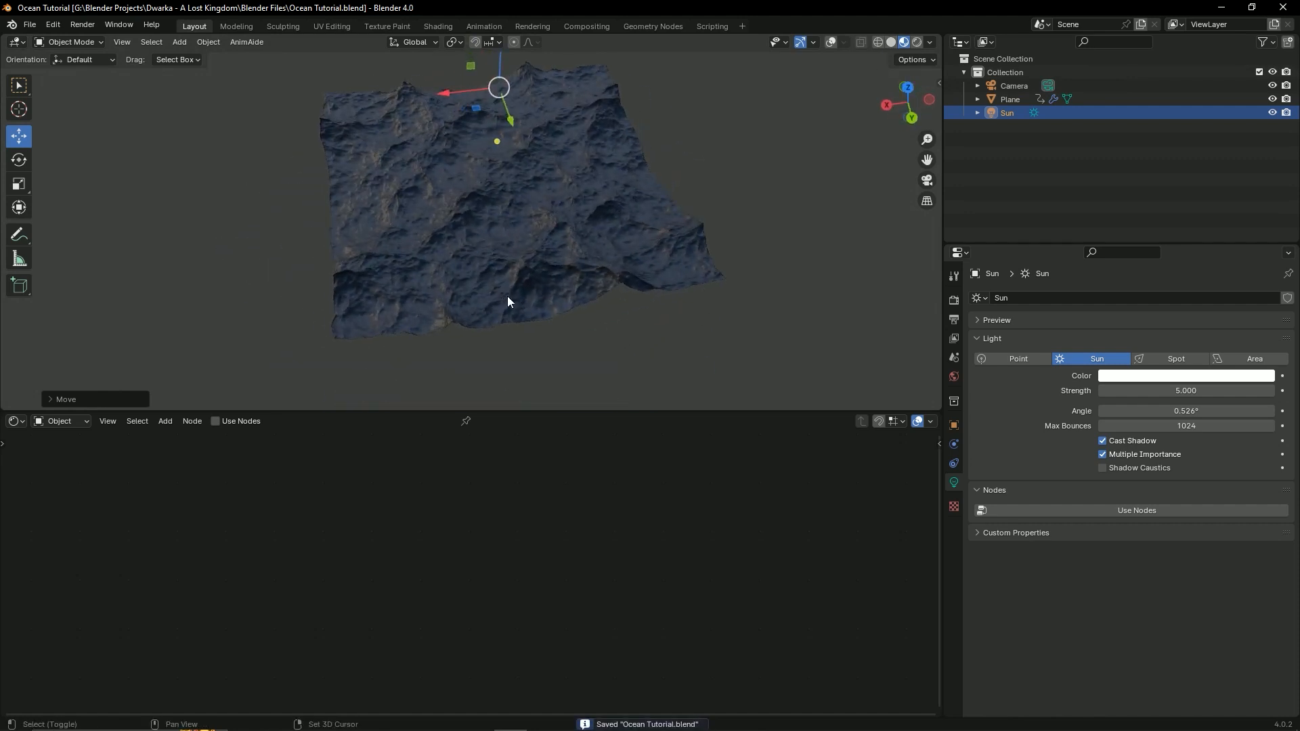
pyautogui.moveTo(506, 295); pyautogui.dragTo(592, 293, button='middle')
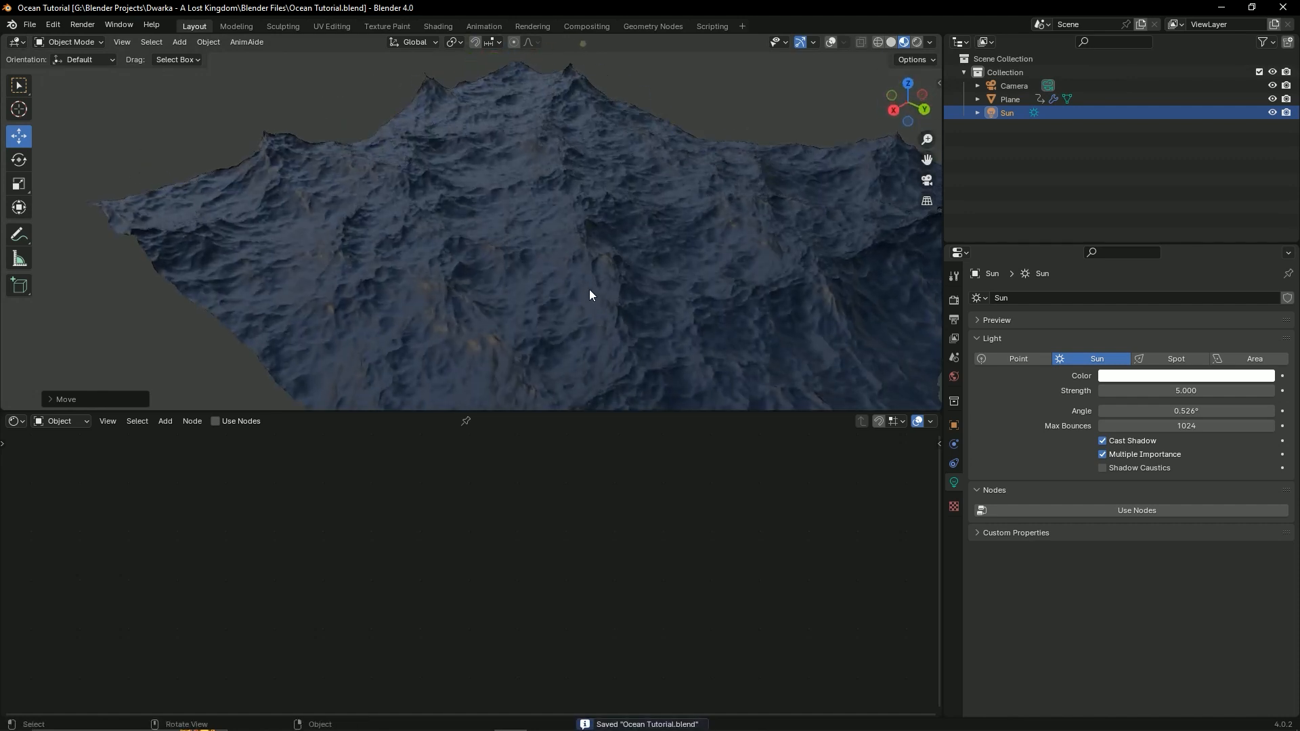
# Step: Select the ocean plane, save the project and bring its material's shader nodes into close view
pyautogui.click(590, 288)
pyautogui.hotkey('ctrl', 's')
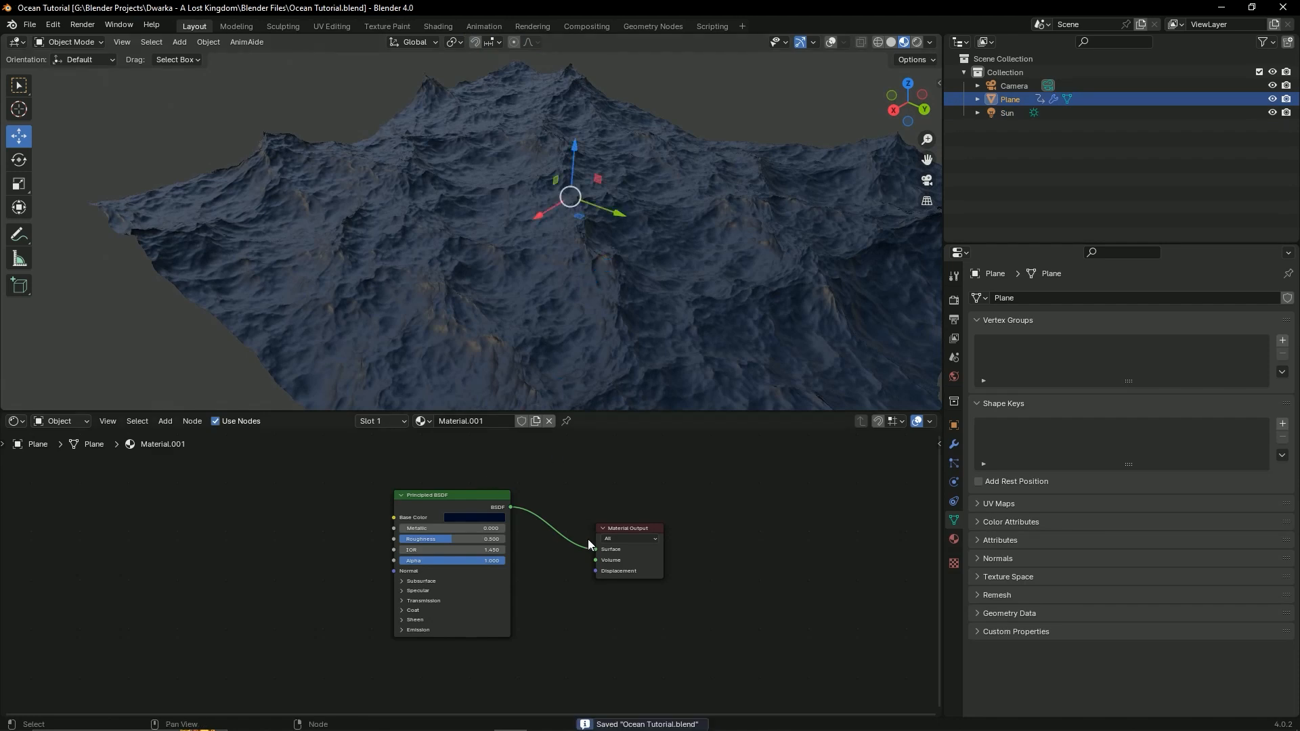
pyautogui.scroll(-1, 576, 546)
pyautogui.scroll(6, 728, 505)
pyautogui.moveTo(574, 545); pyautogui.dragTo(501, 601, button='middle')
pyautogui.scroll(3, 447, 625)
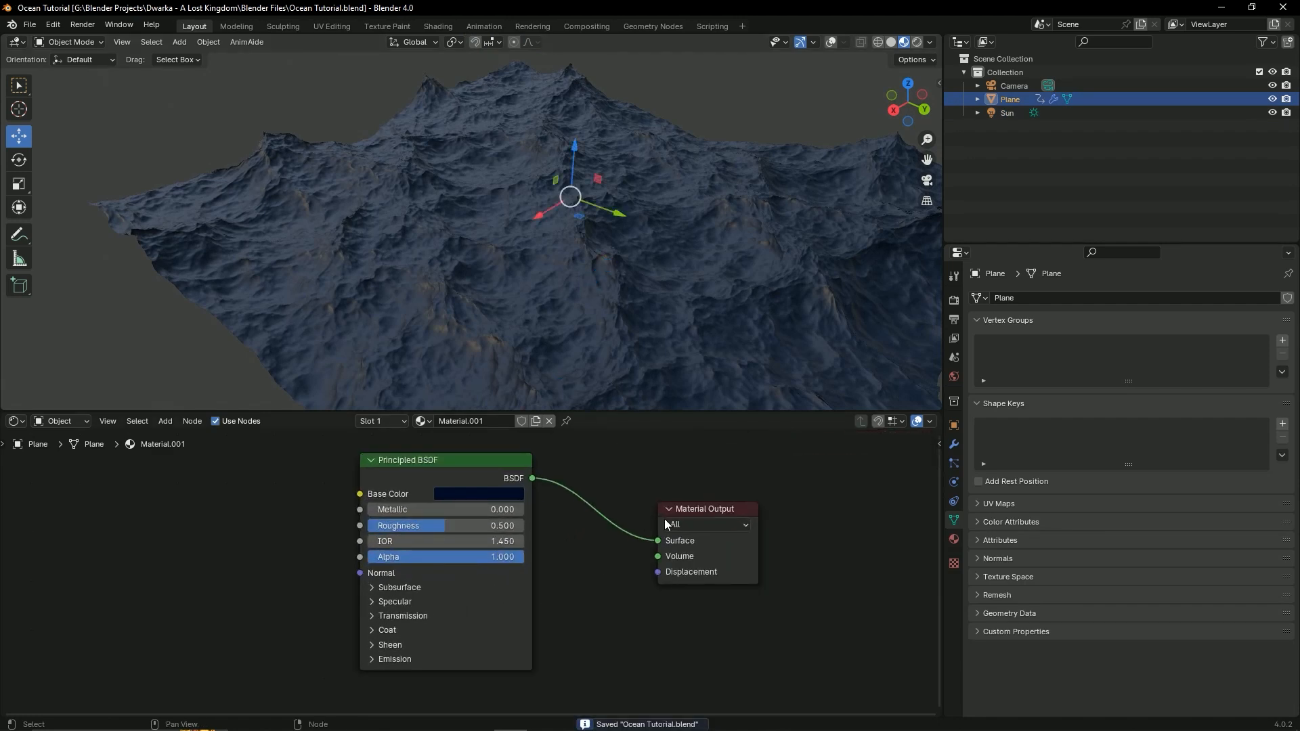
# Step: Move the Material Output node slightly farther from the Principled BSDF node
pyautogui.click(686, 512)
pyautogui.moveTo(641, 516); pyautogui.dragTo(664, 517)
pyautogui.scroll(1, 676, 600)
pyautogui.moveTo(523, 559); pyautogui.dragTo(692, 553, button='middle')
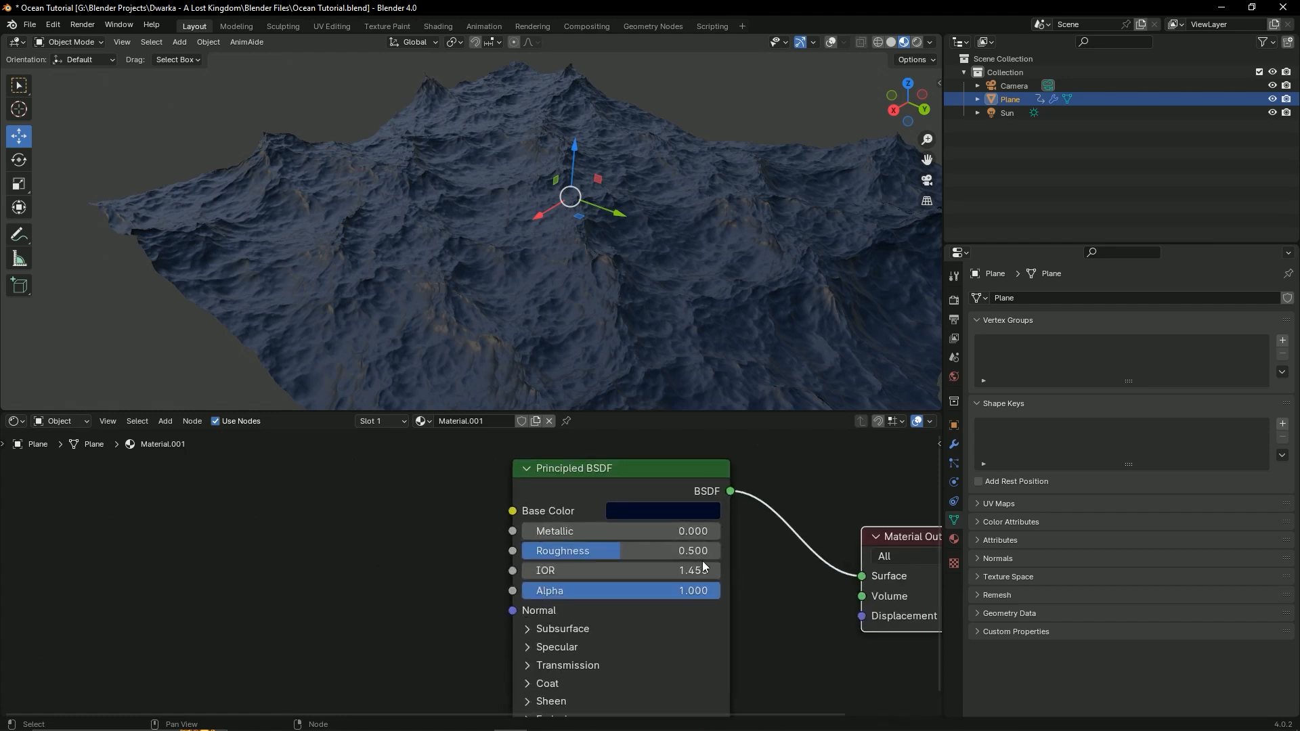
# Step: Set the Principled BSDF base color to a dark blue with hue 0.624, saturation 1 and value 0.031
pyautogui.scroll(2, 673, 594)
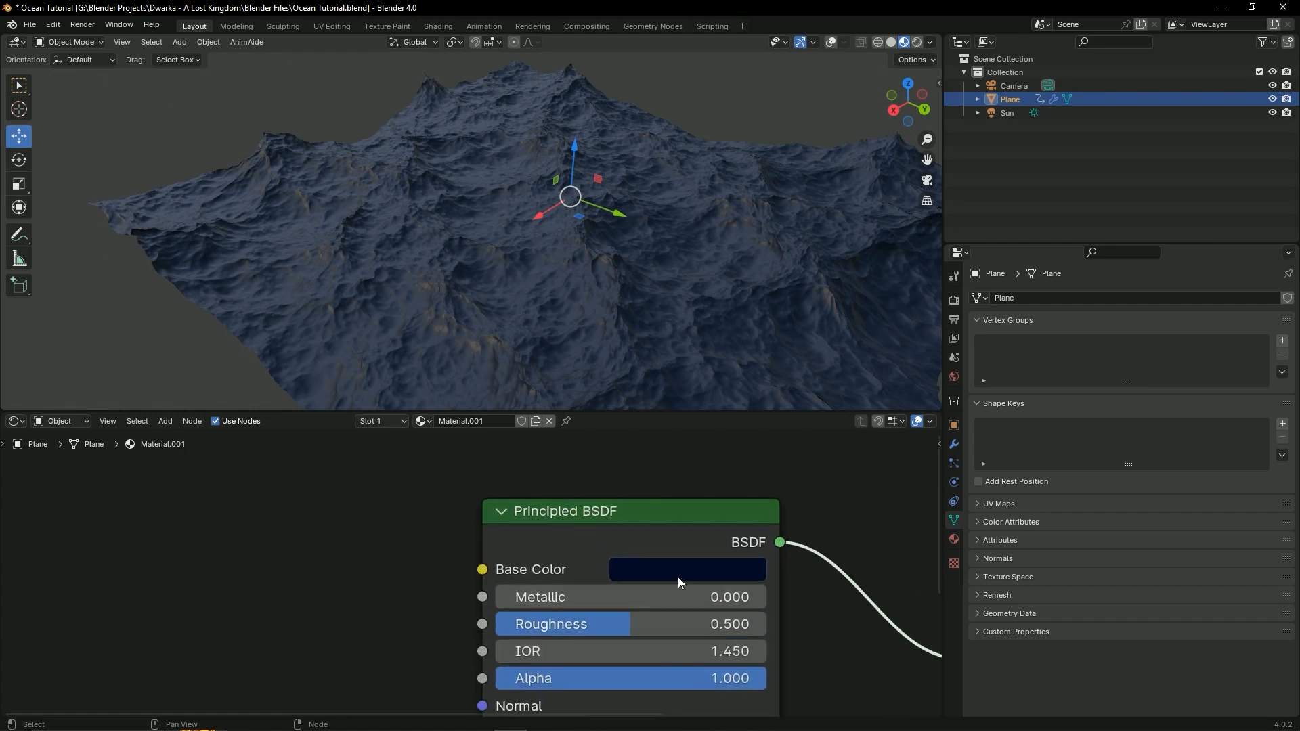
pyautogui.click(677, 575)
pyautogui.moveTo(859, 308); pyautogui.dragTo(859, 395)
pyautogui.moveTo(859, 381); pyautogui.dragTo(860, 365)
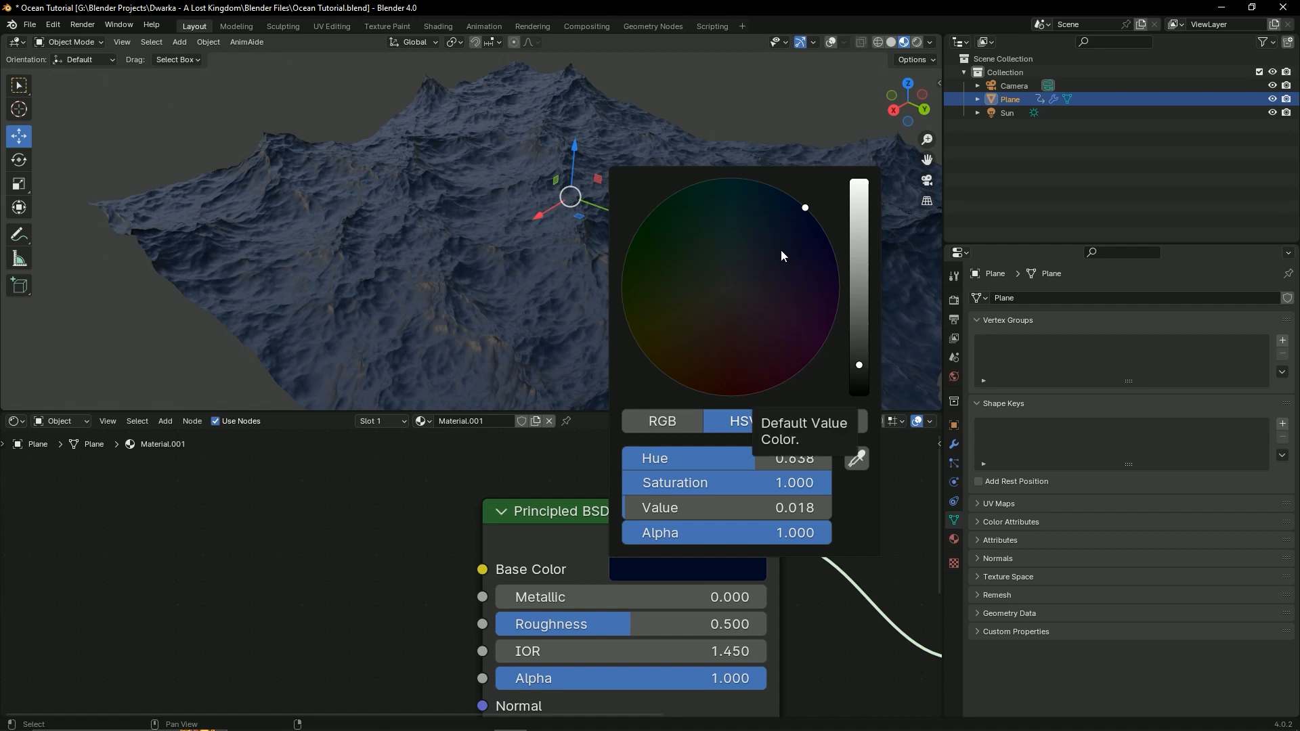
pyautogui.moveTo(771, 223)
pyautogui.mouseDown()
pyautogui.moveTo(769, 197)
pyautogui.moveTo(784, 192)
pyautogui.mouseUp()
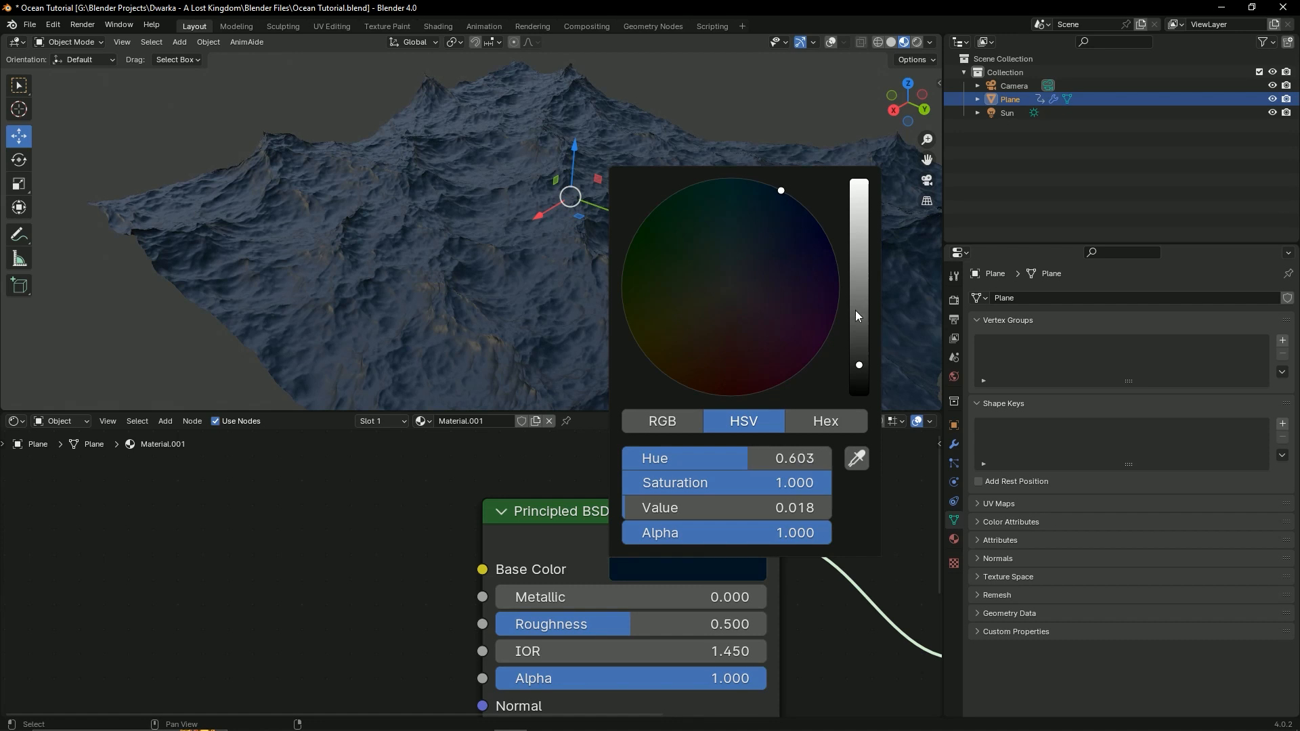
pyautogui.moveTo(858, 317); pyautogui.dragTo(858, 179)
pyautogui.moveTo(781, 190)
pyautogui.mouseDown()
pyautogui.moveTo(860, 211)
pyautogui.moveTo(859, 371)
pyautogui.moveTo(860, 354)
pyautogui.mouseUp()
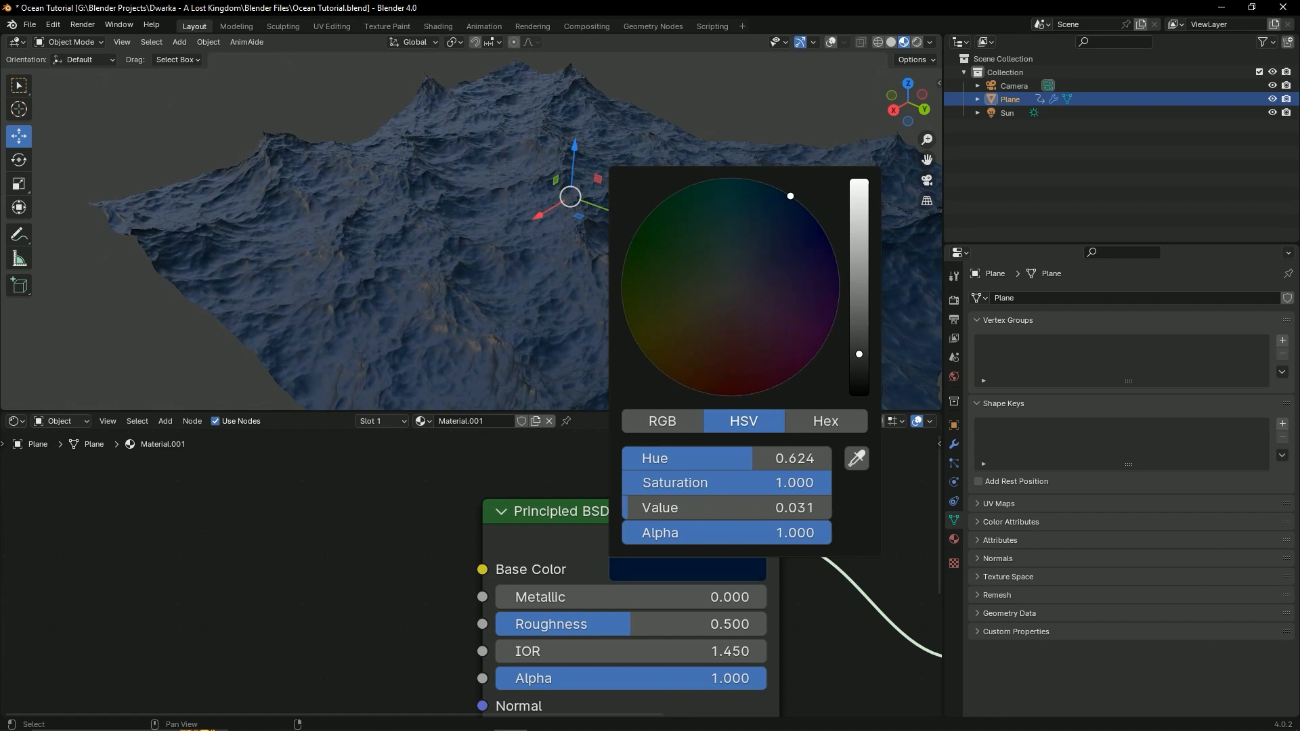
# Step: Inspect the dark blue waves up close from different angles and save the project
pyautogui.moveTo(867, 355); pyautogui.dragTo(380, 236, button='middle')
pyautogui.scroll(5, 494, 196)
pyautogui.hotkey('ctrl', 's')
pyautogui.moveTo(546, 223); pyautogui.dragTo(587, 282, button='middle')
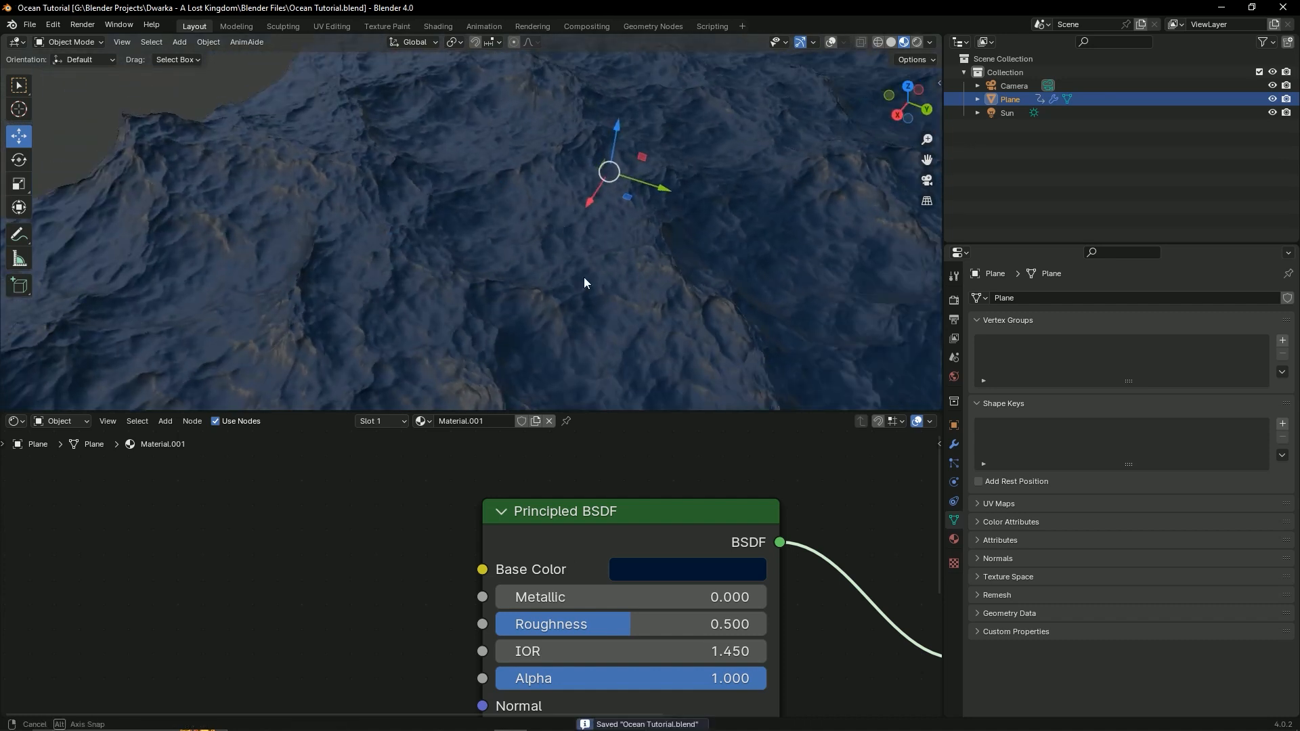
pyautogui.scroll(-4, 576, 678)
pyautogui.scroll(4, 651, 539)
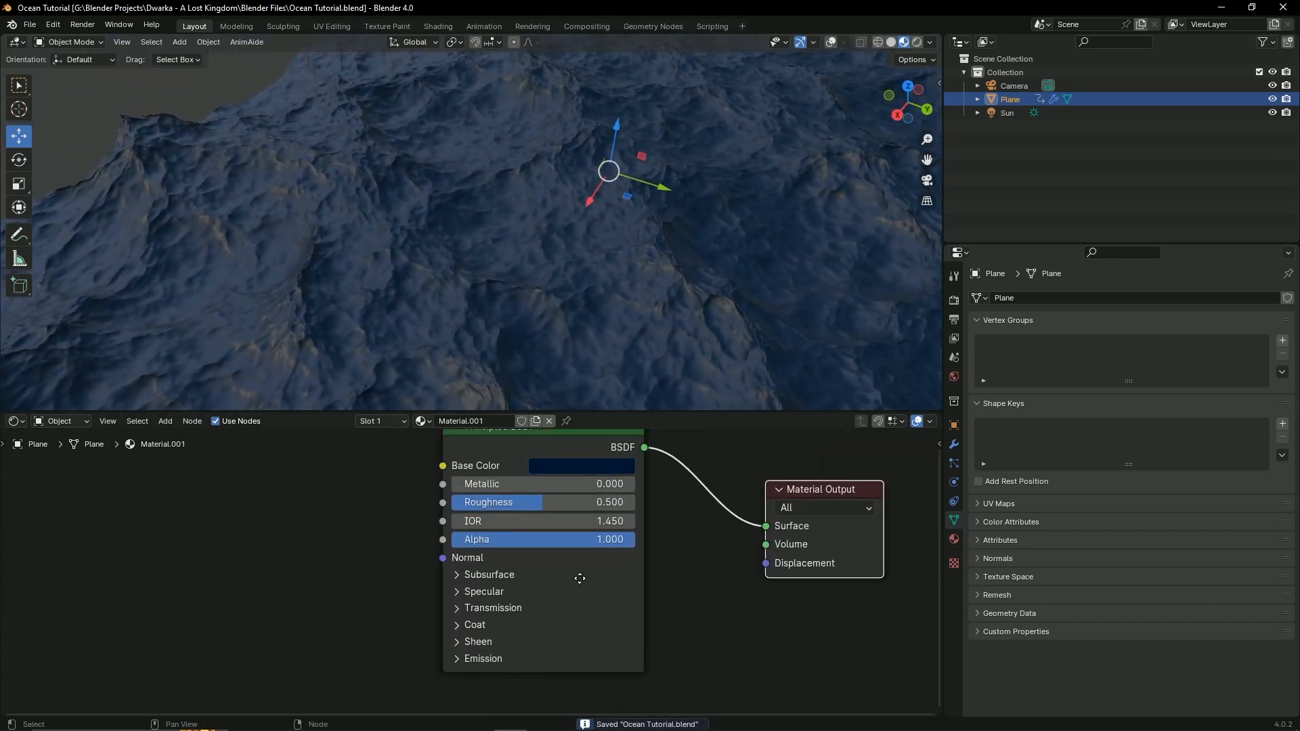
# Step: Raise the Principled BSDF transmission weight to 1.000 and save the project
pyautogui.moveTo(547, 566); pyautogui.dragTo(483, 503, button='middle')
pyautogui.scroll(-4, 520, 636)
pyautogui.click(412, 566)
pyautogui.moveTo(454, 588)
pyautogui.mouseDown()
pyautogui.moveTo(529, 588)
pyautogui.moveTo(505, 571)
pyautogui.mouseUp()
pyautogui.moveTo(572, 322); pyautogui.dragTo(747, 218, button='middle')
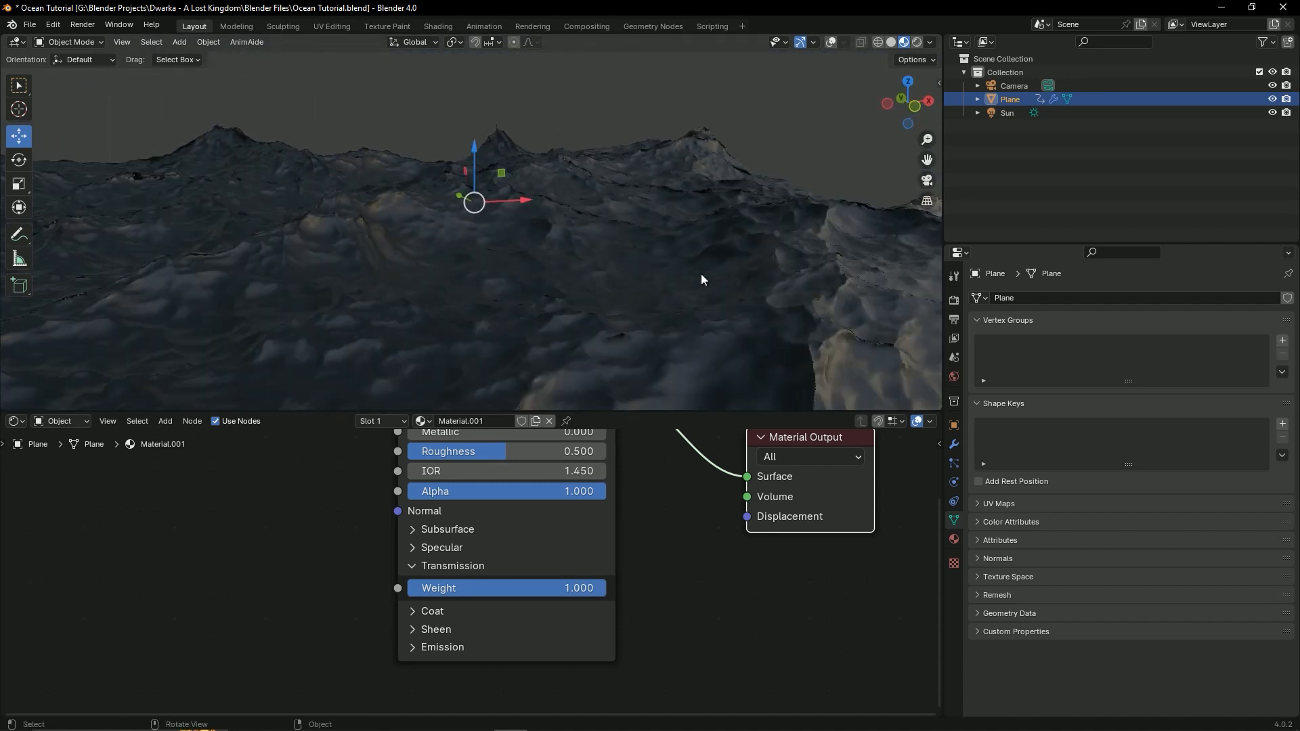
pyautogui.hotkey('ctrl', 's')
# Step: View the ocean from a low angle in Rendered shading
pyautogui.moveTo(705, 270); pyautogui.dragTo(751, 259, button='middle')
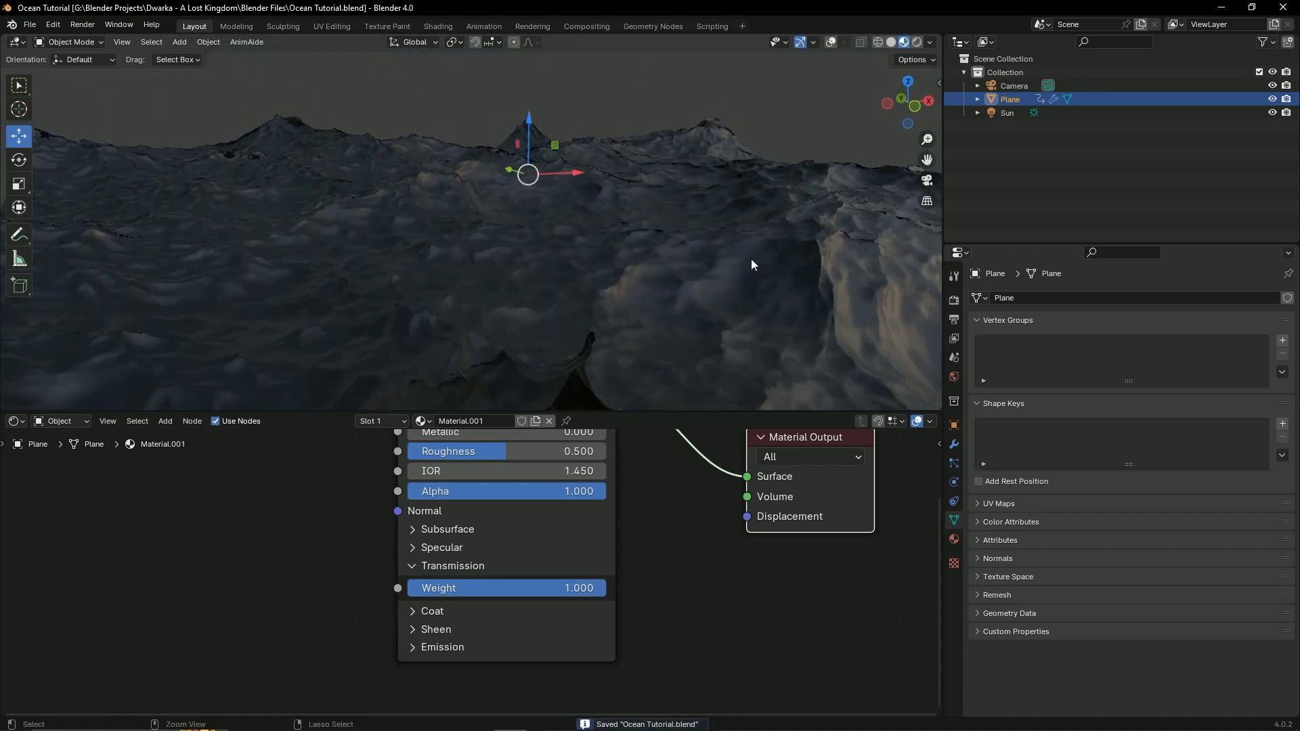
pyautogui.moveTo(546, 270); pyautogui.dragTo(596, 305, button='middle')
pyautogui.click(916, 42)
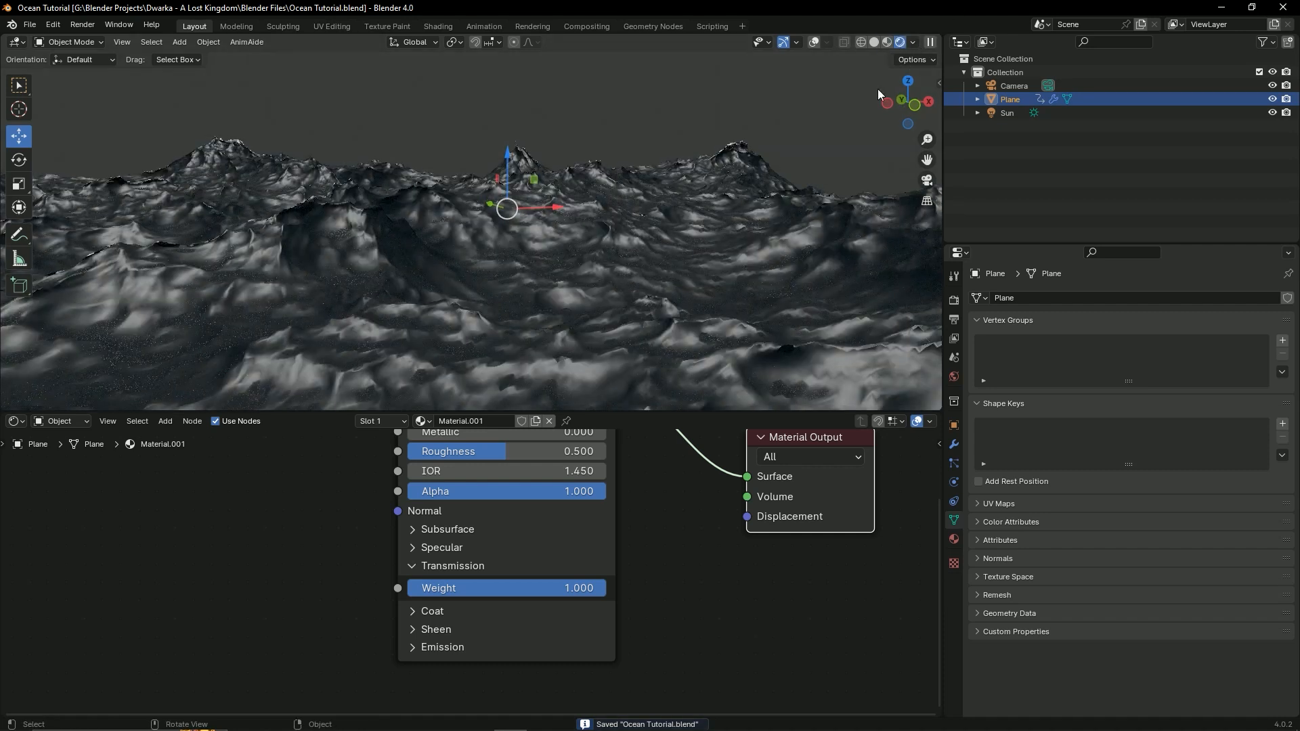
# Step: Brighten the base color to a vivid blue with hue 0.638 and value 0.607, check the waves and save
pyautogui.moveTo(596, 478); pyautogui.dragTo(587, 626, button='middle')
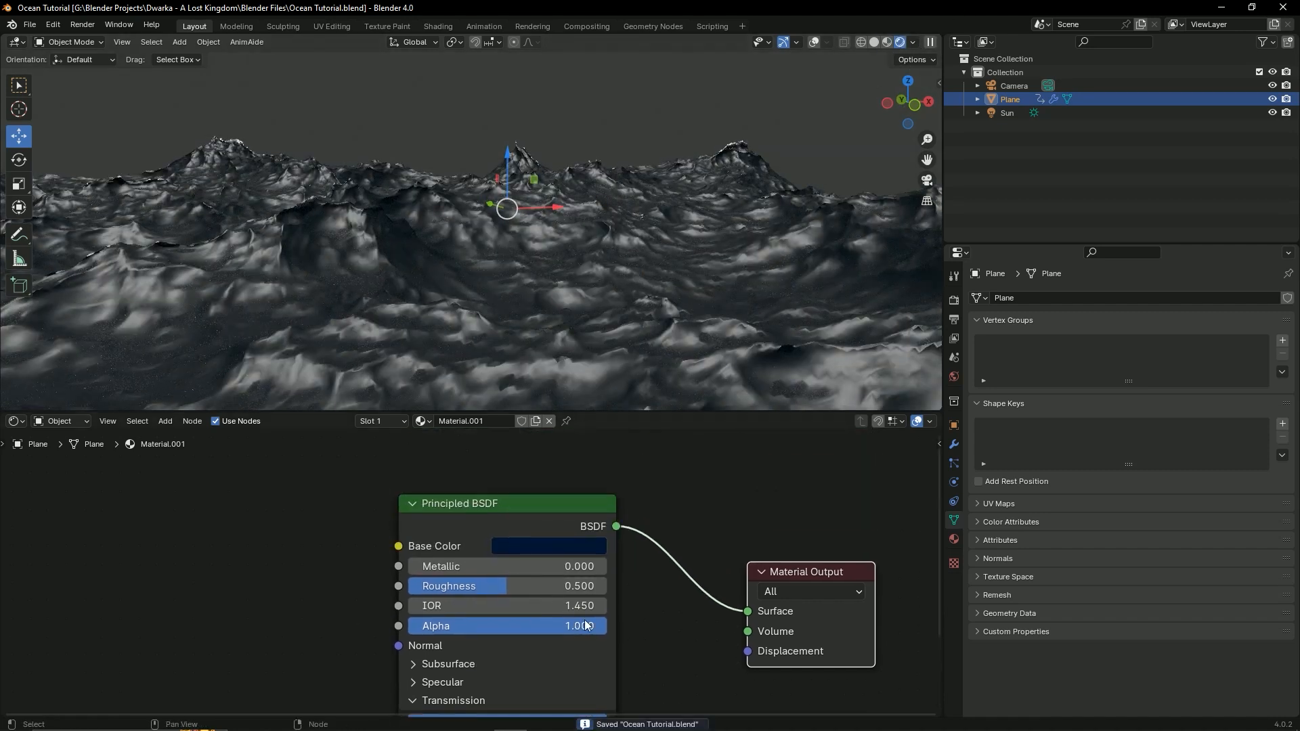
pyautogui.click(566, 559)
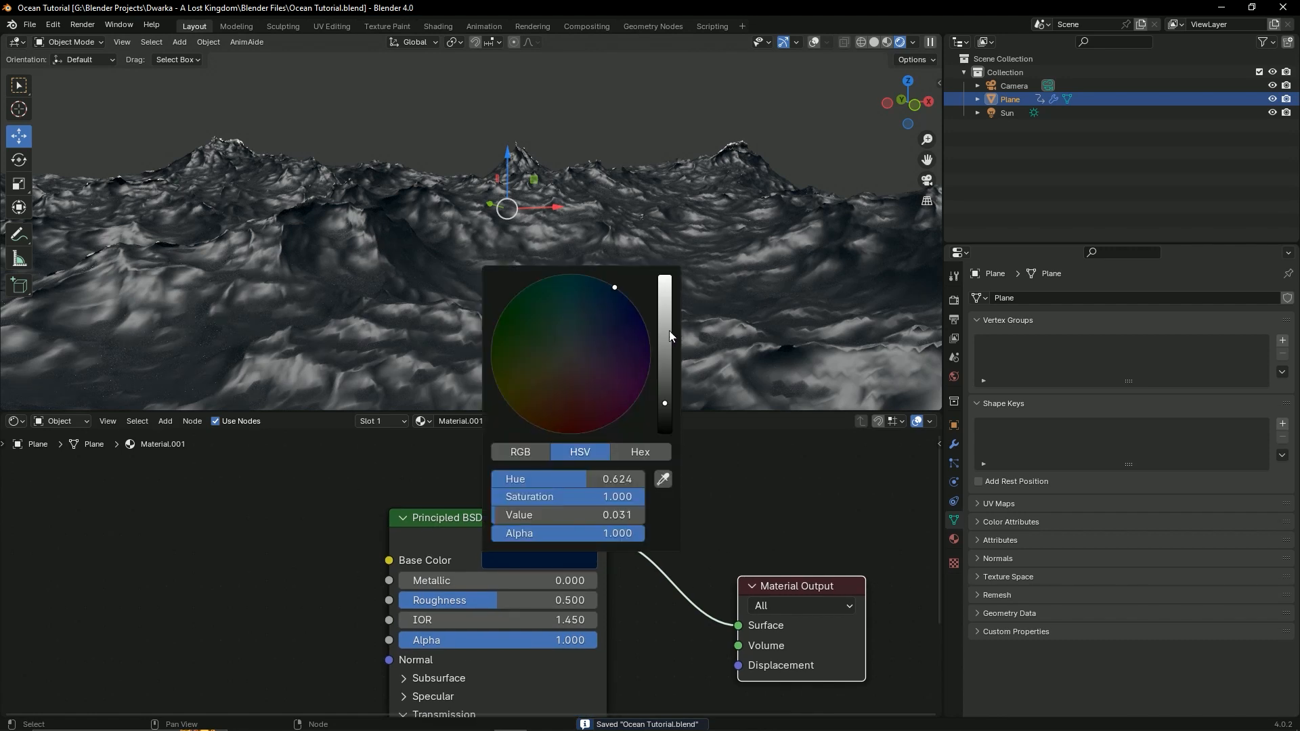
pyautogui.moveTo(669, 331); pyautogui.dragTo(667, 309)
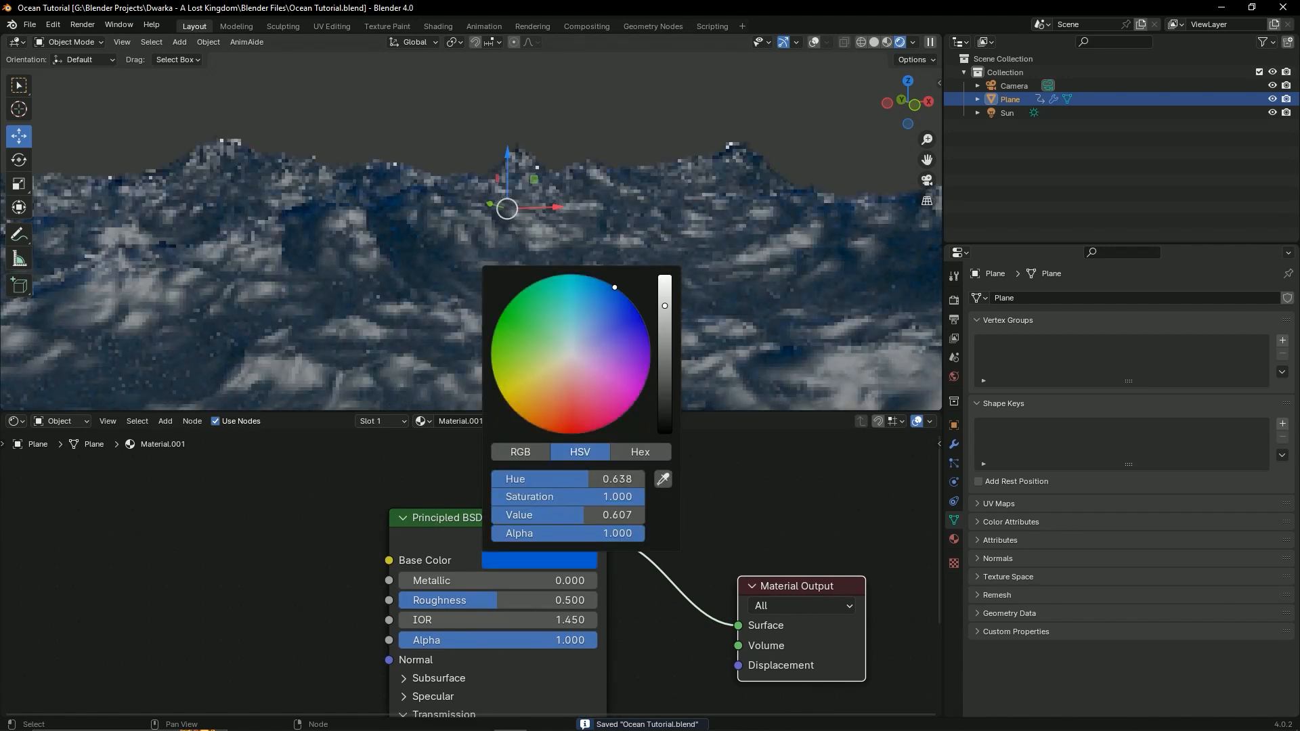
pyautogui.click(754, 236)
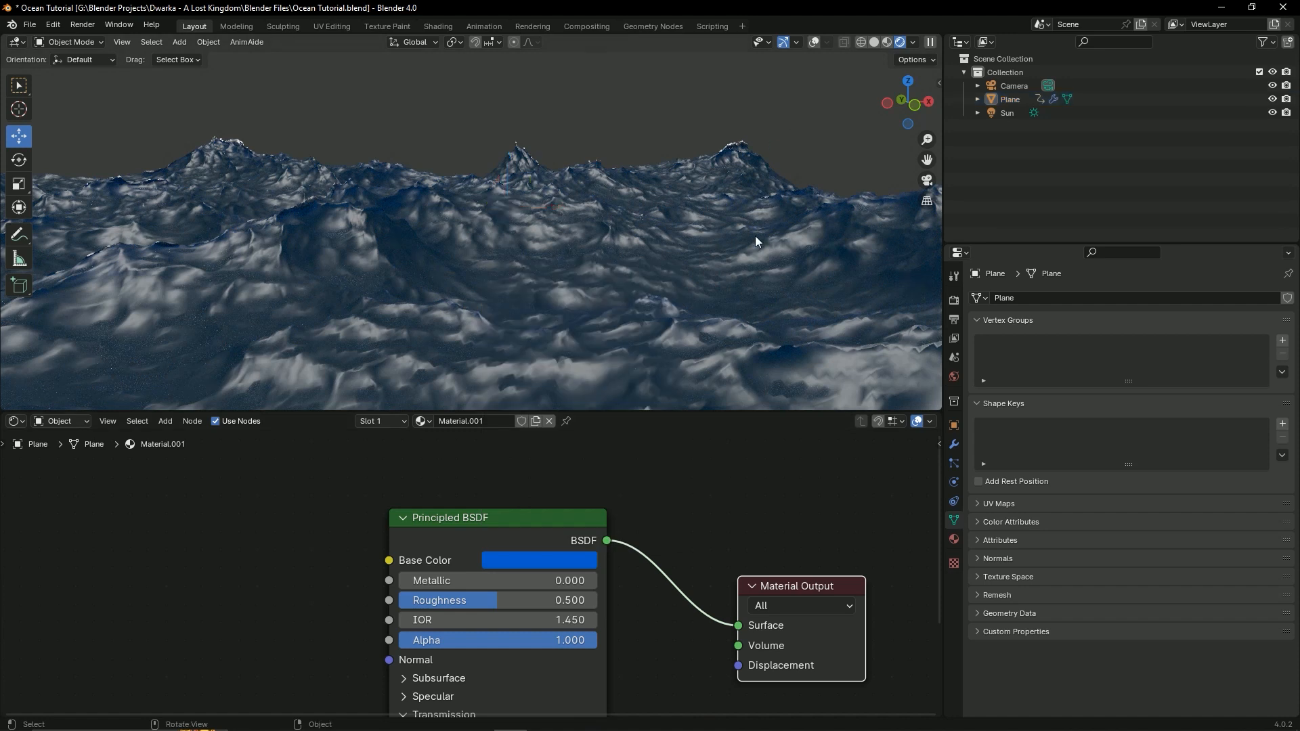
pyautogui.moveTo(755, 236); pyautogui.dragTo(654, 283, button='middle')
pyautogui.hotkey('ctrl', 's')
pyautogui.moveTo(563, 308); pyautogui.dragTo(616, 311, button='middle')
pyautogui.scroll(-2, 644, 510)
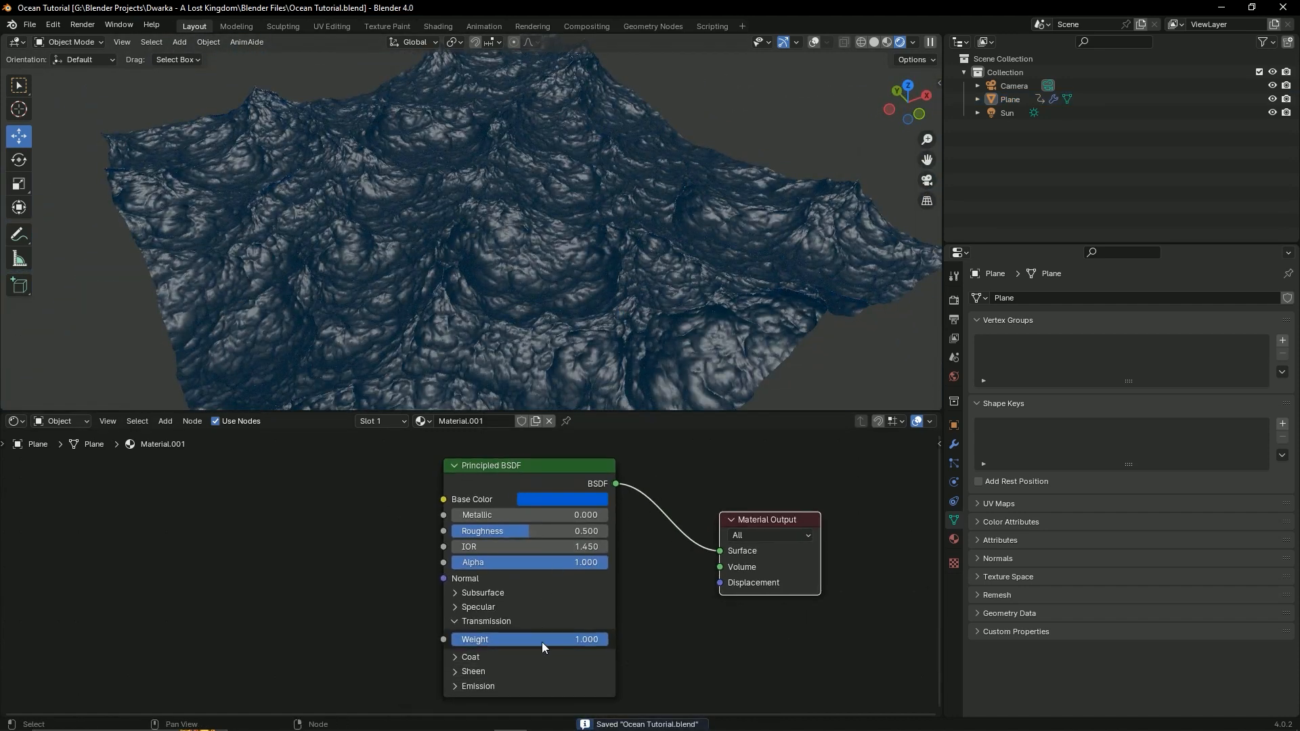
# Step: Set the transmission weight to 0, collapse the Transmission settings and save the project
pyautogui.moveTo(542, 646); pyautogui.dragTo(399, 619)
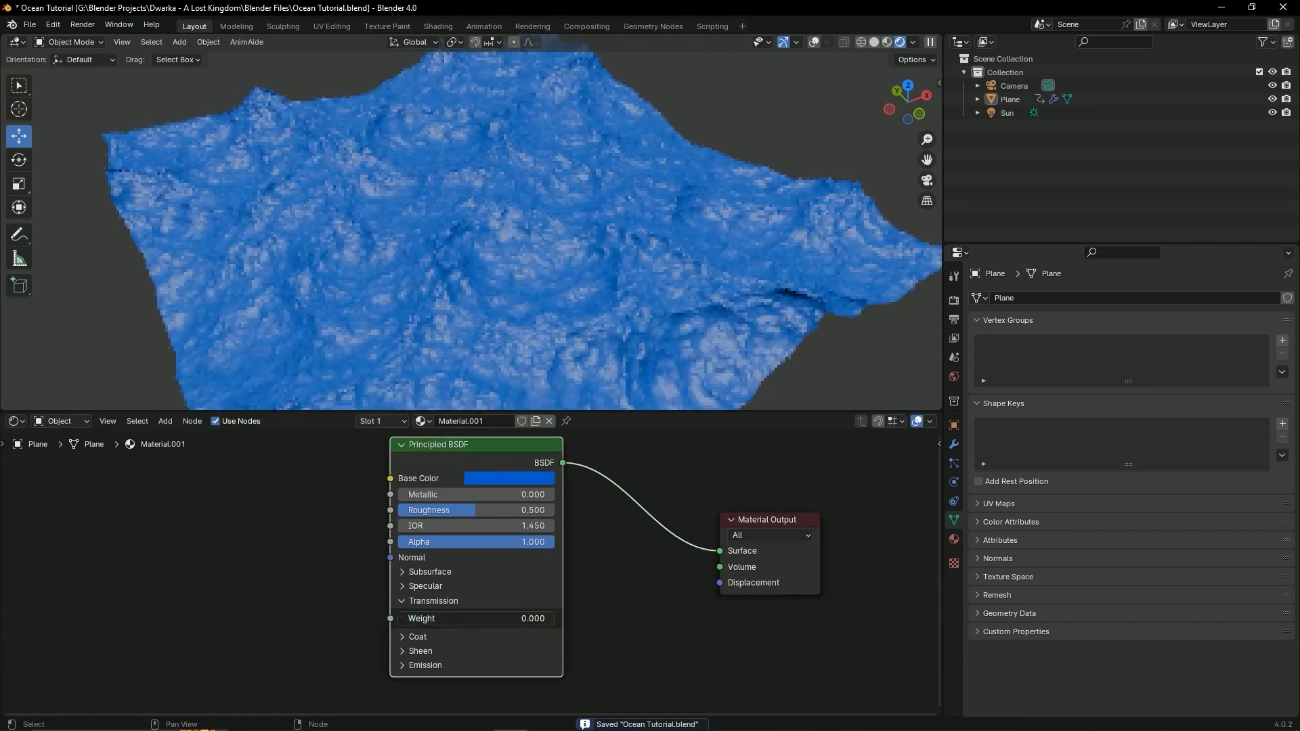
pyautogui.click(412, 602)
pyautogui.moveTo(534, 521); pyautogui.dragTo(575, 549, button='middle')
pyautogui.hotkey('ctrl', 's')
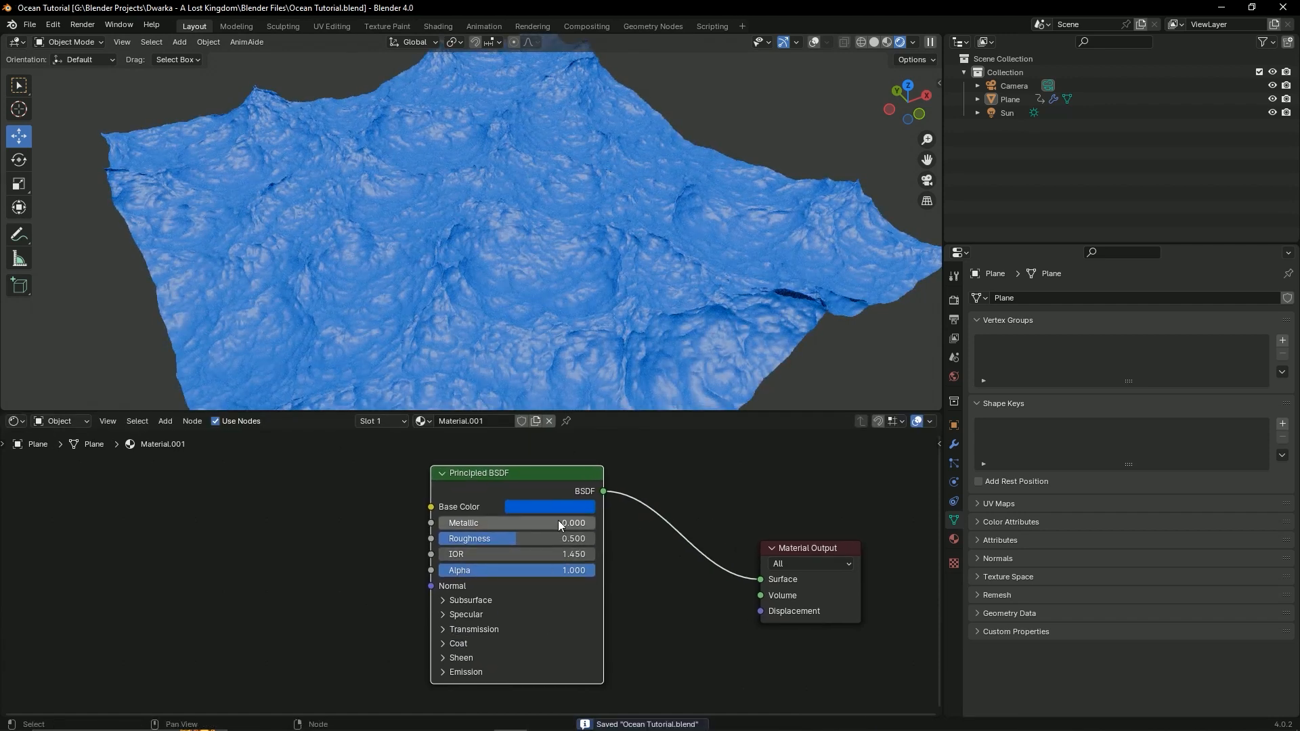
# Step: Darken the Principled BSDF base color to a value of 0.361, keeping the blue hue at about 0.637
pyautogui.click(561, 511)
pyautogui.click(561, 511)
pyautogui.hotkey('ctrl', 's')
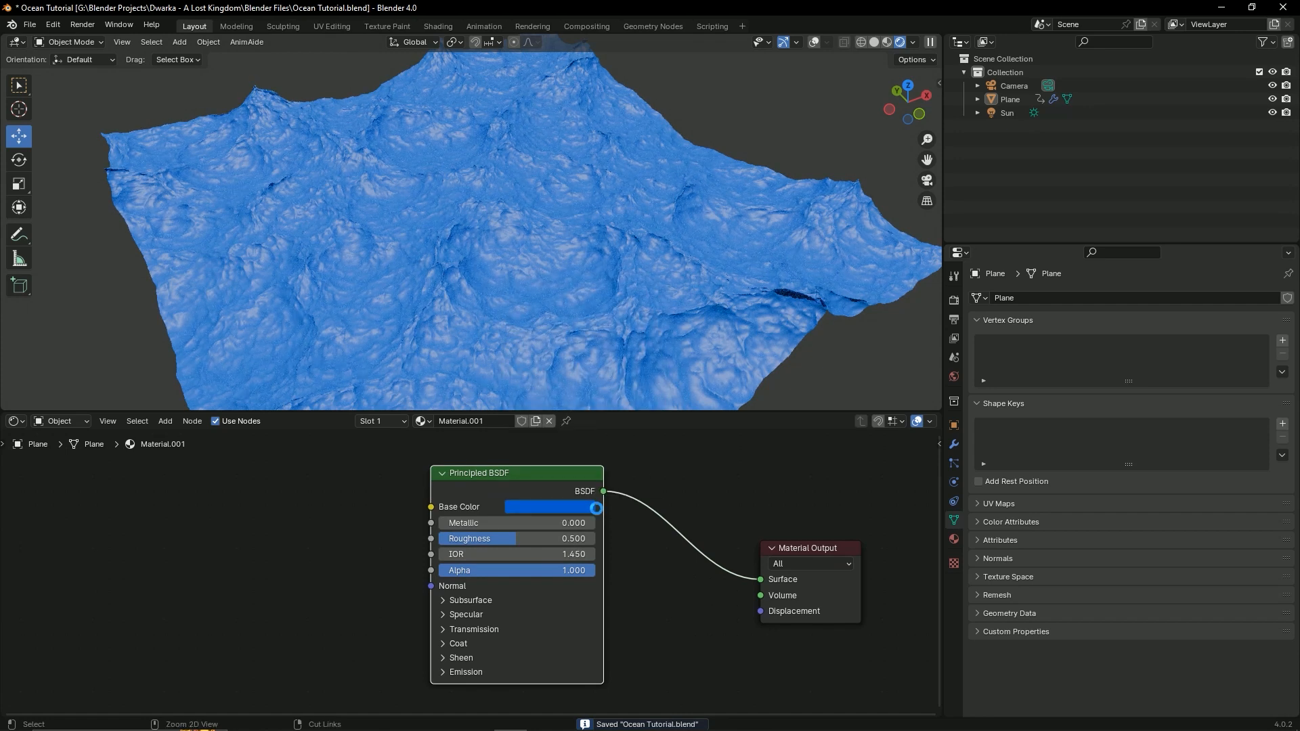
pyautogui.click(587, 505)
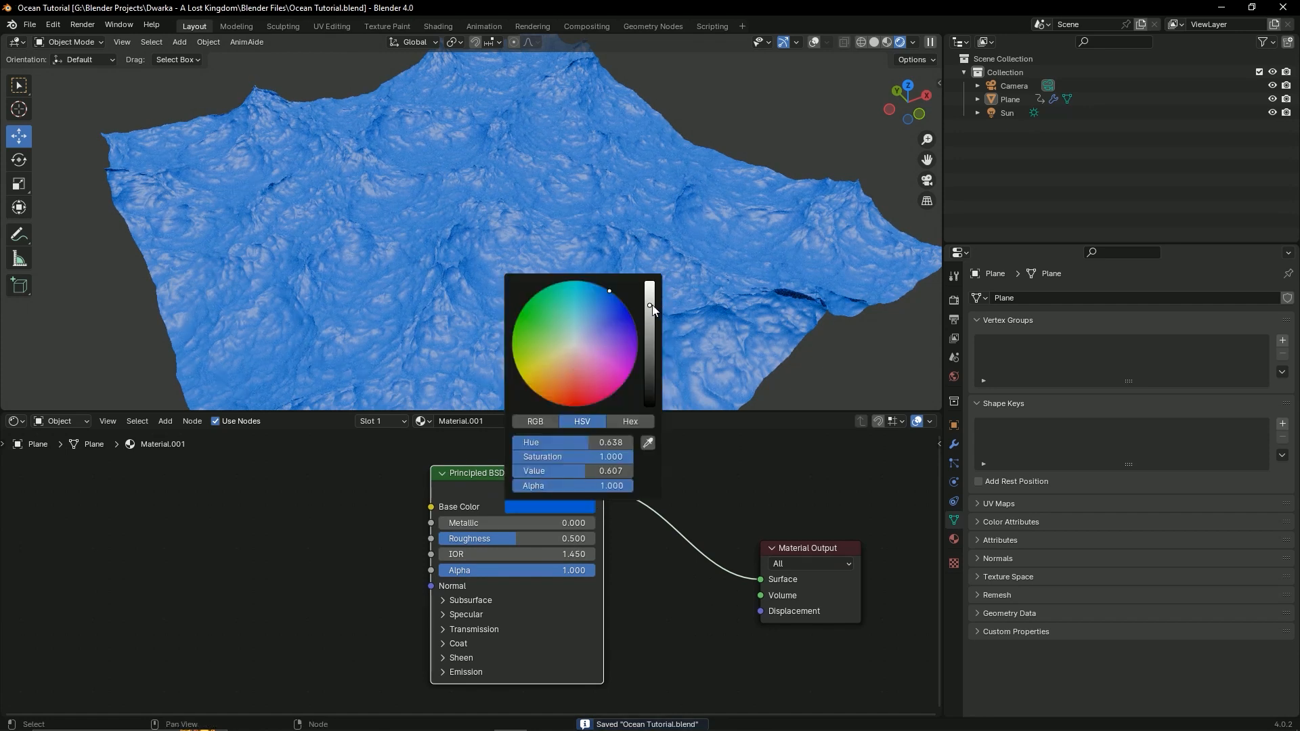
pyautogui.moveTo(650, 306); pyautogui.dragTo(651, 327)
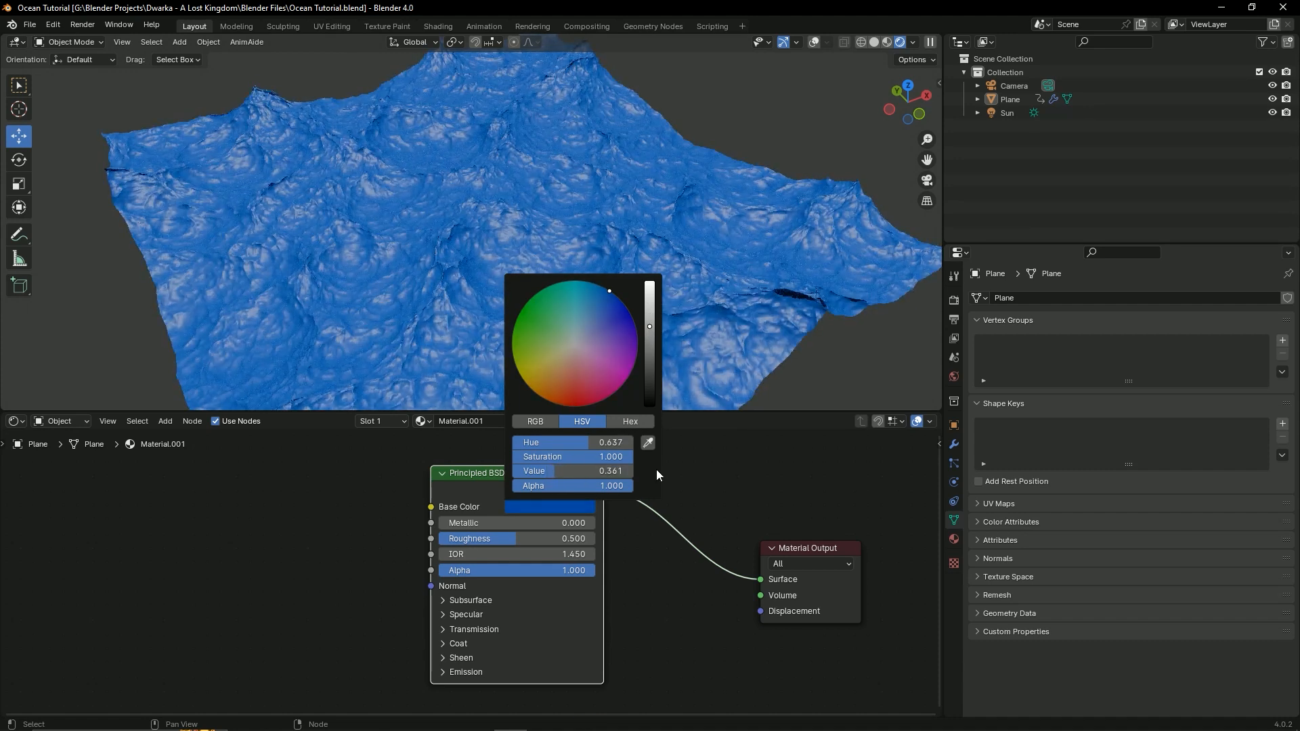
# Step: Set the transmission weight back to 1.000, check the waves from a low angle and save the project
pyautogui.scroll(4, 701, 510)
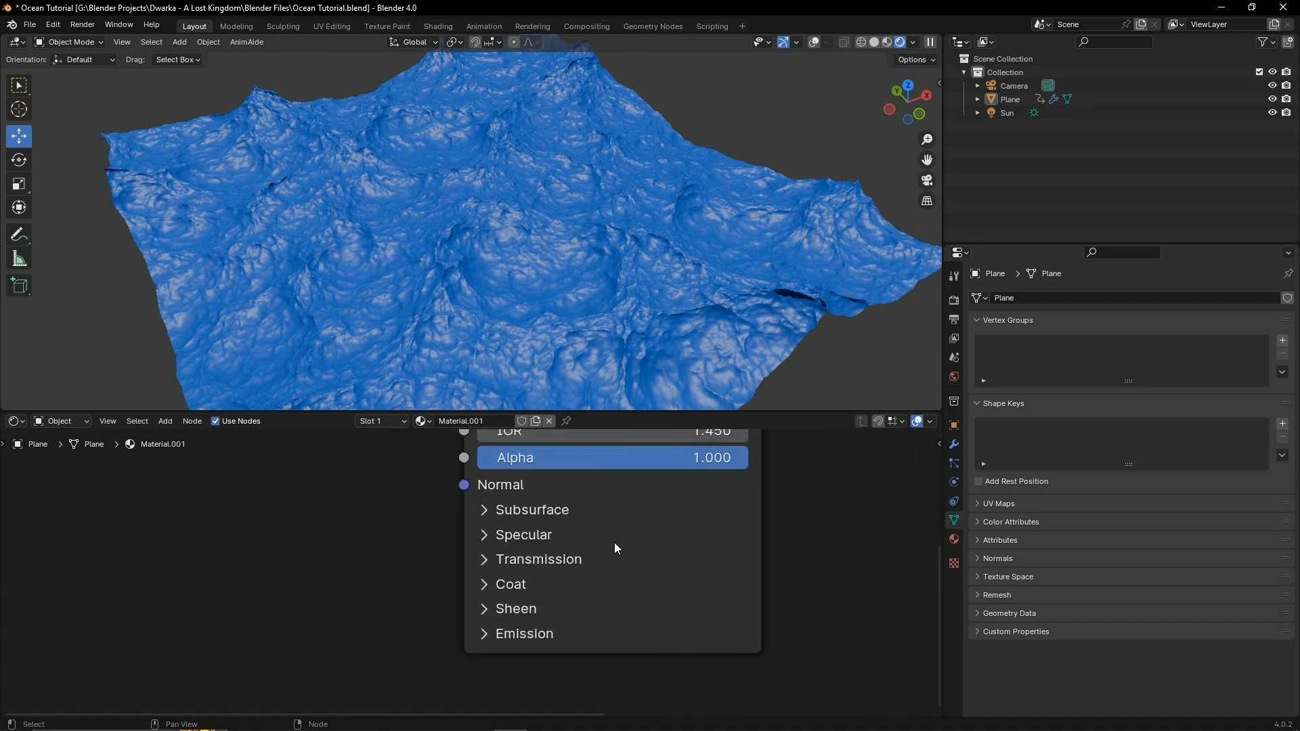
pyautogui.click(481, 562)
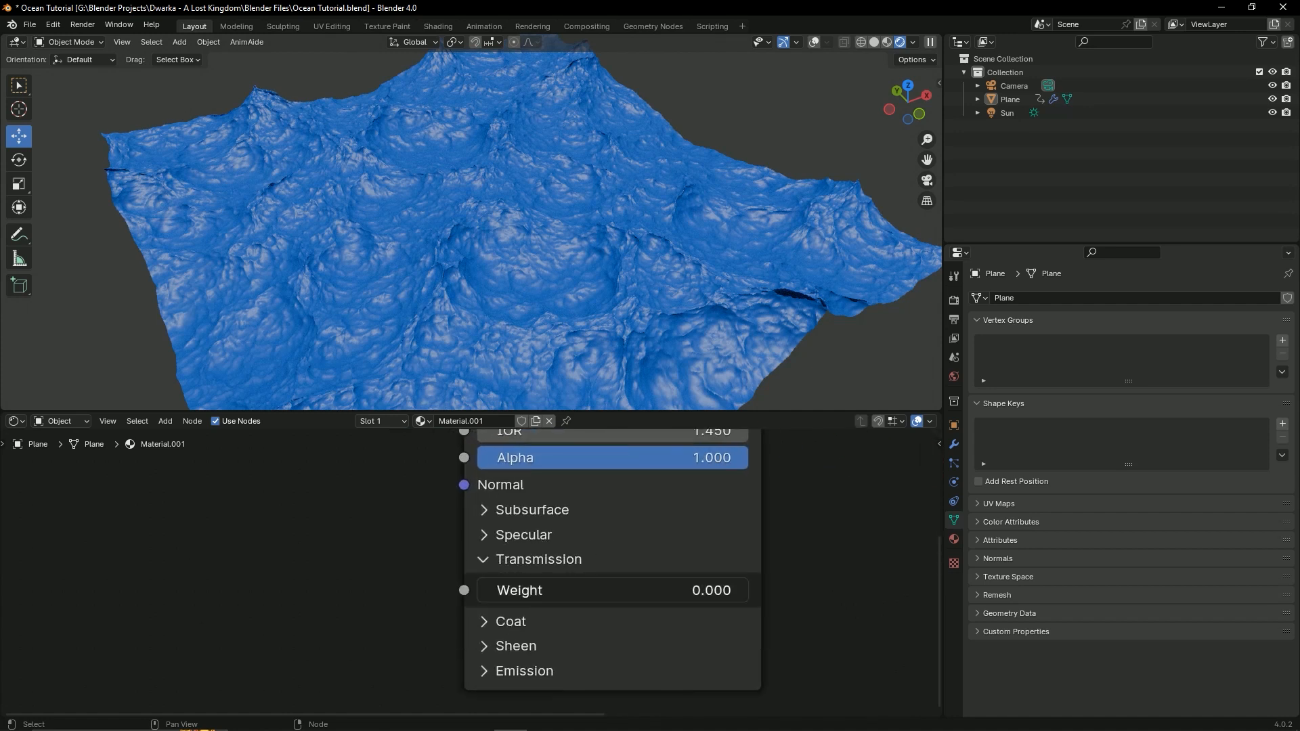
pyautogui.moveTo(502, 591); pyautogui.dragTo(750, 591)
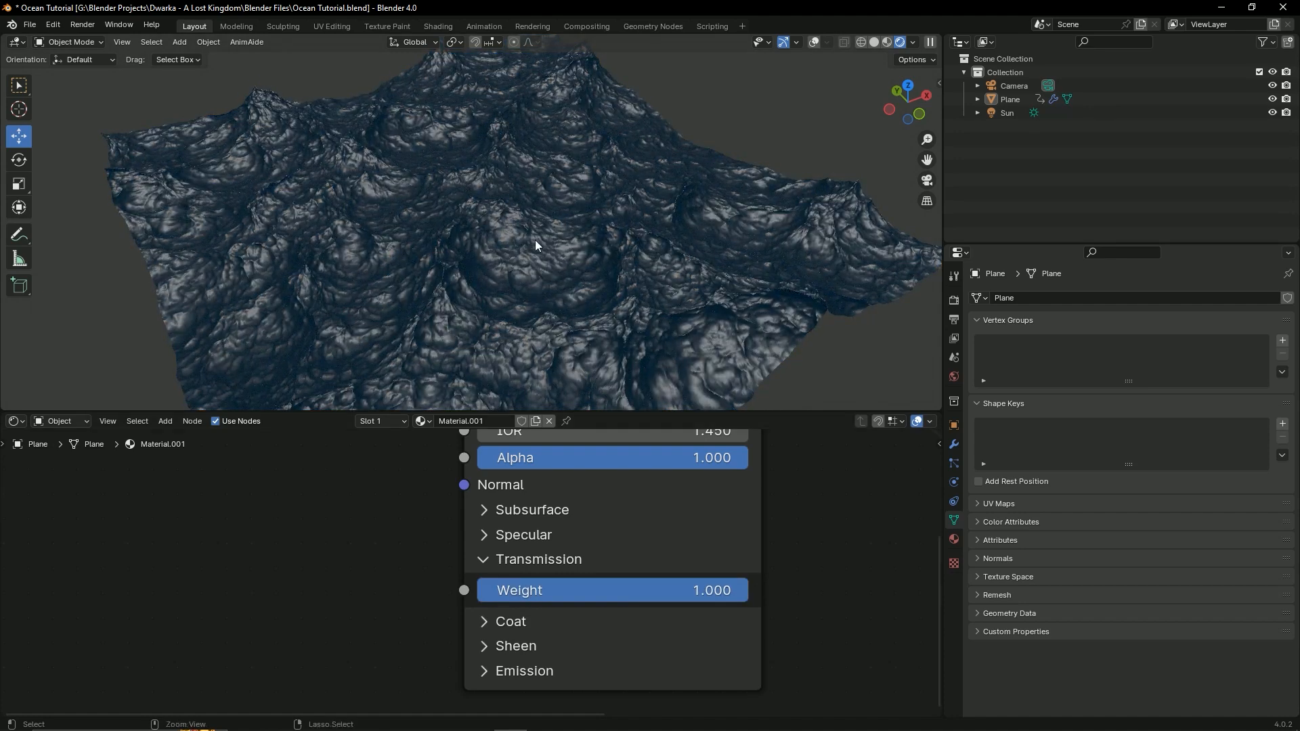
pyautogui.hotkey('ctrl', 's')
pyautogui.moveTo(535, 239); pyautogui.dragTo(613, 241, button='middle')
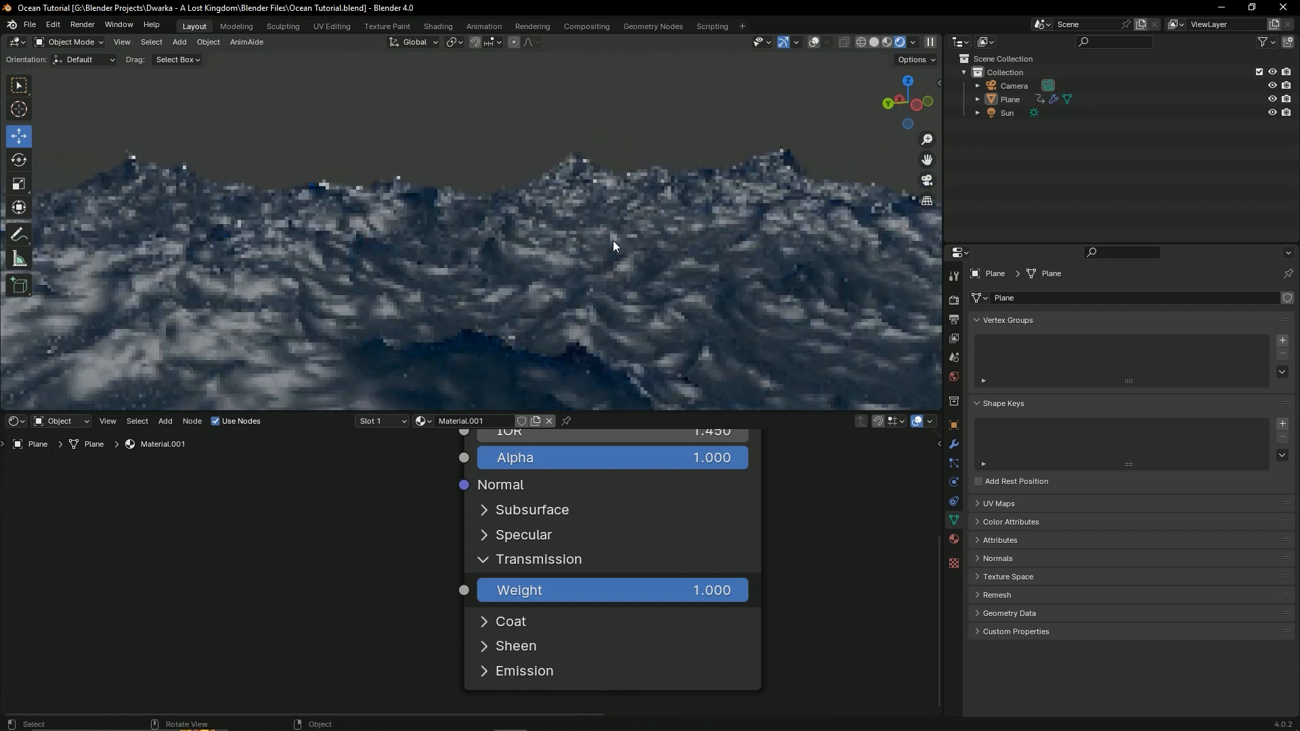
pyautogui.hotkey('ctrl', 's')
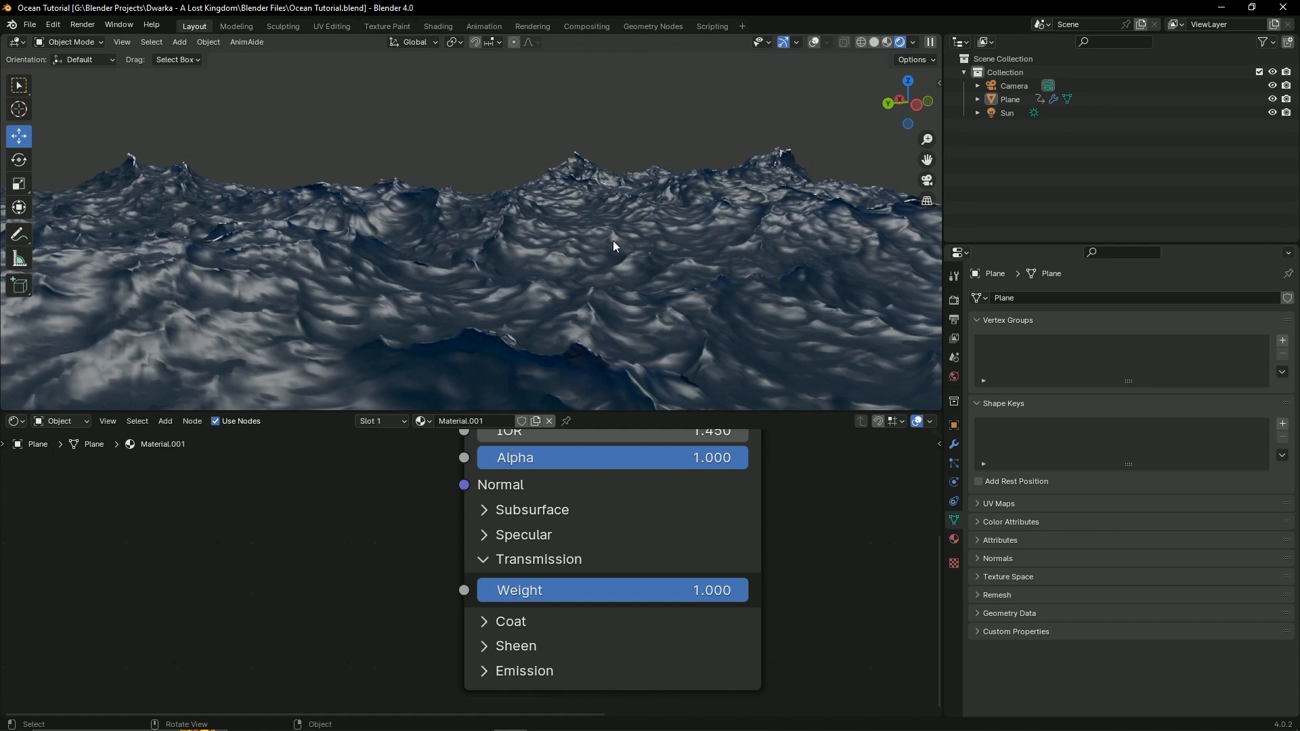
pyautogui.hotkey('ctrl', 's')
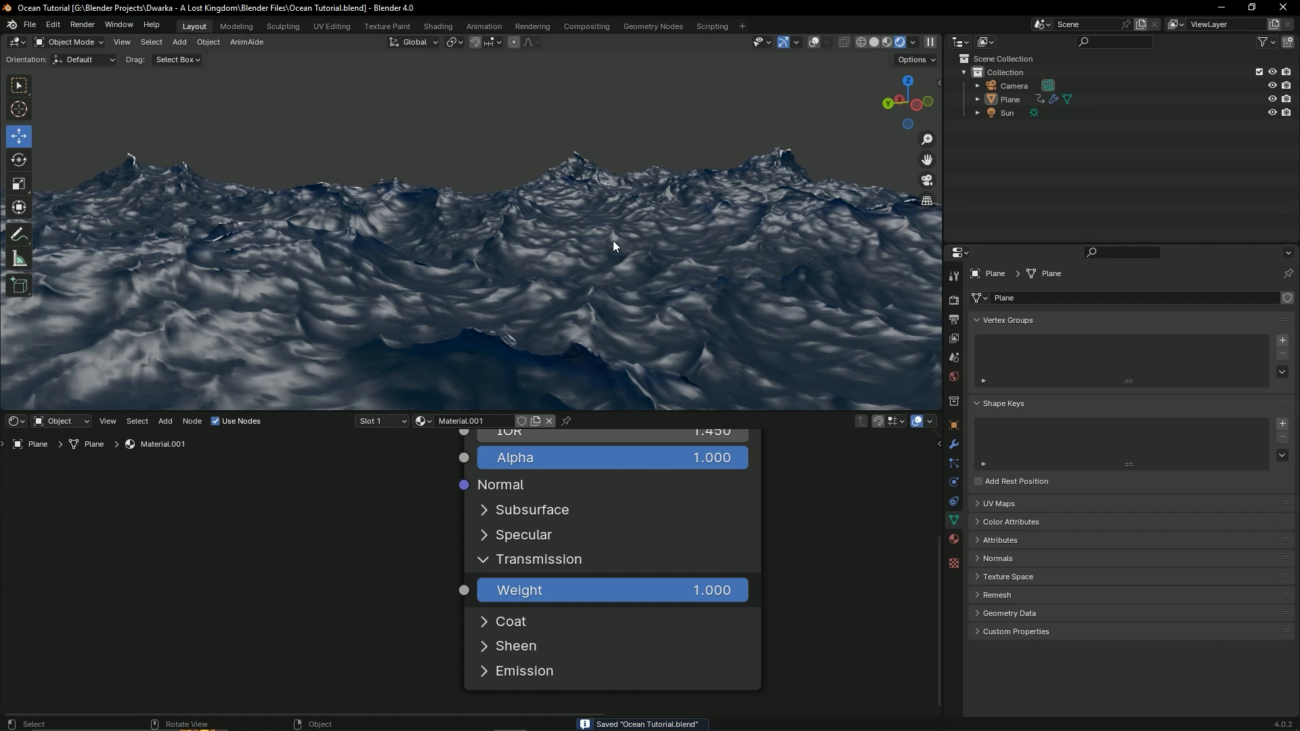
# Step: Try a transmission weight of 0 for comparison, undo that change and save the project
pyautogui.moveTo(745, 591)
pyautogui.mouseDown()
pyautogui.moveTo(478, 591)
pyautogui.moveTo(749, 591)
pyautogui.mouseUp()
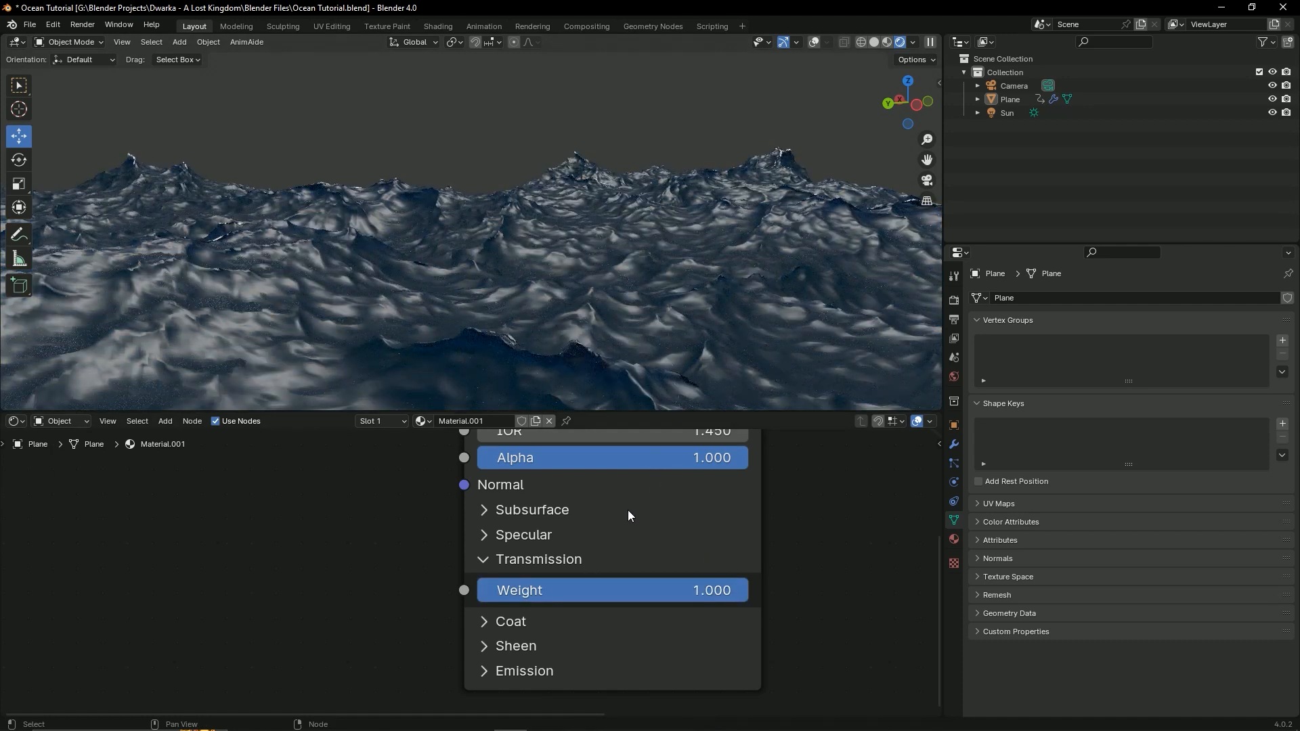
pyautogui.moveTo(654, 590); pyautogui.dragTo(472, 571)
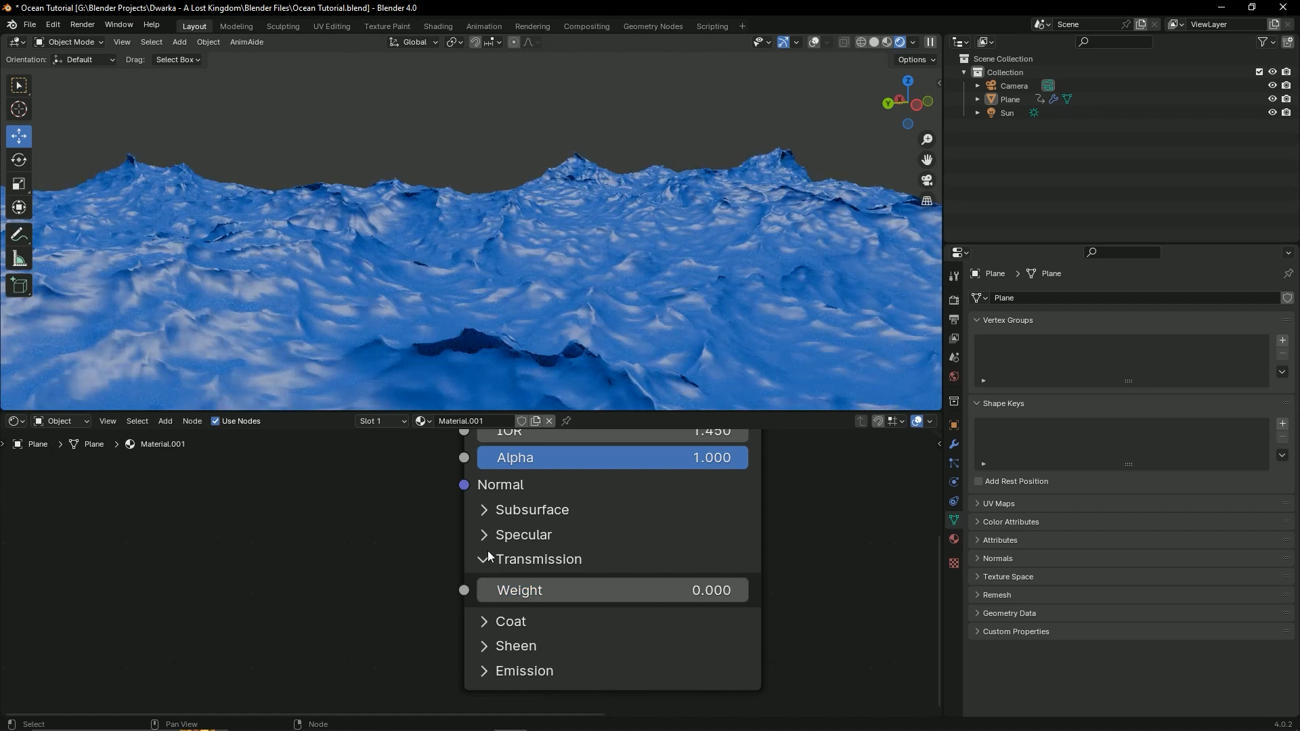
pyautogui.hotkey('ctrl', 'z')
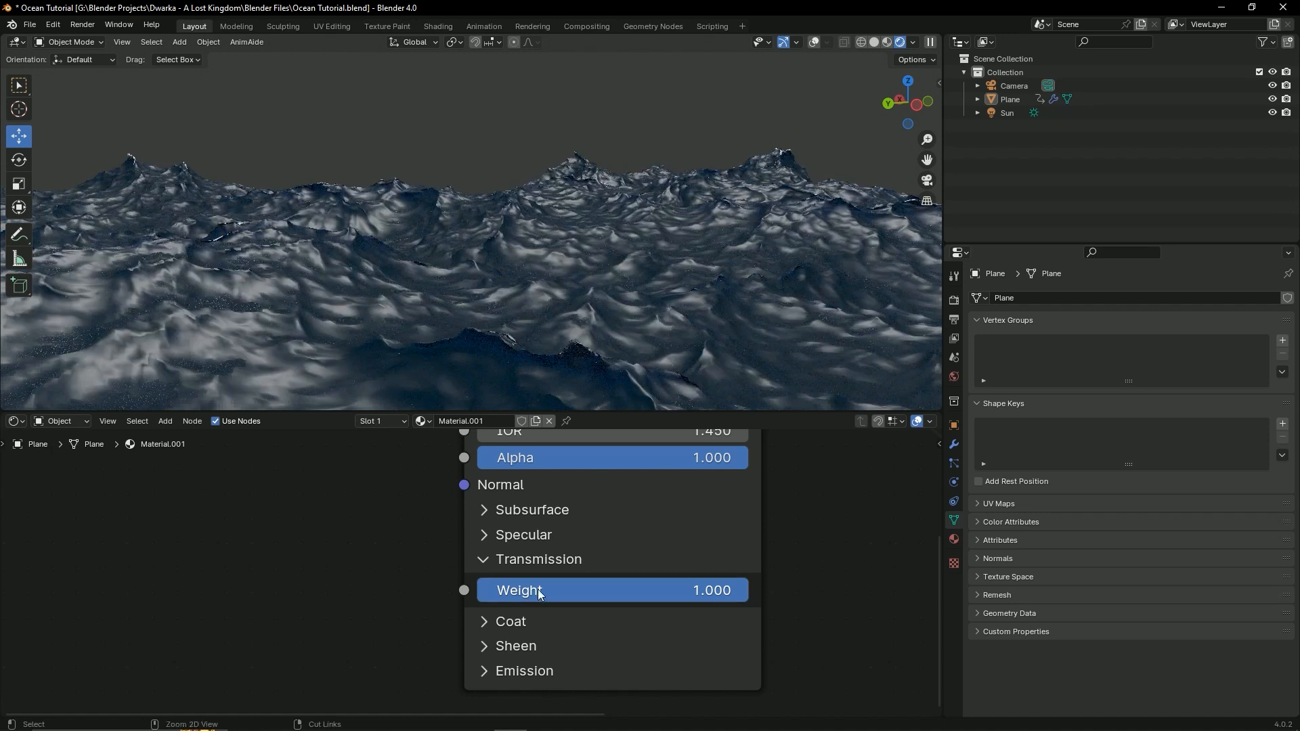
pyautogui.hotkey('ctrl', 's')
# Step: Frame the whole ocean surface from above and switch the viewport to Solid shading
pyautogui.scroll(-5, 477, 276)
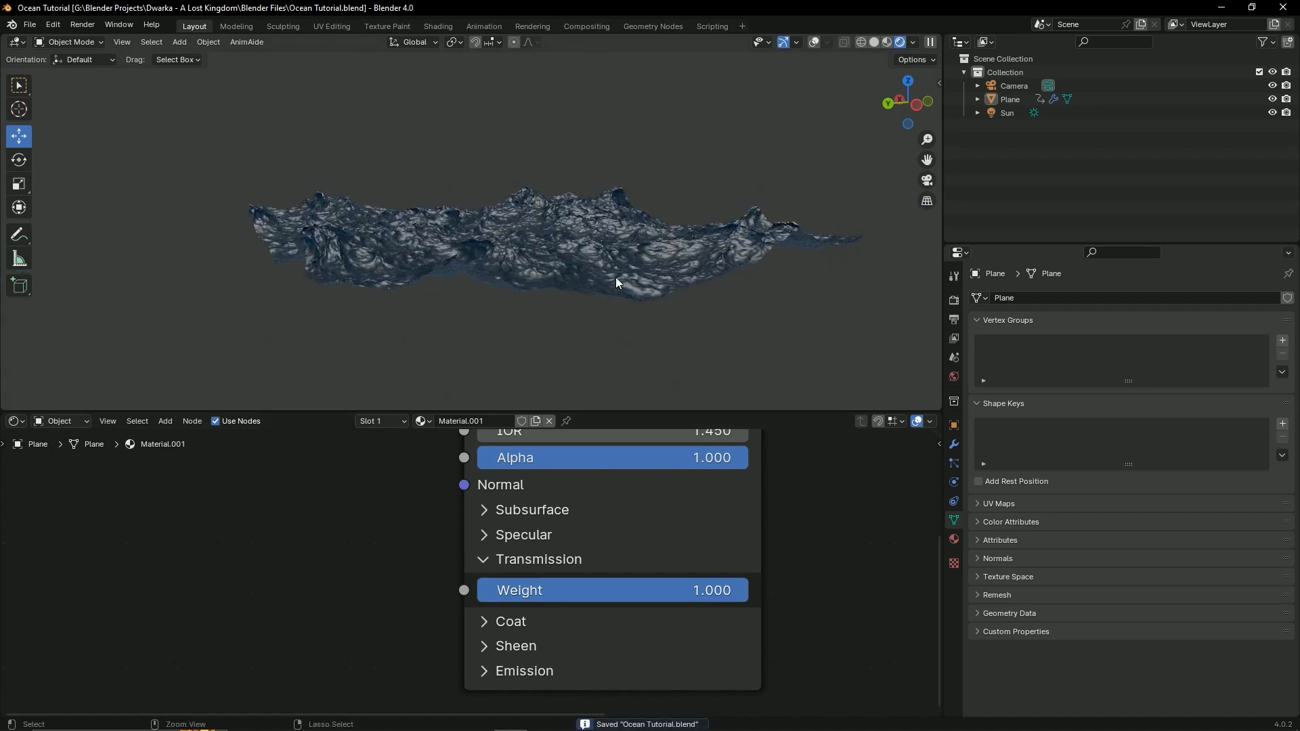
pyautogui.moveTo(550, 278)
pyautogui.mouseDown(button='middle')
pyautogui.moveTo(583, 328)
pyautogui.moveTo(558, 298)
pyautogui.moveTo(602, 297)
pyautogui.moveTo(615, 278)
pyautogui.moveTo(488, 332)
pyautogui.mouseUp(button='middle')
pyautogui.scroll(4, 572, 328)
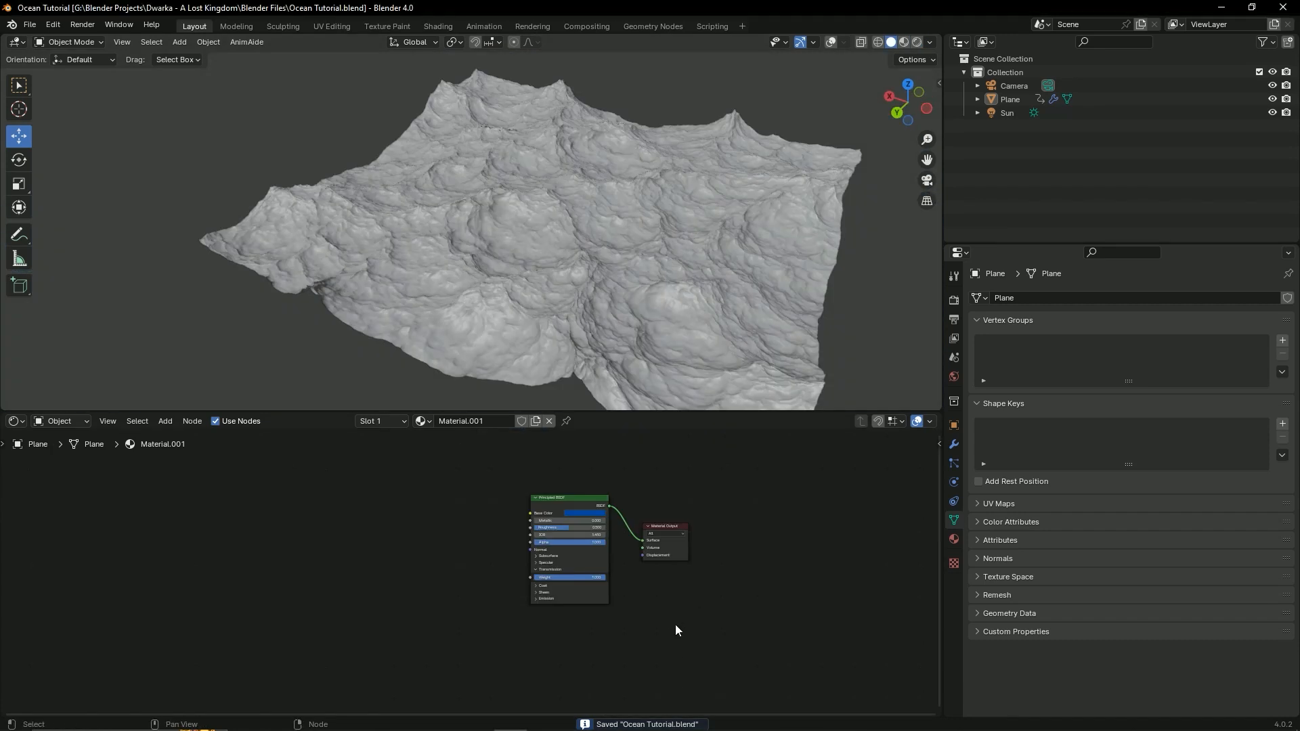
# Step: Spread the Principled BSDF and Material Output nodes apart and make free space before them for more nodes
pyautogui.scroll(3, 676, 630)
pyautogui.moveTo(575, 493); pyautogui.dragTo(523, 504)
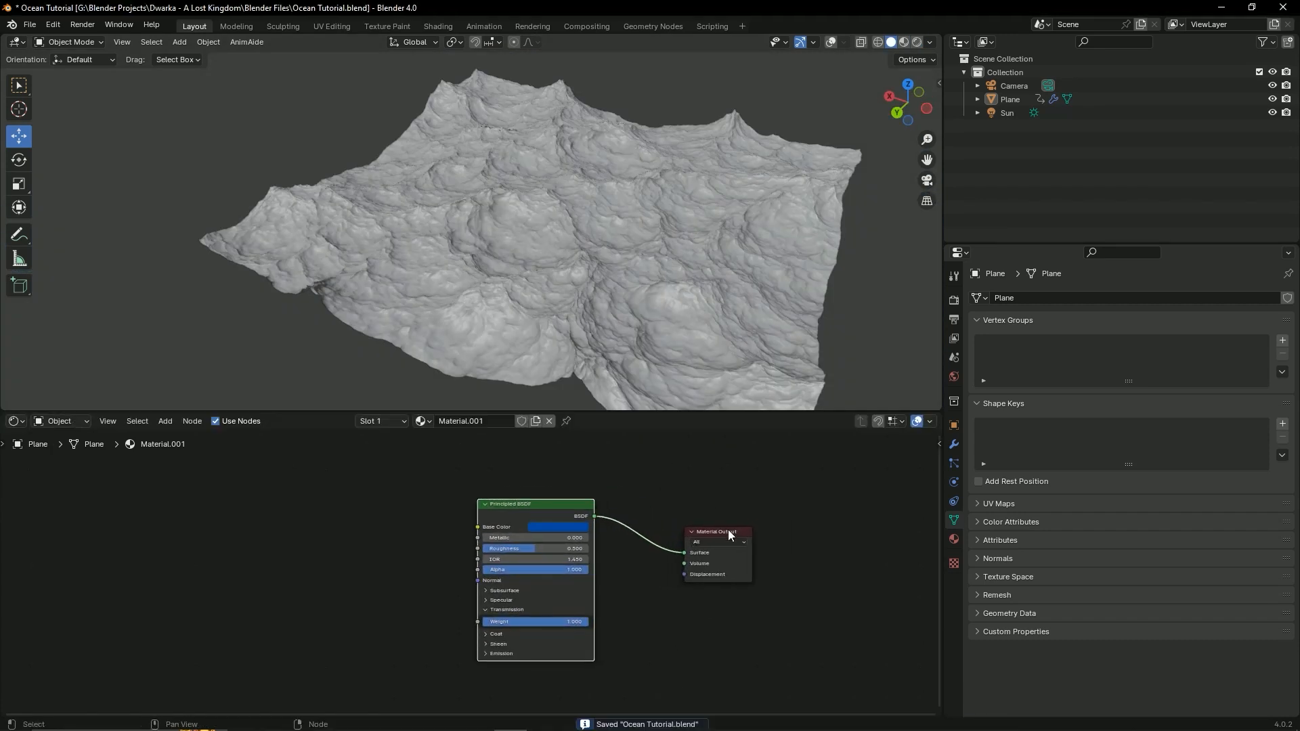
pyautogui.moveTo(731, 533); pyautogui.dragTo(785, 529)
pyautogui.scroll(-6, 572, 532)
pyautogui.moveTo(518, 509); pyautogui.dragTo(686, 562, button='middle')
pyautogui.moveTo(616, 516); pyautogui.dragTo(577, 519, button='middle')
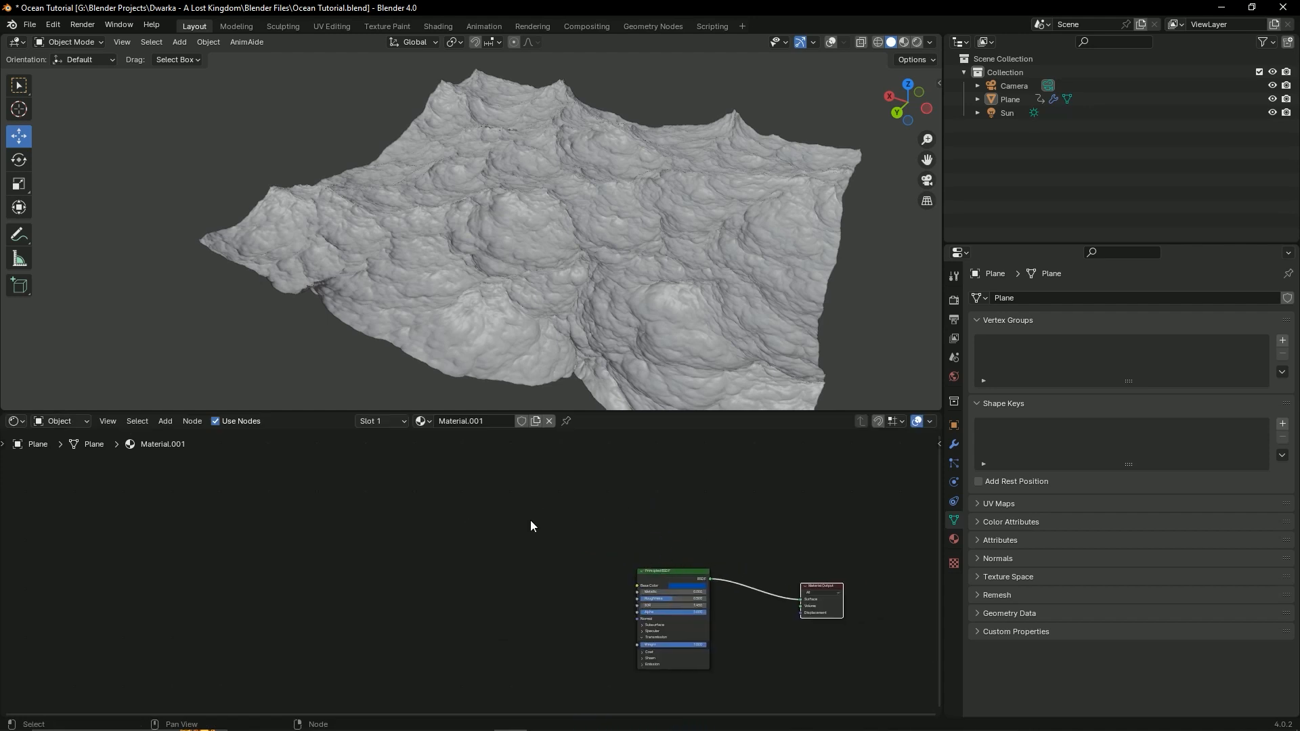
pyautogui.press('s')
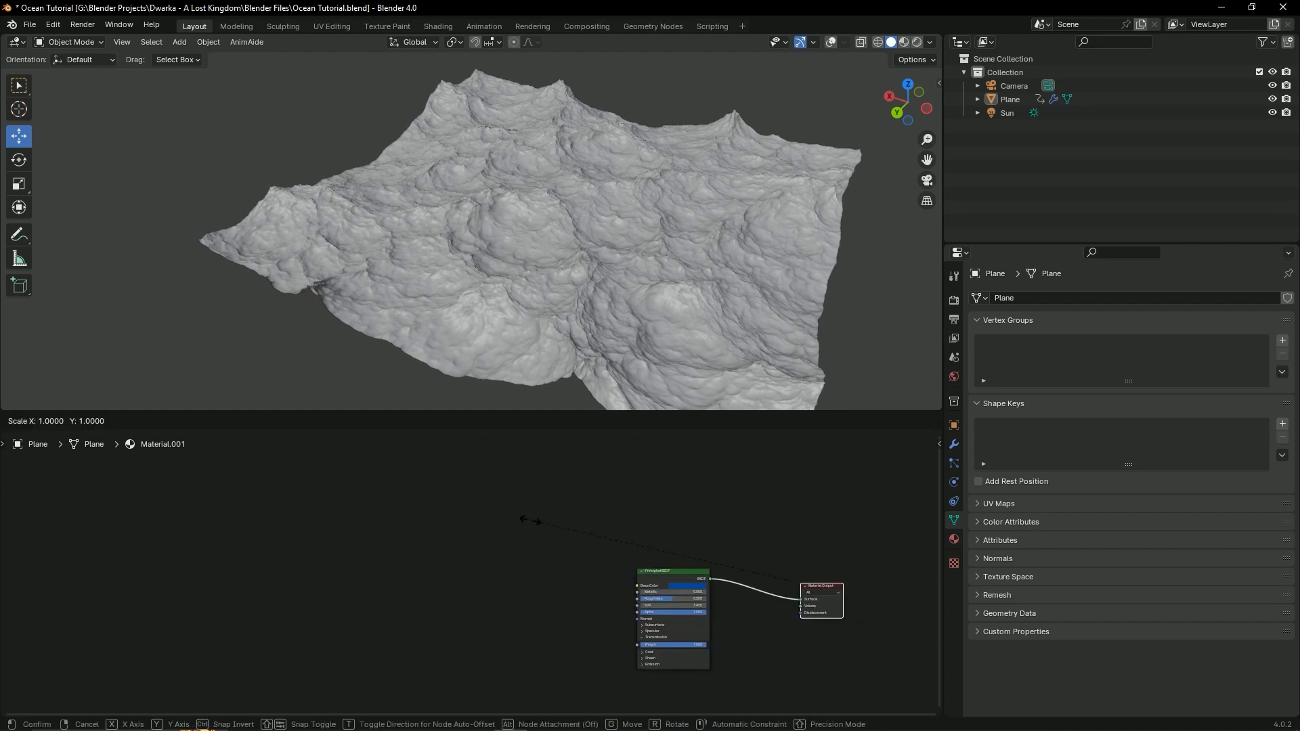
pyautogui.click(616, 518)
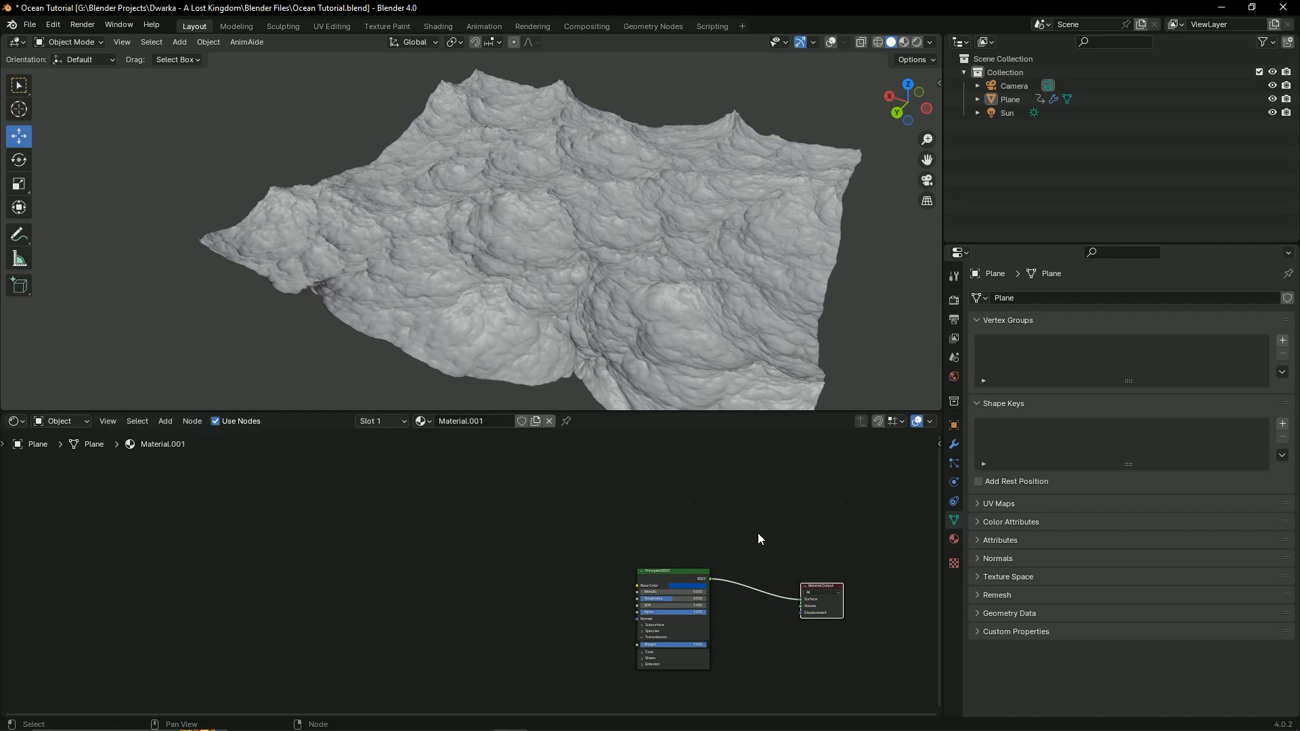
# Step: Save the project and display the ocean plane's Ocean modifier settings with its foam data layer
pyautogui.hotkey('ctrl', 's')
pyautogui.click(766, 368)
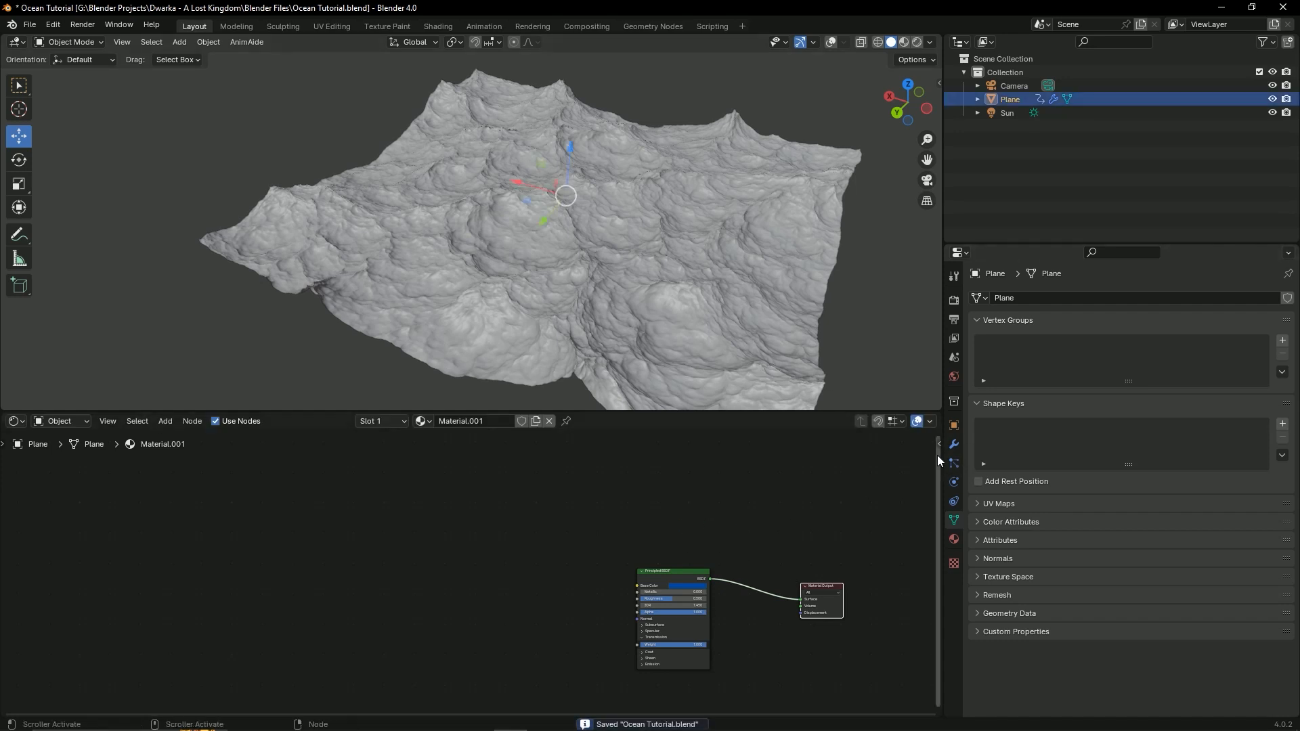
pyautogui.click(954, 445)
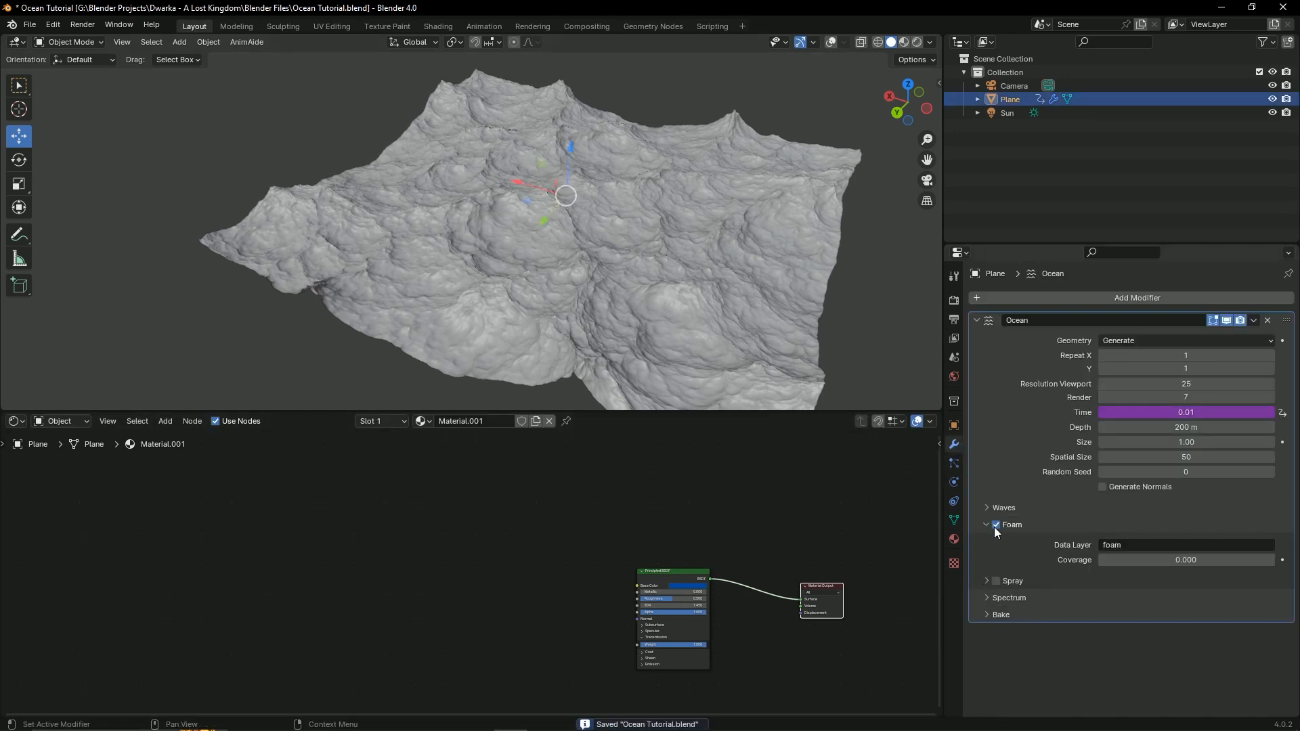
pyautogui.hotkey('shift', 'a')
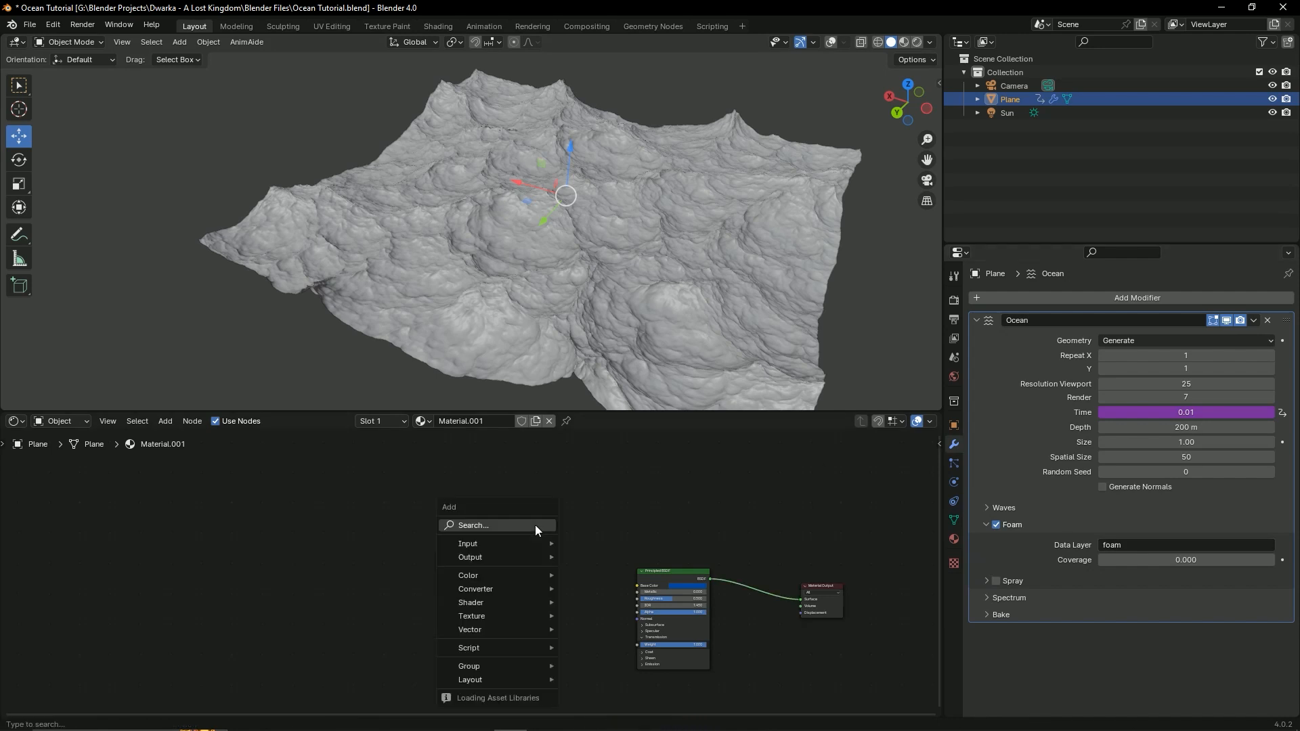
pyautogui.click(535, 526)
pyautogui.press('Down')
pyautogui.press('Up')
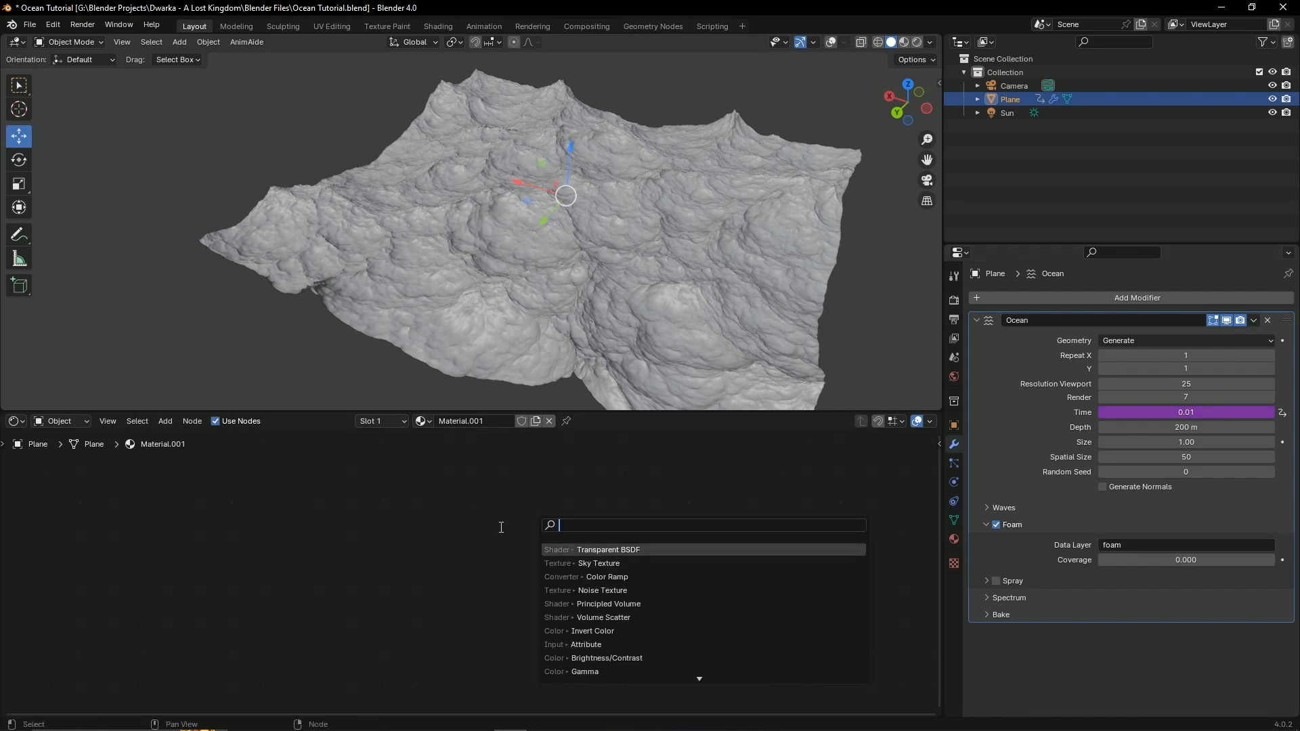
pyautogui.press('Escape')
# Step: Add an Attribute node in front of the Principled BSDF and set its attribute name to foam
pyautogui.hotkey('shift', 'a')
pyautogui.click(500, 527)
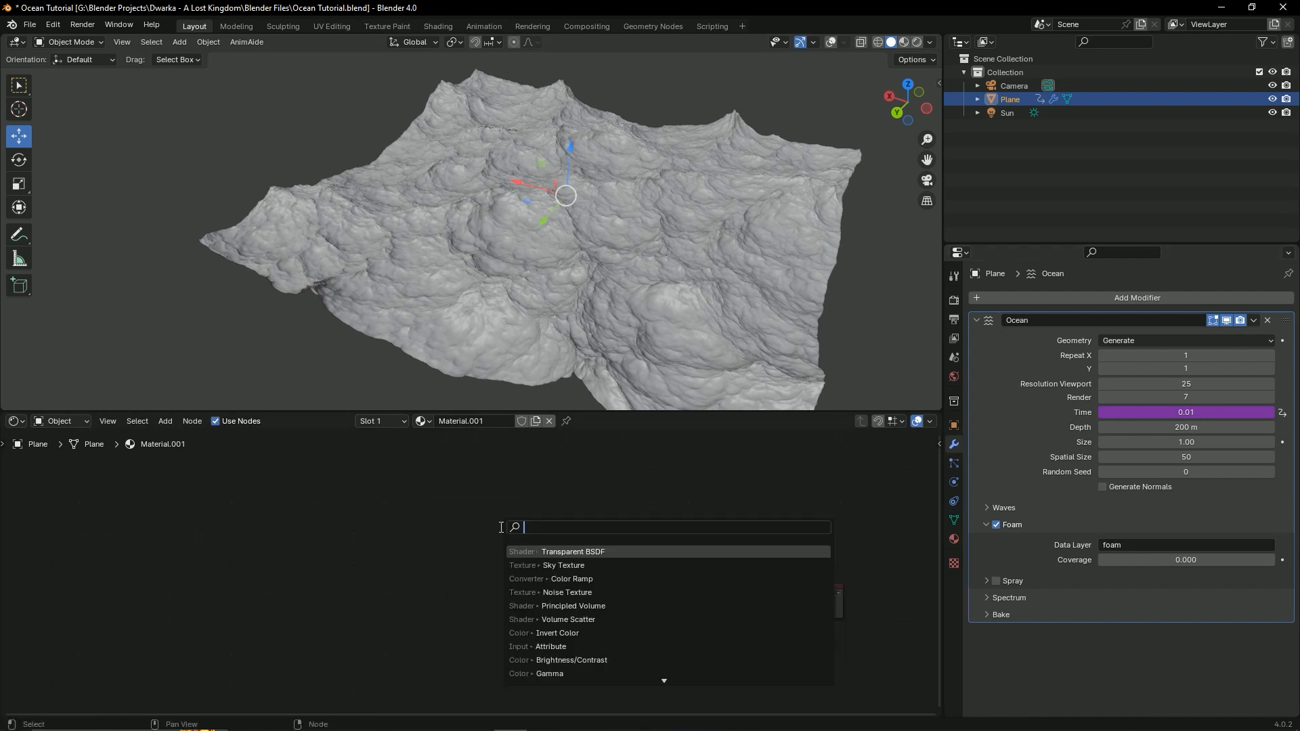
pyautogui.write('att')
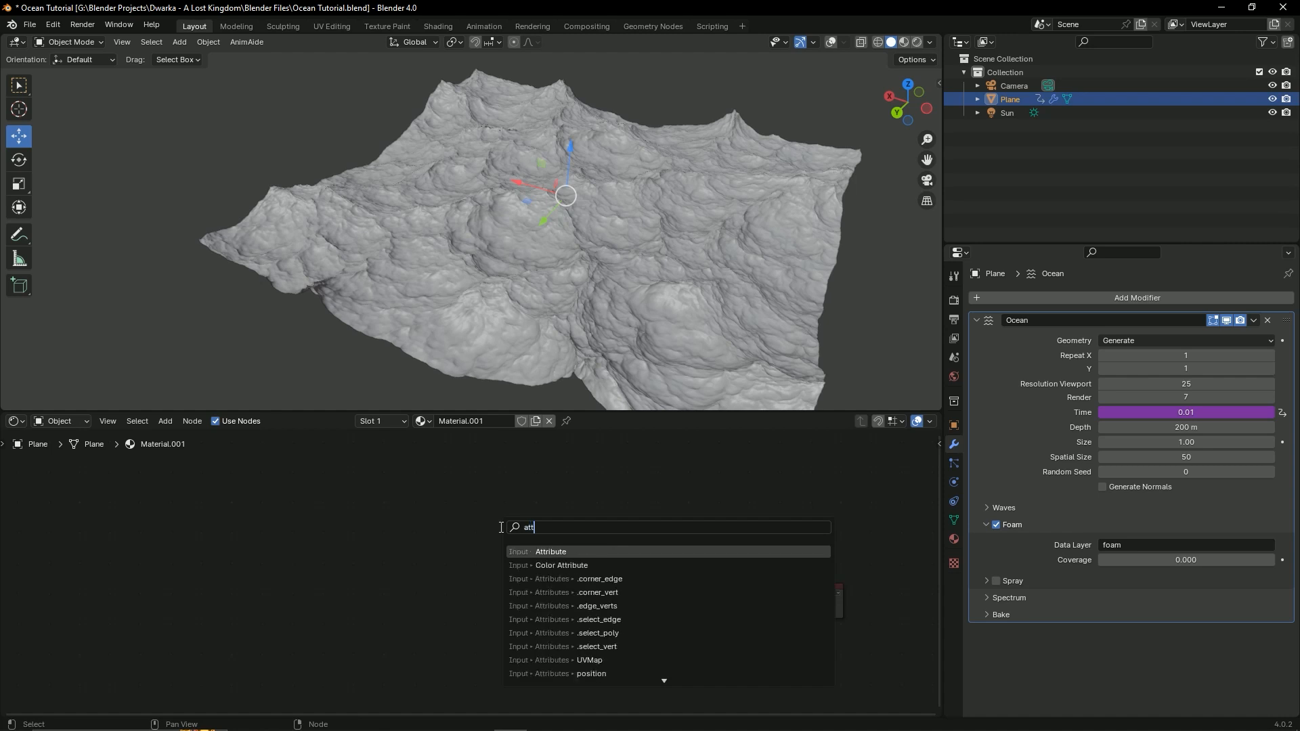
pyautogui.press('Return')
pyautogui.click(518, 549)
pyautogui.scroll(2, 582, 558)
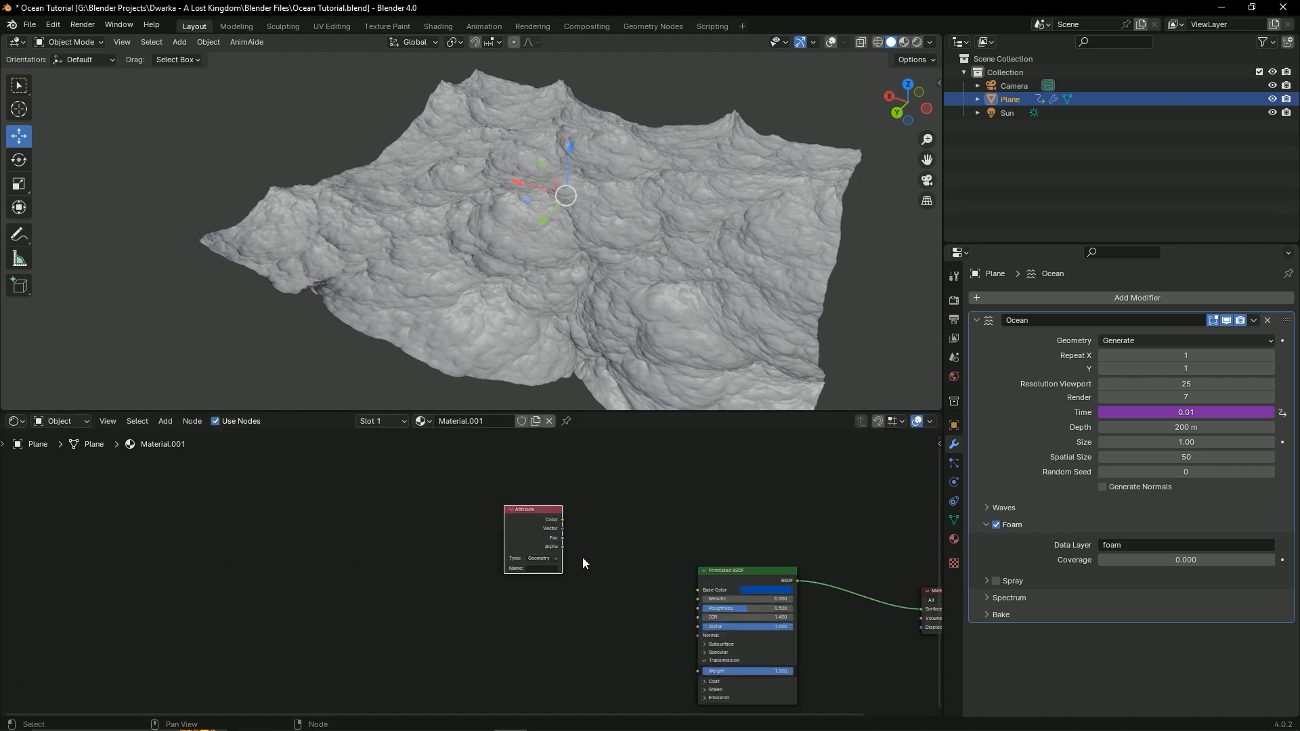
pyautogui.scroll(5, 559, 557)
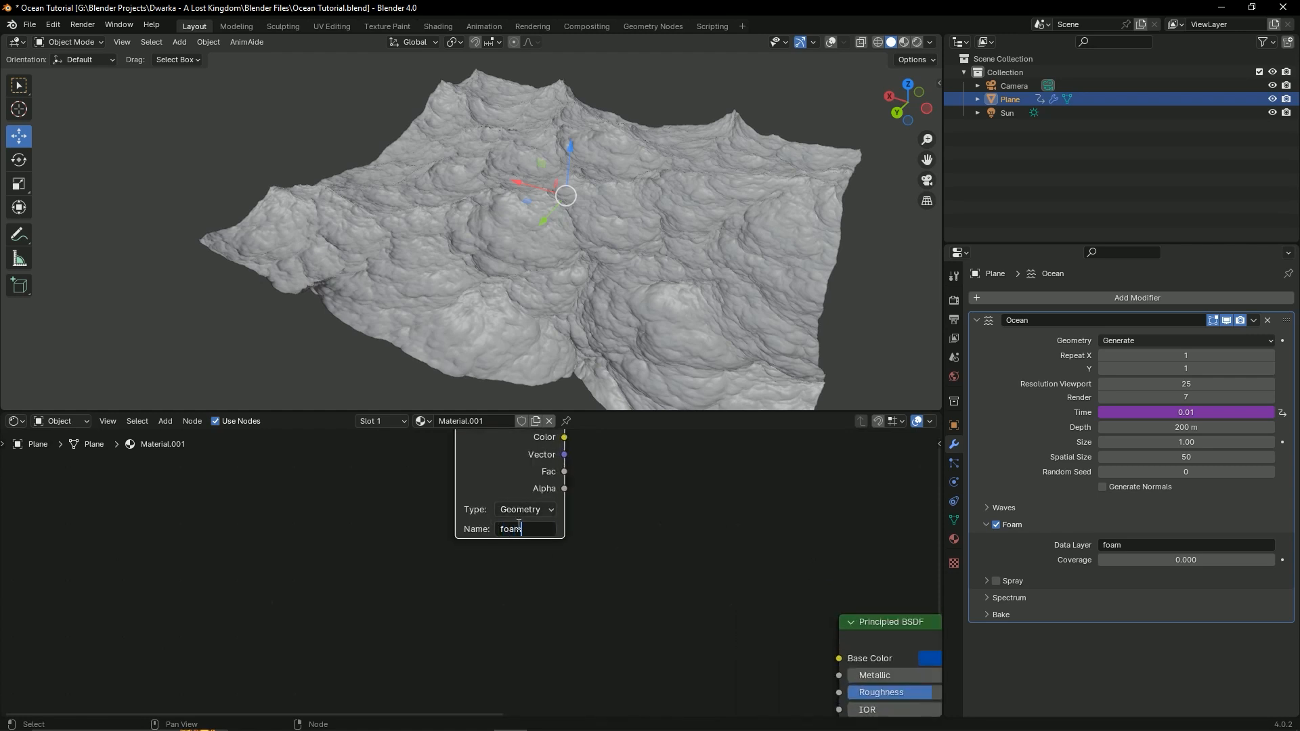
pyautogui.press('Return')
# Step: Move the Material Output farther out and insert a Mix Shader between the Principled BSDF and the Material Output's Surface input
pyautogui.scroll(-3, 519, 531)
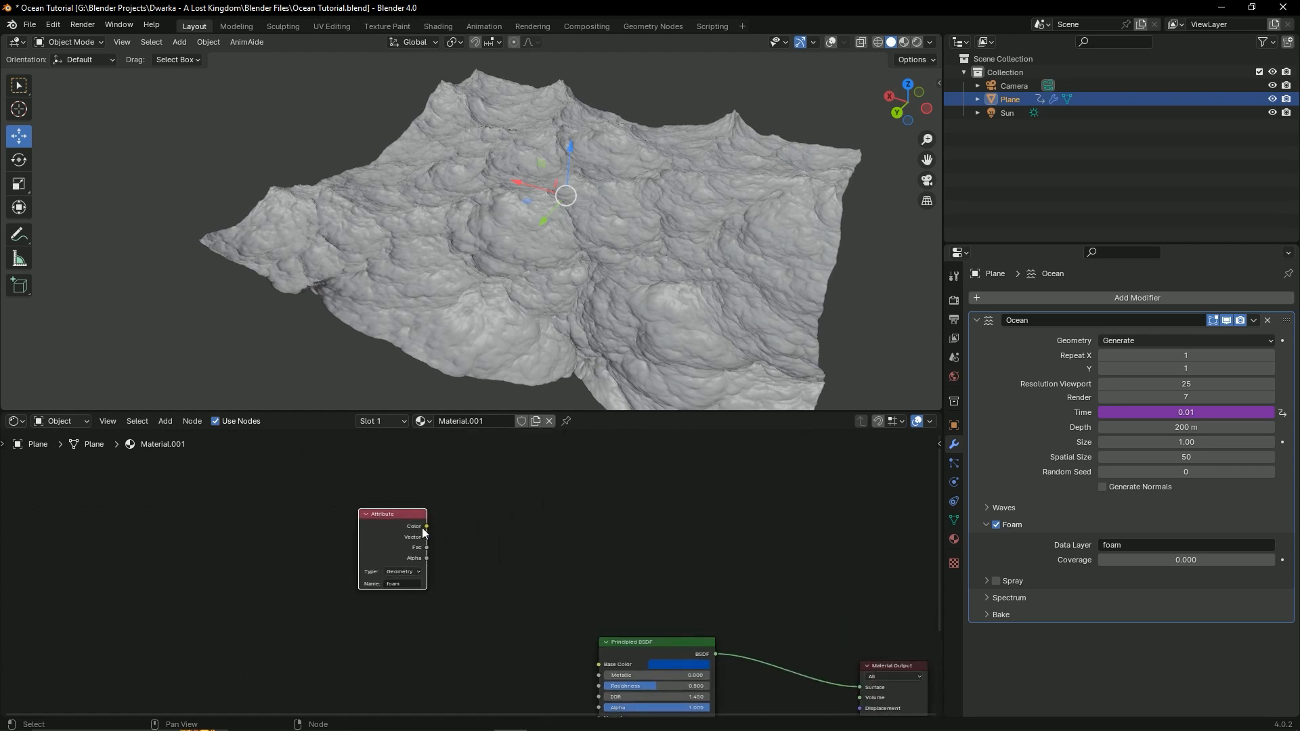
pyautogui.scroll(-1, 468, 528)
pyautogui.moveTo(817, 646); pyautogui.dragTo(735, 617, button='middle')
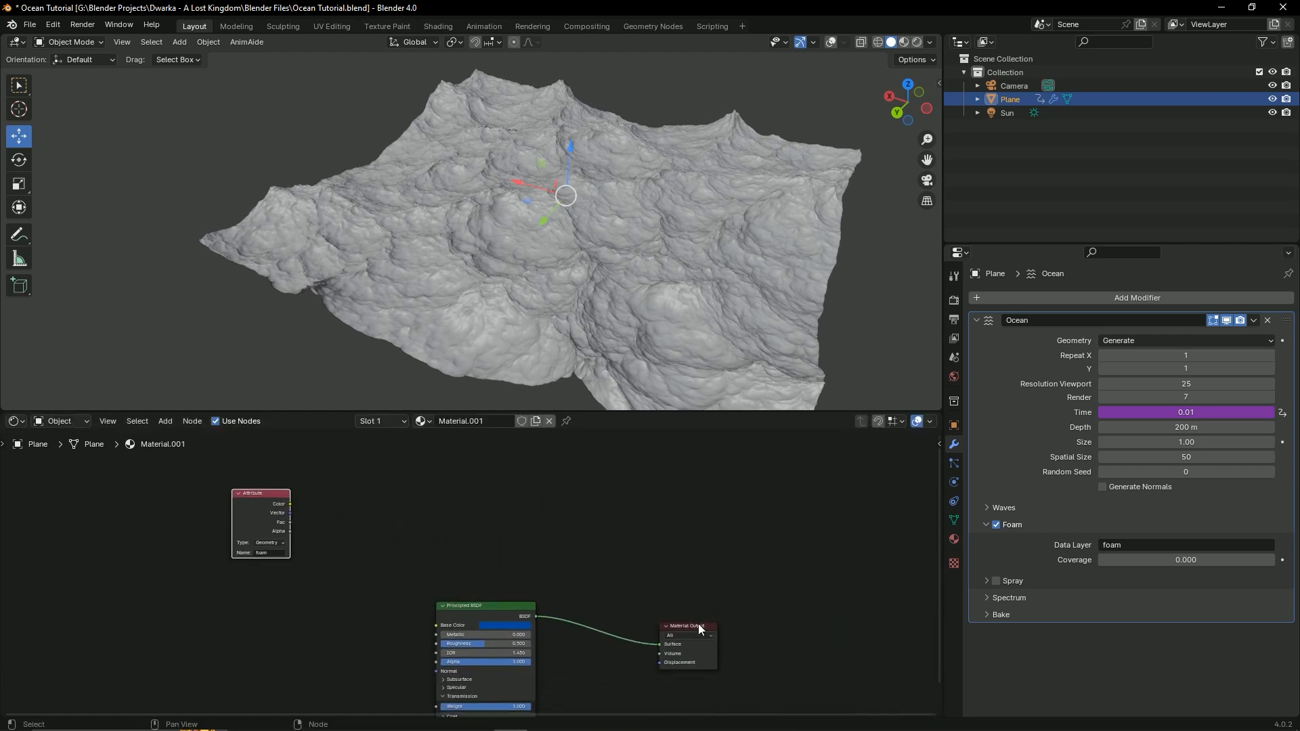
pyautogui.moveTo(701, 629); pyautogui.dragTo(751, 544)
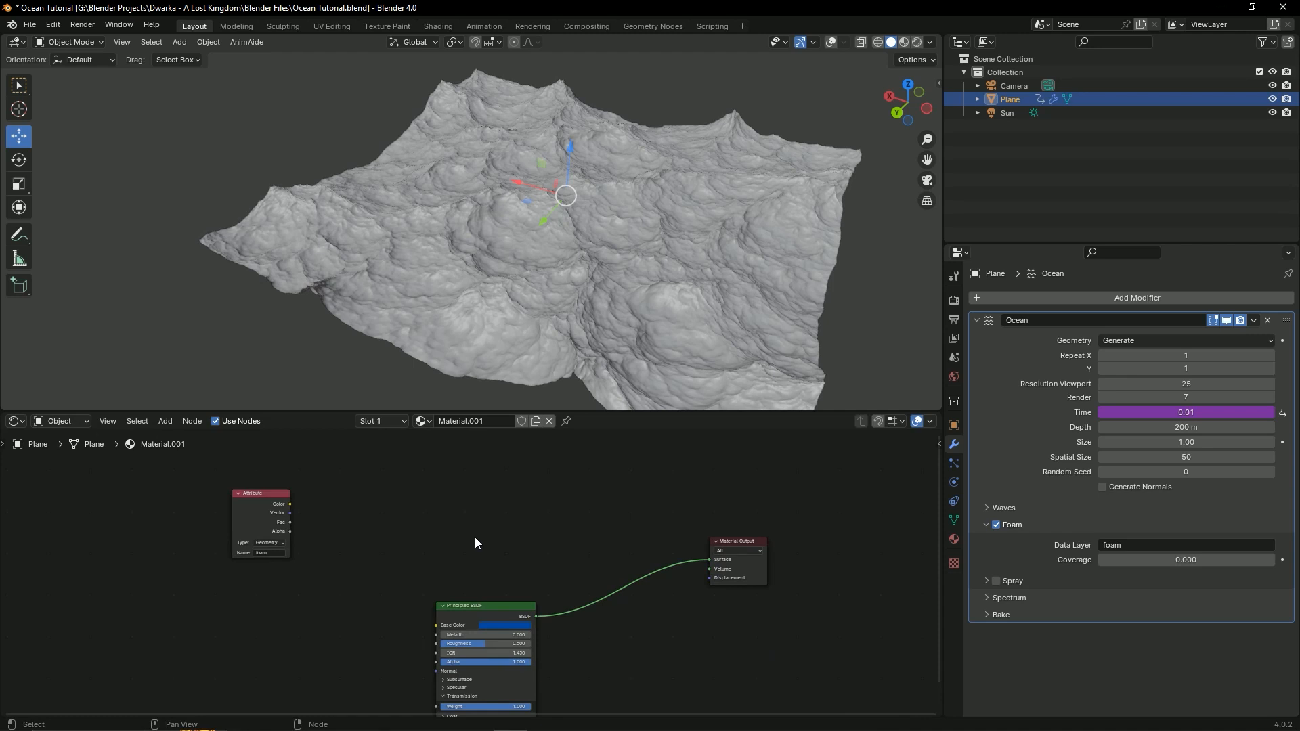
pyautogui.hotkey('shift', 'a')
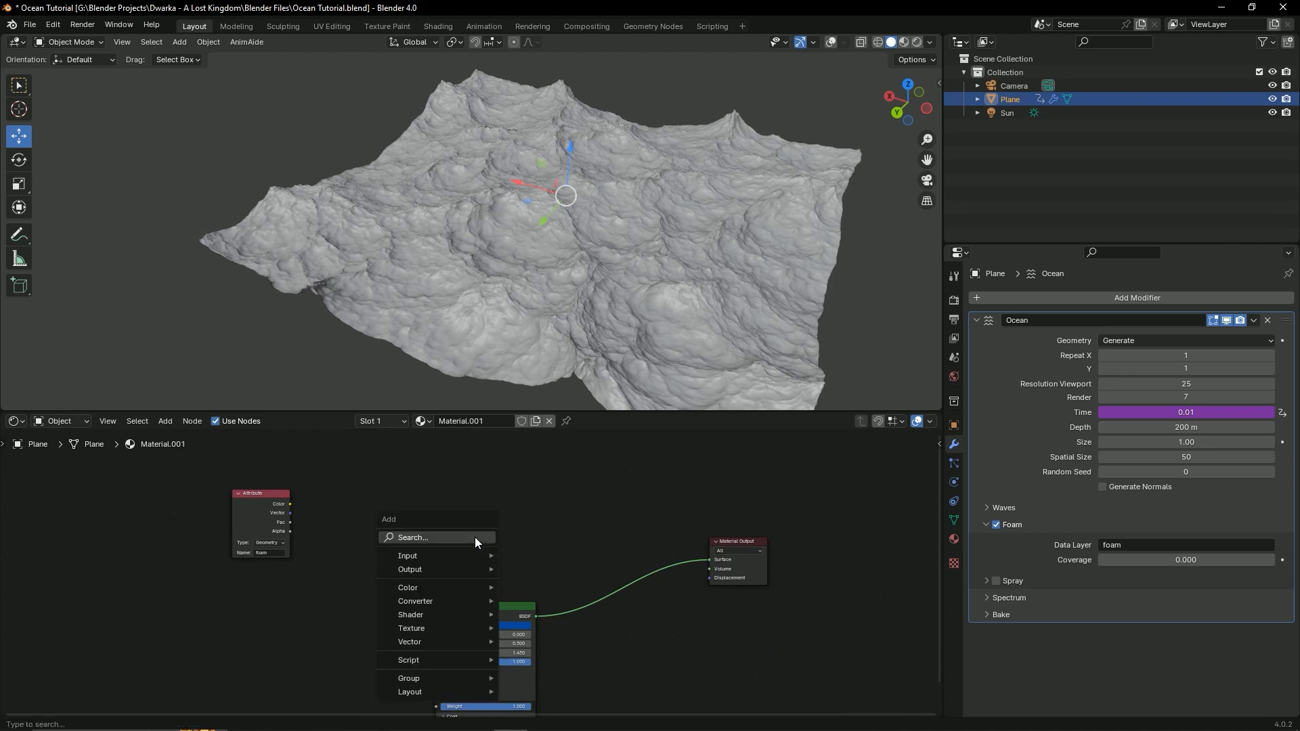
pyautogui.write('mix')
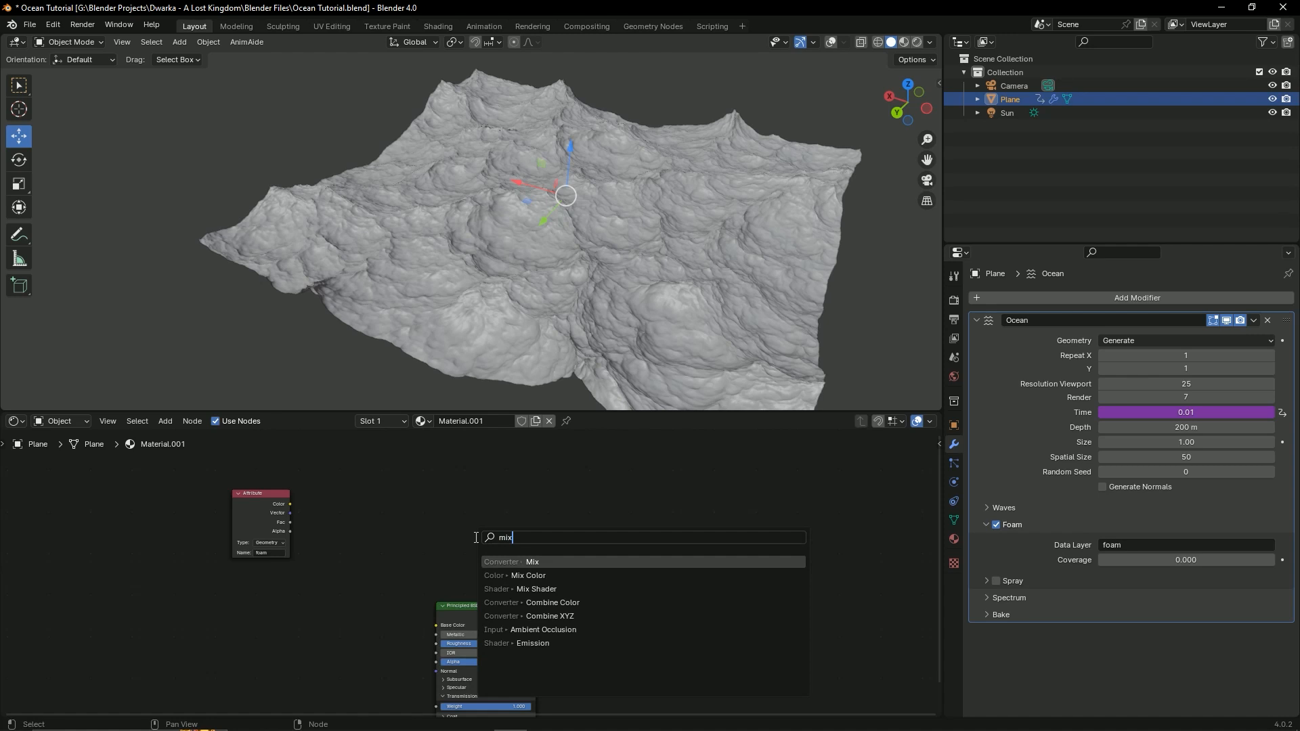
pyautogui.write('sh')
pyautogui.press('Return')
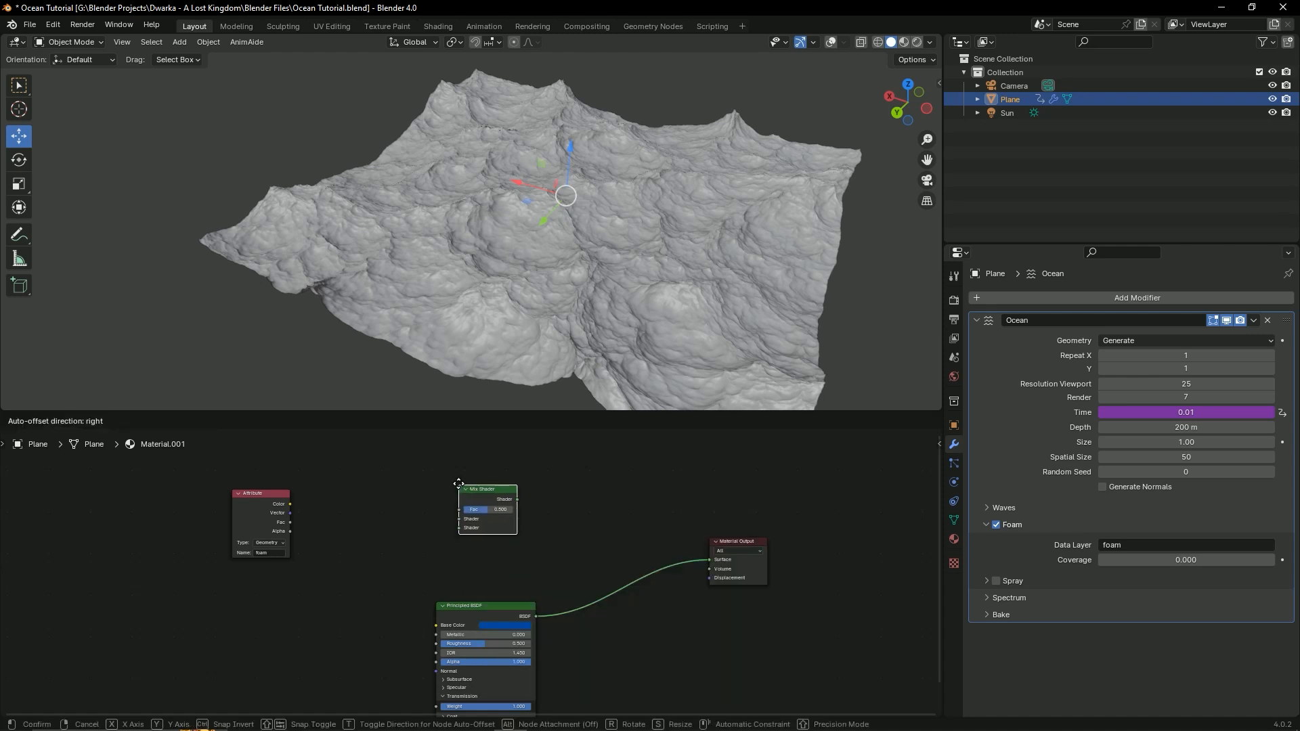
pyautogui.click(616, 544)
pyautogui.moveTo(659, 557); pyautogui.dragTo(640, 542)
# Step: Connect the Attribute's Color to the Mix Shader's Fac, switch the viewport to Rendered shading and save the project
pyautogui.scroll(2, 315, 513)
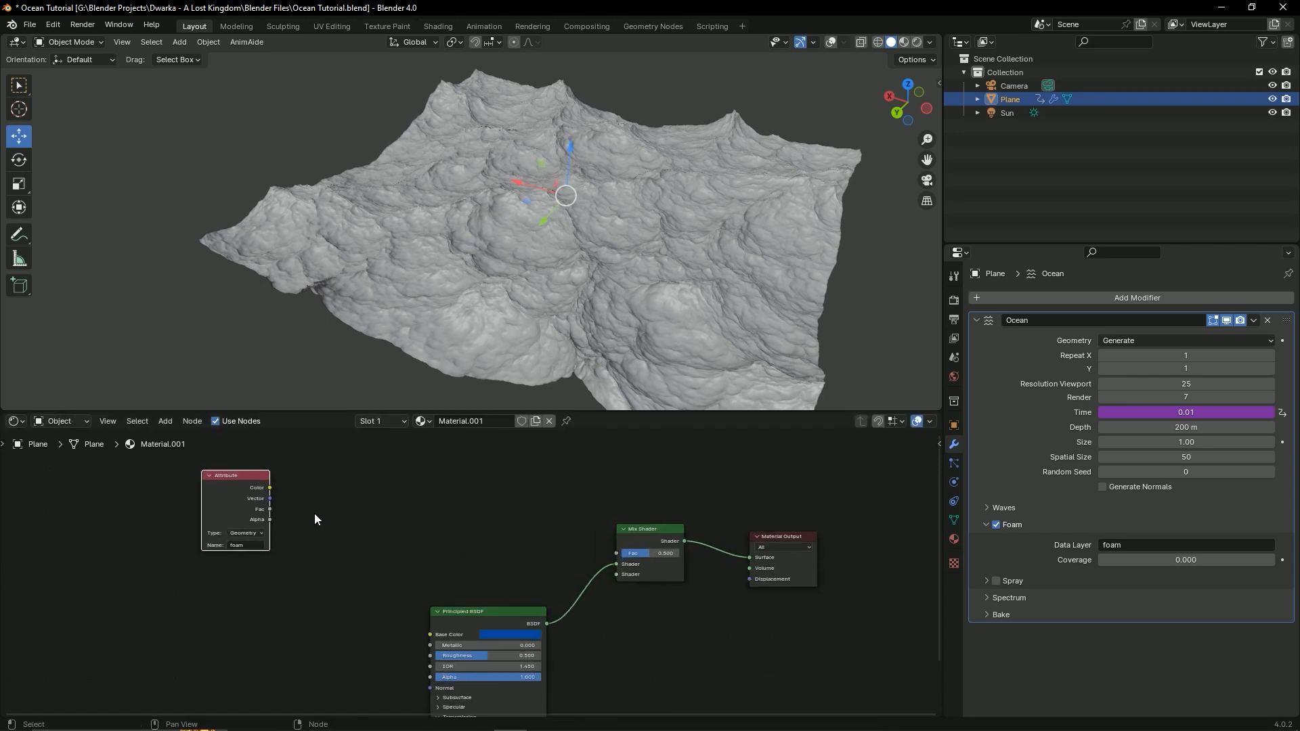
pyautogui.moveTo(230, 501); pyautogui.dragTo(685, 584)
pyautogui.click(916, 43)
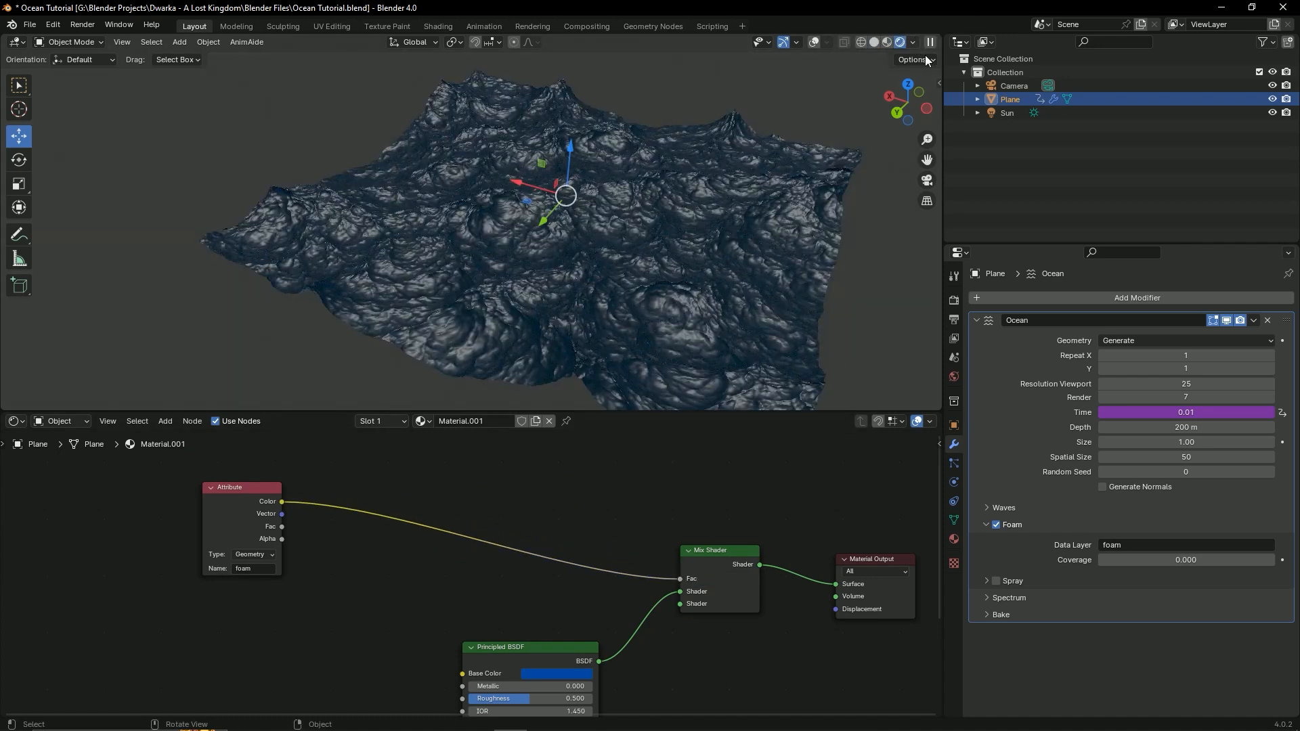
pyautogui.hotkey('ctrl', 's')
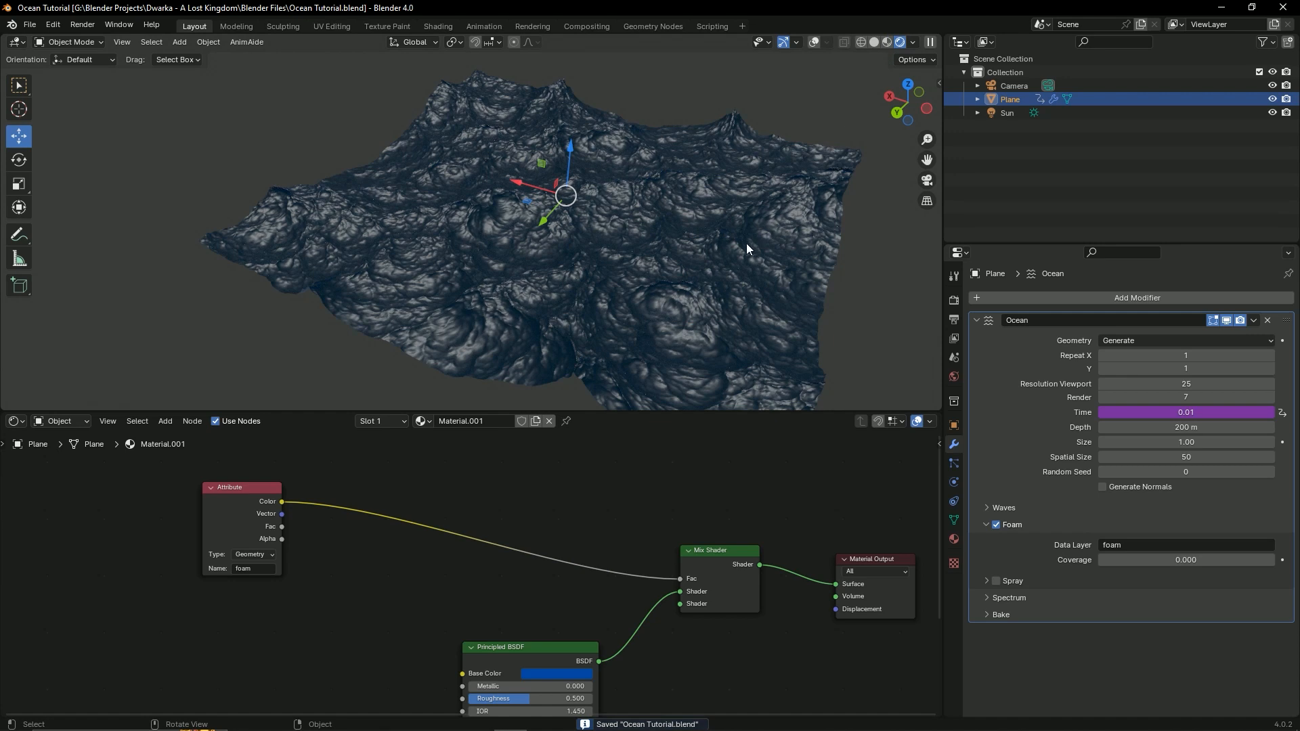
pyautogui.moveTo(747, 243); pyautogui.dragTo(642, 244, button='middle')
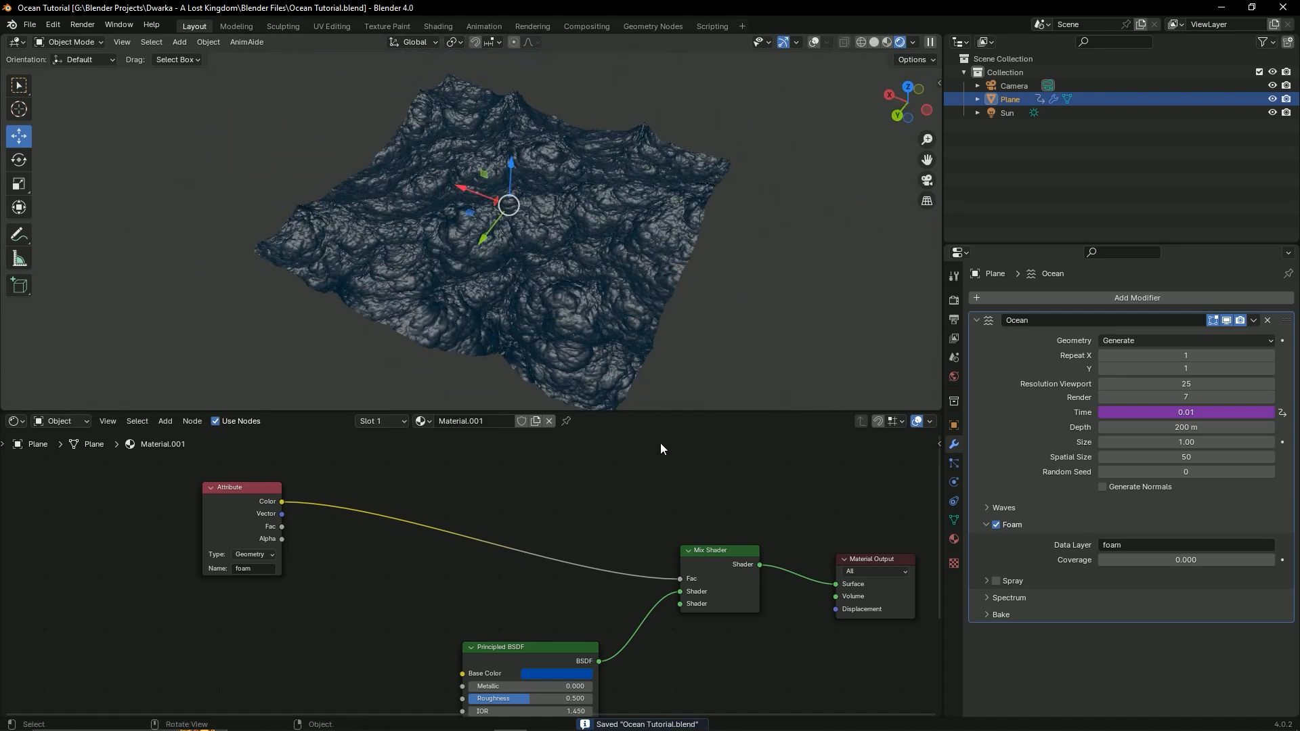
# Step: Reposition the Attribute, Mix Shader and Principled BSDF nodes to make room for a second shader
pyautogui.moveTo(234, 520); pyautogui.dragTo(210, 520)
pyautogui.moveTo(698, 564); pyautogui.dragTo(693, 546)
pyautogui.moveTo(560, 548); pyautogui.dragTo(644, 551, button='middle')
pyautogui.scroll(-2, 627, 568)
pyautogui.moveTo(587, 652); pyautogui.dragTo(481, 637)
pyautogui.moveTo(481, 637); pyautogui.dragTo(458, 499, button='middle')
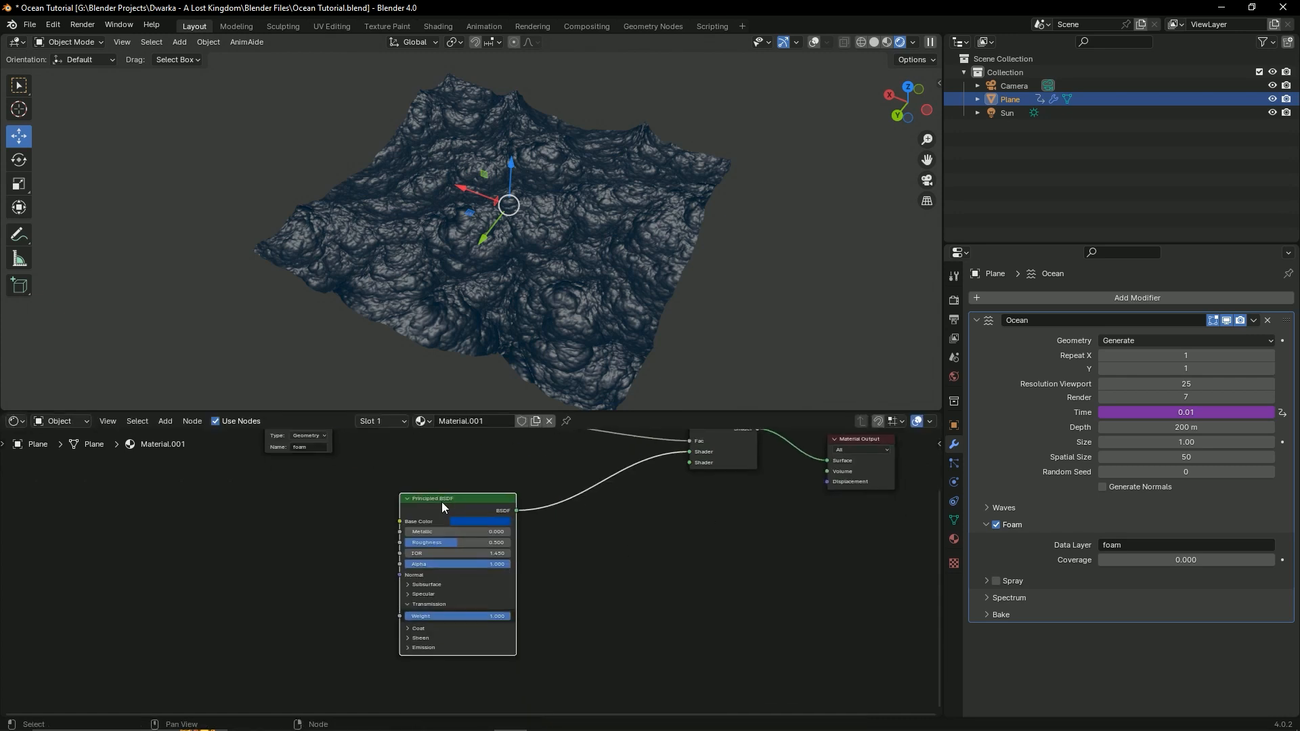
# Step: Duplicate the Principled BSDF, link the copy to the Mix Shader's second Shader input and save the project
pyautogui.click(469, 470)
pyautogui.click(449, 505)
pyautogui.hotkey('shift', 'd')
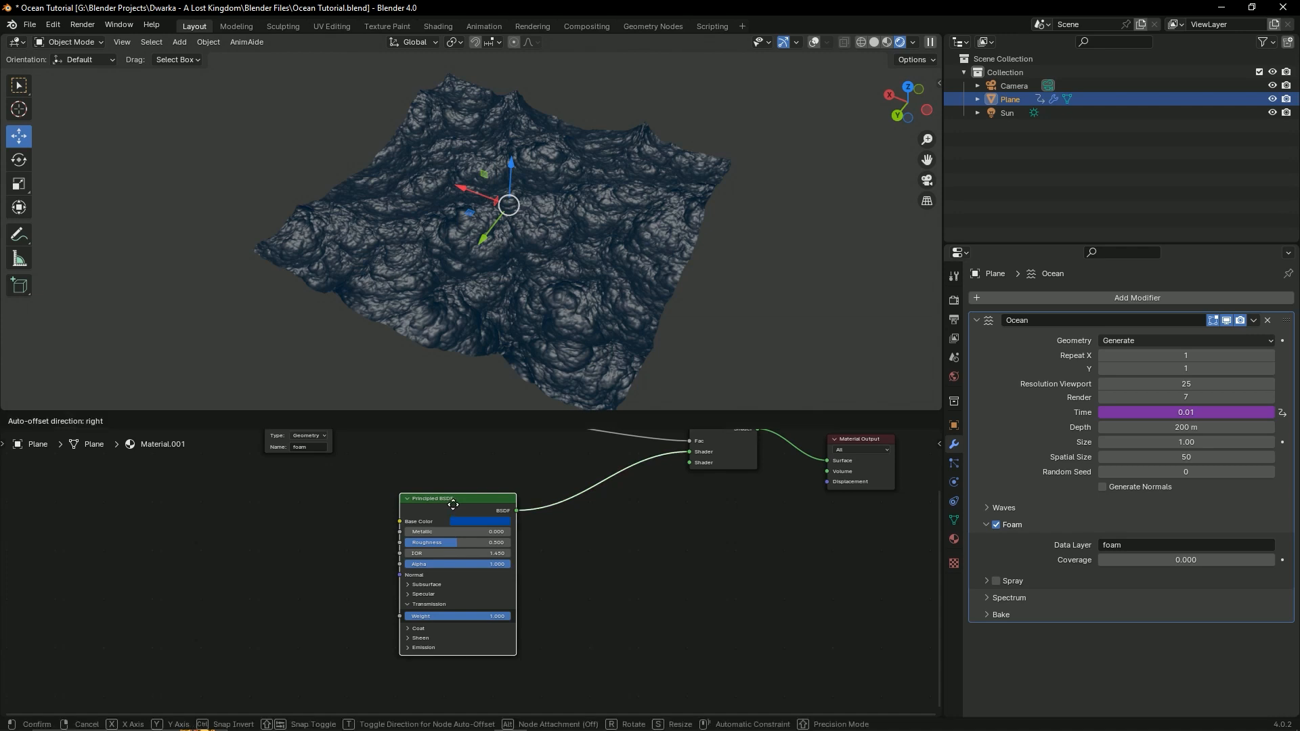
pyautogui.click(619, 538)
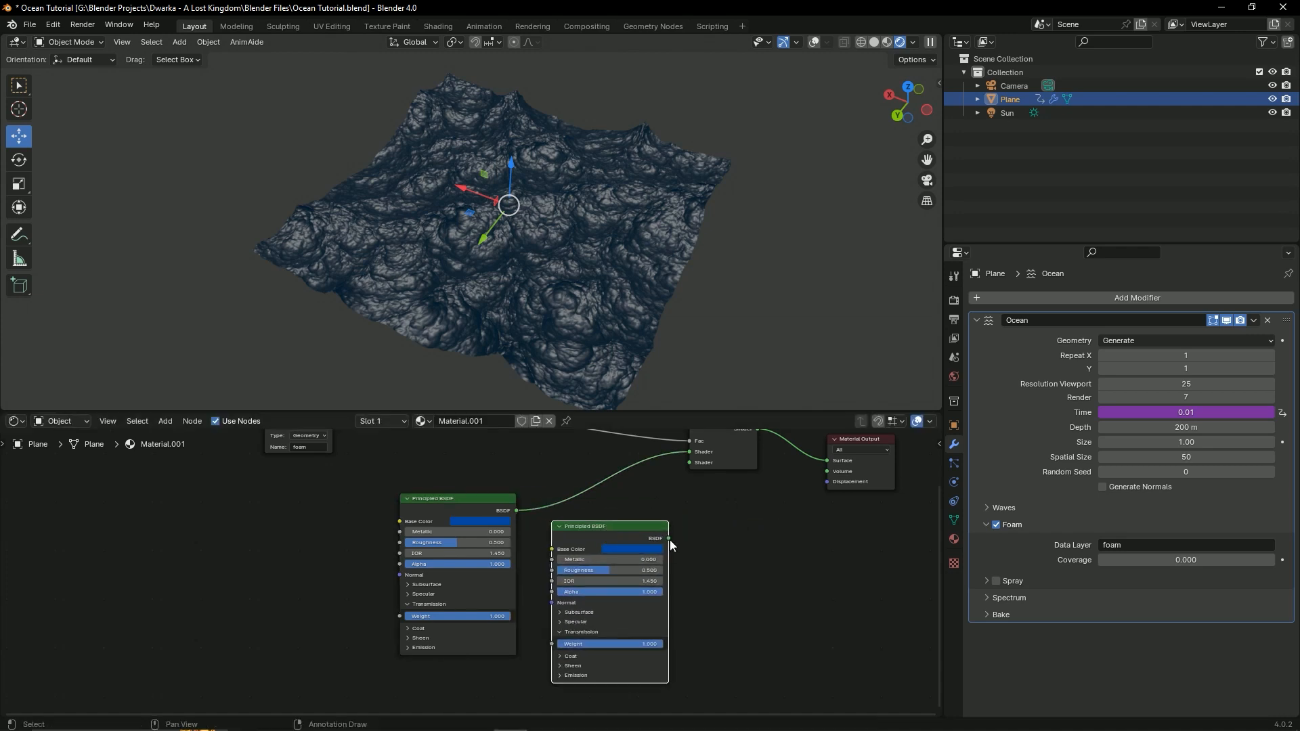
pyautogui.moveTo(669, 538); pyautogui.dragTo(695, 469)
pyautogui.moveTo(691, 482); pyautogui.dragTo(691, 482)
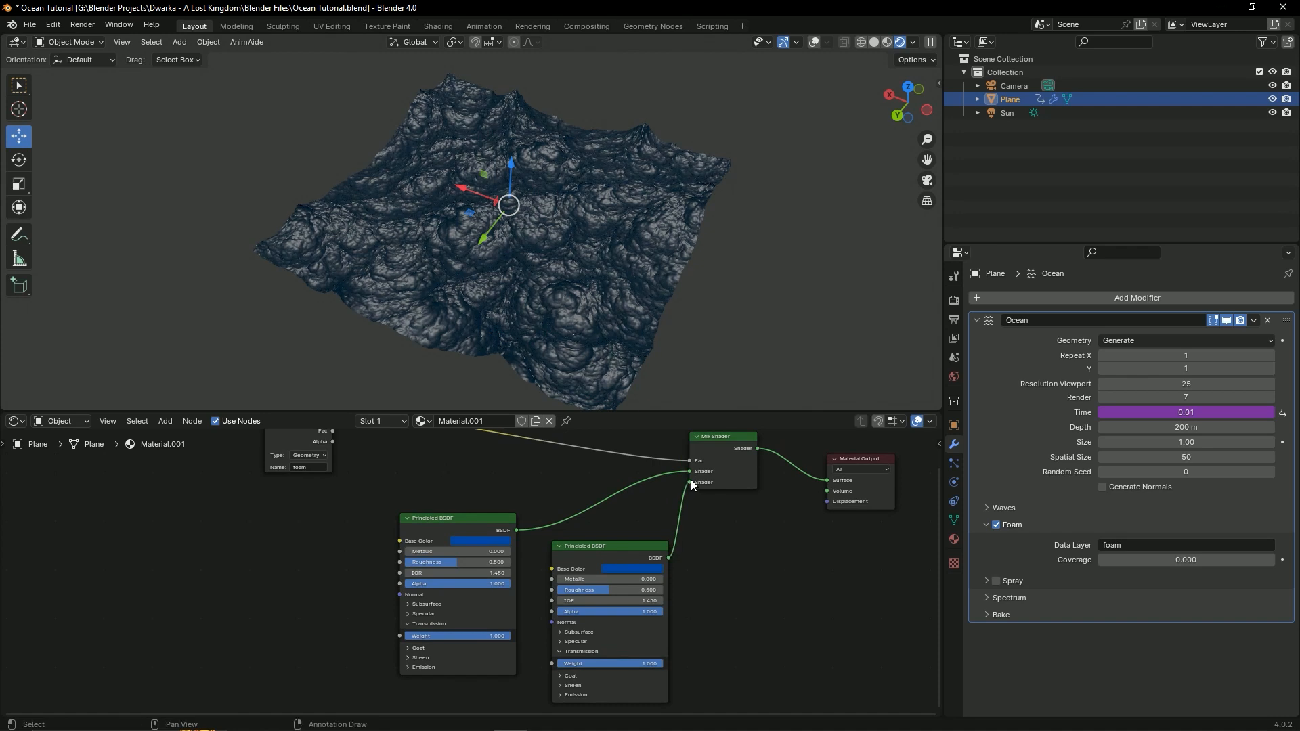
pyautogui.moveTo(676, 551); pyautogui.dragTo(657, 548, button='middle')
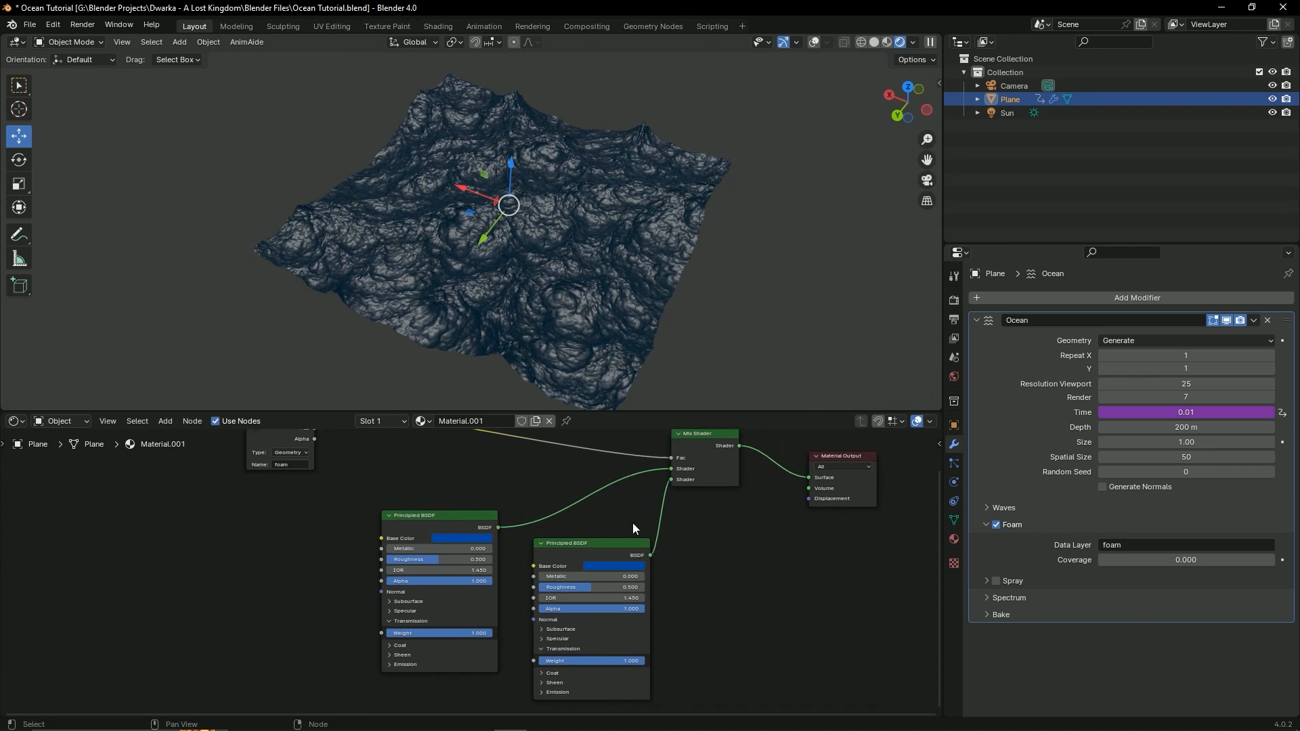
pyautogui.scroll(3, 664, 475)
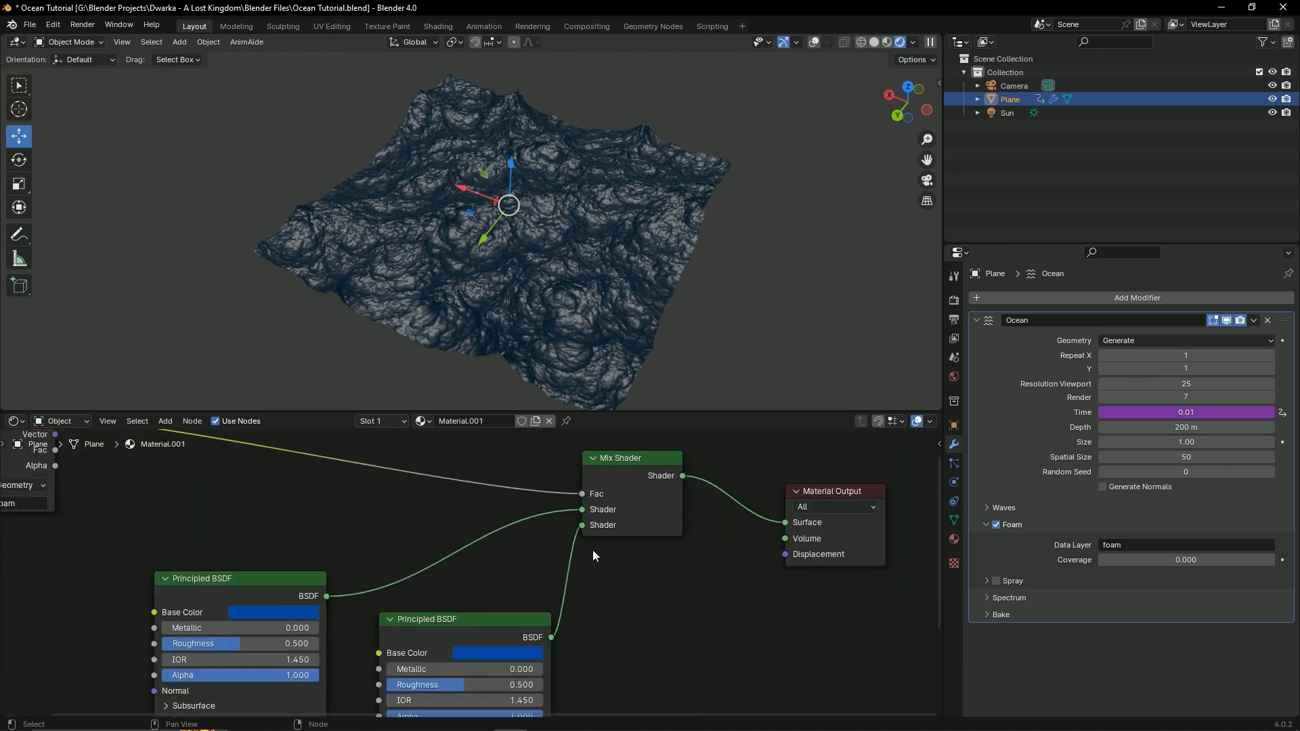
pyautogui.hotkey('ctrl', 's')
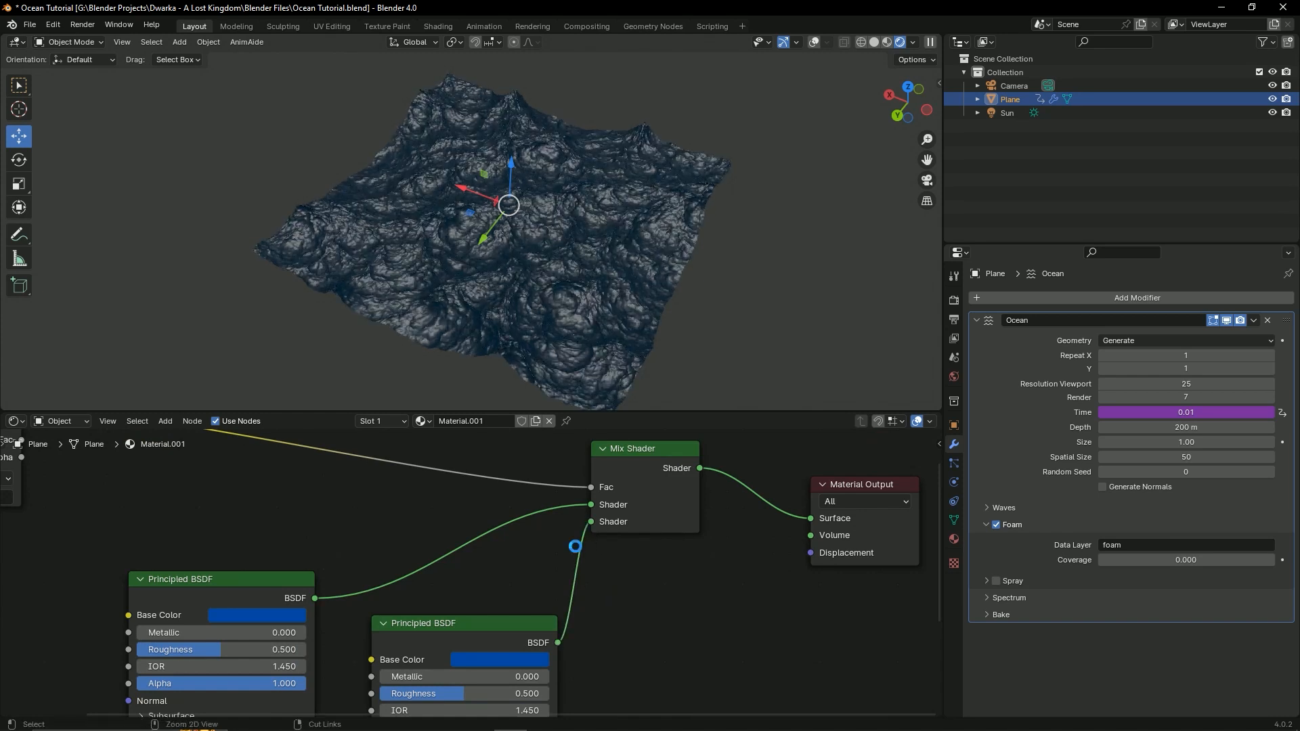
# Step: Shift the two Principled BSDF nodes so that the material's node layout is neatly spaced
pyautogui.scroll(-3, 555, 587)
pyautogui.scroll(-1, 555, 587)
pyautogui.moveTo(330, 580); pyautogui.dragTo(291, 562)
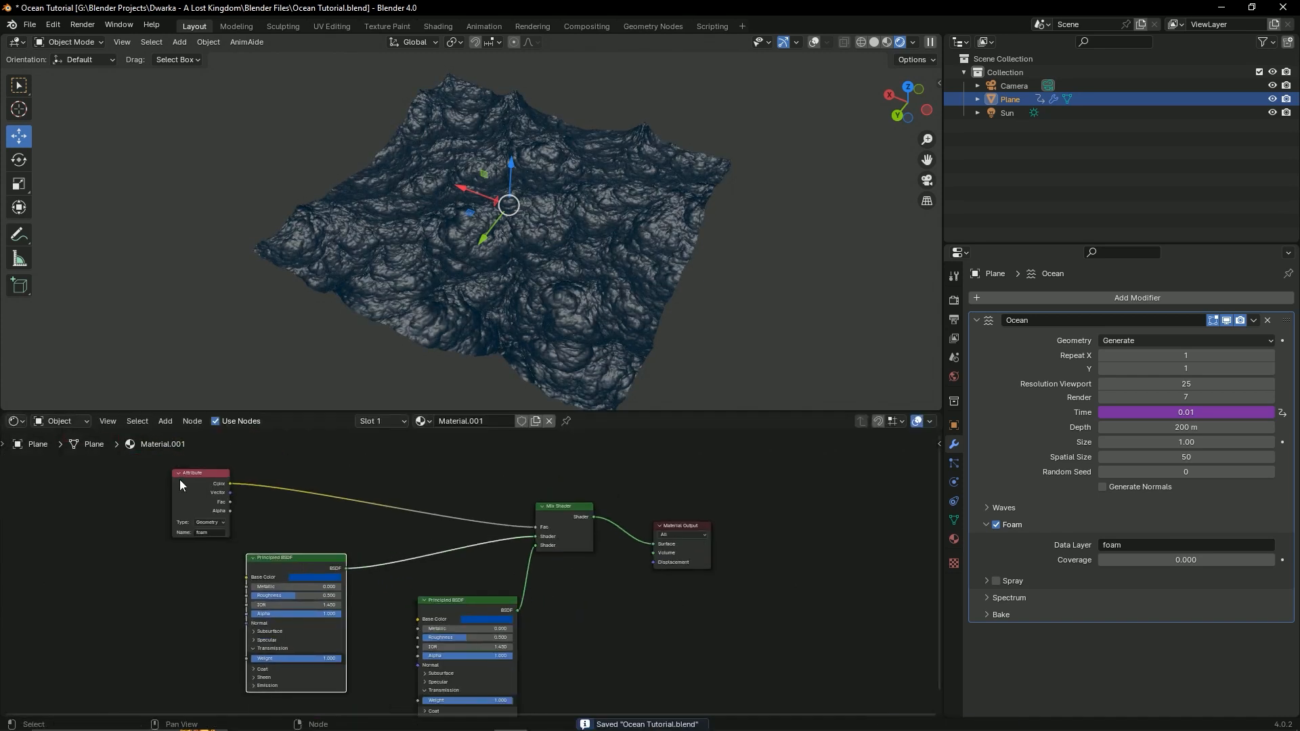
pyautogui.moveTo(493, 554); pyautogui.dragTo(534, 489, button='middle')
pyautogui.moveTo(302, 447); pyautogui.dragTo(308, 467, button='middle')
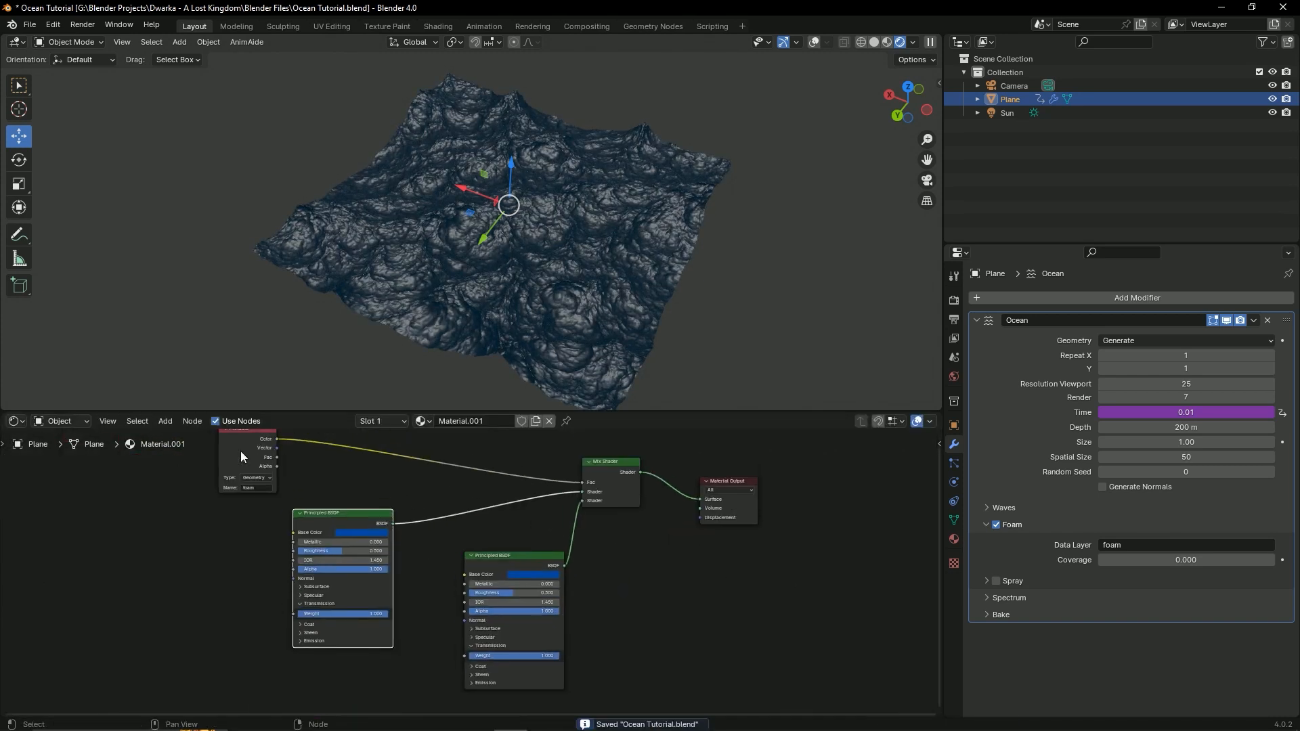
pyautogui.moveTo(516, 556); pyautogui.dragTo(498, 554)
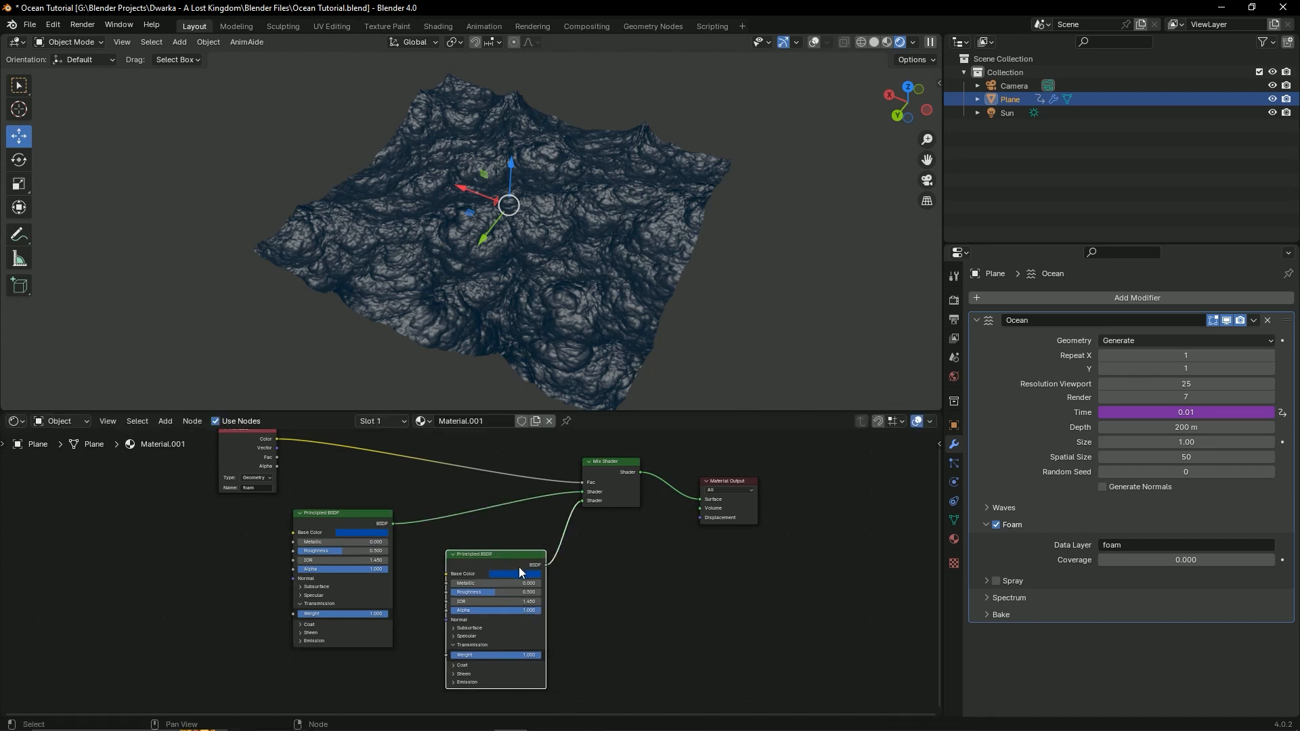
# Step: Set the duplicated Principled BSDF's base color to white and save the project
pyautogui.click(520, 574)
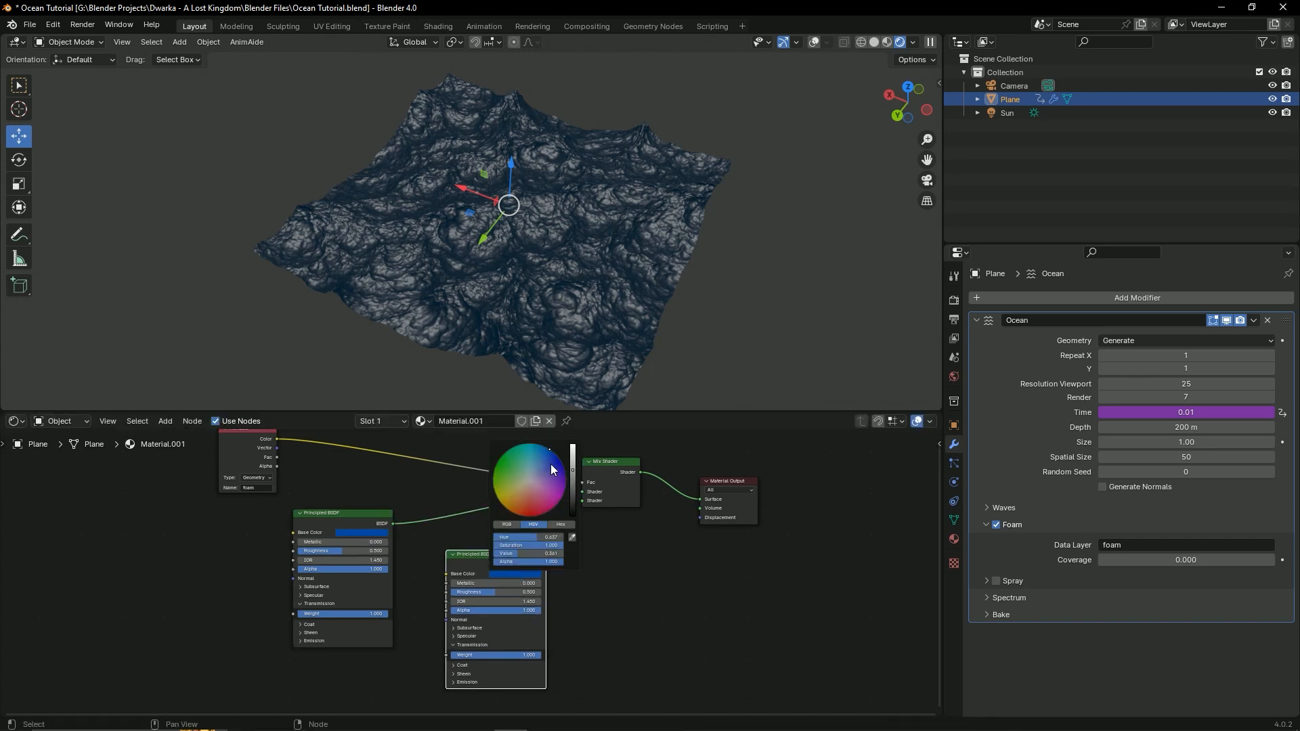
pyautogui.moveTo(538, 545); pyautogui.dragTo(563, 566)
pyautogui.hotkey('ctrl', 's')
pyautogui.scroll(1, 603, 585)
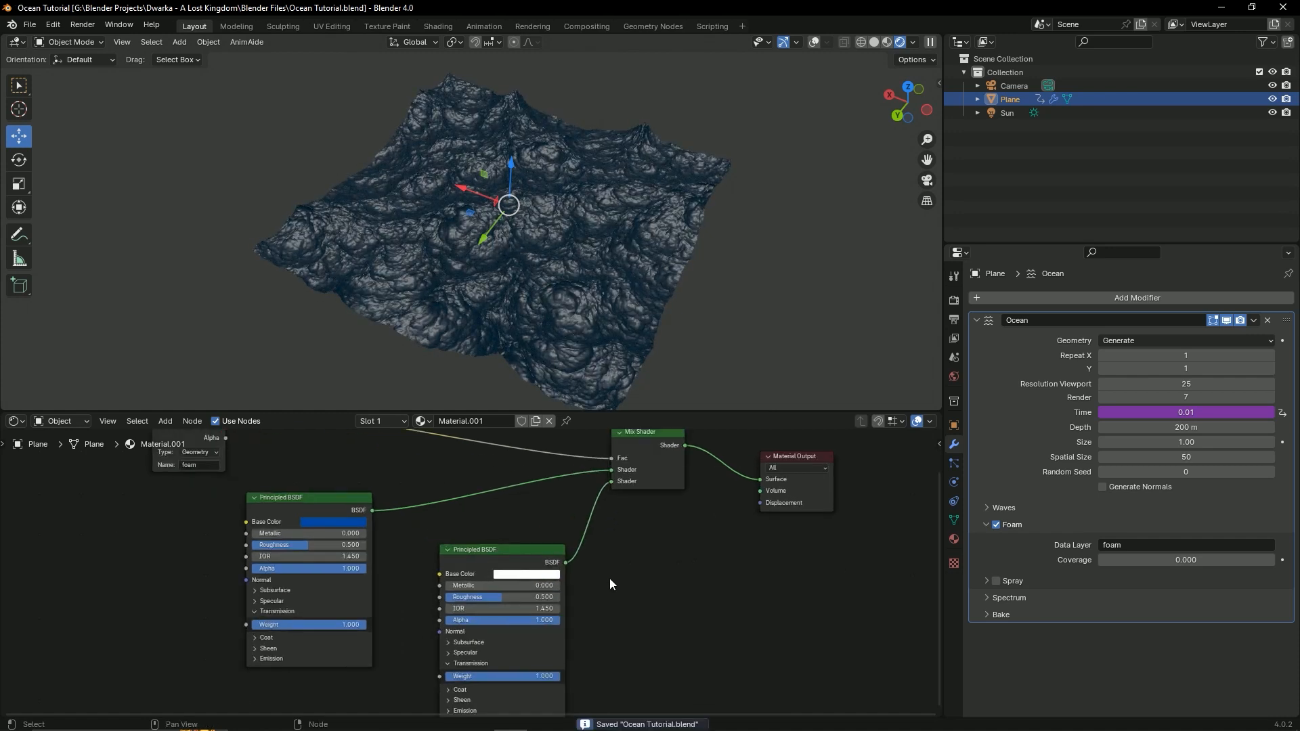
pyautogui.moveTo(643, 557); pyautogui.dragTo(652, 579, button='middle')
pyautogui.keyDown('ctrl'); pyautogui.scroll(-1, 651, 579); pyautogui.keyUp('ctrl')
pyautogui.hotkey('ctrl', 's')
# Step: Preview the white Principled BSDF and the foam Attribute's Color directly through the Material Output's Surface, and save the project
pyautogui.scroll(-4, 654, 581)
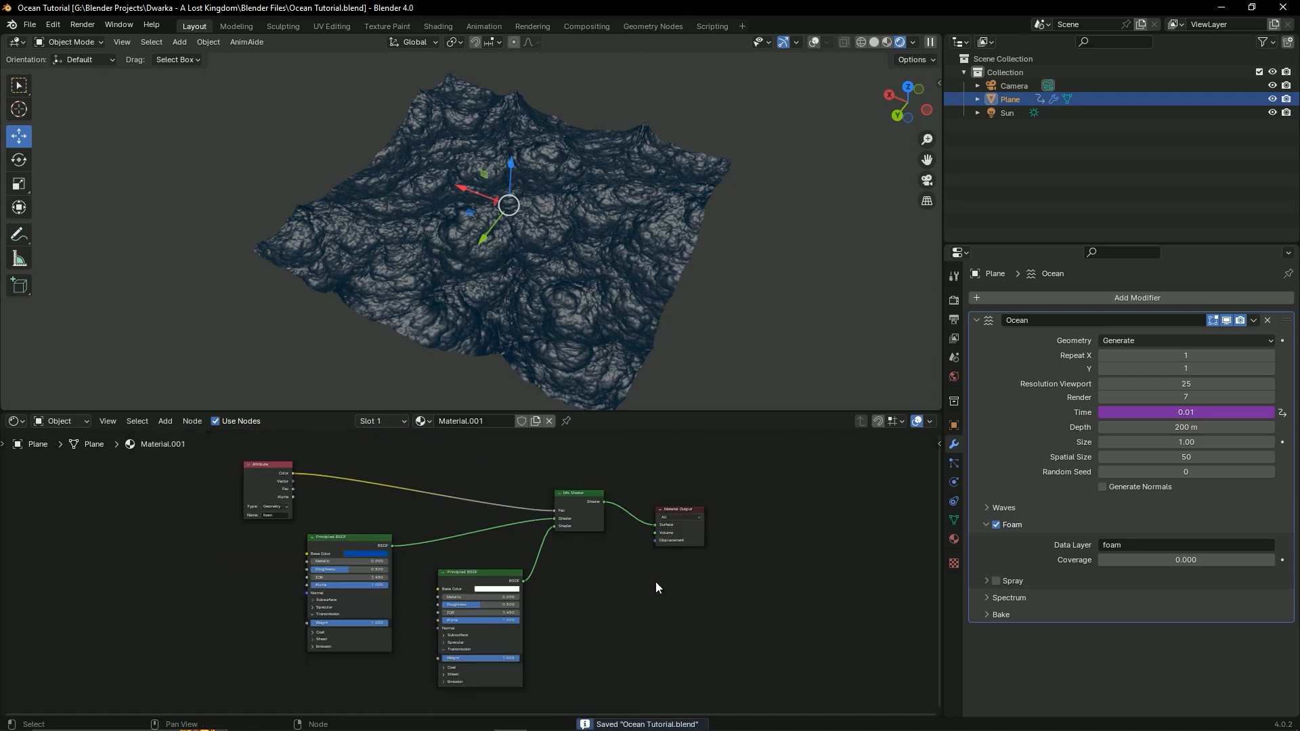
pyautogui.scroll(4, 490, 473)
pyautogui.moveTo(490, 473); pyautogui.dragTo(631, 529, button='middle')
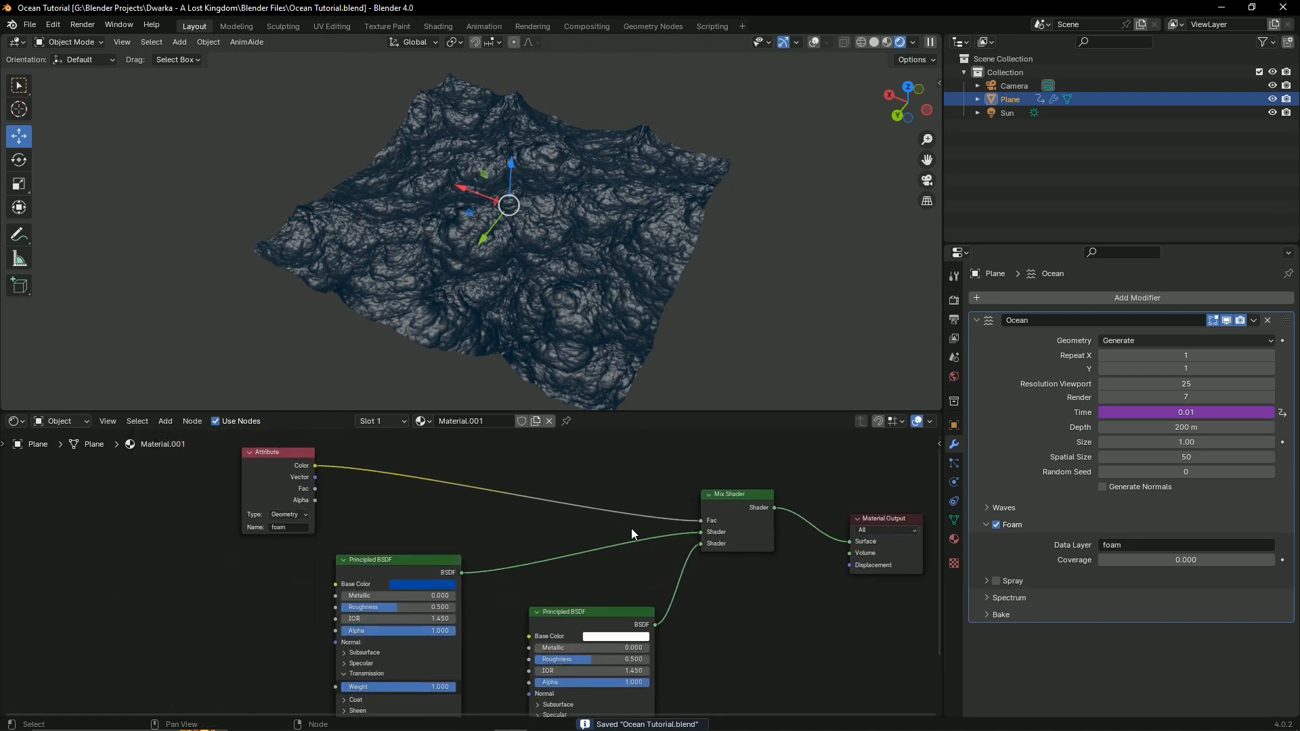
pyautogui.click(732, 506)
pyautogui.keyDown('ctrl'); pyautogui.keyDown('shift'); pyautogui.click(570, 616); pyautogui.keyUp('shift'); pyautogui.keyUp('ctrl')
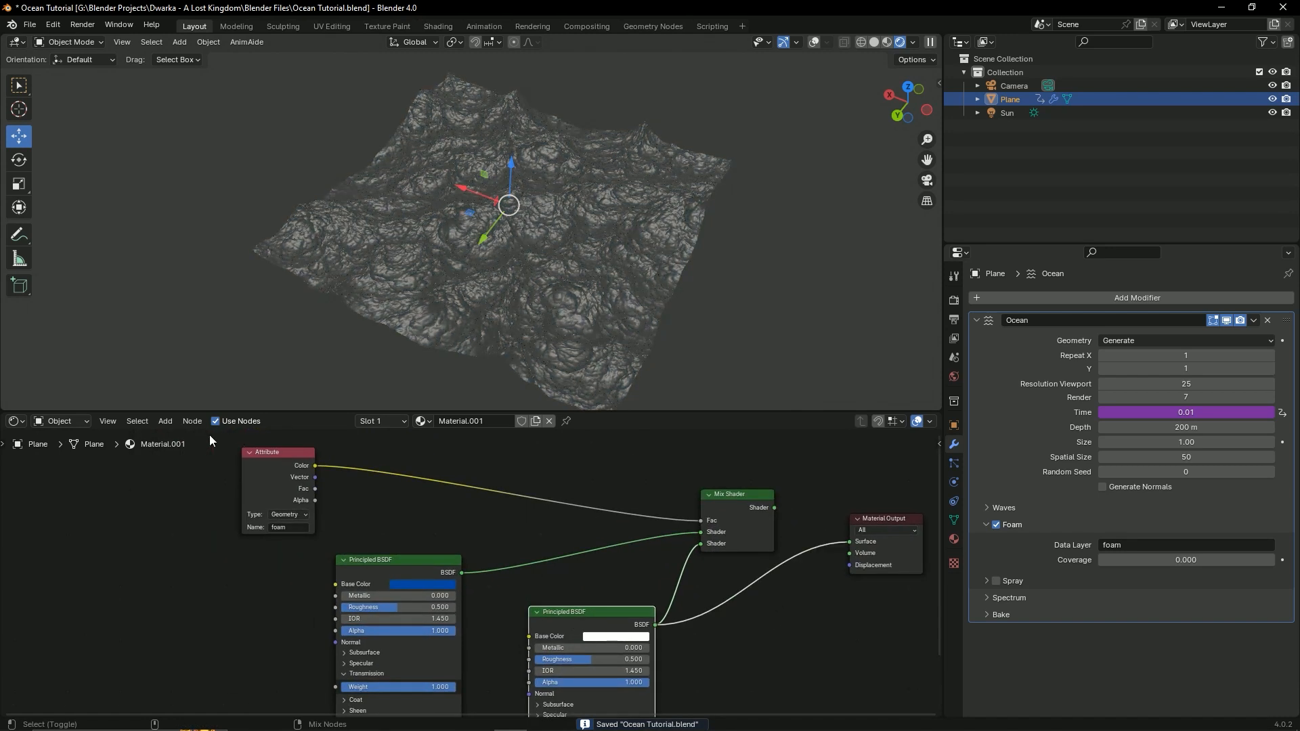
pyautogui.click(250, 453)
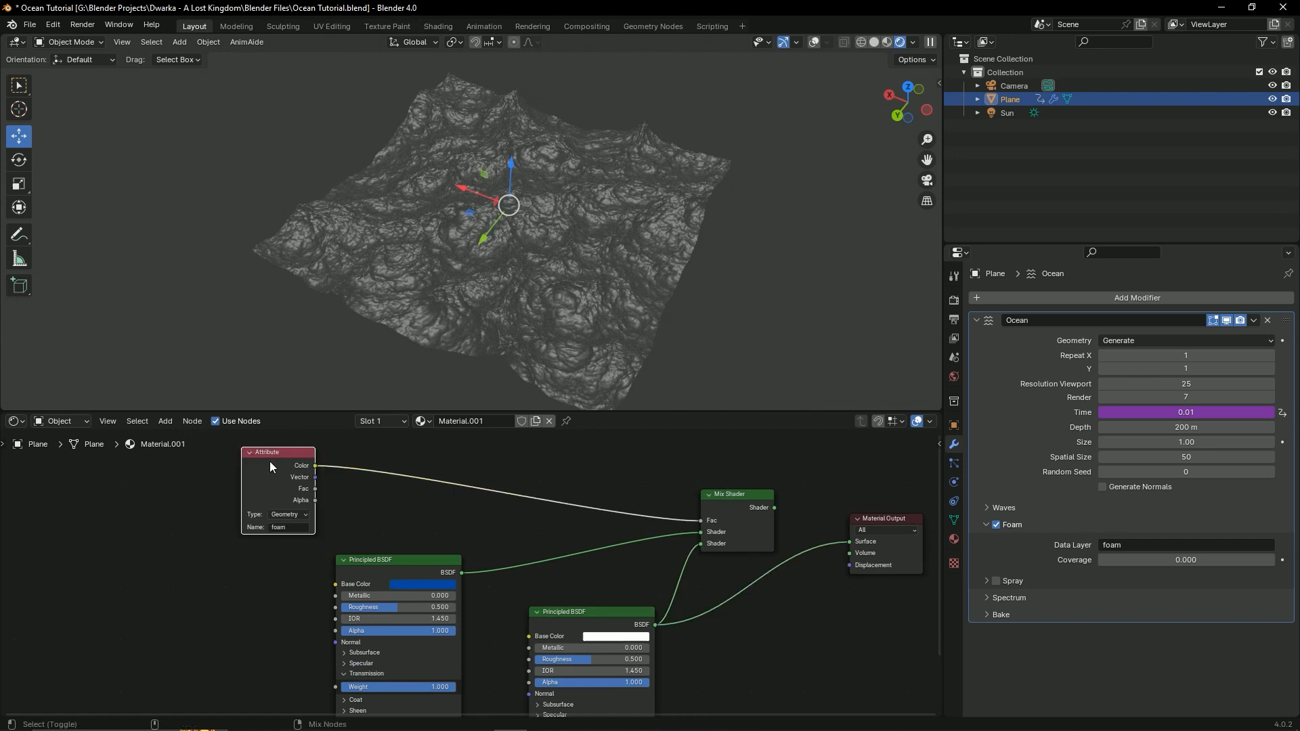
pyautogui.hotkey('ctrl', 'z')
pyautogui.hotkey('ctrl', 's')
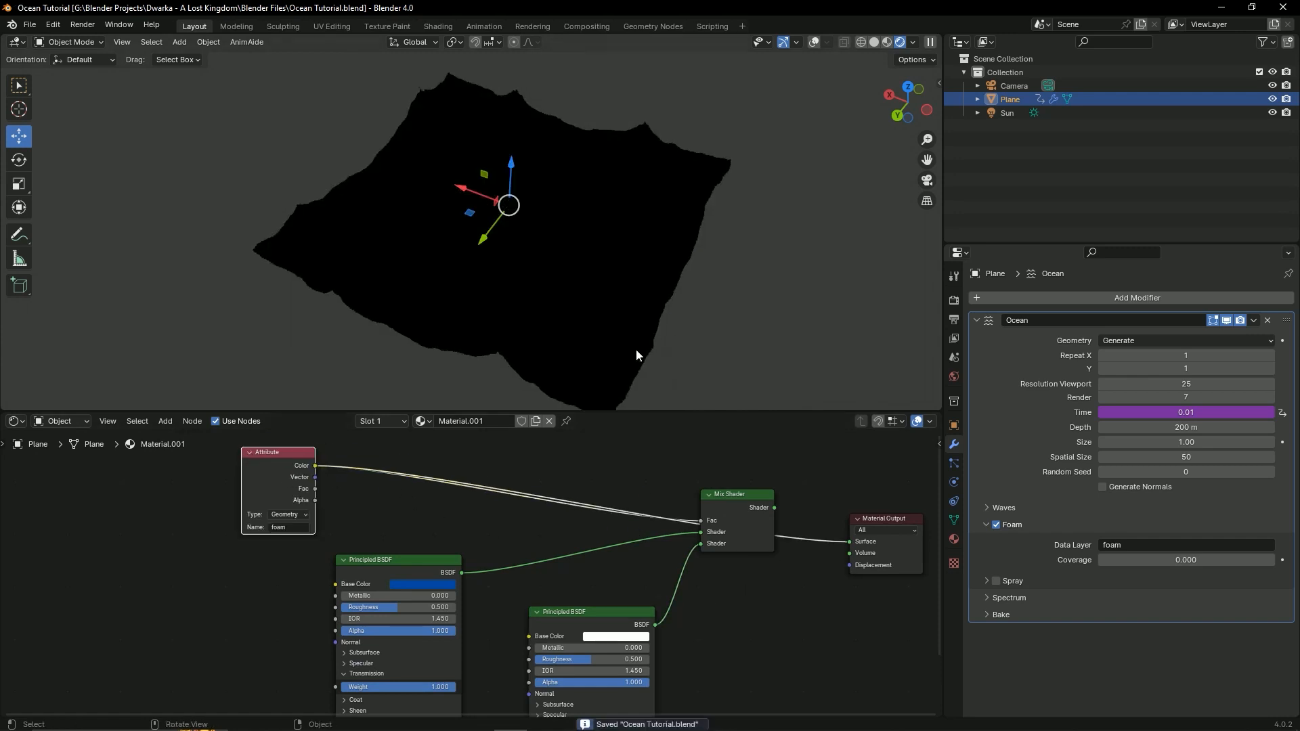
# Step: Reconnect the Mix Shader to the Material Output's Surface and shift the Attribute node slightly up
pyautogui.moveTo(278, 464); pyautogui.dragTo(348, 508, button='middle')
pyautogui.keyDown('ctrl'); pyautogui.keyDown('shift'); pyautogui.click(819, 562); pyautogui.keyUp('shift'); pyautogui.keyUp('ctrl')
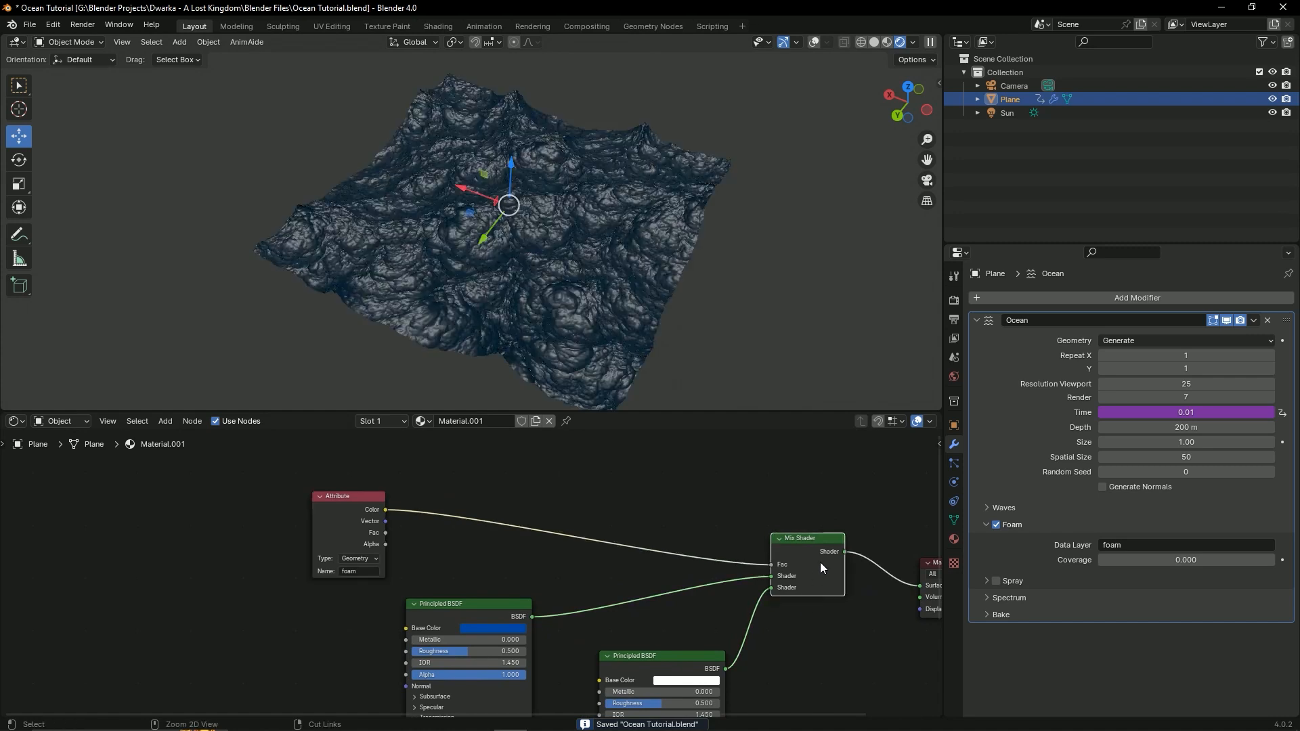
pyautogui.moveTo(681, 551); pyautogui.dragTo(615, 590, button='middle')
pyautogui.moveTo(272, 539); pyautogui.dragTo(267, 508)
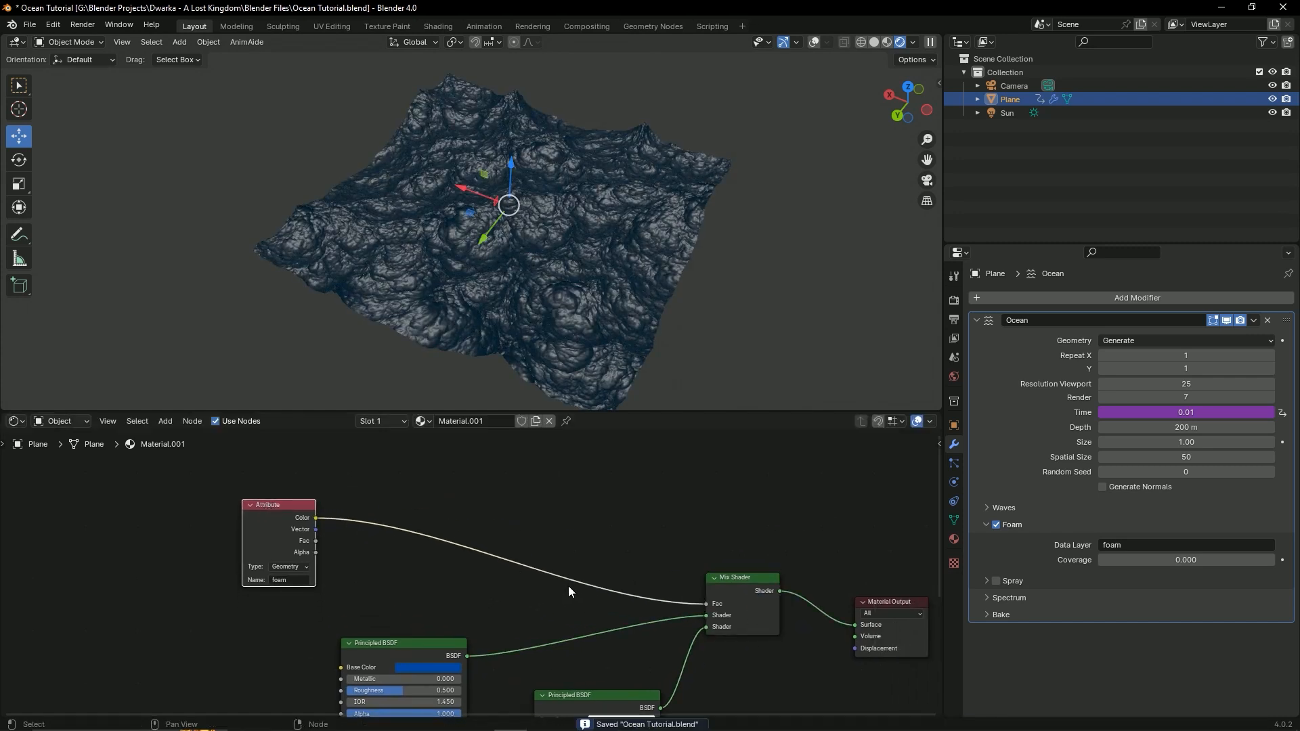
# Step: Insert a Color Ramp between the foam Attribute's Color and the Mix Shader's Fac, position it between them and save the project
pyautogui.click(514, 498)
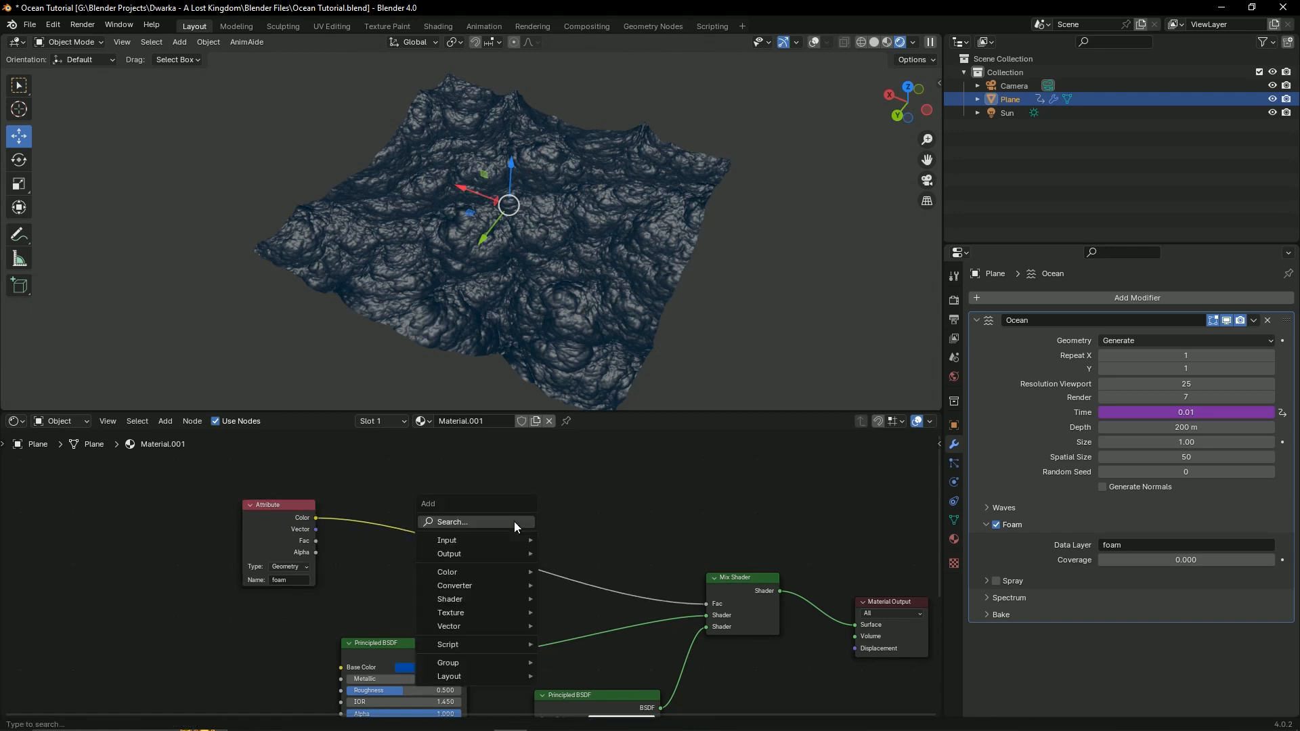
pyautogui.hotkey('shift', 'a')
pyautogui.click(514, 522)
pyautogui.write('r')
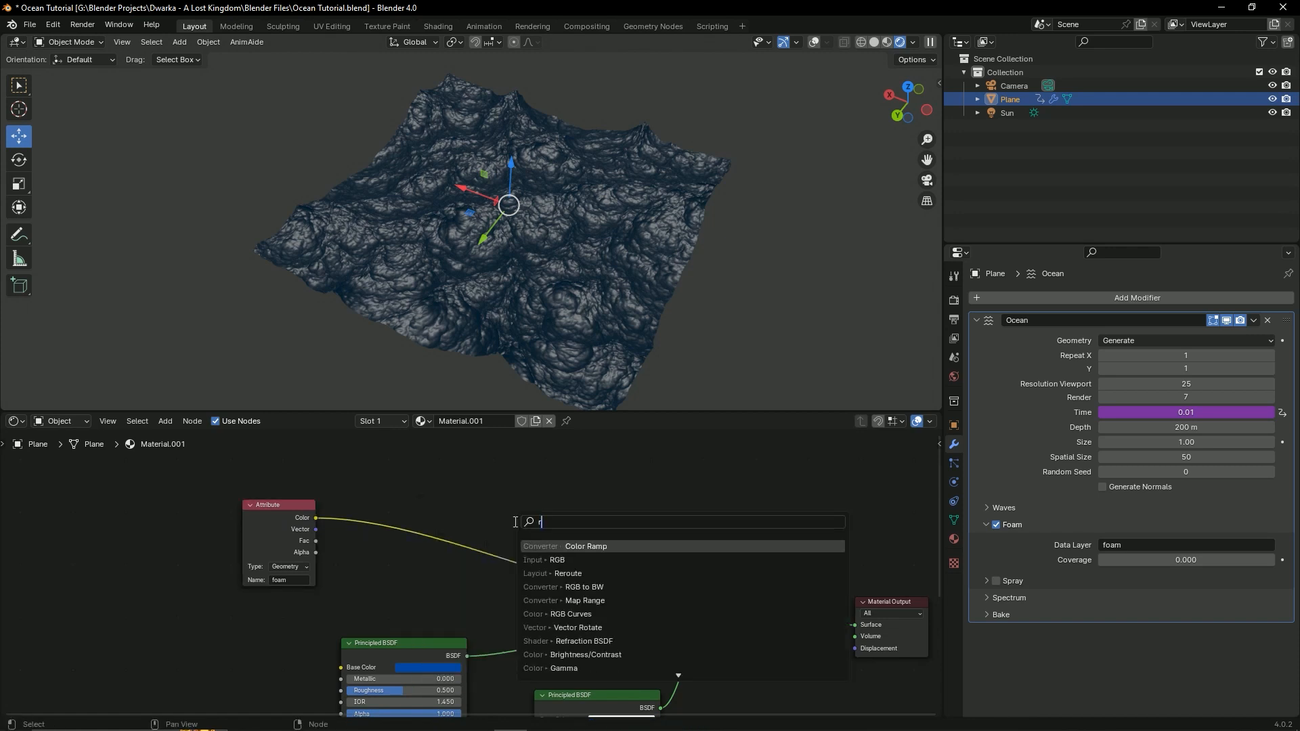
pyautogui.write('amp')
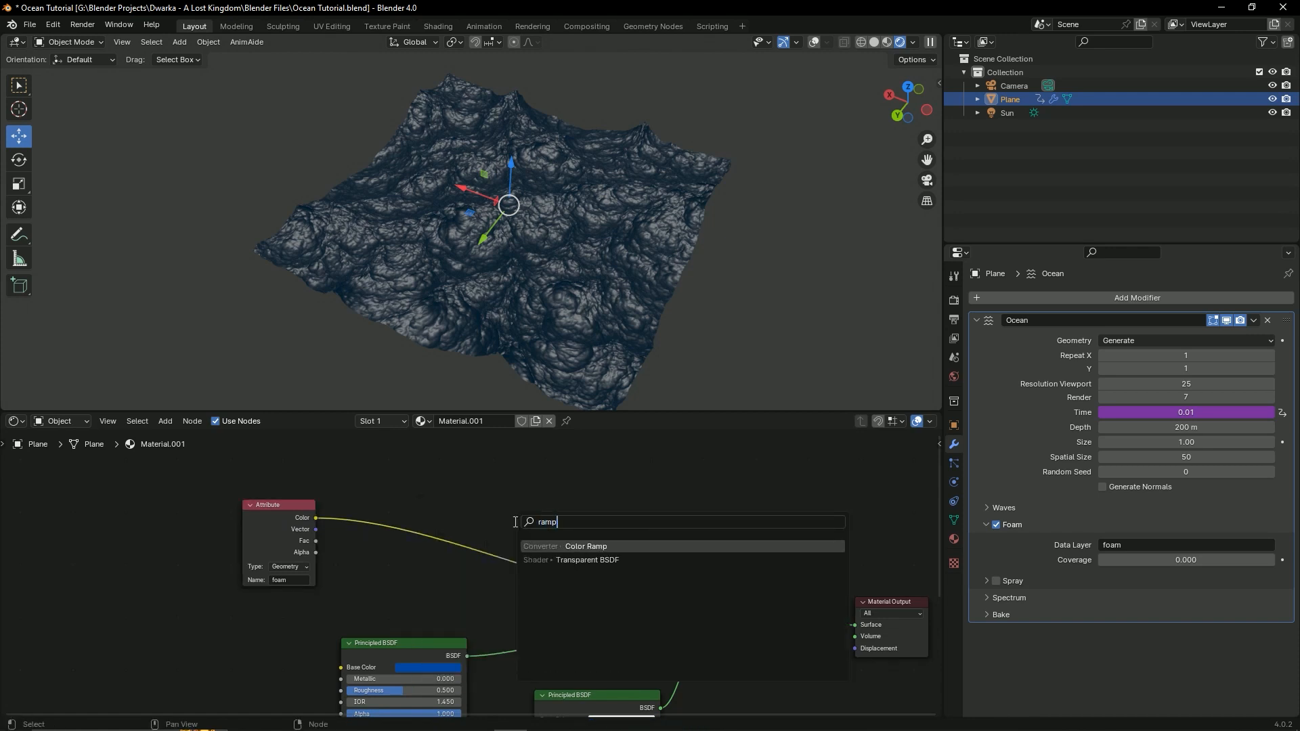
pyautogui.press('Return')
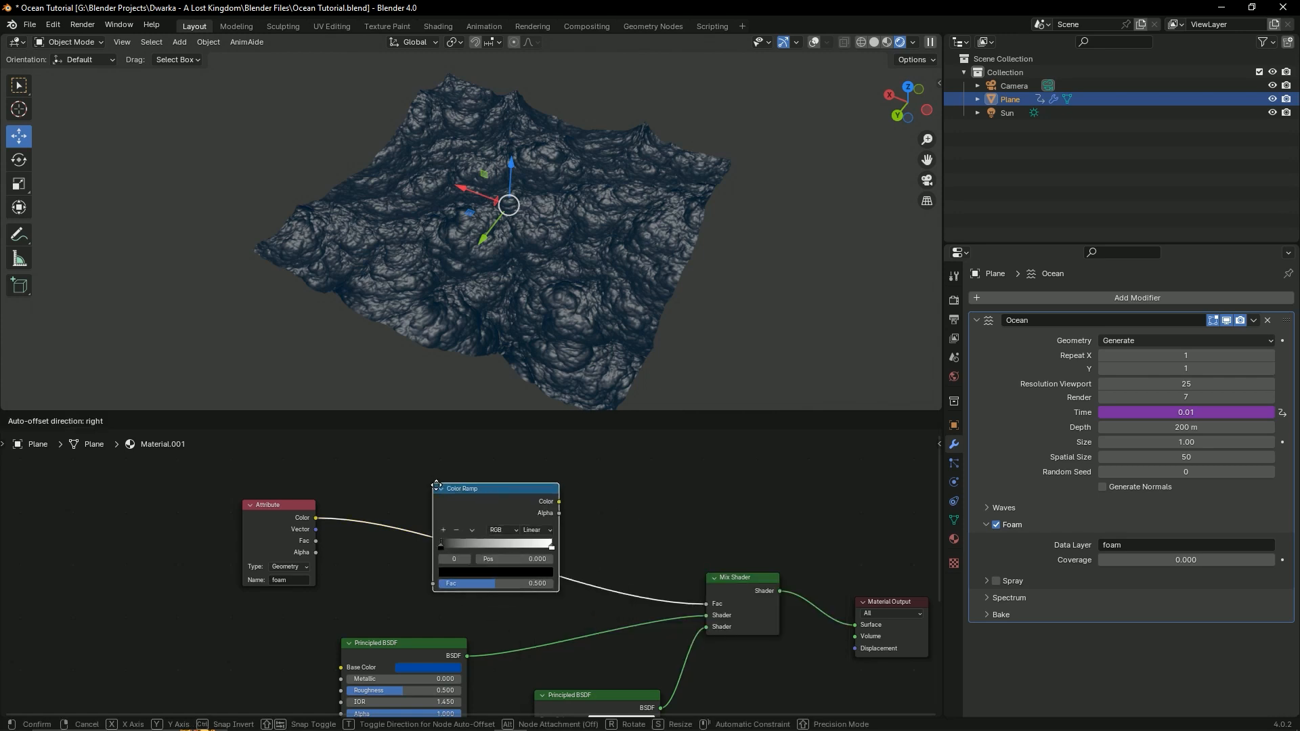
pyautogui.click(469, 486)
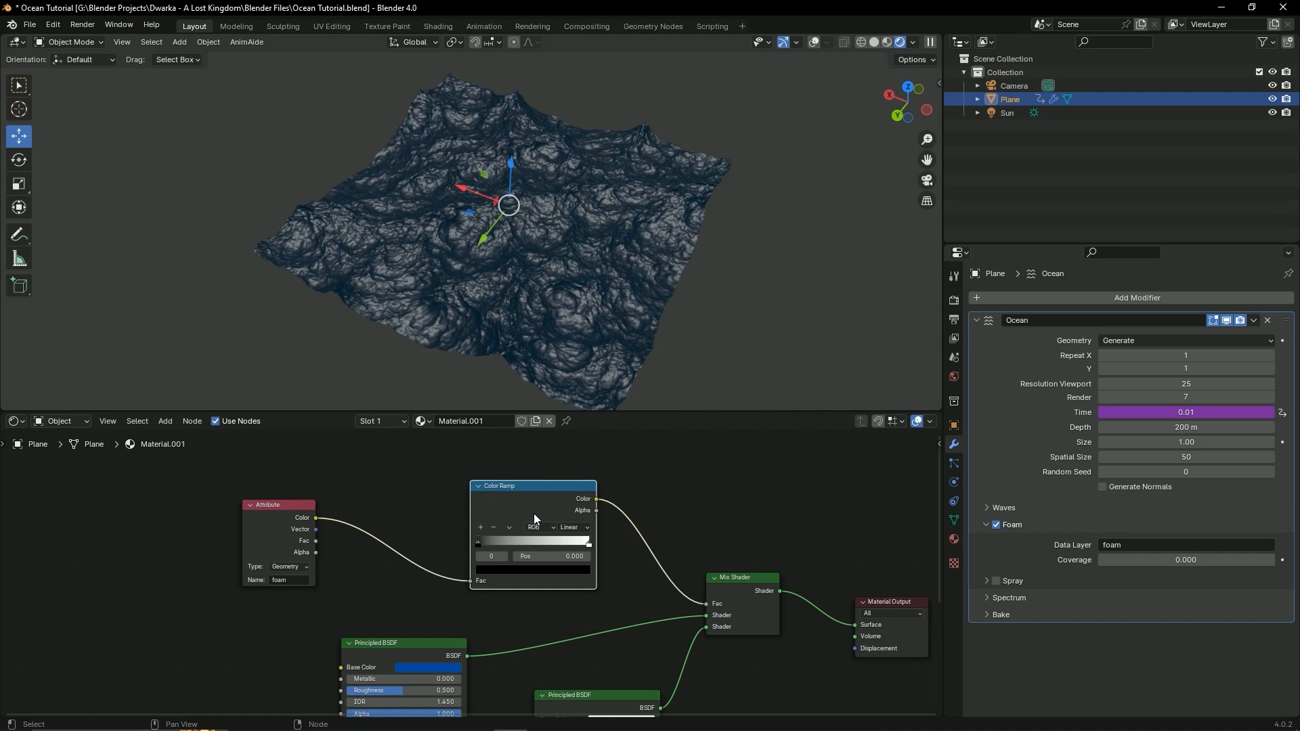
pyautogui.hotkey('ctrl', 's')
pyautogui.moveTo(527, 514); pyautogui.dragTo(497, 494)
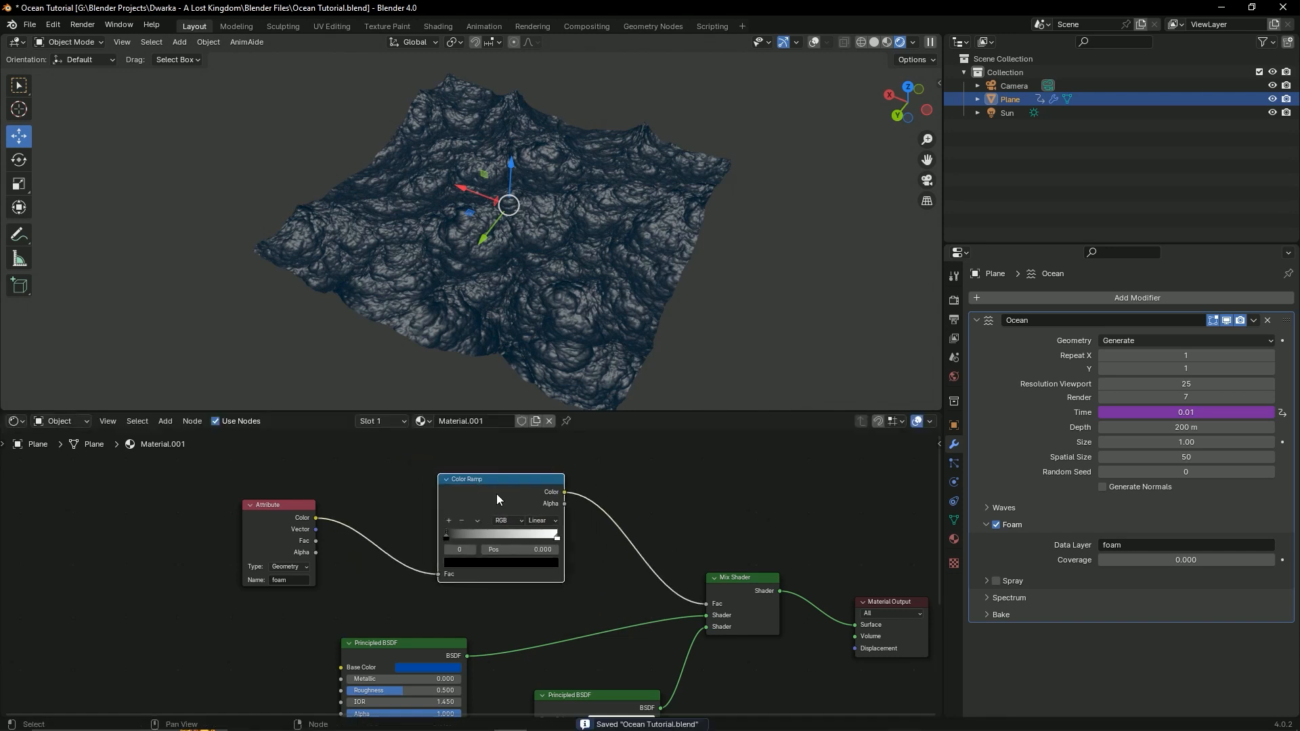
pyautogui.scroll(2, 463, 529)
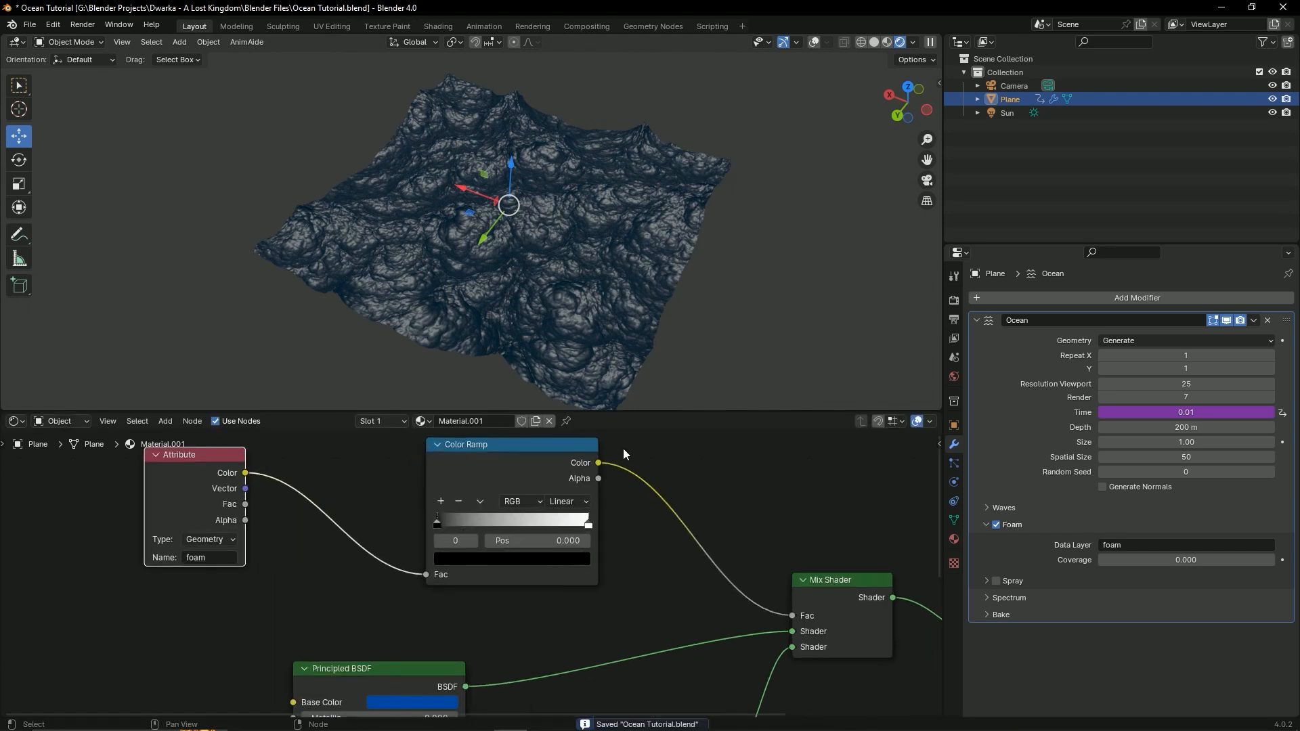
pyautogui.scroll(-1, 613, 474)
pyautogui.hotkey('ctrl', 's')
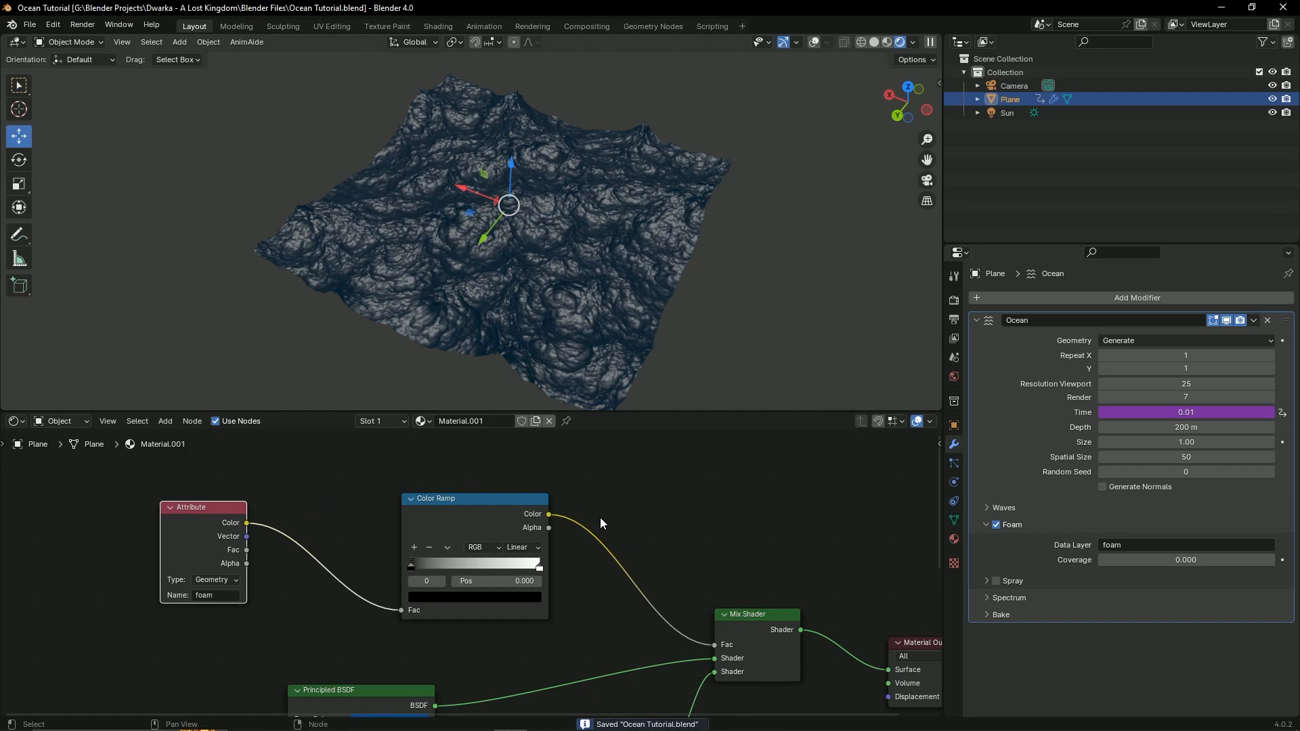
# Step: Preview the Color Ramp directly through the Material Output's Surface and slide its white stop close to the black stop
pyautogui.moveTo(710, 559); pyautogui.dragTo(702, 511, button='middle')
pyautogui.moveTo(540, 489); pyautogui.dragTo(568, 540, button='middle')
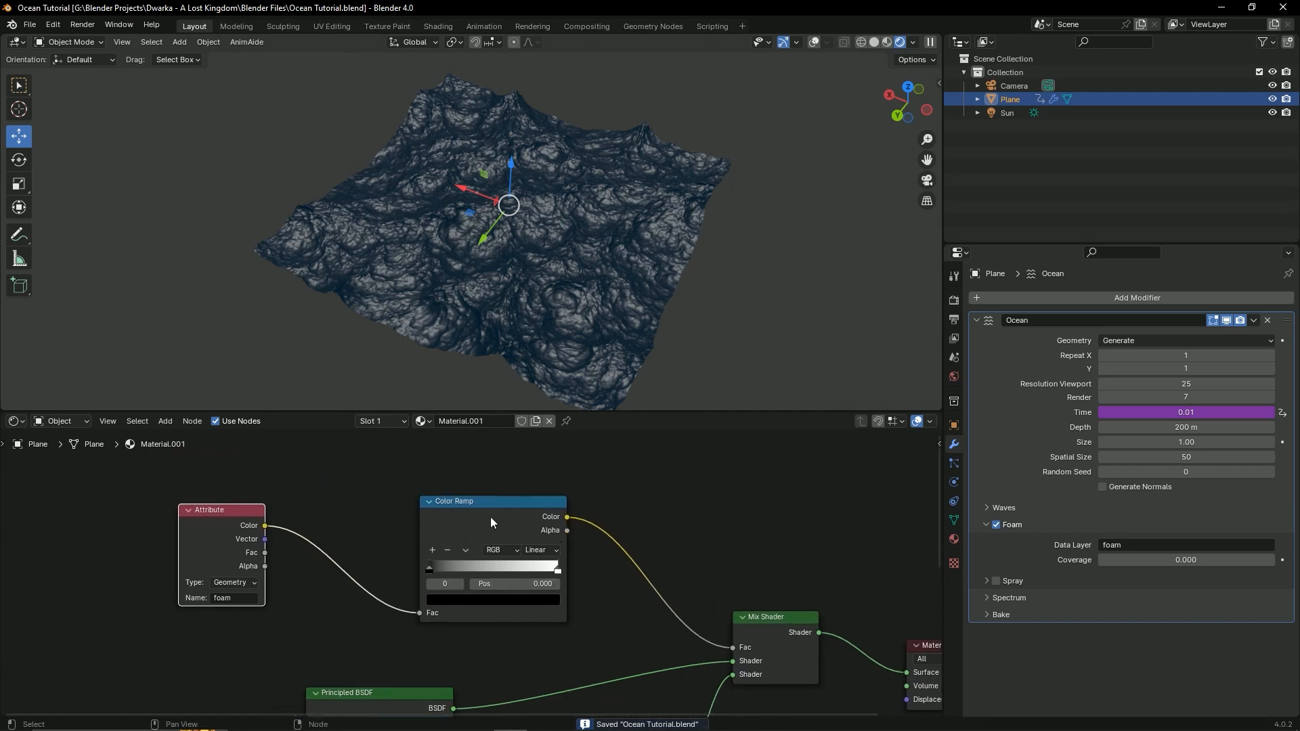
pyautogui.click(490, 518)
pyautogui.scroll(1, 531, 512)
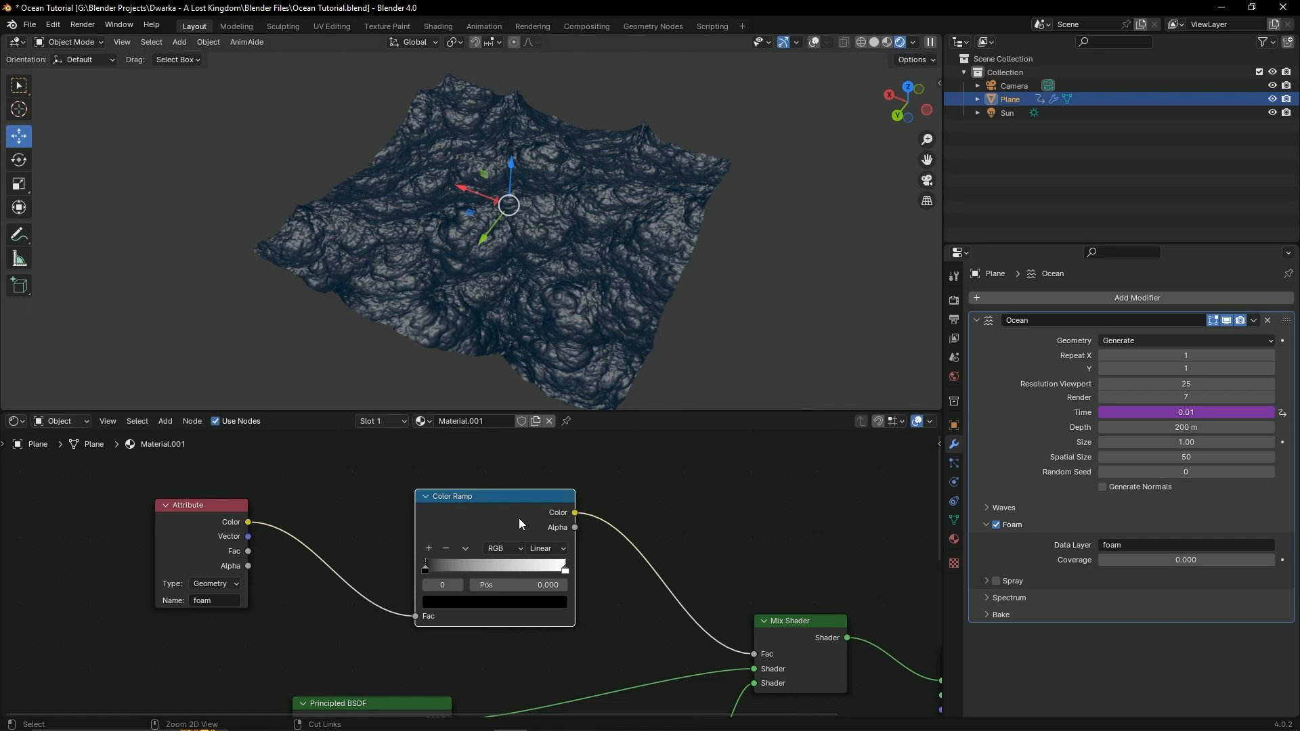
pyautogui.press('shift')
pyautogui.keyDown('ctrl'); pyautogui.keyDown('shift'); pyautogui.click(518, 518); pyautogui.keyUp('shift'); pyautogui.keyUp('ctrl')
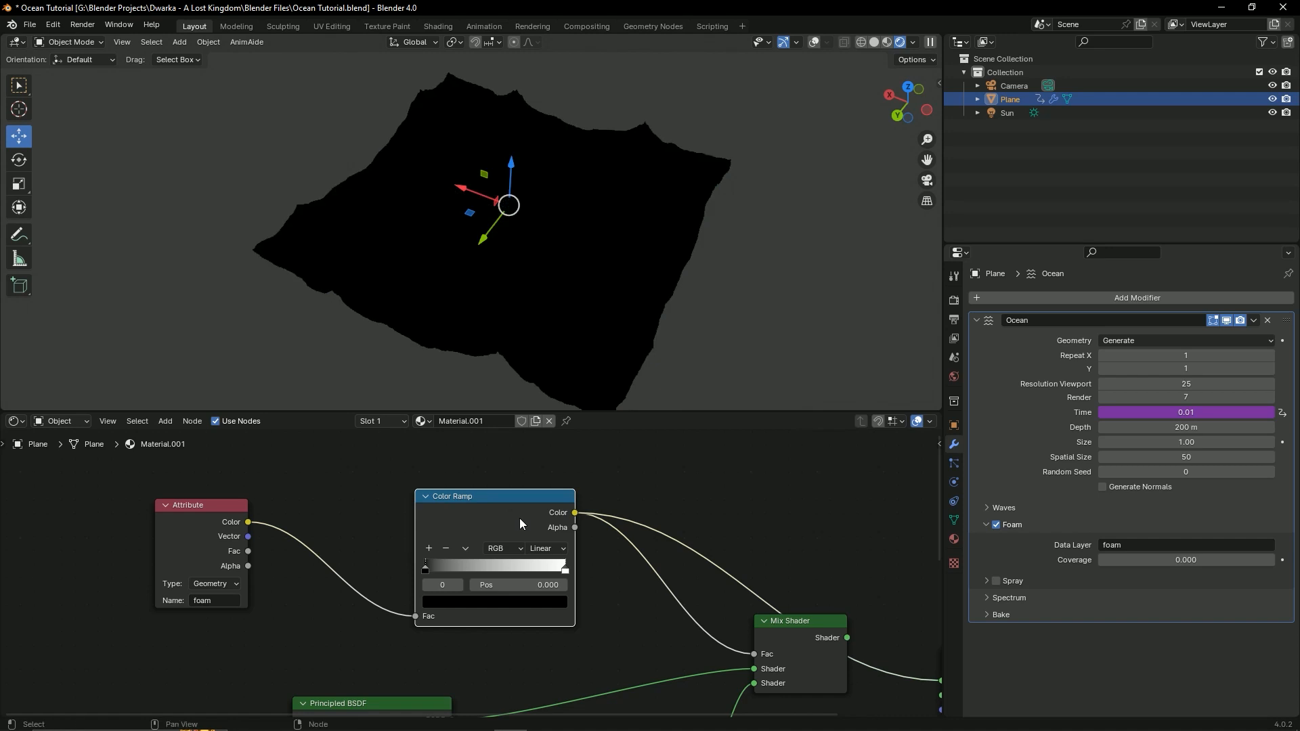
pyautogui.scroll(3, 486, 545)
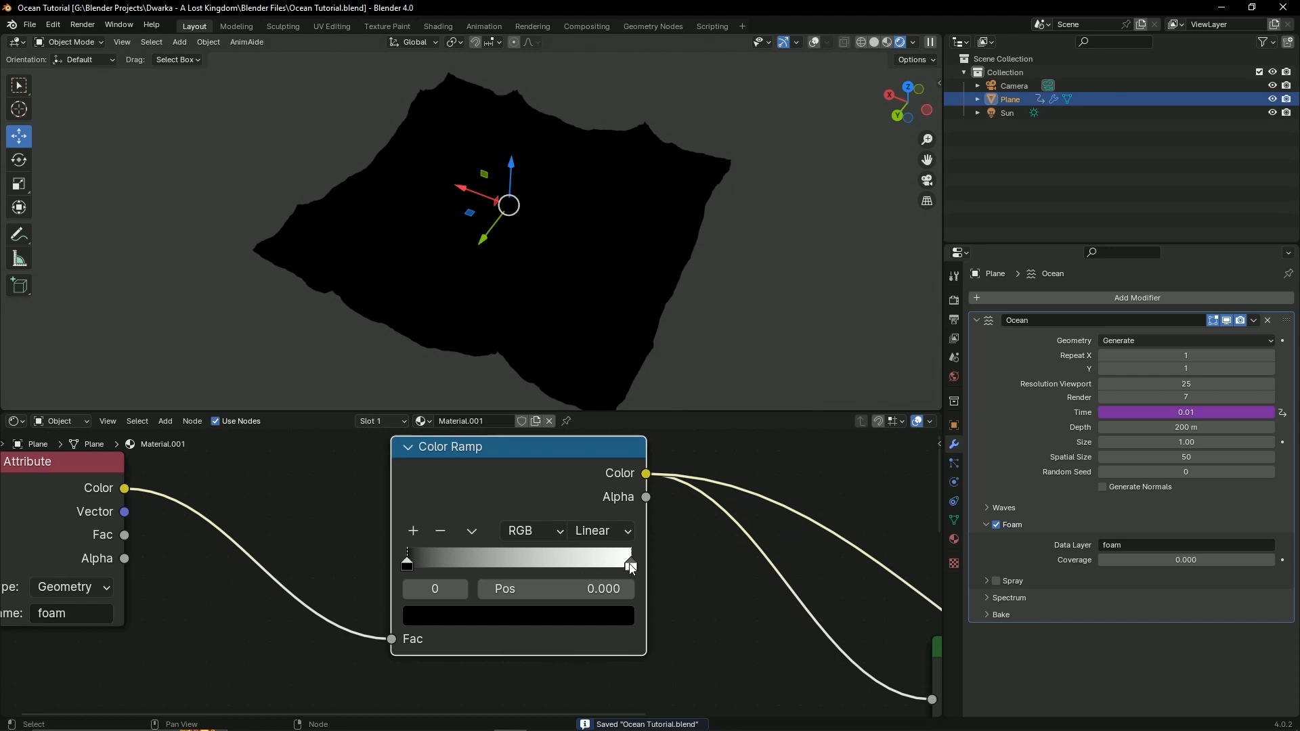
pyautogui.moveTo(631, 568); pyautogui.dragTo(445, 555)
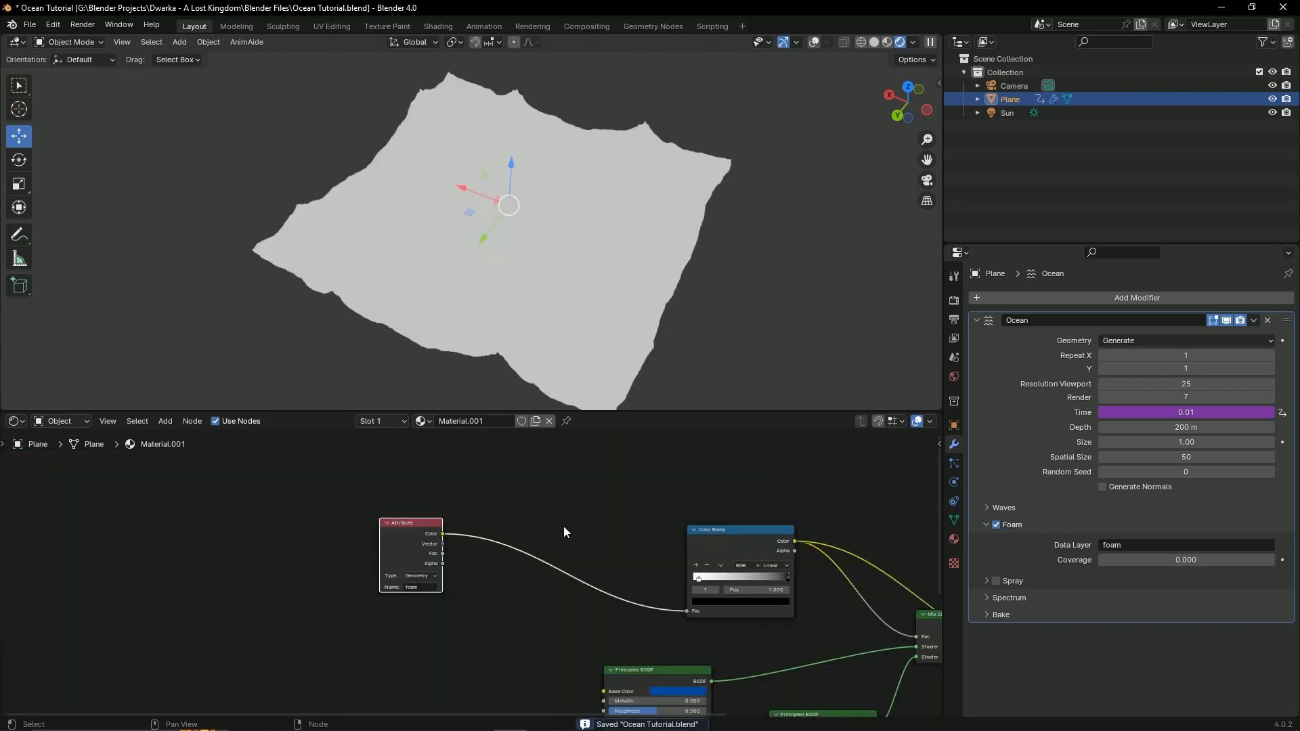
# Step: Insert a Math node set to Multiply between the foam Attribute and the Color Ramp
pyautogui.scroll(1, 685, 531)
pyautogui.moveTo(685, 531); pyautogui.dragTo(604, 528, button='middle')
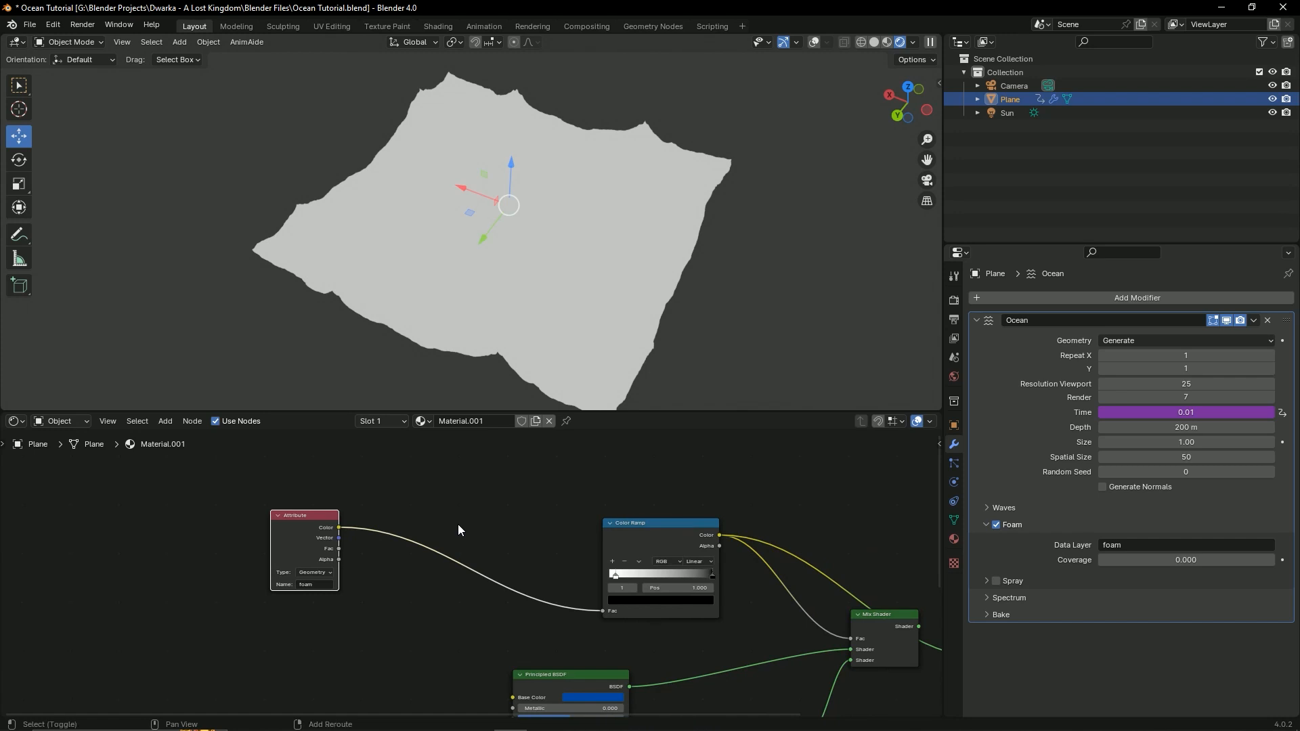
pyautogui.hotkey('shift', 'a')
pyautogui.click(458, 525)
pyautogui.write('add')
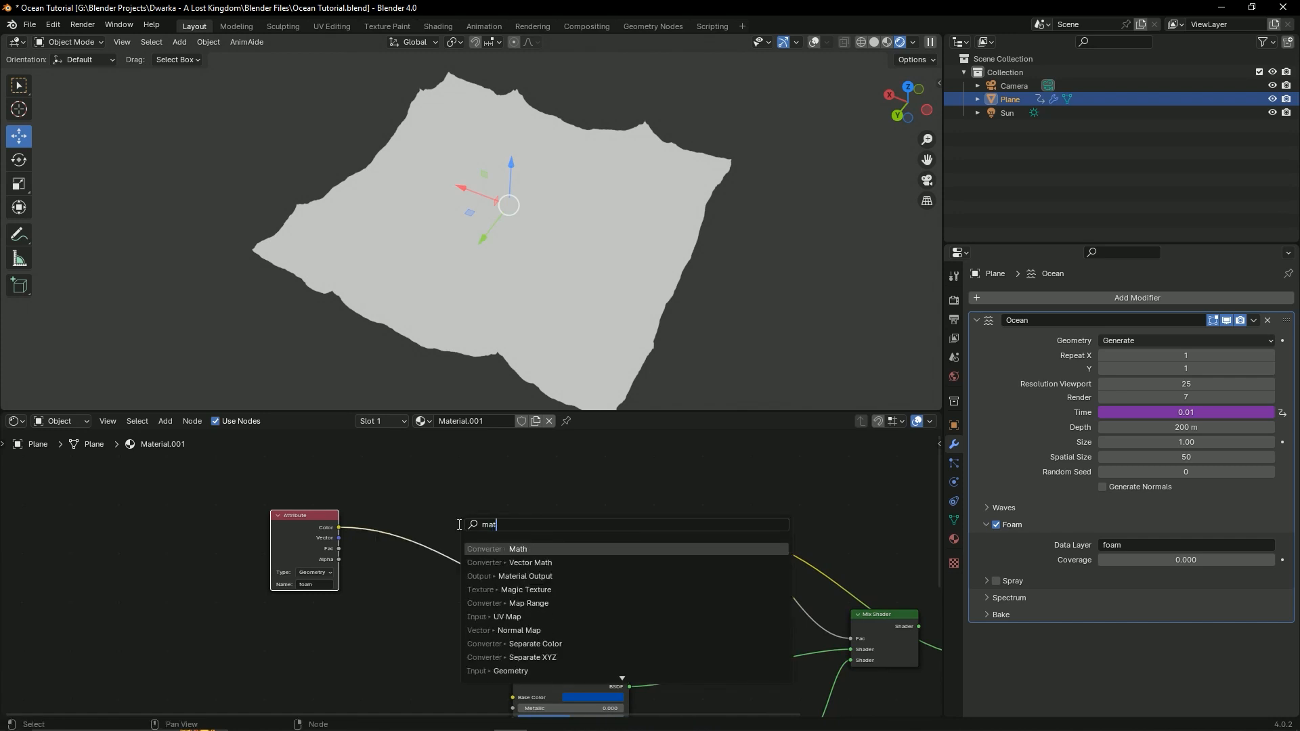
pyautogui.press('Return')
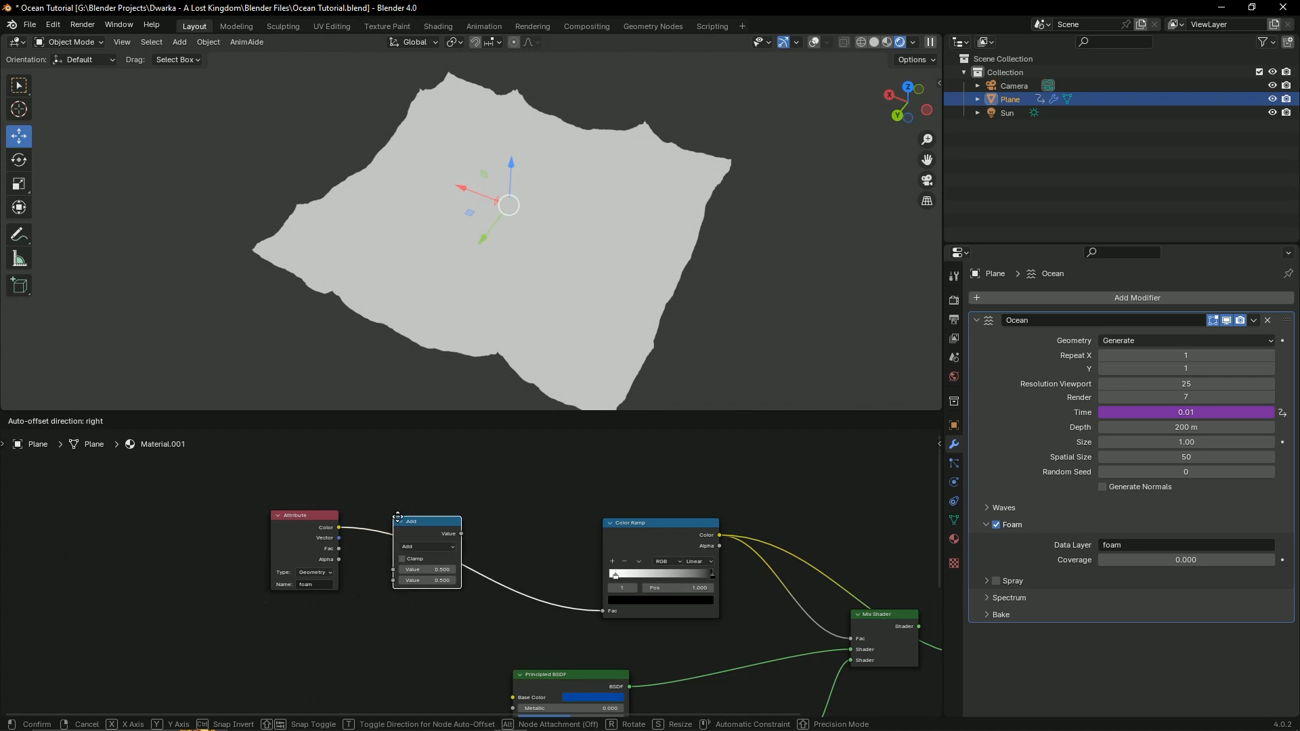
pyautogui.click(410, 514)
pyautogui.scroll(4, 436, 571)
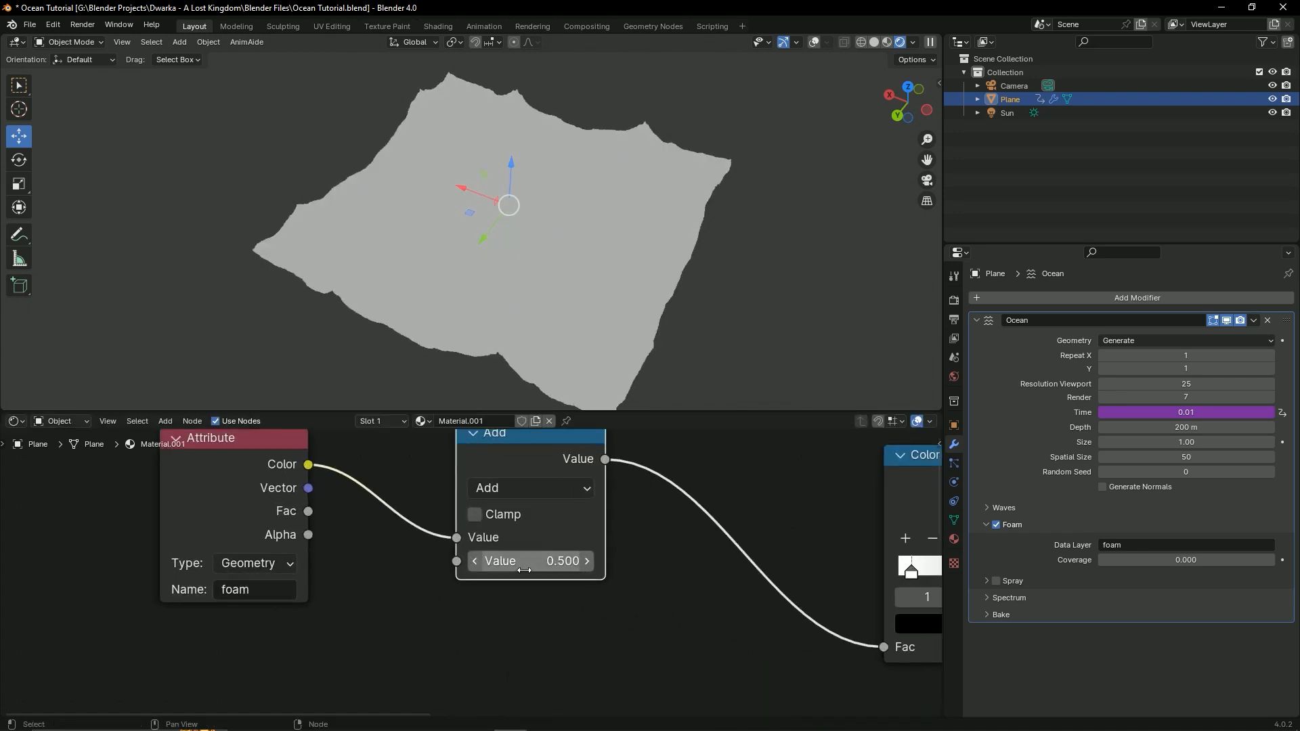
pyautogui.click(531, 487)
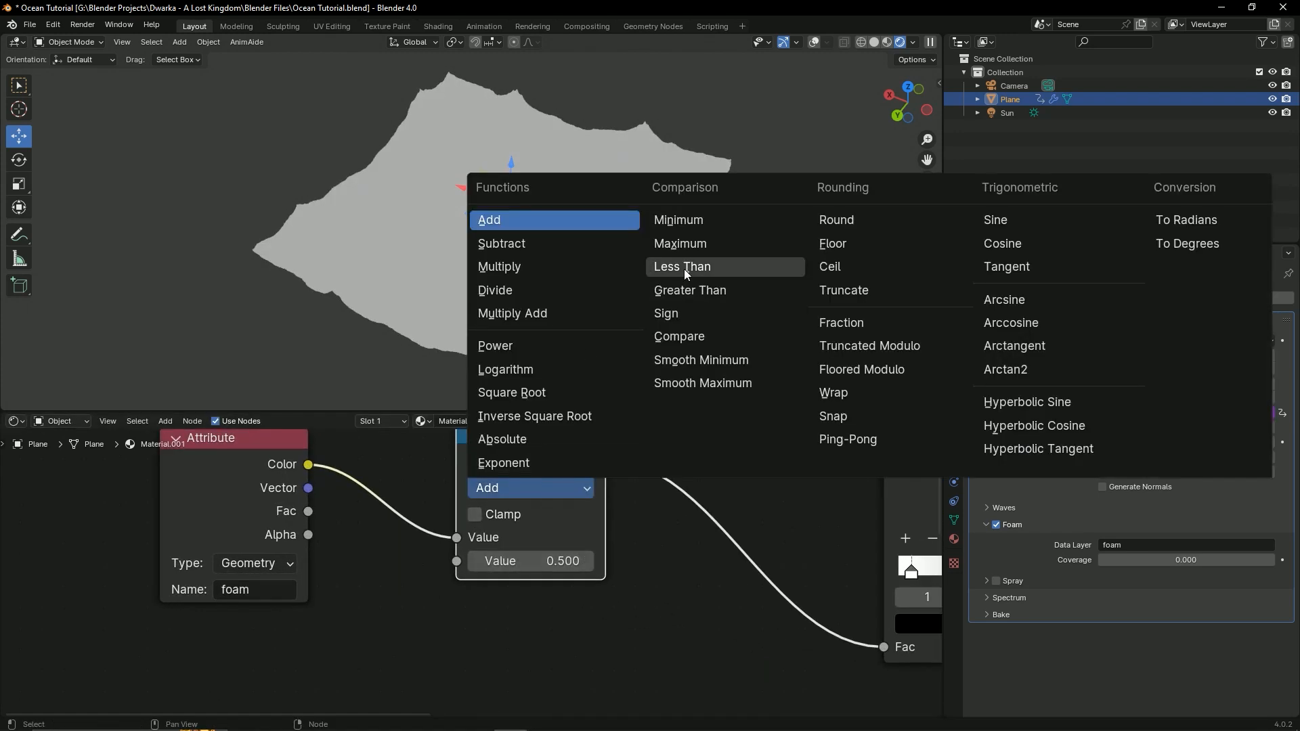
pyautogui.click(528, 263)
pyautogui.scroll(-1, 715, 548)
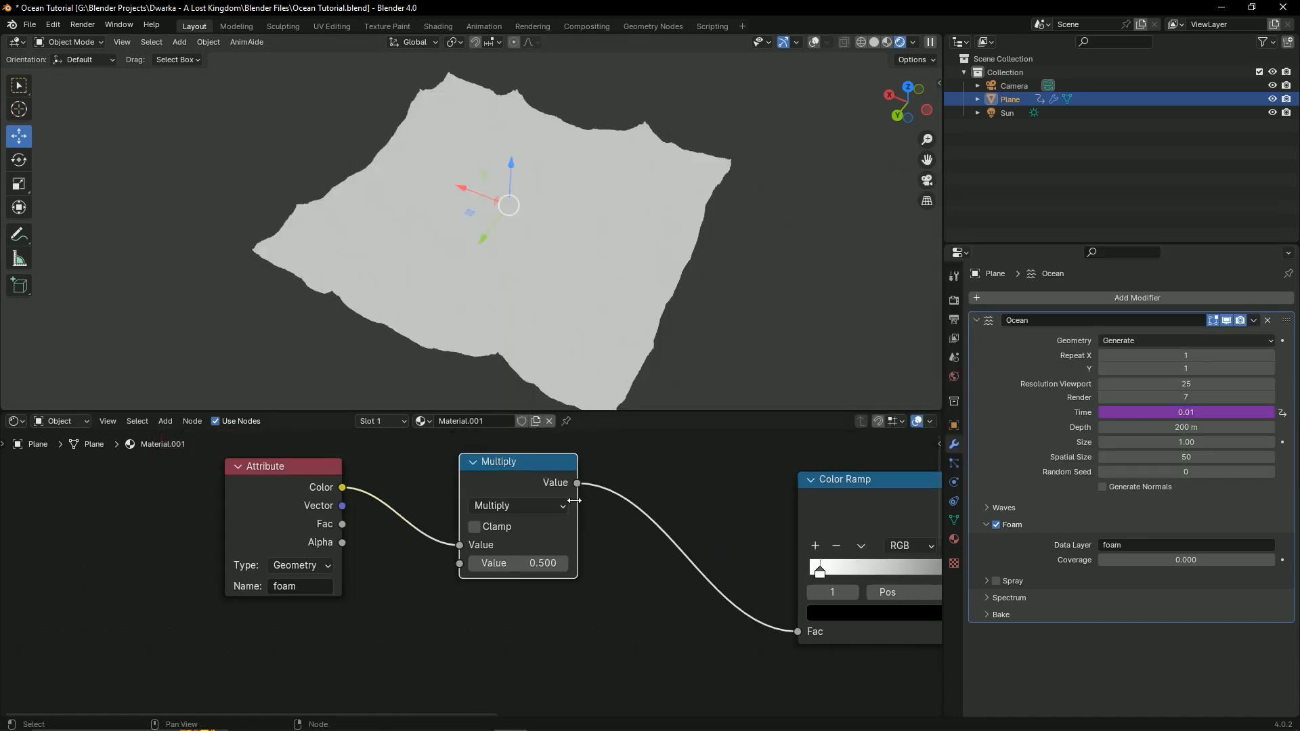
# Step: Duplicate the Multiply node and insert the copy between the first Multiply and the Color Ramp
pyautogui.hotkey('shift', 'd')
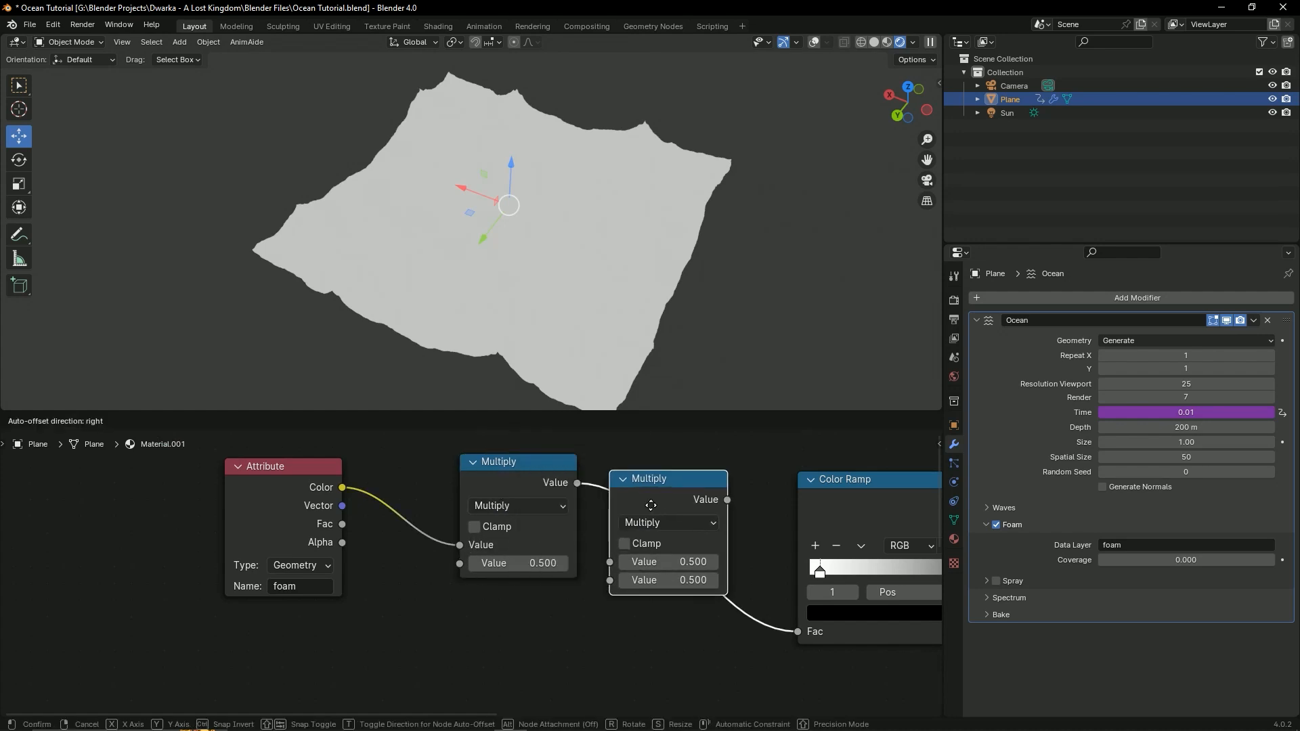
pyautogui.click(656, 505)
pyautogui.moveTo(660, 552); pyautogui.dragTo(557, 552, button='middle')
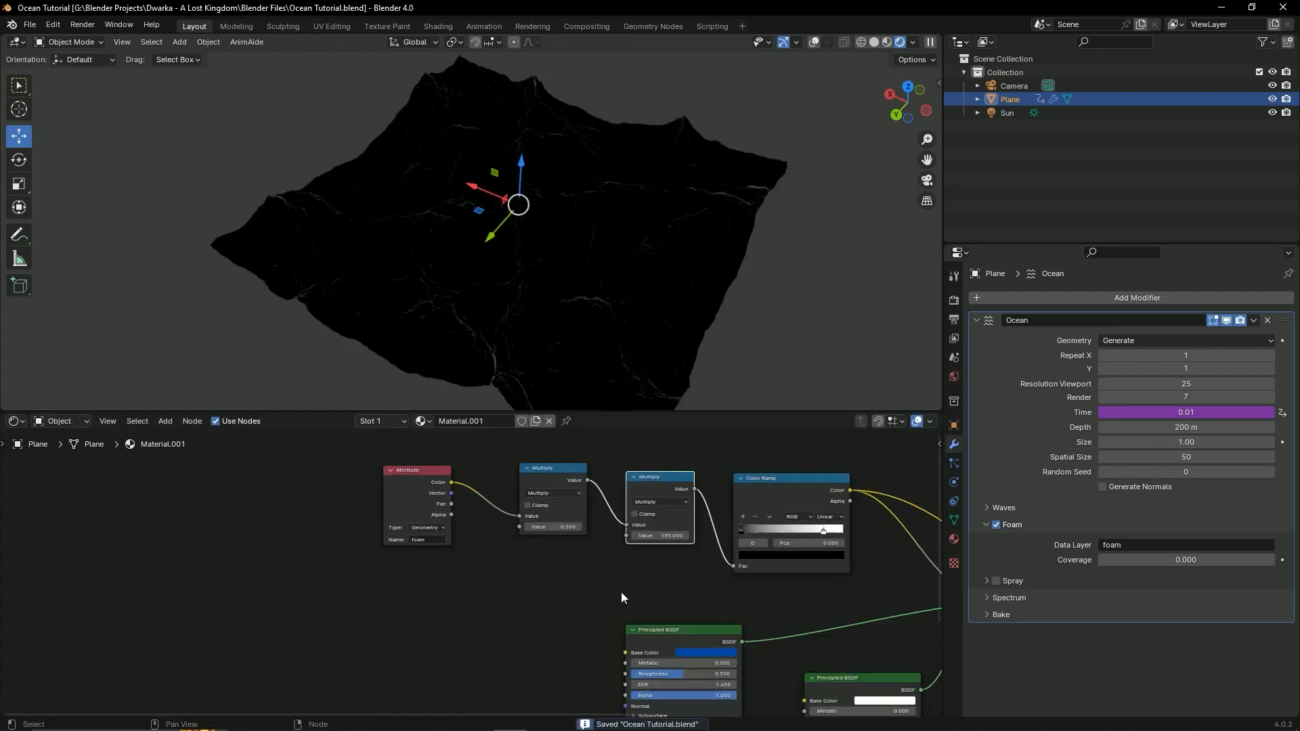
# Step: Set the second Multiply node's value to 434 and save the project
pyautogui.scroll(3, 613, 596)
pyautogui.moveTo(607, 597); pyautogui.dragTo(496, 635, button='middle')
pyautogui.scroll(2, 523, 601)
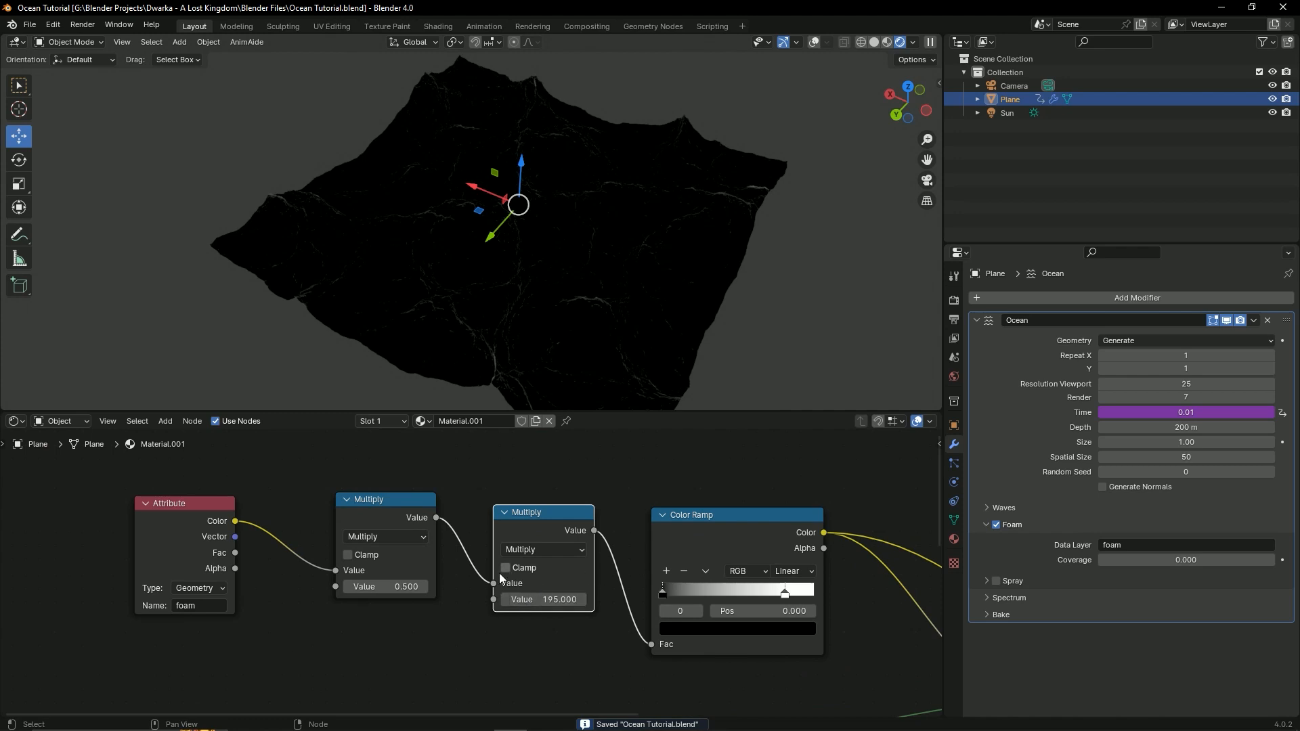
pyautogui.moveTo(538, 600); pyautogui.dragTo(582, 599)
pyautogui.hotkey('ctrl', 's')
# Step: Examine the white foam mask on the ocean surface from a closer, lower angle
pyautogui.moveTo(568, 157); pyautogui.dragTo(657, 204, button='middle')
pyautogui.scroll(5, 550, 218)
pyautogui.scroll(-4, 700, 202)
pyautogui.keyDown('shift'); pyautogui.moveTo(666, 279); pyautogui.dragTo(640, 230, button='middle'); pyautogui.keyUp('shift')
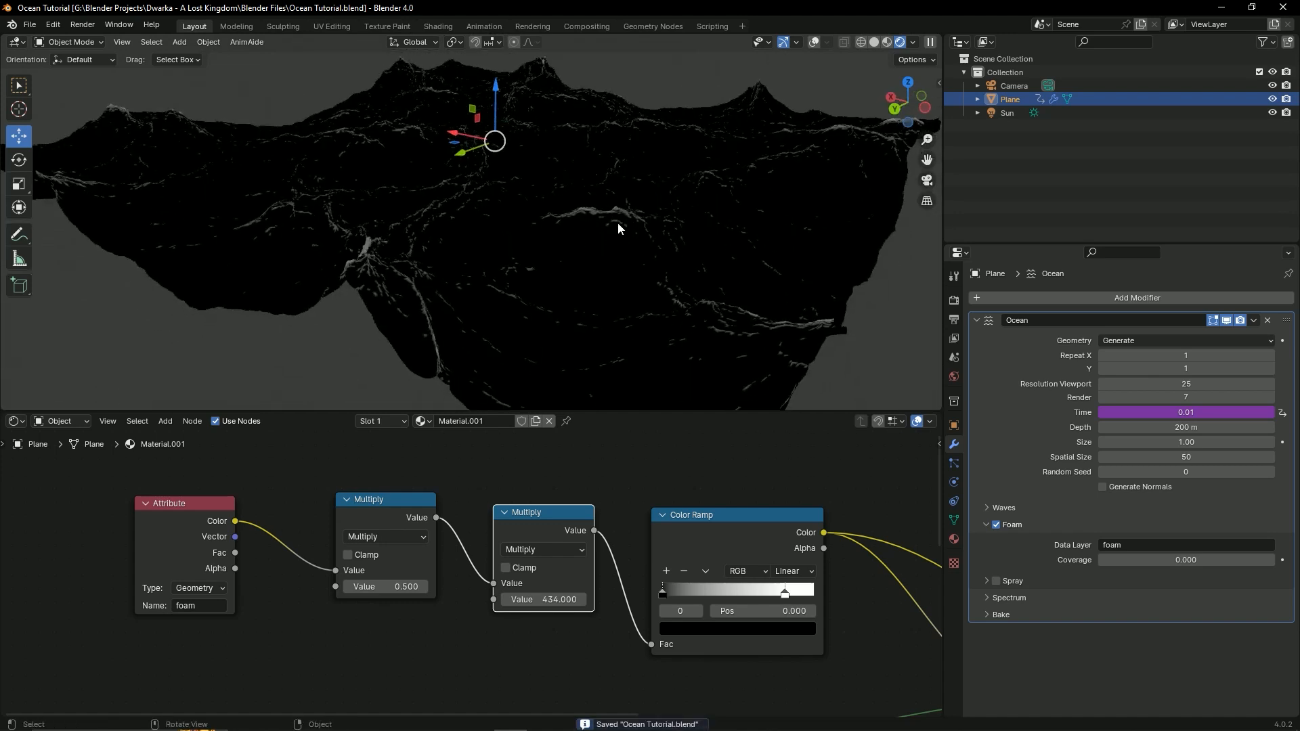
pyautogui.moveTo(645, 236); pyautogui.dragTo(582, 244, button='middle')
pyautogui.scroll(-2, 786, 528)
pyautogui.scroll(4, 657, 495)
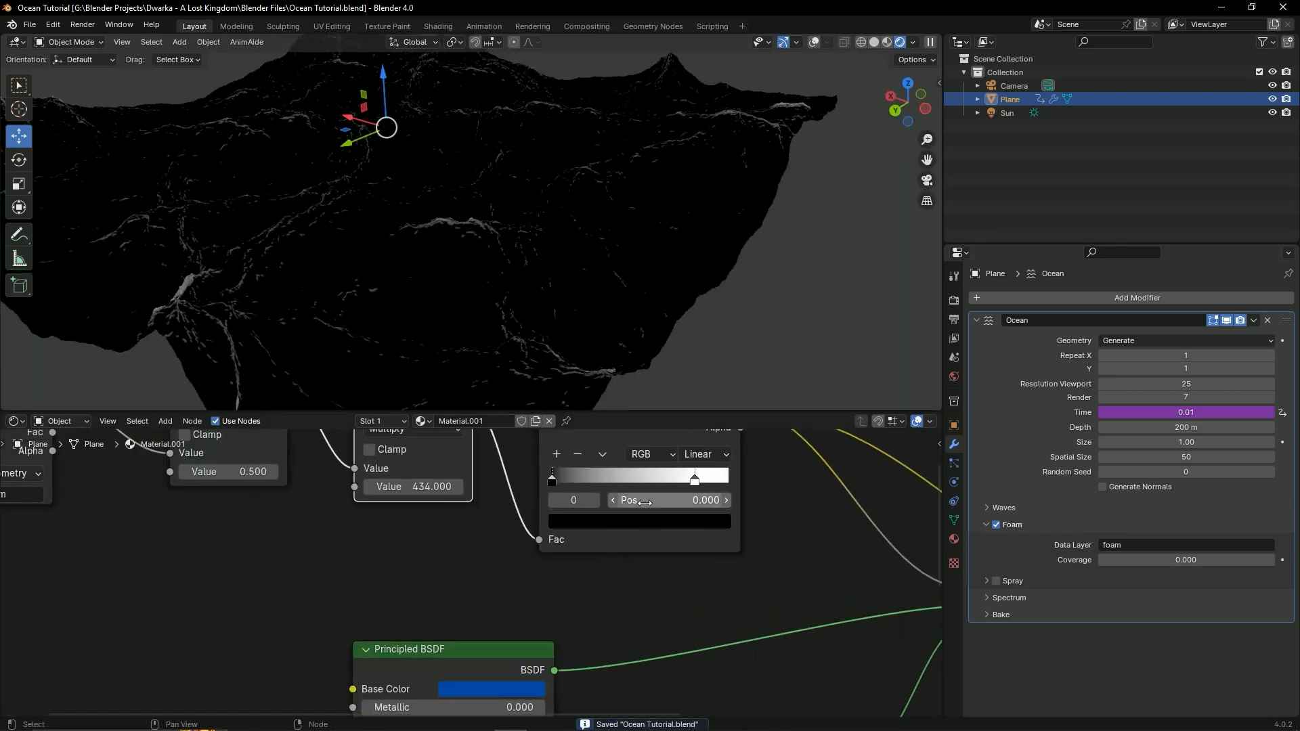
# Step: Move the Color Ramp's white stop to position 0.200, set the second Multiply's value to 492.8 and save the project
pyautogui.moveTo(672, 517); pyautogui.dragTo(707, 523, button='middle')
pyautogui.scroll(-1, 645, 524)
pyautogui.moveTo(748, 606); pyautogui.dragTo(664, 600)
pyautogui.moveTo(561, 601)
pyautogui.mouseDown()
pyautogui.moveTo(594, 603)
pyautogui.moveTo(562, 602)
pyautogui.mouseUp()
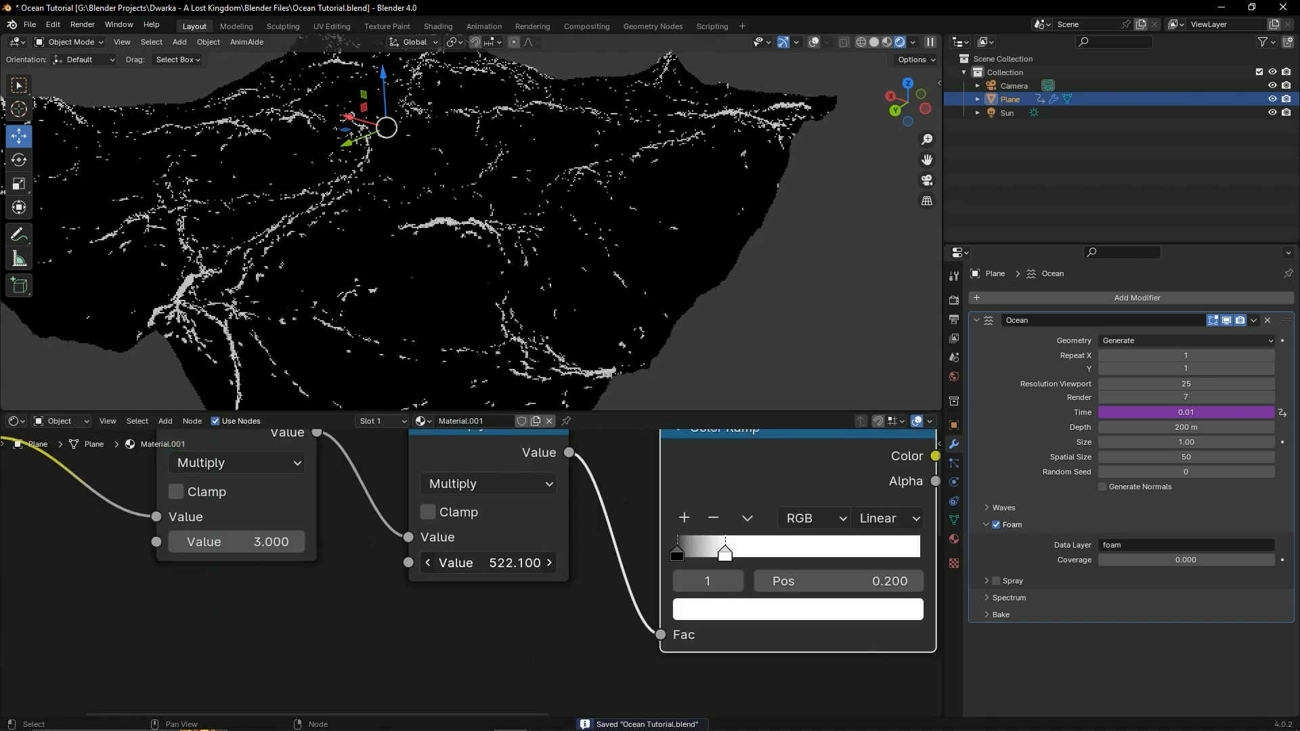
pyautogui.moveTo(487, 563); pyautogui.dragTo(469, 563)
pyautogui.scroll(-5, 637, 62)
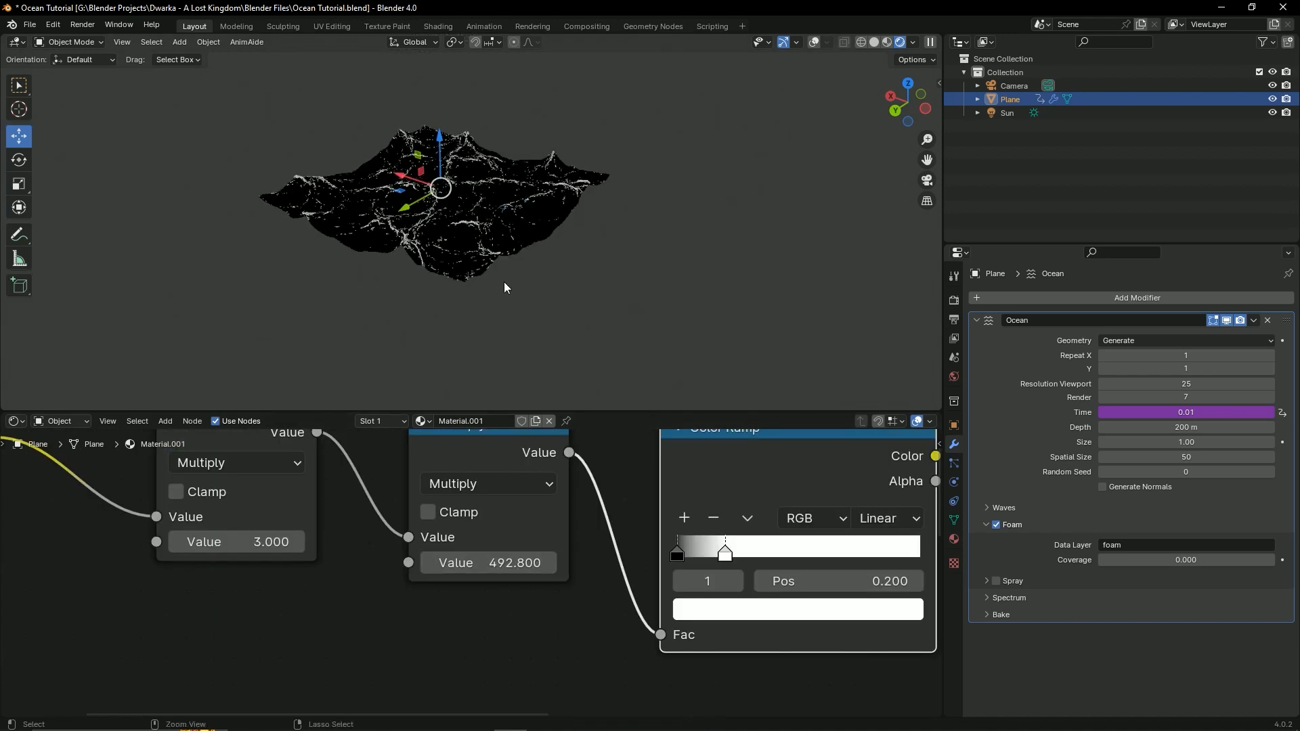
pyautogui.hotkey('ctrl', 's')
# Step: Move the Color Ramp's white stop to position 0.745 and set the second Multiply's value to 472.9
pyautogui.keyDown('ctrl'); pyautogui.moveTo(503, 282); pyautogui.dragTo(483, 218, button='middle'); pyautogui.keyUp('ctrl')
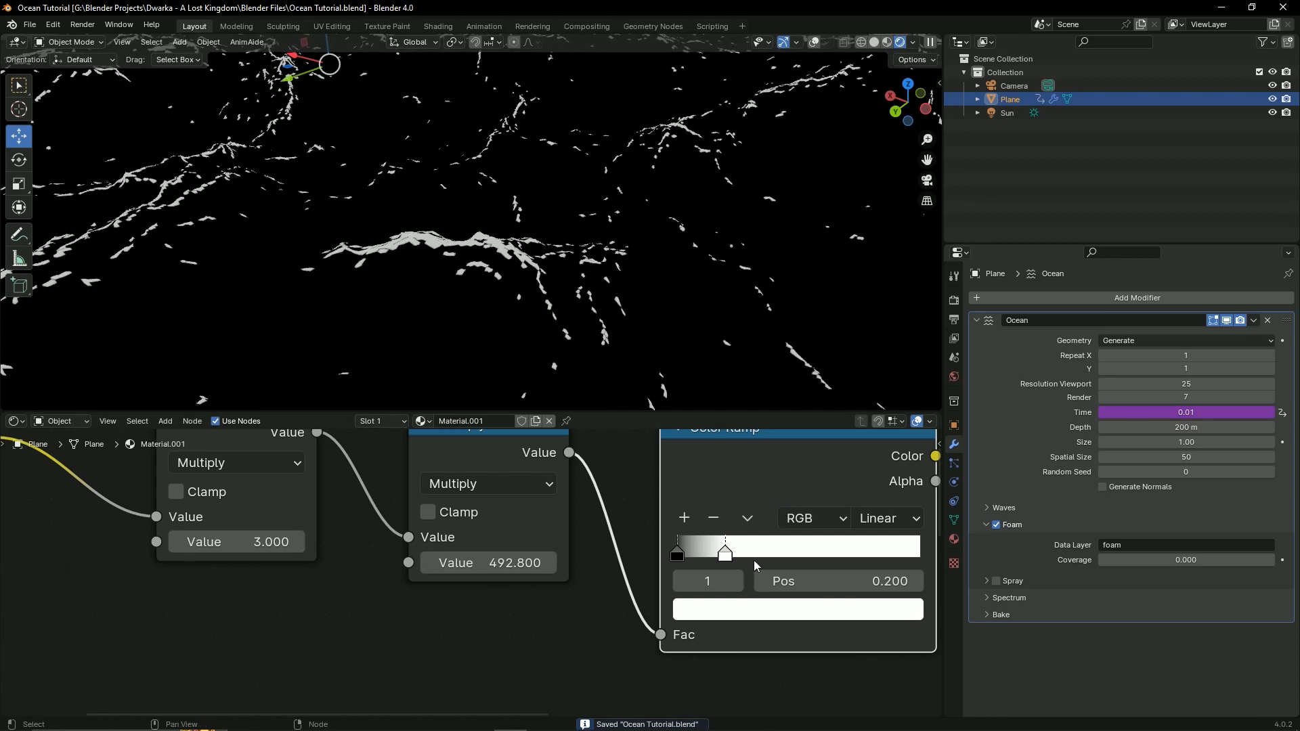
pyautogui.moveTo(726, 559); pyautogui.dragTo(858, 559)
pyautogui.moveTo(468, 563); pyautogui.dragTo(441, 563)
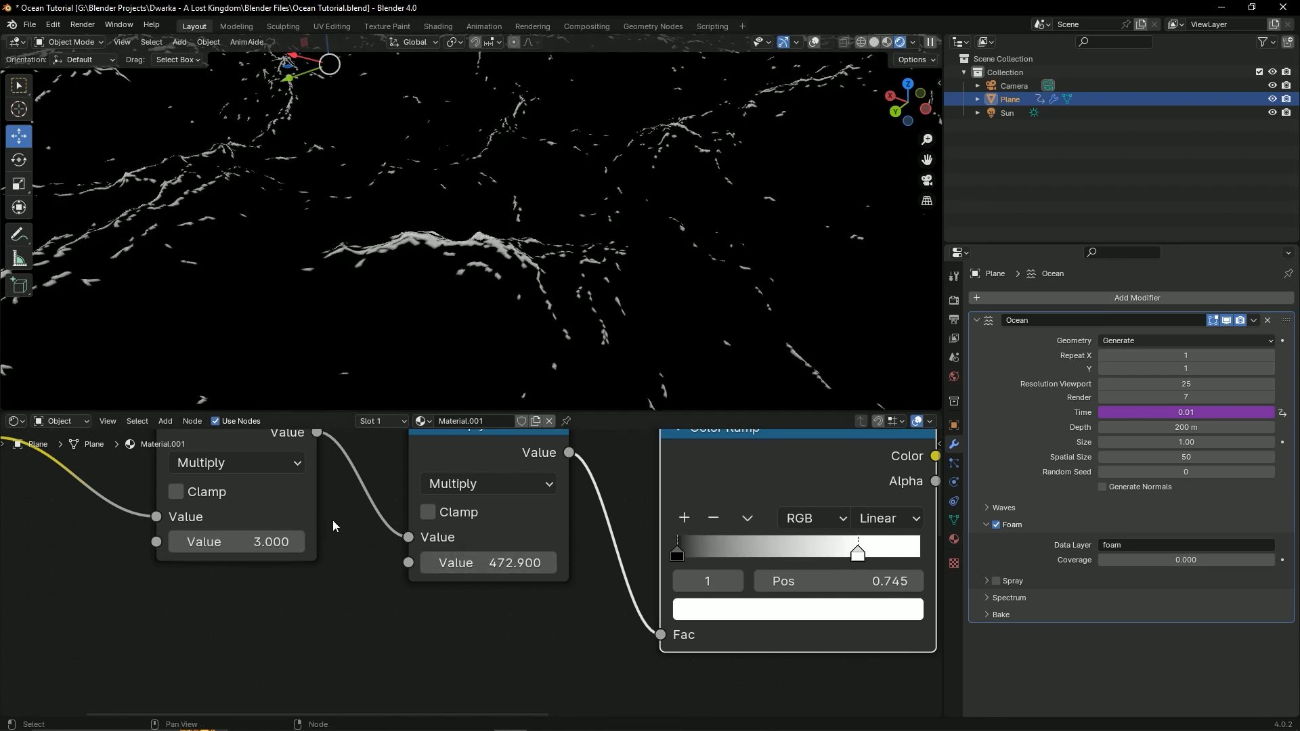
# Step: Set the first Multiply node's value to 1.9 and save the project
pyautogui.moveTo(214, 542)
pyautogui.mouseDown()
pyautogui.moveTo(156, 542)
pyautogui.moveTo(201, 542)
pyautogui.mouseUp()
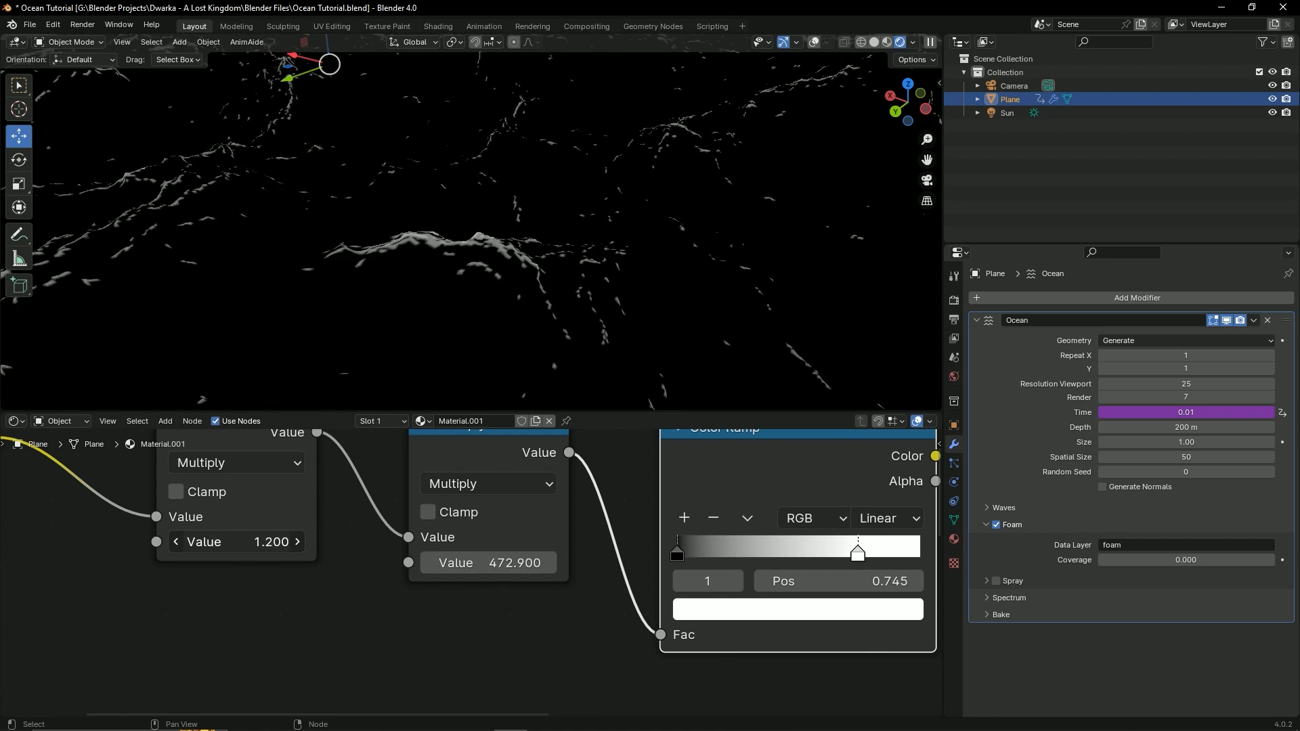
pyautogui.hotkey('ctrl', 's')
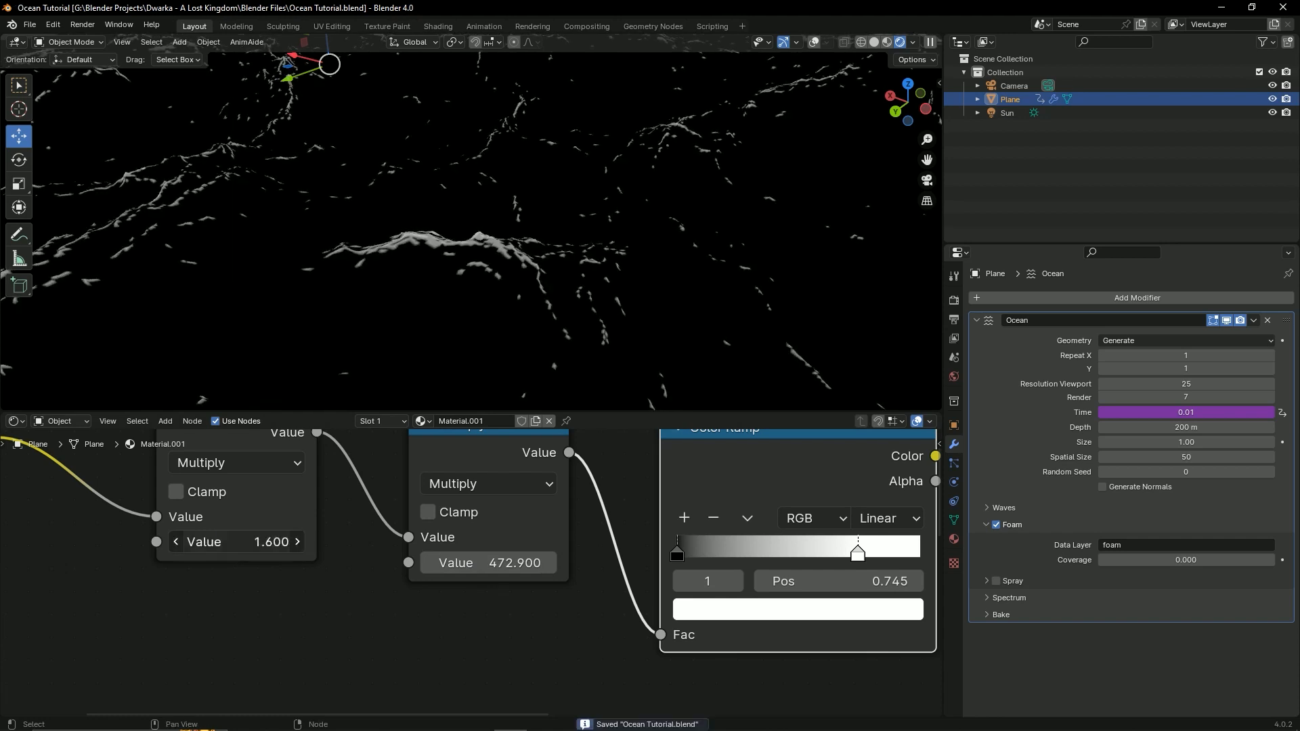
pyautogui.hotkey('ctrl', 's')
# Step: Examine the foam mask across the whole ocean surface and the node links around the Mix Shader and Material Output
pyautogui.scroll(-8, 554, 308)
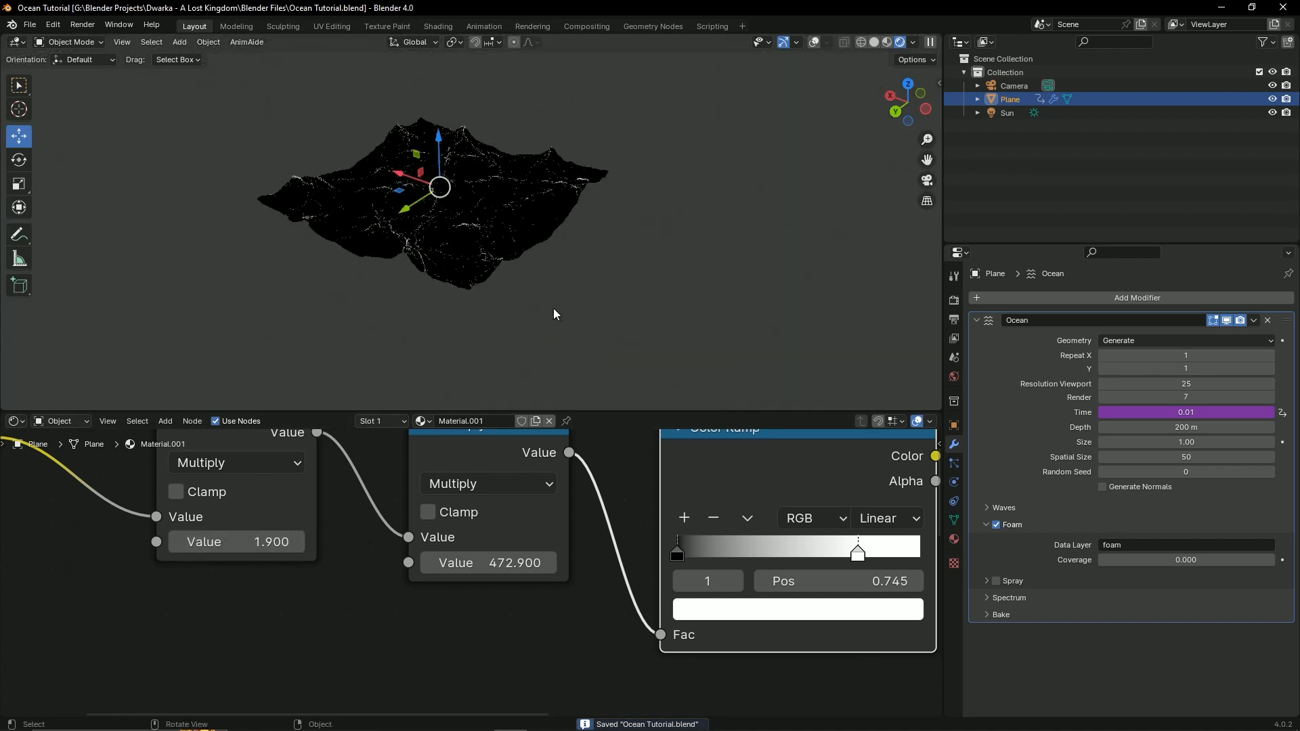
pyautogui.moveTo(554, 308); pyautogui.dragTo(528, 303, button='middle')
pyautogui.scroll(5, 570, 344)
pyautogui.keyDown('shift'); pyautogui.moveTo(455, 275); pyautogui.dragTo(503, 315, button='middle'); pyautogui.keyUp('shift')
pyautogui.scroll(-1, 503, 315)
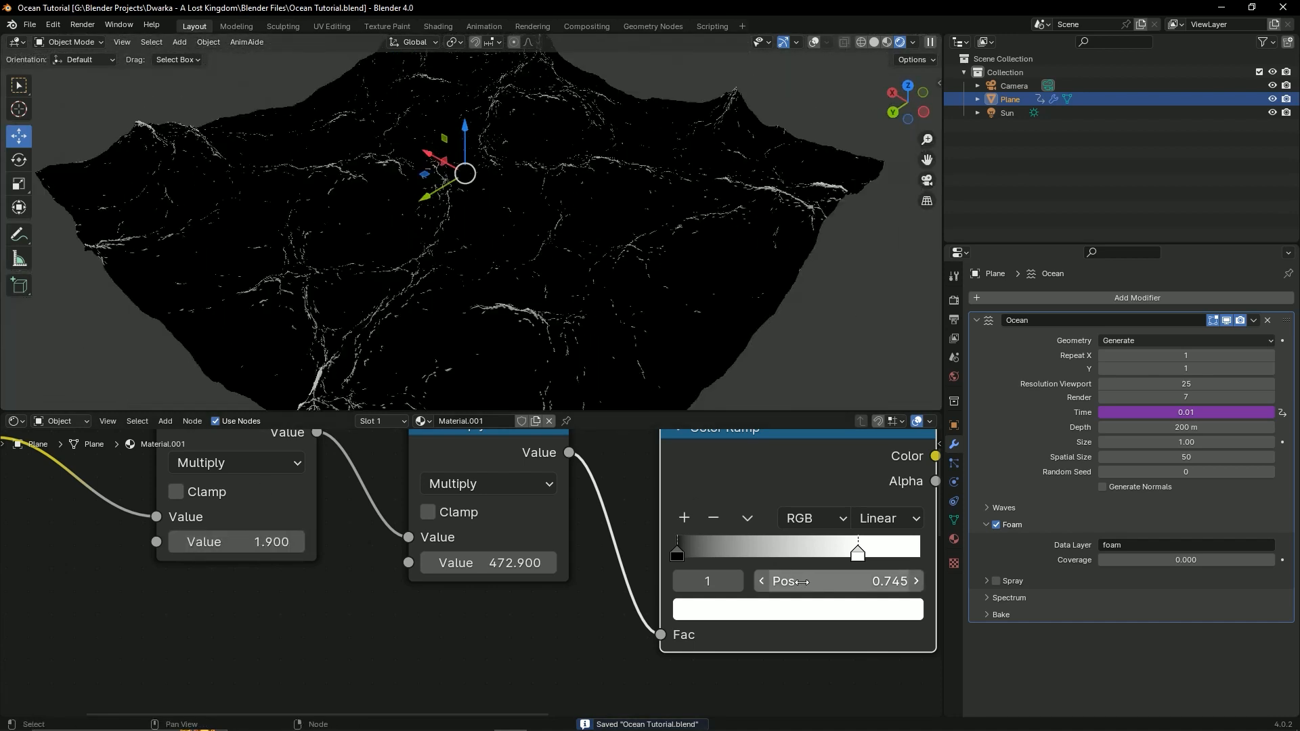
pyautogui.scroll(-6, 798, 580)
pyautogui.moveTo(827, 554); pyautogui.dragTo(659, 482, button='middle')
pyautogui.scroll(3, 660, 481)
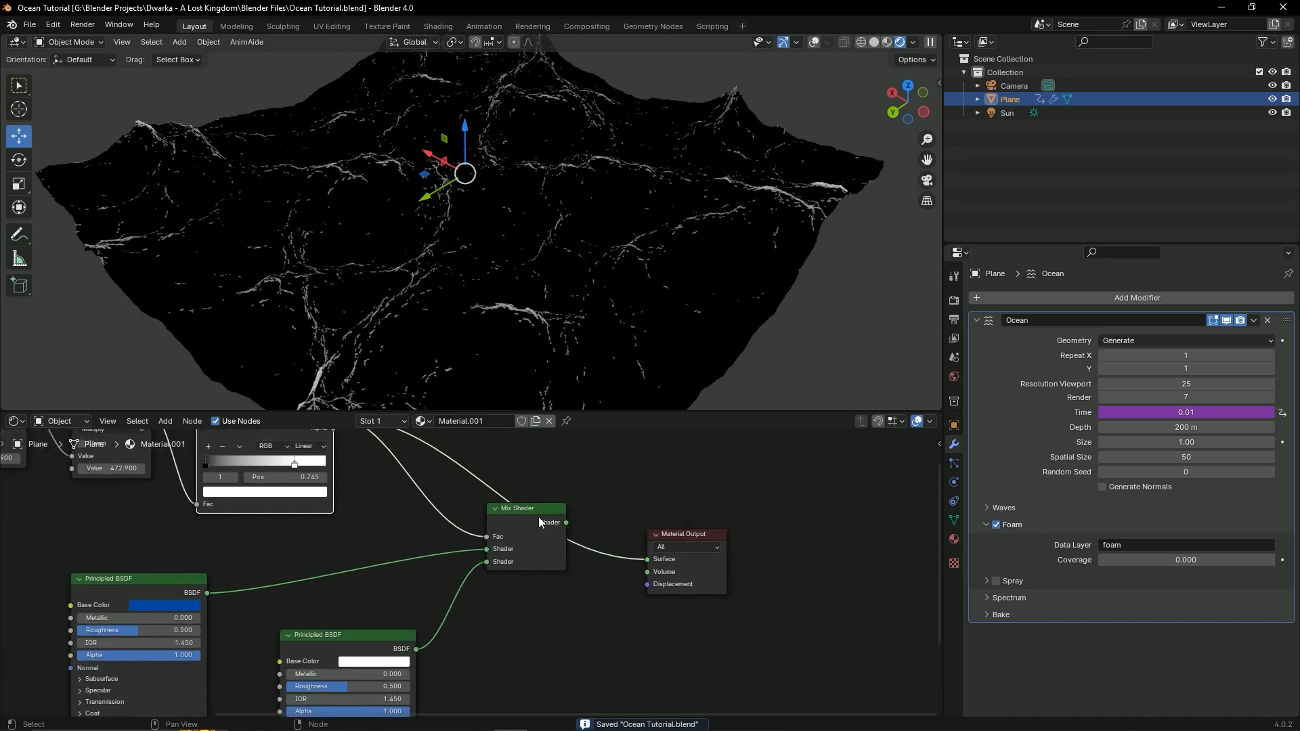
# Step: Connect the Mix Shader's output to the Material Output's surface input and save the project
pyautogui.scroll(2, 538, 513)
pyautogui.moveTo(520, 508); pyautogui.dragTo(490, 558, button='middle')
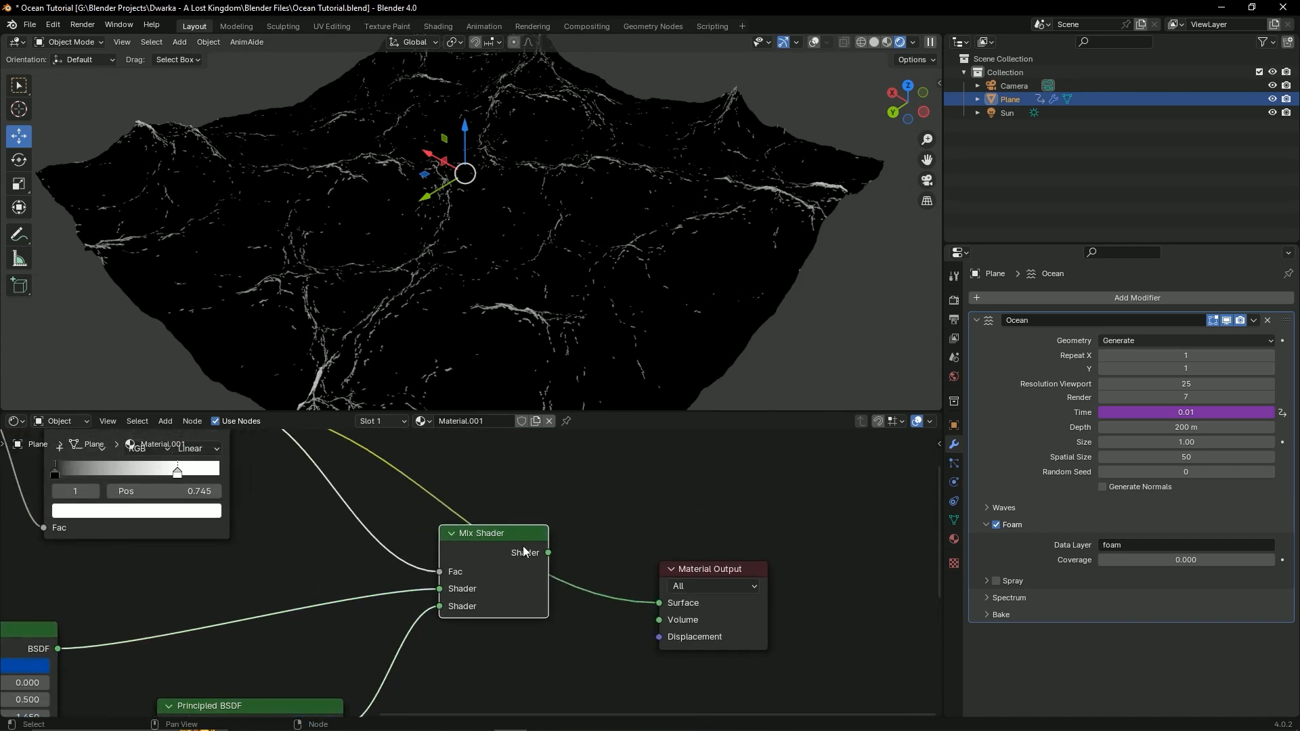
pyautogui.keyDown('ctrl'); pyautogui.keyDown('shift'); pyautogui.click(517, 542); pyautogui.keyUp('shift'); pyautogui.keyUp('ctrl')
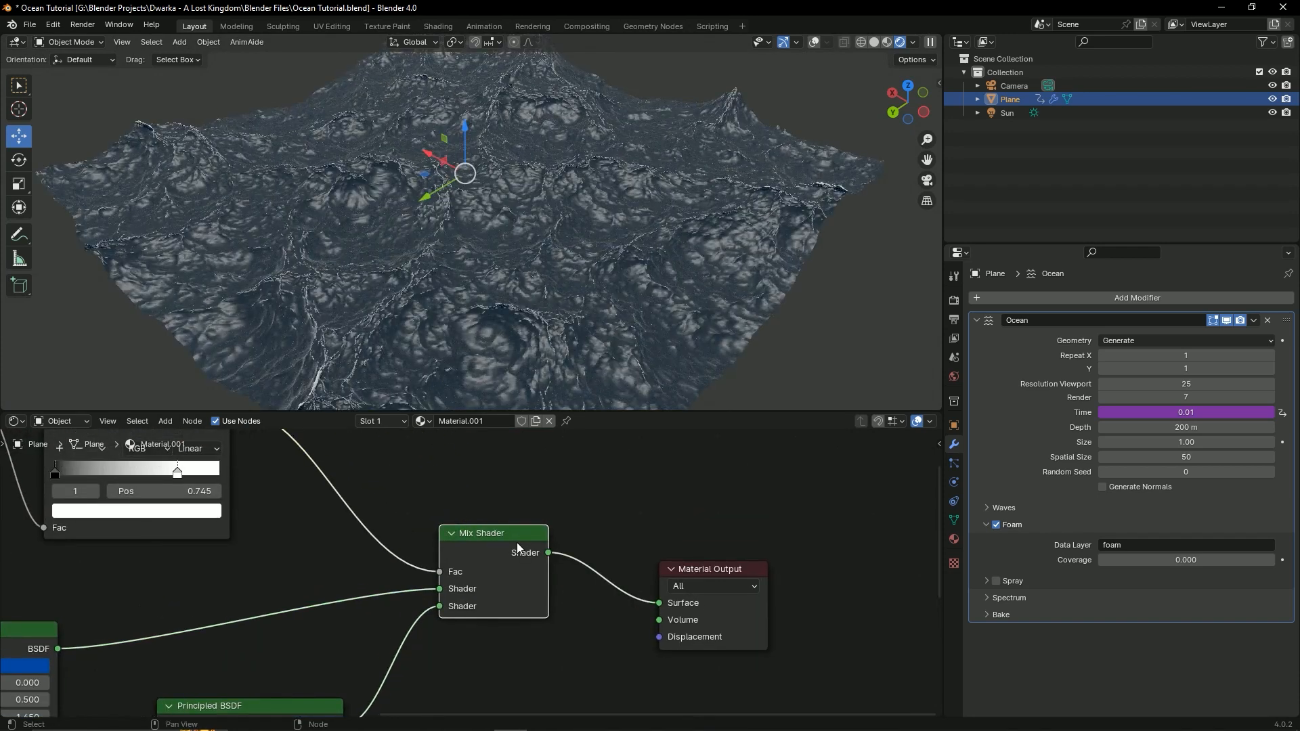
pyautogui.hotkey('ctrl', 's')
# Step: Examine the foam on the wave crests up close and across the whole ocean surface, and save the project
pyautogui.scroll(6, 494, 310)
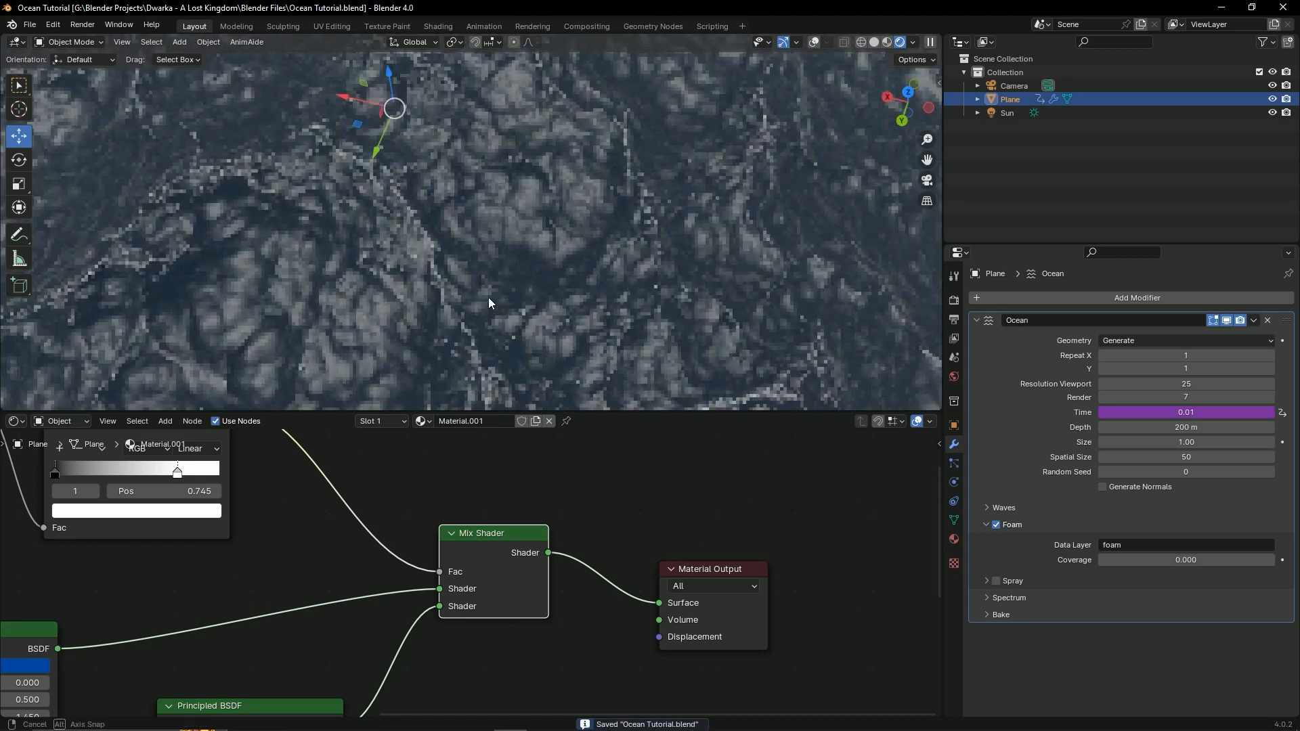
pyautogui.keyDown('shift'); pyautogui.moveTo(469, 242); pyautogui.dragTo(500, 184, button='middle'); pyautogui.keyUp('shift')
pyautogui.scroll(2, 379, 279)
pyautogui.keyDown('shift'); pyautogui.moveTo(396, 278); pyautogui.dragTo(431, 279, button='middle'); pyautogui.keyUp('shift')
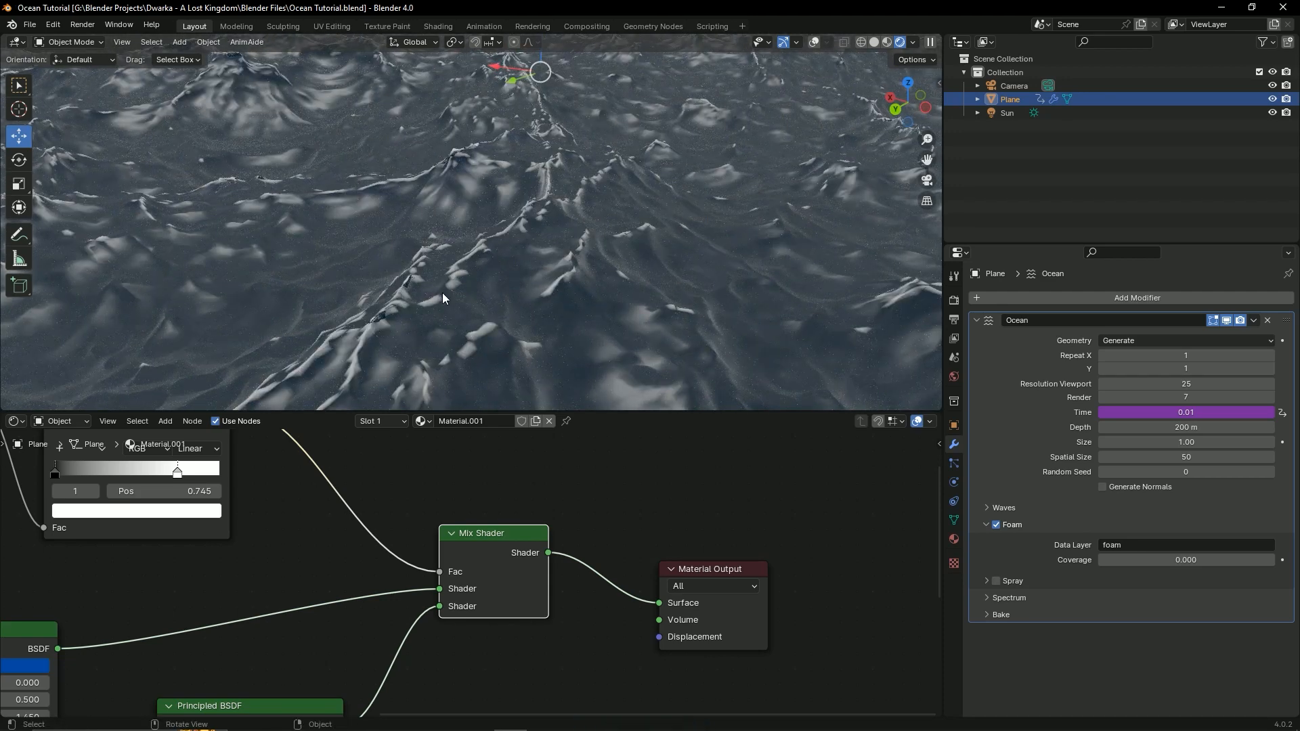
pyautogui.moveTo(444, 309); pyautogui.dragTo(462, 273, button='middle')
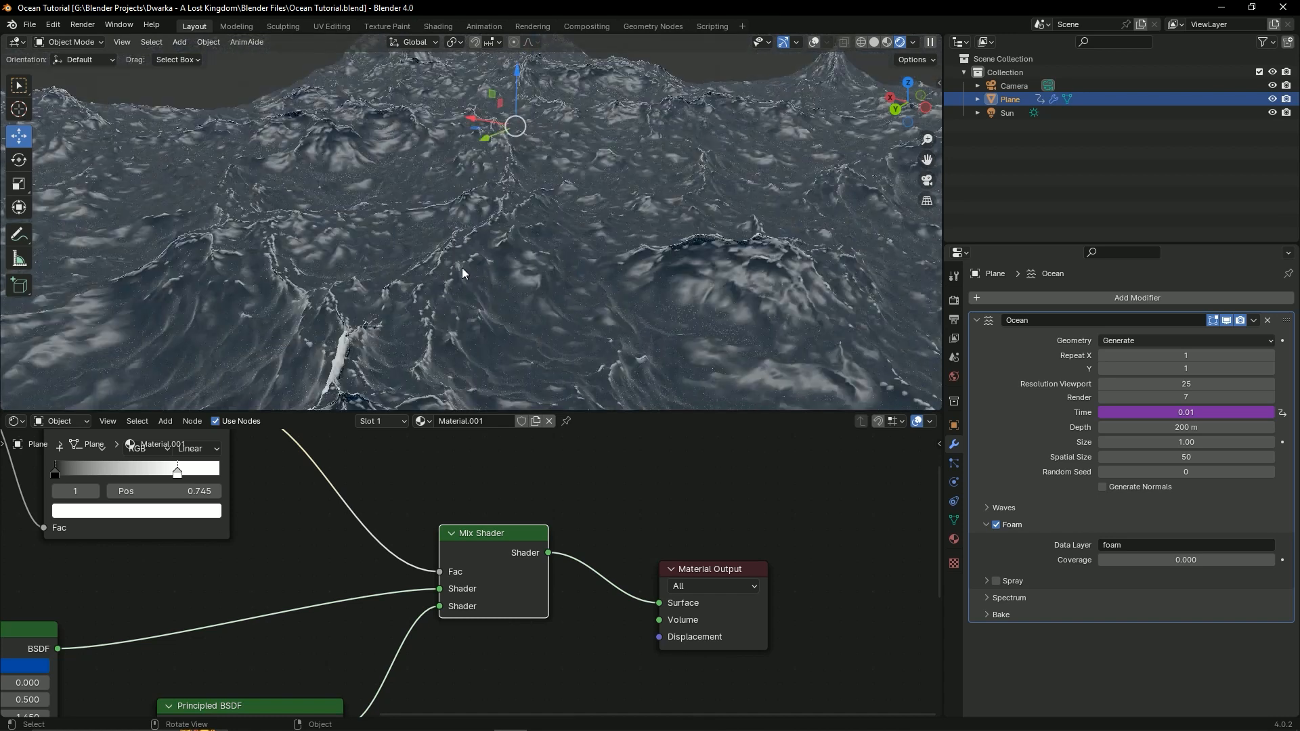
pyautogui.hotkey('ctrl', 's')
pyautogui.scroll(-5, 552, 271)
pyautogui.moveTo(552, 271); pyautogui.dragTo(552, 227, button='middle')
pyautogui.scroll(3, 552, 226)
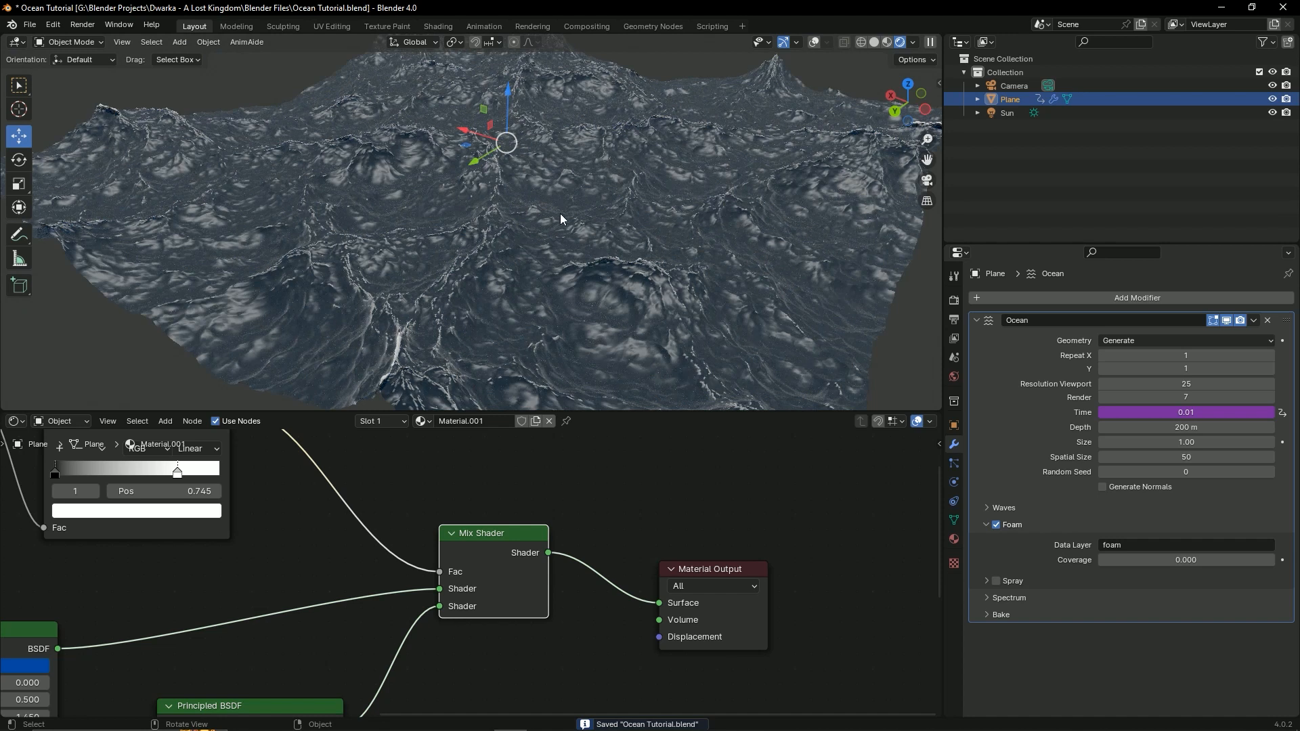
# Step: Set the choppiness of the Ocean modifier's waves to 0.01
pyautogui.click(996, 507)
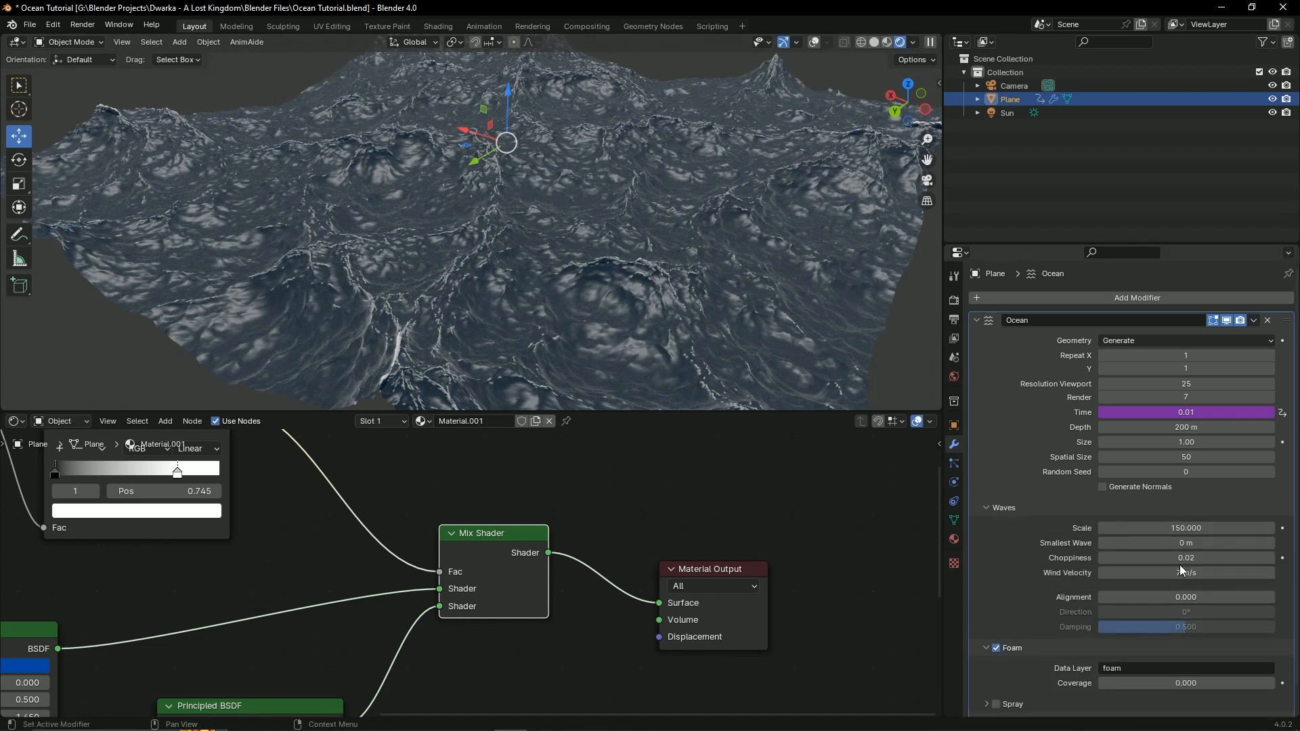
pyautogui.moveTo(332, 164); pyautogui.dragTo(458, 236, button='middle')
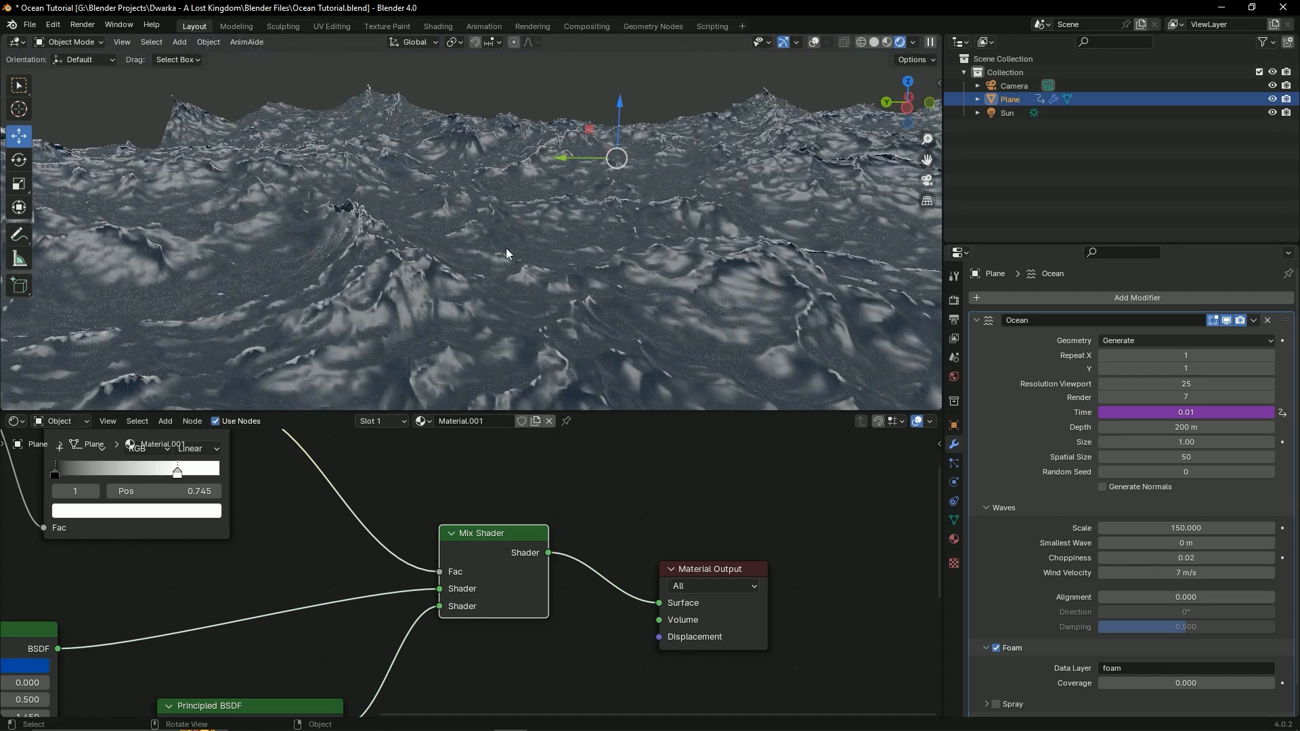
pyautogui.click(1159, 558)
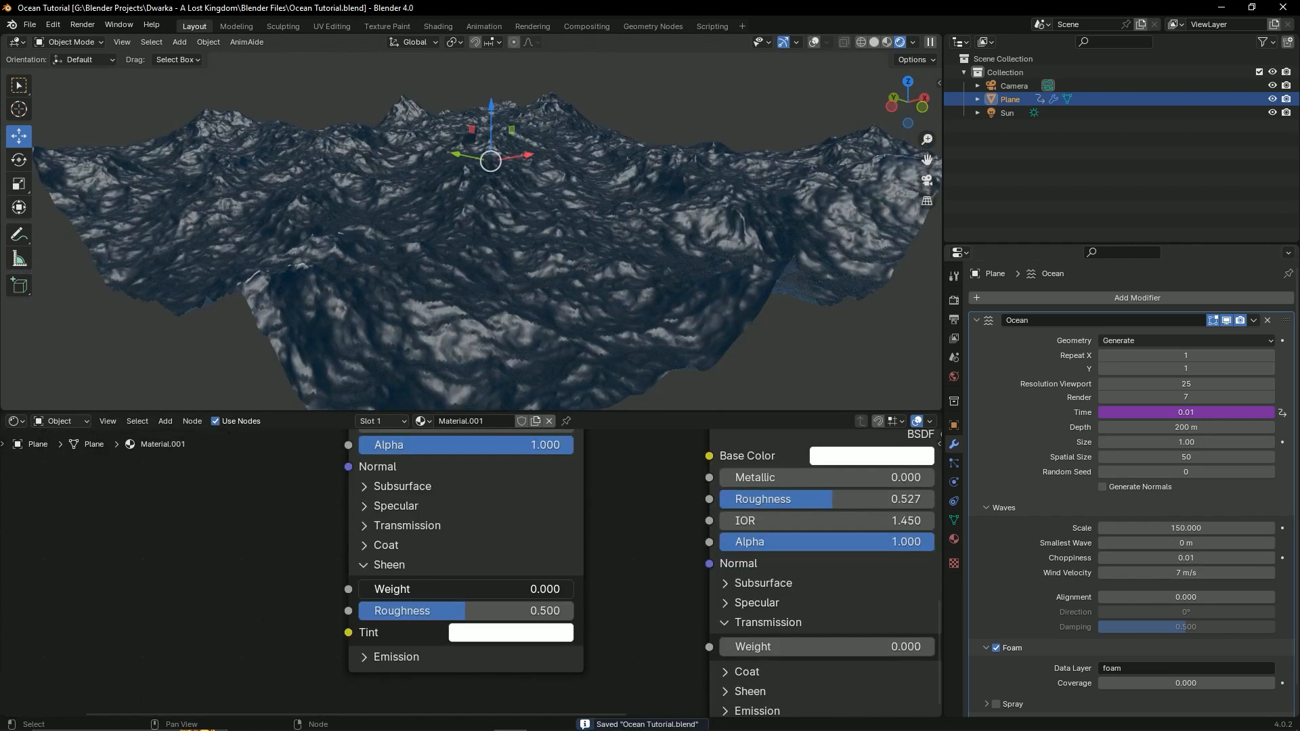
# Step: Set the blue Principled BSDF's sheen weight to 0.000 and switch the viewport to solid shading
pyautogui.moveTo(522, 589)
pyautogui.mouseDown()
pyautogui.moveTo(537, 589)
pyautogui.moveTo(522, 589)
pyautogui.mouseUp()
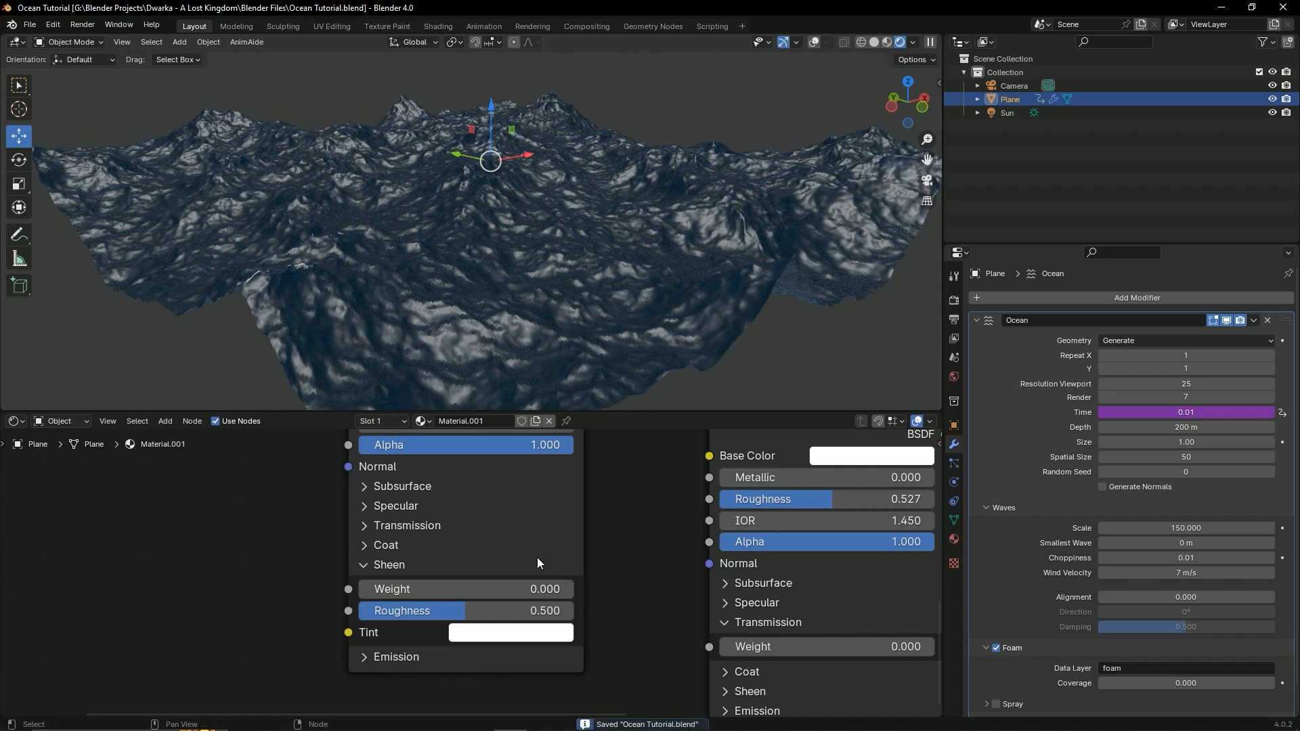
pyautogui.scroll(-6, 625, 485)
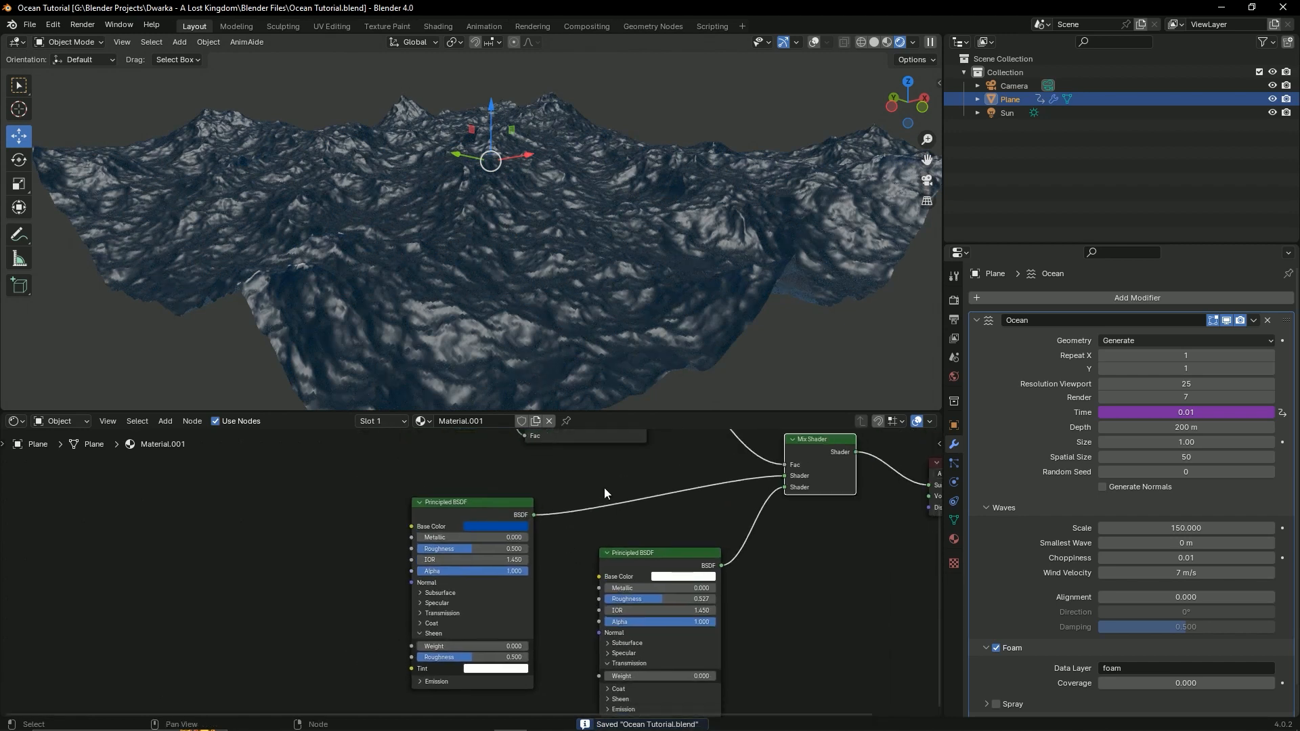
pyautogui.moveTo(513, 251); pyautogui.dragTo(541, 267, button='middle')
pyautogui.keyDown('shift'); pyautogui.moveTo(621, 296); pyautogui.dragTo(589, 271, button='middle'); pyautogui.keyUp('shift')
pyautogui.moveTo(588, 271); pyautogui.dragTo(611, 227, button='middle')
pyautogui.scroll(-3, 610, 227)
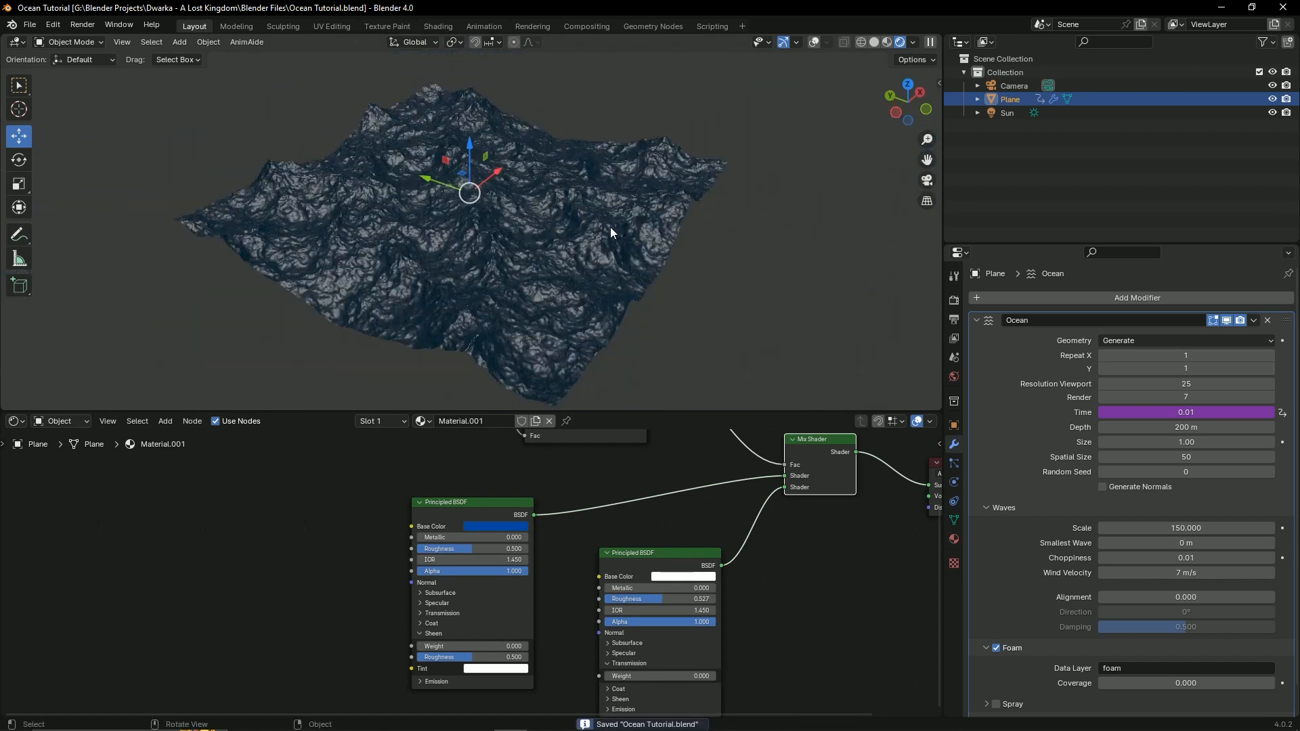
pyautogui.click(873, 42)
pyautogui.moveTo(481, 254); pyautogui.dragTo(493, 258, button='middle')
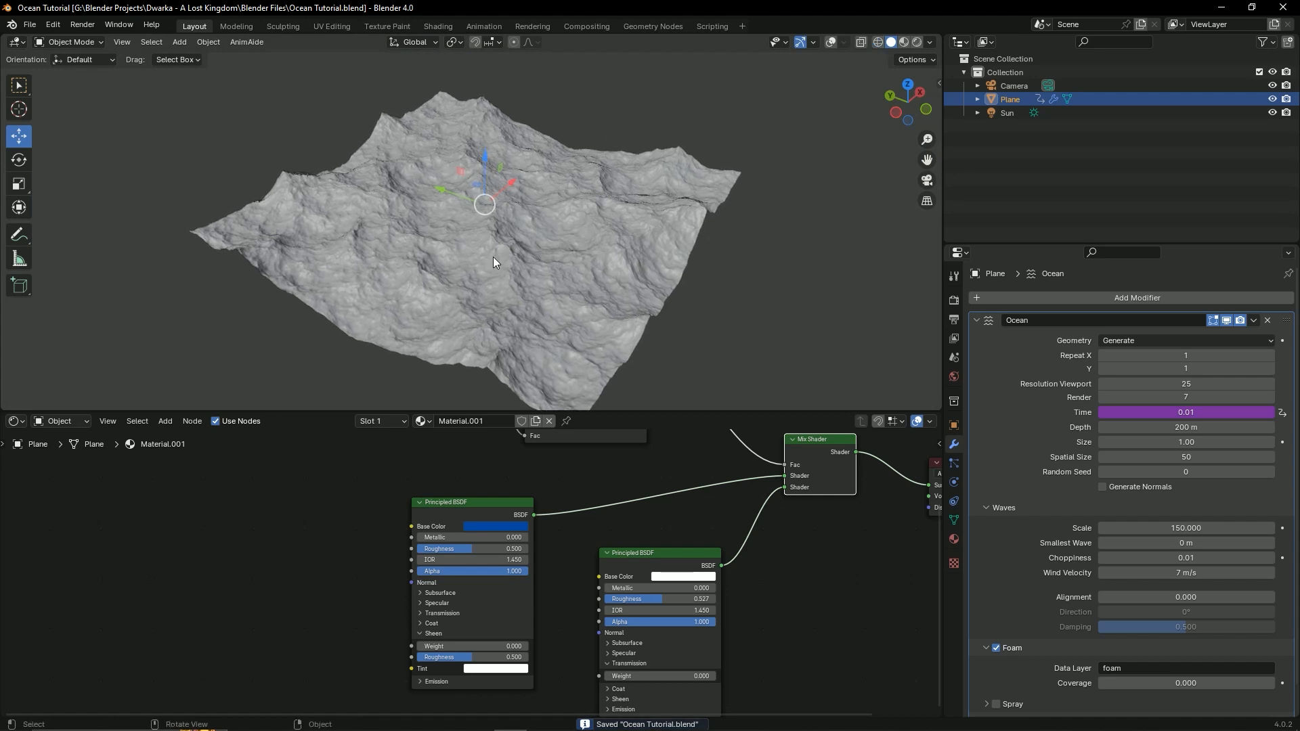
# Step: Move both Principled BSDF nodes farther away from the Mix Shader to space out the node layout
pyautogui.scroll(-5, 612, 505)
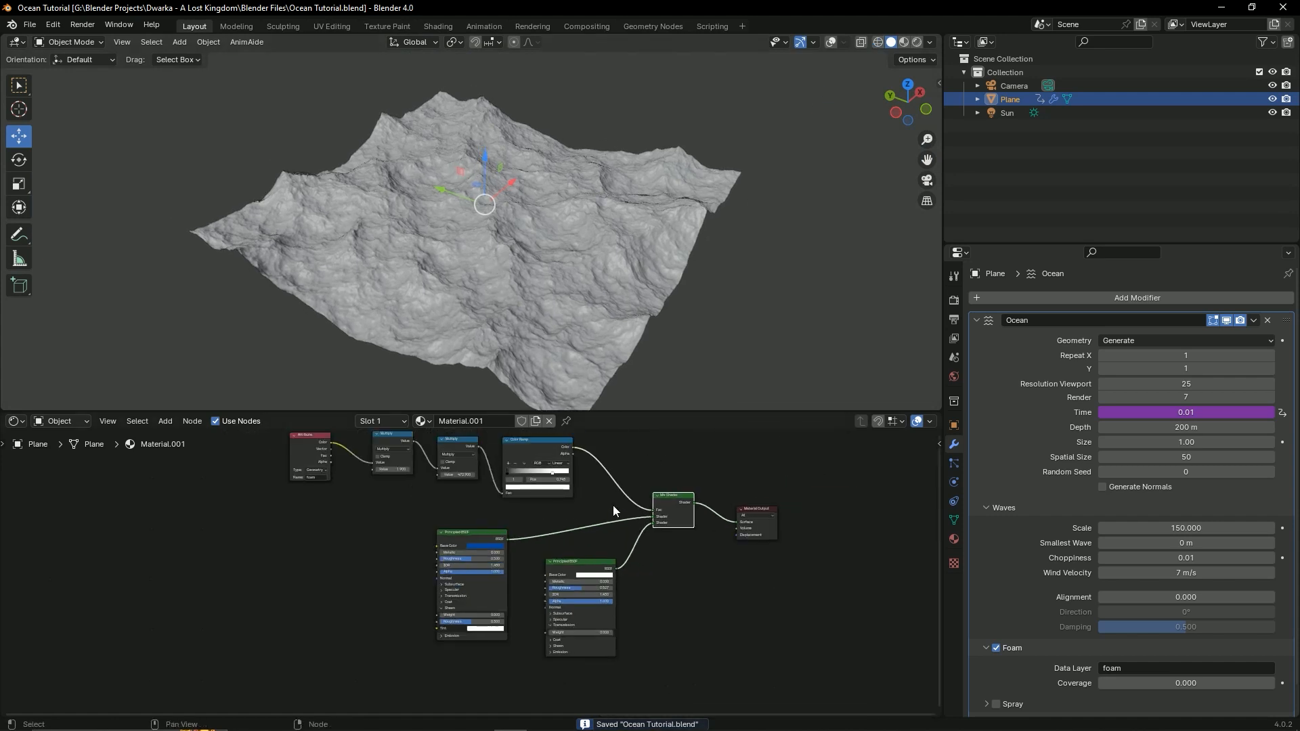
pyautogui.scroll(1, 644, 559)
pyautogui.moveTo(538, 599); pyautogui.dragTo(571, 578, button='middle')
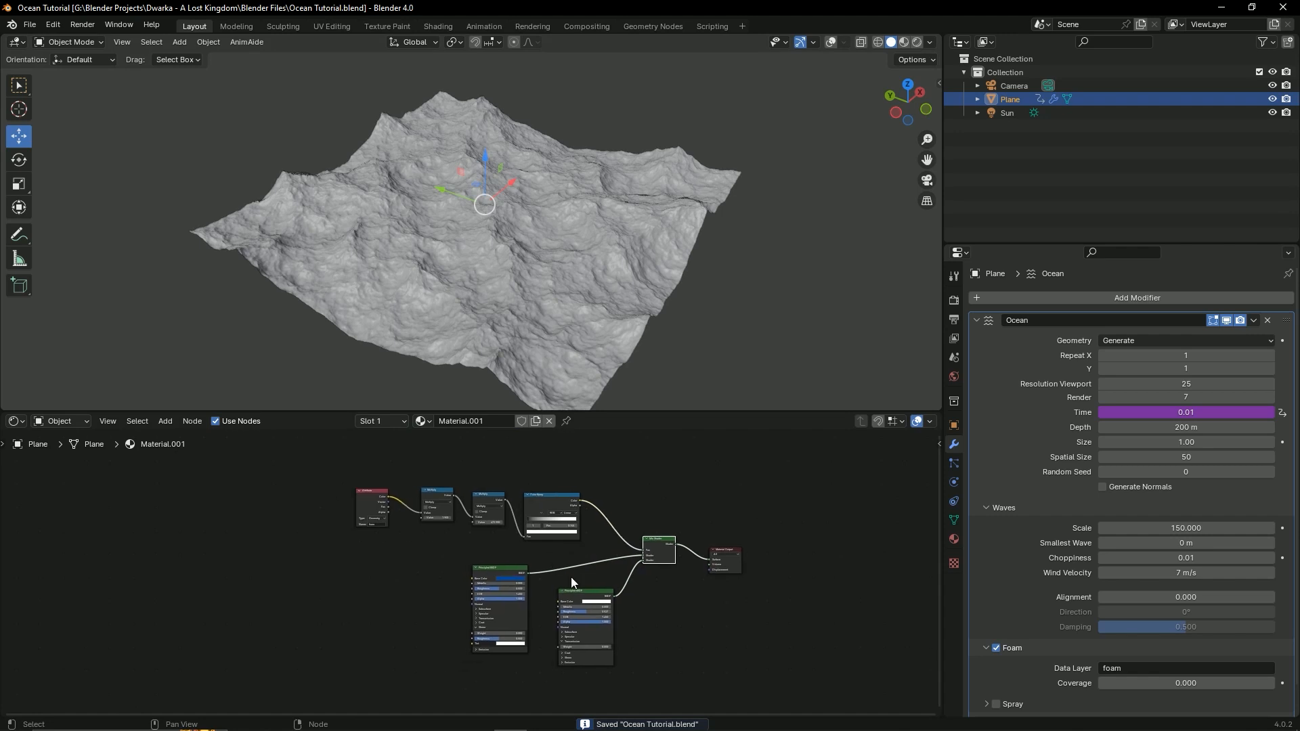
pyautogui.moveTo(512, 570); pyautogui.dragTo(481, 580)
pyautogui.moveTo(575, 592); pyautogui.dragTo(554, 593)
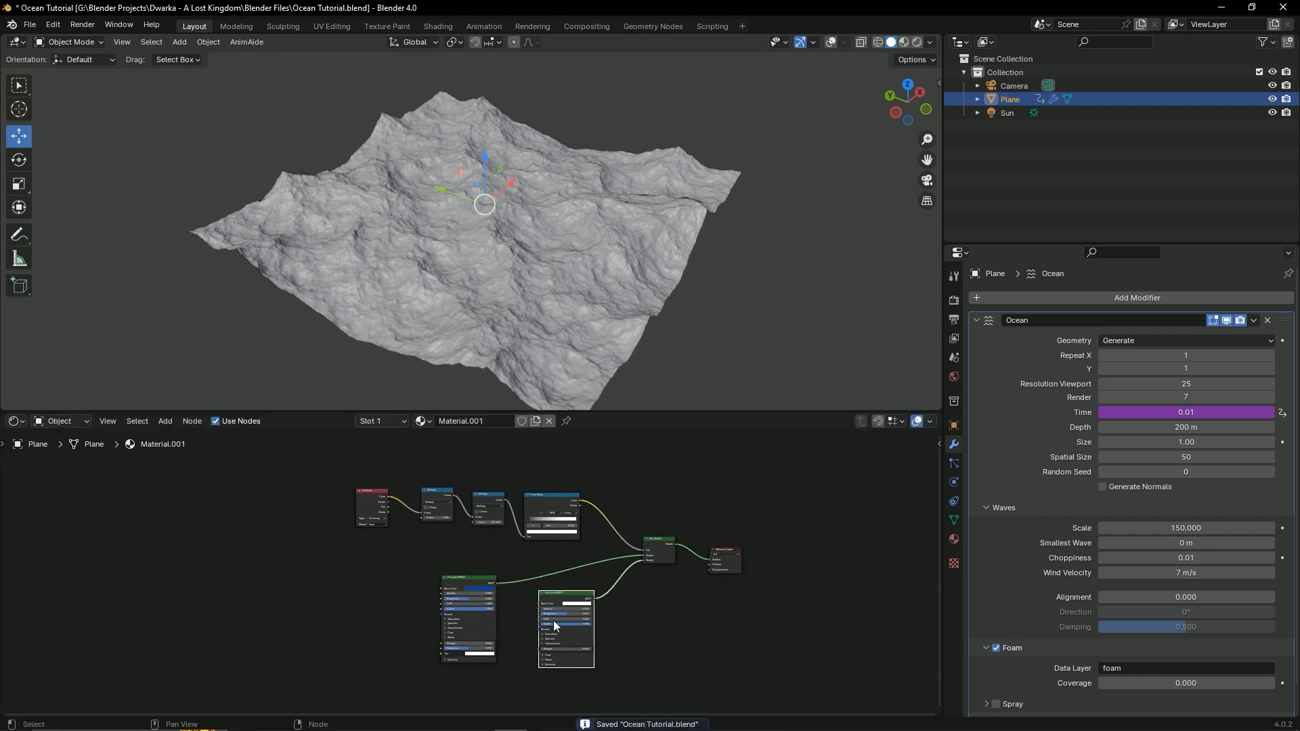
# Step: Examine the ocean mesh and the two Principled BSDF nodes of its material, saving the file along the way
pyautogui.scroll(6, 537, 619)
pyautogui.moveTo(538, 619); pyautogui.dragTo(568, 632, button='middle')
pyautogui.hotkey('ctrl', 's')
pyautogui.scroll(3, 567, 633)
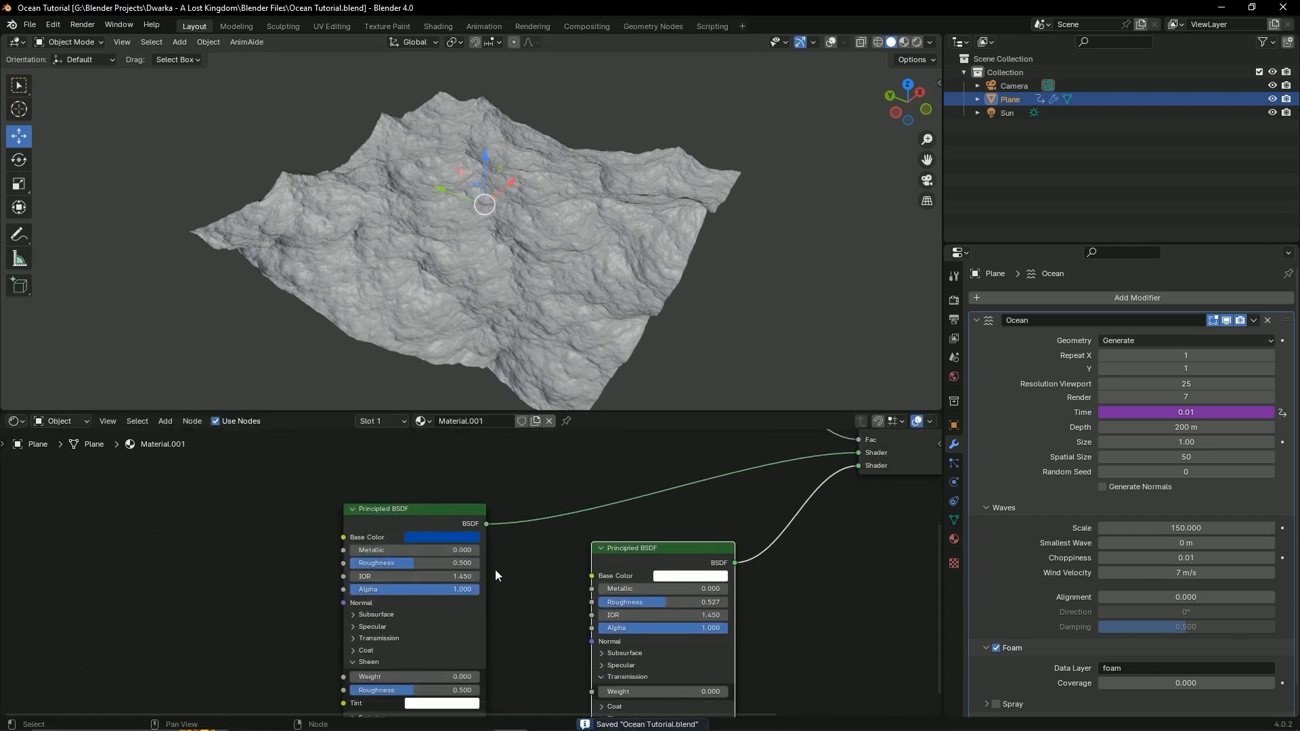
pyautogui.moveTo(470, 263); pyautogui.dragTo(550, 306, button='middle')
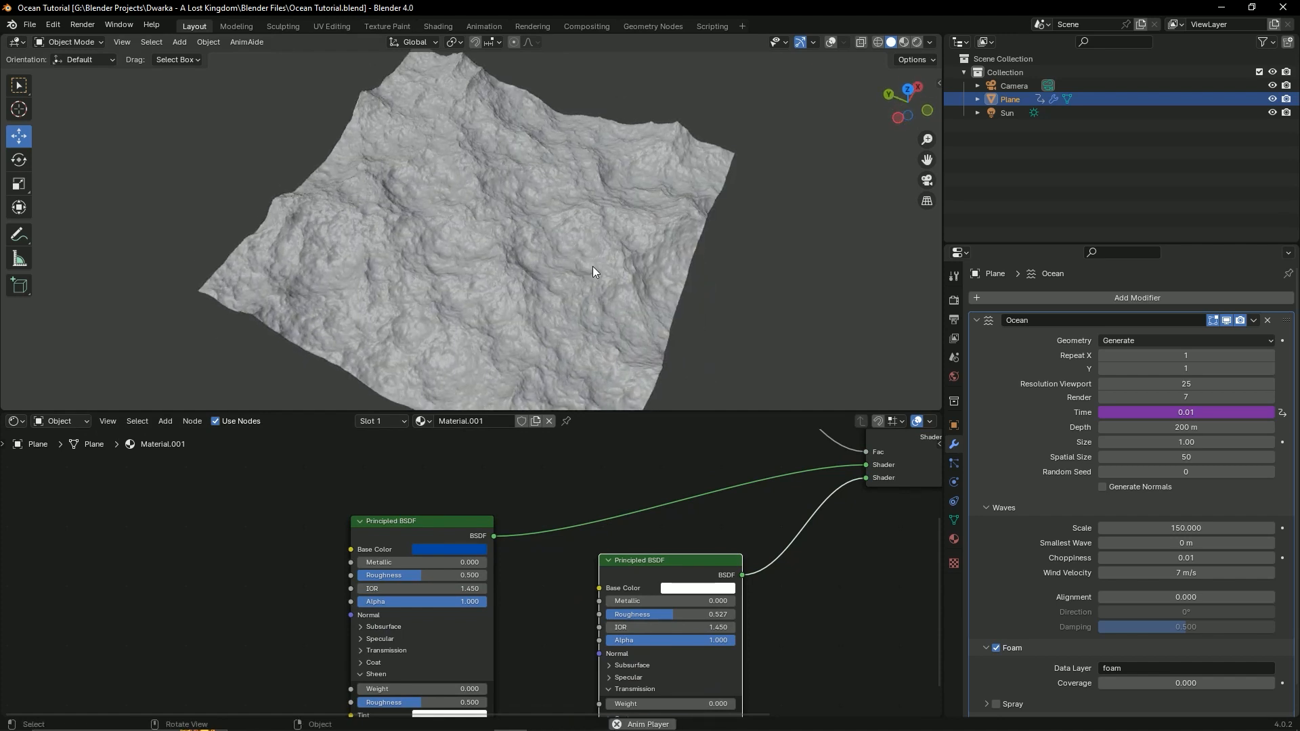
pyautogui.hotkey('ctrl', 's')
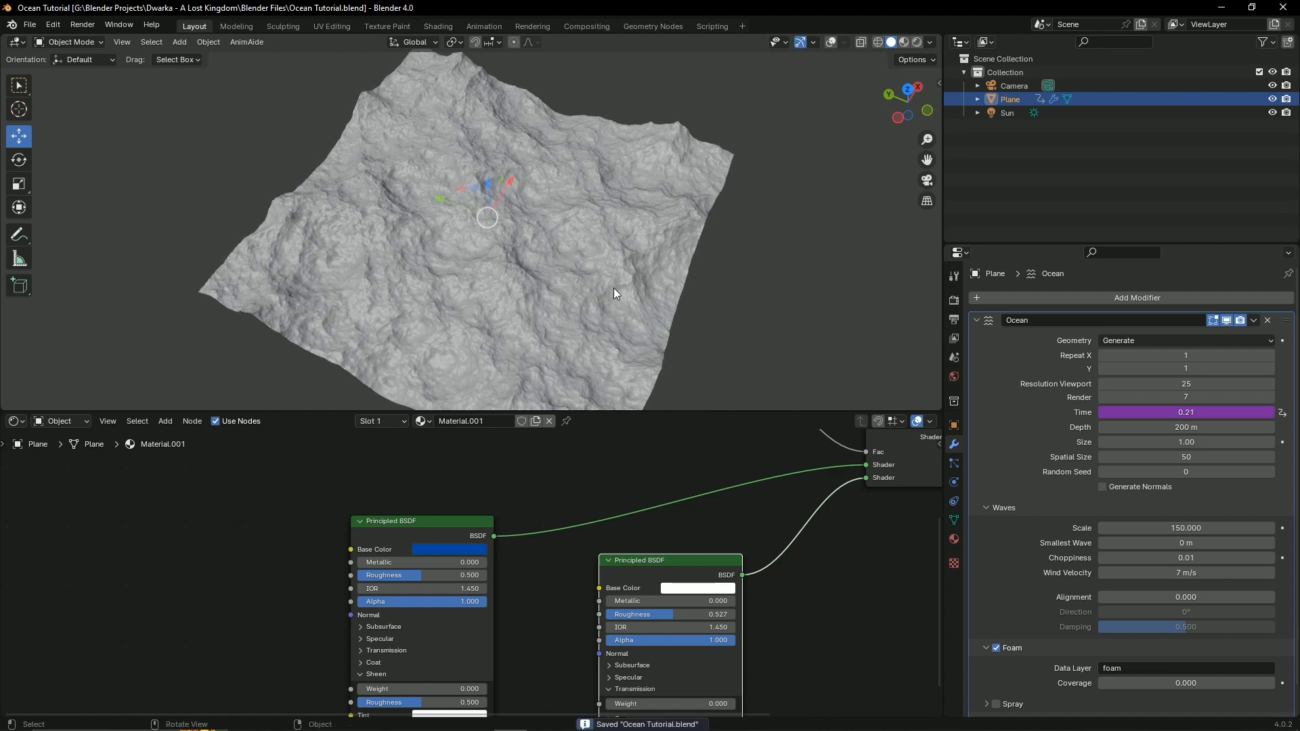
pyautogui.moveTo(614, 287); pyautogui.dragTo(580, 278, button='middle')
pyautogui.scroll(5, 580, 223)
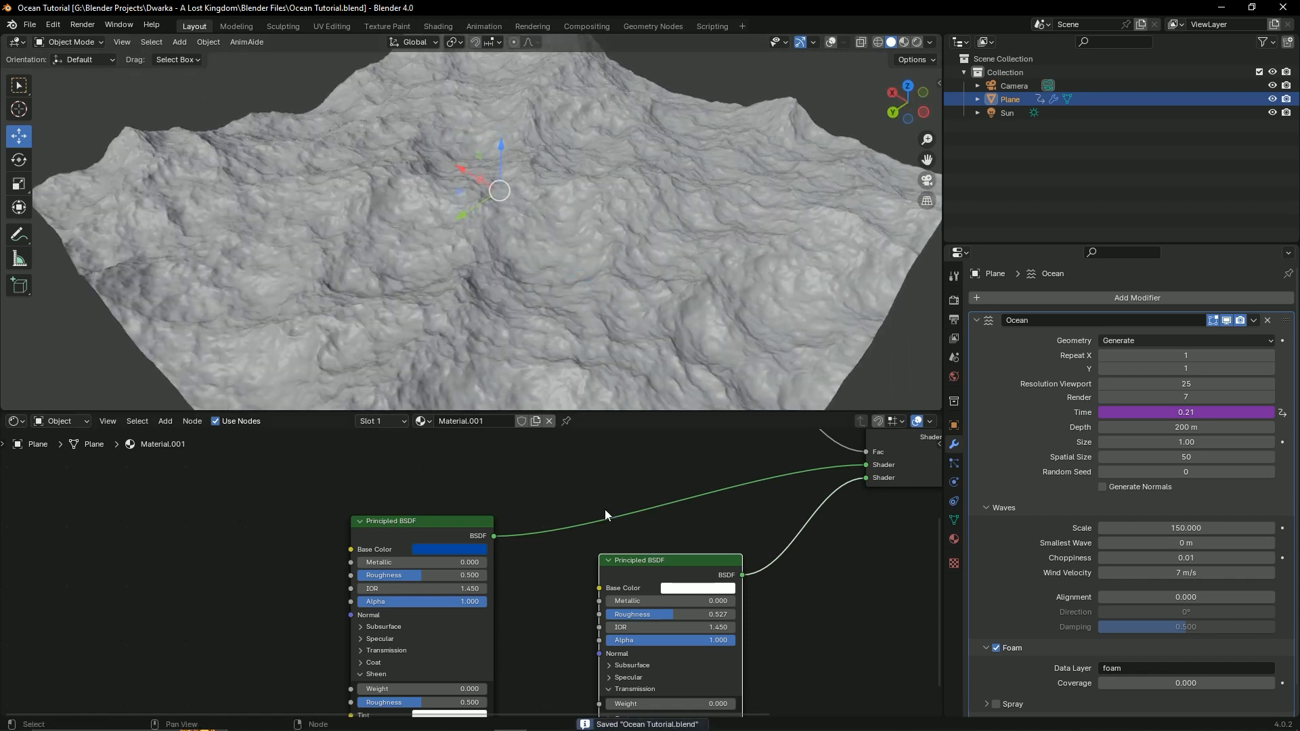
# Step: Enlarge the 3D viewport at the expense of the shader editor and bring the whole ocean plane into view
pyautogui.click(606, 408)
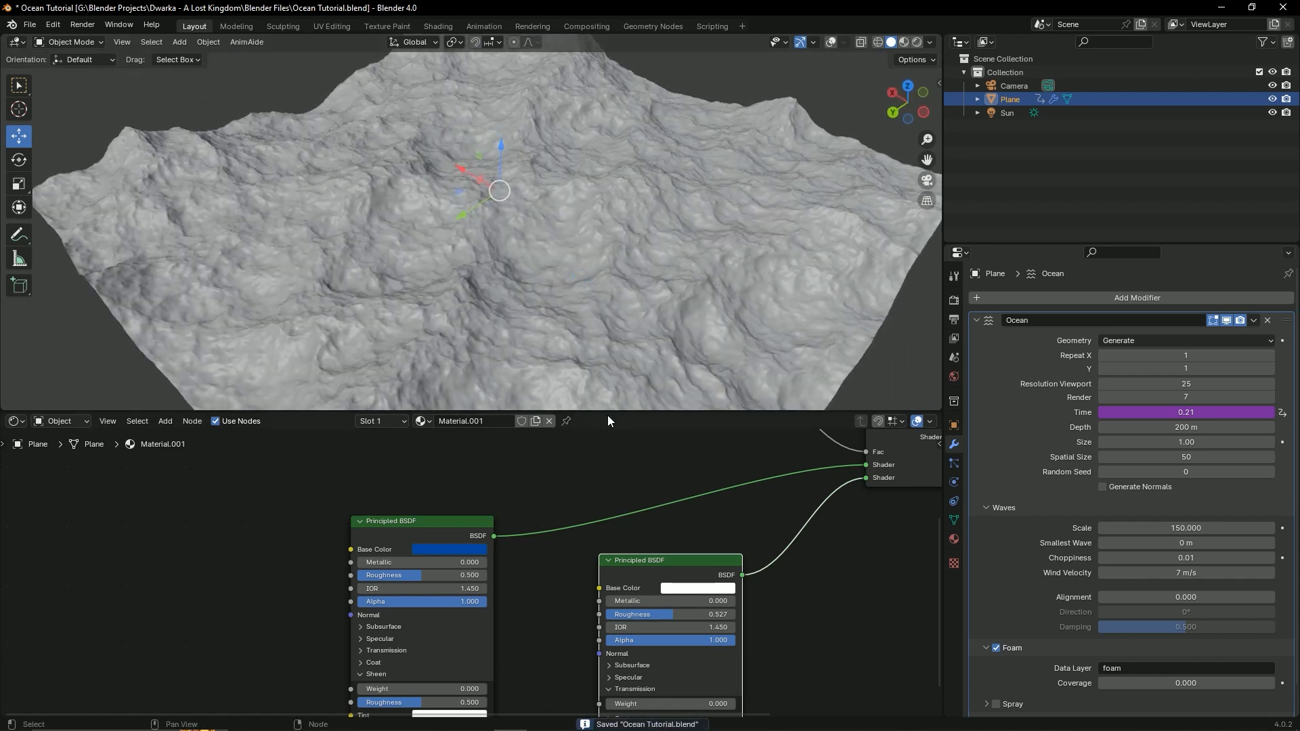
pyautogui.moveTo(608, 413); pyautogui.dragTo(609, 506)
pyautogui.scroll(-5, 612, 430)
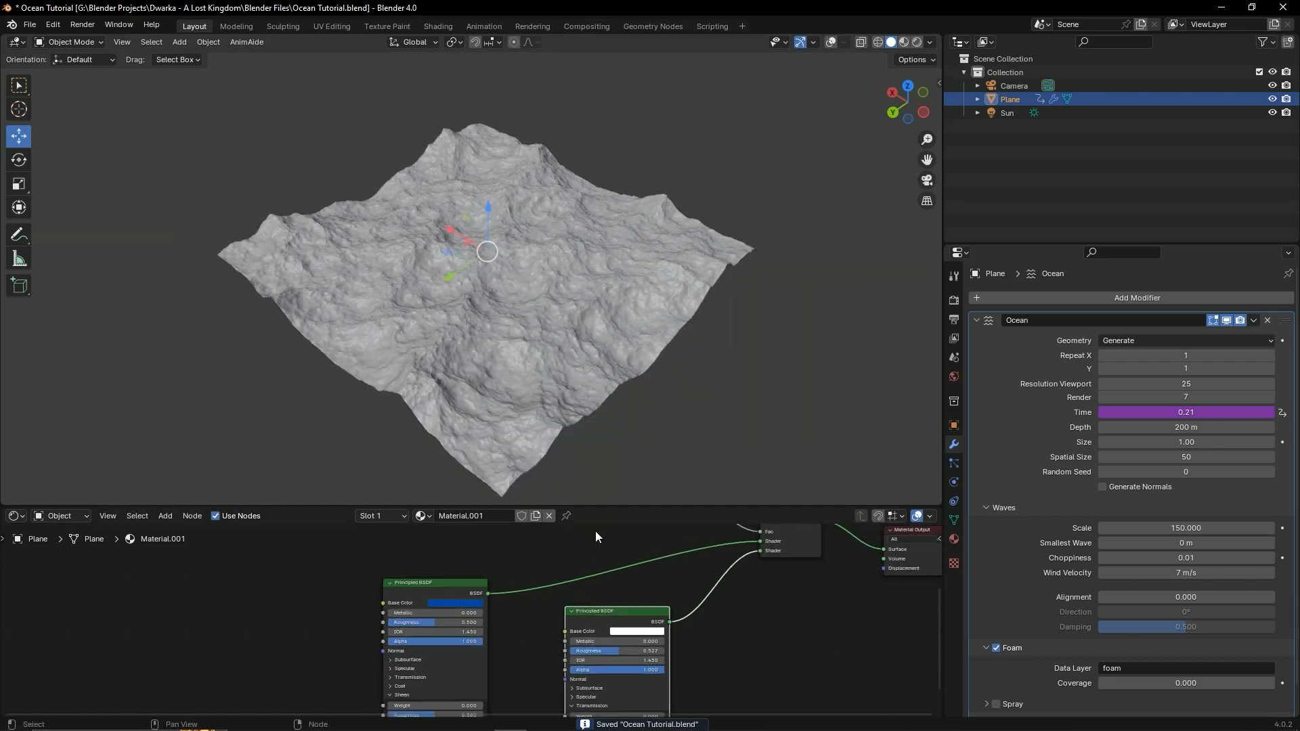
# Step: Display the ocean in rendered viewport shading and save the file
pyautogui.click(917, 42)
pyautogui.moveTo(514, 305)
pyautogui.mouseDown(button='middle')
pyautogui.moveTo(498, 315)
pyautogui.moveTo(555, 332)
pyautogui.moveTo(541, 343)
pyautogui.mouseUp(button='middle')
pyautogui.hotkey('ctrl', 's')
pyautogui.scroll(4, 534, 340)
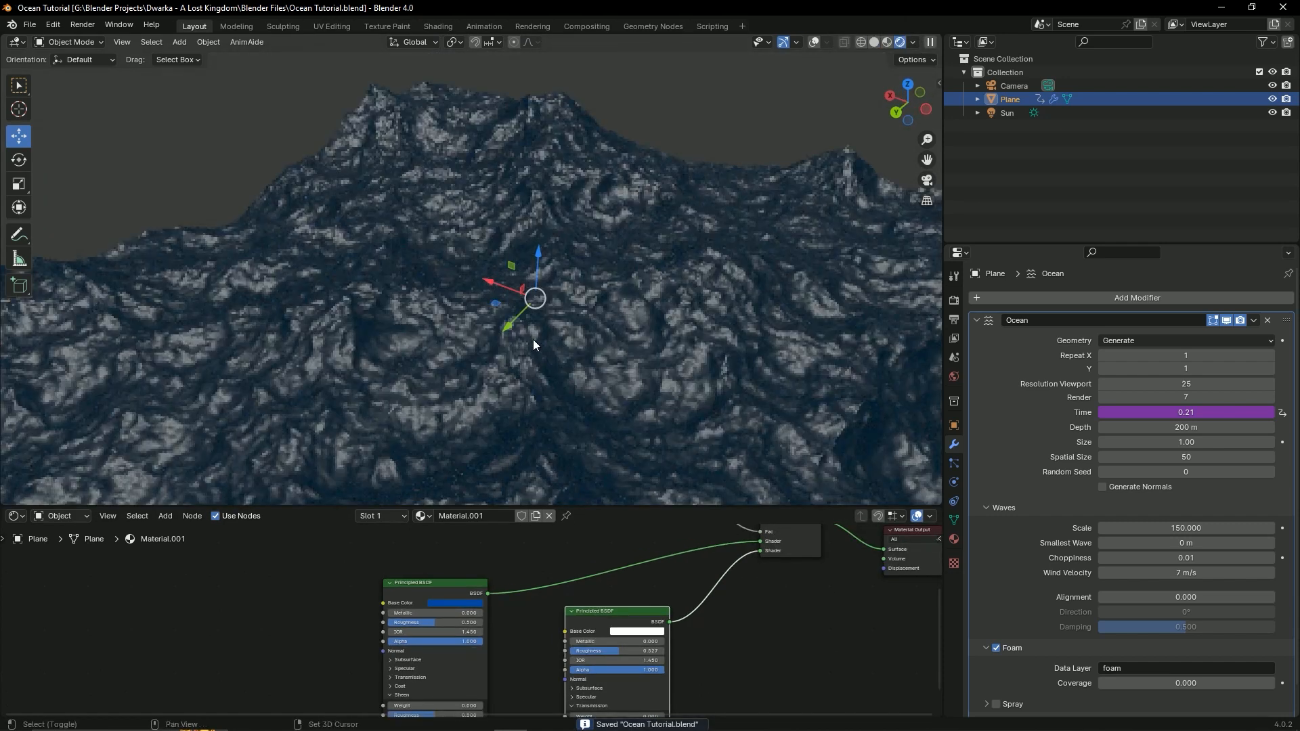
# Step: Set the Ocean modifier's wave Choppiness to 0.02 and save the file
pyautogui.scroll(3, 534, 345)
pyautogui.scroll(-4, 723, 630)
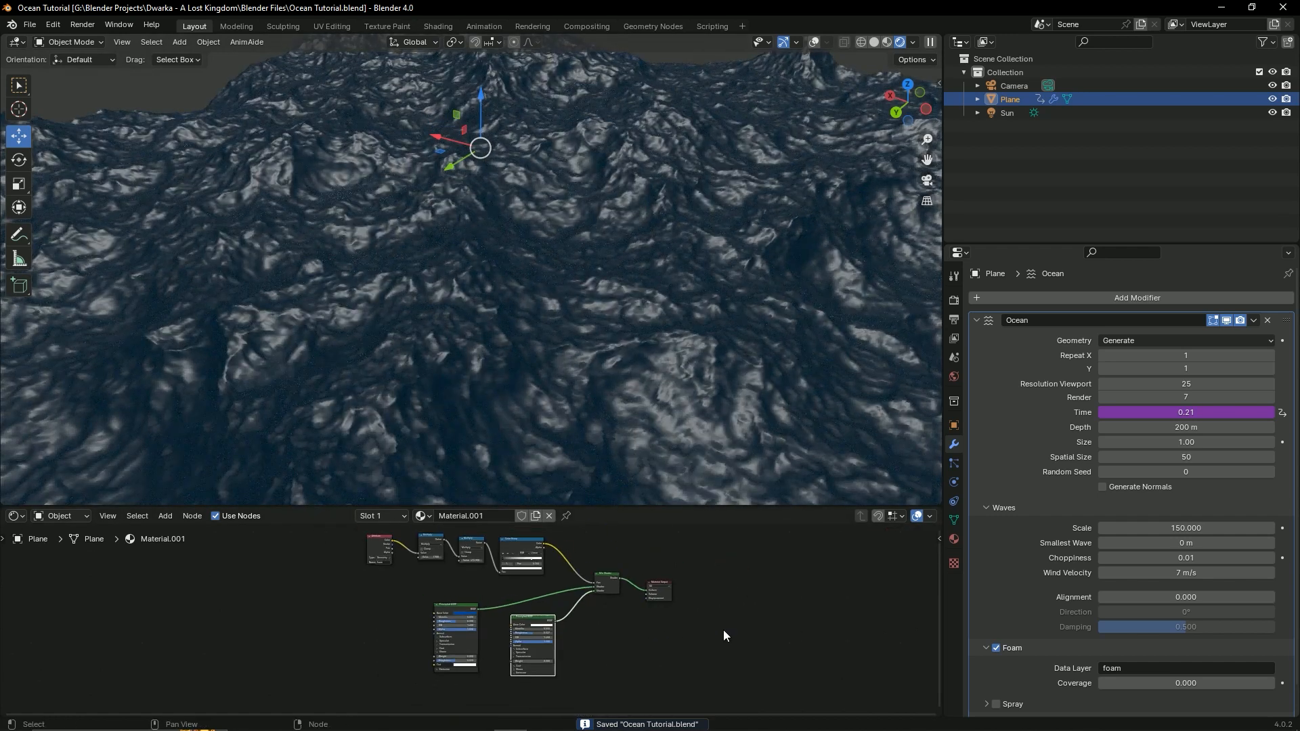
pyautogui.scroll(5, 723, 630)
pyautogui.scroll(2, 514, 366)
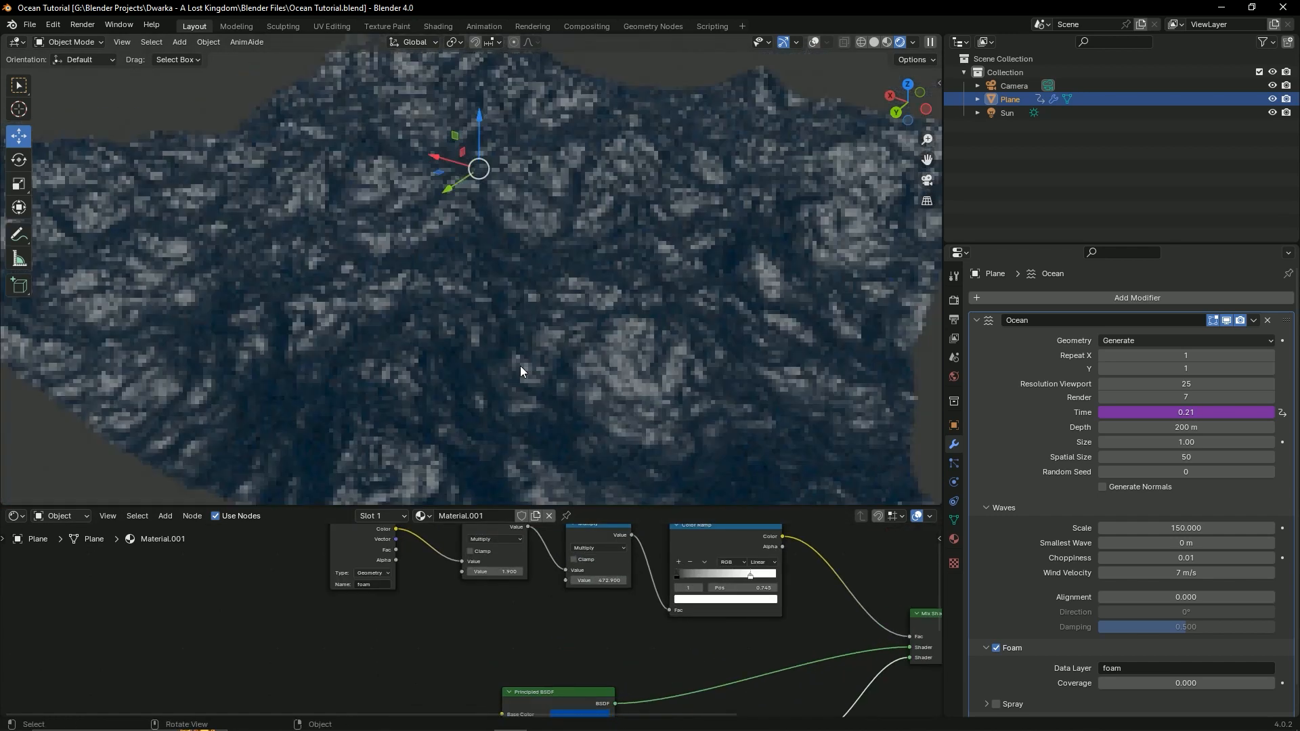
pyautogui.moveTo(521, 366)
pyautogui.mouseDown(button='middle')
pyautogui.moveTo(534, 343)
pyautogui.moveTo(514, 380)
pyautogui.mouseUp(button='middle')
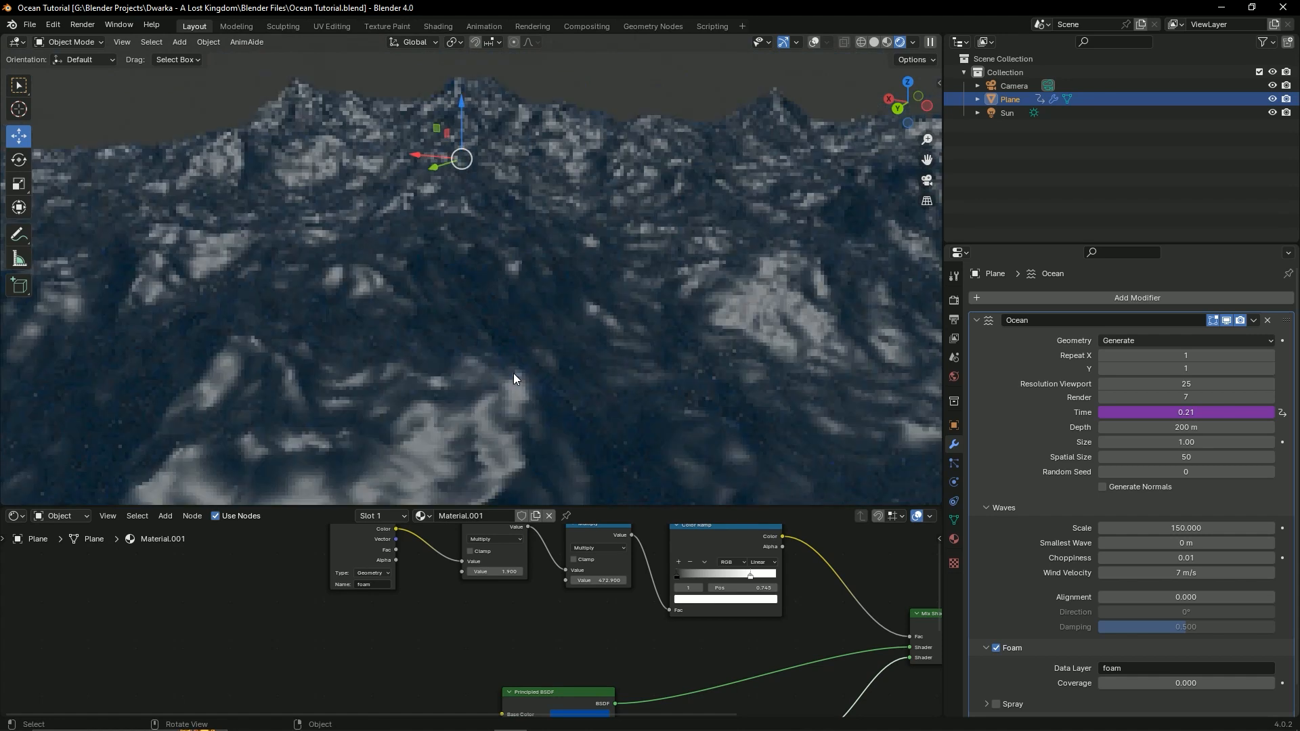
pyautogui.scroll(-2, 740, 623)
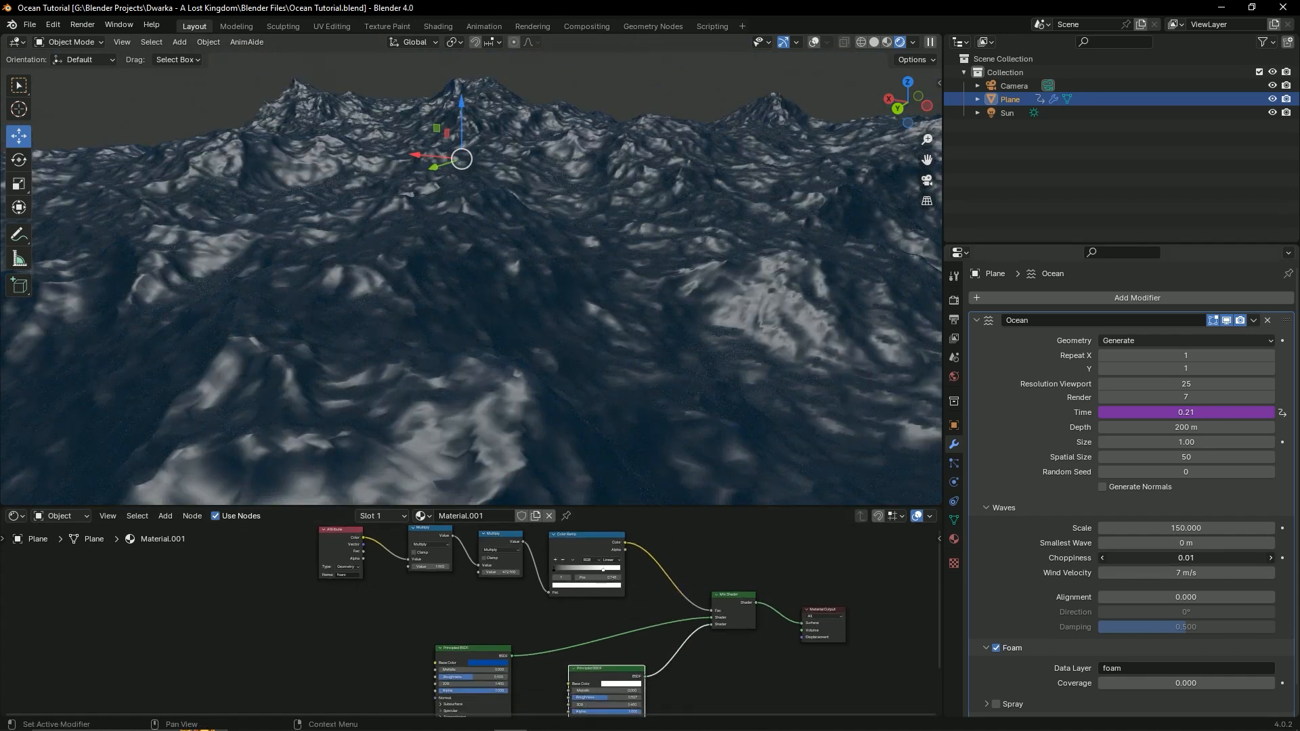
pyautogui.click(1196, 560)
pyautogui.write('0.00')
pyautogui.press('BackSpace')
pyautogui.write('2')
pyautogui.press('Return')
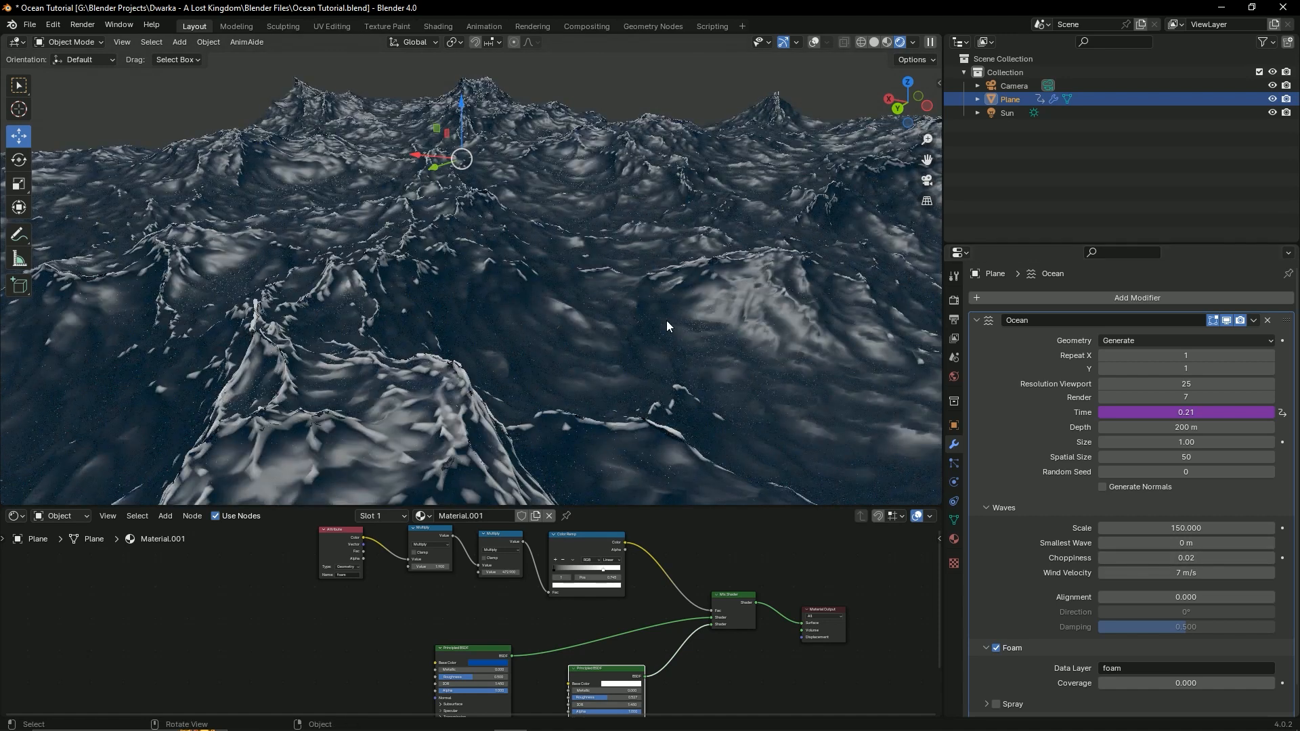
pyautogui.scroll(-5, 534, 246)
pyautogui.hotkey('ctrl', 's')
# Step: Examine the choppier rendered ocean from close up and through the camera, deselecting the plane and saving the file
pyautogui.moveTo(534, 247); pyautogui.dragTo(503, 278, button='middle')
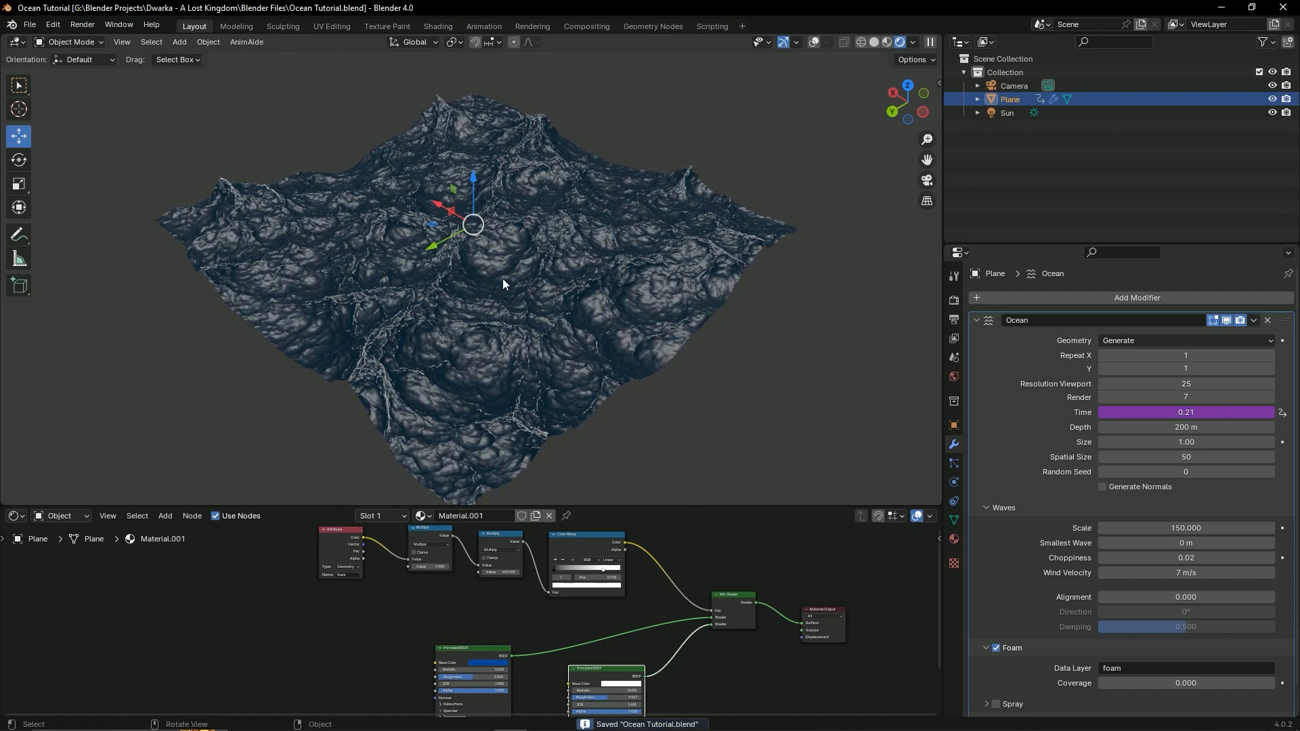
pyautogui.scroll(5, 505, 282)
pyautogui.moveTo(506, 282)
pyautogui.keyDown('shift'); pyautogui.mouseDown(button='middle')
pyautogui.moveTo(591, 258)
pyautogui.moveTo(663, 348)
pyautogui.moveTo(654, 328)
pyautogui.moveTo(522, 335)
pyautogui.moveTo(502, 367)
pyautogui.moveTo(512, 324)
pyautogui.moveTo(487, 355)
pyautogui.mouseUp(button='middle'); pyautogui.keyUp('shift')
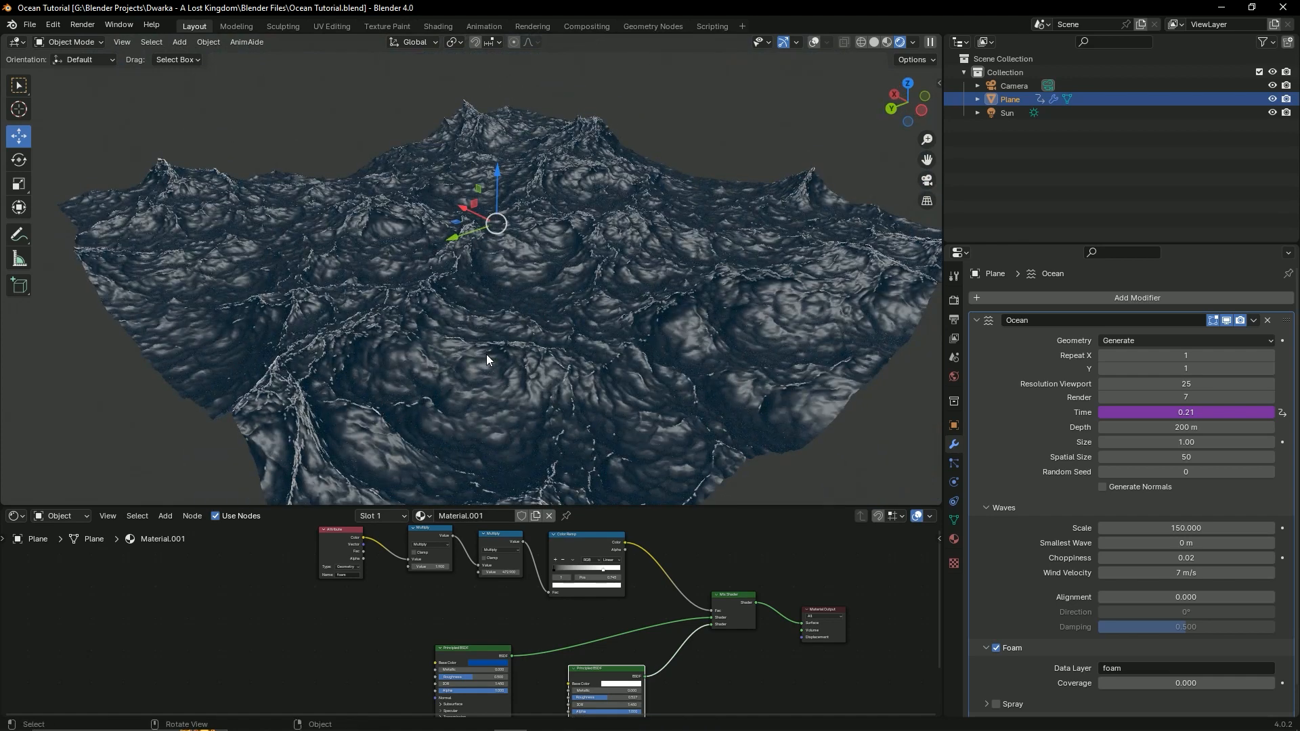
pyautogui.hotkey('ctrl', 's')
pyautogui.moveTo(497, 363); pyautogui.dragTo(537, 361, button='middle')
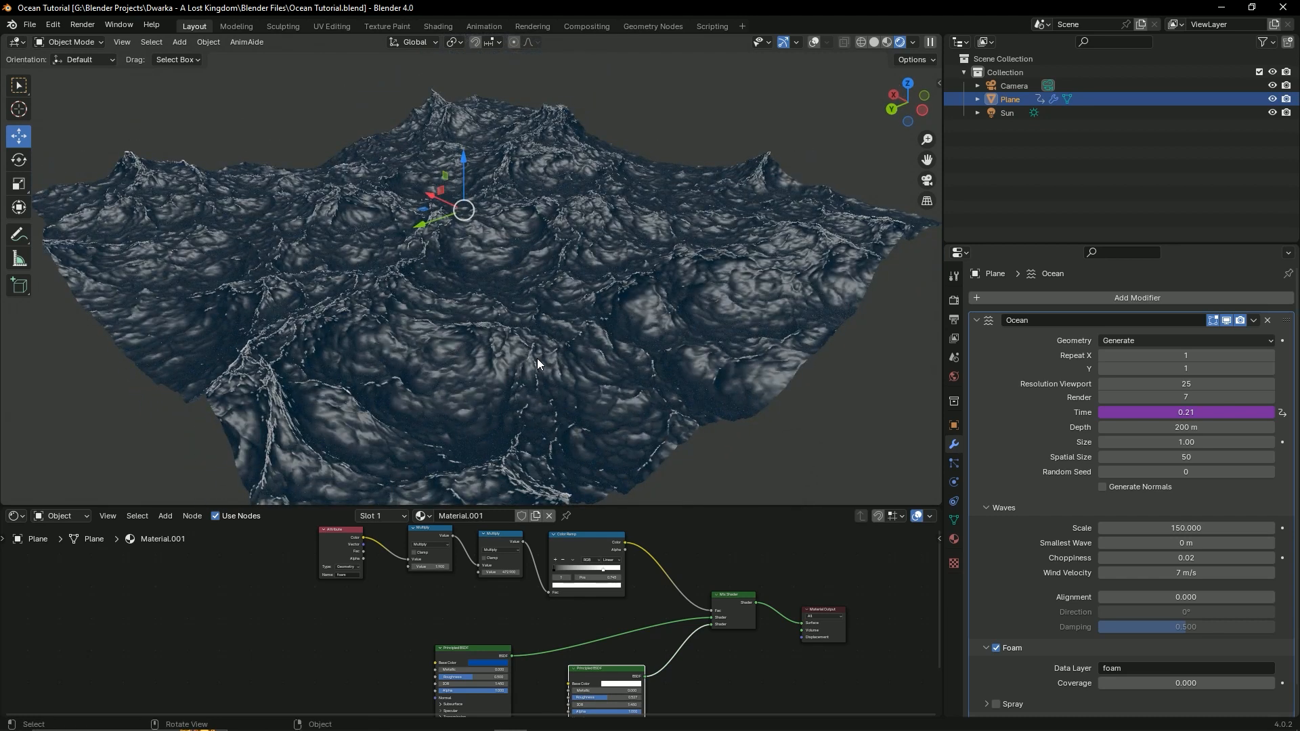
pyautogui.press('KP_0')
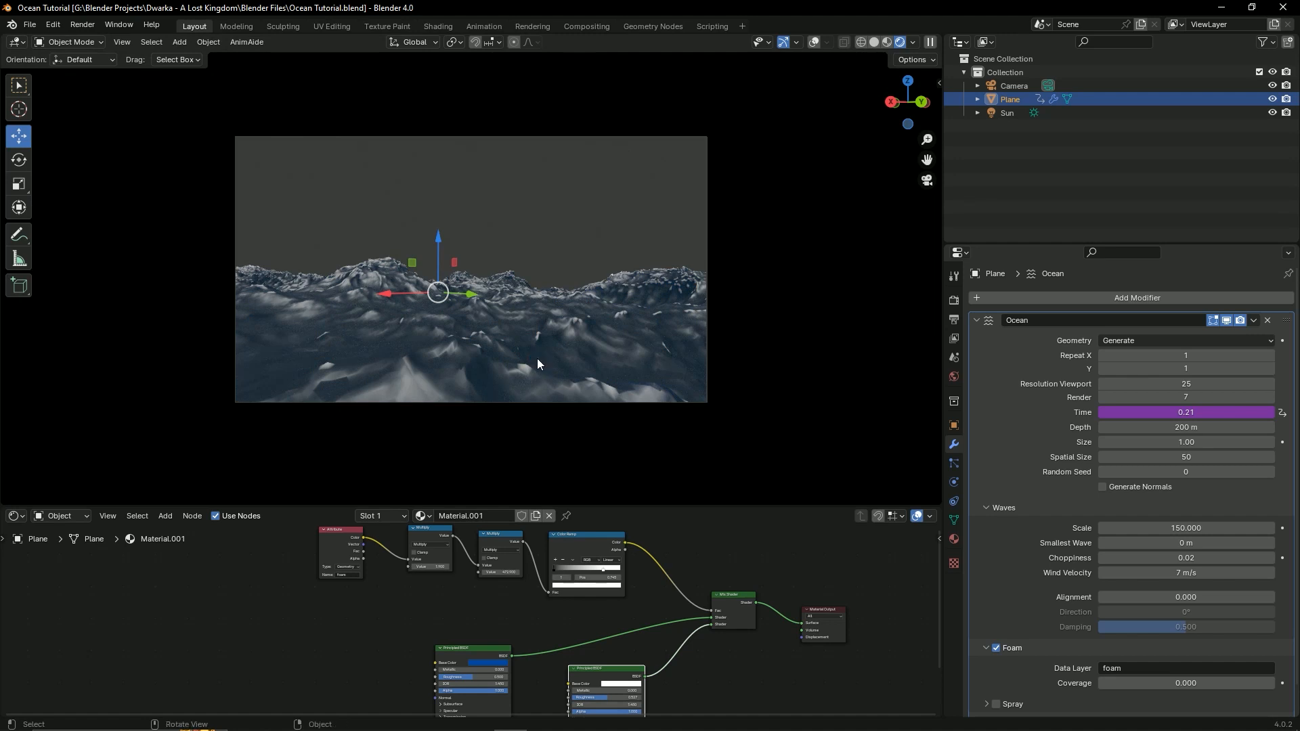
pyautogui.hotkey('ctrl', 's')
pyautogui.click(693, 197)
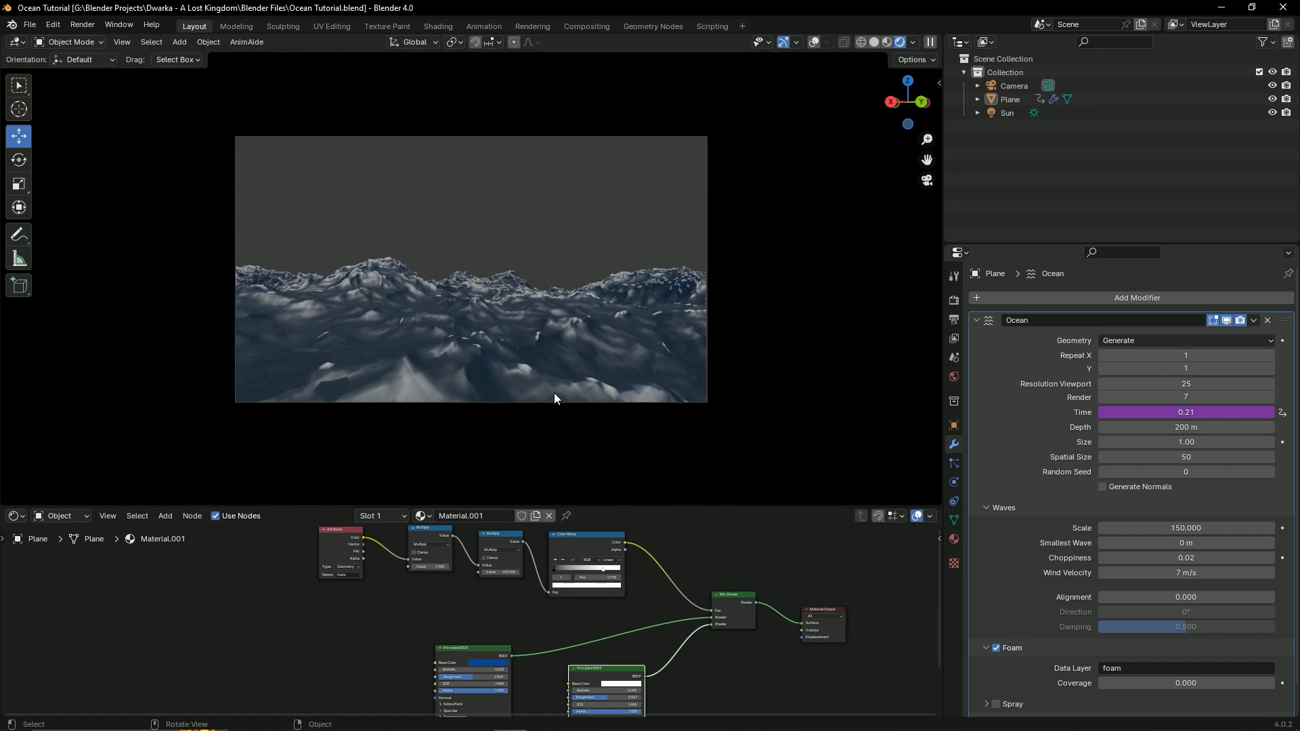
pyautogui.hotkey('ctrl', 's')
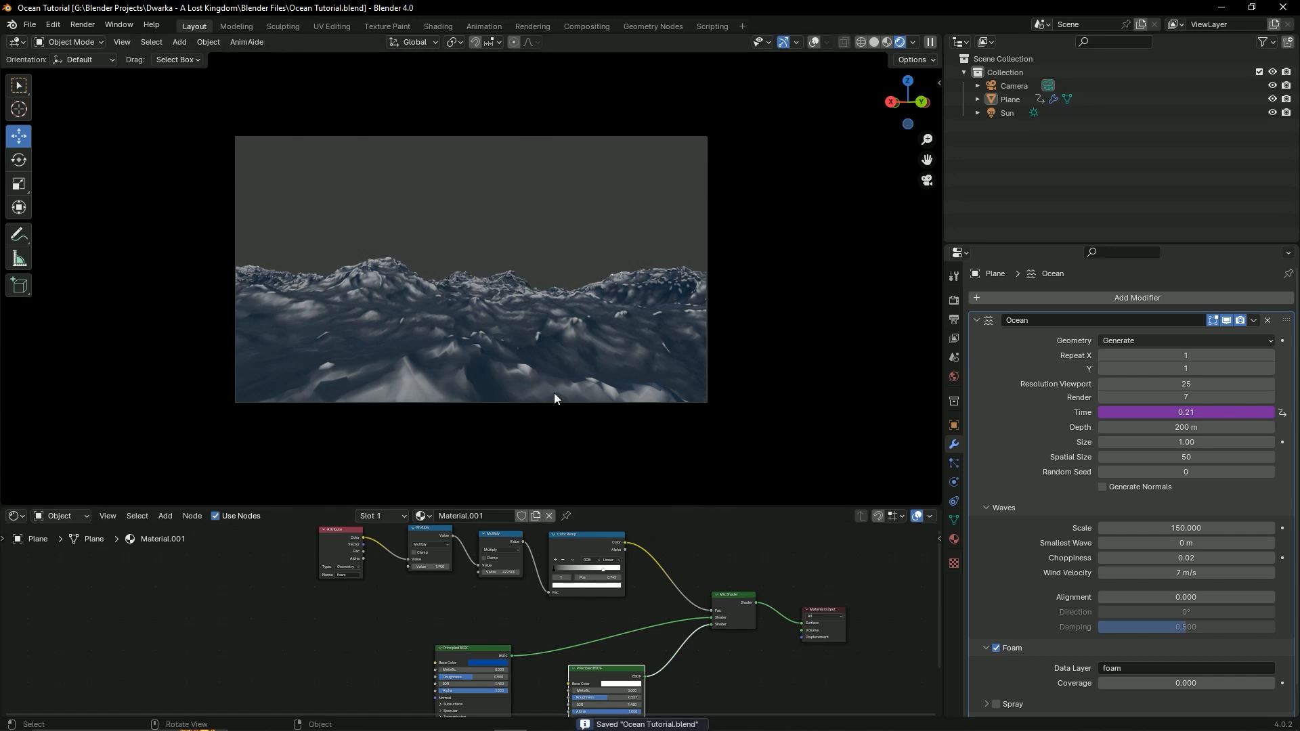
pyautogui.press('KP_0')
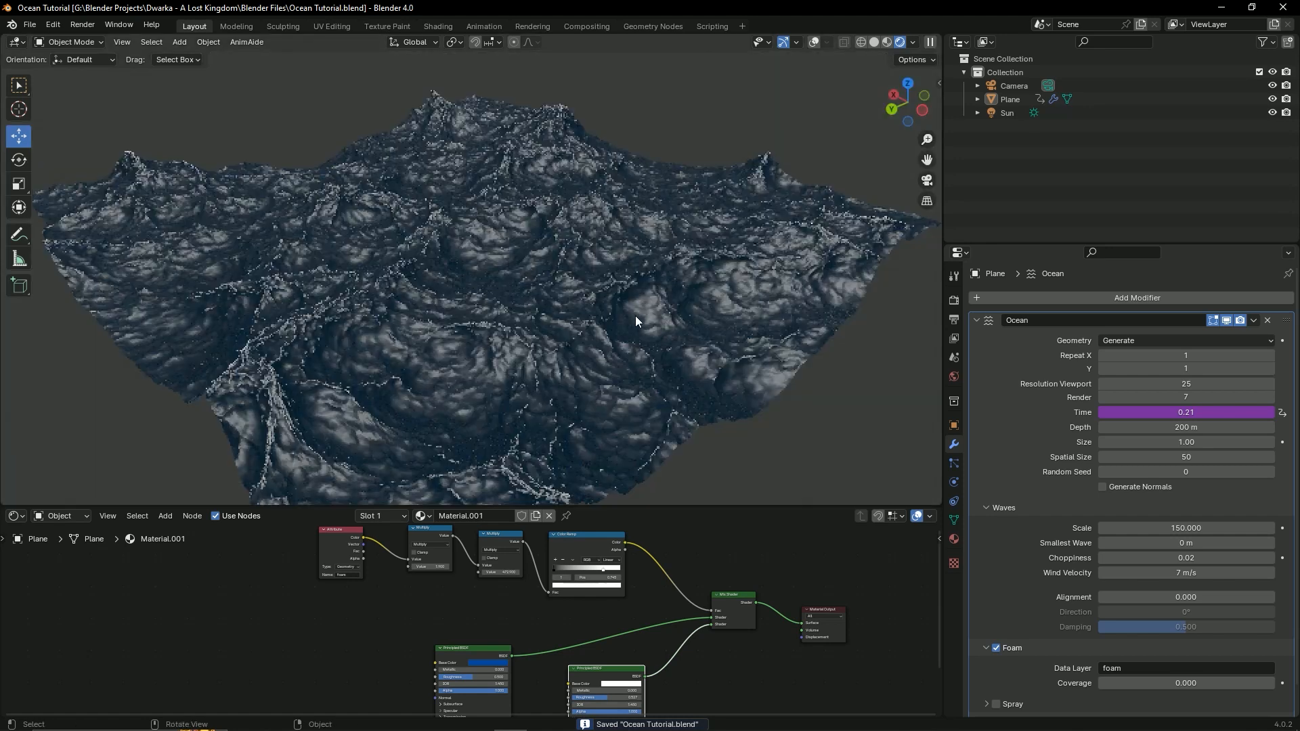
pyautogui.scroll(-3, 635, 316)
pyautogui.scroll(3, 624, 321)
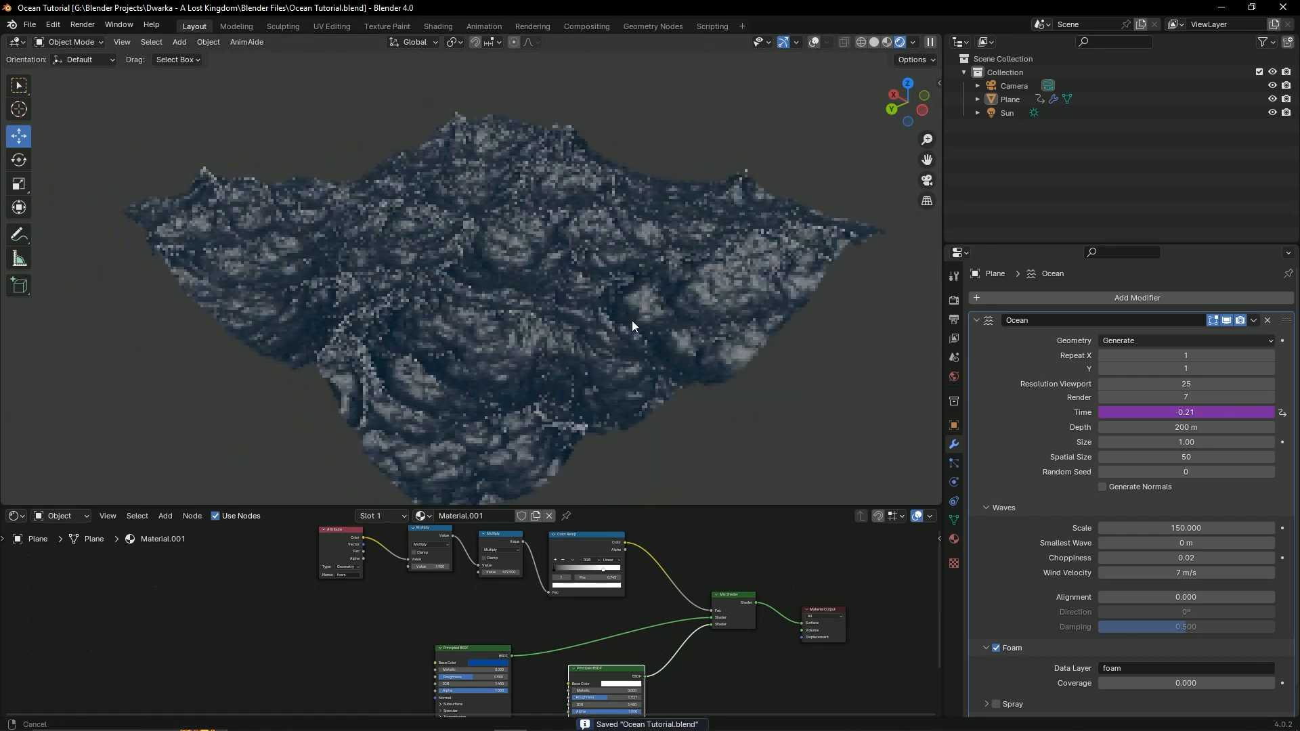
# Step: Give the shader editor more height below the 3D viewport and save the file
pyautogui.moveTo(682, 509); pyautogui.dragTo(687, 434)
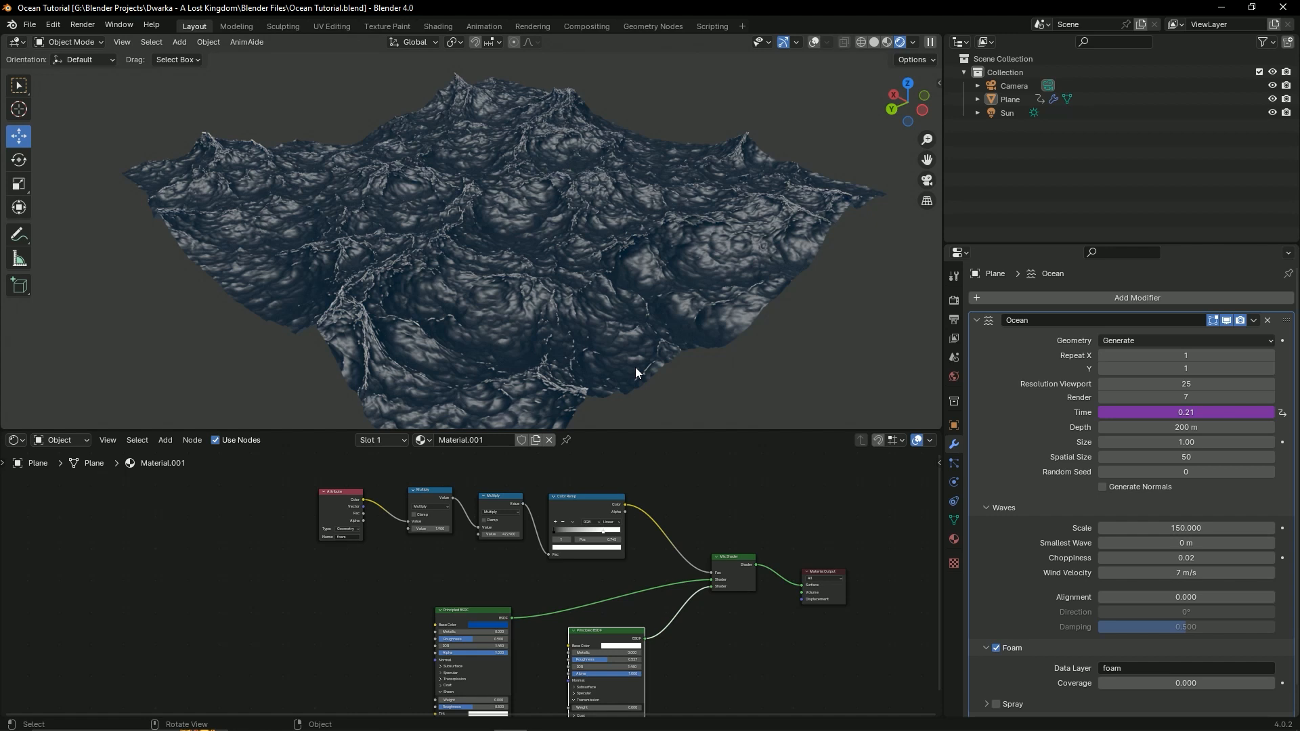
pyautogui.hotkey('ctrl', 's')
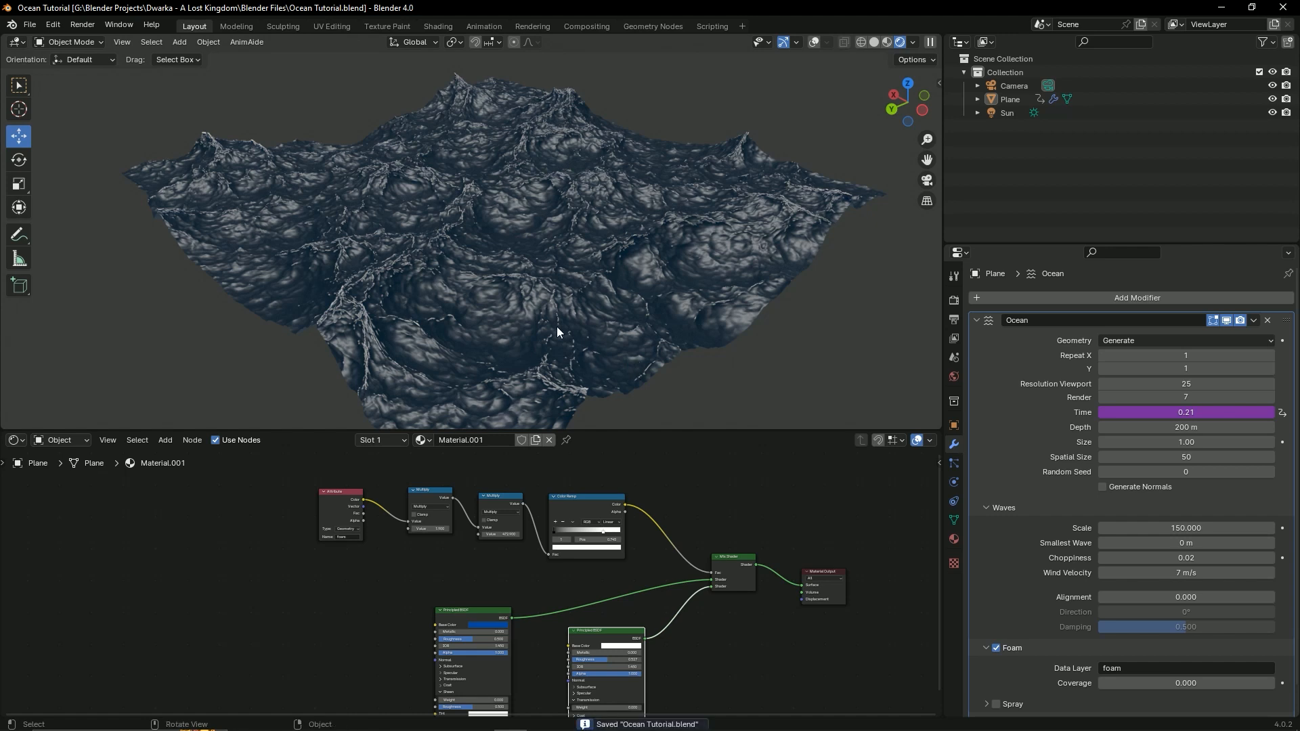
pyautogui.moveTo(540, 319)
pyautogui.mouseDown(button='middle')
pyautogui.moveTo(549, 274)
pyautogui.moveTo(534, 323)
pyautogui.mouseUp(button='middle')
pyautogui.scroll(5, 534, 324)
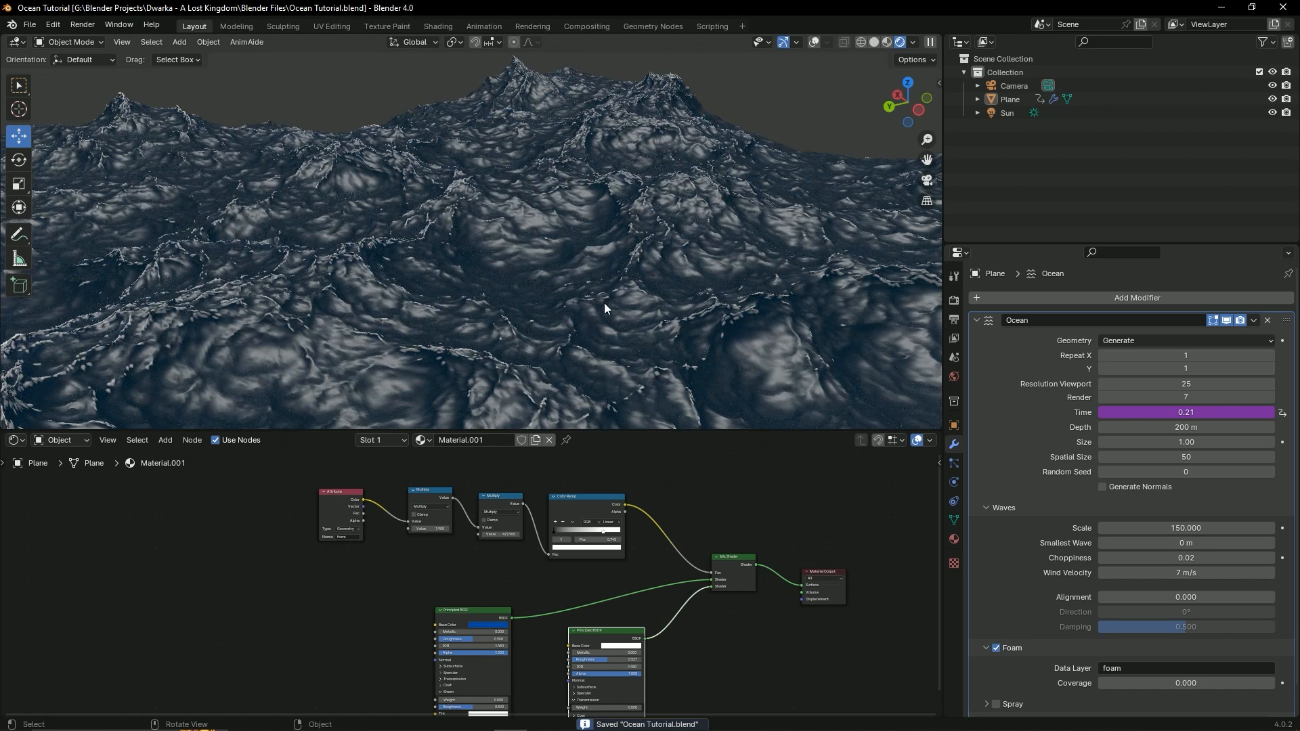
# Step: Choose Cycles as the scene's render engine and save the file
pyautogui.click(954, 300)
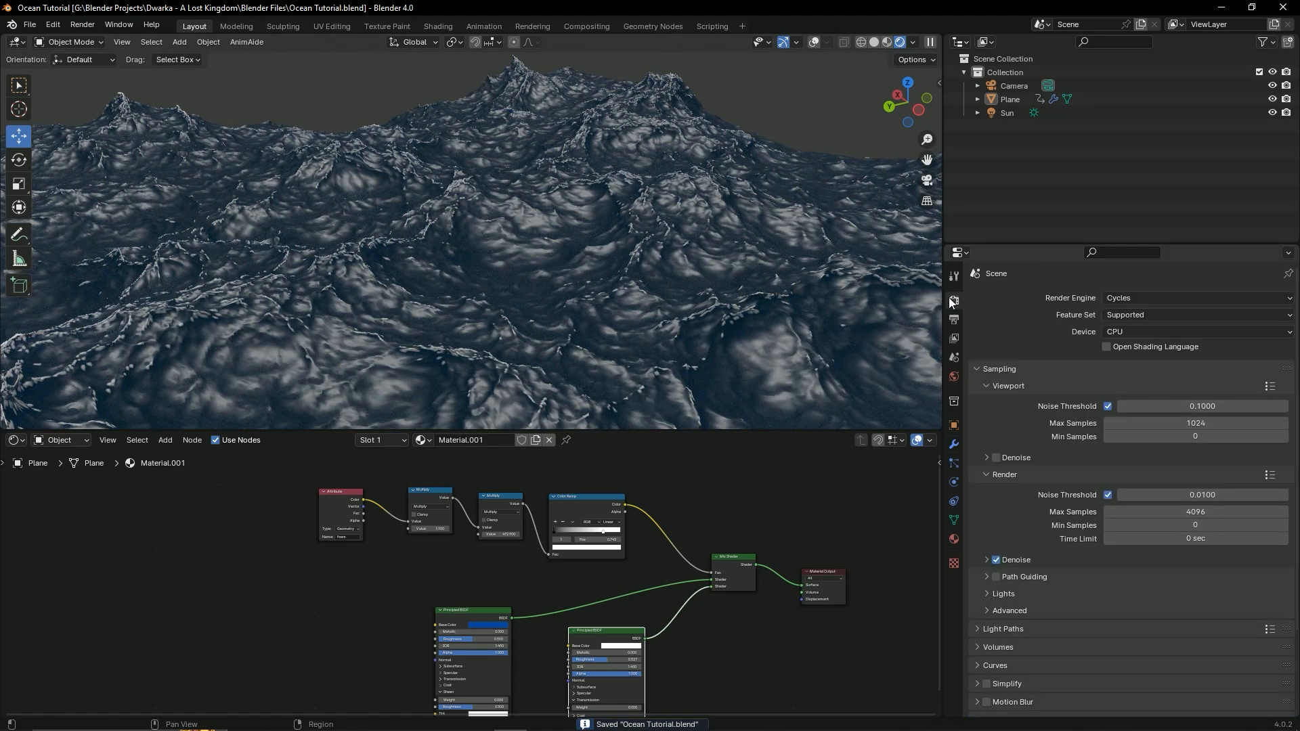
pyautogui.click(1121, 300)
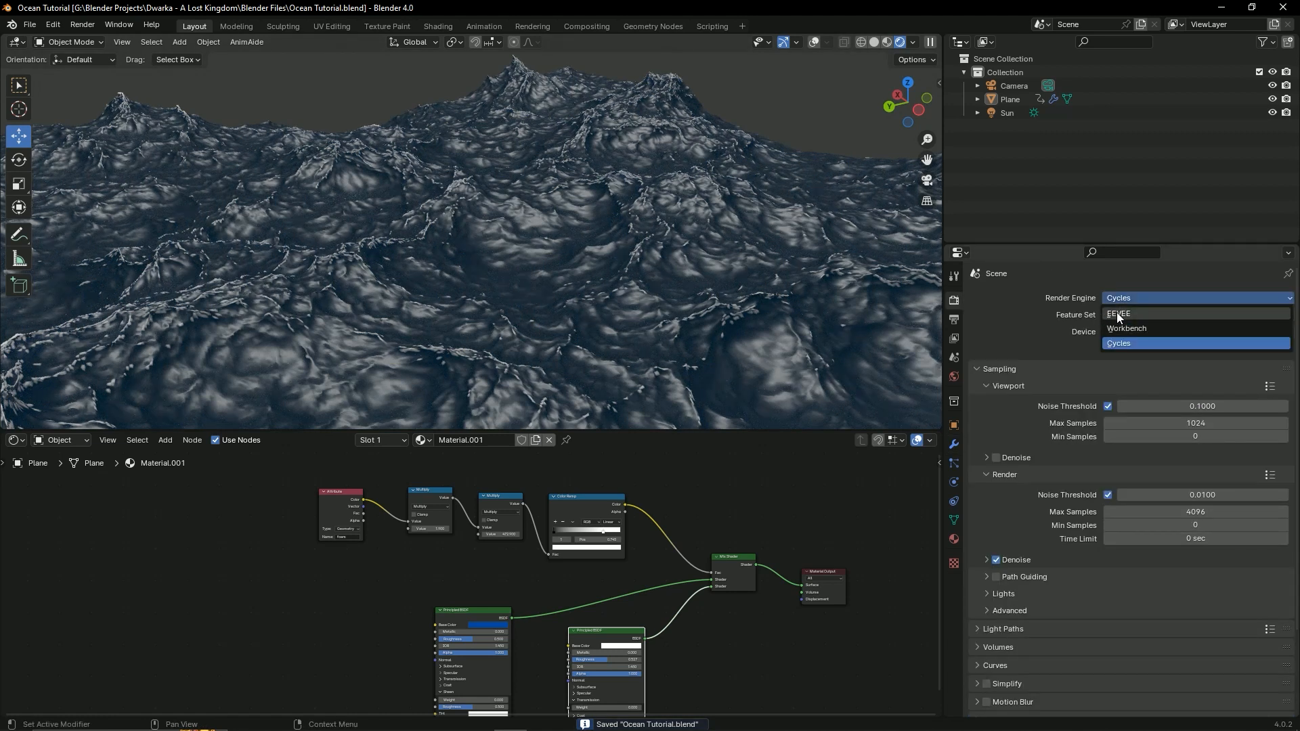
pyautogui.click(1116, 343)
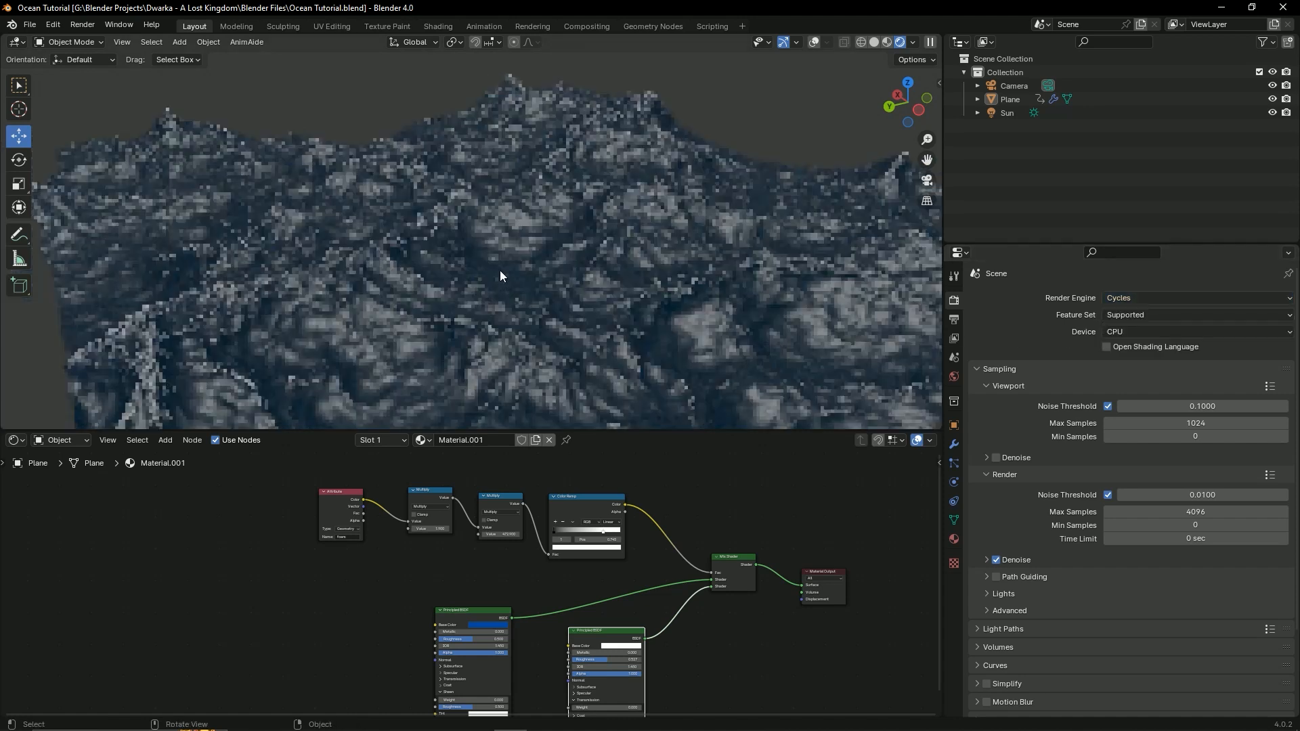
pyautogui.hotkey('ctrl', 's')
pyautogui.moveTo(499, 269); pyautogui.dragTo(545, 266, button='middle')
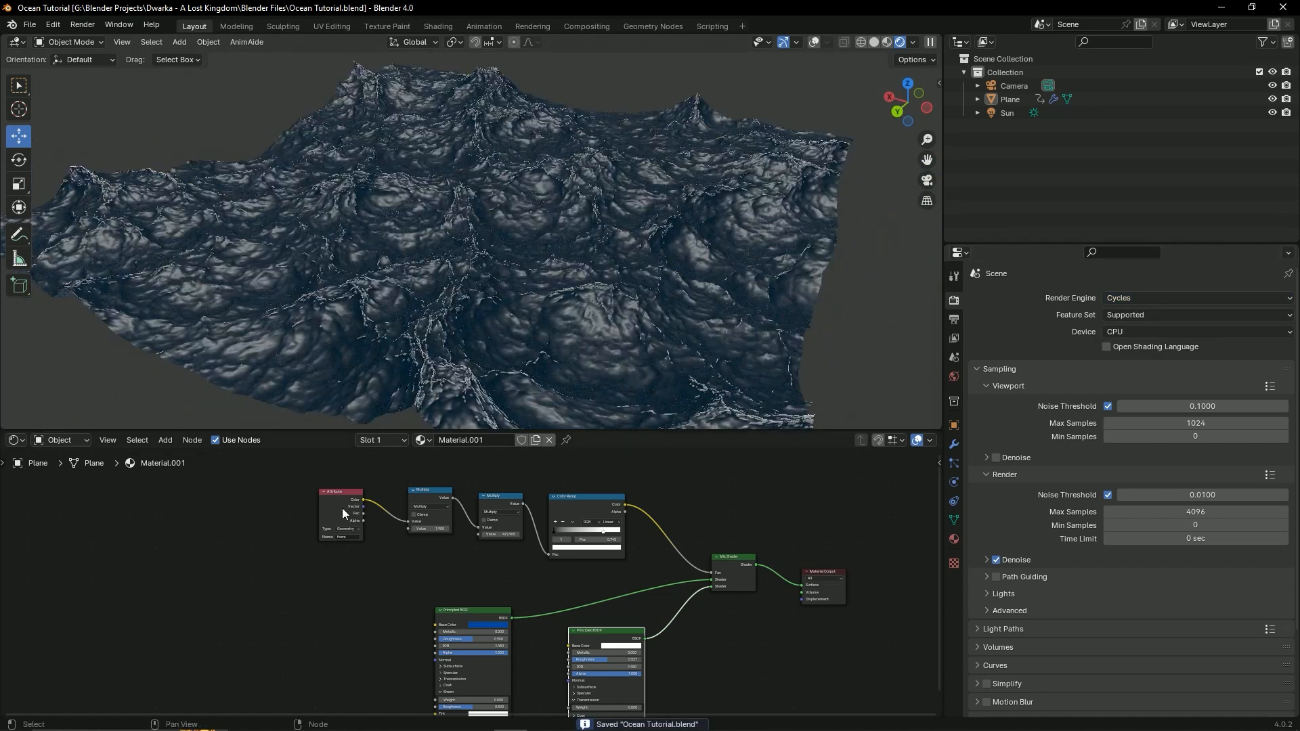
# Step: Enlarge the shader editor further and pause the viewport's live render, saving the file
pyautogui.moveTo(353, 434); pyautogui.dragTo(339, 387)
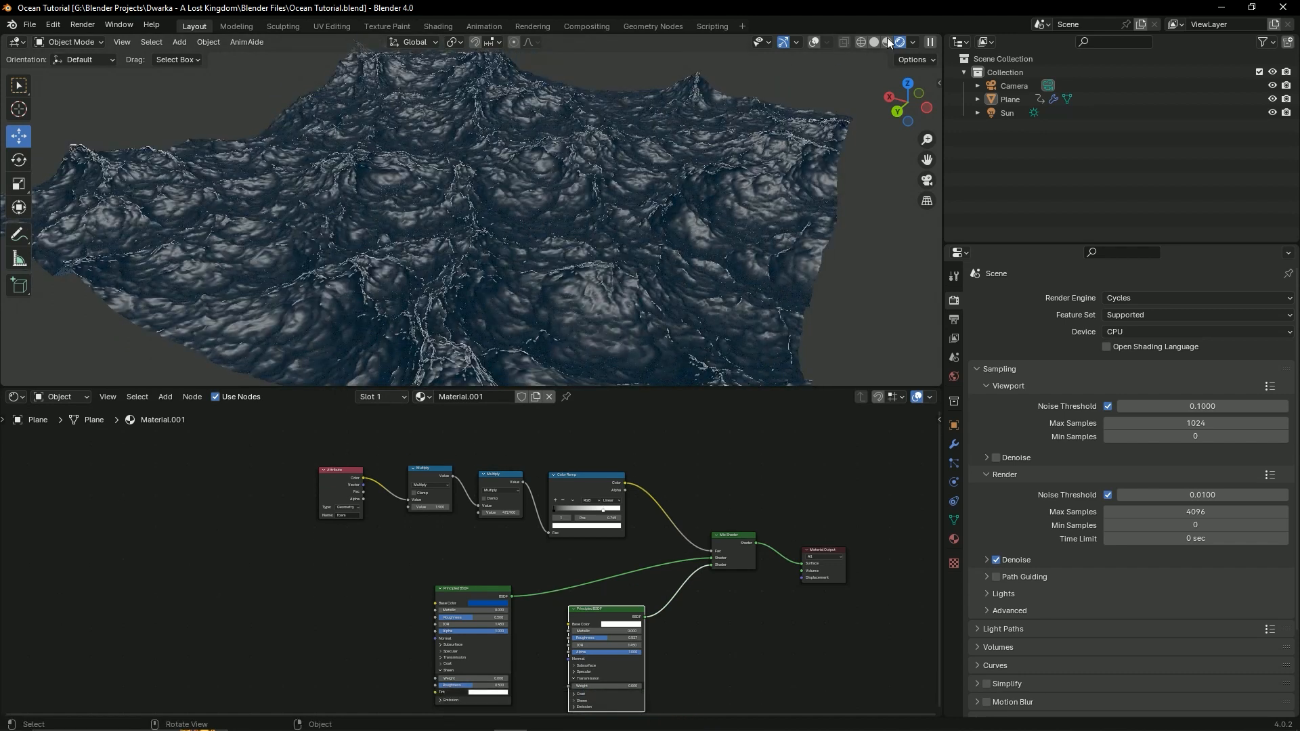
pyautogui.click(931, 43)
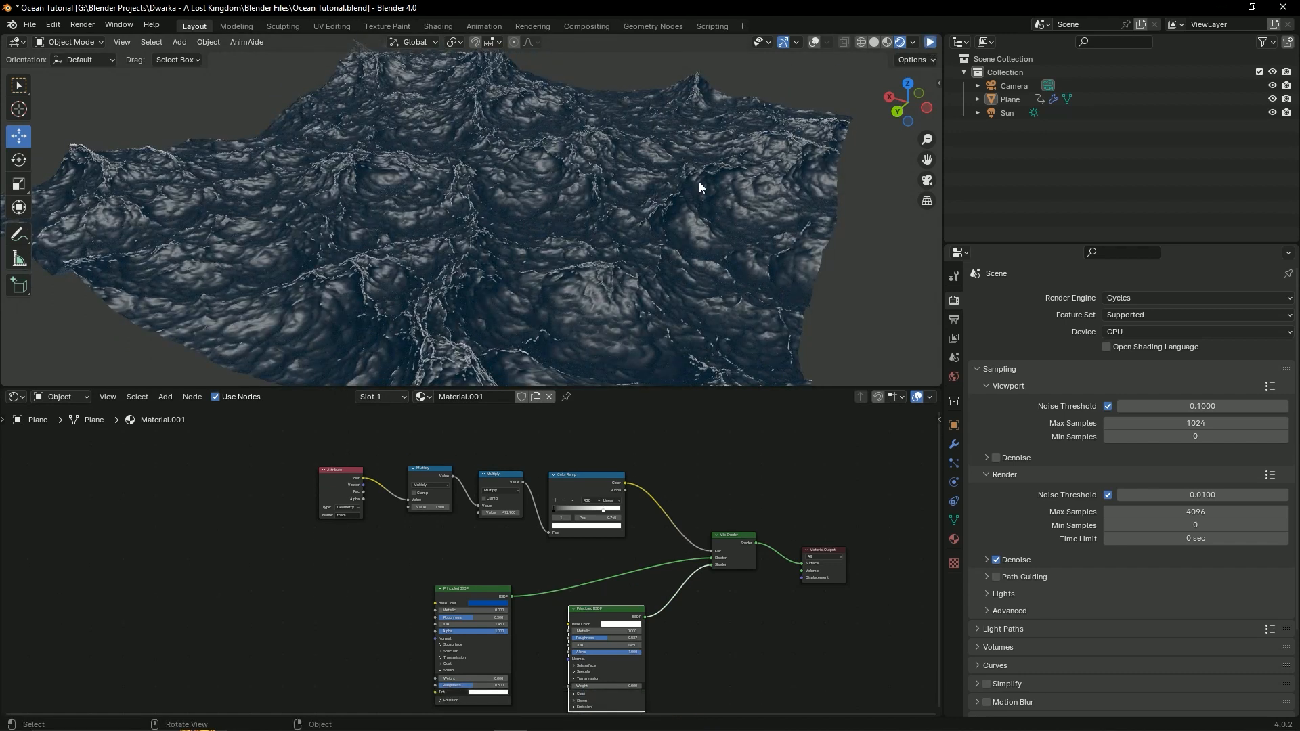
pyautogui.hotkey('ctrl', 's')
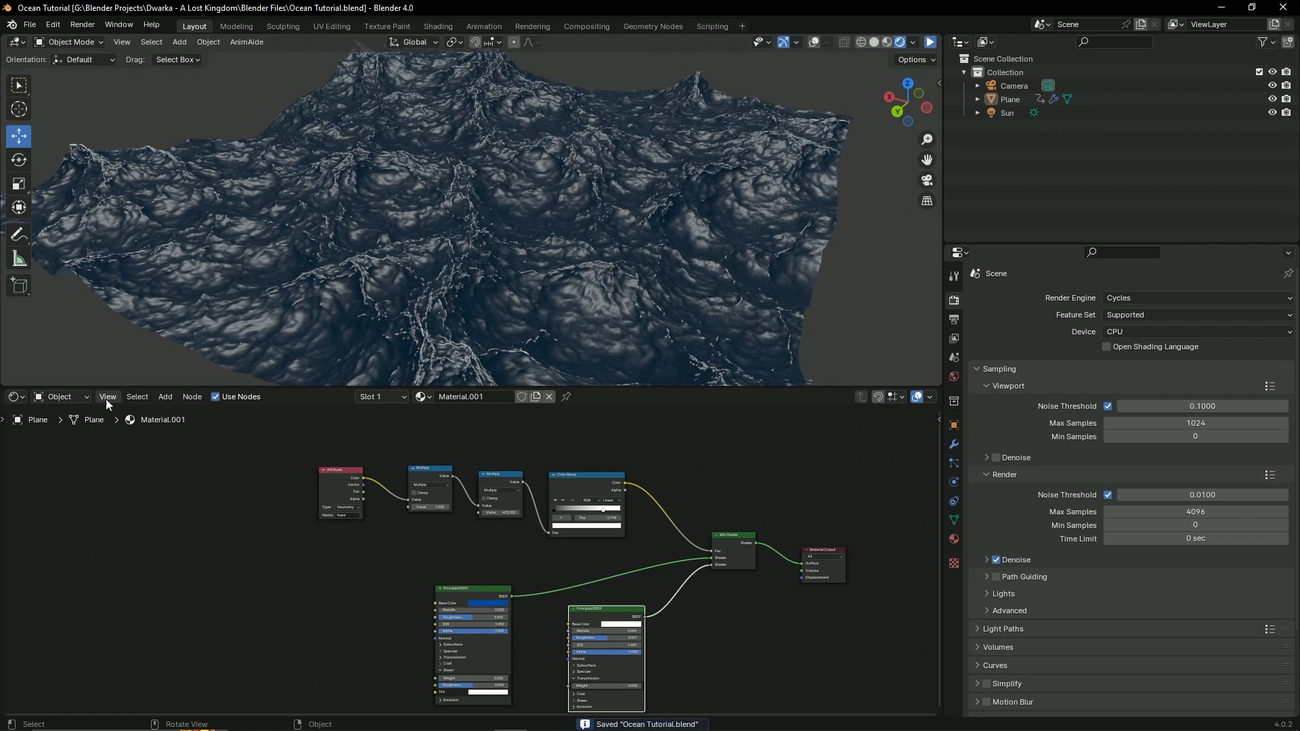
# Step: Switch the shader editor to the World shader, centre on its nodes and save the file
pyautogui.click(59, 397)
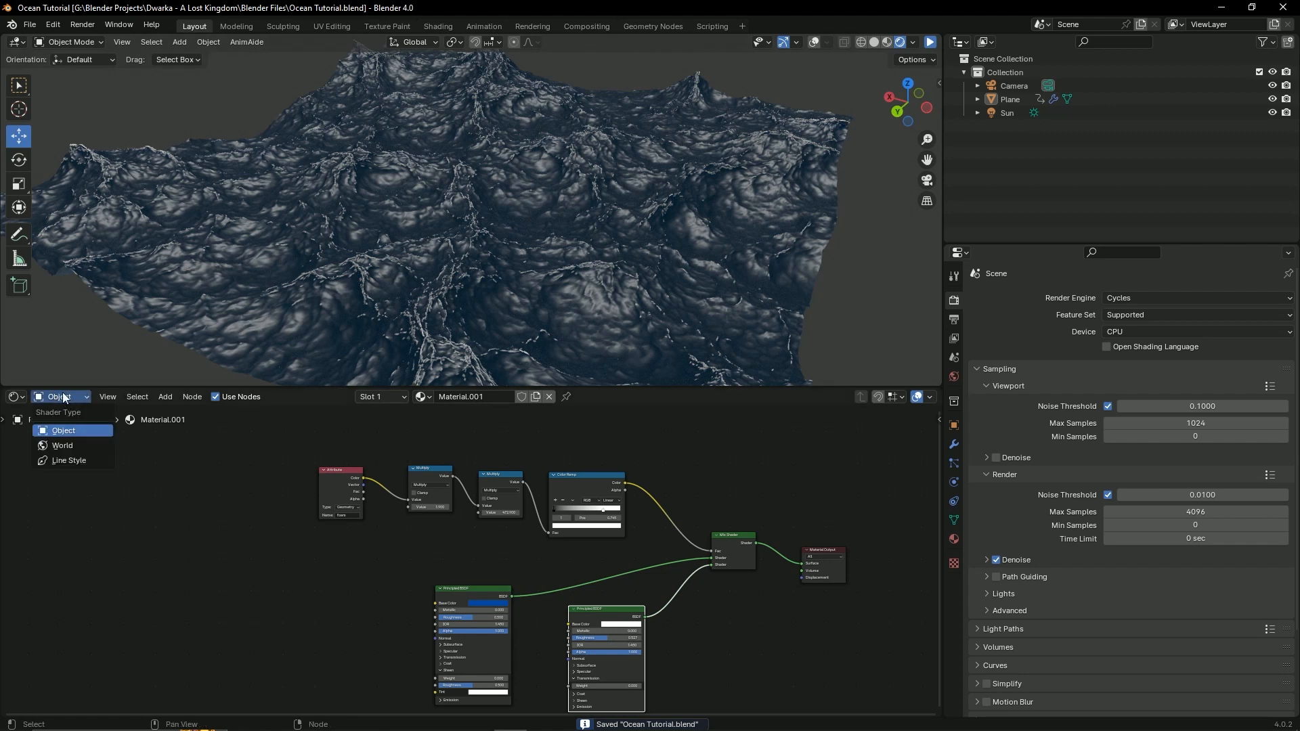
pyautogui.click(71, 445)
pyautogui.moveTo(751, 593); pyautogui.dragTo(701, 554, button='middle')
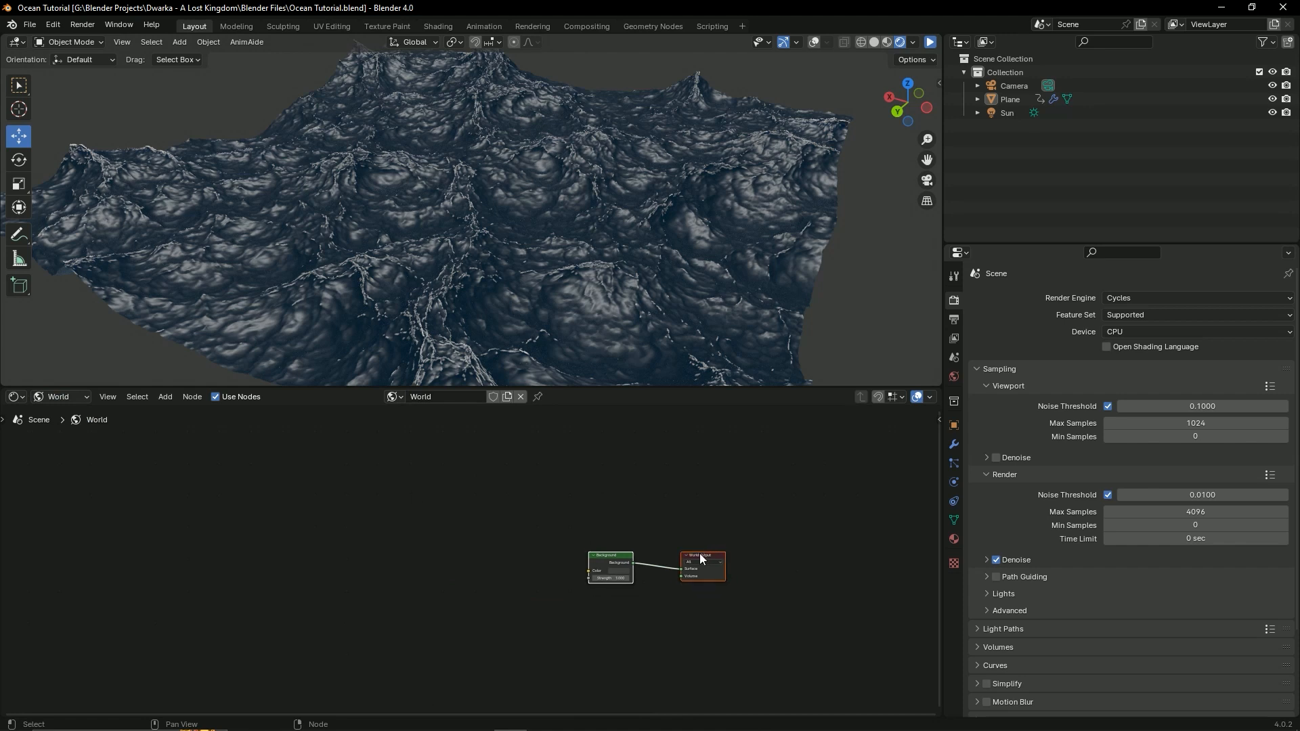
pyautogui.scroll(1, 701, 554)
pyautogui.hotkey('ctrl', 's')
pyautogui.scroll(1, 701, 554)
pyautogui.moveTo(726, 602); pyautogui.dragTo(489, 543, button='middle')
pyautogui.scroll(4, 675, 565)
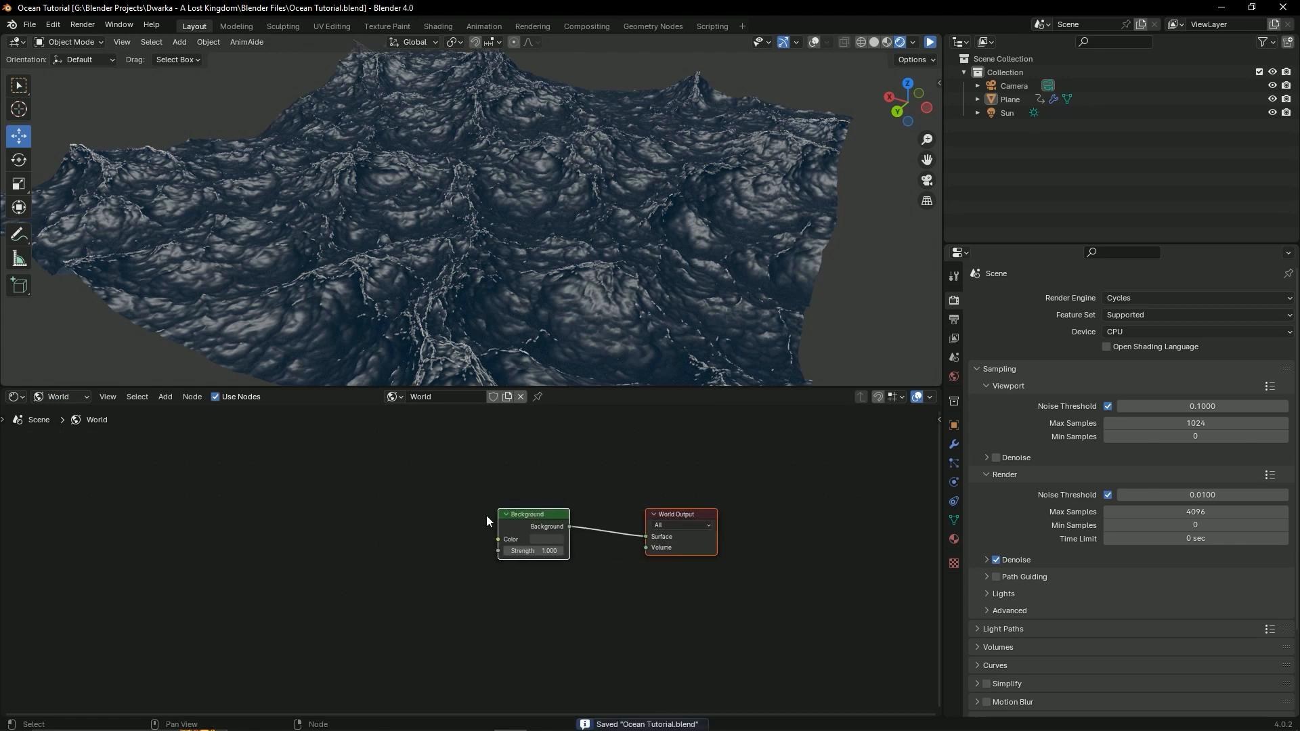
# Step: Add an Environment Texture with Mapping and Texture Coordinate nodes, connected to the Color of the world's Background node
pyautogui.click(474, 595)
pyautogui.moveTo(421, 569); pyautogui.dragTo(479, 577, button='middle')
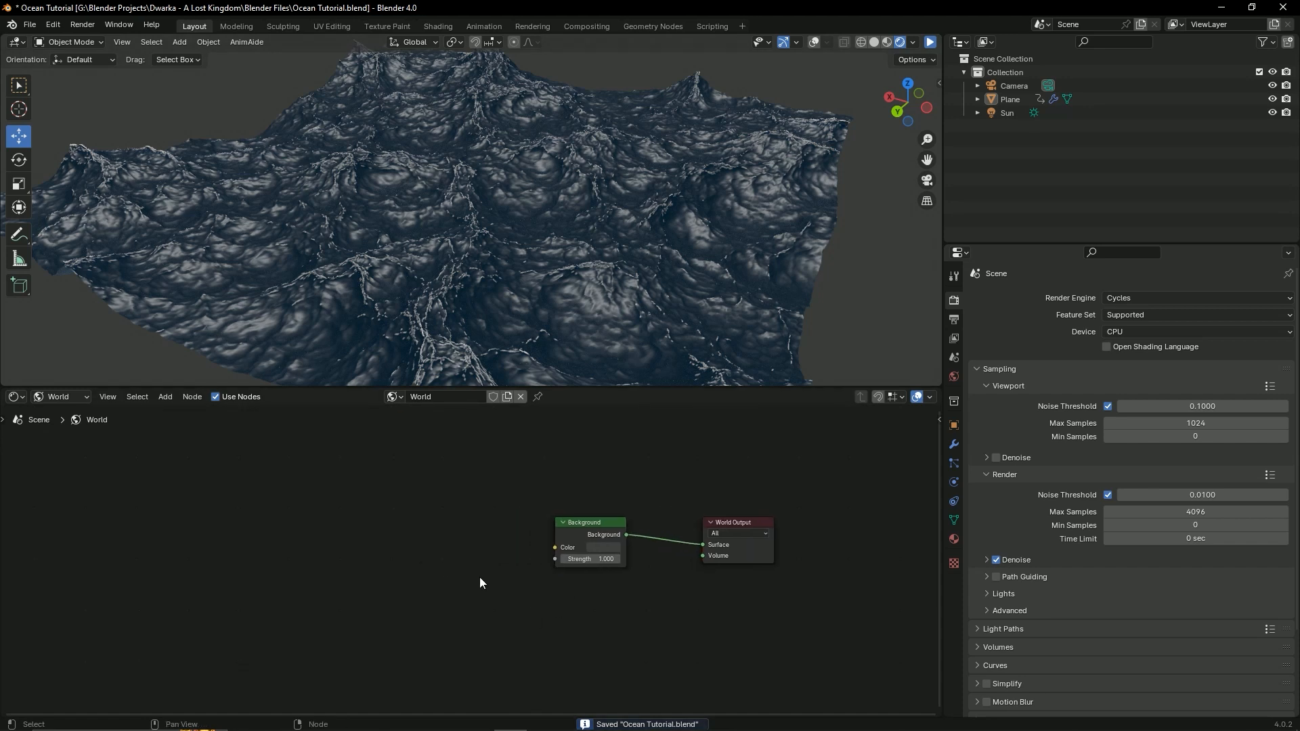
pyautogui.click(585, 541)
pyautogui.hotkey('ctrl', 't')
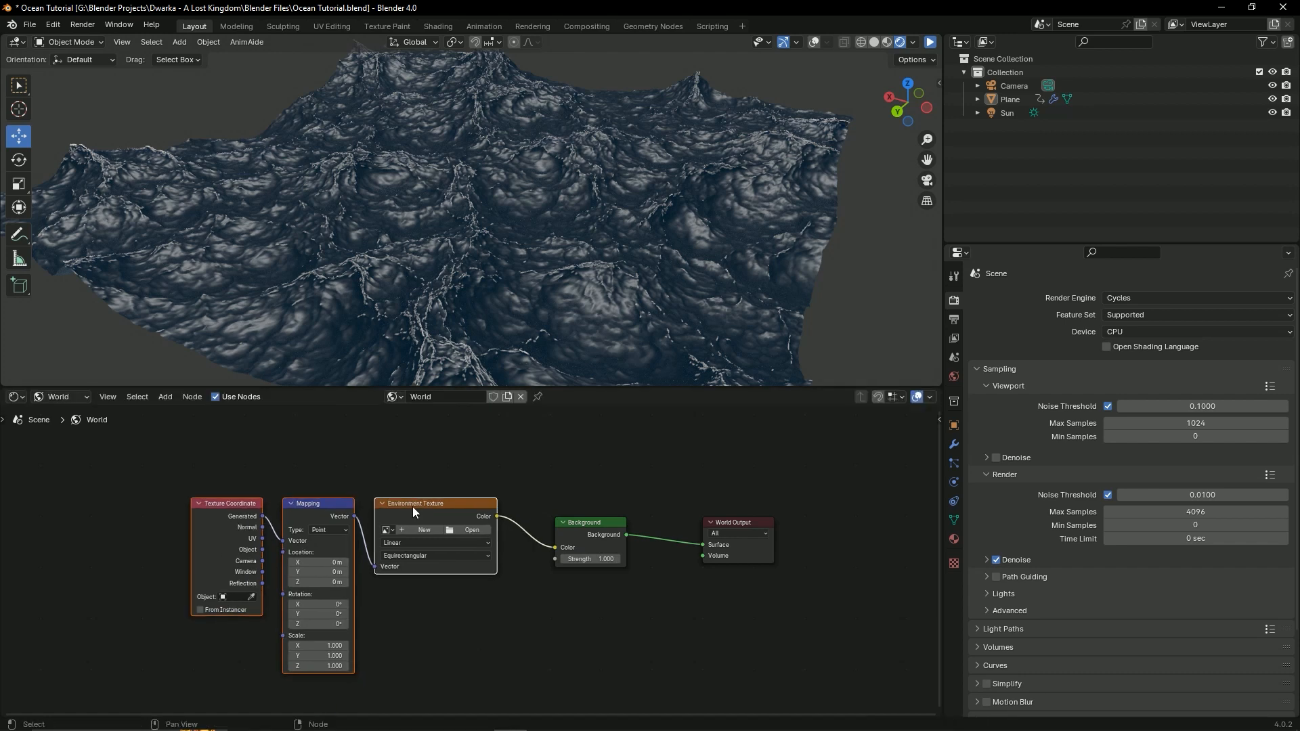
# Step: Search the add-ons in Preferences for "node" and make sure Node Wrangler is enabled
pyautogui.moveTo(434, 510); pyautogui.dragTo(551, 535, button='middle')
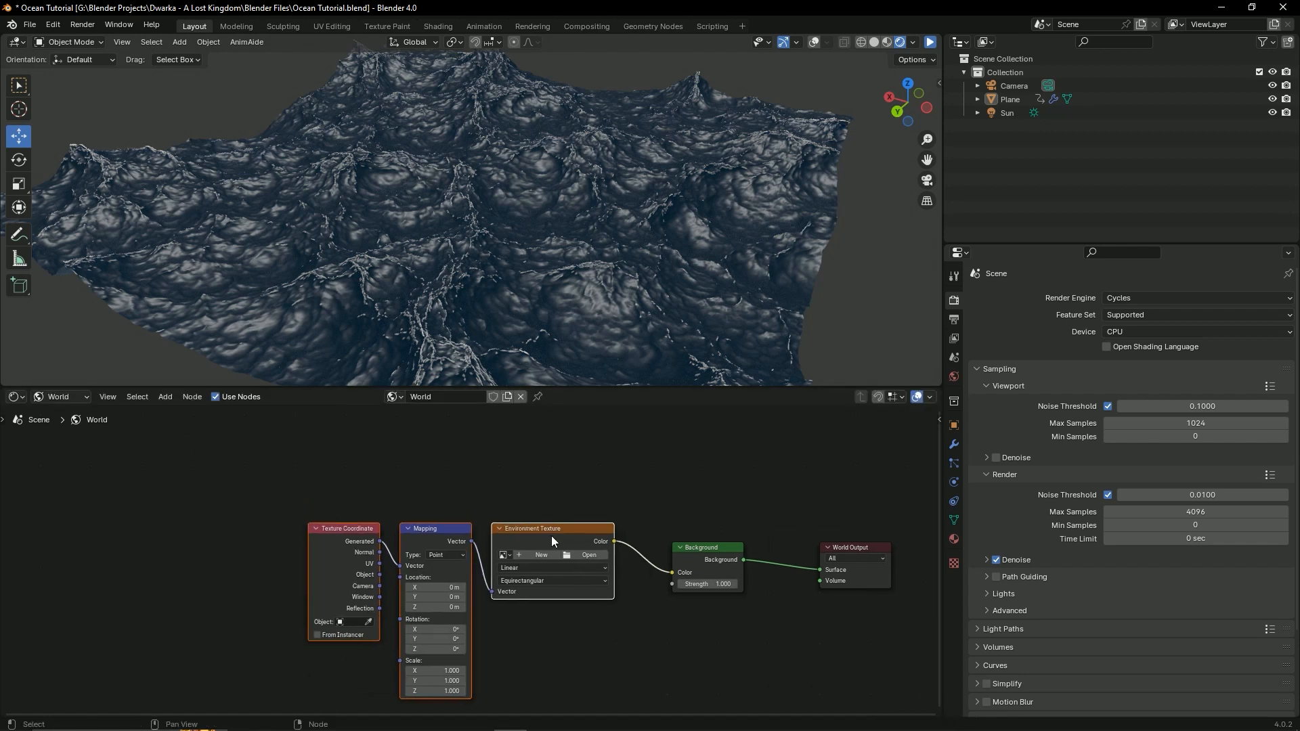
pyautogui.click(630, 486)
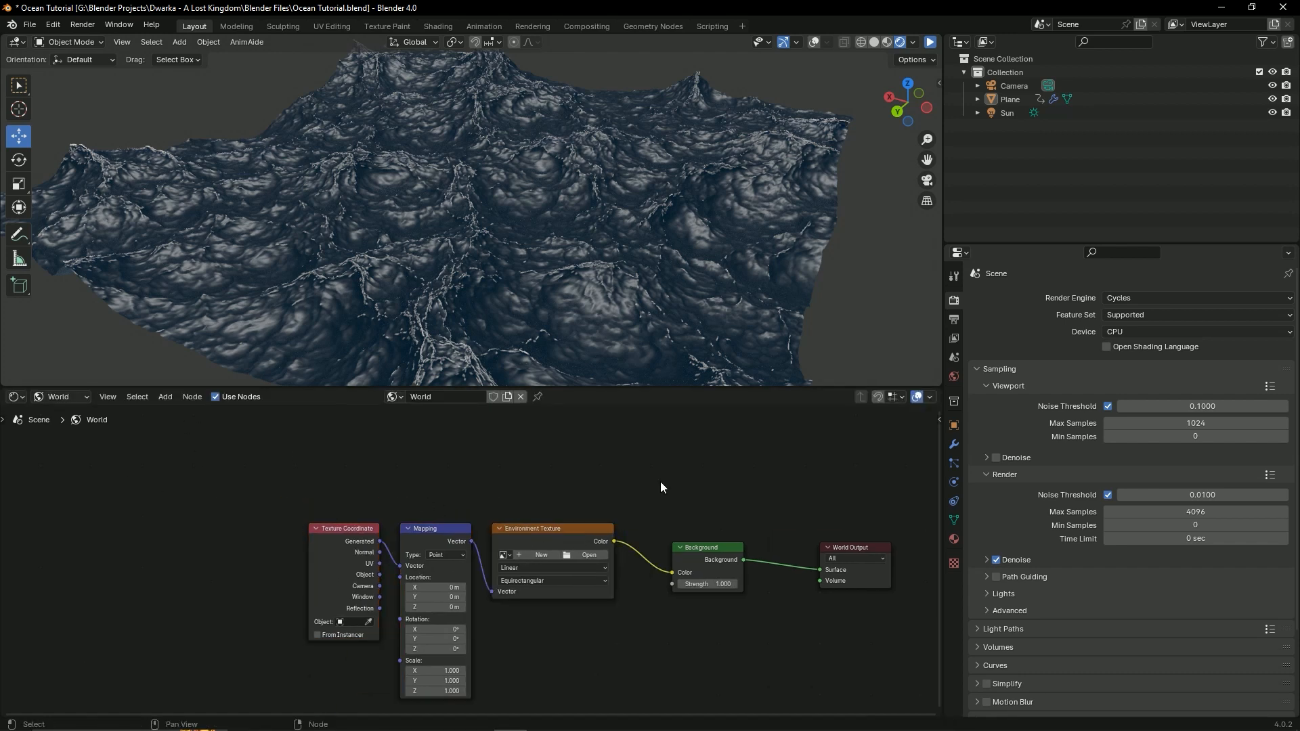
pyautogui.click(48, 23)
pyautogui.click(93, 200)
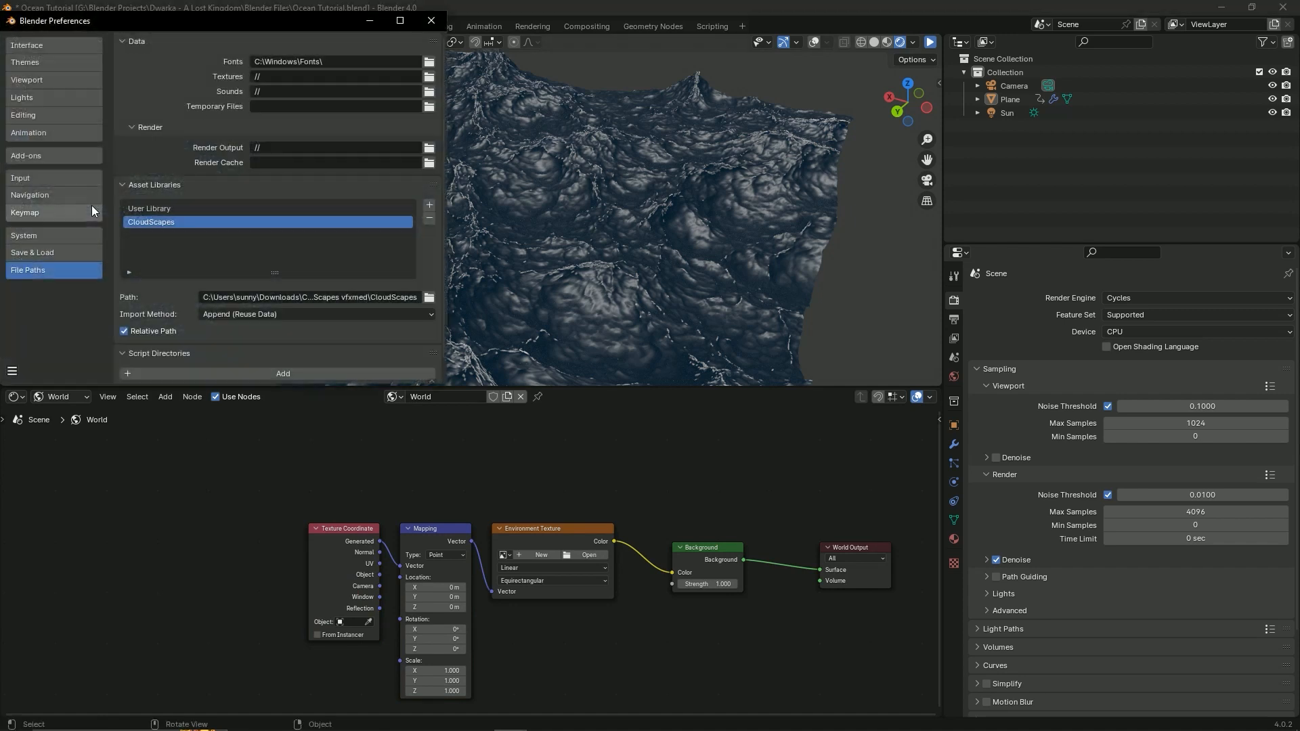
pyautogui.click(53, 161)
pyautogui.click(361, 58)
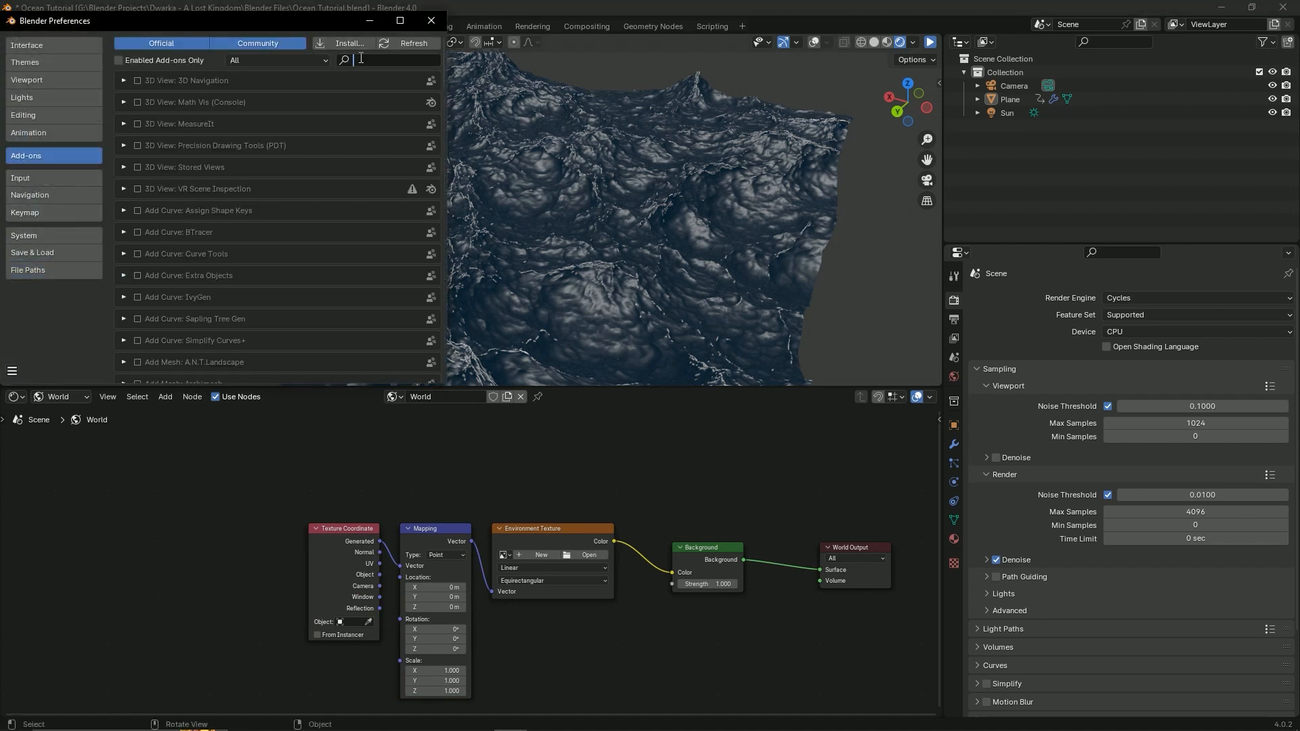
pyautogui.write('node')
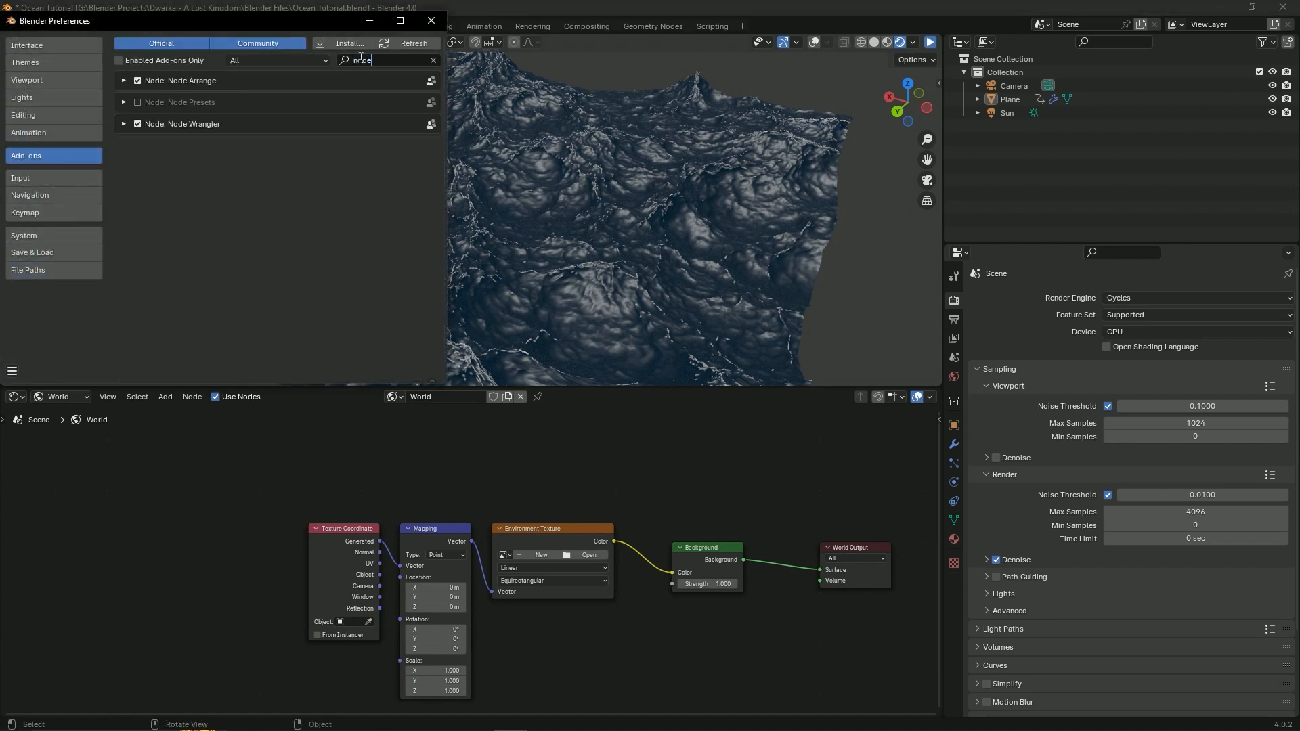
pyautogui.click(138, 124)
# Step: Save the preferences, leave the Preferences window and save the Ocean Tutorial file
pyautogui.click(10, 374)
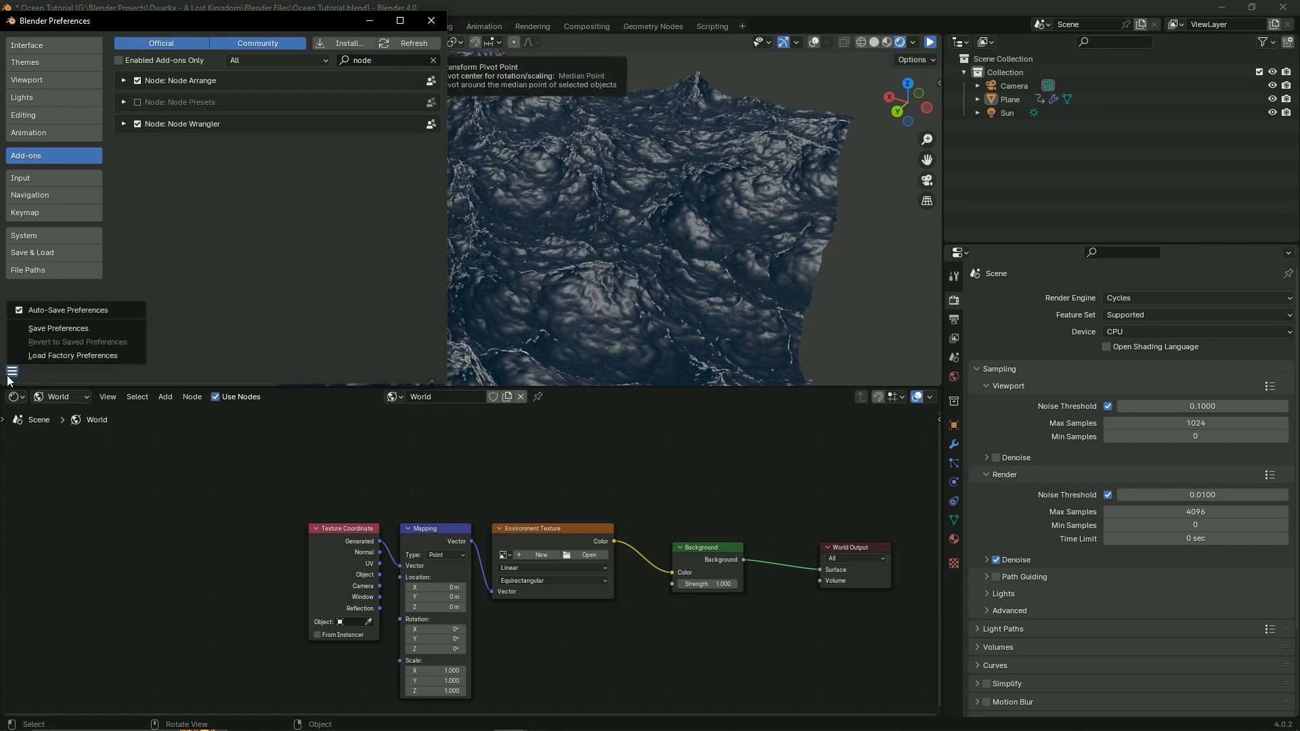
pyautogui.click(51, 329)
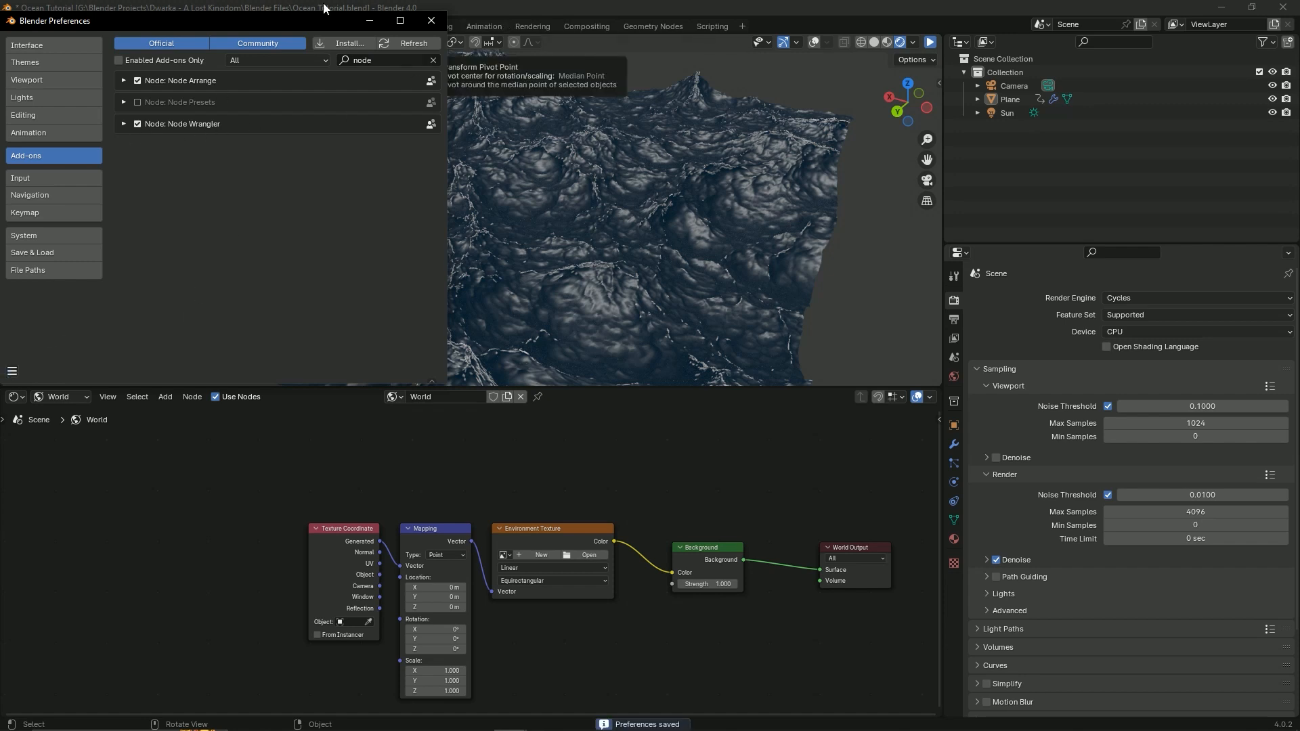
pyautogui.click(455, 28)
pyautogui.hotkey('ctrl', 's')
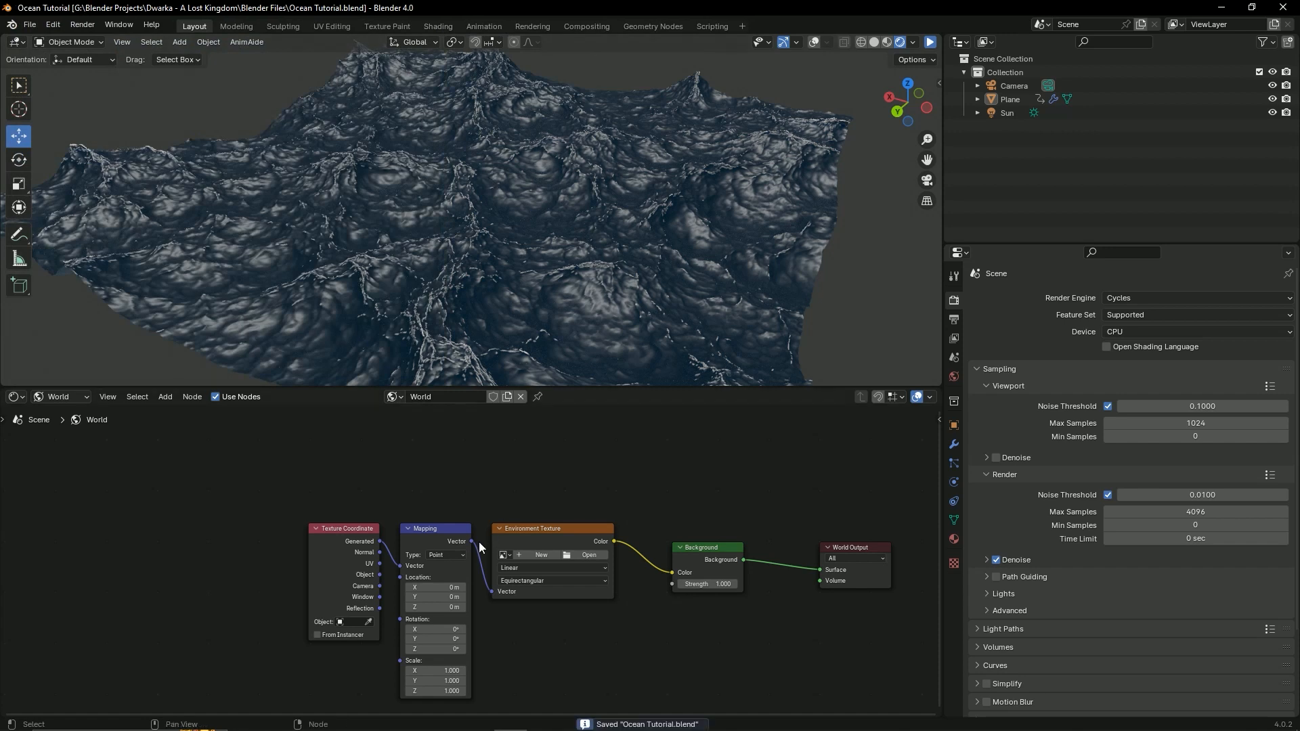
pyautogui.moveTo(478, 542); pyautogui.dragTo(452, 527, button='middle')
pyautogui.moveTo(241, 479); pyautogui.dragTo(542, 554)
pyautogui.press('x')
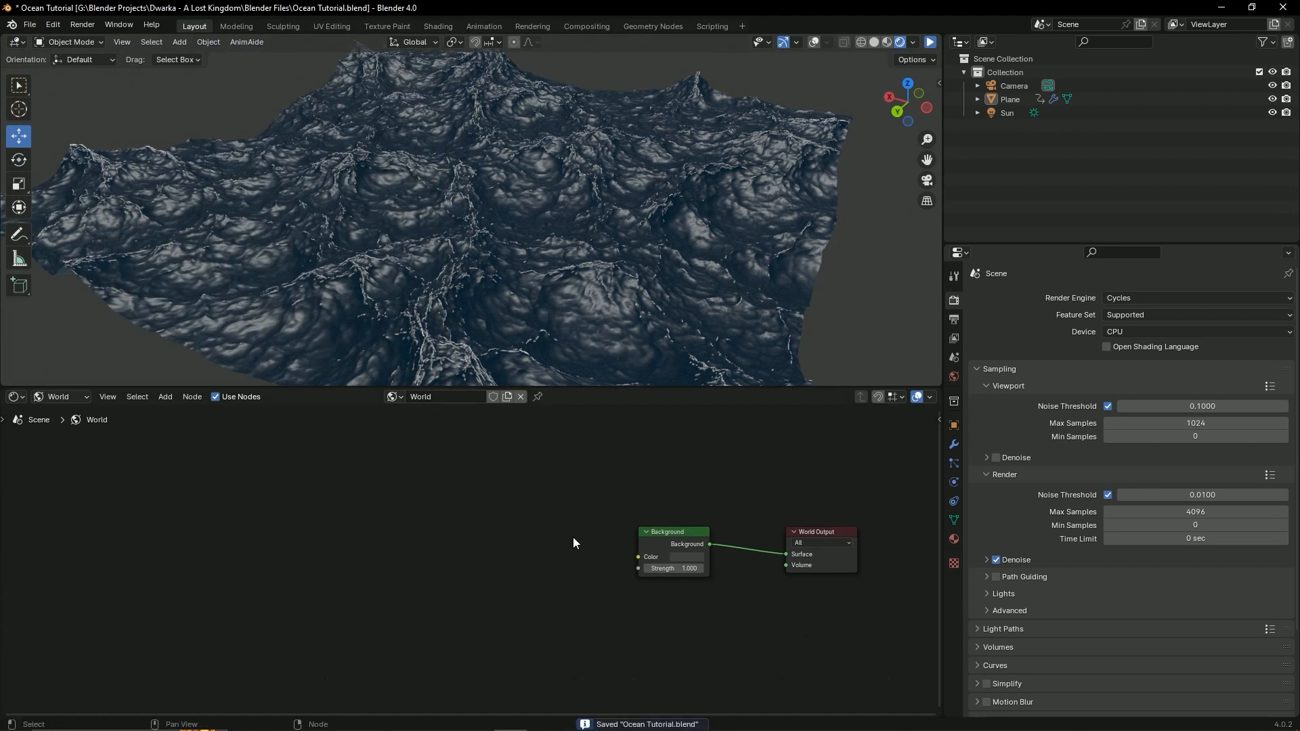
pyautogui.moveTo(575, 543); pyautogui.dragTo(524, 535, button='middle')
pyautogui.click(566, 550)
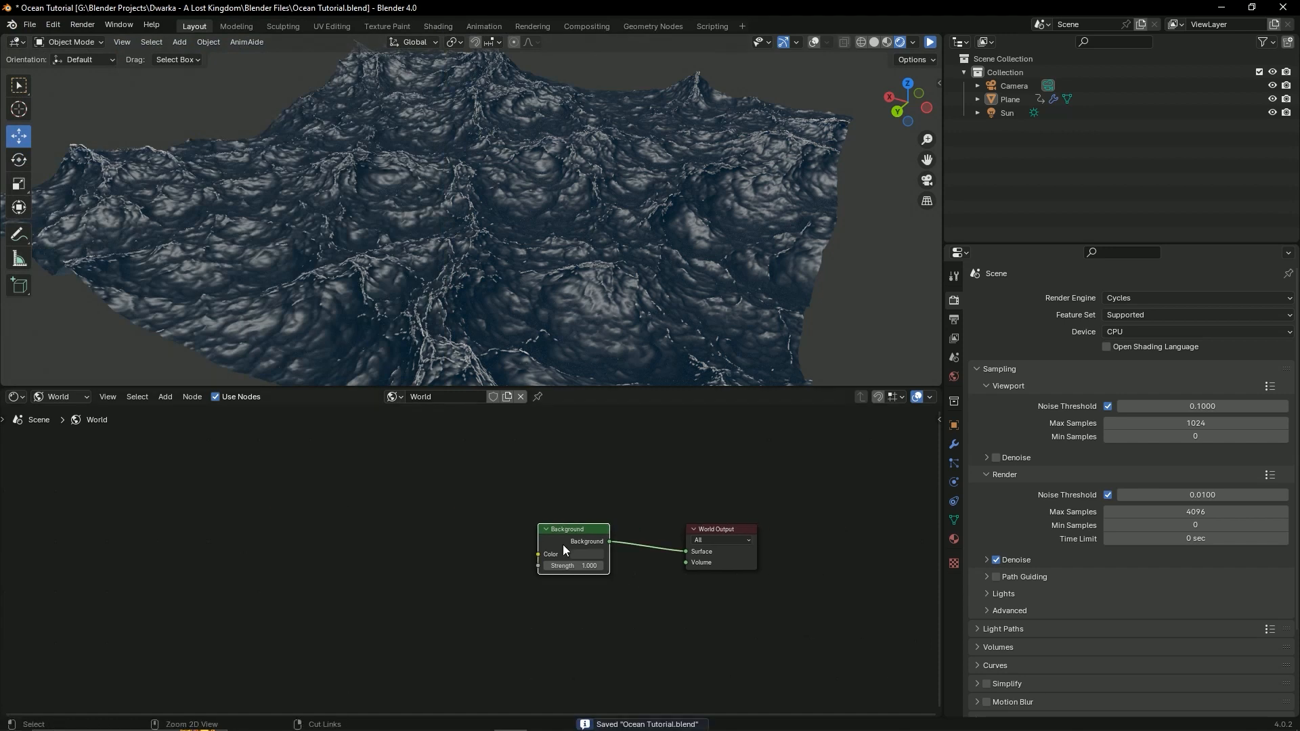
pyautogui.hotkey('ctrl', 'z')
pyautogui.hotkey('ctrl', 'z')
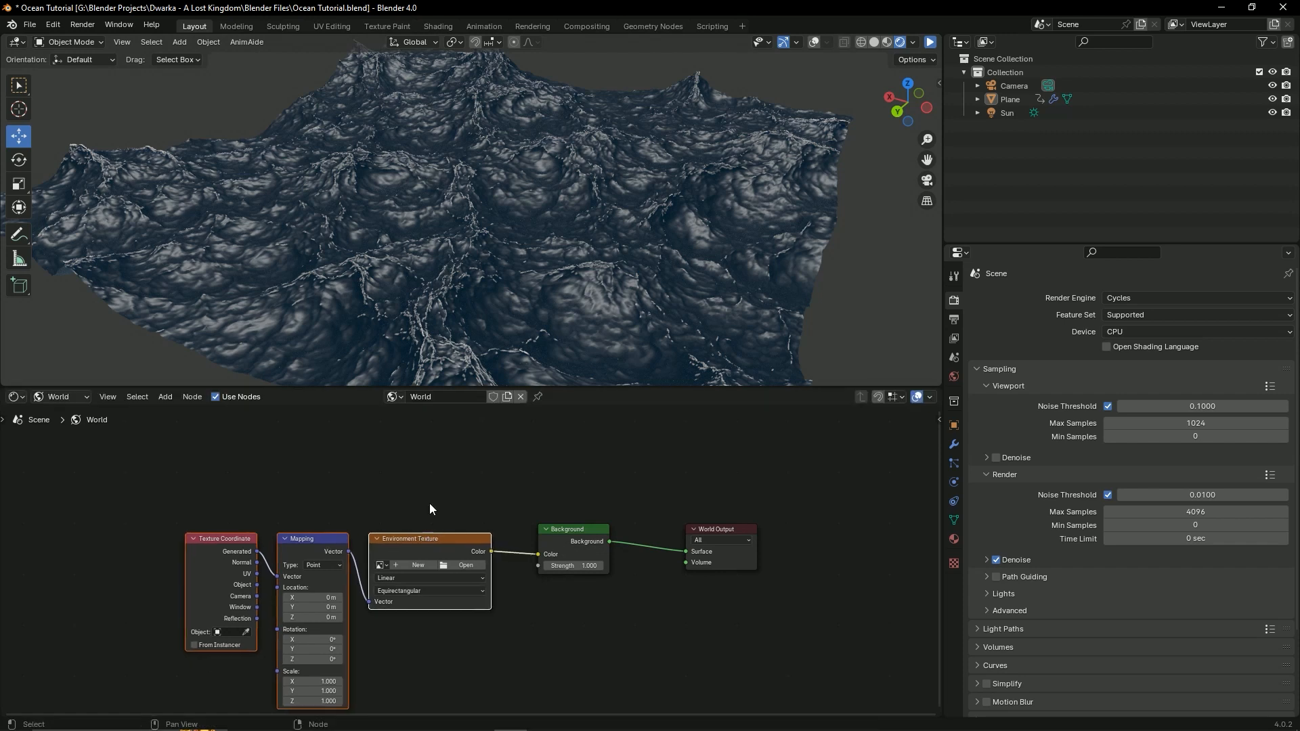
# Step: Load sunflowers_puresky_8k.hdr from the Downloads folder into the Environment Texture node and save the file
pyautogui.scroll(2, 437, 505)
pyautogui.moveTo(445, 506); pyautogui.dragTo(550, 520, button='middle')
pyautogui.click(494, 451)
pyautogui.scroll(1, 524, 493)
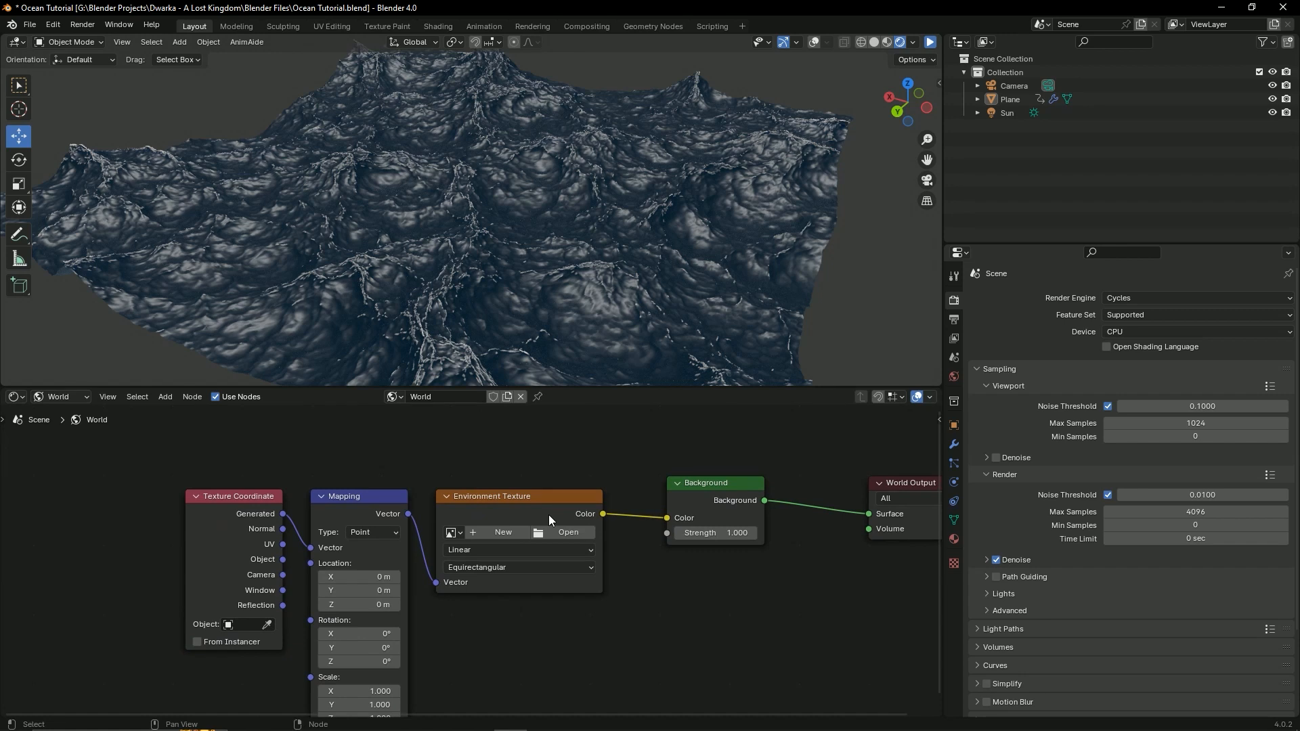
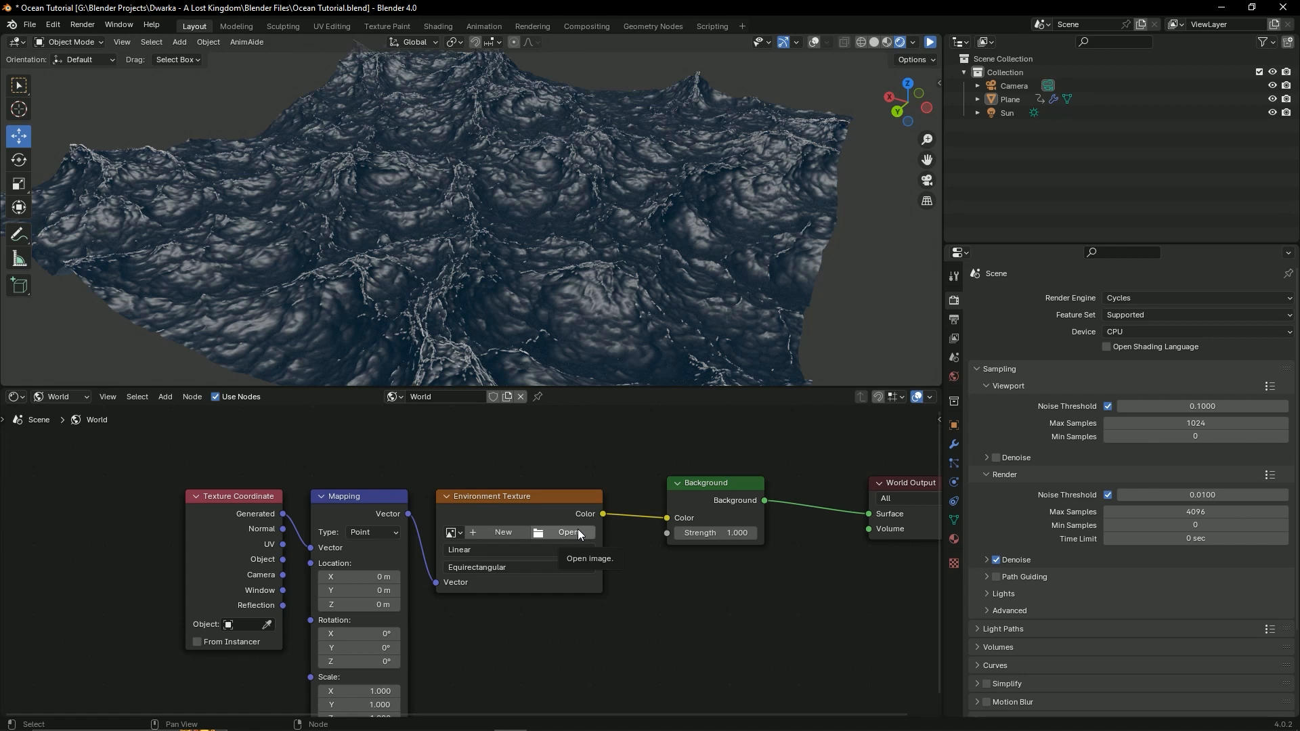
pyautogui.click(579, 533)
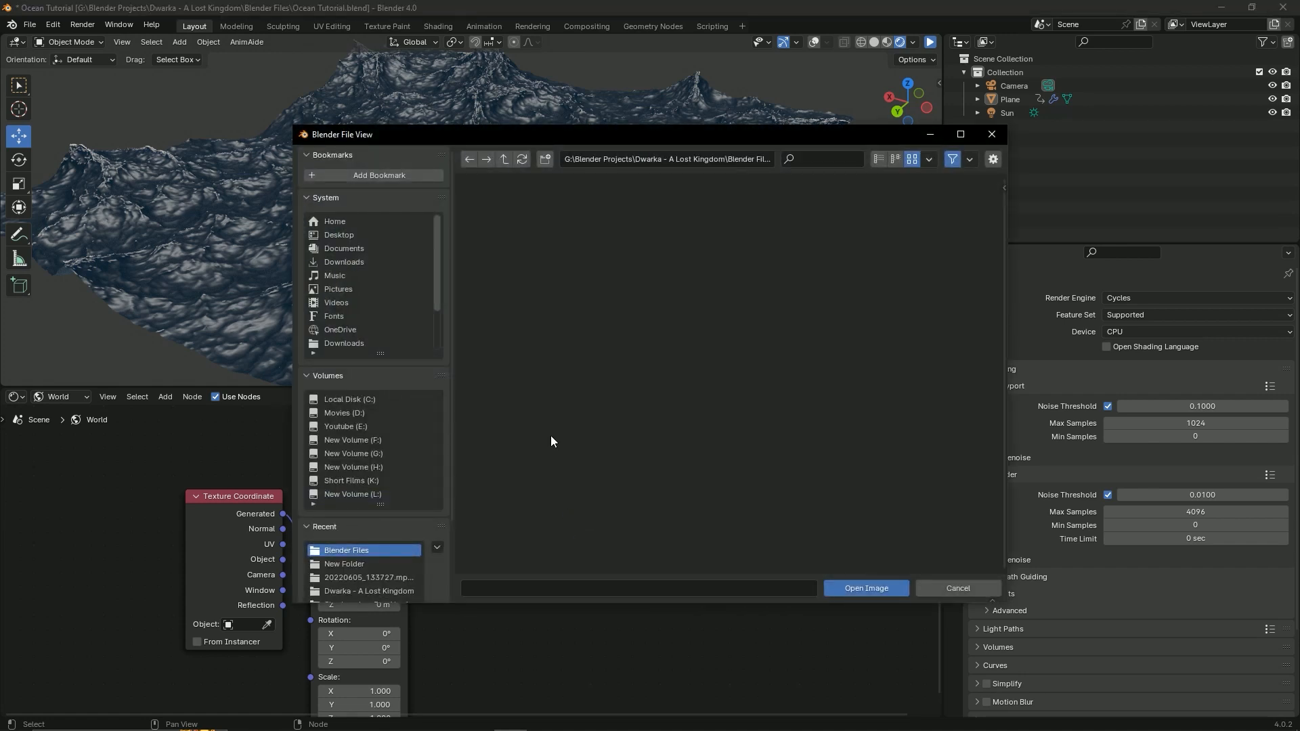
pyautogui.click(370, 265)
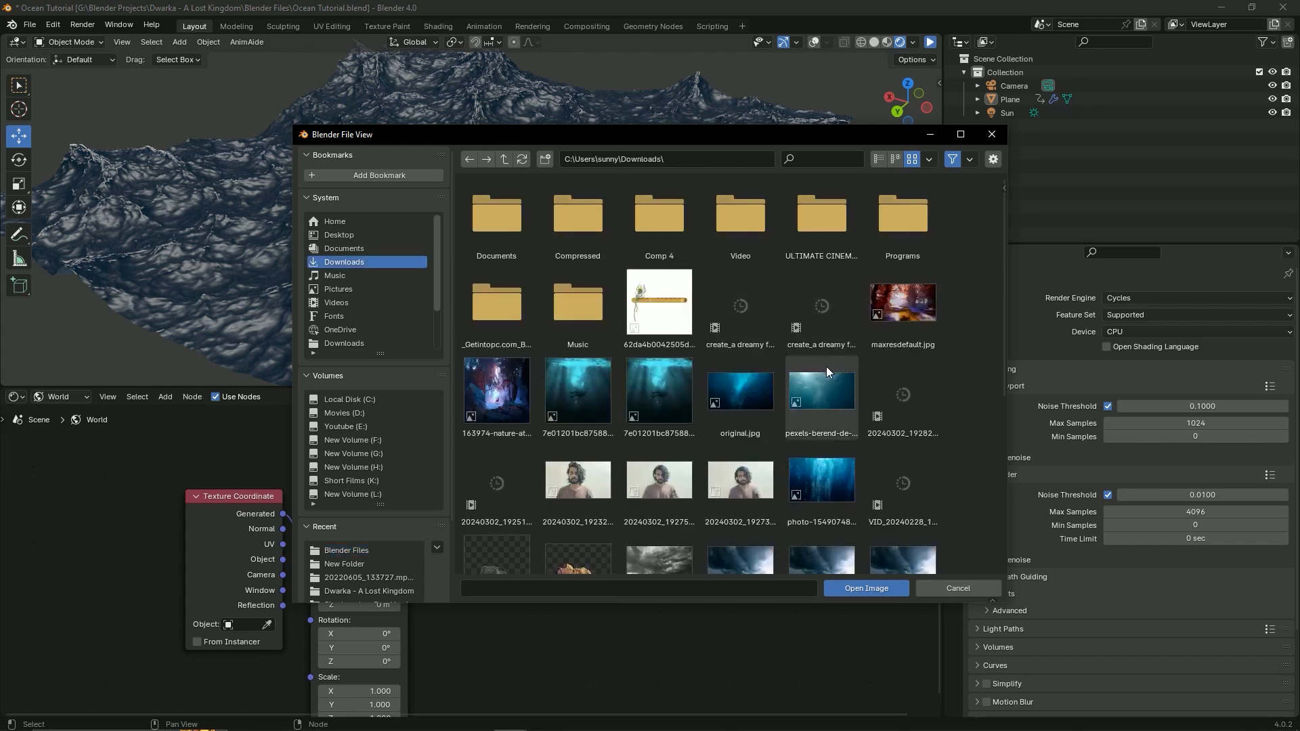
pyautogui.scroll(-2, 747, 387)
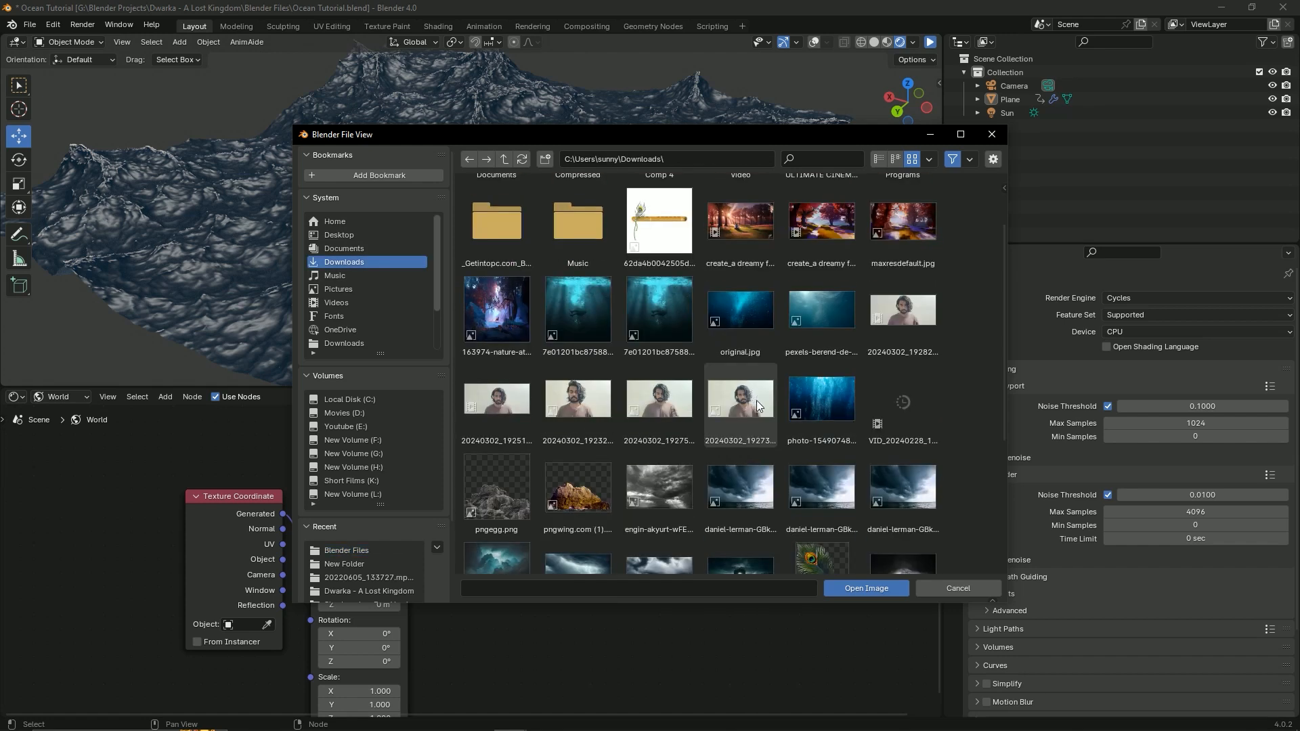
pyautogui.scroll(-5, 752, 416)
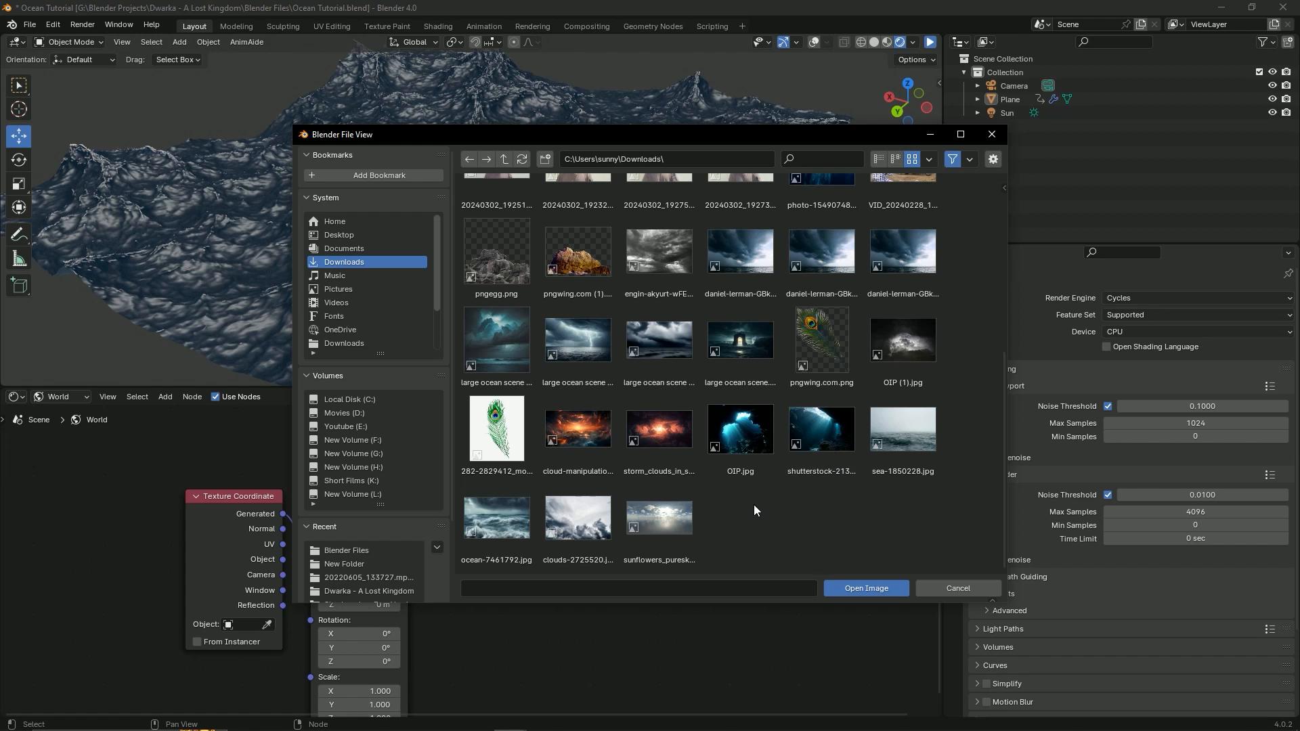
pyautogui.click(672, 526)
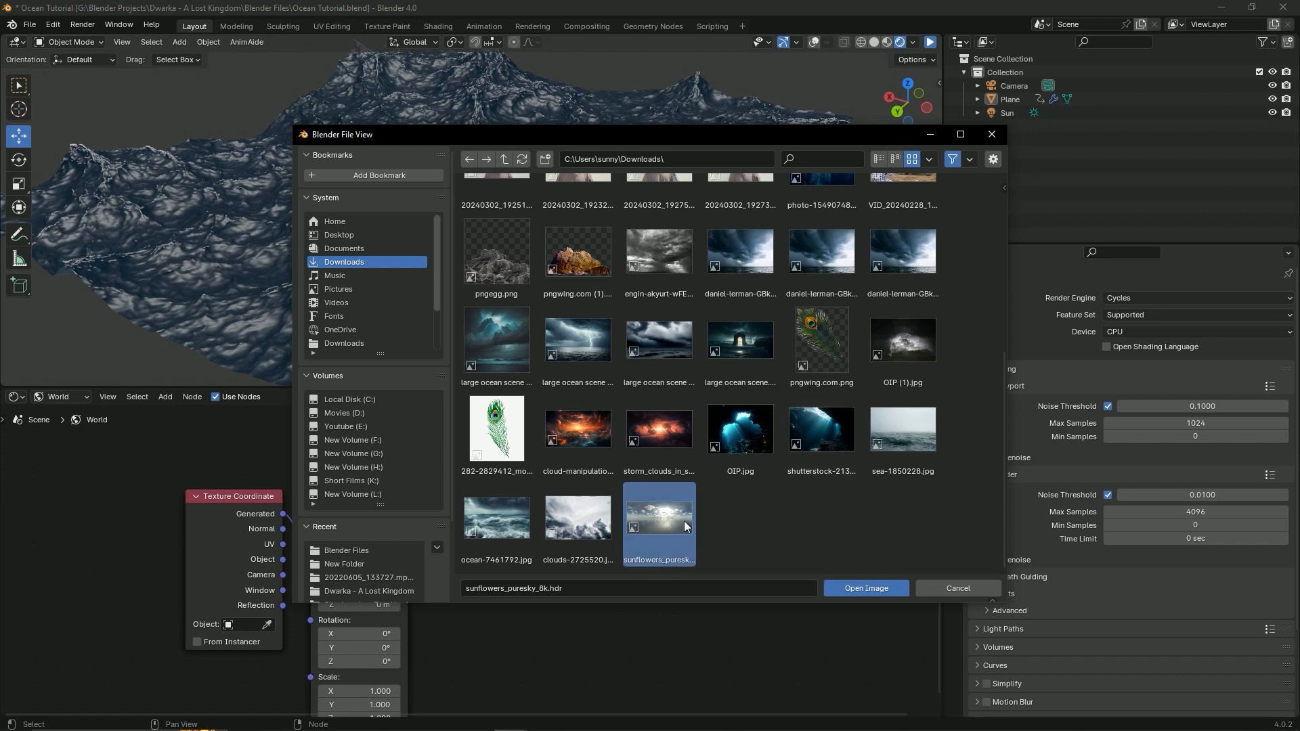
pyautogui.click(834, 587)
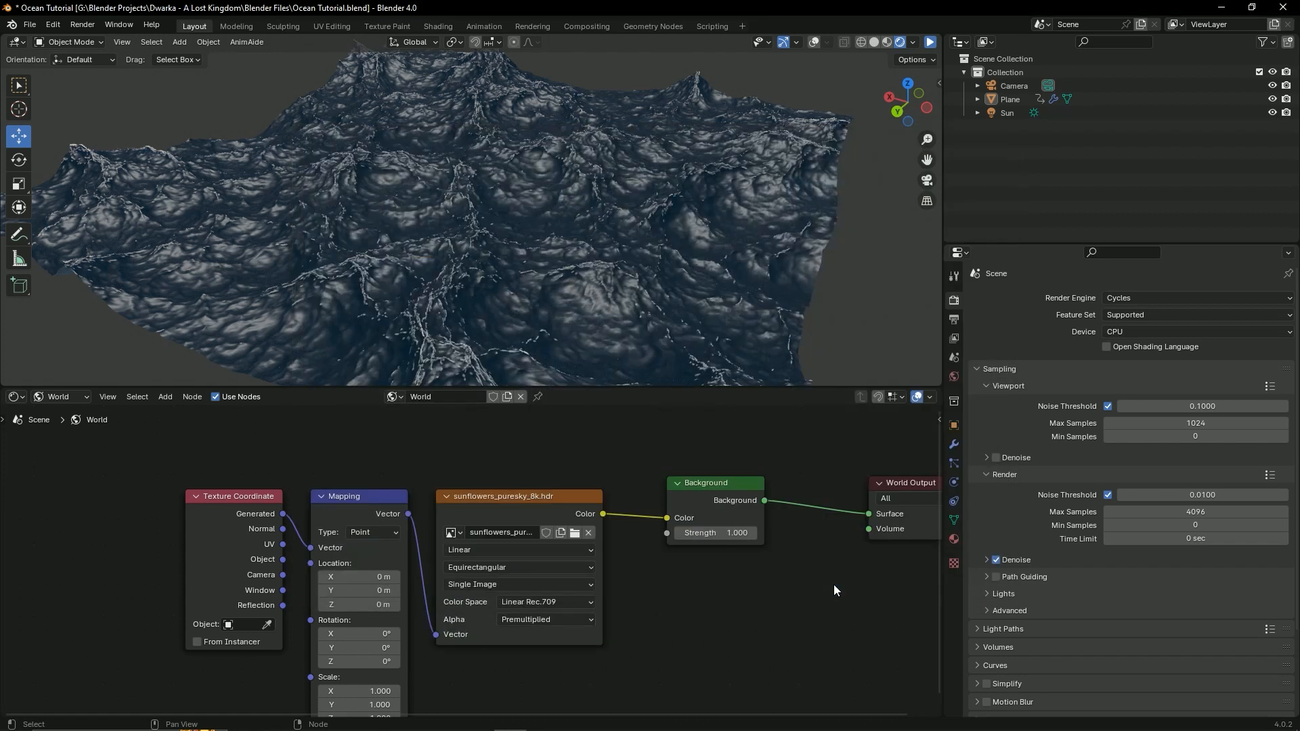
pyautogui.hotkey('ctrl', 's')
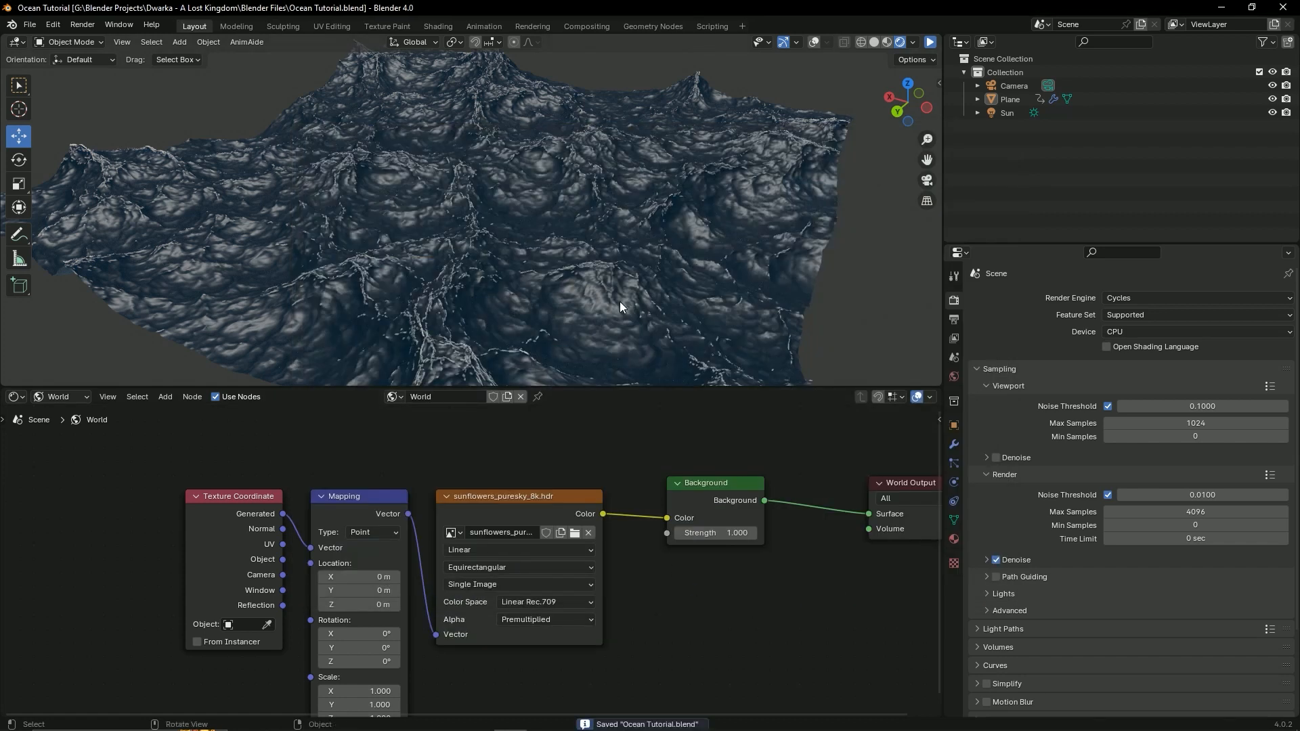
# Step: Resume the viewport's live render with the sky environment and save the file
pyautogui.scroll(-3, 643, 533)
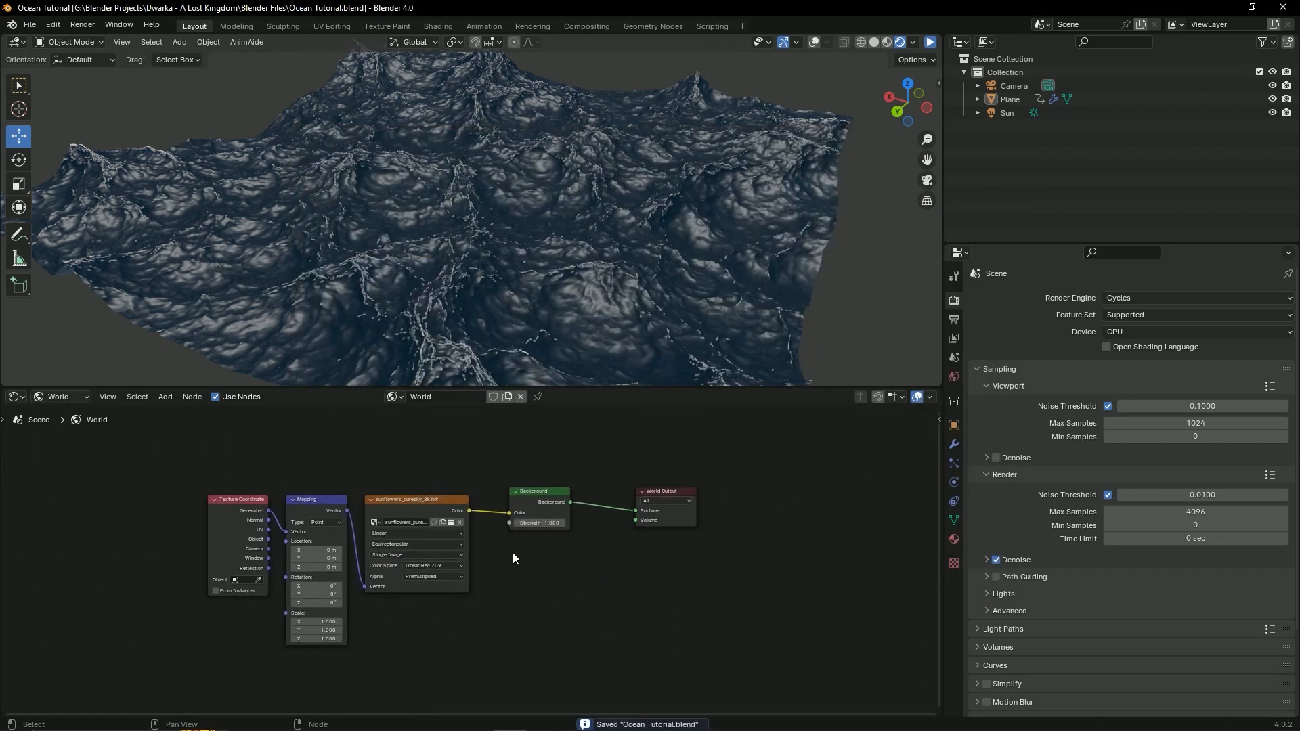
pyautogui.moveTo(464, 518); pyautogui.dragTo(533, 514, button='middle')
pyautogui.scroll(3, 656, 581)
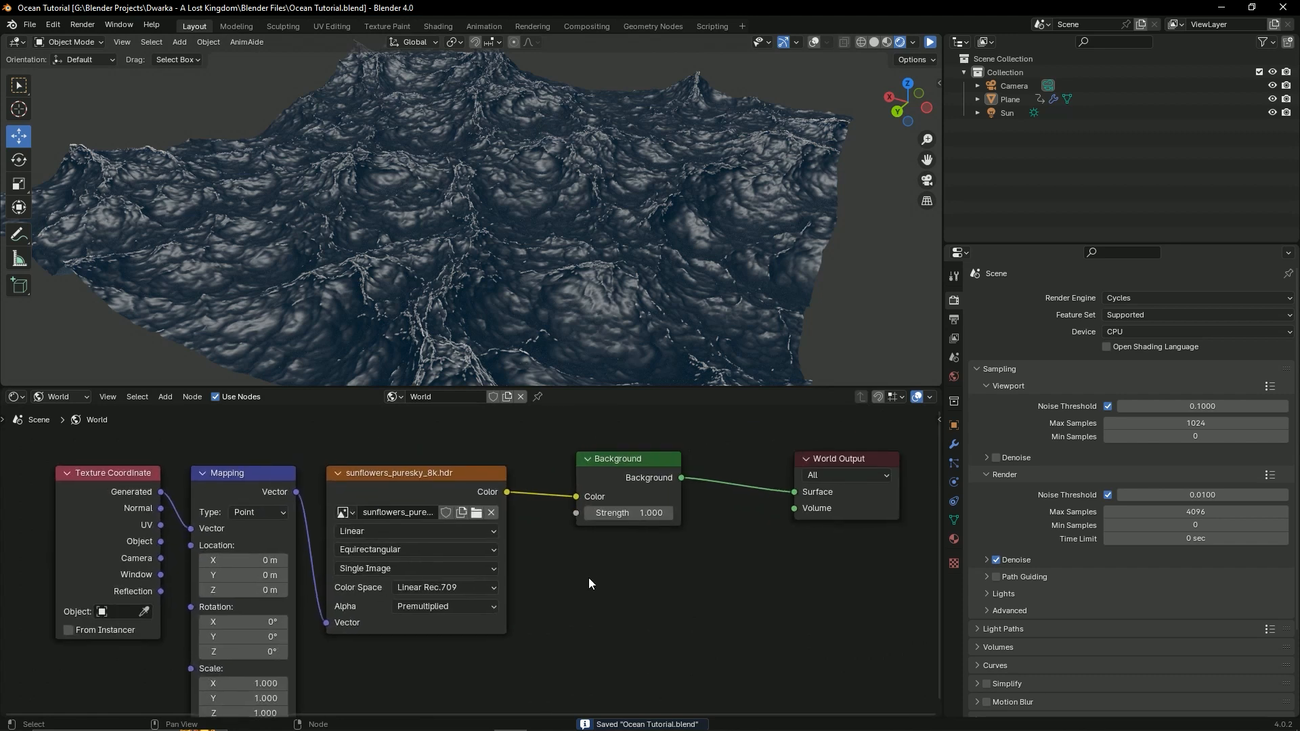
pyautogui.click(932, 43)
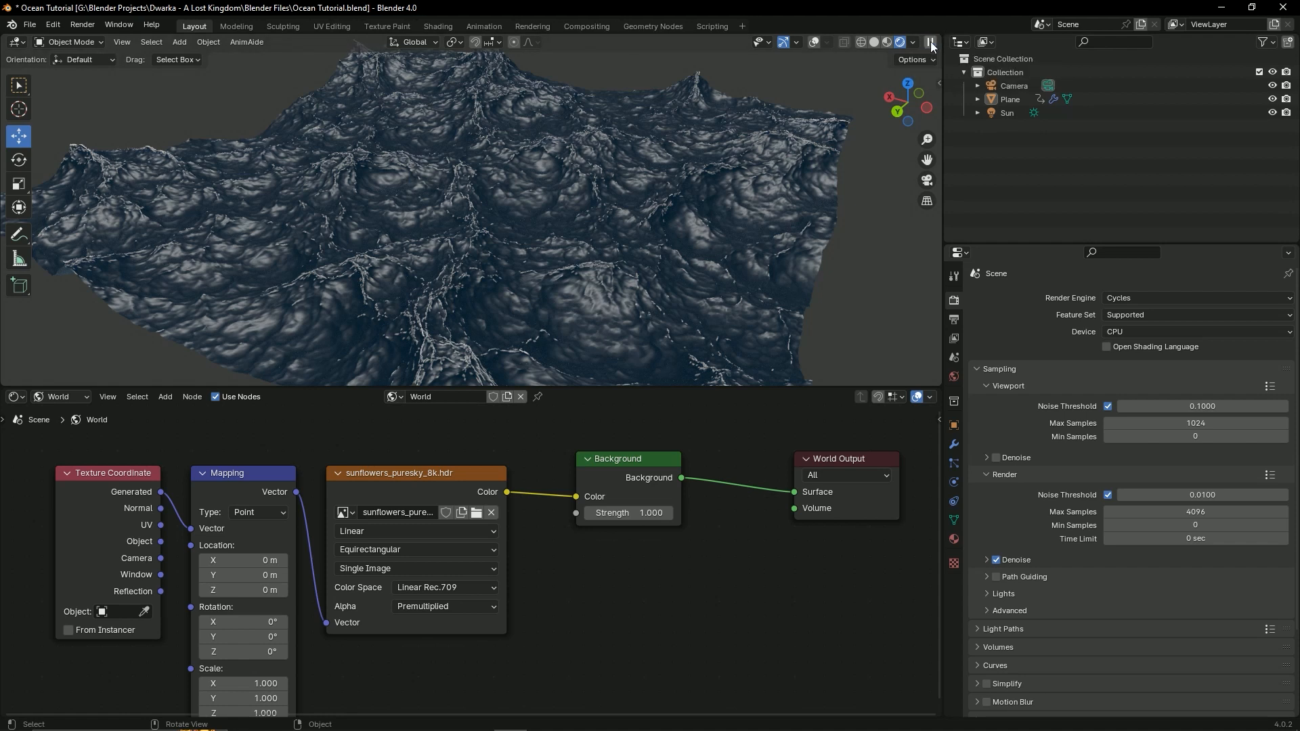
pyautogui.scroll(-10, 434, 261)
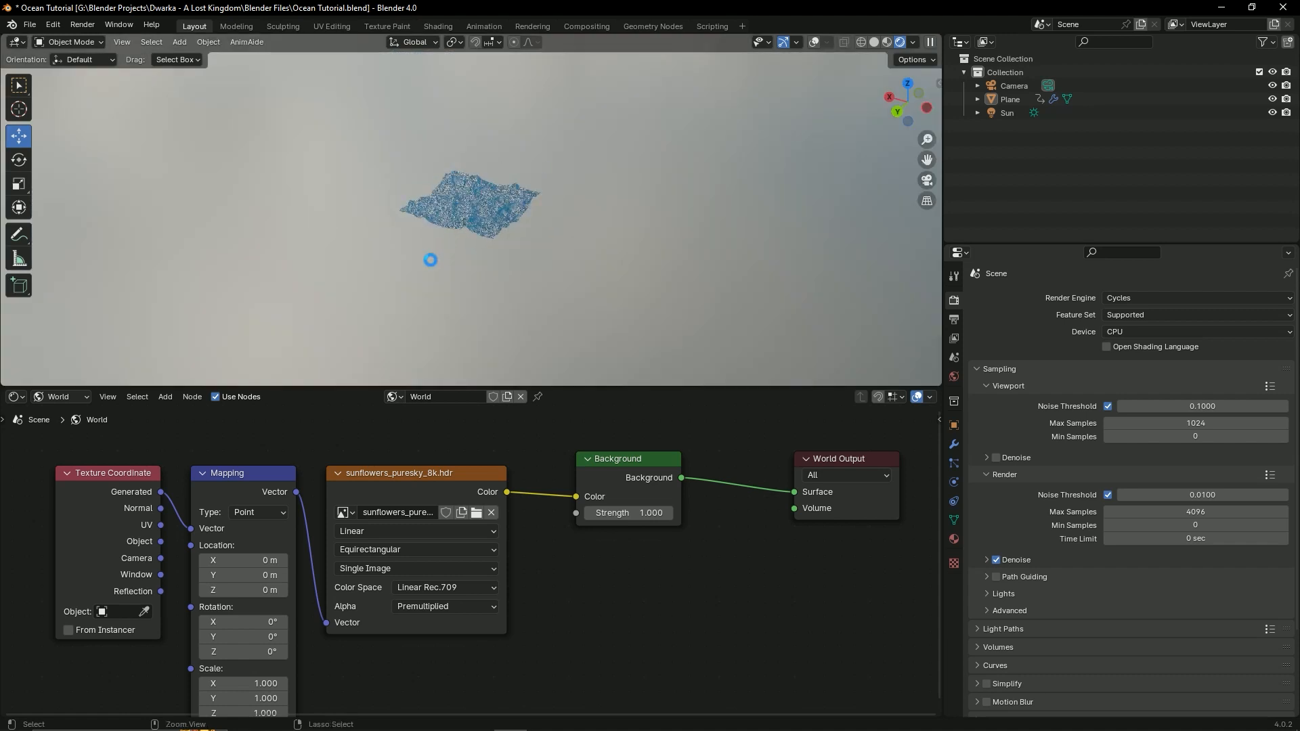
pyautogui.hotkey('ctrl', 's')
# Step: Examine the rendered ocean surface and its foam under the HDR lighting, up close and from a distance, saving the file
pyautogui.moveTo(429, 258); pyautogui.dragTo(499, 206, button='middle')
pyautogui.scroll(7, 456, 260)
pyautogui.scroll(3, 507, 217)
pyautogui.scroll(6, 509, 222)
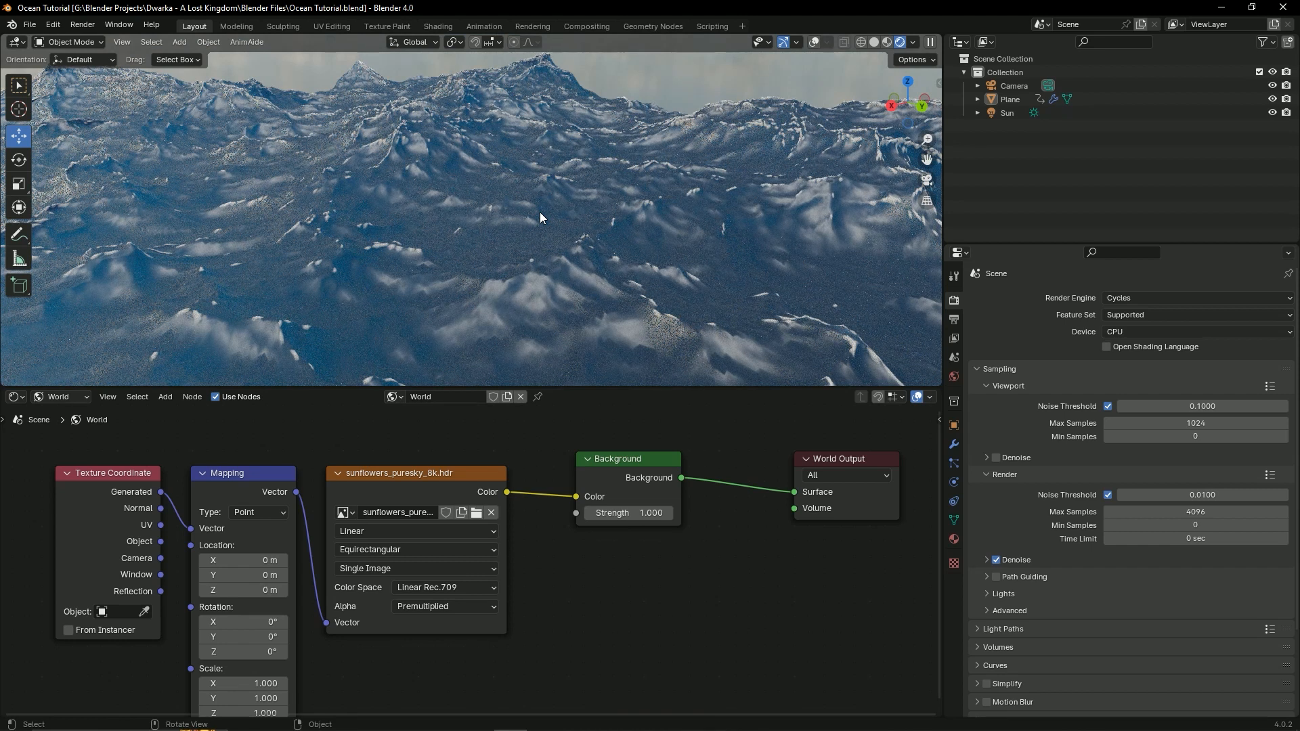
pyautogui.hotkey('ctrl', 's')
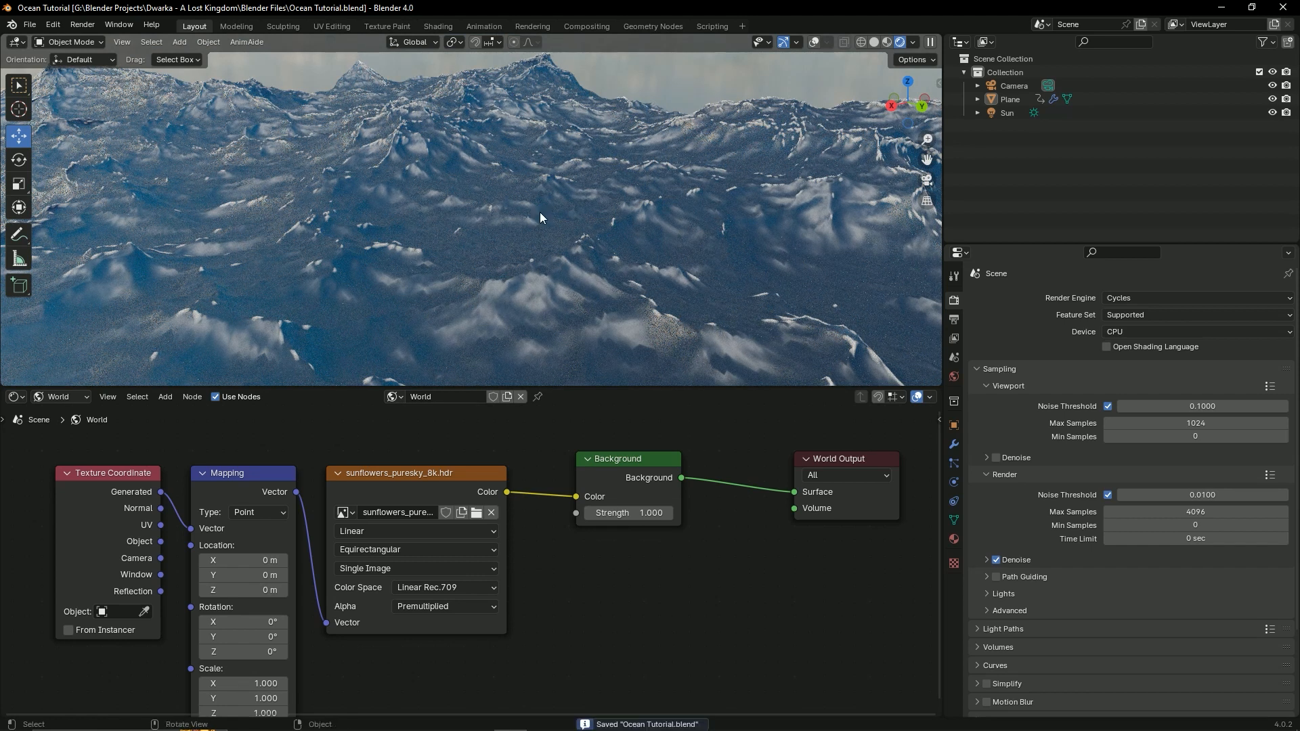
pyautogui.scroll(-5, 540, 215)
pyautogui.moveTo(538, 210); pyautogui.dragTo(572, 223, button='middle')
pyautogui.scroll(4, 572, 224)
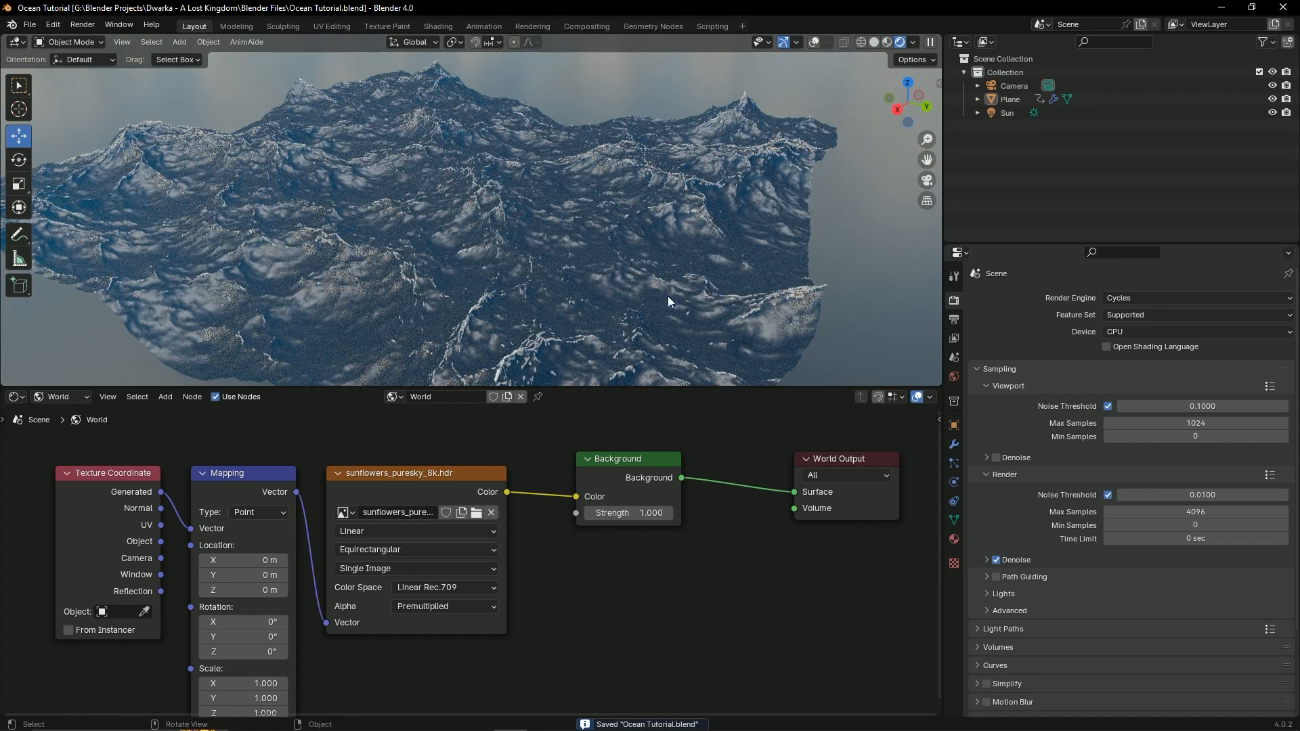
# Step: Select the ocean plane, bring up its Ocean modifier settings and save the file
pyautogui.click(954, 448)
pyautogui.click(649, 271)
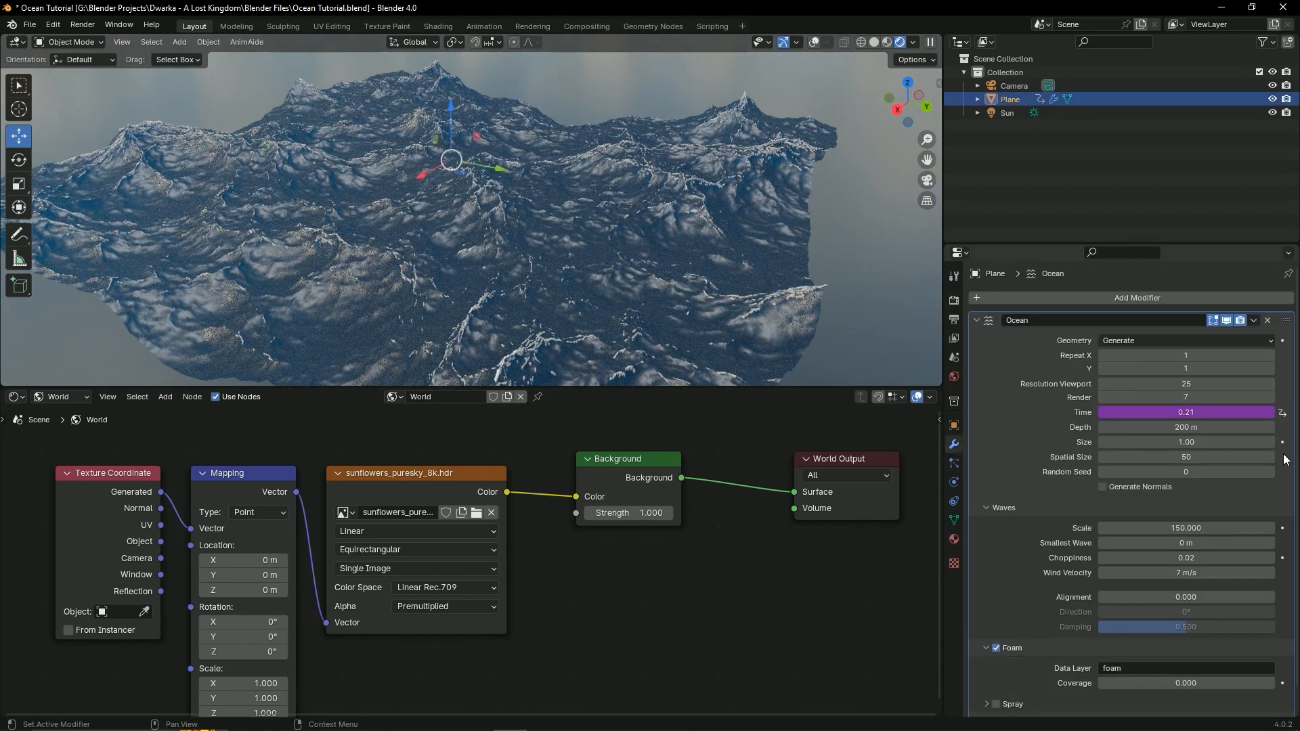
pyautogui.scroll(-1, 1040, 553)
pyautogui.scroll(1, 1069, 459)
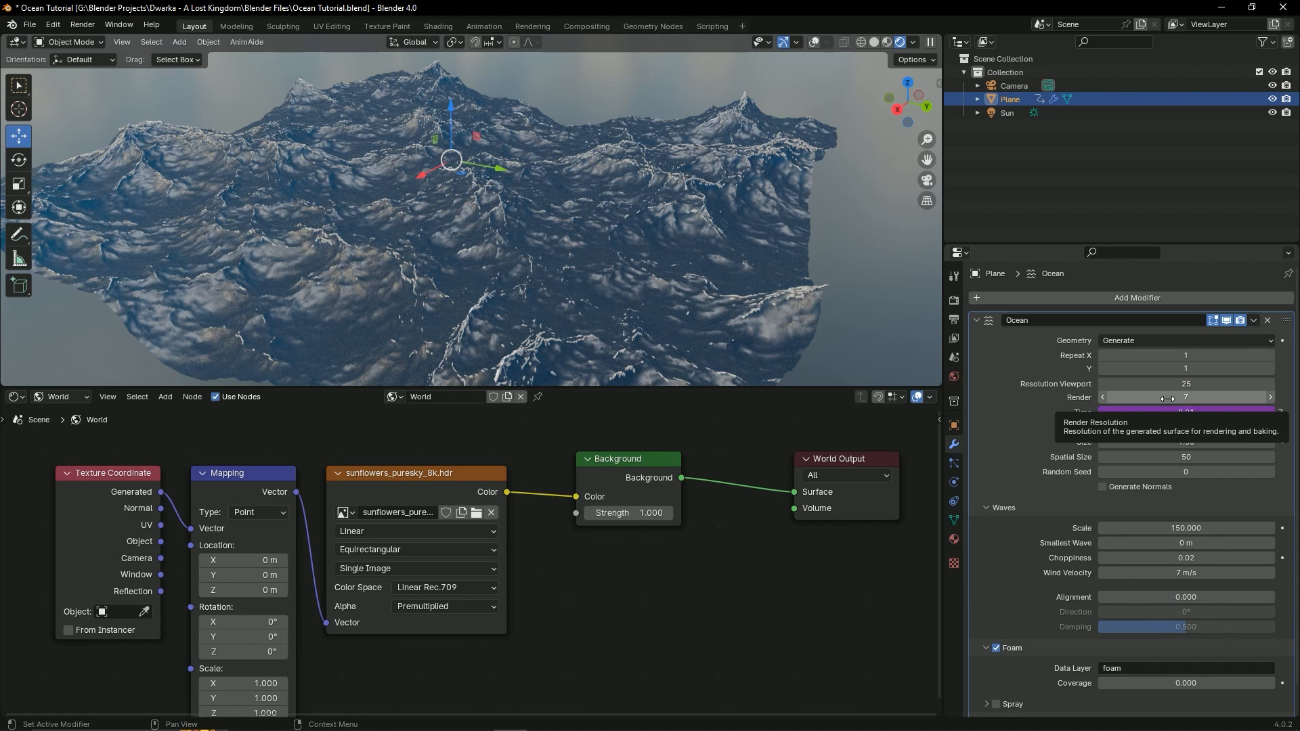
pyautogui.hotkey('ctrl', 's')
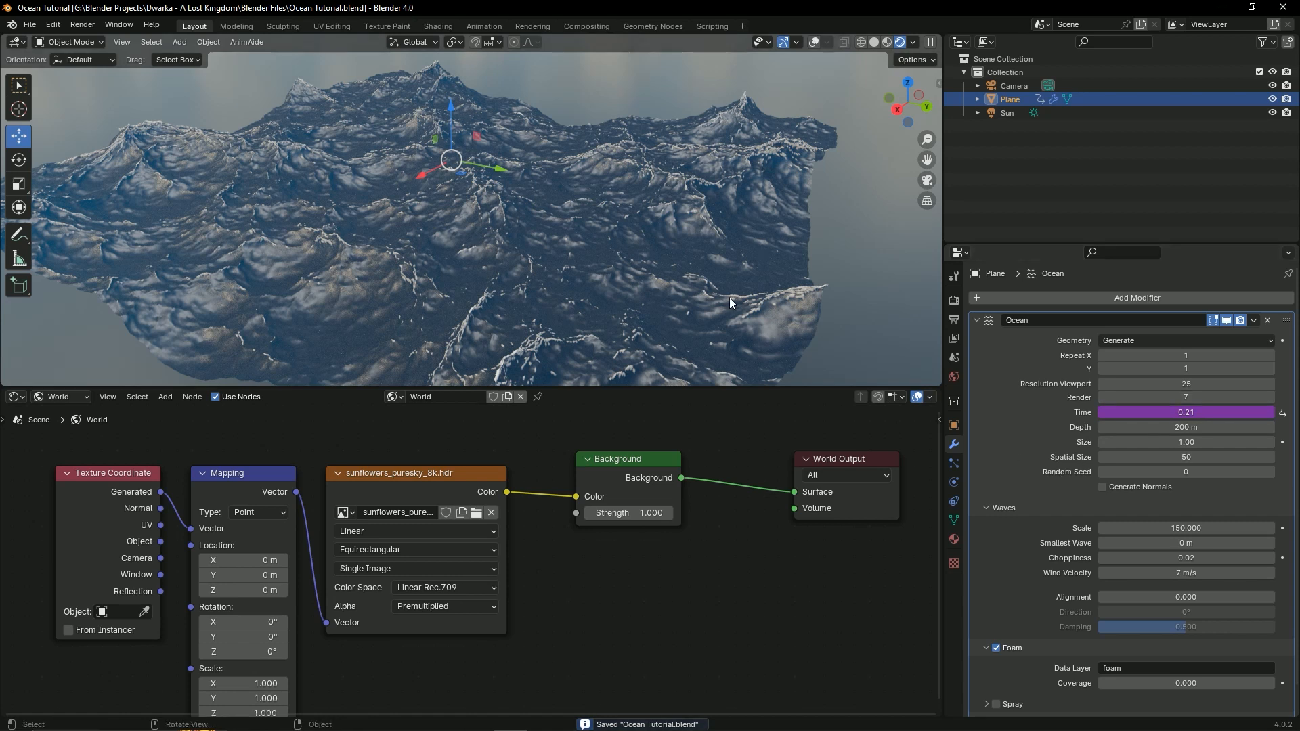
# Step: Enlarge the 3D viewport, inspect the ocean and surrounding sky from low side angles, and save the file
pyautogui.moveTo(572, 387); pyautogui.dragTo(571, 432)
pyautogui.moveTo(475, 278); pyautogui.dragTo(613, 239, button='middle')
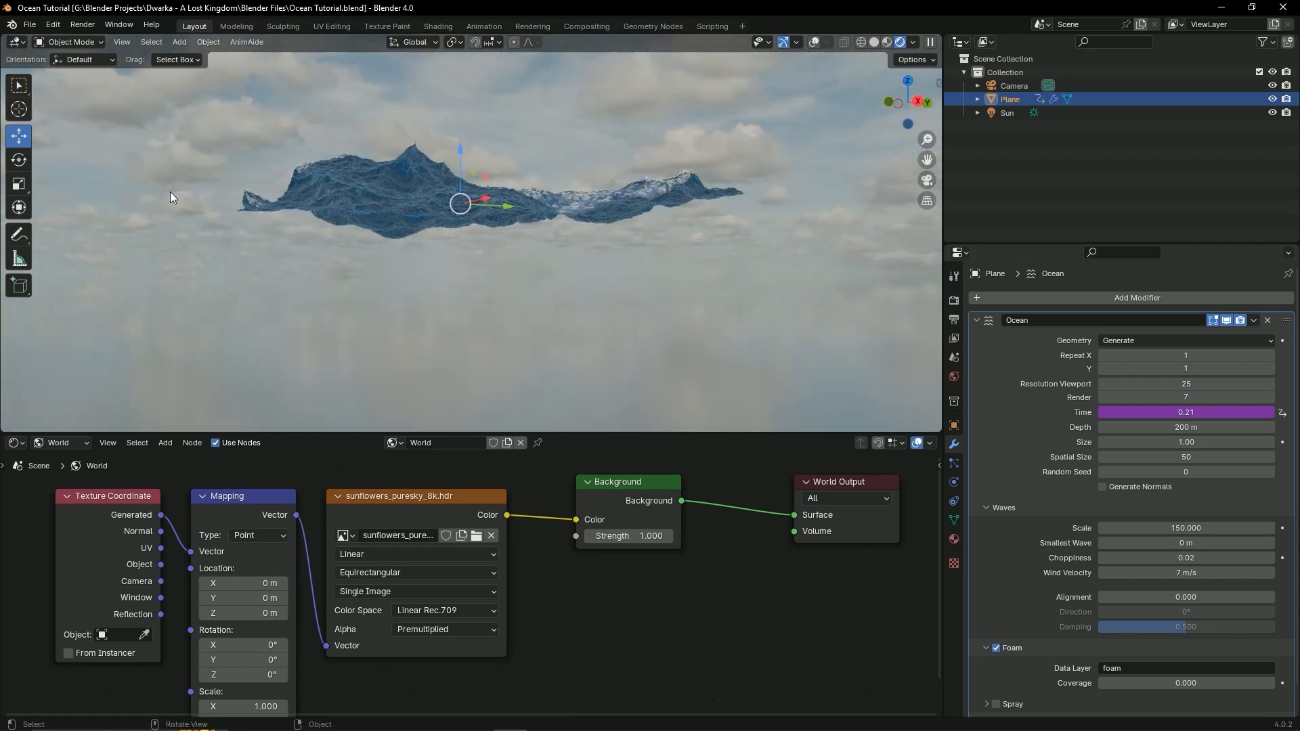
pyautogui.moveTo(838, 282); pyautogui.dragTo(697, 262, button='middle')
pyautogui.hotkey('ctrl', 's')
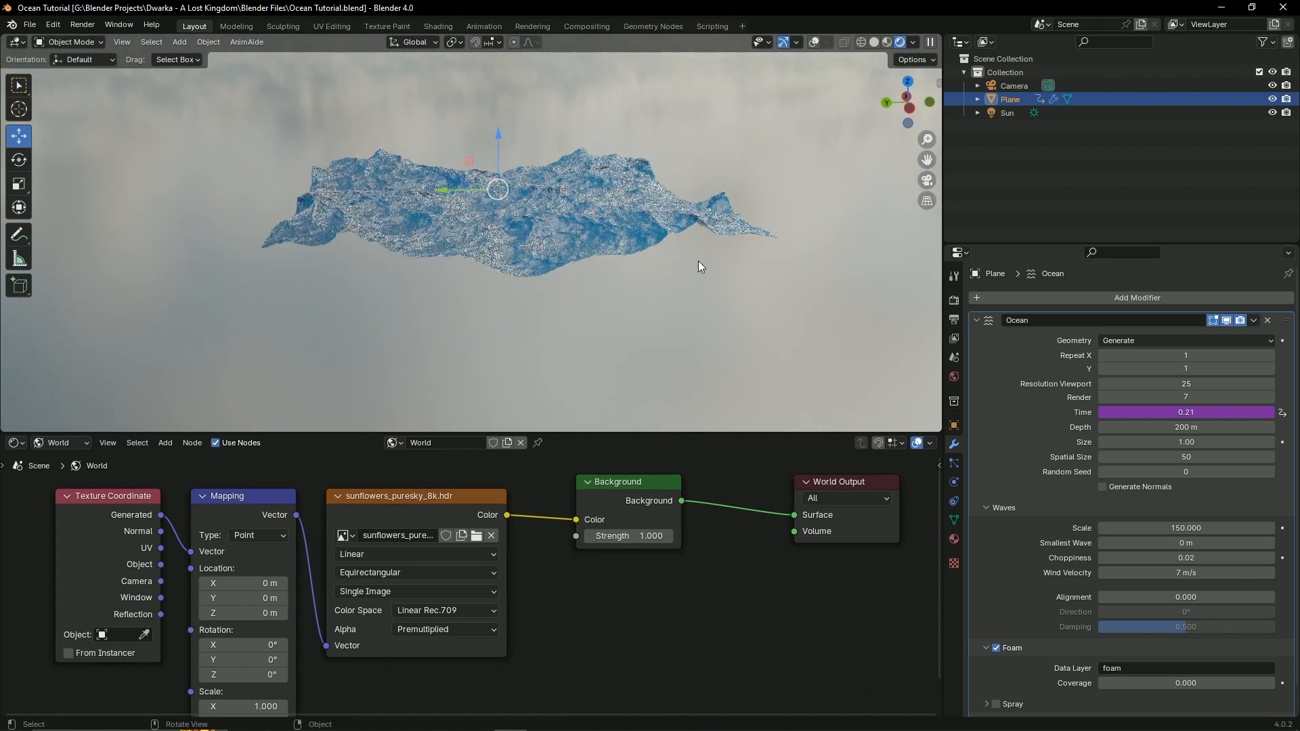
pyautogui.hotkey('ctrl', 's')
pyautogui.moveTo(683, 260); pyautogui.dragTo(705, 251, button='middle')
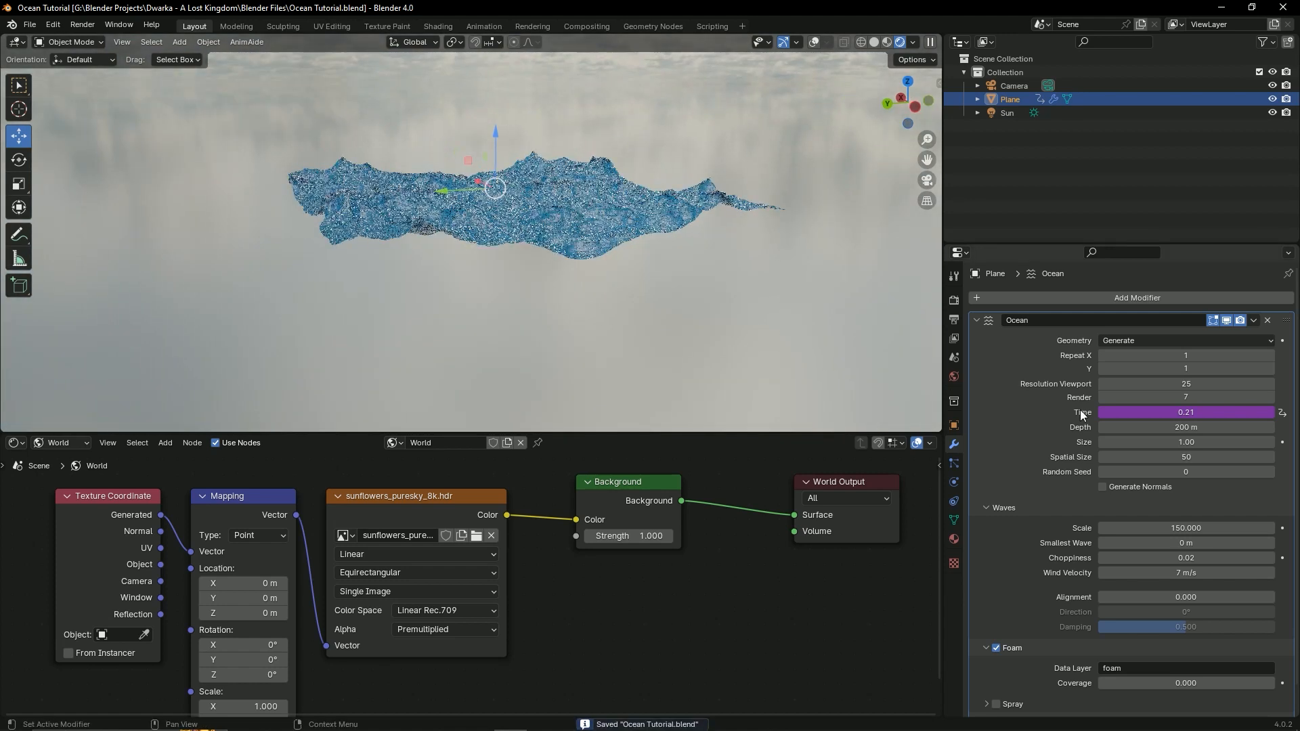
# Step: Enable the Transparent film option in the Cycles render settings and save the file
pyautogui.click(955, 300)
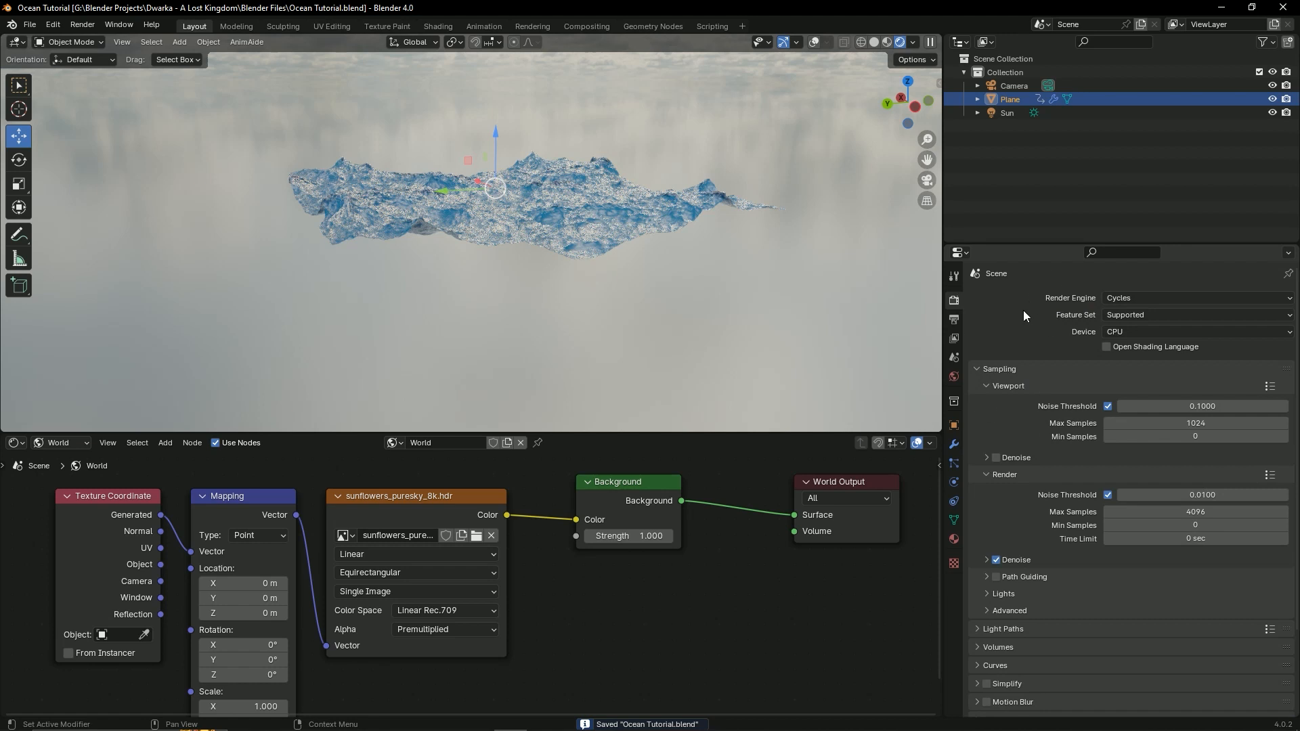
pyautogui.scroll(-4, 1046, 499)
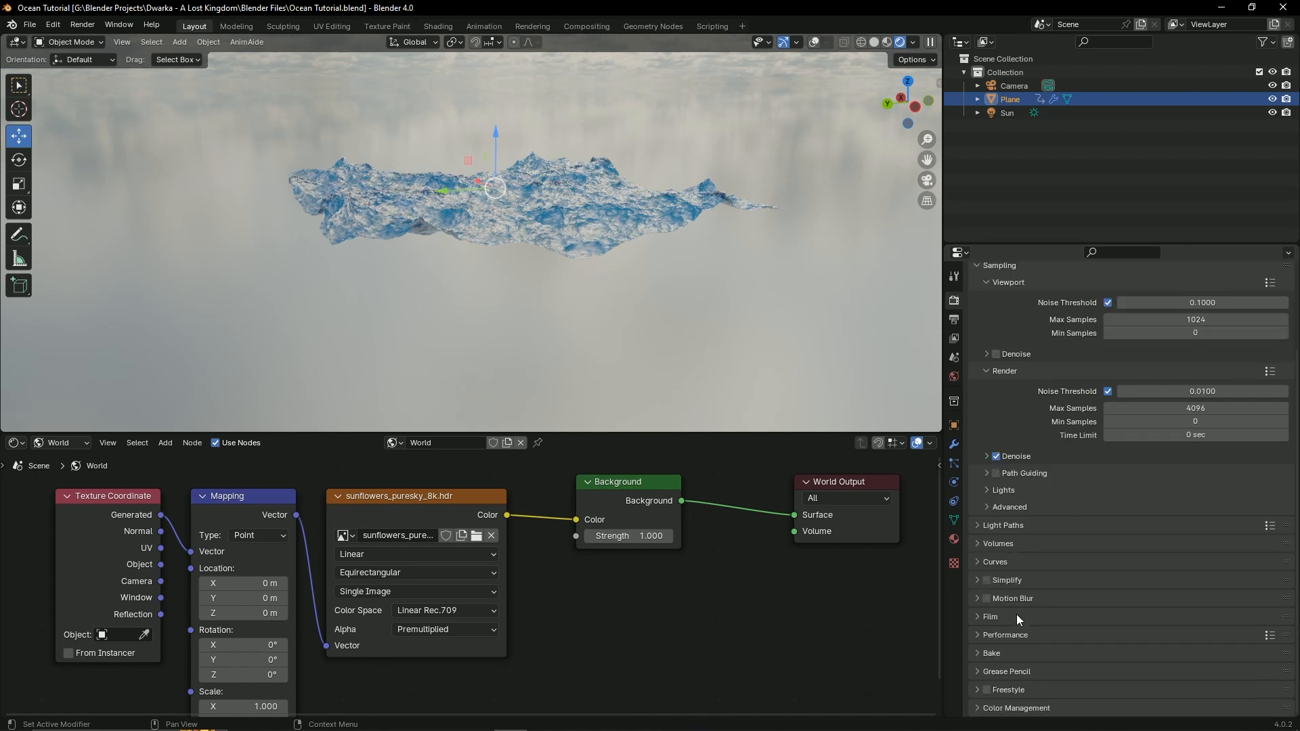
pyautogui.click(980, 615)
pyautogui.scroll(-5, 978, 616)
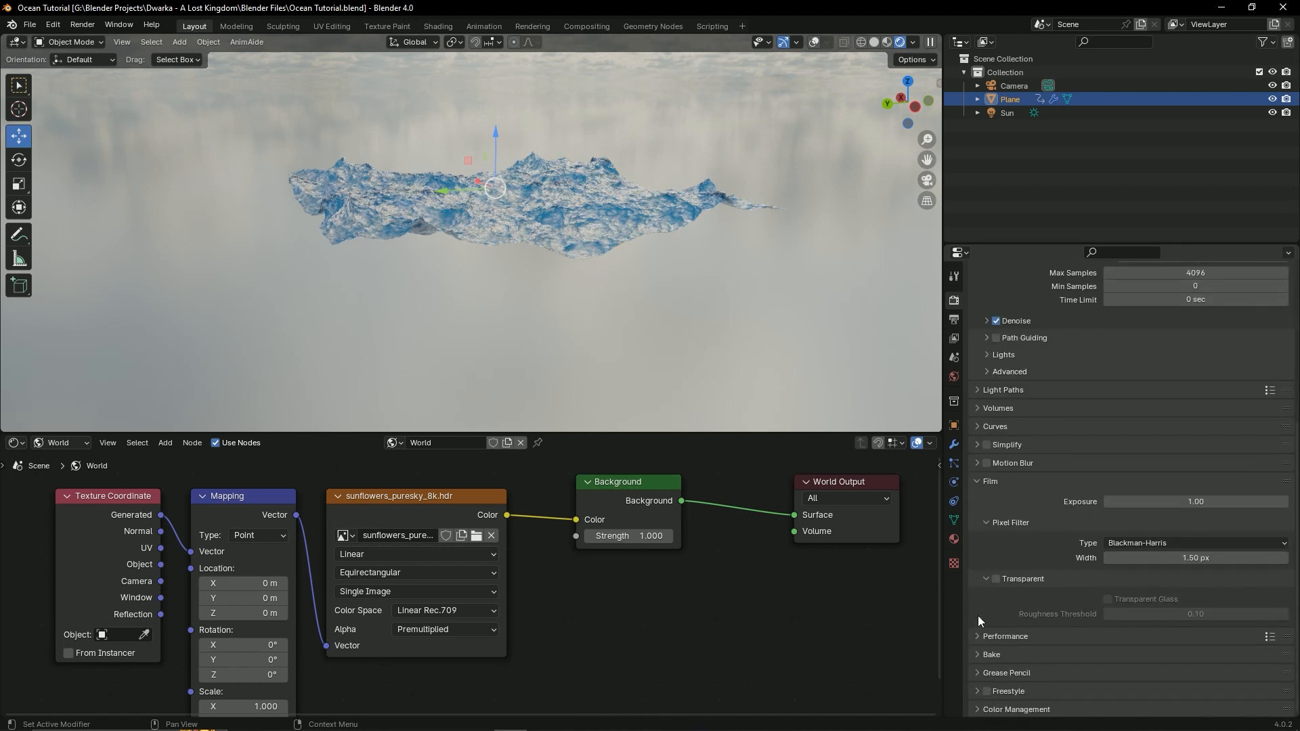
pyautogui.click(977, 480)
pyautogui.click(982, 615)
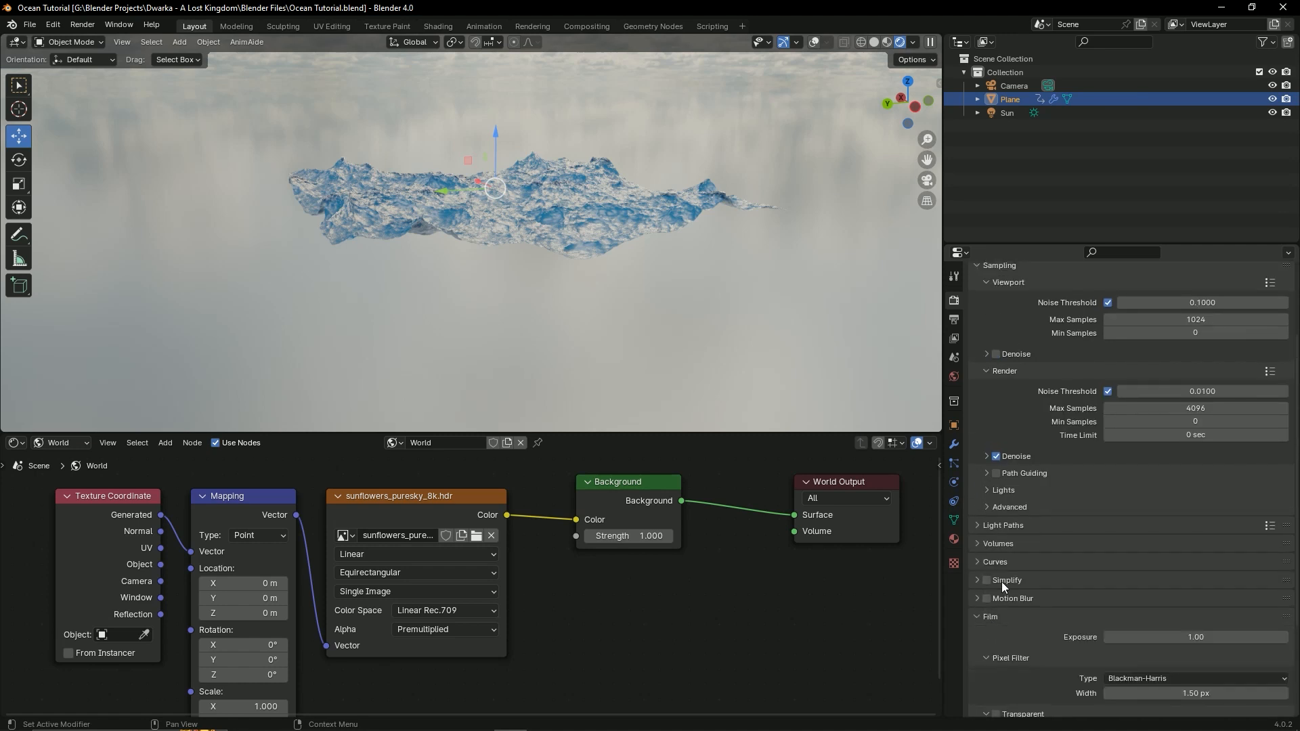
pyautogui.scroll(-5, 1009, 576)
pyautogui.click(1000, 577)
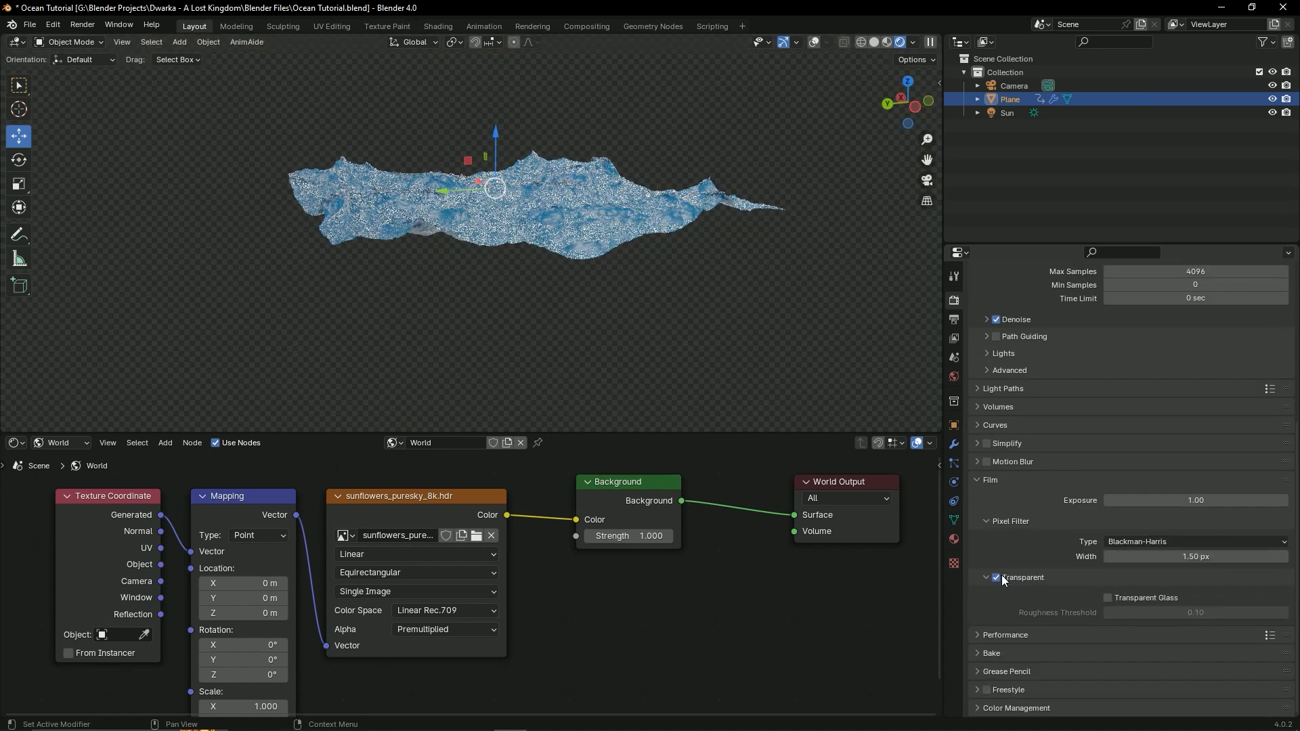
pyautogui.hotkey('ctrl', 's')
# Step: Examine the ocean surface against the transparent background, up close and from a distance, saving the file
pyautogui.moveTo(277, 158)
pyautogui.mouseDown(button='middle')
pyautogui.moveTo(554, 208)
pyautogui.moveTo(372, 198)
pyautogui.moveTo(277, 168)
pyautogui.mouseUp(button='middle')
pyautogui.scroll(2, 433, 277)
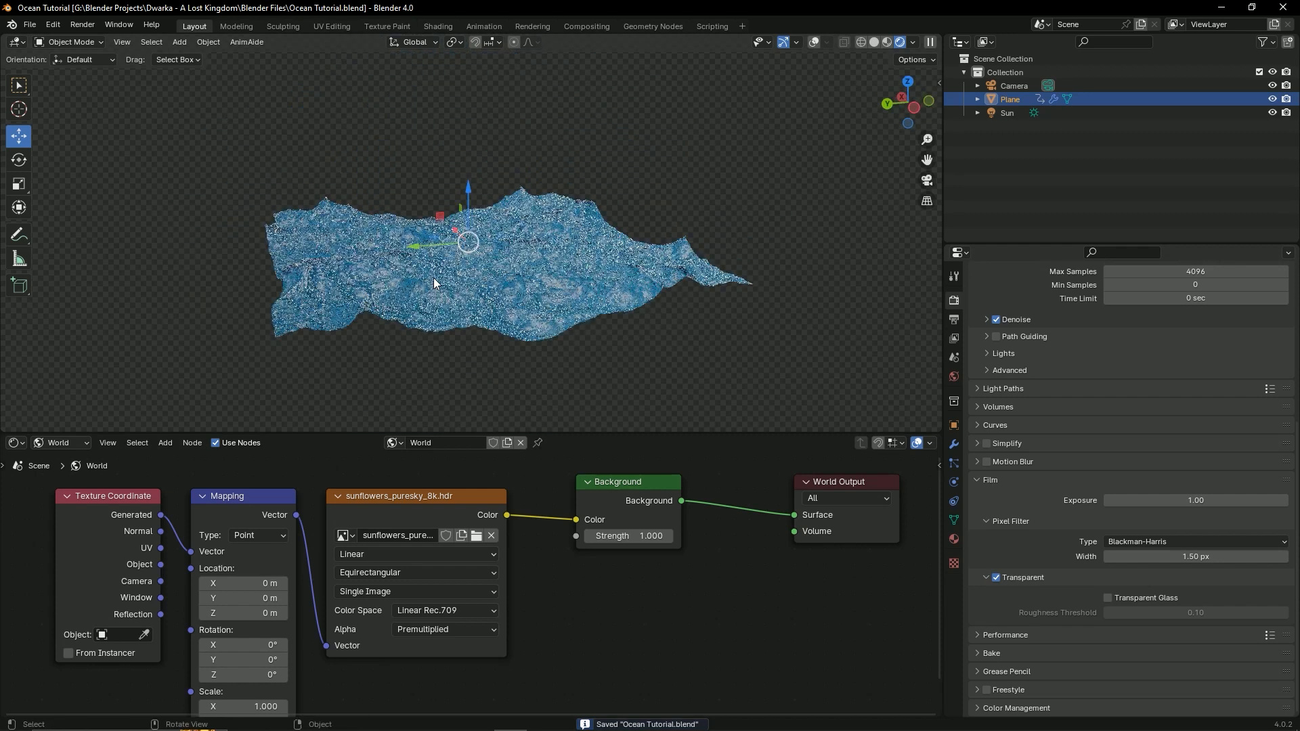
pyautogui.scroll(4, 549, 325)
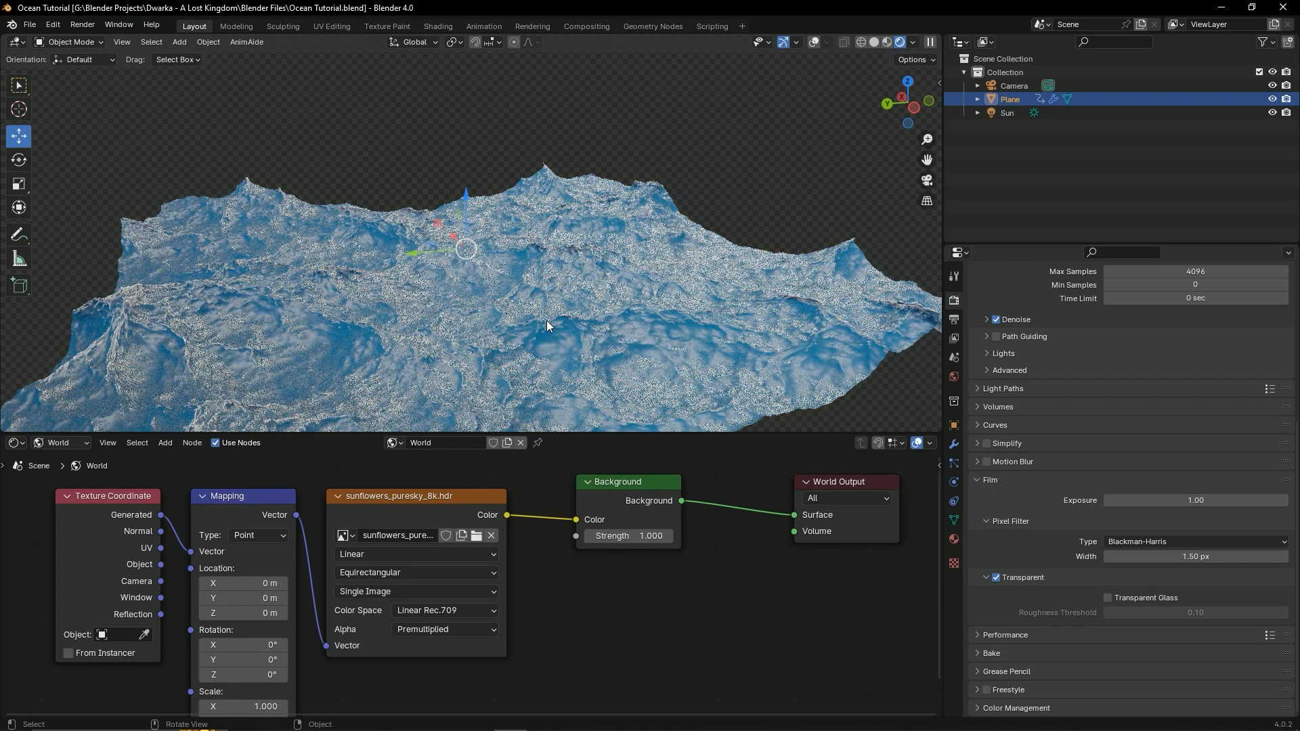
pyautogui.hotkey('ctrl', 's')
pyautogui.scroll(-3, 547, 321)
pyautogui.moveTo(548, 321); pyautogui.dragTo(588, 338, button='middle')
pyautogui.scroll(4, 542, 335)
pyautogui.scroll(-2, 588, 339)
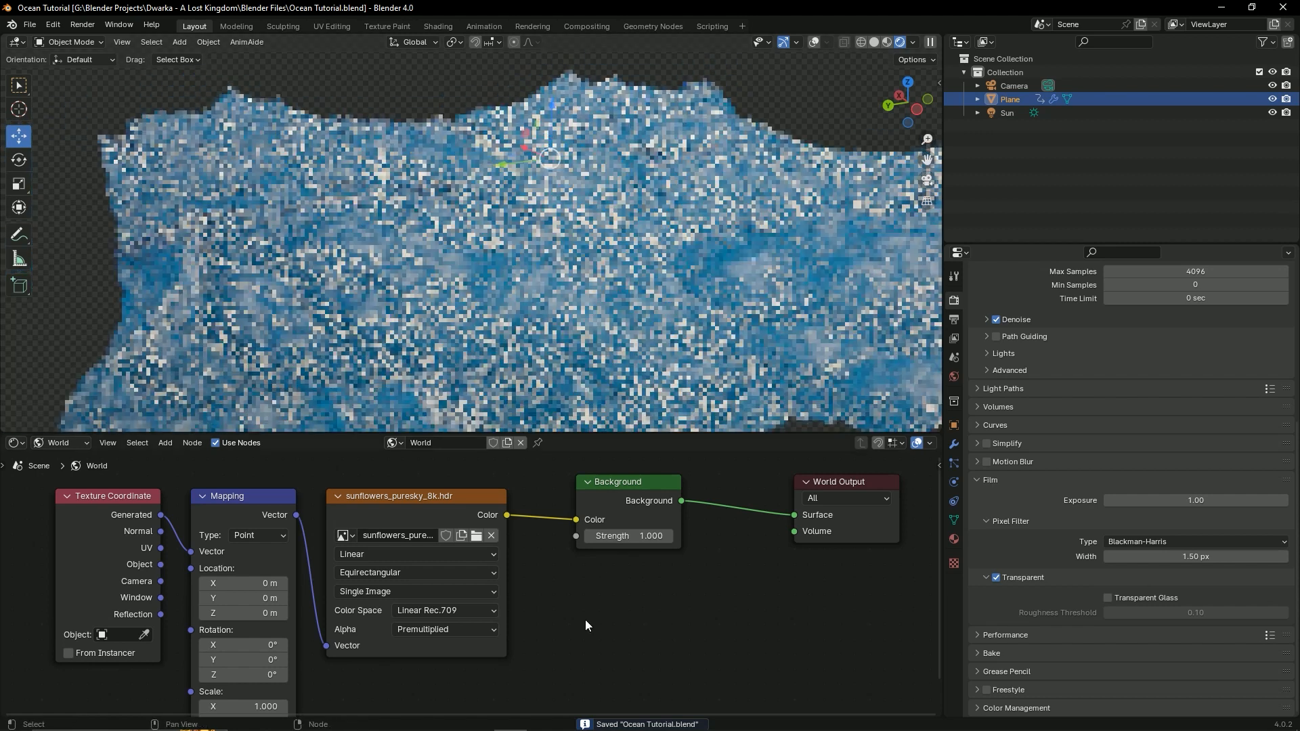
pyautogui.scroll(-4, 609, 311)
pyautogui.scroll(3, 596, 302)
pyautogui.scroll(3, 596, 303)
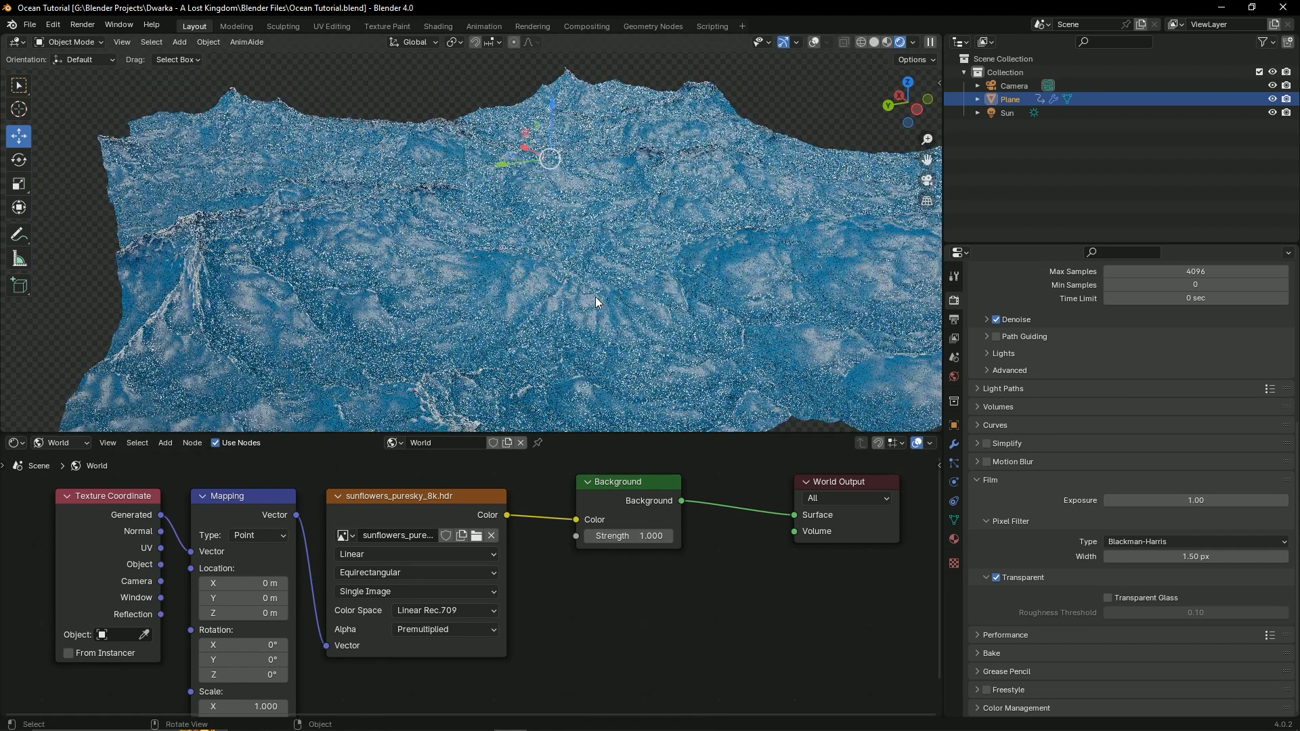
# Step: Set the strength of the world's Background node to 0.5 and save the file
pyautogui.click(624, 537)
pyautogui.write('0.5')
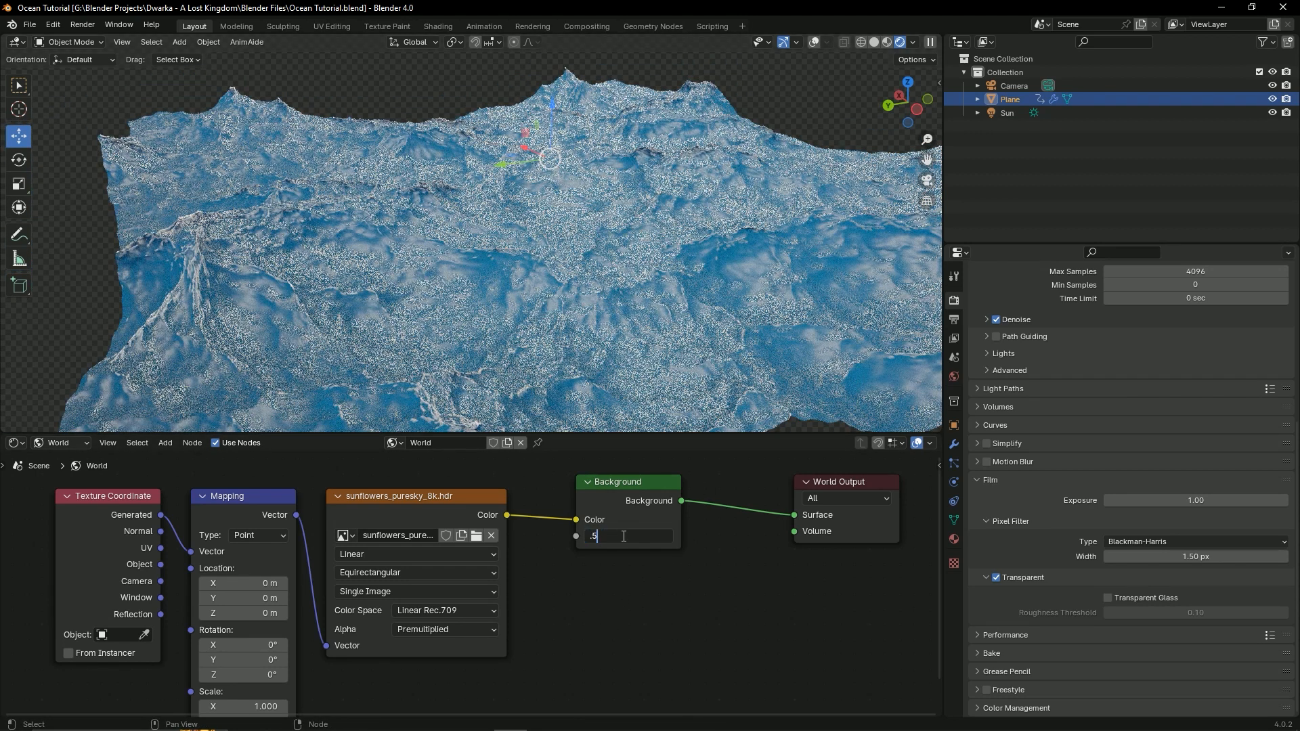
pyautogui.press('Return')
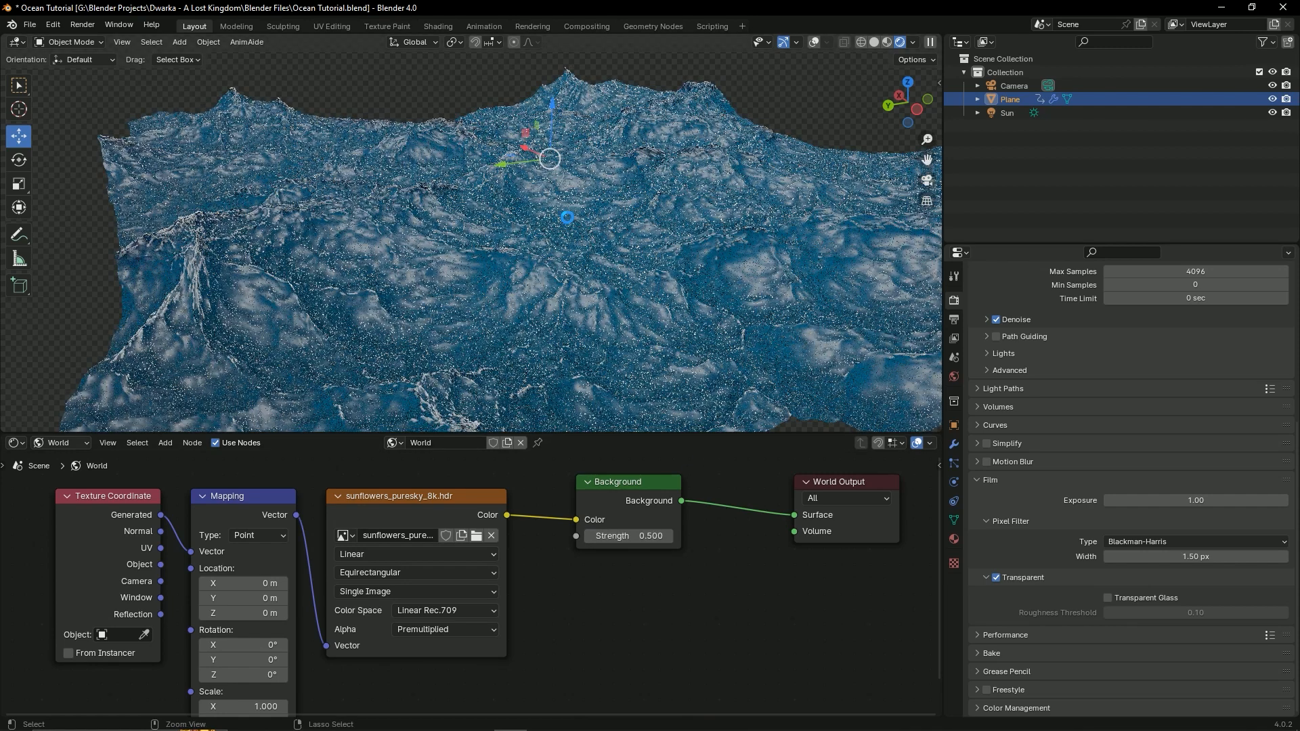
pyautogui.hotkey('ctrl', 's')
# Step: Inspect the ocean from several angles and through the scene camera, deselecting the plane and saving the file
pyautogui.moveTo(570, 223); pyautogui.dragTo(604, 267, button='middle')
pyautogui.scroll(-6, 604, 267)
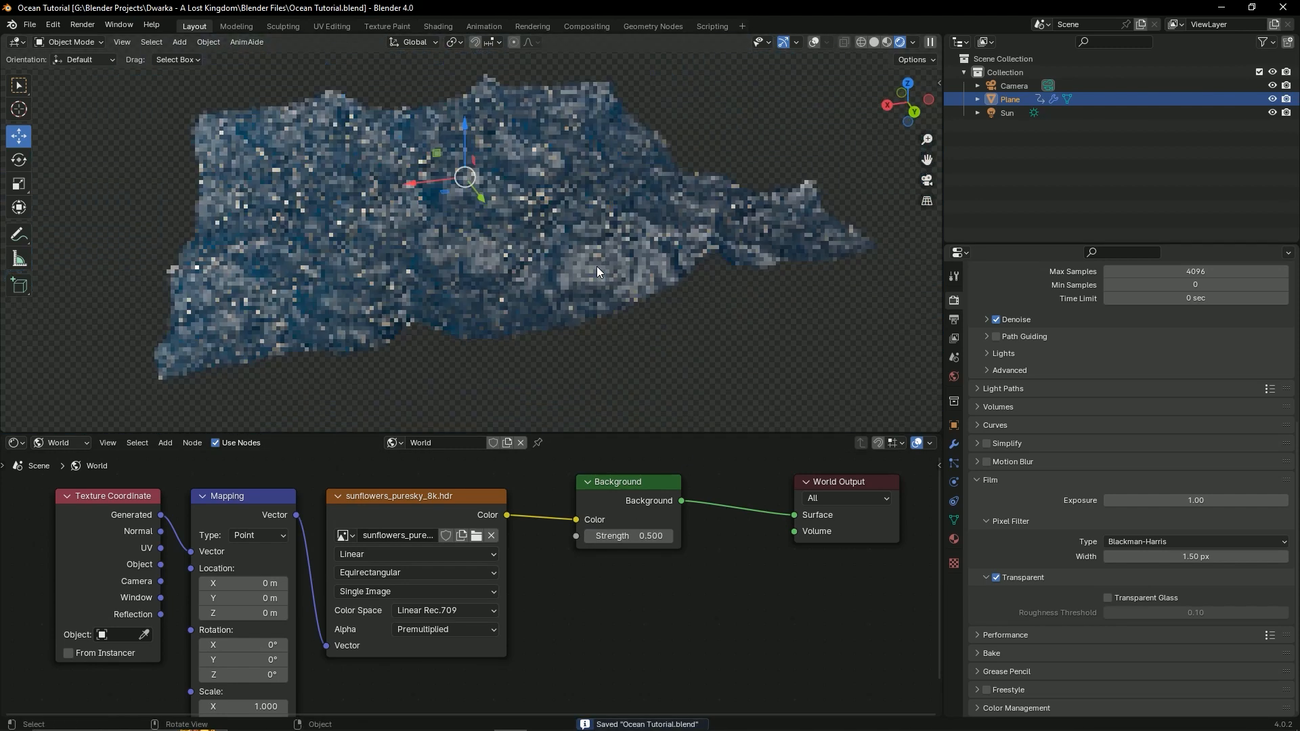
pyautogui.moveTo(541, 307); pyautogui.dragTo(490, 291, button='middle')
pyautogui.scroll(4, 522, 286)
pyautogui.press('KP_0')
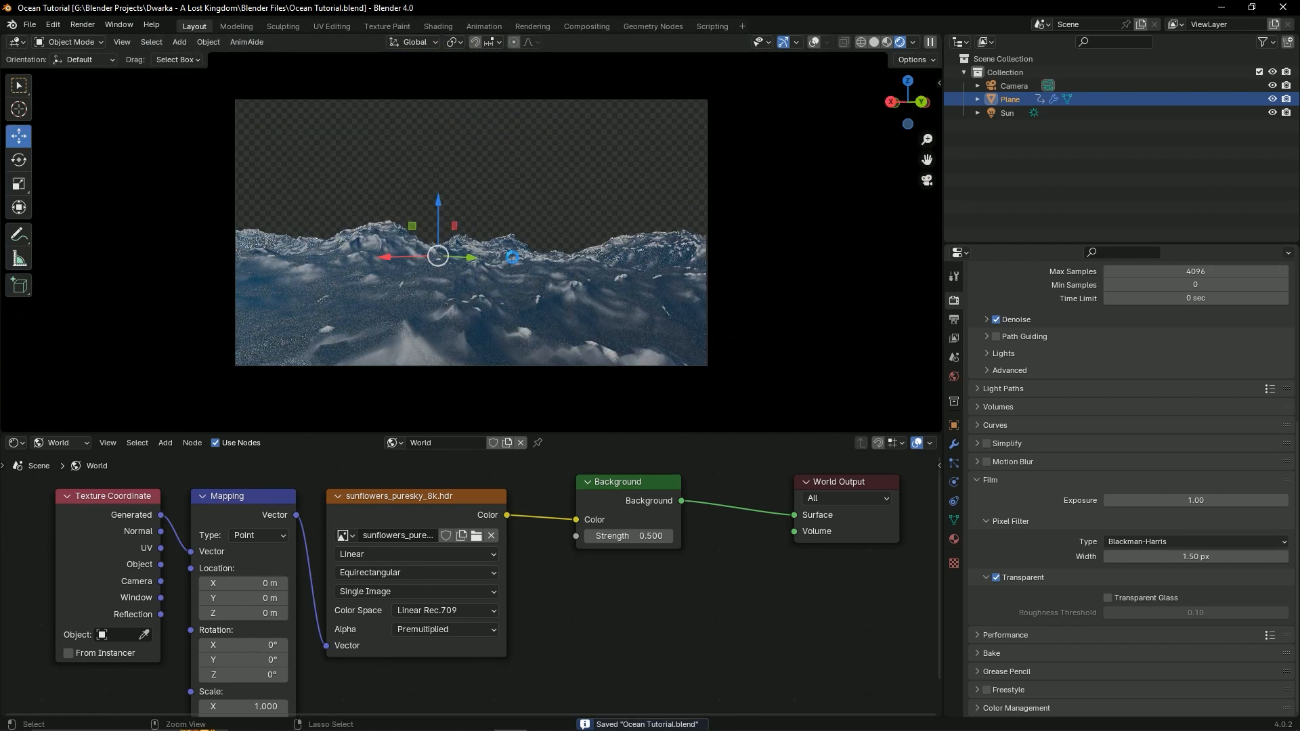
pyautogui.click(593, 169)
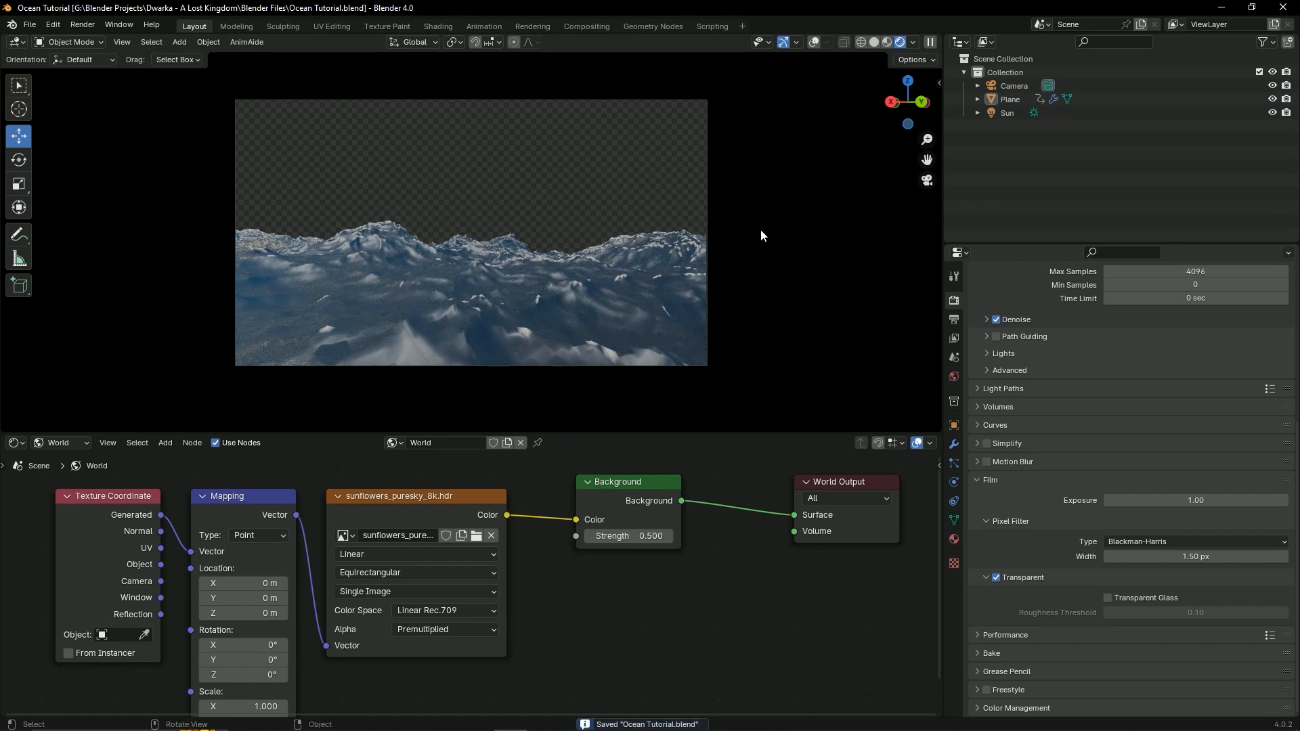
pyautogui.press('KP_0')
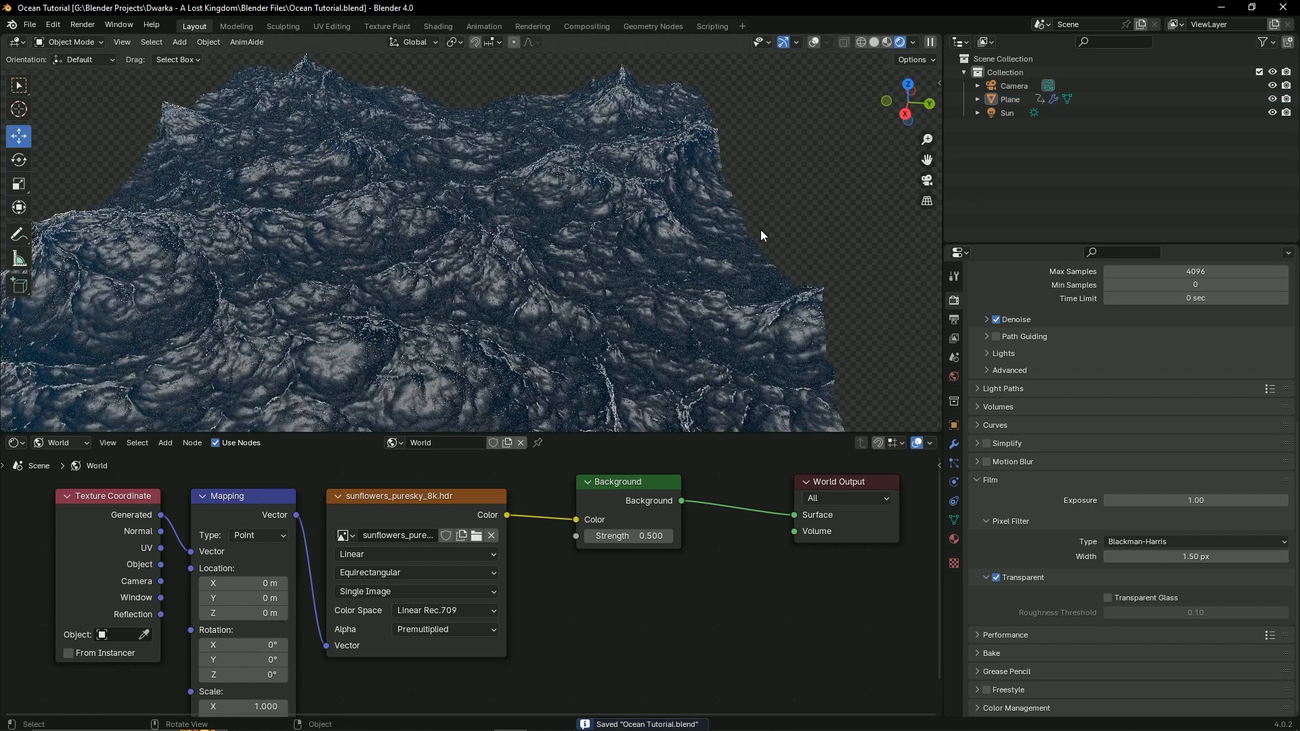
pyautogui.hotkey('ctrl', 's')
pyautogui.moveTo(528, 335); pyautogui.dragTo(542, 298, button='middle')
pyautogui.scroll(-3, 542, 603)
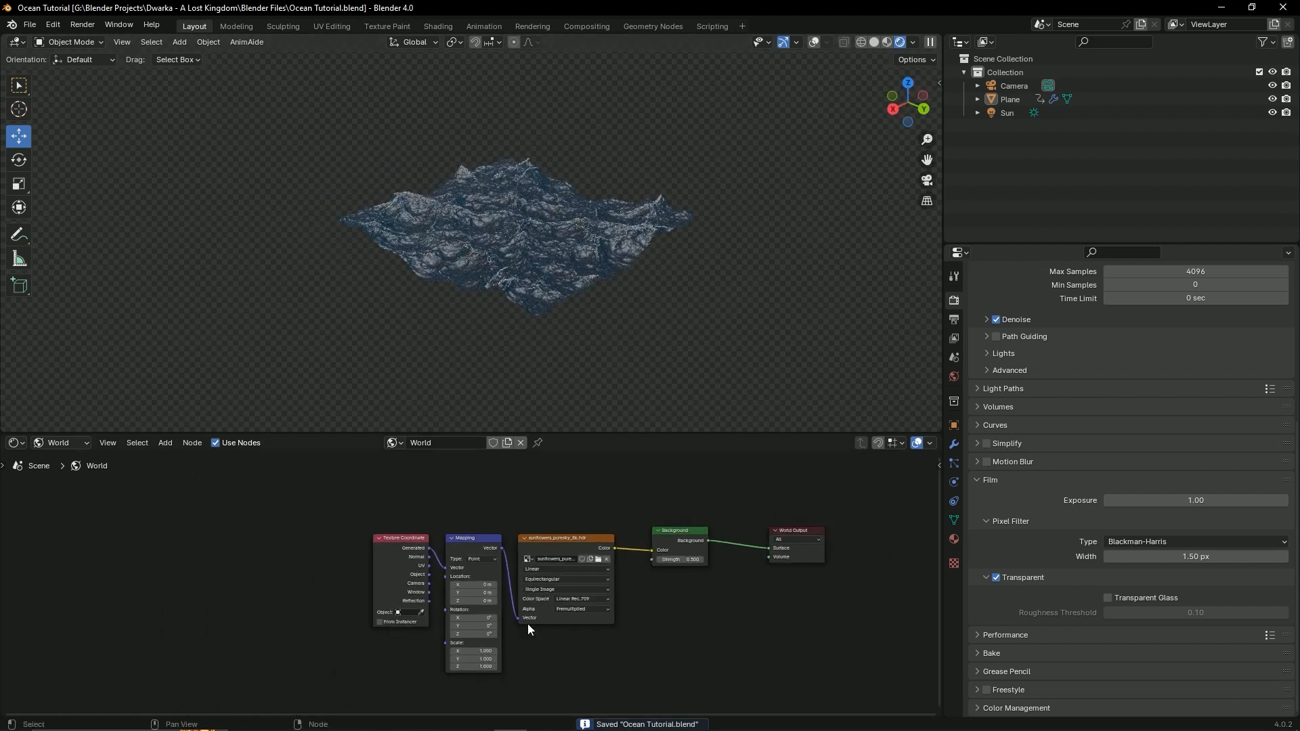
# Step: Move the HDR texture nodes away from the Background node, cut the link between them and save the file
pyautogui.moveTo(284, 499); pyautogui.dragTo(382, 546)
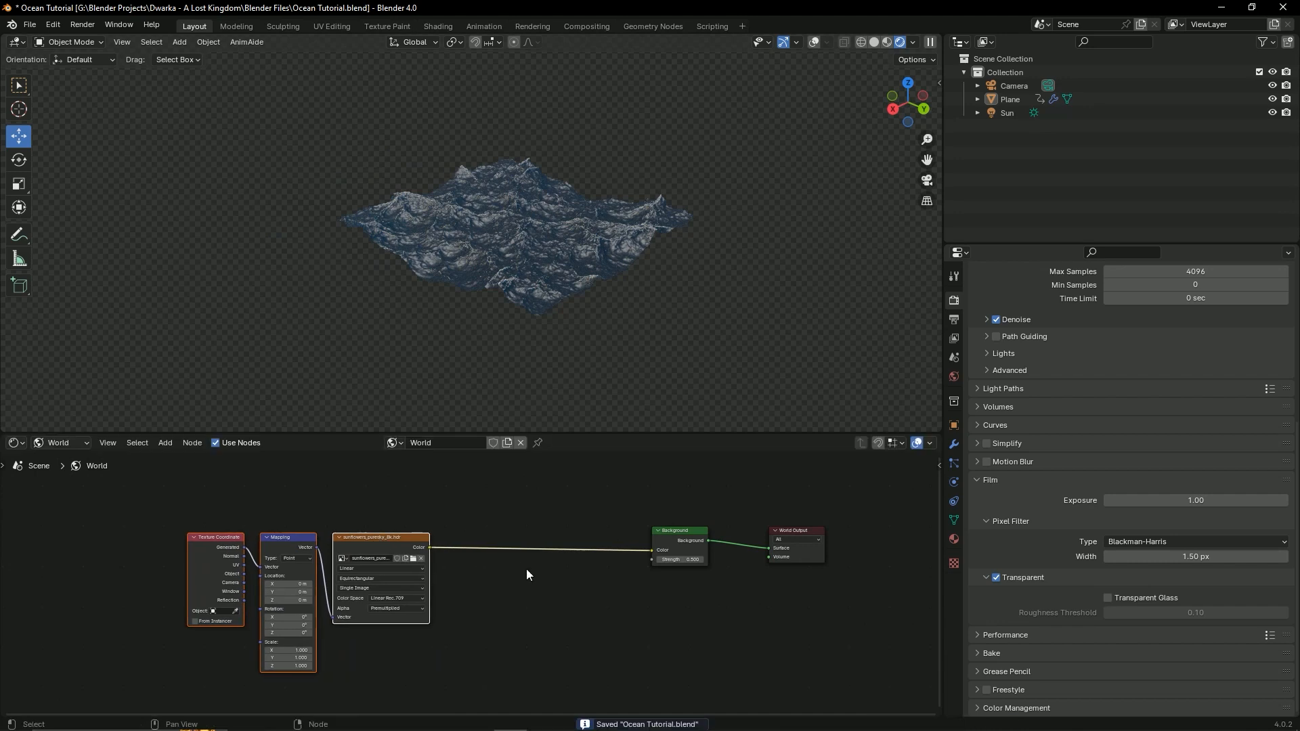
pyautogui.keyDown('ctrl'); pyautogui.moveTo(517, 509); pyautogui.dragTo(518, 580, button='right'); pyautogui.keyUp('ctrl')
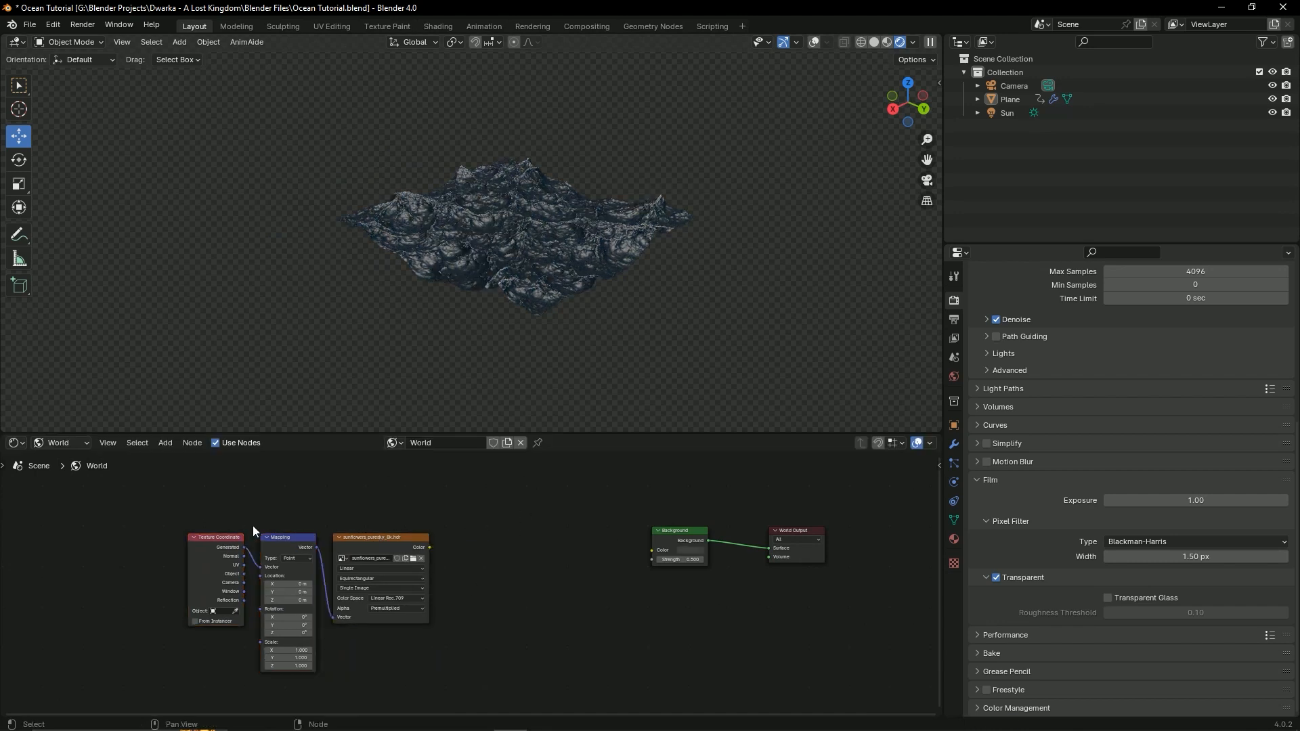
pyautogui.moveTo(152, 514); pyautogui.dragTo(340, 548)
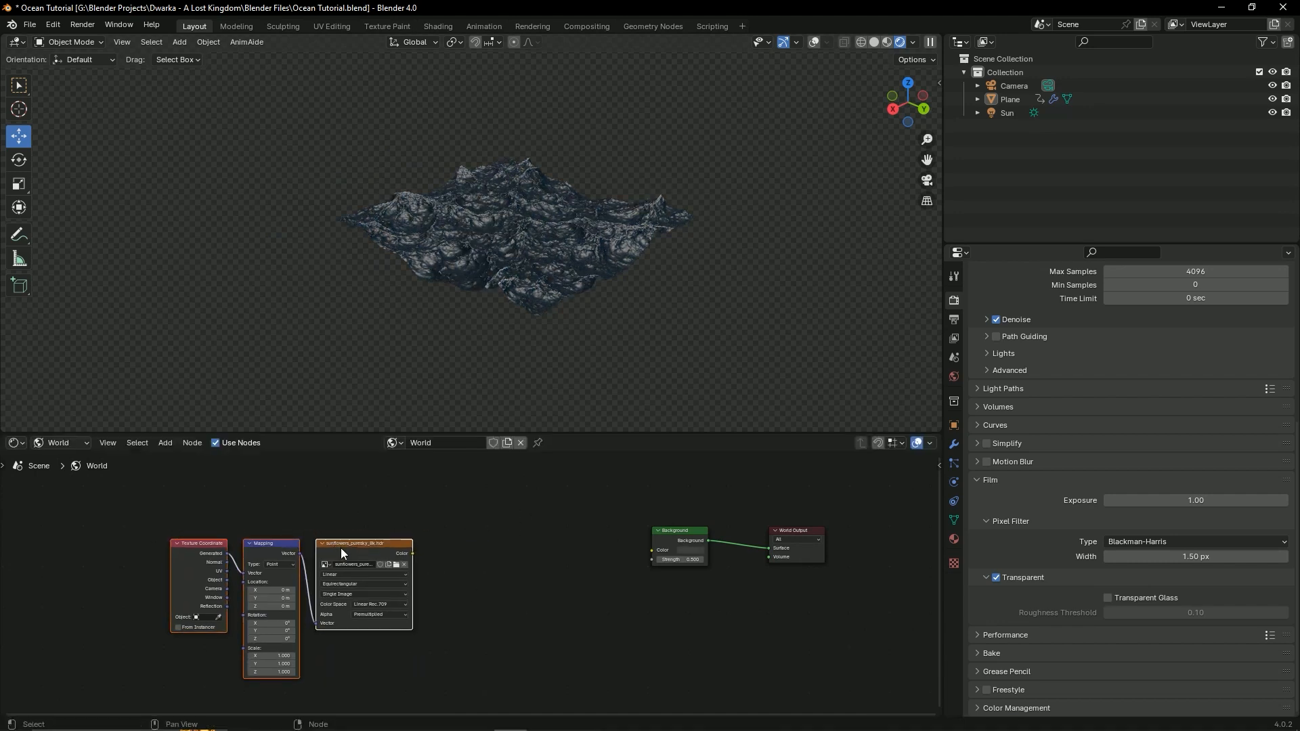
pyautogui.hotkey('ctrl', 's')
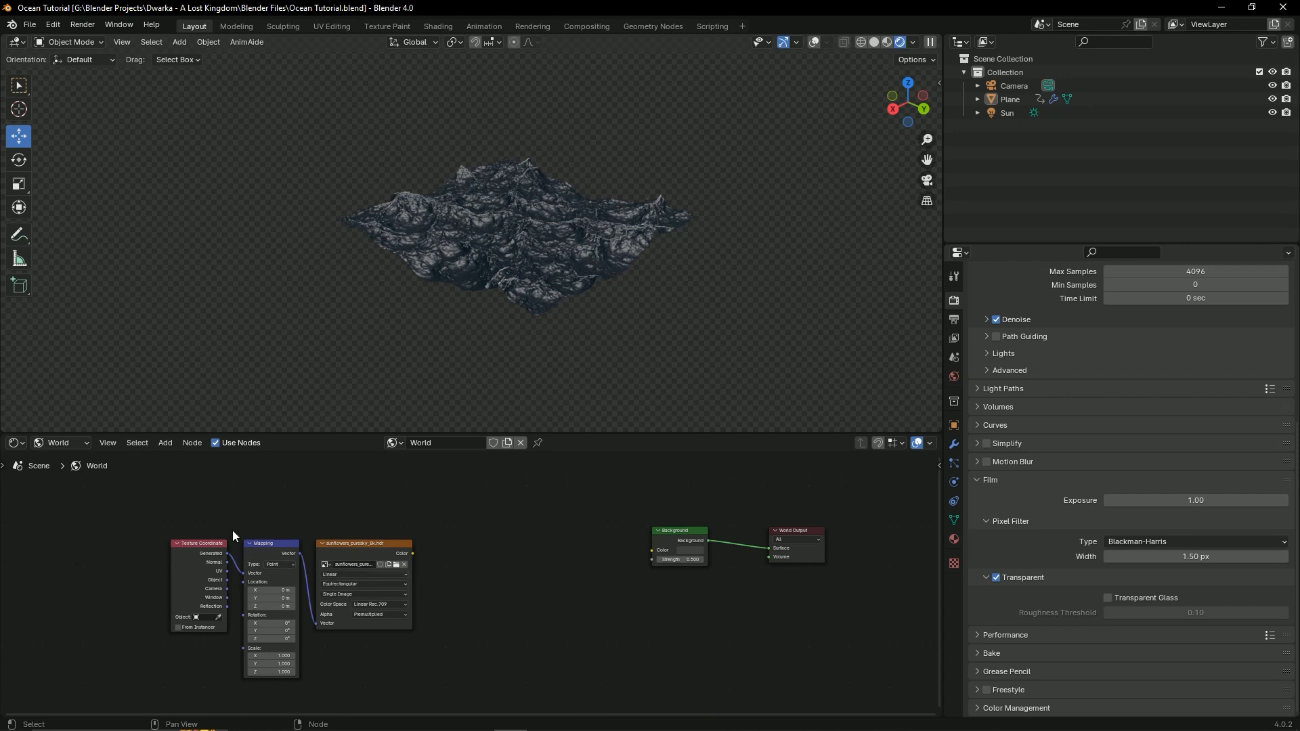
pyautogui.hotkey('ctrl', 's')
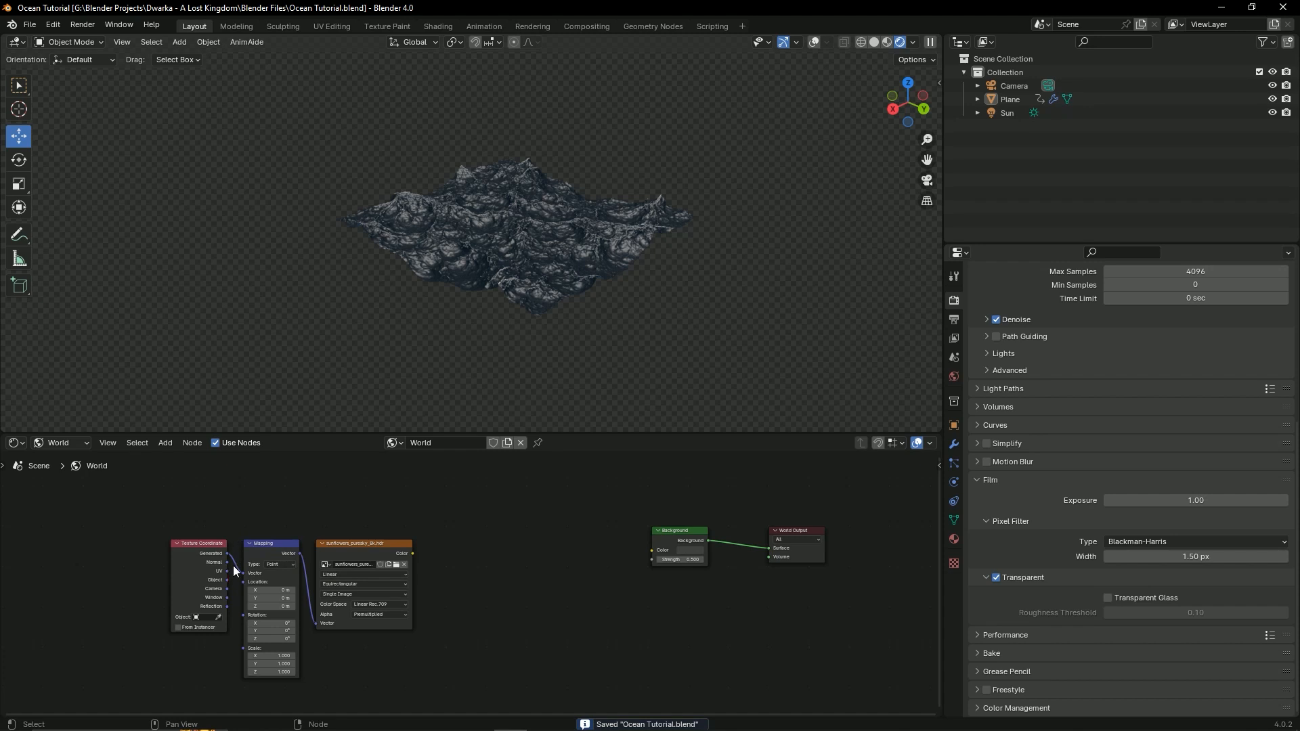
# Step: Move the disconnected Texture Coordinate, Mapping and HDR environment nodes farther aside to clear space, and save the file
pyautogui.moveTo(176, 533); pyautogui.dragTo(452, 597)
pyautogui.moveTo(352, 555); pyautogui.dragTo(266, 575)
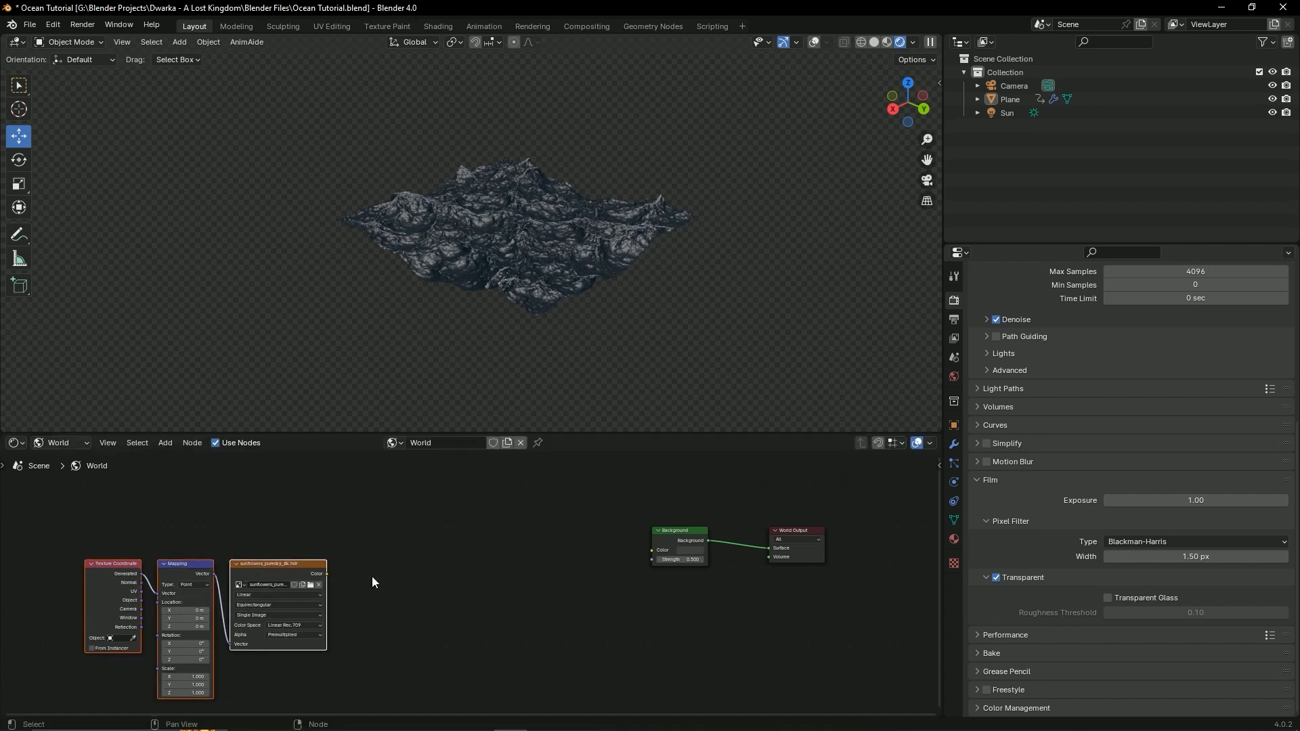
pyautogui.click(421, 576)
pyautogui.hotkey('ctrl', 's')
pyautogui.moveTo(566, 559); pyautogui.dragTo(548, 580, button='middle')
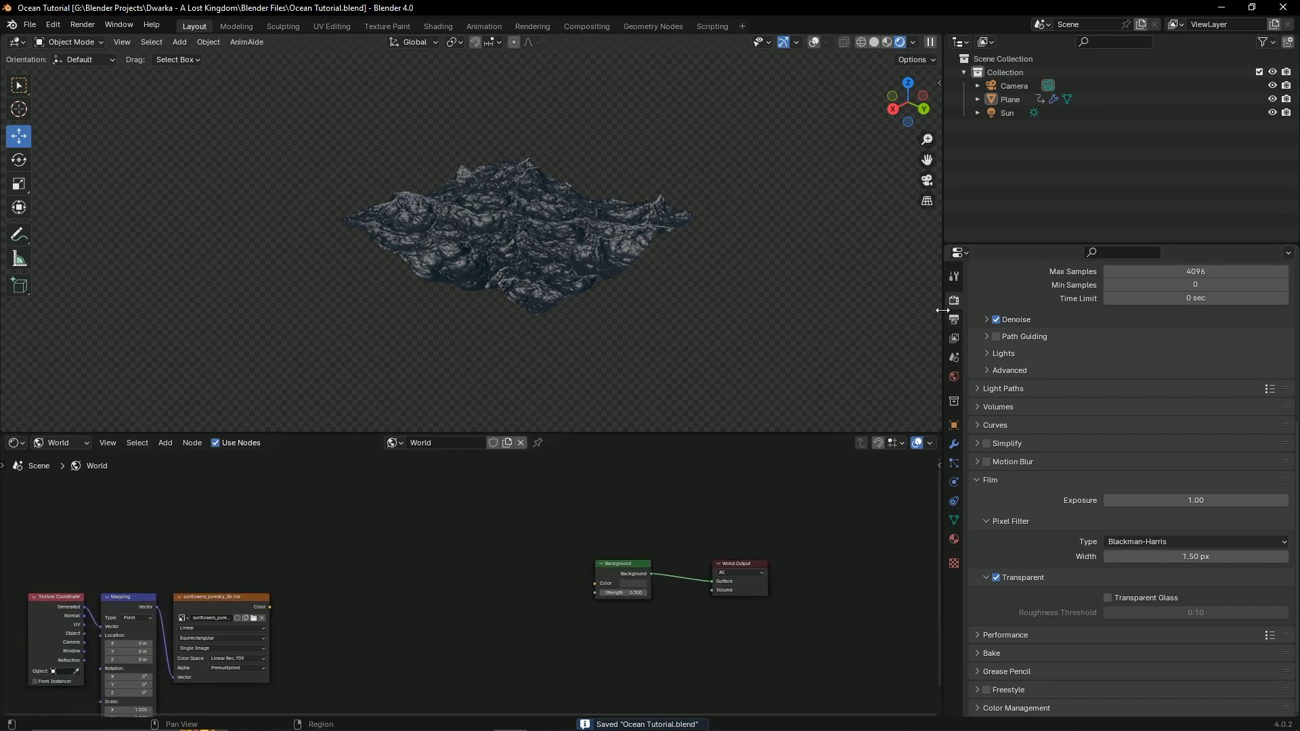
# Step: Turn off the Transparent film option and save the file
pyautogui.click(995, 578)
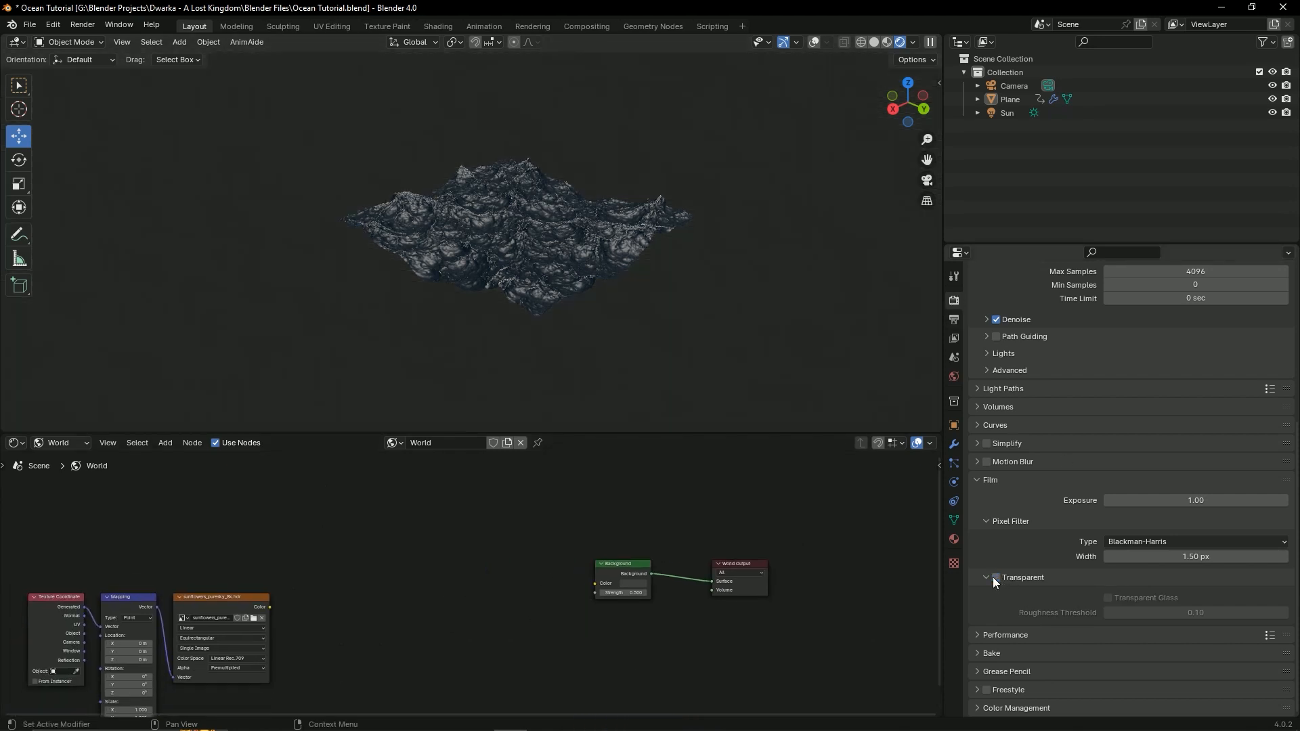
pyautogui.hotkey('ctrl', 's')
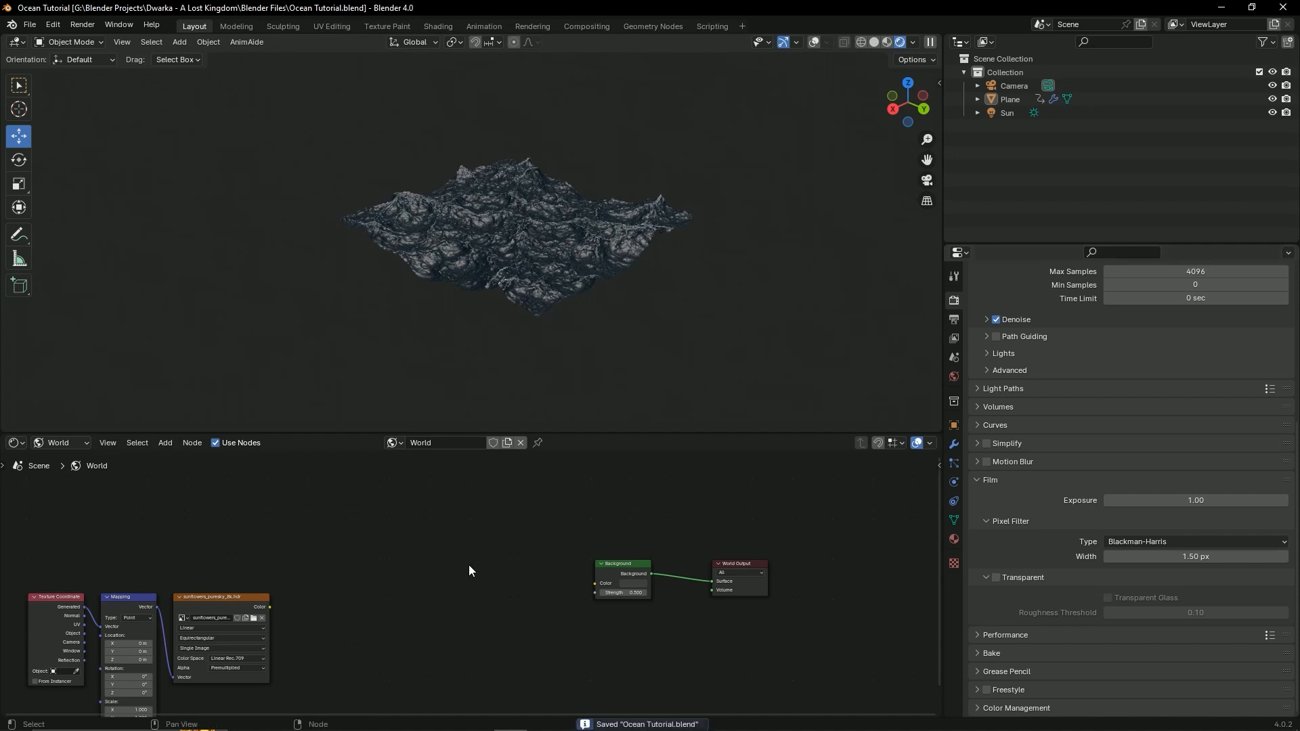
# Step: Shift the Background node slightly towards the World Output and add a Sky Texture node in the space before it
pyautogui.moveTo(469, 565); pyautogui.dragTo(431, 593, button='middle')
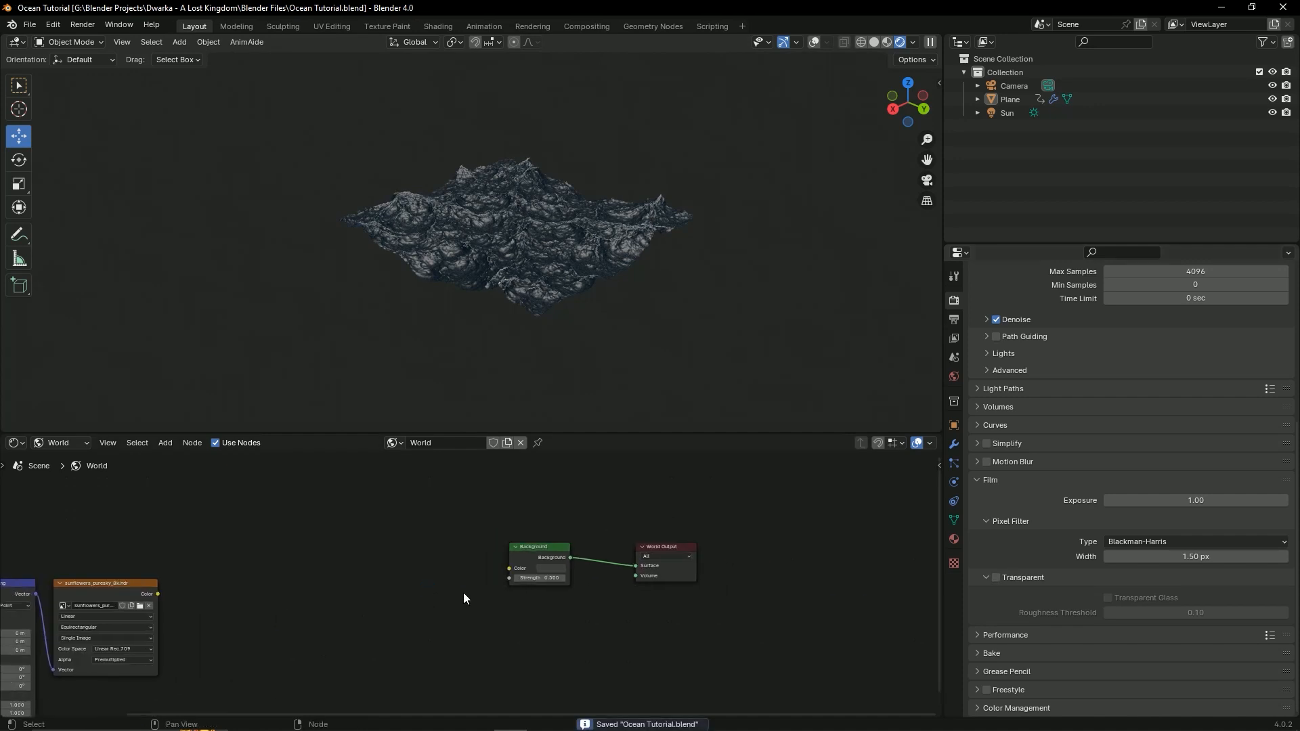
pyautogui.scroll(2, 488, 605)
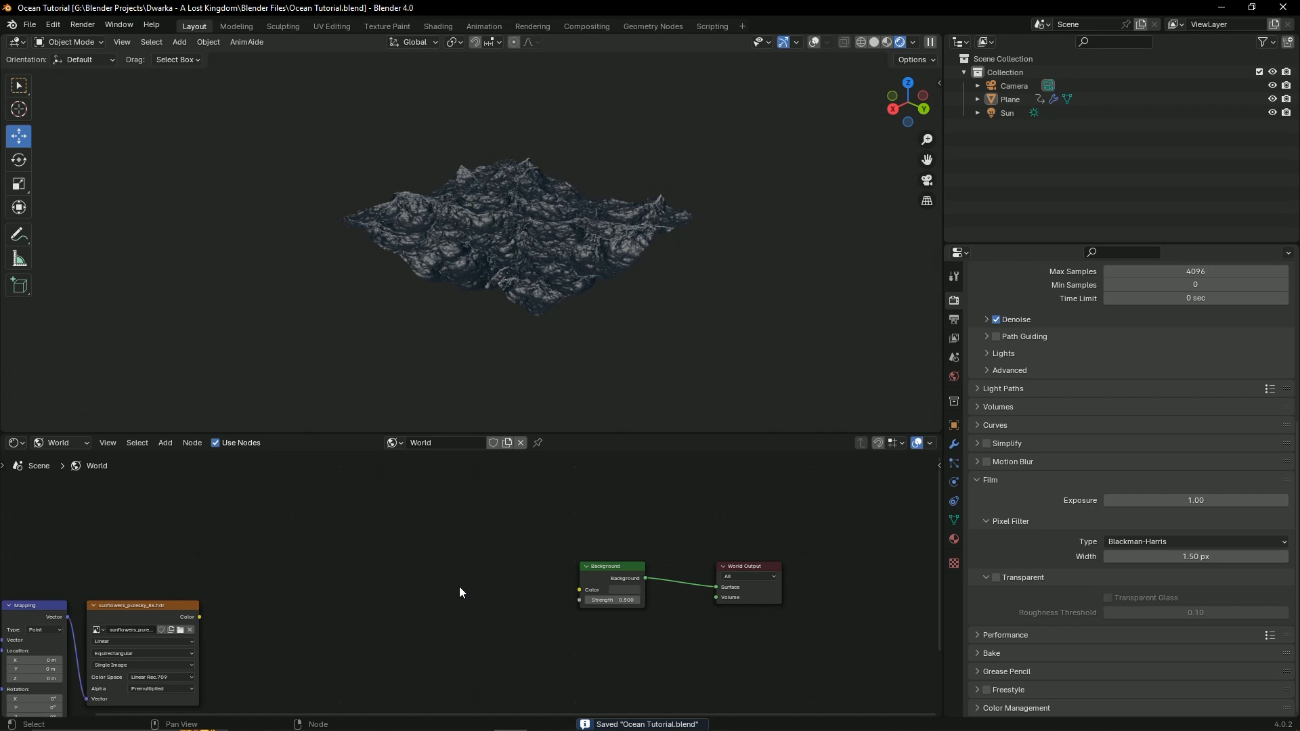
pyautogui.moveTo(458, 591); pyautogui.dragTo(428, 595, button='middle')
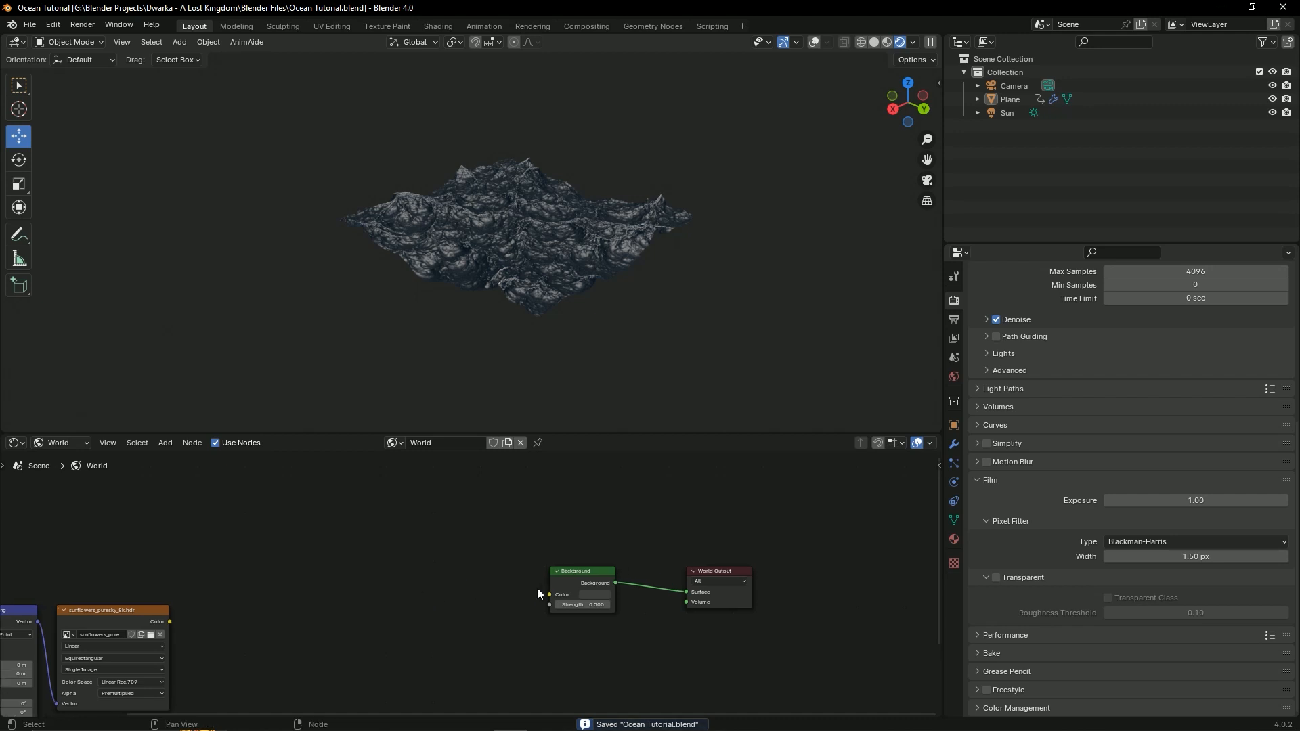
pyautogui.moveTo(584, 570); pyautogui.dragTo(595, 574)
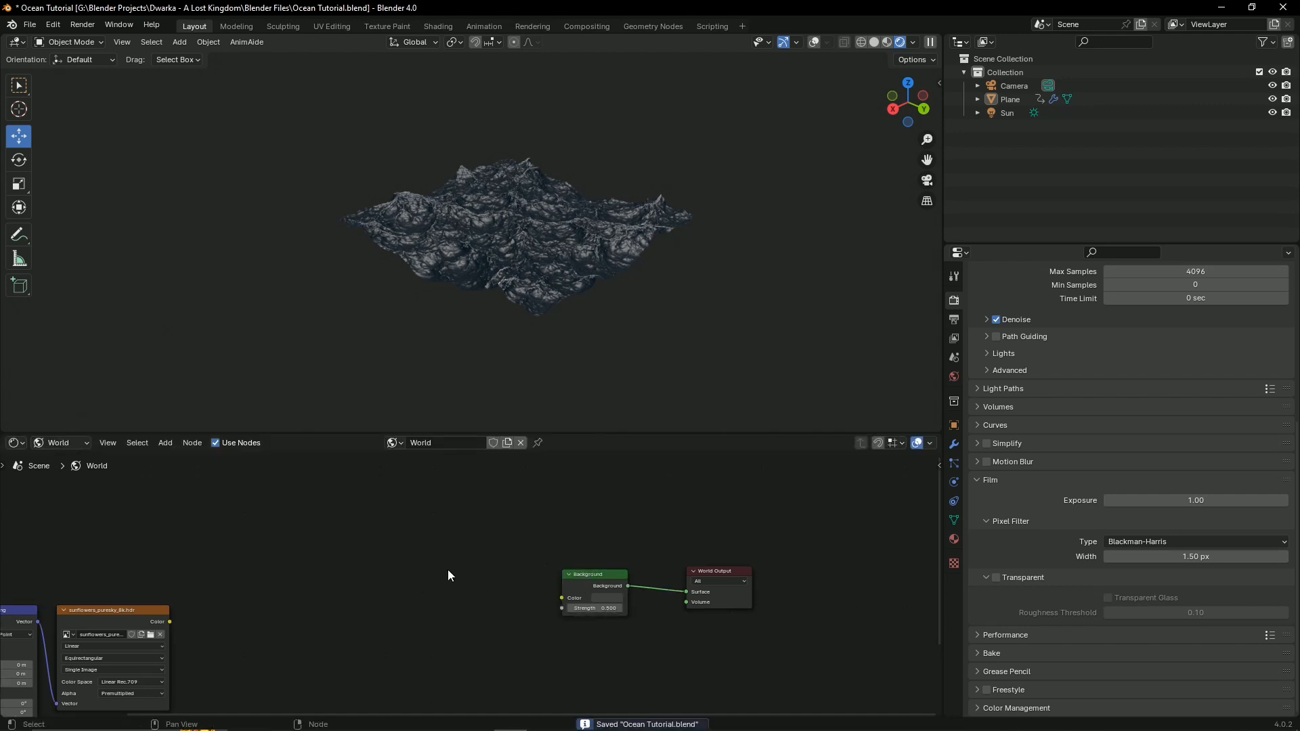
pyautogui.hotkey('shift', 'a')
pyautogui.click(389, 543)
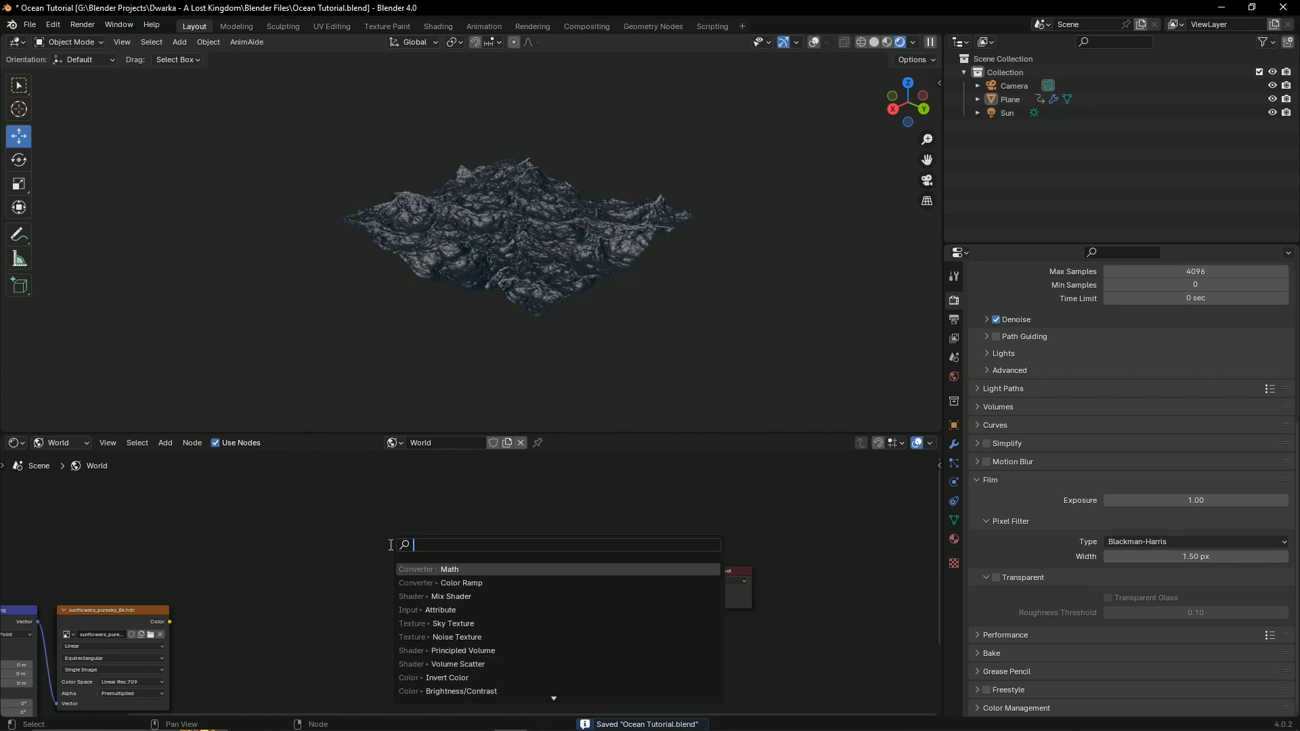
pyautogui.write('sky')
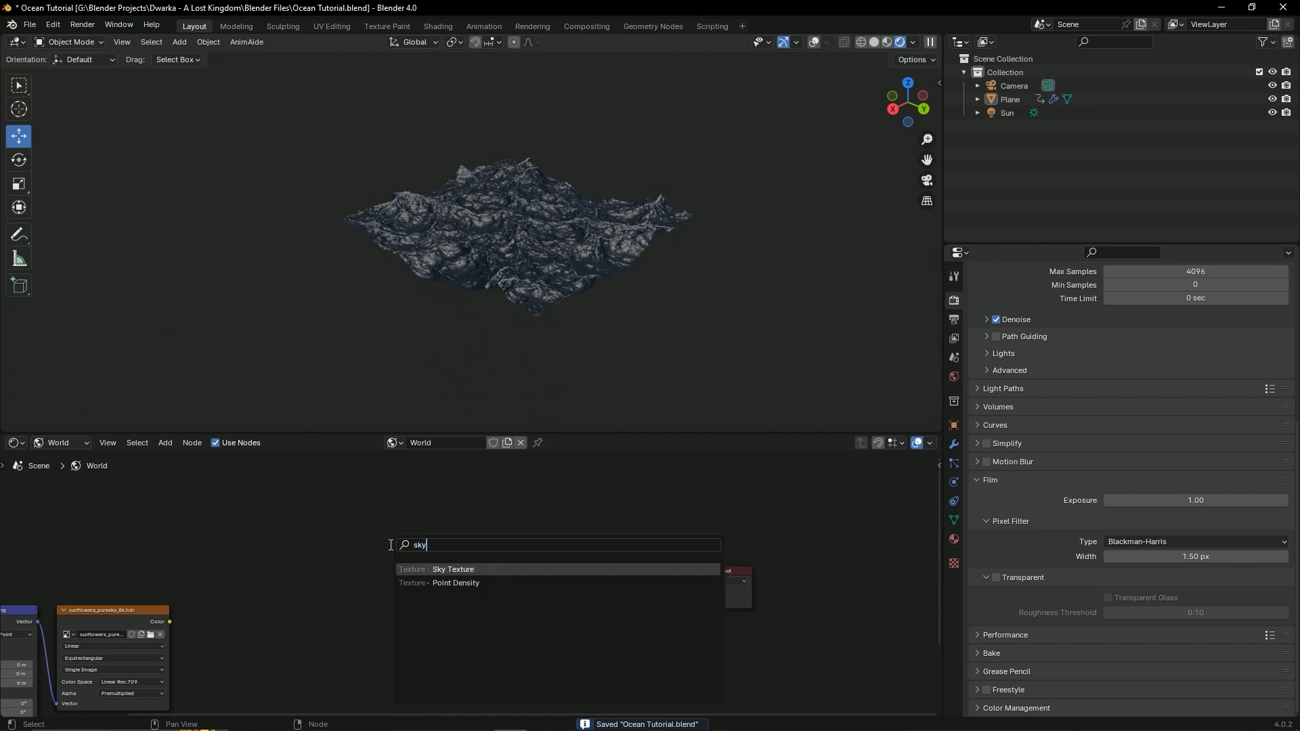
pyautogui.press('Return')
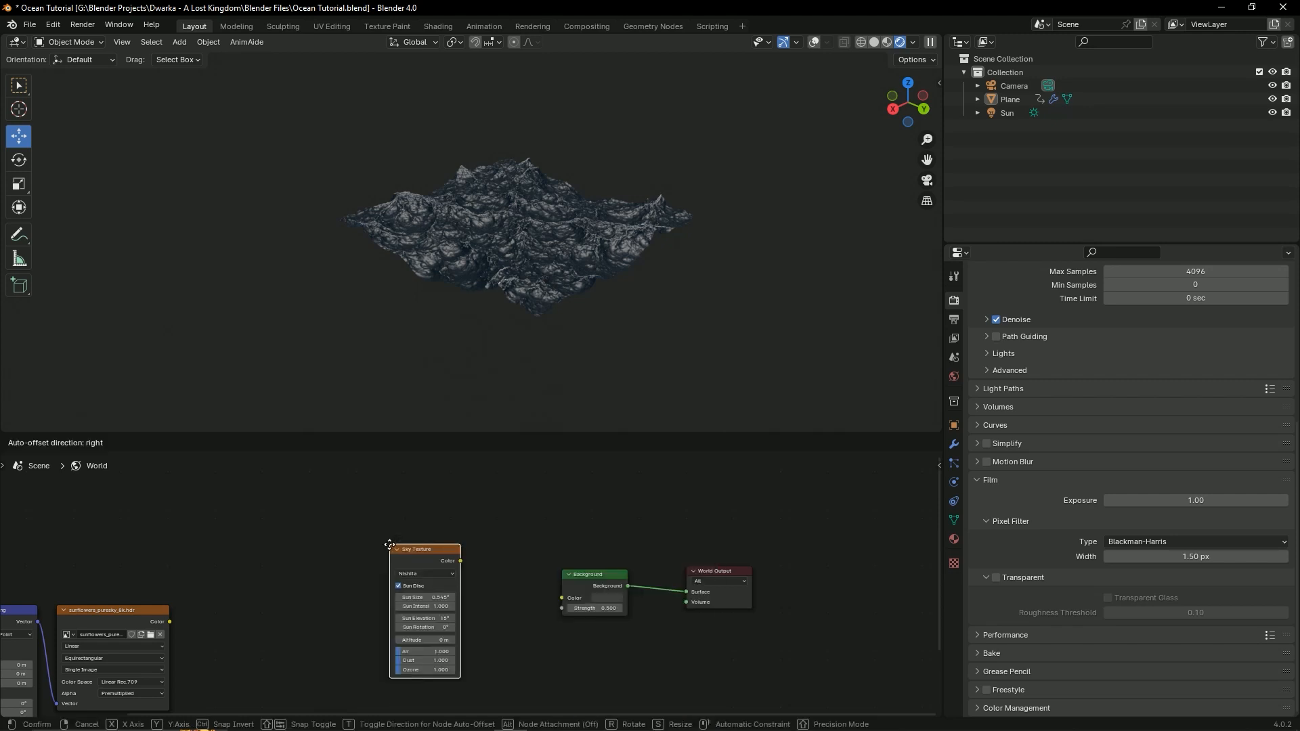
pyautogui.click(353, 540)
pyautogui.scroll(2, 389, 548)
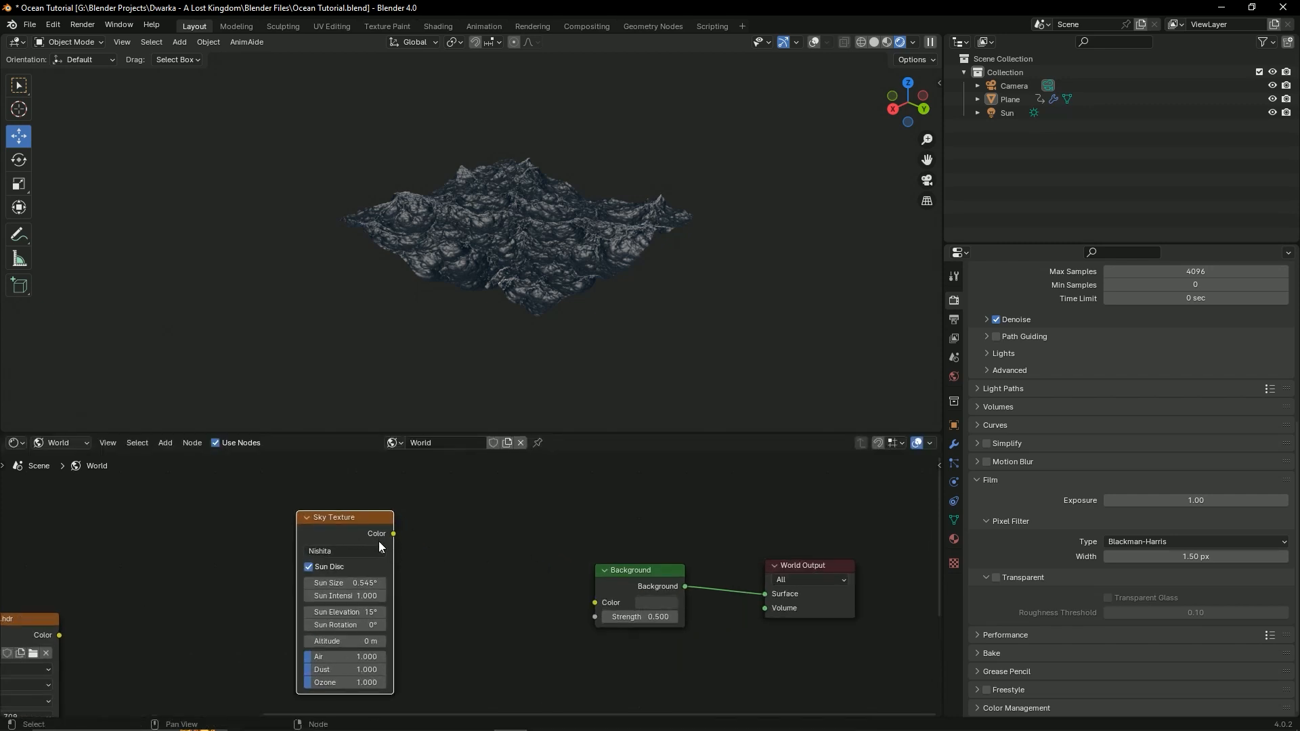
# Step: Connect the Sky Texture's color output to the Background's Color input, move the sky node closer to it, and save the file
pyautogui.moveTo(393, 534); pyautogui.dragTo(593, 603)
pyautogui.hotkey('ctrl', 's')
pyautogui.moveTo(555, 285); pyautogui.dragTo(455, 489, button='middle')
pyautogui.moveTo(451, 568); pyautogui.dragTo(473, 541, button='middle')
pyautogui.scroll(4, 493, 582)
pyautogui.scroll(-6, 493, 542)
pyautogui.click(324, 513)
pyautogui.moveTo(406, 500); pyautogui.dragTo(481, 492)
pyautogui.hotkey('ctrl', 's')
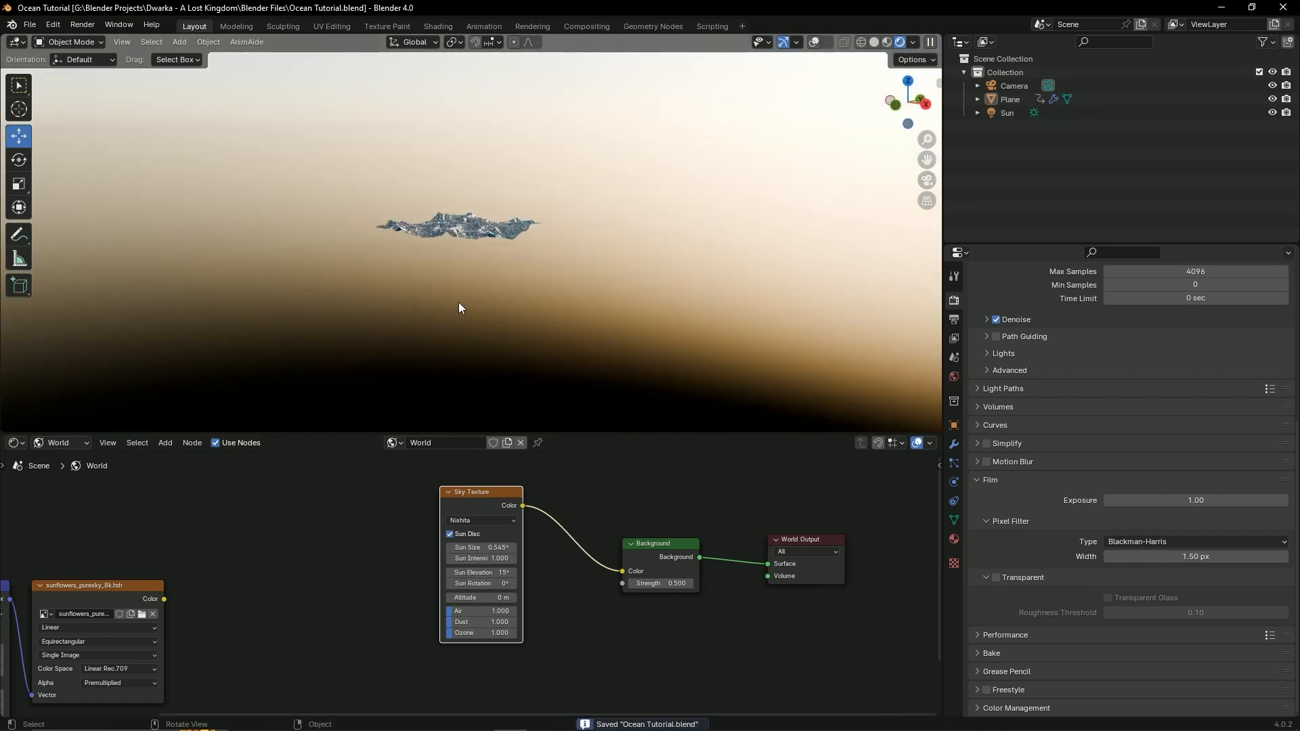
pyautogui.moveTo(459, 308); pyautogui.dragTo(497, 326, button='middle')
pyautogui.moveTo(369, 703)
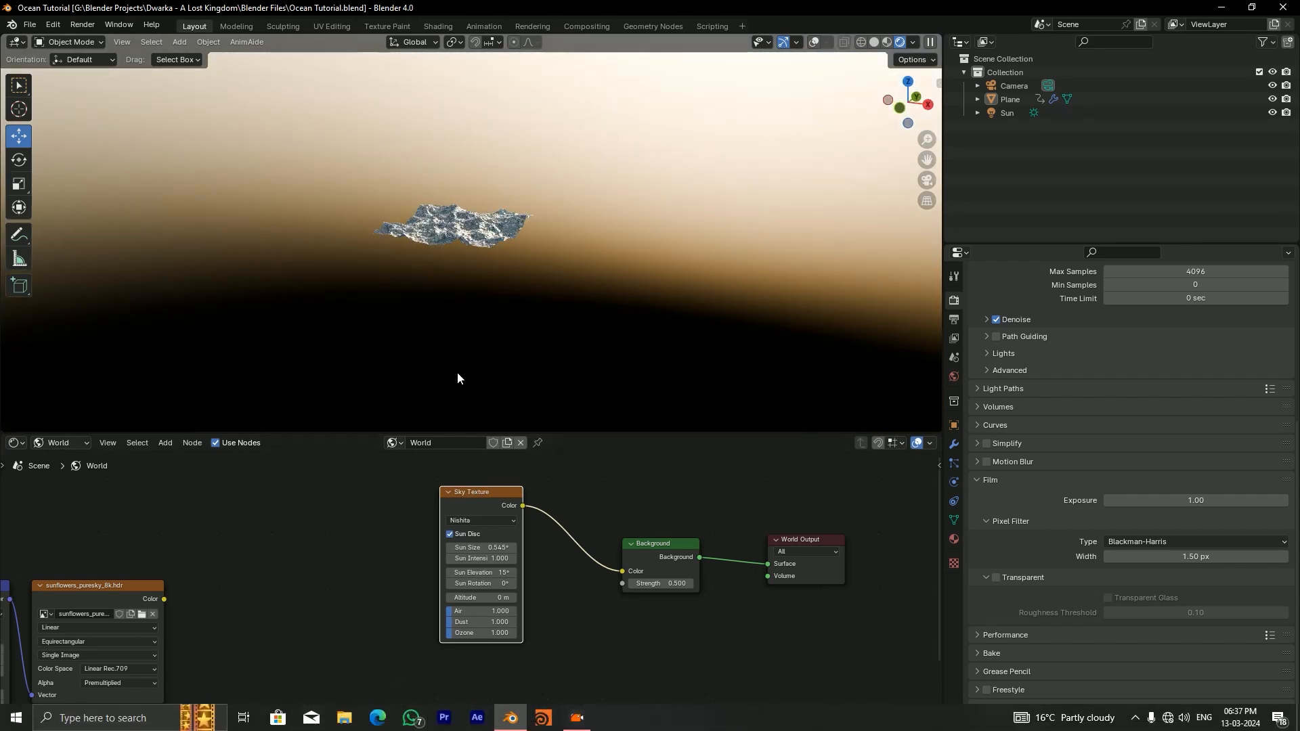
# Step: Save the file and re-enter 1.0 as the Sky Texture's Sun Intensity
pyautogui.moveTo(541, 498); pyautogui.dragTo(563, 523, button='middle')
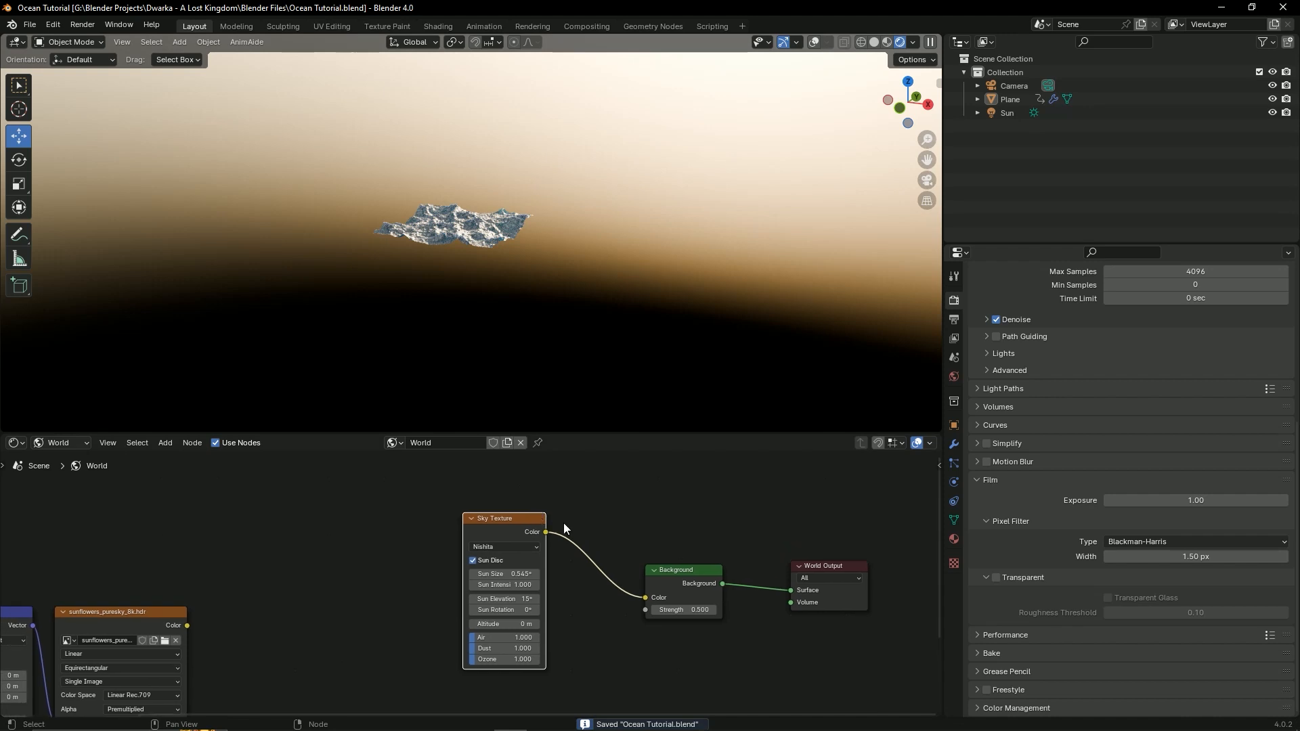
pyautogui.scroll(5, 558, 521)
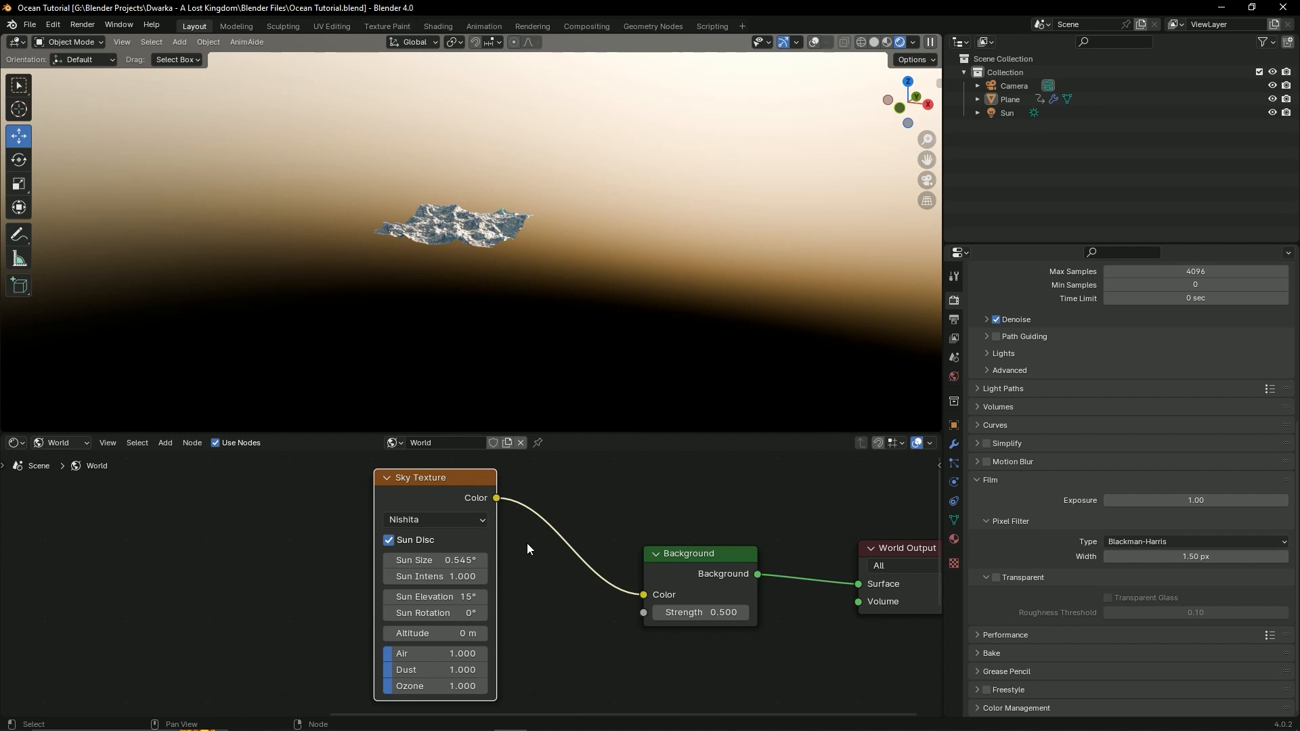
pyautogui.hotkey('ctrl', 's')
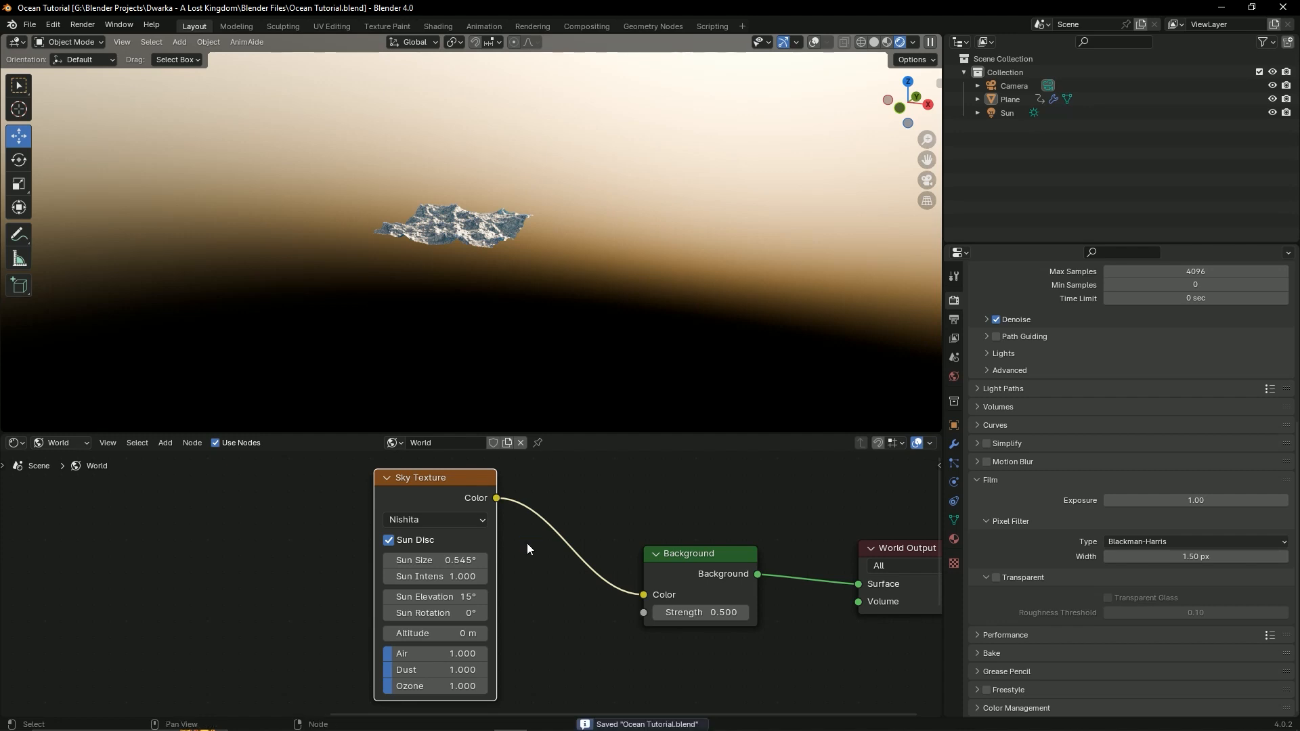
pyautogui.moveTo(534, 583); pyautogui.dragTo(546, 574, button='middle')
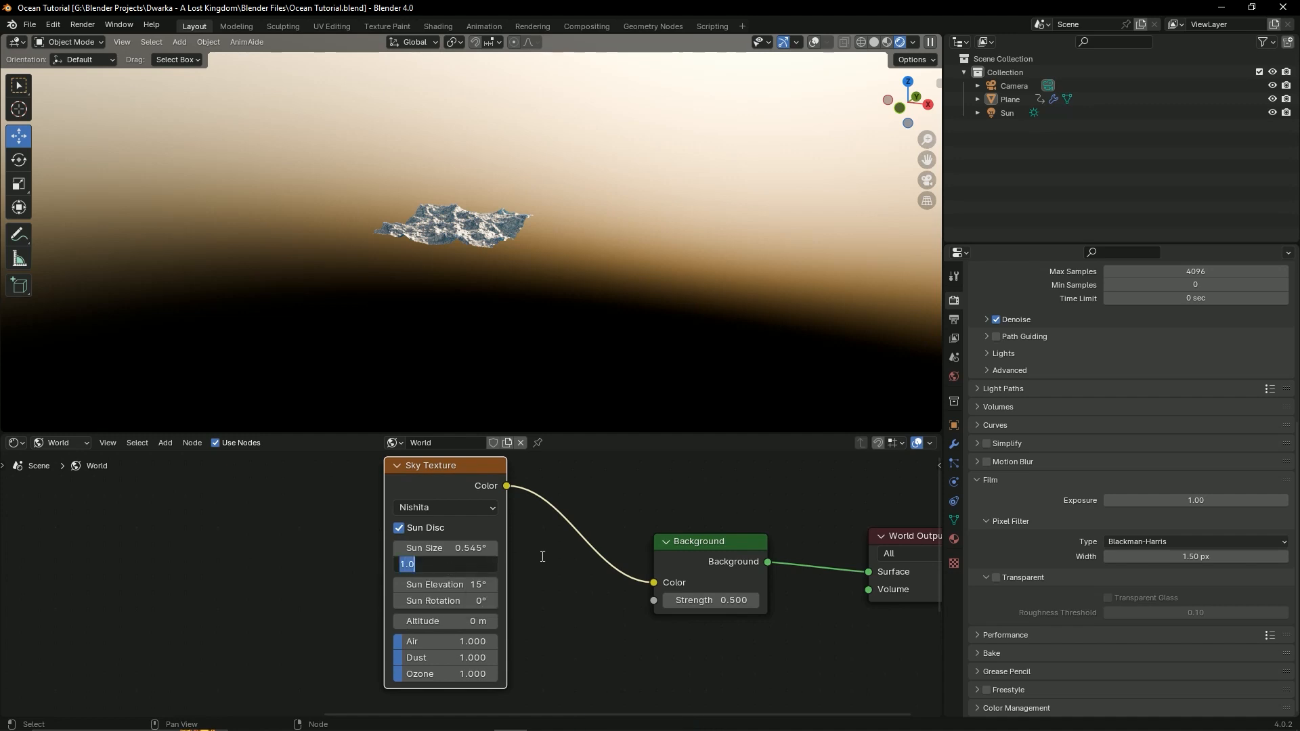
pyautogui.press('Return')
pyautogui.moveTo(541, 556); pyautogui.dragTo(520, 556, button='middle')
pyautogui.moveTo(470, 263); pyautogui.dragTo(397, 379, button='middle')
pyautogui.scroll(1, 425, 550)
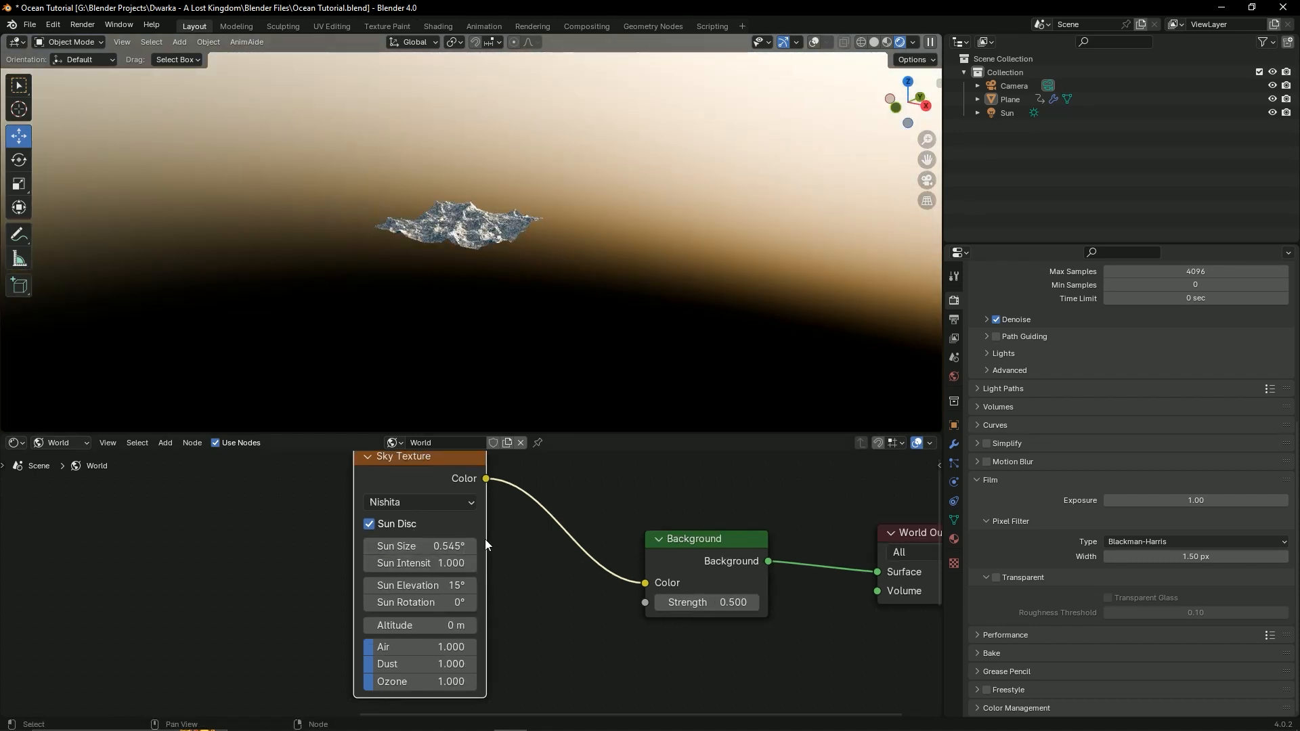
# Step: Widen the Sky Texture node, set its Sun Intensity to 0.5 and save the file
pyautogui.moveTo(484, 539); pyautogui.dragTo(540, 538)
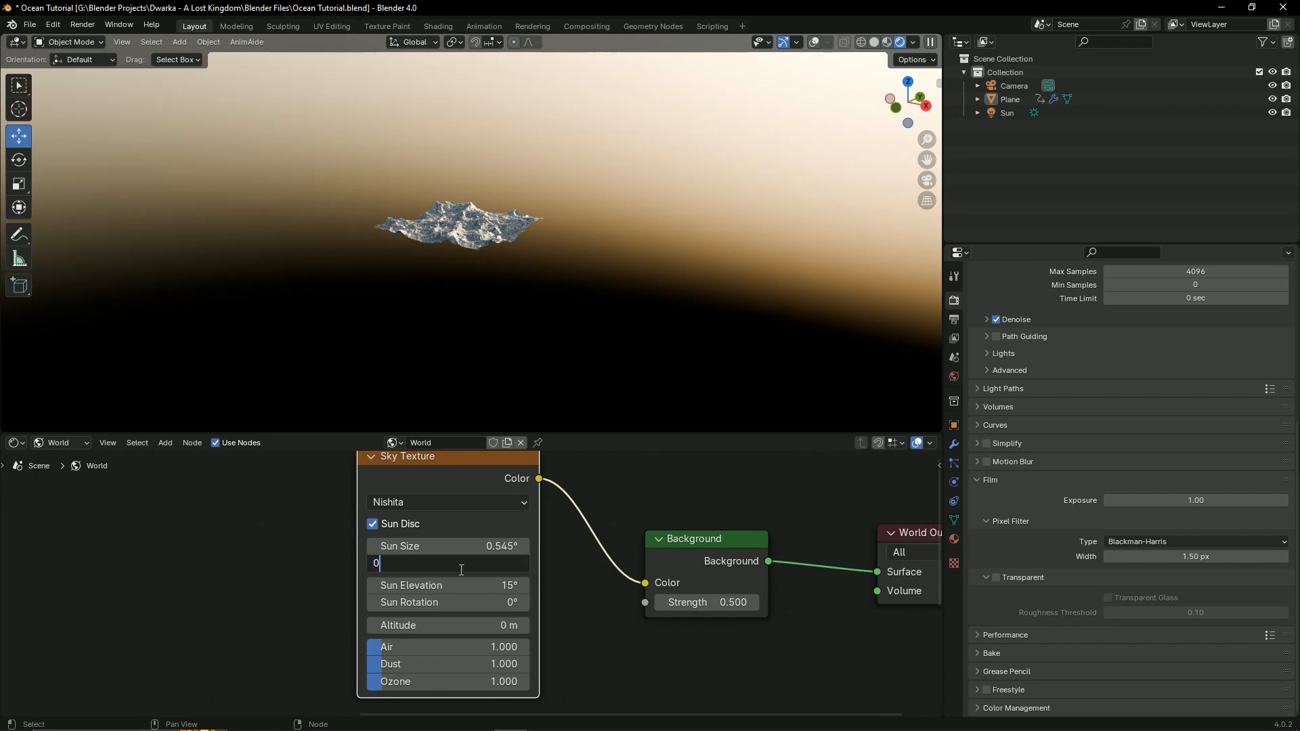
pyautogui.press('Return')
pyautogui.moveTo(494, 205); pyautogui.dragTo(401, 329, button='middle')
pyautogui.hotkey('ctrl', 's')
pyautogui.scroll(-5, 529, 558)
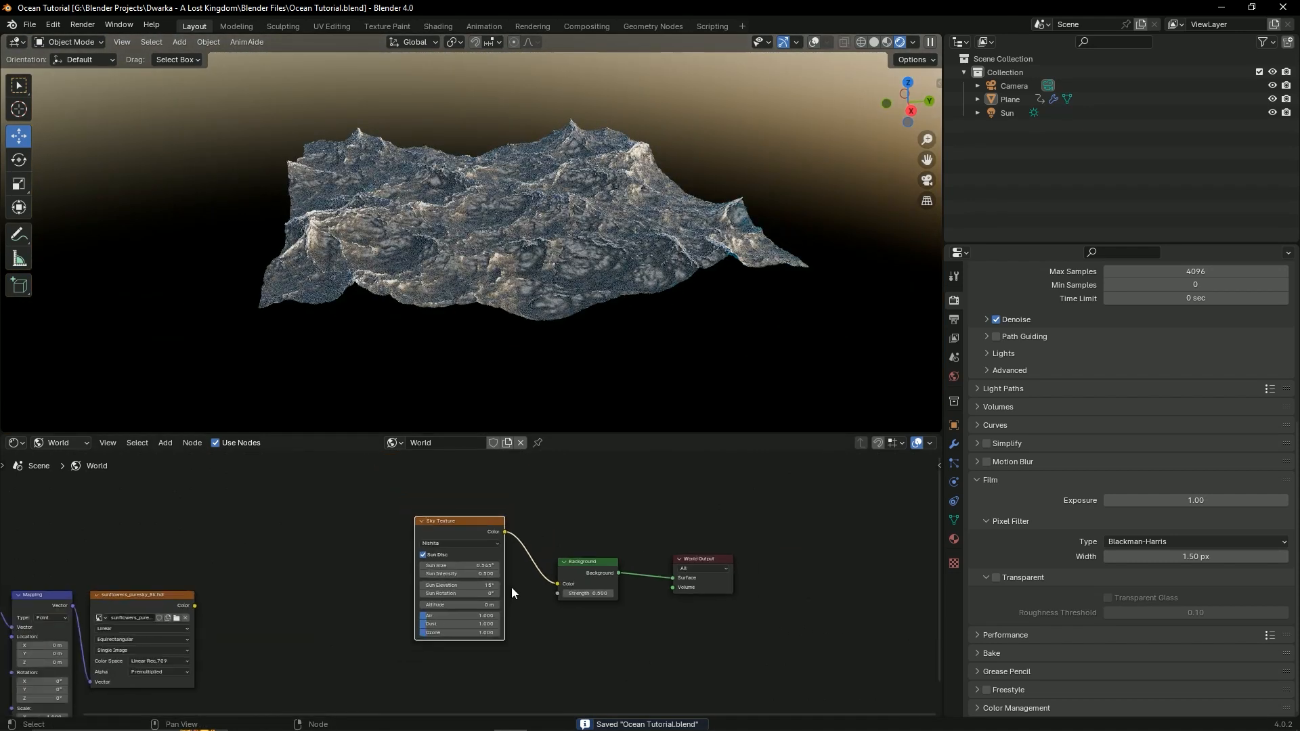
# Step: Raise the Sky Texture's Sun Elevation to slightly above 90°, save the file and view the sky around the ocean
pyautogui.moveTo(581, 342); pyautogui.dragTo(662, 297, button='middle')
pyautogui.moveTo(463, 586); pyautogui.dragTo(548, 586)
pyautogui.hotkey('ctrl', 's')
pyautogui.scroll(-5, 677, 277)
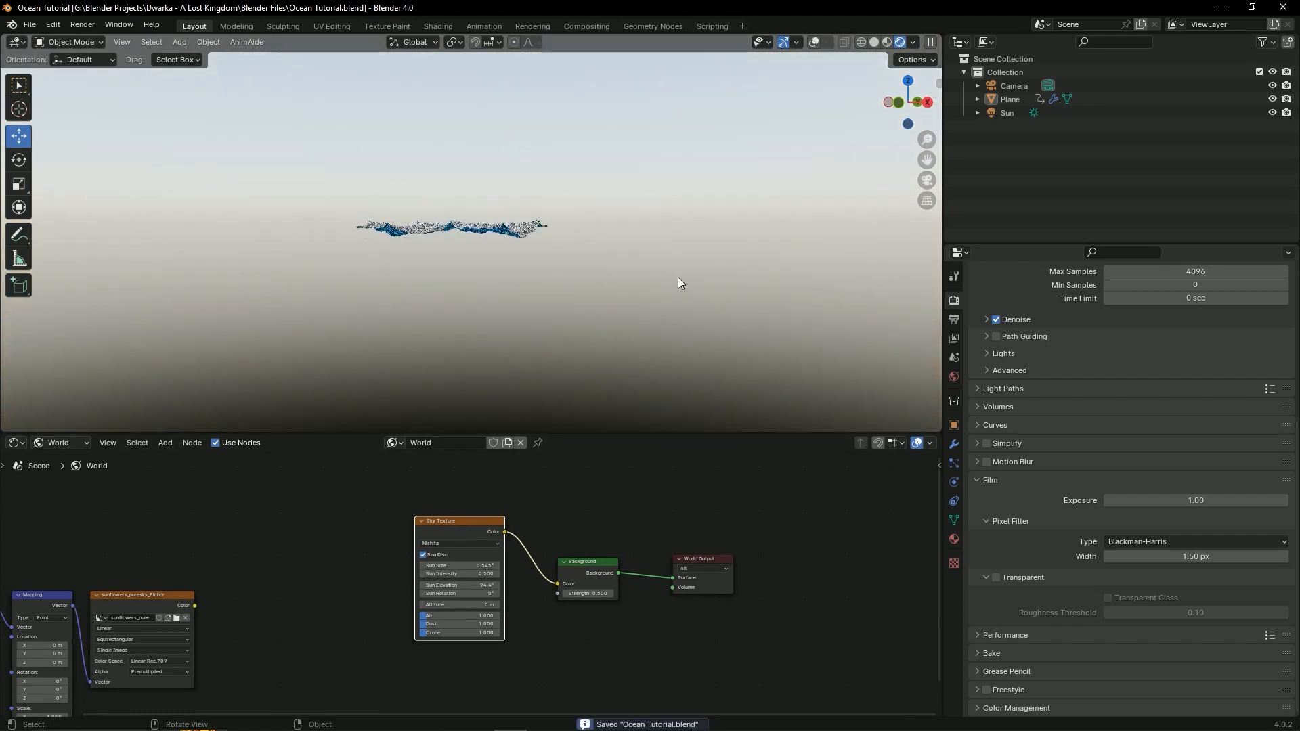
pyautogui.moveTo(678, 278); pyautogui.dragTo(599, 285, button='middle')
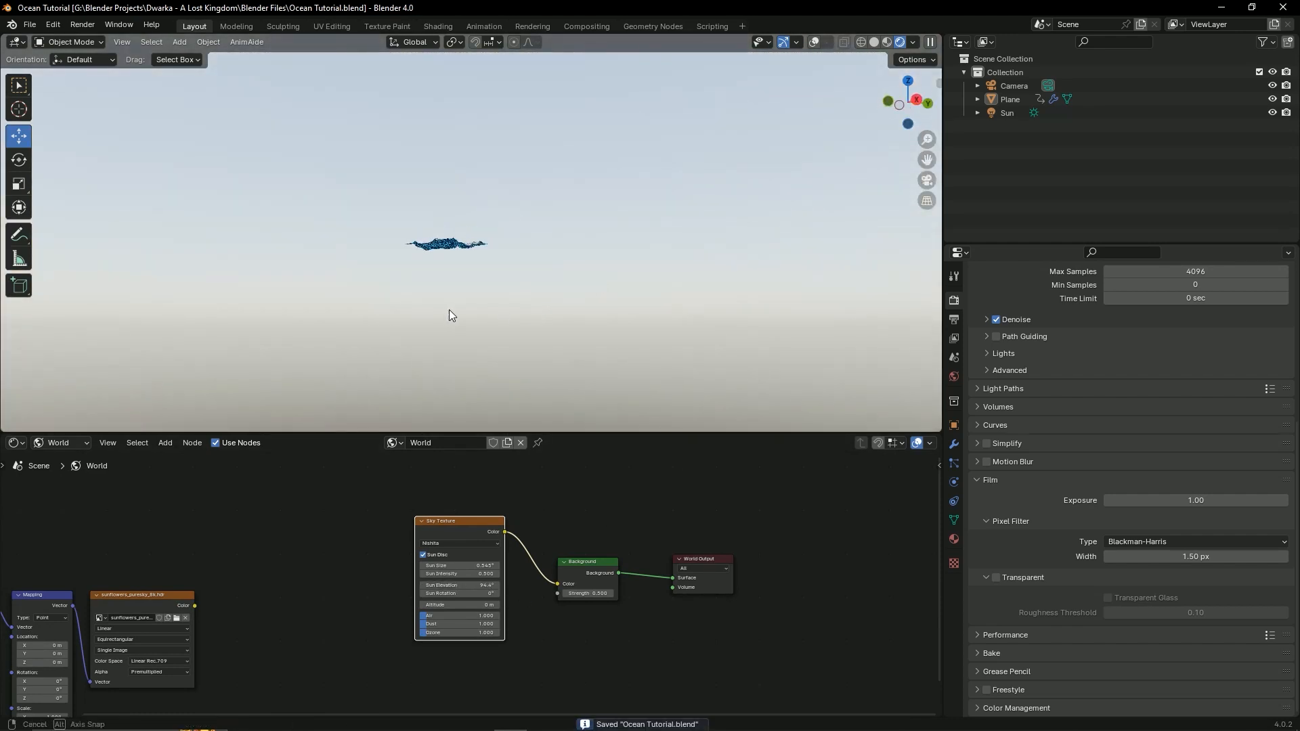
pyautogui.moveTo(499, 355); pyautogui.dragTo(486, 501, button='middle')
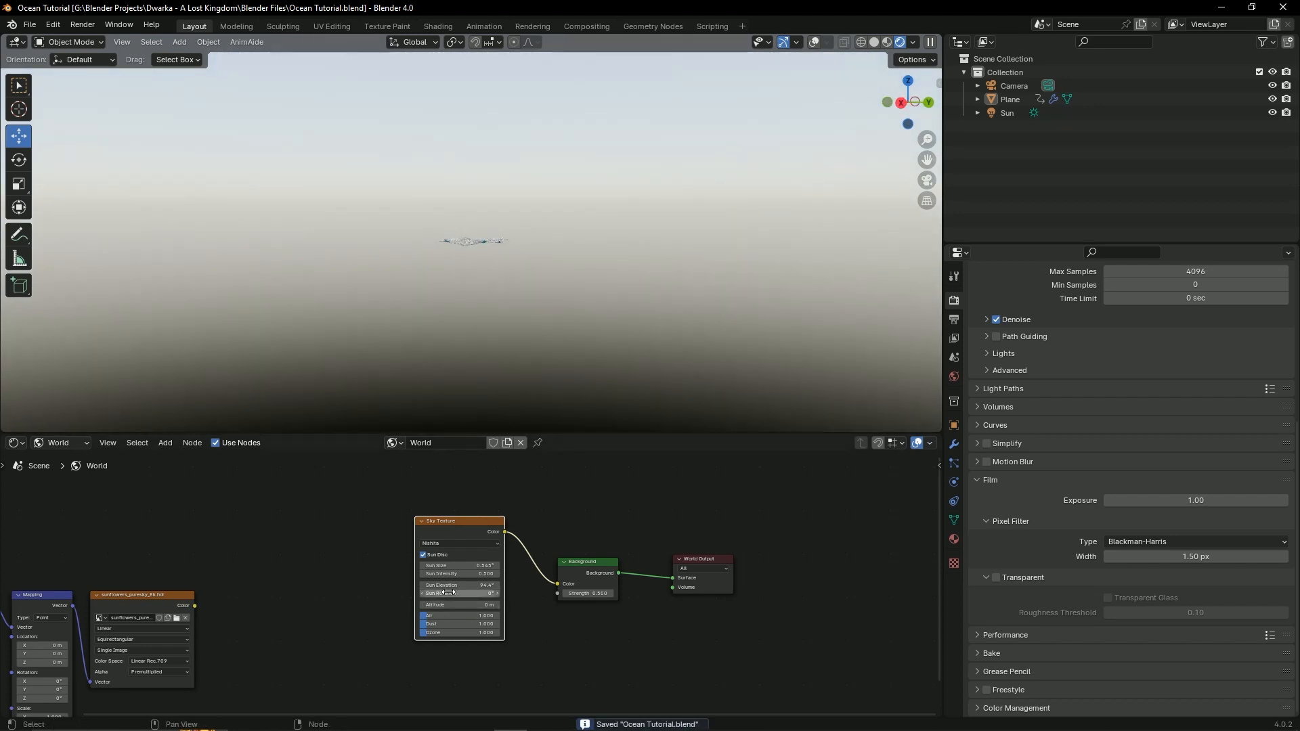
# Step: Set the Sky Texture's Sun Elevation to 177° for a low sun and save the file
pyautogui.moveTo(460, 586); pyautogui.dragTo(513, 586)
pyautogui.moveTo(460, 294)
pyautogui.mouseDown(button='middle')
pyautogui.moveTo(304, 289)
pyautogui.moveTo(641, 298)
pyautogui.moveTo(557, 293)
pyautogui.moveTo(539, 319)
pyautogui.moveTo(476, 319)
pyautogui.moveTo(528, 339)
pyautogui.moveTo(556, 321)
pyautogui.moveTo(514, 325)
pyautogui.mouseUp(button='middle')
pyautogui.hotkey('ctrl', 's')
pyautogui.scroll(3, 474, 596)
pyautogui.scroll(3, 475, 601)
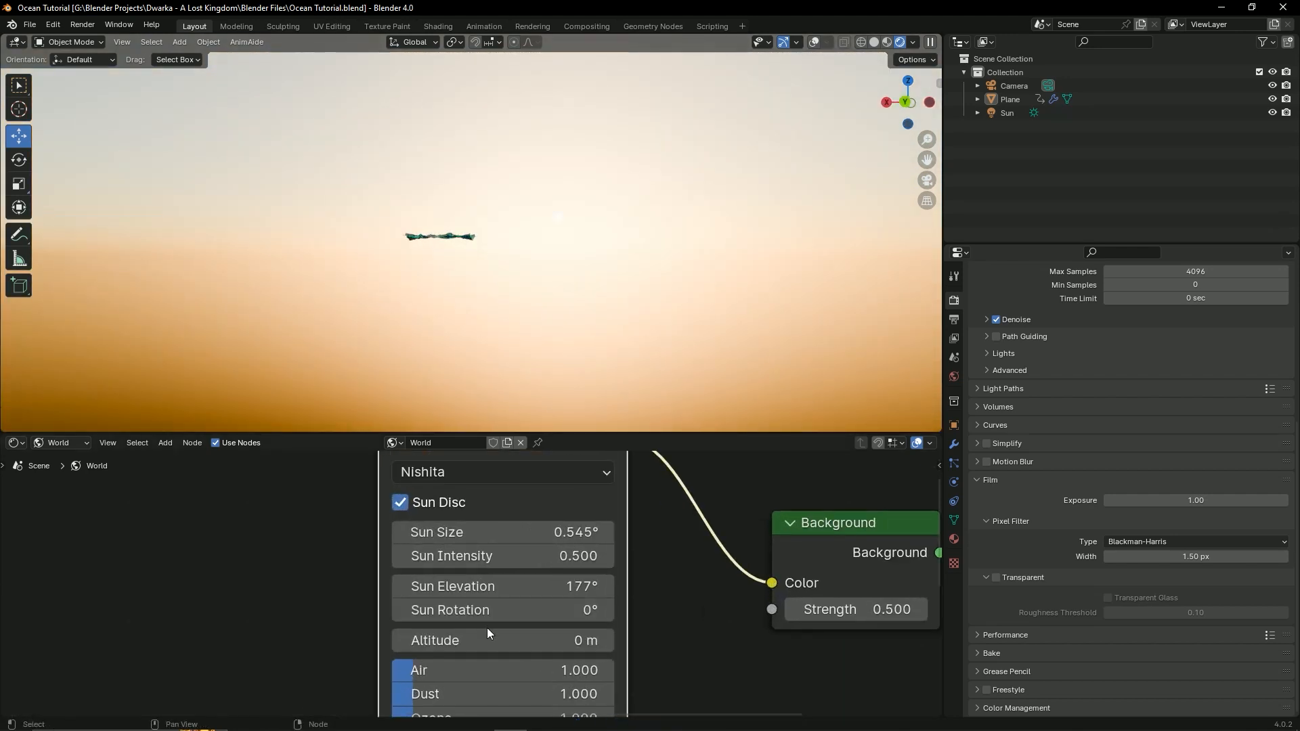
# Step: Try a Sun Elevation of 102°, set it to 179° with a Sun Rotation of 17.2°, and save the file
pyautogui.moveTo(502, 586); pyautogui.dragTo(431, 586)
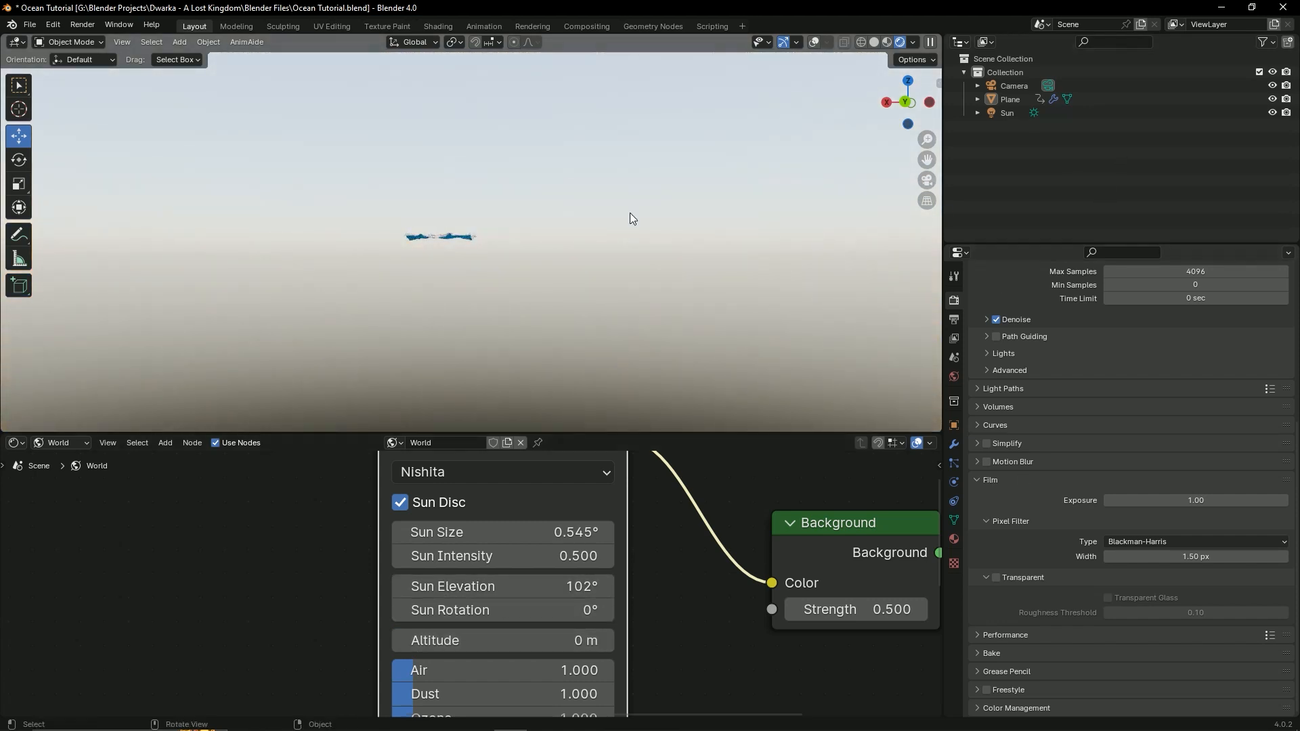
pyautogui.moveTo(391, 228); pyautogui.dragTo(408, 248, button='middle')
pyautogui.moveTo(501, 587); pyautogui.dragTo(541, 610)
pyautogui.hotkey('ctrl', 's')
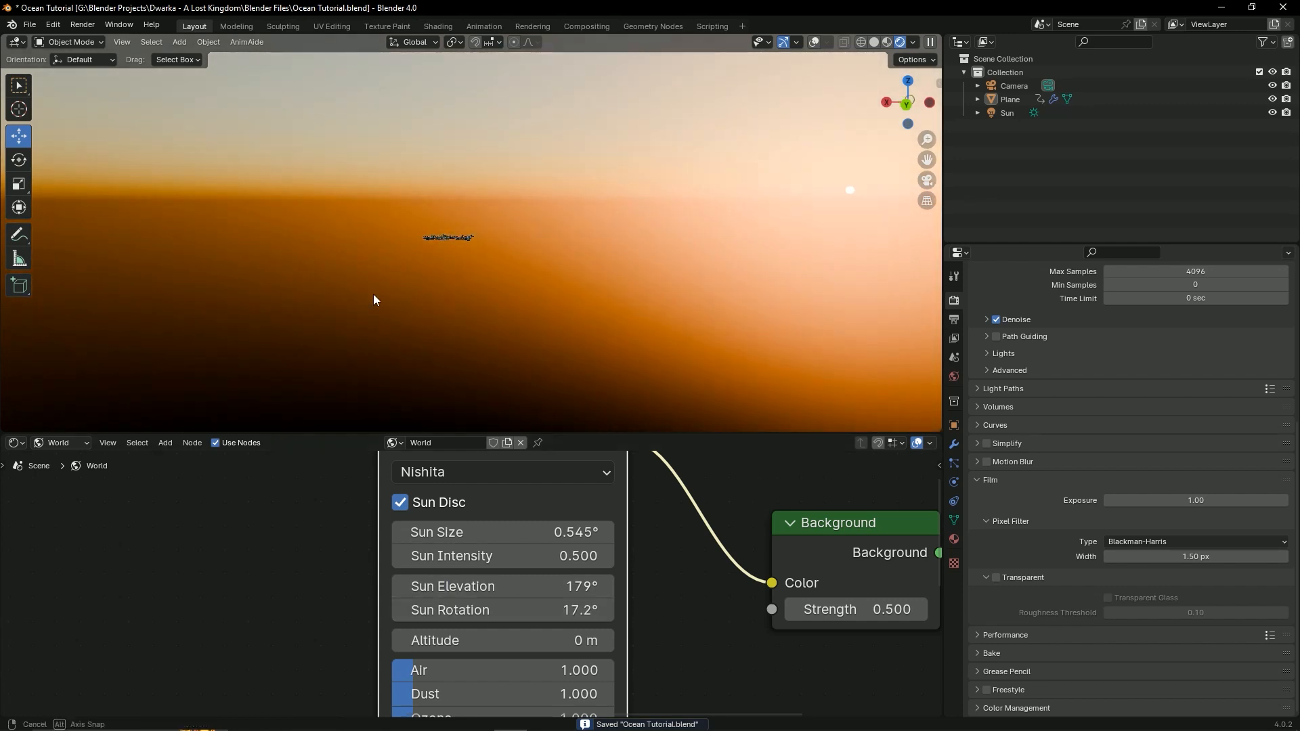
# Step: Set the Sky Texture's Sun Rotation to 35.1°, save the file and look through the camera
pyautogui.moveTo(428, 603)
pyautogui.mouseDown()
pyautogui.moveTo(486, 603)
pyautogui.moveTo(428, 603)
pyautogui.mouseUp()
pyautogui.hotkey('ctrl', 's')
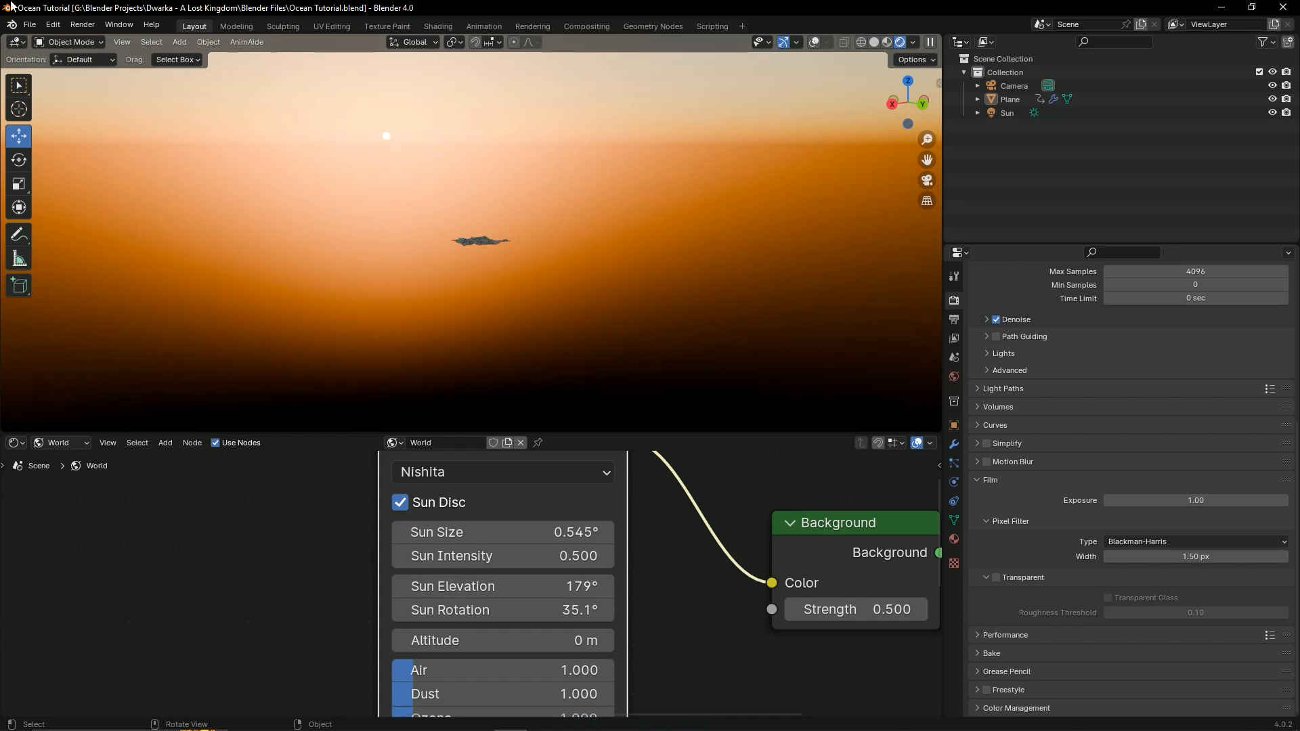
pyautogui.press('KP_0')
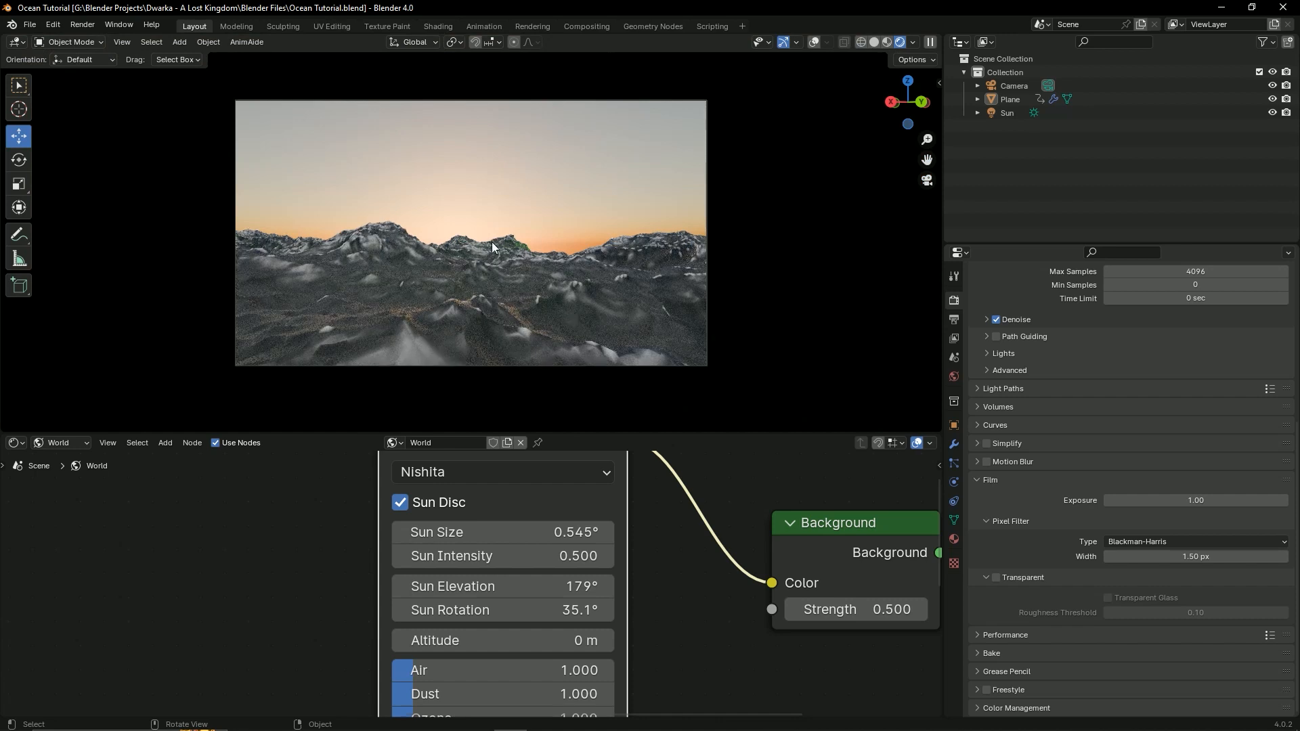
# Step: Try a Sun Rotation of 109° in the camera view, set it to 172°, and save the file
pyautogui.scroll(-1, 481, 561)
pyautogui.moveTo(481, 604); pyautogui.dragTo(428, 577, button='middle')
pyautogui.scroll(3, 428, 577)
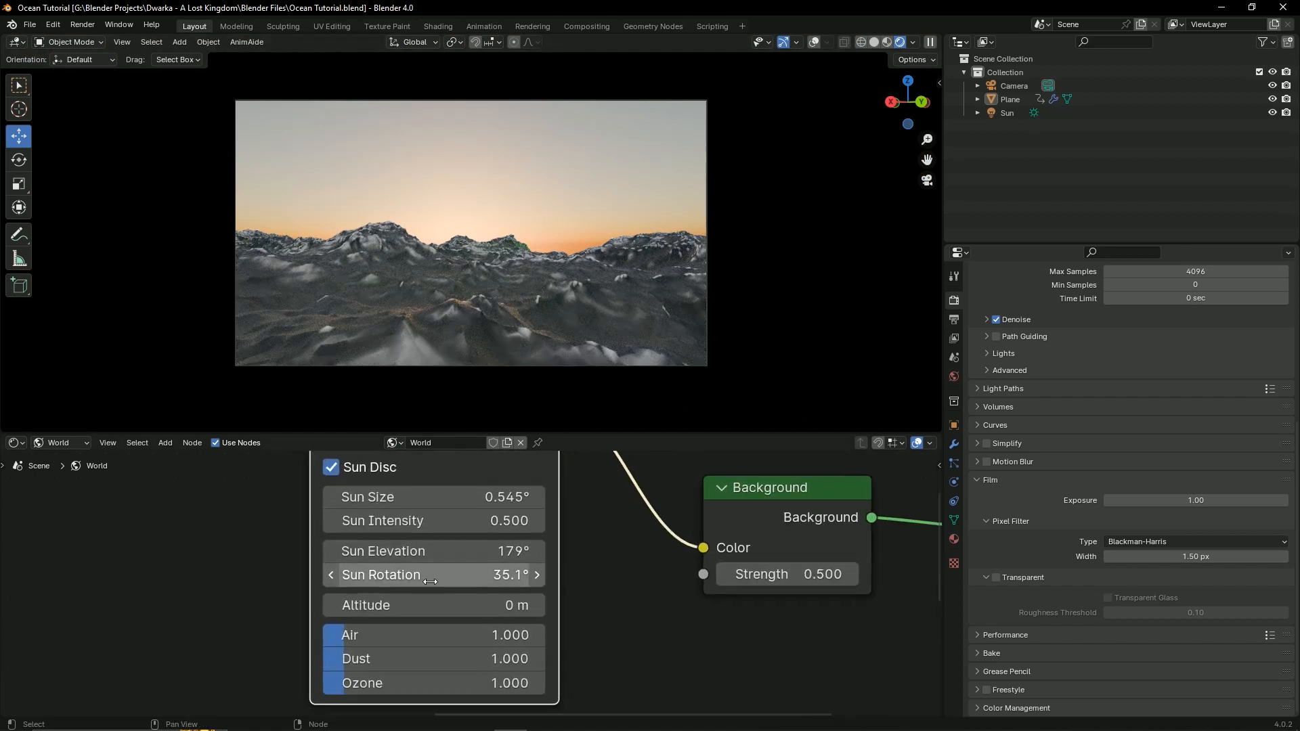
pyautogui.moveTo(425, 579); pyautogui.dragTo(926, 579)
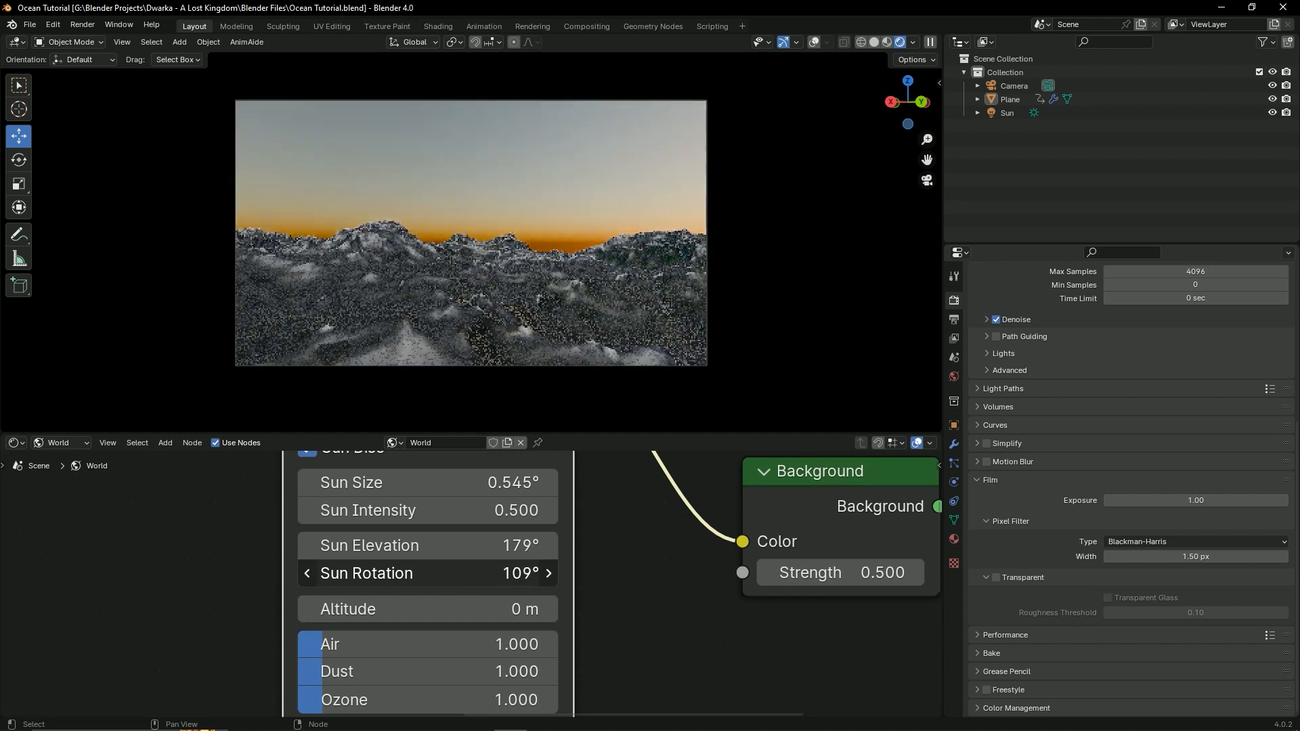
pyautogui.moveTo(1055, 579); pyautogui.dragTo(1204, 579)
pyautogui.moveTo(433, 573); pyautogui.dragTo(306, 574)
pyautogui.hotkey('ctrl', 's')
pyautogui.moveTo(657, 179); pyautogui.dragTo(569, 243, button='middle')
pyautogui.scroll(-7, 741, 213)
pyautogui.hotkey('ctrl', 's')
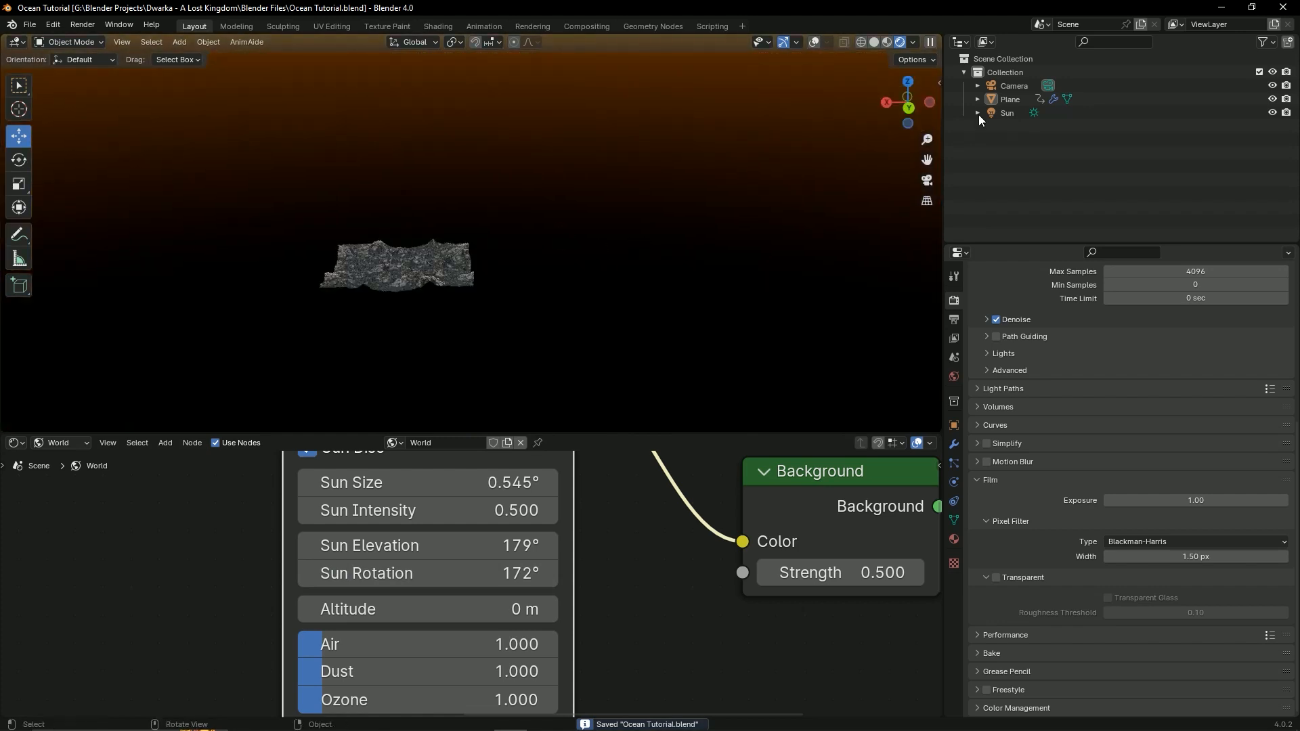
# Step: With viewport overlays shown and the camera selected, set the Sky Texture's Sun Rotation to 124° and save the file
pyautogui.moveTo(136, 336); pyautogui.dragTo(651, 325, button='middle')
pyautogui.click(815, 42)
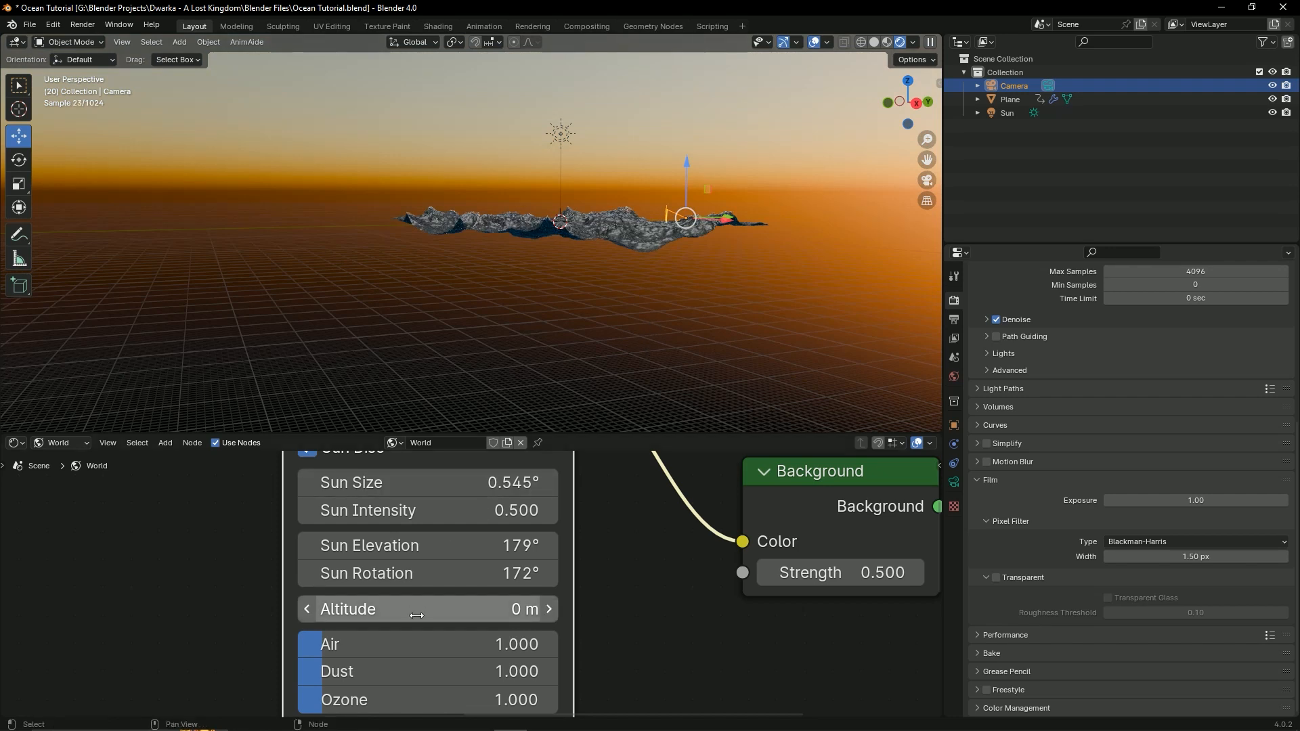
pyautogui.moveTo(418, 573); pyautogui.dragTo(386, 573)
pyautogui.moveTo(796, 261); pyautogui.dragTo(769, 287, button='middle')
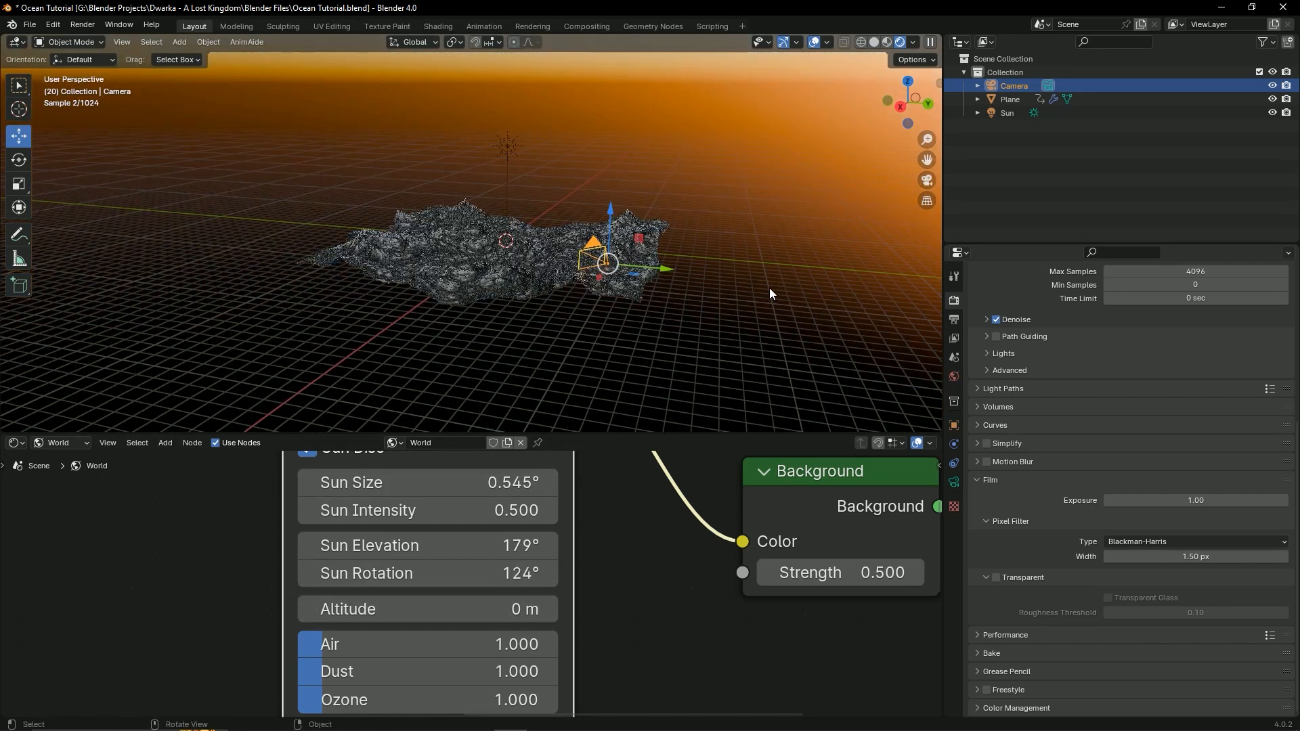
pyautogui.hotkey('ctrl', 's')
# Step: Preview the ocean through the camera, leave the camera view, hide the viewport overlays and save the file
pyautogui.press('KP_0')
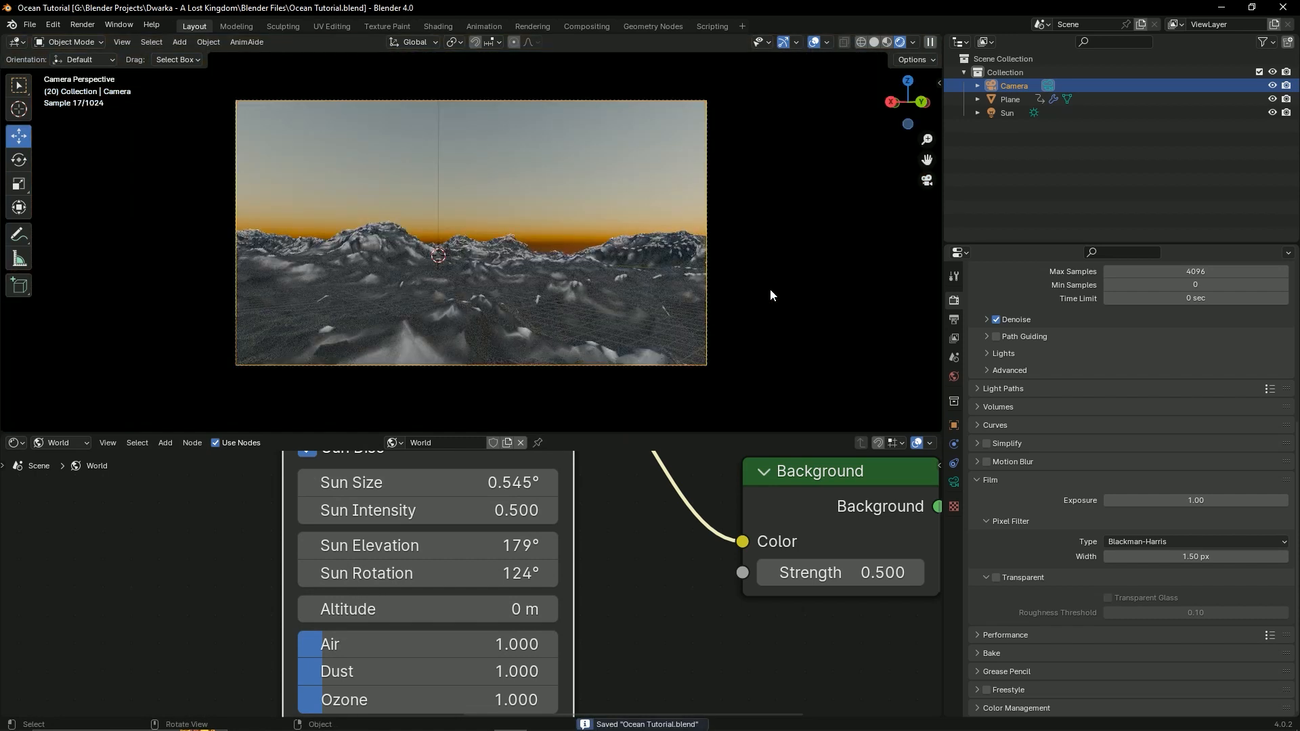
pyautogui.press('KP_0')
pyautogui.click(815, 42)
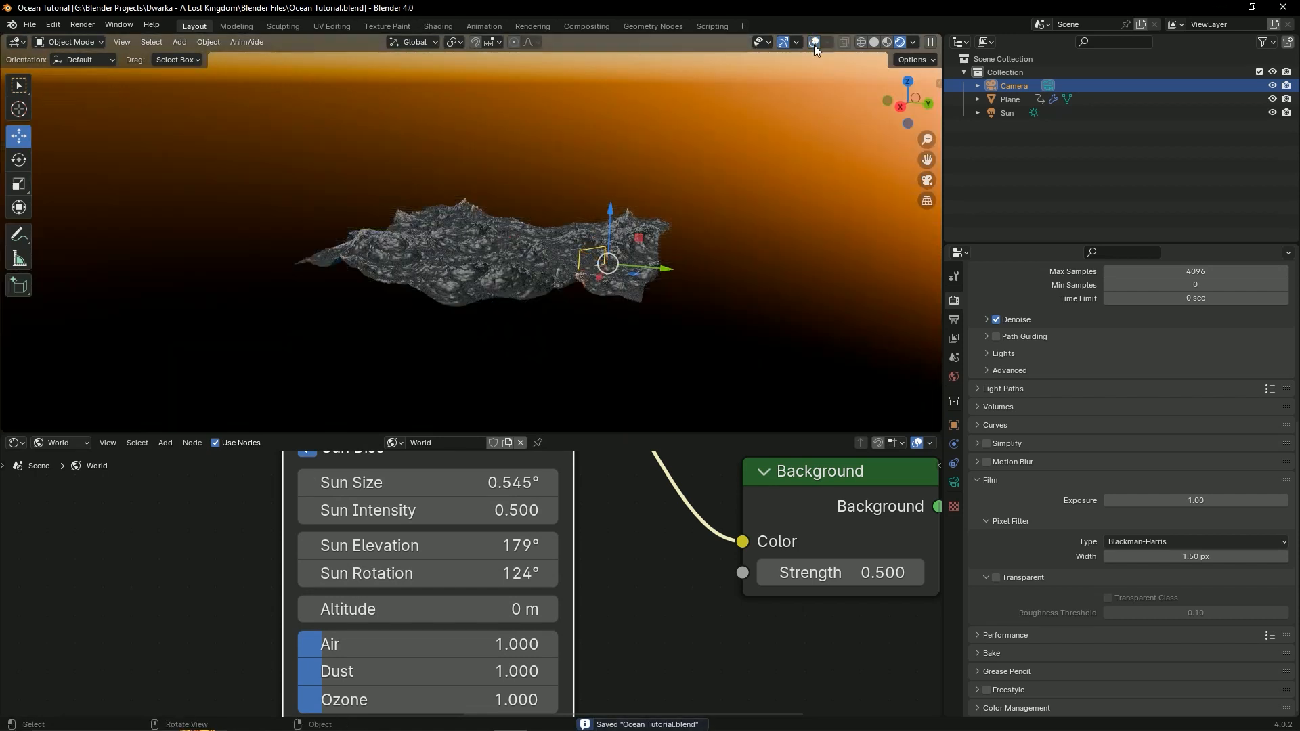
pyautogui.moveTo(700, 305); pyautogui.dragTo(710, 347, button='middle')
pyautogui.hotkey('ctrl', 's')
pyautogui.hotkey('ctrl', 's')
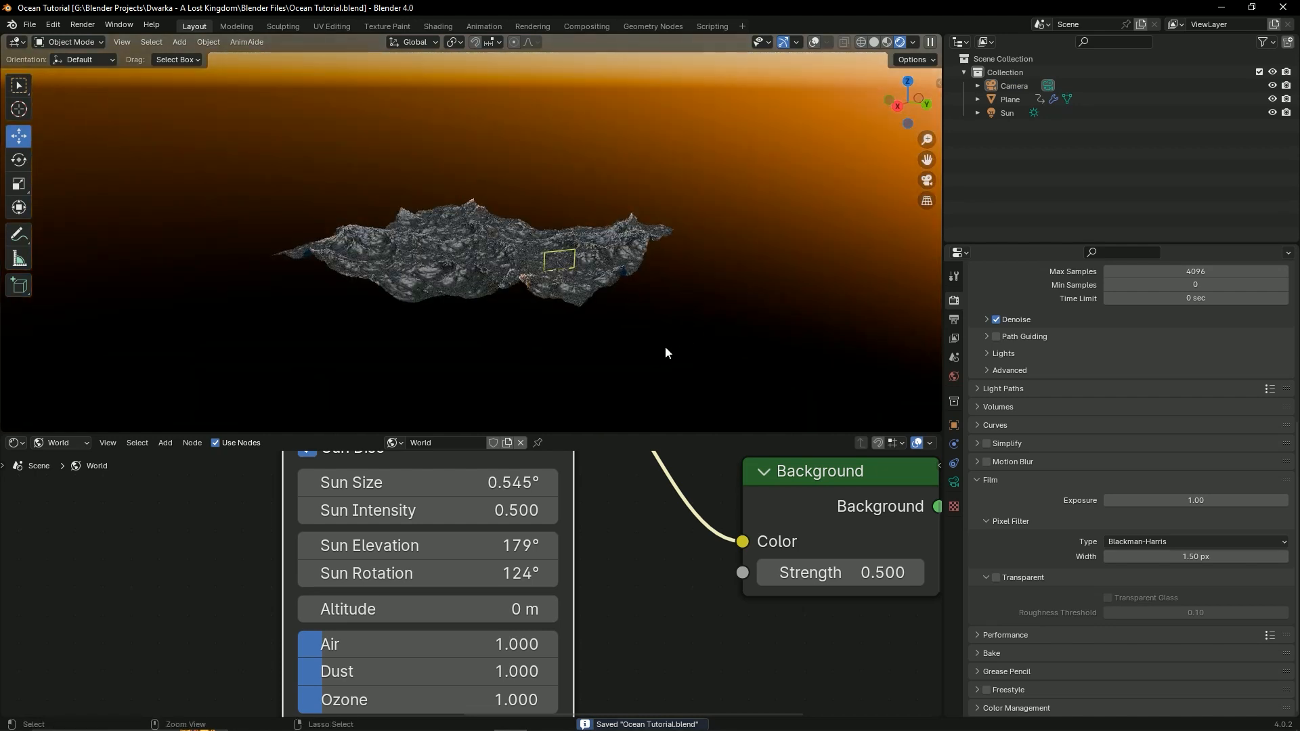
# Step: Make the node editor slightly taller and examine the ocean against the sunset sky from several angles
pyautogui.moveTo(490, 378); pyautogui.dragTo(758, 352, button='middle')
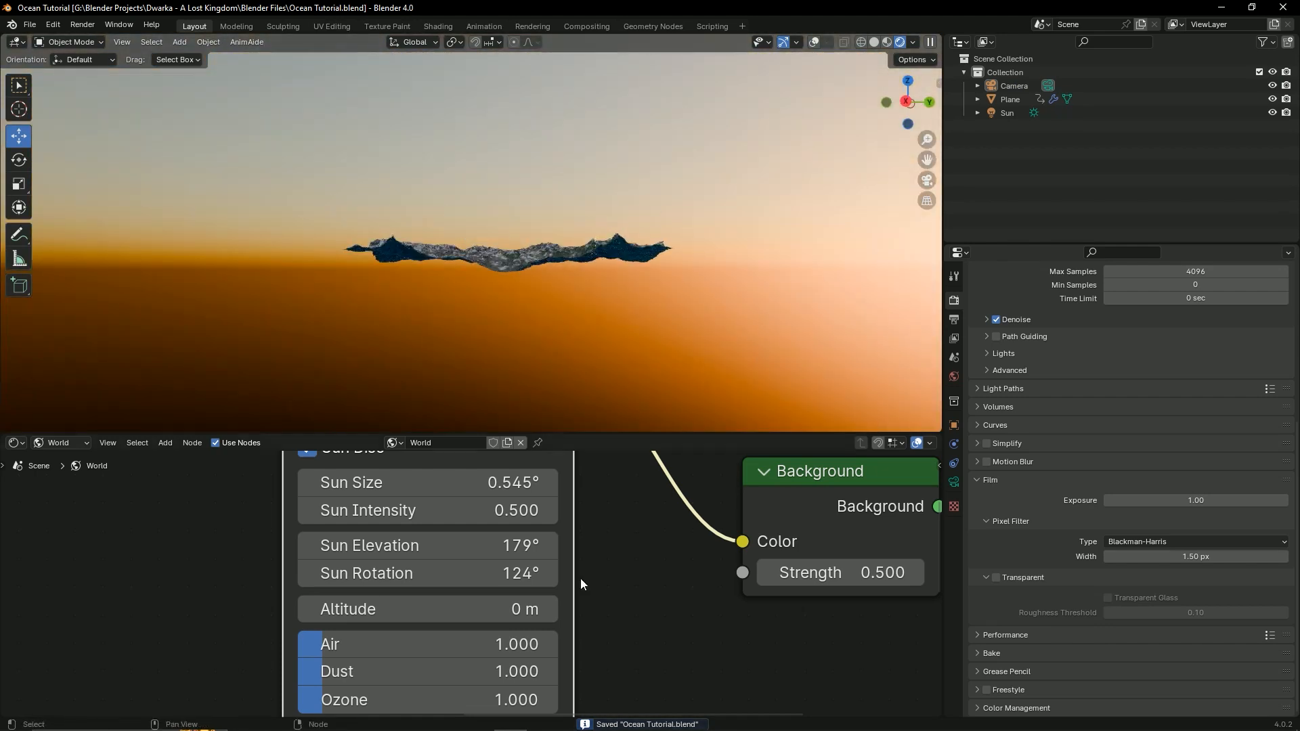
pyautogui.scroll(-4, 581, 584)
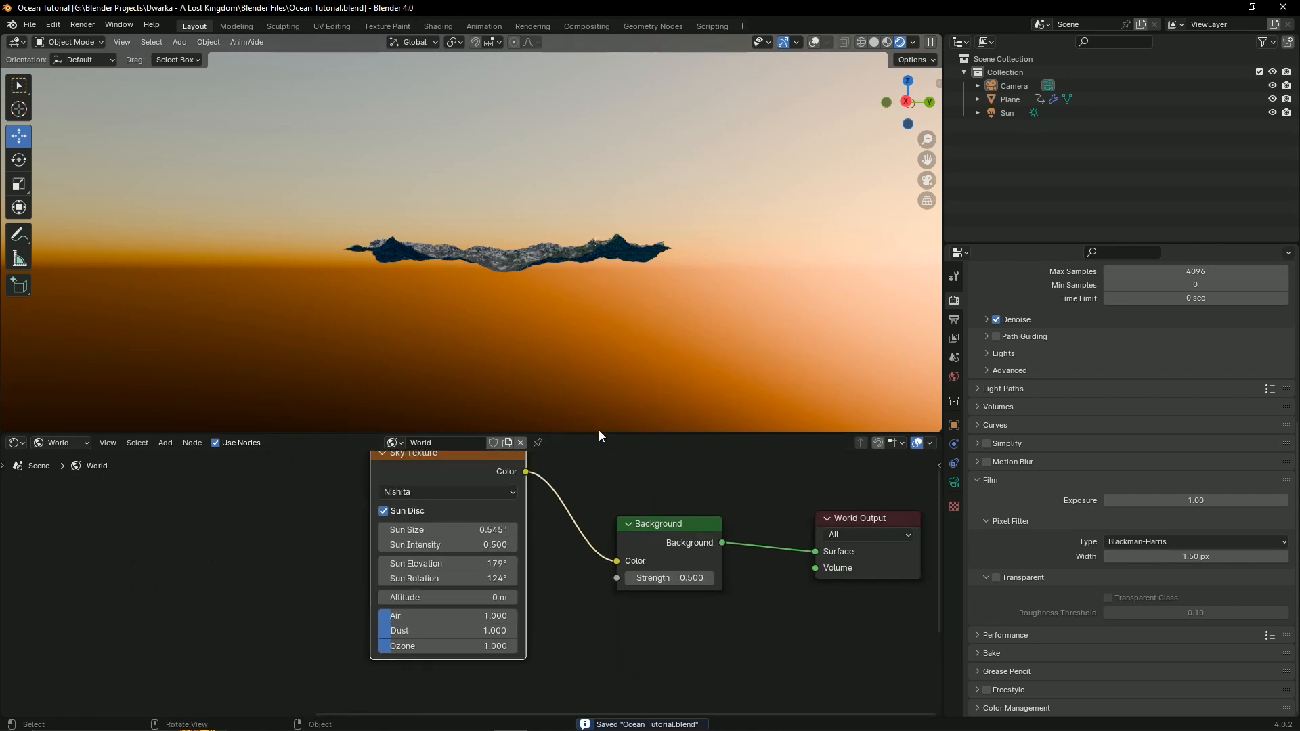
pyautogui.moveTo(603, 435); pyautogui.dragTo(596, 330)
pyautogui.moveTo(579, 505); pyautogui.dragTo(655, 535, button='middle')
pyautogui.moveTo(691, 305); pyautogui.dragTo(733, 212, button='middle')
pyautogui.moveTo(670, 328); pyautogui.dragTo(671, 423)
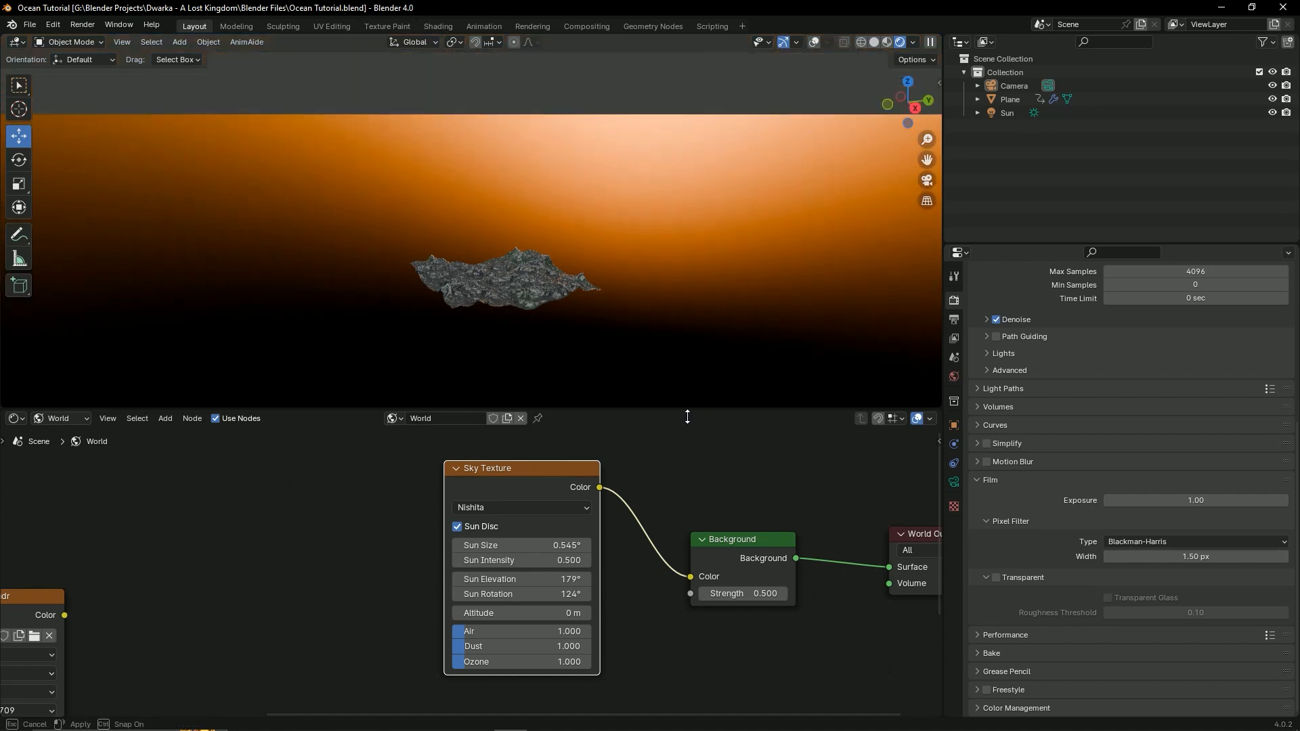
pyautogui.moveTo(671, 379); pyautogui.dragTo(674, 307, button='middle')
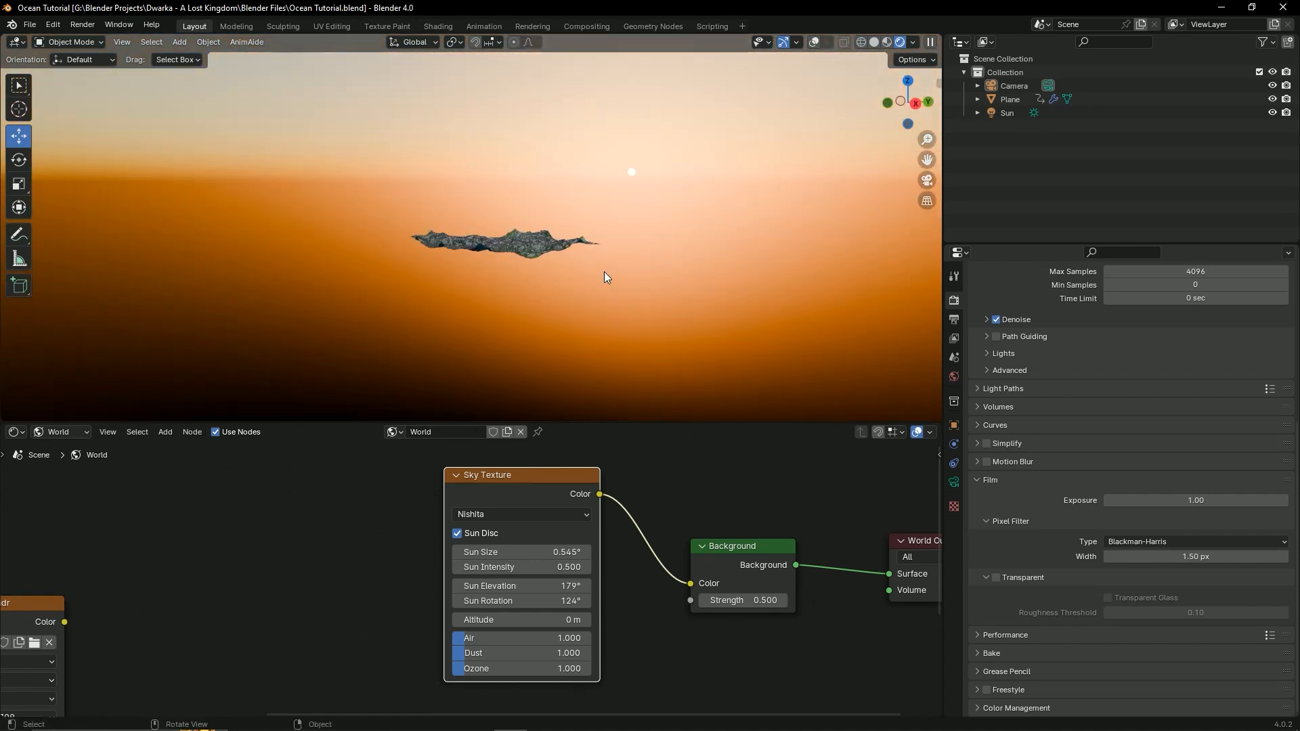
pyautogui.moveTo(592, 299); pyautogui.dragTo(572, 289, button='middle')
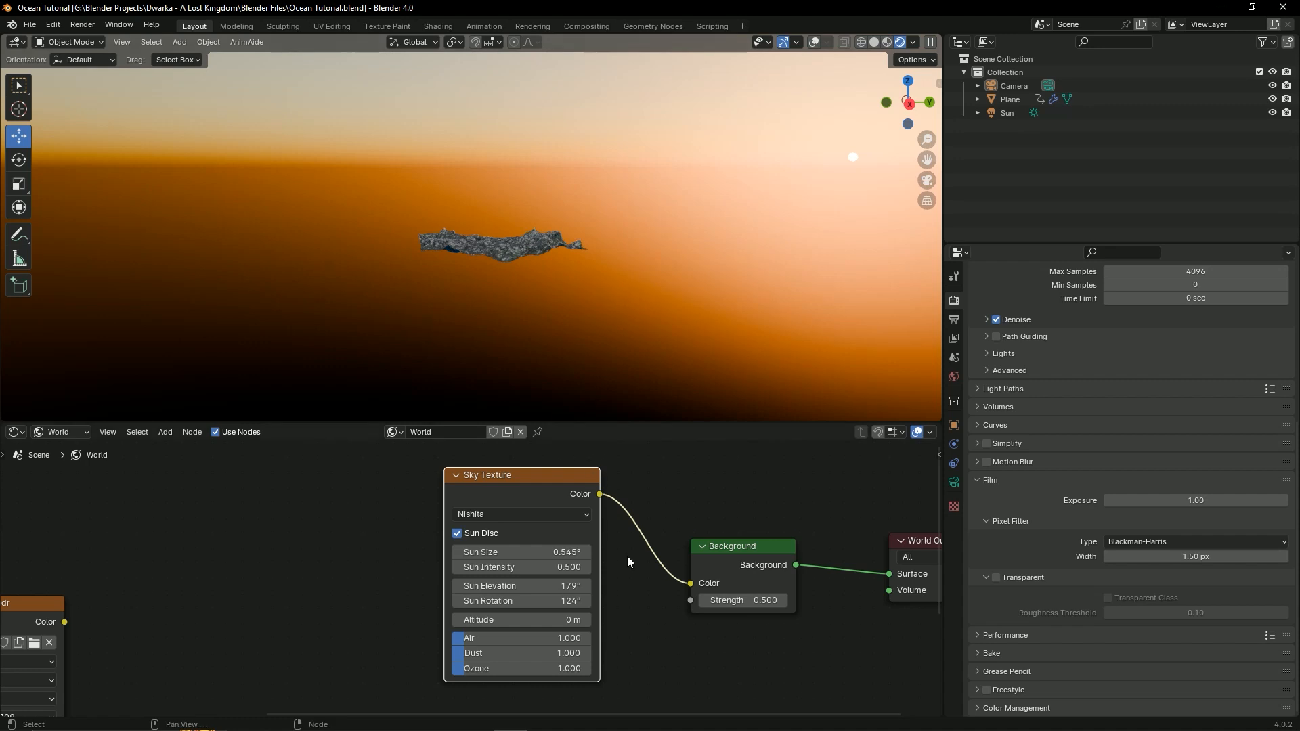
# Step: Set the Sky Texture's Sun Elevation to 78.5° and check the daylight on the ocean surface
pyautogui.scroll(2, 630, 552)
pyautogui.moveTo(596, 536)
pyautogui.mouseDown(button='middle')
pyautogui.moveTo(526, 502)
pyautogui.moveTo(569, 540)
pyautogui.moveTo(607, 541)
pyautogui.mouseUp(button='middle')
pyautogui.scroll(3, 498, 542)
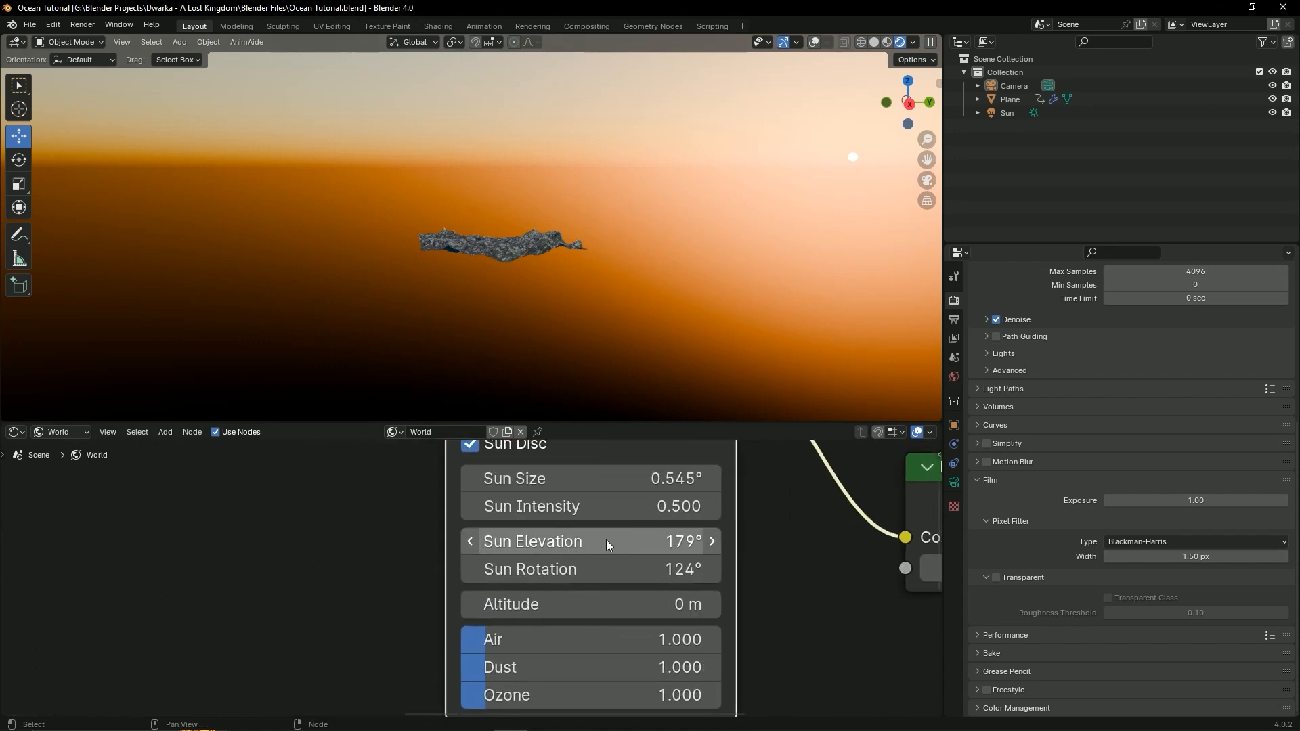
pyautogui.moveTo(607, 541); pyautogui.dragTo(556, 540)
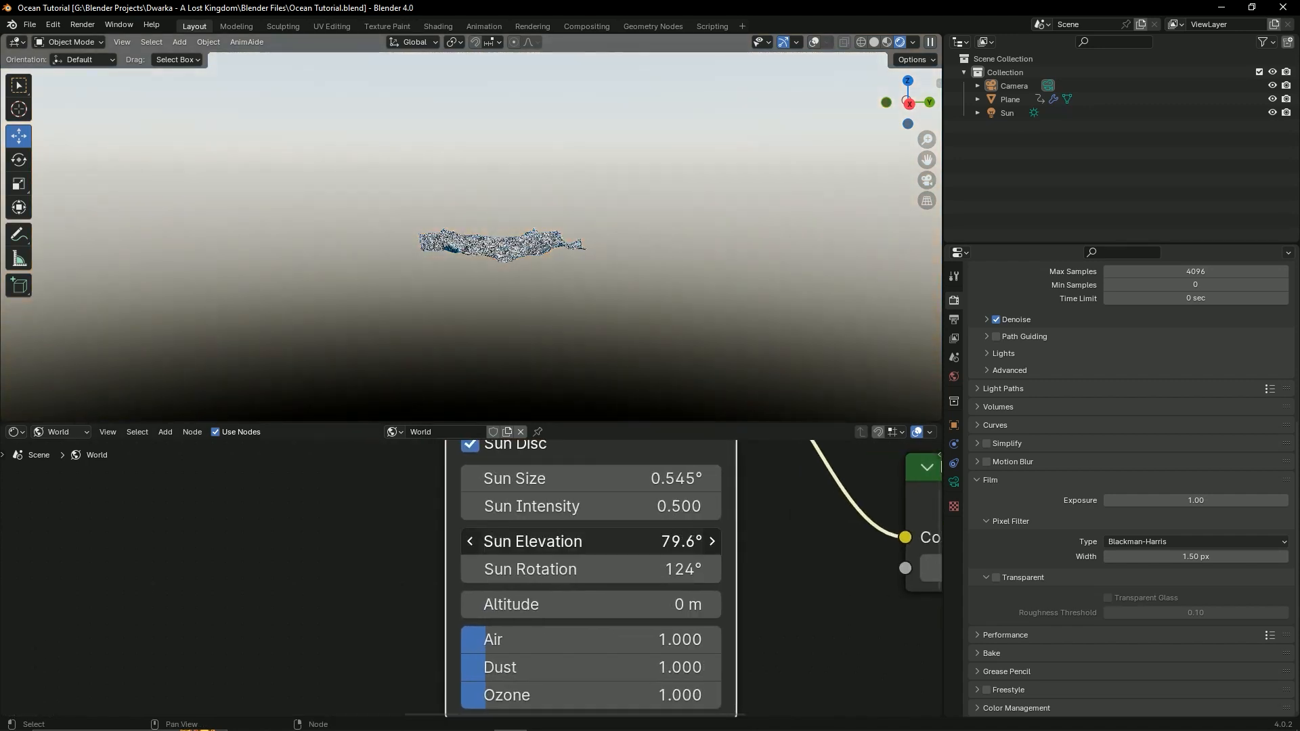
pyautogui.moveTo(644, 337); pyautogui.dragTo(504, 361, button='middle')
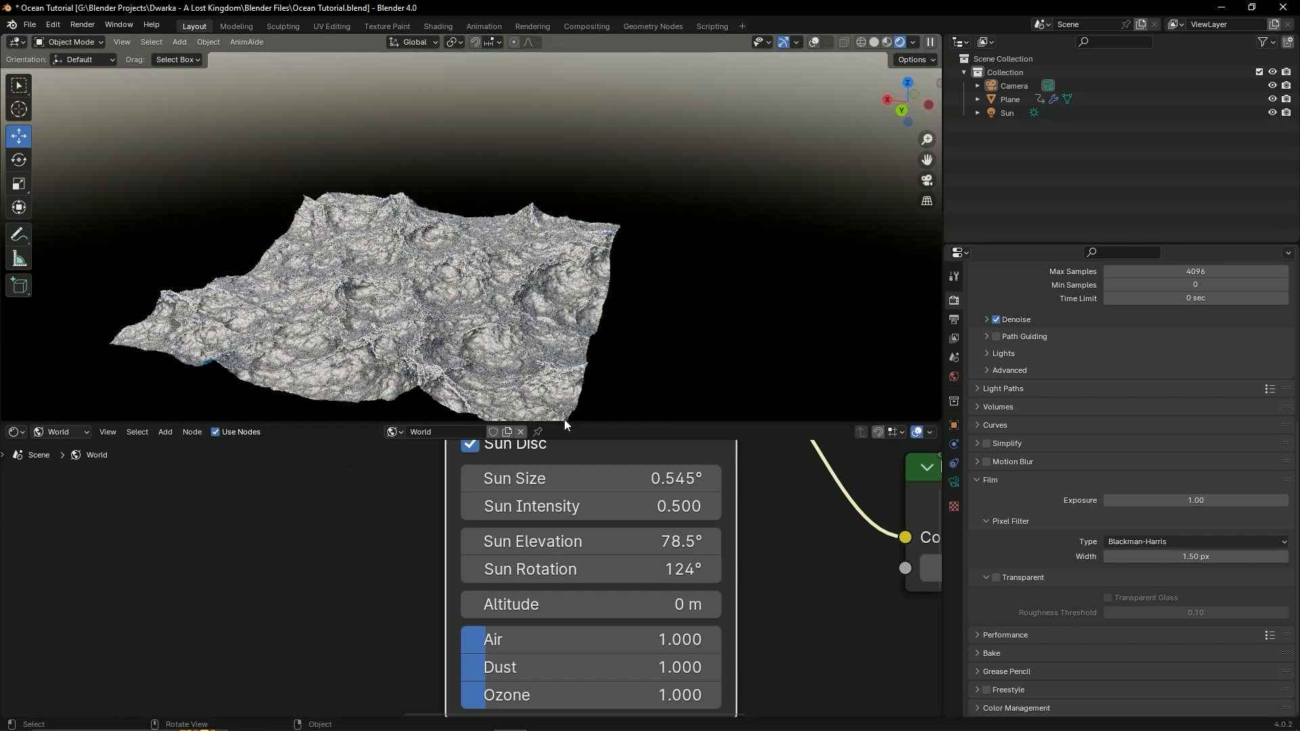
pyautogui.scroll(-4, 696, 227)
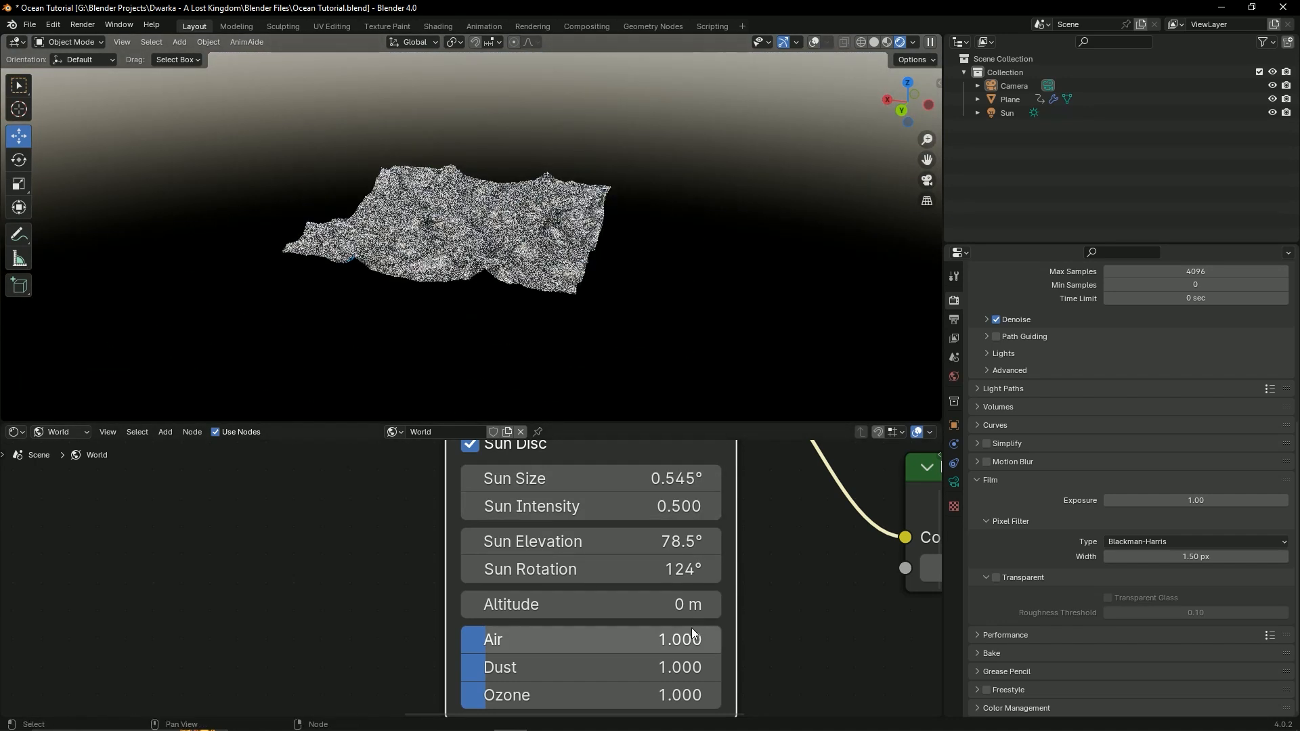
# Step: Set the Sky Texture's Sun Intensity to 0.1, inspect the ocean surface up close and save the file
pyautogui.scroll(-2, 688, 626)
pyautogui.scroll(-1, 582, 556)
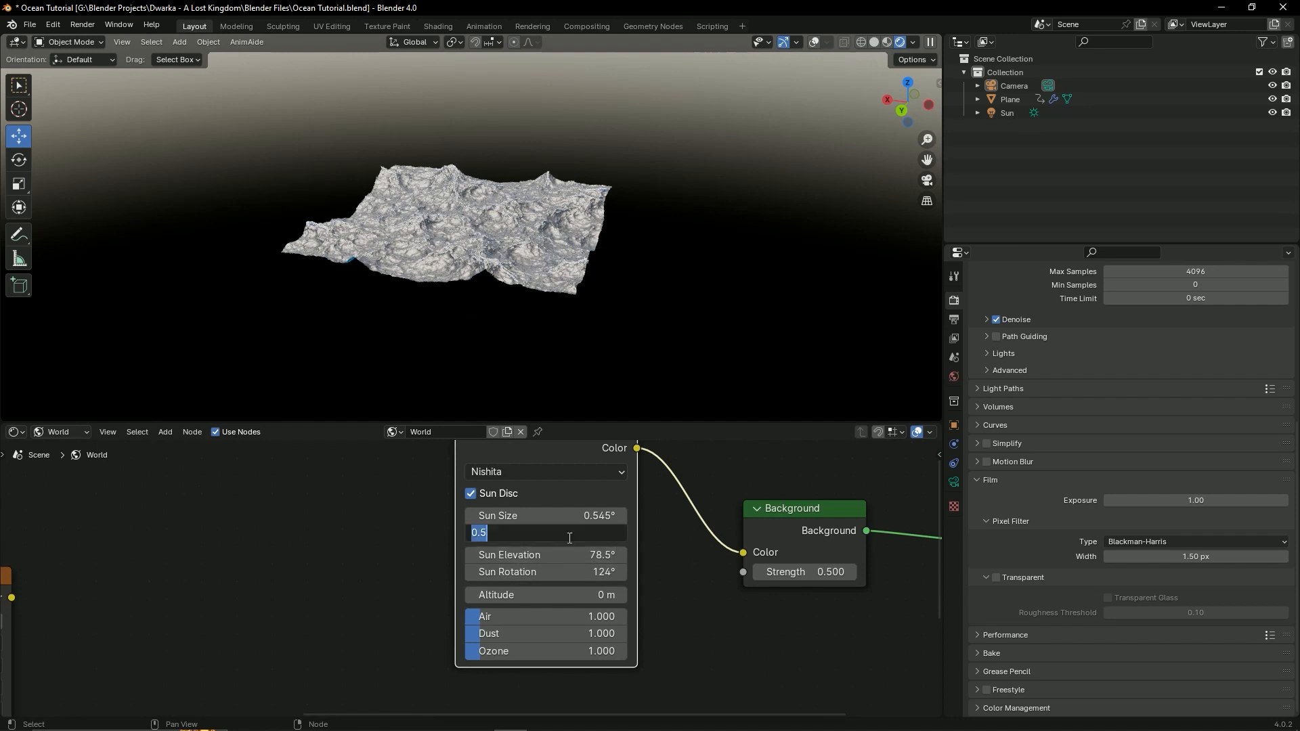
pyautogui.write('1')
pyautogui.press('Return')
pyautogui.keyDown('ctrl'); pyautogui.moveTo(647, 238); pyautogui.dragTo(546, 255, button='middle'); pyautogui.keyUp('ctrl')
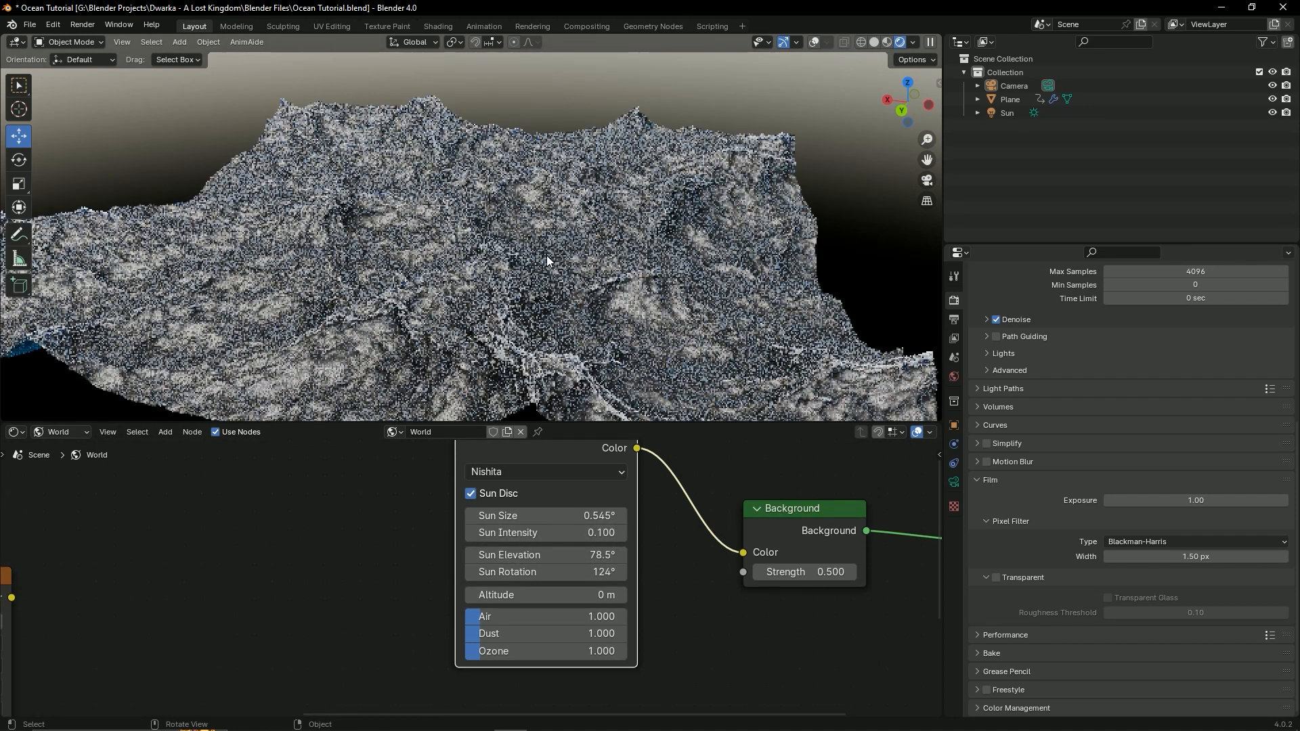
pyautogui.hotkey('ctrl', 's')
pyautogui.scroll(2, 549, 254)
pyautogui.scroll(-6, 576, 244)
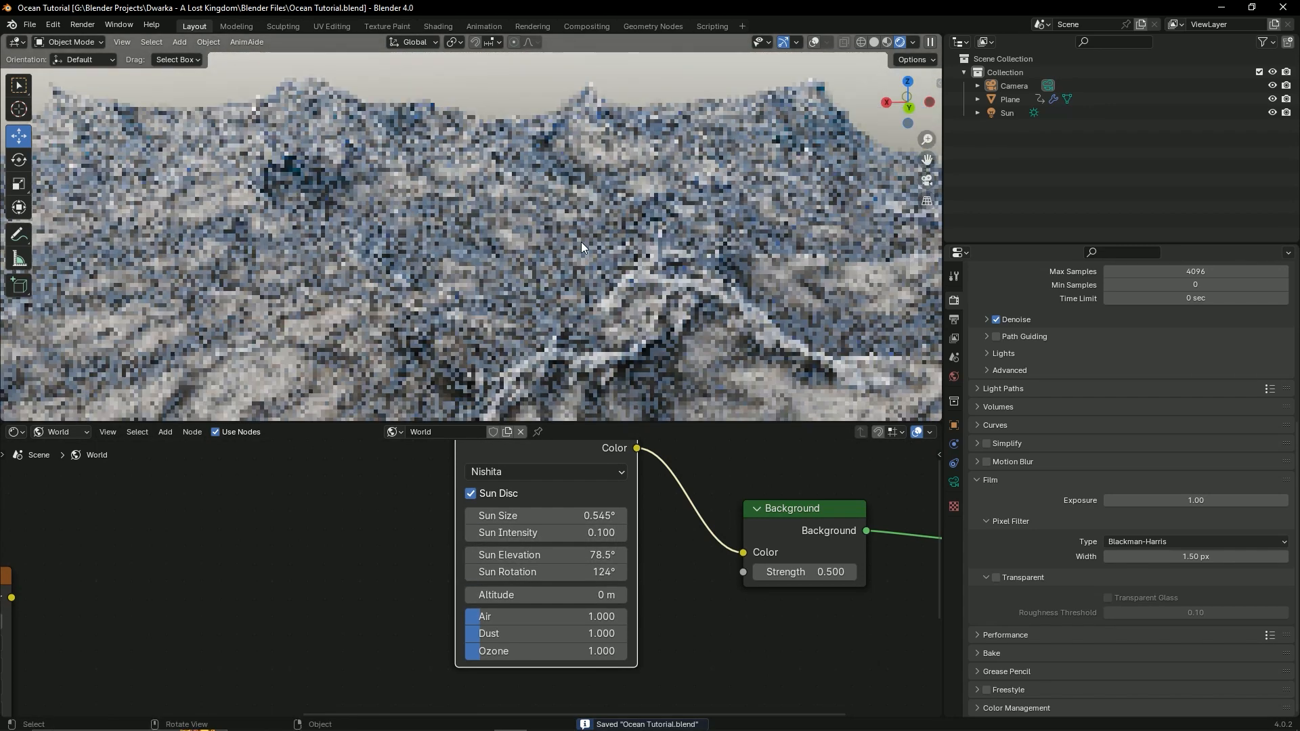
# Step: Set the Sky Texture's Altitude to 15000 m
pyautogui.moveTo(583, 246); pyautogui.dragTo(676, 255, button='middle')
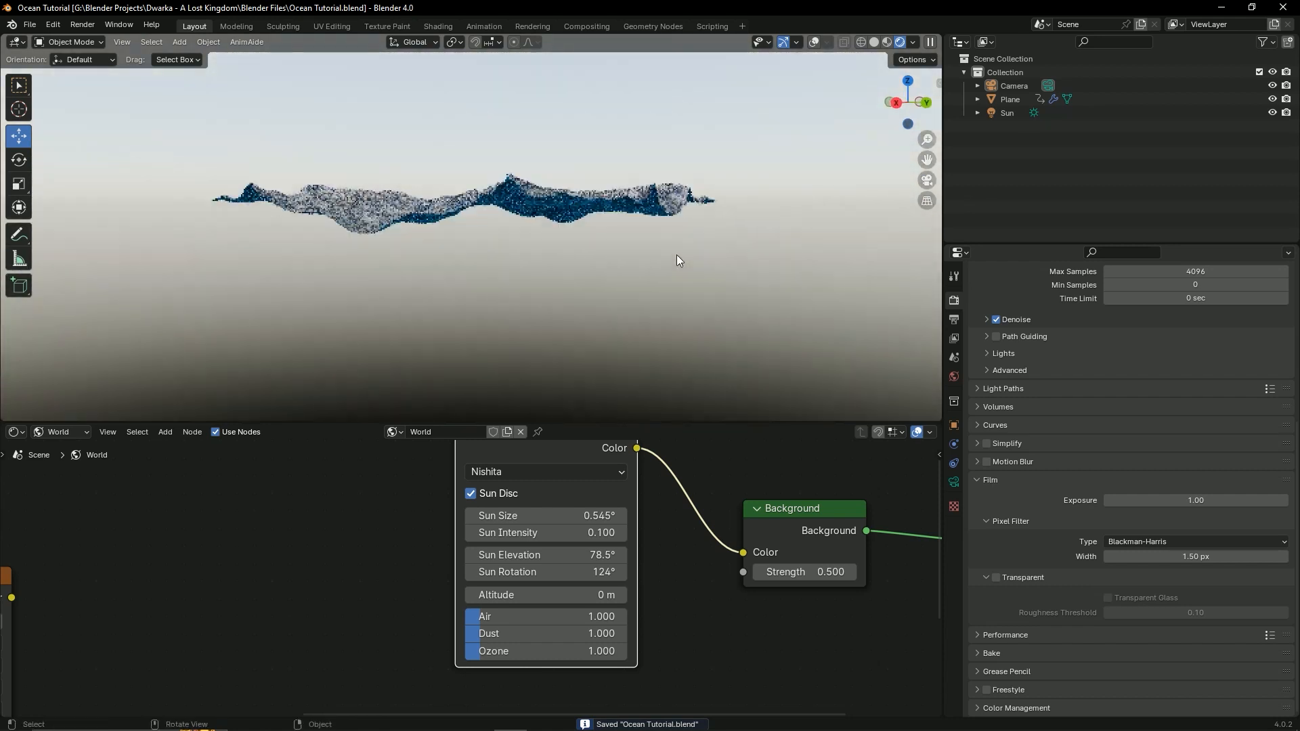
pyautogui.scroll(4, 566, 651)
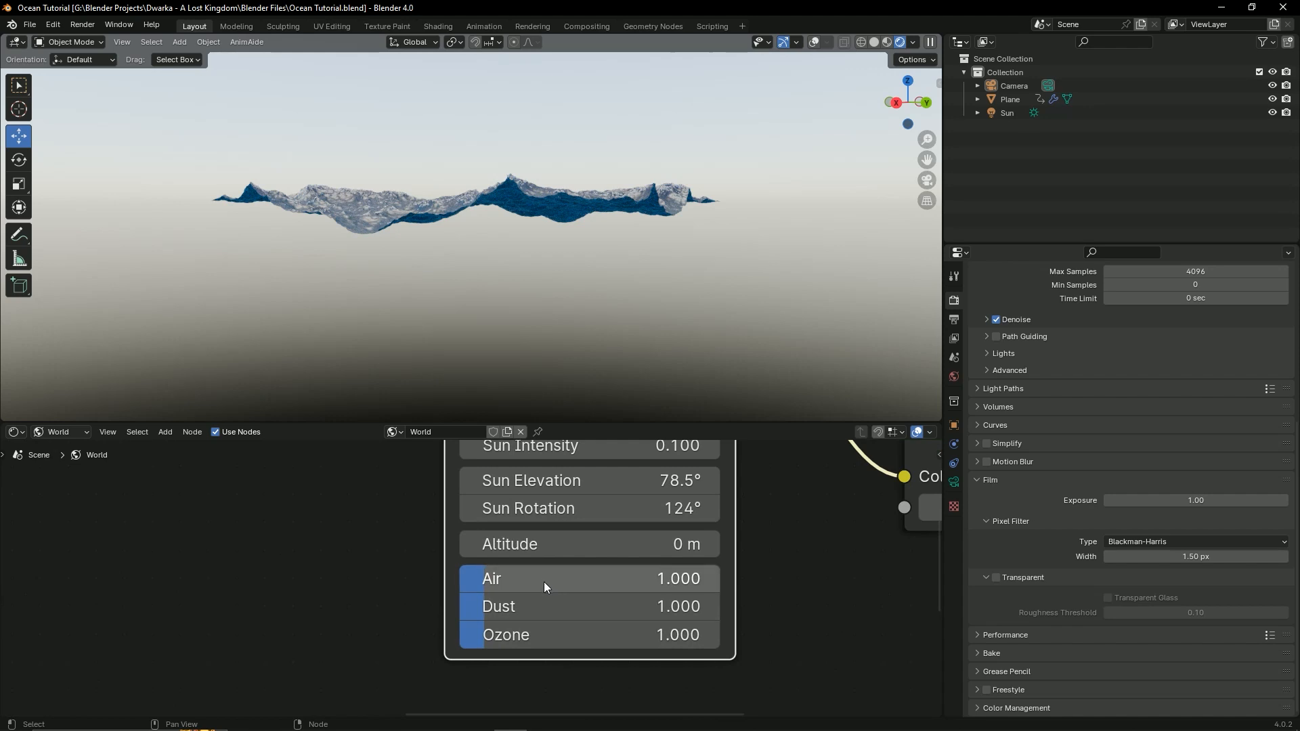
pyautogui.moveTo(566, 644); pyautogui.dragTo(512, 650, button='middle')
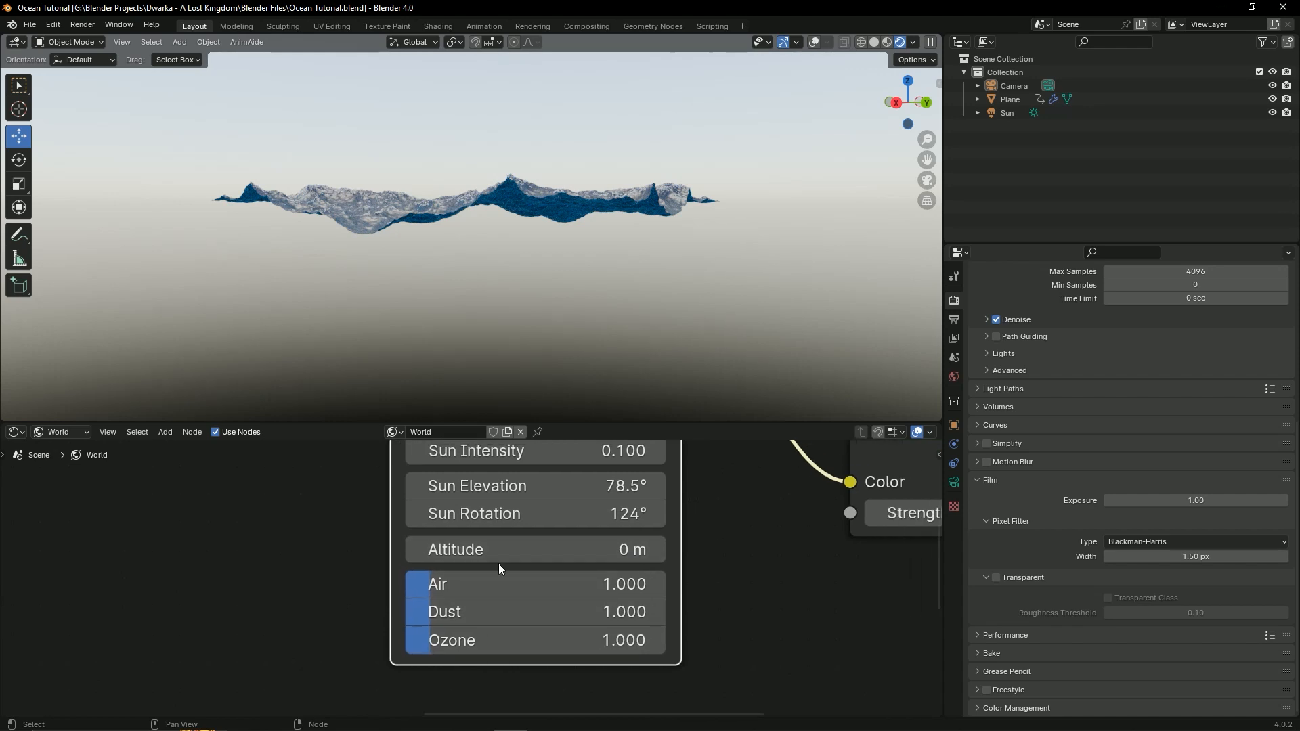
pyautogui.moveTo(499, 550); pyautogui.dragTo(542, 550)
pyautogui.click(497, 555)
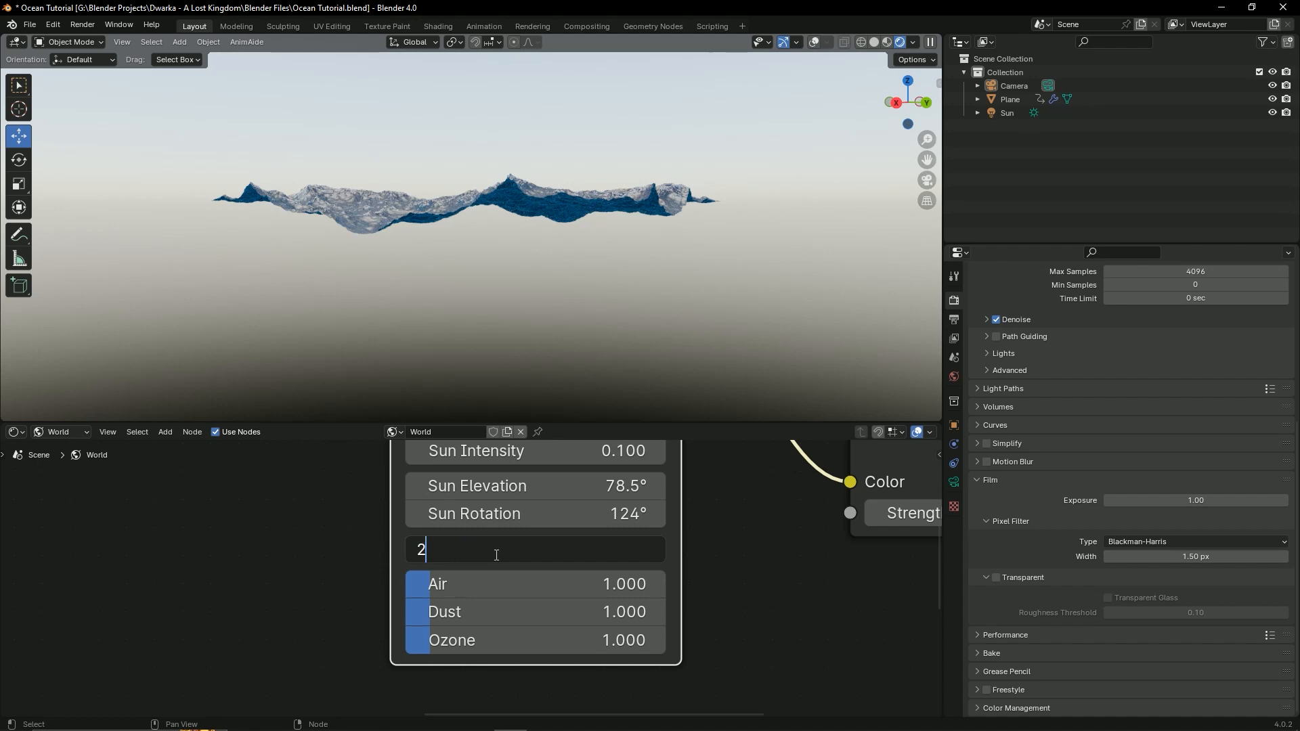
pyautogui.write('15000')
pyautogui.press('Return')
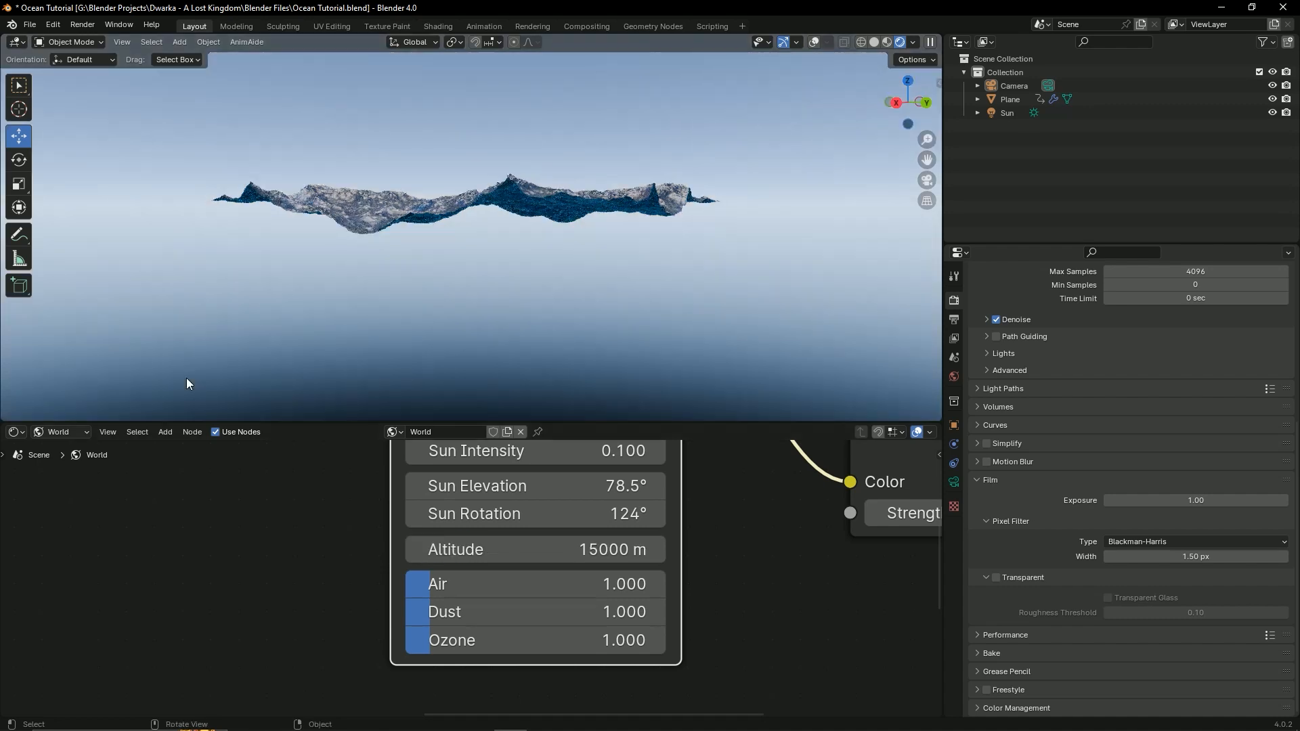
# Step: Inspect the sky from another angle and undo the last altitude change
pyautogui.moveTo(208, 287); pyautogui.dragTo(642, 297, button='middle')
pyautogui.hotkey('ctrl', 's')
pyautogui.hotkey('ctrl', 'z')
pyautogui.moveTo(580, 289); pyautogui.dragTo(561, 398, button='middle')
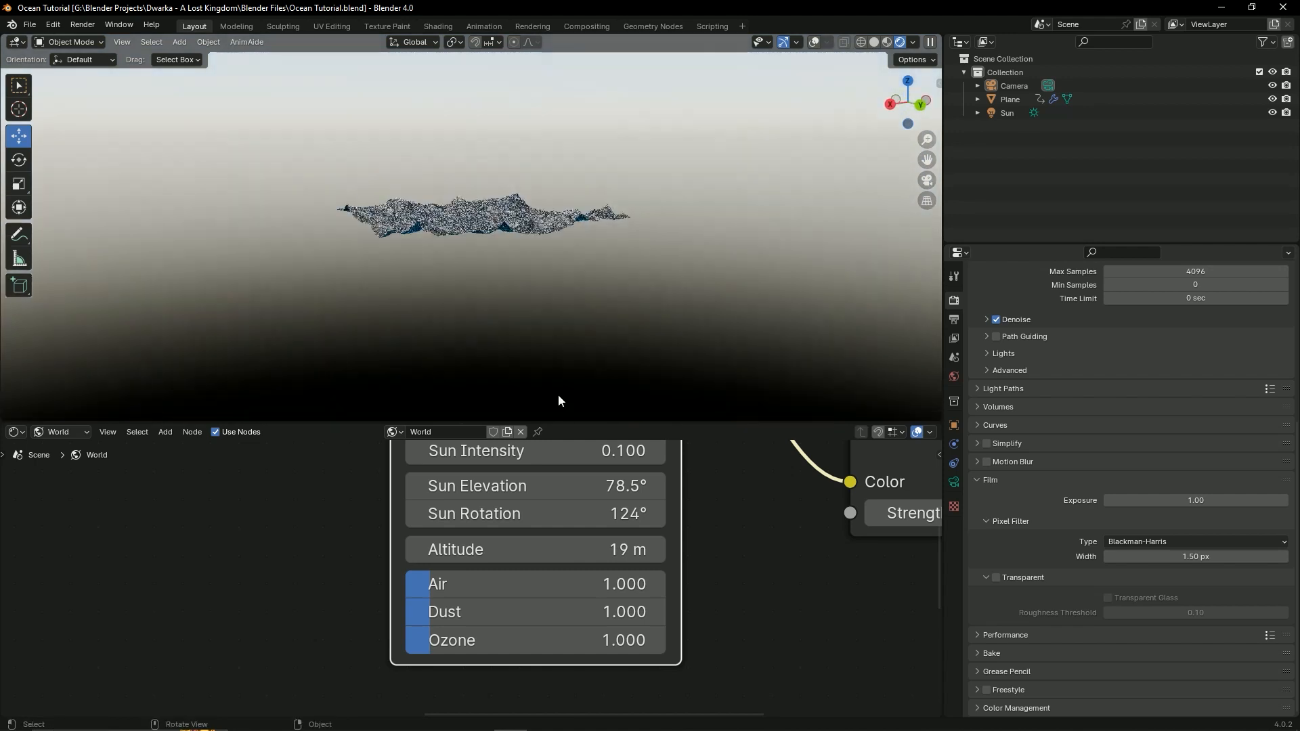
# Step: Set the Sky Texture's Altitude to 15000 m again and save the file
pyautogui.click(501, 549)
pyautogui.write('15000')
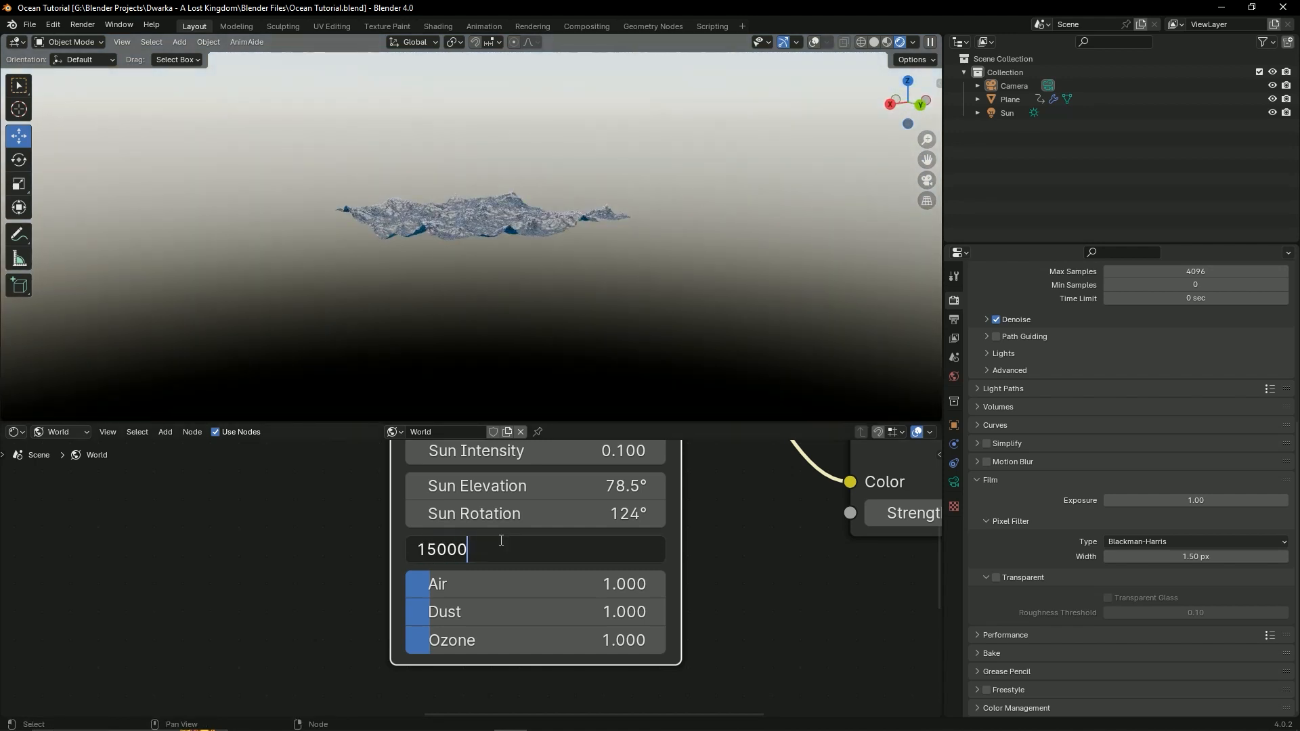
pyautogui.press('Return')
pyautogui.hotkey('ctrl', 's')
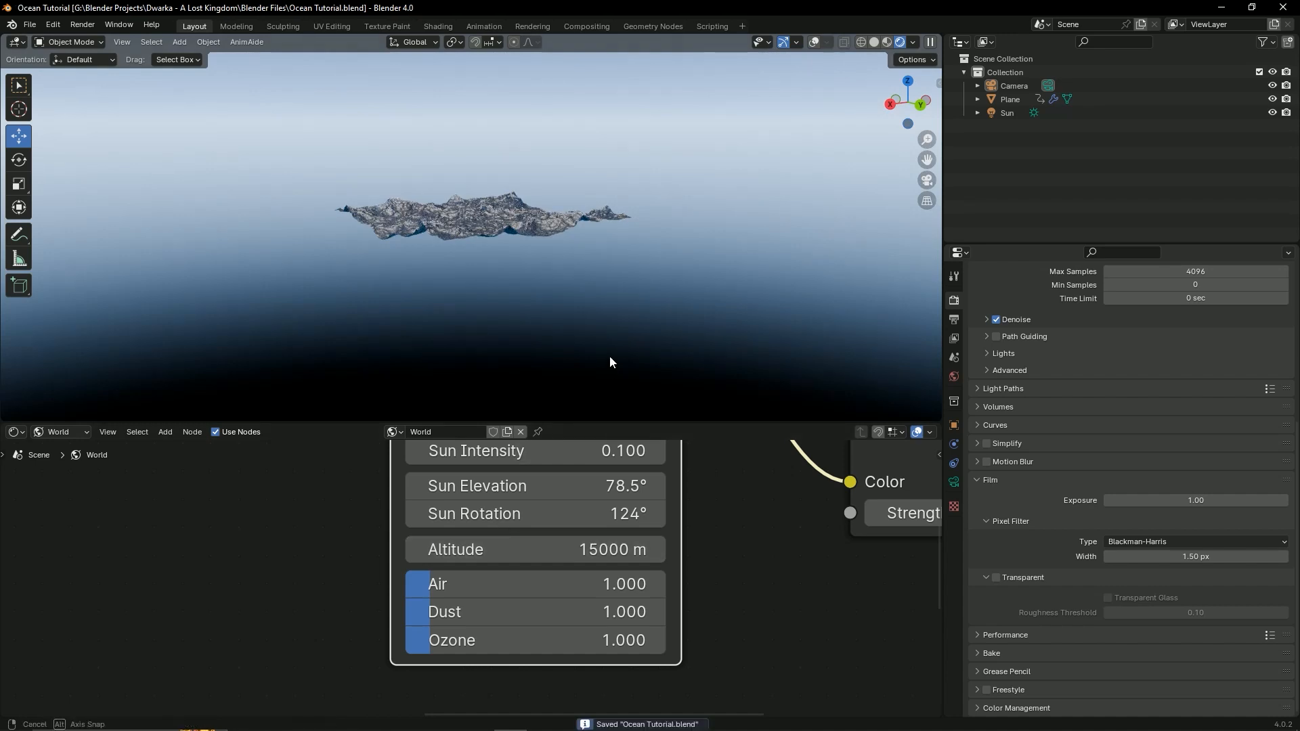
# Step: Enlarge the 3D viewport by making the node editor shorter and examine the ocean against the high-altitude sky
pyautogui.moveTo(610, 360); pyautogui.dragTo(692, 469, button='middle')
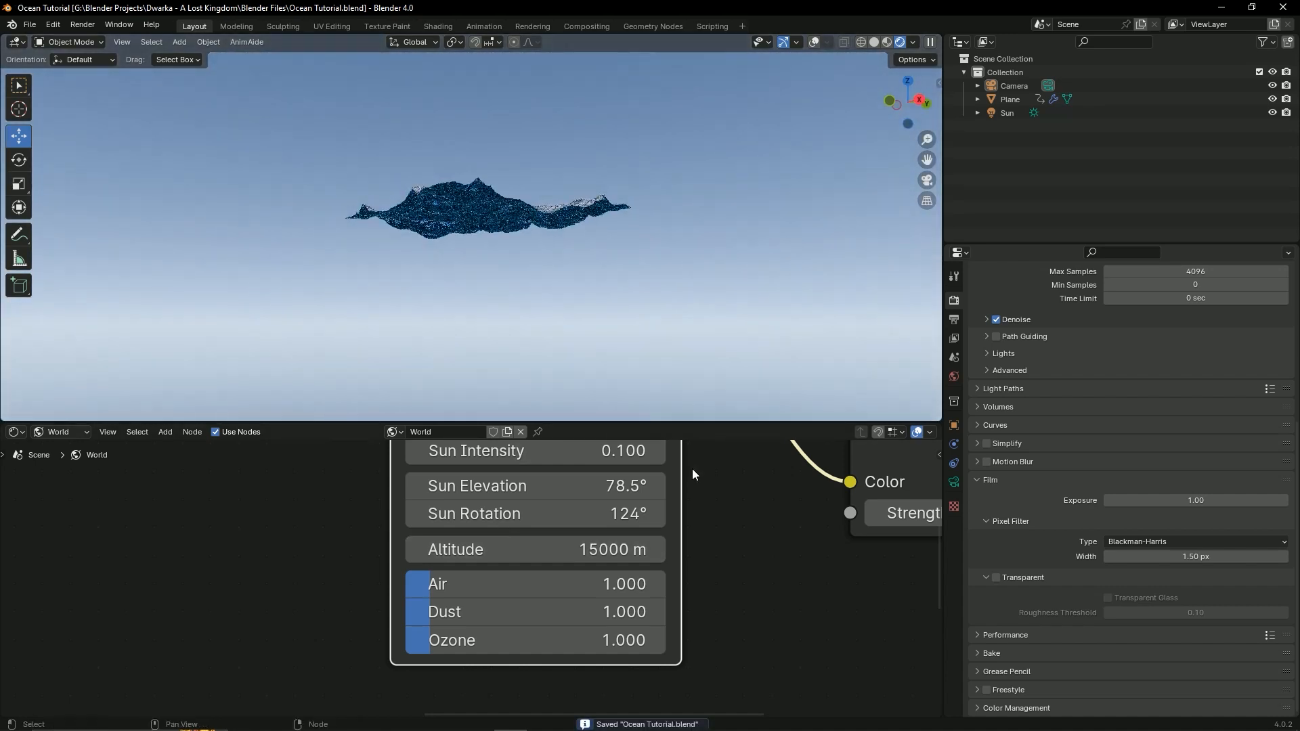
pyautogui.moveTo(719, 420); pyautogui.dragTo(711, 470)
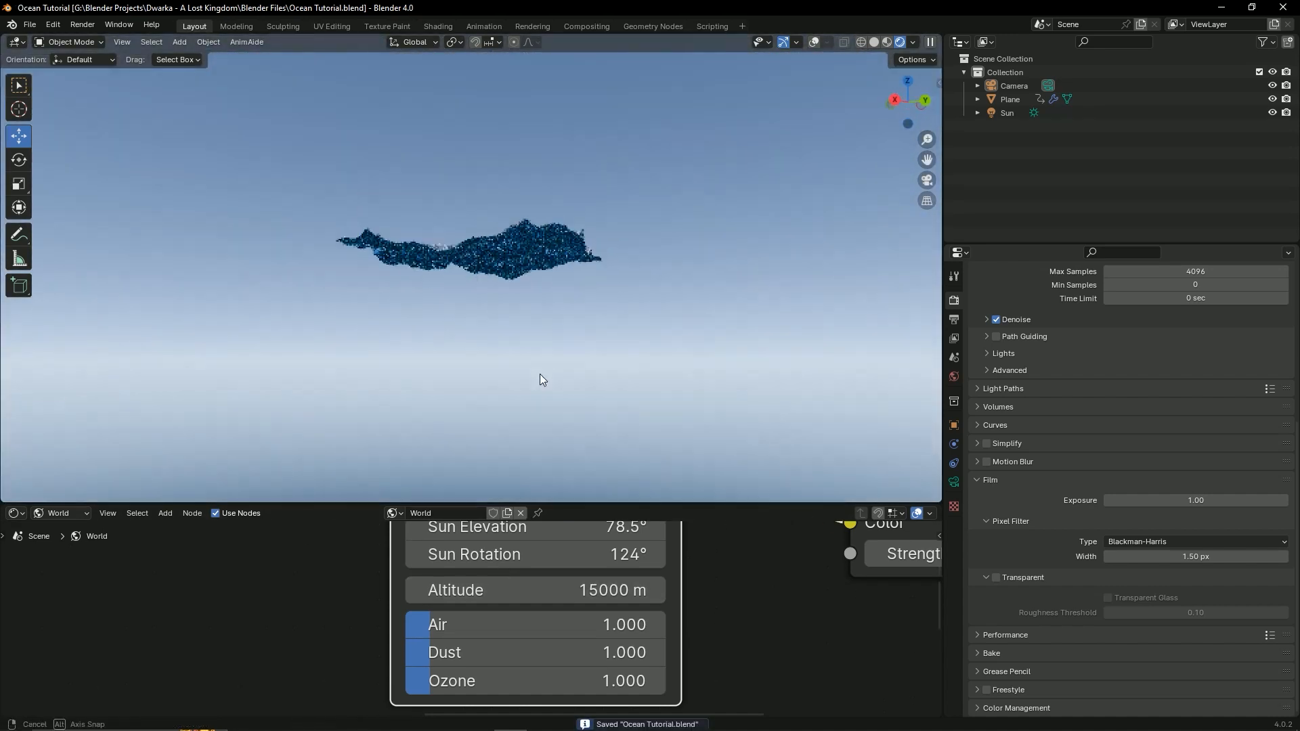
pyautogui.moveTo(539, 373); pyautogui.dragTo(447, 409, button='middle')
pyautogui.keyDown('ctrl'); pyautogui.moveTo(463, 364); pyautogui.dragTo(653, 345, button='middle'); pyautogui.keyUp('ctrl')
pyautogui.moveTo(646, 630); pyautogui.dragTo(668, 595, button='middle')
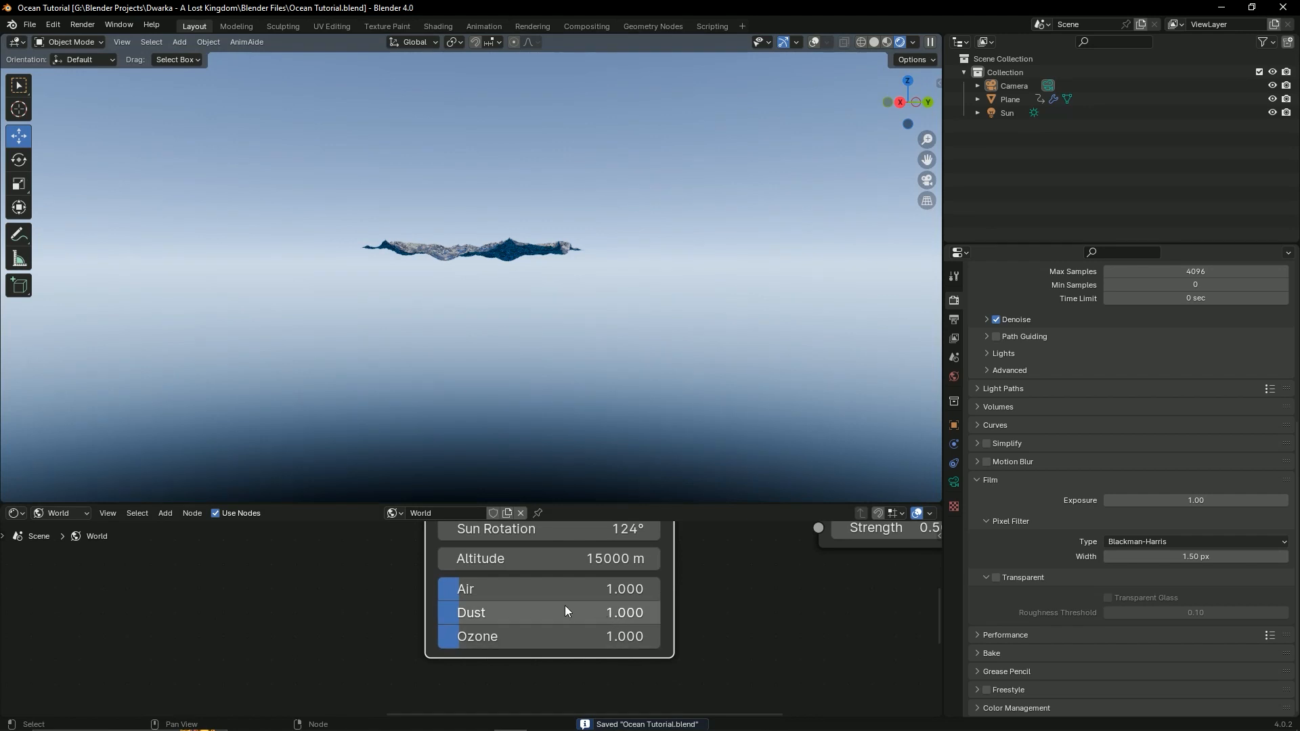
# Step: Raise the Sky Texture's Ozone to 4.172, view the ocean through the camera and save the file
pyautogui.moveTo(522, 639); pyautogui.dragTo(479, 632, button='middle')
pyautogui.scroll(2, 532, 340)
pyautogui.moveTo(532, 340); pyautogui.dragTo(596, 399, button='middle')
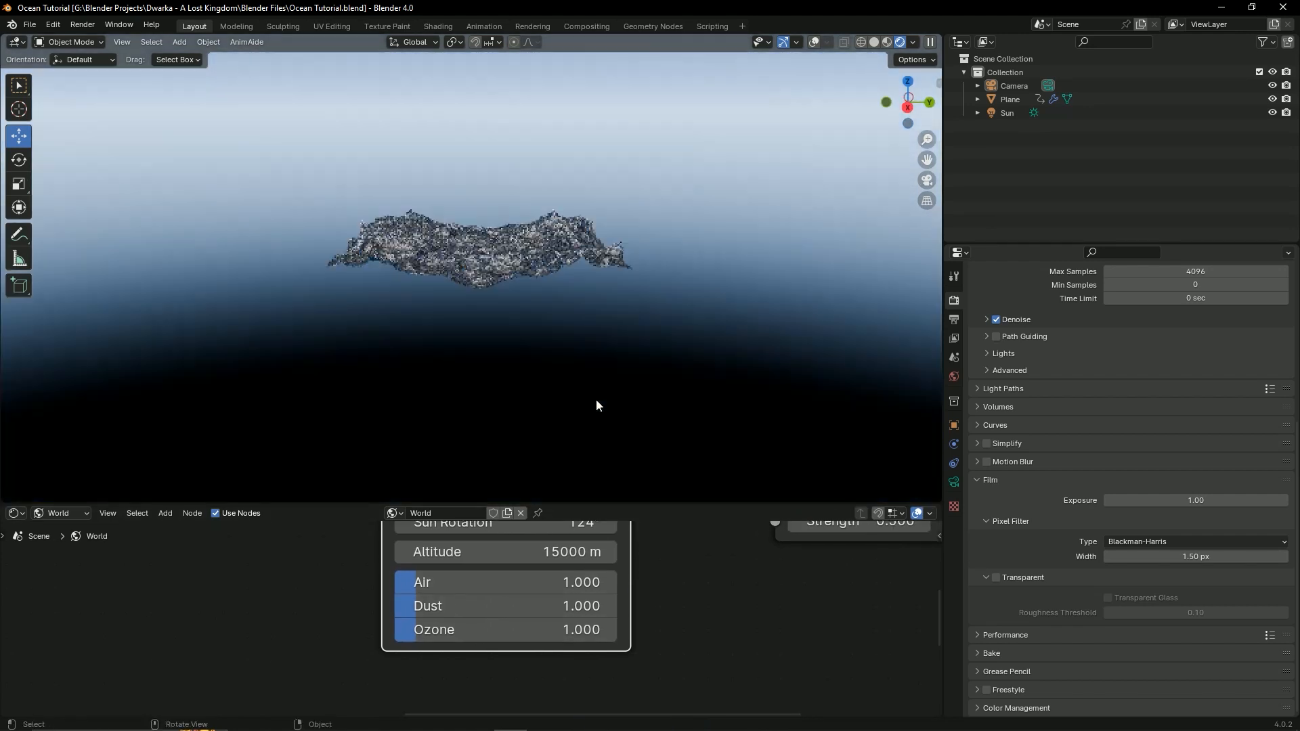
pyautogui.scroll(2, 681, 592)
pyautogui.moveTo(681, 591); pyautogui.dragTo(685, 582, button='middle')
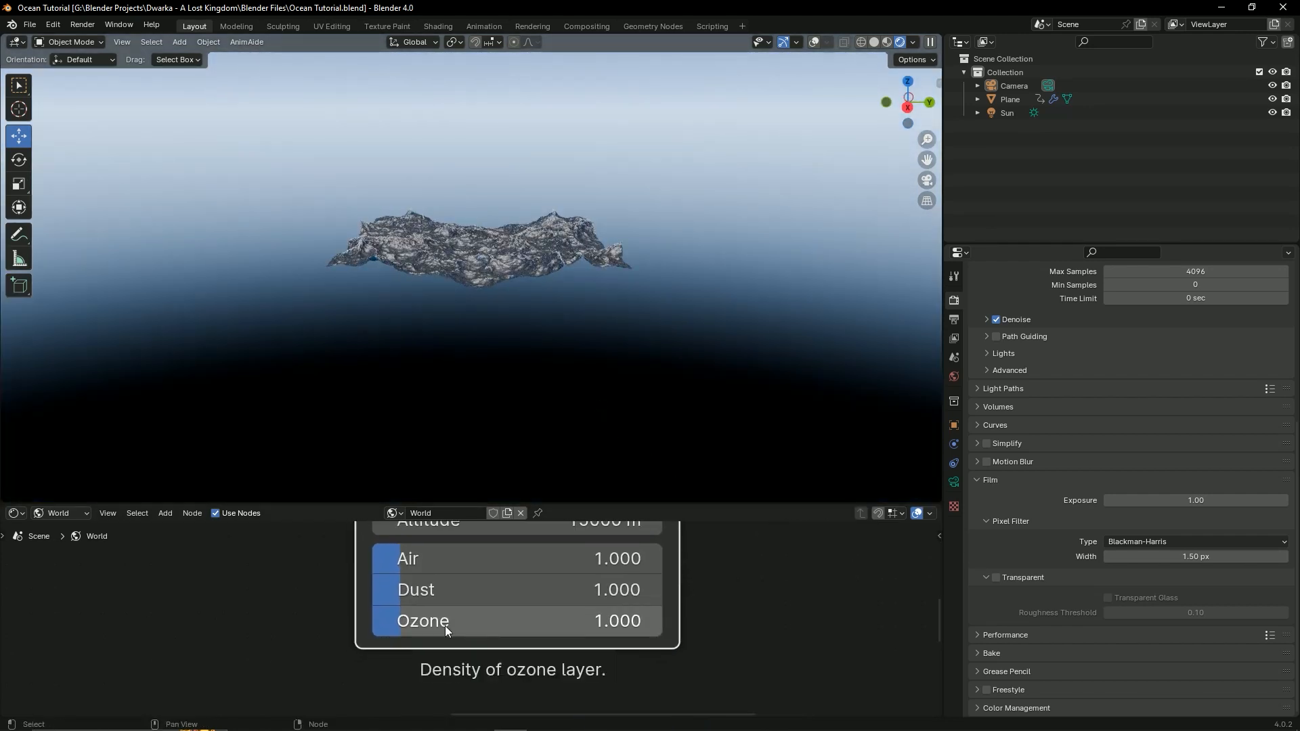
pyautogui.moveTo(445, 626); pyautogui.dragTo(536, 625)
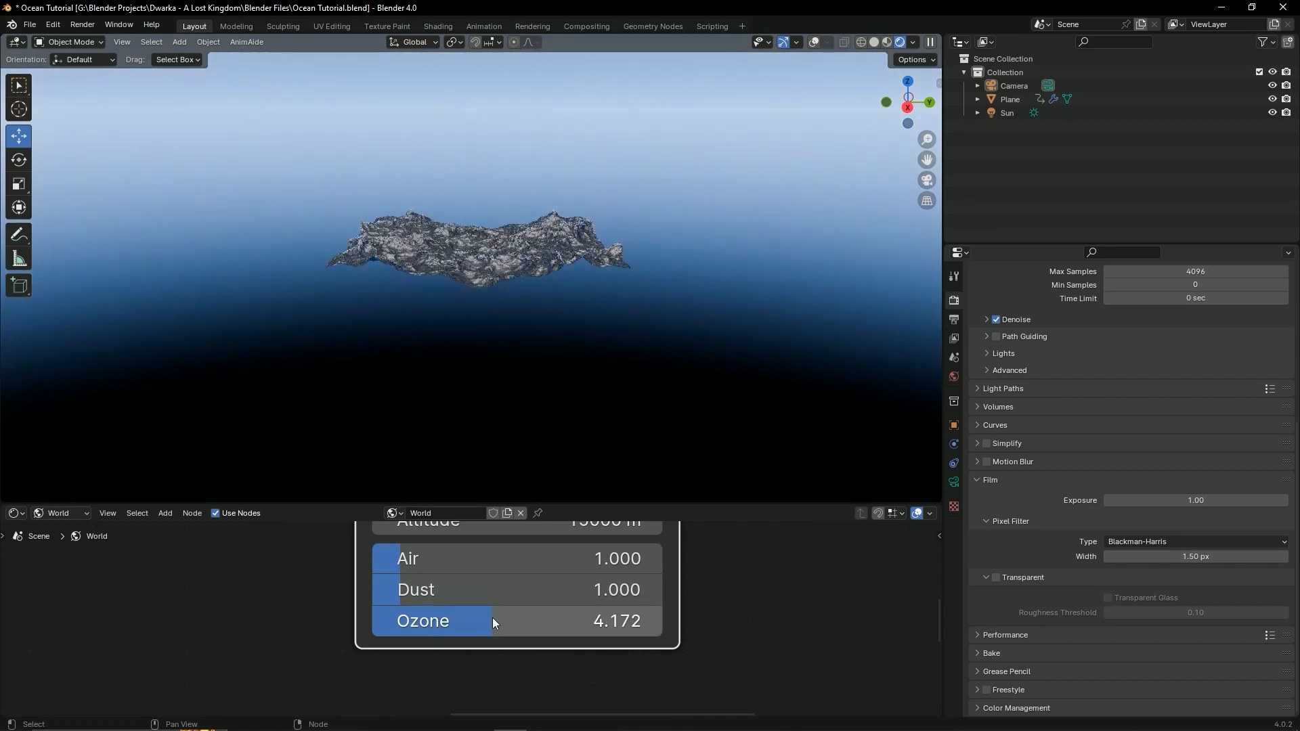
pyautogui.press('KP_0')
pyautogui.hotkey('ctrl', 's')
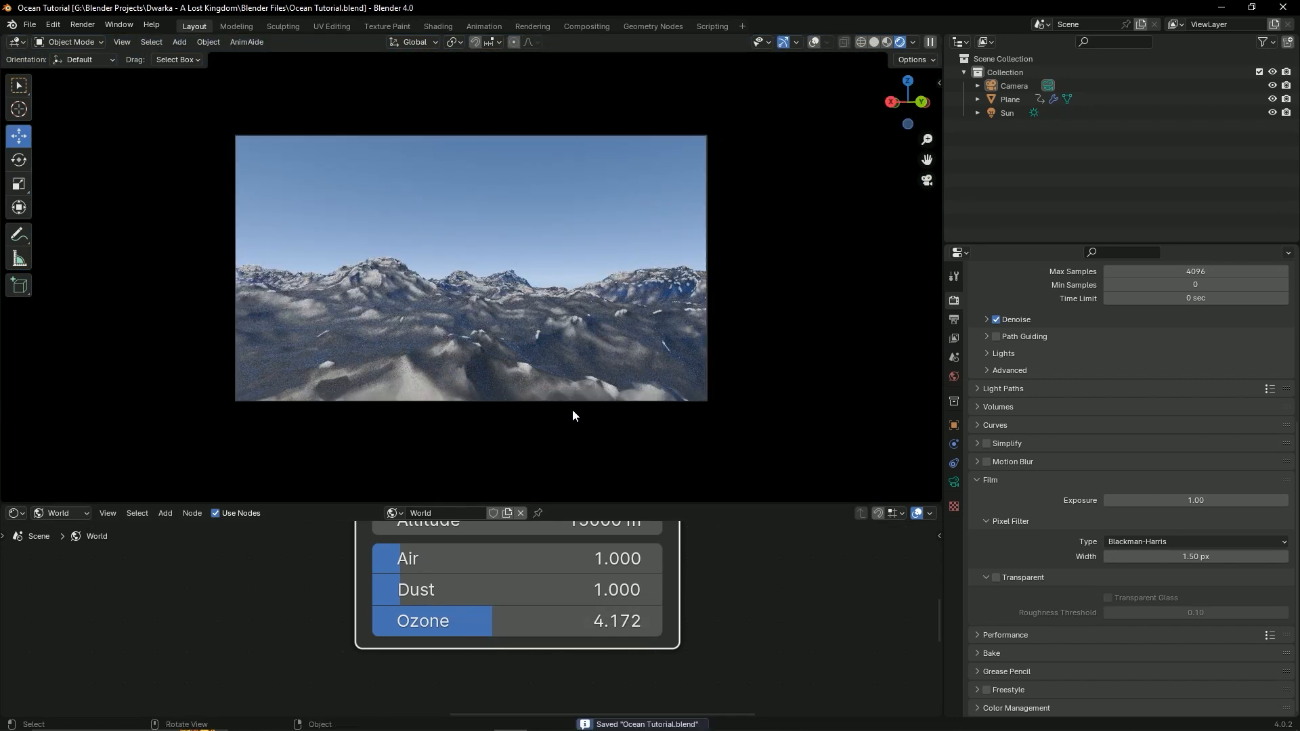
# Step: Lower the Sky Texture's Dust and Air to 0.731 each and save the file
pyautogui.moveTo(485, 583)
pyautogui.mouseDown()
pyautogui.moveTo(595, 584)
pyautogui.moveTo(453, 584)
pyautogui.moveTo(474, 583)
pyautogui.mouseUp()
pyautogui.moveTo(402, 562)
pyautogui.mouseDown()
pyautogui.moveTo(374, 562)
pyautogui.moveTo(393, 562)
pyautogui.moveTo(378, 590)
pyautogui.moveTo(540, 559)
pyautogui.moveTo(393, 559)
pyautogui.mouseUp()
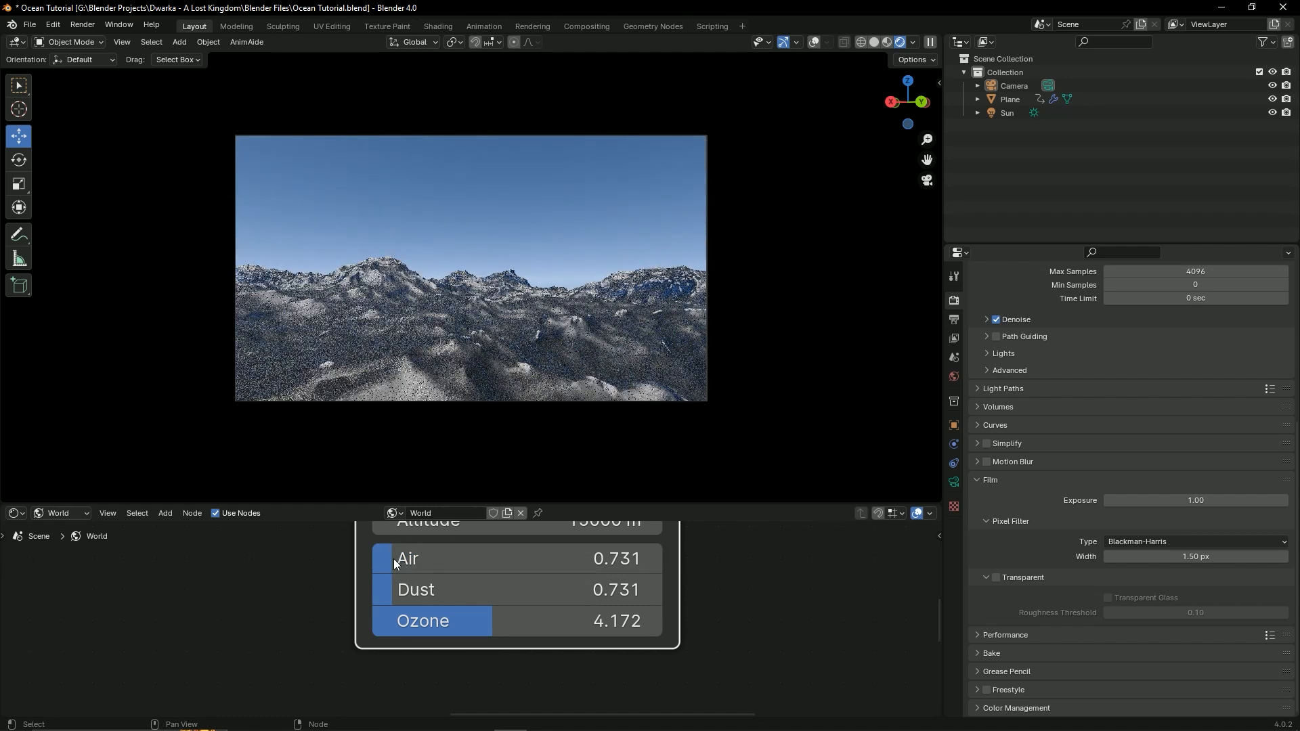
pyautogui.hotkey('ctrl', 's')
# Step: Leave the camera view and examine the rendered ocean up close and from above, saving the file
pyautogui.moveTo(720, 236); pyautogui.dragTo(524, 319, button='middle')
pyautogui.scroll(-5, 624, 585)
pyautogui.hotkey('ctrl', 's')
pyautogui.scroll(10, 522, 311)
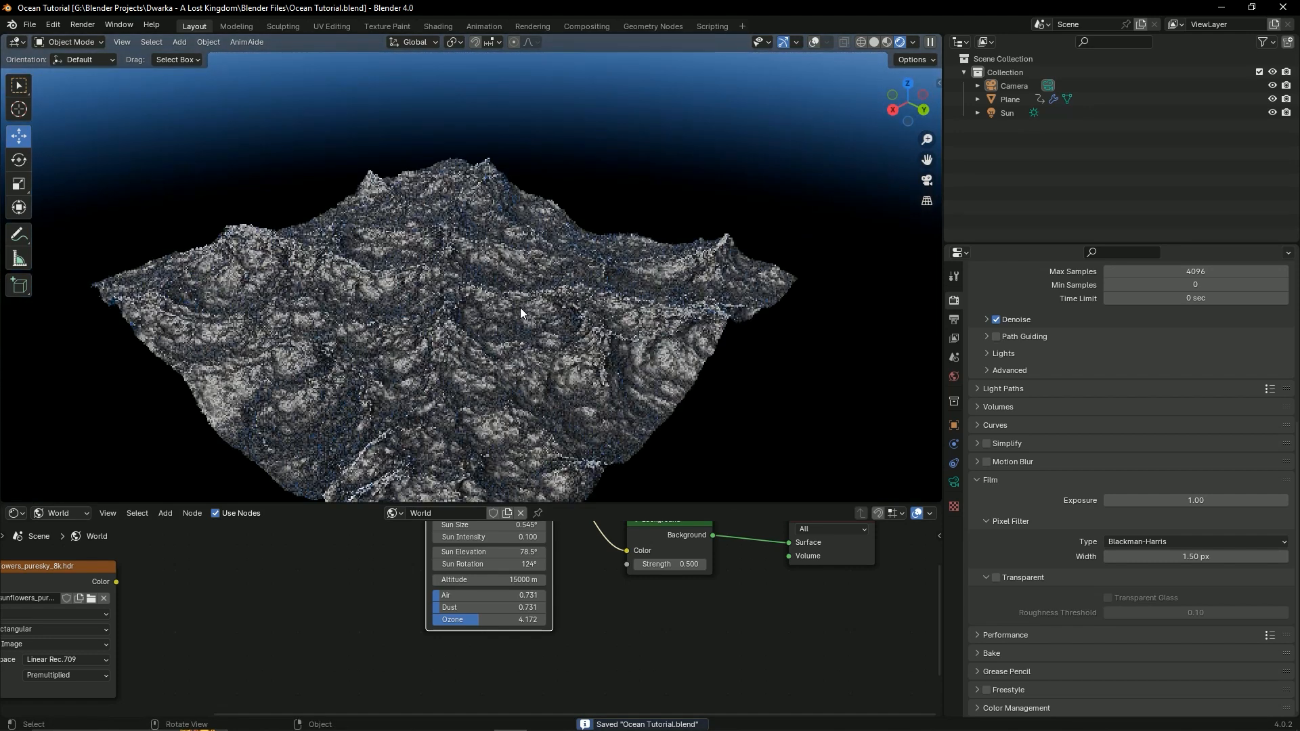
pyautogui.scroll(-3, 608, 298)
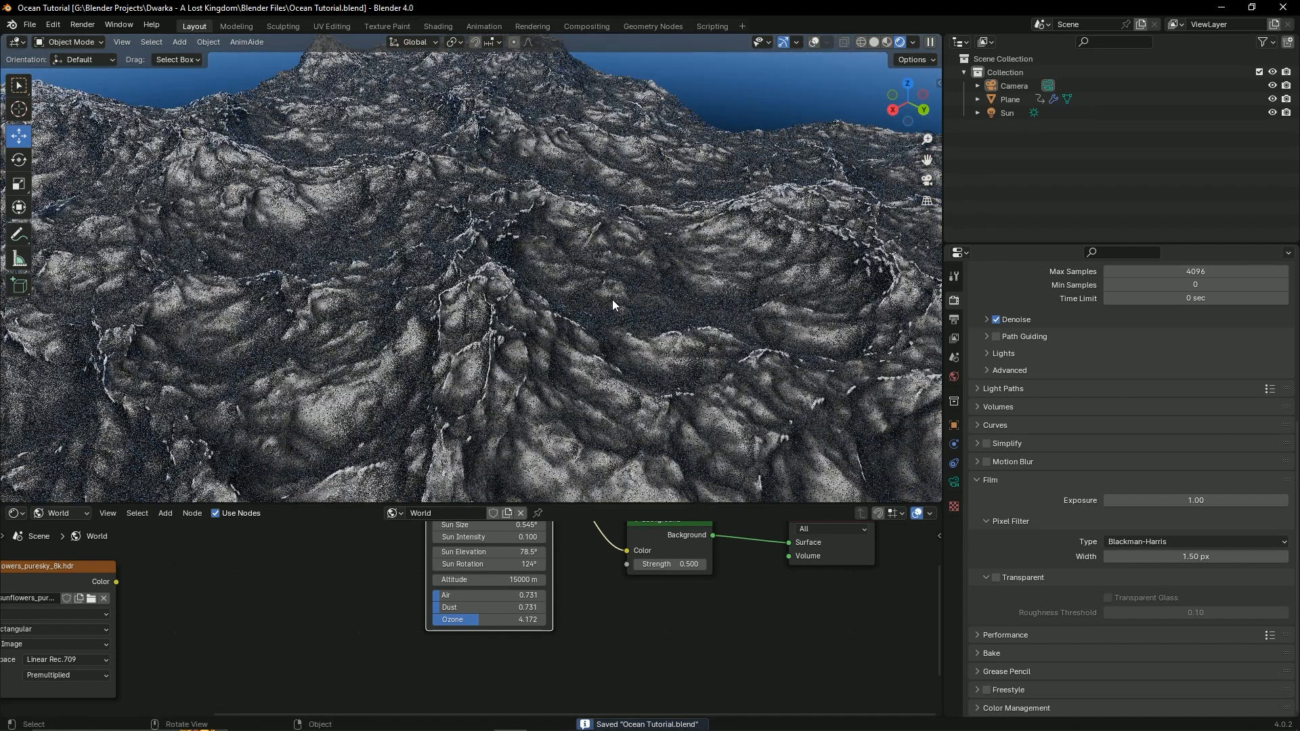
pyautogui.moveTo(625, 297)
pyautogui.mouseDown(button='middle')
pyautogui.moveTo(616, 234)
pyautogui.moveTo(610, 317)
pyautogui.mouseUp(button='middle')
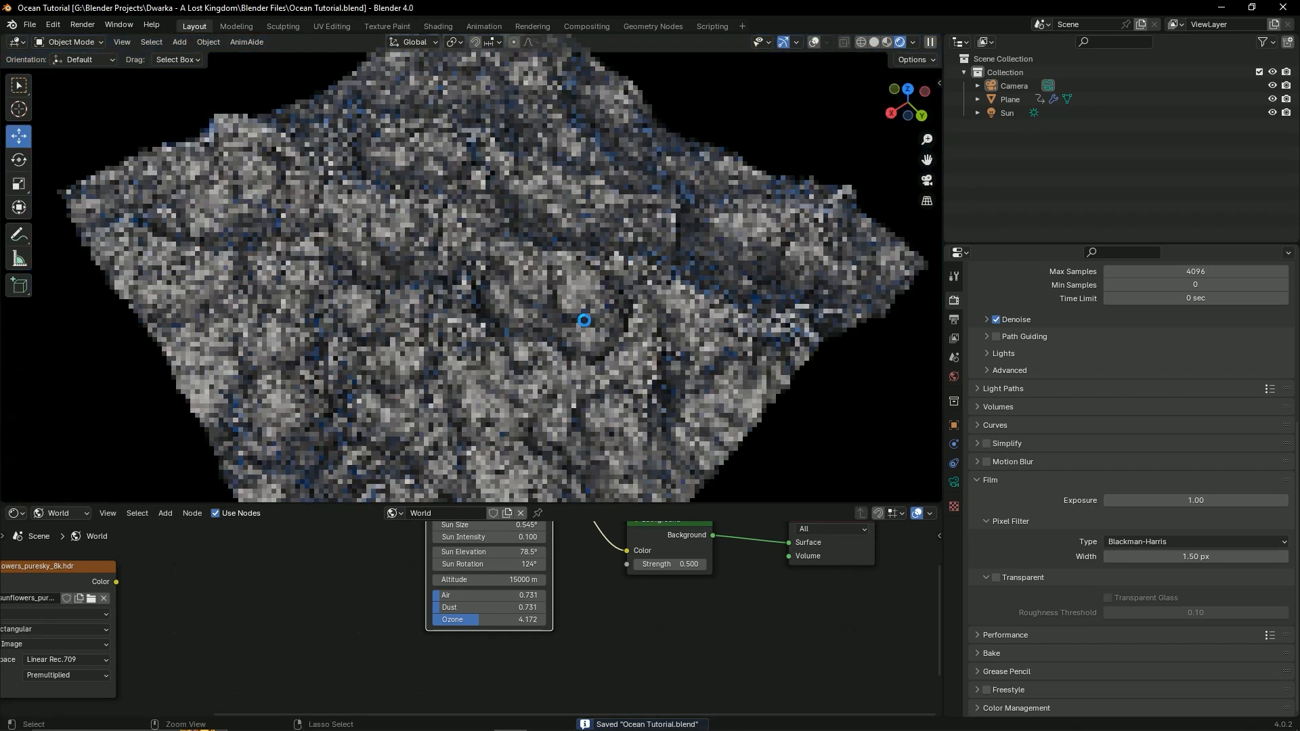
pyautogui.scroll(-4, 610, 317)
# Step: Switch the viewport to Solid shading, look over the ocean mesh from several sides and save the file
pyautogui.click(874, 42)
pyautogui.moveTo(518, 366); pyautogui.dragTo(608, 290, button='middle')
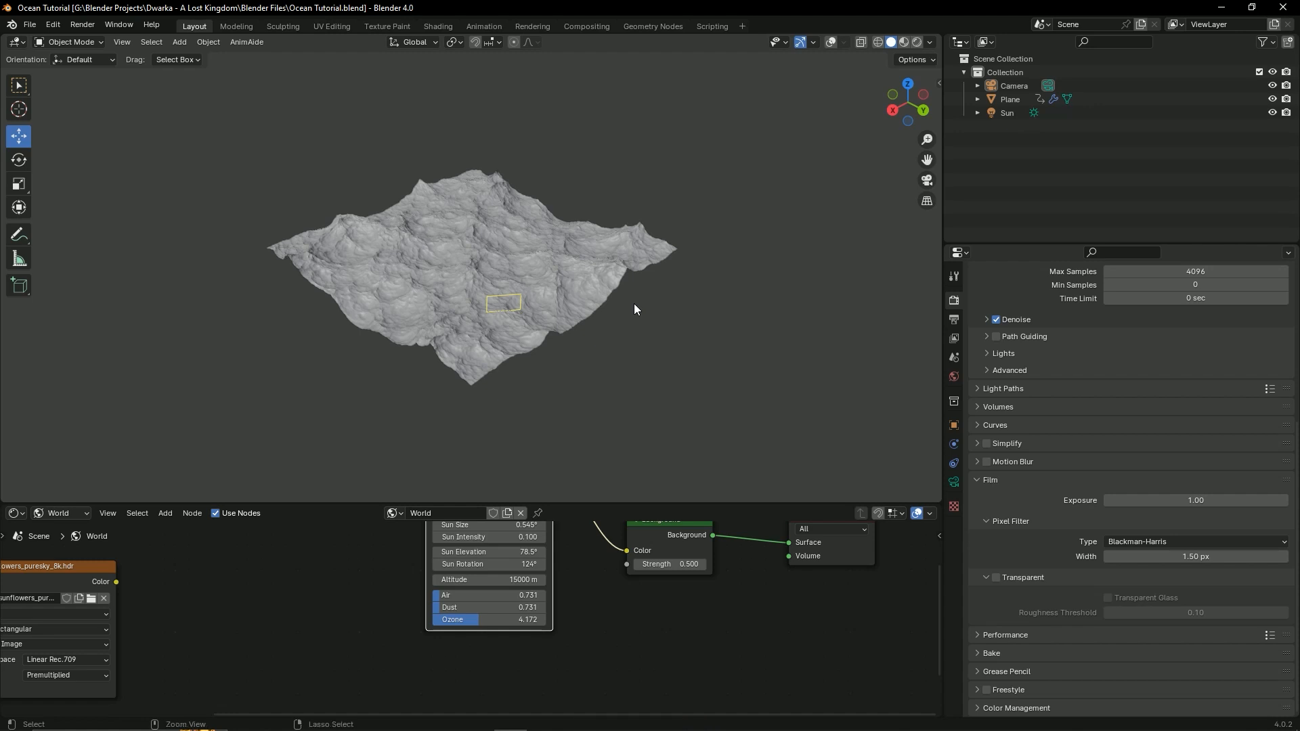
pyautogui.hotkey('ctrl', 's')
pyautogui.moveTo(601, 332); pyautogui.dragTo(733, 259, button='middle')
pyautogui.hotkey('ctrl', 's')
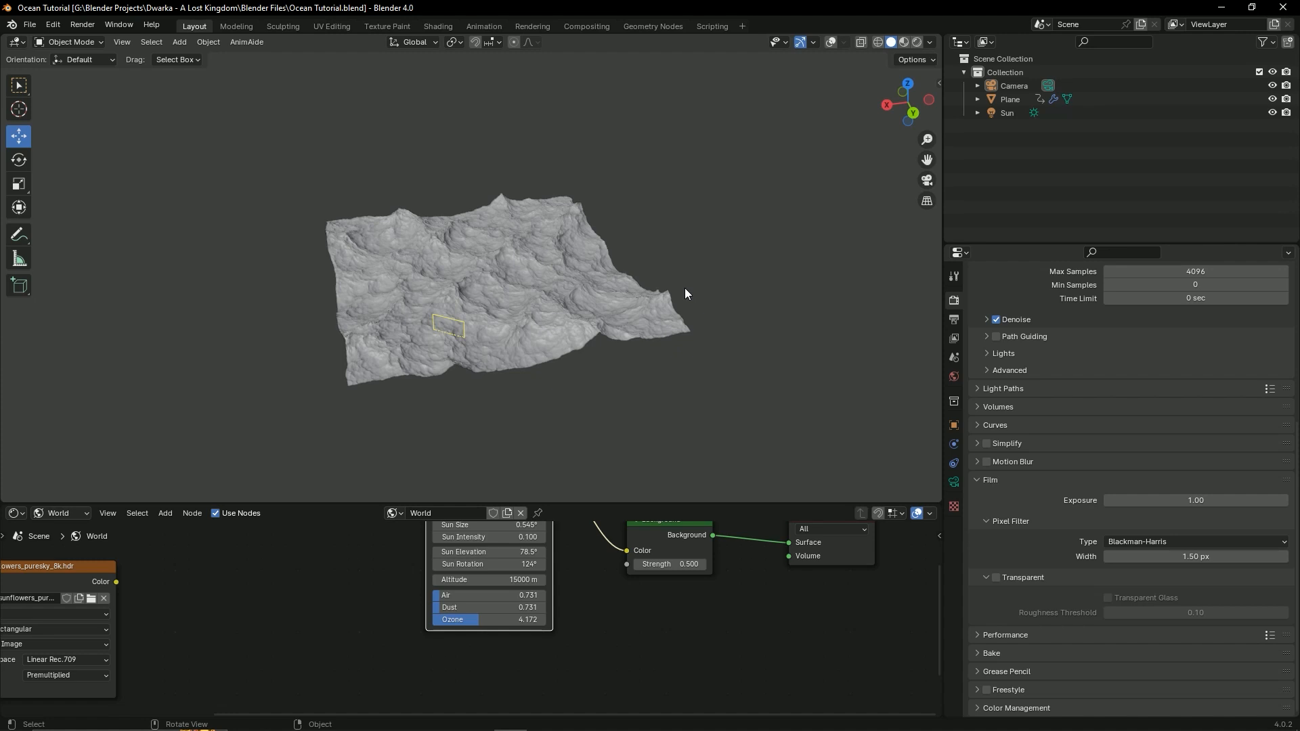
pyautogui.hotkey('ctrl', 's')
pyautogui.moveTo(673, 283); pyautogui.dragTo(460, 291, button='middle')
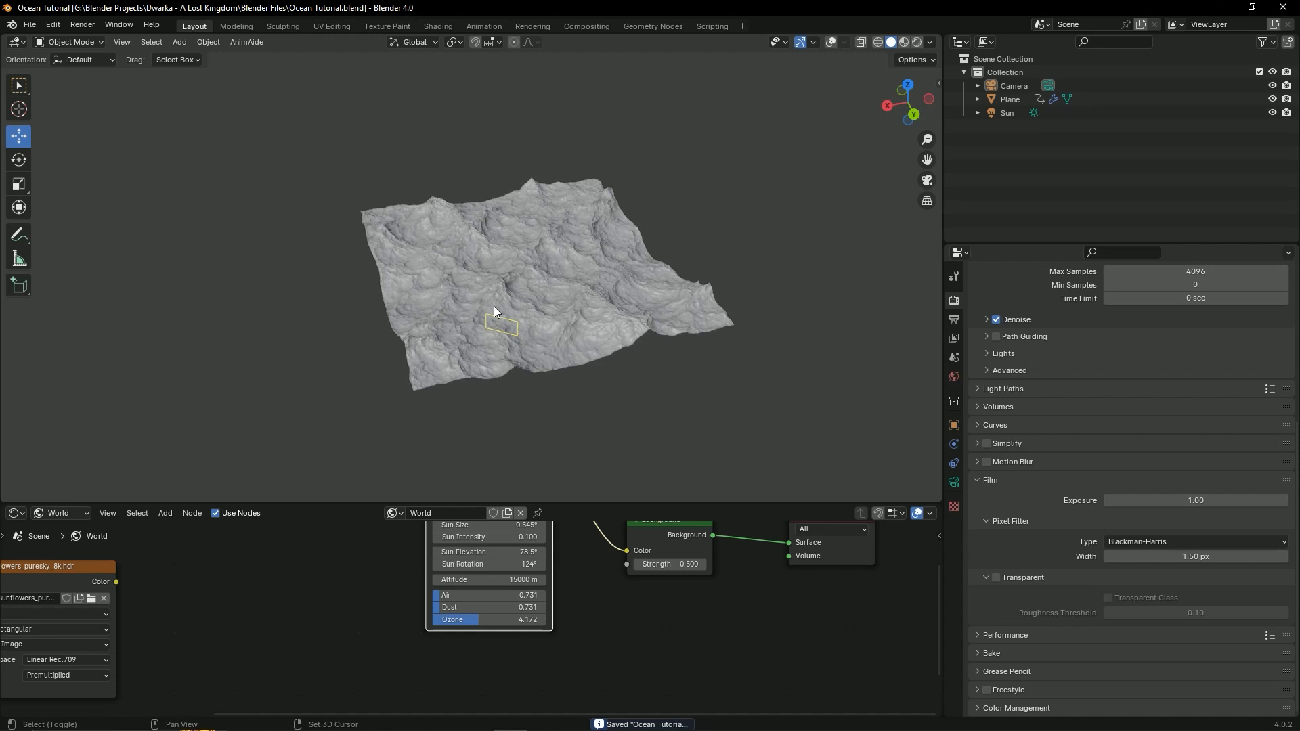
# Step: Add a cube mesh at the centre of the ocean plane
pyautogui.hotkey('shift', 'a')
pyautogui.moveTo(485, 325)
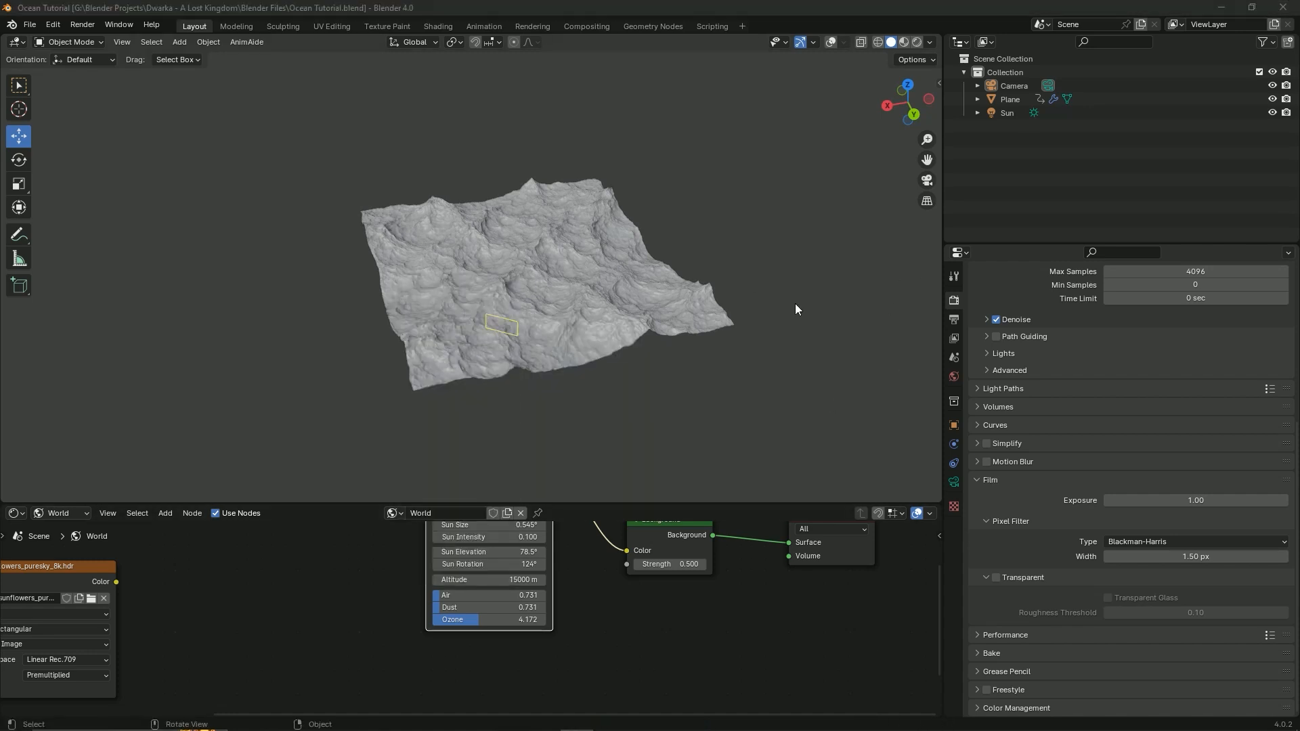
pyautogui.moveTo(766, 311); pyautogui.dragTo(676, 353, button='middle')
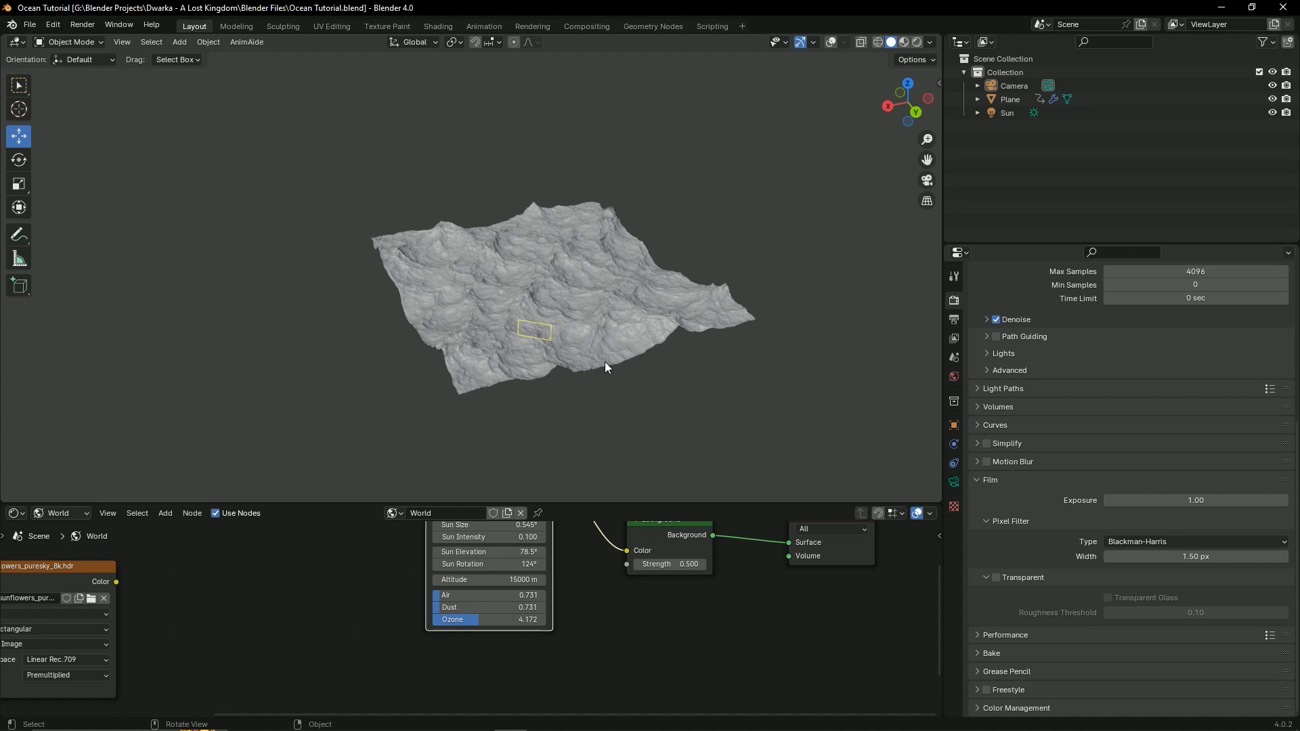
pyautogui.hotkey('shift', 'a')
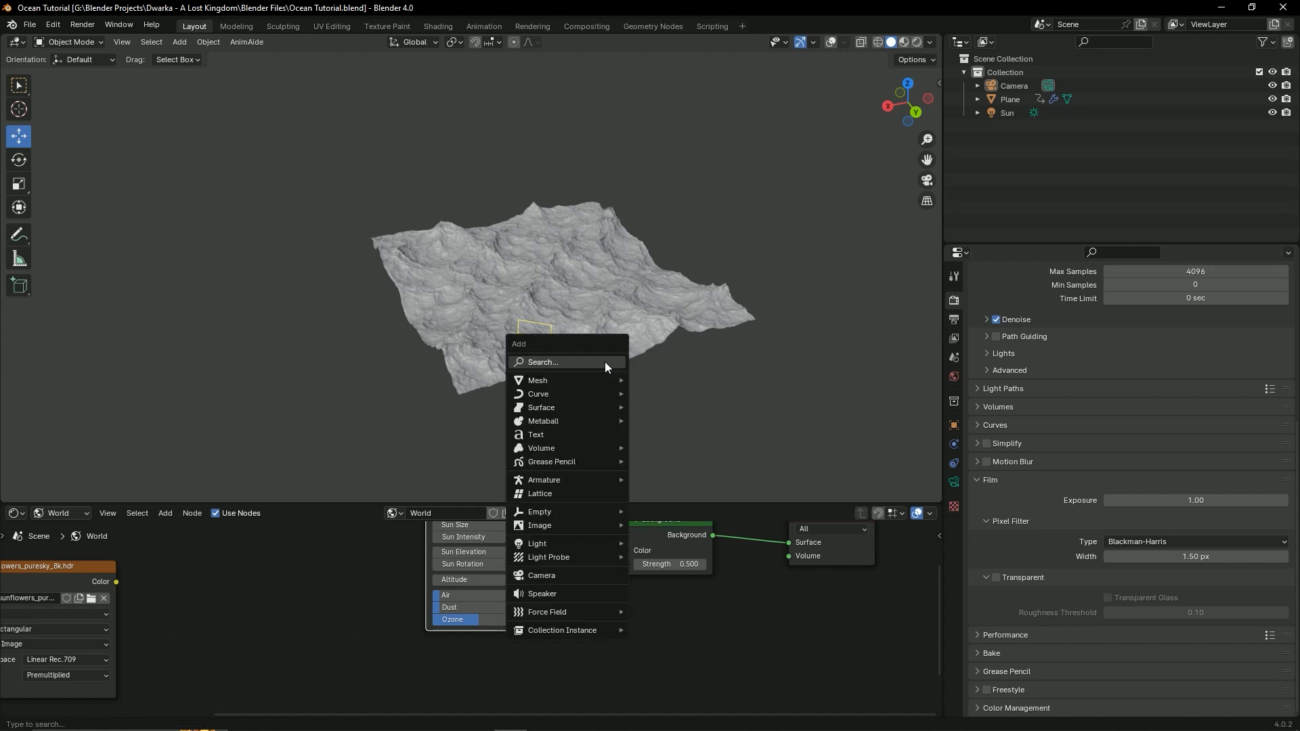
pyautogui.moveTo(602, 378)
pyautogui.click(660, 393)
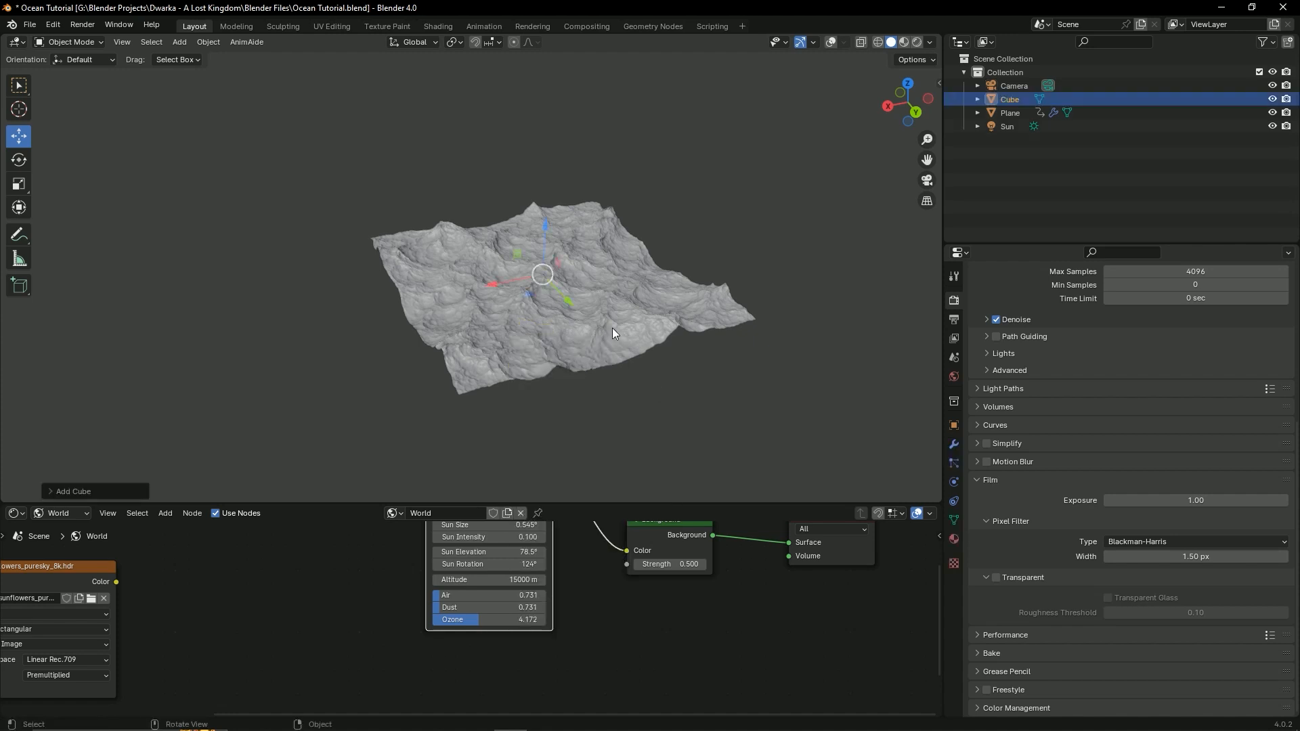
# Step: Scale the cube up by a factor of 50
pyautogui.press('s')
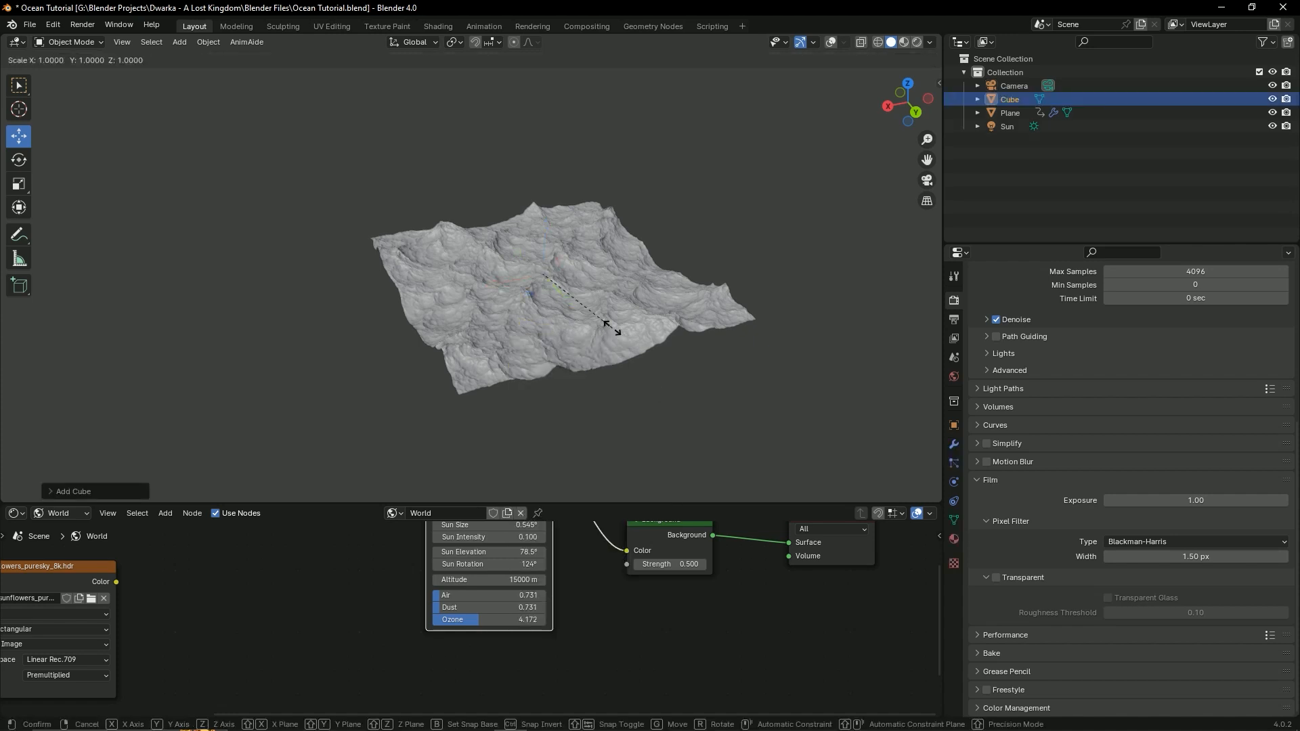
pyautogui.click(613, 330)
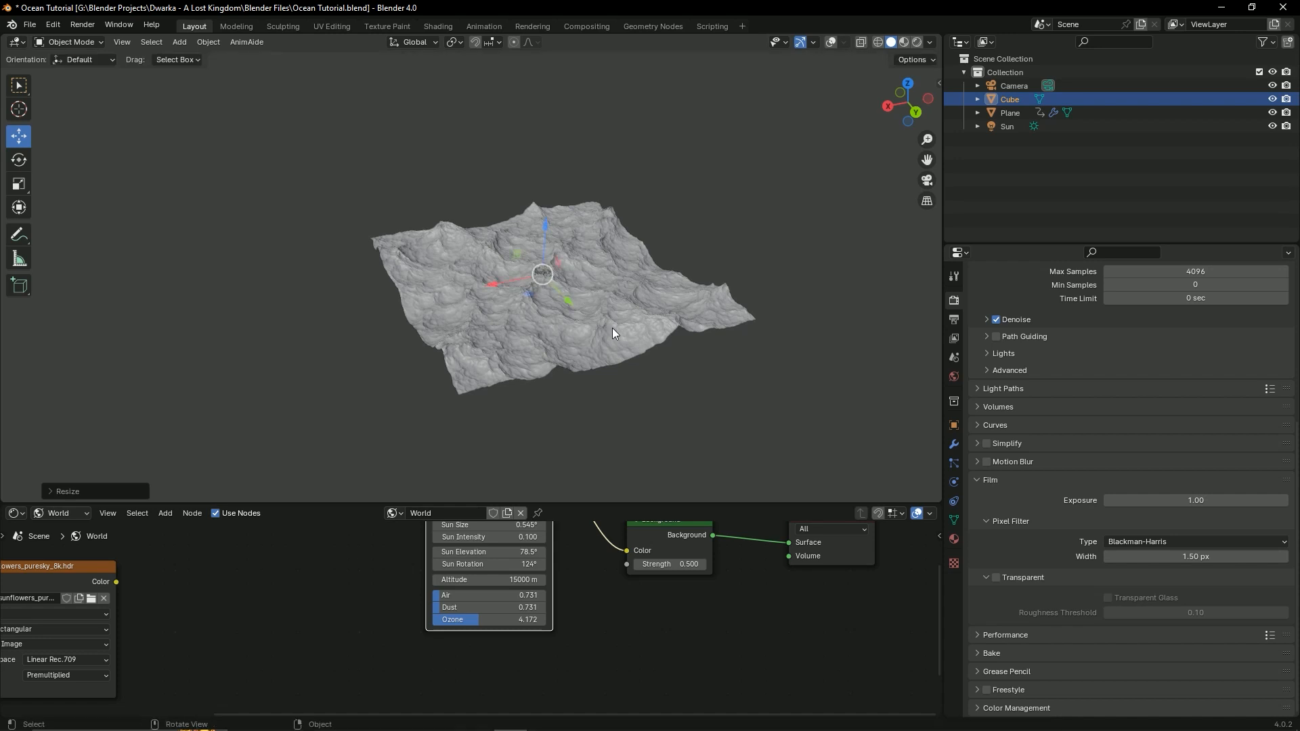
pyautogui.write('s50')
pyautogui.press('Return')
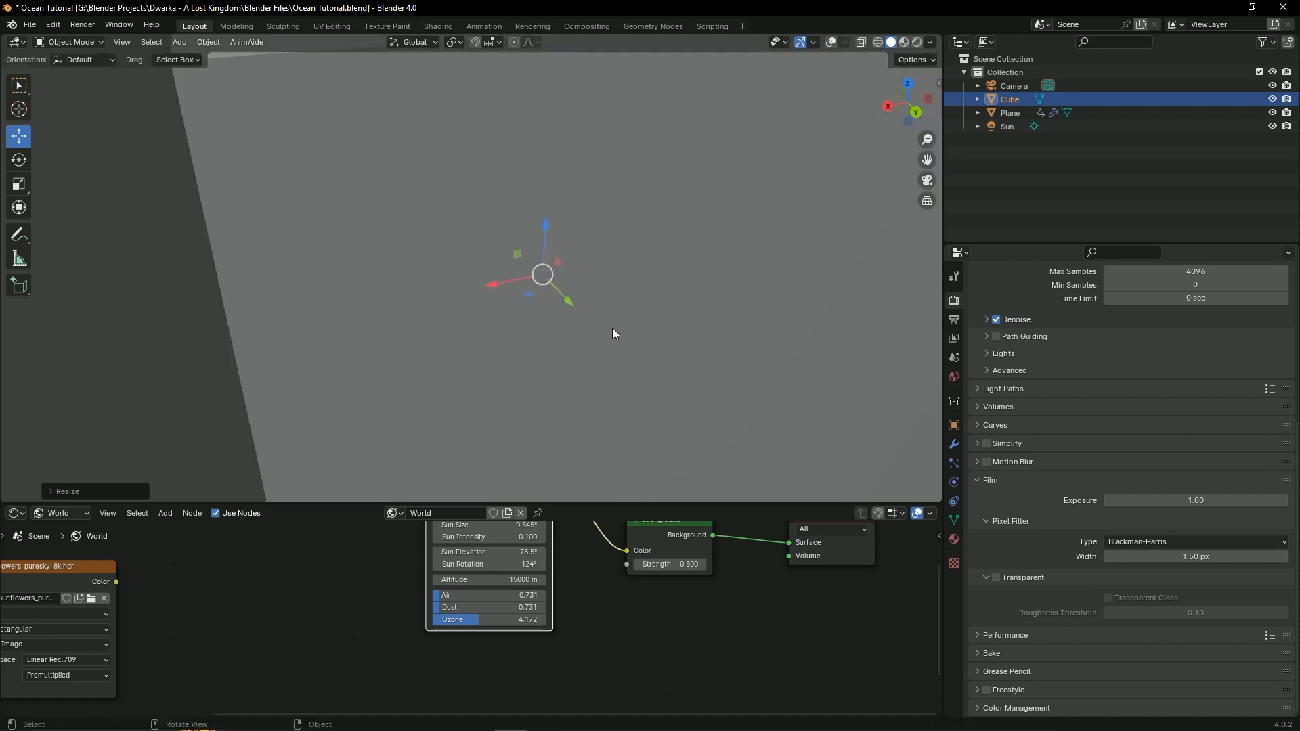
# Step: Rescale the cube freehand in two passes around the ocean plane and save the file
pyautogui.press('s')
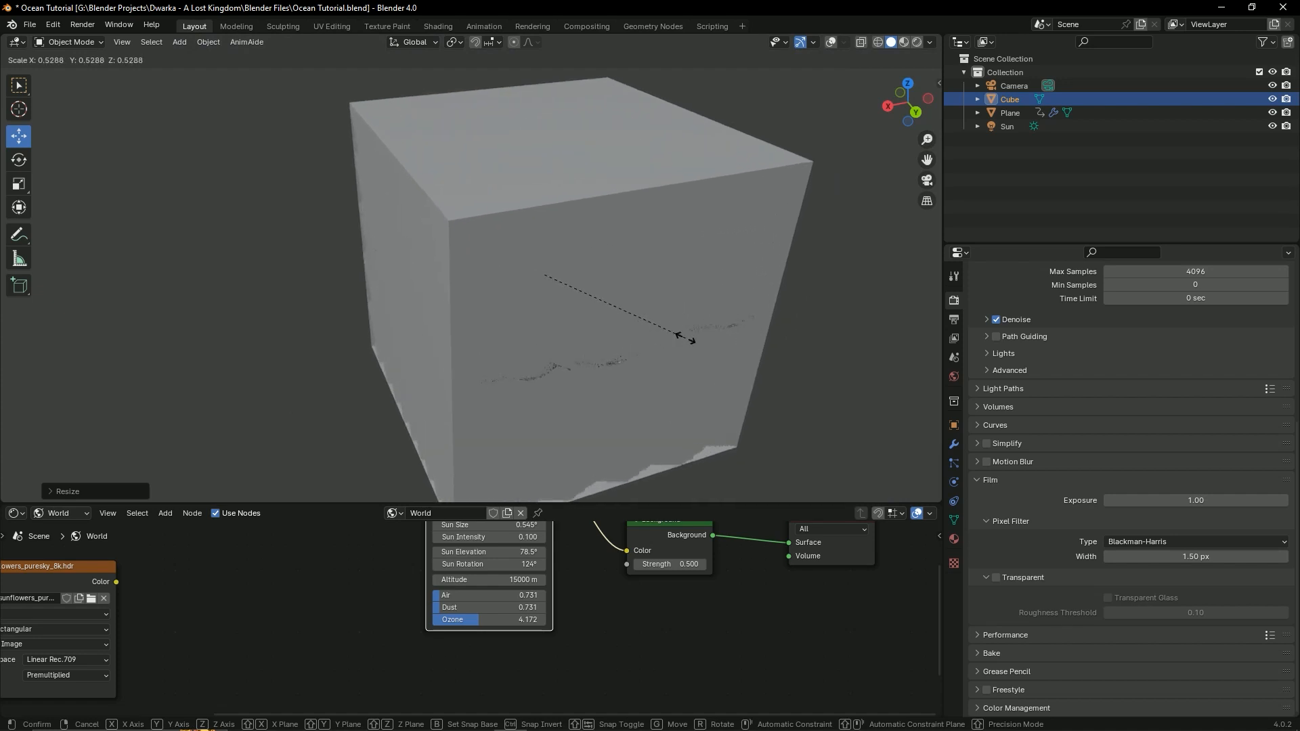
pyautogui.click(646, 358)
pyautogui.hotkey('ctrl', 's')
pyautogui.moveTo(647, 359); pyautogui.dragTo(714, 368, button='middle')
pyautogui.press('s')
pyautogui.click(738, 388)
pyautogui.hotkey('ctrl', 's')
pyautogui.scroll(4, 678, 376)
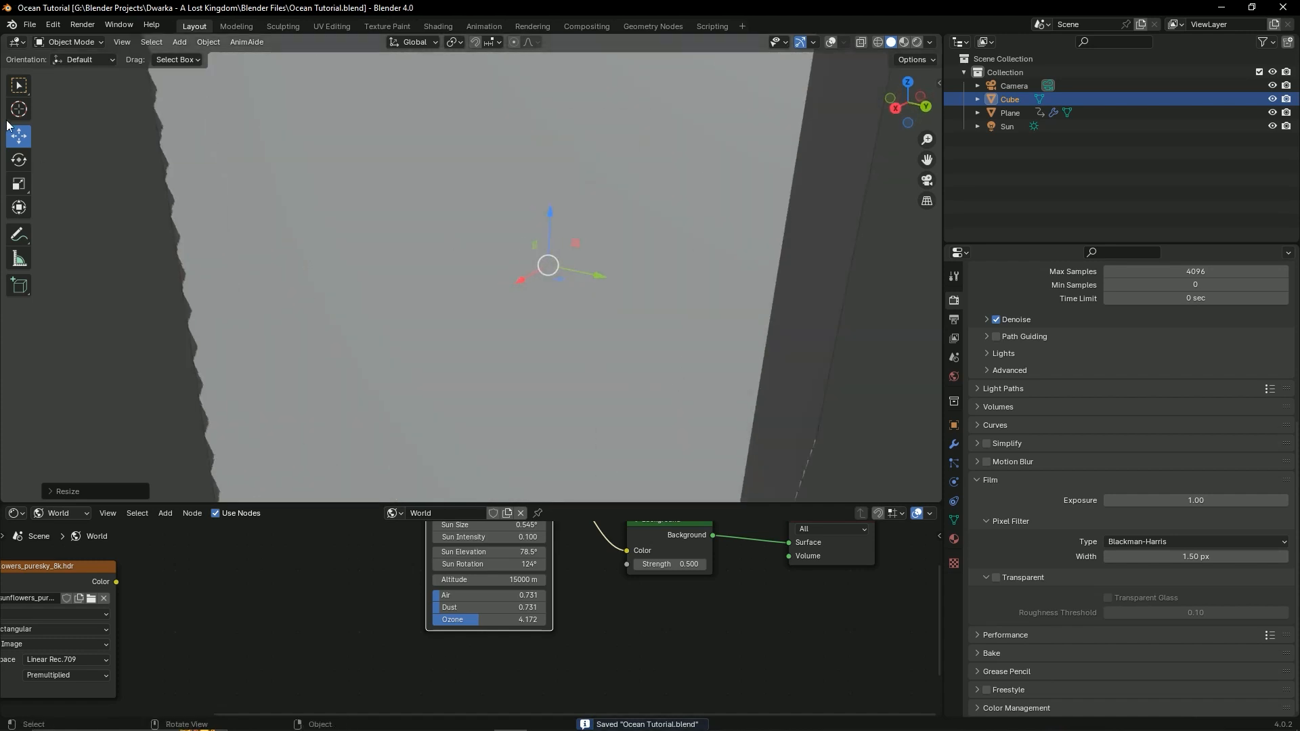
# Step: Examine the cube's jagged edges from different zoom distances
pyautogui.scroll(-2, 653, 210)
pyautogui.moveTo(708, 276)
pyautogui.mouseDown(button='middle')
pyautogui.moveTo(638, 283)
pyautogui.moveTo(687, 285)
pyautogui.mouseUp(button='middle')
pyautogui.click(610, 284)
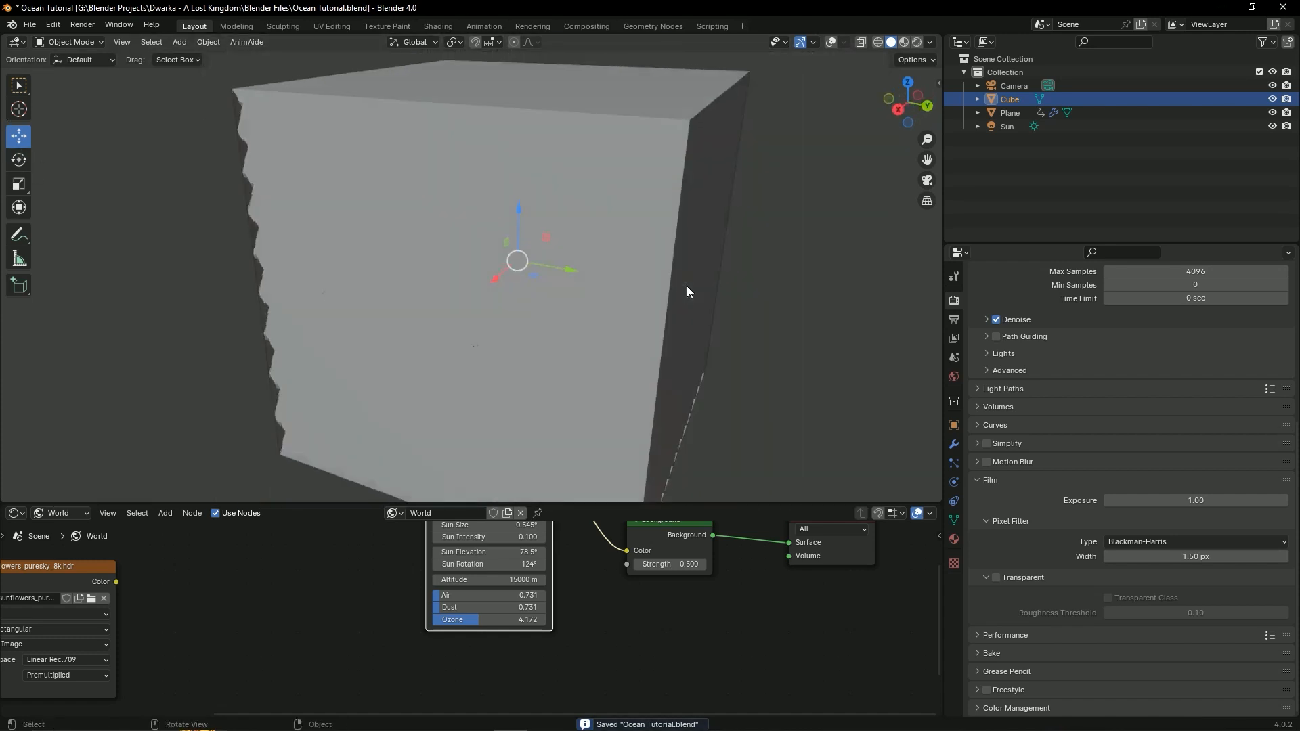
pyautogui.scroll(-2, 684, 285)
pyautogui.scroll(-4, 665, 282)
pyautogui.scroll(6, 630, 265)
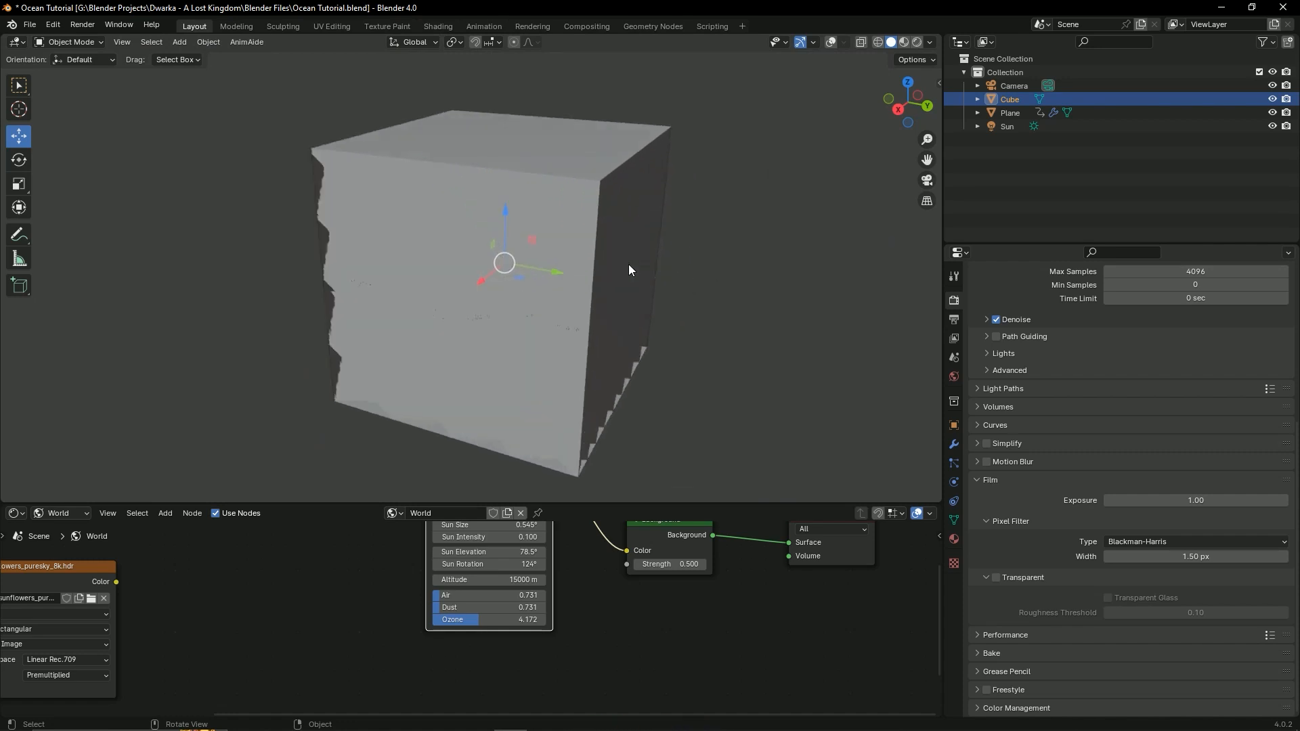
pyautogui.scroll(-1, 628, 264)
# Step: Set the viewport's clip End to 100000000 m, deselect the cube and save the file
pyautogui.press('n')
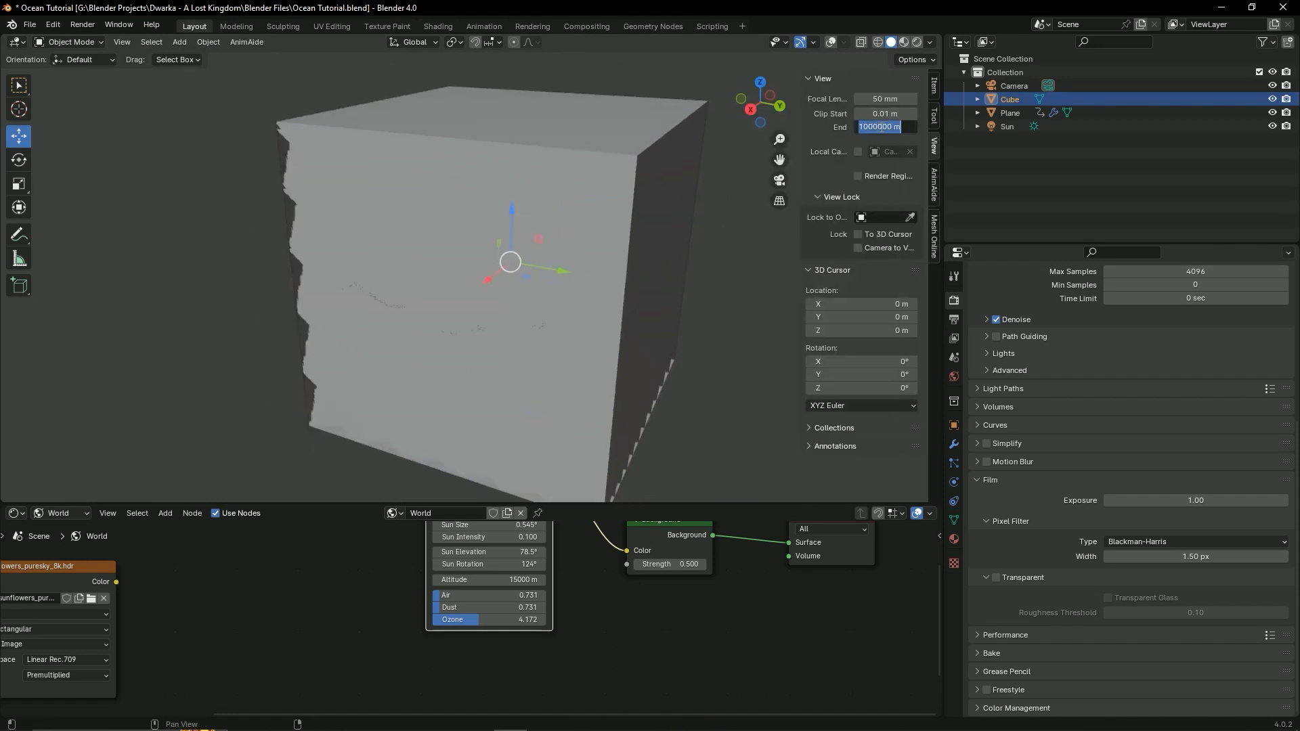
pyautogui.click(878, 127)
pyautogui.write('00')
pyautogui.press('Return')
pyautogui.click(713, 267)
pyautogui.hotkey('ctrl', 's')
pyautogui.scroll(5, 505, 287)
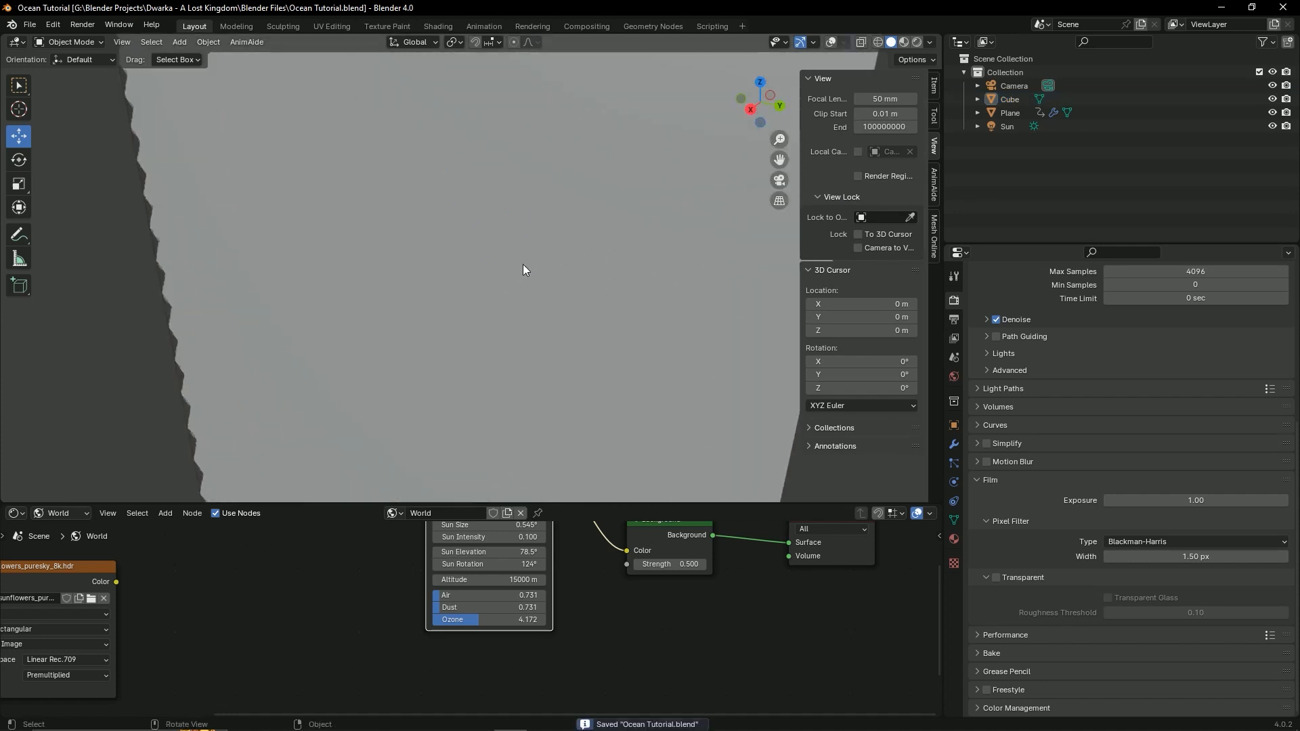
# Step: Set the enclosing cube's viewport display to Wire and save the file
pyautogui.click(523, 270)
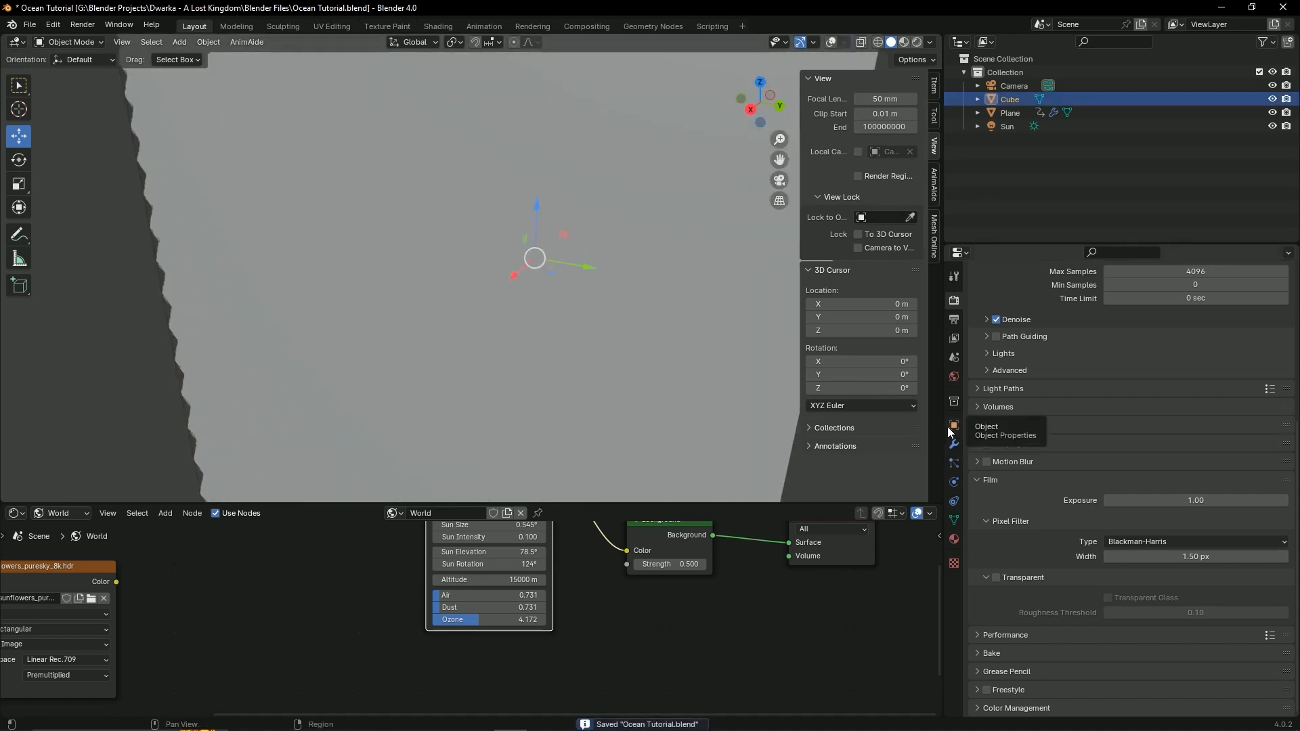
pyautogui.click(951, 424)
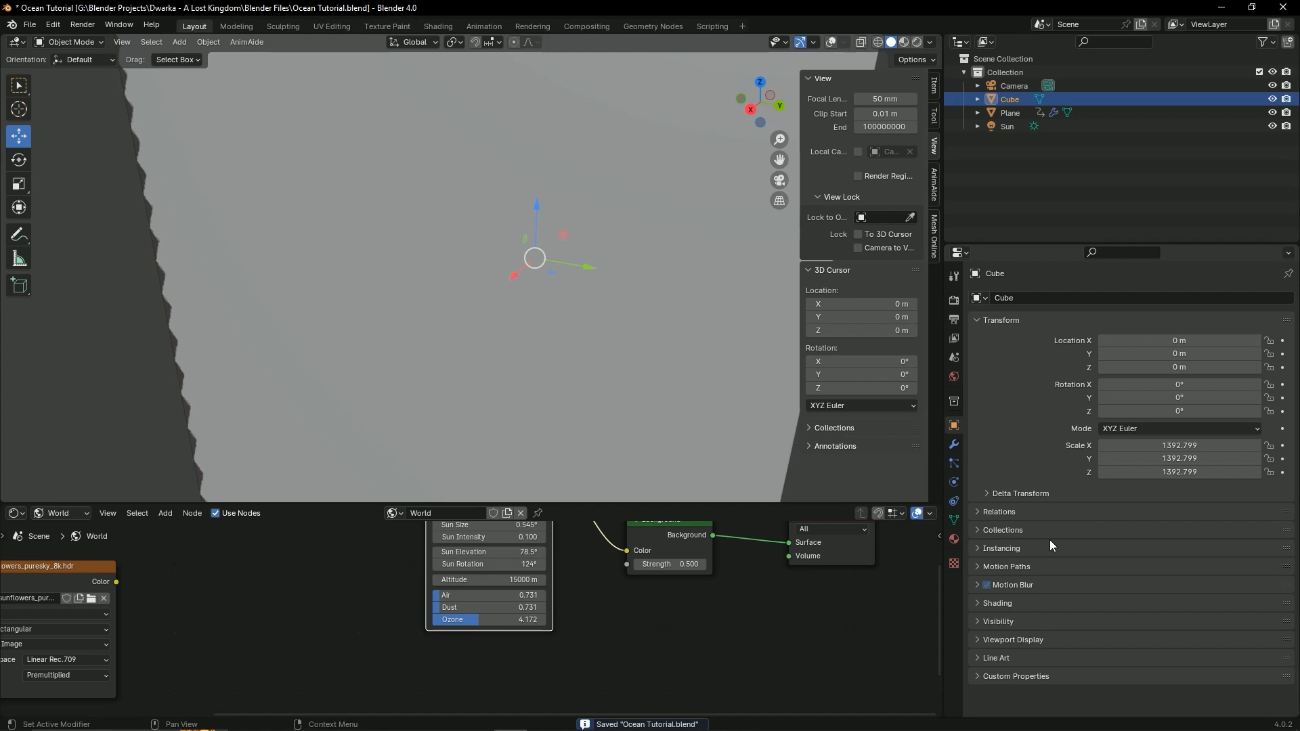
pyautogui.click(985, 641)
pyautogui.scroll(-5, 1030, 637)
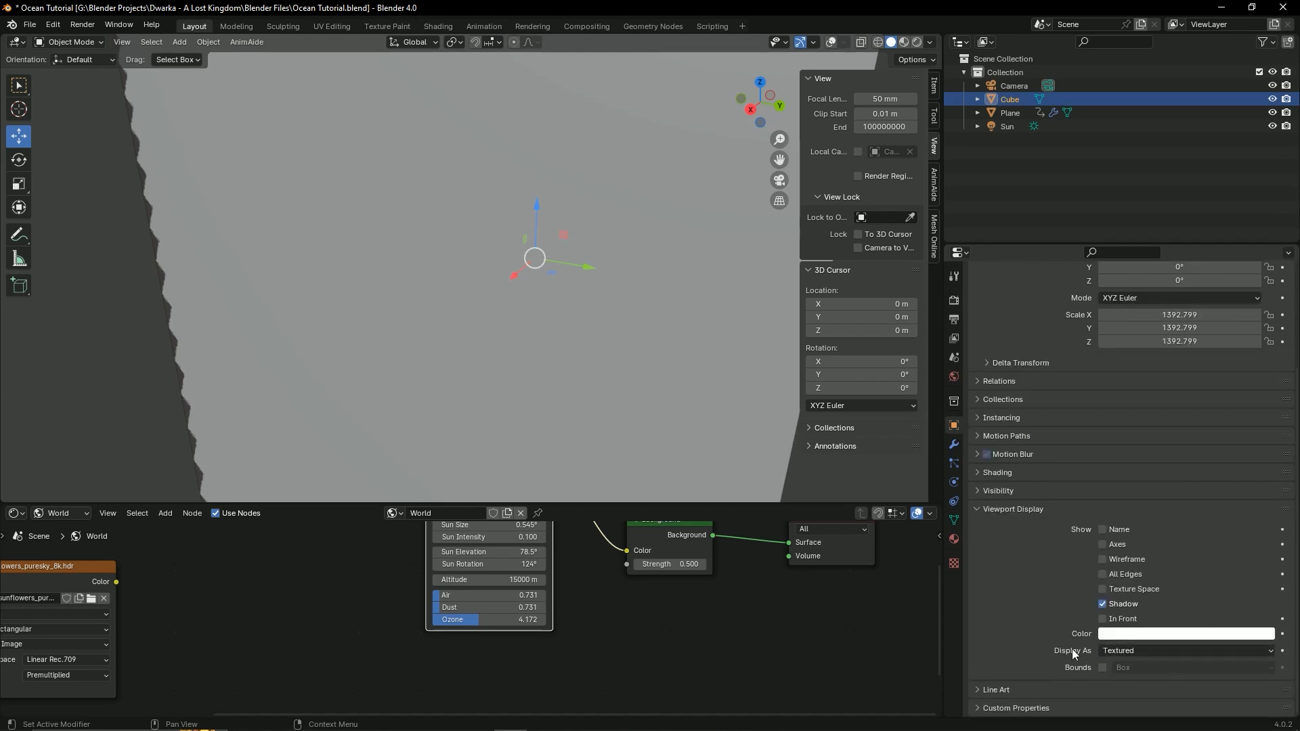
pyautogui.click(1116, 651)
pyautogui.click(1129, 649)
pyautogui.click(1136, 682)
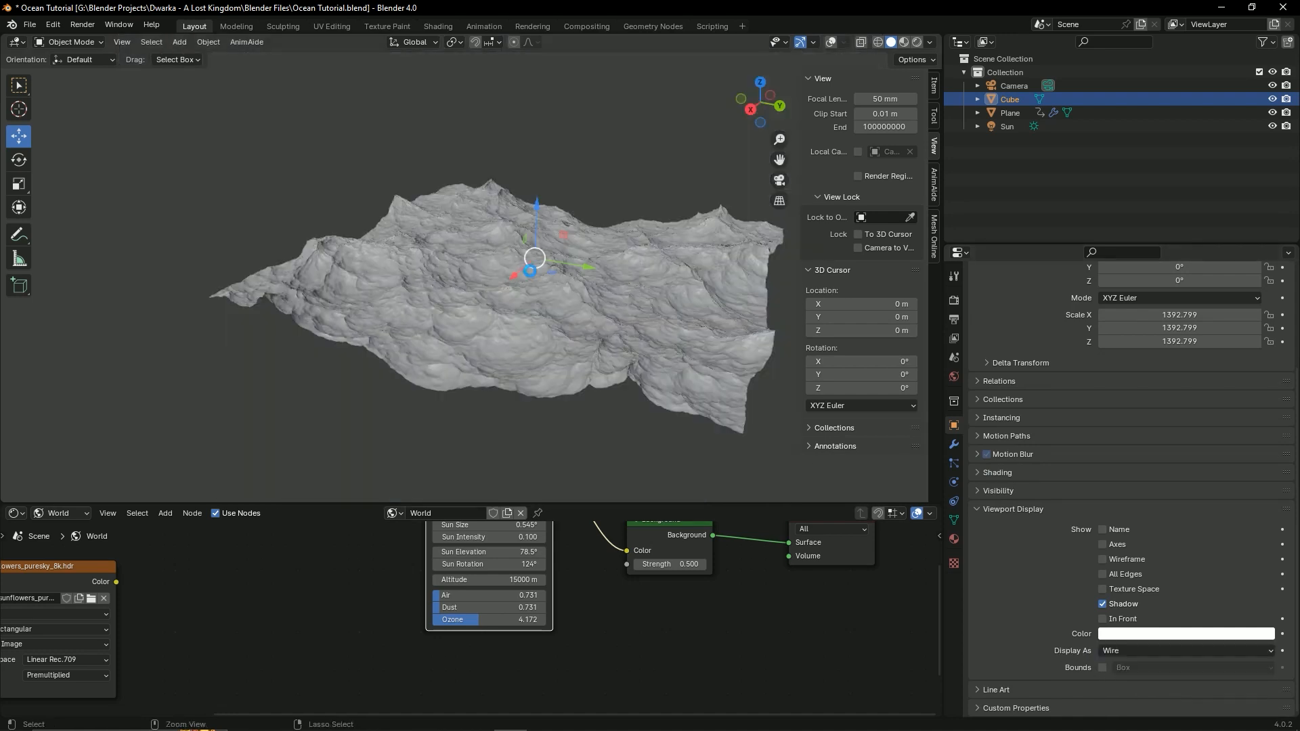
pyautogui.scroll(-4, 529, 270)
pyautogui.hotkey('ctrl', 's')
pyautogui.scroll(2, 530, 271)
pyautogui.scroll(4, 529, 270)
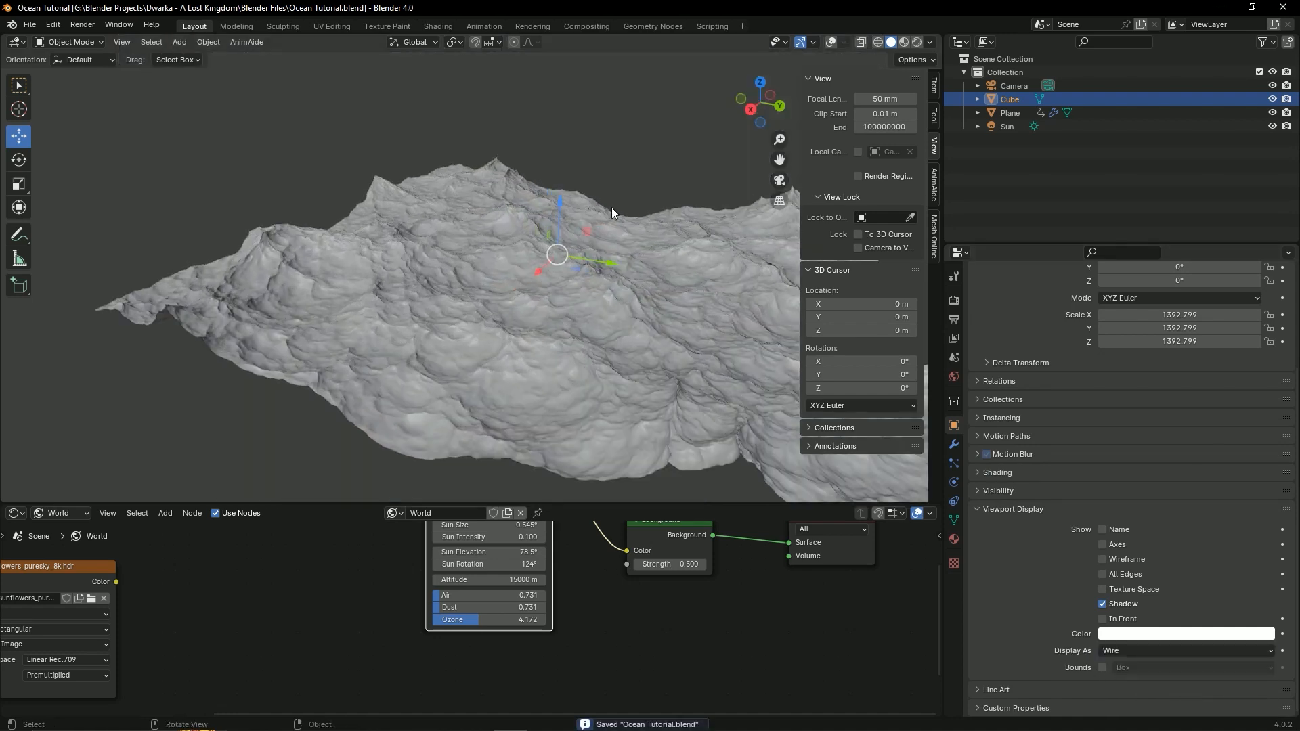
# Step: Turn on the viewport overlays and inspect the cube's wireframe around the ocean plane
pyautogui.click(831, 42)
pyautogui.scroll(-5, 677, 216)
pyautogui.scroll(3, 647, 227)
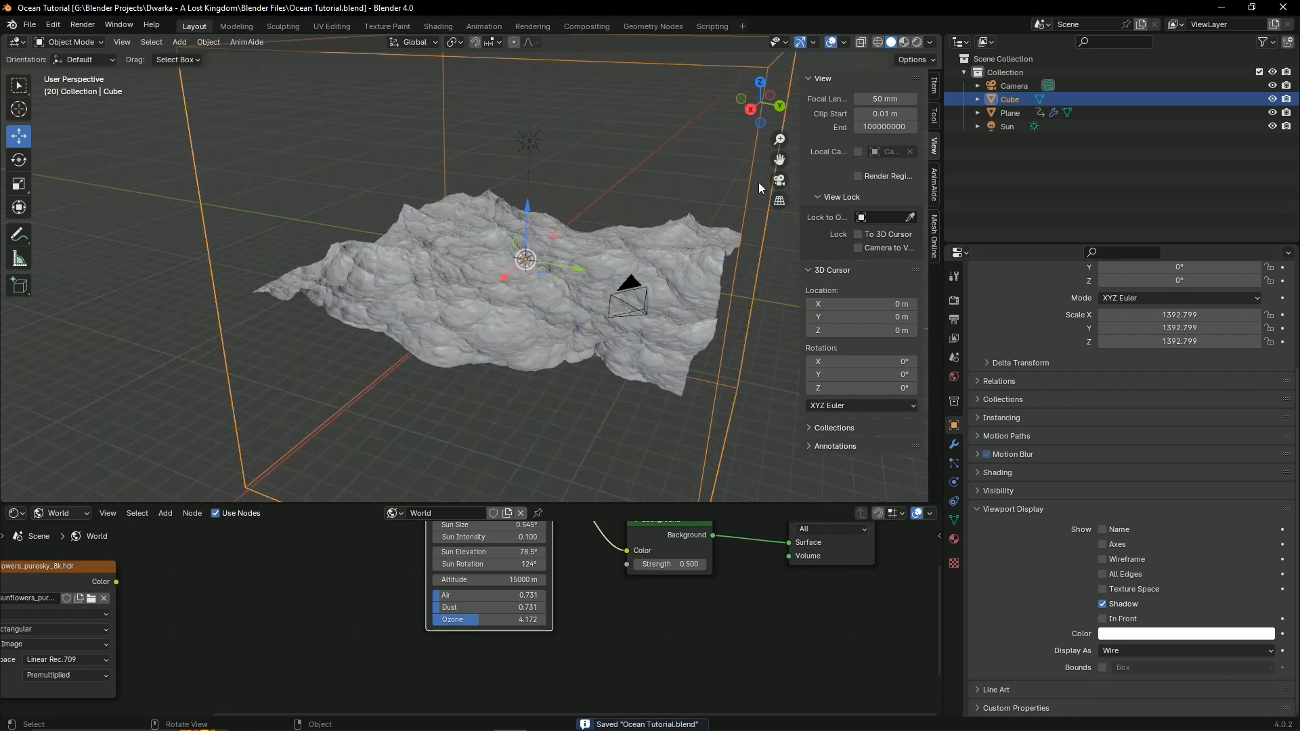
pyautogui.moveTo(684, 236); pyautogui.dragTo(533, 216, button='middle')
pyautogui.scroll(-3, 533, 216)
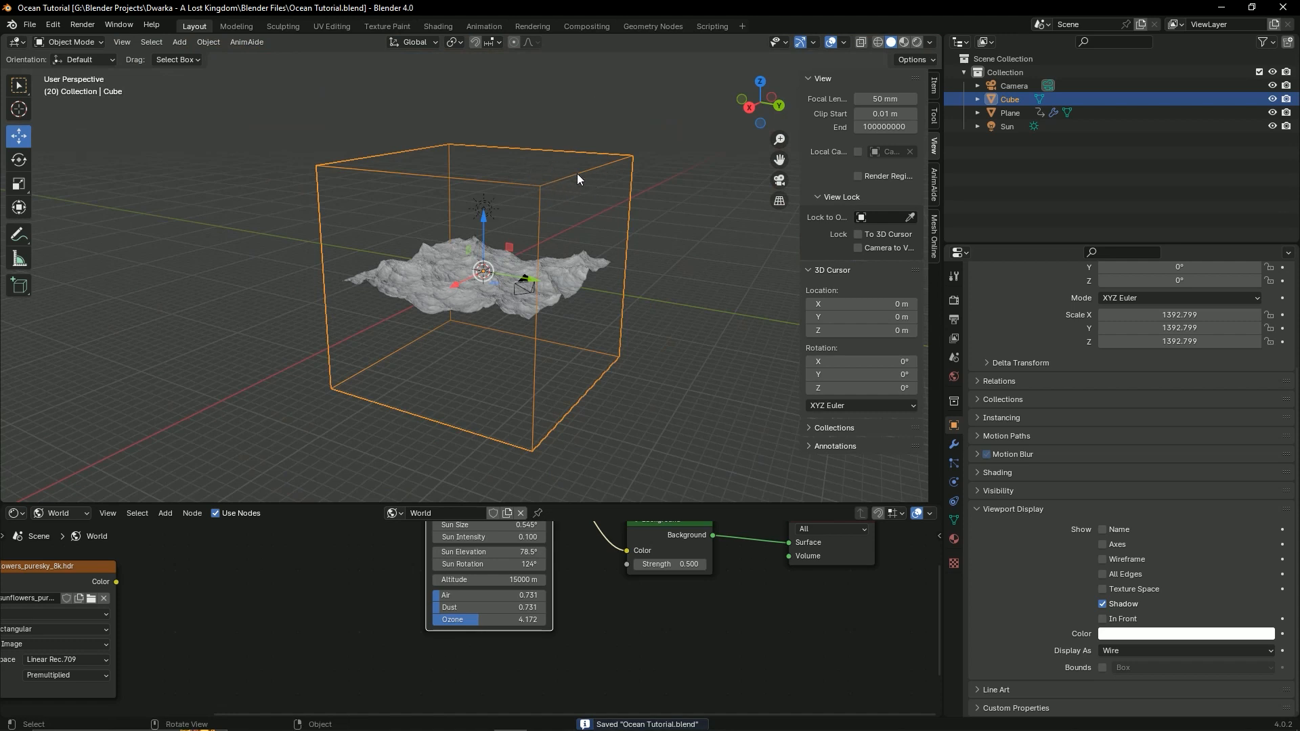
pyautogui.moveTo(538, 190); pyautogui.dragTo(611, 267, button='middle')
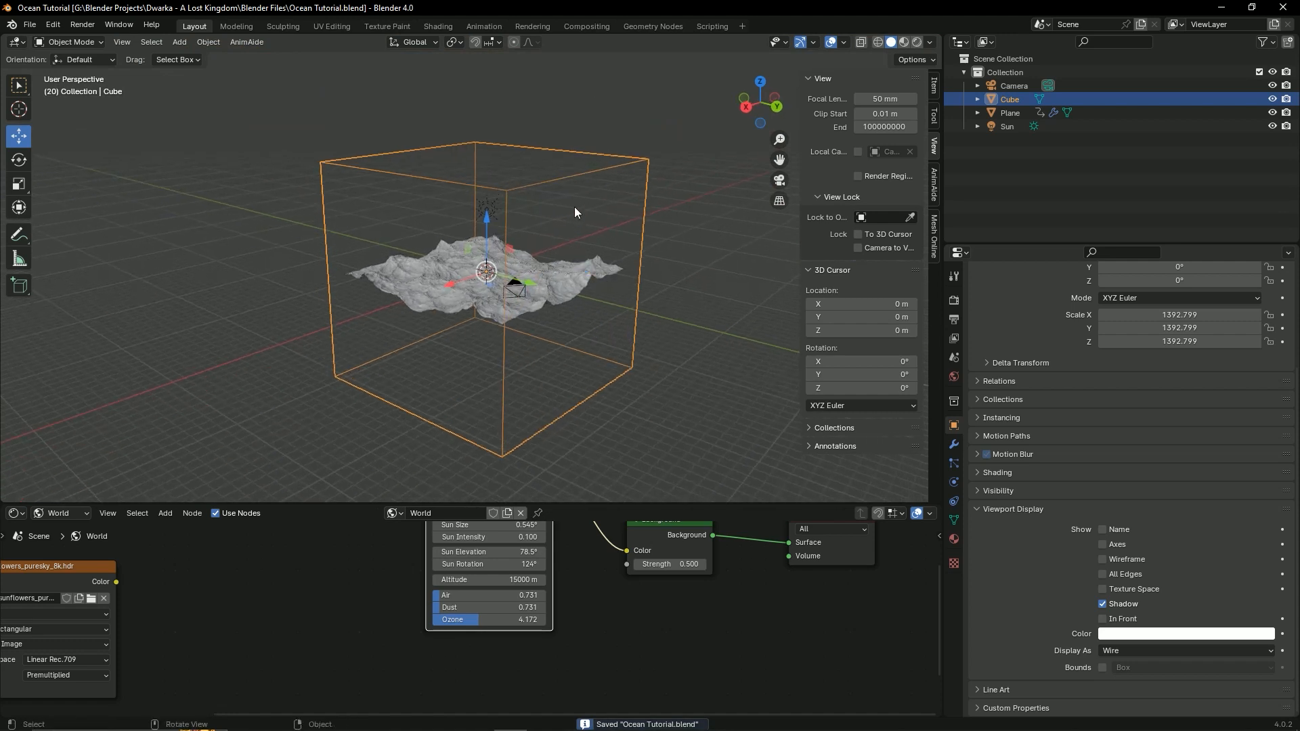
# Step: Delete the sun light above the ocean and save the file
pyautogui.click(547, 228)
pyautogui.click(505, 191)
pyautogui.moveTo(509, 193); pyautogui.dragTo(606, 213, button='middle')
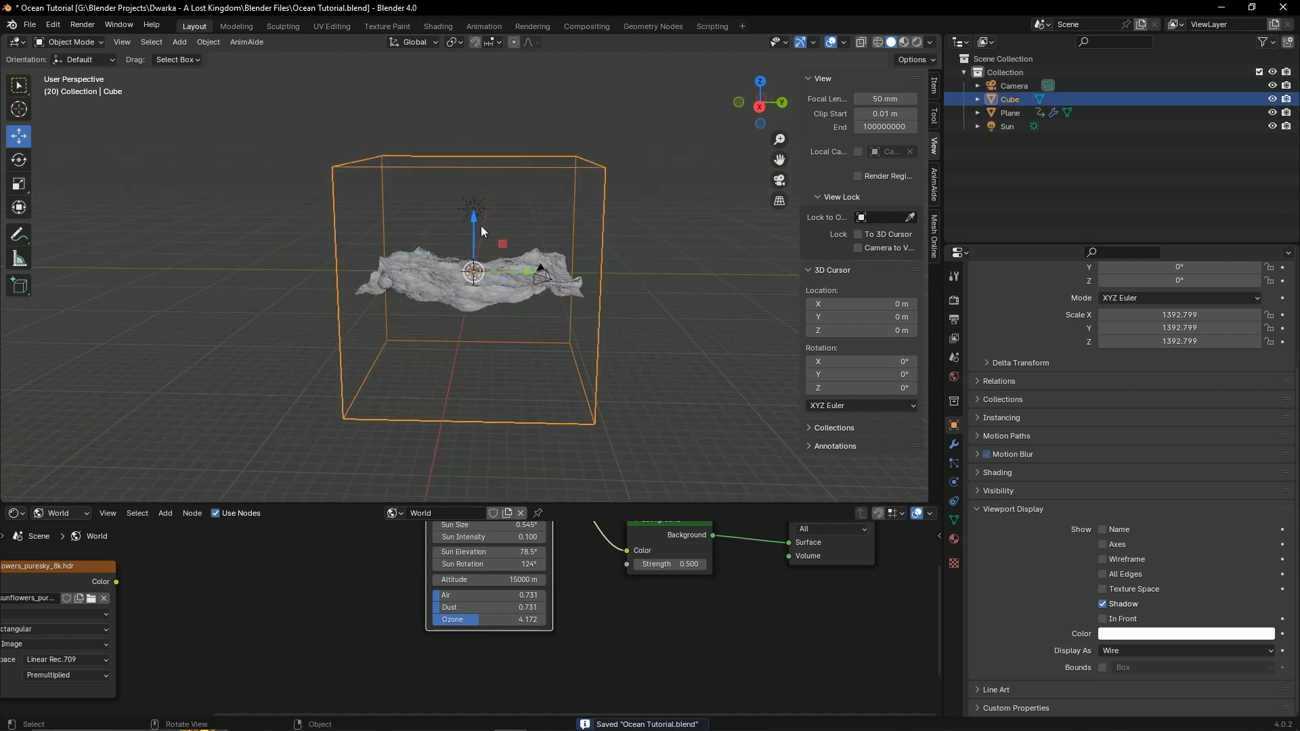
pyautogui.click(466, 203)
pyautogui.keyDown('alt'); pyautogui.moveTo(453, 207); pyautogui.dragTo(560, 197, button='middle'); pyautogui.keyUp('alt')
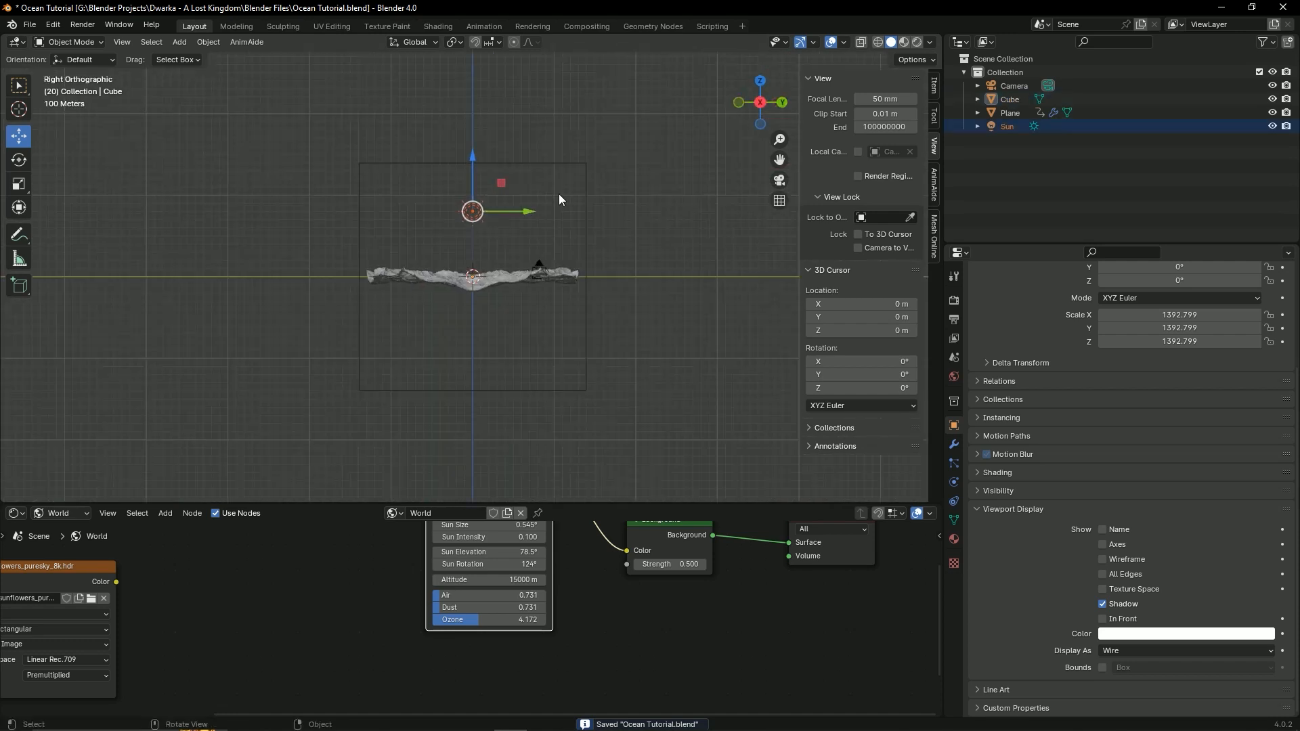
pyautogui.click(560, 165)
pyautogui.click(464, 208)
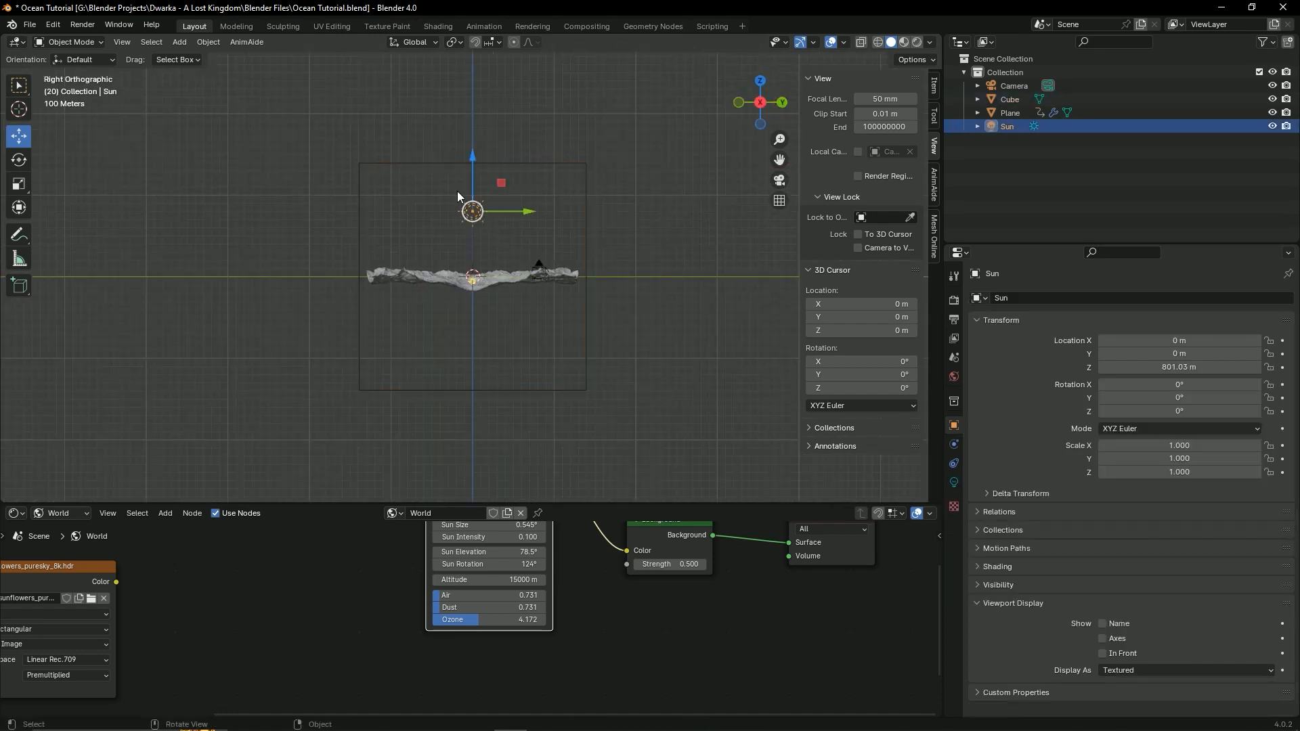
pyautogui.press('Delete')
pyautogui.hotkey('ctrl', 's')
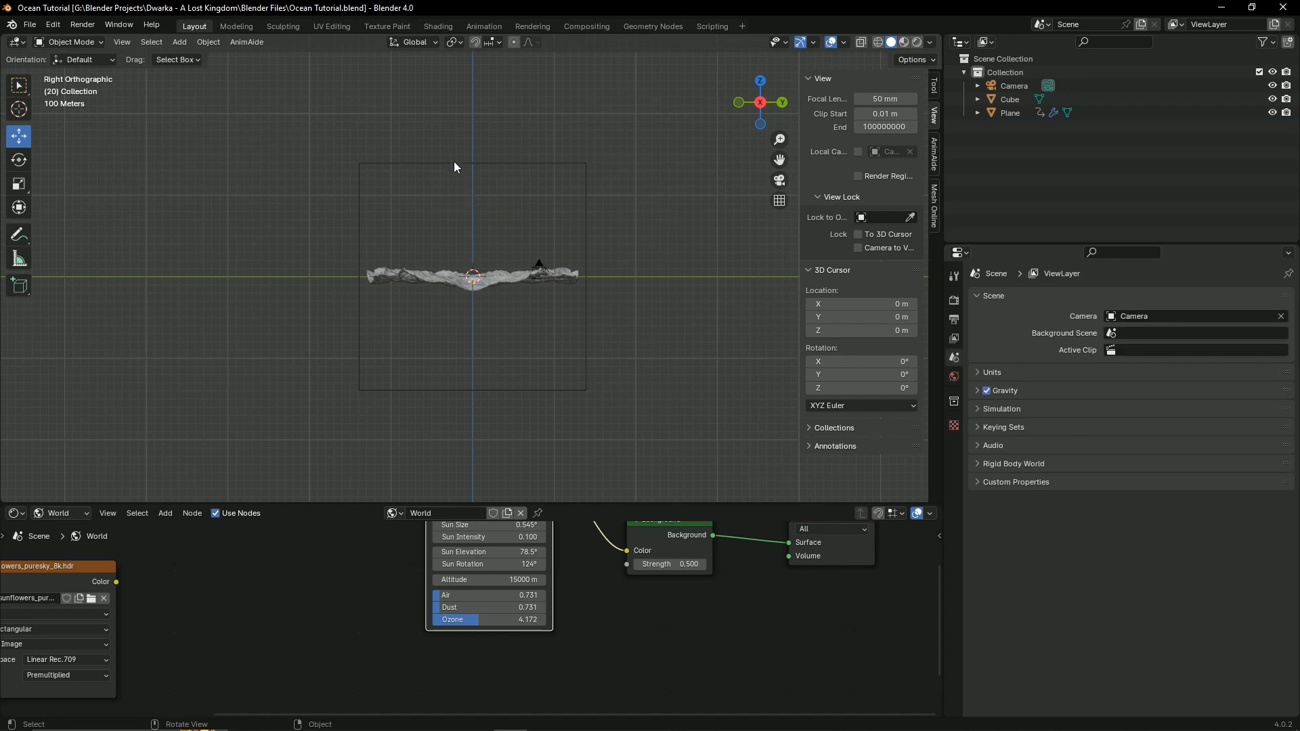
# Step: Raise the cube along Z to about 1195 m, keeping its base just below the ocean in the right orthographic view
pyautogui.click(469, 162)
pyautogui.moveTo(474, 219); pyautogui.dragTo(479, 121)
pyautogui.keyDown('shift'); pyautogui.moveTo(495, 214); pyautogui.dragTo(482, 268, button='middle'); pyautogui.keyUp('shift')
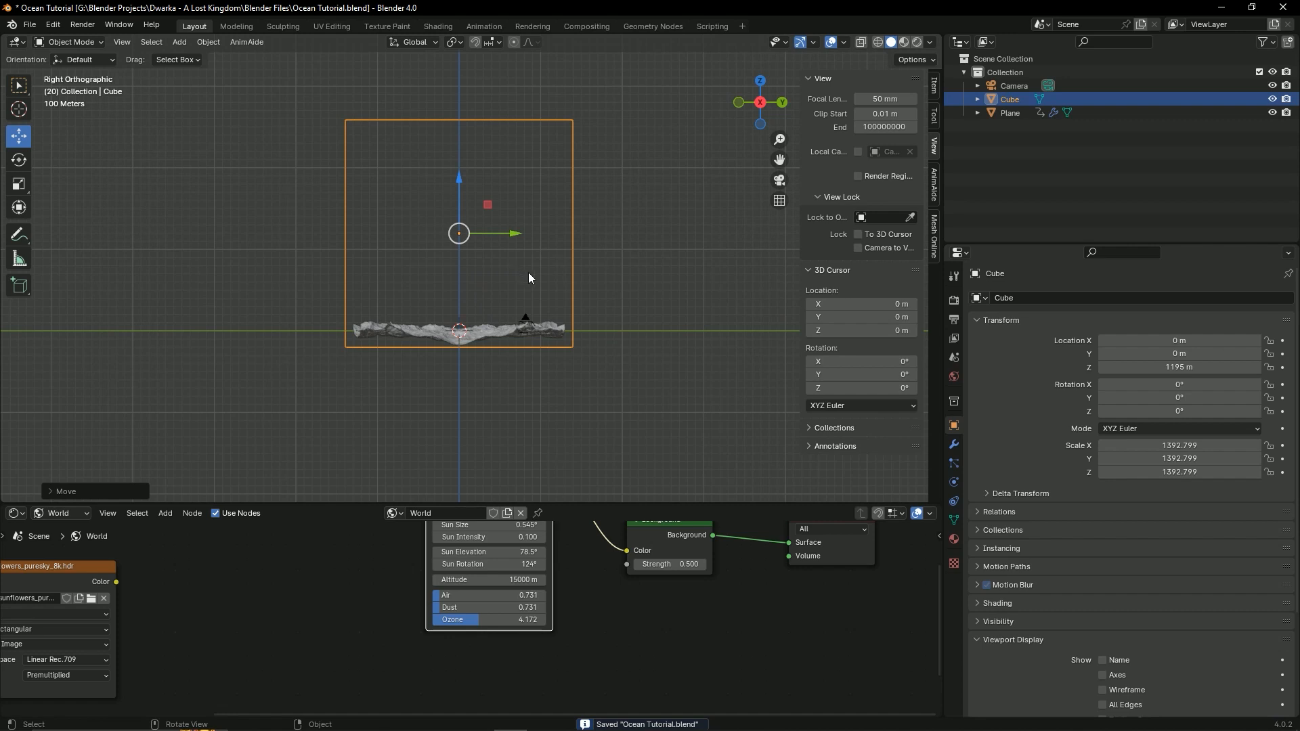
# Step: Flatten the cube to a Z scale of about 673, lower it to about 506 m on Z and save the file
pyautogui.click(19, 183)
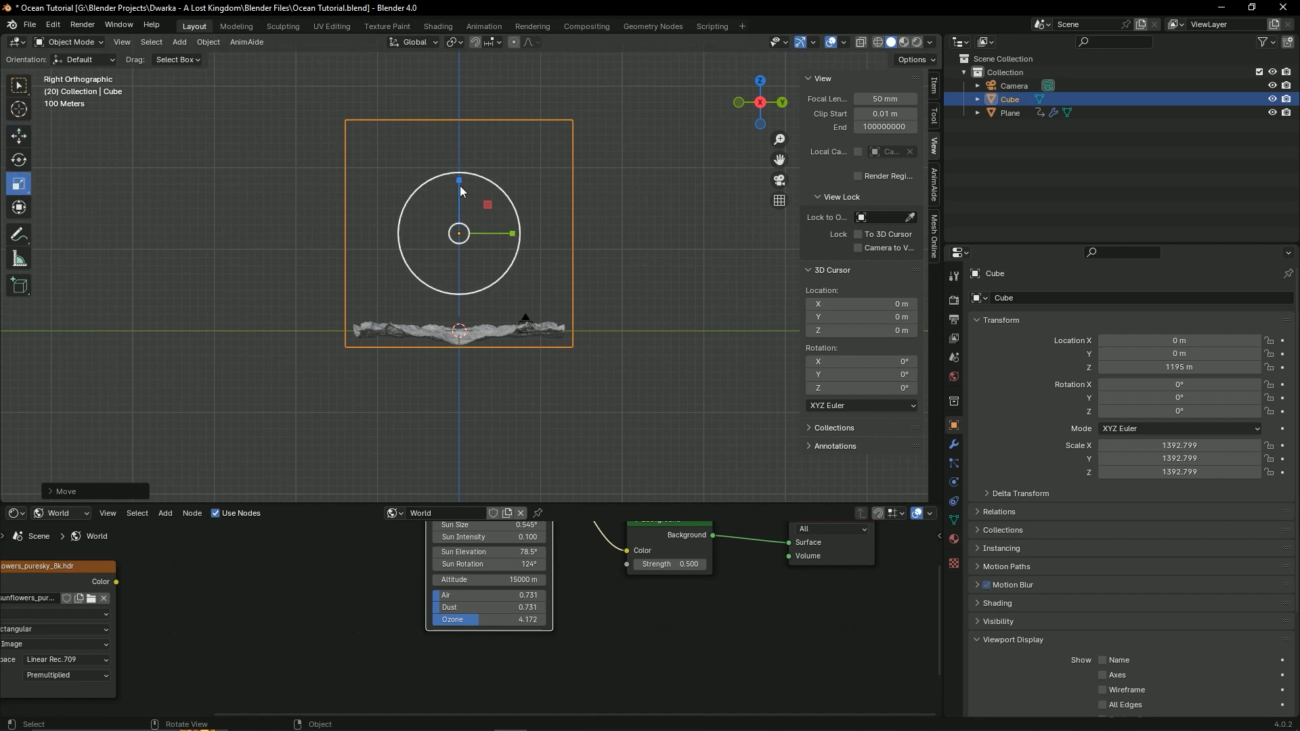
pyautogui.moveTo(460, 187); pyautogui.dragTo(469, 237)
pyautogui.hotkey('ctrl', 'z')
pyautogui.click(27, 136)
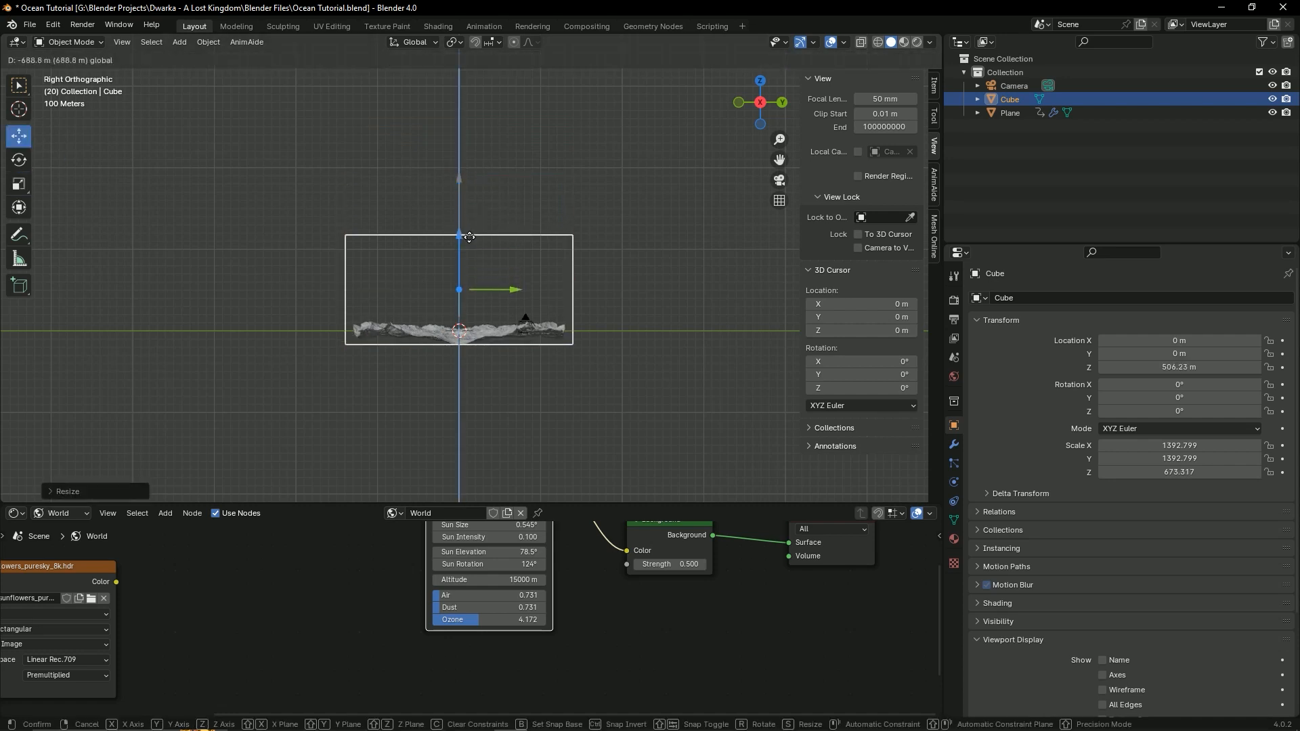
pyautogui.click(470, 237)
pyautogui.moveTo(470, 237); pyautogui.dragTo(550, 331, button='middle')
pyautogui.hotkey('ctrl', 's')
pyautogui.scroll(3, 566, 350)
pyautogui.scroll(3, 507, 314)
pyautogui.scroll(-3, 555, 340)
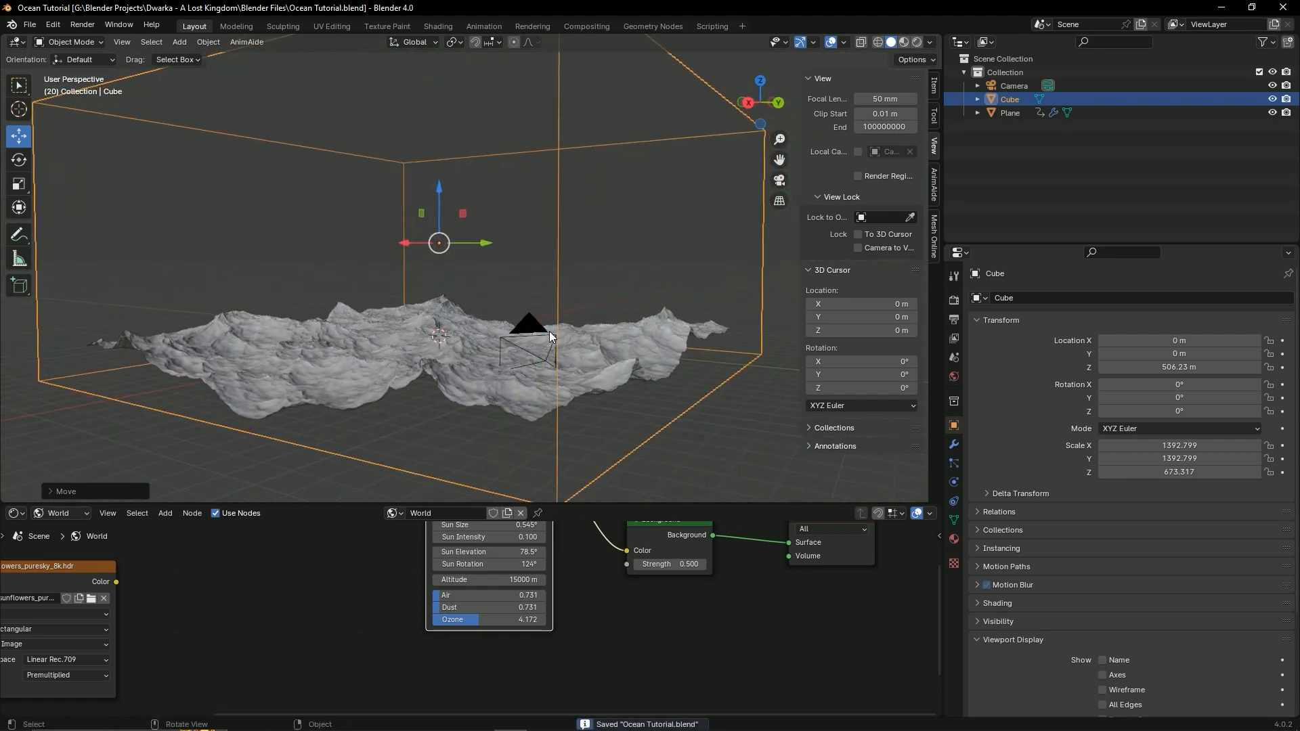
pyautogui.scroll(-2, 551, 333)
# Step: Enlarge the shader editor, switch its shader type from World to Object and create a new material for the cube
pyautogui.moveTo(598, 504); pyautogui.dragTo(599, 407)
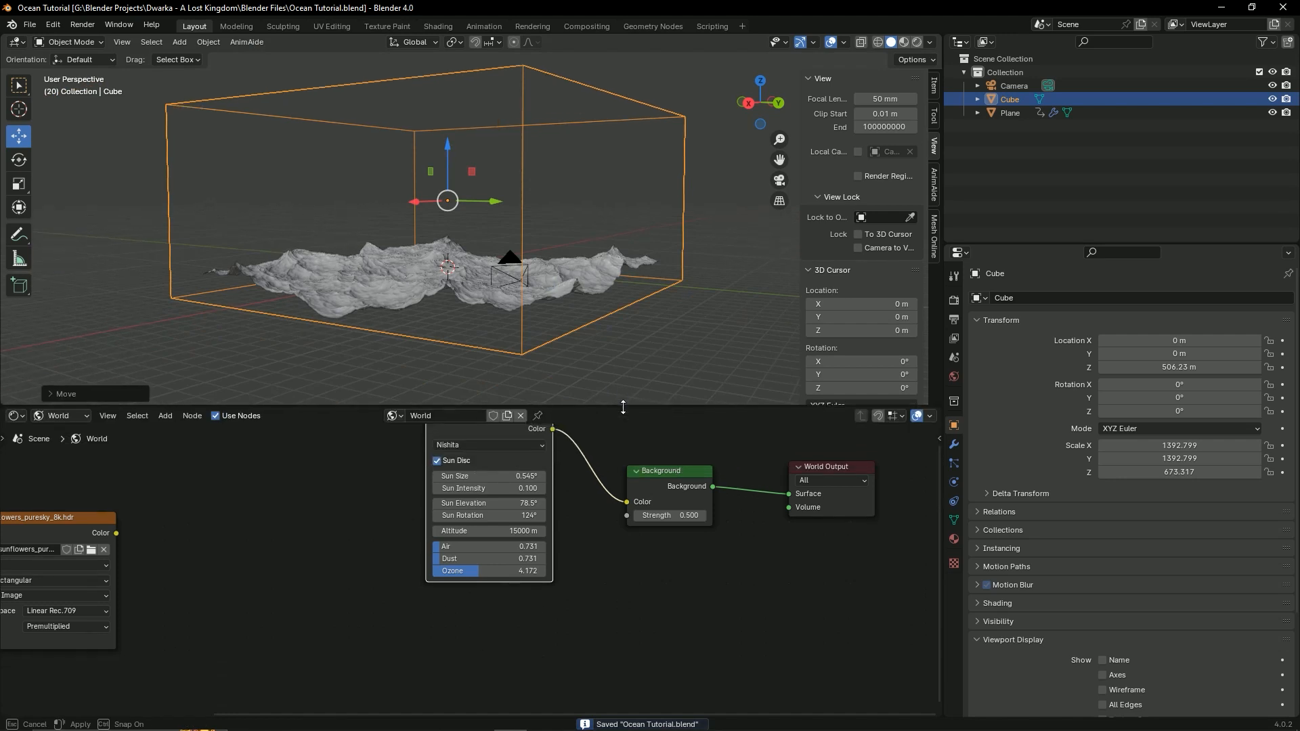
pyautogui.click(61, 416)
pyautogui.click(63, 450)
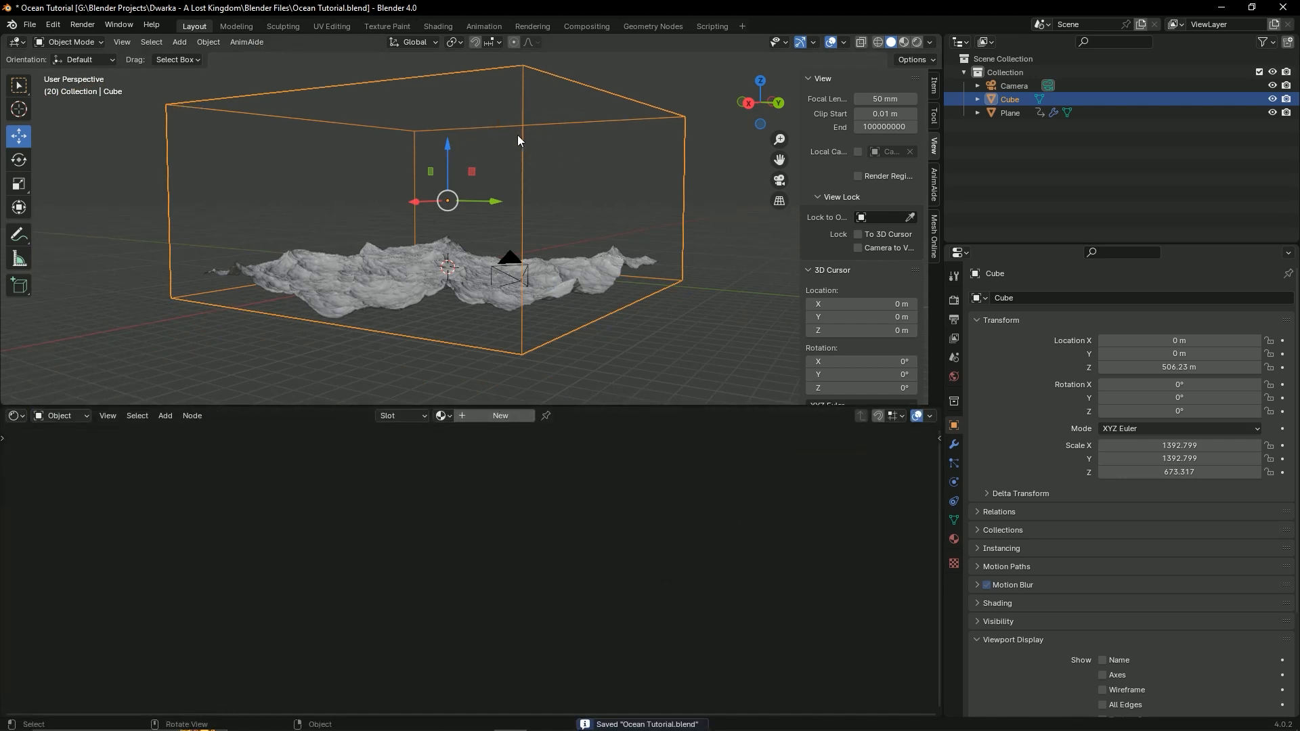
pyautogui.click(505, 421)
# Step: Delete the new material's default shader node, keeping only the Material Output, and save the file
pyautogui.moveTo(470, 532); pyautogui.dragTo(400, 523, button='middle')
pyautogui.click(559, 476)
pyautogui.moveTo(595, 524); pyautogui.dragTo(456, 519)
pyautogui.press('x')
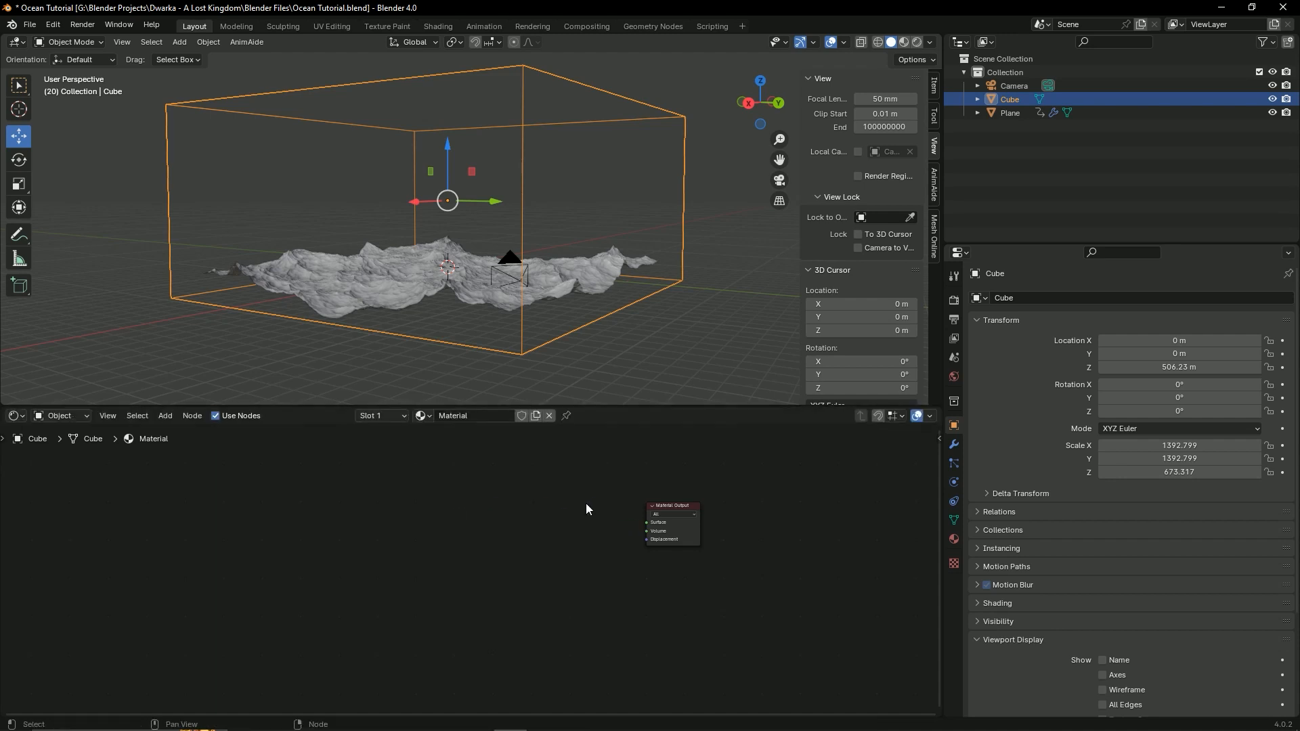
pyautogui.scroll(4, 535, 519)
pyautogui.moveTo(554, 481); pyautogui.dragTo(460, 519, button='middle')
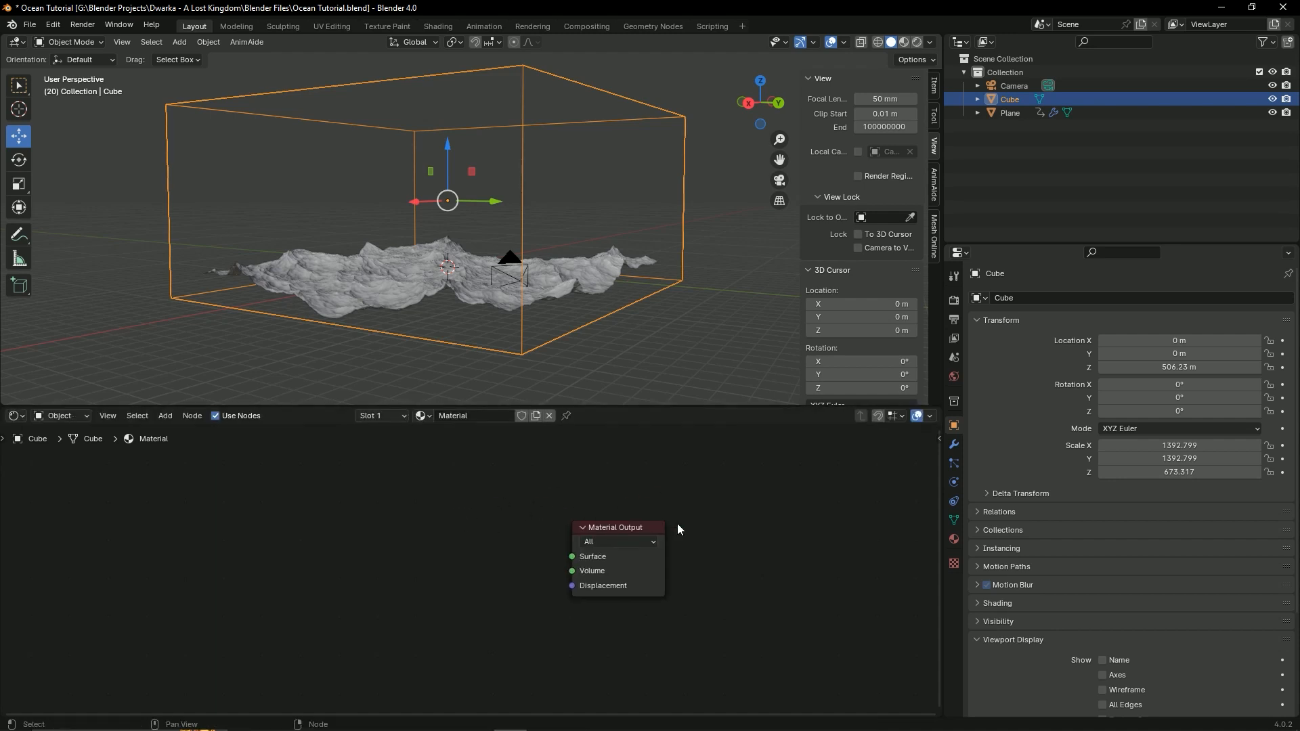
pyautogui.hotkey('ctrl', 's')
# Step: Try feeding a Principled Volume node into the Material Output's Volume input and delete that node
pyautogui.click(652, 525)
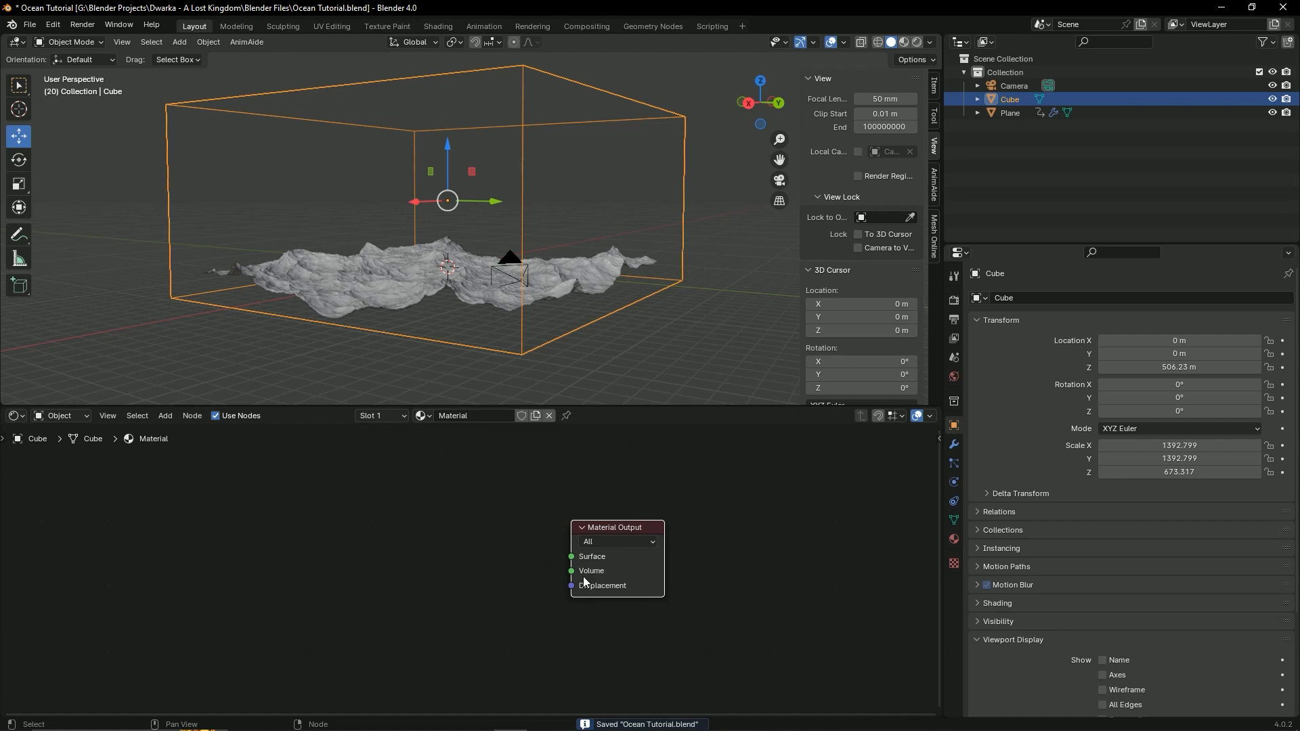
pyautogui.moveTo(572, 571); pyautogui.dragTo(444, 568)
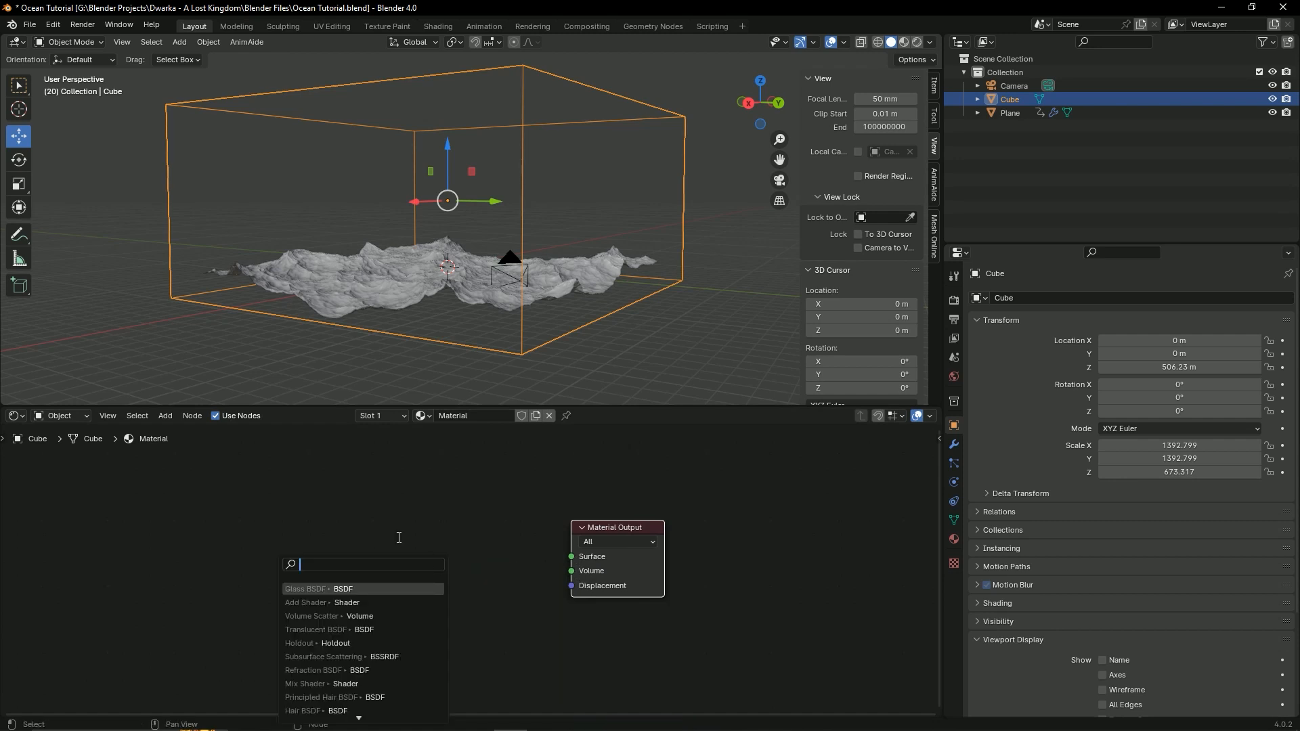
pyautogui.write('vol')
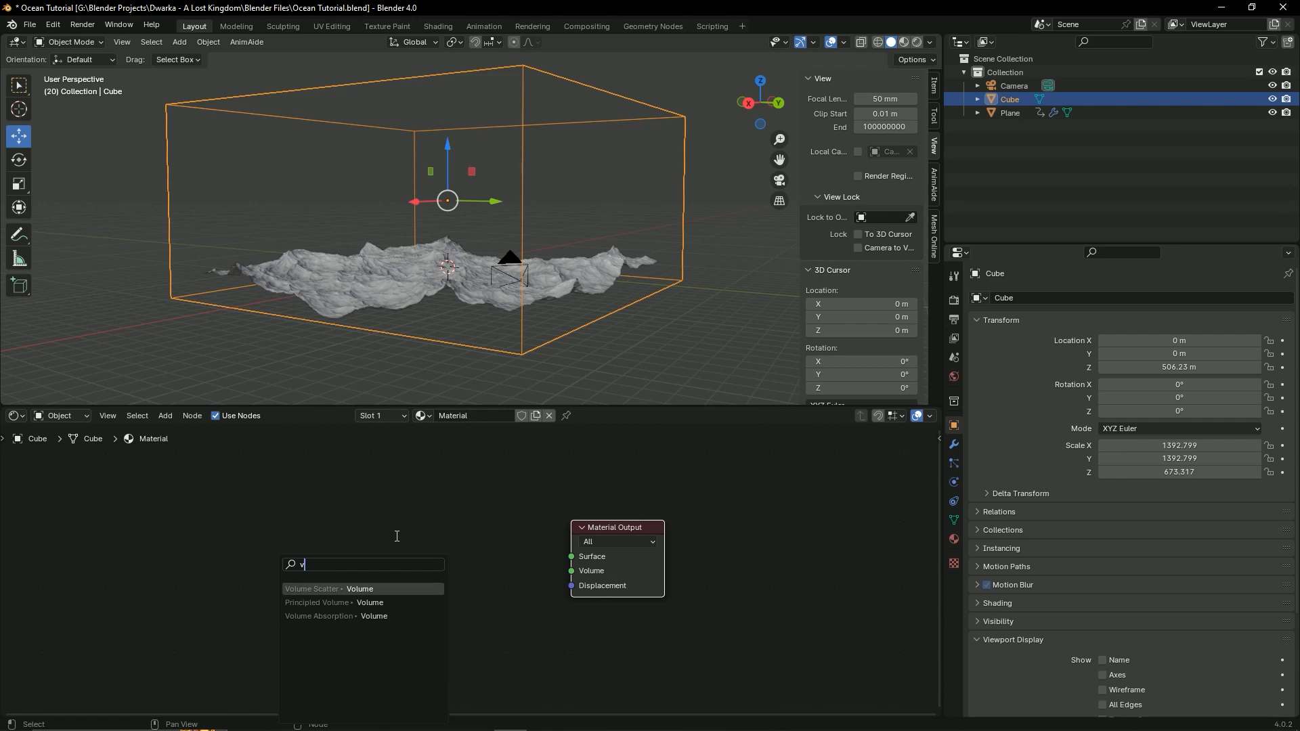
pyautogui.click(380, 603)
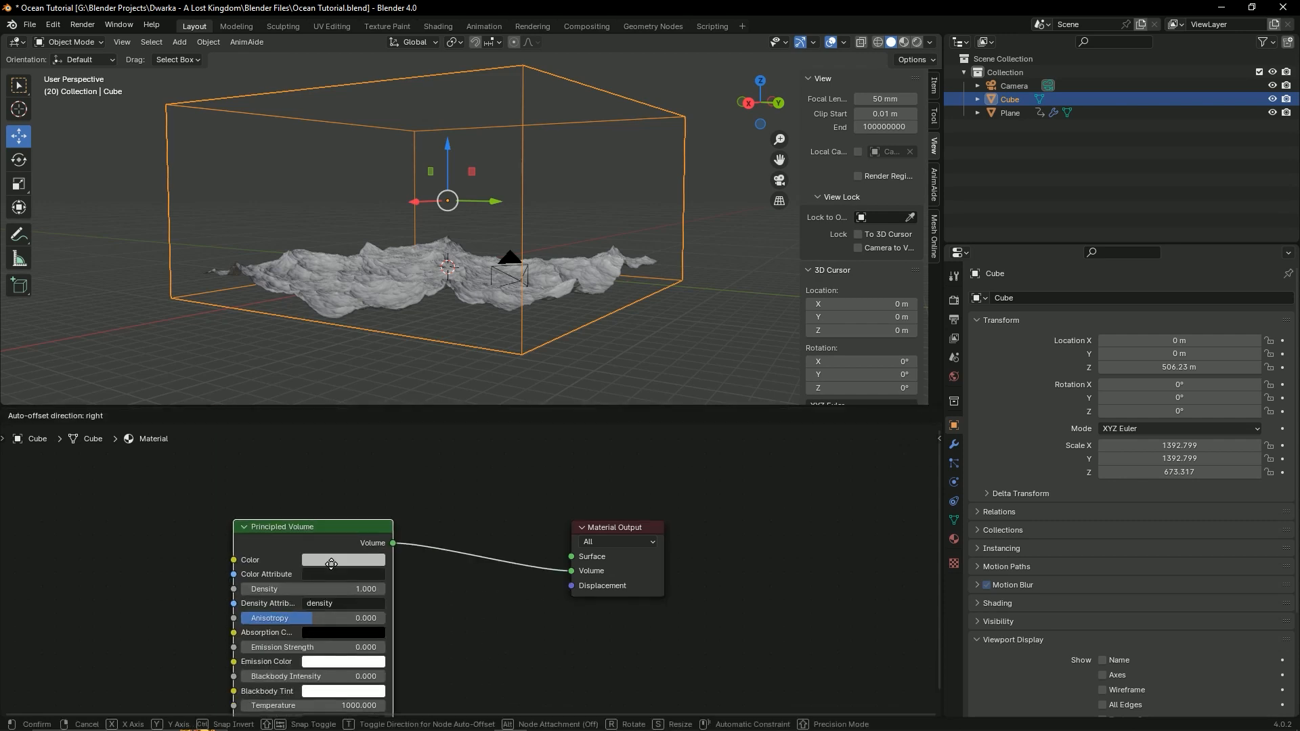
pyautogui.click(348, 545)
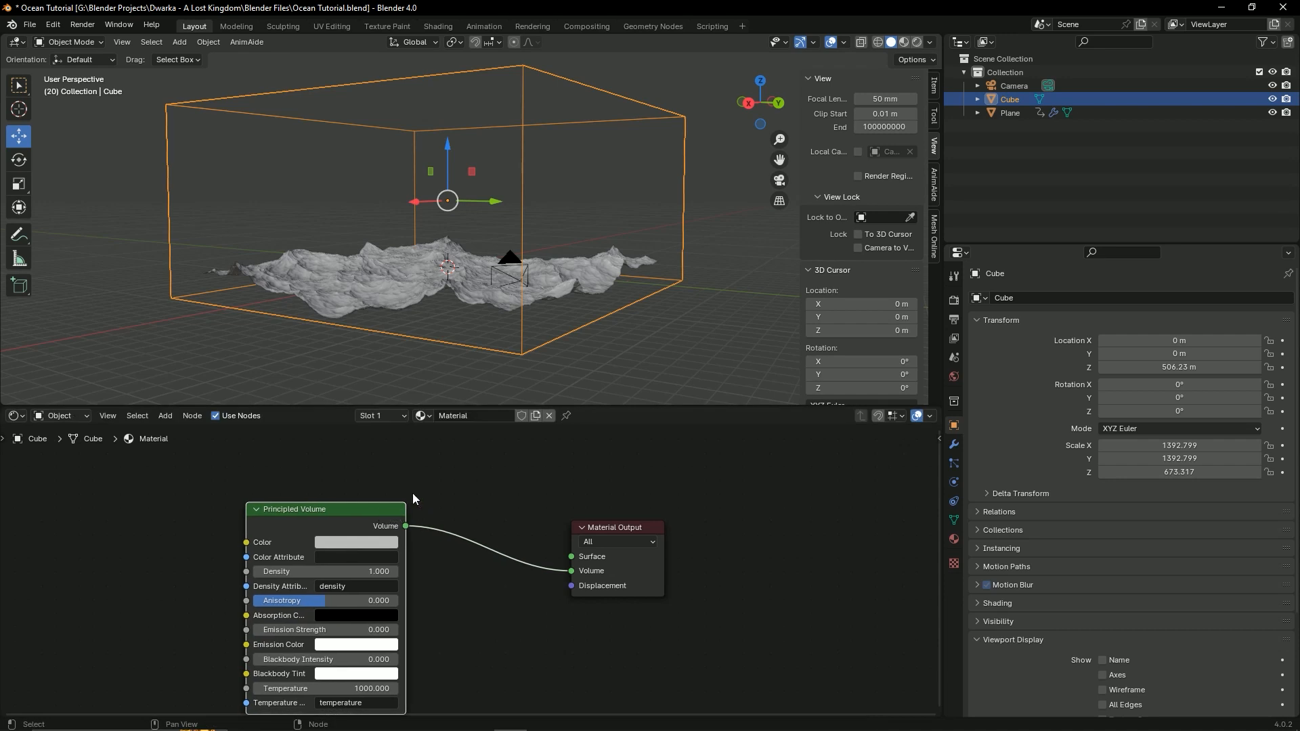
pyautogui.press('Delete')
# Step: Add a Principled Volume node connected to the Material Output's Volume input and save the file
pyautogui.moveTo(562, 570); pyautogui.dragTo(410, 573)
pyautogui.write('volume')
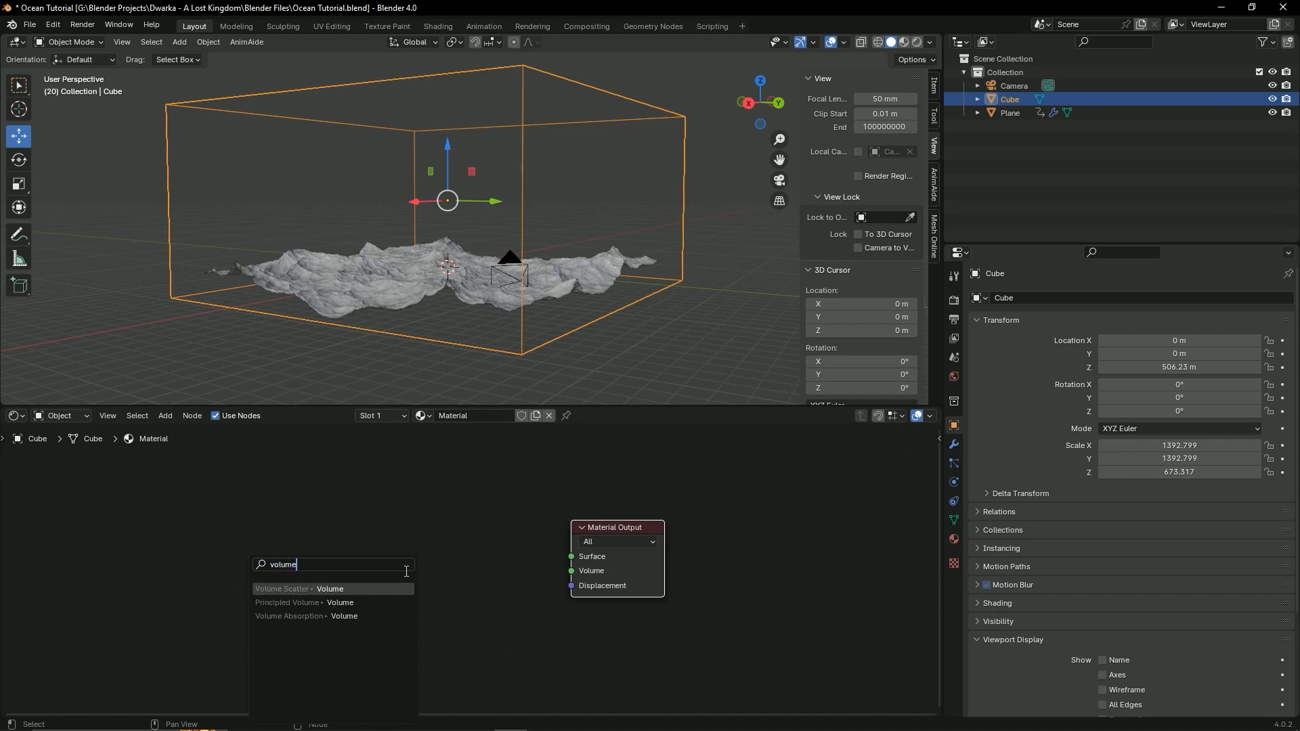
pyautogui.press('Down')
pyautogui.press('Return')
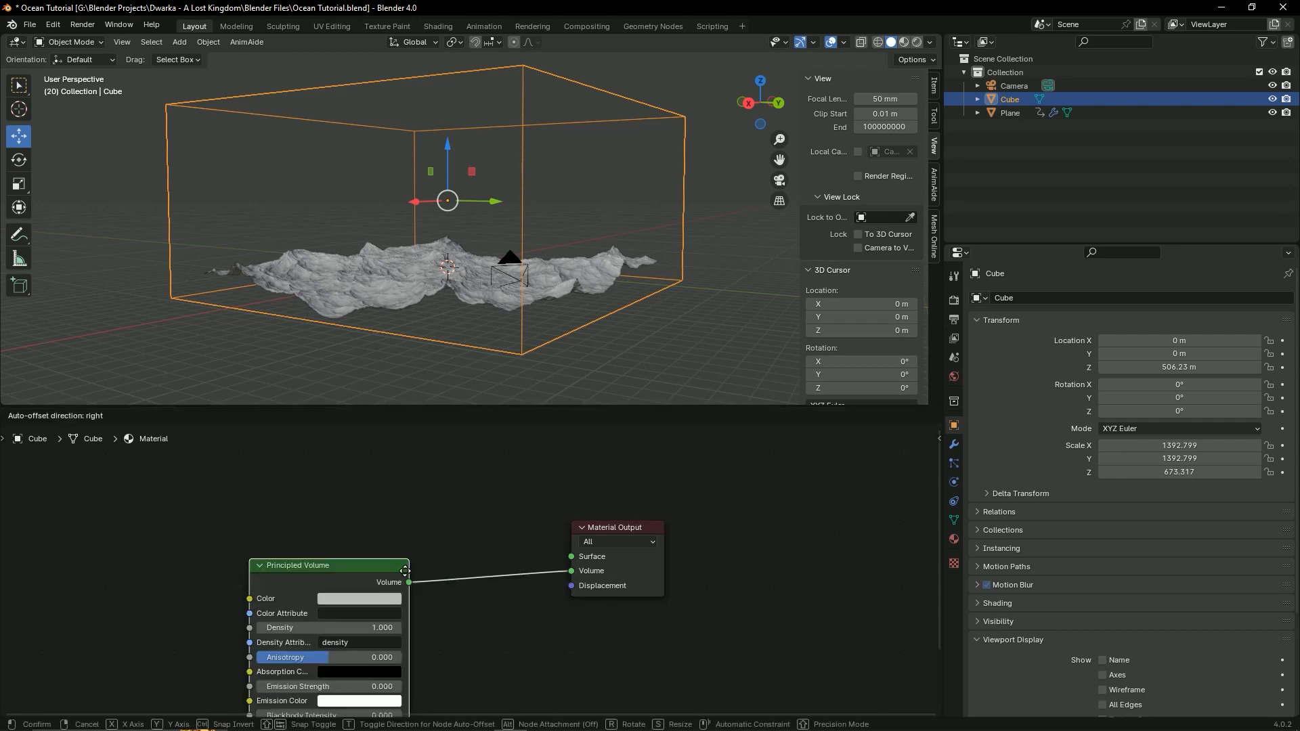
pyautogui.click(429, 520)
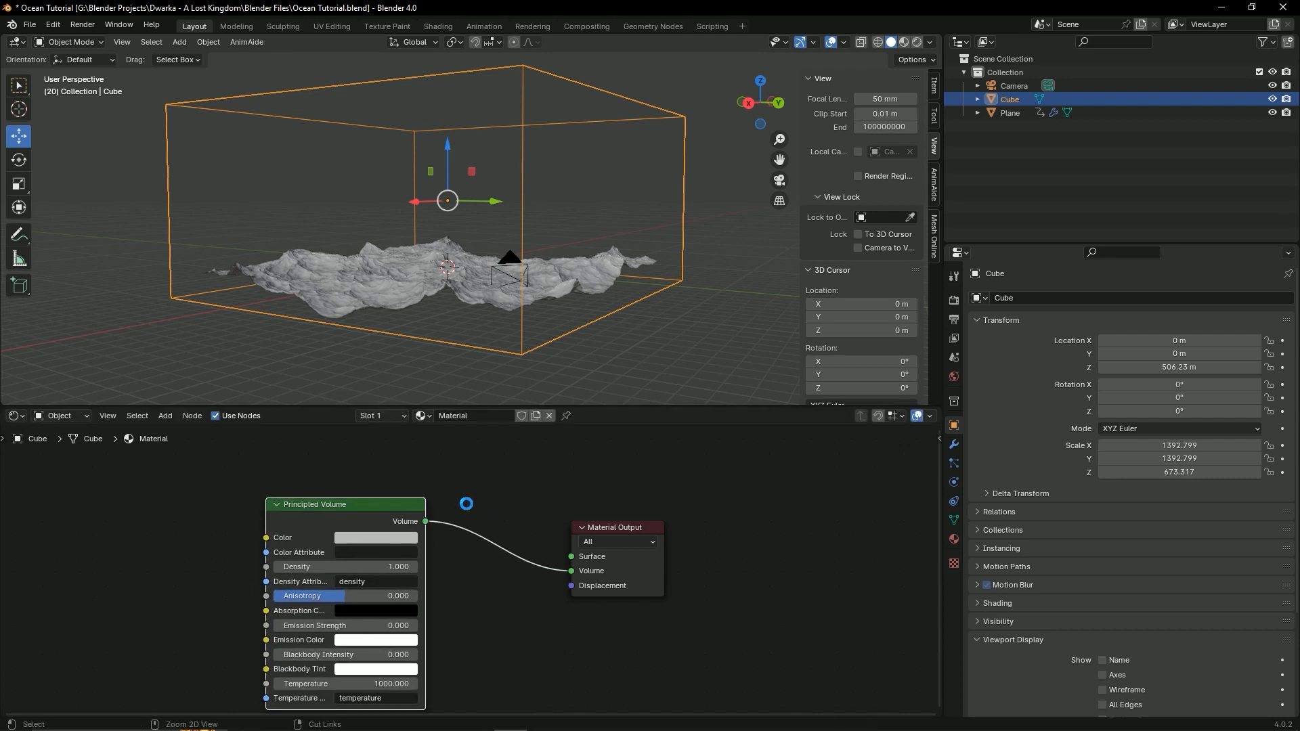
pyautogui.hotkey('ctrl', 's')
pyautogui.scroll(-1, 453, 531)
pyautogui.scroll(3, 590, 487)
pyautogui.moveTo(453, 532); pyautogui.dragTo(592, 549, button='middle')
pyautogui.scroll(-1, 592, 549)
pyautogui.scroll(-2, 584, 532)
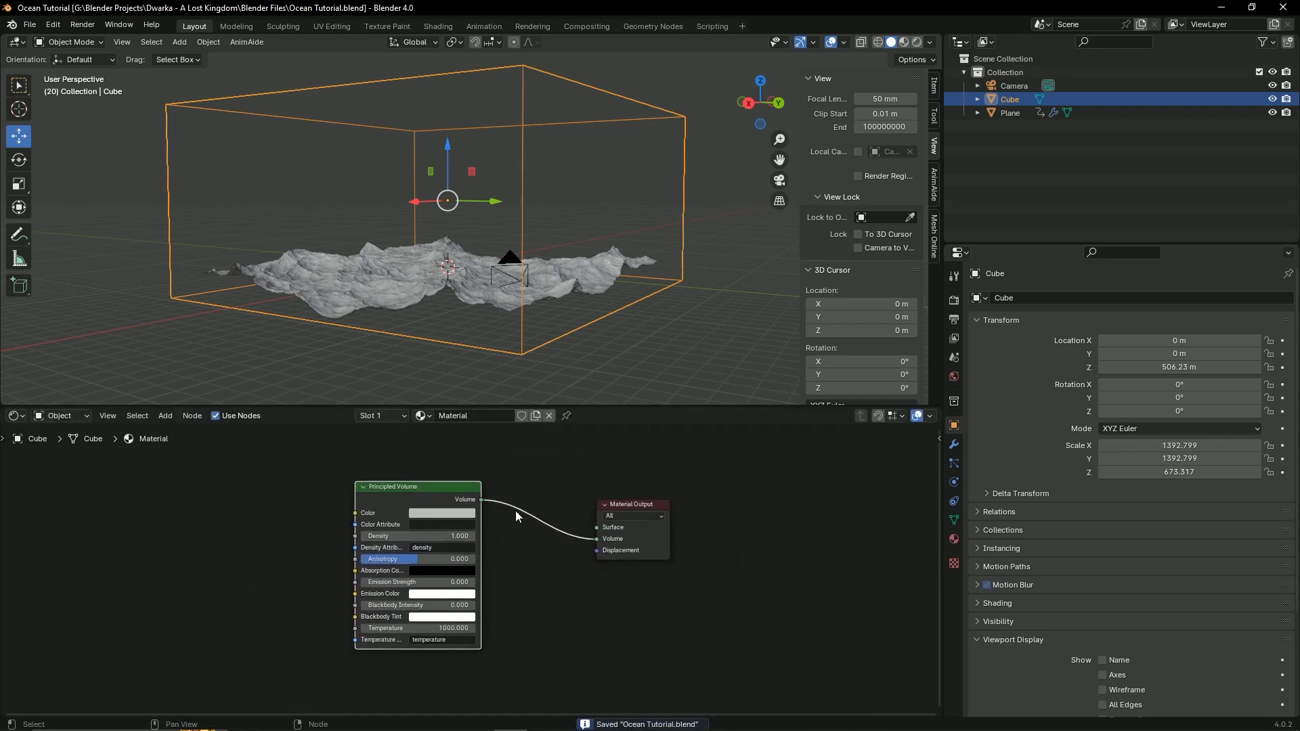
# Step: Switch the viewport to rendered shading and inspect the cube's volume from outside
pyautogui.click(911, 43)
pyautogui.click(917, 43)
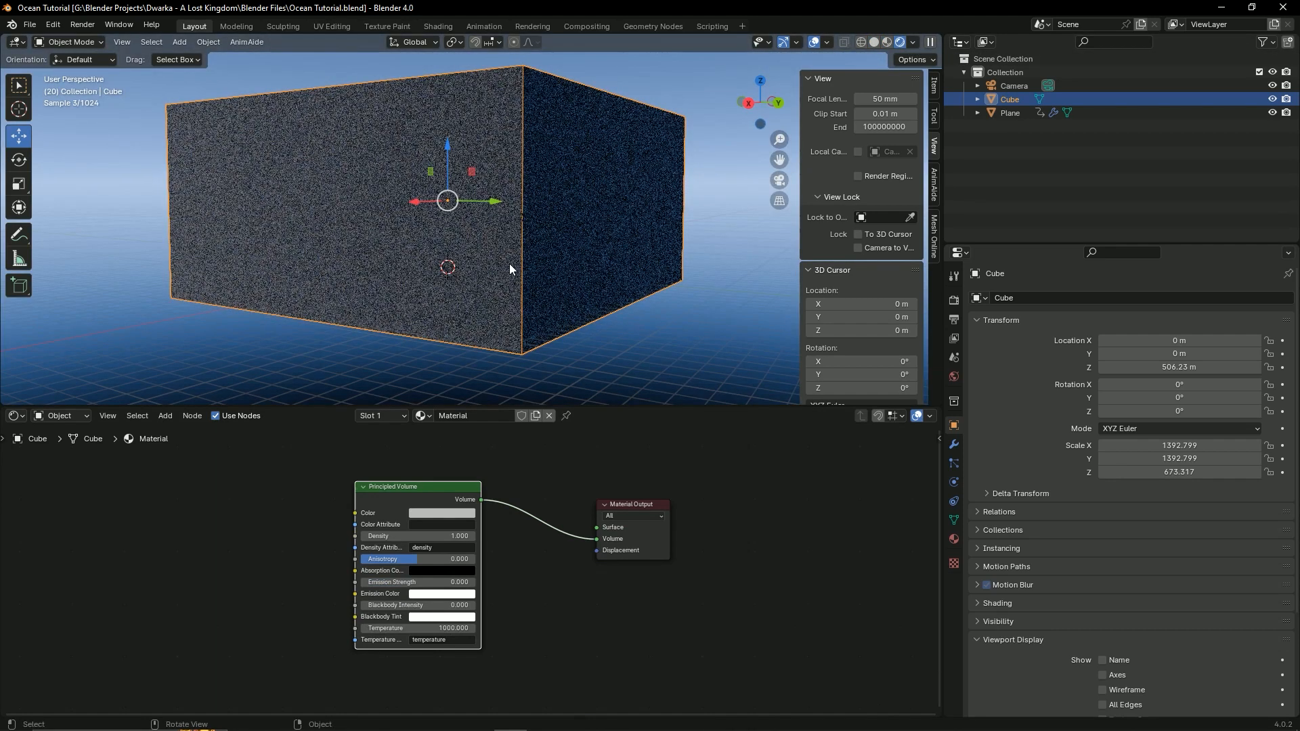
pyautogui.moveTo(509, 263)
pyautogui.mouseDown(button='middle')
pyautogui.moveTo(623, 320)
pyautogui.moveTo(514, 287)
pyautogui.moveTo(543, 295)
pyautogui.moveTo(506, 250)
pyautogui.moveTo(546, 282)
pyautogui.moveTo(523, 281)
pyautogui.mouseUp(button='middle')
pyautogui.scroll(3, 547, 297)
pyautogui.scroll(-5, 546, 283)
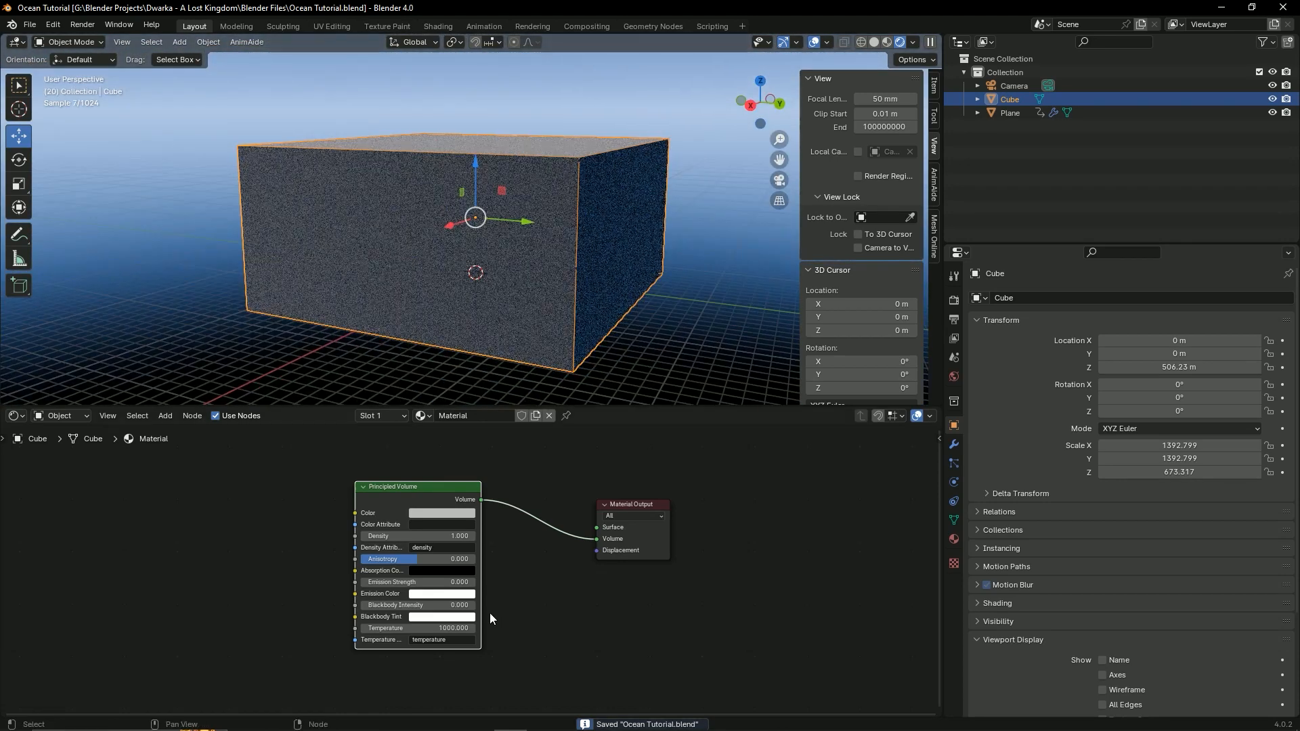
# Step: Set the Principled Volume's Density to 0.001, check the fog over the ocean and save the file
pyautogui.scroll(4, 489, 606)
pyautogui.moveTo(487, 601); pyautogui.dragTo(674, 634, button='middle')
pyautogui.scroll(5, 675, 634)
pyautogui.moveTo(609, 581); pyautogui.dragTo(497, 546, button='middle')
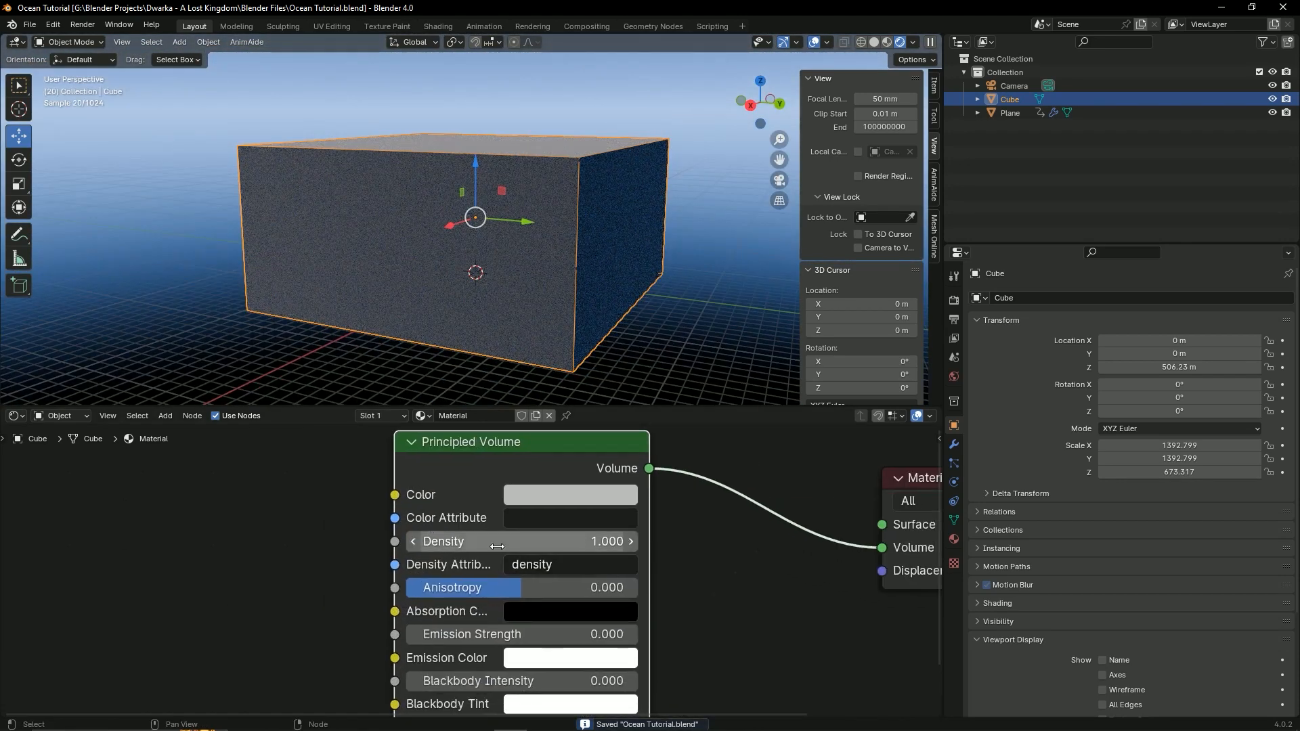
pyautogui.click(549, 541)
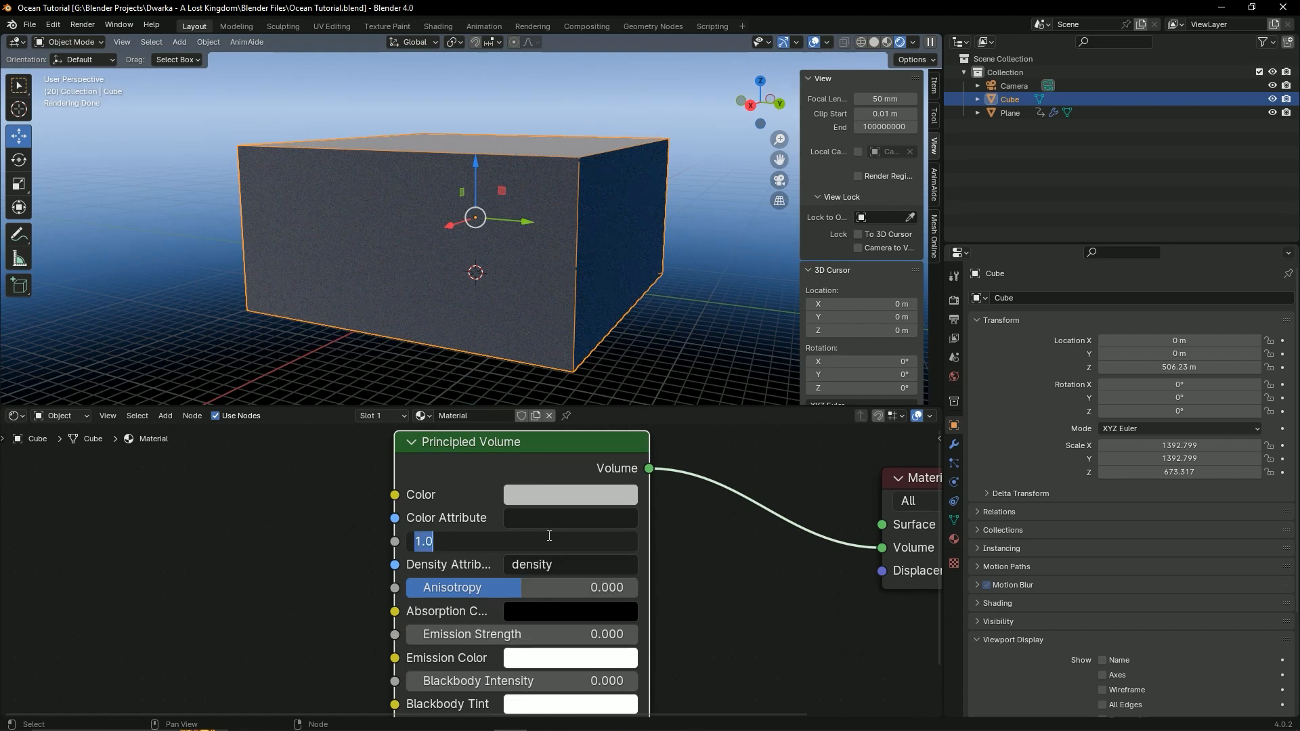
pyautogui.write('0.001')
pyautogui.press('Return')
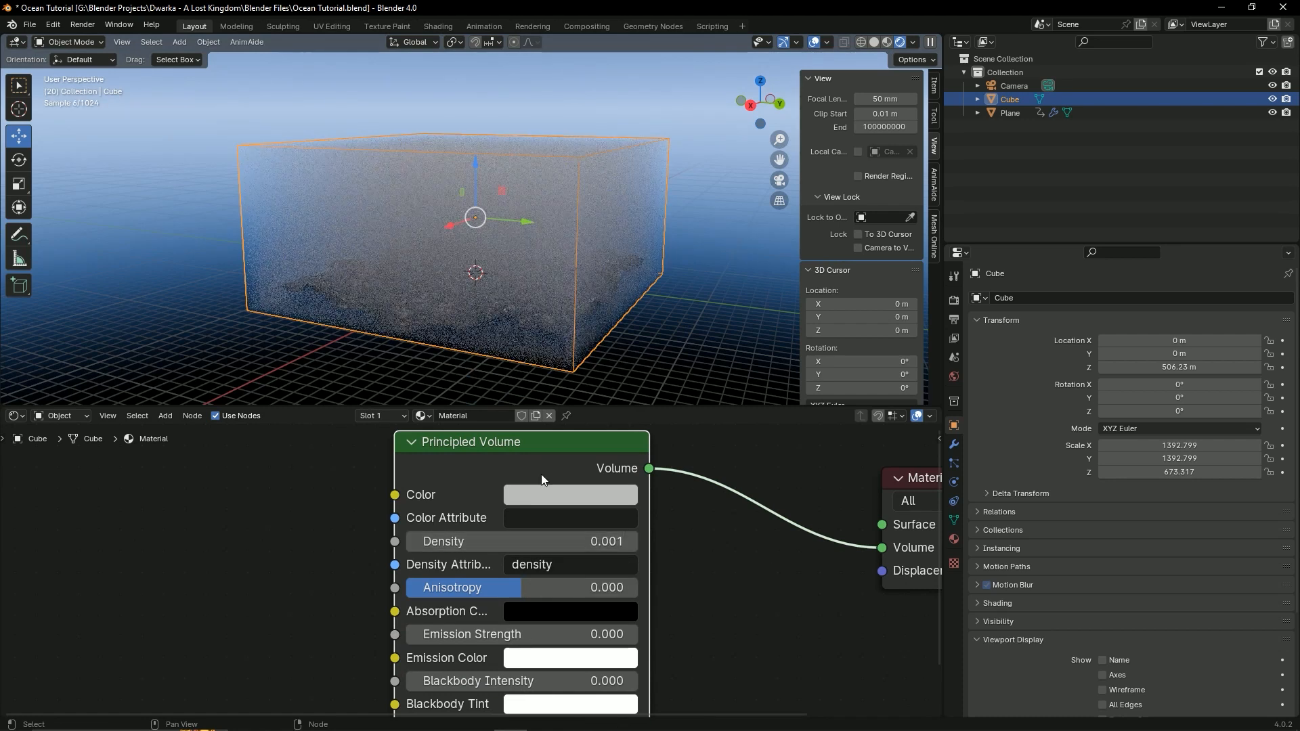
pyautogui.scroll(2, 490, 261)
pyautogui.scroll(3, 490, 262)
pyautogui.moveTo(499, 265); pyautogui.dragTo(538, 270, button='middle')
pyautogui.scroll(-3, 566, 251)
pyautogui.hotkey('ctrl', 's')
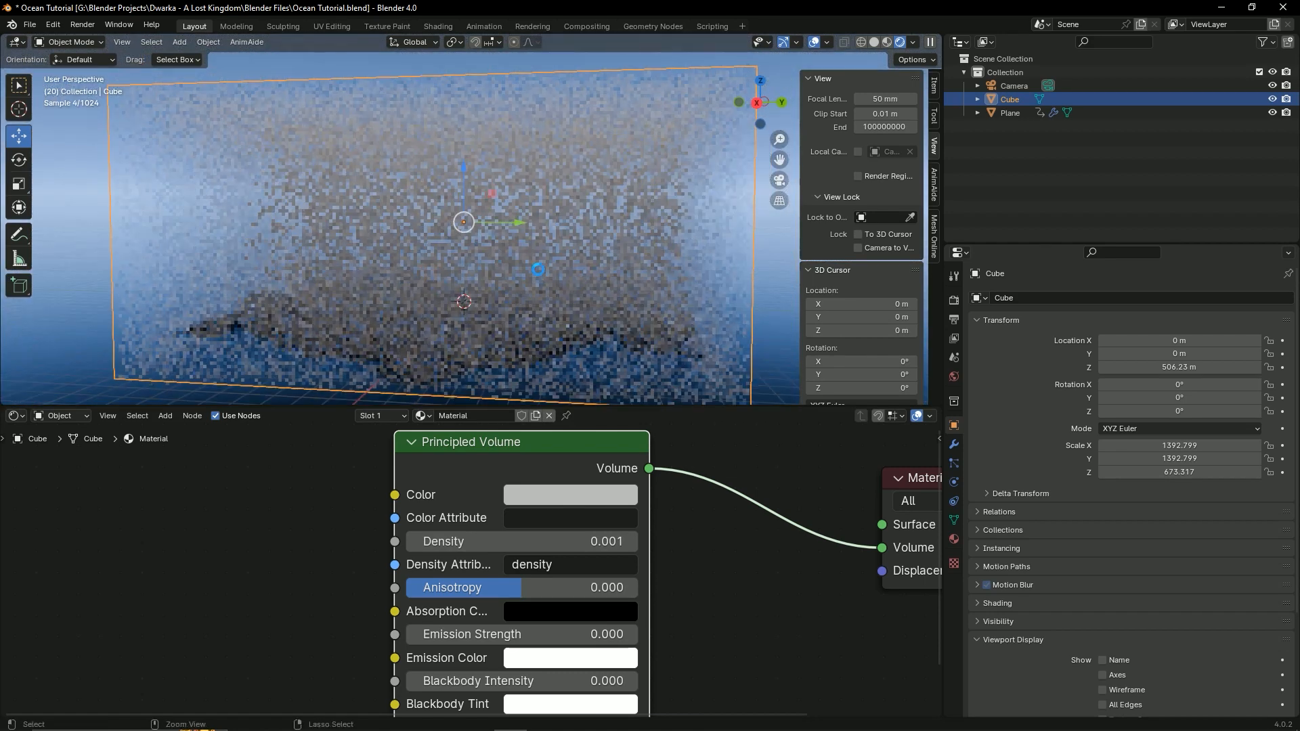
# Step: View the scene through the camera with viewport overlays hidden and the cube deselected
pyautogui.press('KP_0')
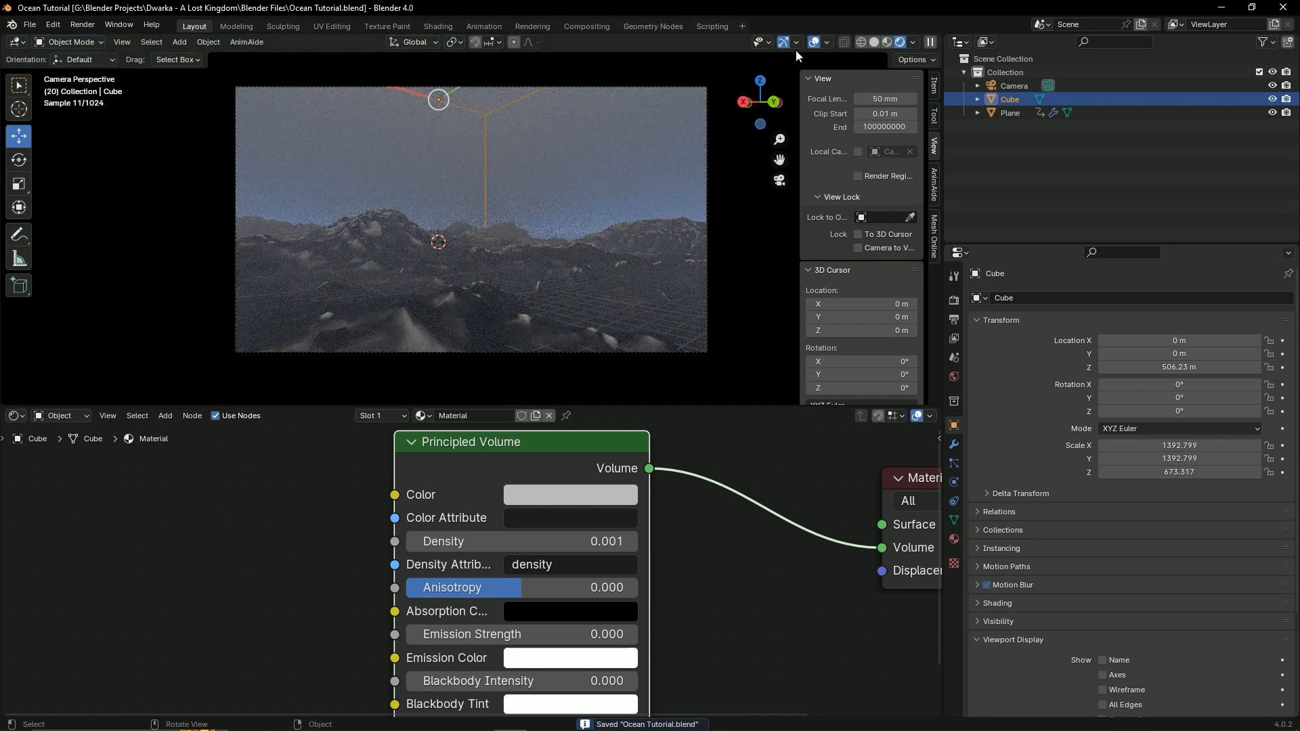
pyautogui.click(811, 39)
pyautogui.click(565, 169)
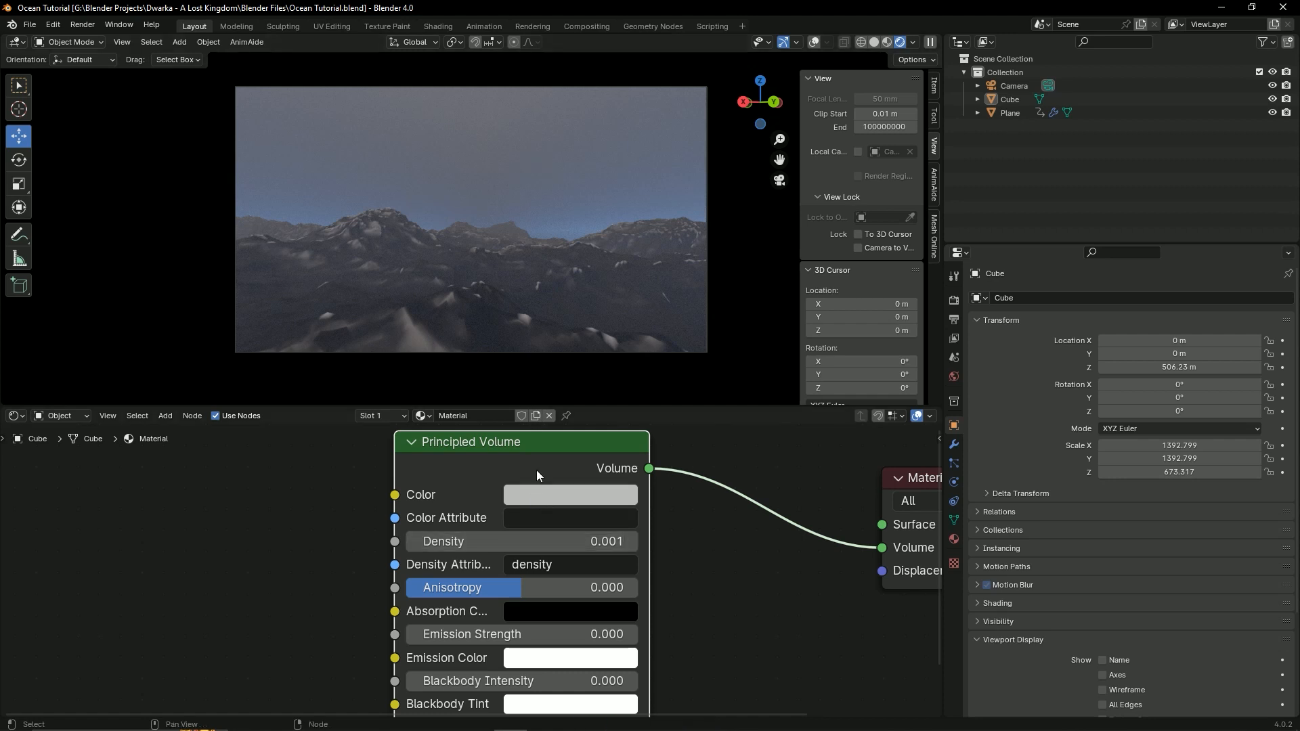
# Step: Raise the Principled Volume's Anisotropy to 0.673 and save the file
pyautogui.moveTo(541, 477); pyautogui.dragTo(531, 475)
pyautogui.scroll(-2, 645, 552)
pyautogui.scroll(2, 608, 525)
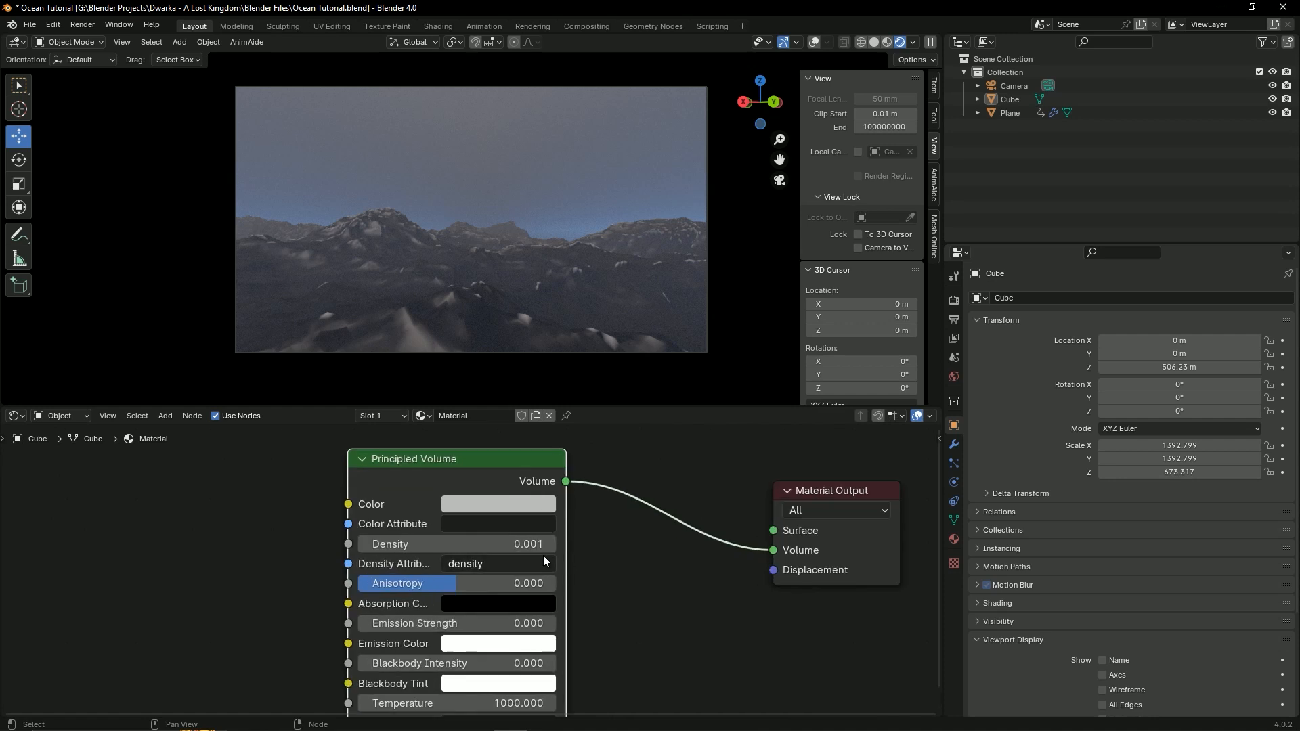
pyautogui.scroll(-1, 608, 525)
pyautogui.scroll(2, 582, 535)
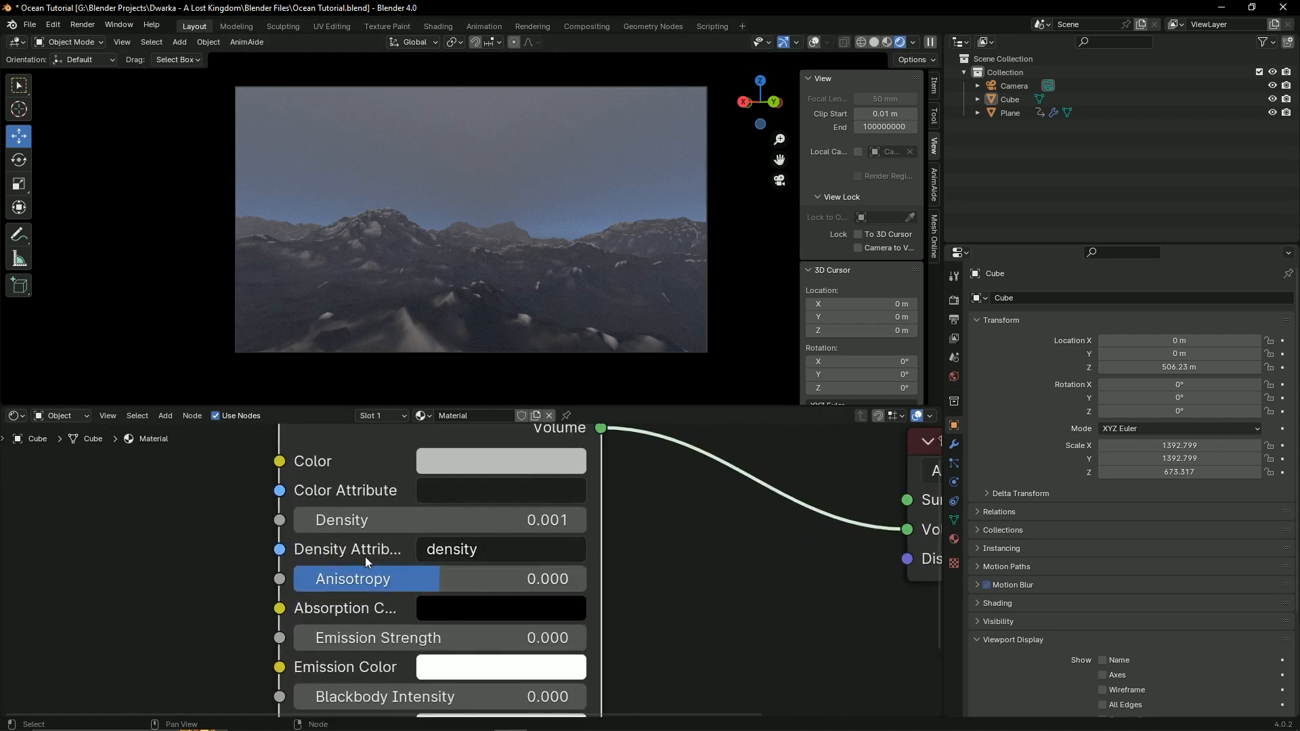
pyautogui.moveTo(409, 579); pyautogui.dragTo(538, 579)
pyautogui.scroll(-3, 704, 605)
pyautogui.hotkey('ctrl', 's')
pyautogui.scroll(-1, 705, 602)
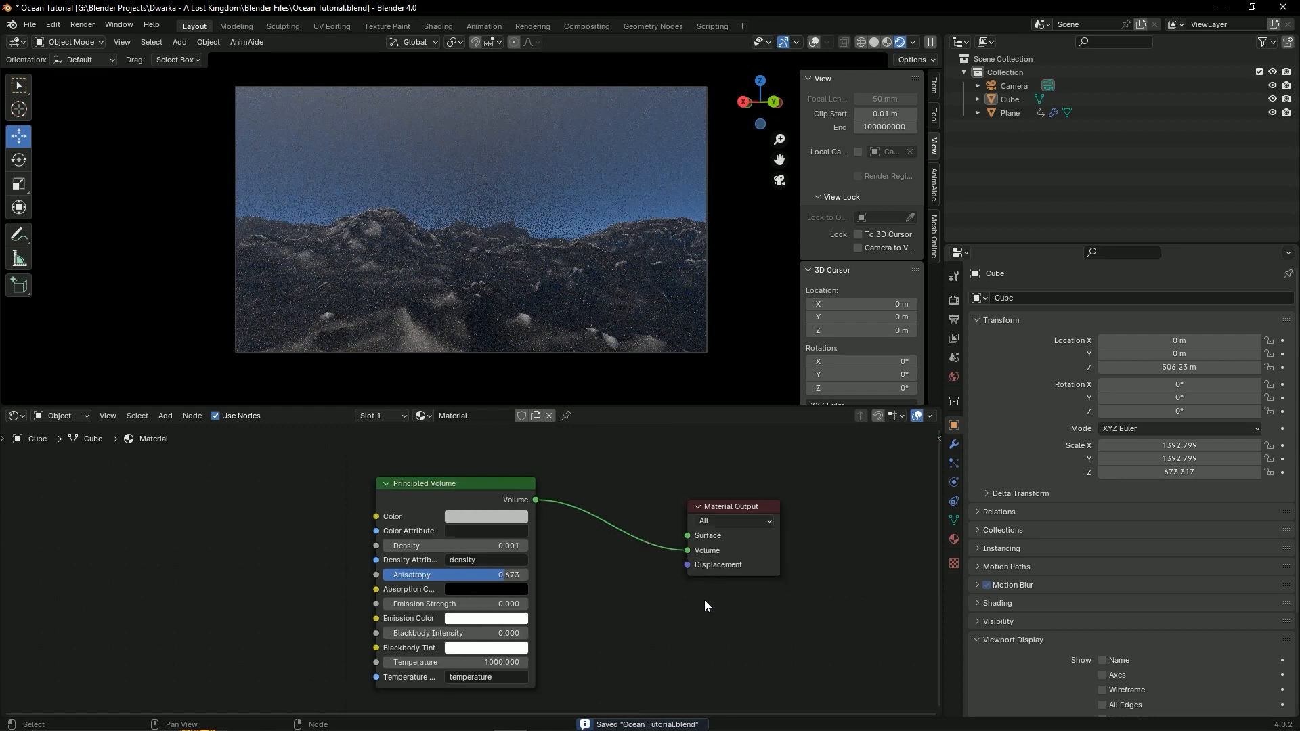
pyautogui.hotkey('ctrl', 's')
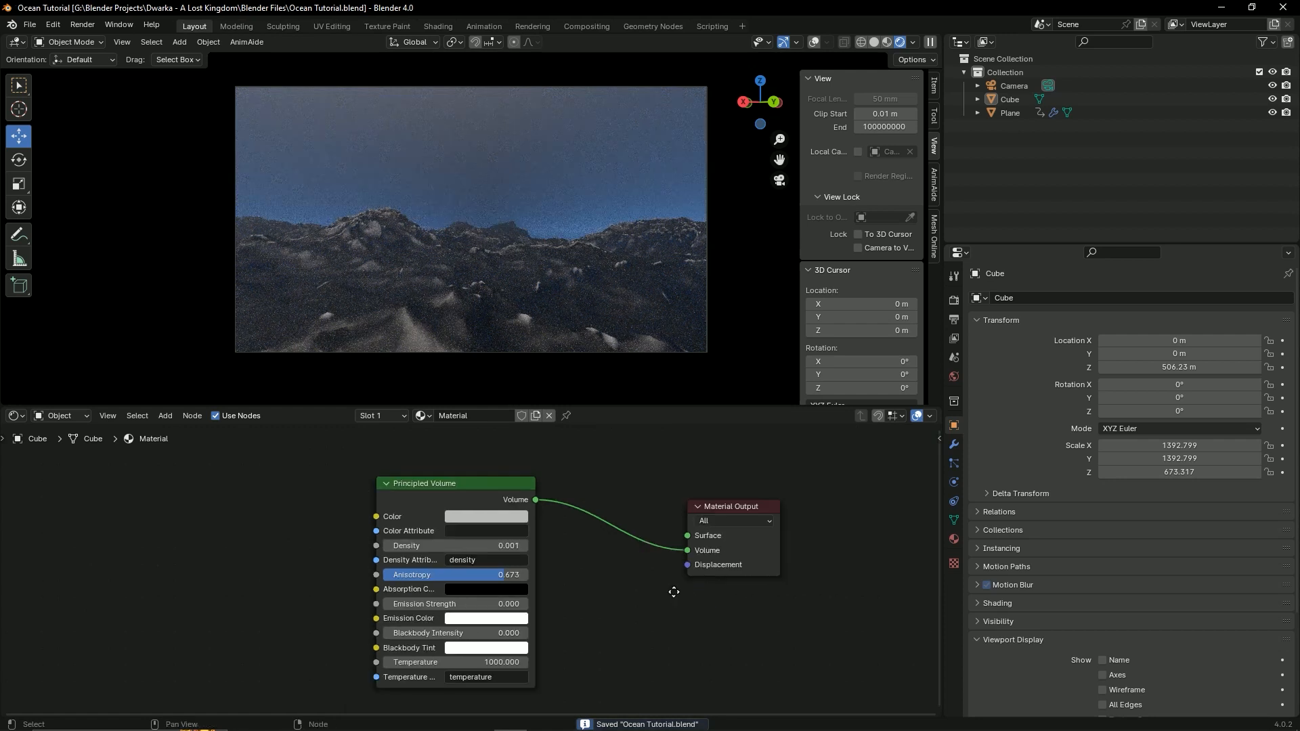
# Step: Set the Principled Volume's Color to dark blue with Hue 0.612, Saturation 0.992 and Value 0.038, and save the file
pyautogui.moveTo(673, 590); pyautogui.dragTo(632, 576, button='middle')
pyautogui.scroll(-2, 476, 535)
pyautogui.scroll(4, 467, 542)
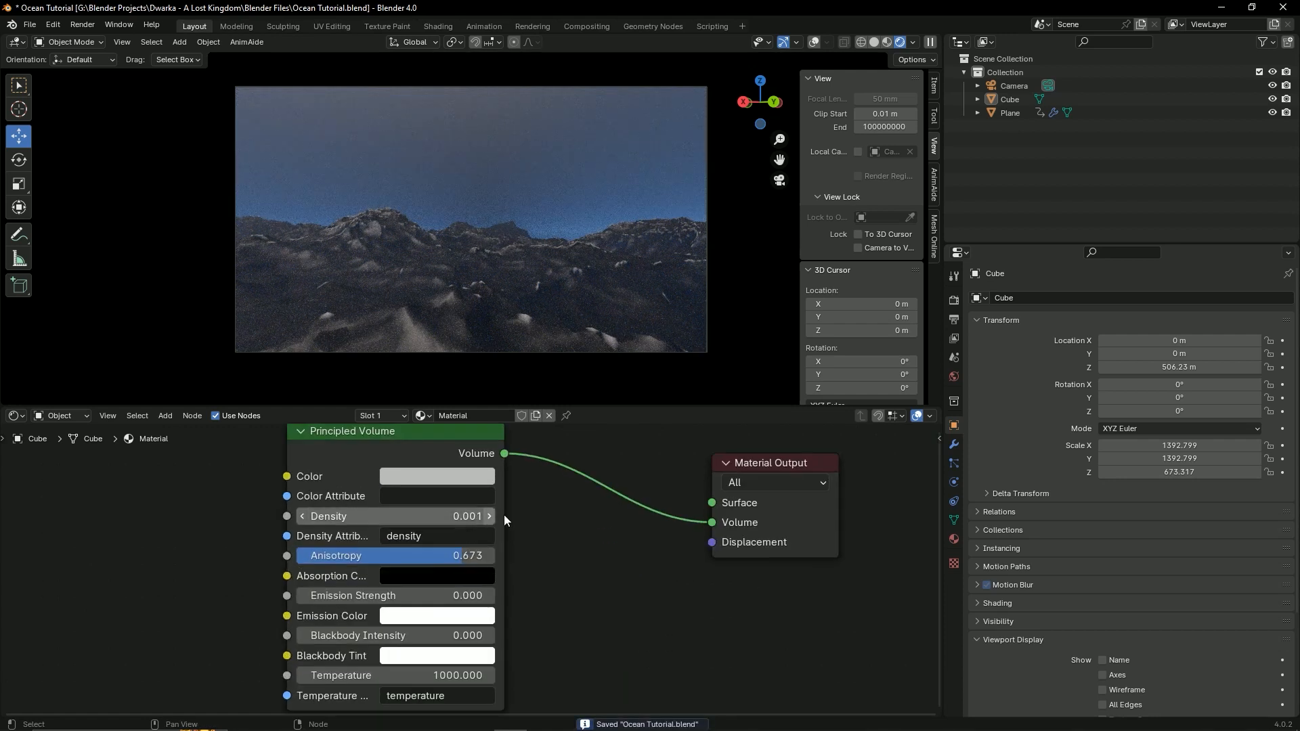
pyautogui.click(464, 541)
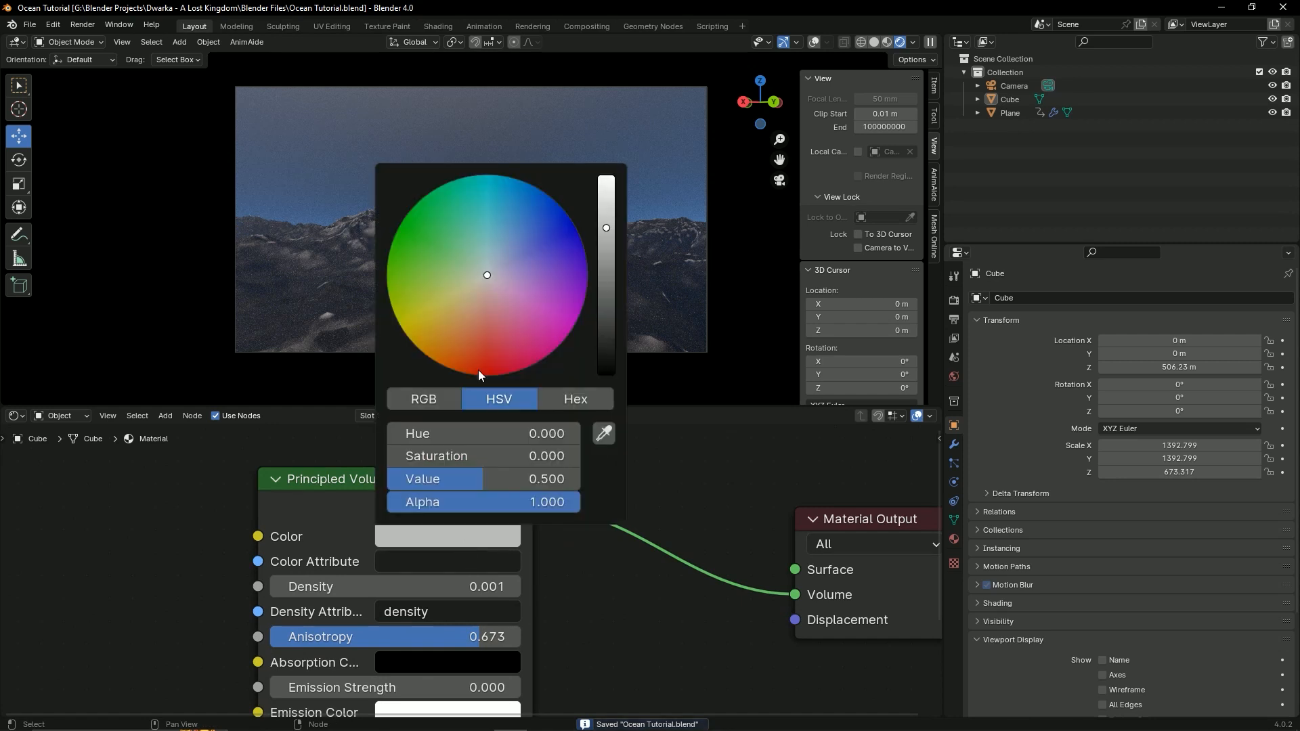
pyautogui.click(523, 221)
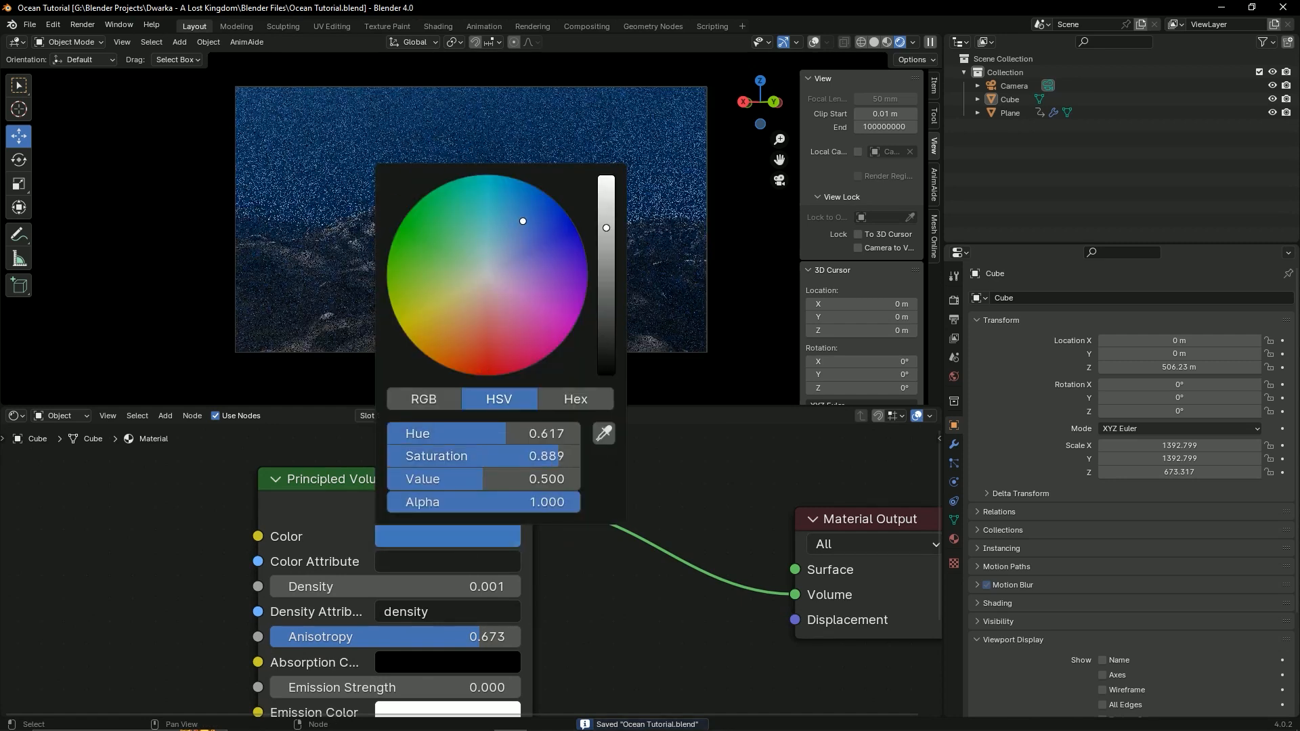
pyautogui.moveTo(600, 290); pyautogui.dragTo(601, 323)
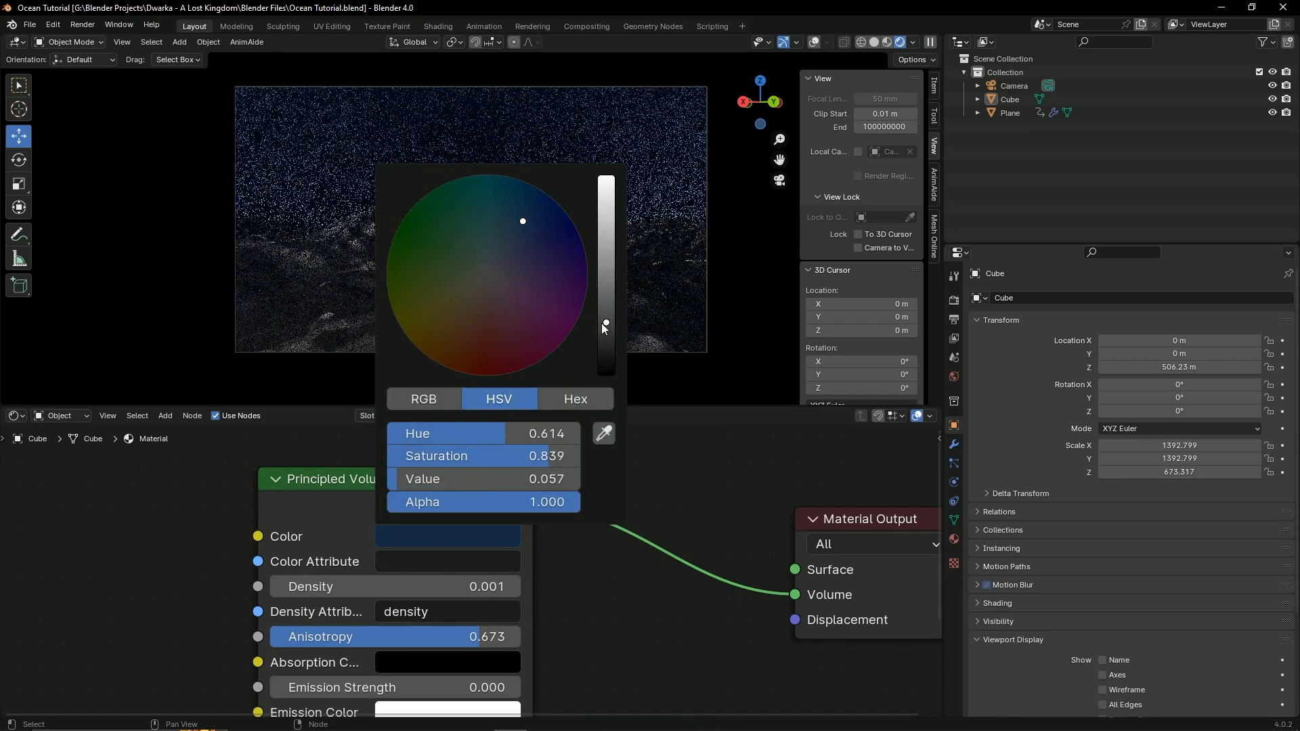
pyautogui.moveTo(525, 221); pyautogui.dragTo(536, 197)
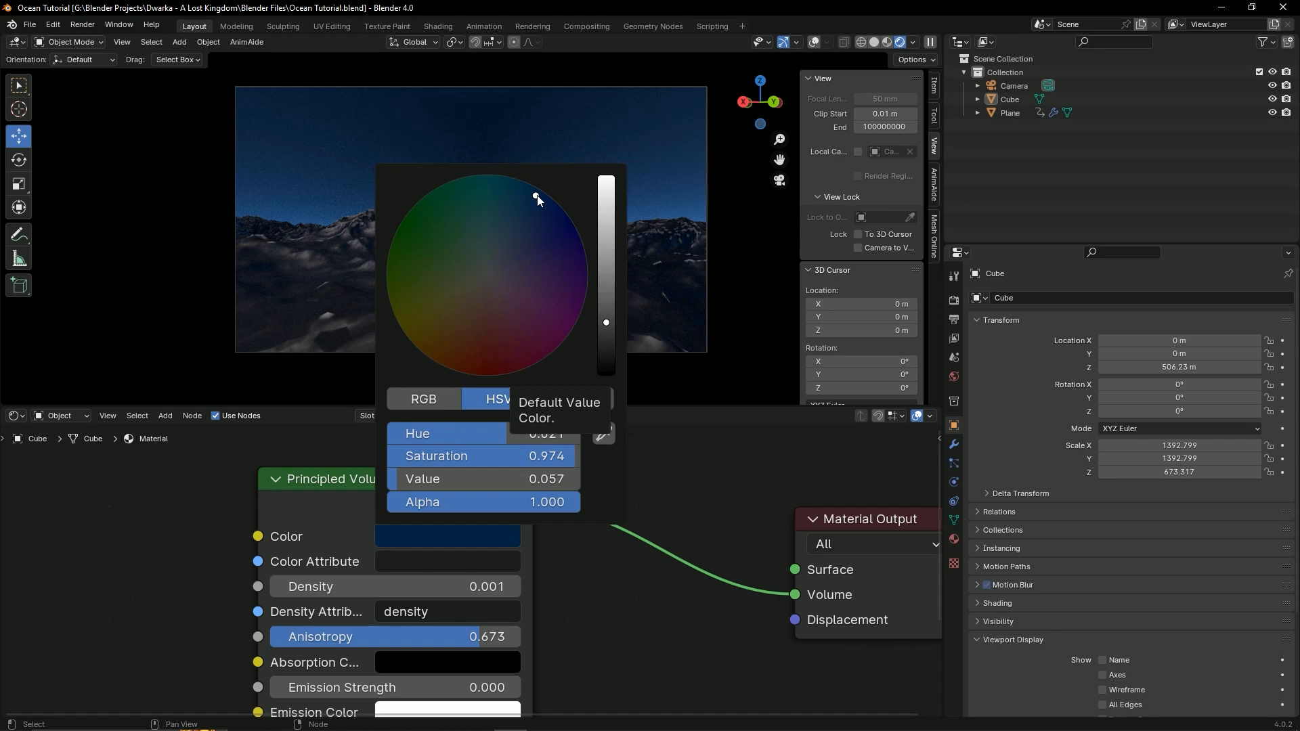
pyautogui.moveTo(537, 197)
pyautogui.mouseDown()
pyautogui.moveTo(519, 200)
pyautogui.moveTo(534, 188)
pyautogui.mouseUp()
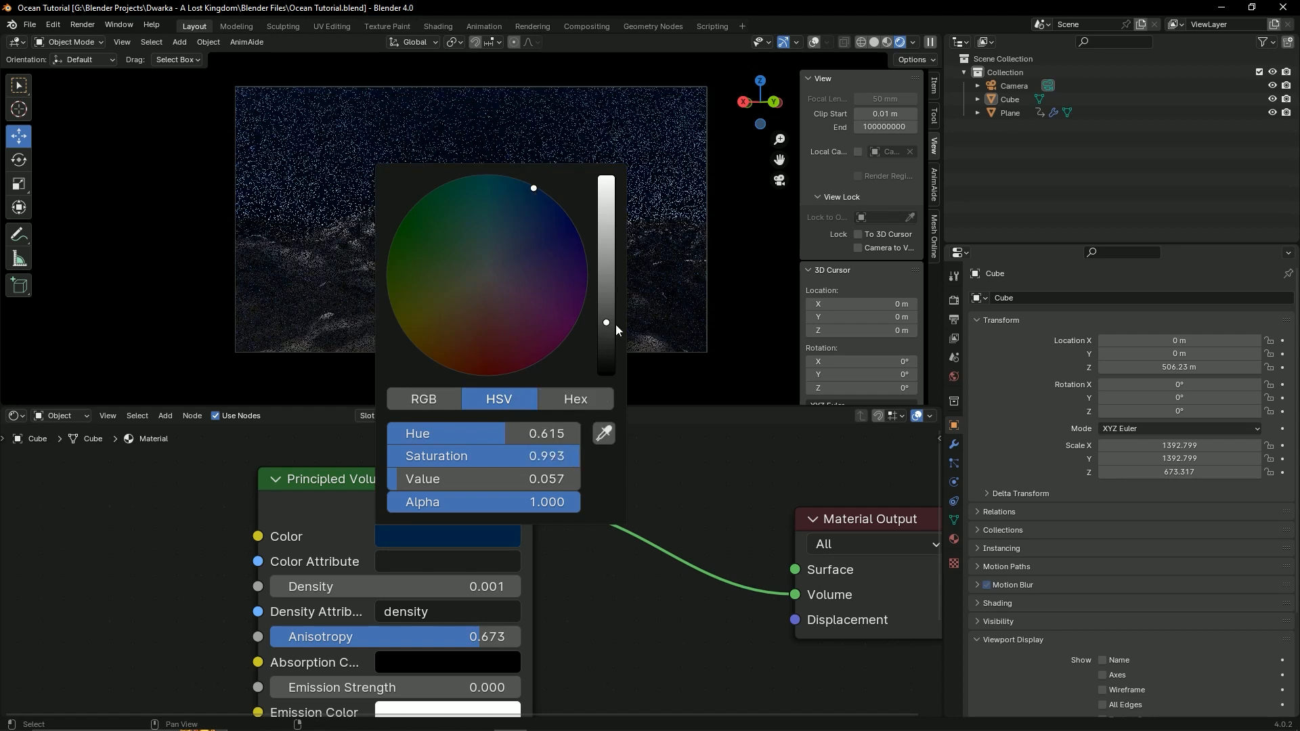
pyautogui.moveTo(616, 323)
pyautogui.mouseDown()
pyautogui.moveTo(613, 344)
pyautogui.moveTo(611, 332)
pyautogui.mouseUp()
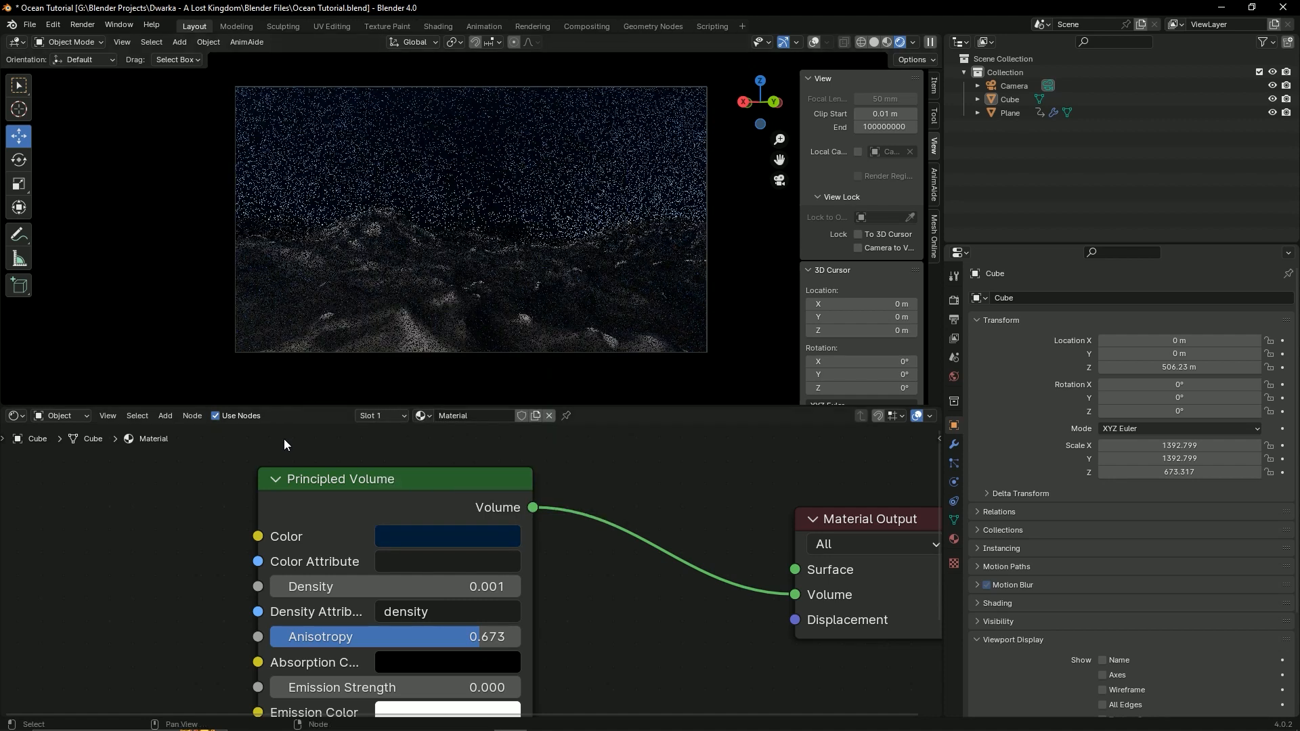
pyautogui.hotkey('ctrl', 's')
# Step: Brighten the Principled Volume's Color to a Value of 0.055 and save the file
pyautogui.click(490, 535)
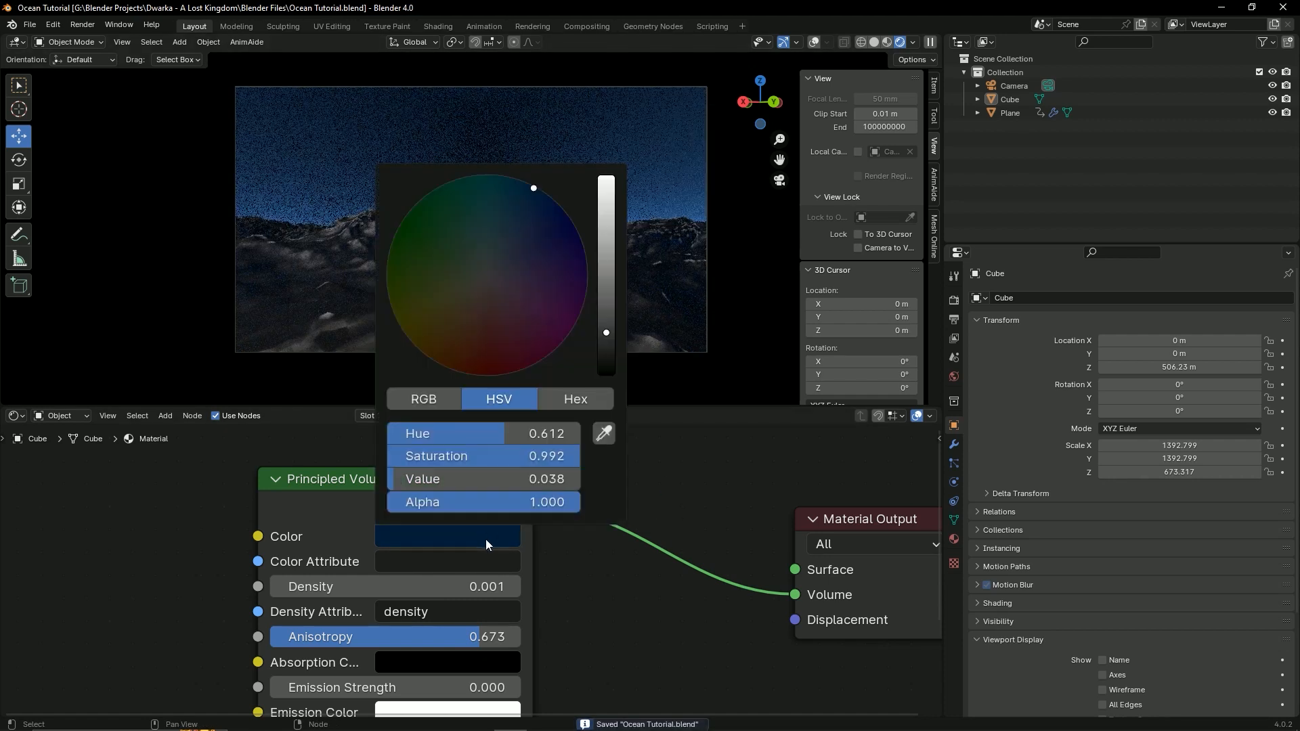
pyautogui.moveTo(497, 479)
pyautogui.mouseDown()
pyautogui.moveTo(567, 479)
pyautogui.moveTo(501, 479)
pyautogui.mouseUp()
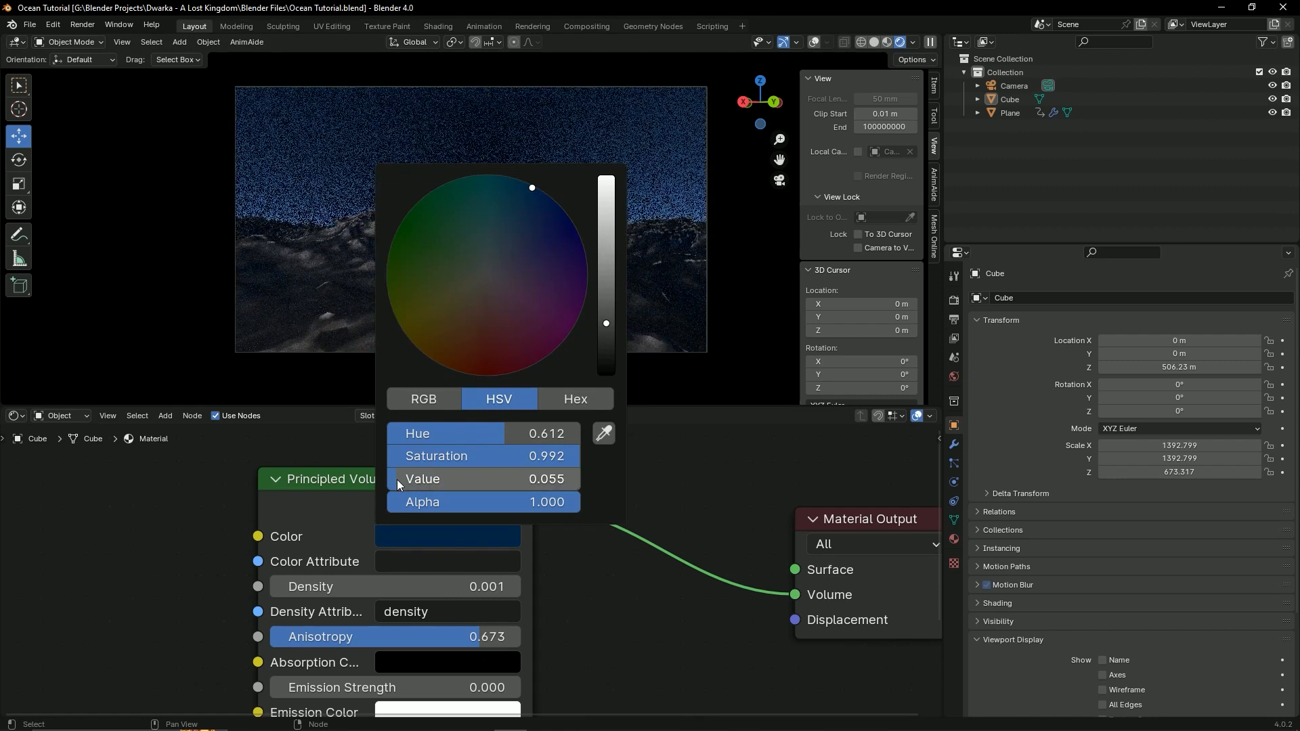
pyautogui.scroll(-1, 652, 582)
pyautogui.scroll(1, 572, 551)
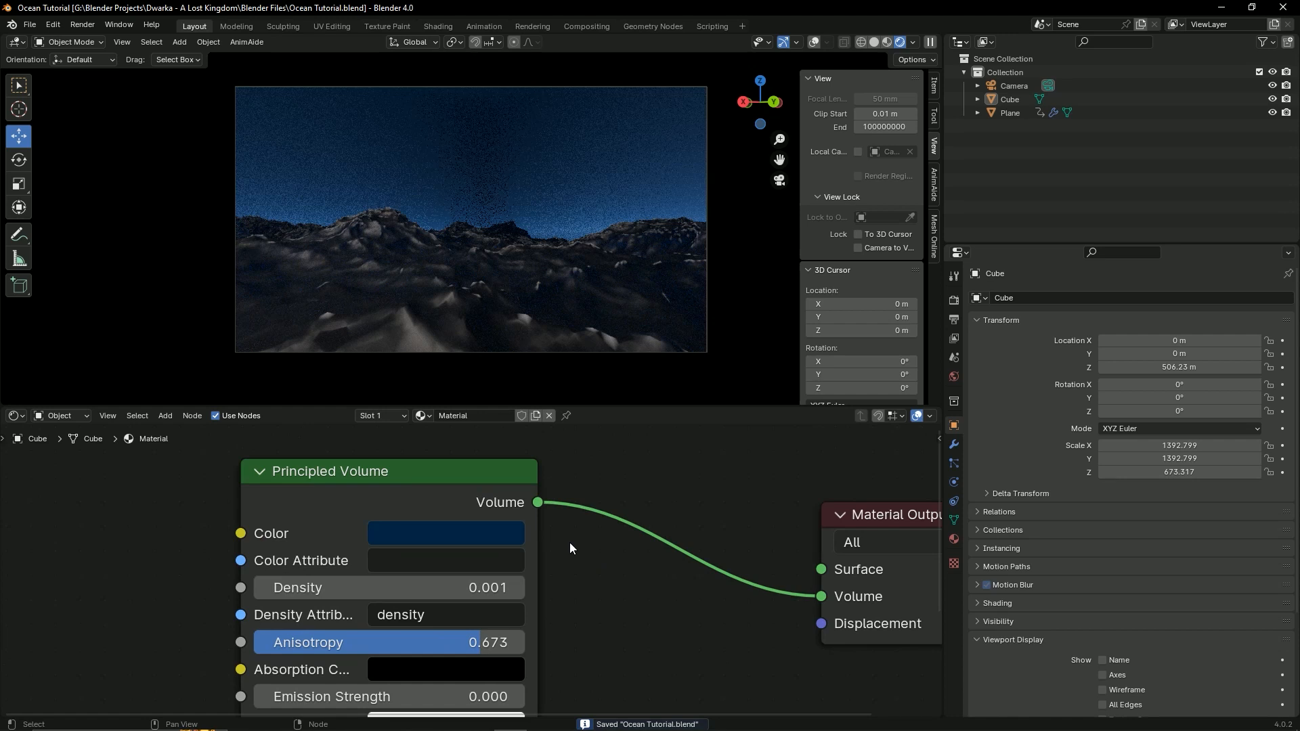
pyautogui.hotkey('ctrl', 's')
# Step: Set the wave Scale in the ocean plane's Ocean modifier to 250
pyautogui.click(603, 296)
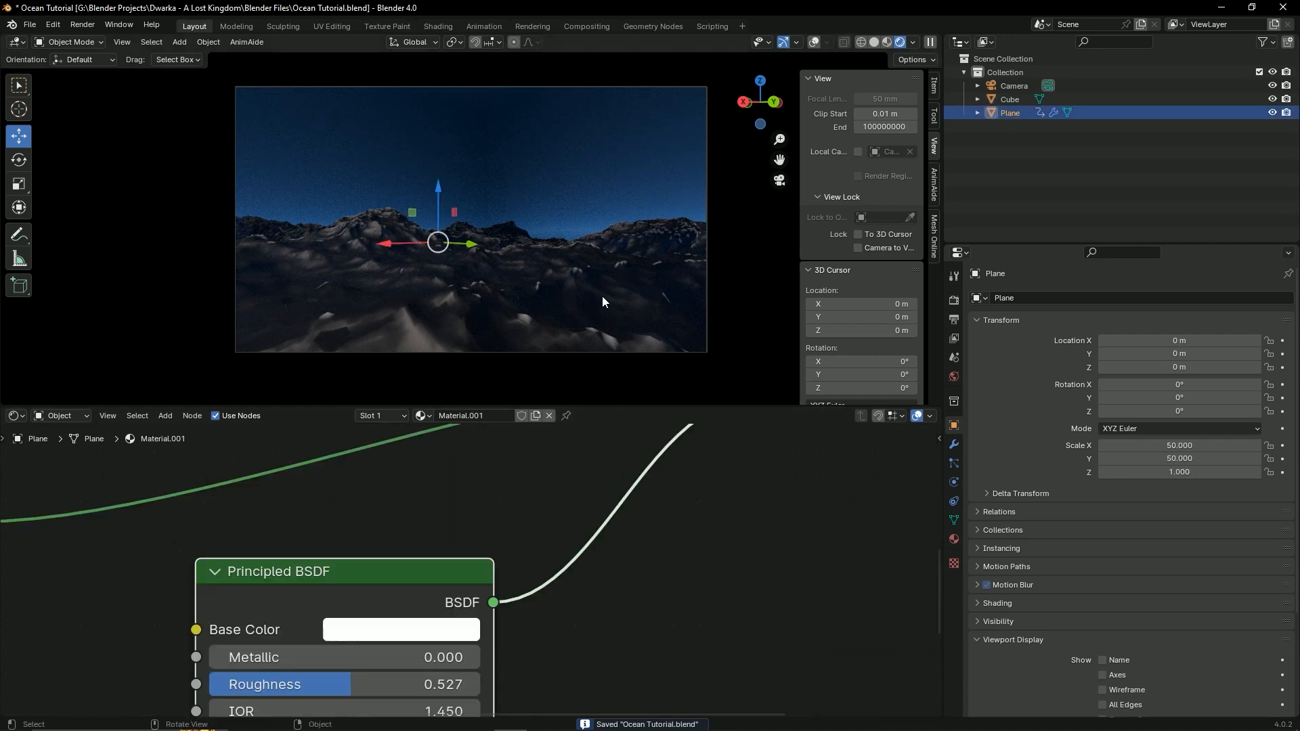
pyautogui.click(958, 451)
pyautogui.scroll(-2, 1073, 477)
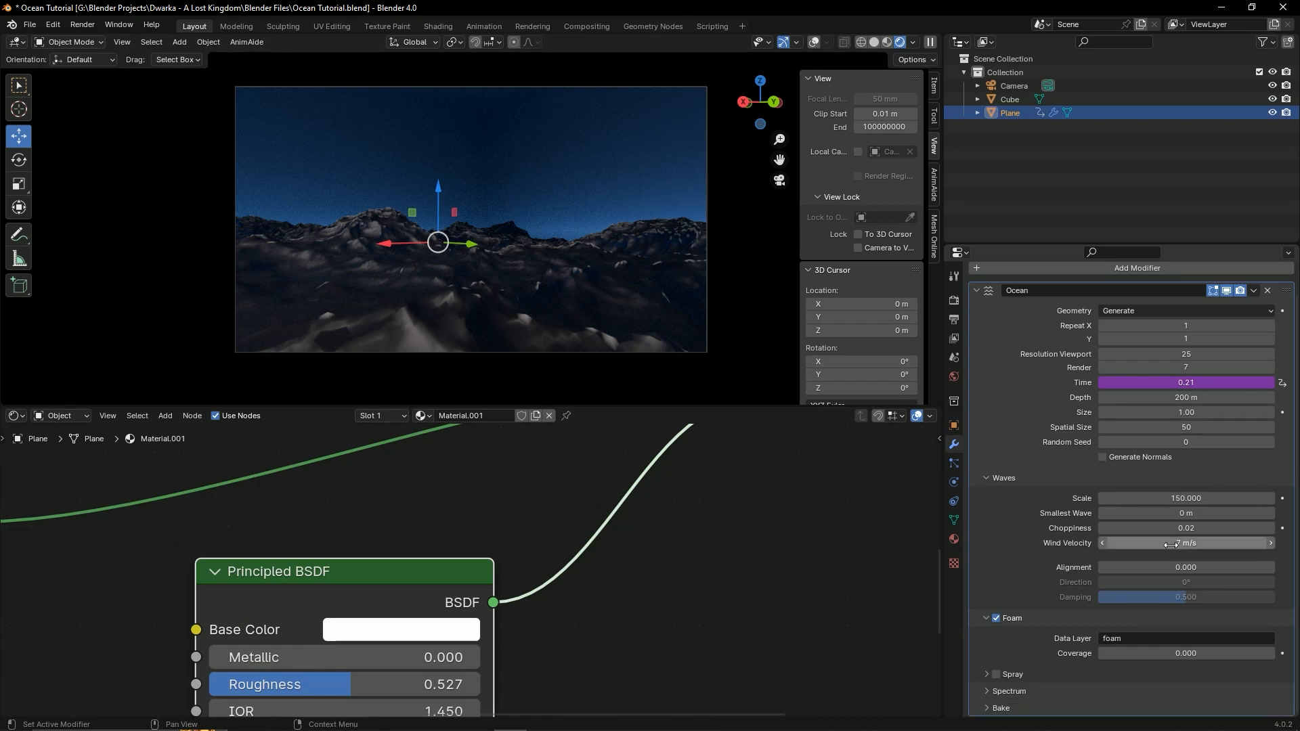
pyautogui.click(1167, 497)
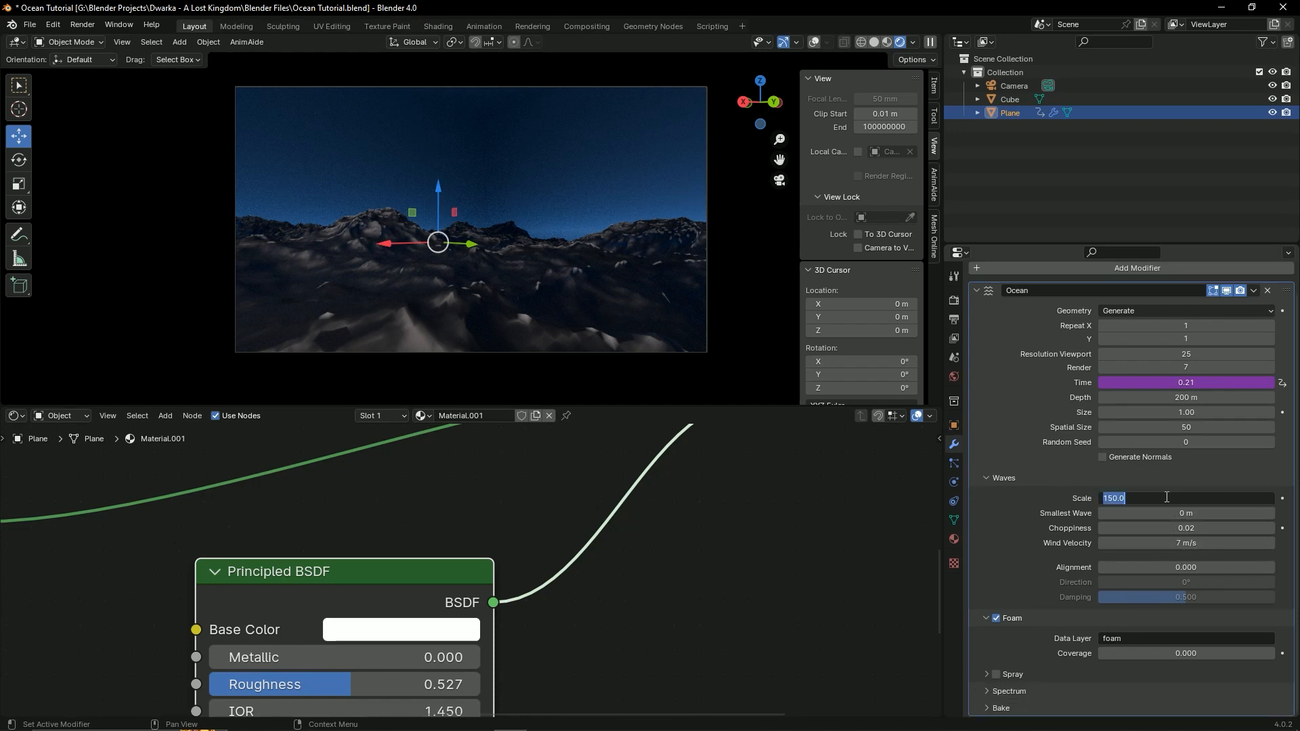
pyautogui.write('250')
pyautogui.press('Return')
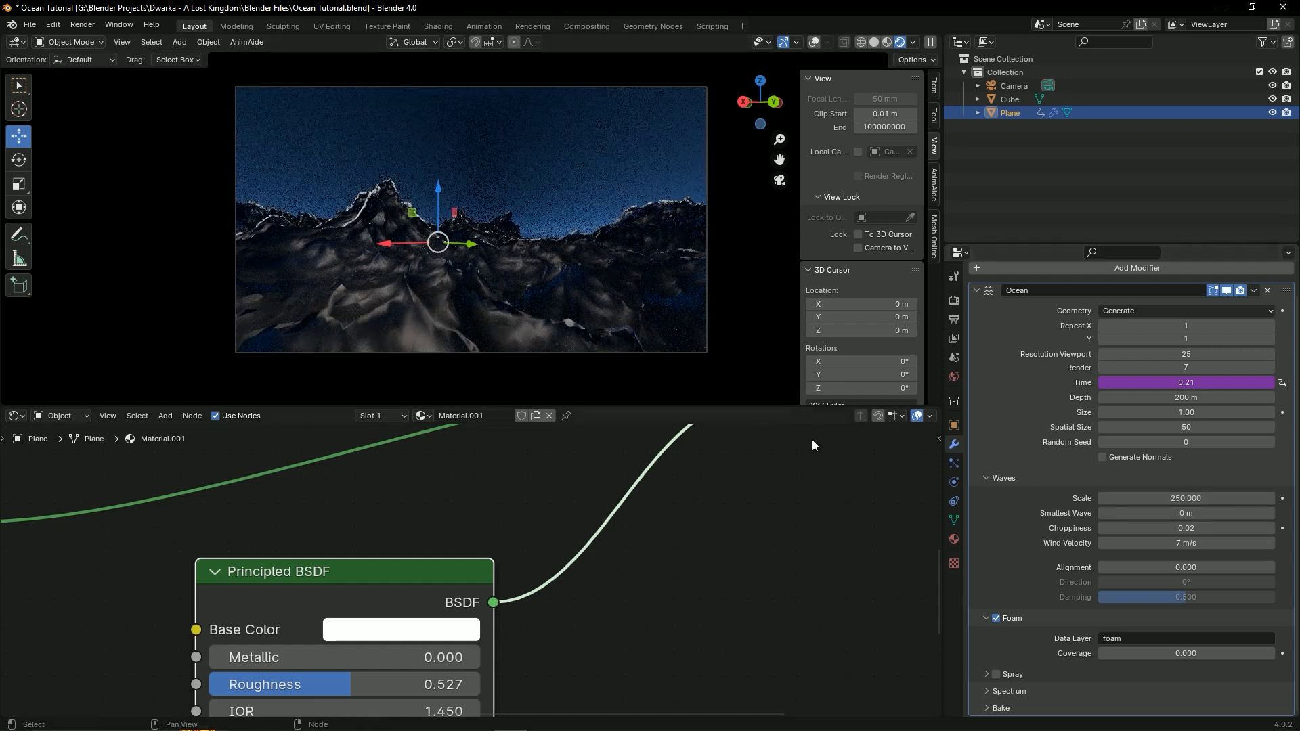
# Step: Preview the wave animation in the Timeline, stop at frame 10 and save the file
pyautogui.click(15, 416)
pyautogui.click(202, 471)
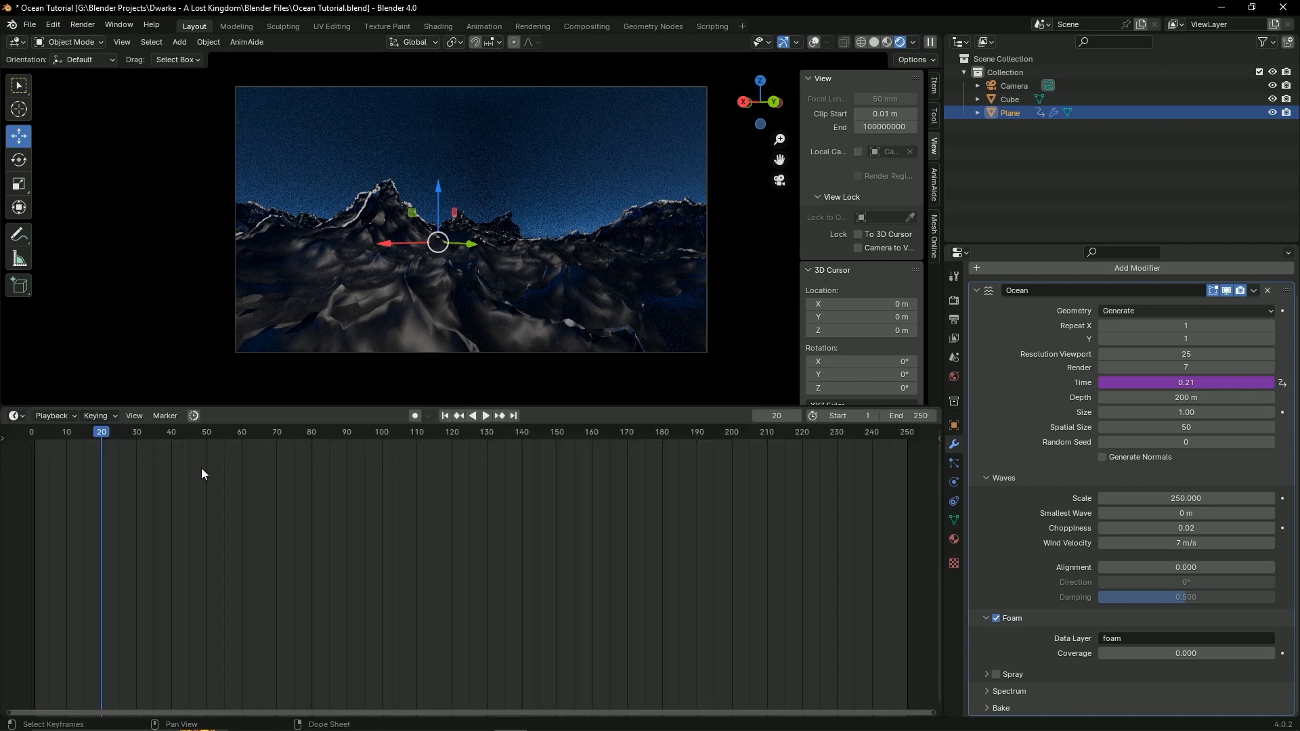
pyautogui.click(165, 430)
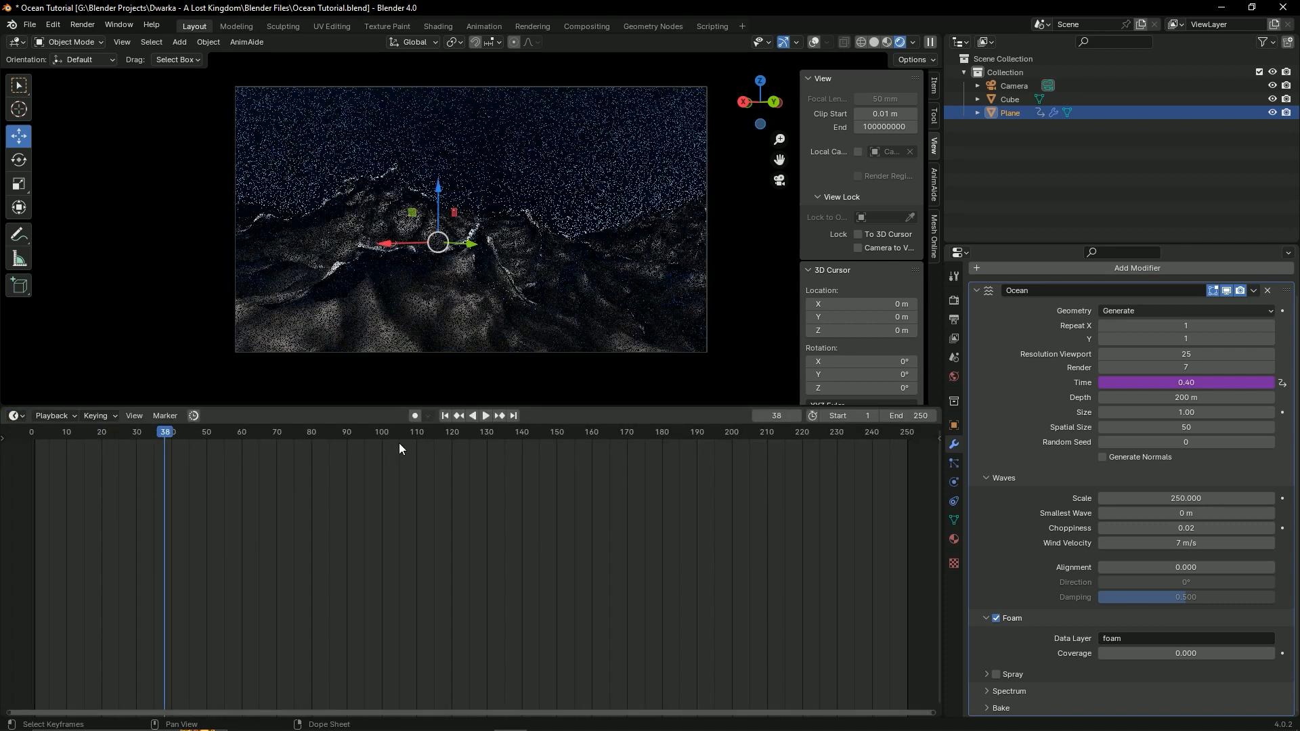
pyautogui.moveTo(400, 443); pyautogui.dragTo(741, 442)
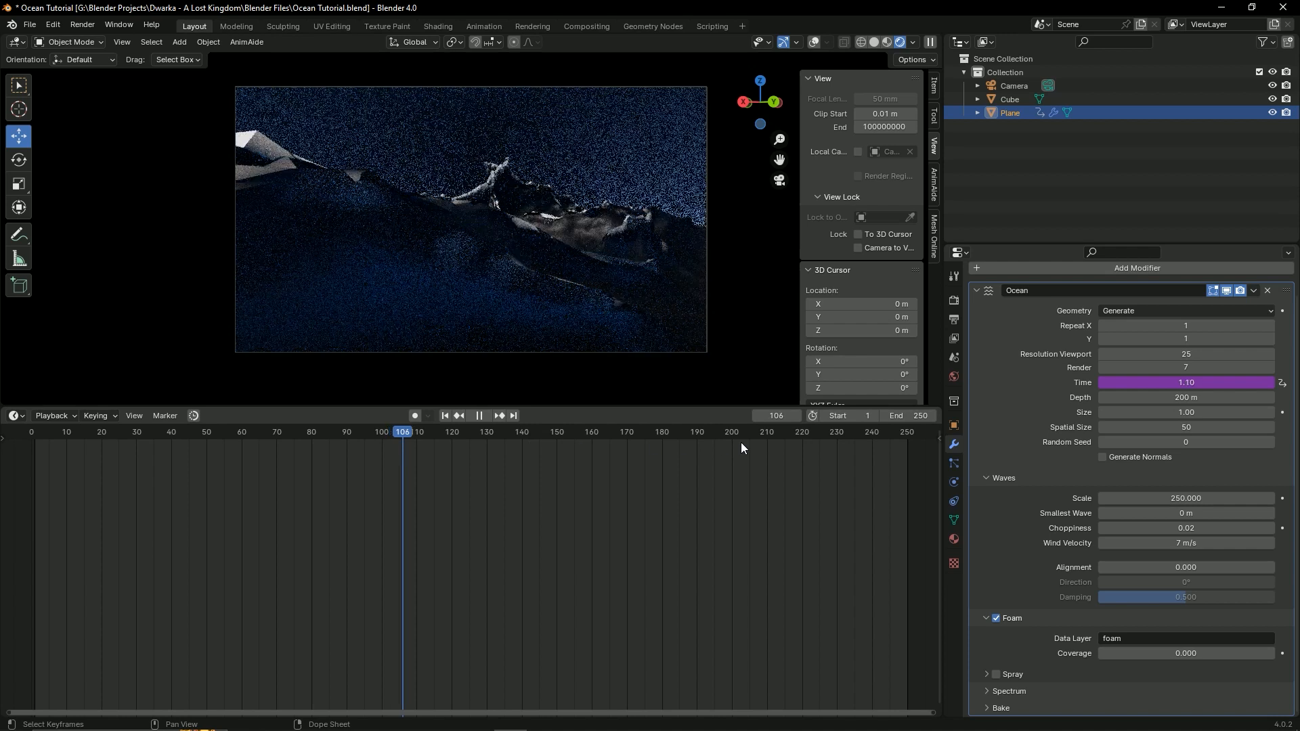
pyautogui.click(67, 449)
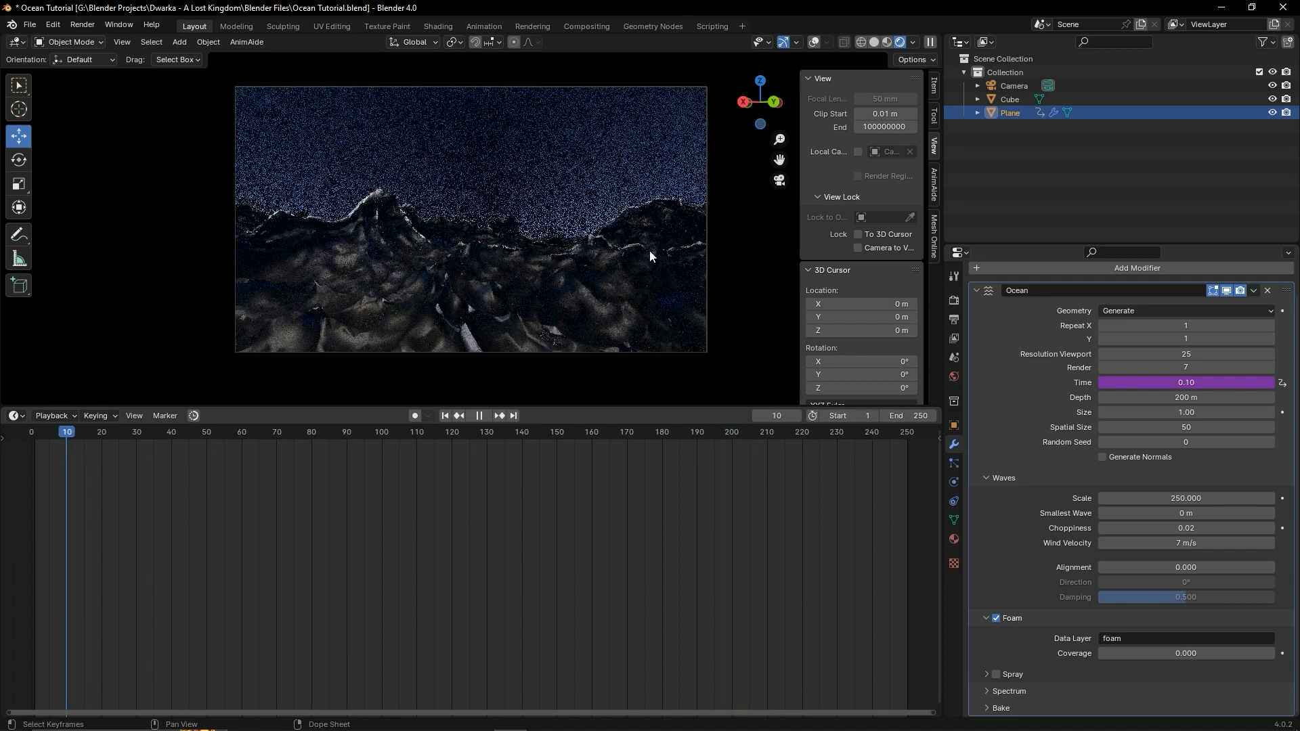
pyautogui.press('space')
pyautogui.hotkey('ctrl', 's')
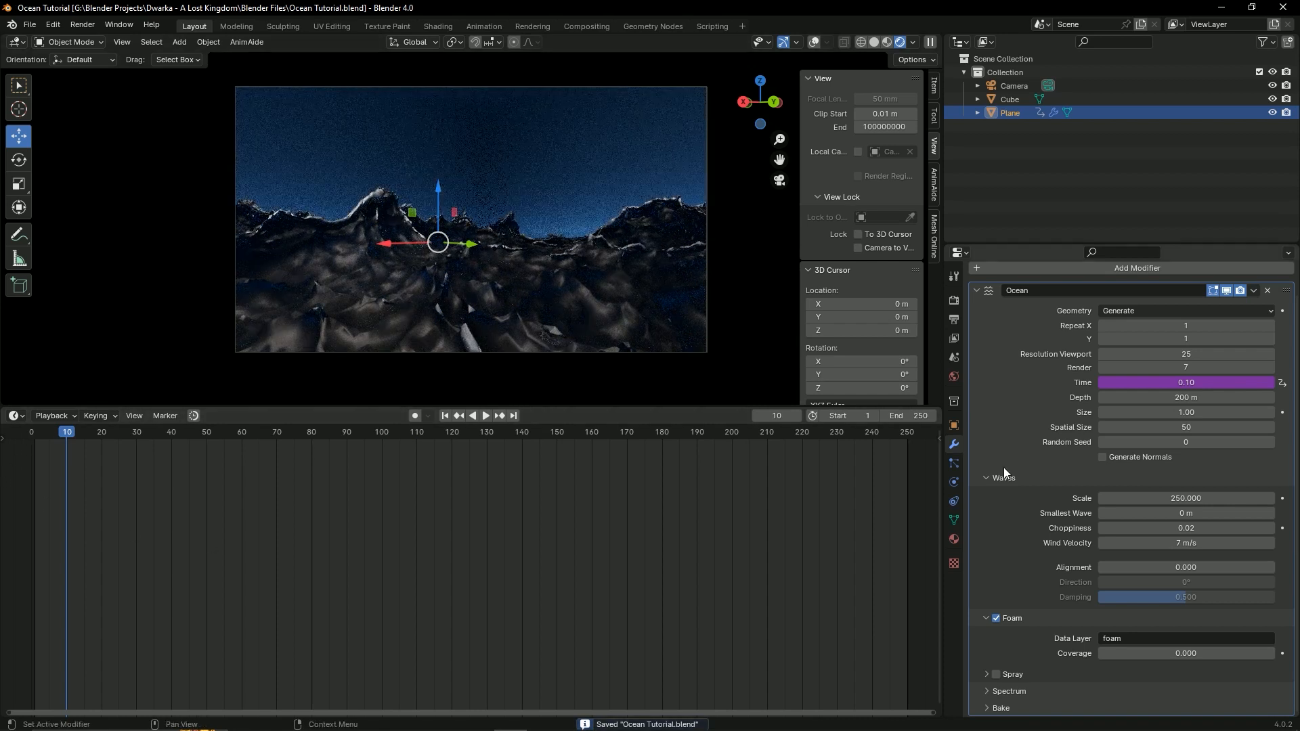
# Step: Try a Choppiness of 0.00 in the Ocean modifier and undo the change
pyautogui.click(1104, 528)
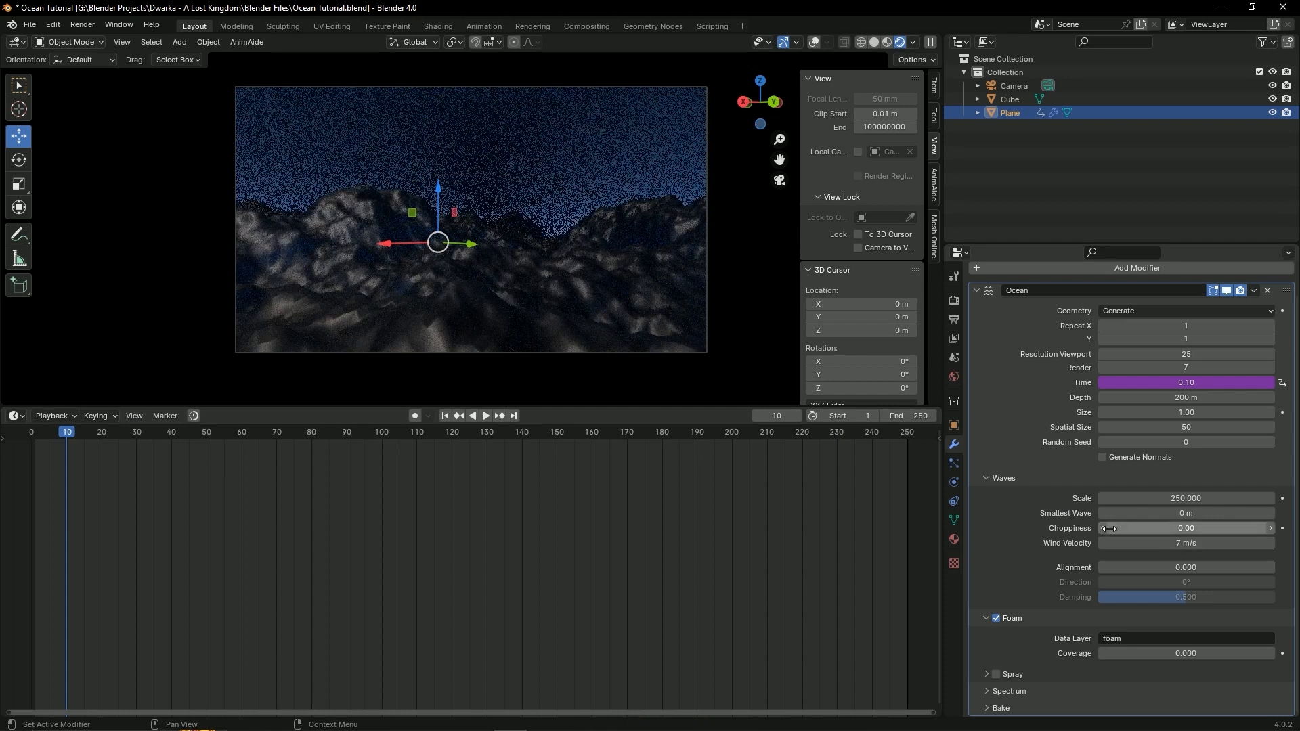
pyautogui.hotkey('ctrl', 'z')
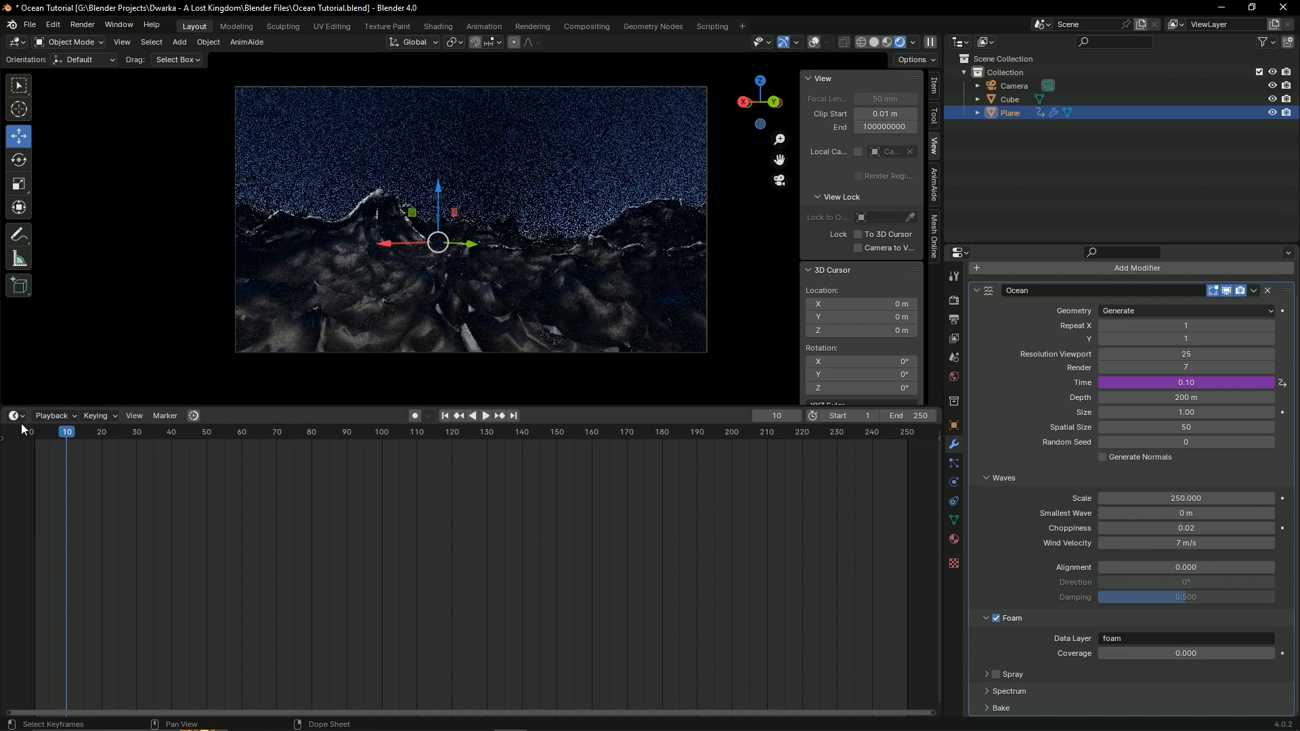
# Step: Switch the Timeline area back to the Shader Editor with the ocean material's nodes and save the file
pyautogui.click(15, 416)
pyautogui.click(65, 541)
pyautogui.hotkey('ctrl', 's')
pyautogui.scroll(-7, 443, 551)
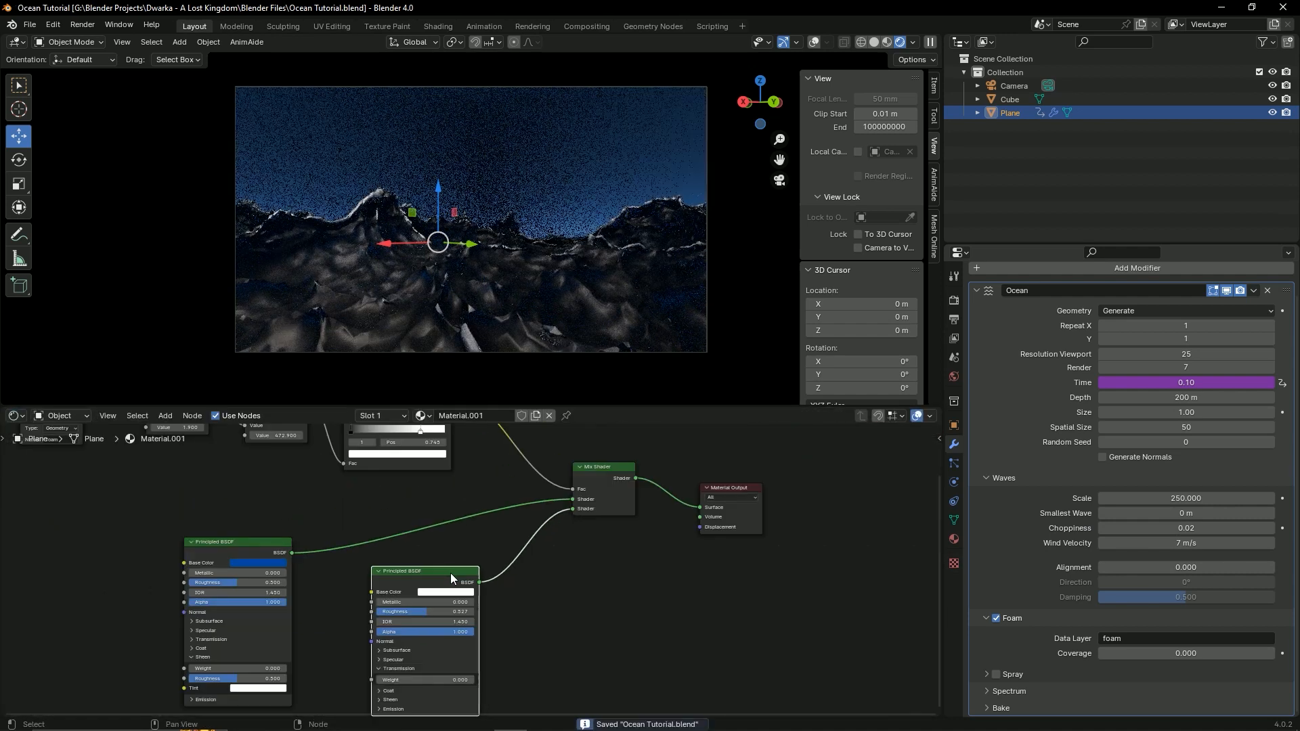
# Step: Brighten the Base Color of the ocean material's blue Principled BSDF and save the file
pyautogui.moveTo(494, 590); pyautogui.dragTo(720, 556, button='middle')
pyautogui.scroll(2, 726, 565)
pyautogui.moveTo(651, 579); pyautogui.dragTo(380, 604, button='middle')
pyautogui.scroll(1, 389, 607)
pyautogui.scroll(1, 474, 565)
pyautogui.moveTo(473, 568); pyautogui.dragTo(469, 588, button='middle')
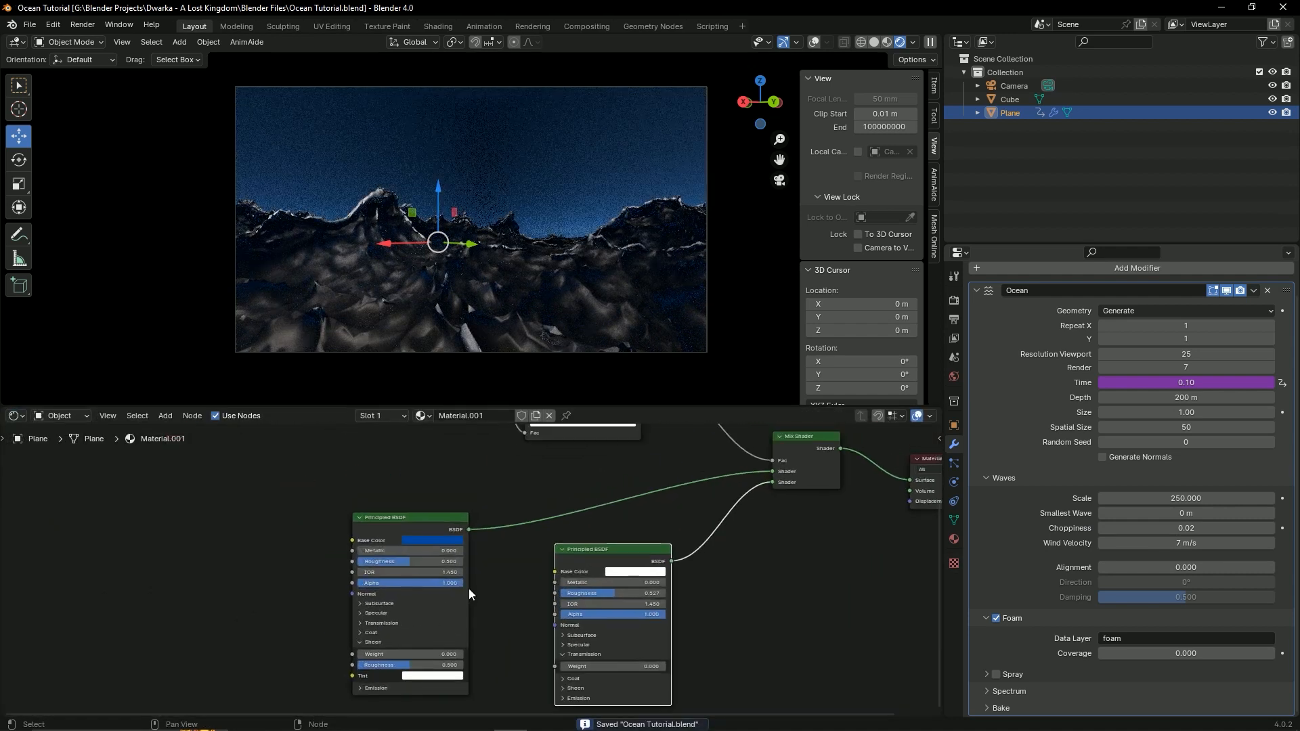
pyautogui.scroll(2, 469, 588)
pyautogui.click(421, 516)
pyautogui.click(420, 521)
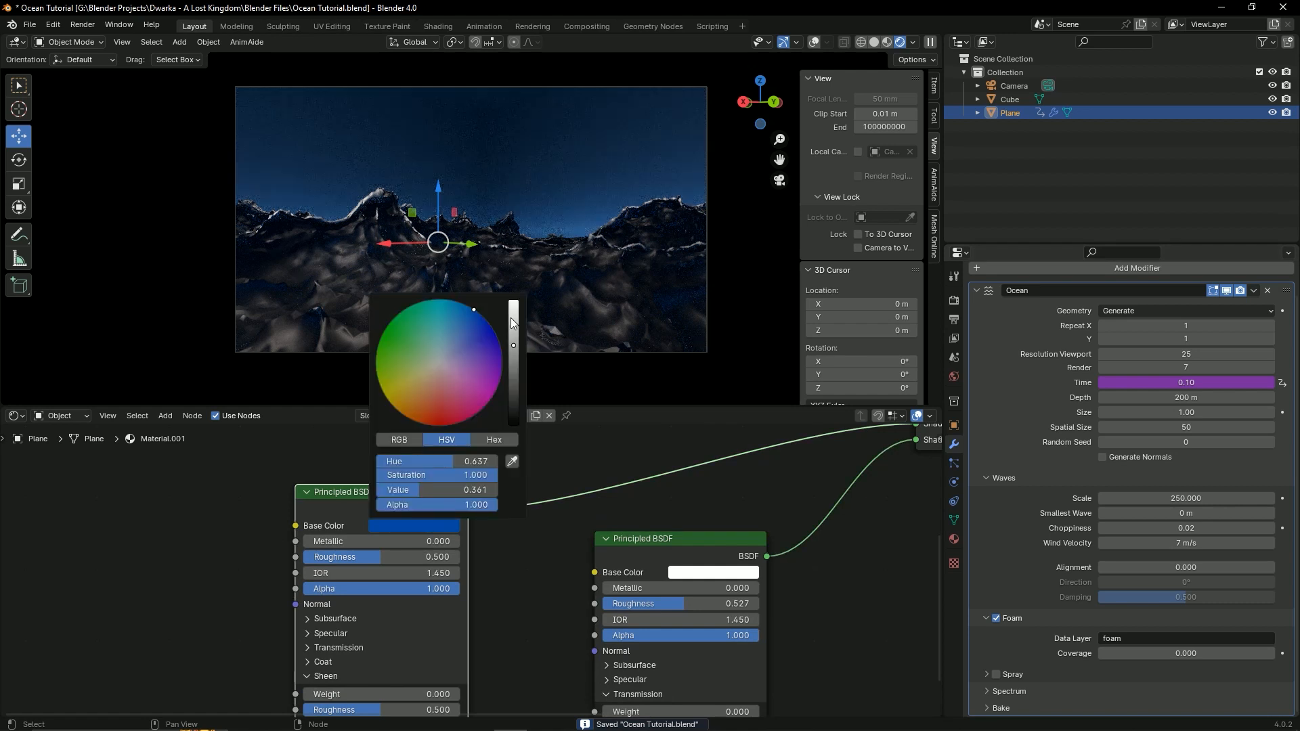
pyautogui.click(424, 527)
pyautogui.moveTo(515, 343); pyautogui.dragTo(513, 299)
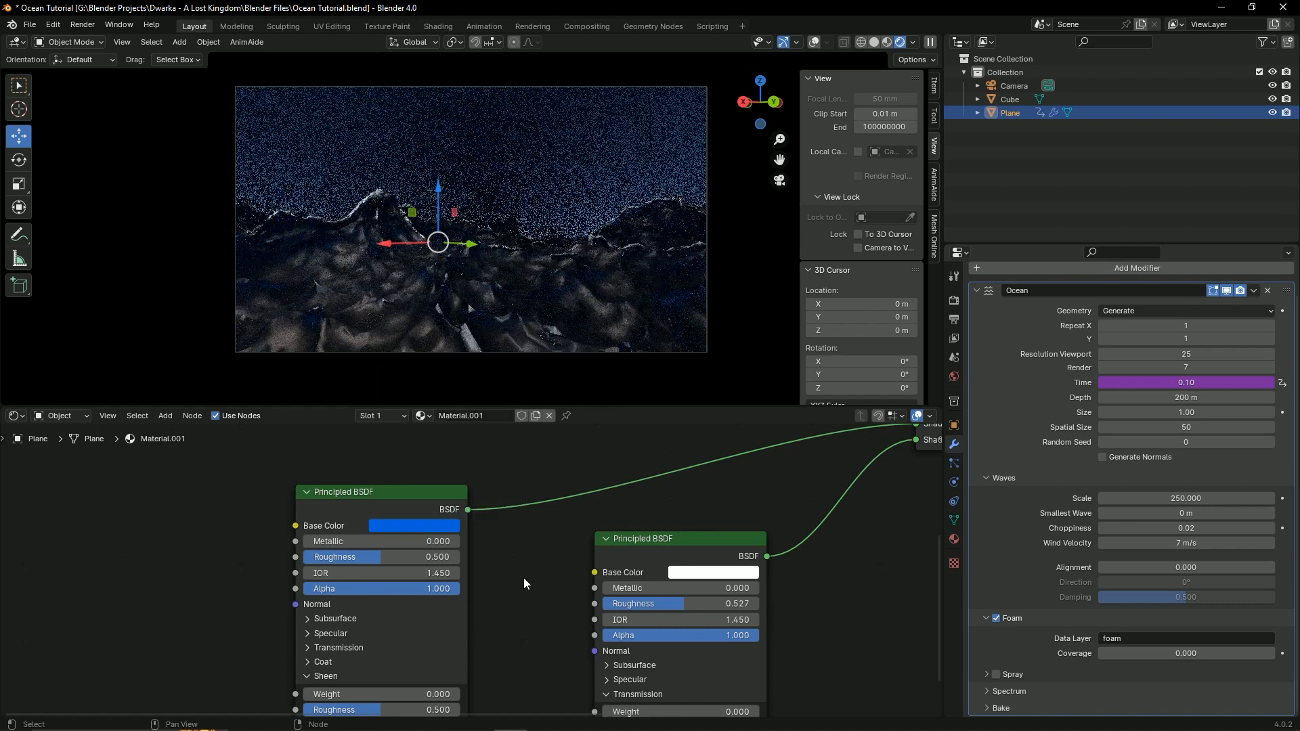
pyautogui.hotkey('ctrl', 's')
# Step: Try lower Transmission Weights on the blue Principled BSDF, return the weight to 1.000 and save the file
pyautogui.moveTo(445, 577); pyautogui.dragTo(497, 450, button='middle')
pyautogui.click(379, 519)
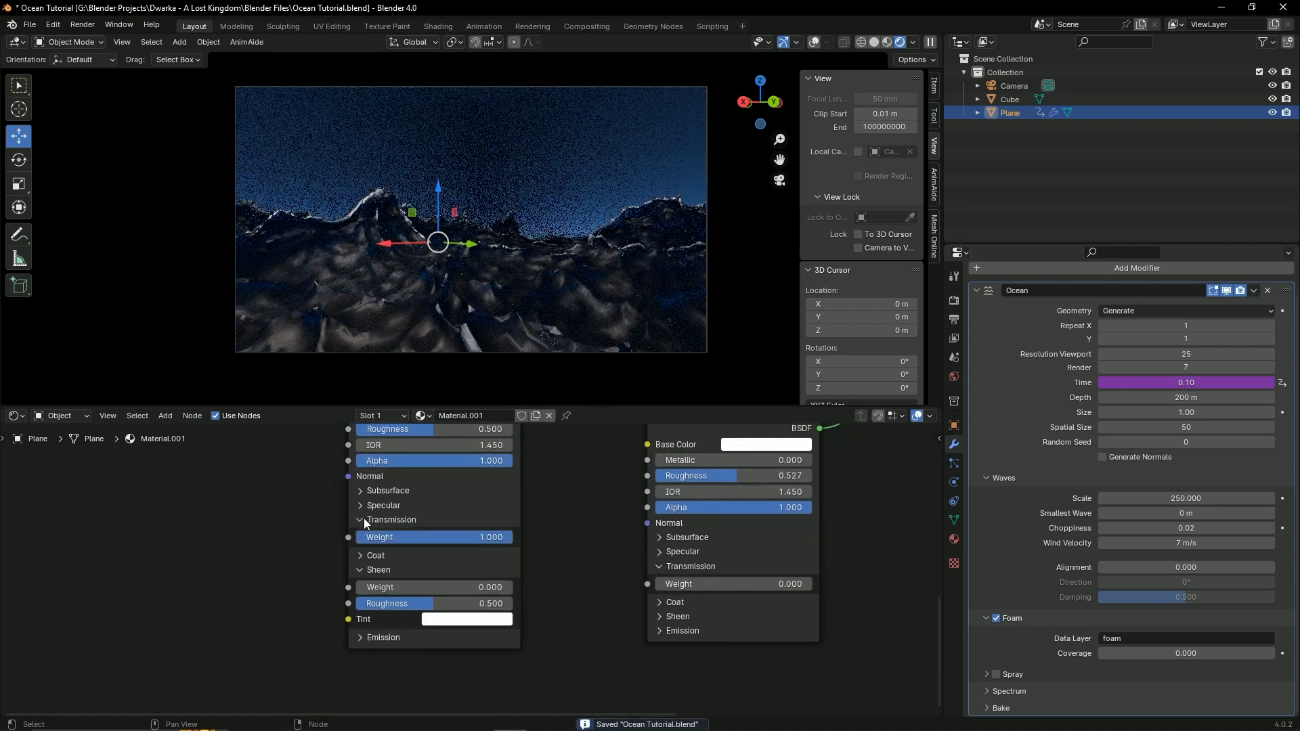
pyautogui.moveTo(379, 538); pyautogui.dragTo(535, 537)
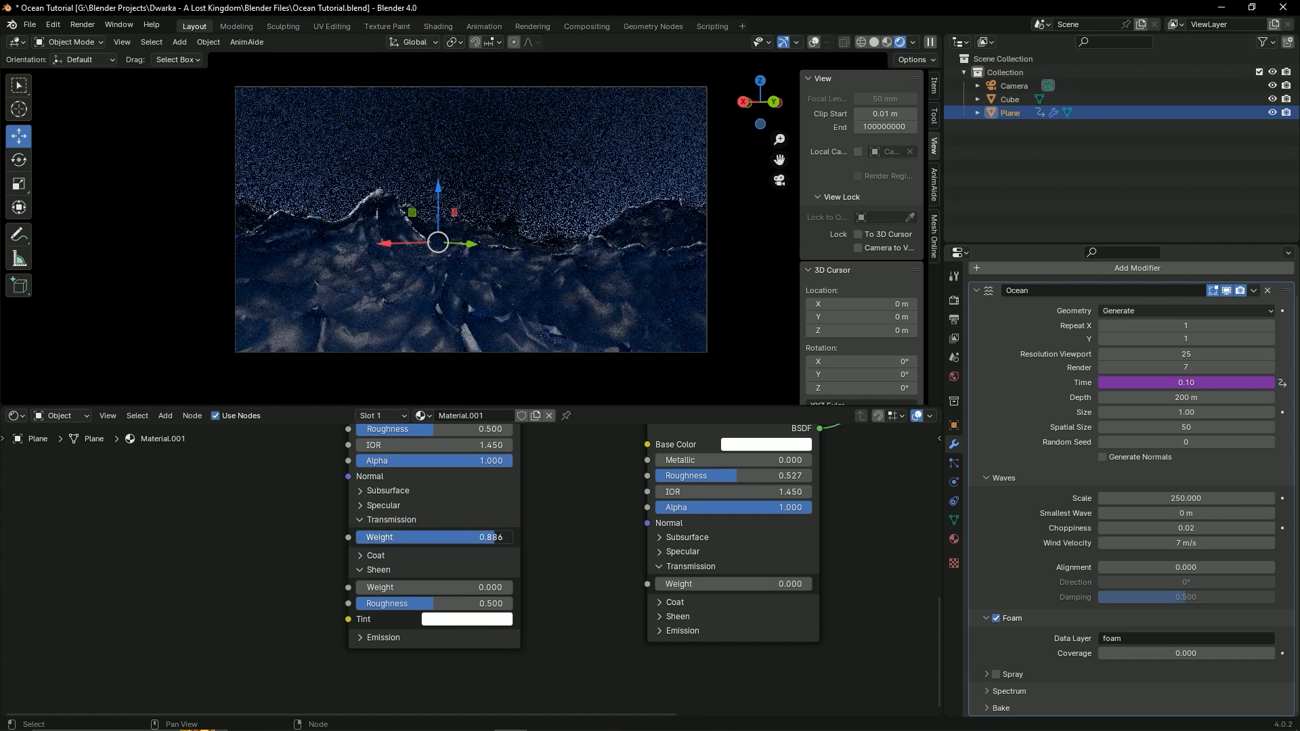
pyautogui.hotkey('ctrl', 's')
pyautogui.scroll(-5, 583, 527)
pyautogui.moveTo(704, 443); pyautogui.dragTo(601, 586, button='middle')
pyautogui.scroll(3, 600, 586)
pyautogui.scroll(-2, 598, 578)
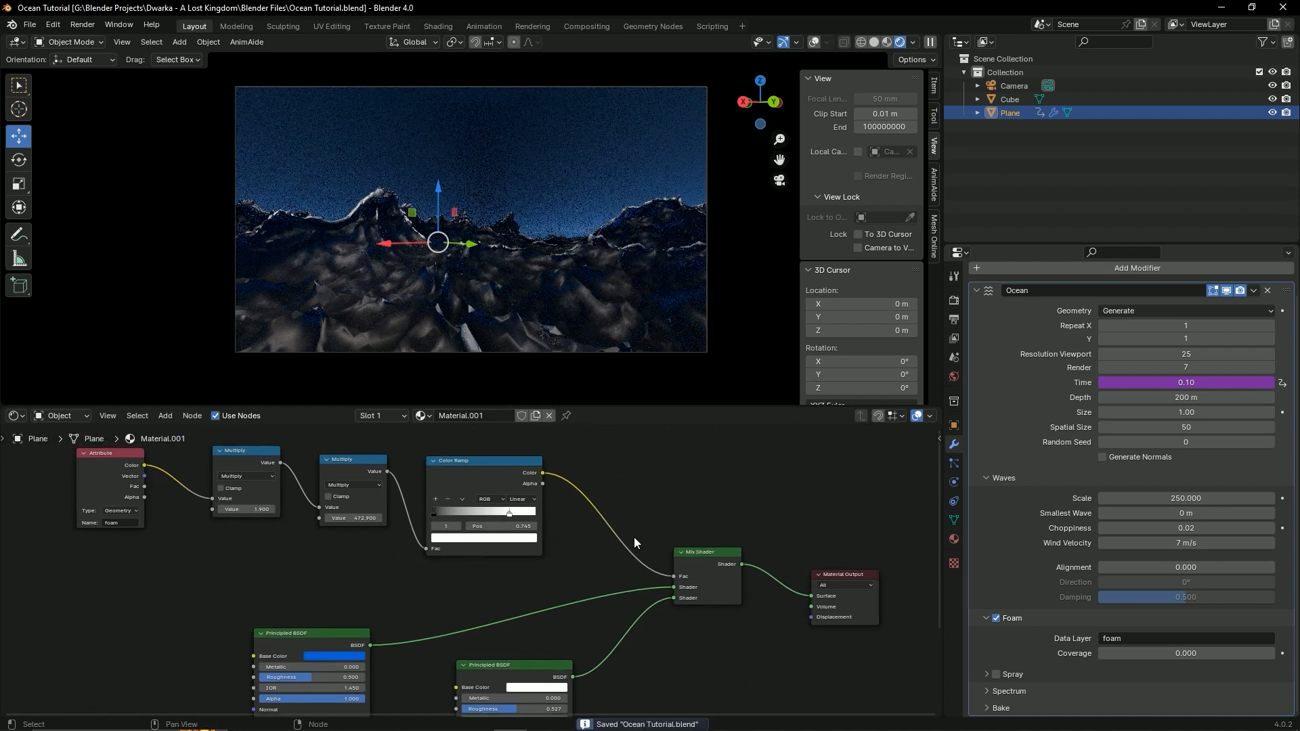
pyautogui.scroll(-2, 617, 501)
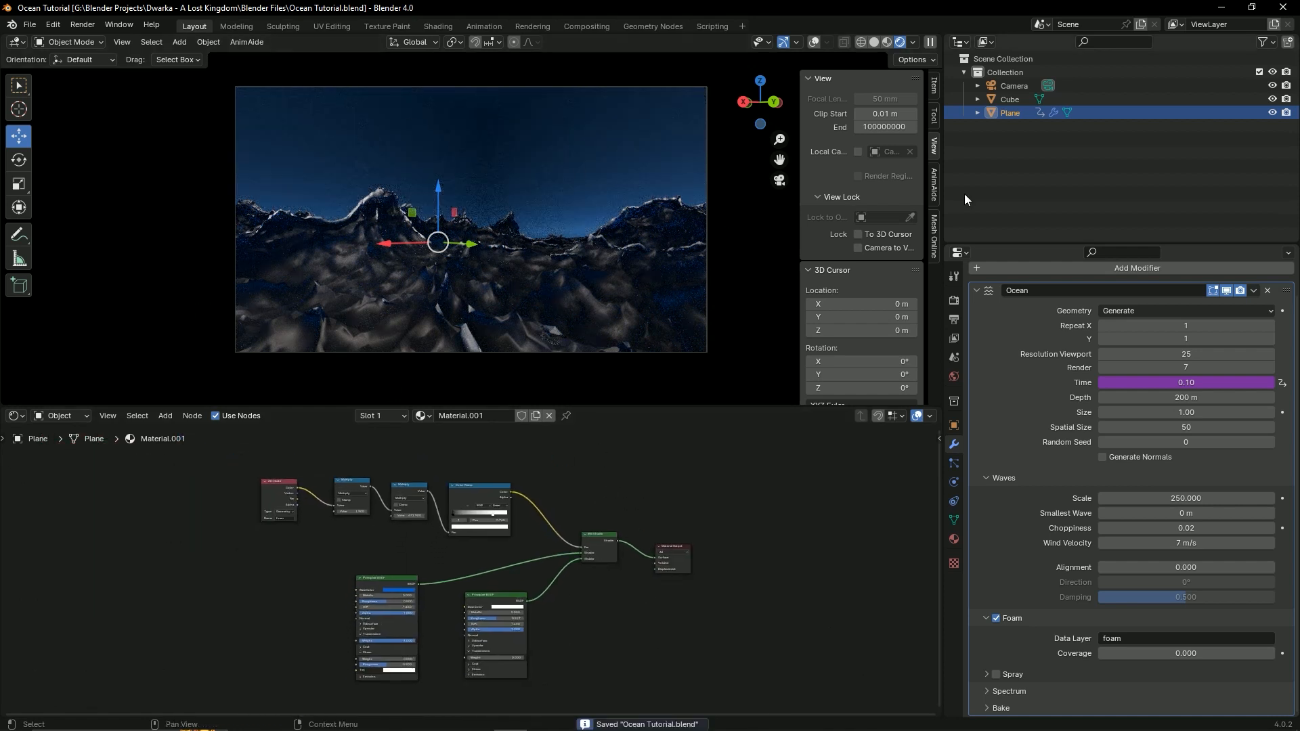
# Step: Switch the viewport to solid shading, hide the sidebar and enlarge the viewport to view the whole ocean and the camera's location
pyautogui.click(874, 42)
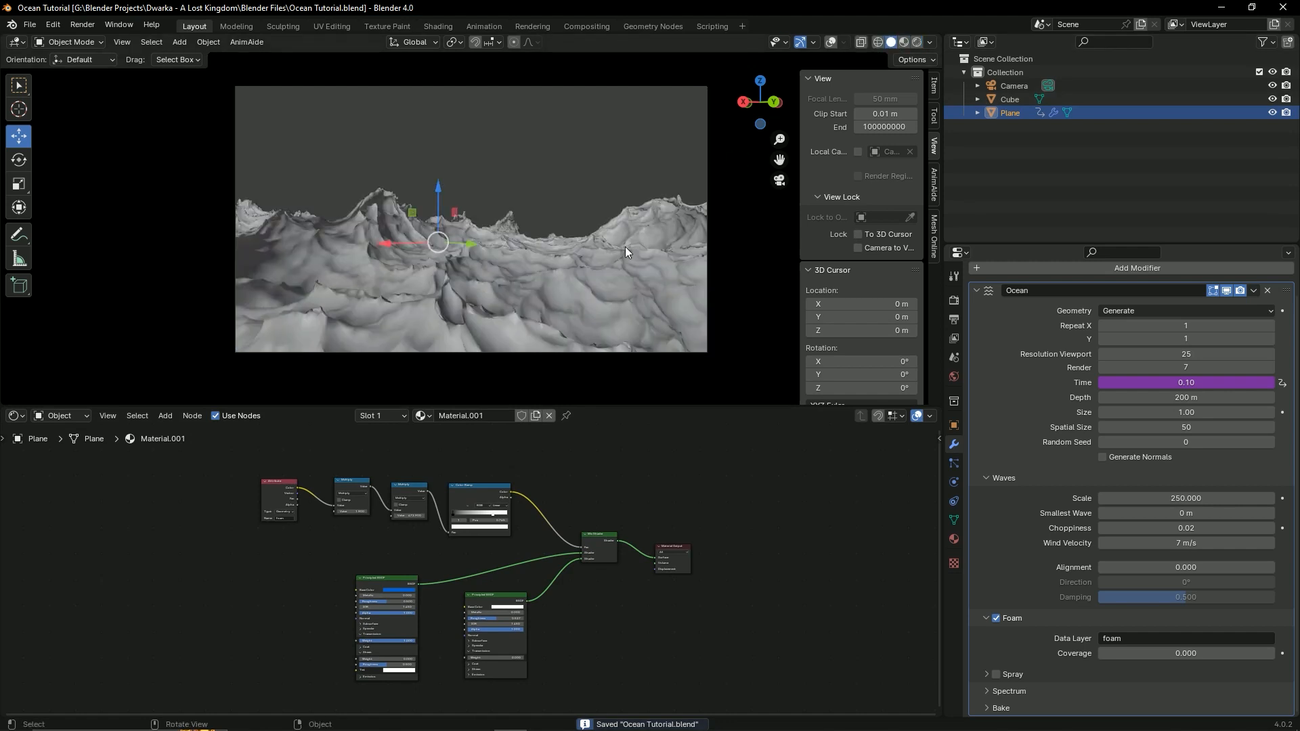
pyautogui.moveTo(624, 247); pyautogui.dragTo(709, 252, button='middle')
pyautogui.press('n')
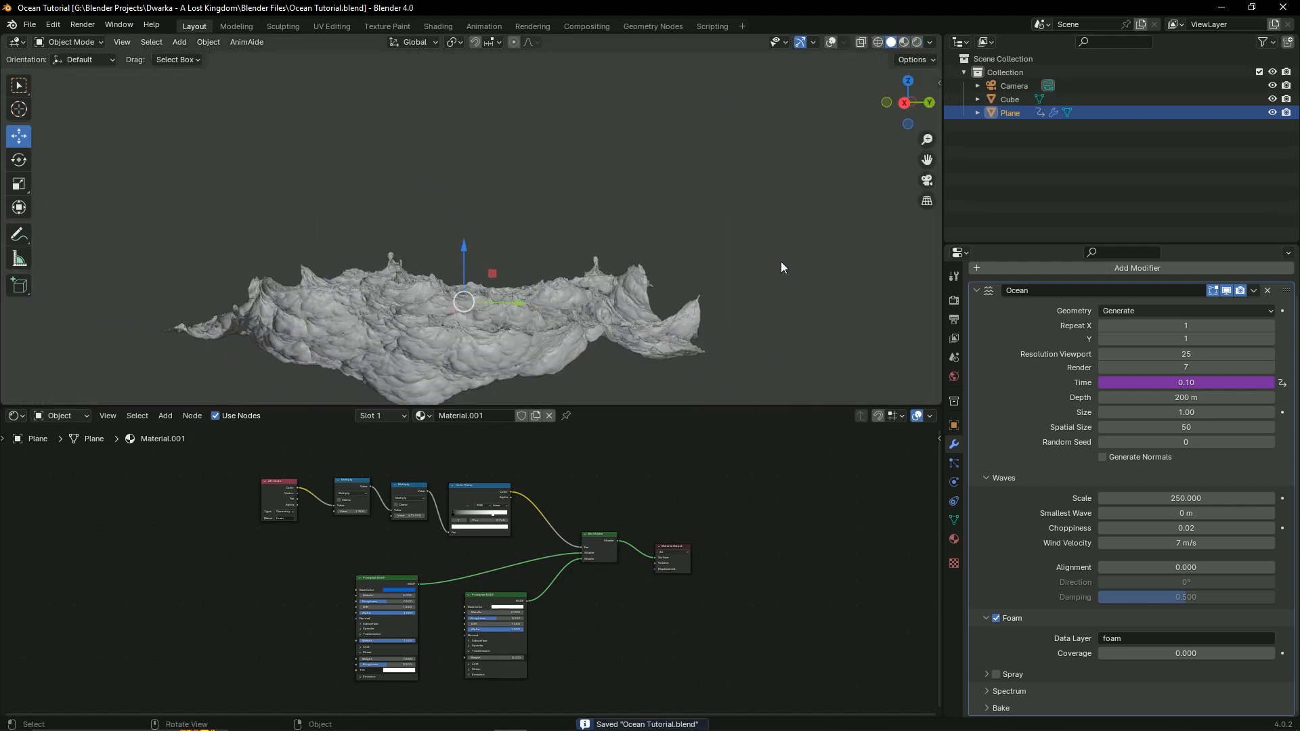
pyautogui.moveTo(659, 491); pyautogui.dragTo(660, 527)
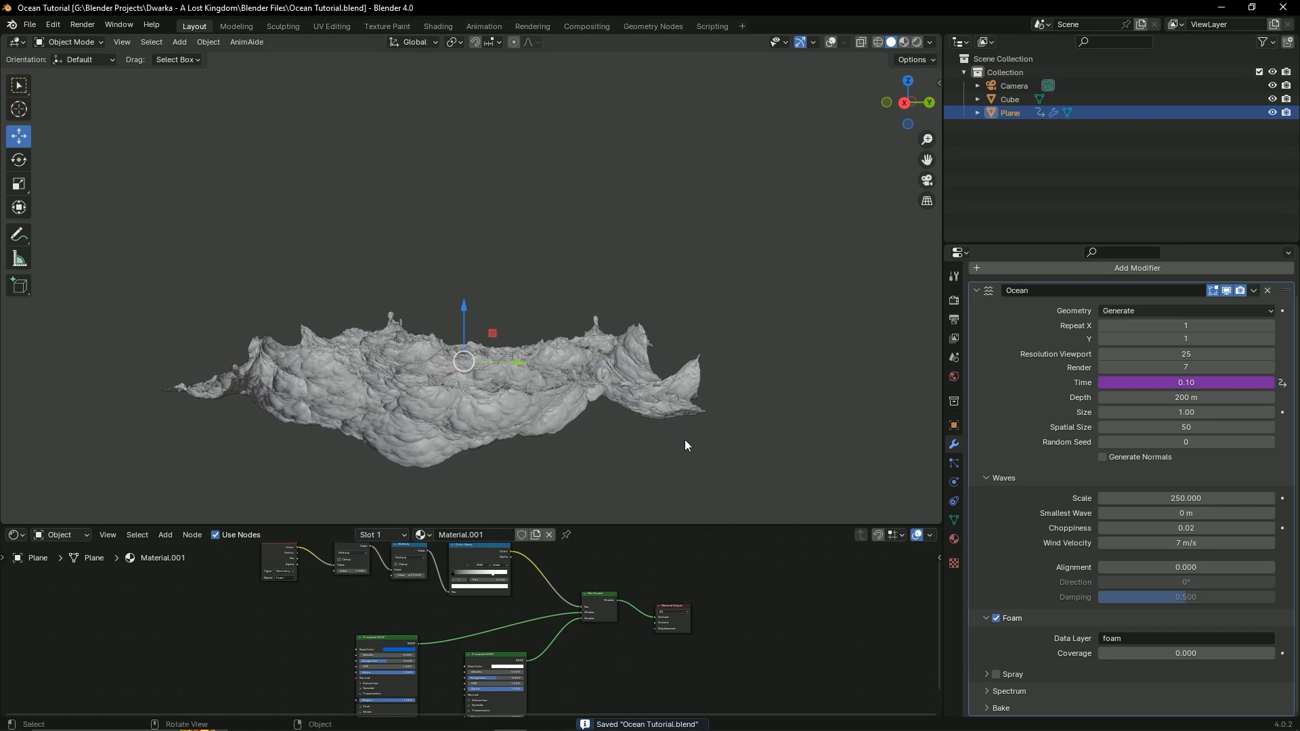
pyautogui.moveTo(685, 441); pyautogui.dragTo(599, 303, button='middle')
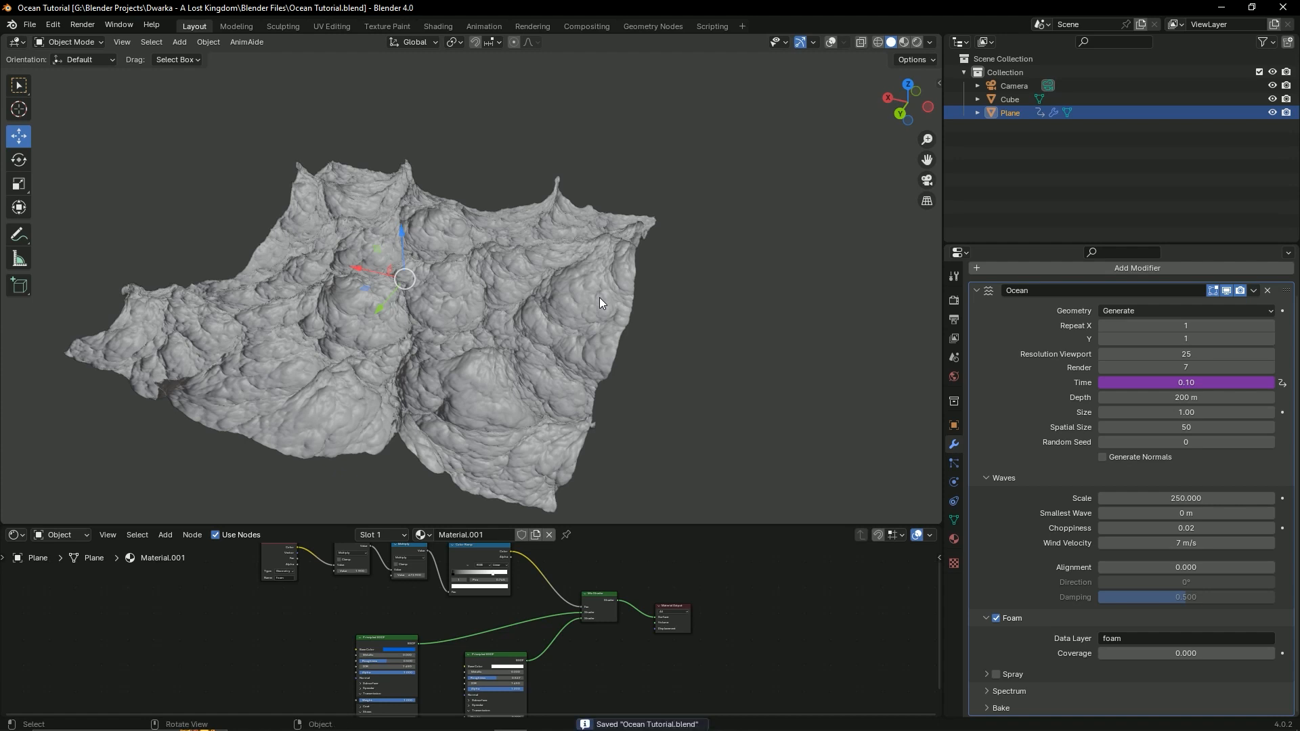
pyautogui.moveTo(731, 375); pyautogui.dragTo(624, 361, button='middle')
pyautogui.click(1010, 86)
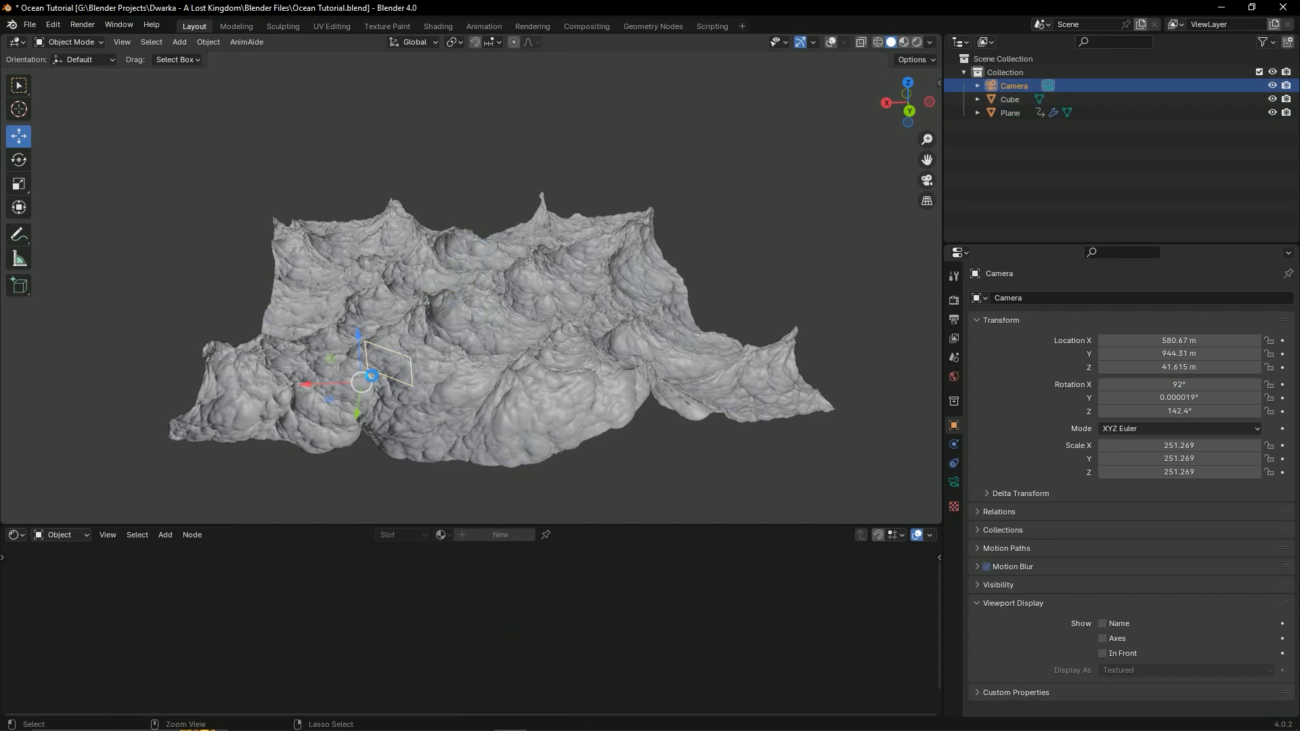
pyautogui.moveTo(612, 250)
pyautogui.mouseDown(button='middle')
pyautogui.moveTo(458, 312)
pyautogui.moveTo(470, 298)
pyautogui.moveTo(458, 315)
pyautogui.moveTo(586, 243)
pyautogui.mouseUp(button='middle')
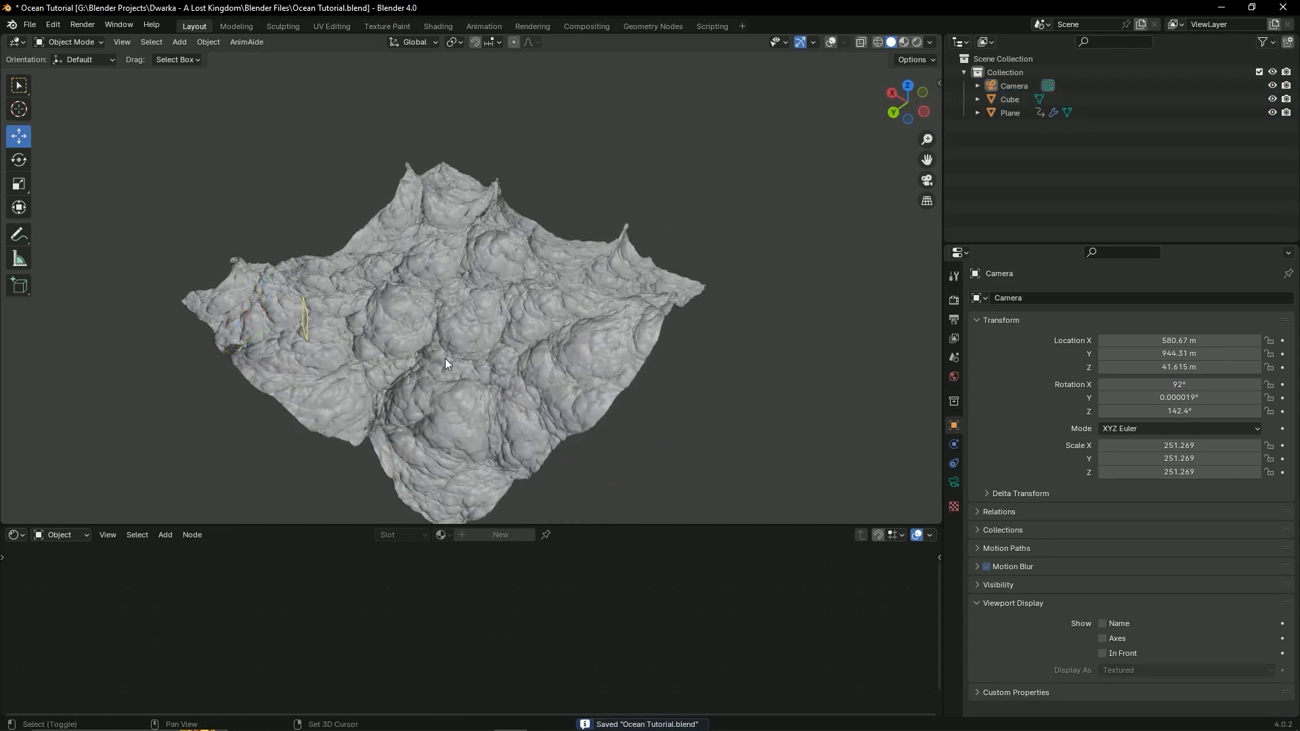
pyautogui.hotkey('shift', 'a')
pyautogui.moveTo(430, 503)
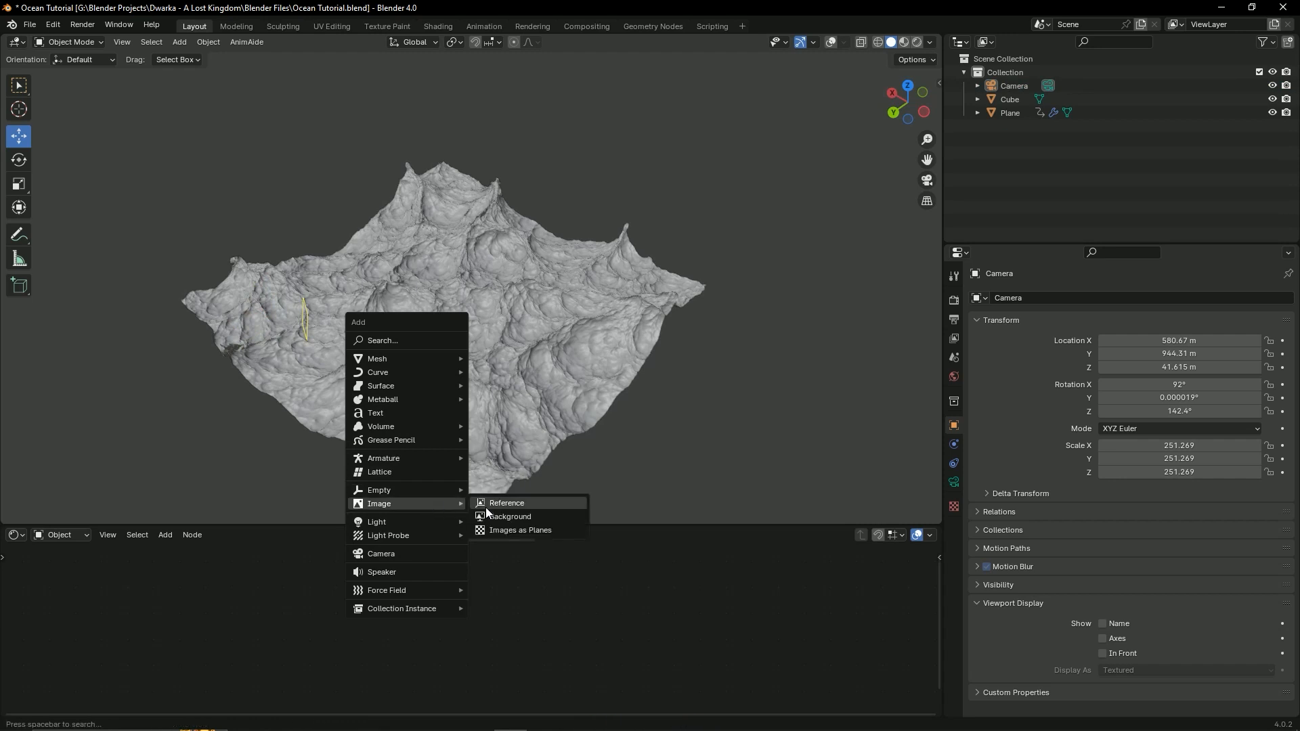
pyautogui.click(507, 532)
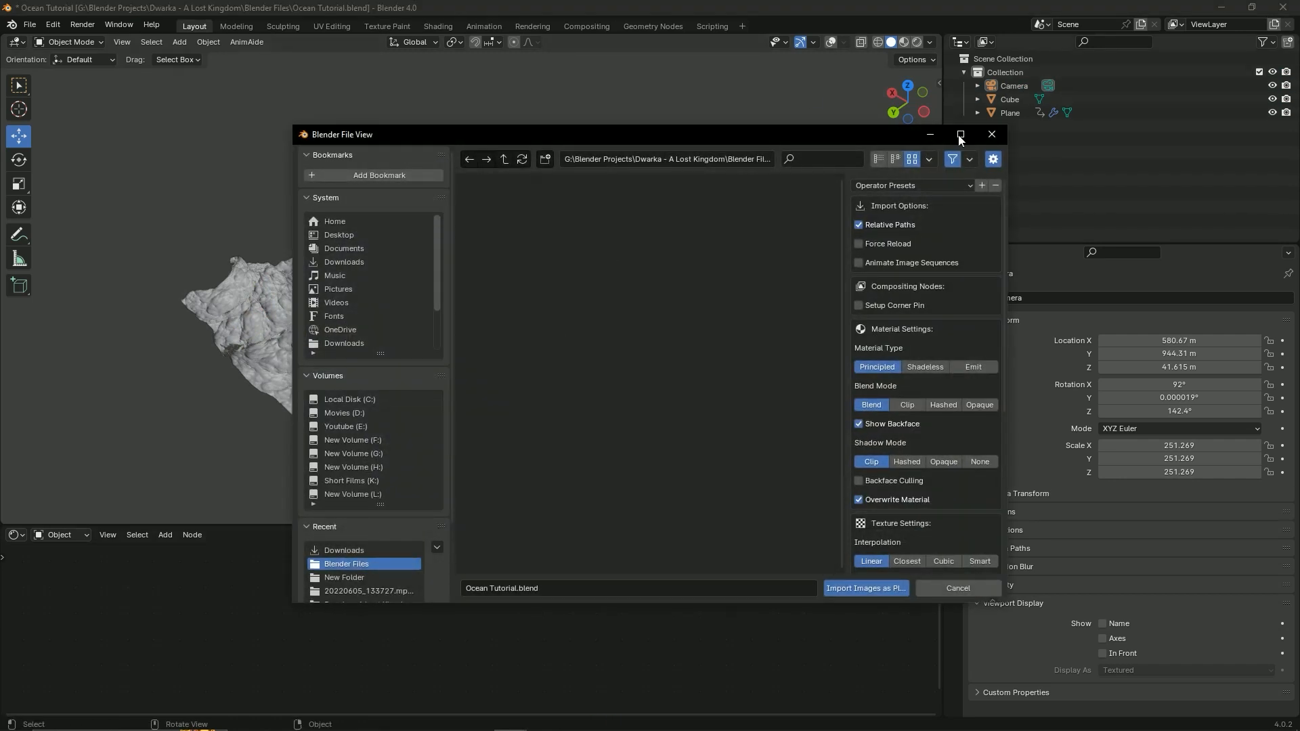
pyautogui.click(988, 136)
# Step: Search the add-ons in the Preferences for "image" to check whether Import Images as Planes is enabled
pyautogui.click(54, 25)
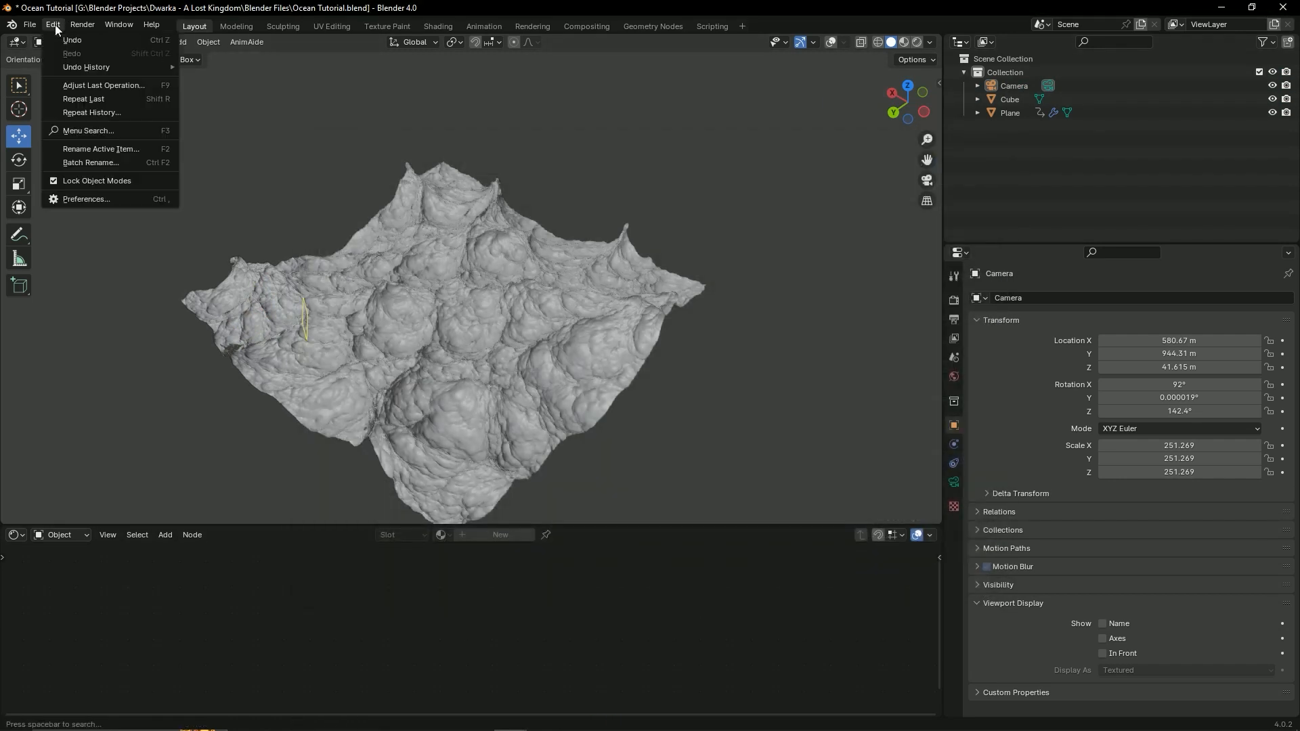
pyautogui.click(53, 25)
pyautogui.click(53, 26)
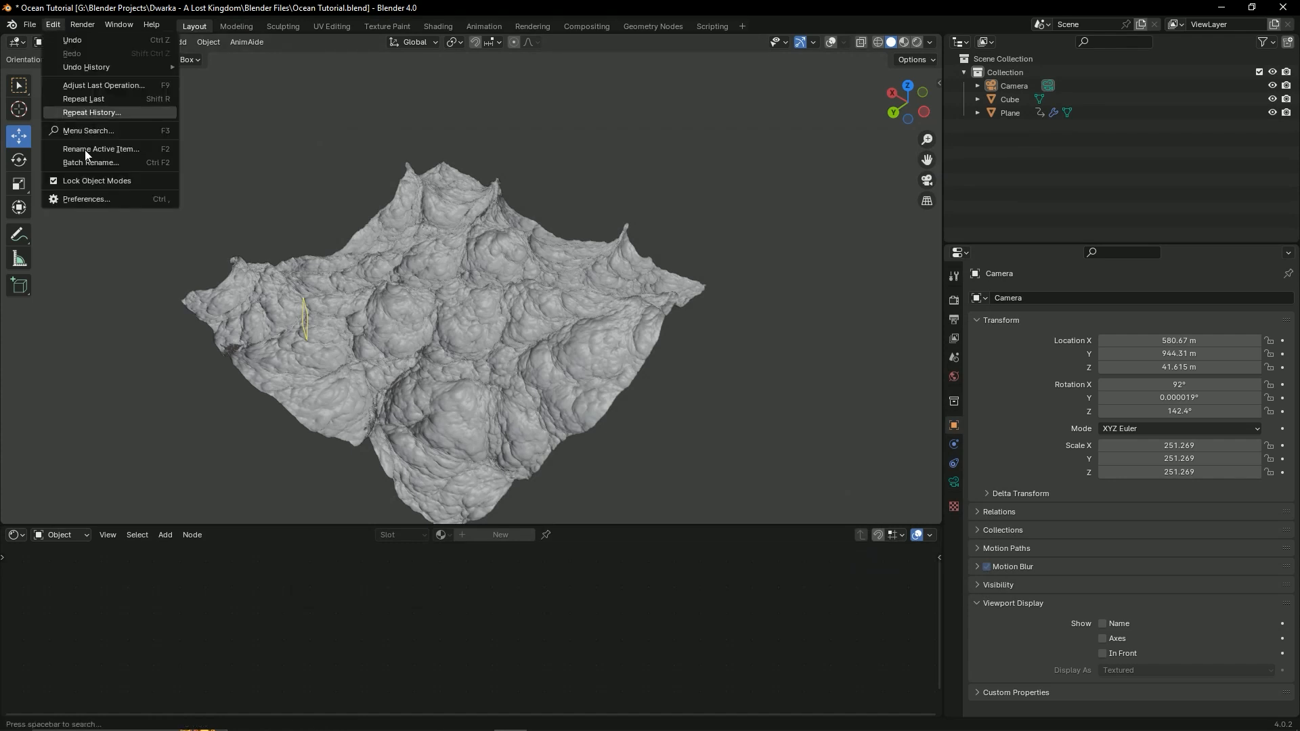
pyautogui.click(99, 202)
pyautogui.click(388, 52)
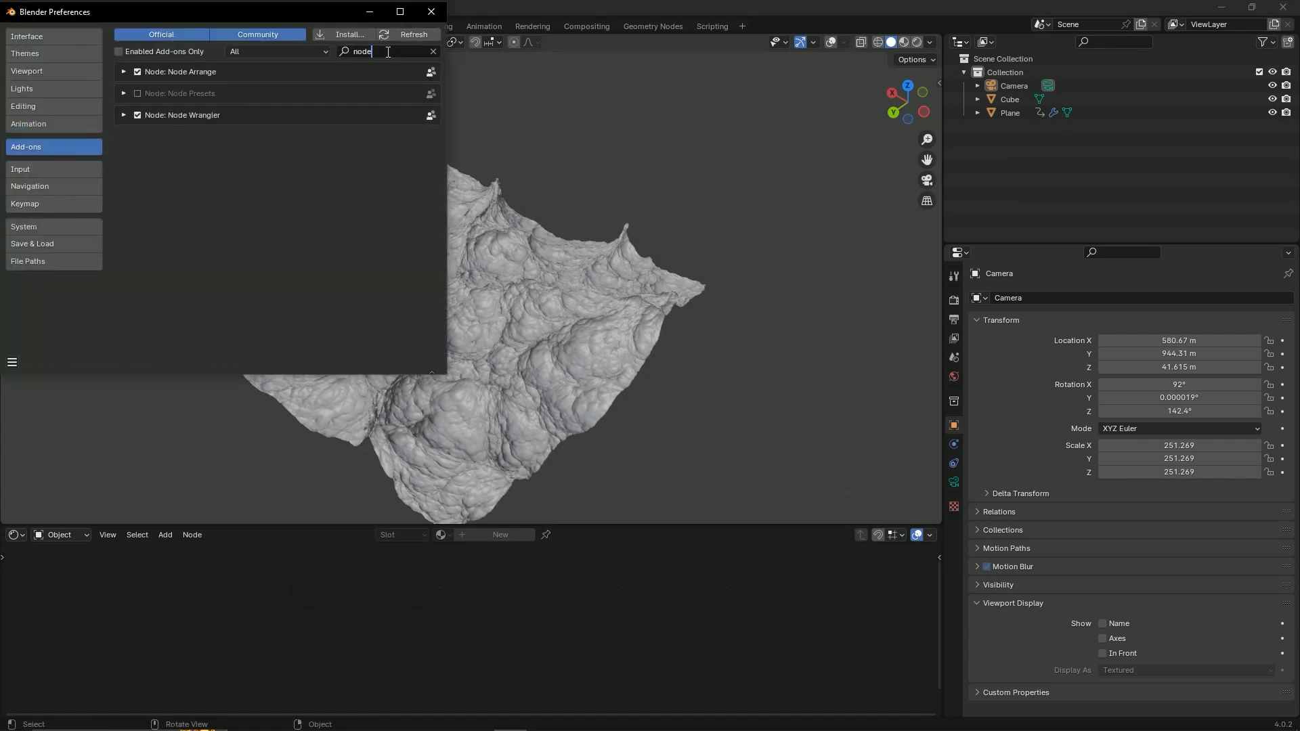
pyautogui.press('BackSpace')
pyautogui.press('BackSpace')
pyautogui.press('BackSpace')
pyautogui.write('image')
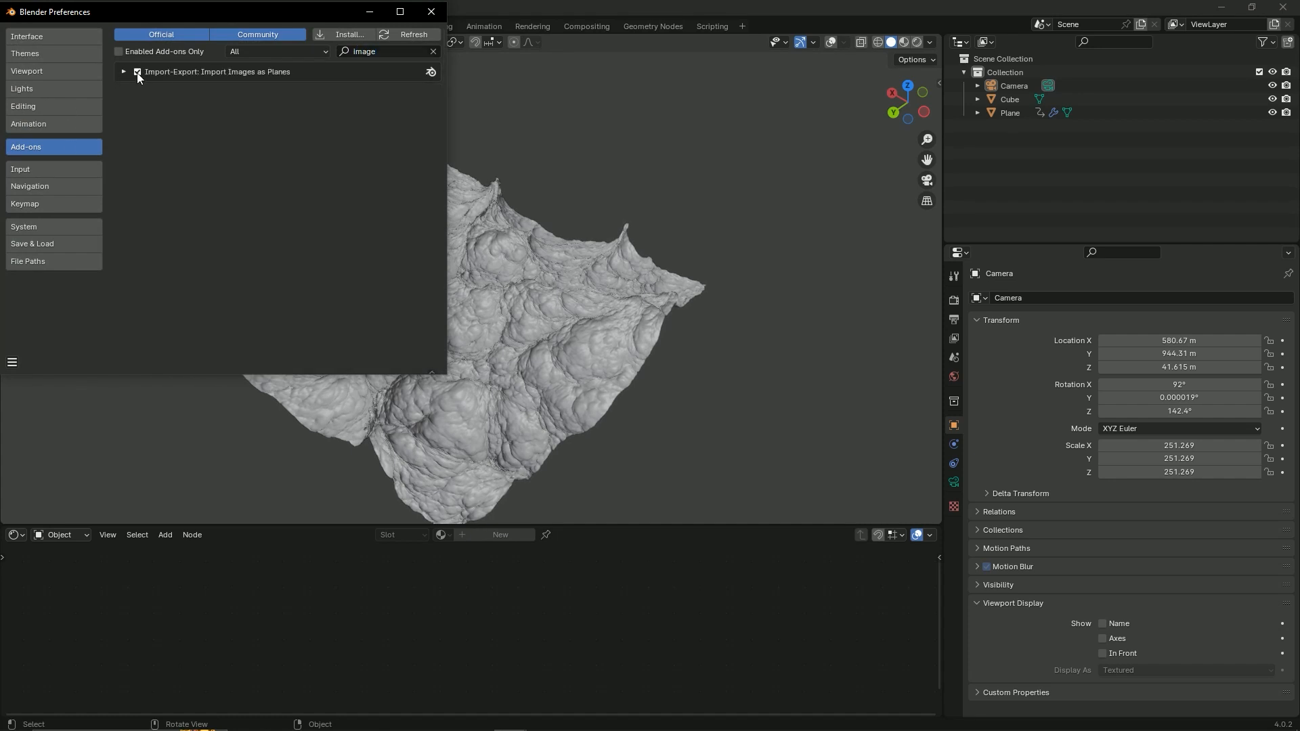
pyautogui.click(431, 13)
# Step: Import the dark storm-cloud Unsplash photo marked (2) from the Downloads folder using Images as Planes
pyautogui.moveTo(441, 343); pyautogui.dragTo(480, 340, button='middle')
pyautogui.hotkey('shift', 'a')
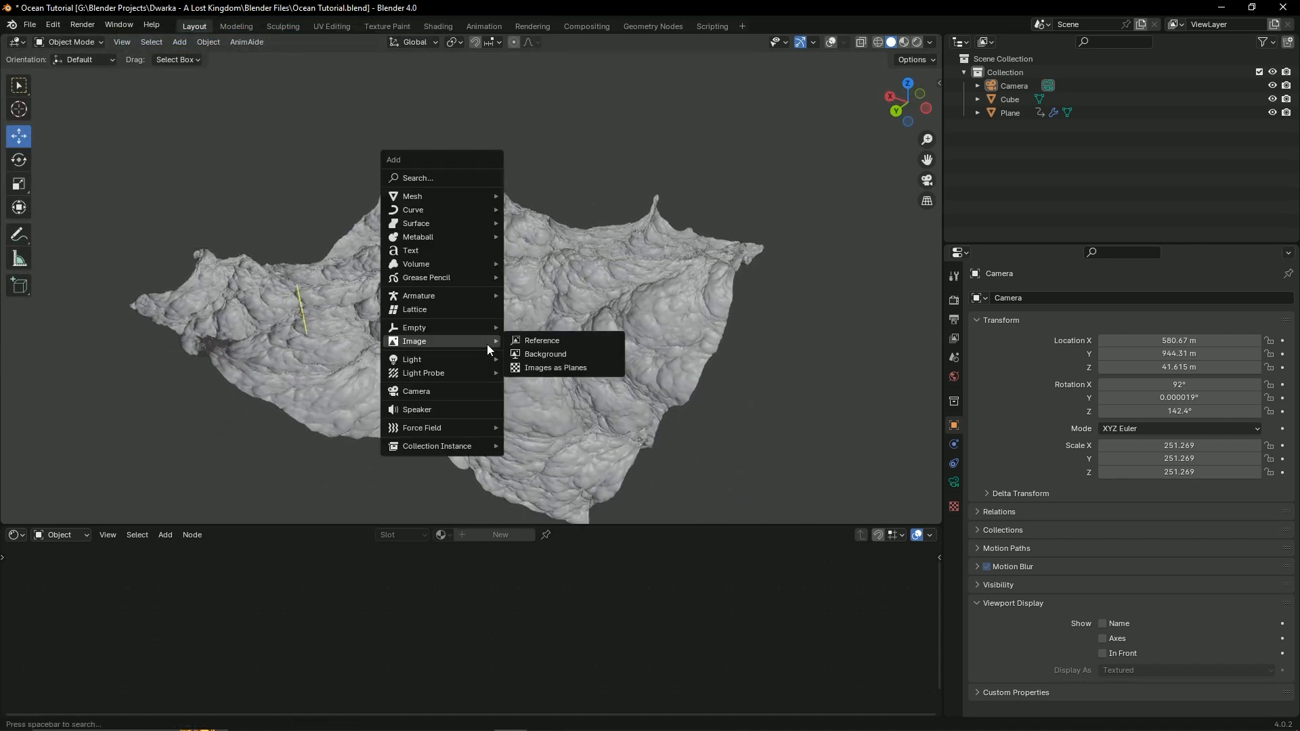
pyautogui.moveTo(470, 327)
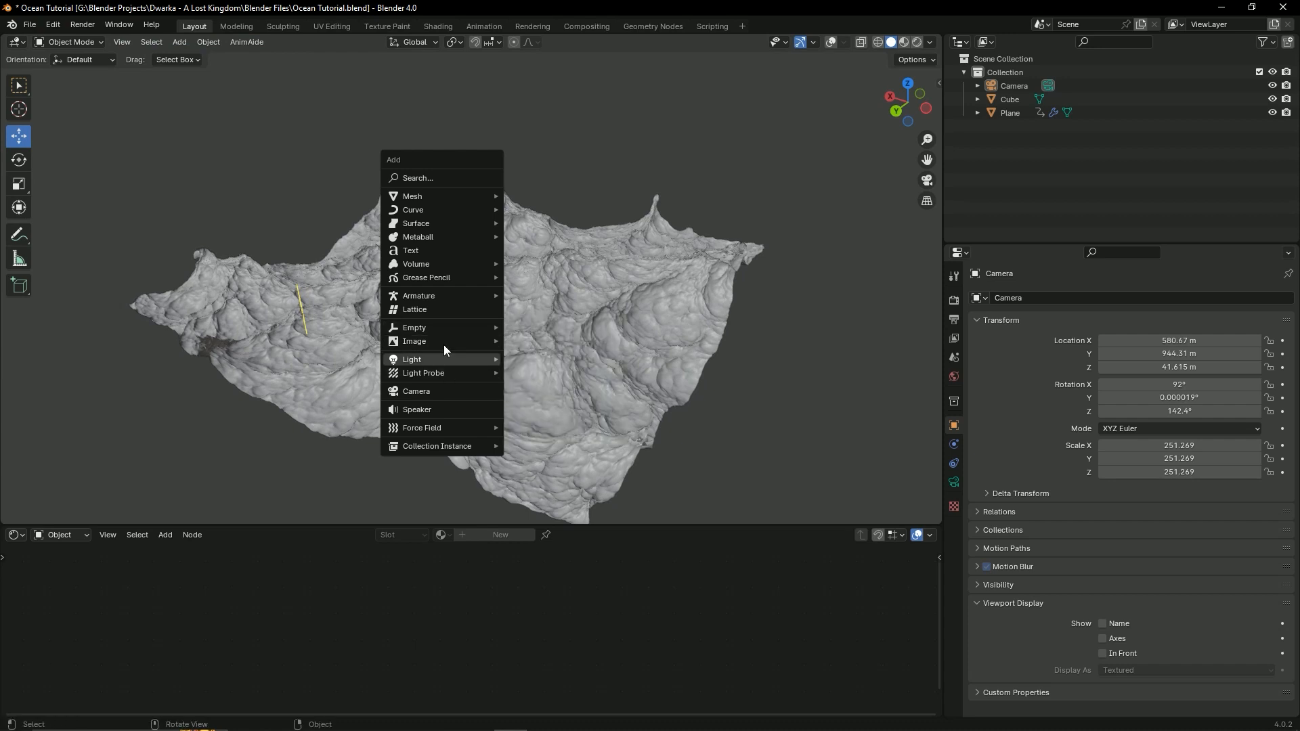
pyautogui.moveTo(444, 344)
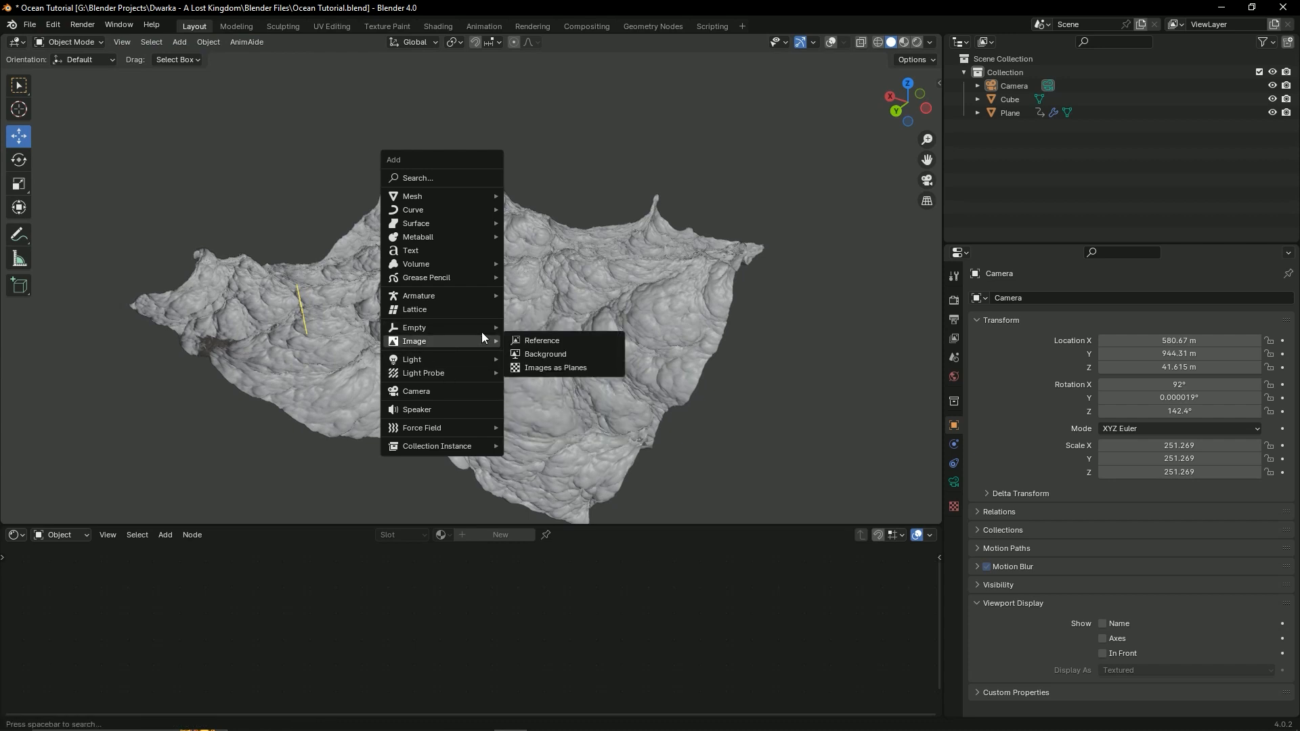
pyautogui.click(551, 368)
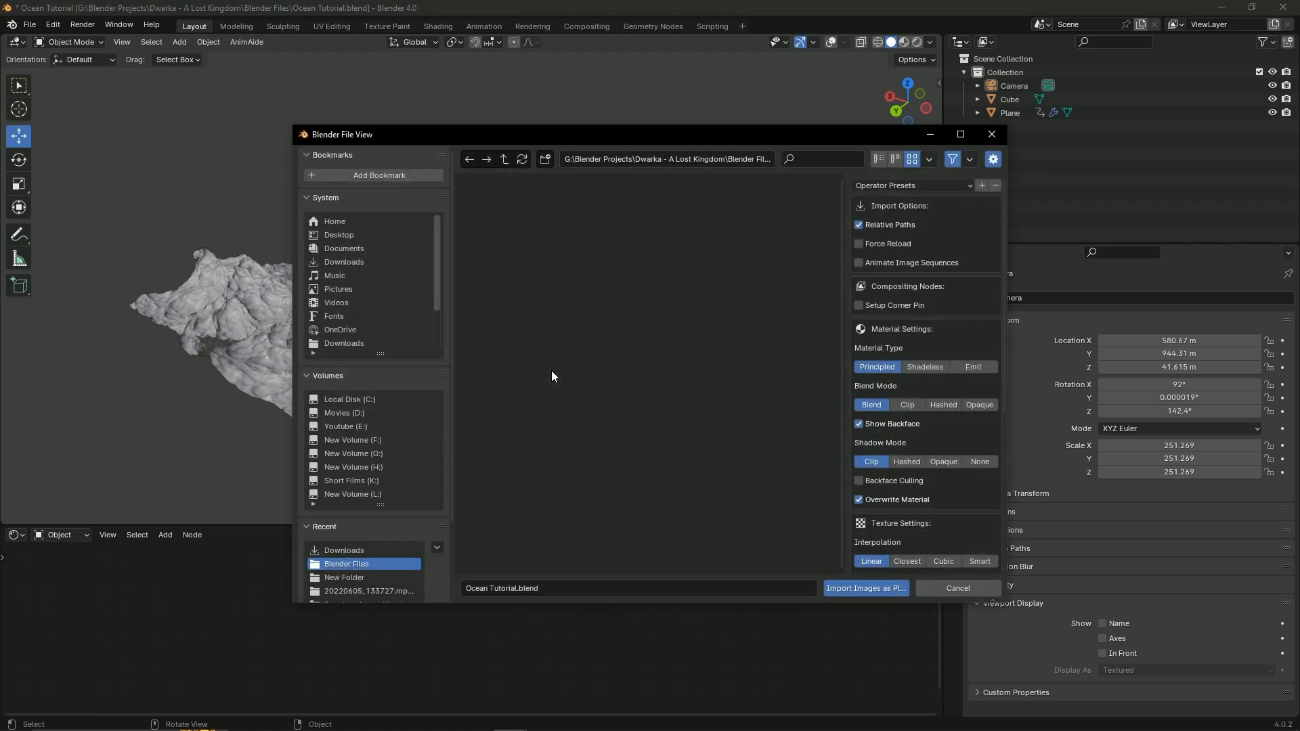
pyautogui.click(355, 260)
pyautogui.scroll(-5, 601, 330)
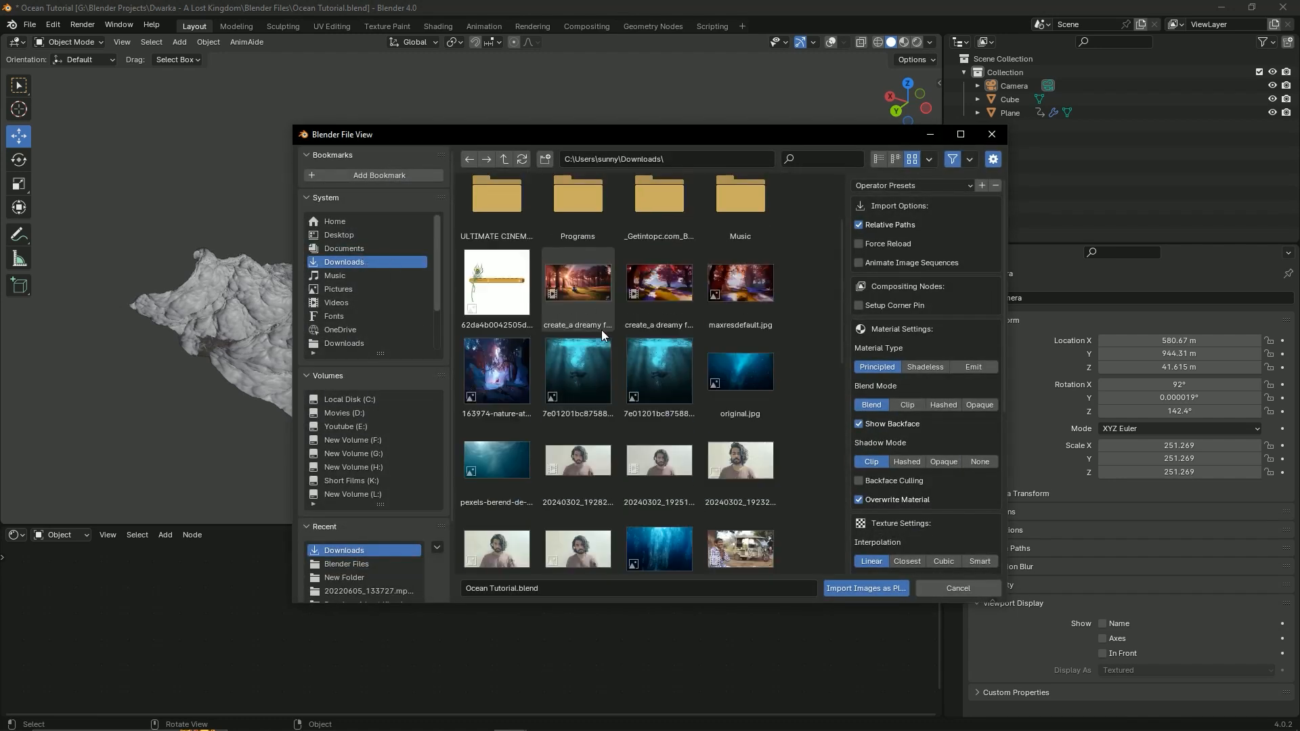
pyautogui.scroll(-5, 600, 330)
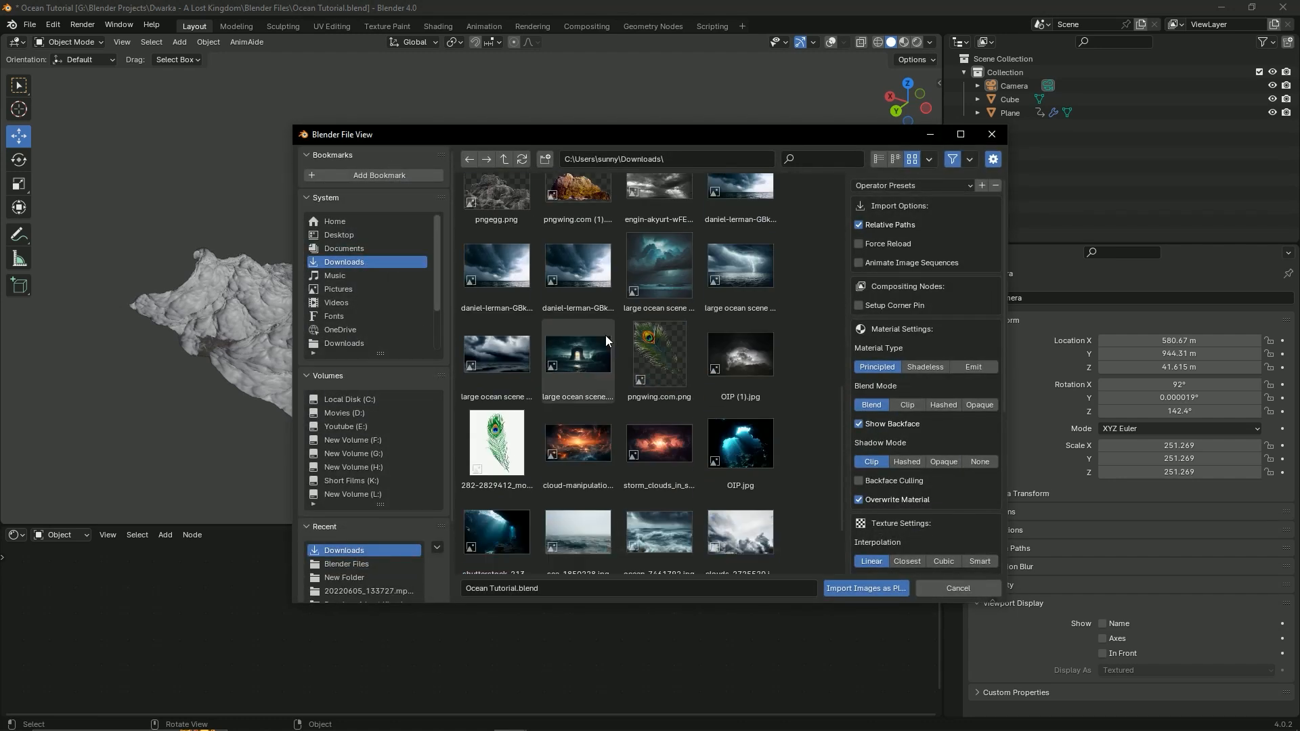
pyautogui.scroll(-2, 606, 336)
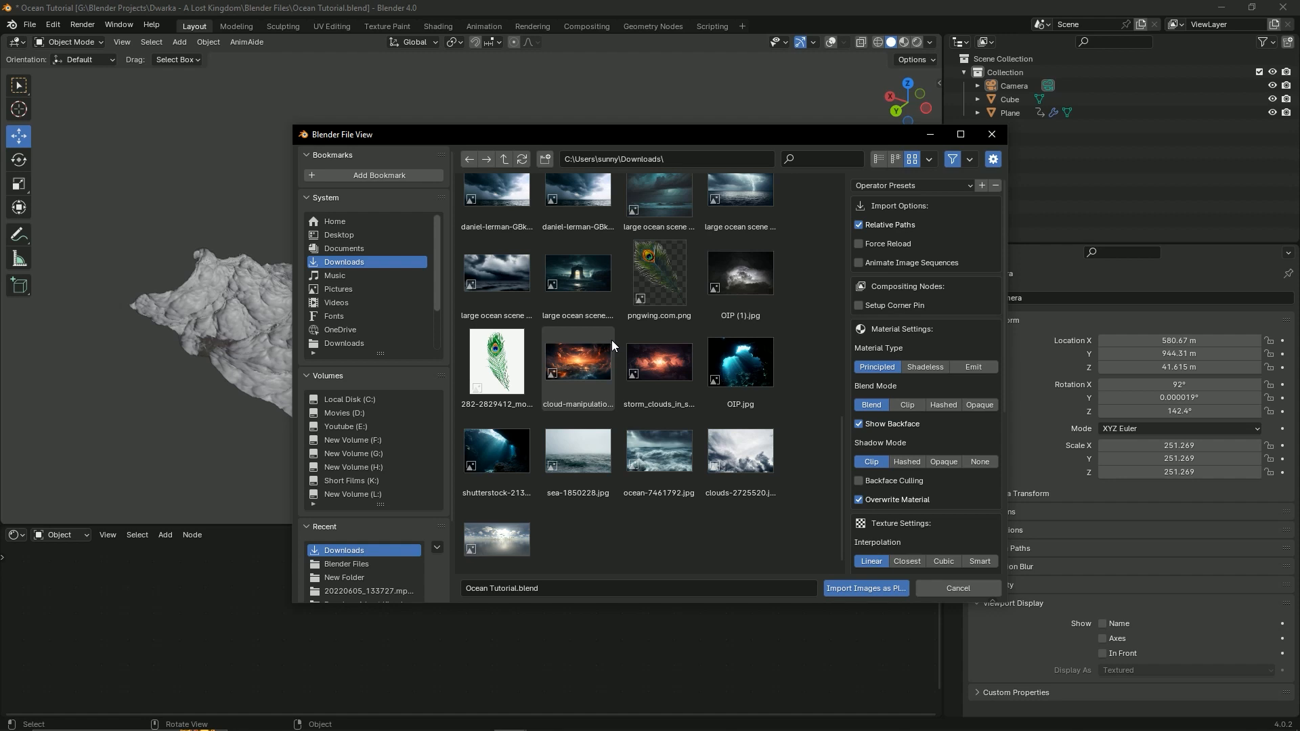
pyautogui.scroll(2, 596, 279)
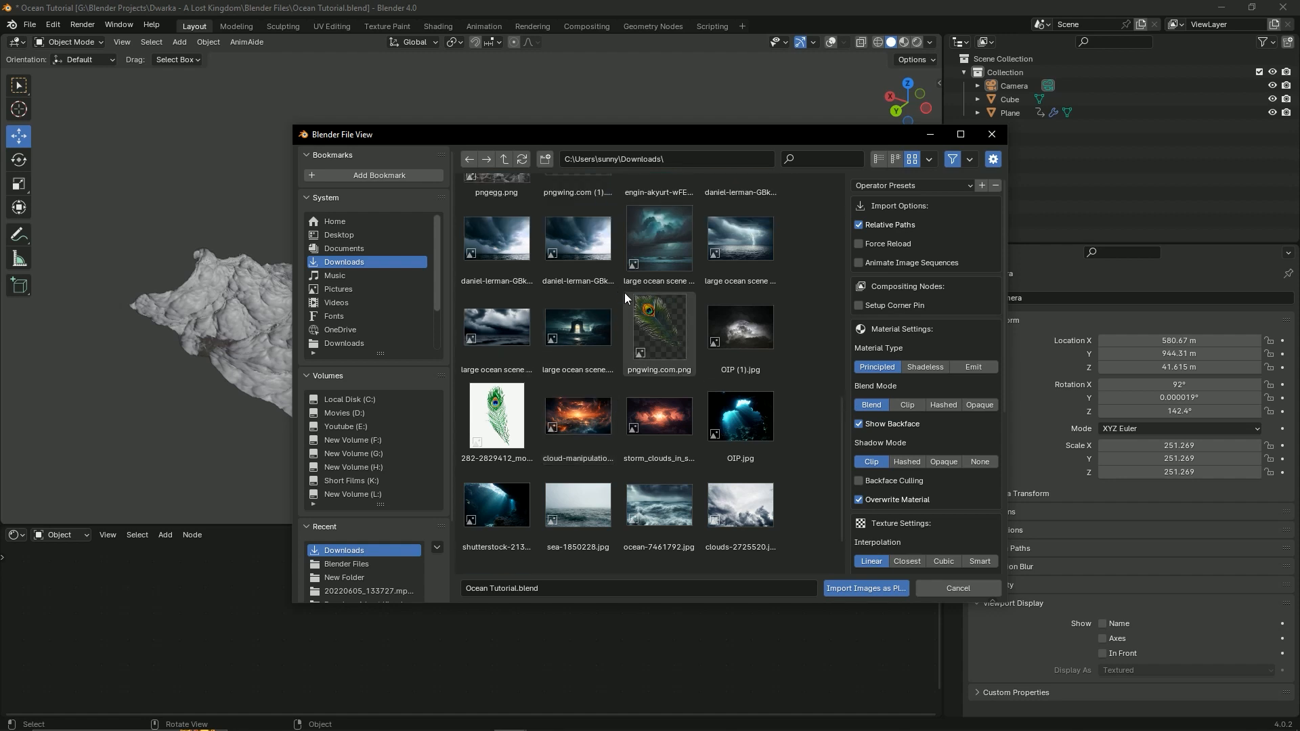
pyautogui.scroll(1, 610, 296)
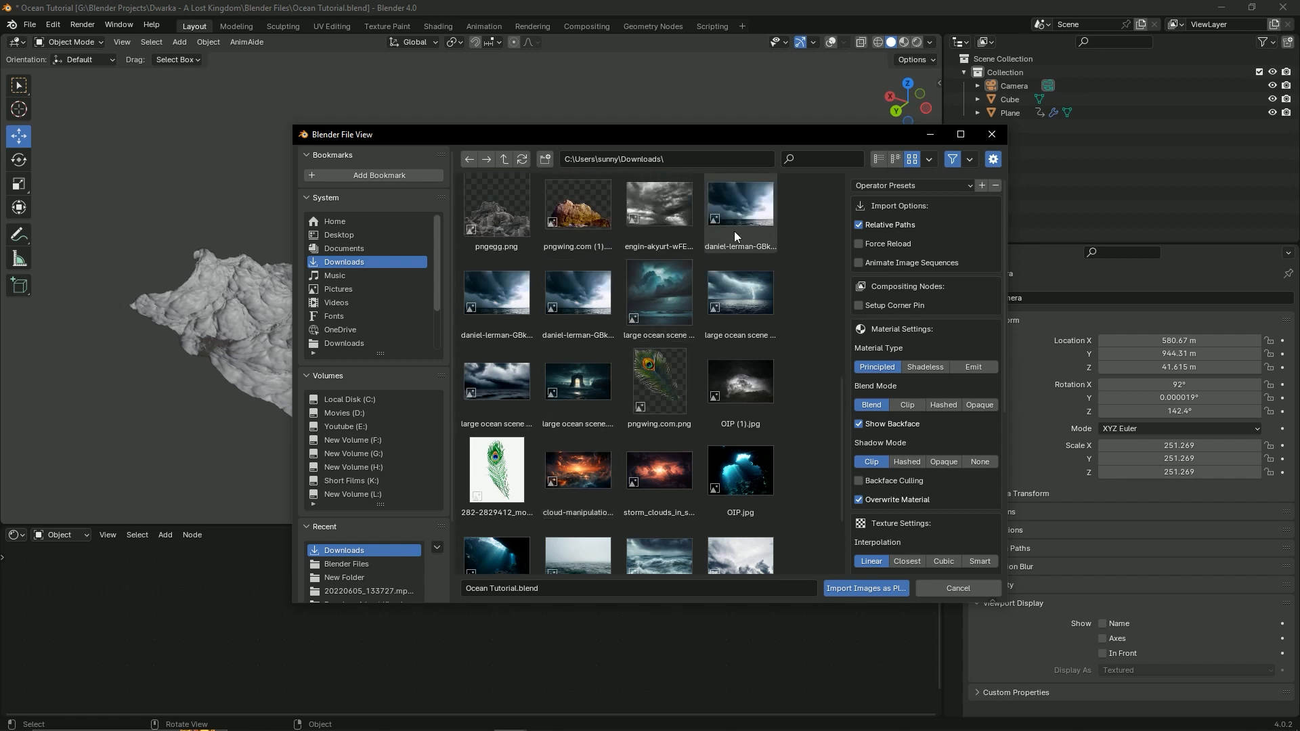
pyautogui.doubleClick(746, 213)
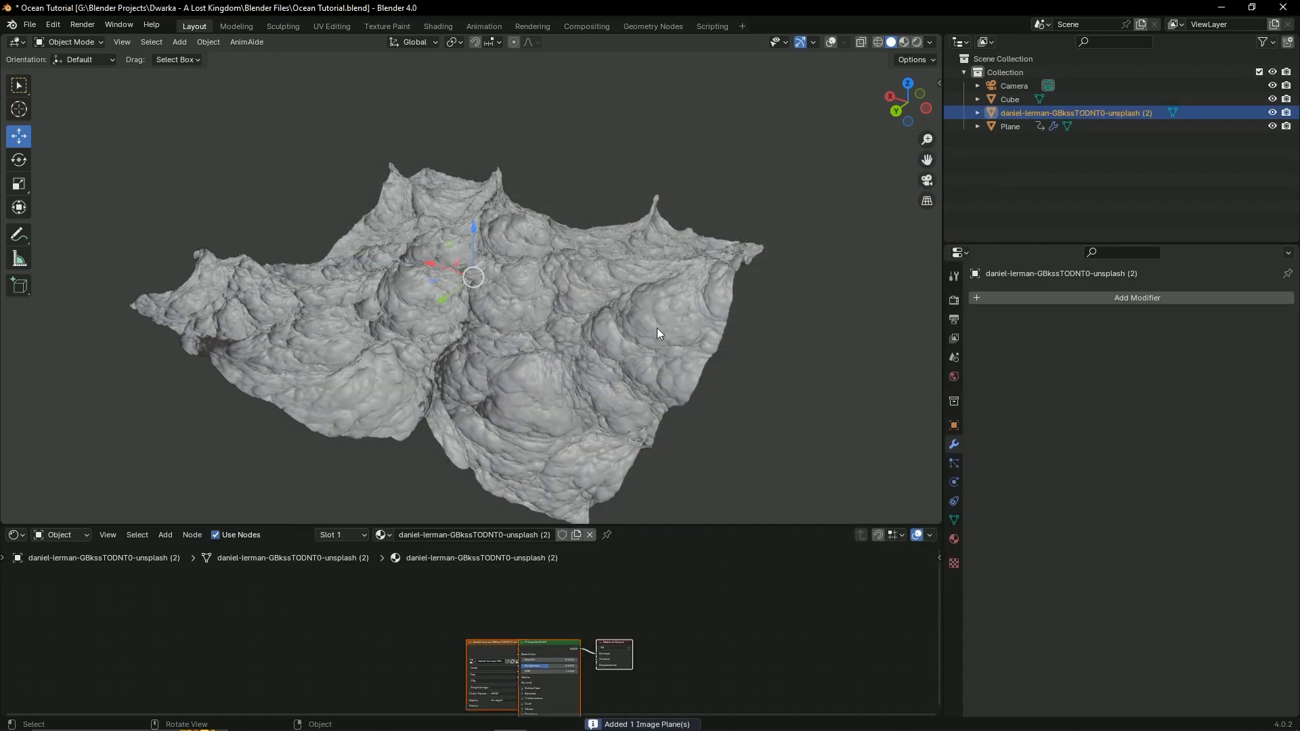
# Step: Save the file and scale the imported sky image plane up until it spans roughly the ocean's width
pyautogui.moveTo(472, 285); pyautogui.dragTo(523, 309, button='middle')
pyautogui.hotkey('ctrl', 's')
pyautogui.press('s')
pyautogui.click(593, 360)
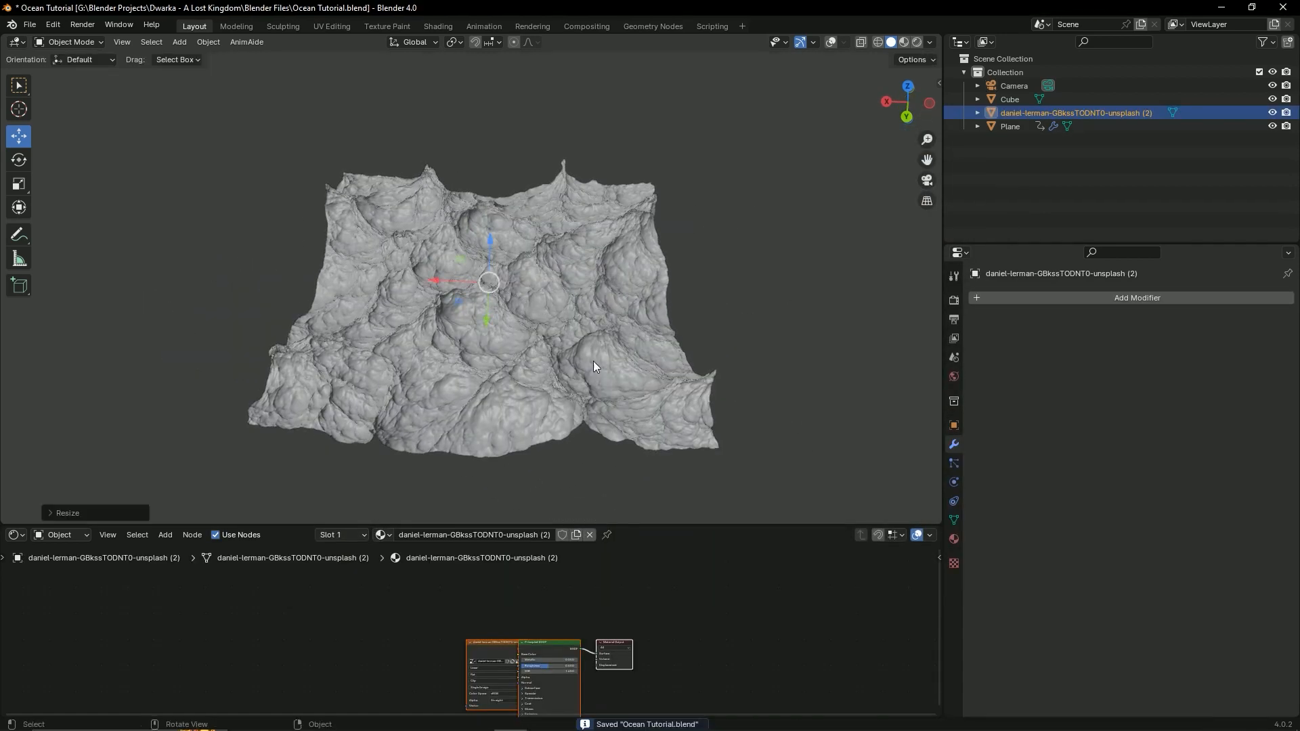
pyautogui.press('s')
pyautogui.click(933, 500)
pyautogui.press('s')
pyautogui.click(540, 314)
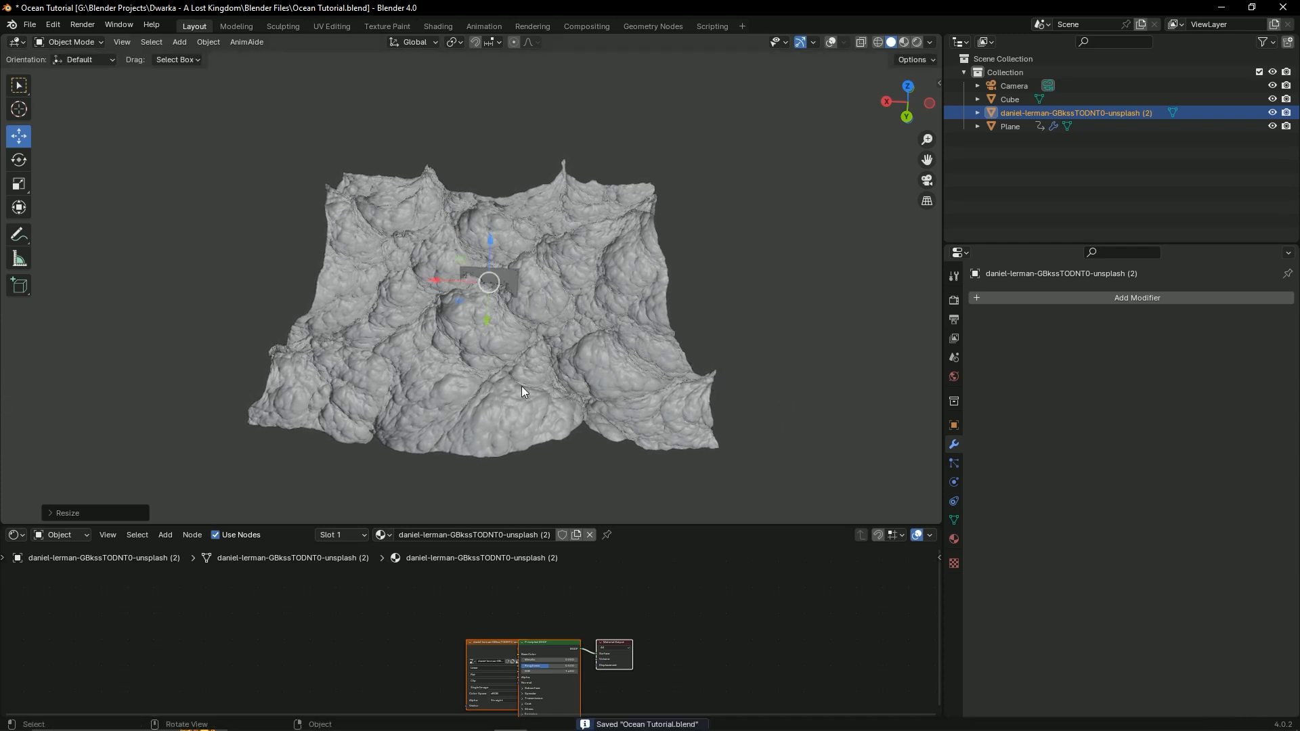
pyautogui.press('s')
pyautogui.click(816, 407)
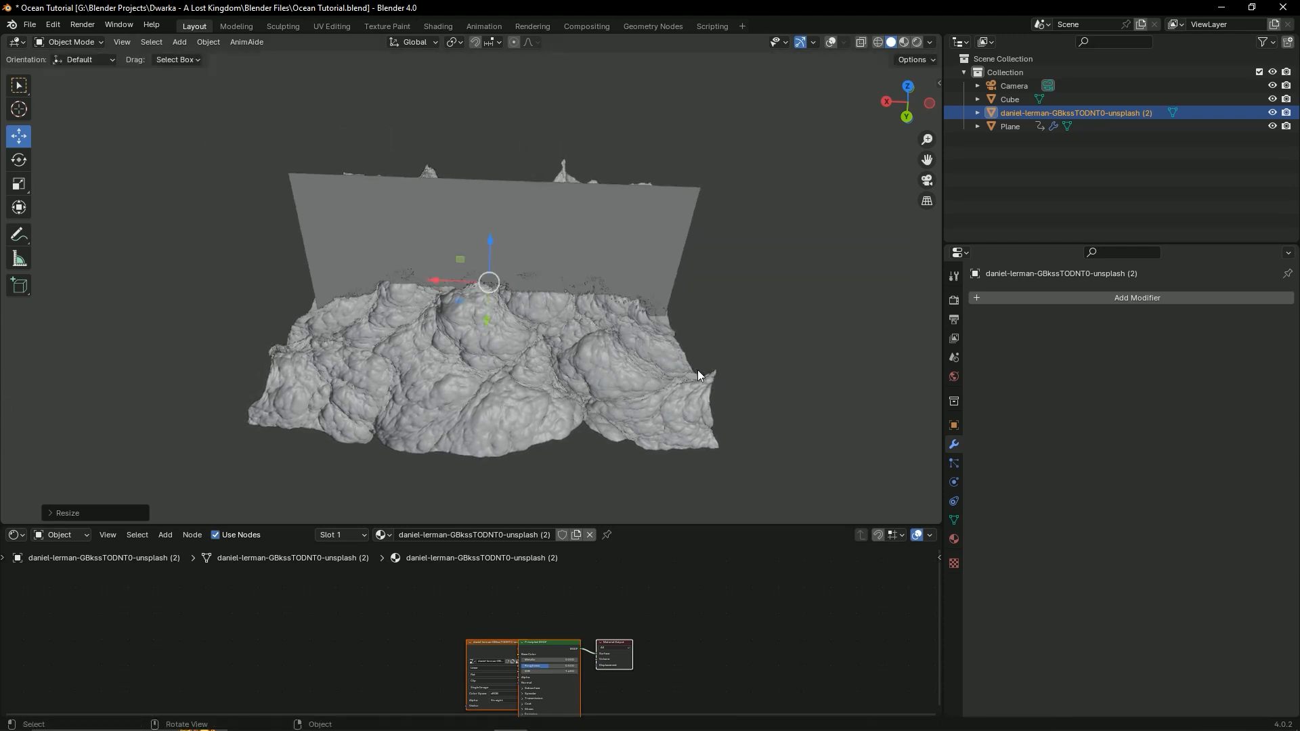
# Step: Turn on the viewport overlays, save the file and select the camera to locate it relative to the image plane
pyautogui.moveTo(698, 370); pyautogui.dragTo(275, 193, button='middle')
pyautogui.click(831, 43)
pyautogui.hotkey('ctrl', 's')
pyautogui.click(314, 249)
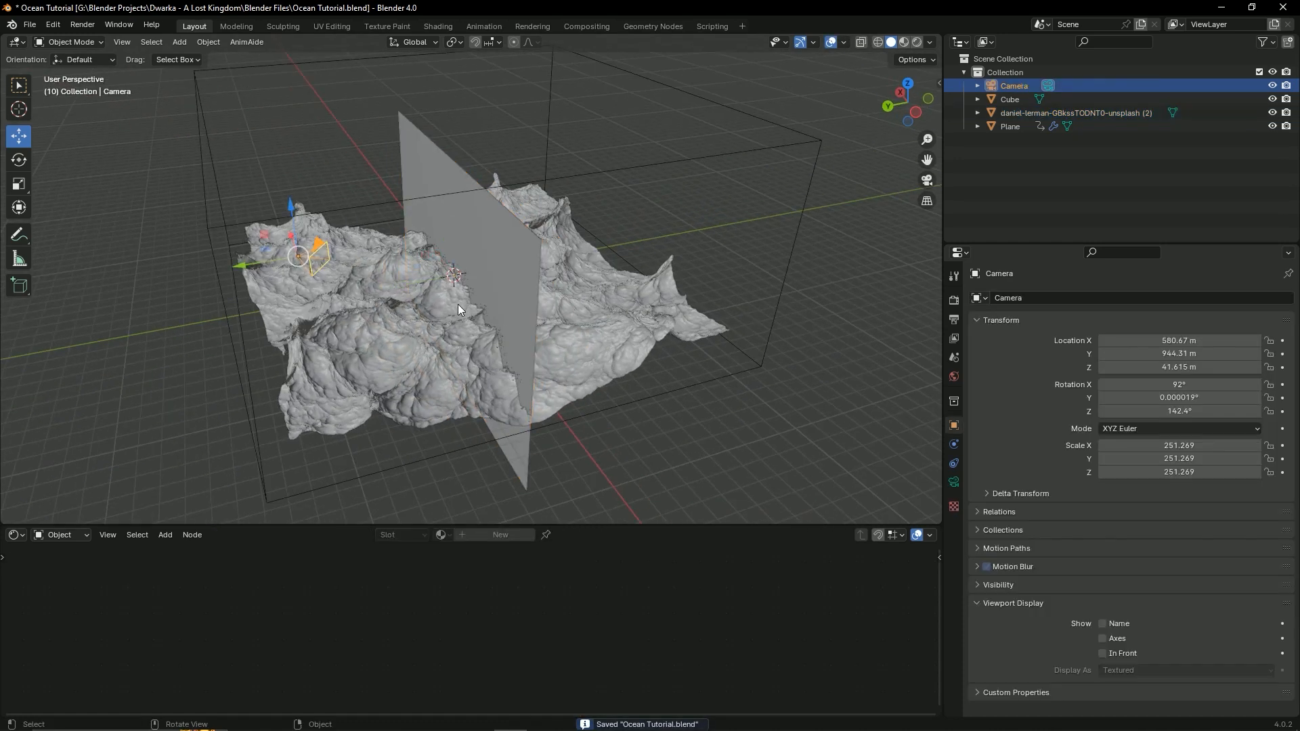
pyautogui.moveTo(459, 310); pyautogui.dragTo(461, 230, button='middle')
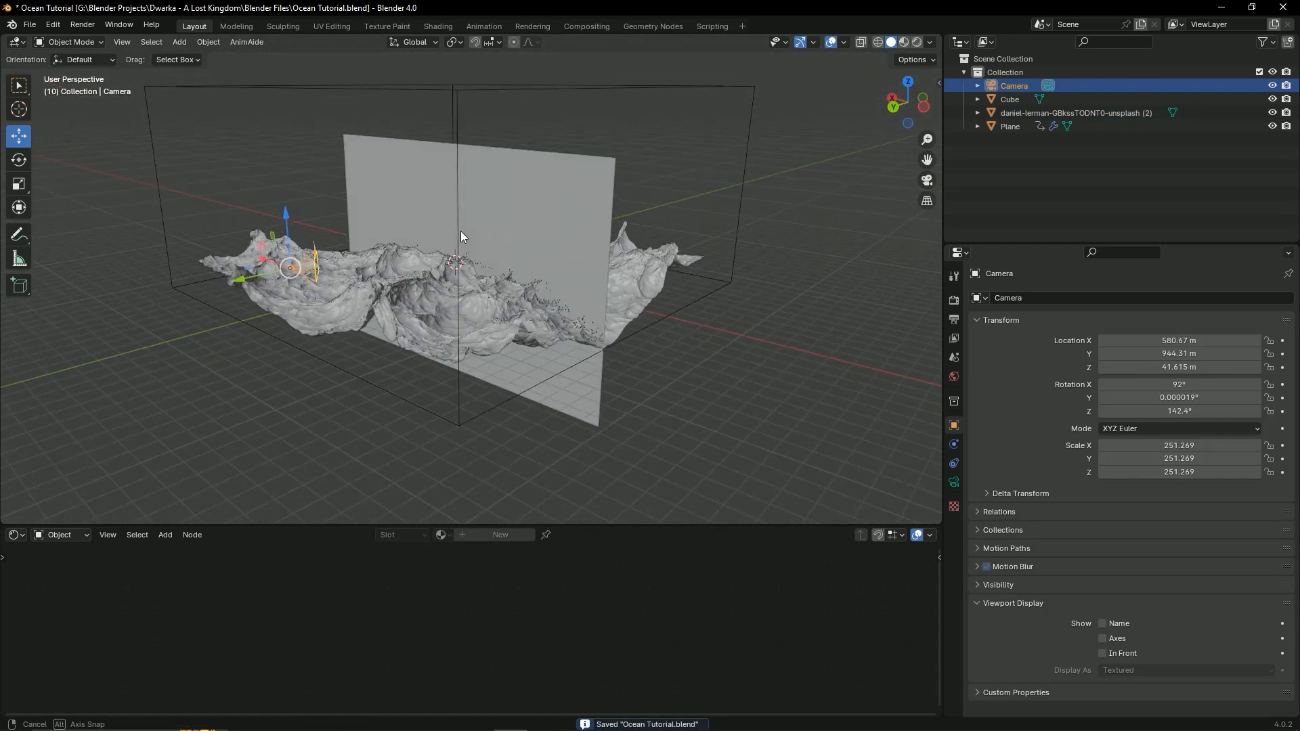
# Step: Select the sky image plane and rotate it about 41° in the top view so that it faces the camera
pyautogui.click(544, 253)
pyautogui.moveTo(543, 253); pyautogui.dragTo(445, 343, button='middle')
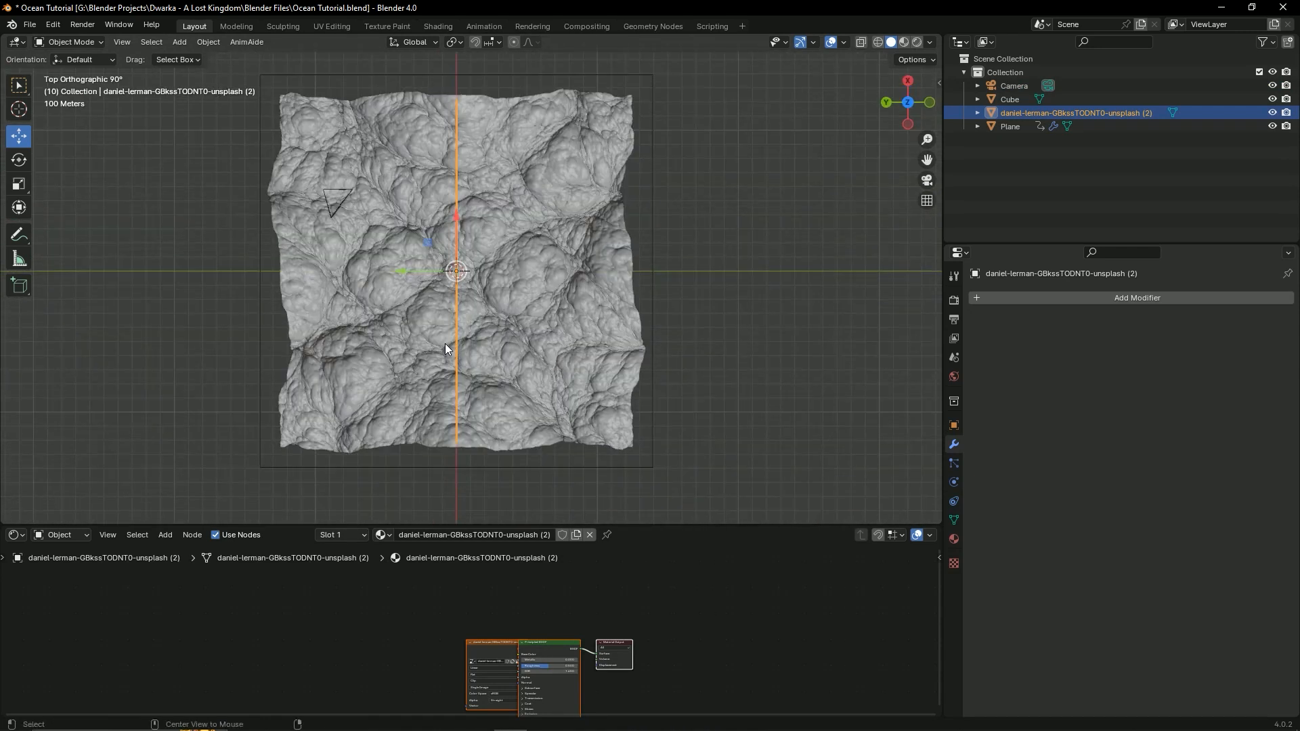
pyautogui.press('r')
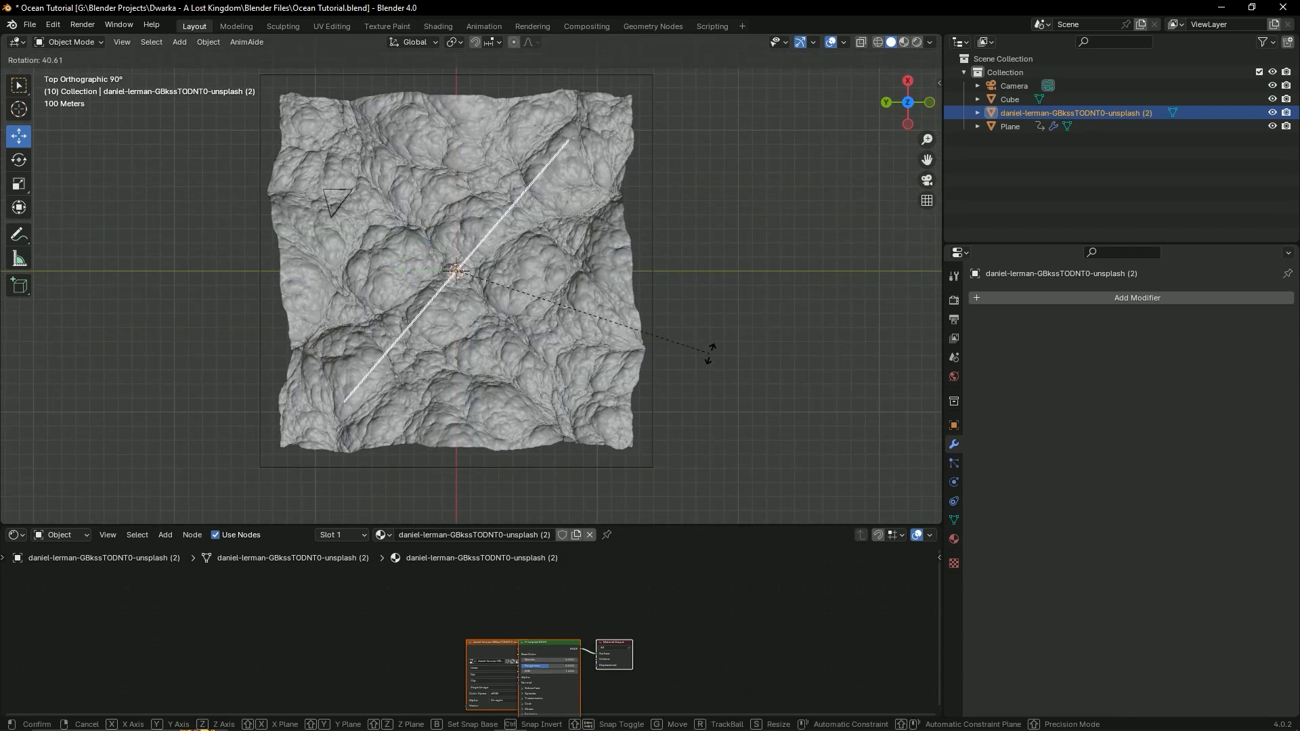
pyautogui.click(709, 356)
pyautogui.press('ctrl+KP_3')
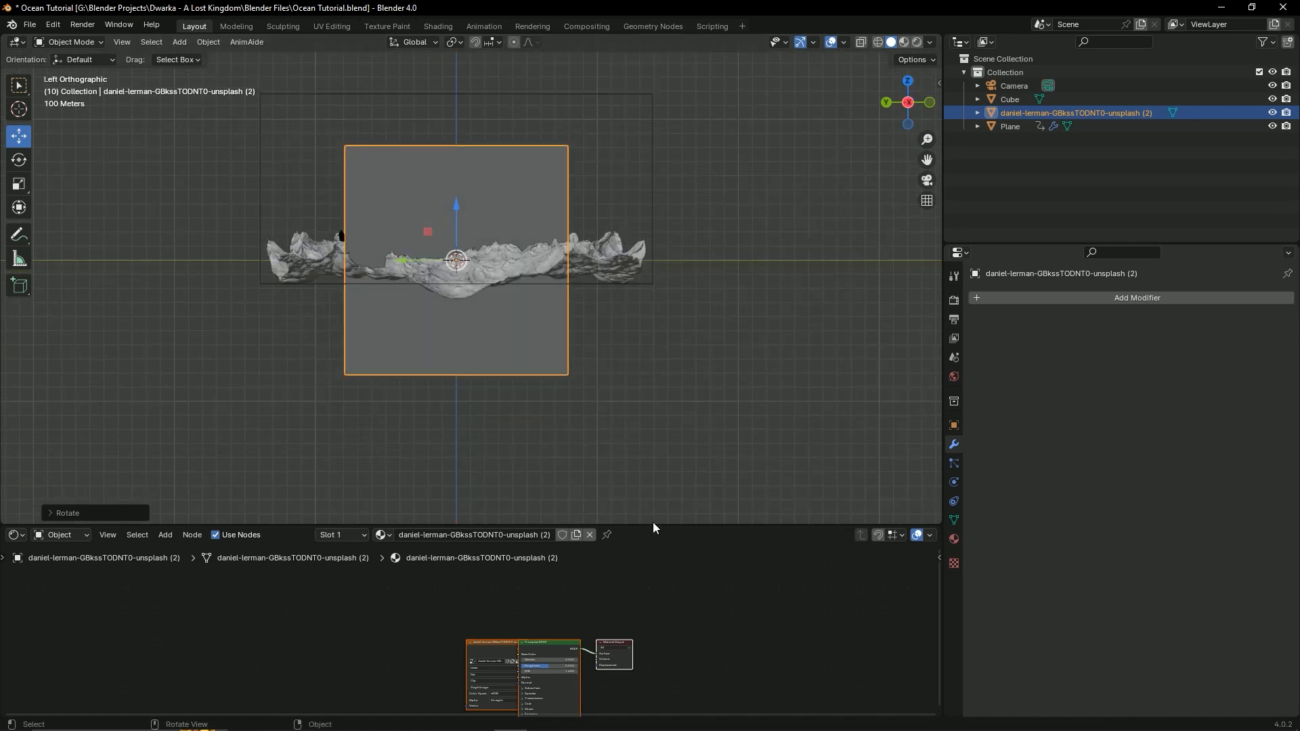
# Step: Change the Shader Editor area into a second 3D Viewport showing the camera view, and save the file
pyautogui.moveTo(653, 523); pyautogui.dragTo(654, 423)
pyautogui.moveTo(647, 324); pyautogui.dragTo(458, 580, button='middle')
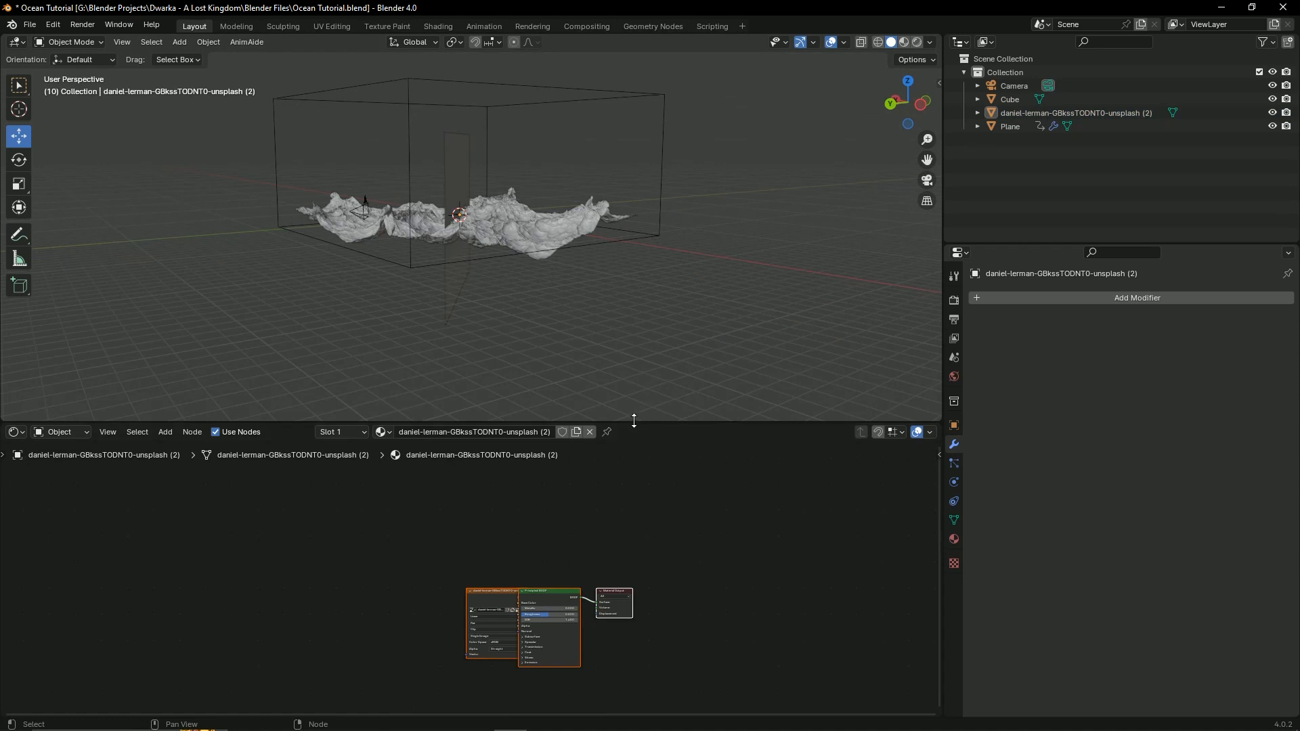
pyautogui.moveTo(634, 421); pyautogui.dragTo(643, 397)
pyautogui.click(16, 408)
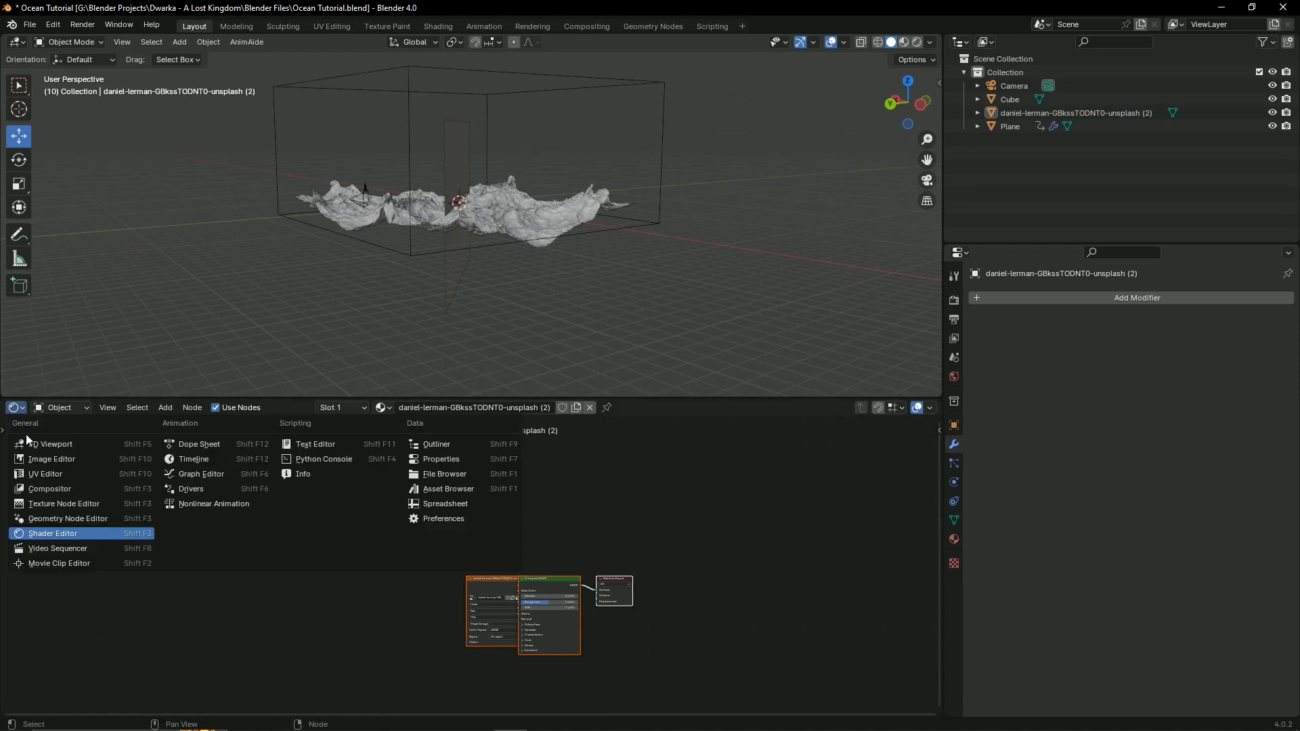
pyautogui.click(35, 442)
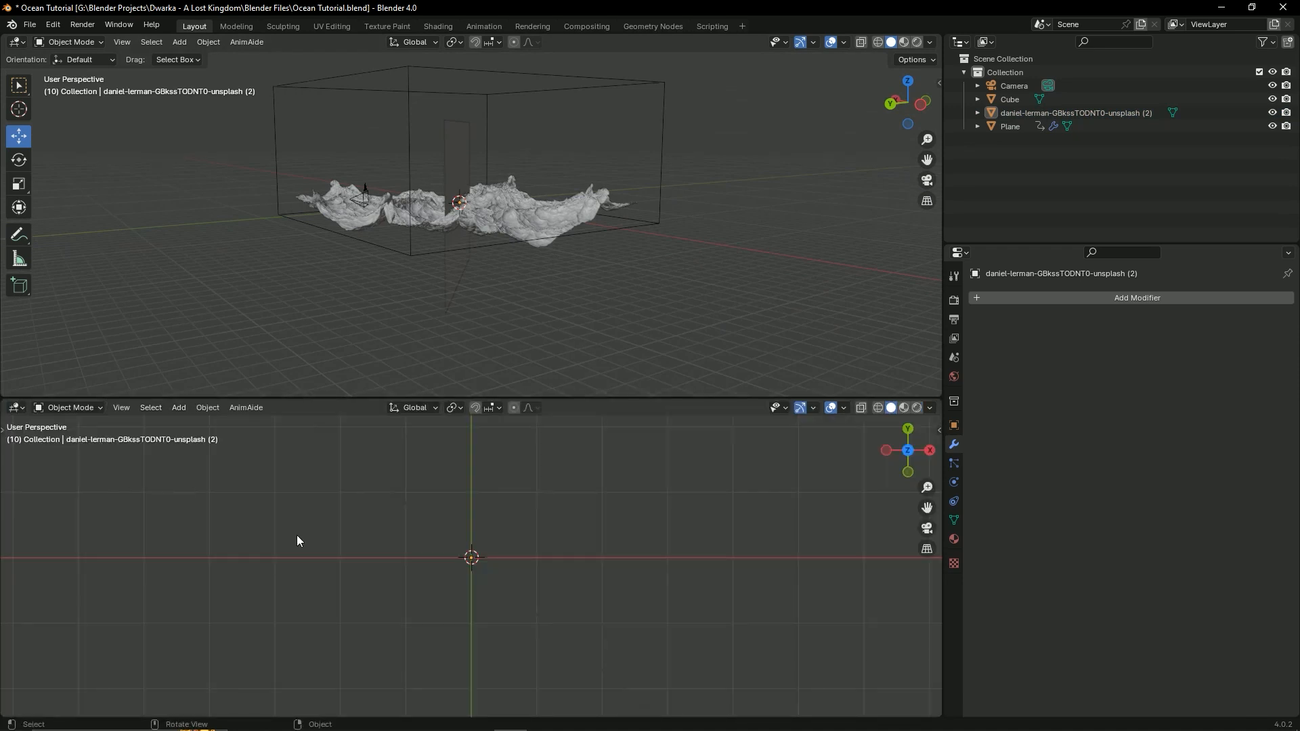
pyautogui.press('KP_0')
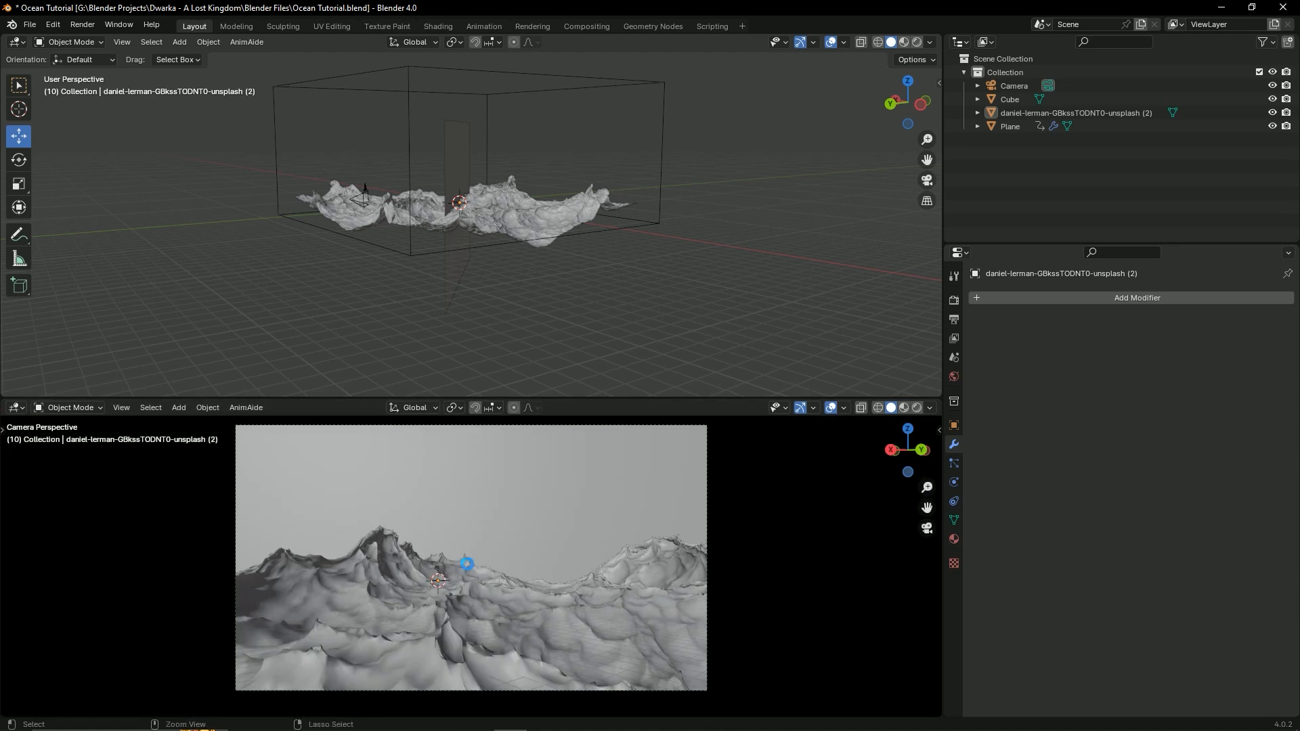
pyautogui.hotkey('ctrl', 's')
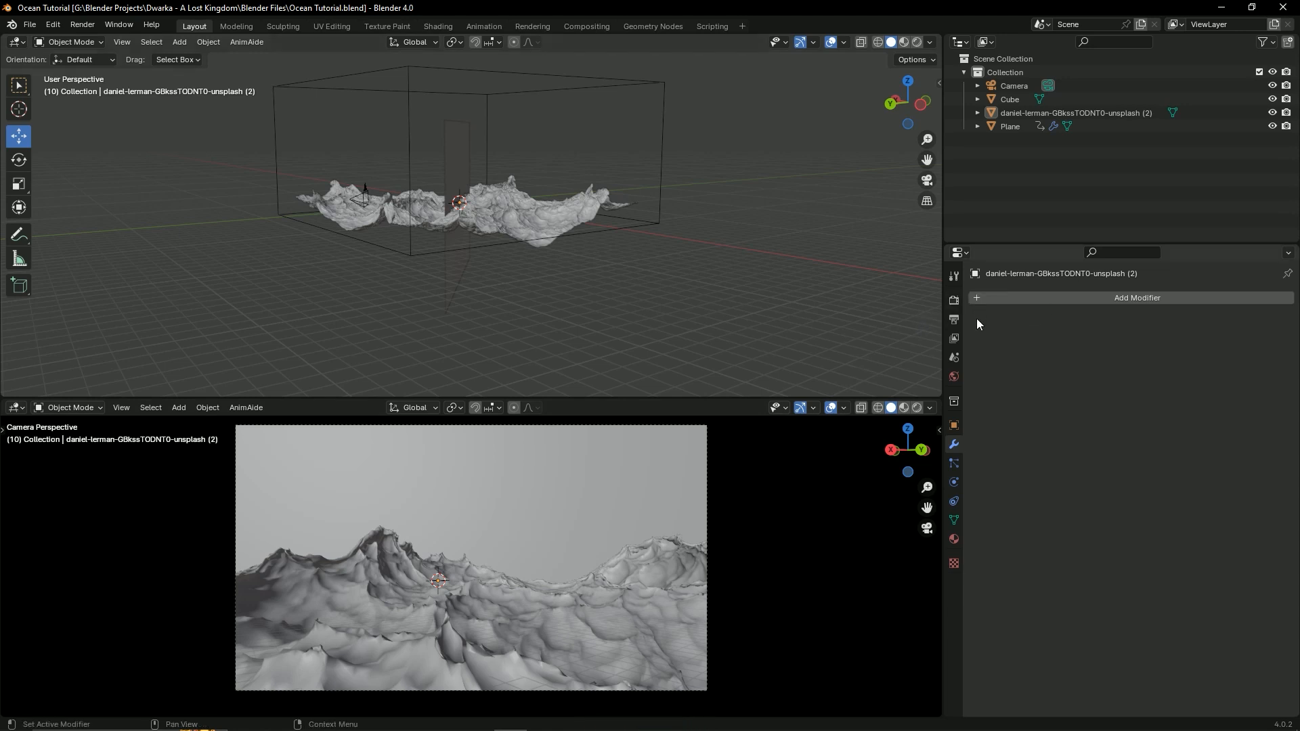
# Step: Set the render resolution to 2560 × 1080 px and save the file
pyautogui.click(953, 321)
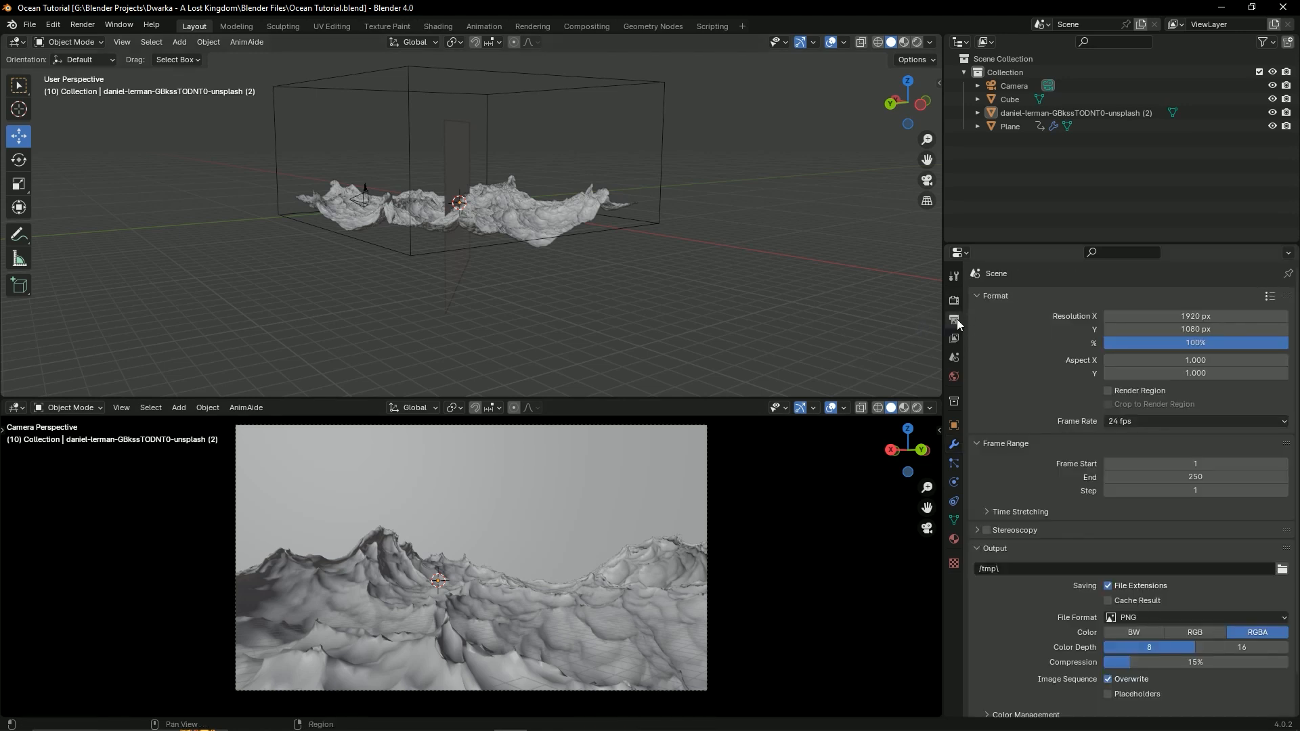
pyautogui.click(1166, 332)
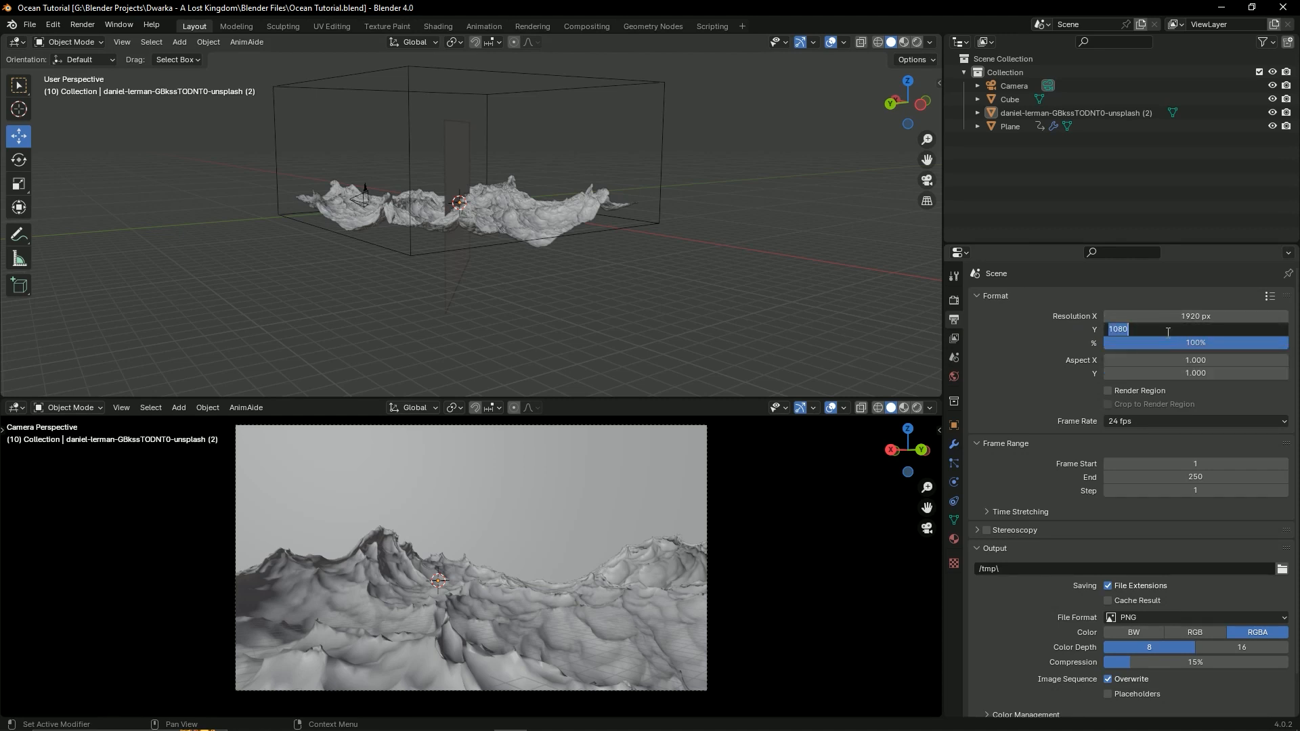
pyautogui.press('Return')
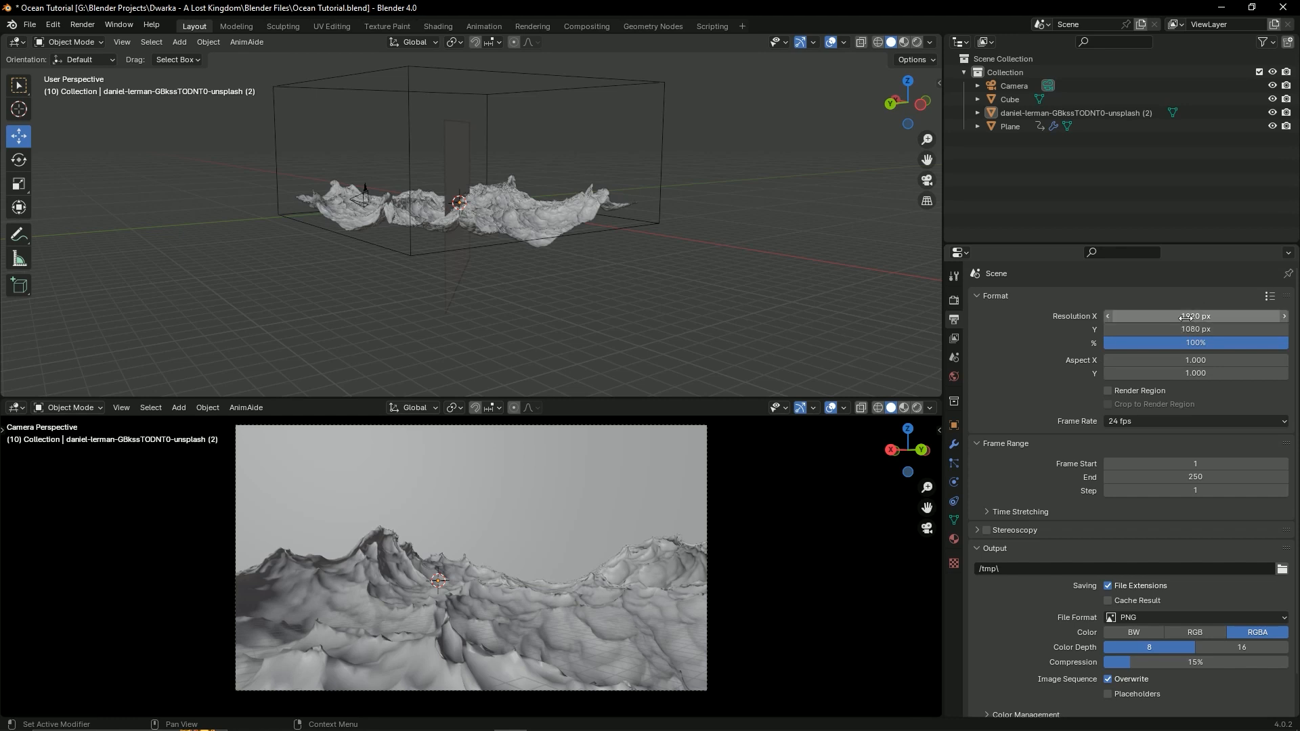
pyautogui.click(1187, 318)
pyautogui.write('25')
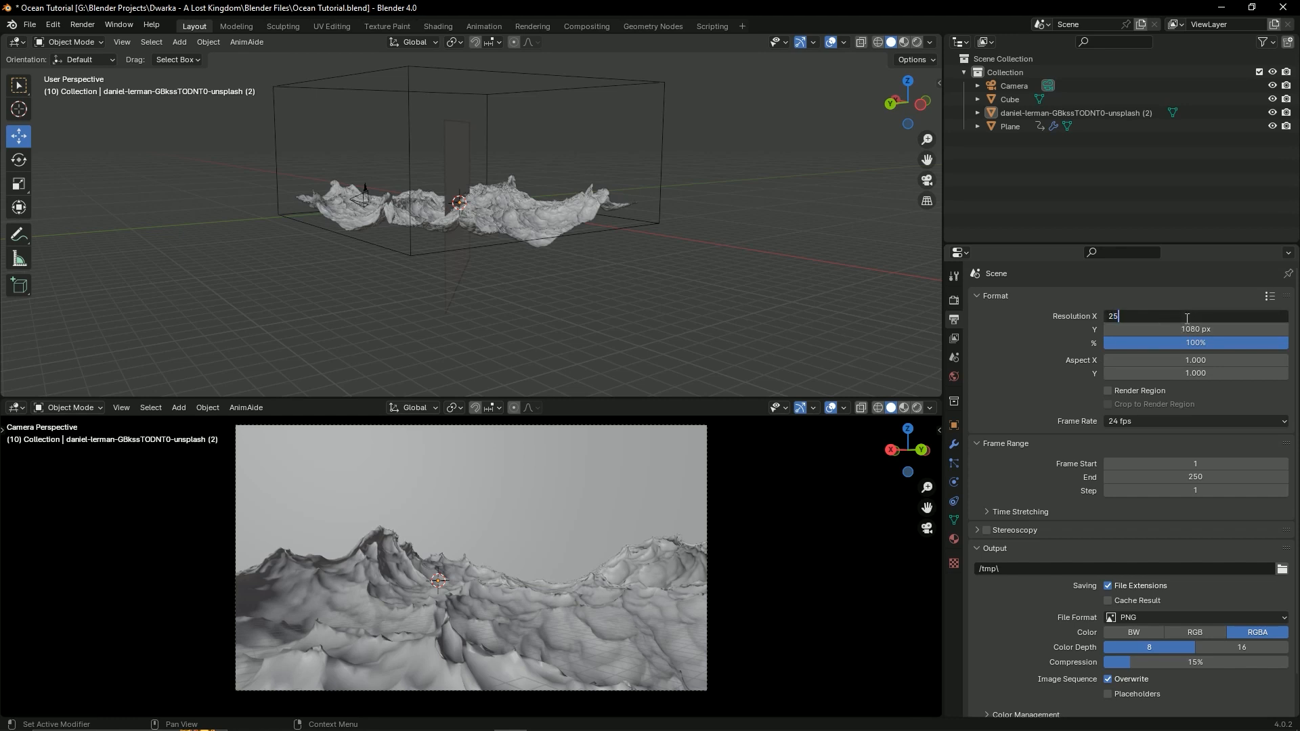
pyautogui.write('60')
pyautogui.press('Return')
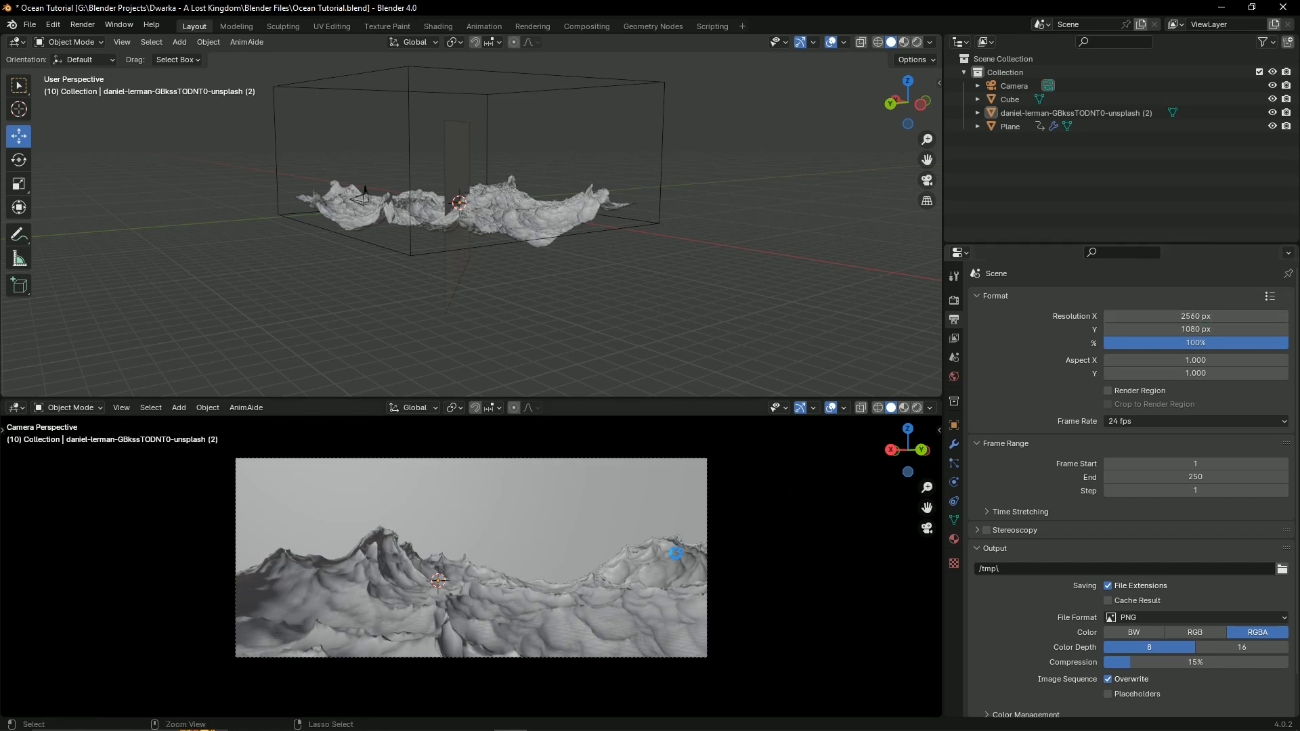
pyautogui.hotkey('ctrl', 's')
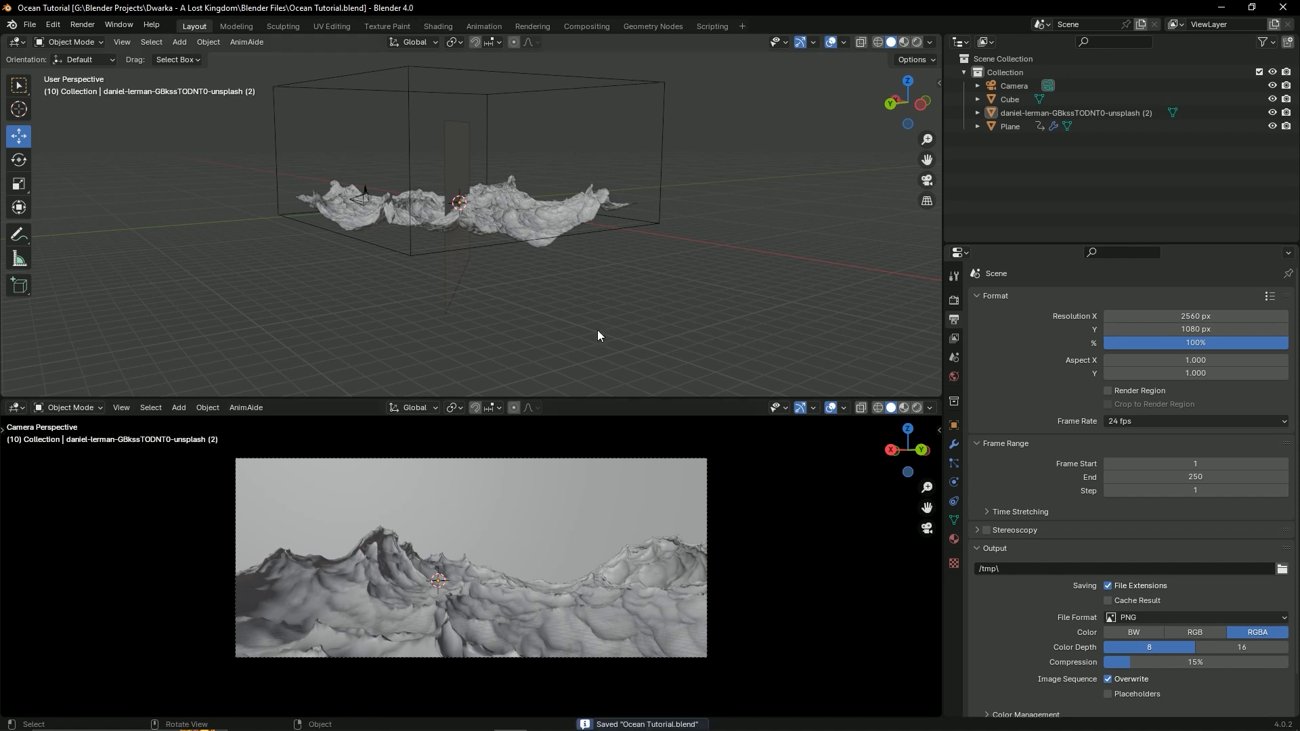
# Step: Hide the camera view's overlays, set the transform orientation to Normal, and move the sky image plane back behind the ocean
pyautogui.click(832, 409)
pyautogui.moveTo(713, 279); pyautogui.dragTo(657, 304, button='middle')
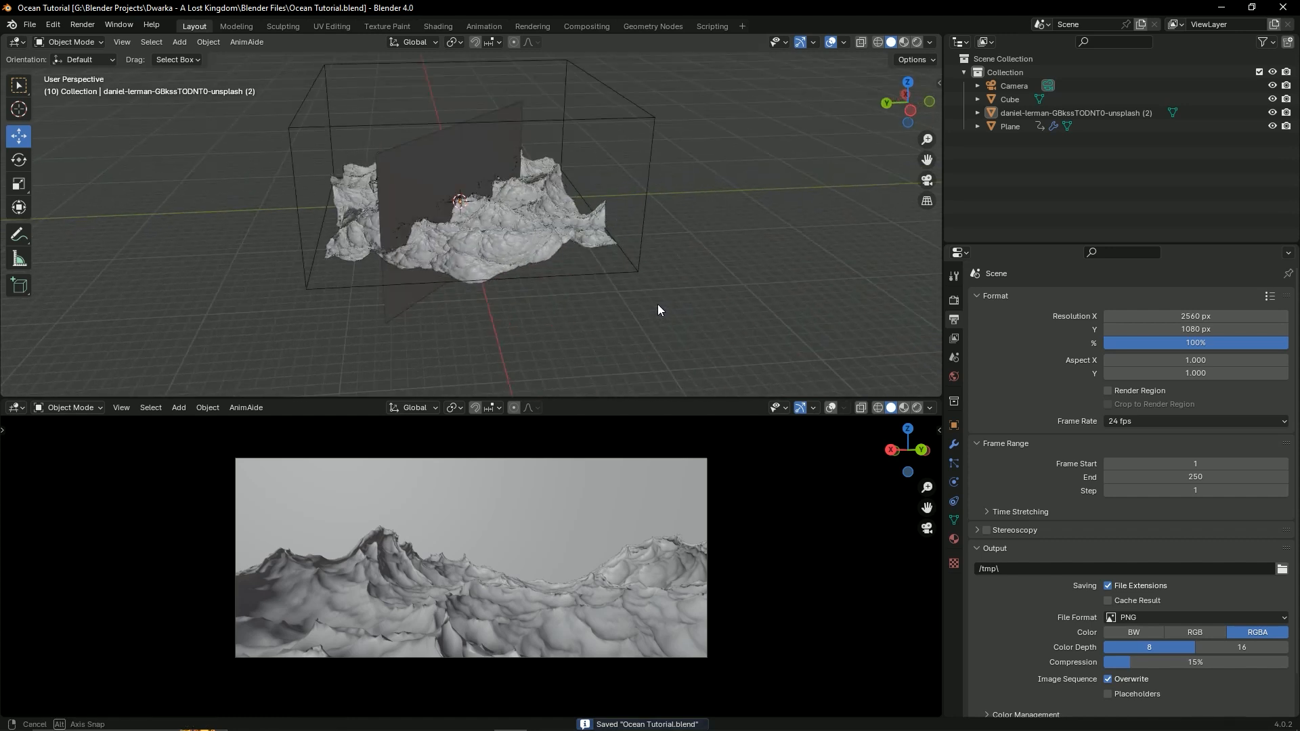
pyautogui.moveTo(511, 225); pyautogui.dragTo(481, 253, button='middle')
pyautogui.click(457, 143)
pyautogui.click(395, 43)
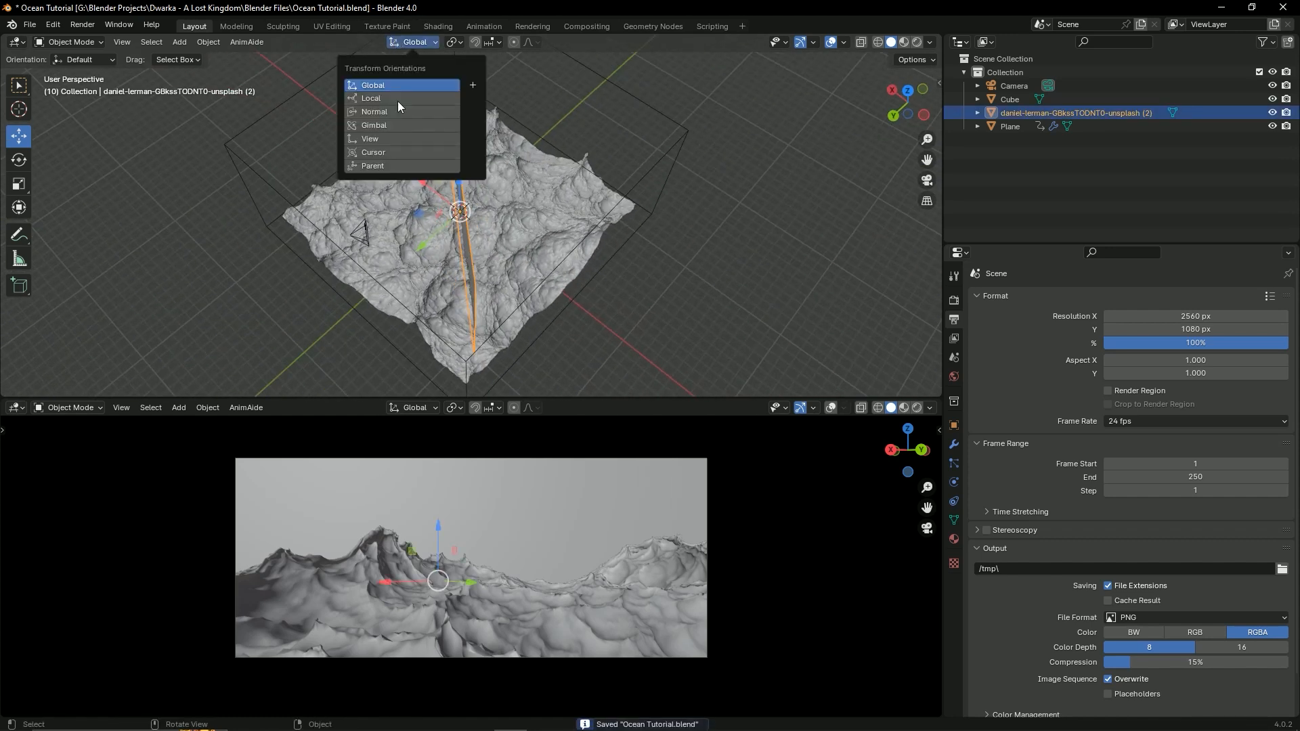
pyautogui.click(390, 113)
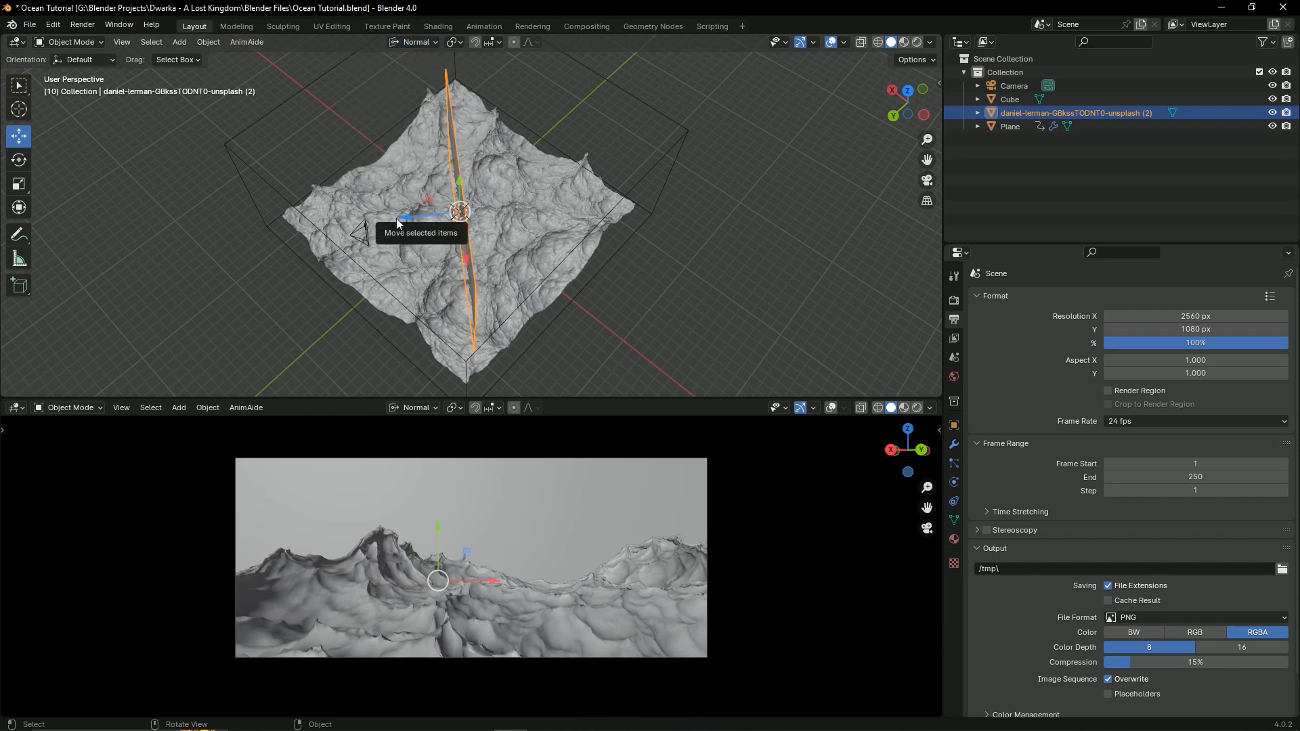
pyautogui.moveTo(405, 216); pyautogui.dragTo(733, 187)
pyautogui.moveTo(697, 274); pyautogui.dragTo(721, 120, button='middle')
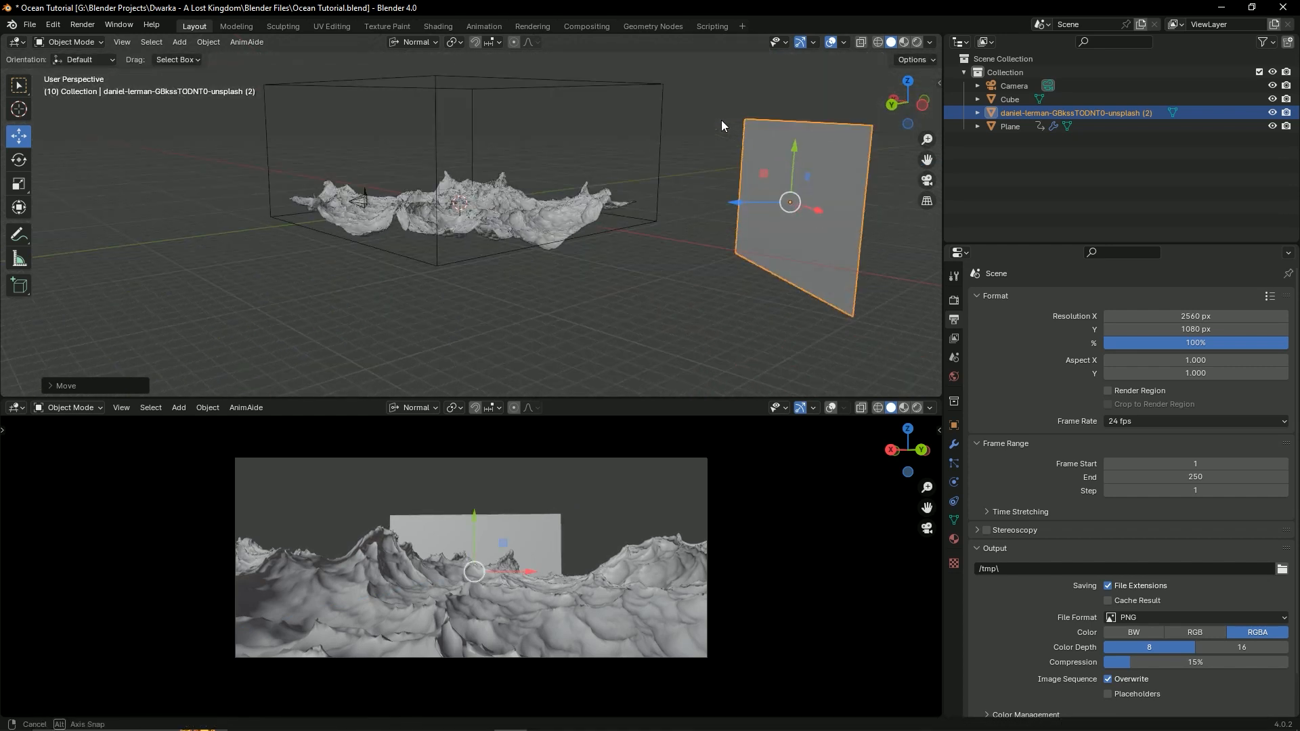
# Step: Scale the sky image plane up until it fills the background of the camera view, and save the file
pyautogui.scroll(-3, 723, 129)
pyautogui.moveTo(725, 169); pyautogui.dragTo(782, 217, button='middle')
pyautogui.press('s')
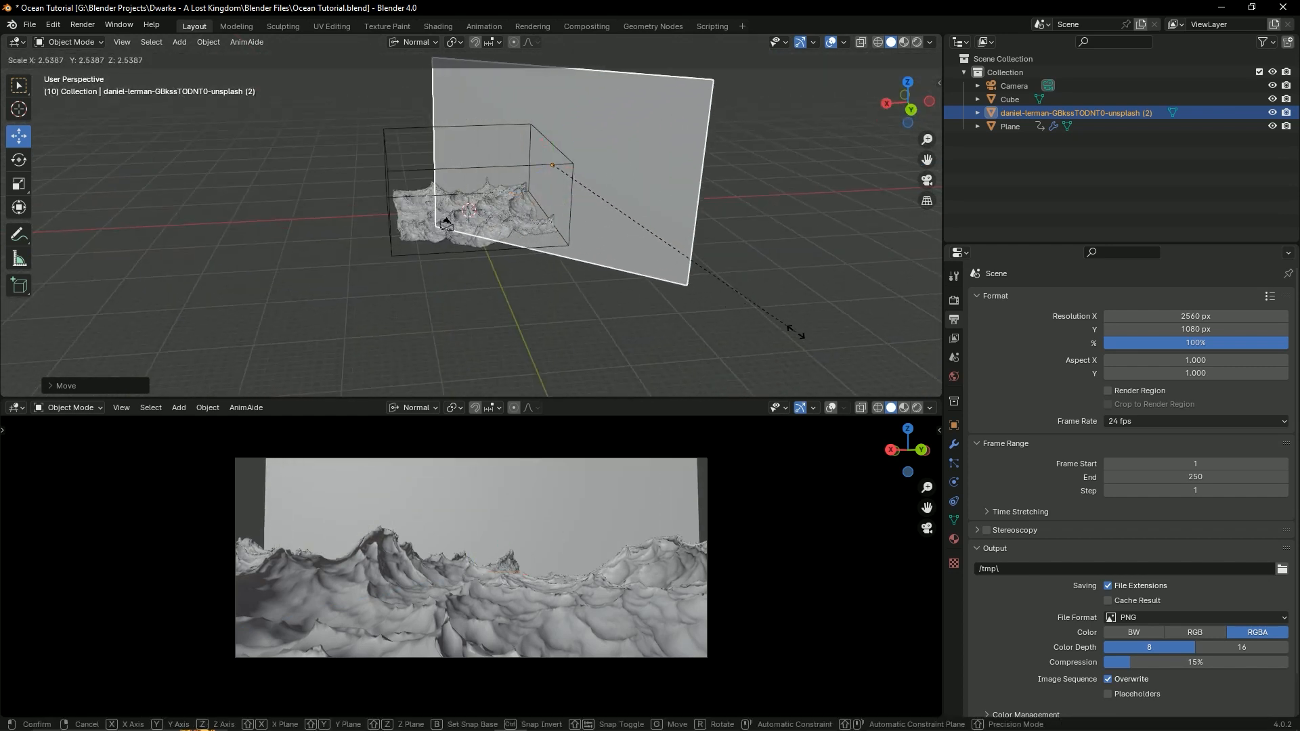
pyautogui.click(859, 340)
pyautogui.hotkey('ctrl', 's')
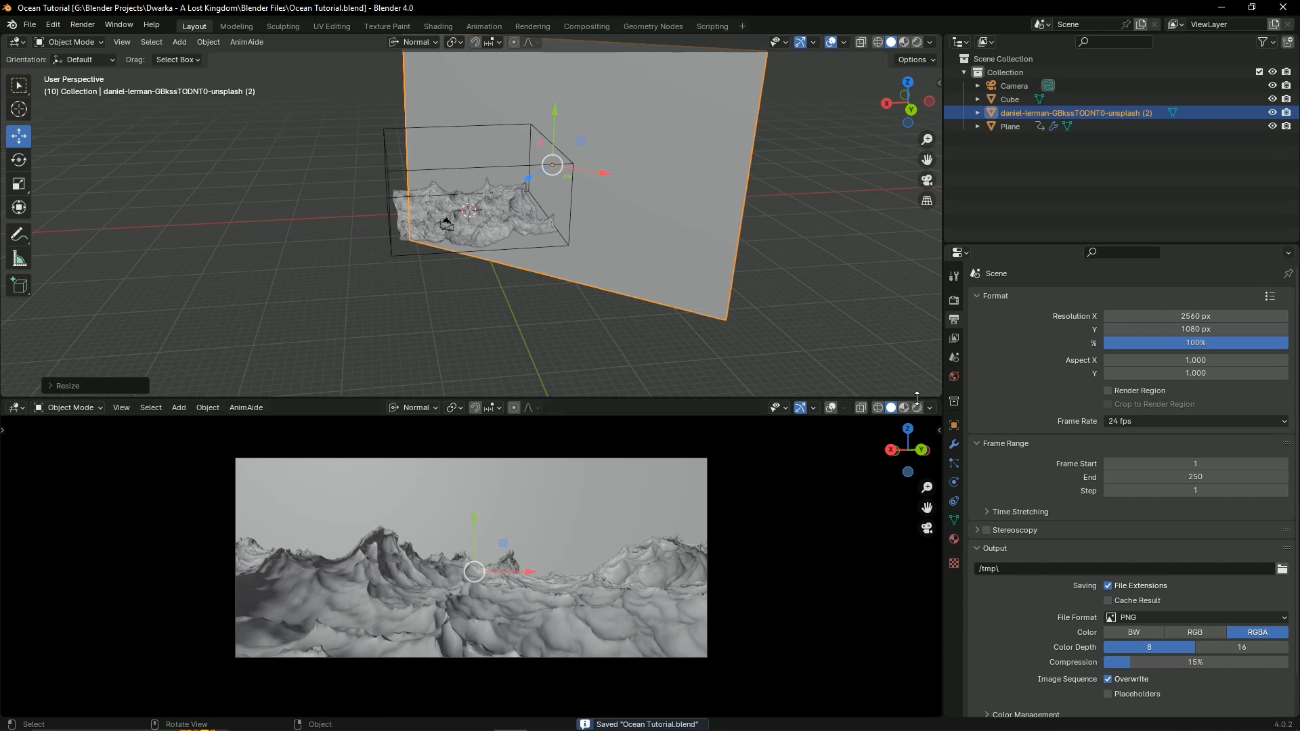
# Step: Show the camera view in Rendered shading and move the sky image plane farther from the ocean along its normal
pyautogui.click(918, 406)
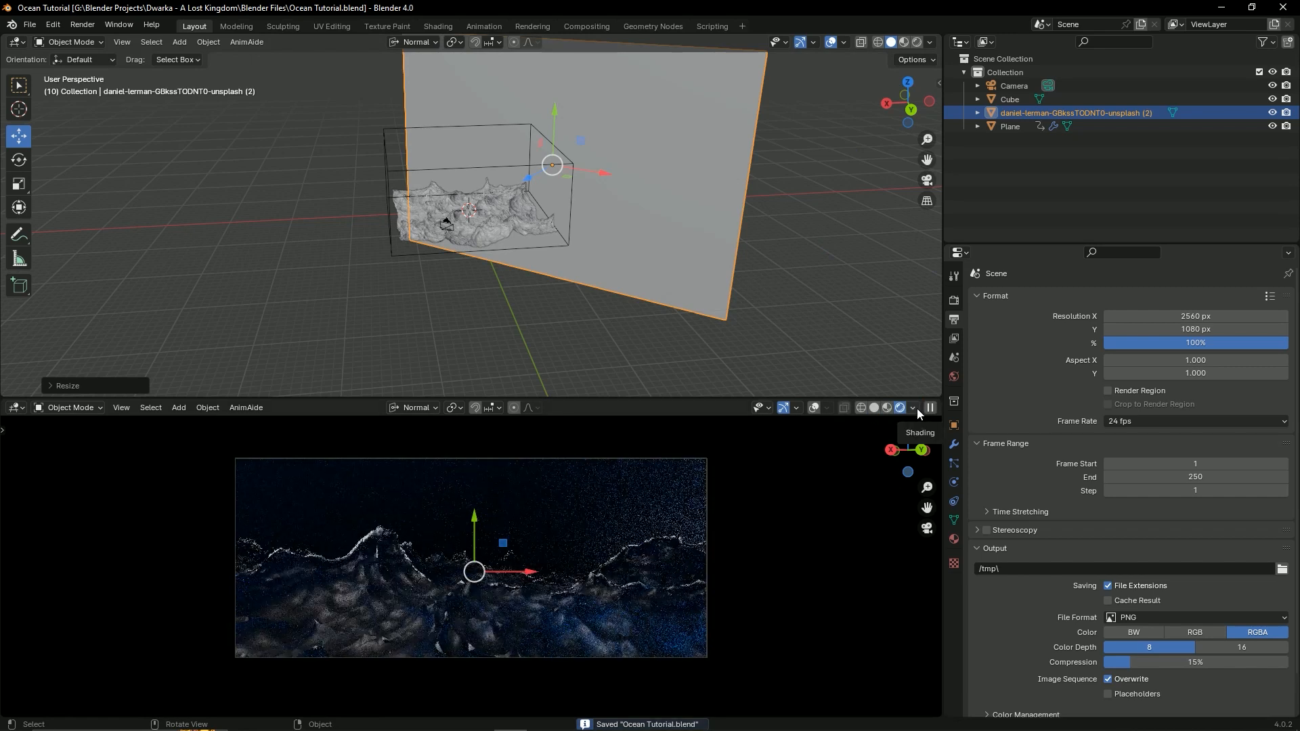
pyautogui.moveTo(719, 219); pyautogui.dragTo(584, 221, button='middle')
pyautogui.moveTo(573, 213); pyautogui.dragTo(742, 262)
pyautogui.moveTo(743, 263); pyautogui.dragTo(694, 229, button='middle')
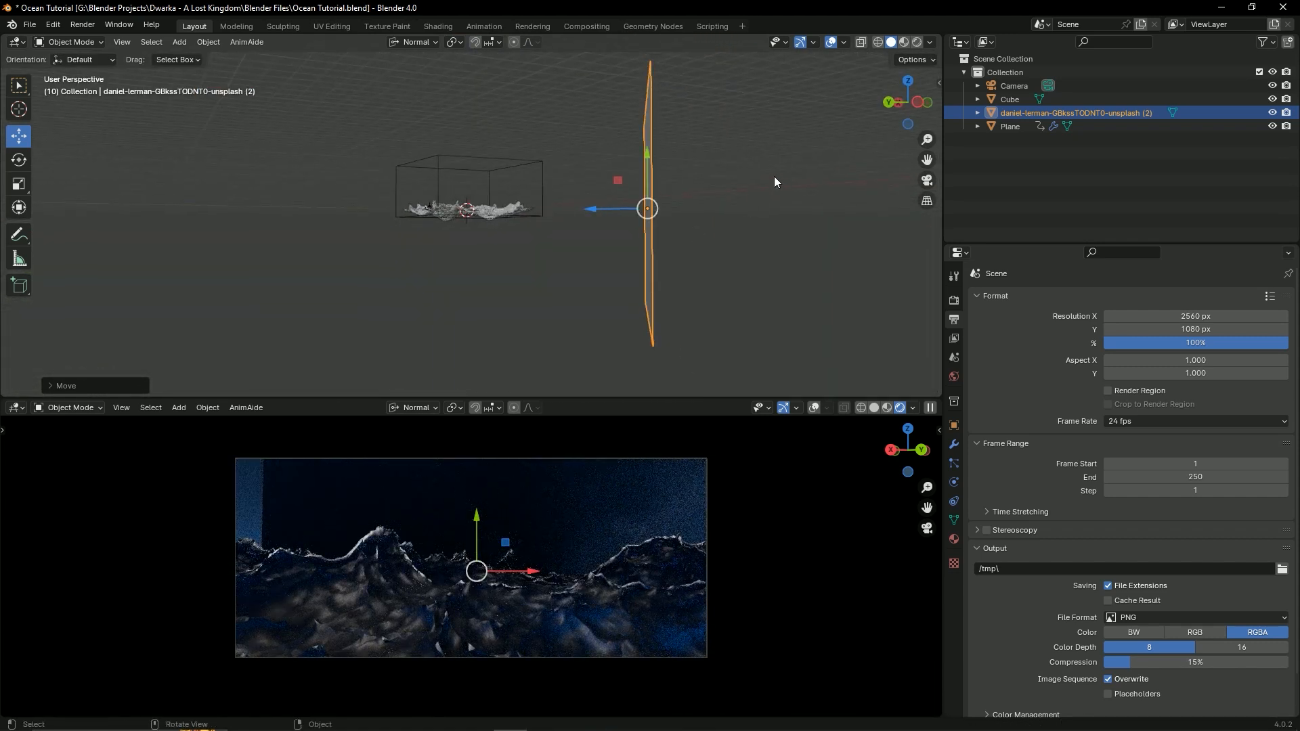
pyautogui.moveTo(775, 177); pyautogui.dragTo(770, 177, button='middle')
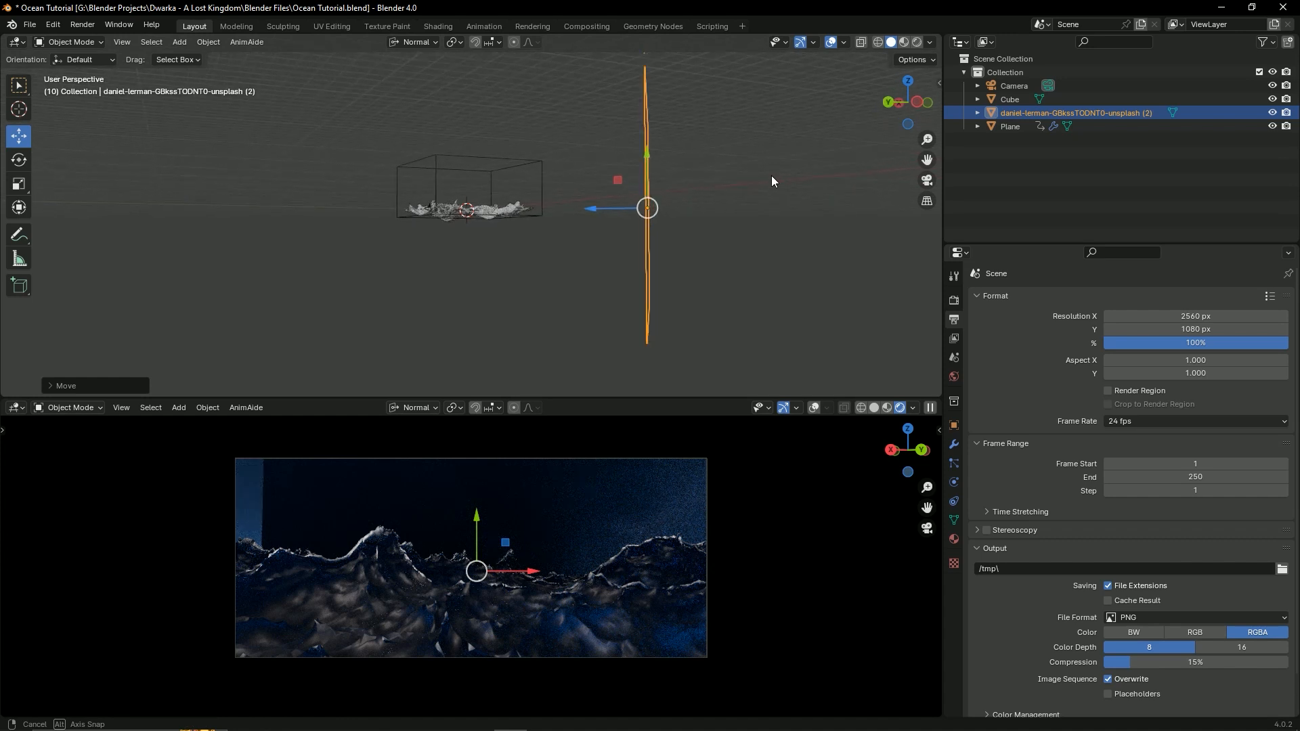
# Step: Tilt the sky image plane slightly and shift it until it covers the whole camera frame
pyautogui.press('r')
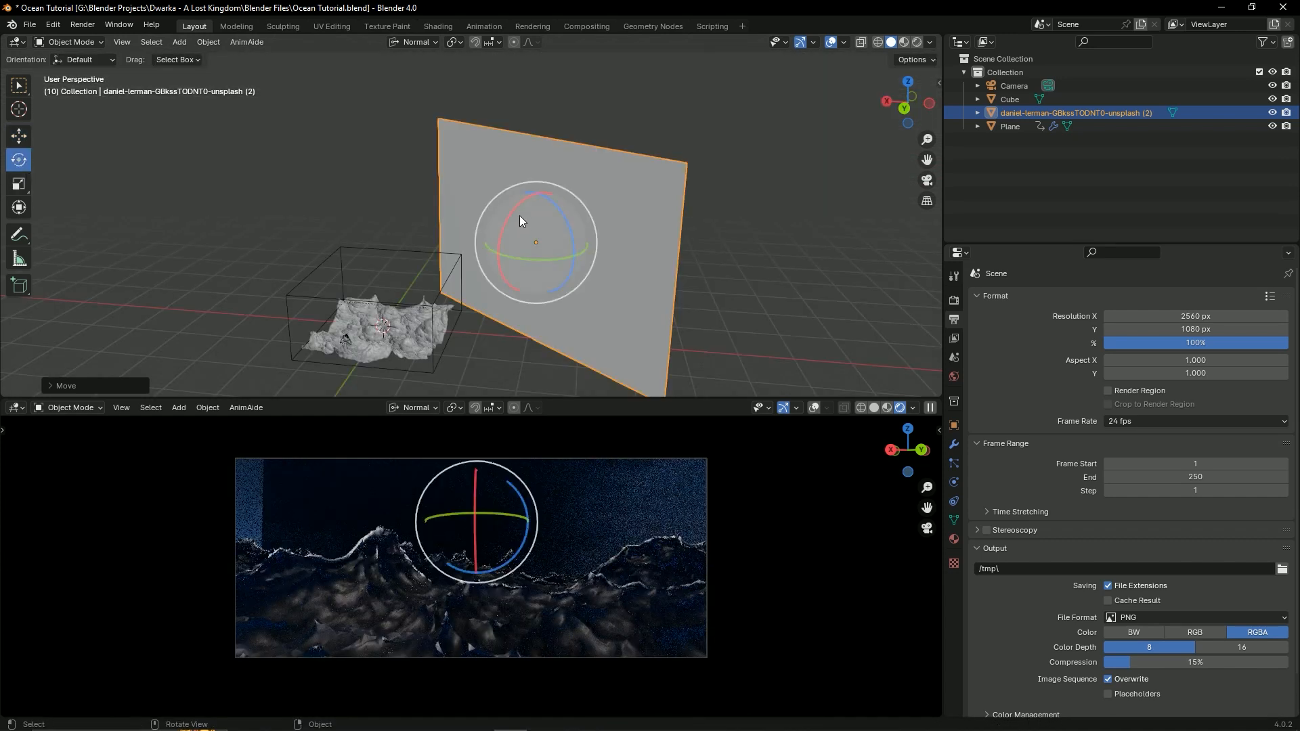
pyautogui.moveTo(519, 215); pyautogui.dragTo(508, 217)
pyautogui.moveTo(508, 217); pyautogui.dragTo(420, 298, button='middle')
pyautogui.click(11, 141)
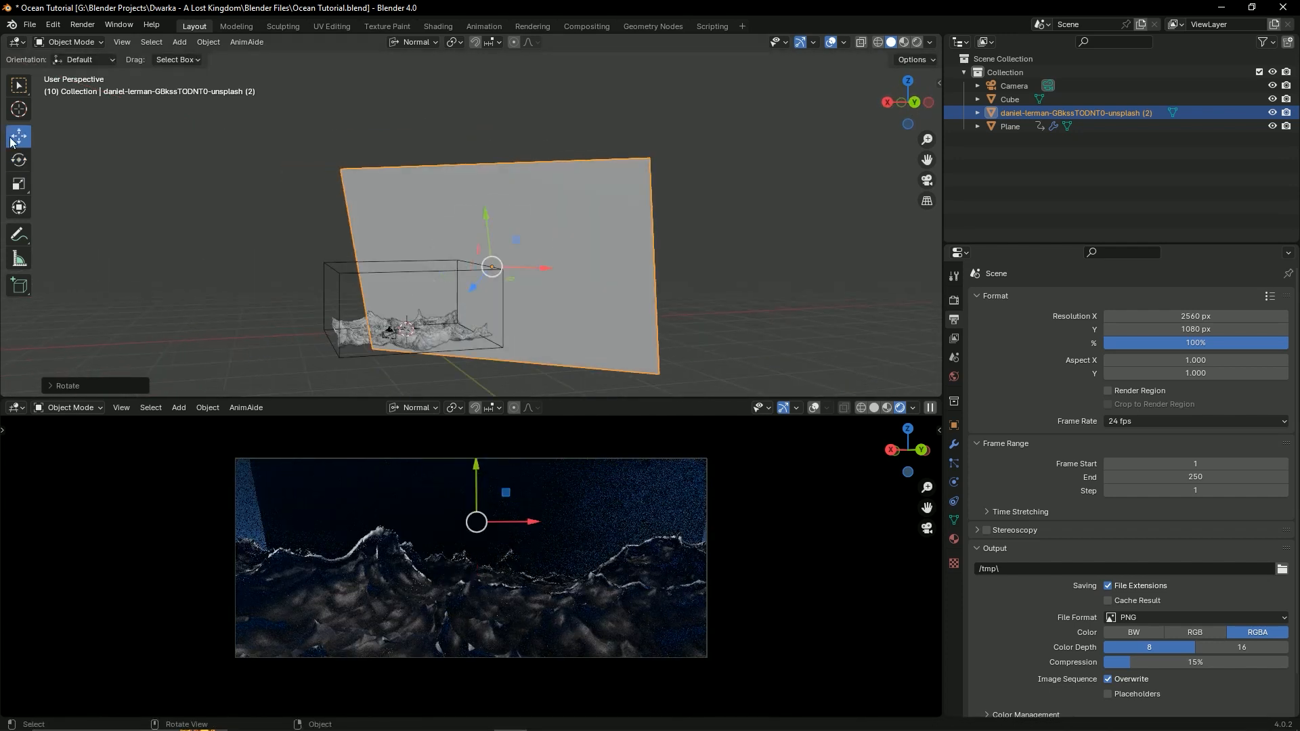
pyautogui.moveTo(547, 271); pyautogui.dragTo(546, 283)
pyautogui.moveTo(546, 283); pyautogui.dragTo(447, 306, button='middle')
pyautogui.moveTo(518, 284); pyautogui.dragTo(499, 257)
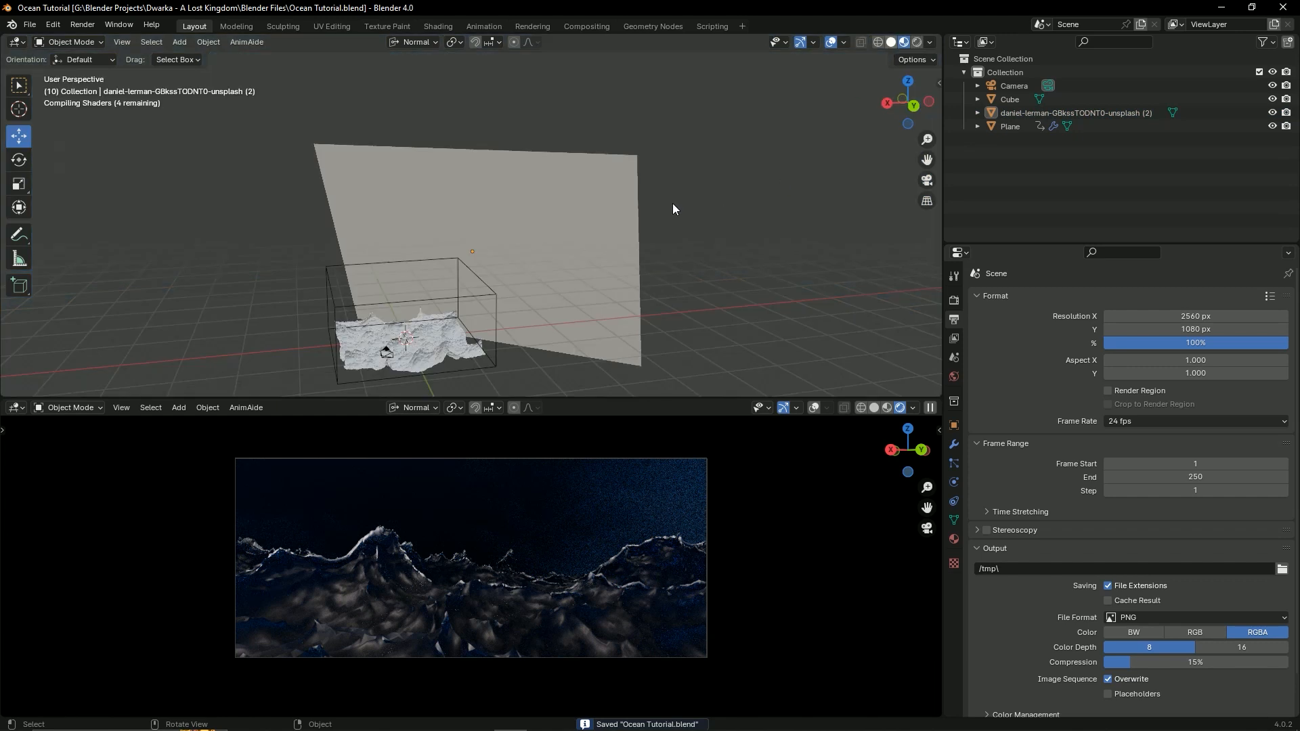
# Step: Make the sky image plane the active object, save the file and change the camera view area into the Shader Editor
pyautogui.moveTo(587, 225); pyautogui.dragTo(569, 292, button='middle')
pyautogui.click(634, 266)
pyautogui.hotkey('ctrl', 's')
pyautogui.scroll(2, 596, 266)
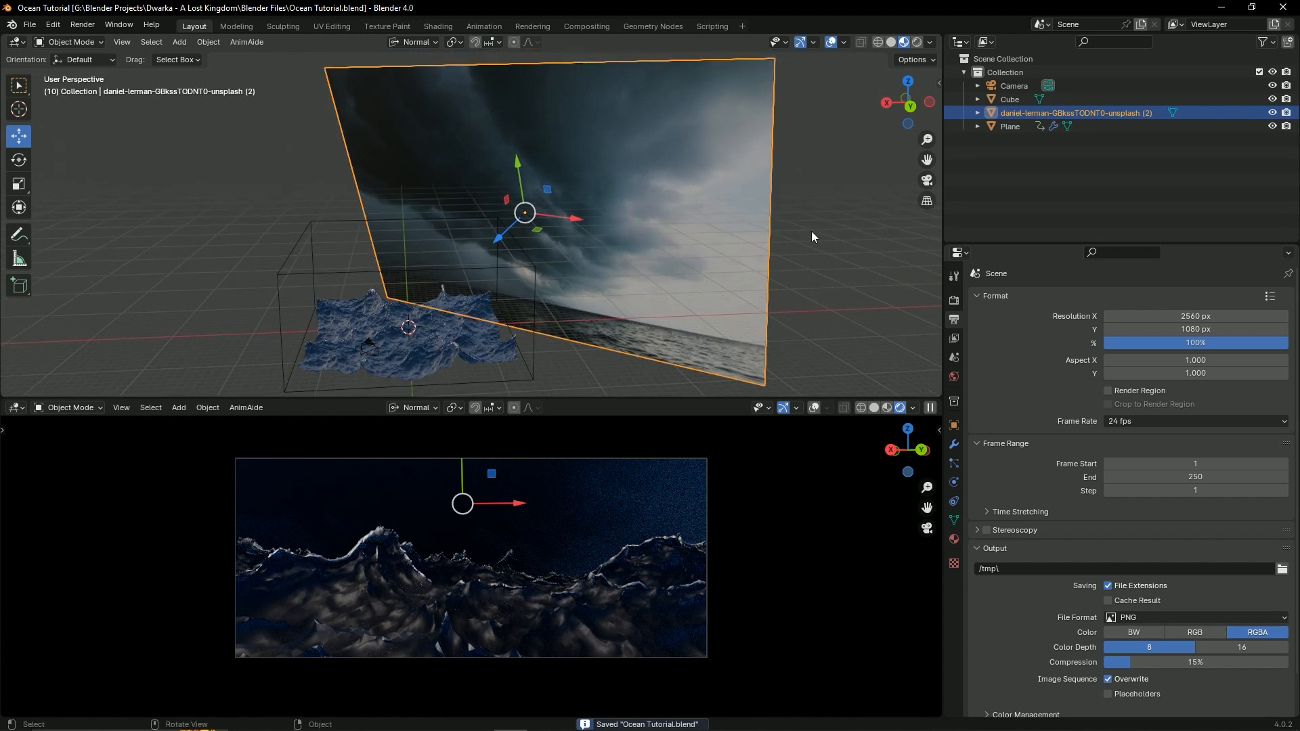
pyautogui.click(812, 230)
pyautogui.hotkey('ctrl', 's')
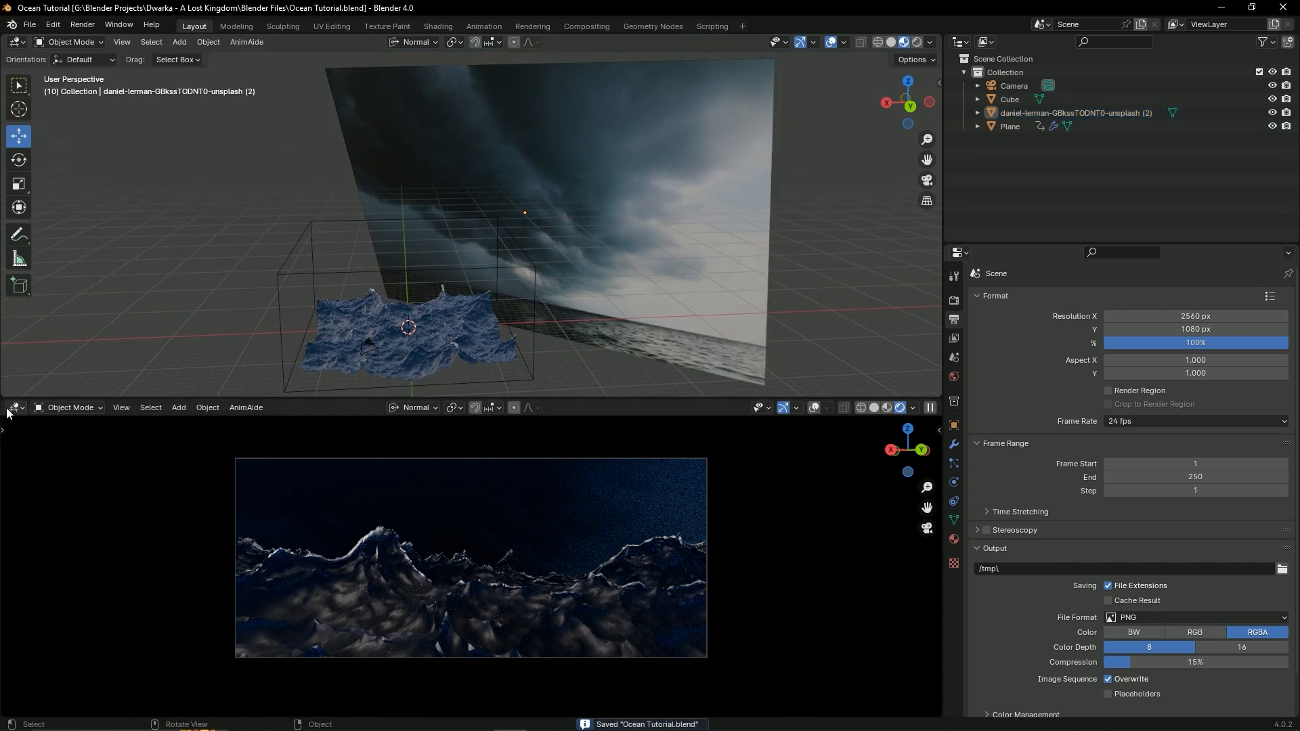
pyautogui.click(15, 407)
pyautogui.click(63, 534)
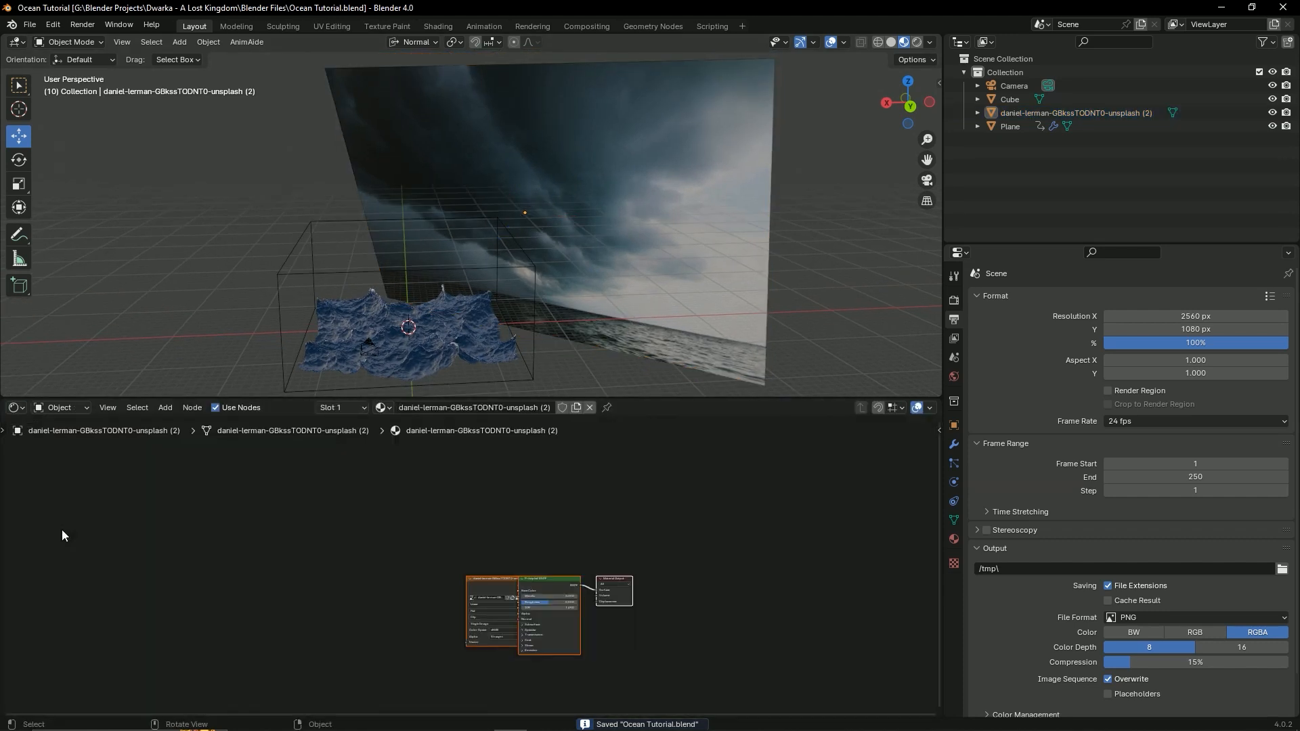
# Step: Spread out the sky material's Image Texture, Principled BSDF and Material Output nodes, and save the file
pyautogui.click(530, 536)
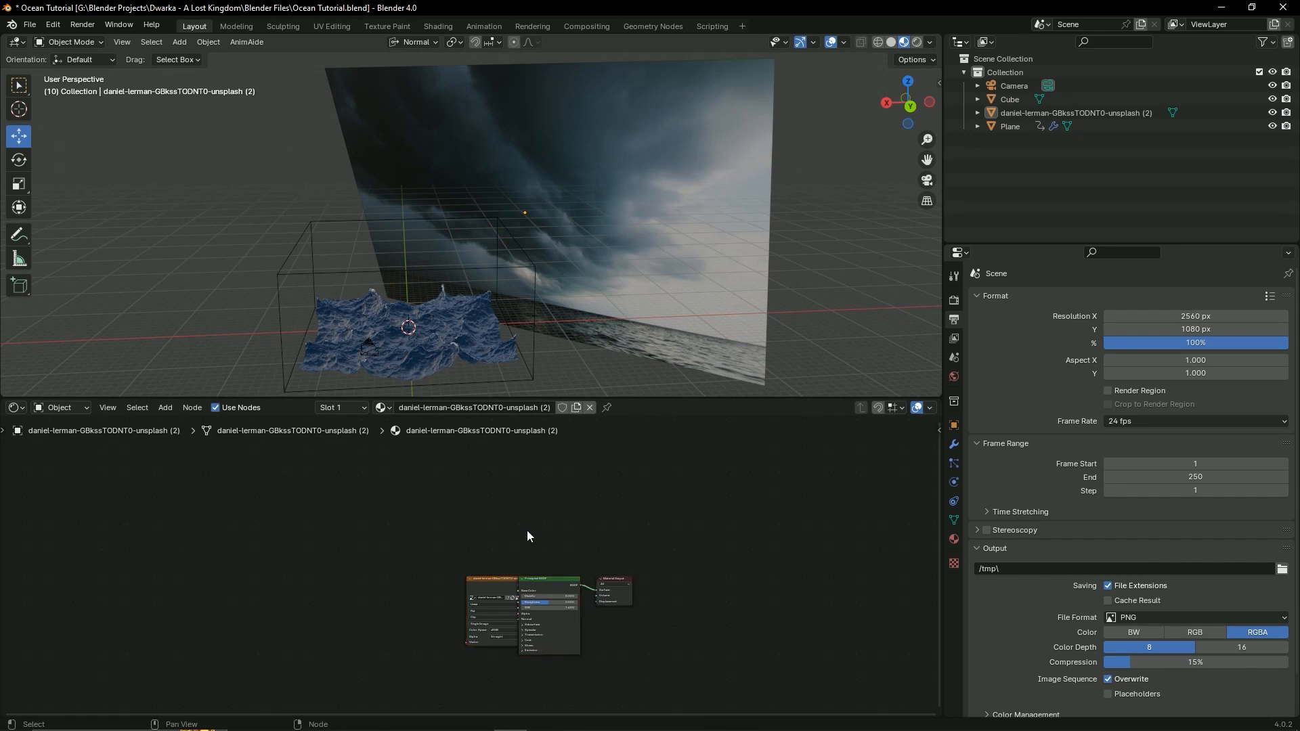
pyautogui.moveTo(492, 588); pyautogui.dragTo(380, 587)
pyautogui.moveTo(531, 579); pyautogui.dragTo(487, 557)
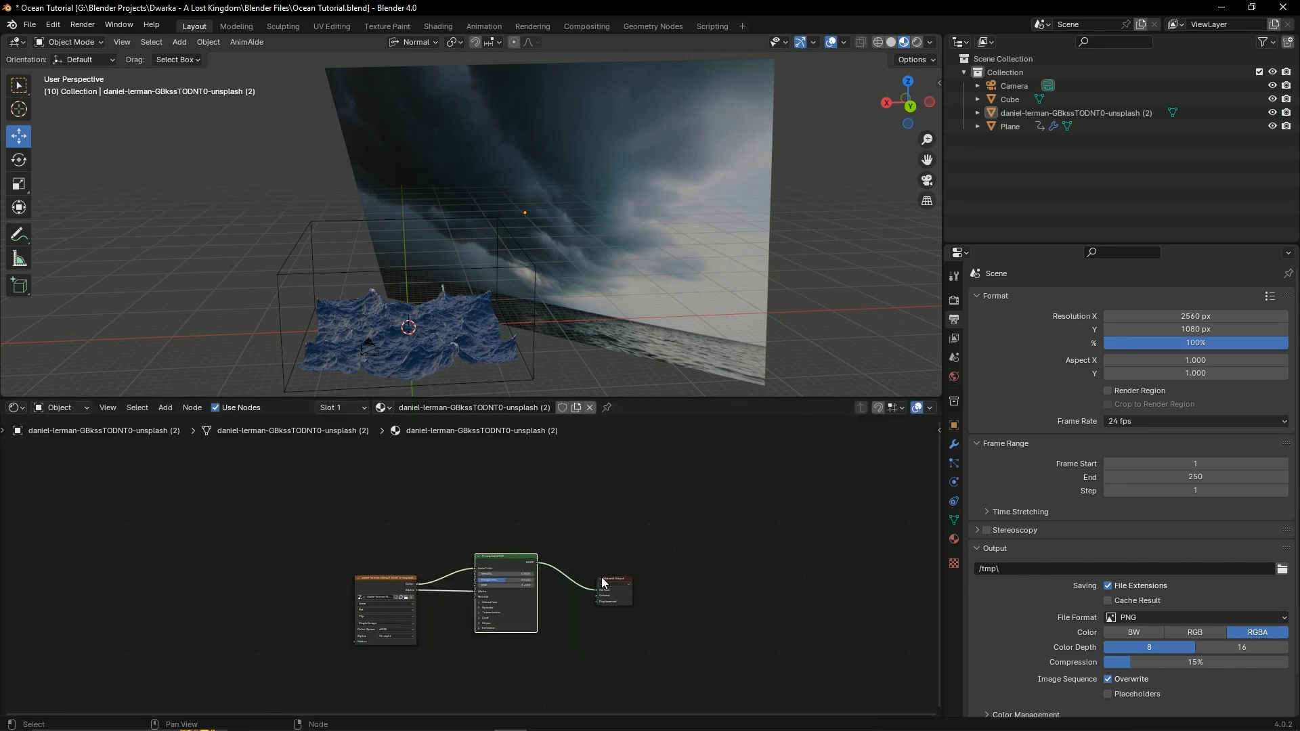
pyautogui.moveTo(604, 580); pyautogui.dragTo(622, 542)
pyautogui.scroll(3, 589, 569)
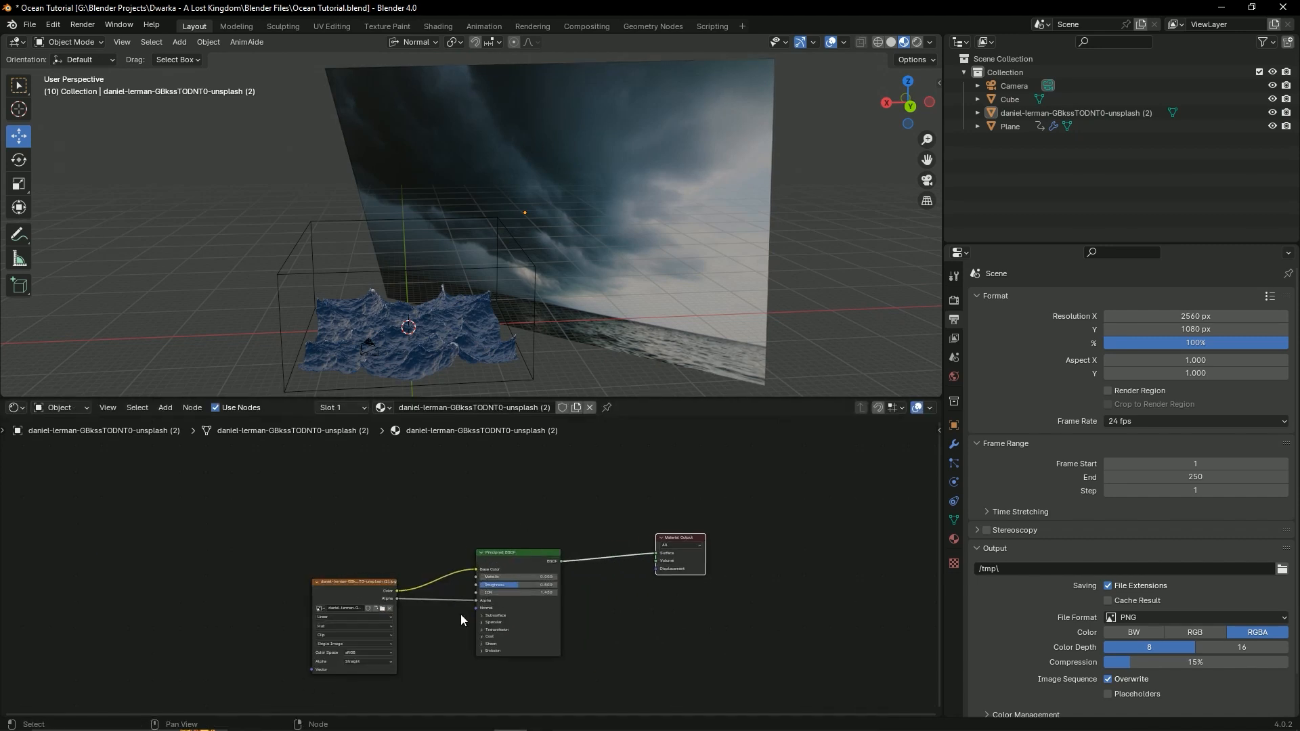
pyautogui.hotkey('ctrl', 's')
pyautogui.scroll(3, 545, 545)
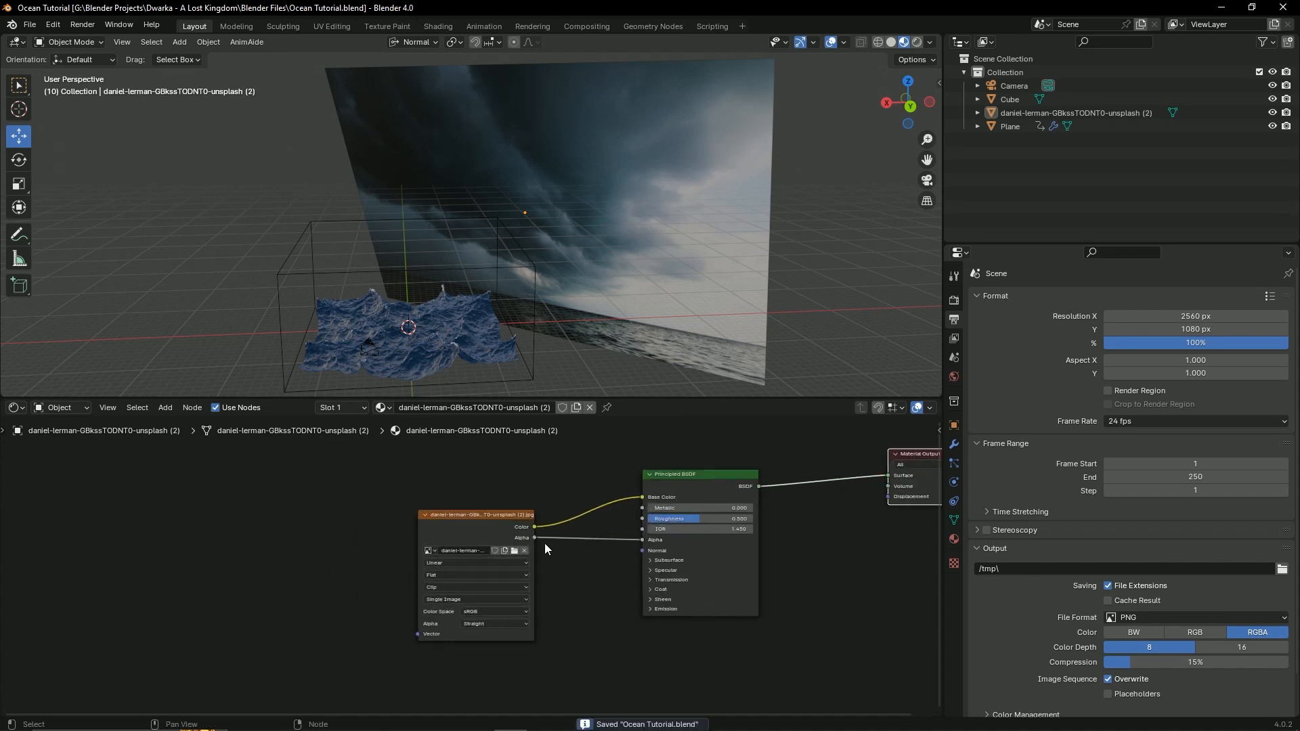
pyautogui.scroll(2, 547, 544)
pyautogui.moveTo(543, 545); pyautogui.dragTo(488, 559, button='middle')
pyautogui.moveTo(404, 535); pyautogui.dragTo(428, 475)
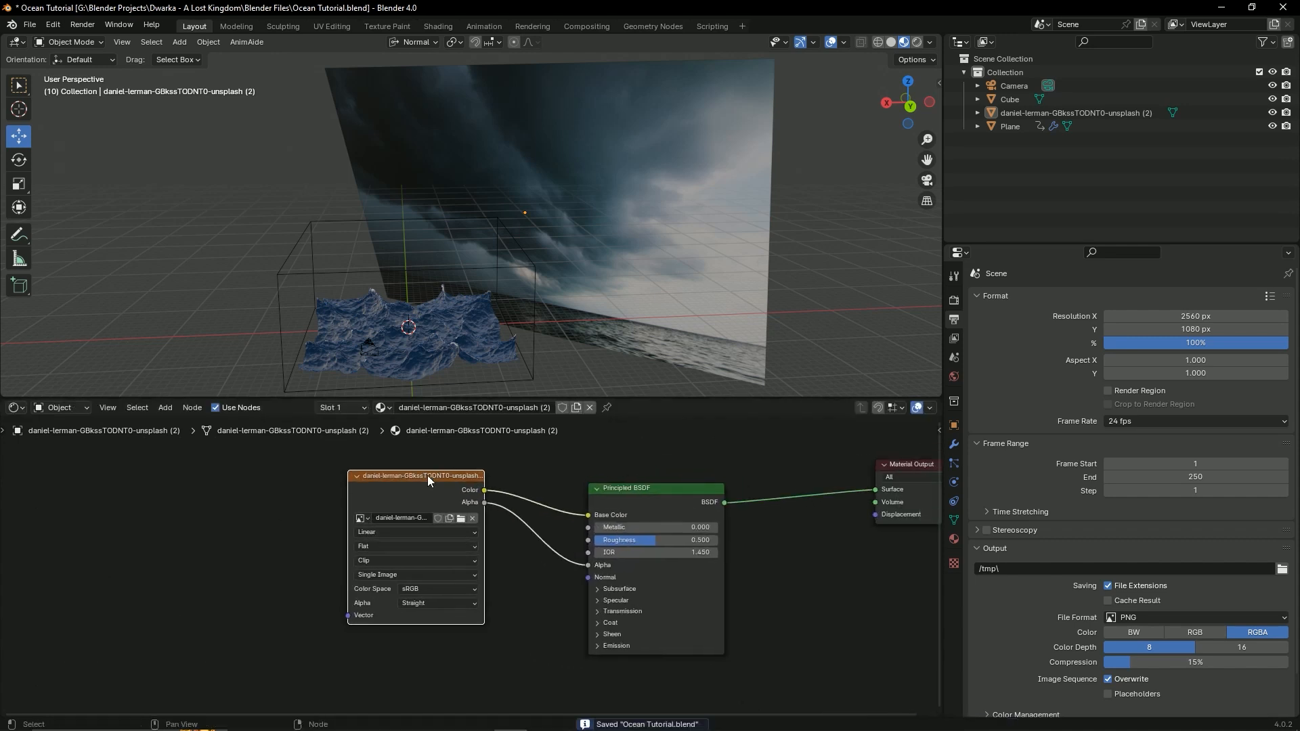
# Step: Rename the image plane's material to "sky texture"
pyautogui.doubleClick(527, 407)
pyautogui.write('sky texture')
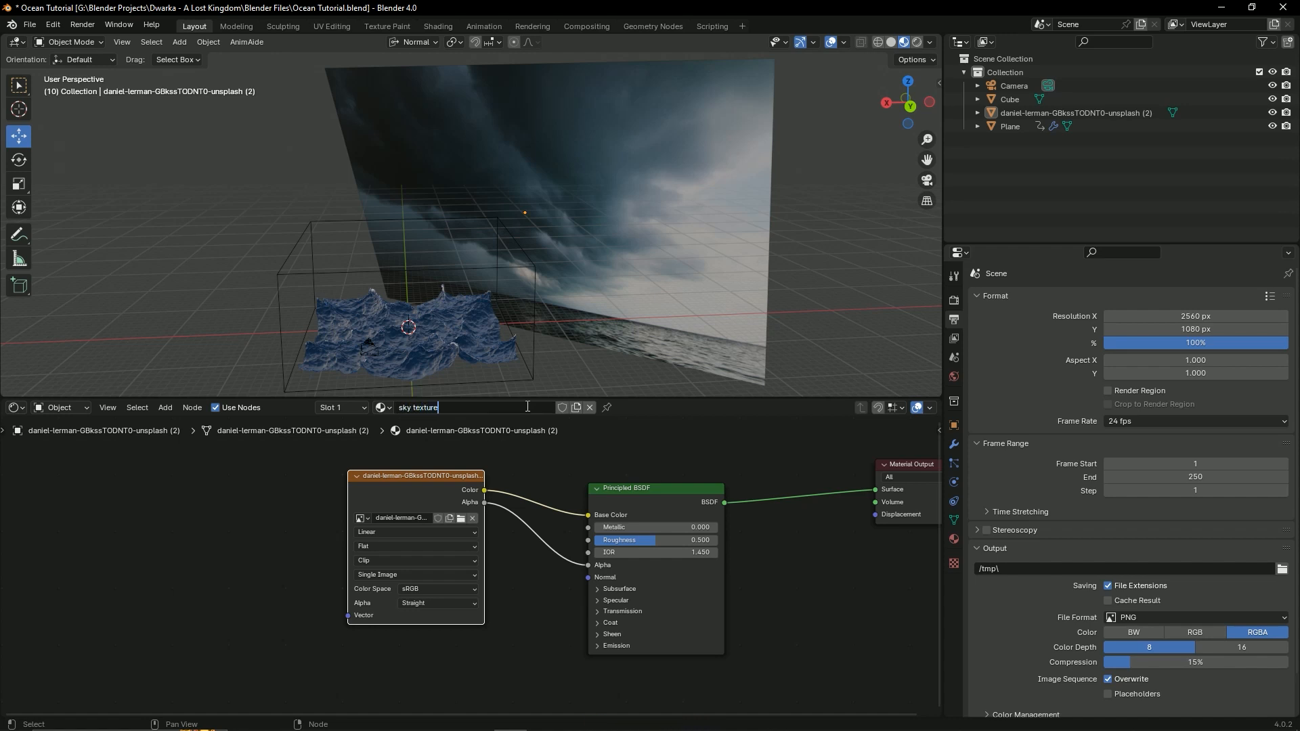
pyautogui.press('Return')
pyautogui.click(692, 466)
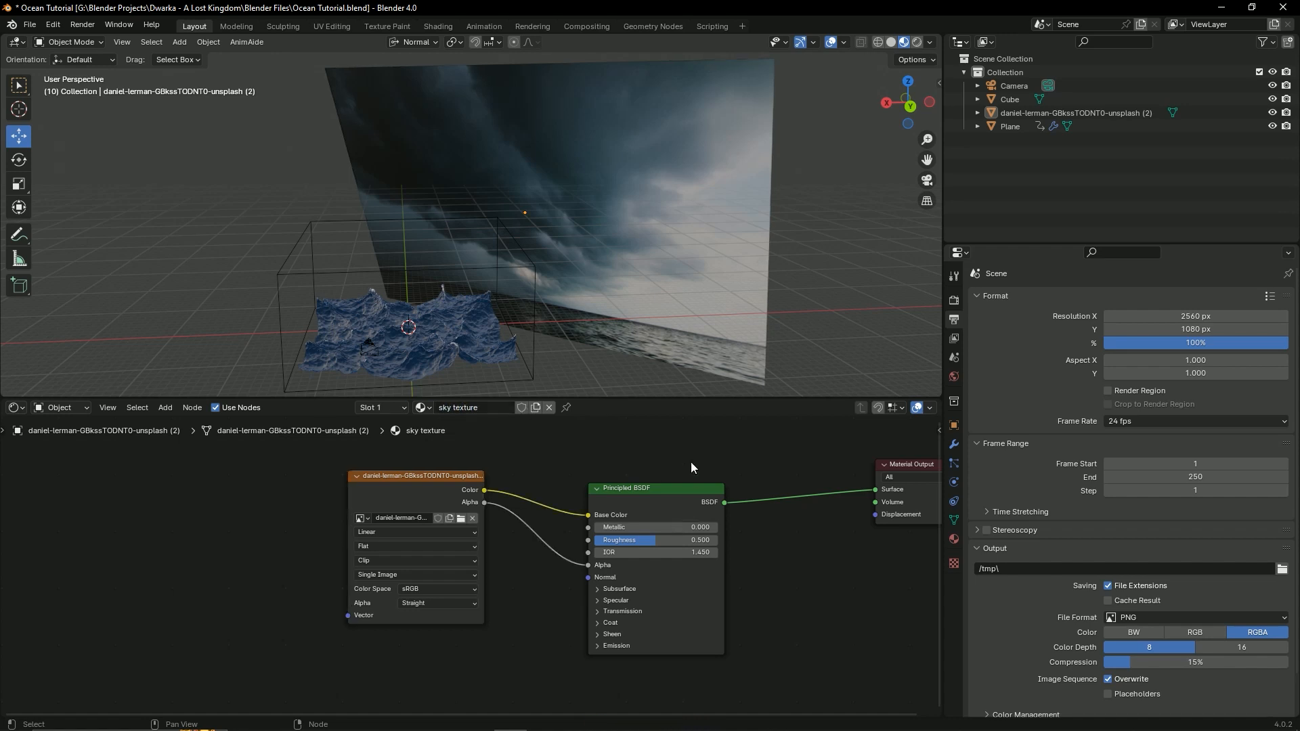
# Step: Move the image texture node farther from the Principled BSDF and cut the link from its Color to Base Color
pyautogui.moveTo(415, 492); pyautogui.dragTo(273, 494)
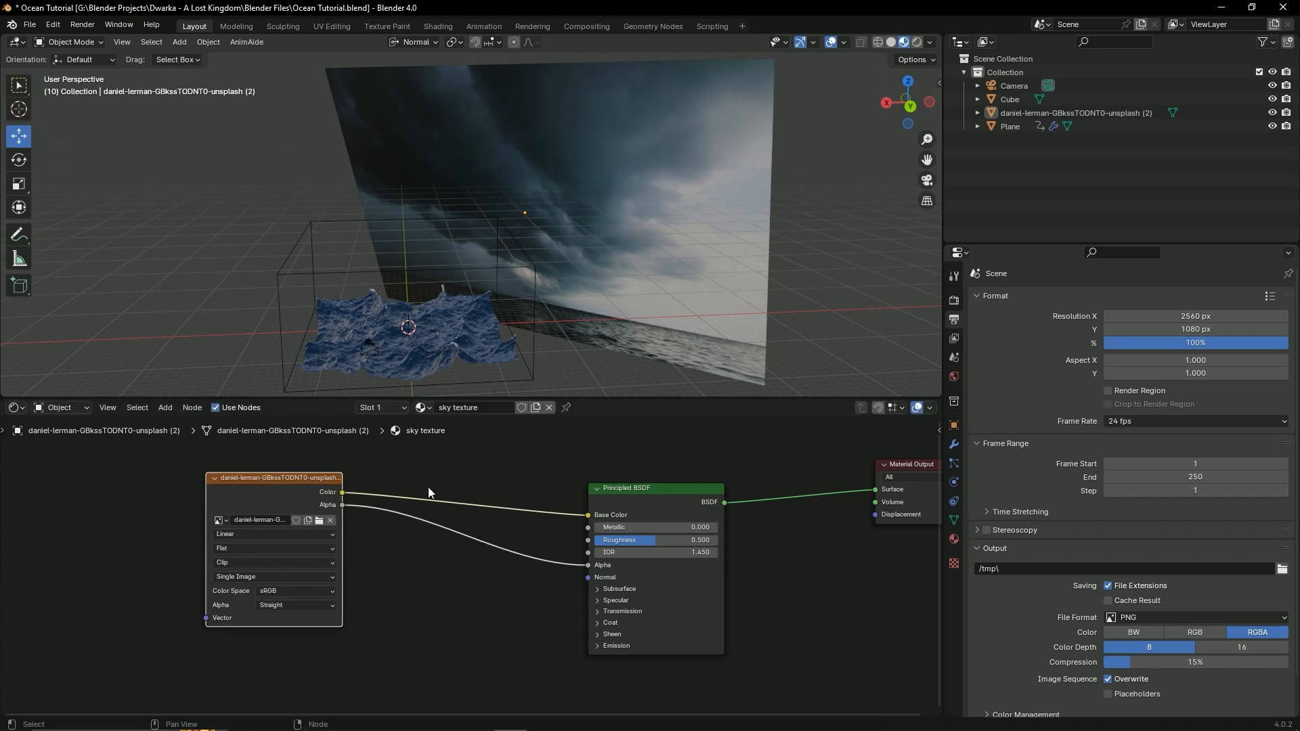
pyautogui.moveTo(343, 493); pyautogui.dragTo(592, 517)
pyautogui.keyDown('ctrl'); pyautogui.moveTo(539, 509); pyautogui.dragTo(535, 519, button='right'); pyautogui.keyUp('ctrl')
pyautogui.moveTo(447, 536); pyautogui.dragTo(449, 519, button='middle')
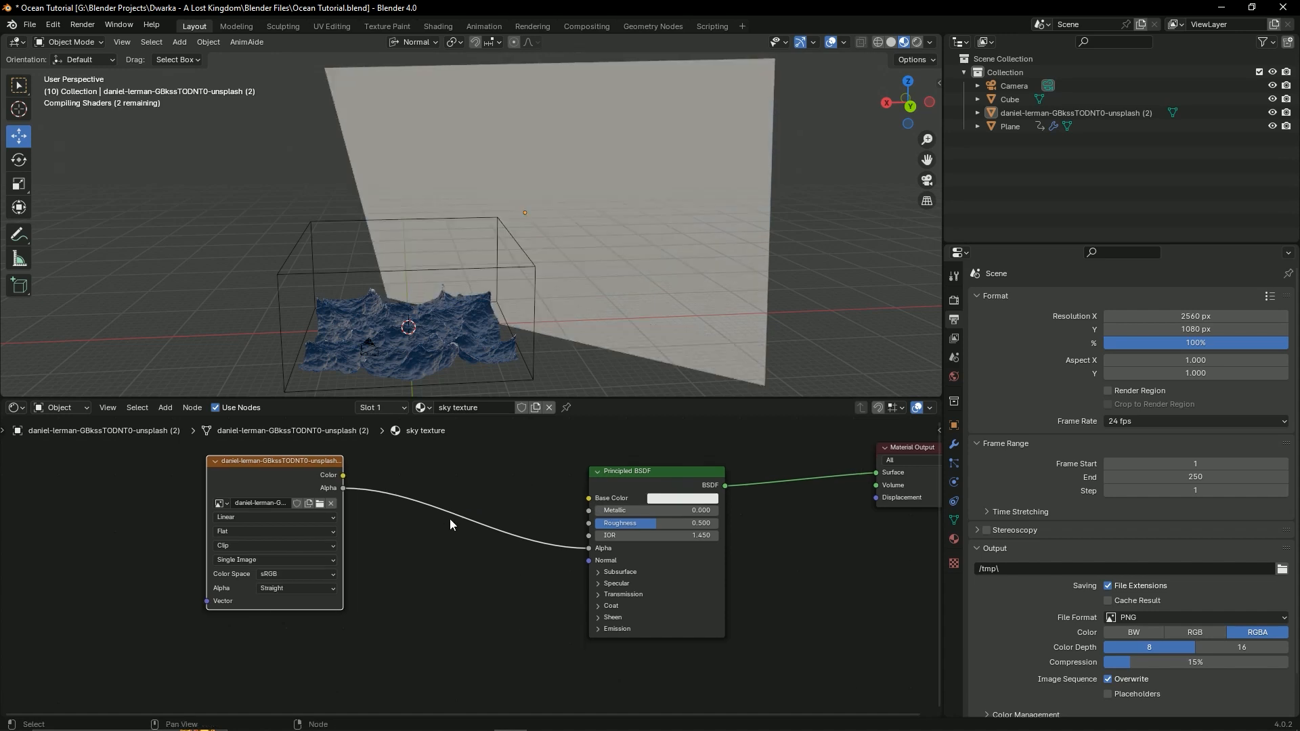
pyautogui.click(347, 478)
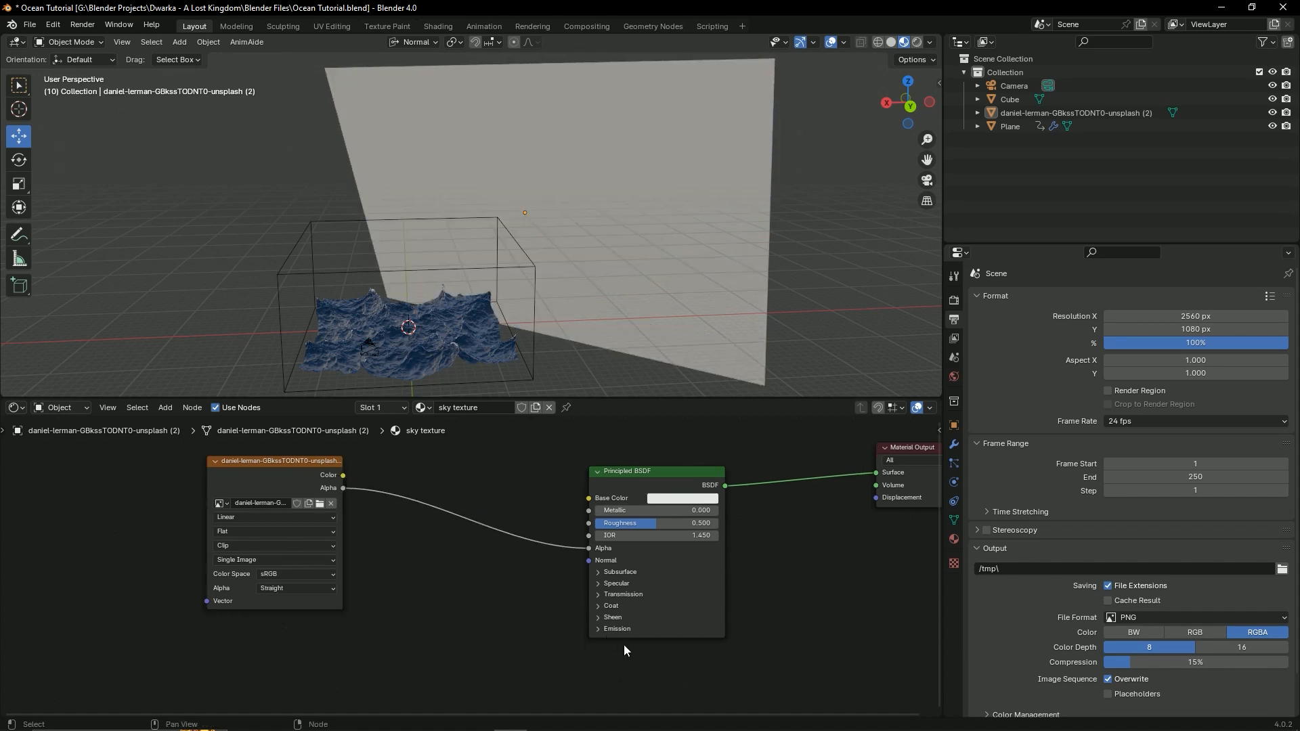
# Step: Feed the image texture's Color into the sky material's Emission Color, save the file and set the Emission Strength to 10
pyautogui.click(598, 629)
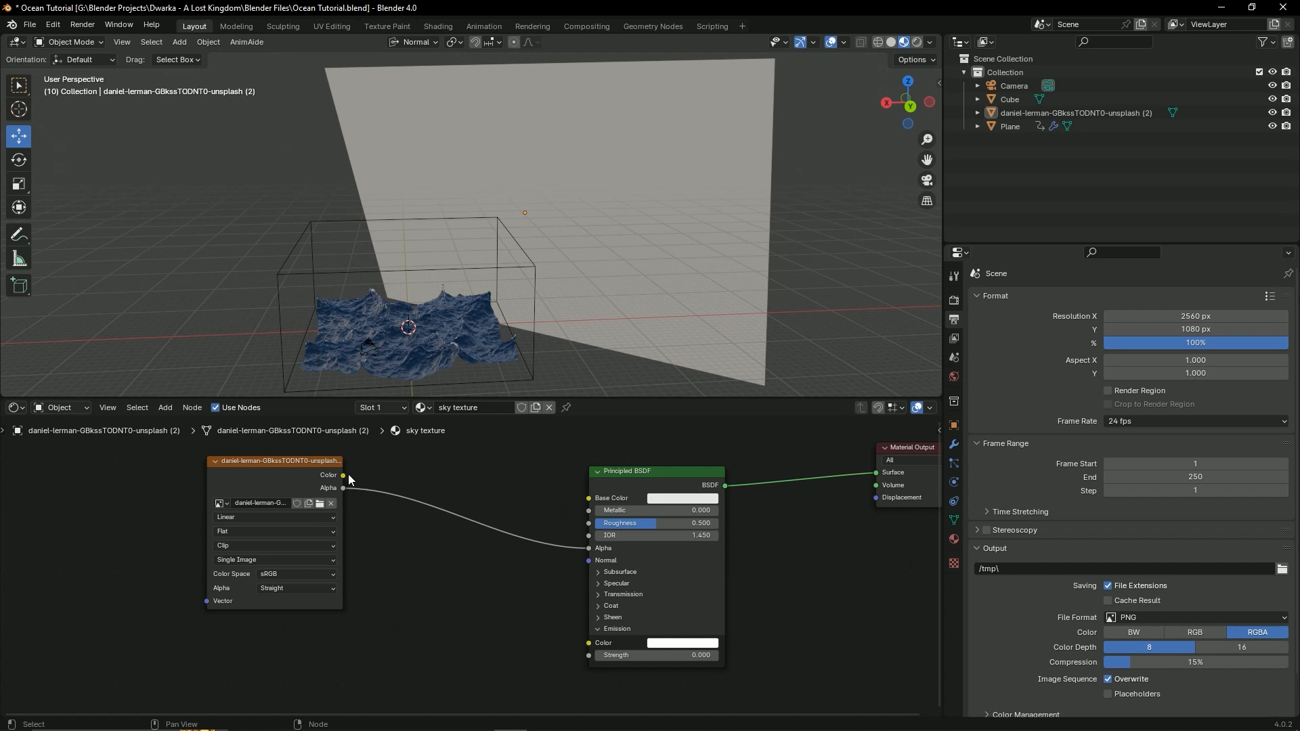
pyautogui.moveTo(345, 478); pyautogui.dragTo(589, 642)
pyautogui.moveTo(557, 640); pyautogui.dragTo(545, 628, button='middle')
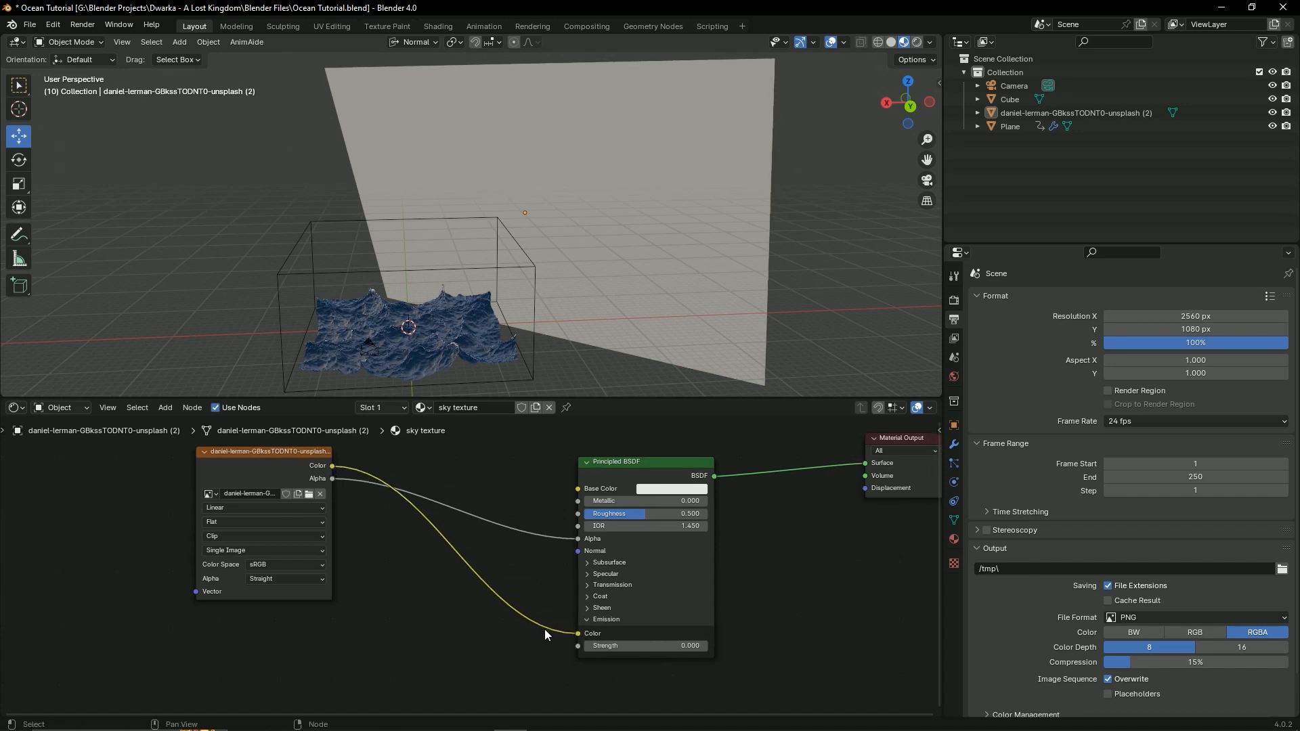
pyautogui.hotkey('ctrl', 's')
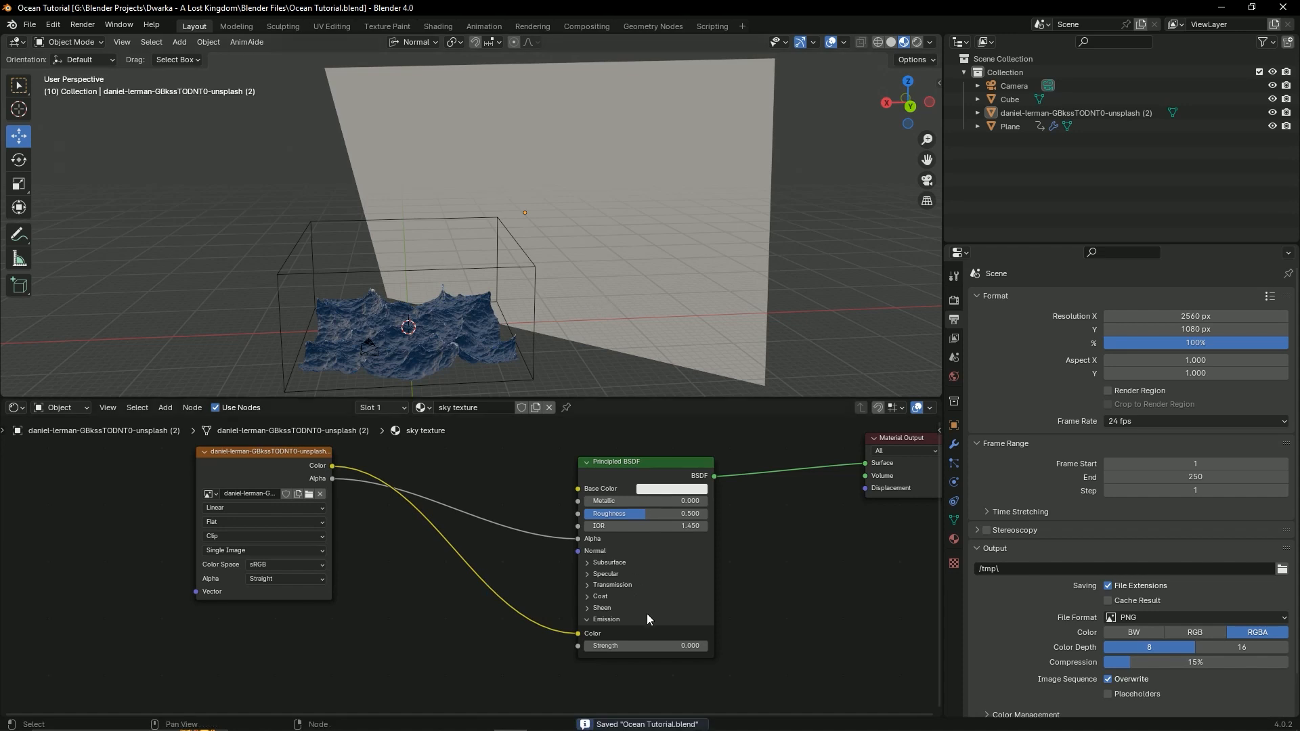
pyautogui.click(649, 643)
pyautogui.write('10')
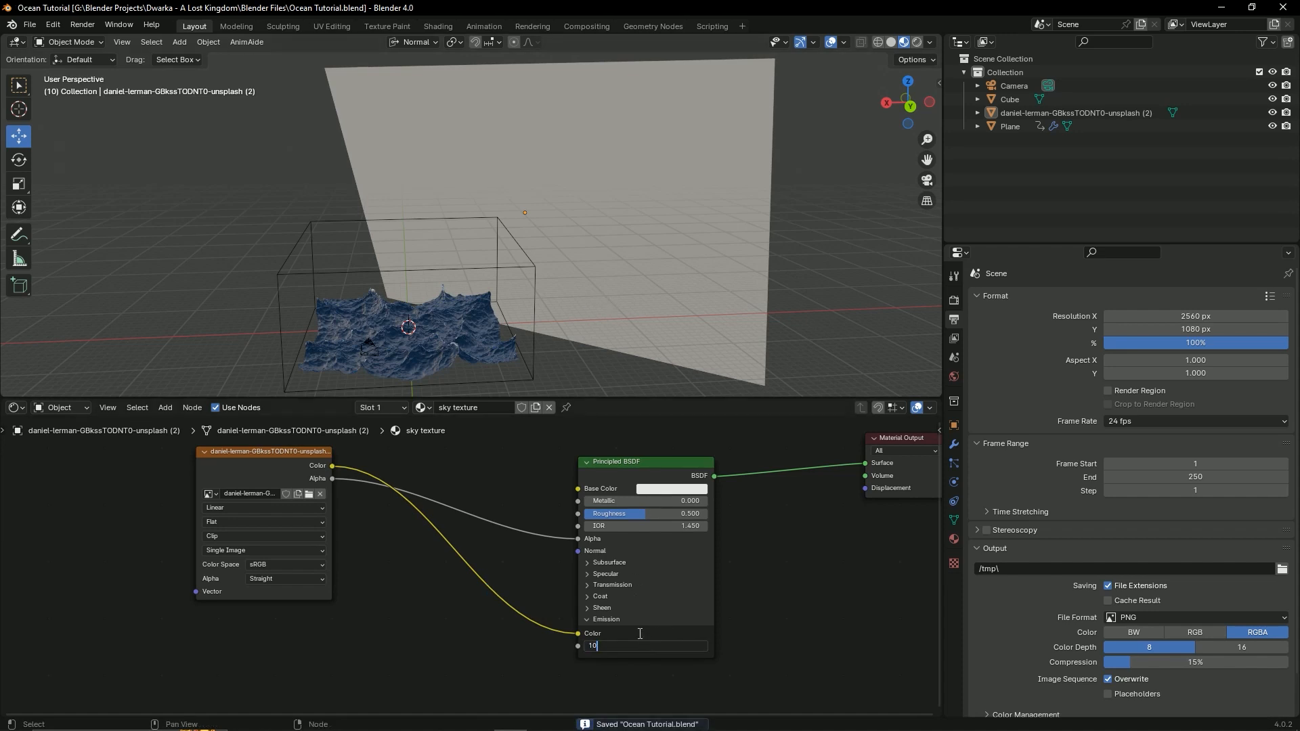
pyautogui.press('Return')
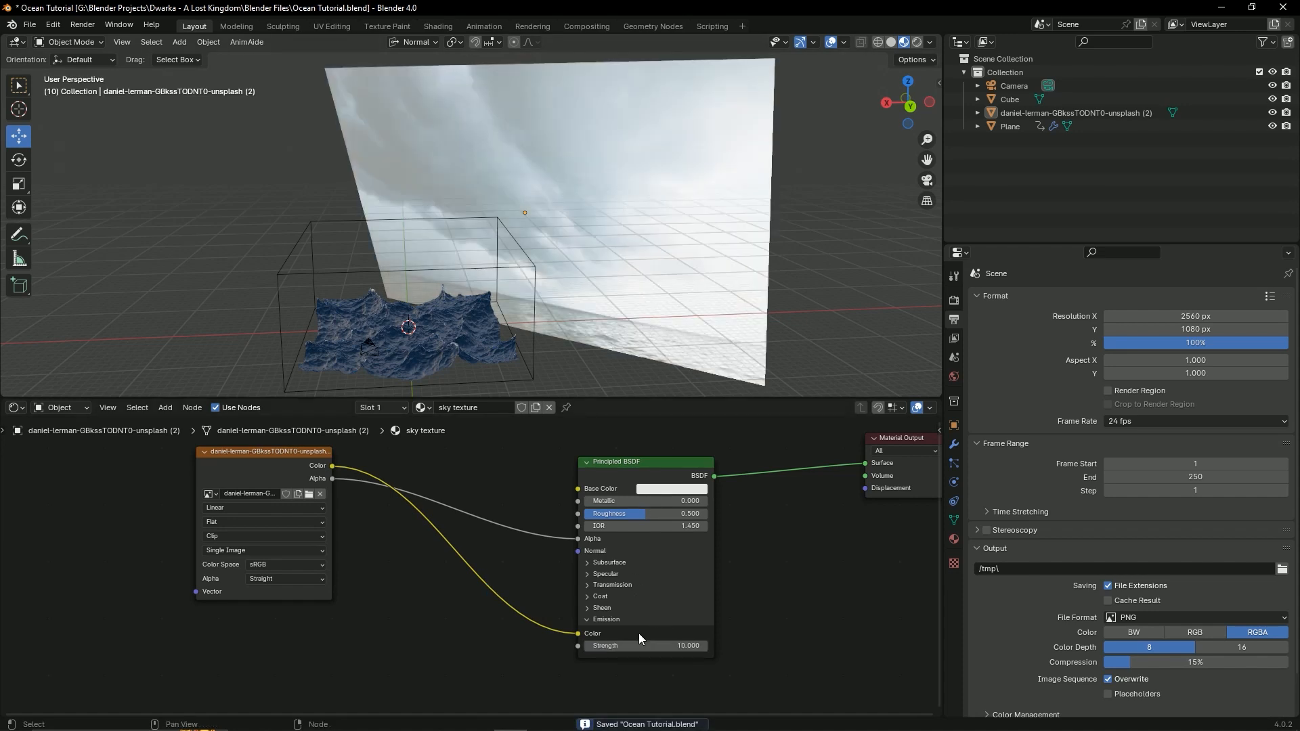
pyautogui.moveTo(573, 269)
pyautogui.mouseDown(button='middle')
pyautogui.moveTo(603, 246)
pyautogui.moveTo(589, 260)
pyautogui.mouseUp(button='middle')
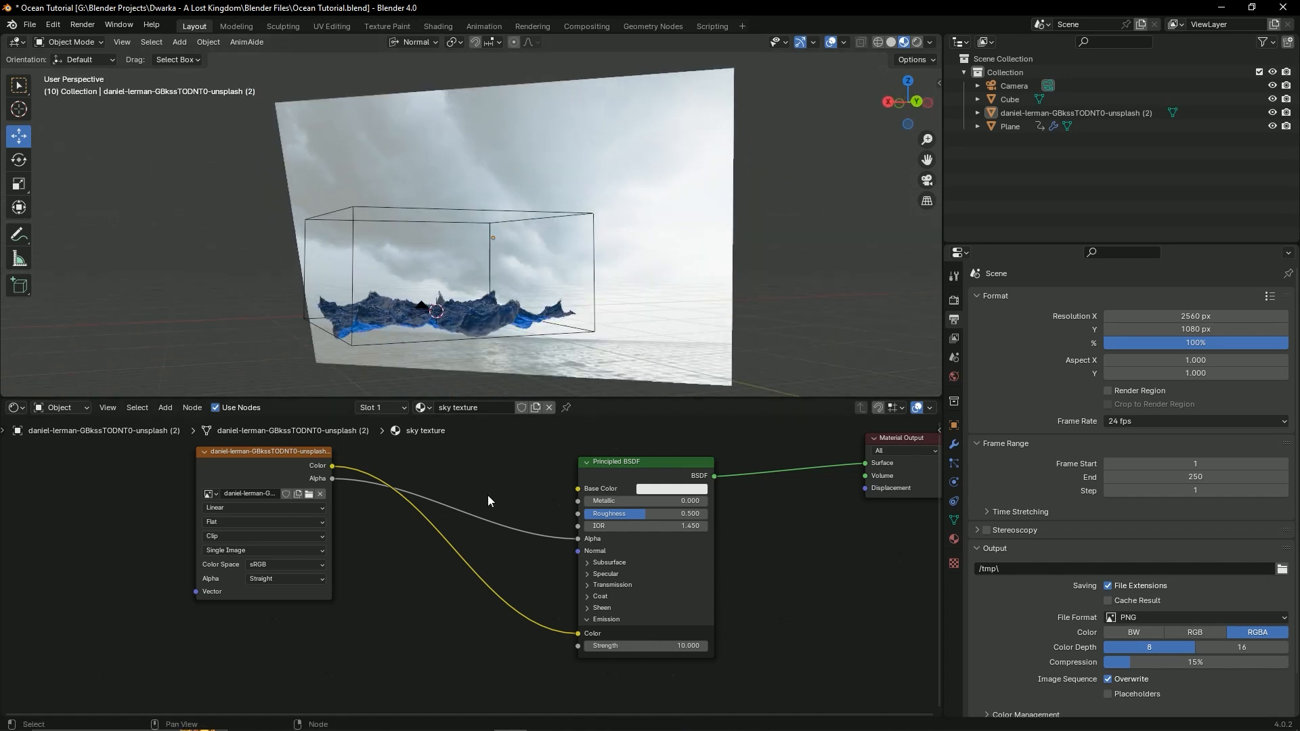
# Step: Cut the image texture's Alpha link to the Principled BSDF, save the file and raise the Emission Strength to about 32.7
pyautogui.keyDown('ctrl'); pyautogui.moveTo(522, 523); pyautogui.dragTo(523, 546, button='right'); pyautogui.keyUp('ctrl')
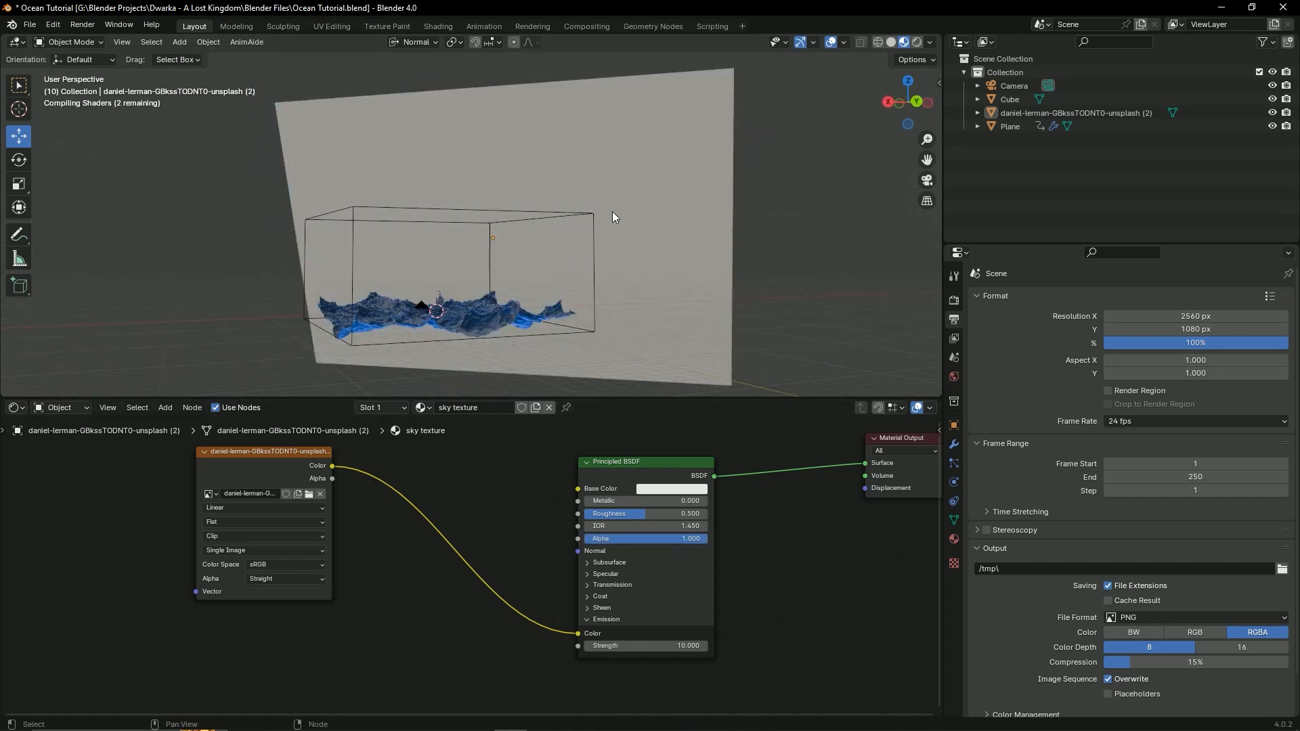
pyautogui.moveTo(608, 233); pyautogui.dragTo(604, 234, button='middle')
pyautogui.hotkey('ctrl', 's')
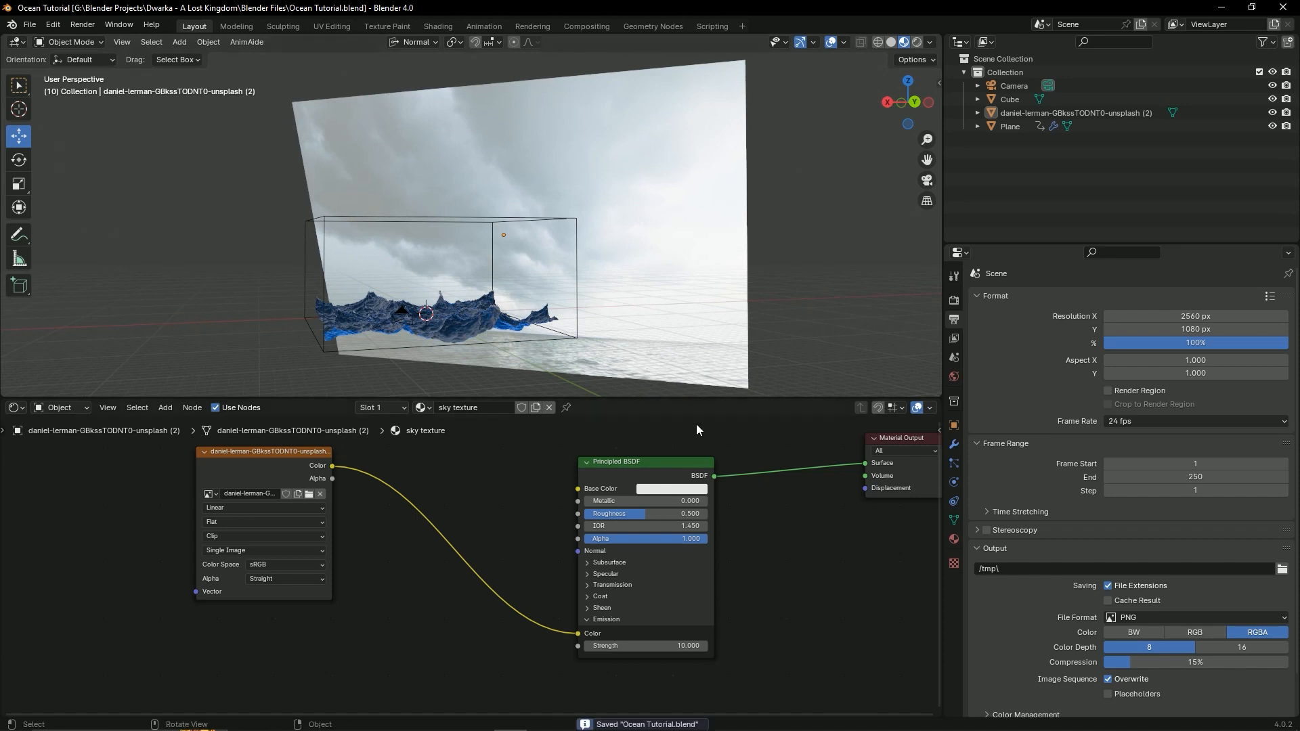
pyautogui.moveTo(654, 647); pyautogui.dragTo(735, 646)
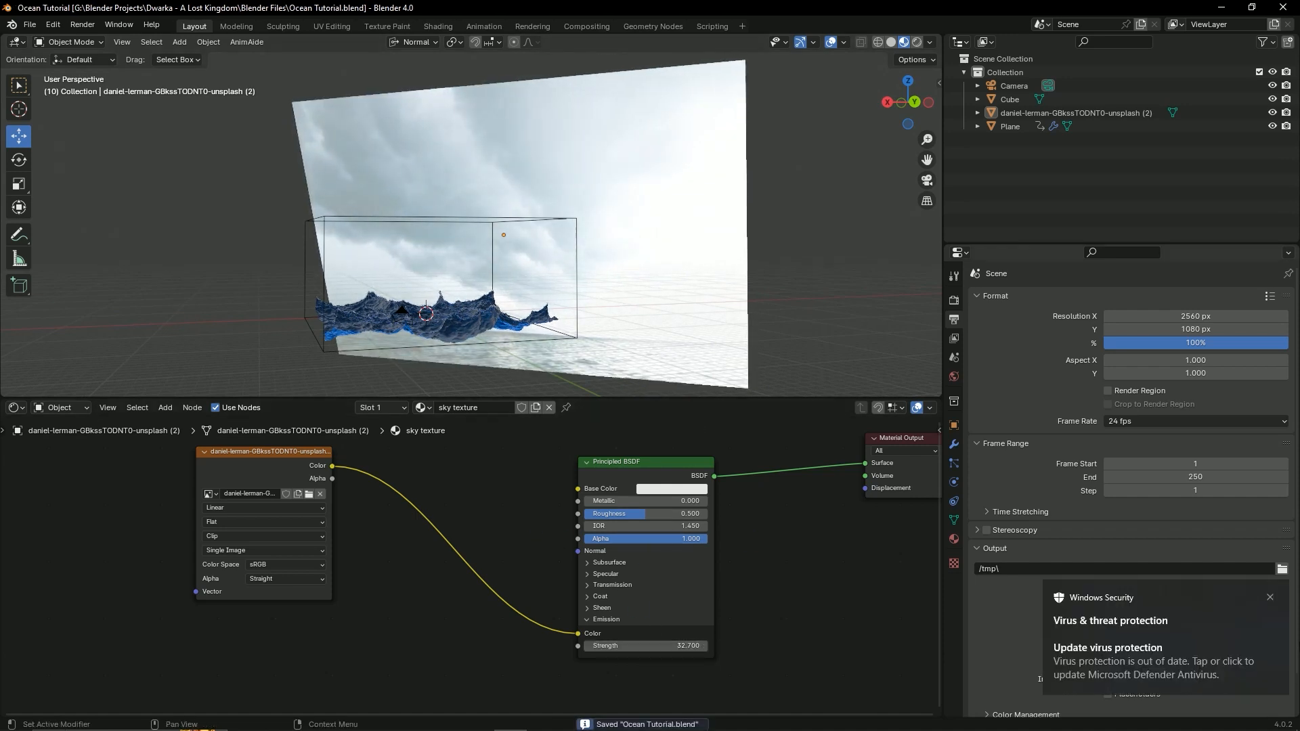
pyautogui.click(1269, 599)
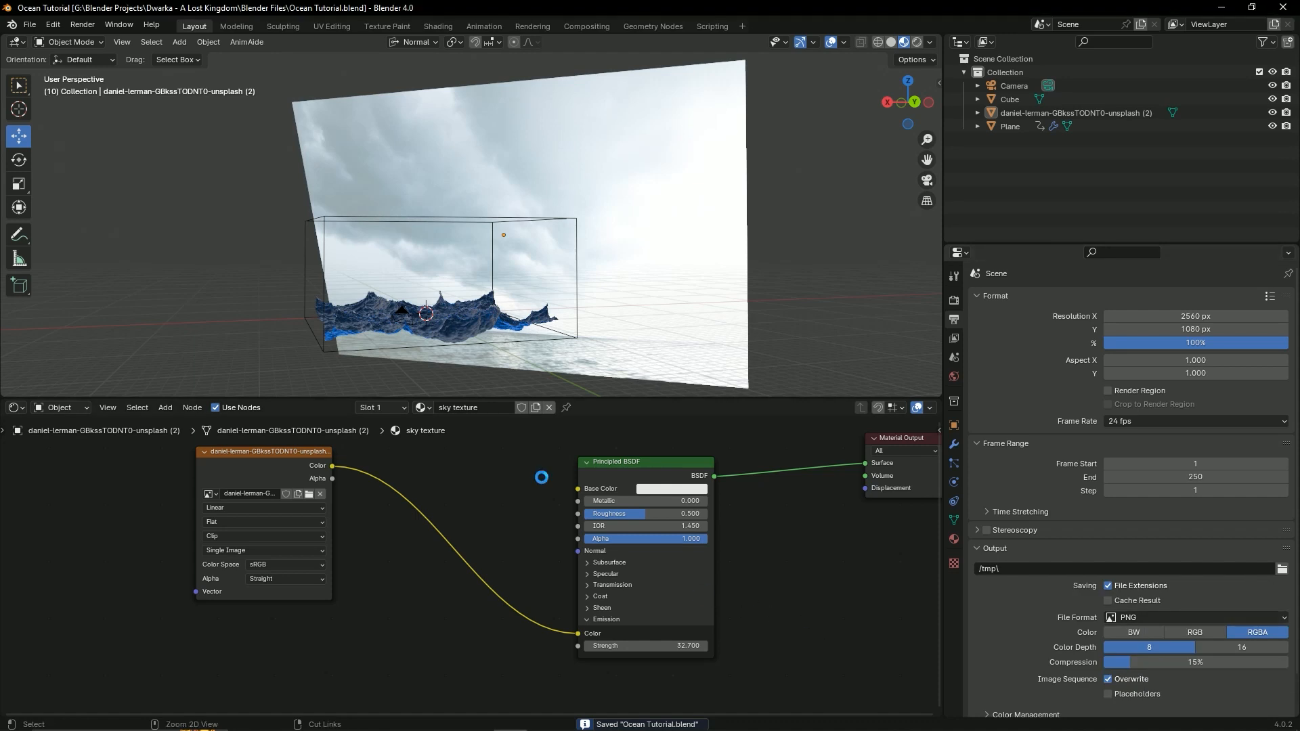
# Step: Check the emissive sky in the rendered camera view with the overlays hidden, saving the file
pyautogui.moveTo(642, 228)
pyautogui.mouseDown(button='middle')
pyautogui.moveTo(668, 244)
pyautogui.moveTo(618, 245)
pyautogui.moveTo(522, 285)
pyautogui.moveTo(643, 130)
pyautogui.mouseUp(button='middle')
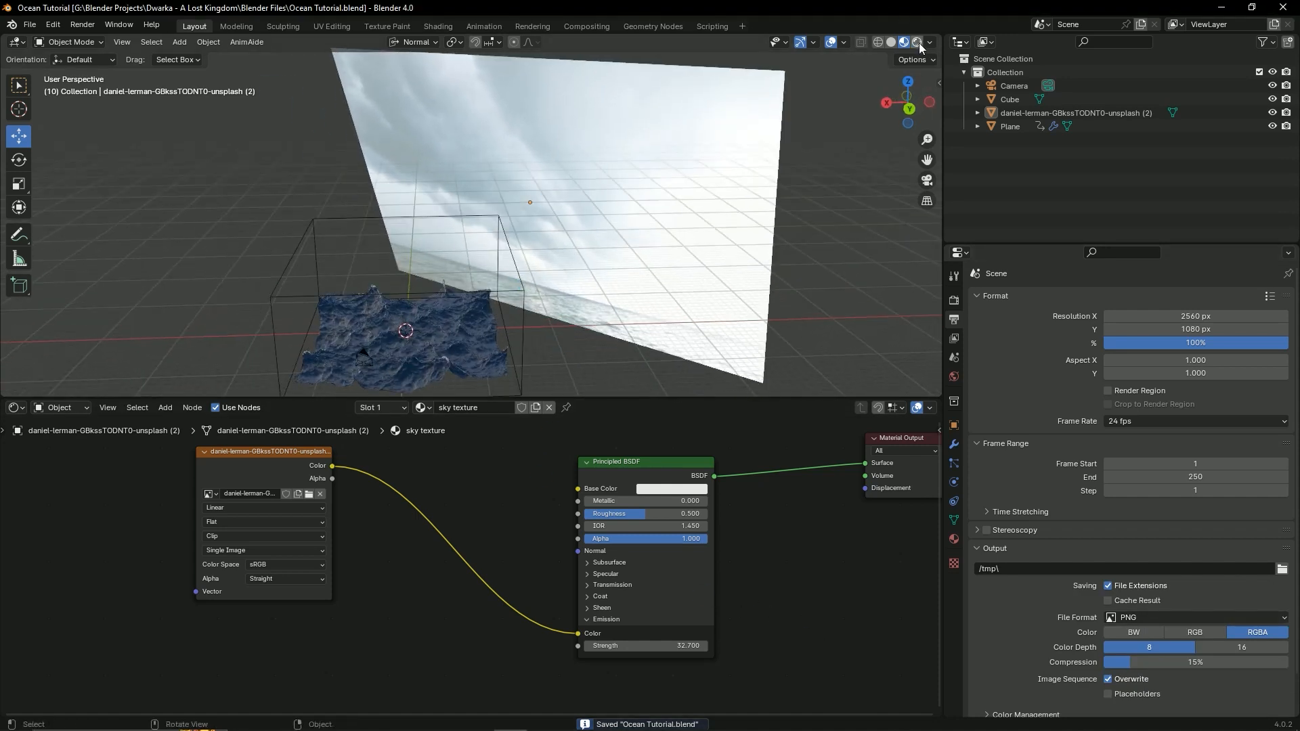
pyautogui.click(918, 42)
pyautogui.moveTo(494, 290); pyautogui.dragTo(528, 277, button='middle')
pyautogui.press('KP_0')
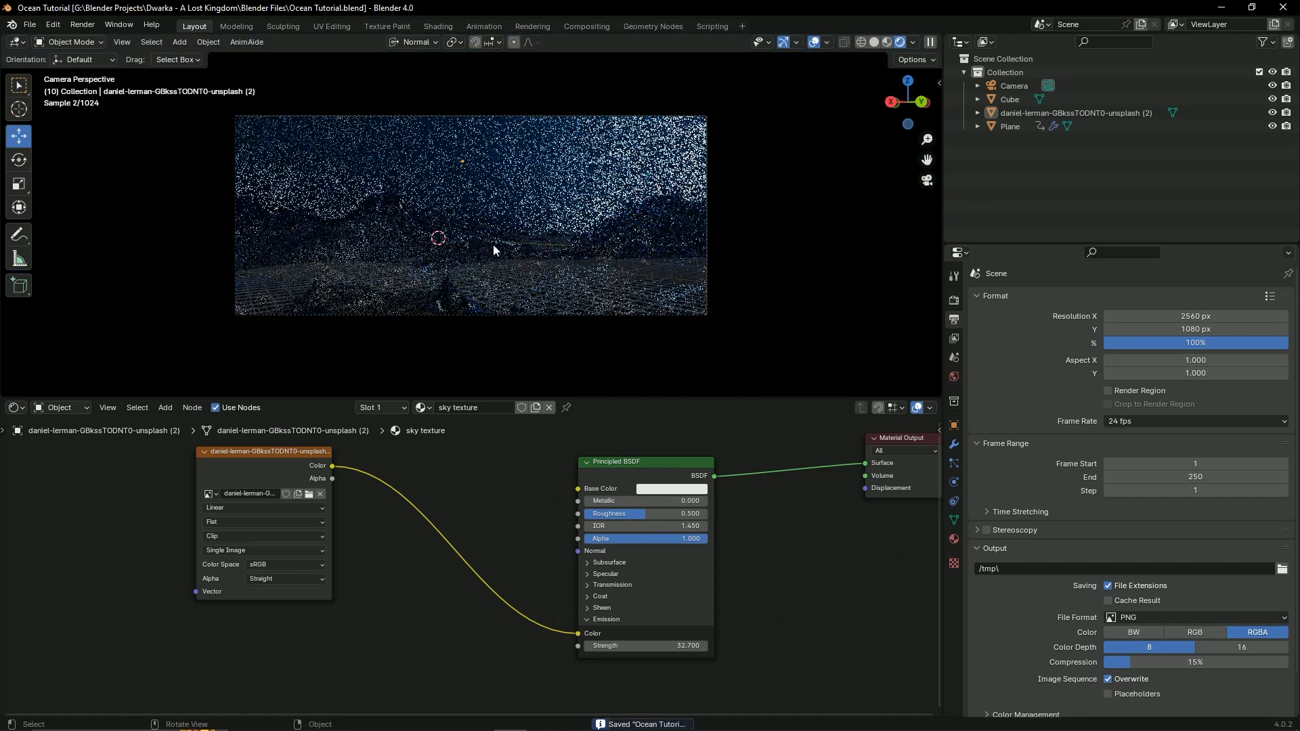
pyautogui.hotkey('ctrl', 's')
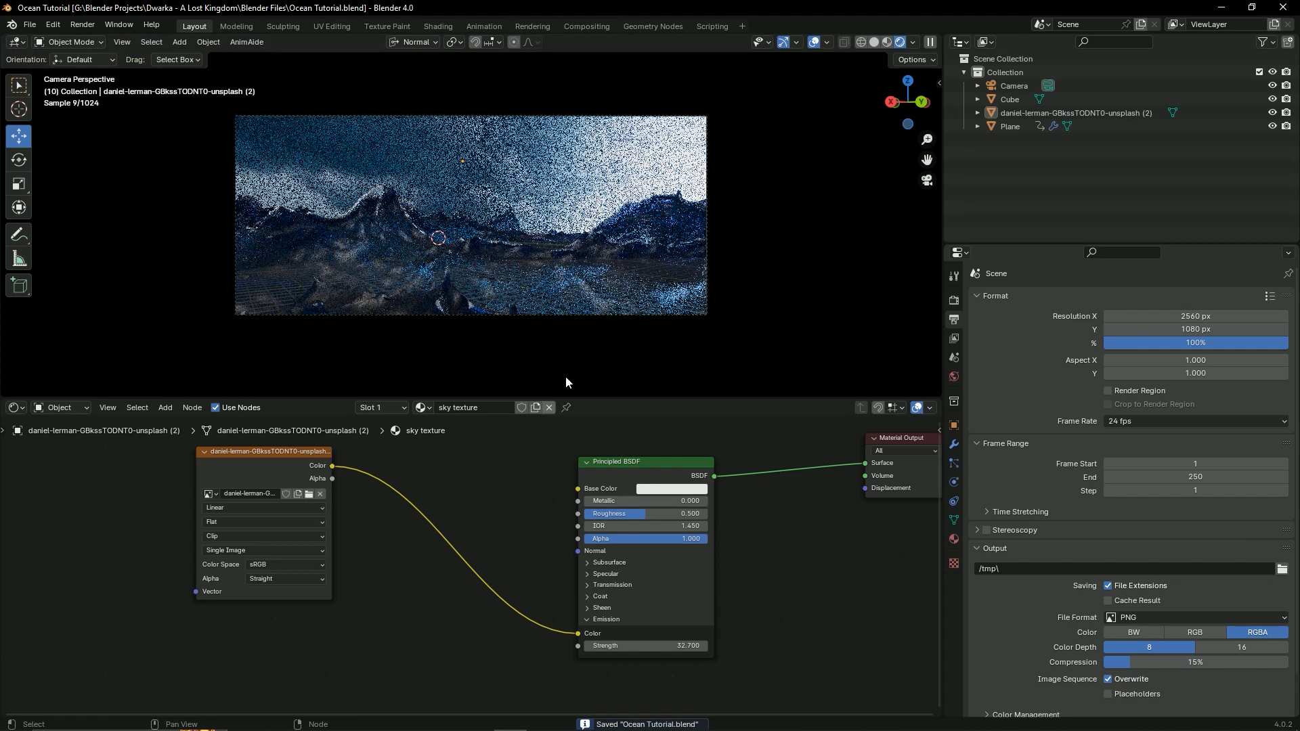
pyautogui.click(817, 42)
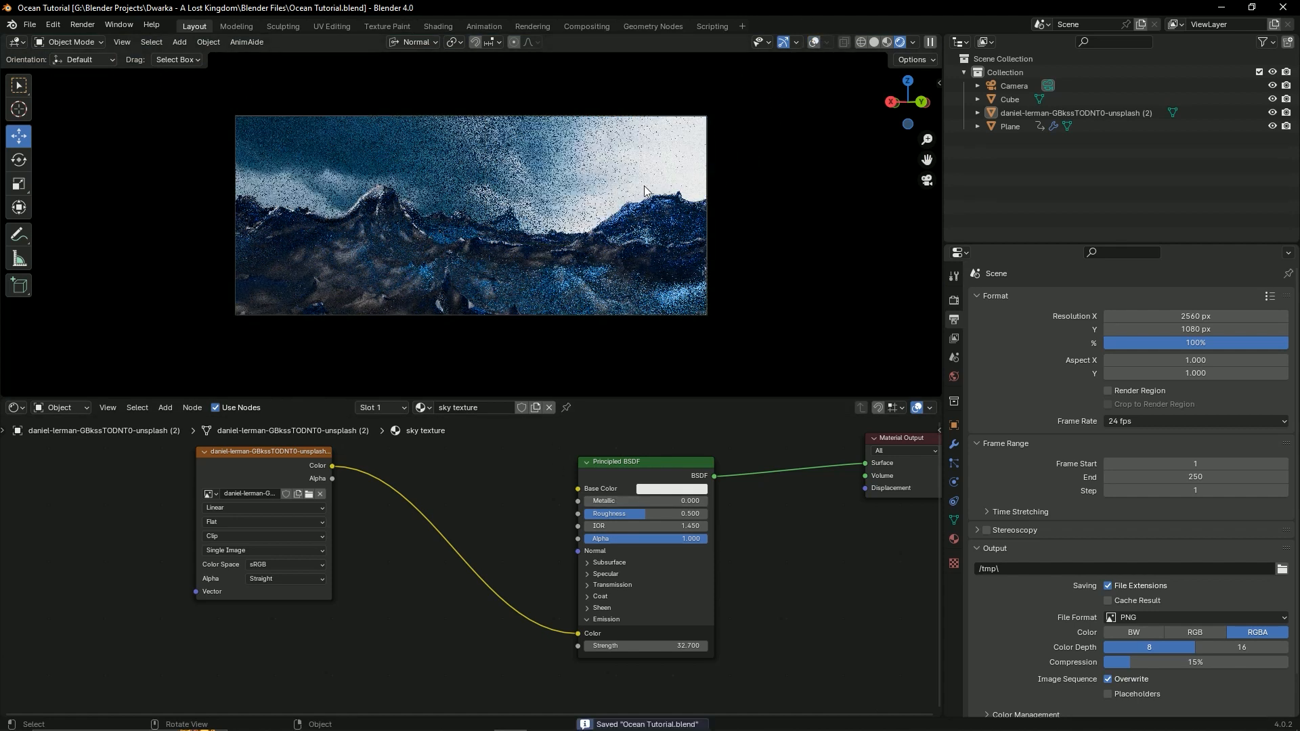
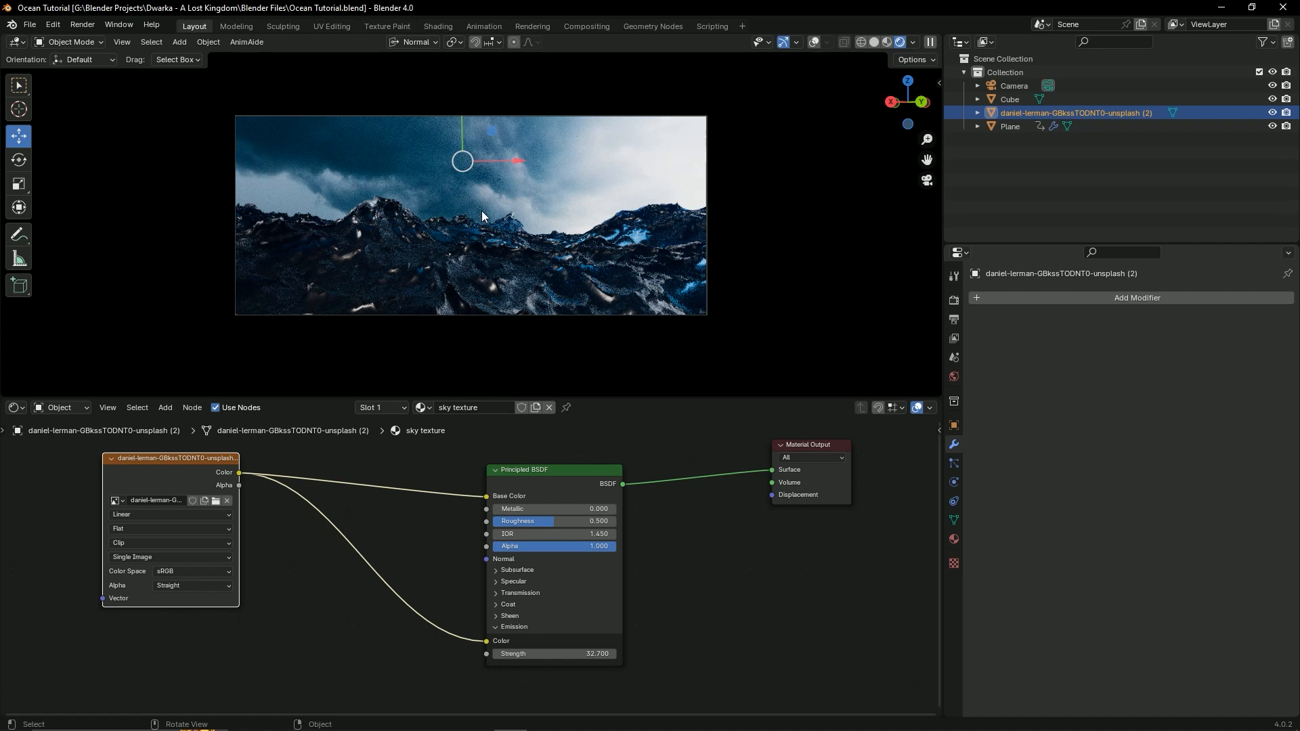
# Step: Save the file, leave the camera view and return to material preview shading with the overlays shown
pyautogui.hotkey('ctrl', 's')
pyautogui.hotkey('ctrl', 's')
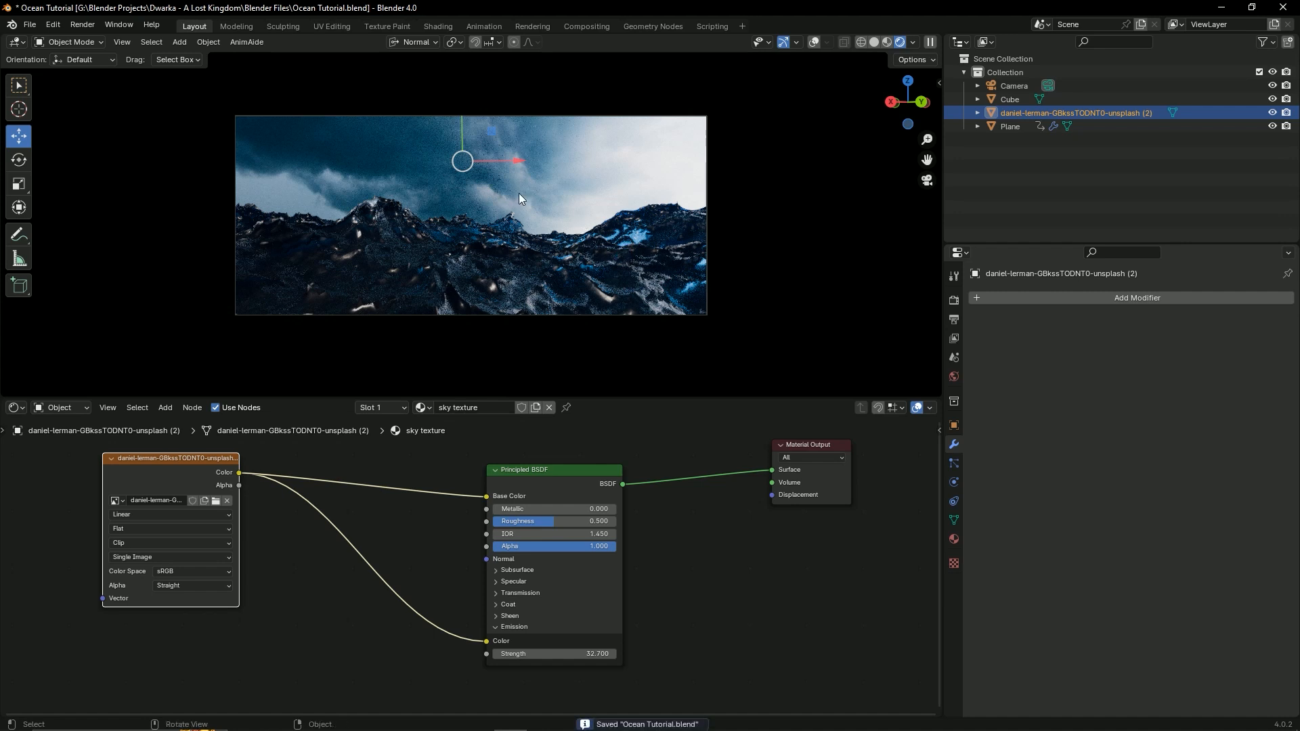
pyautogui.press('KP_0')
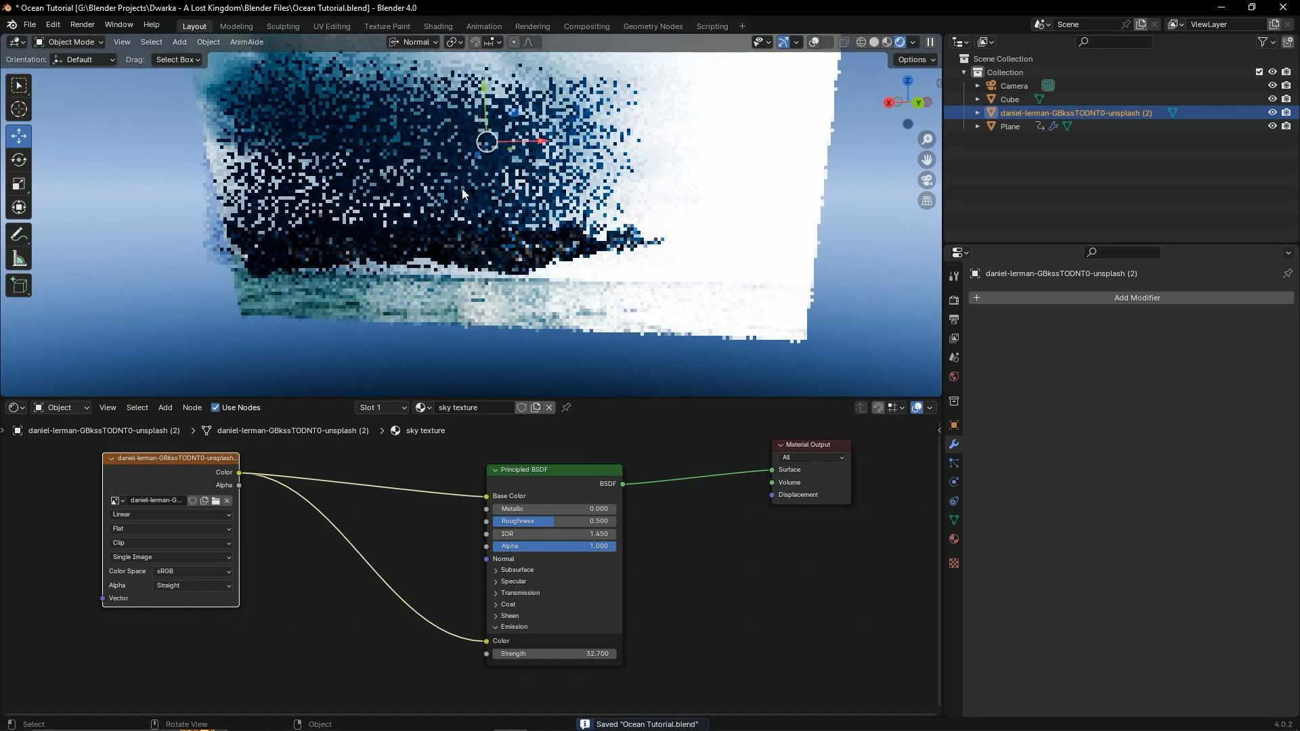
pyautogui.click(875, 43)
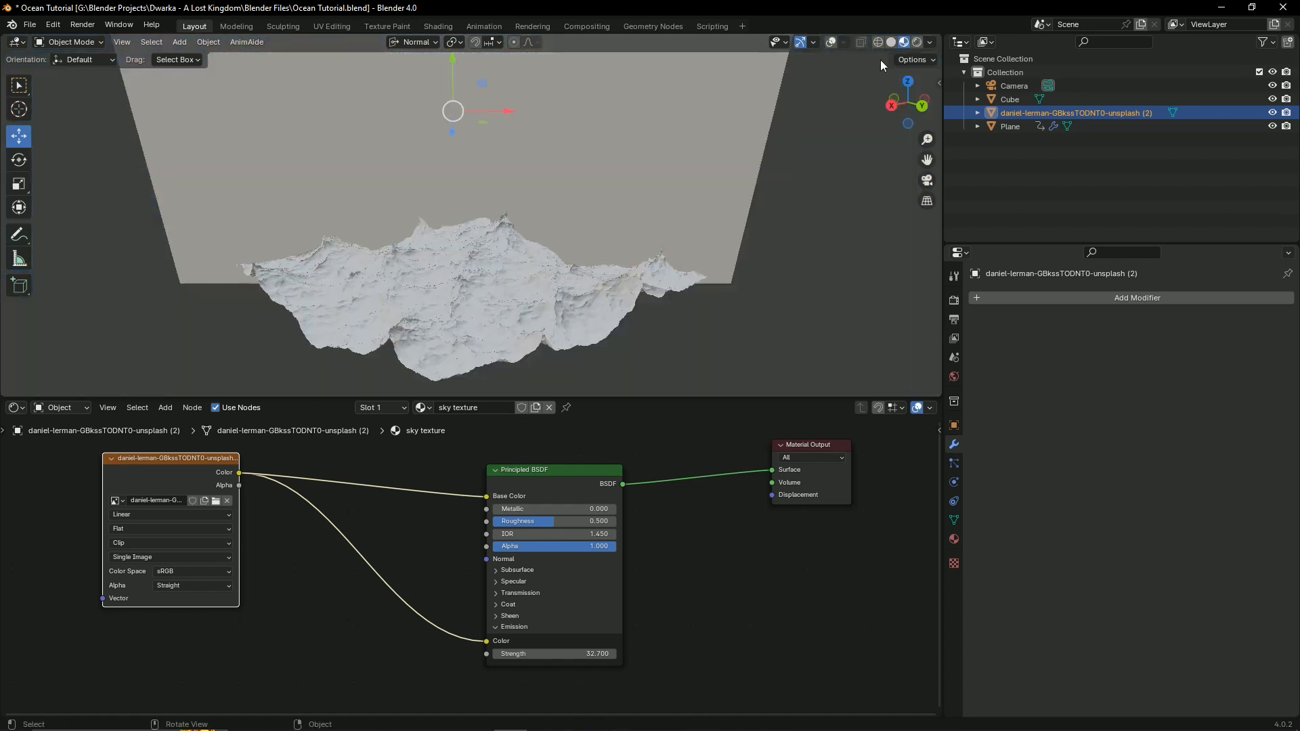
pyautogui.moveTo(482, 221); pyautogui.dragTo(420, 241, button='middle')
pyautogui.scroll(-5, 421, 241)
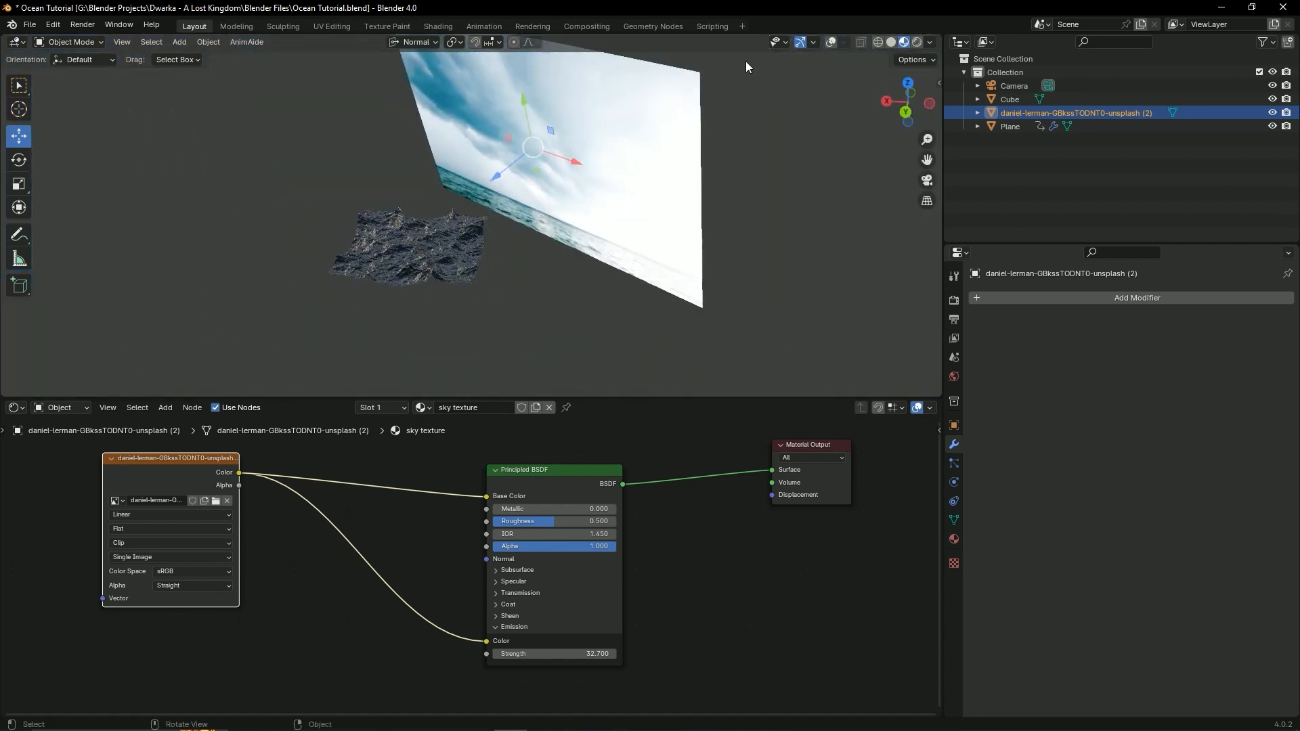
pyautogui.click(832, 42)
# Step: Select the fog cube surrounding the ocean and save the file
pyautogui.click(378, 154)
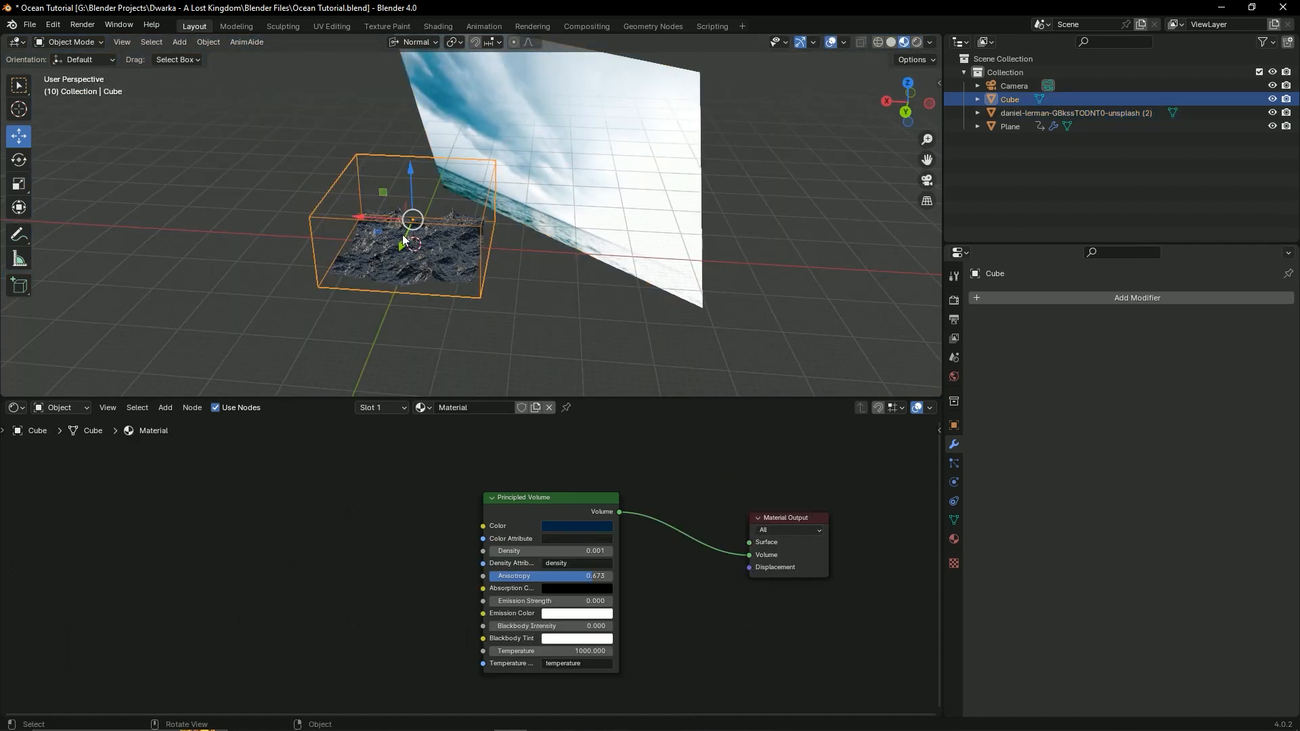
pyautogui.scroll(4, 487, 336)
pyautogui.moveTo(475, 376); pyautogui.dragTo(420, 290, button='middle')
pyautogui.hotkey('ctrl', 's')
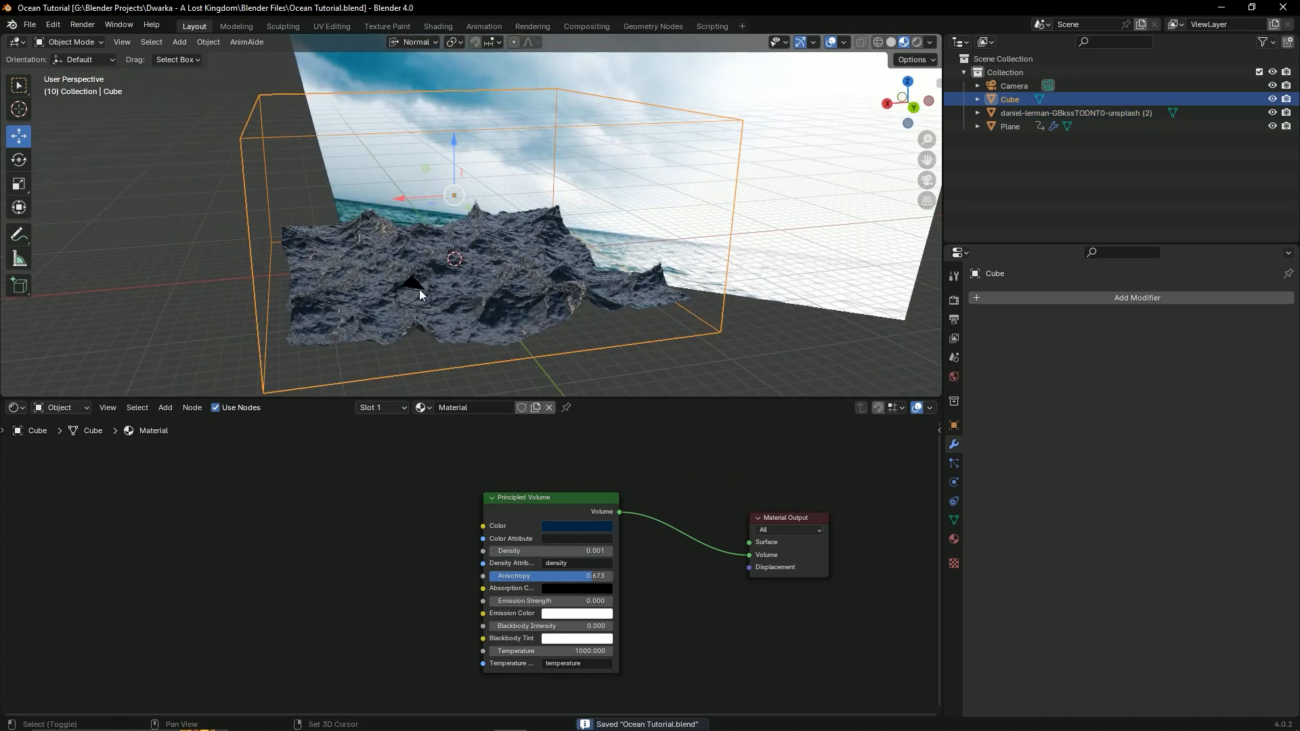
# Step: Change the node area back to a 3D Viewport and split the other viewport to add a Shader Editor with its sidebar hidden
pyautogui.click(15, 407)
pyautogui.click(53, 445)
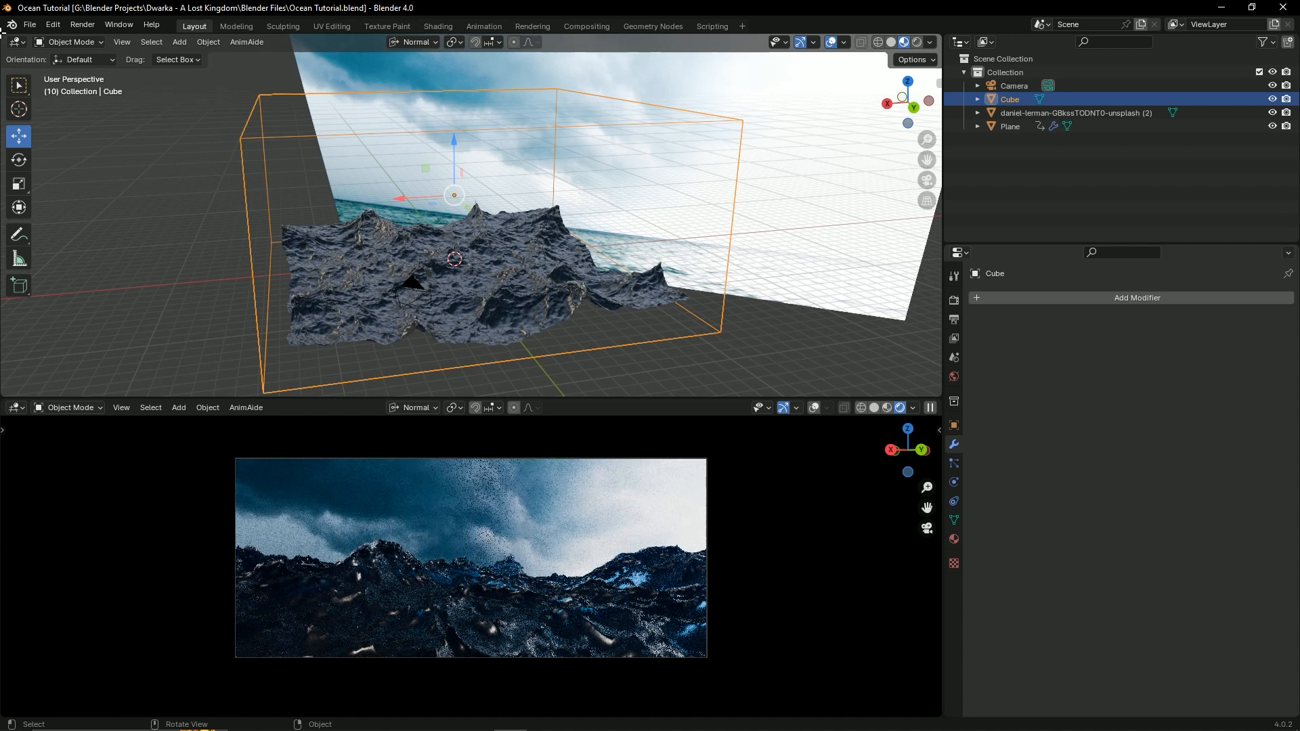
pyautogui.moveTo(3, 29); pyautogui.dragTo(354, 73)
pyautogui.click(17, 42)
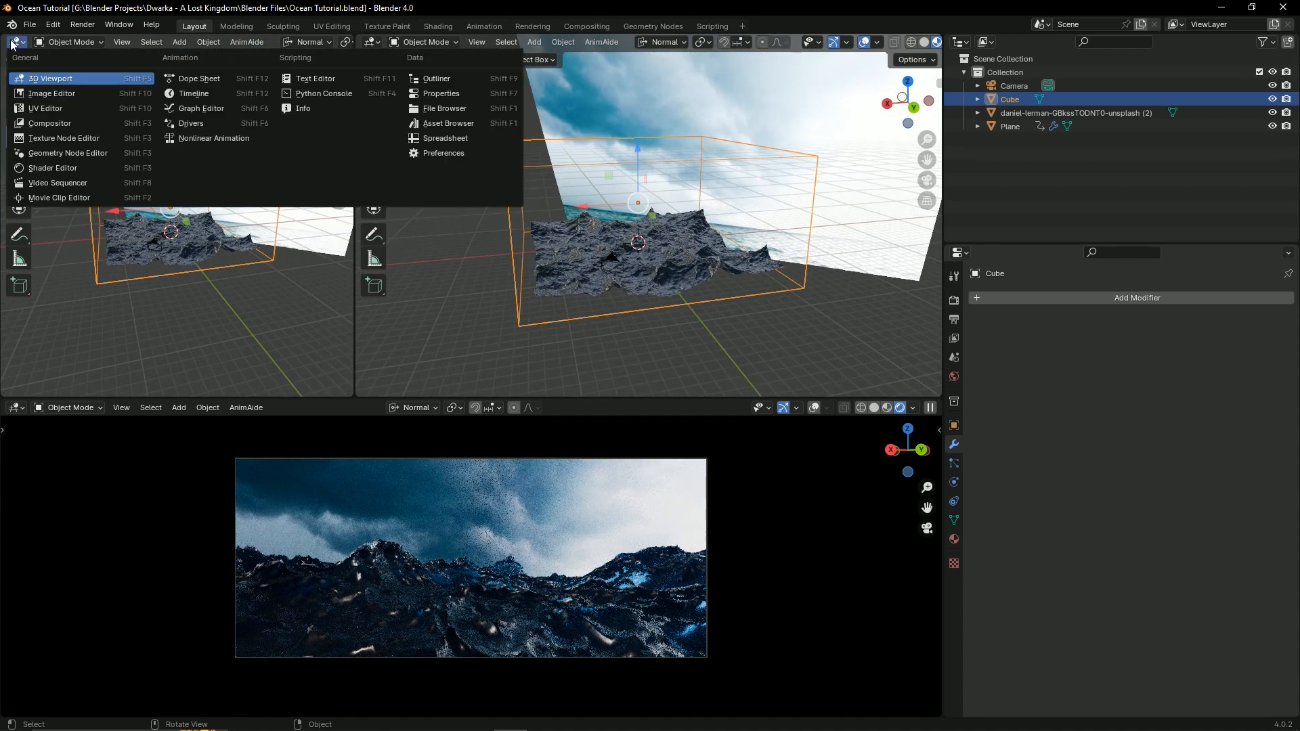
pyautogui.click(77, 168)
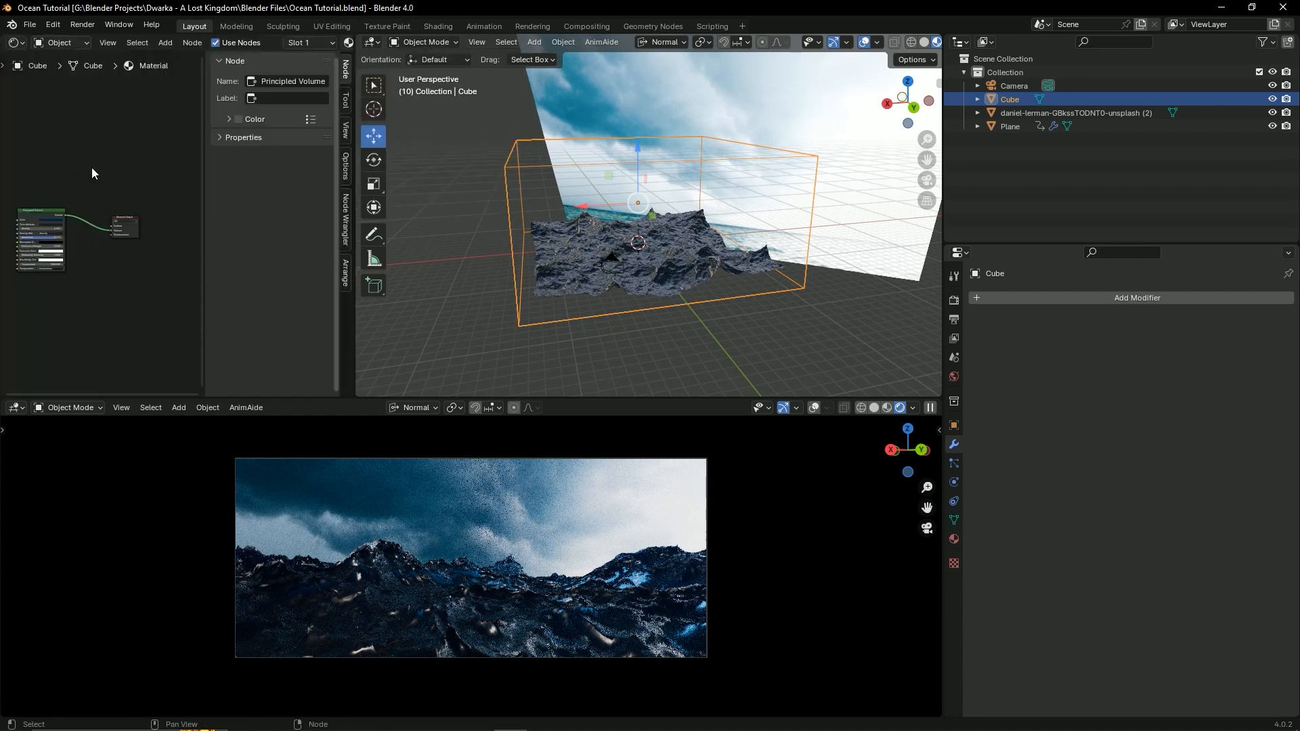
pyautogui.press('n')
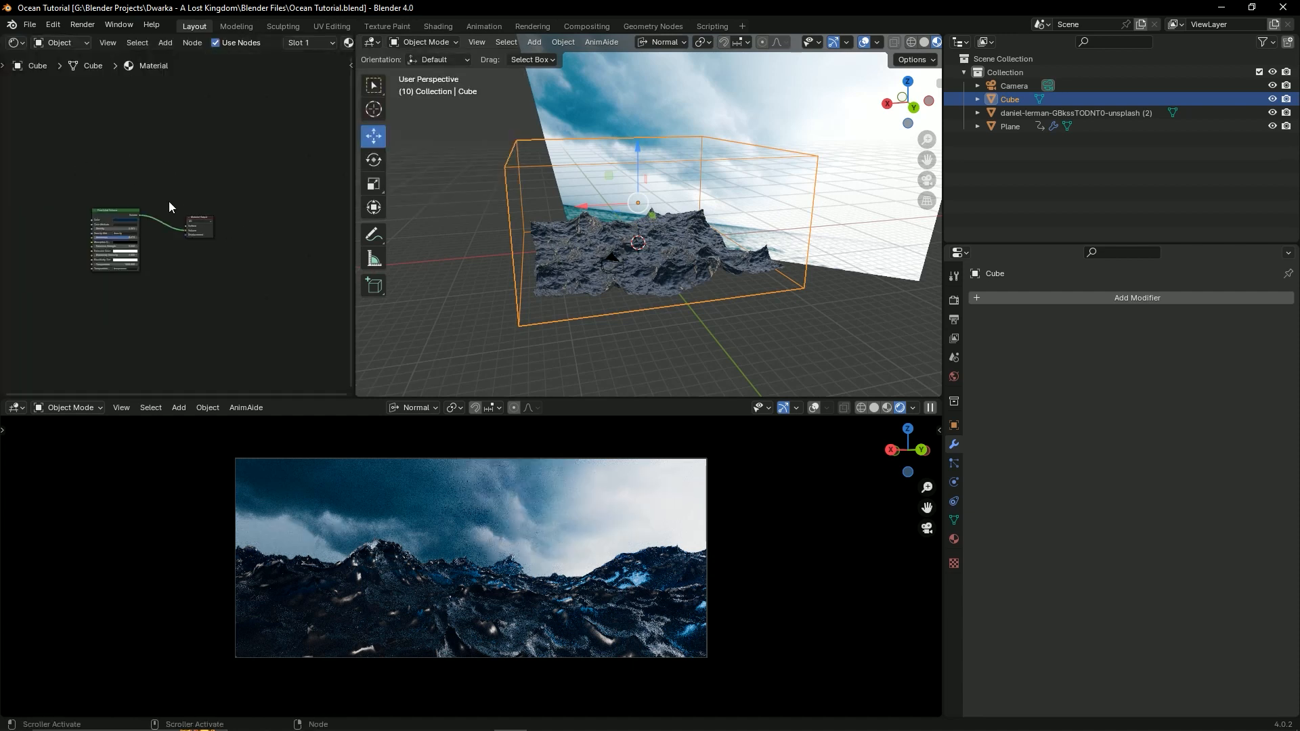
# Step: Move the fog material's Material Output node closer to the Principled Volume and raise the volume's Anisotropy to about 0.873
pyautogui.moveTo(215, 200); pyautogui.dragTo(213, 230, button='middle')
pyautogui.scroll(5, 269, 206)
pyautogui.scroll(1, 213, 229)
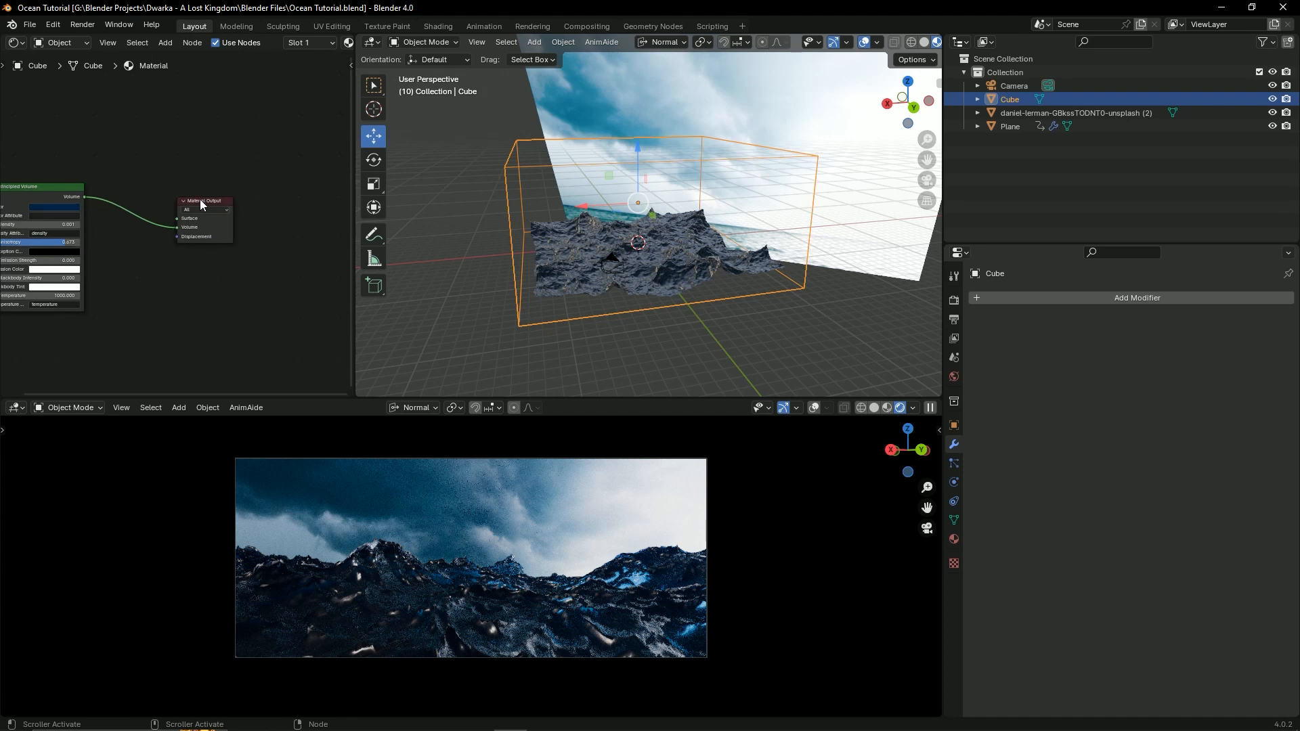
pyautogui.moveTo(201, 199); pyautogui.dragTo(165, 209)
pyautogui.moveTo(156, 229); pyautogui.dragTo(252, 191, button='middle')
pyautogui.scroll(3, 168, 207)
pyautogui.scroll(2, 168, 211)
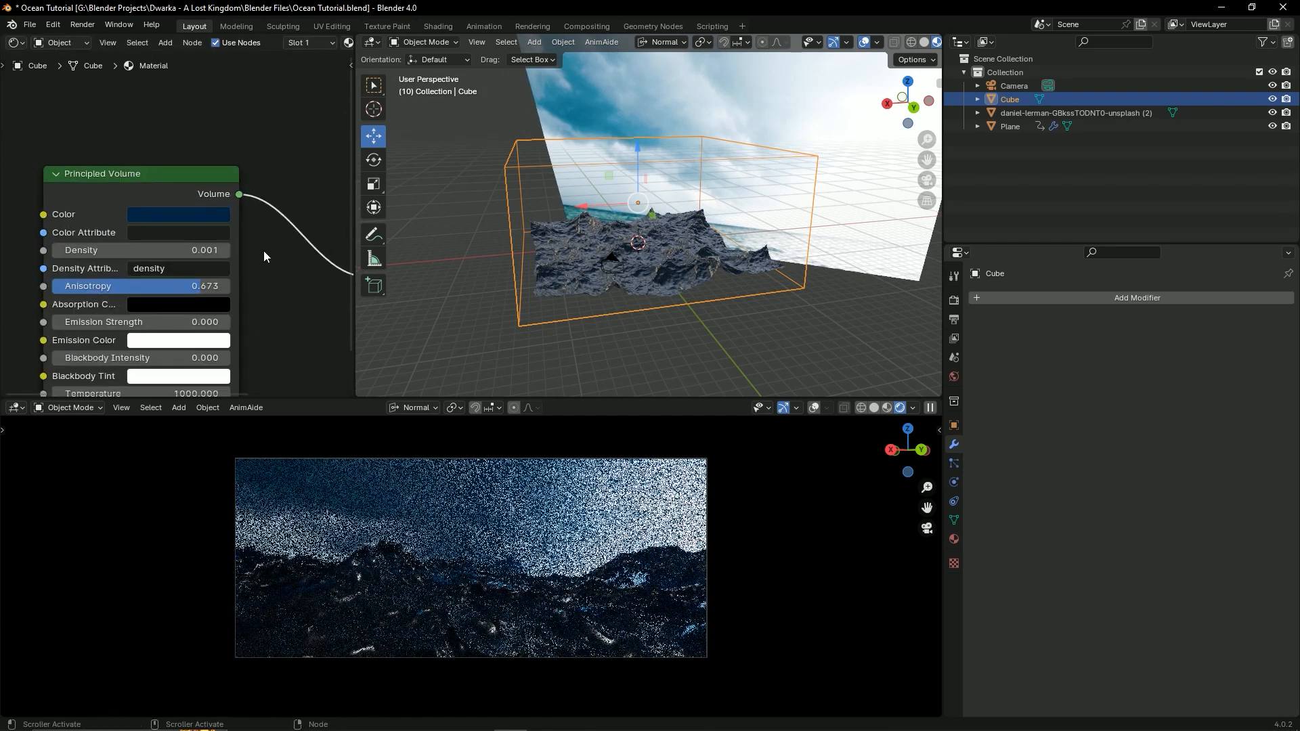
pyautogui.moveTo(204, 286)
pyautogui.mouseDown()
pyautogui.moveTo(96, 286)
pyautogui.moveTo(216, 286)
pyautogui.mouseUp()
# Step: Try a Density of 0.005 on the fog cube's Principled Volume
pyautogui.click(192, 250)
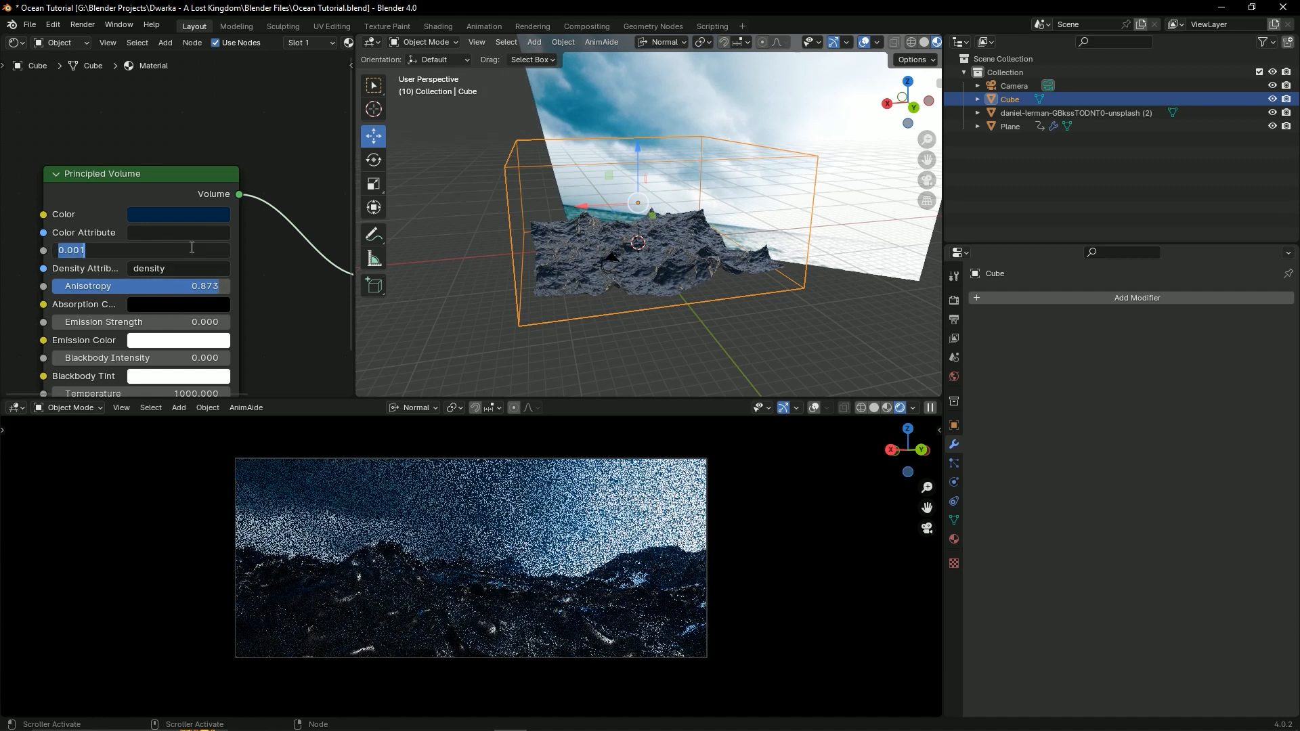
pyautogui.write('0.005')
pyautogui.press('Return')
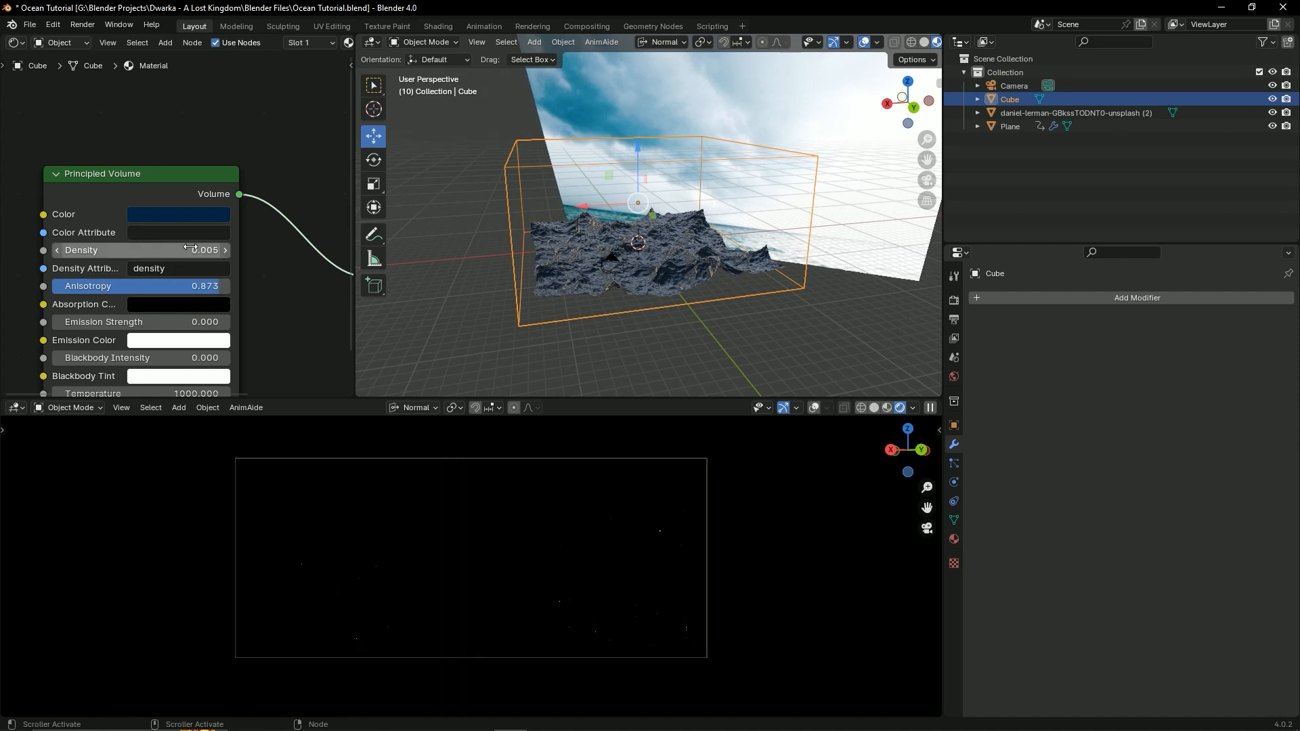
# Step: Set the Principled Volume's Density to 0.002, deselect the fog cube and save the file
pyautogui.click(191, 250)
pyautogui.write('0.00')
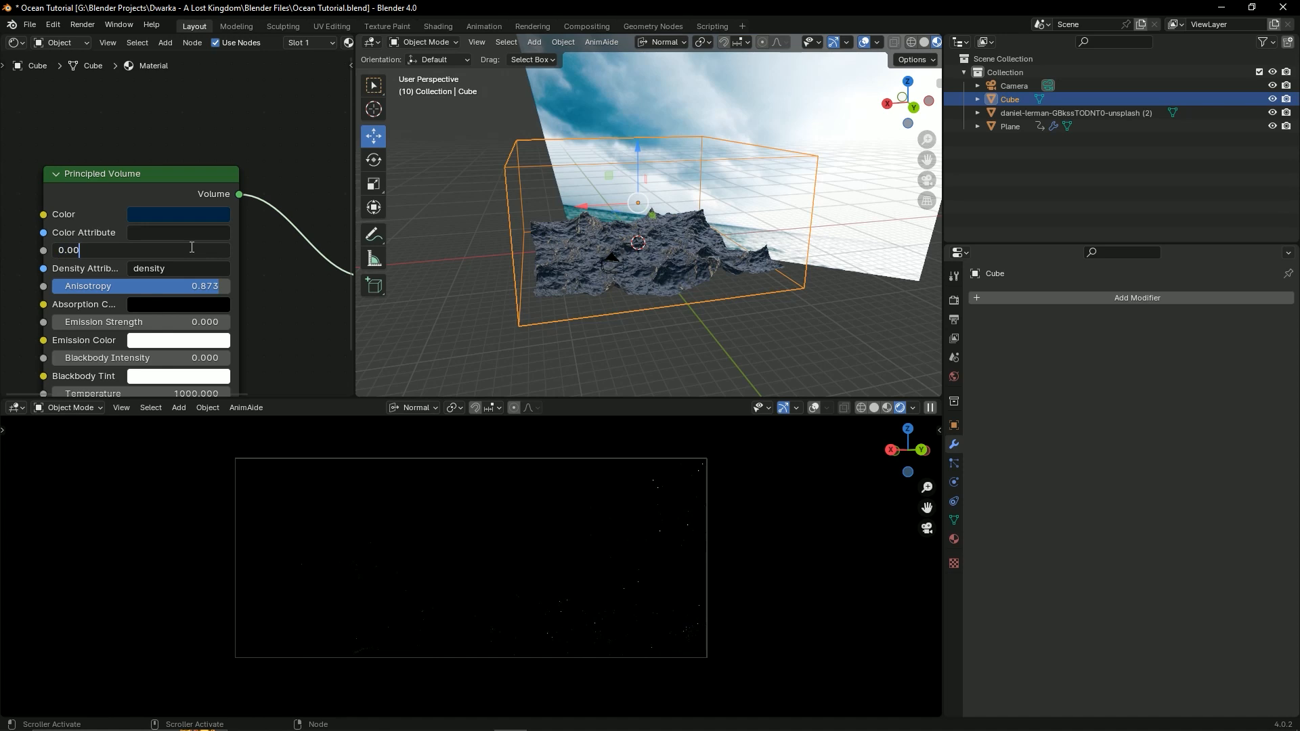
pyautogui.write('2')
pyautogui.press('Return')
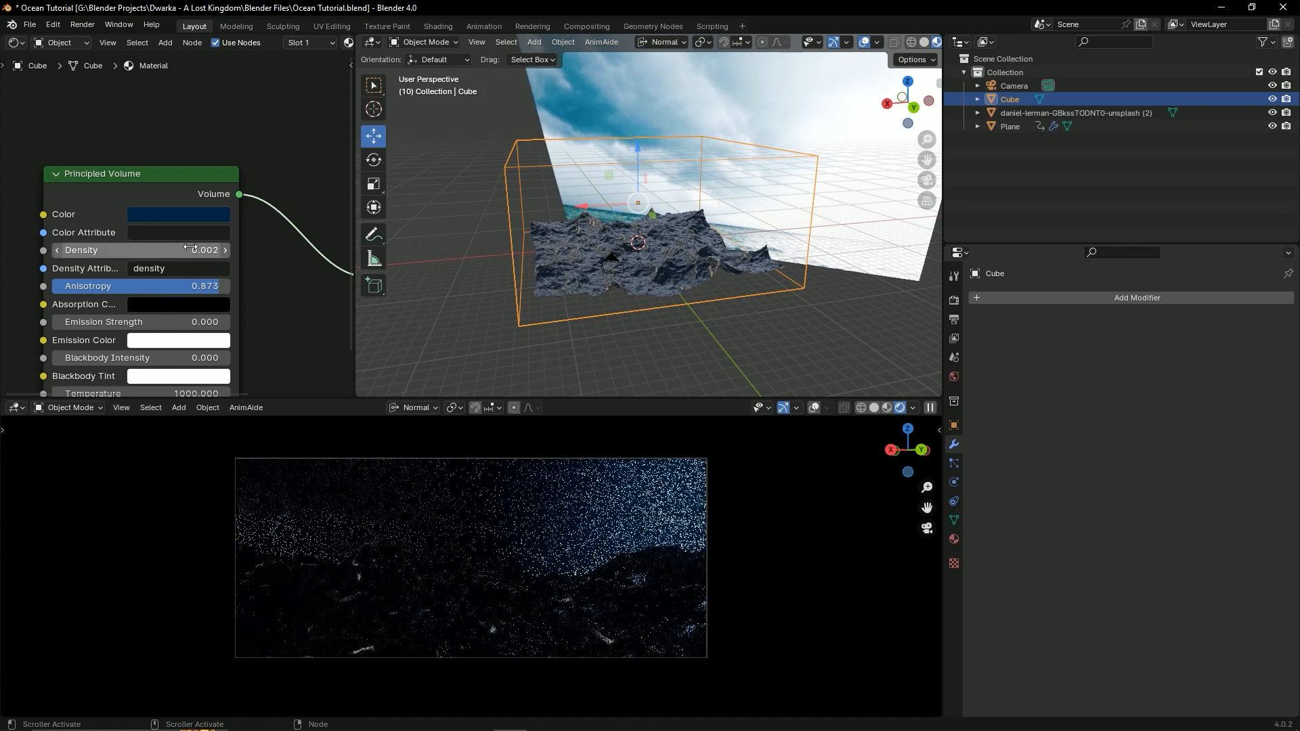
pyautogui.click(489, 232)
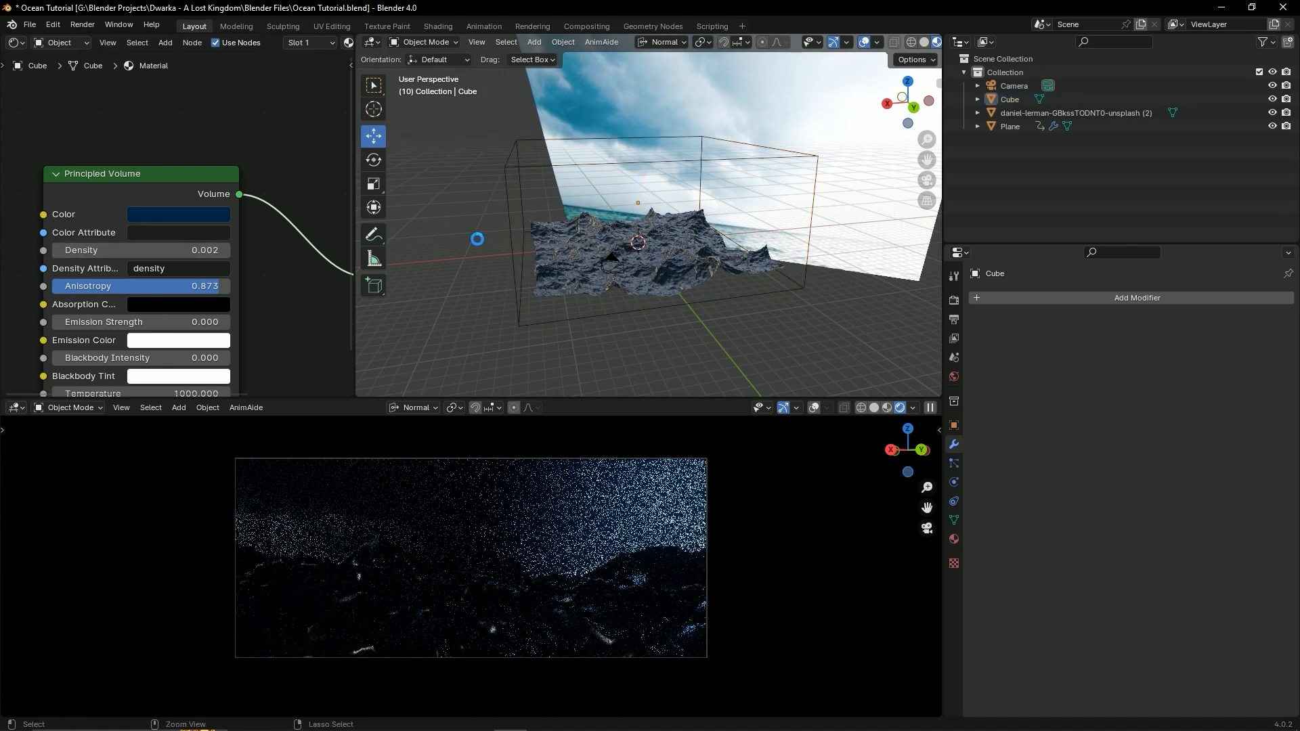
pyautogui.hotkey('ctrl', 's')
# Step: Select the sky image plane and set its material's Emission Strength to 100
pyautogui.click(833, 138)
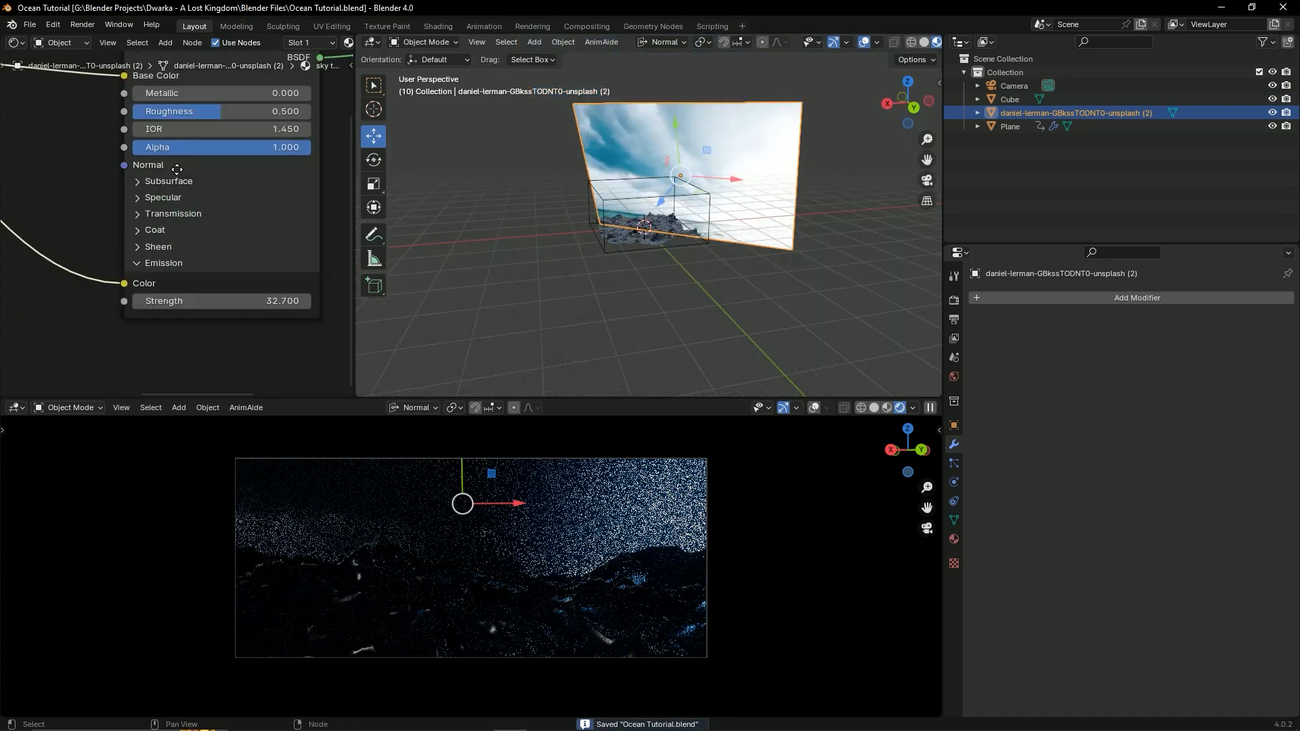
pyautogui.scroll(3, 209, 233)
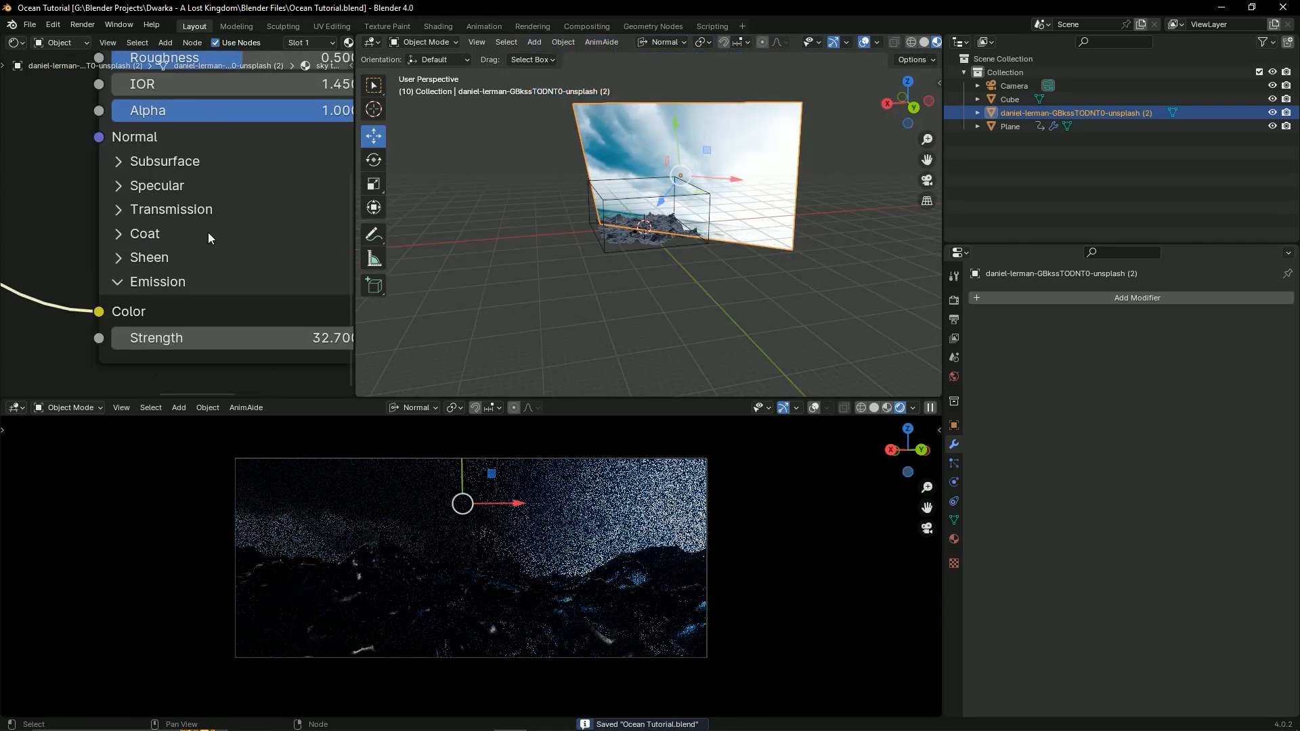
pyautogui.click(244, 342)
pyautogui.write('100')
pyautogui.press('Return')
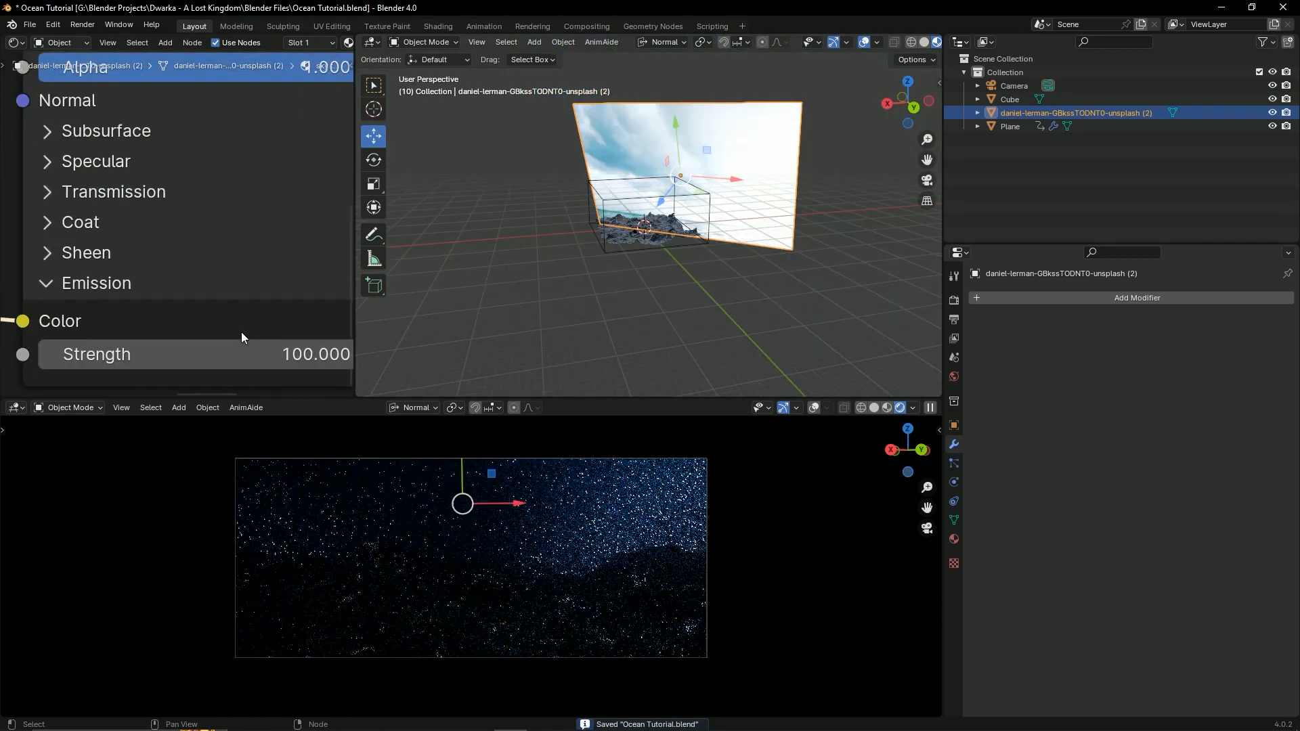
# Step: Save the file, set the world shader's Background Strength to 1, and save again
pyautogui.hotkey('ctrl', 's')
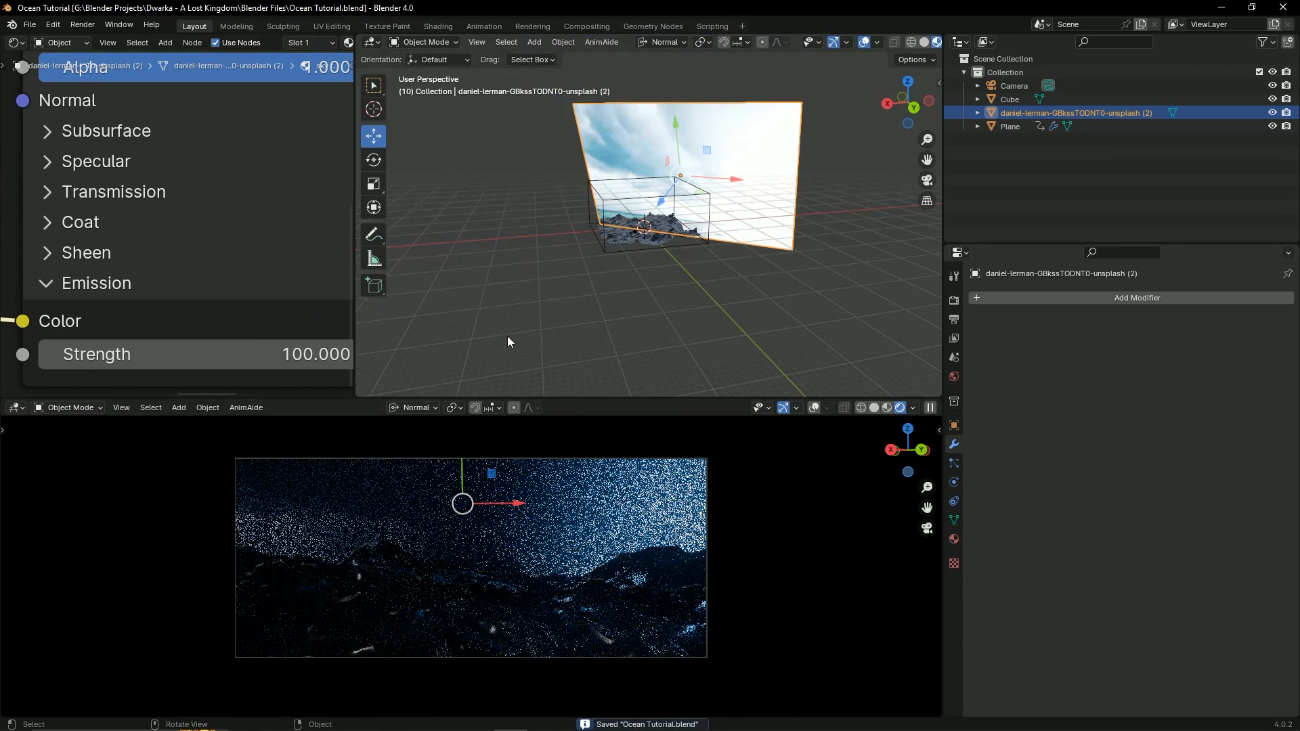
pyautogui.moveTo(507, 336); pyautogui.dragTo(568, 288, button='middle')
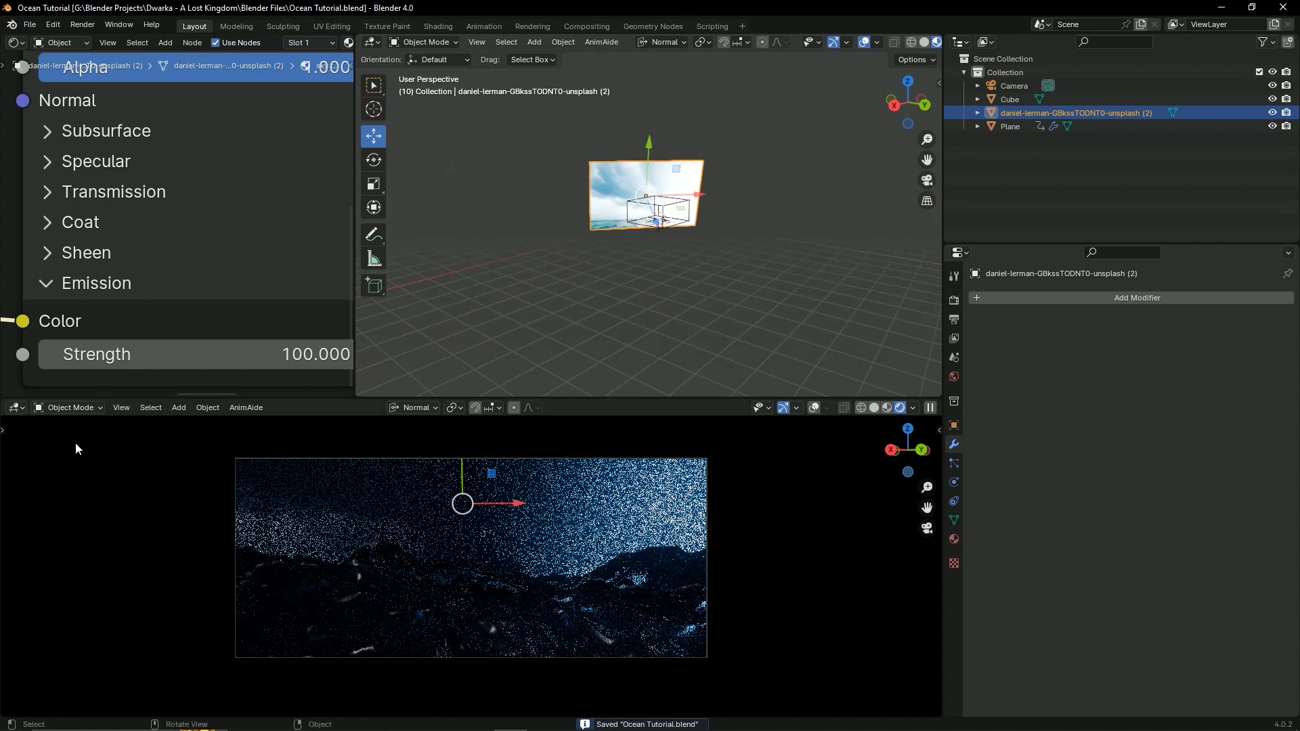
pyautogui.click(70, 50)
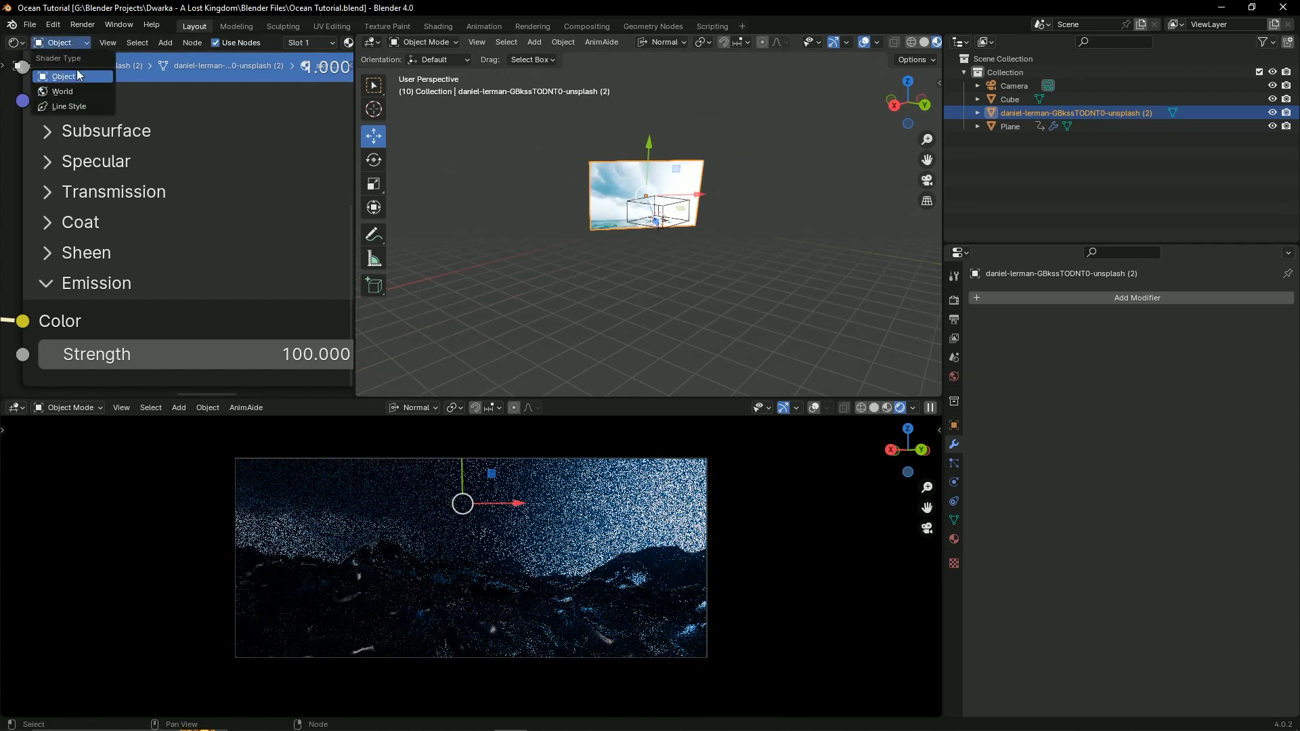
pyautogui.click(74, 80)
pyautogui.scroll(-5, 145, 197)
pyautogui.scroll(3, 159, 292)
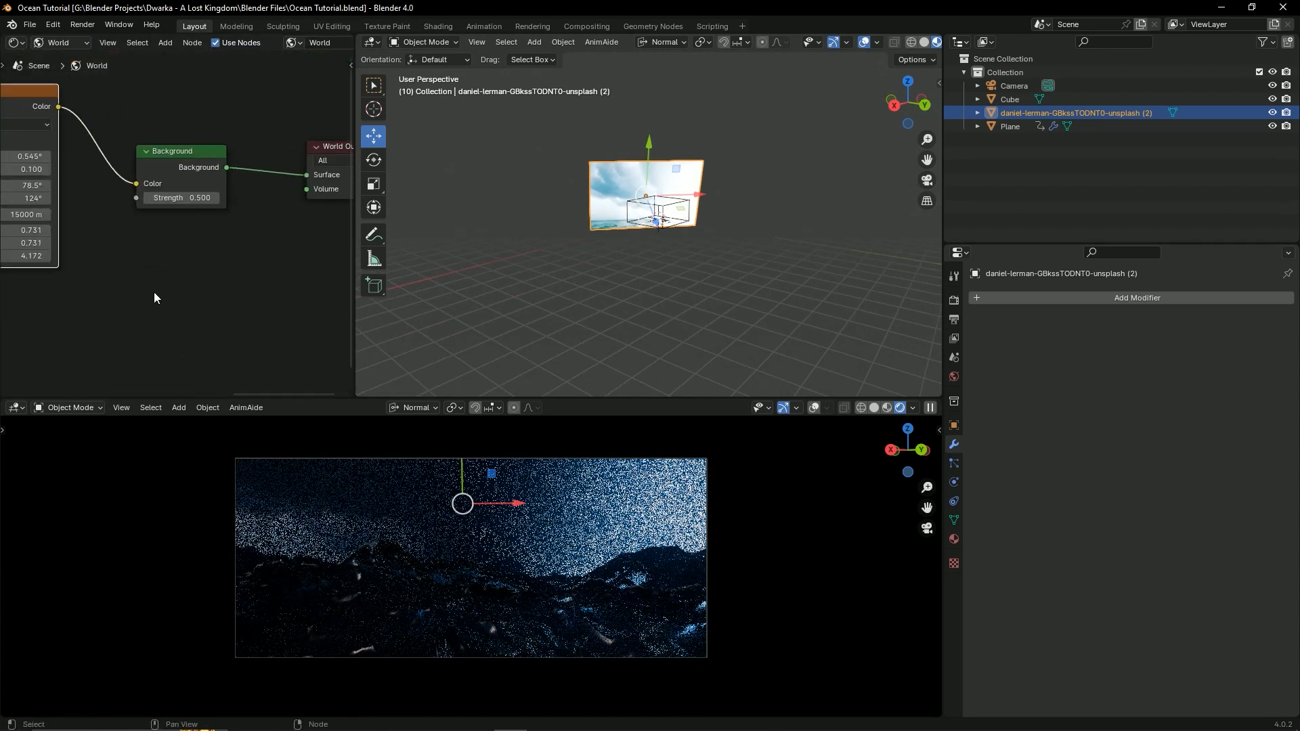
pyautogui.click(176, 201)
pyautogui.write('1')
pyautogui.press('Return')
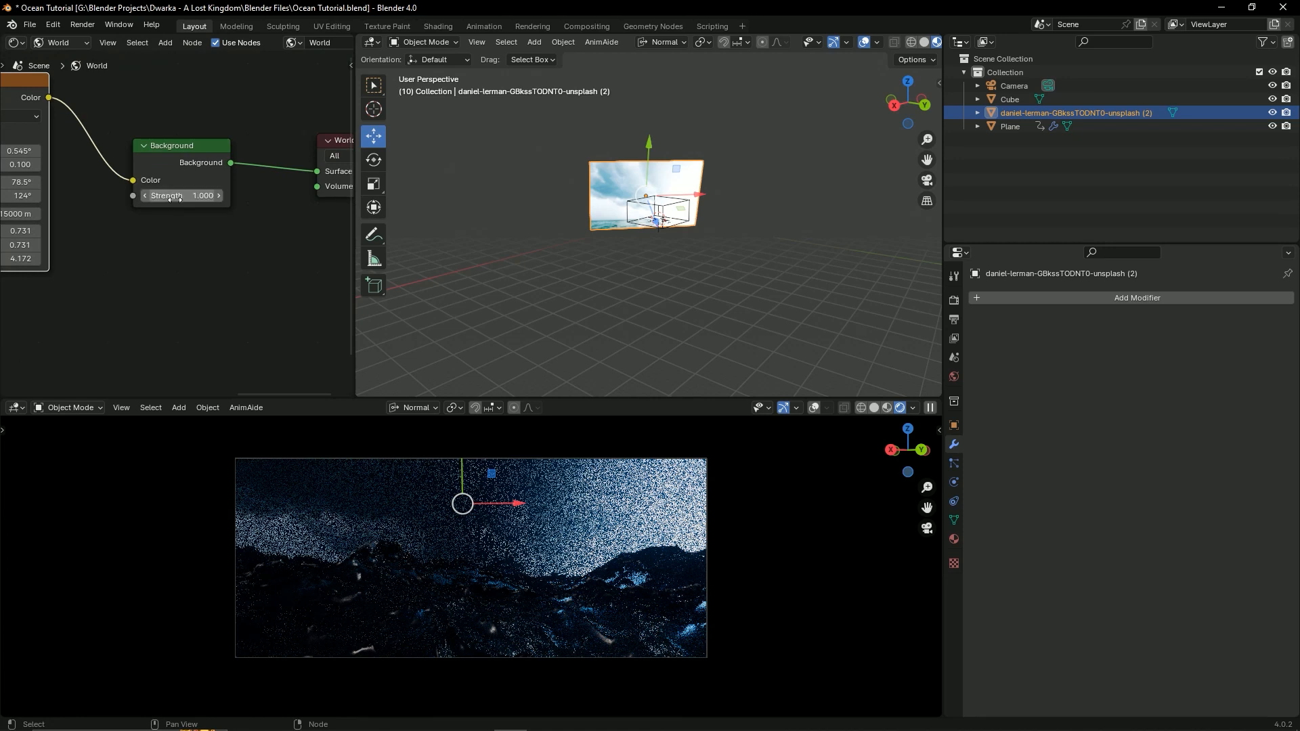
pyautogui.hotkey('ctrl', 's')
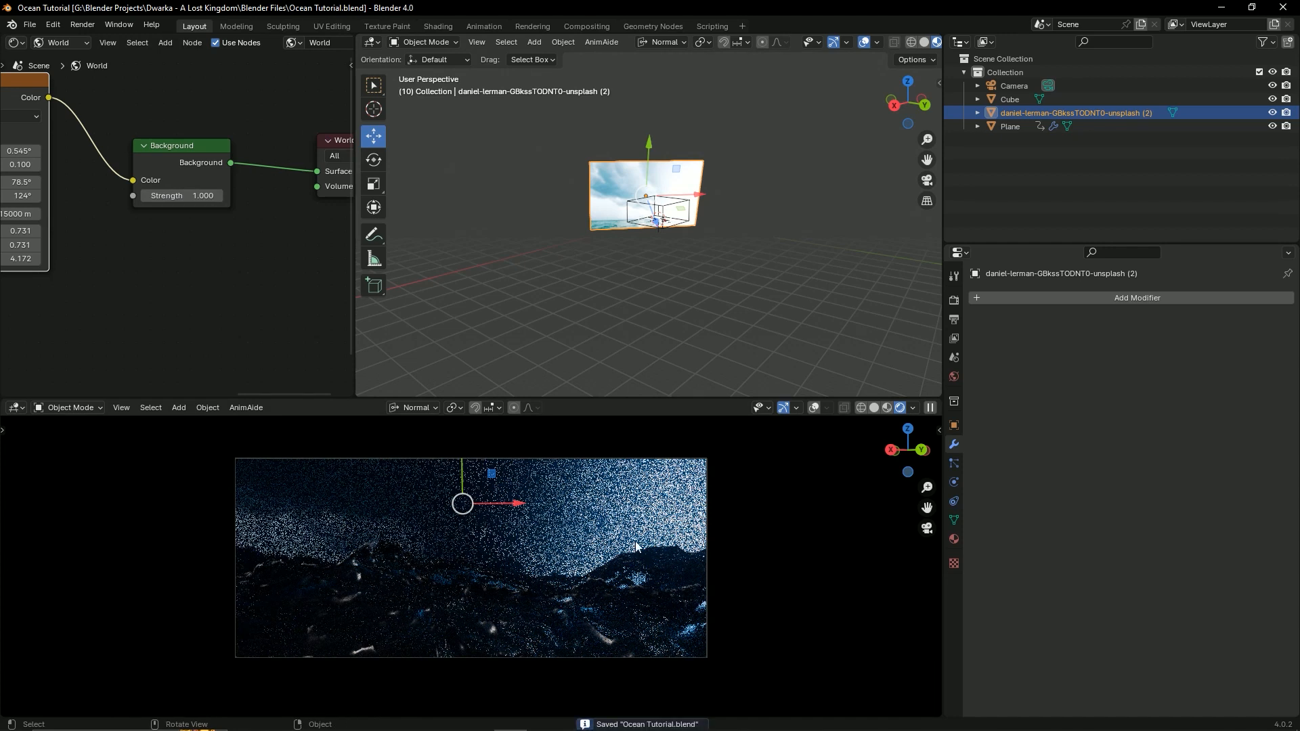
# Step: Set the world Sky Texture's Sun Intensity to 0.5 and deselect the sky image plane
pyautogui.moveTo(687, 237); pyautogui.dragTo(646, 273, button='middle')
pyautogui.scroll(4, 672, 294)
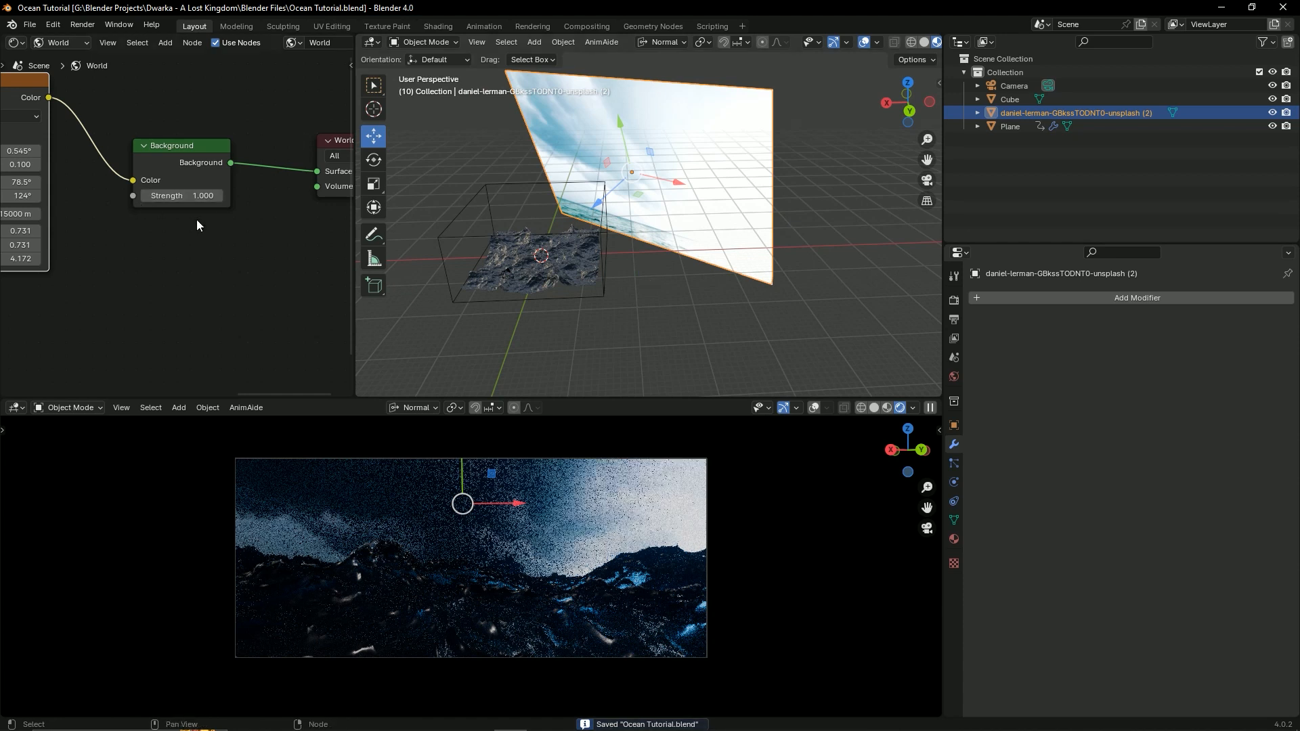
pyautogui.scroll(-2, 174, 263)
pyautogui.moveTo(174, 263); pyautogui.dragTo(319, 314, button='middle')
pyautogui.scroll(5, 192, 251)
pyautogui.scroll(2, 306, 263)
pyautogui.scroll(2, 198, 294)
pyautogui.moveTo(260, 205); pyautogui.dragTo(184, 247, button='middle')
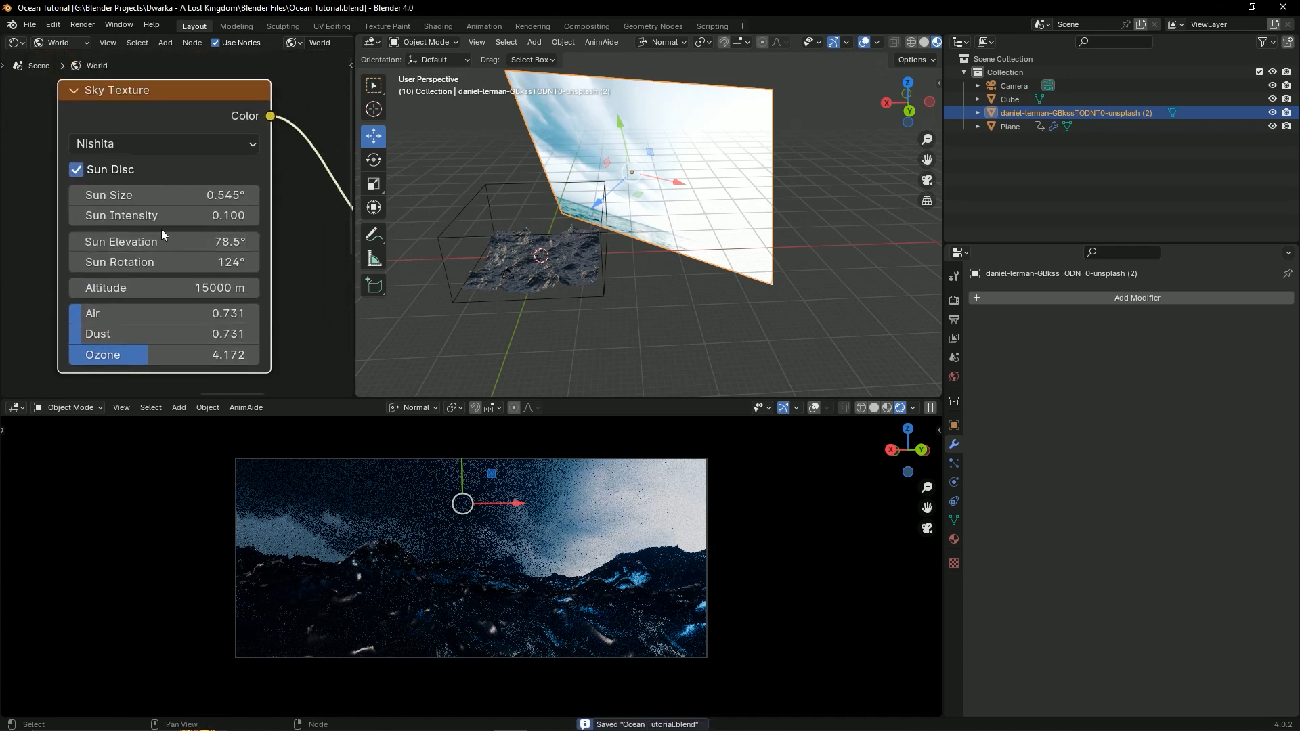
pyautogui.click(165, 216)
pyautogui.write('0.5')
pyautogui.press('Return')
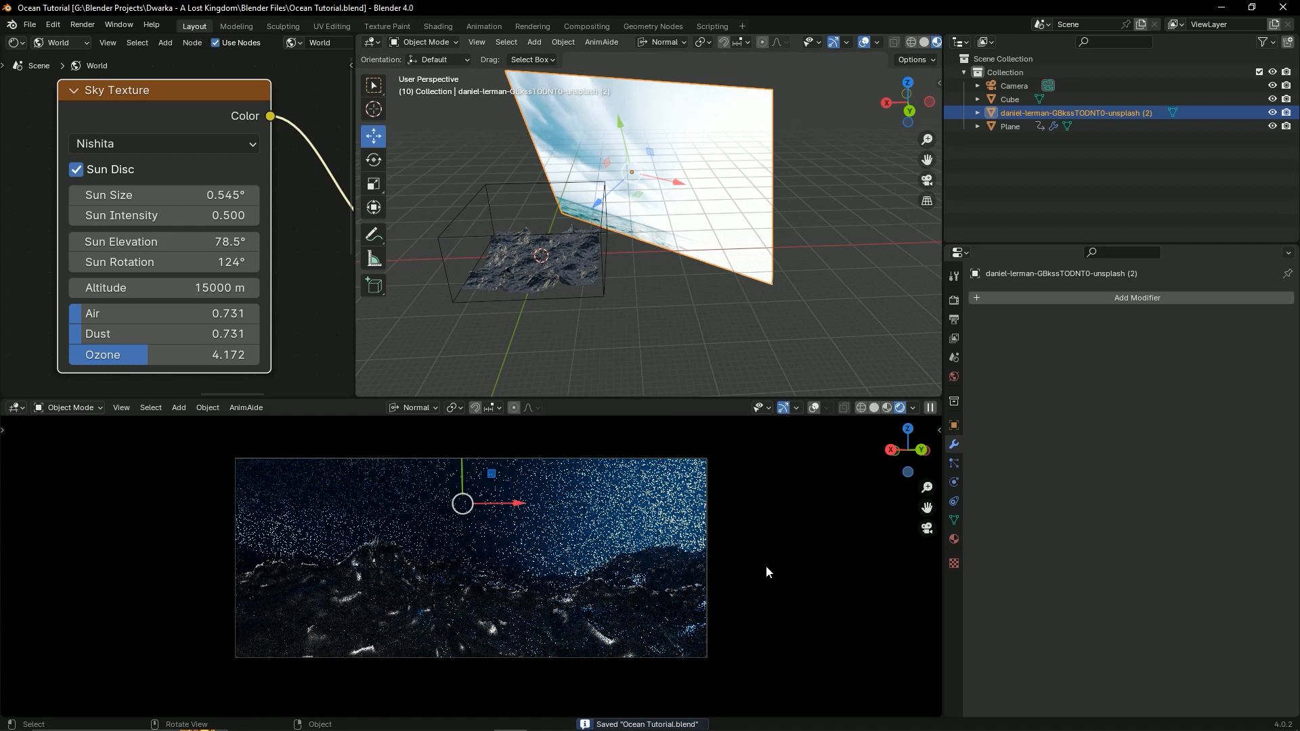
pyautogui.click(873, 209)
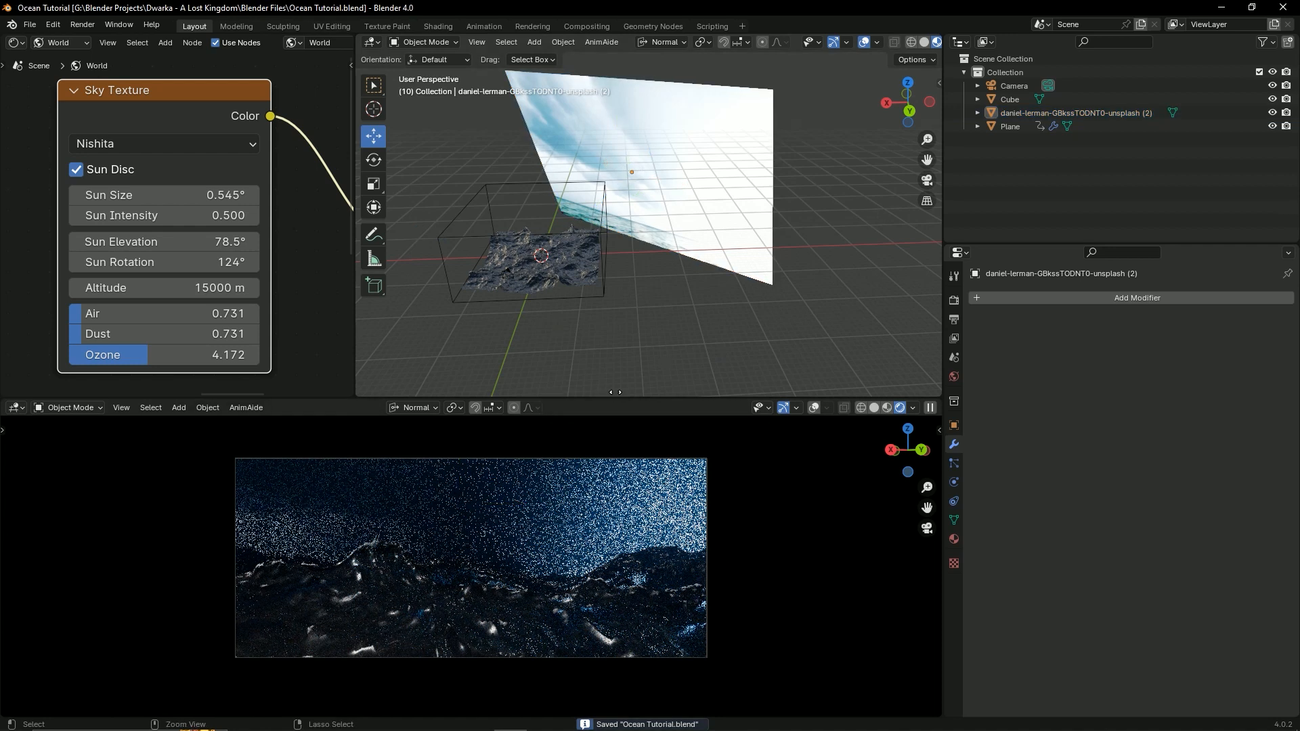
# Step: Select the ocean plane, show it in solid shading without overlays in a taller viewport, inspect the waves up close and save the file
pyautogui.moveTo(589, 355); pyautogui.dragTo(657, 336, button='middle')
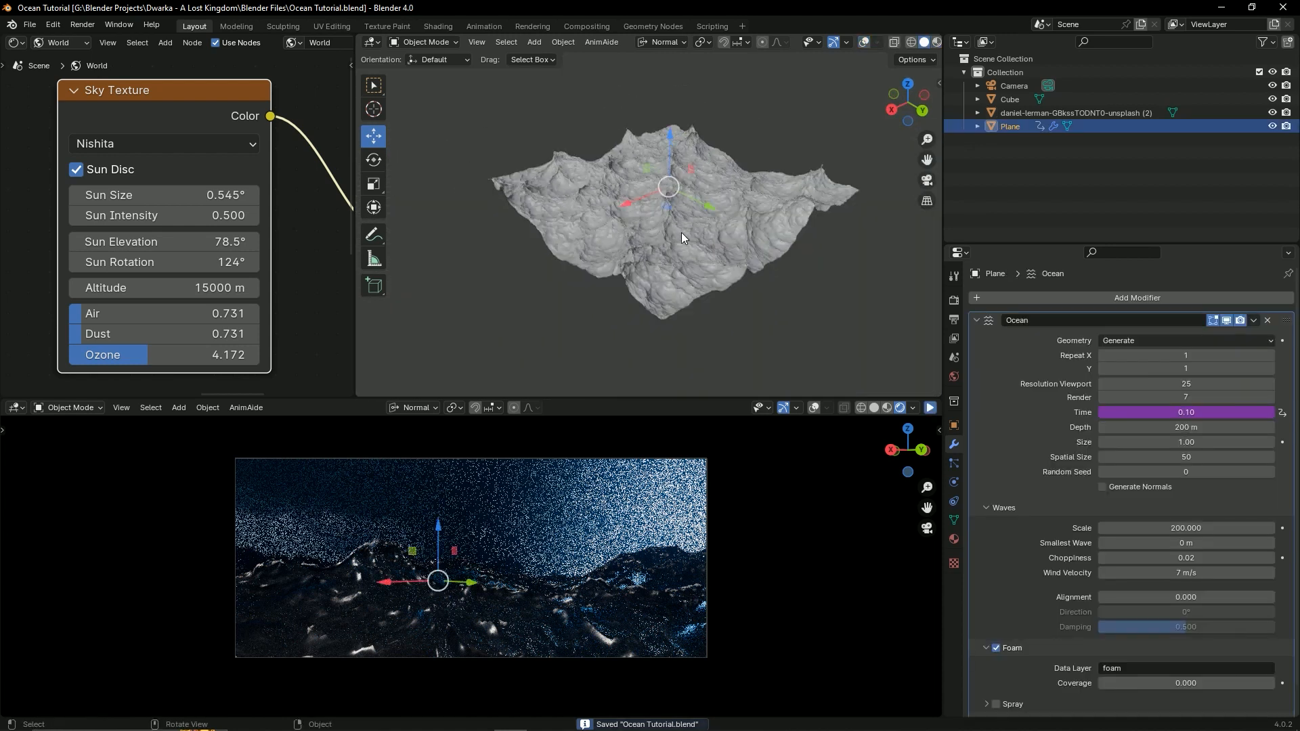
pyautogui.moveTo(682, 233); pyautogui.dragTo(693, 351, button='middle')
pyautogui.moveTo(692, 276); pyautogui.dragTo(677, 275, button='middle')
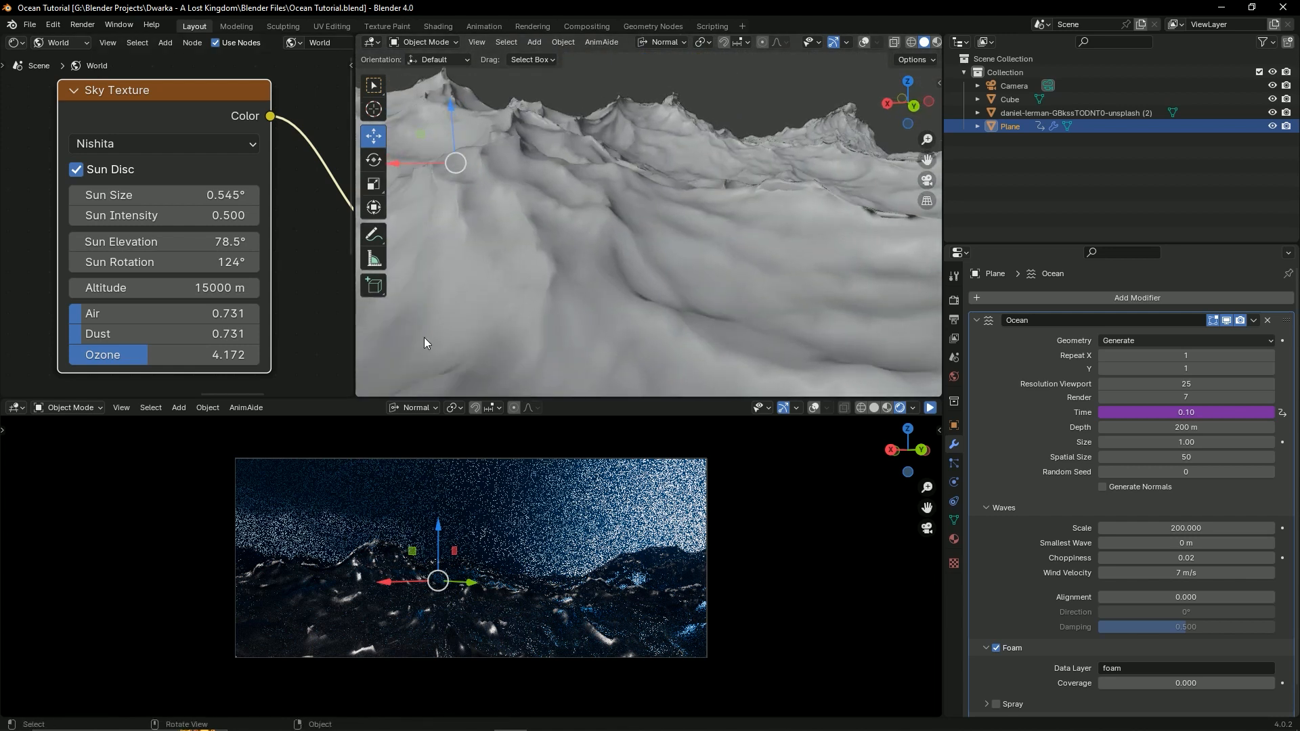
pyautogui.scroll(-5, 526, 341)
pyautogui.moveTo(574, 397); pyautogui.dragTo(576, 499)
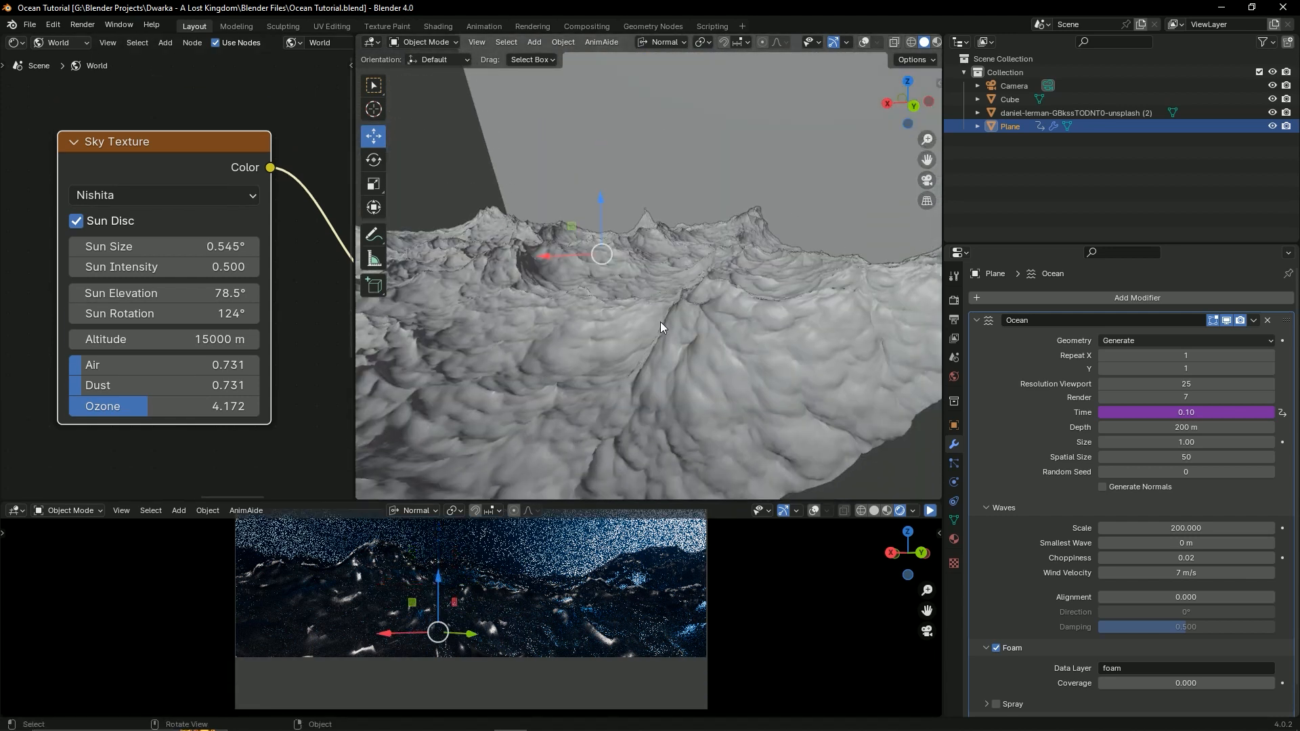
pyautogui.scroll(-3, 677, 302)
pyautogui.hotkey('ctrl', 's')
pyautogui.scroll(8, 679, 301)
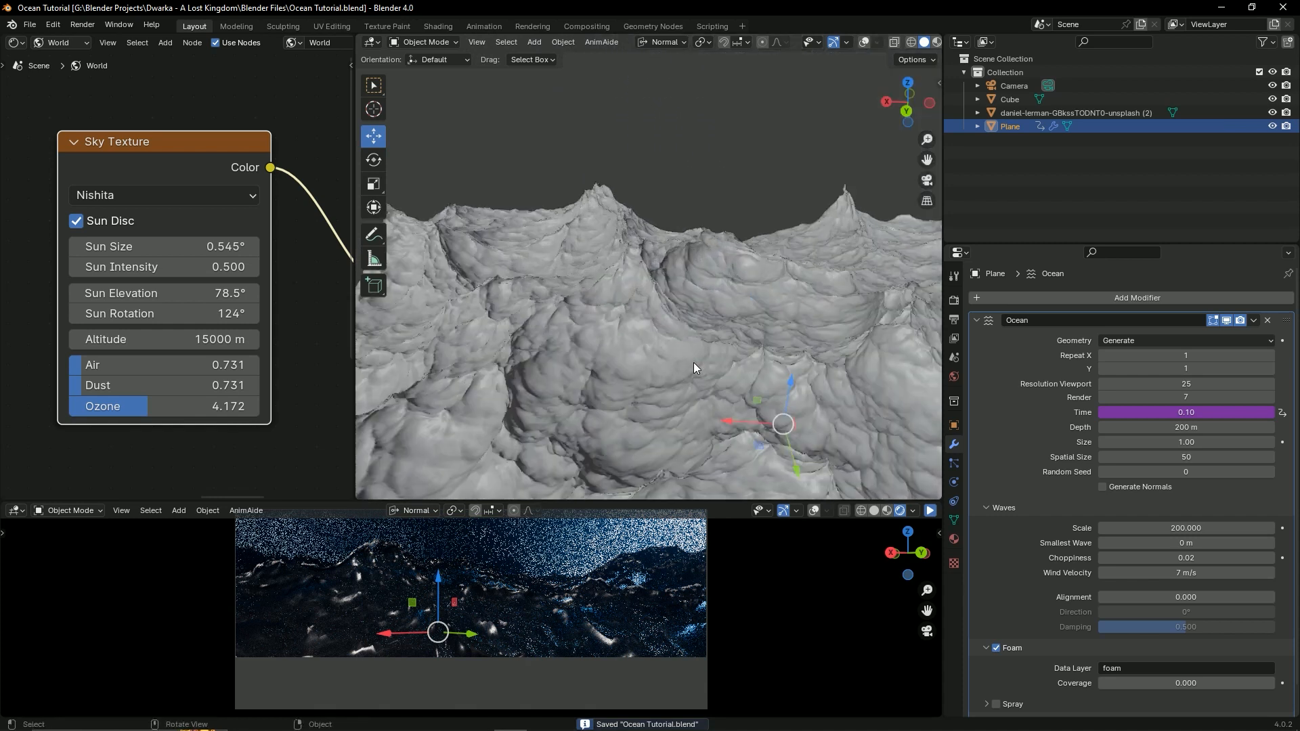
pyautogui.scroll(-5, 690, 259)
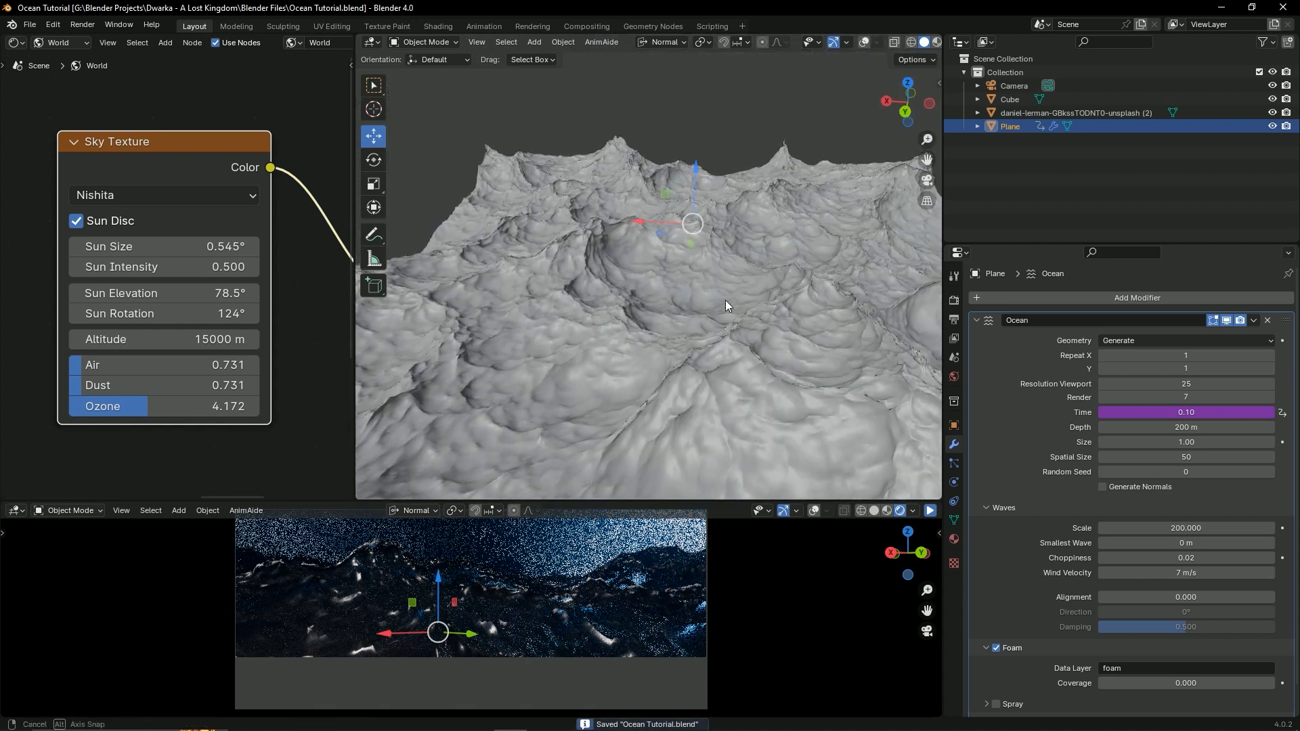
pyautogui.click(1171, 428)
pyautogui.write('5')
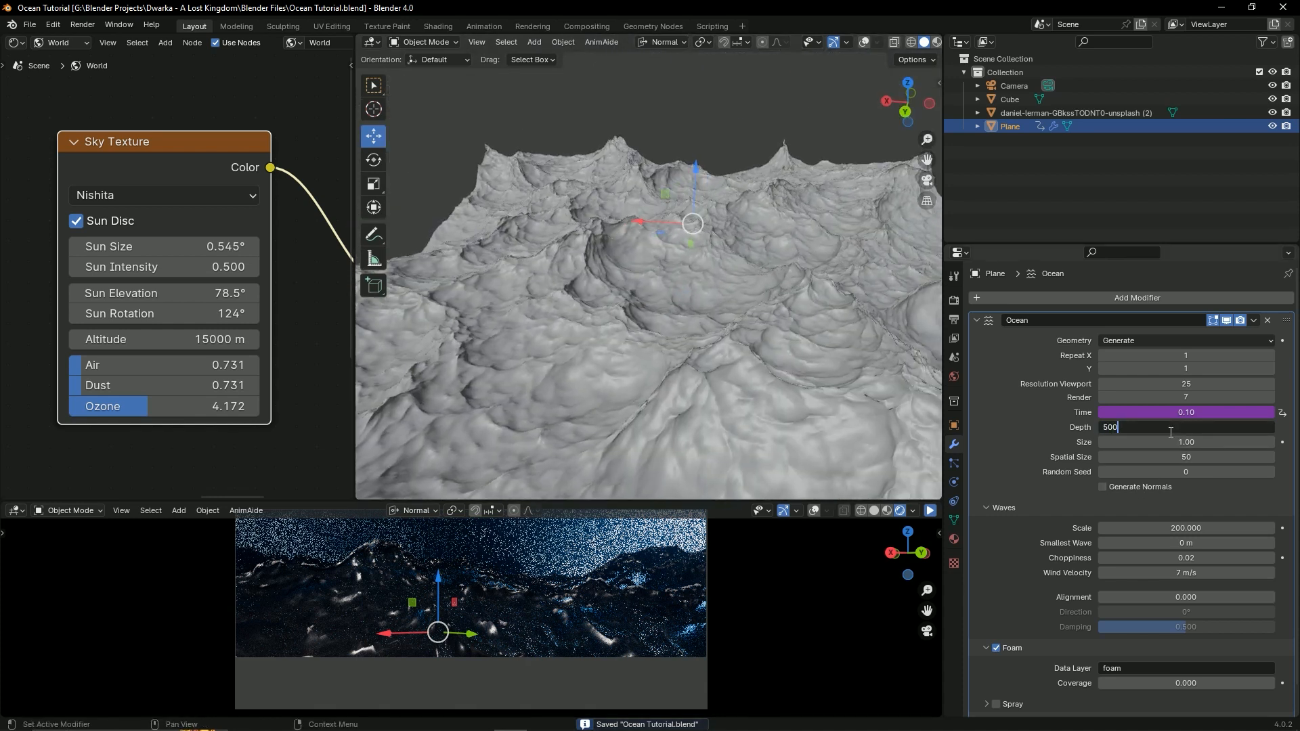
pyautogui.write('00')
pyautogui.press('Escape')
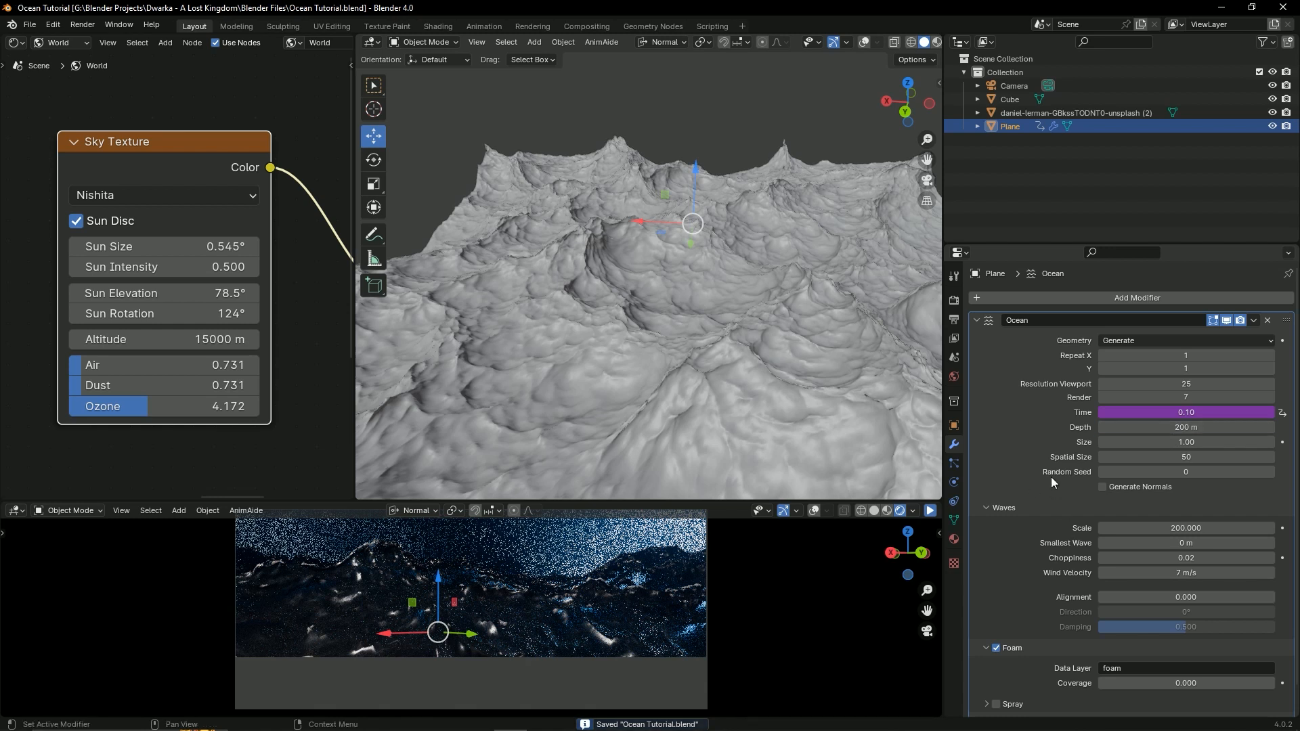
# Step: Set the Ocean modifier's Size to 0.80
pyautogui.moveTo(1187, 443)
pyautogui.mouseDown()
pyautogui.moveTo(1132, 442)
pyautogui.moveTo(1179, 444)
pyautogui.mouseUp()
pyautogui.click(1179, 444)
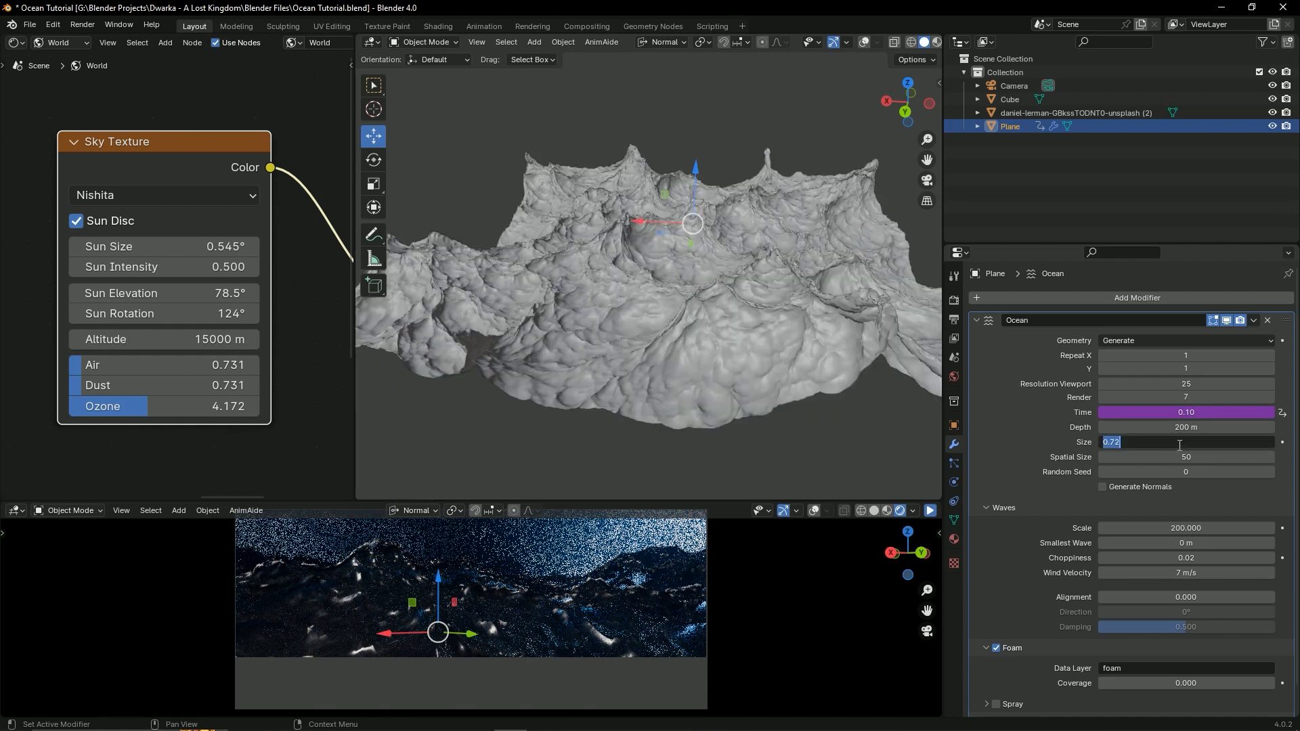
pyautogui.write('0')
pyautogui.write('80')
pyautogui.press('Return')
# Step: Set the Ocean modifier's wave Choppiness to 0.01 and save the file
pyautogui.moveTo(549, 327)
pyautogui.mouseDown(button='middle')
pyautogui.moveTo(675, 355)
pyautogui.moveTo(591, 335)
pyautogui.moveTo(617, 328)
pyautogui.moveTo(585, 303)
pyautogui.moveTo(628, 347)
pyautogui.moveTo(607, 359)
pyautogui.moveTo(629, 372)
pyautogui.moveTo(748, 356)
pyautogui.moveTo(607, 303)
pyautogui.moveTo(575, 334)
pyautogui.moveTo(565, 328)
pyautogui.mouseUp(button='middle')
pyautogui.click(1128, 555)
pyautogui.write('0.01')
pyautogui.press('Return')
pyautogui.hotkey('ctrl', 's')
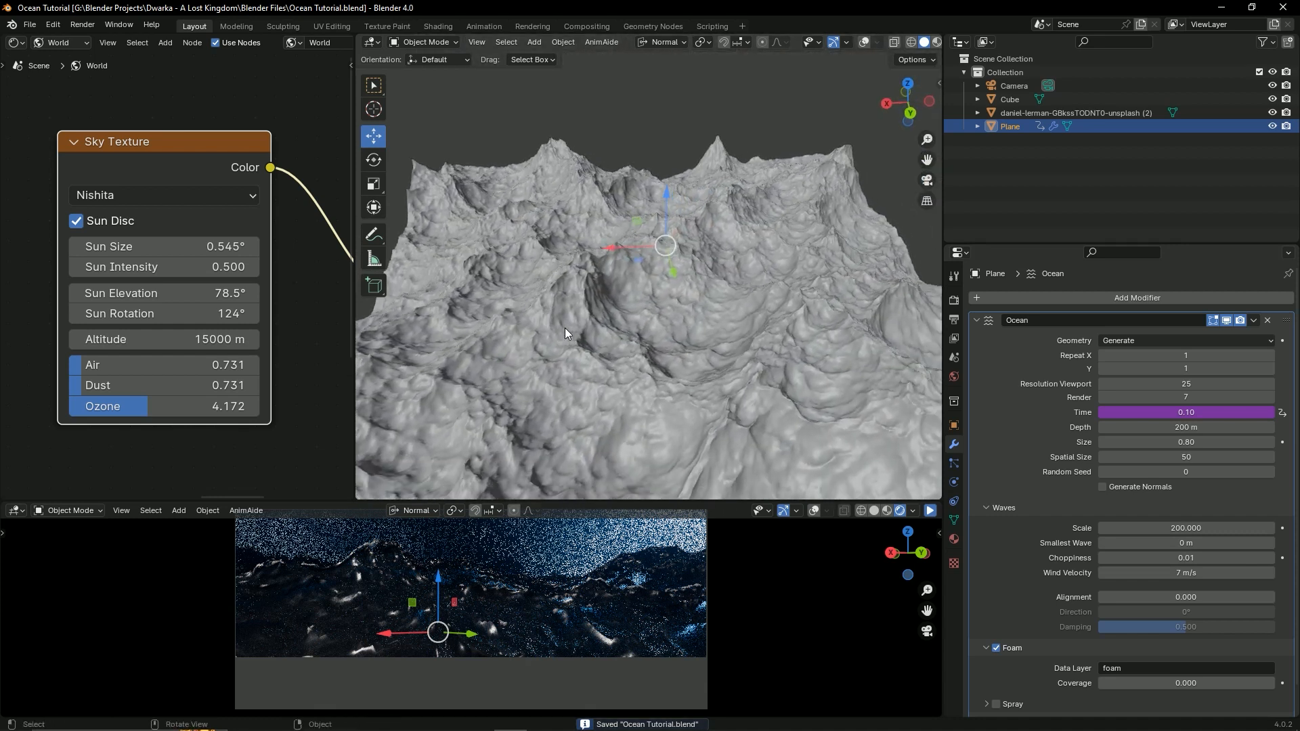
# Step: Select the camera and move it up and forward to about X 450, Y 774.6, Z 97.2 m, with the camera view in solid shading
pyautogui.scroll(-6, 666, 319)
pyautogui.moveTo(667, 319); pyautogui.dragTo(629, 323, button='middle')
pyautogui.click(1021, 88)
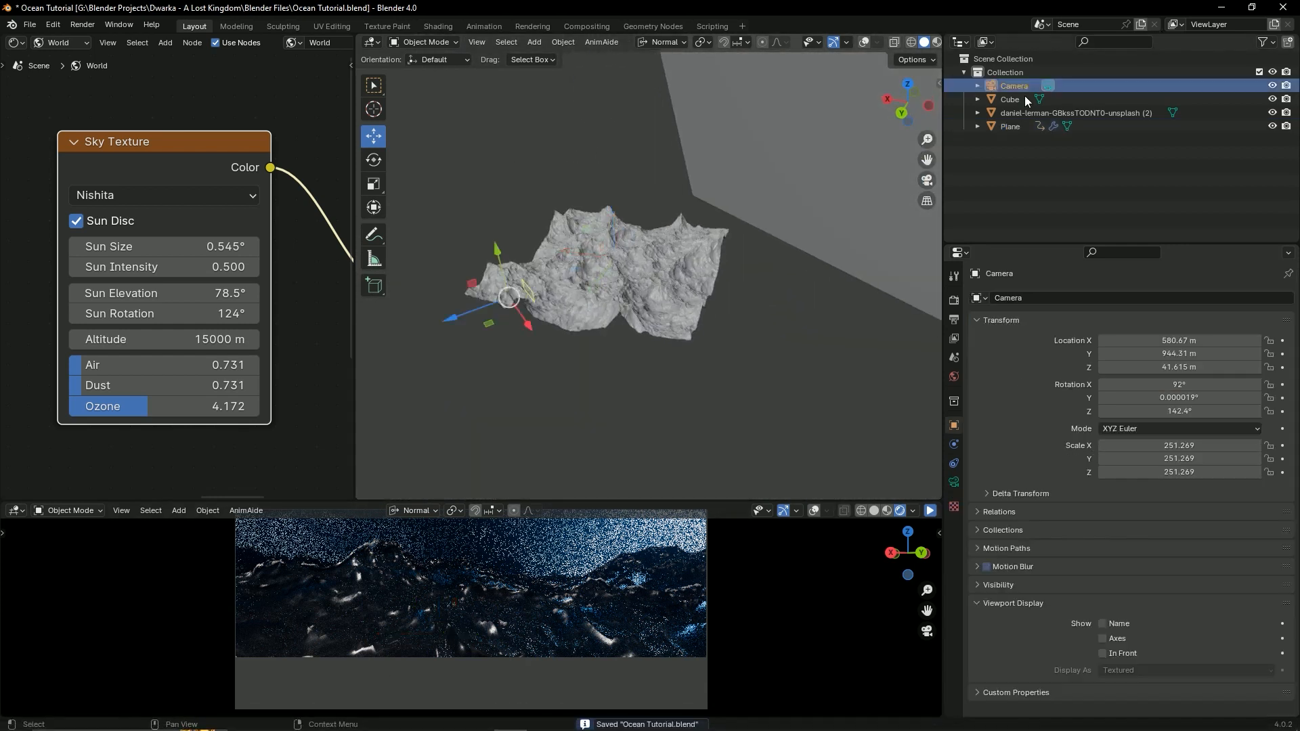
pyautogui.moveTo(494, 252); pyautogui.dragTo(493, 246)
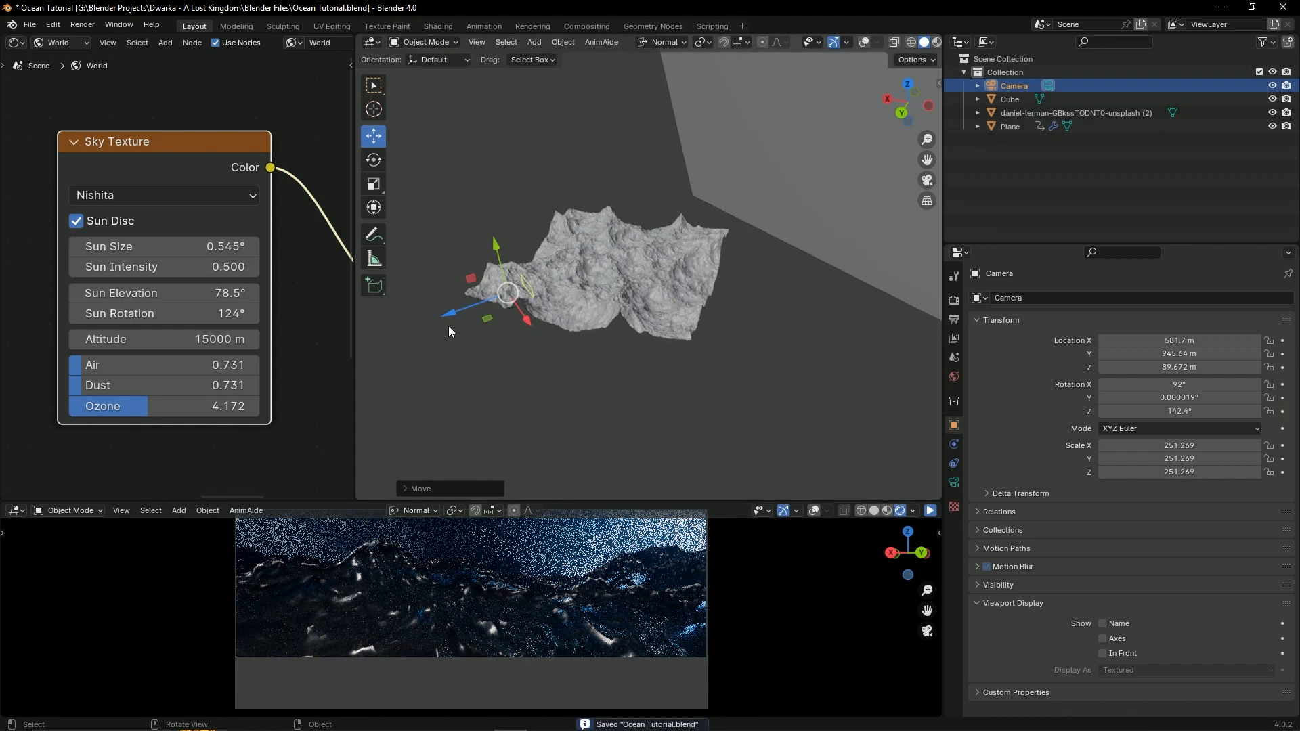
pyautogui.moveTo(449, 318); pyautogui.dragTo(475, 309)
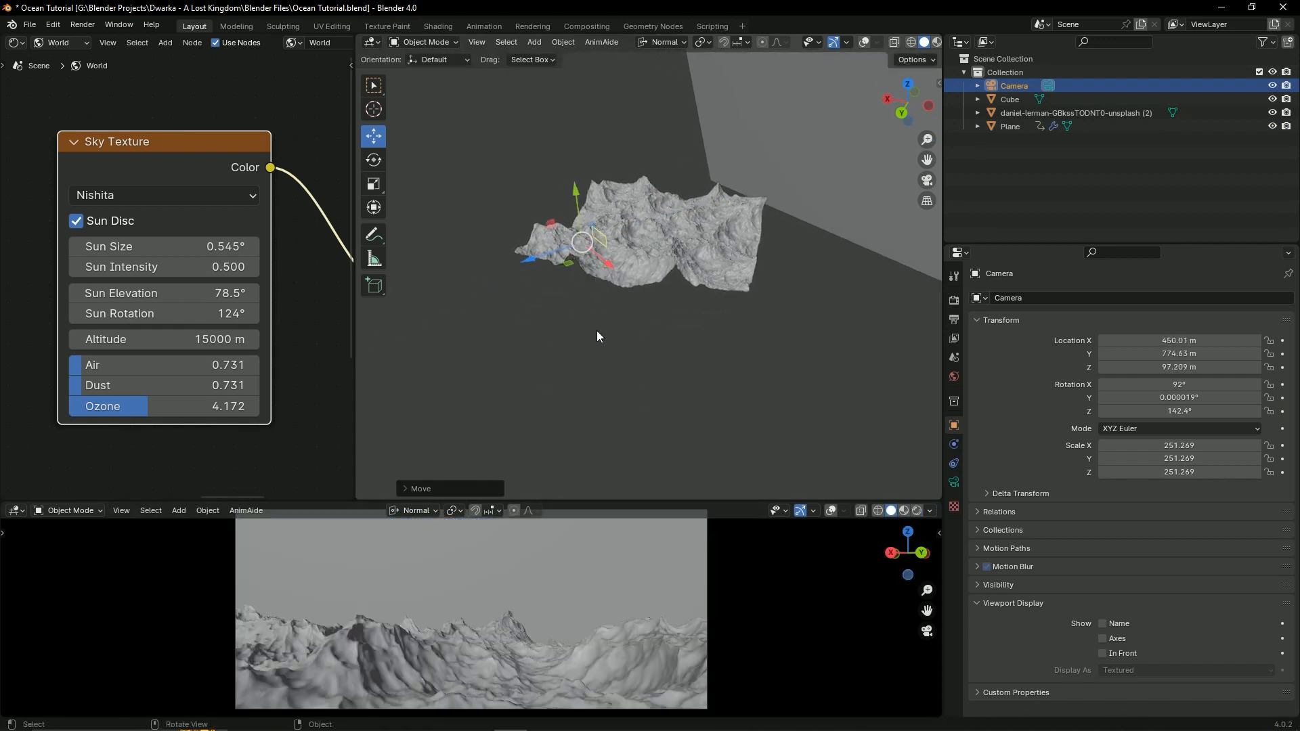
# Step: Enlarge the camera view, reposition the camera low over the waves at about X 214.3, Y 845.7, Z 39.4 m and save the file
pyautogui.scroll(1, 599, 323)
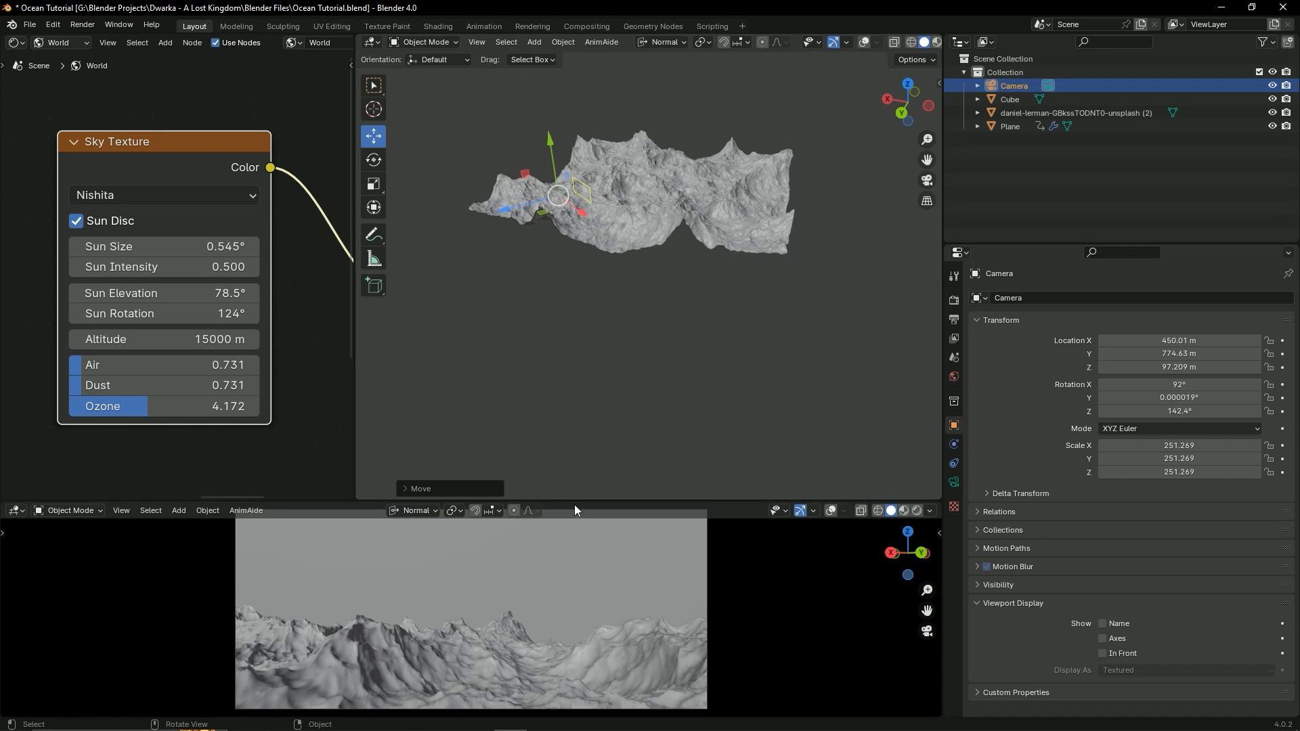
pyautogui.moveTo(575, 506); pyautogui.dragTo(571, 421)
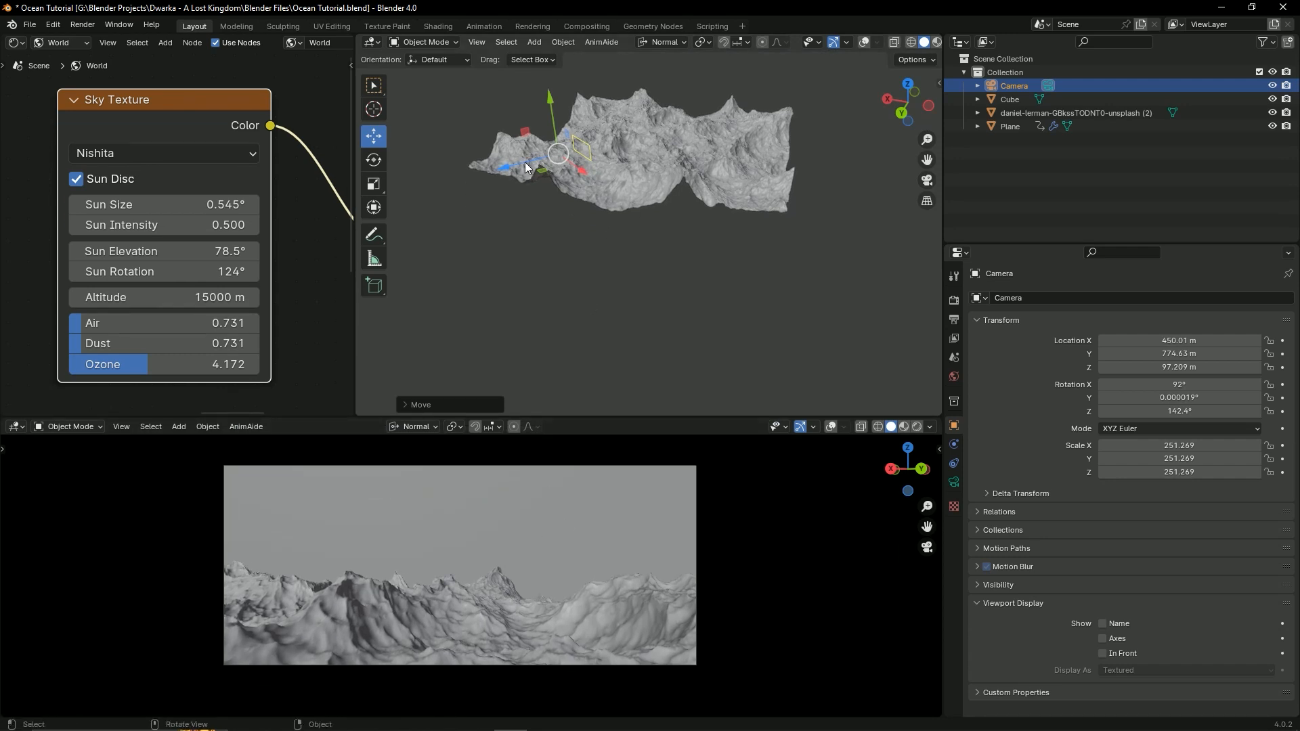
pyautogui.moveTo(526, 163); pyautogui.dragTo(522, 227)
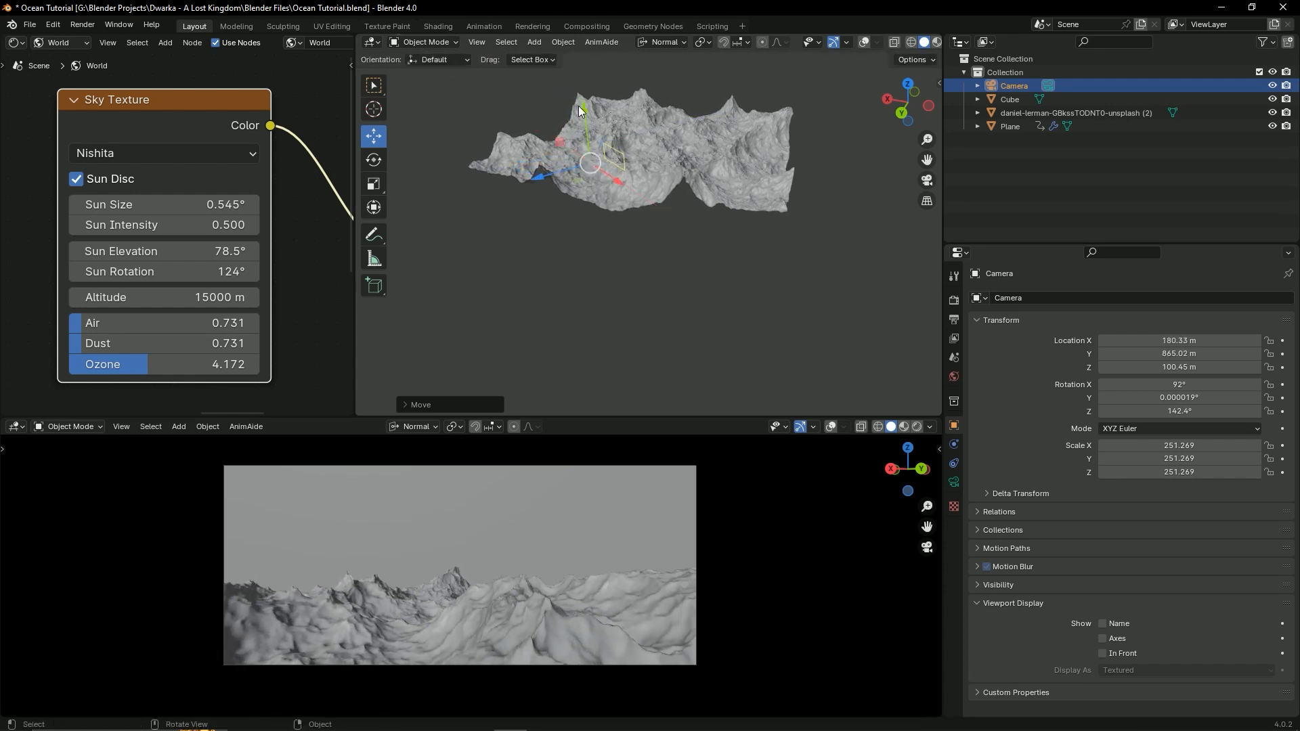
pyautogui.moveTo(580, 110); pyautogui.dragTo(641, 369)
pyautogui.hotkey('ctrl', 's')
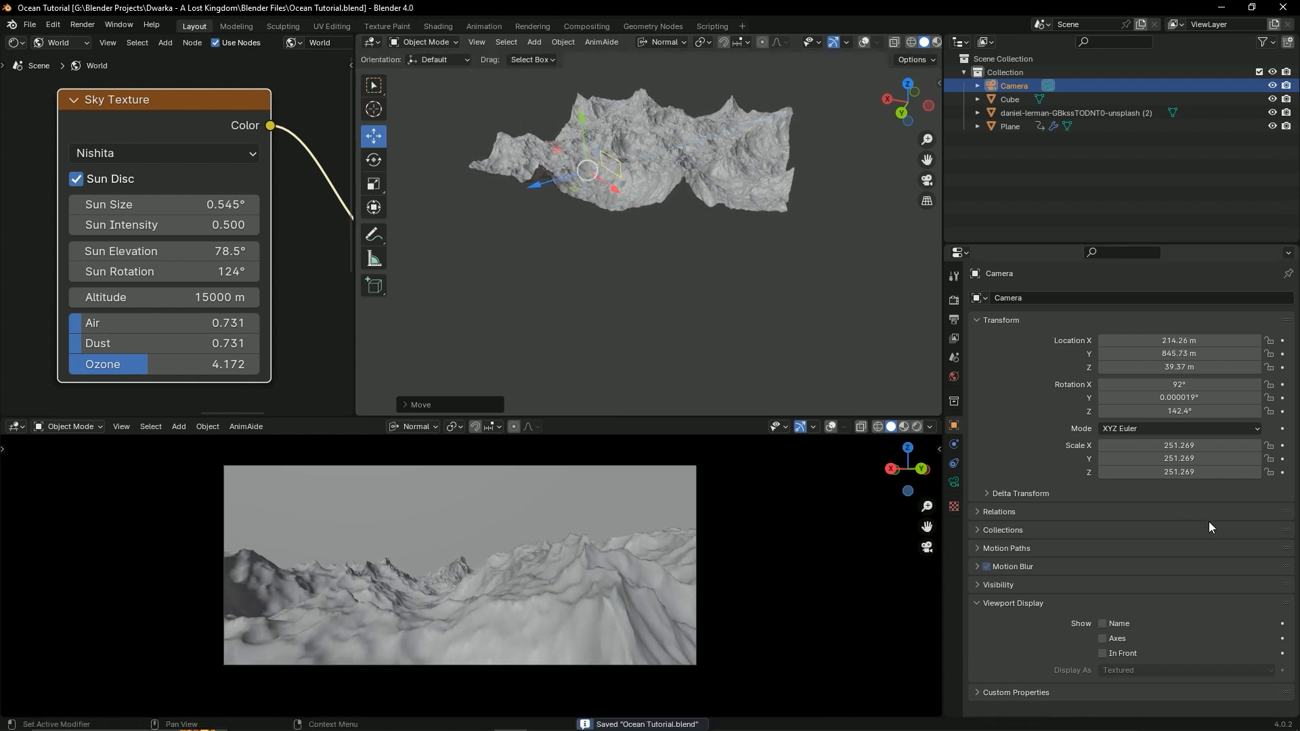
# Step: Select the ocean plane and raise the Ocean modifier's wave Alignment to about 0.513
pyautogui.click(689, 193)
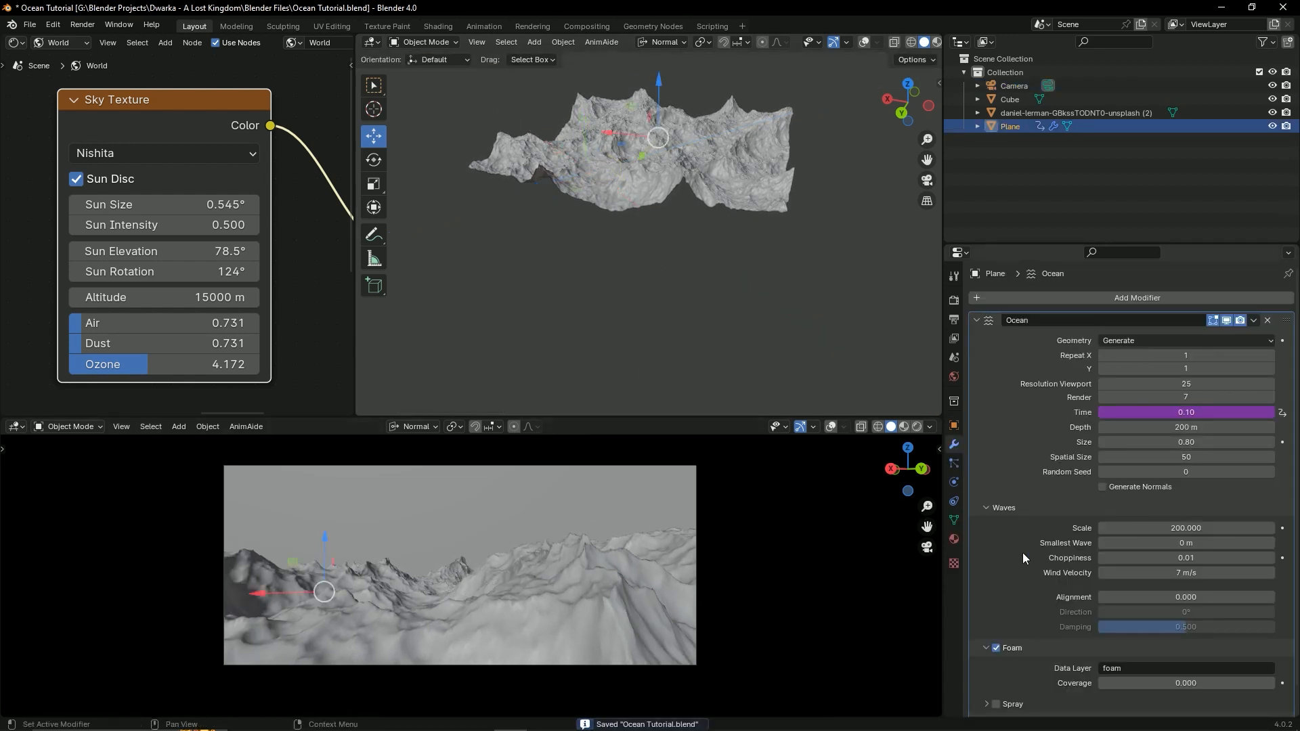
pyautogui.scroll(-2, 1022, 553)
pyautogui.moveTo(1185, 570)
pyautogui.mouseDown()
pyautogui.moveTo(1283, 571)
pyautogui.moveTo(1191, 567)
pyautogui.mouseUp()
pyautogui.moveTo(1053, 539); pyautogui.dragTo(1050, 539)
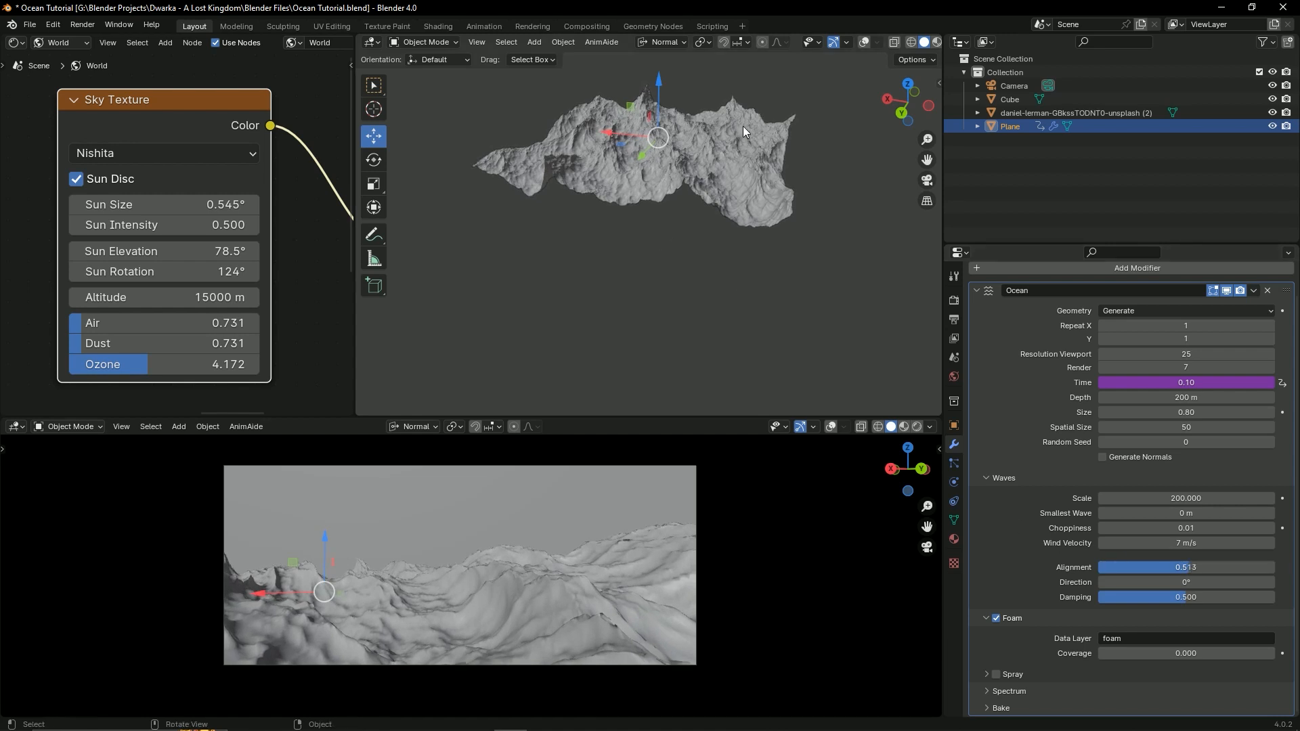
# Step: Compare the waves from above with Alignment at 0, set the Alignment to about 0.49 and save the file
pyautogui.keyDown('alt'); pyautogui.moveTo(742, 127); pyautogui.dragTo(718, 225, button='middle'); pyautogui.keyUp('alt')
pyautogui.scroll(2, 746, 265)
pyautogui.keyDown('shift'); pyautogui.moveTo(739, 347); pyautogui.dragTo(690, 286, button='middle'); pyautogui.keyUp('shift')
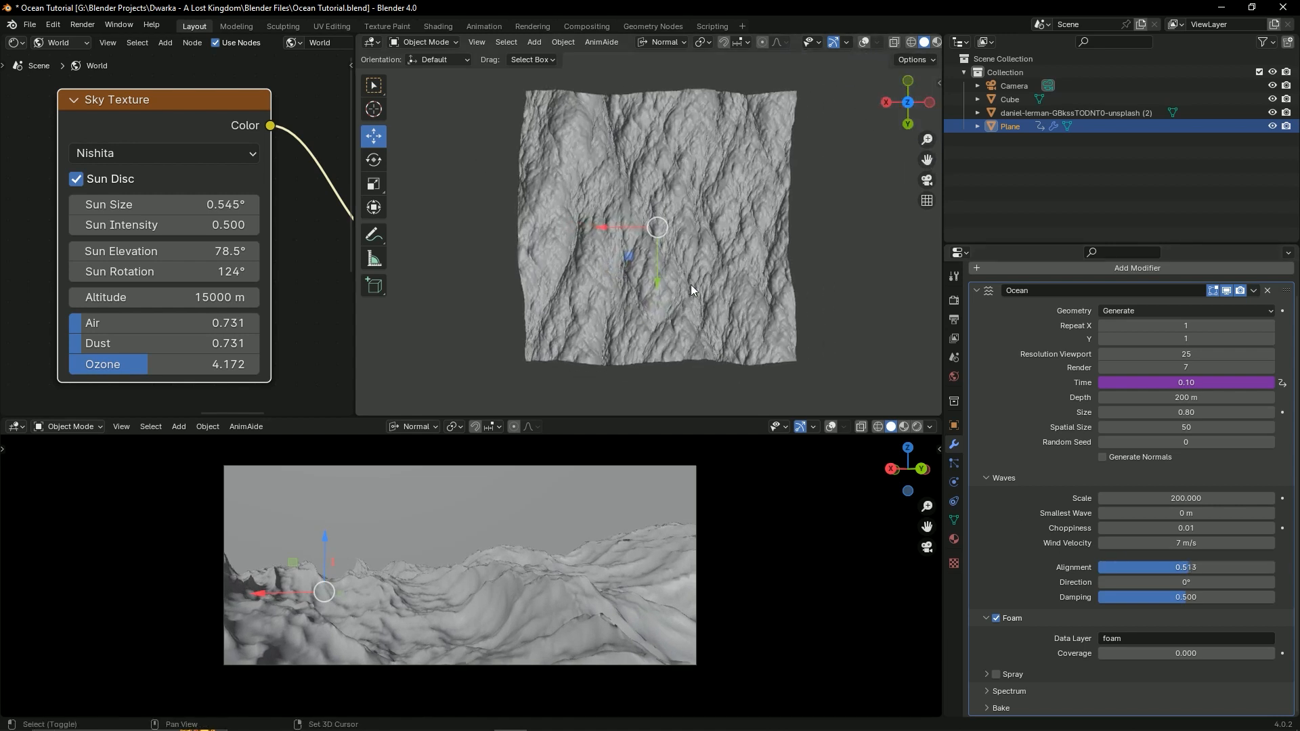
pyautogui.moveTo(1206, 567); pyautogui.dragTo(1091, 567)
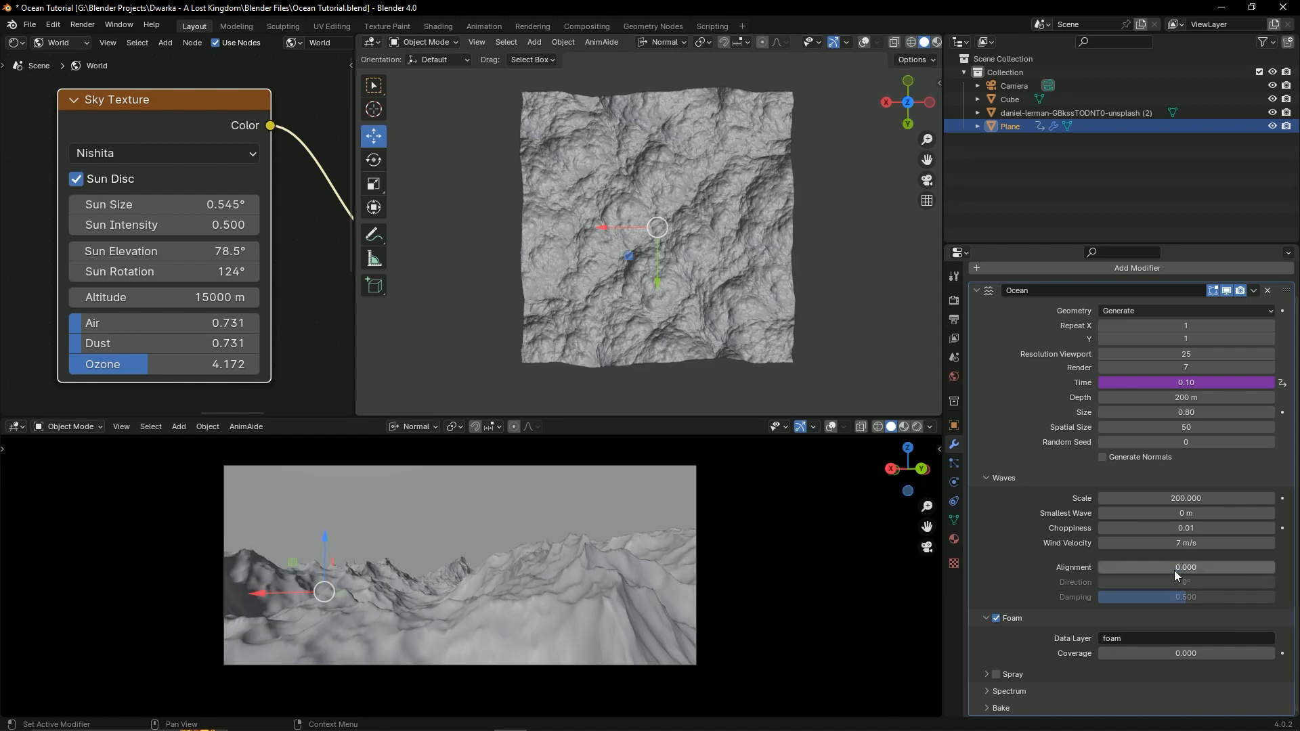
pyautogui.moveTo(1177, 575)
pyautogui.mouseDown()
pyautogui.moveTo(1277, 575)
pyautogui.moveTo(1185, 566)
pyautogui.mouseUp()
pyautogui.hotkey('ctrl', 's')
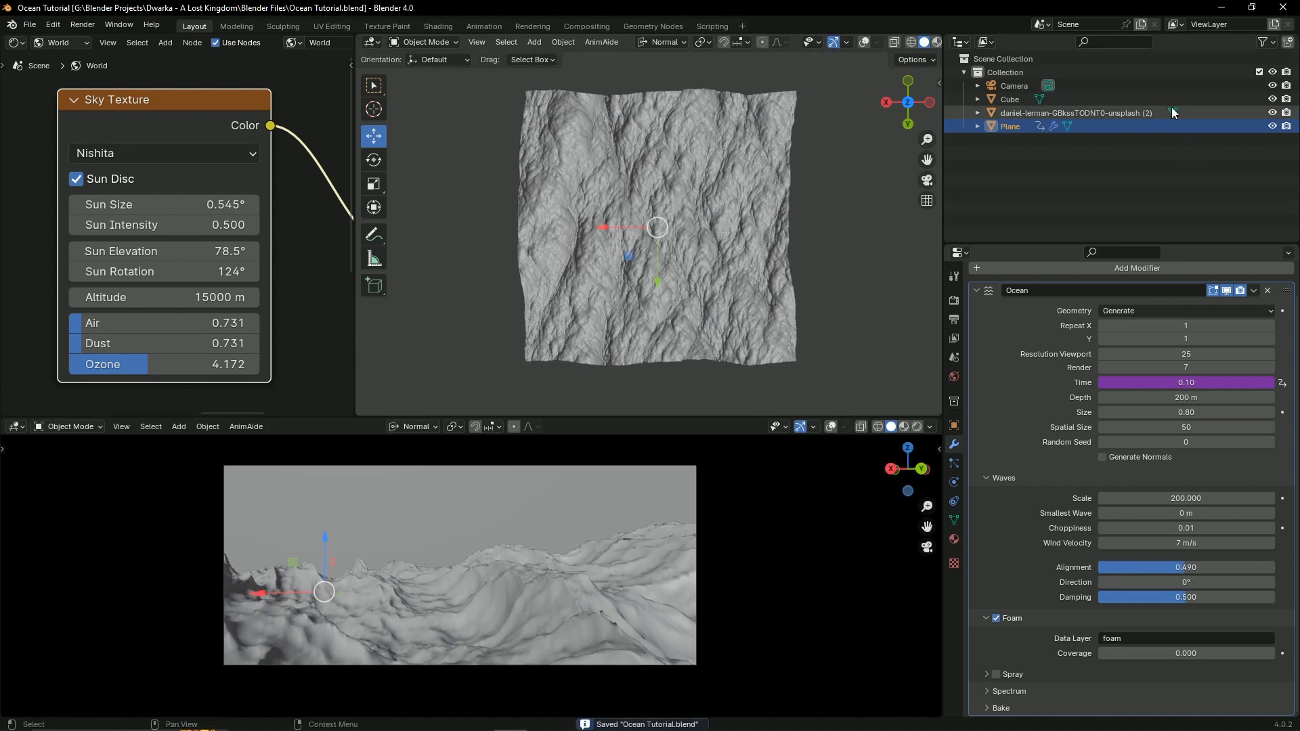
# Step: Reselect the ocean plane and try wave Direction values of 90° and 60° in its Ocean modifier
pyautogui.click(1009, 87)
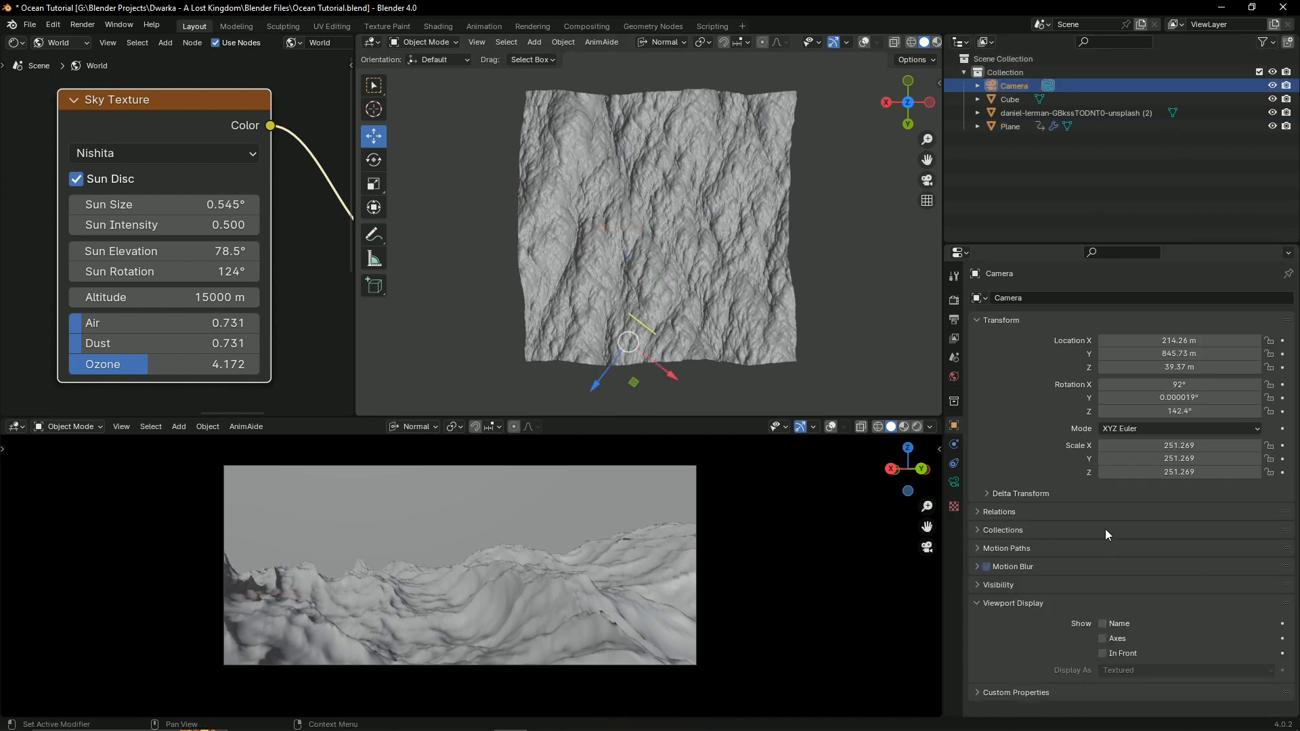
pyautogui.click(631, 147)
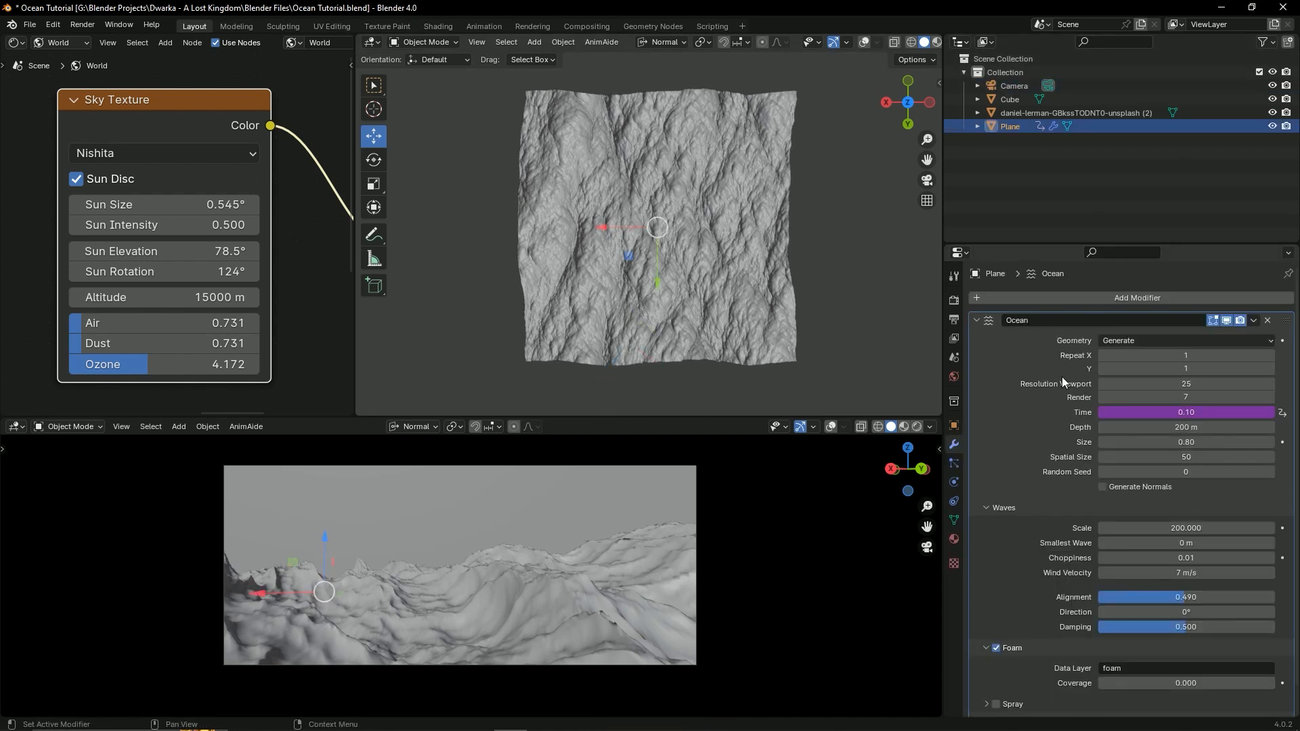
pyautogui.click(1182, 612)
pyautogui.write('90')
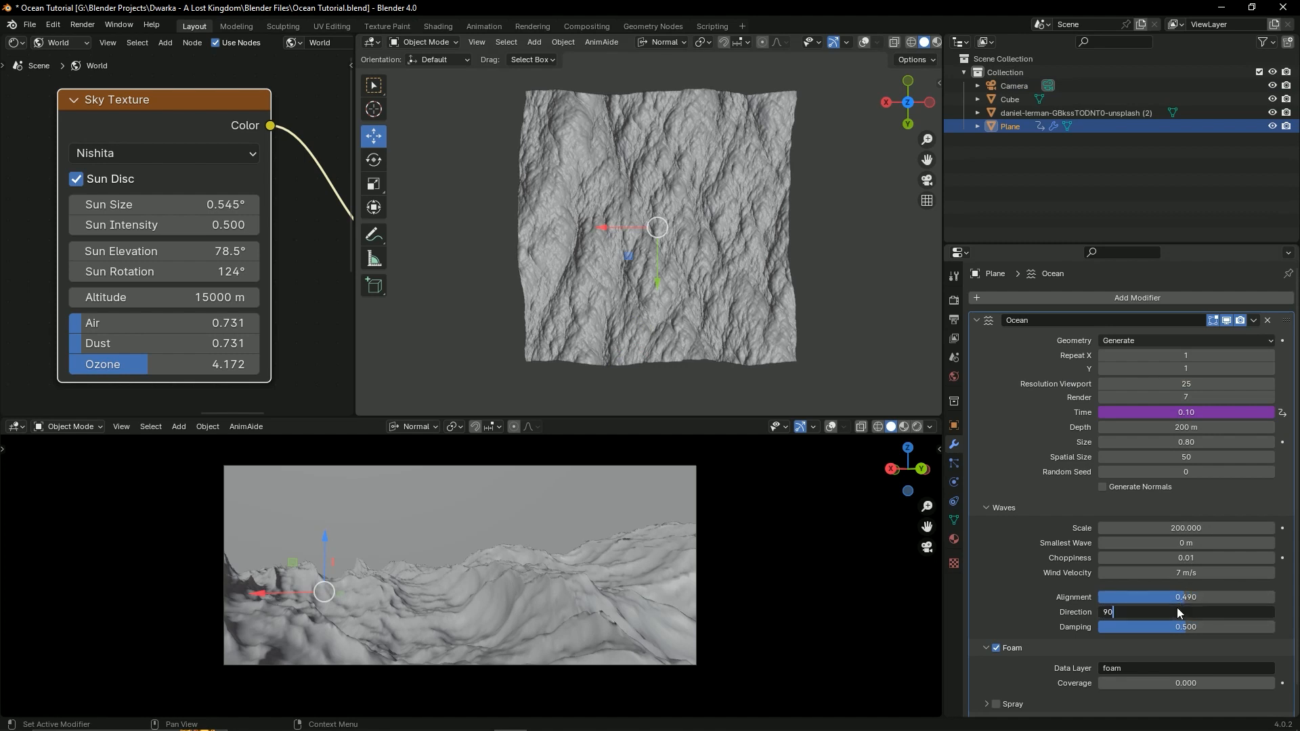
pyautogui.press('Return')
pyautogui.click(1177, 612)
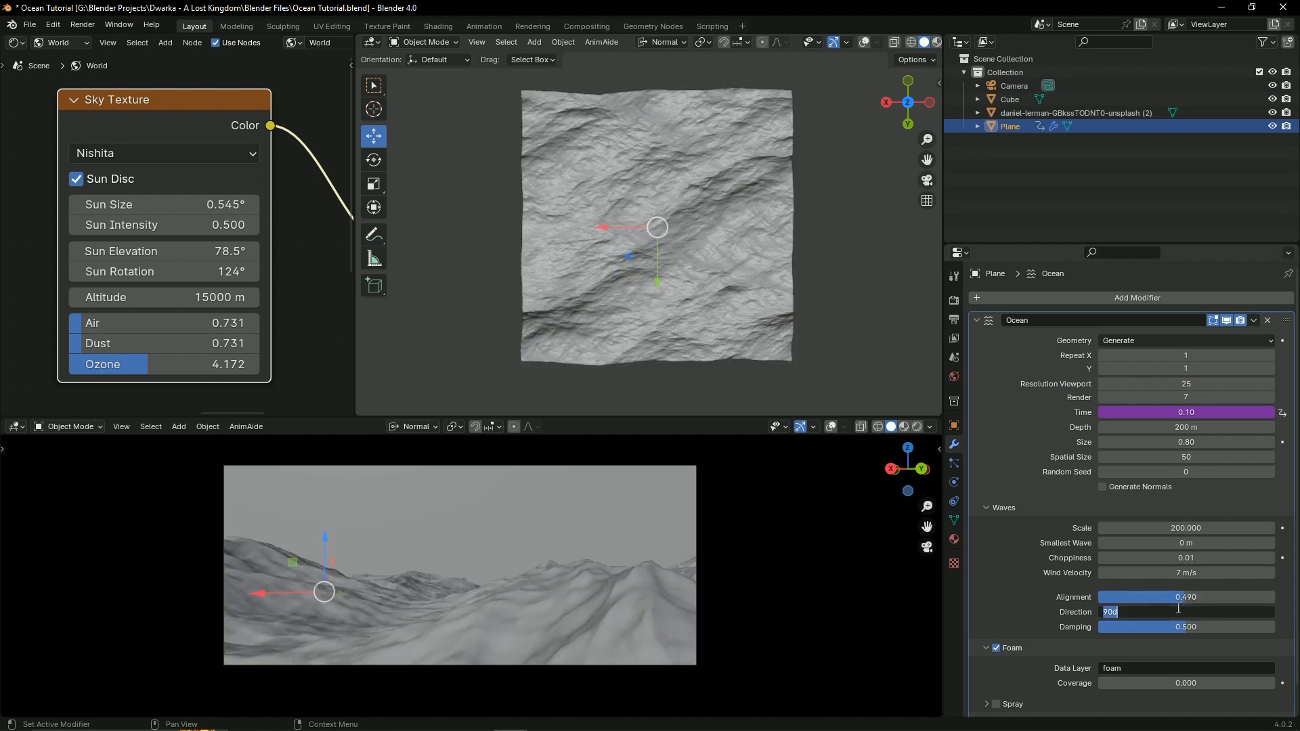
pyautogui.write('60')
pyautogui.press('Return')
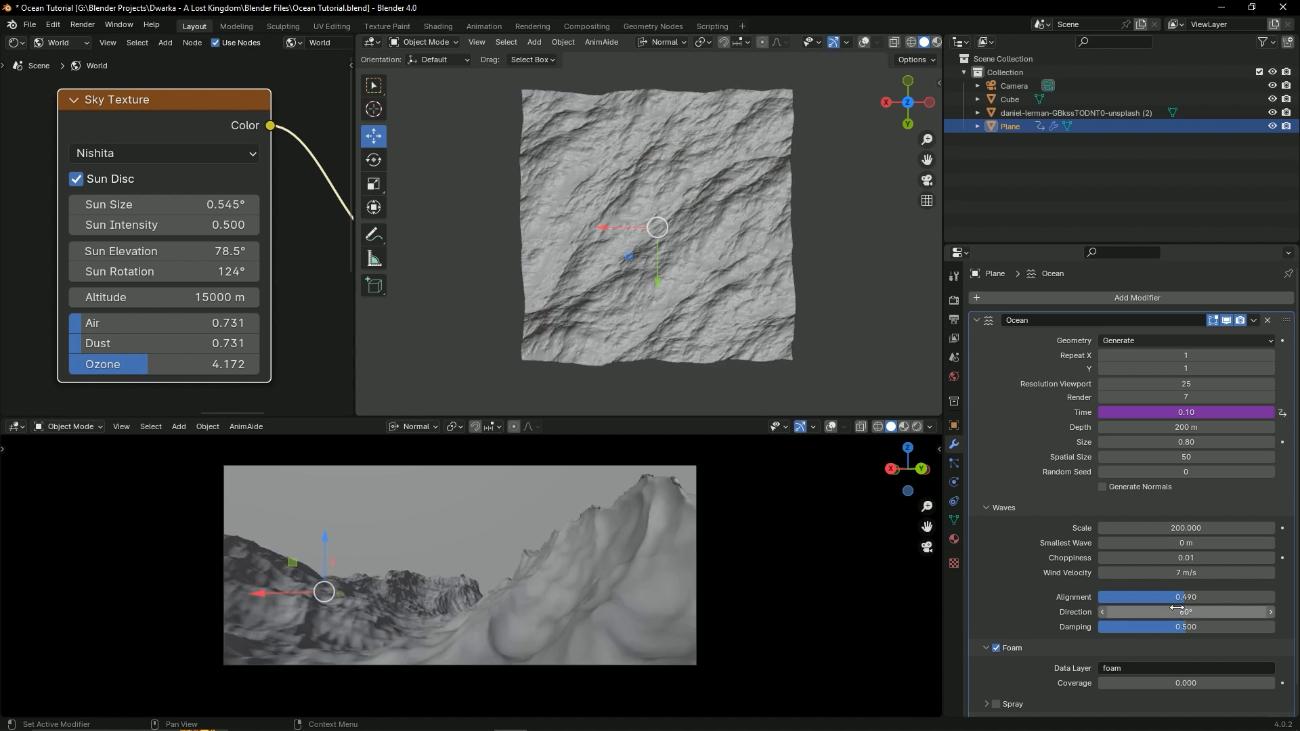
# Step: Set the Ocean modifier's wave Direction to -60° and save the file
pyautogui.click(1178, 610)
pyautogui.write('-60')
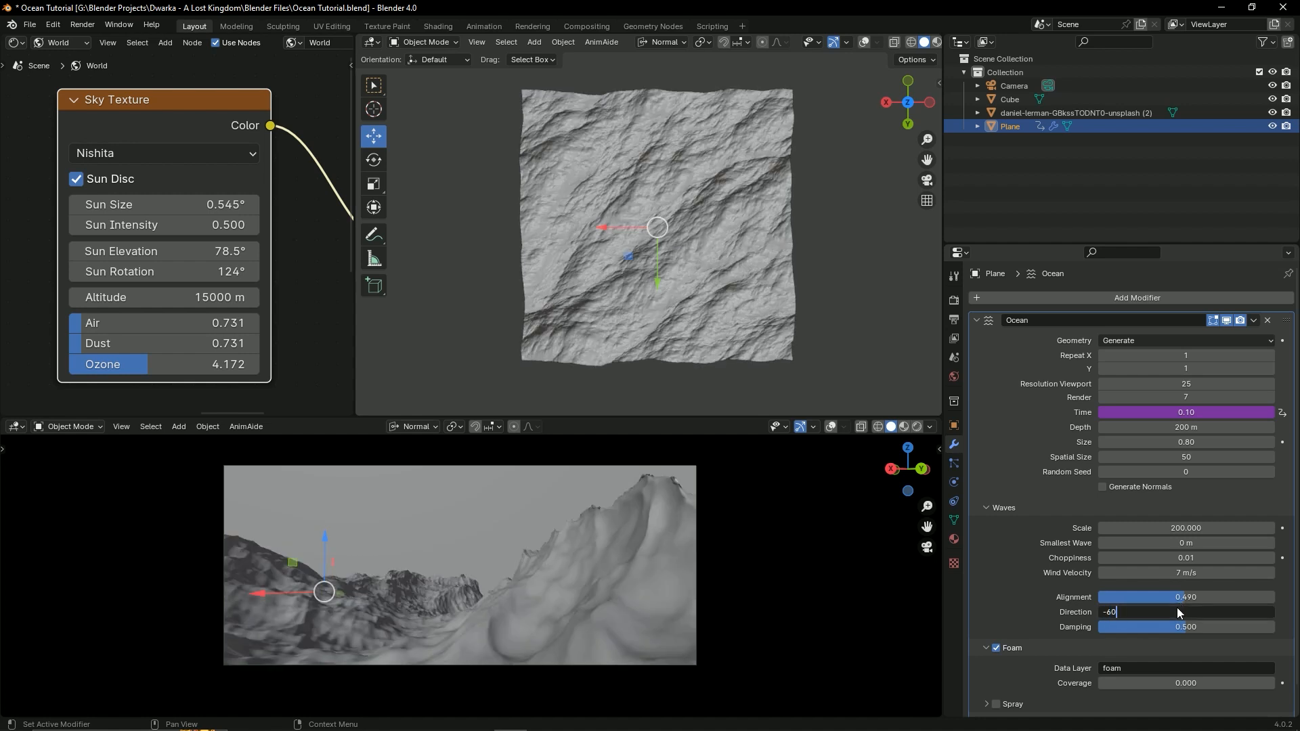
pyautogui.press('Return')
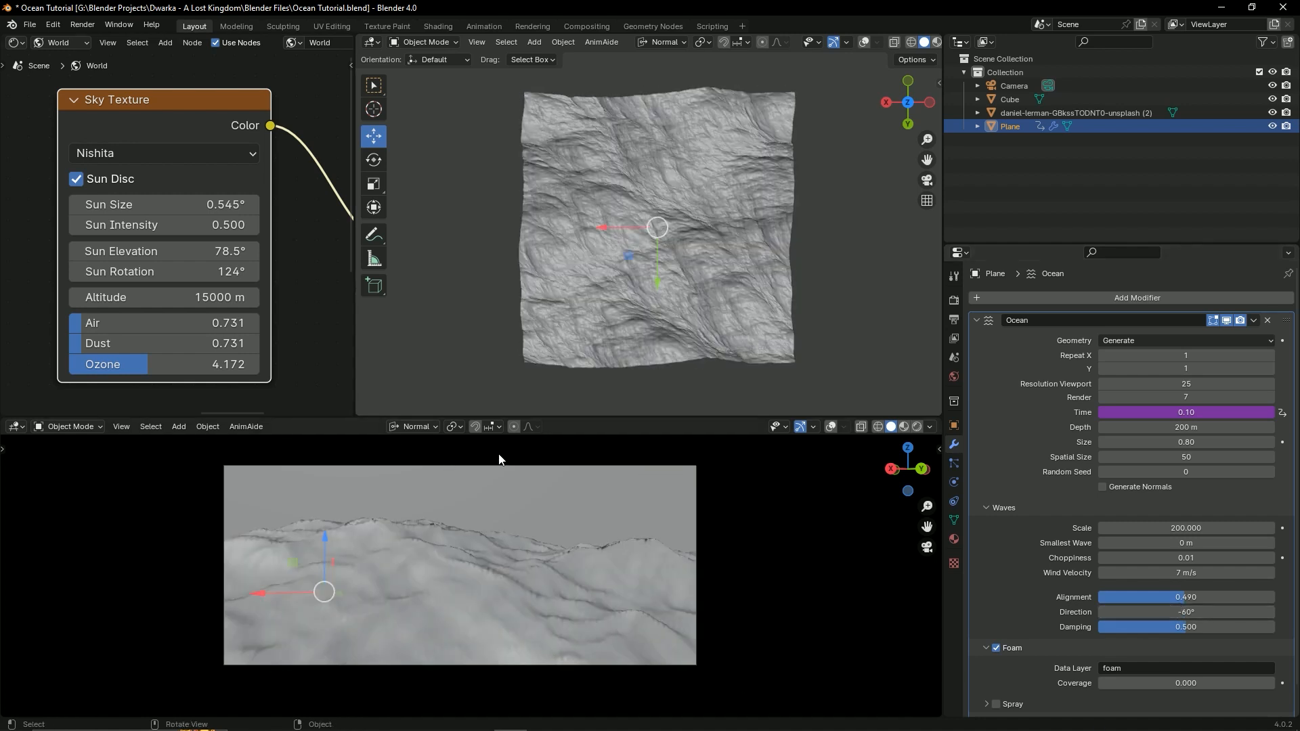
pyautogui.hotkey('ctrl', 's')
# Step: Inspect the waves in perspective, lower the Ocean modifier's Damping to about 0.162 and save the file
pyautogui.moveTo(775, 335); pyautogui.dragTo(710, 345, button='middle')
pyautogui.scroll(5, 708, 293)
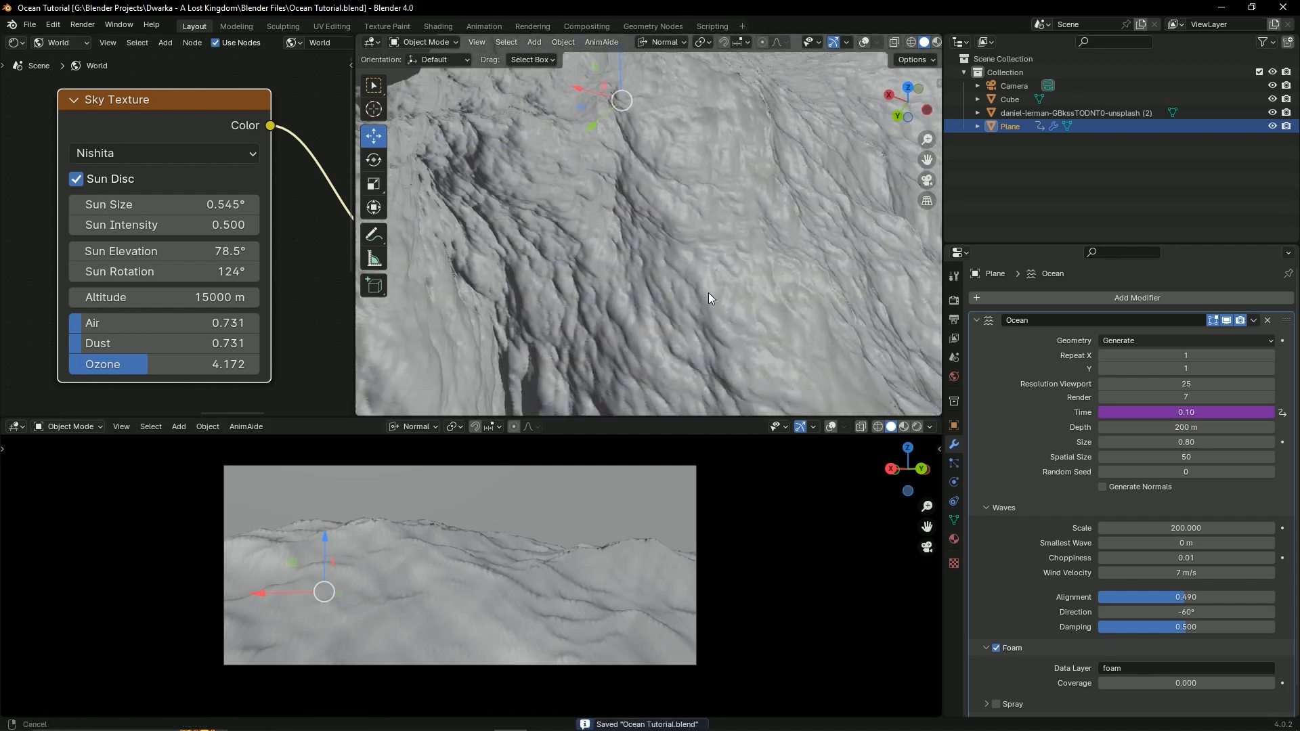
pyautogui.scroll(-5, 708, 293)
pyautogui.moveTo(708, 293); pyautogui.dragTo(779, 254, button='middle')
pyautogui.click(1008, 88)
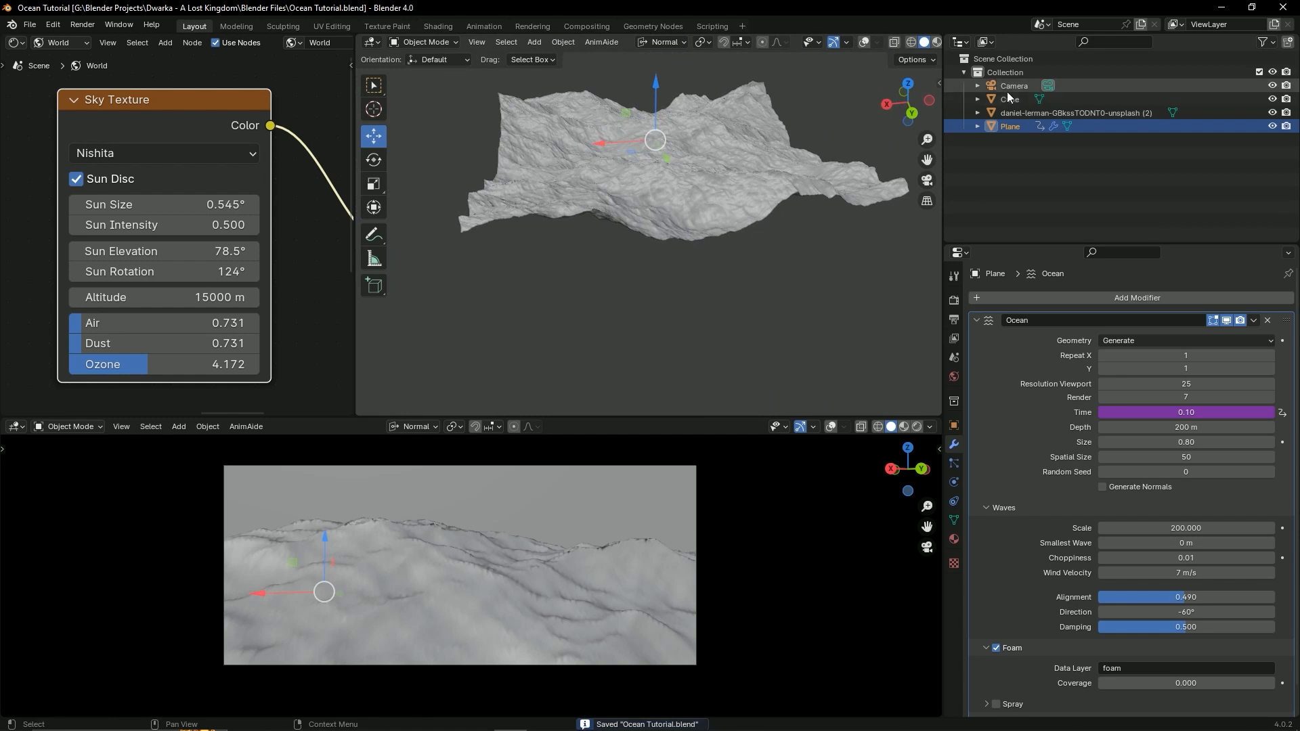
pyautogui.moveTo(596, 183); pyautogui.dragTo(641, 295, button='middle')
pyautogui.hotkey('ctrl', 's')
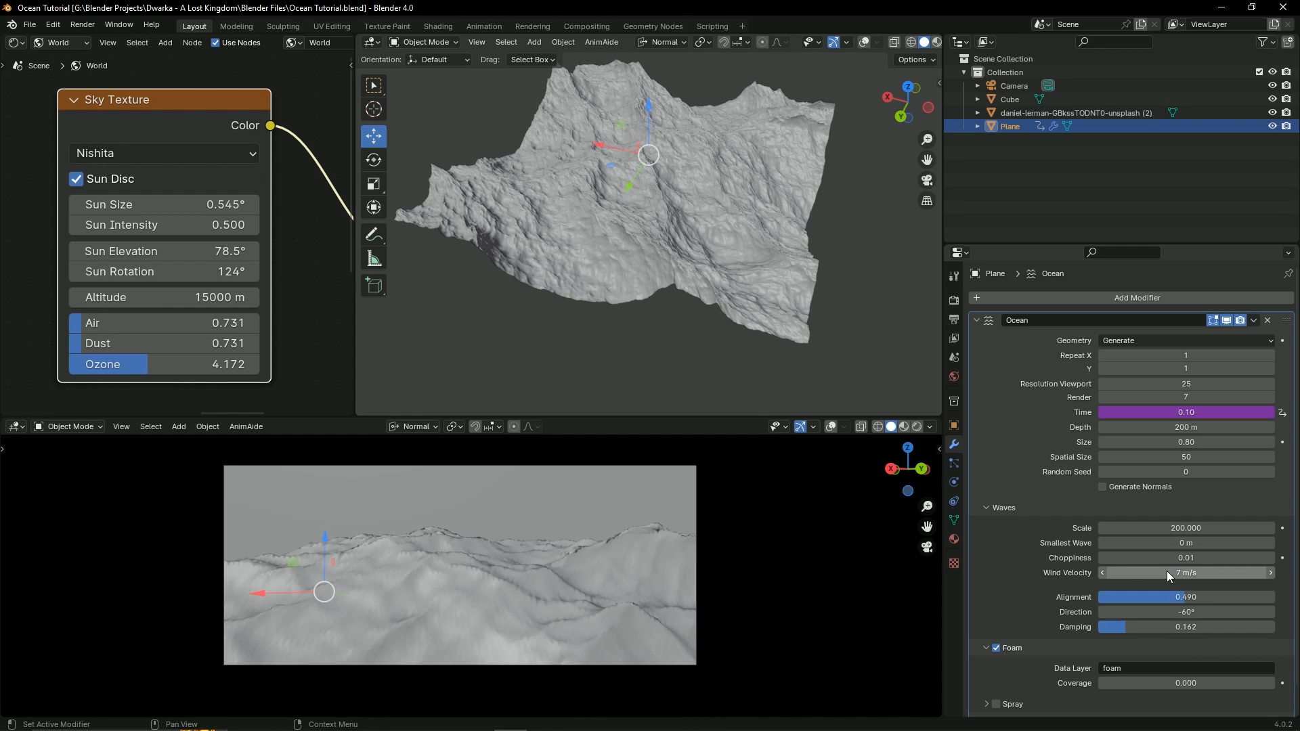
pyautogui.hotkey('ctrl', 's')
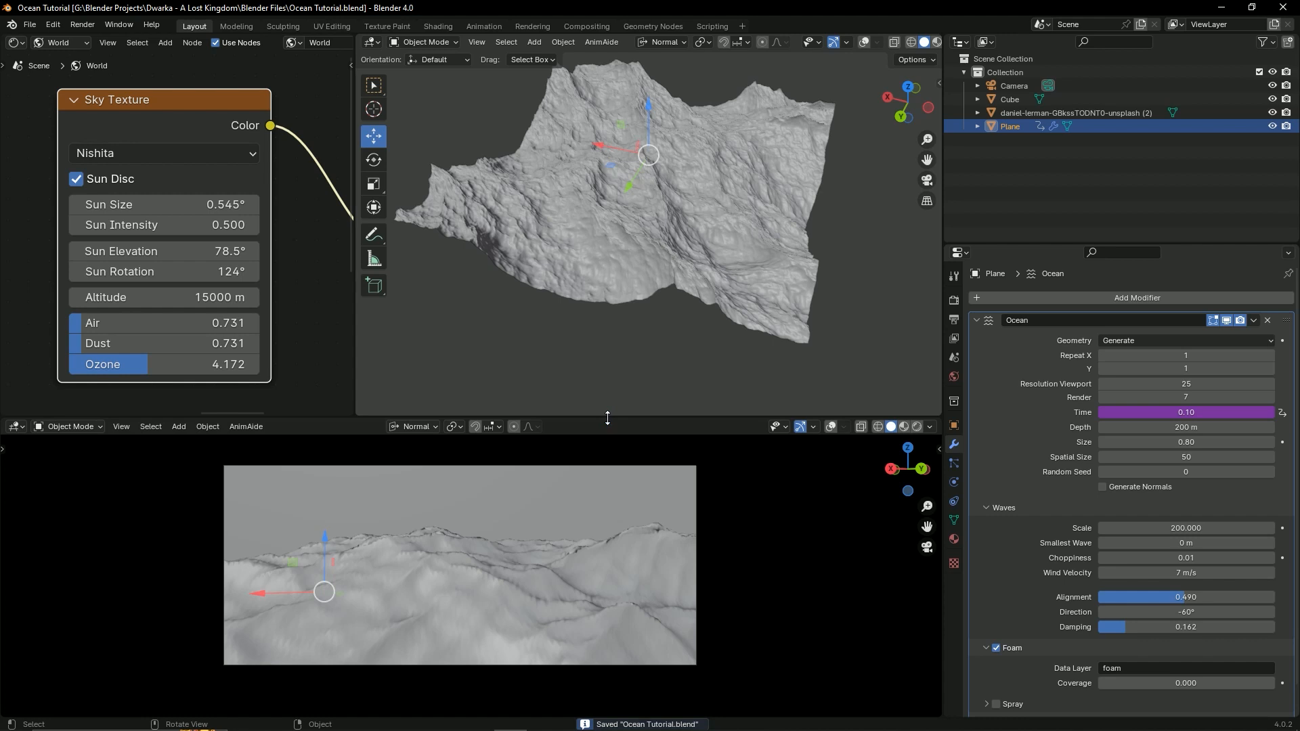
# Step: Slightly enlarge the camera view, scale the ocean plane by about 0.893 and save the file
pyautogui.moveTo(608, 418)
pyautogui.mouseDown()
pyautogui.moveTo(613, 398)
pyautogui.moveTo(617, 410)
pyautogui.mouseUp()
pyautogui.moveTo(638, 387); pyautogui.dragTo(717, 328, button='middle')
pyautogui.press('s')
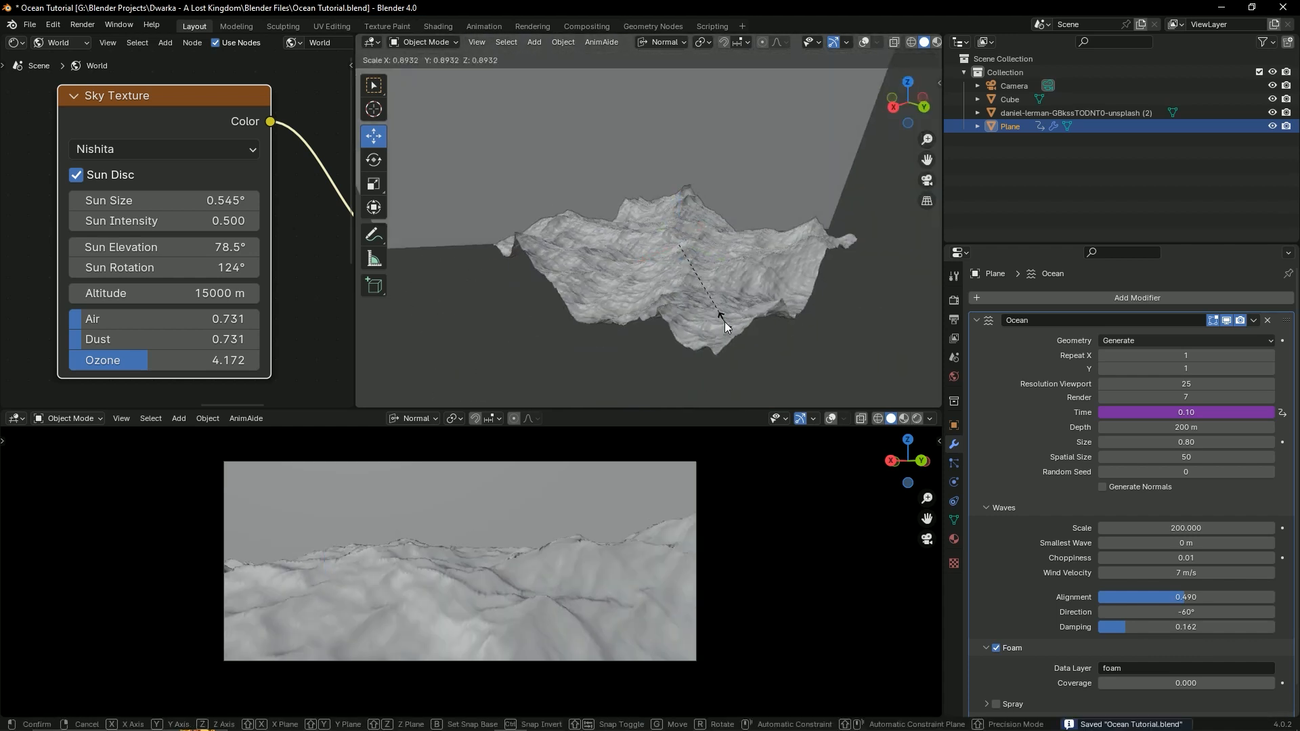
pyautogui.click(724, 323)
pyautogui.click(888, 363)
pyautogui.click(742, 303)
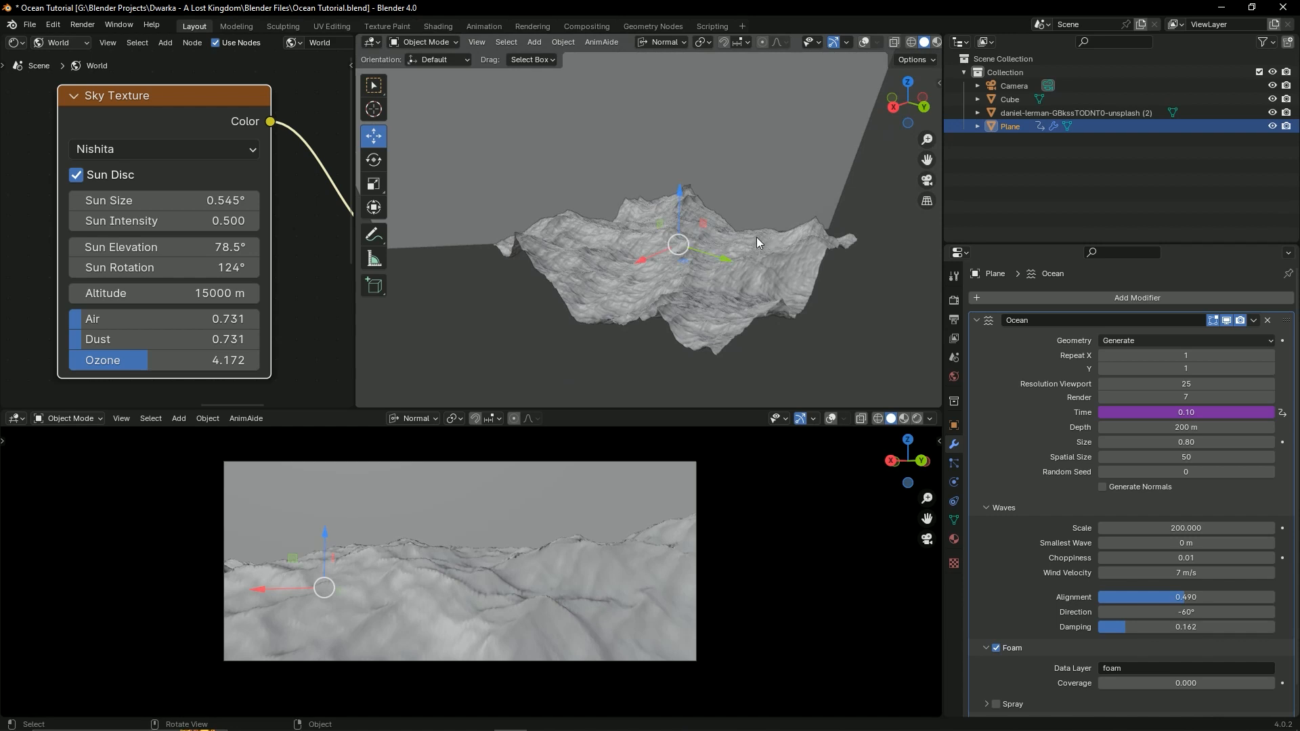
pyautogui.moveTo(757, 237); pyautogui.dragTo(647, 238, button='middle')
pyautogui.scroll(-2, 911, 42)
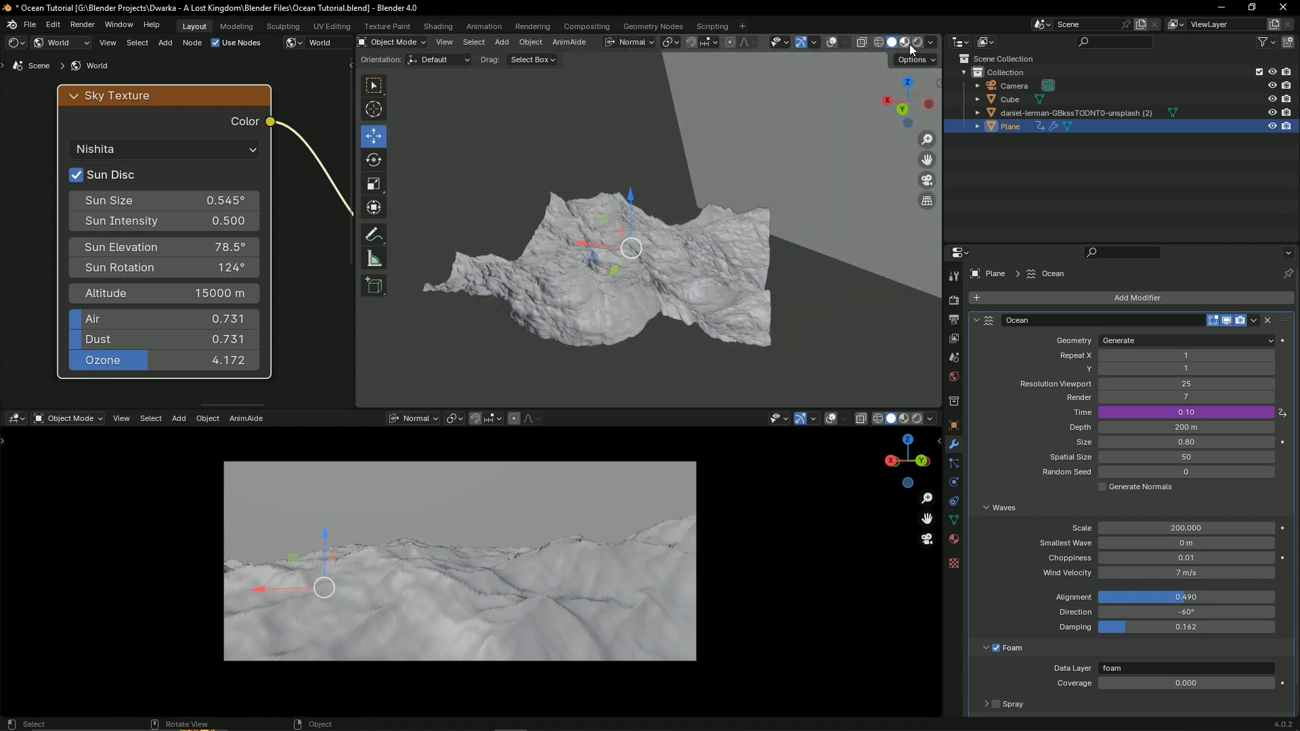
pyautogui.click(558, 175)
pyautogui.hotkey('ctrl', 's')
# Step: Add a Sun light at the ocean's centre and raise it to about Z 385 m
pyautogui.moveTo(557, 176); pyautogui.dragTo(602, 242, button='middle')
pyautogui.moveTo(605, 295)
pyautogui.mouseDown(button='middle')
pyautogui.moveTo(649, 310)
pyautogui.moveTo(599, 303)
pyautogui.mouseUp(button='middle')
pyautogui.hotkey('shift', 'a')
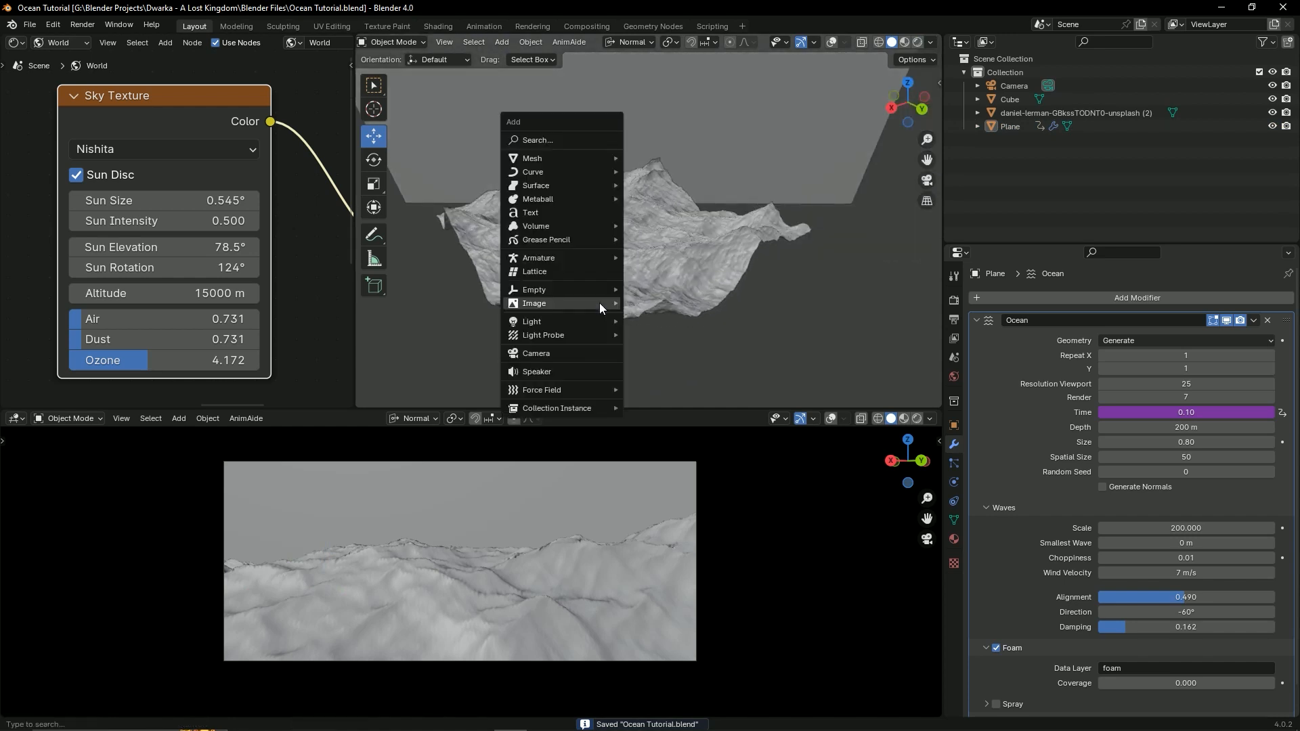
pyautogui.moveTo(592, 324)
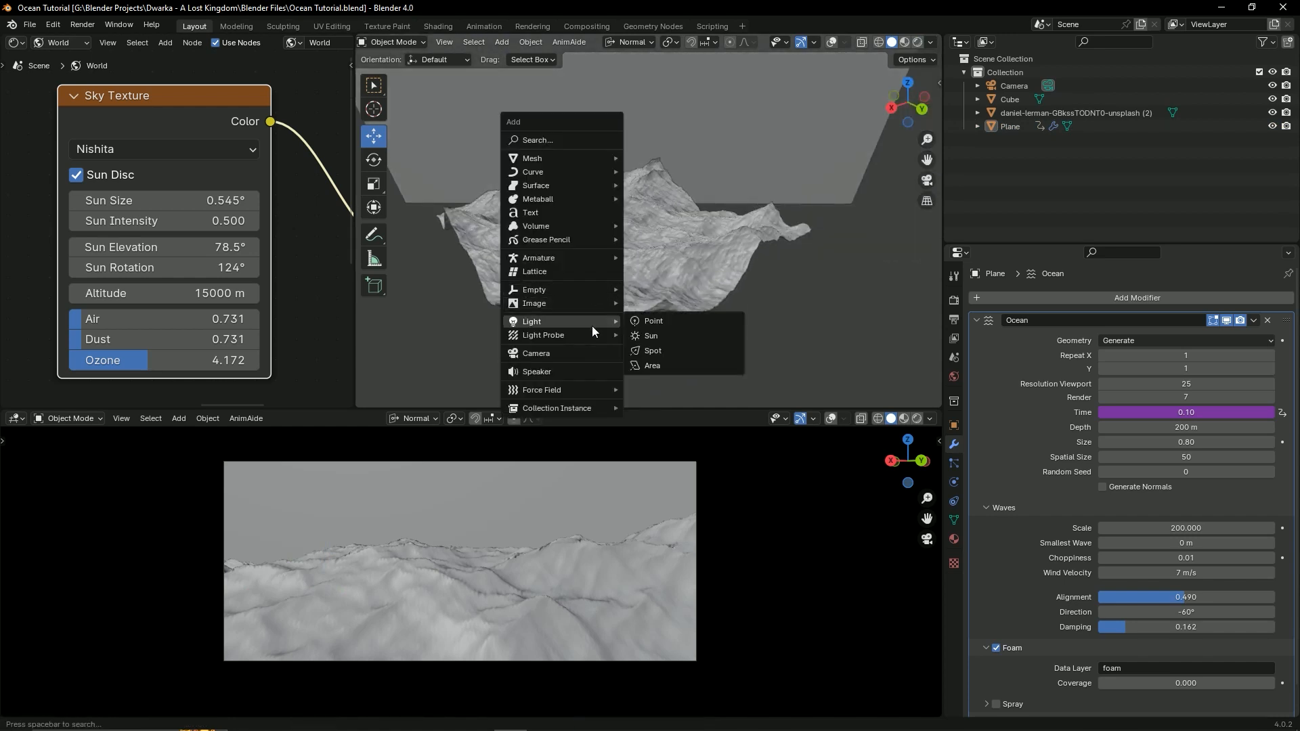
pyautogui.click(673, 332)
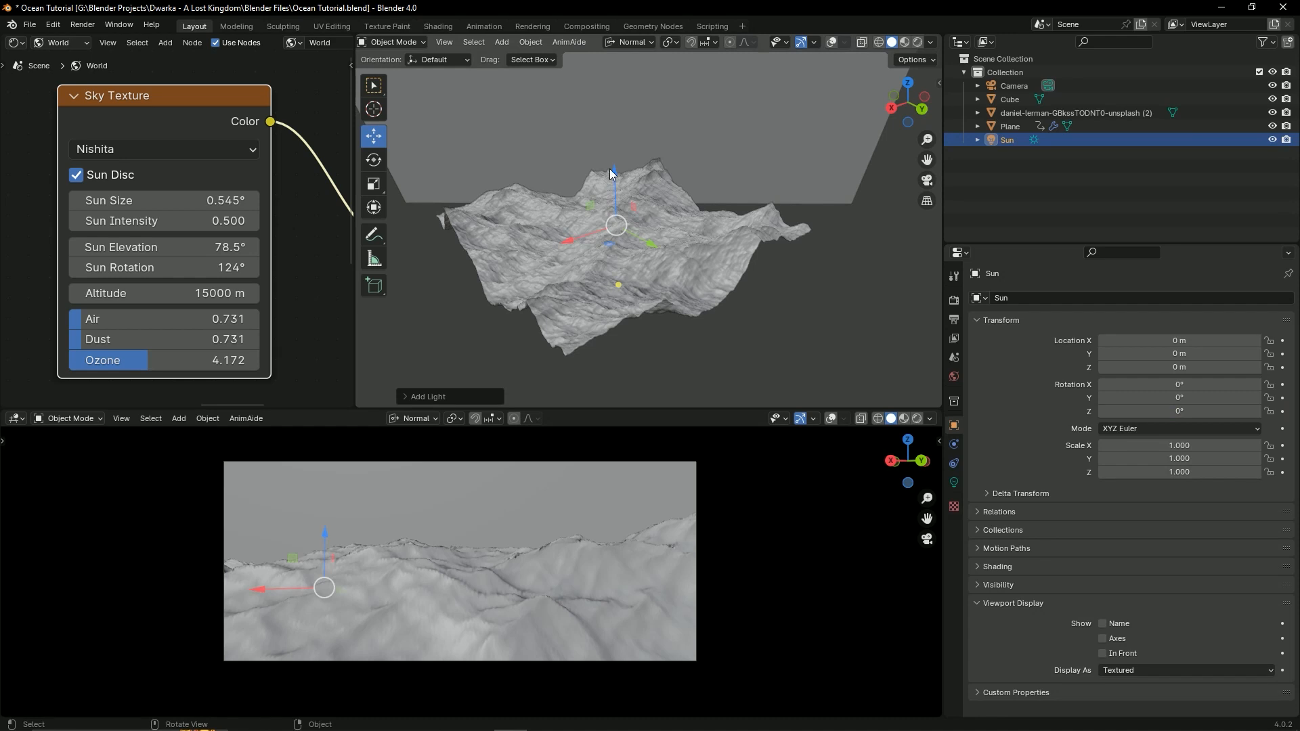
pyautogui.moveTo(610, 169); pyautogui.dragTo(619, 117)
# Step: Switch the transform orientation to Global and save the file
pyautogui.click(611, 43)
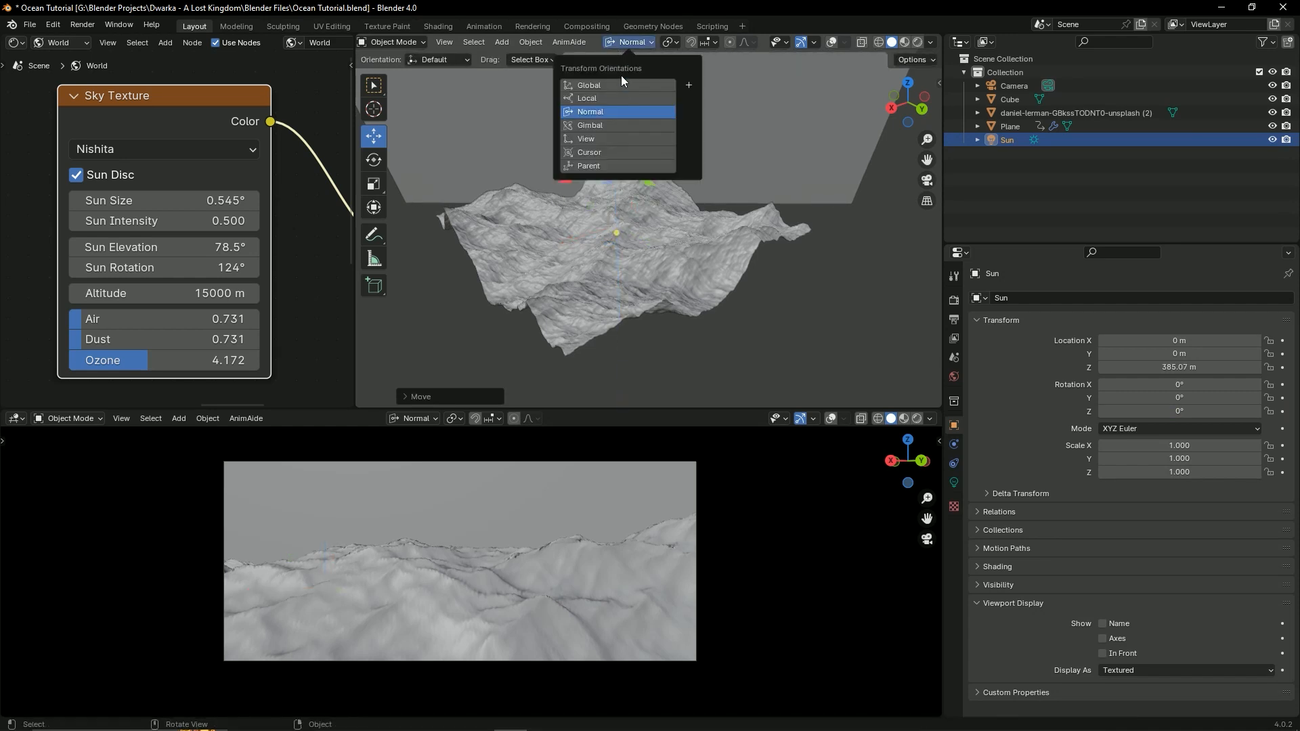
pyautogui.click(621, 85)
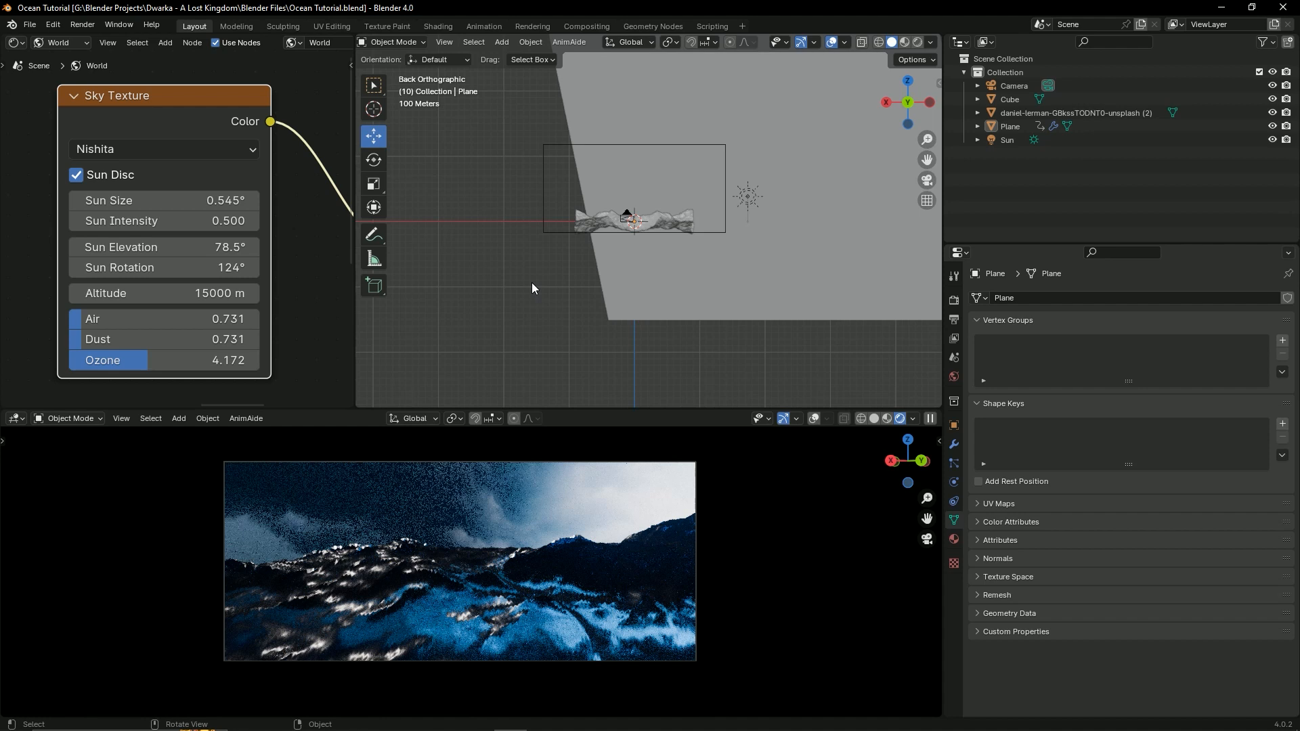
pyautogui.hotkey('ctrl', 's')
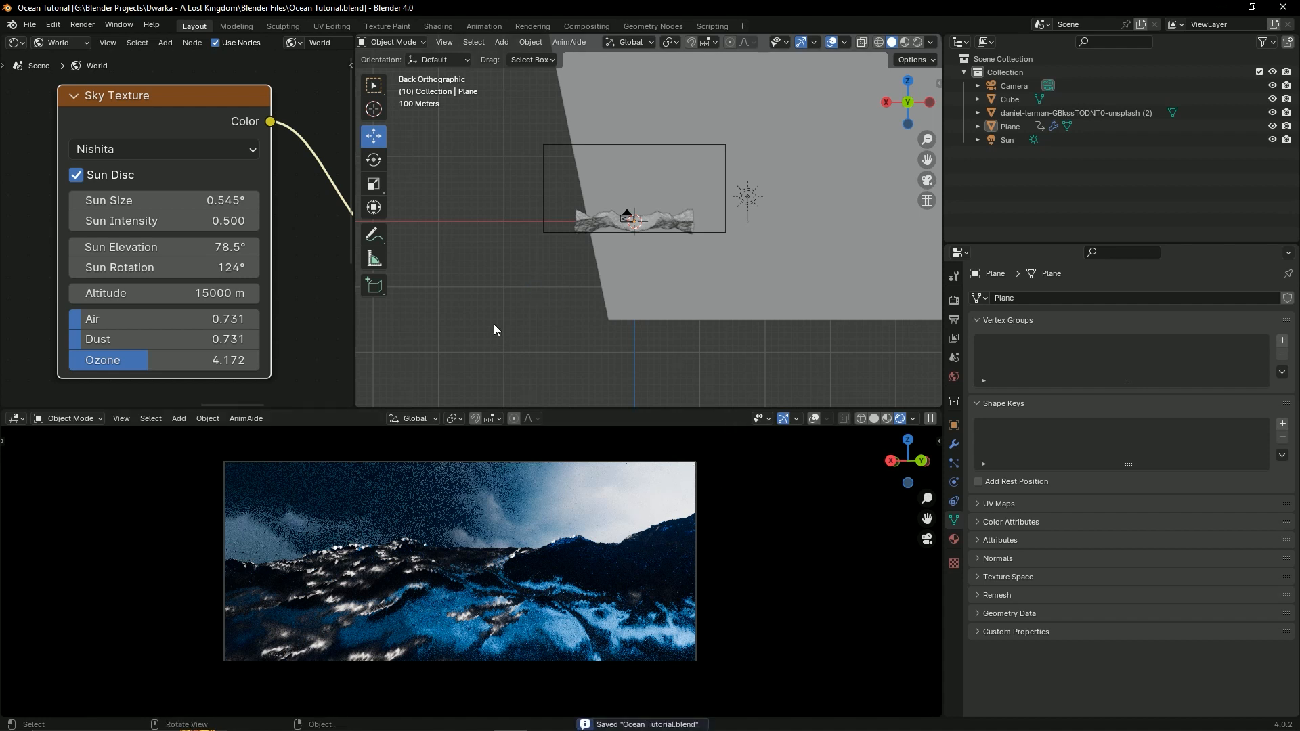
# Step: Examine the placement of the Sun, fog cube and cloud backdrop around the ocean in perspective, and save the file
pyautogui.moveTo(478, 310); pyautogui.dragTo(653, 357, button='middle')
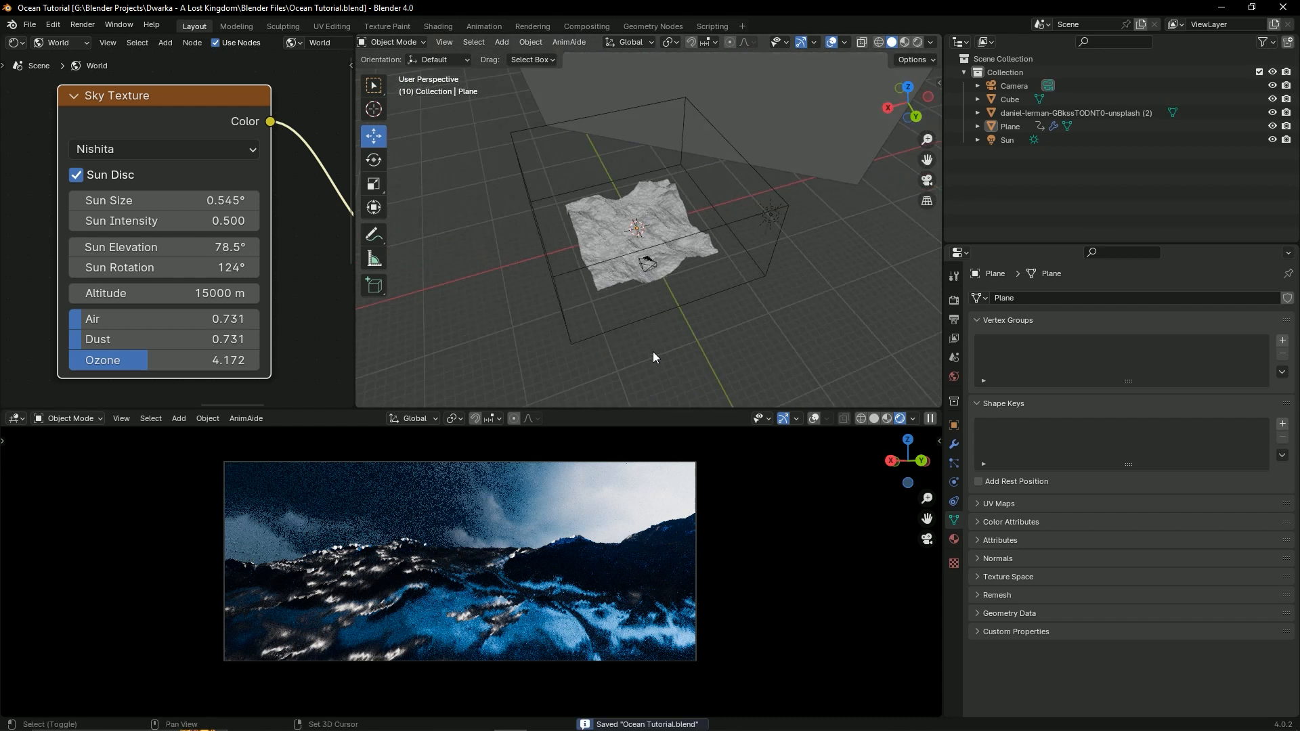
pyautogui.scroll(5, 688, 299)
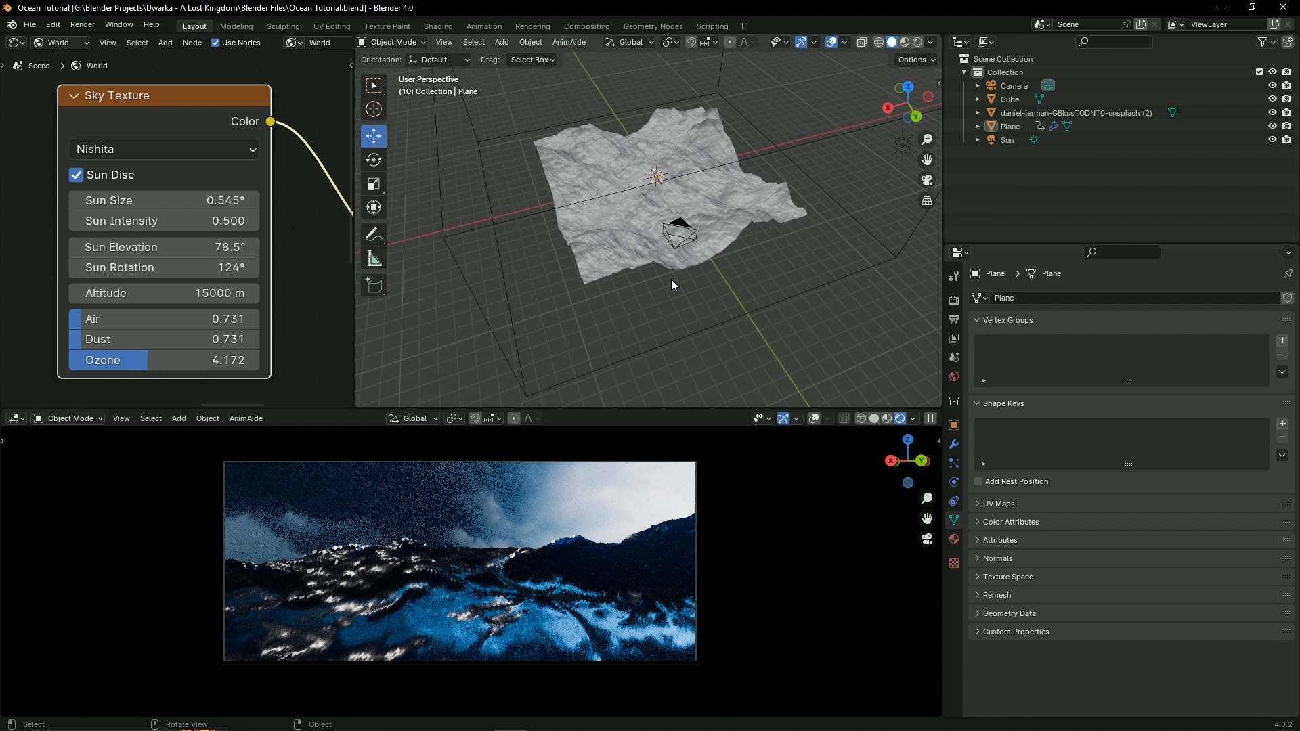
pyautogui.scroll(-5, 678, 271)
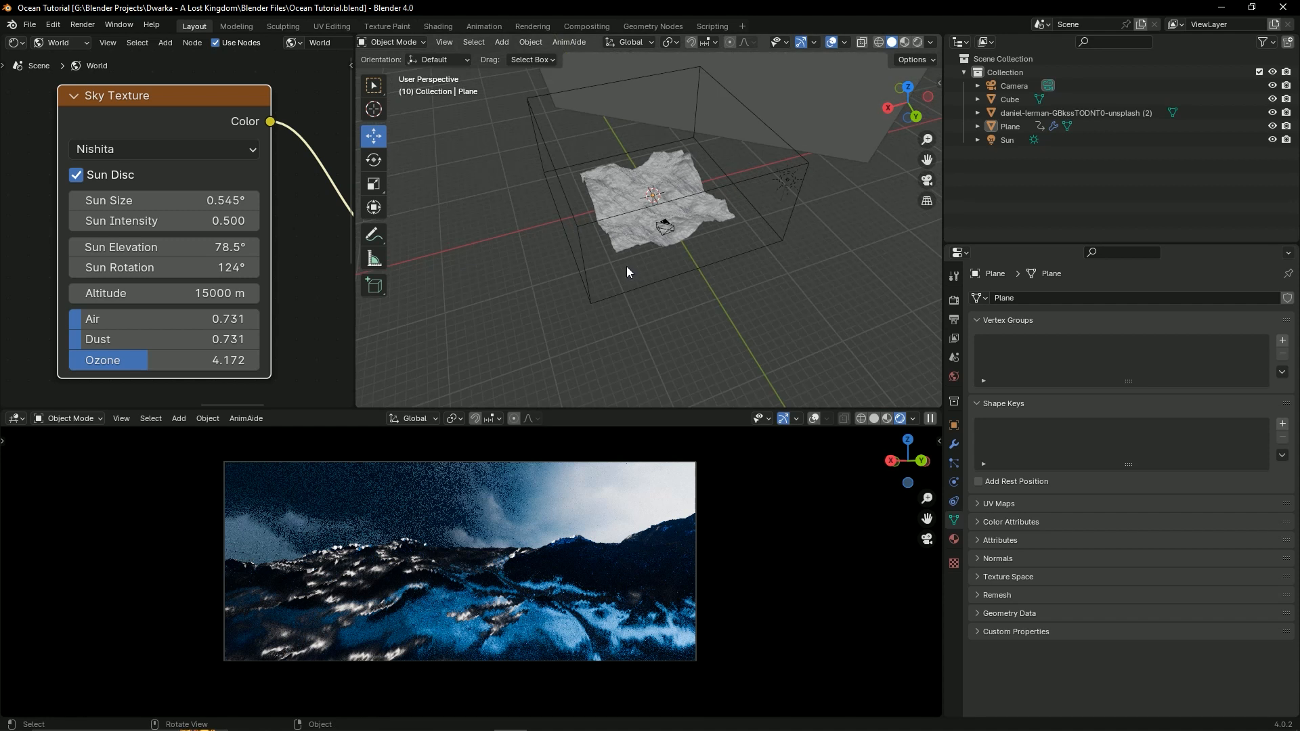
pyautogui.moveTo(627, 266); pyautogui.dragTo(640, 319, button='middle')
pyautogui.hotkey('ctrl', 's')
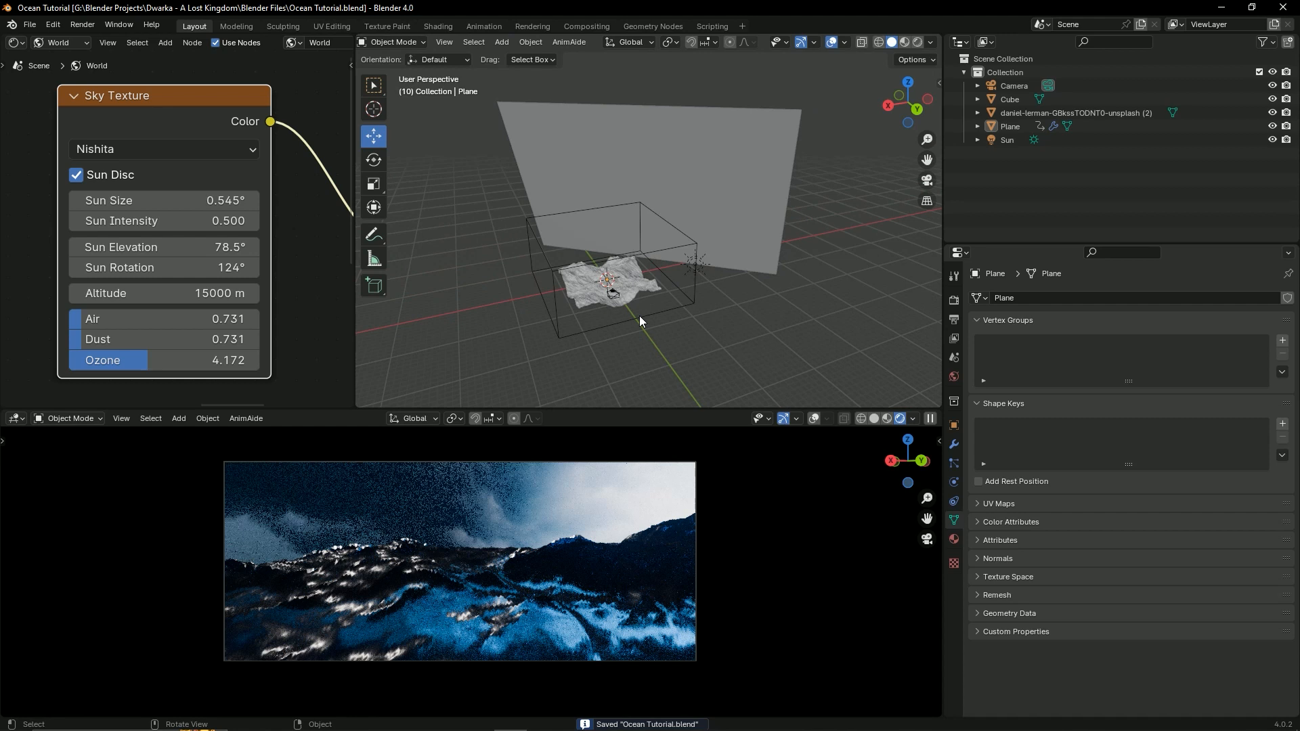